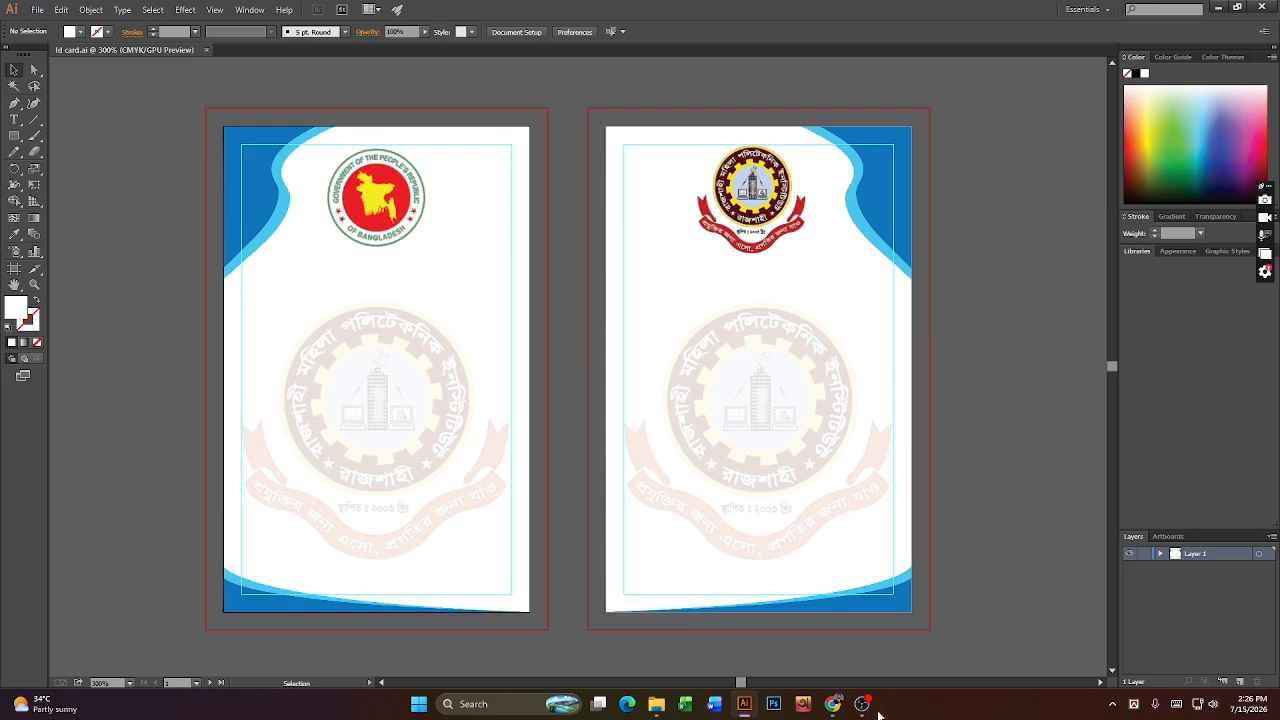
# - Check the ID card standard size results in Chrome, and open the Downloads folder in File Explorer
pyautogui.click(840, 705)
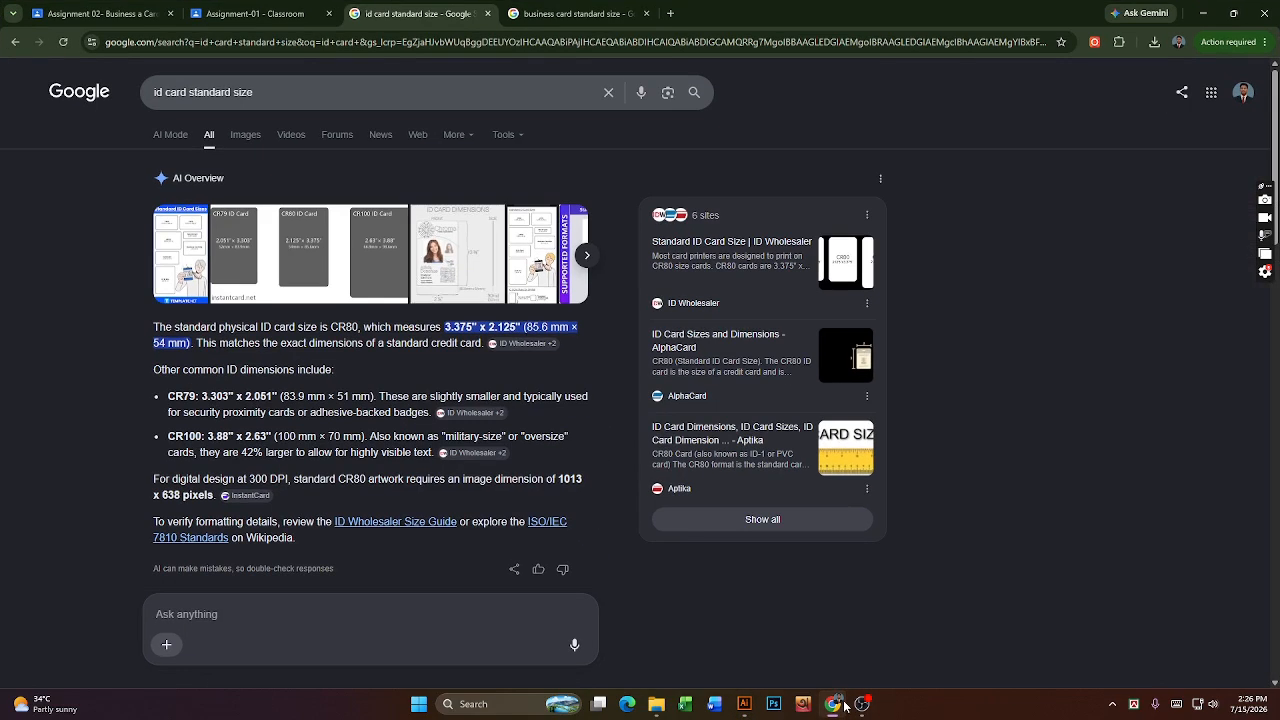
pyautogui.click(1203, 12)
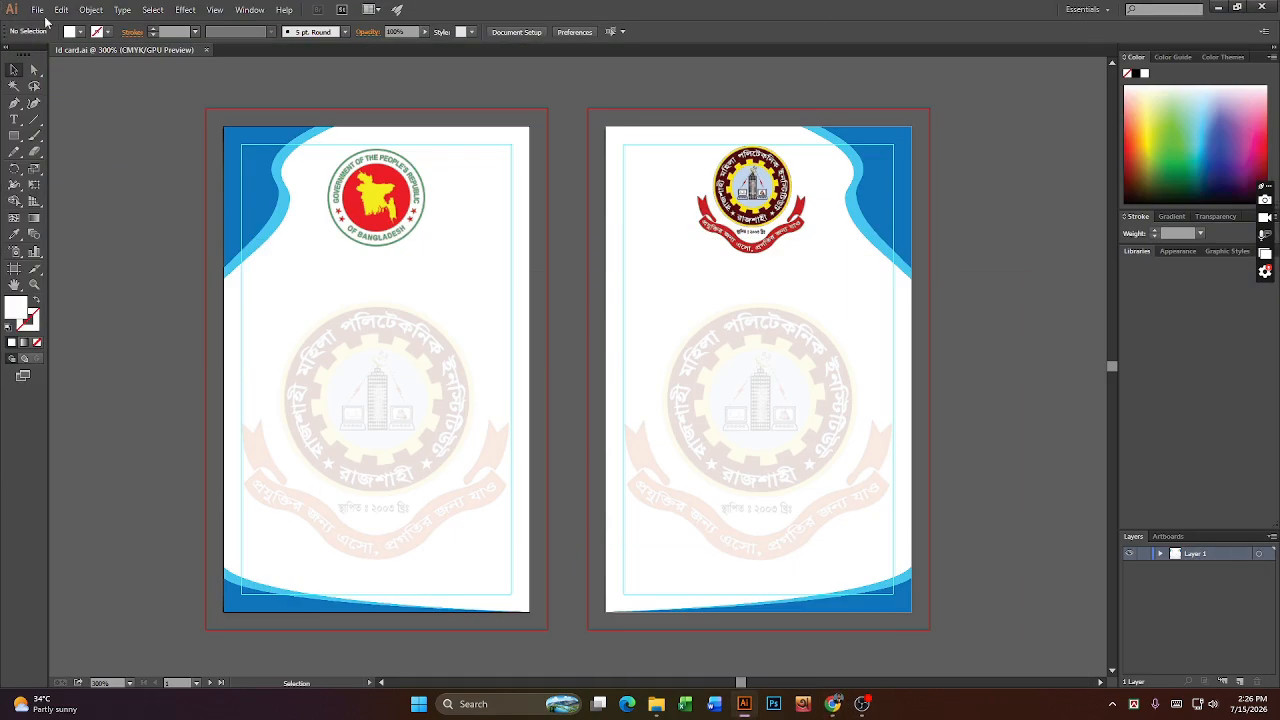
pyautogui.click(1218, 8)
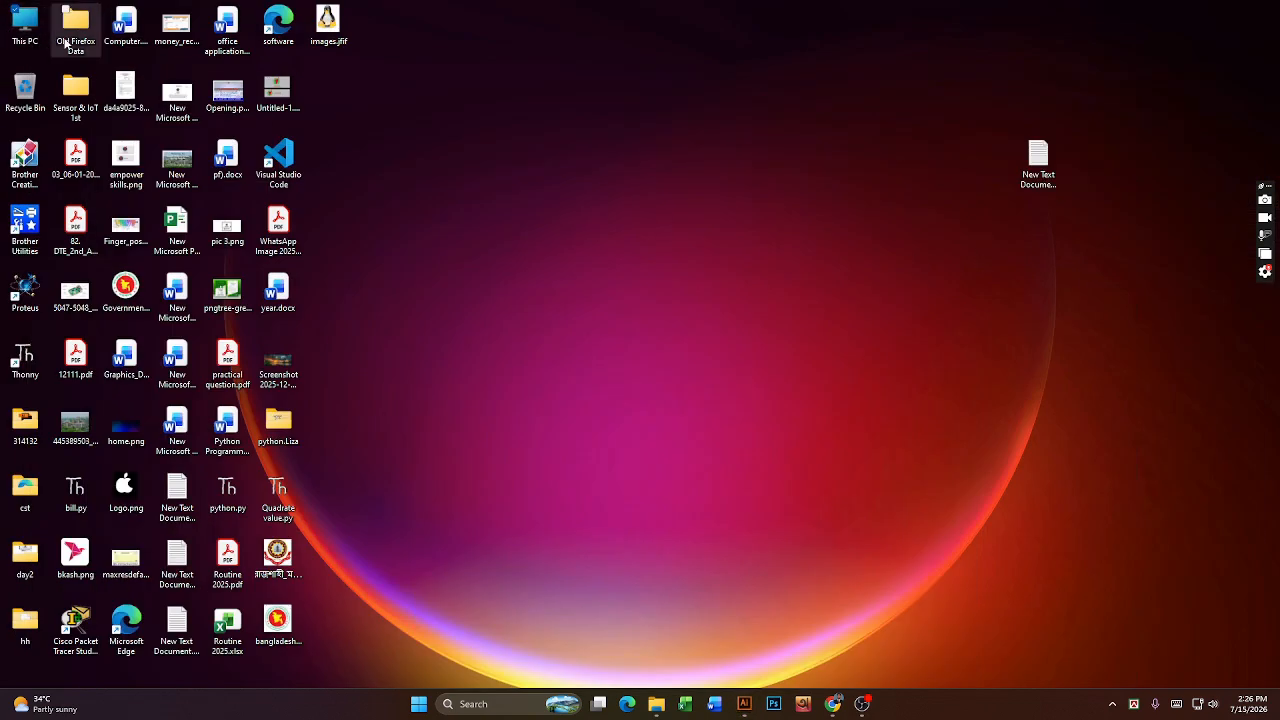
pyautogui.doubleClick(24, 33)
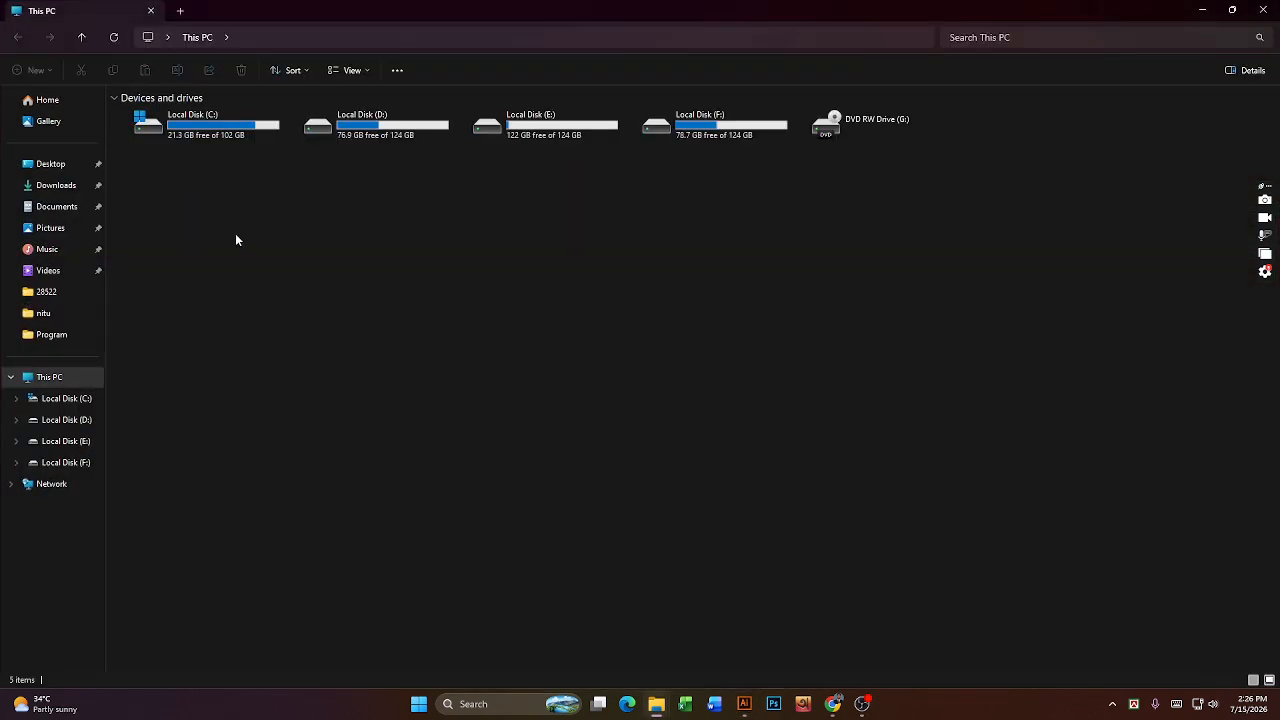
pyautogui.click(38, 185)
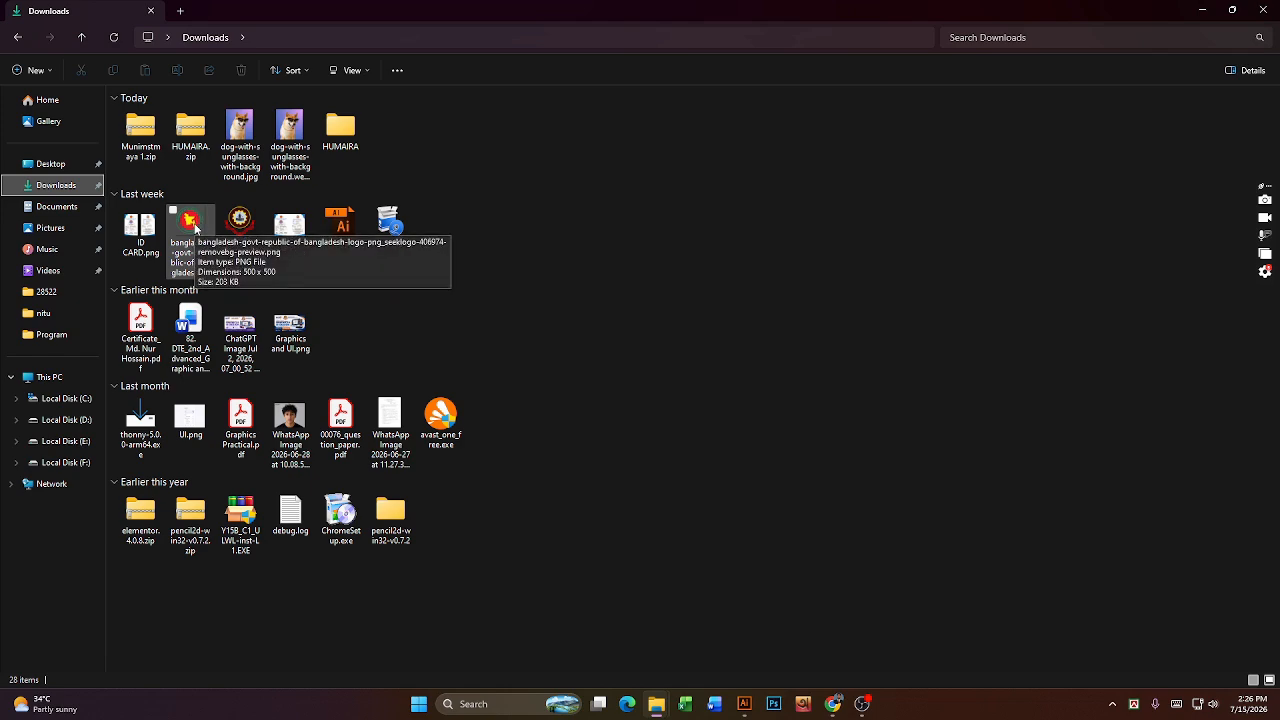
# - View the Bangladesh government logo PNG and the polytechnic institute logo PNG from the Downloads folder in Photos
pyautogui.doubleClick(194, 227)
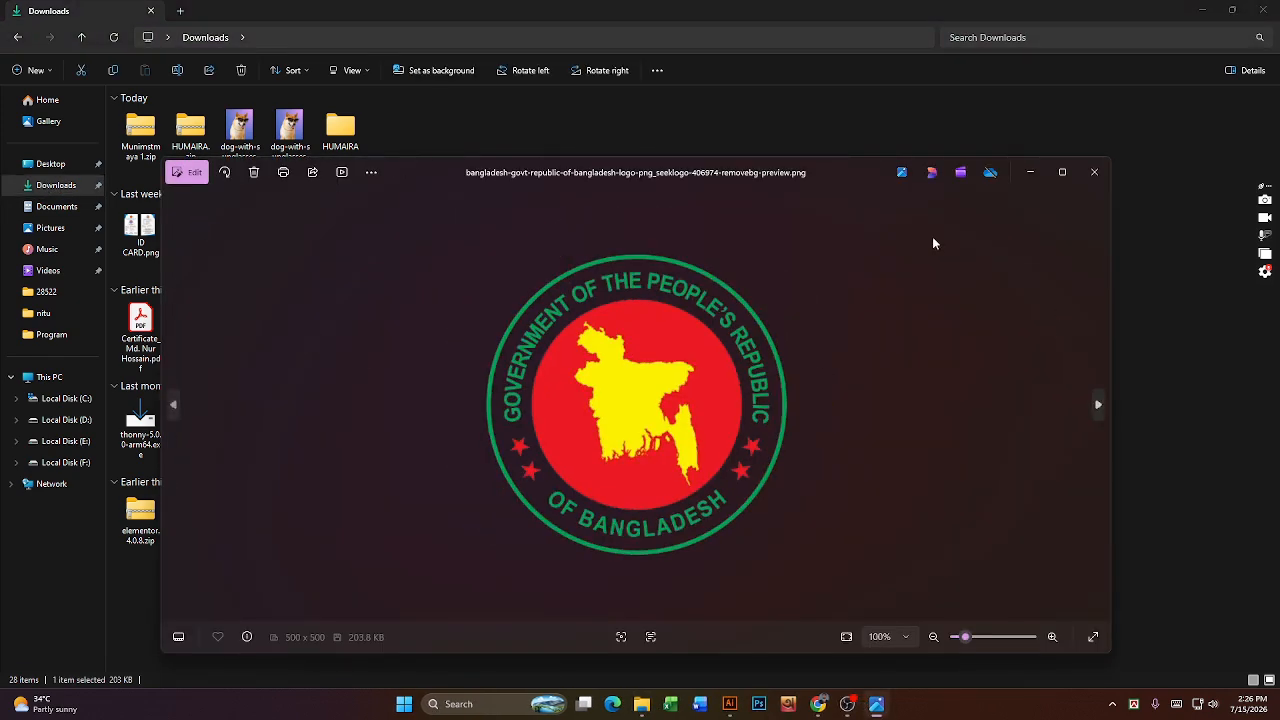
pyautogui.click(1062, 172)
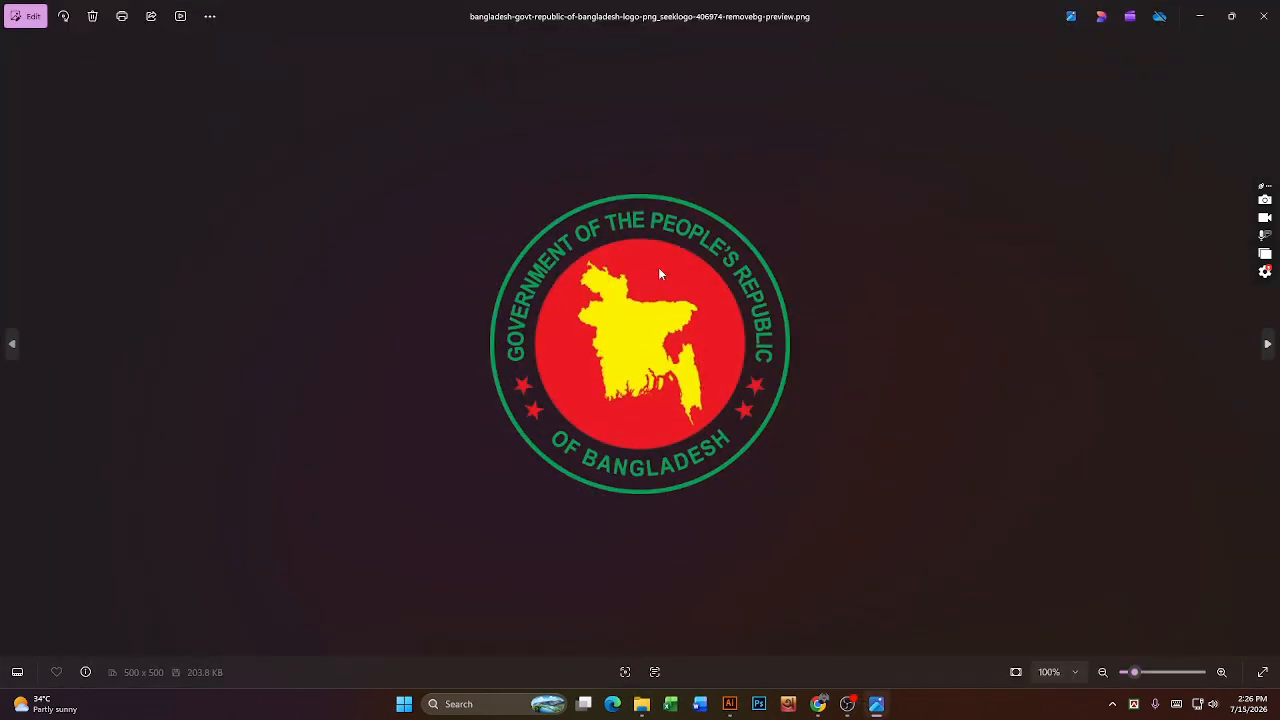
pyautogui.scroll(3, 604, 382)
pyautogui.scroll(-3, 604, 382)
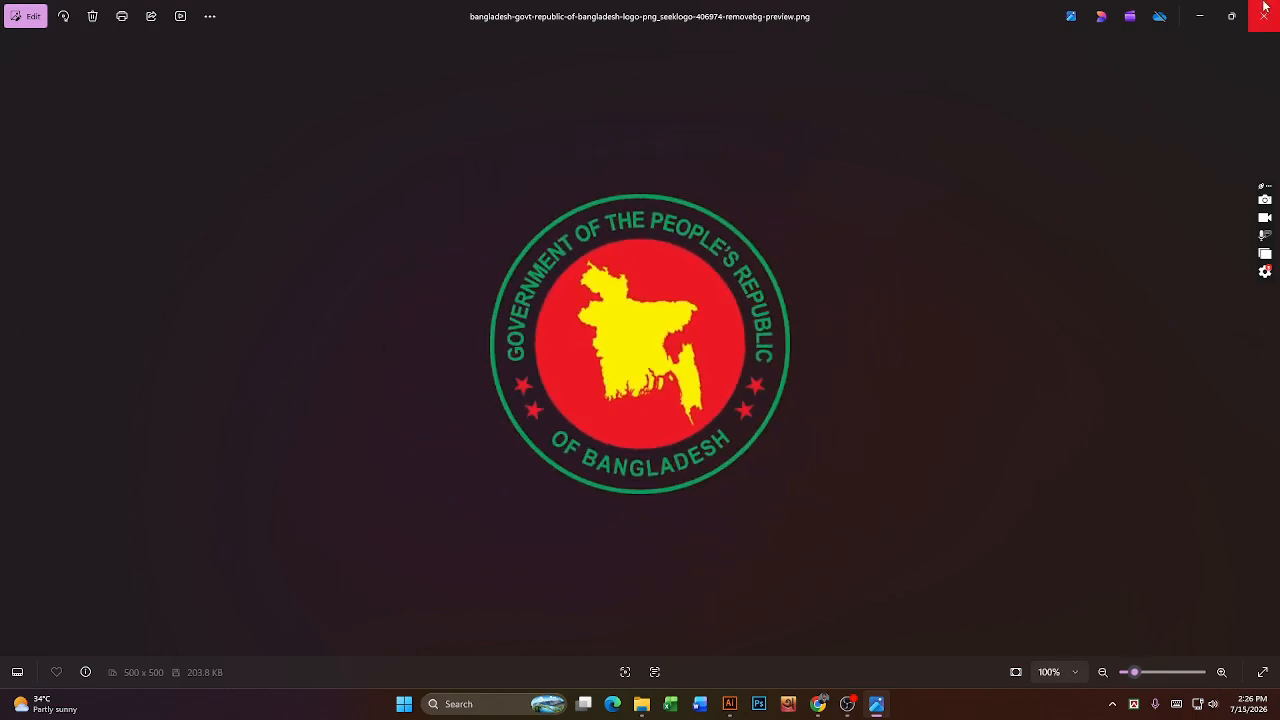
pyautogui.click(1264, 8)
pyautogui.doubleClick(235, 240)
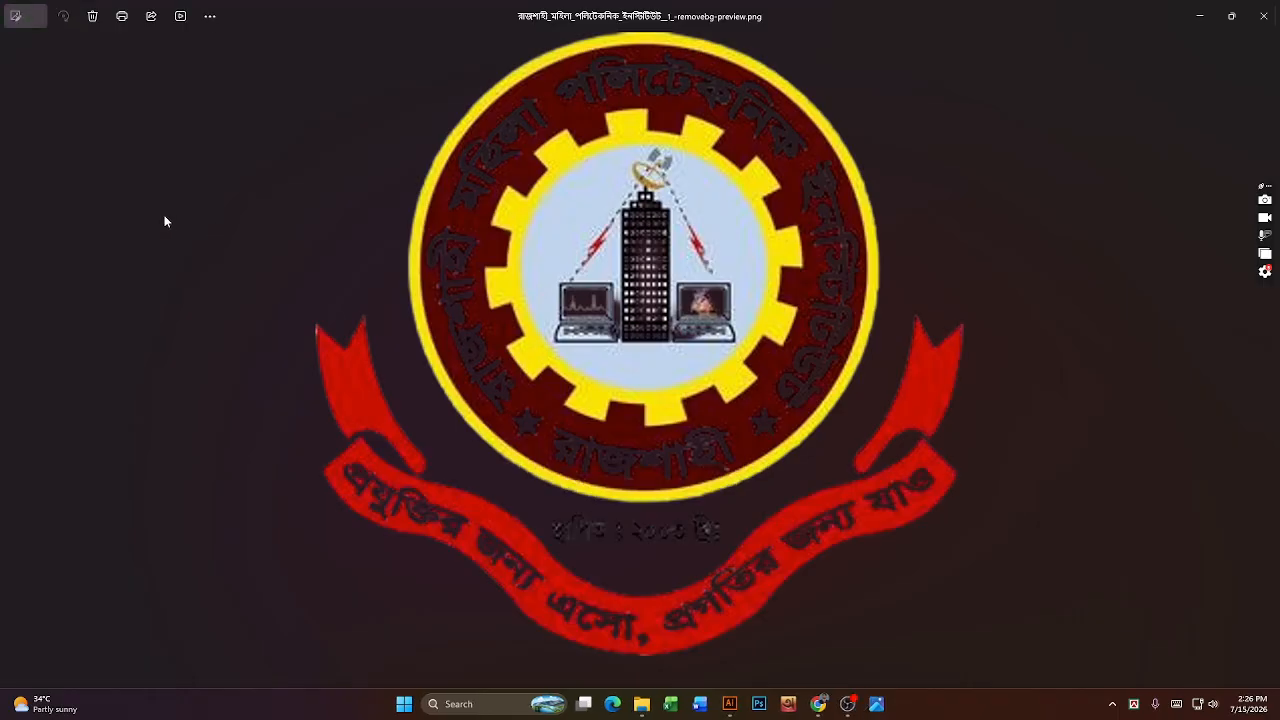
pyautogui.scroll(3, 634, 335)
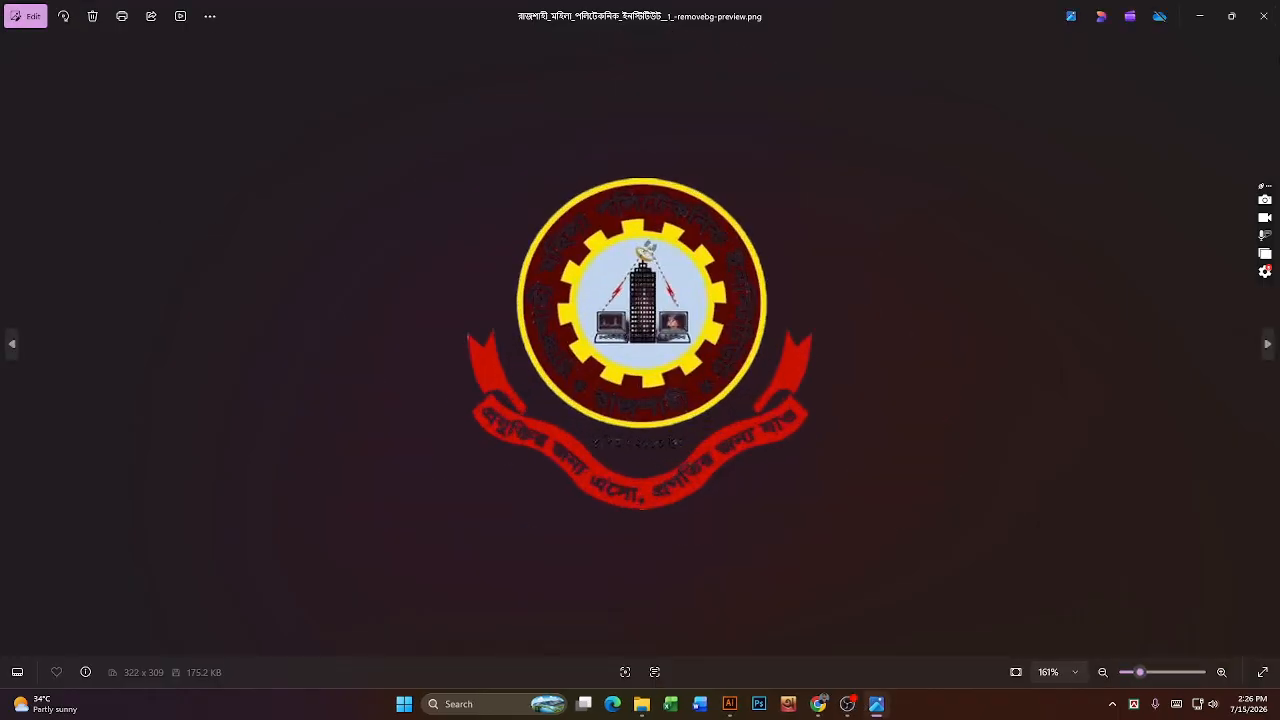
pyautogui.click(1264, 14)
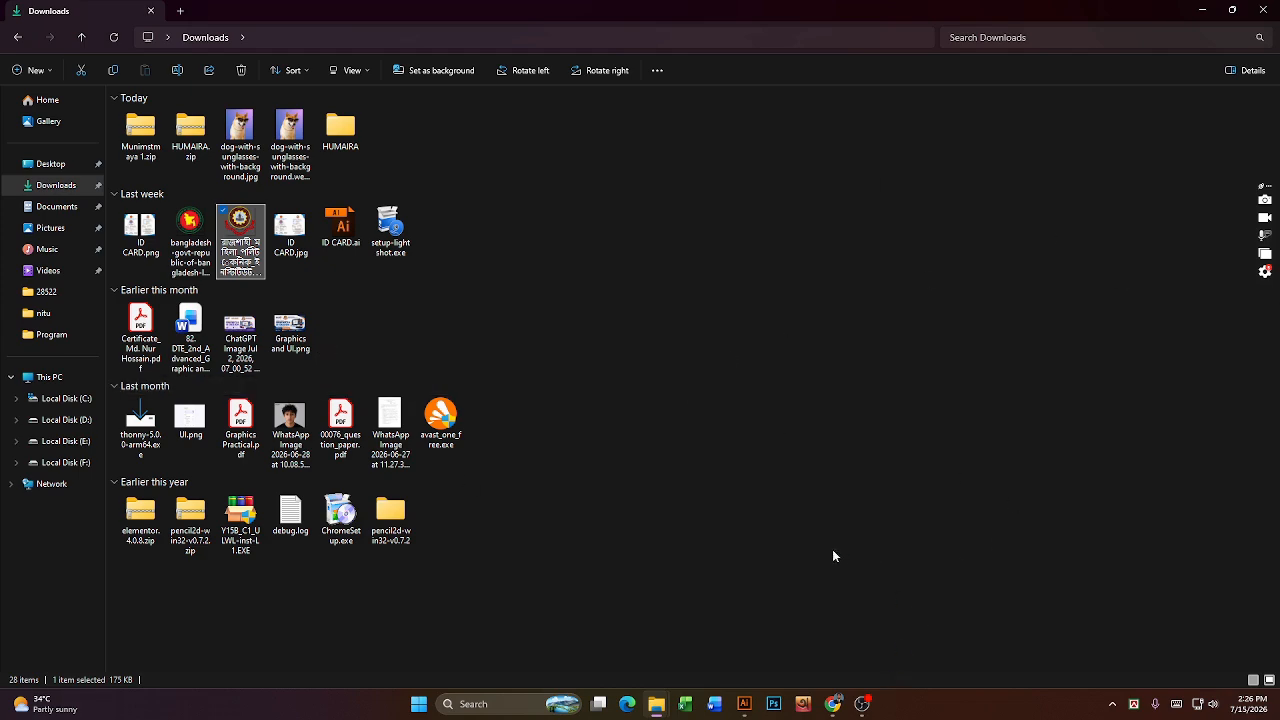
# - Switch to Illustrator, review the standard ID card dimensions in Chrome, and return to the card design
pyautogui.click(748, 705)
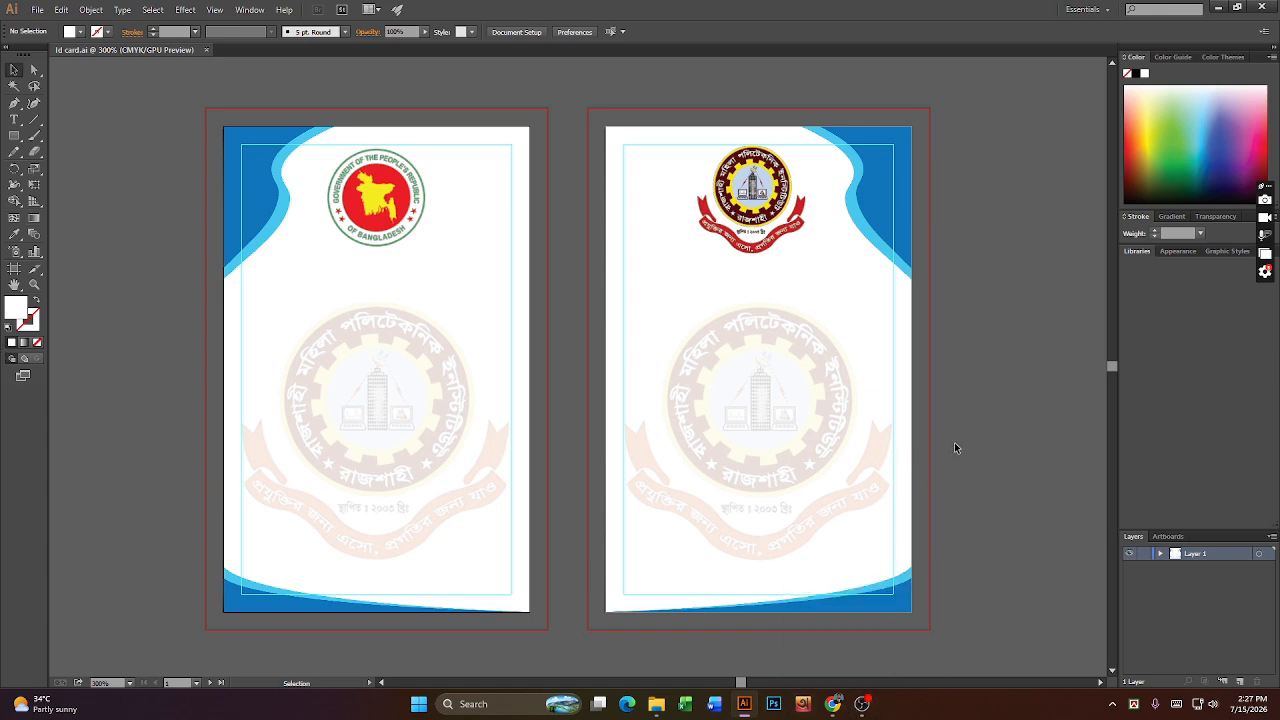
pyautogui.click(832, 704)
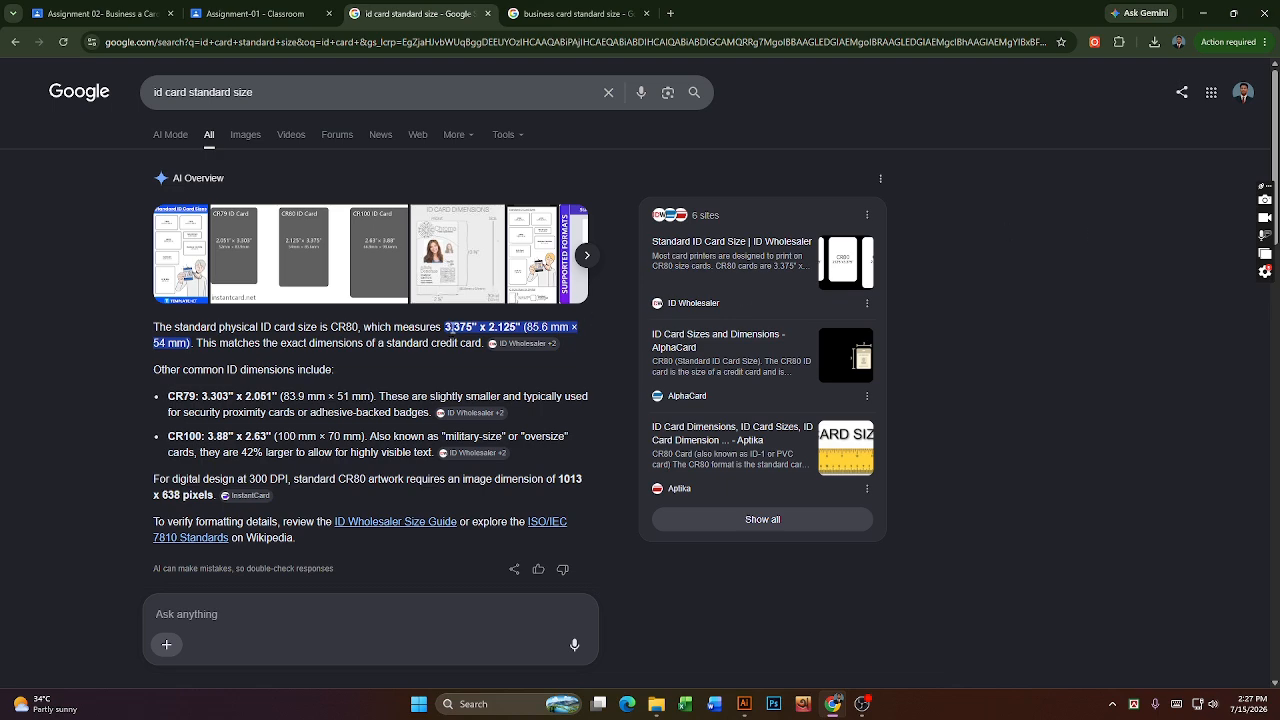
pyautogui.click(1203, 14)
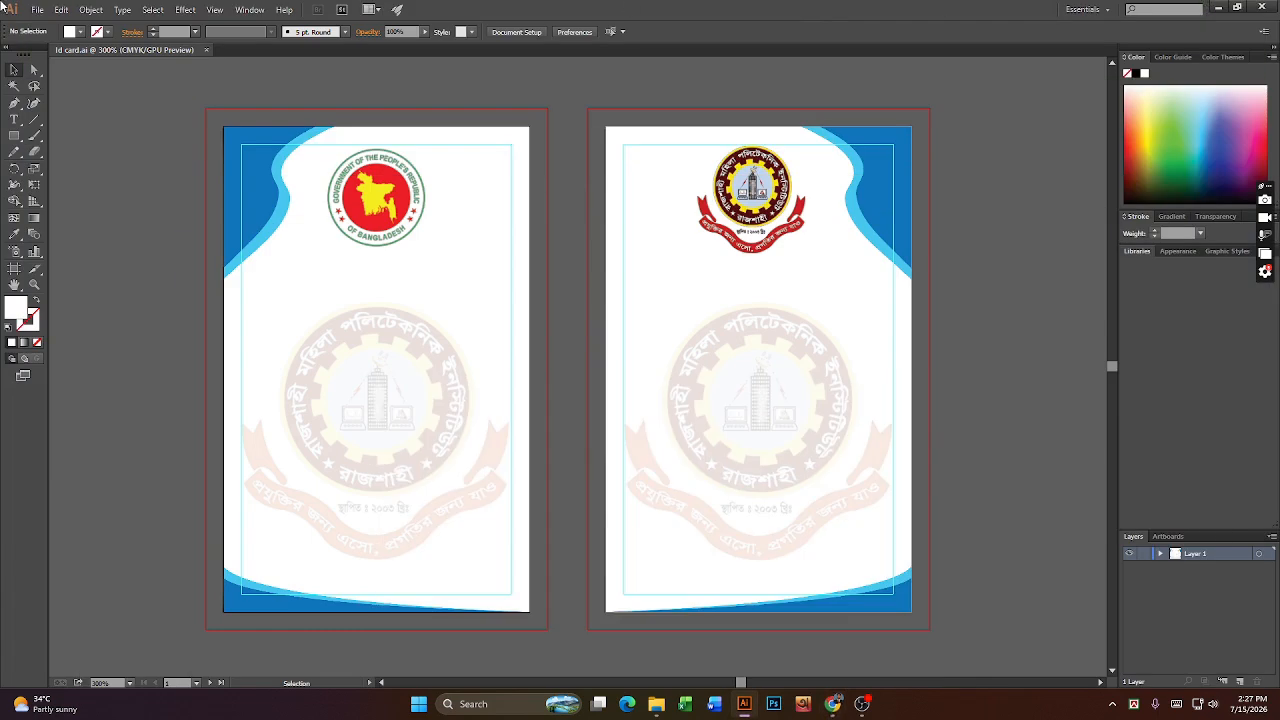
# - Create a new document named Student Id Card with 2 artboards, keeping the Letter size
pyautogui.click(42, 14)
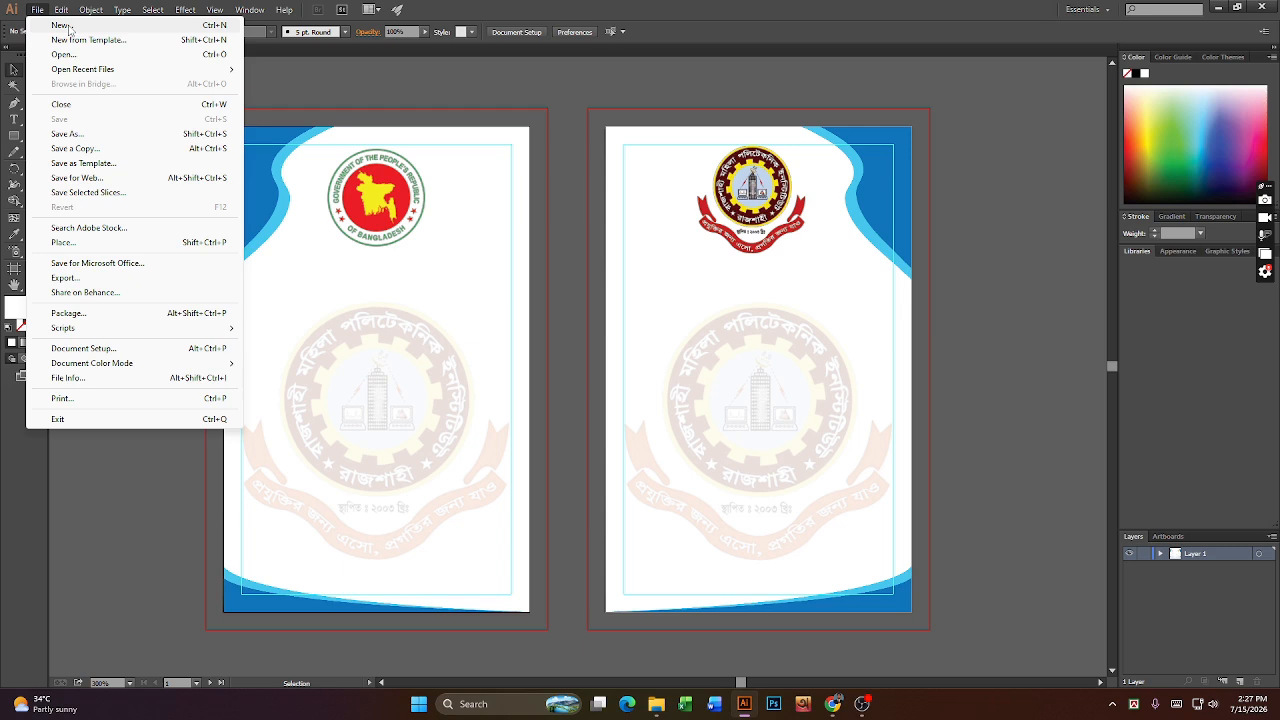
pyautogui.click(62, 25)
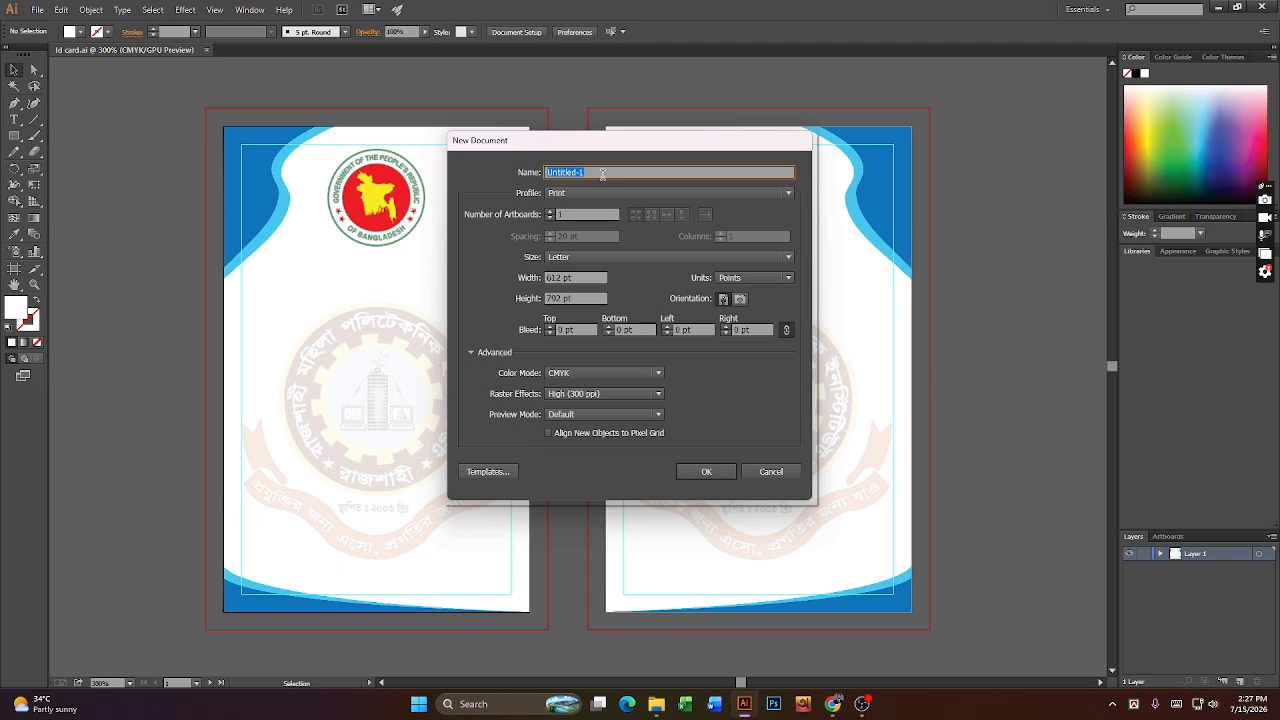
pyautogui.write('Si')
pyautogui.press('Tab')
pyautogui.press('Tab')
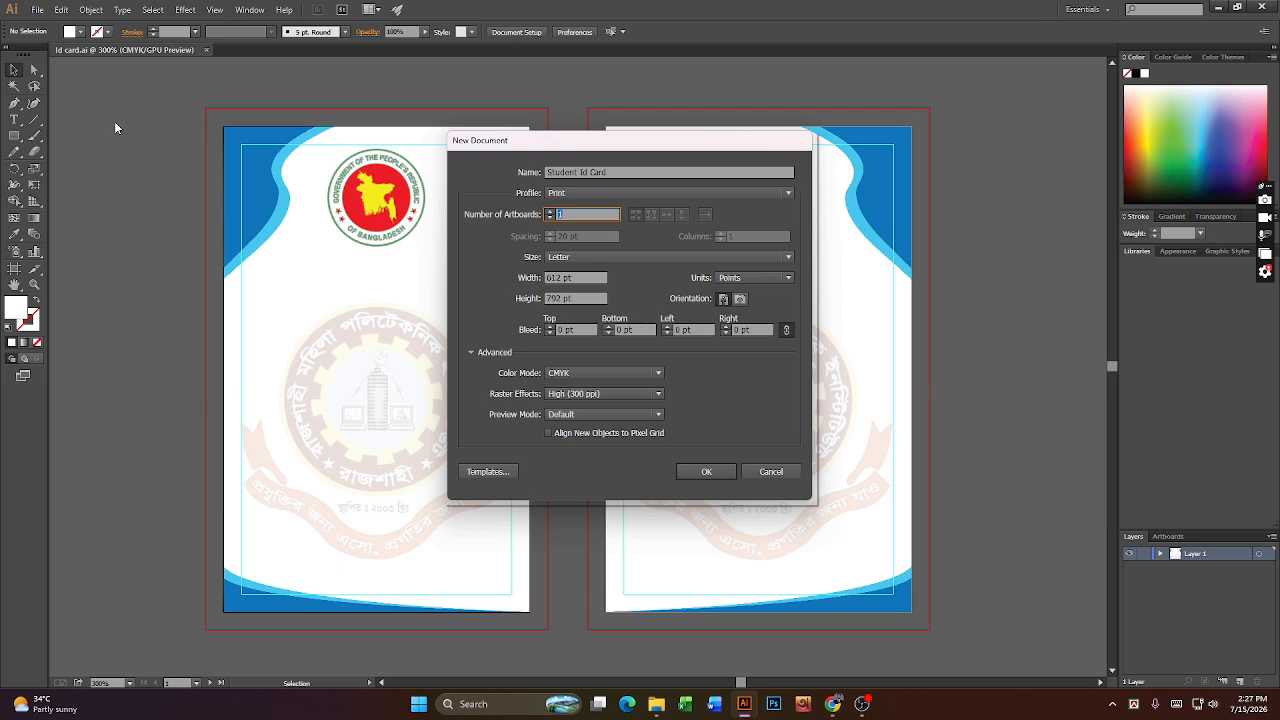
pyautogui.write('2')
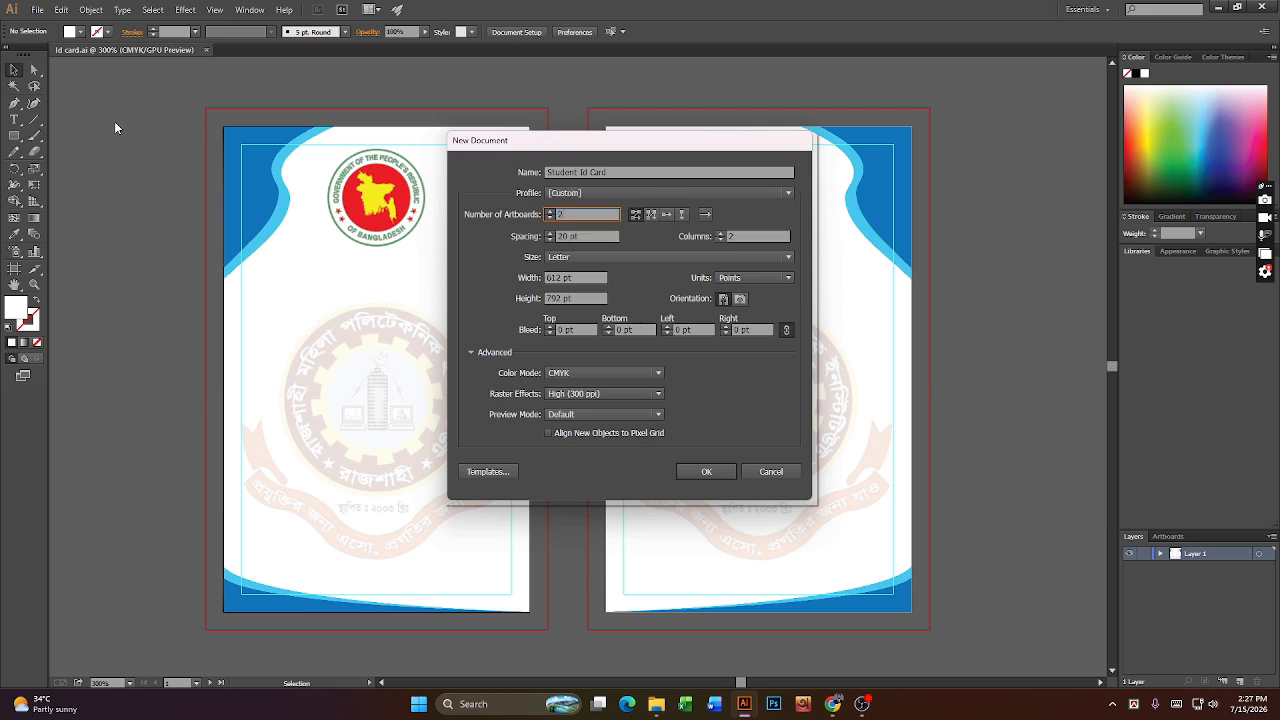
pyautogui.press('Tab')
pyautogui.press('Tab')
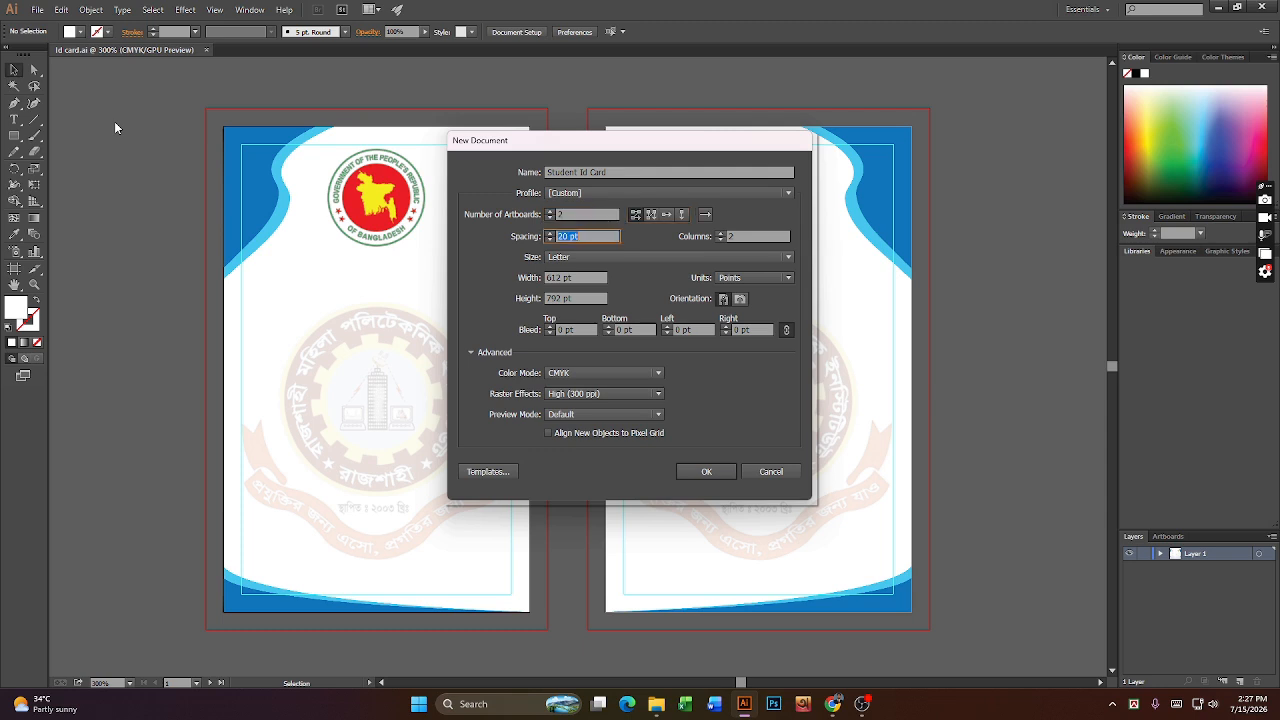
pyautogui.press('Tab')
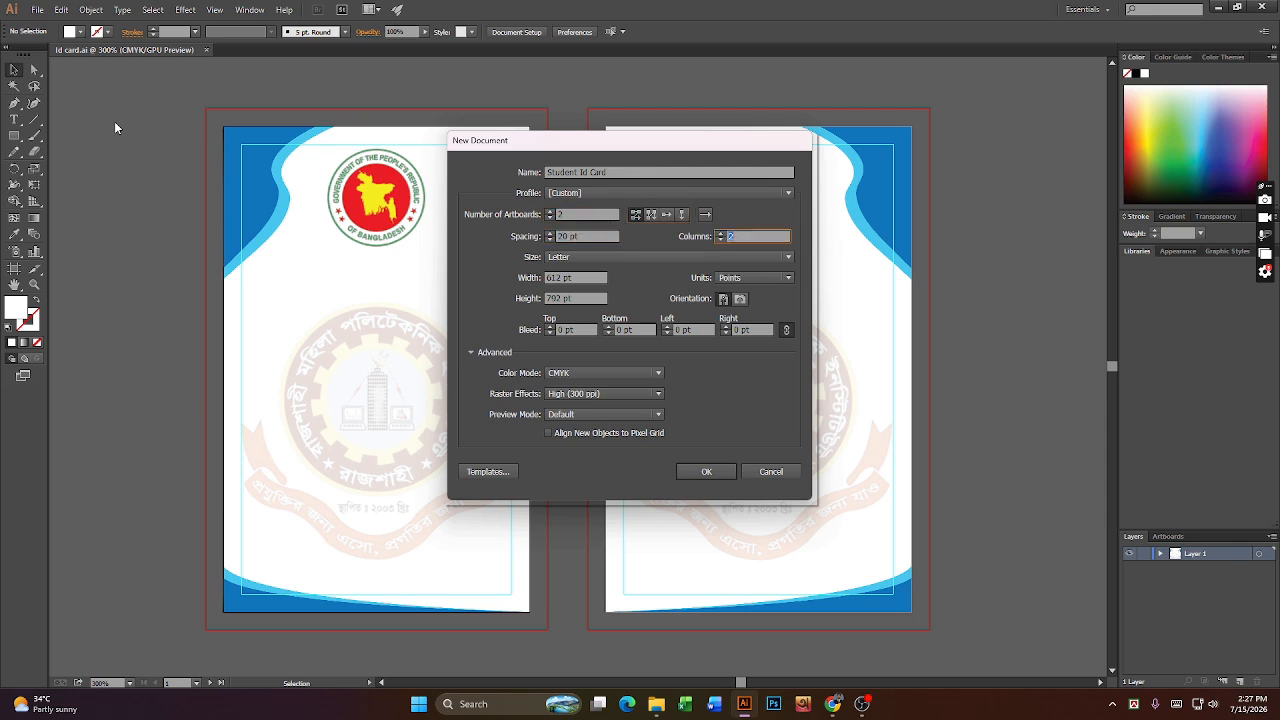
pyautogui.press('Tab')
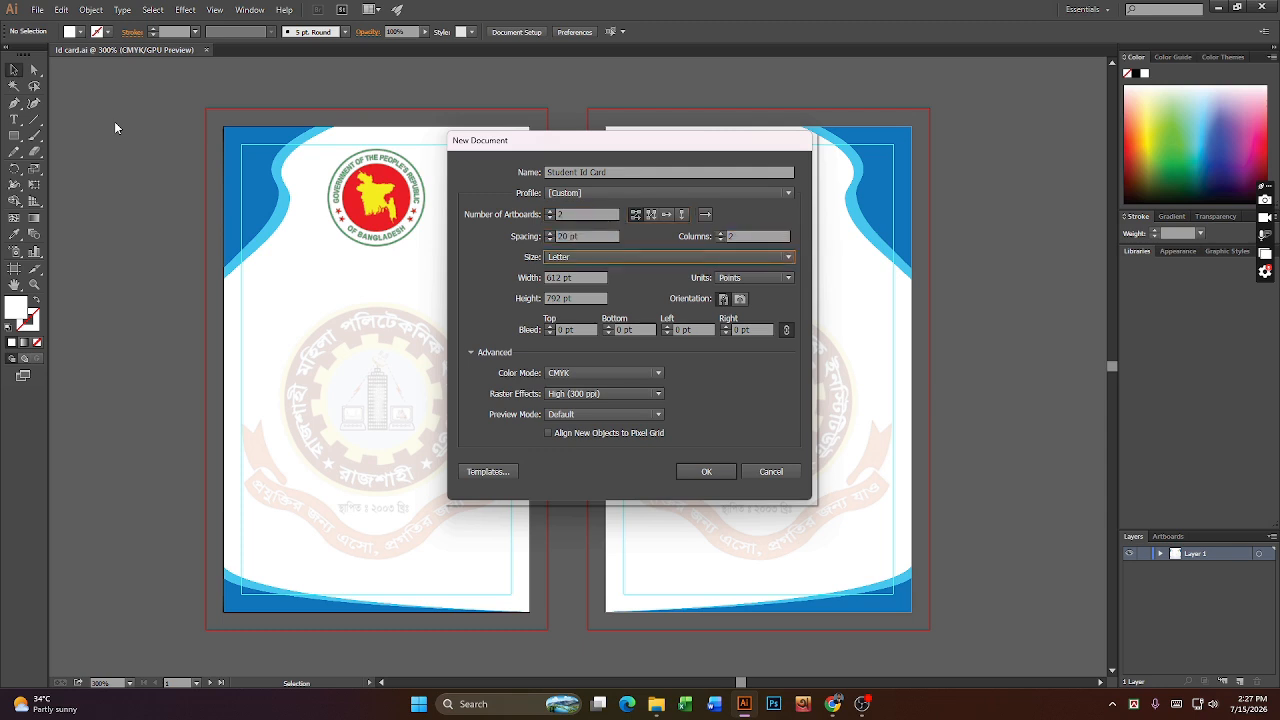
pyautogui.press('Return')
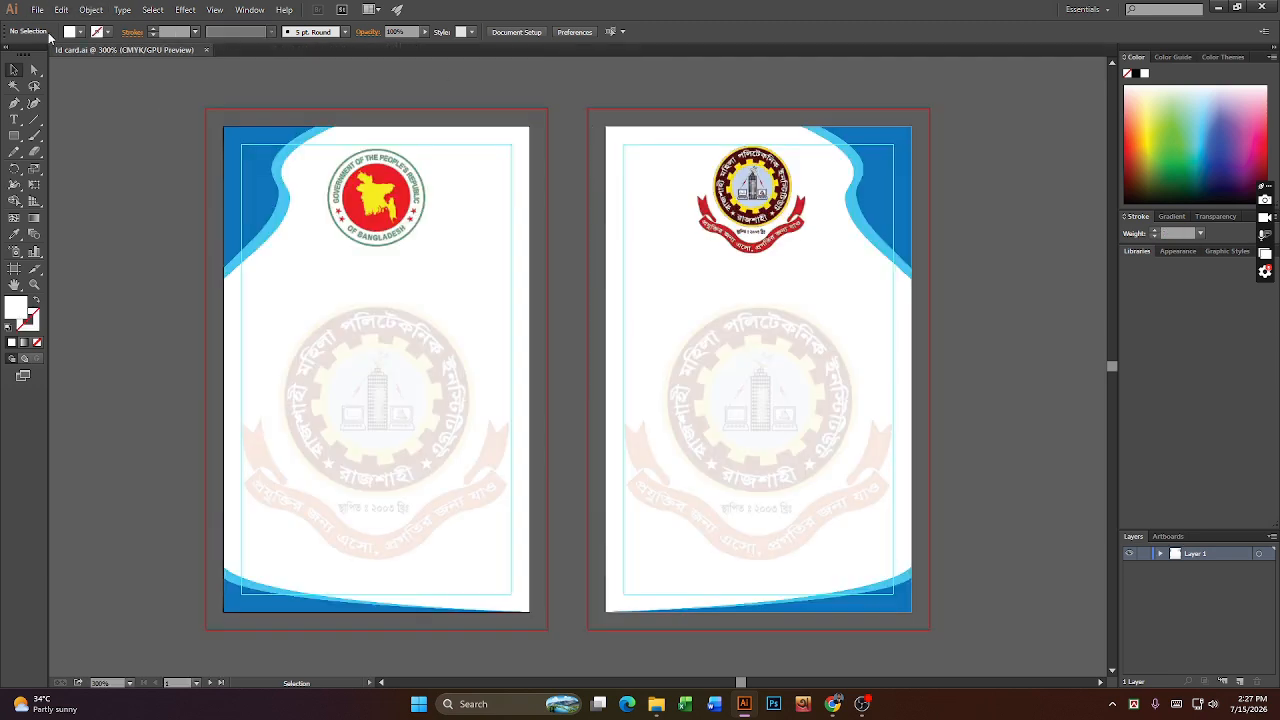
# - Start another new document and name it Student Id card, keeping 2 artboards and 2 columns
pyautogui.click(37, 9)
pyautogui.click(62, 26)
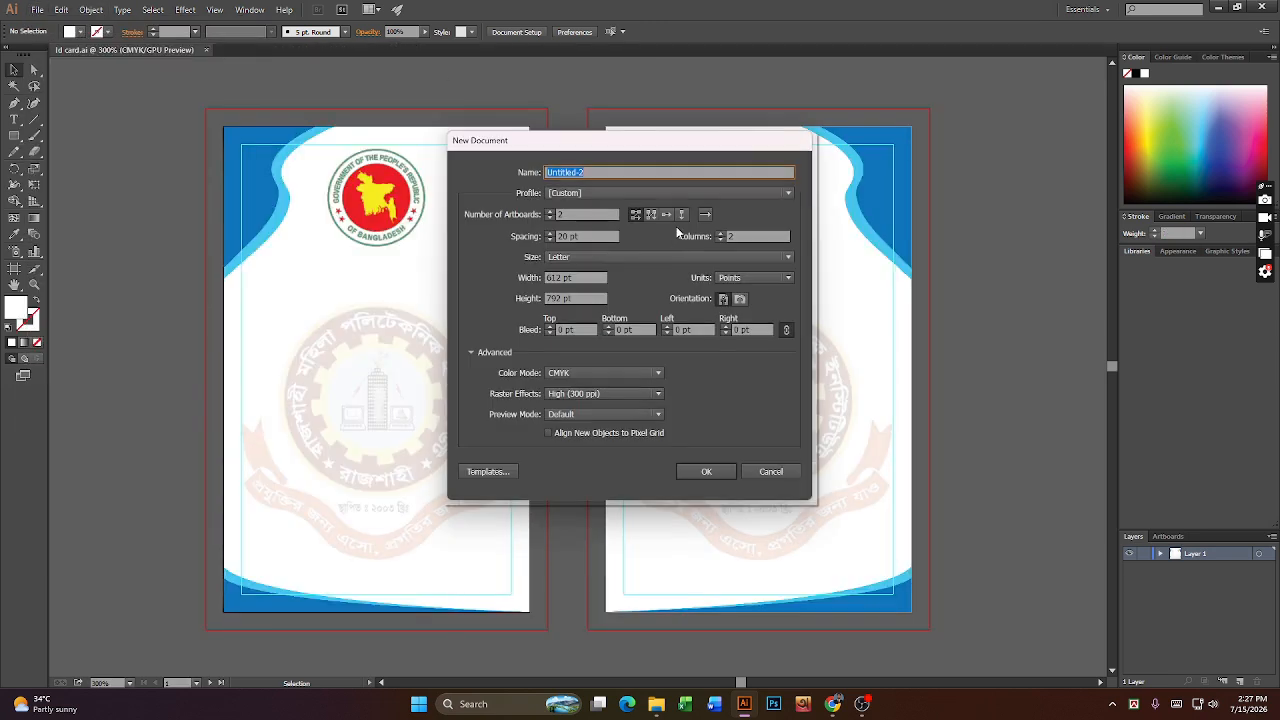
pyautogui.write('Id card')
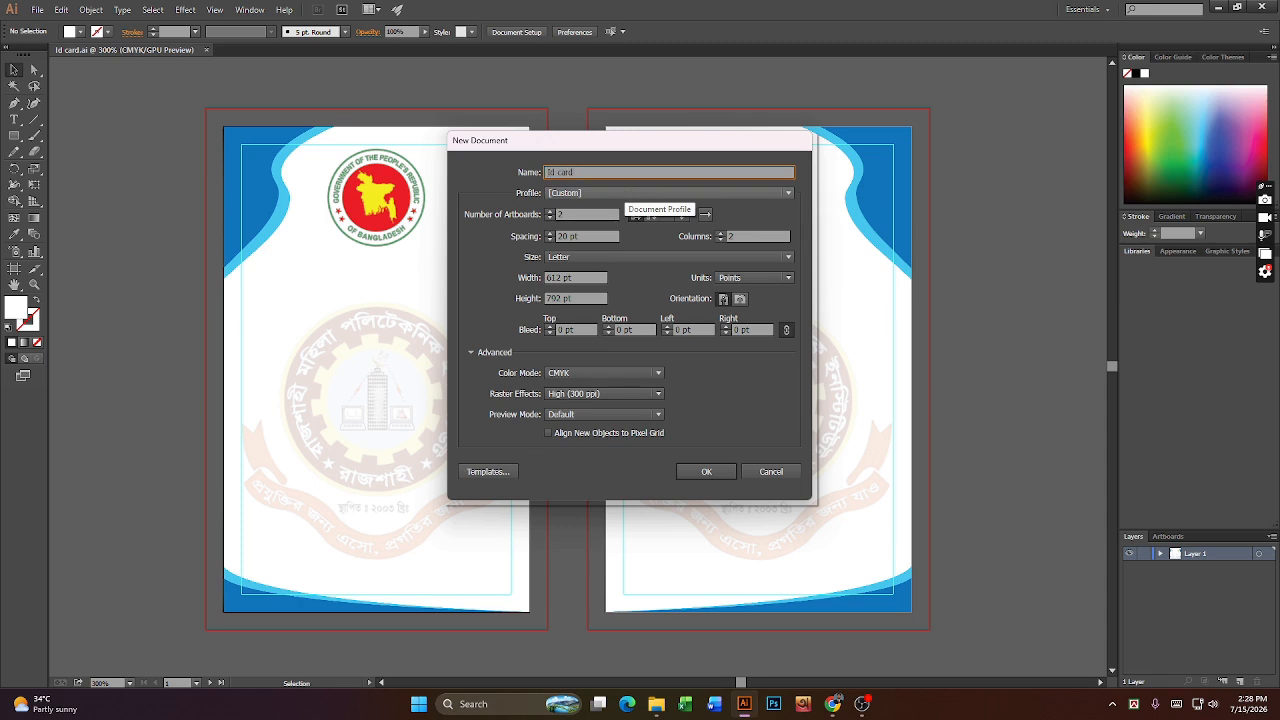
pyautogui.press('Home')
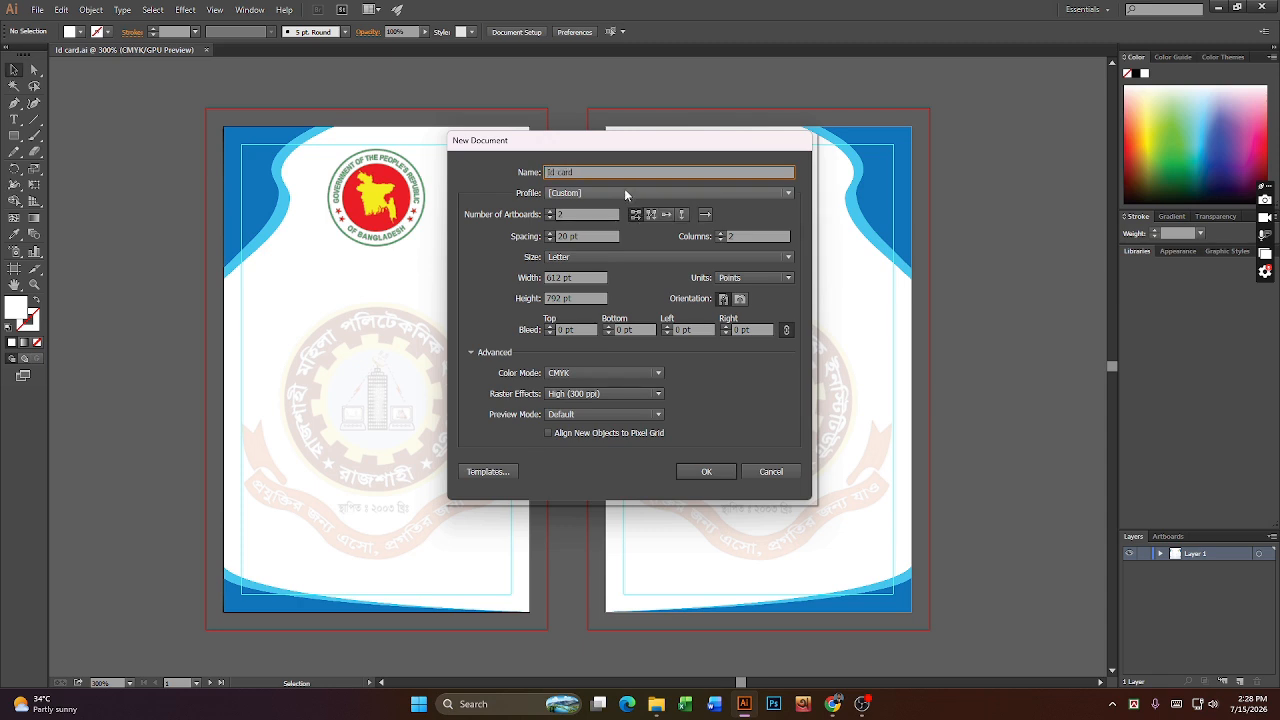
pyautogui.write('Student')
pyautogui.press('Tab')
pyautogui.press('Tab')
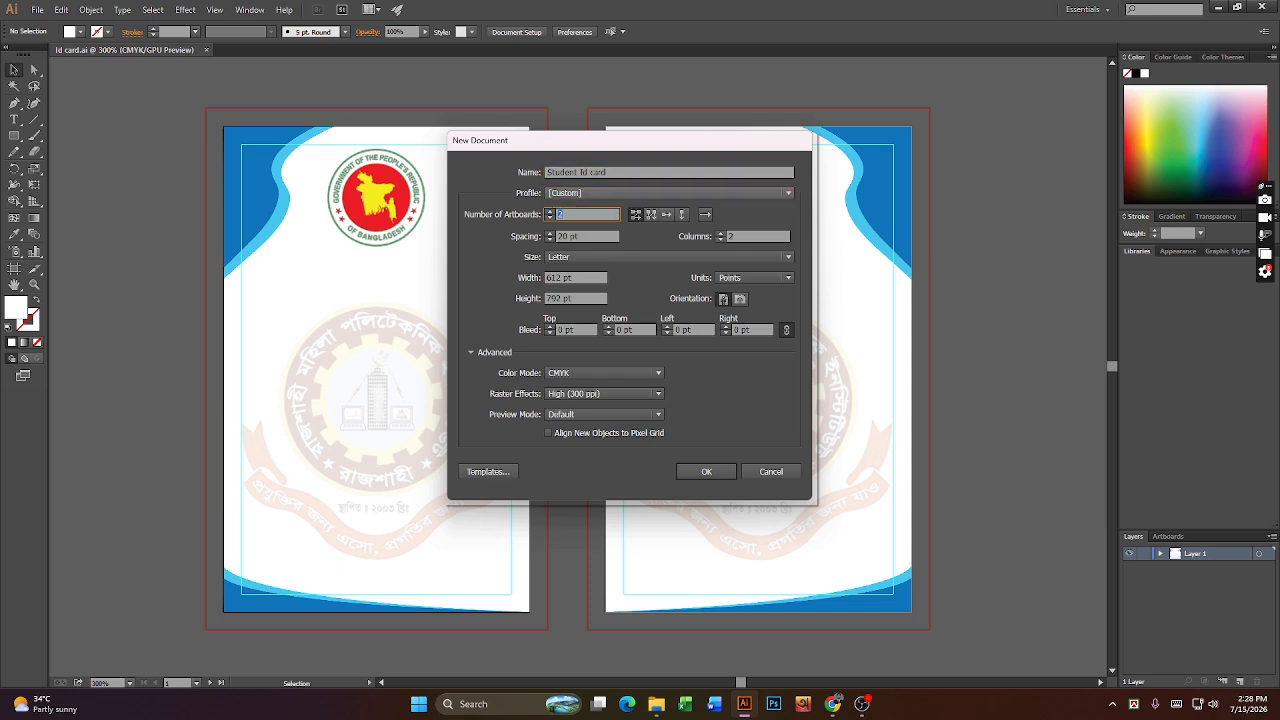
pyautogui.press('Tab')
pyautogui.press('Tab')
pyautogui.press('Tab')
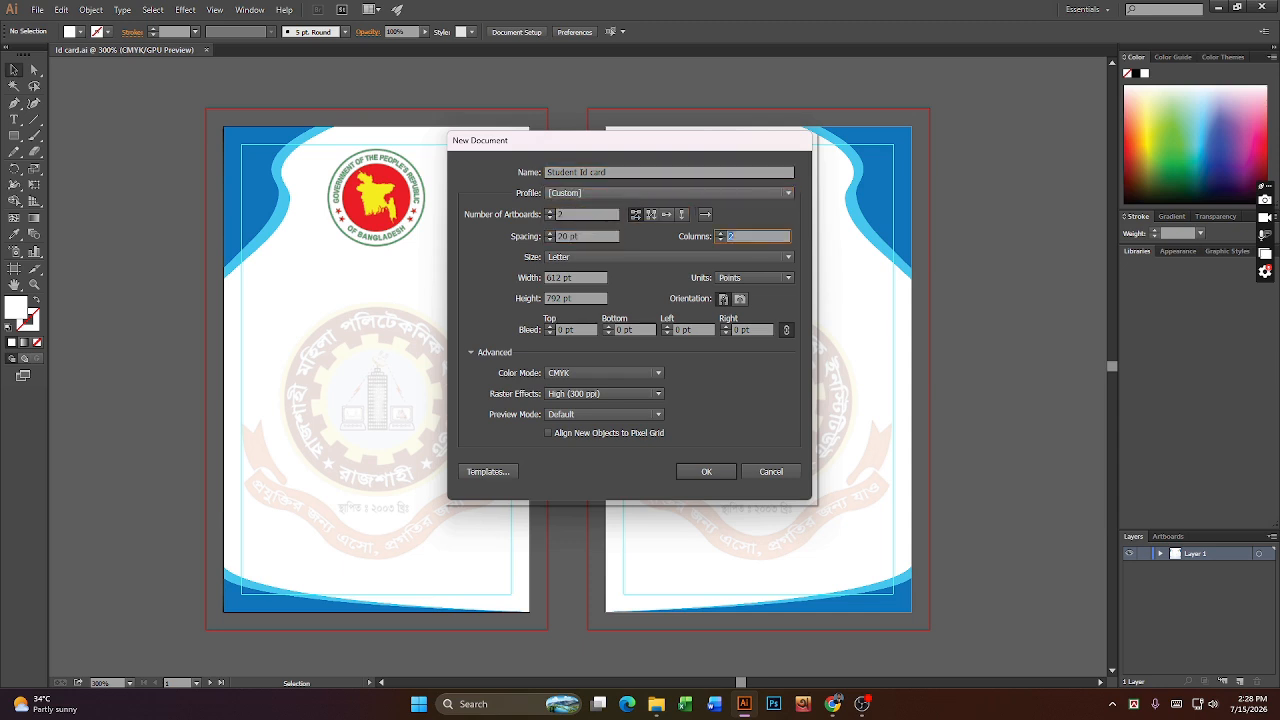
# - Keep the Letter size preset and set the new document's units to Millimeters
pyautogui.click(790, 257)
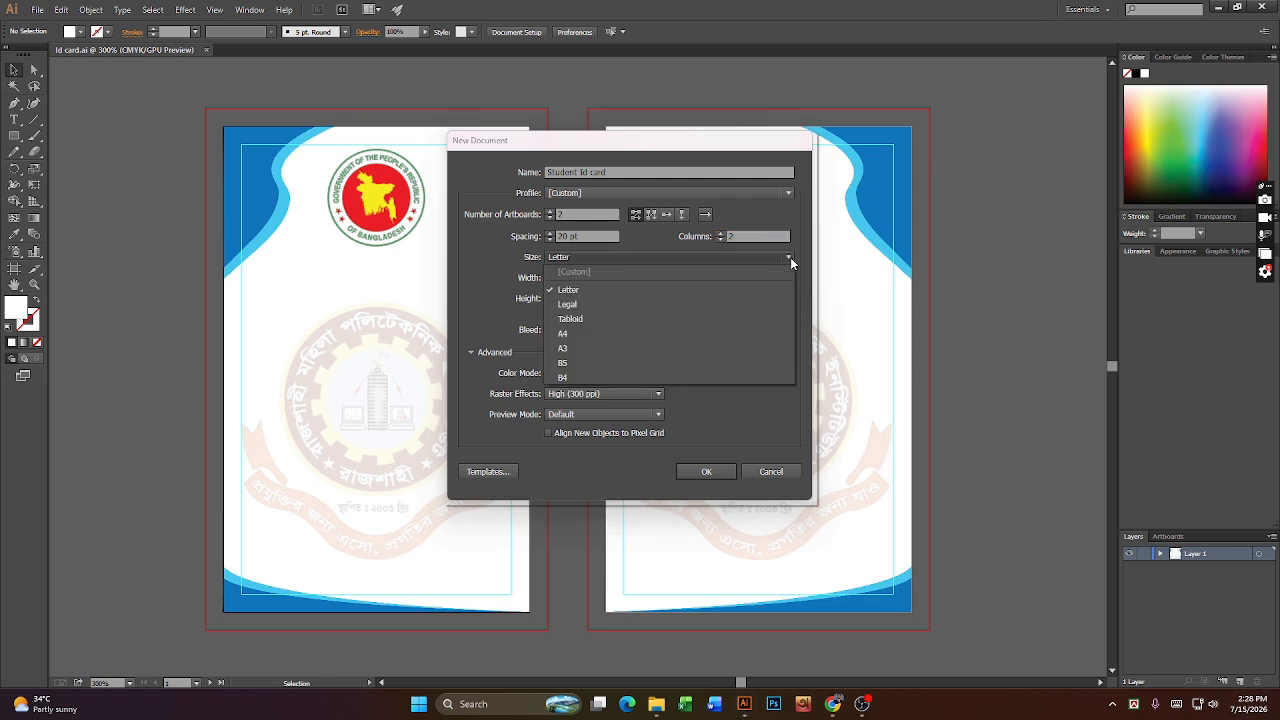
pyautogui.click(628, 292)
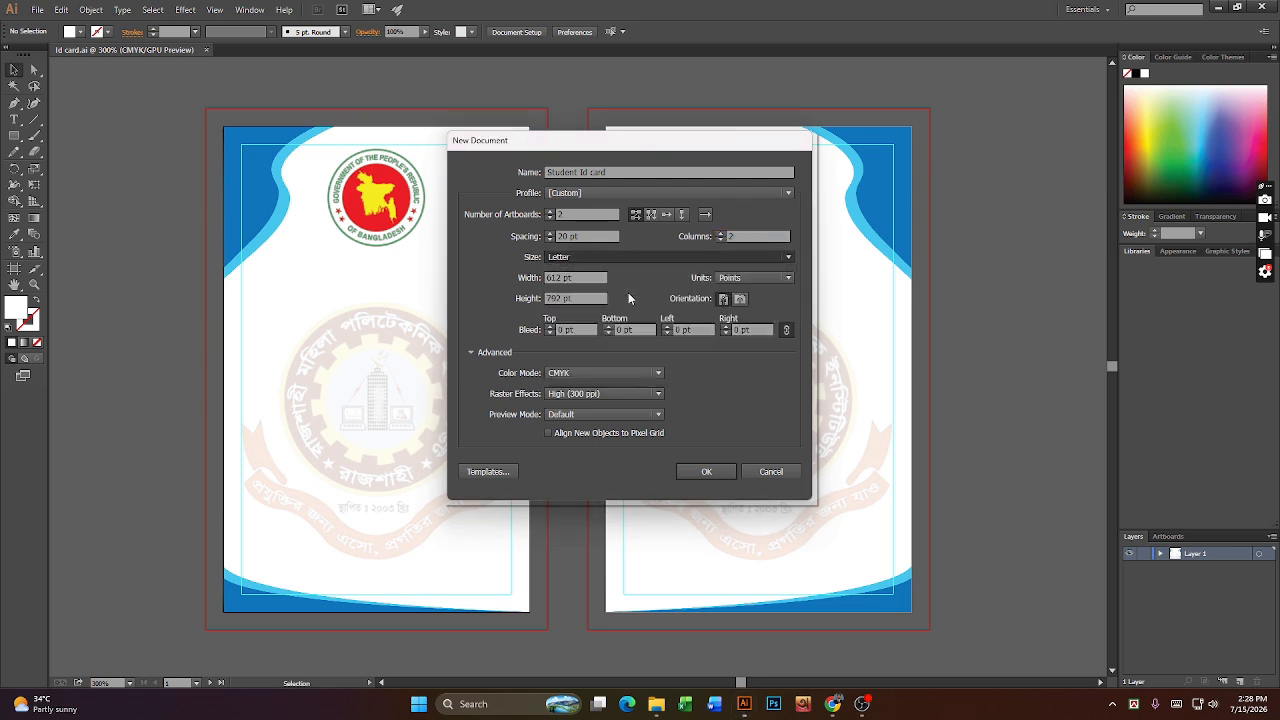
pyautogui.click(762, 279)
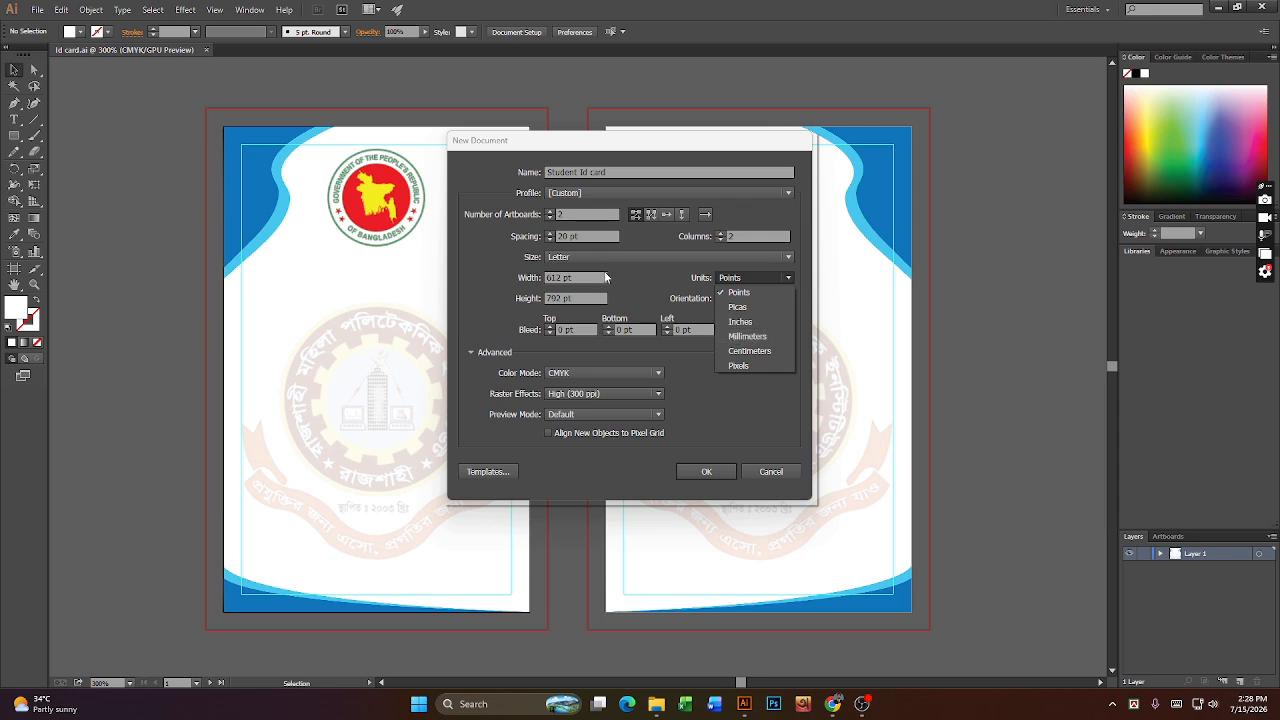
pyautogui.click(771, 338)
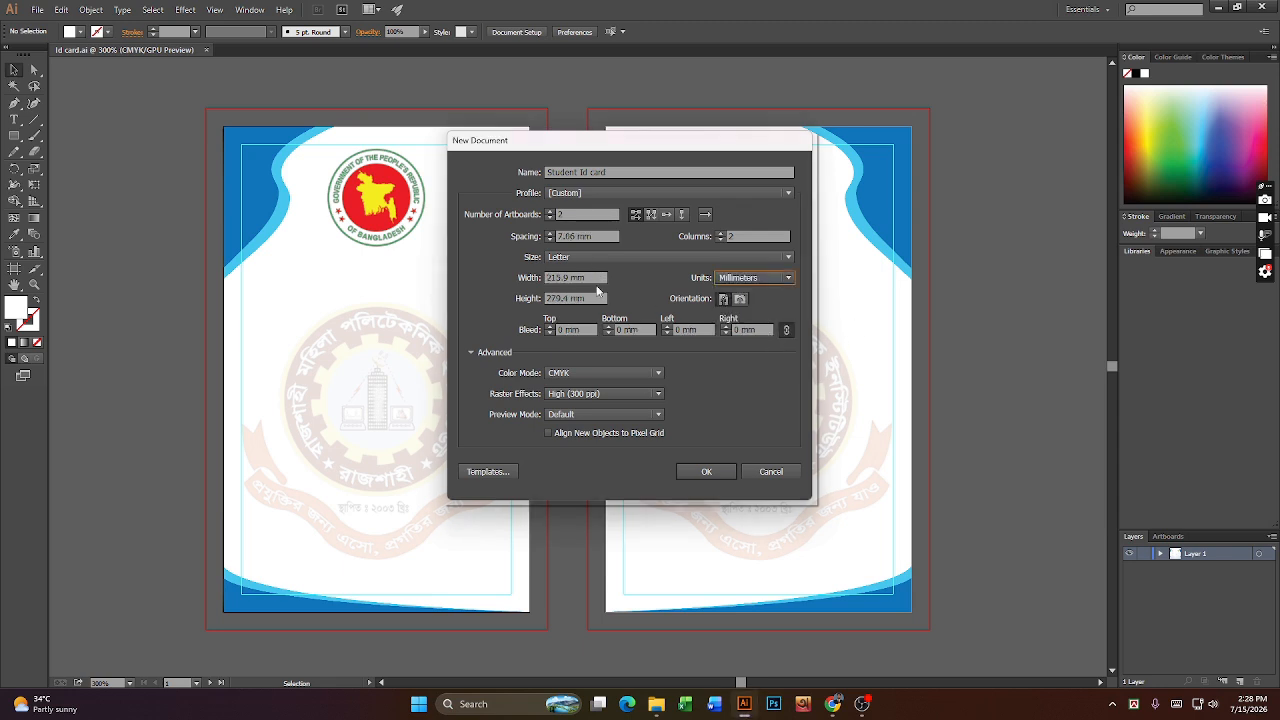
# - Look up the standard card size in Chrome, and set the new document's height to 85.6 mm and width to 54 mm
pyautogui.click(832, 712)
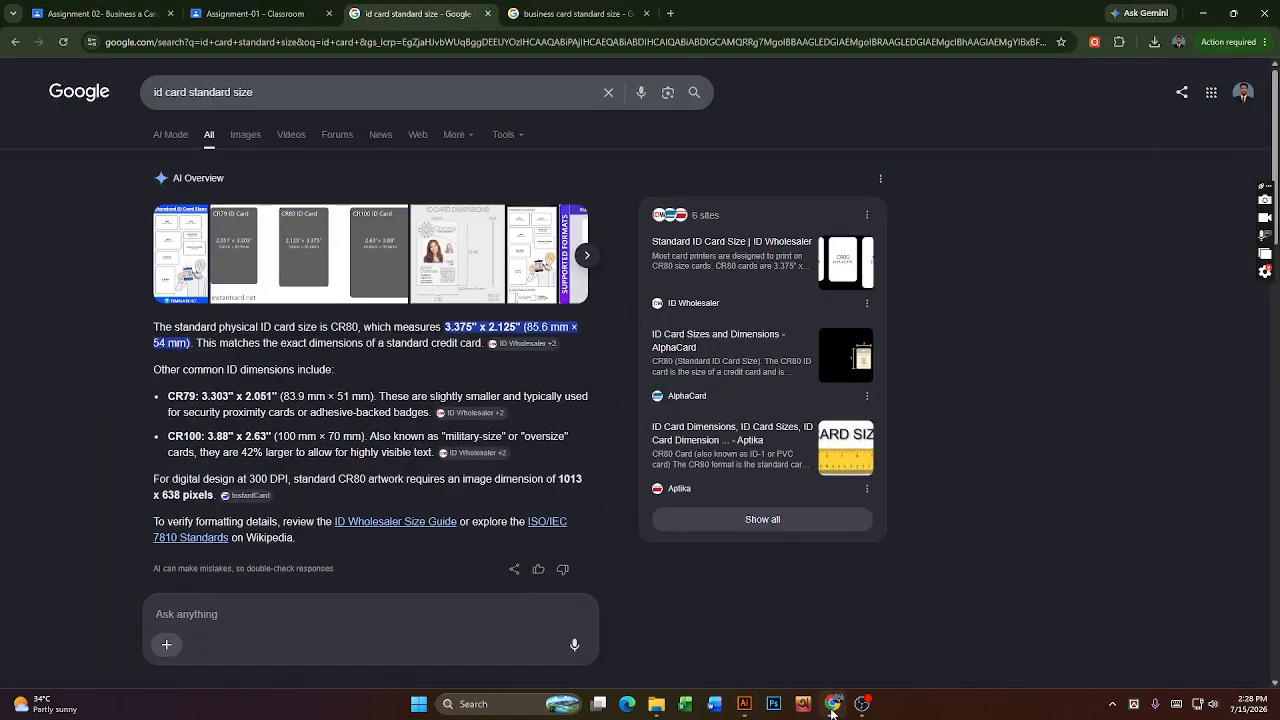
pyautogui.moveTo(540, 343)
pyautogui.click(1210, 16)
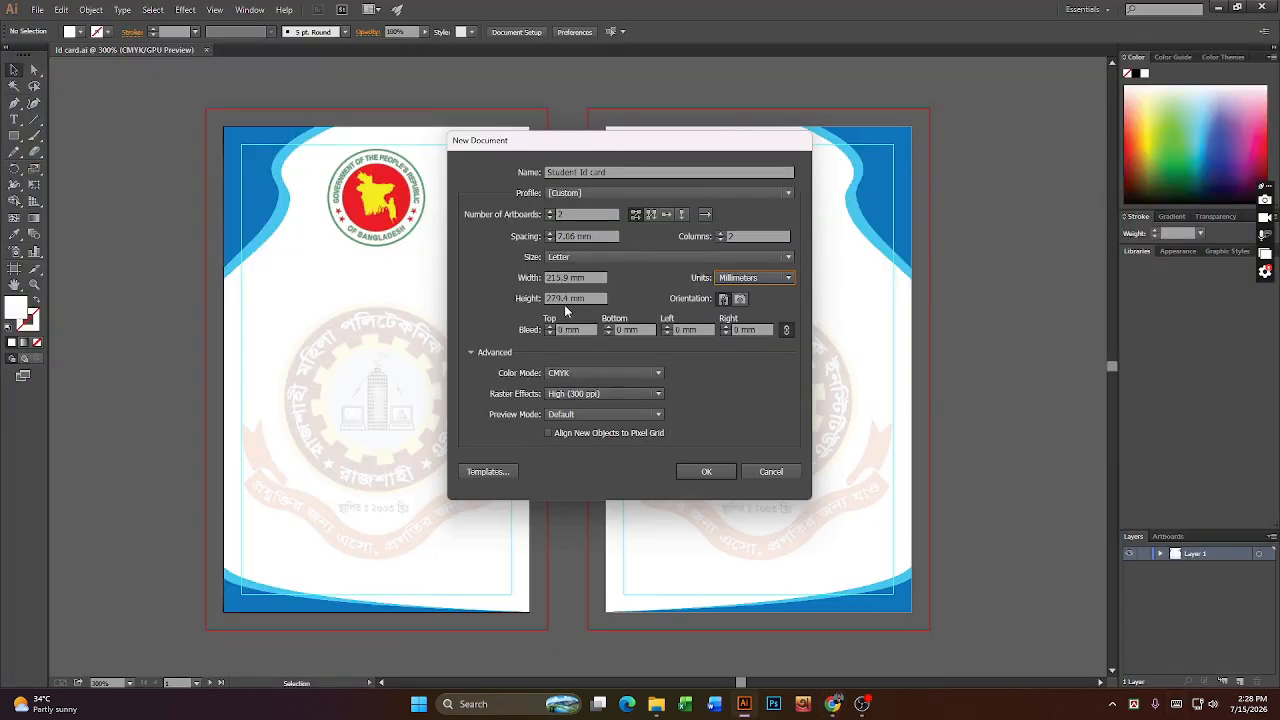
pyautogui.click(590, 300)
pyautogui.write('85.')
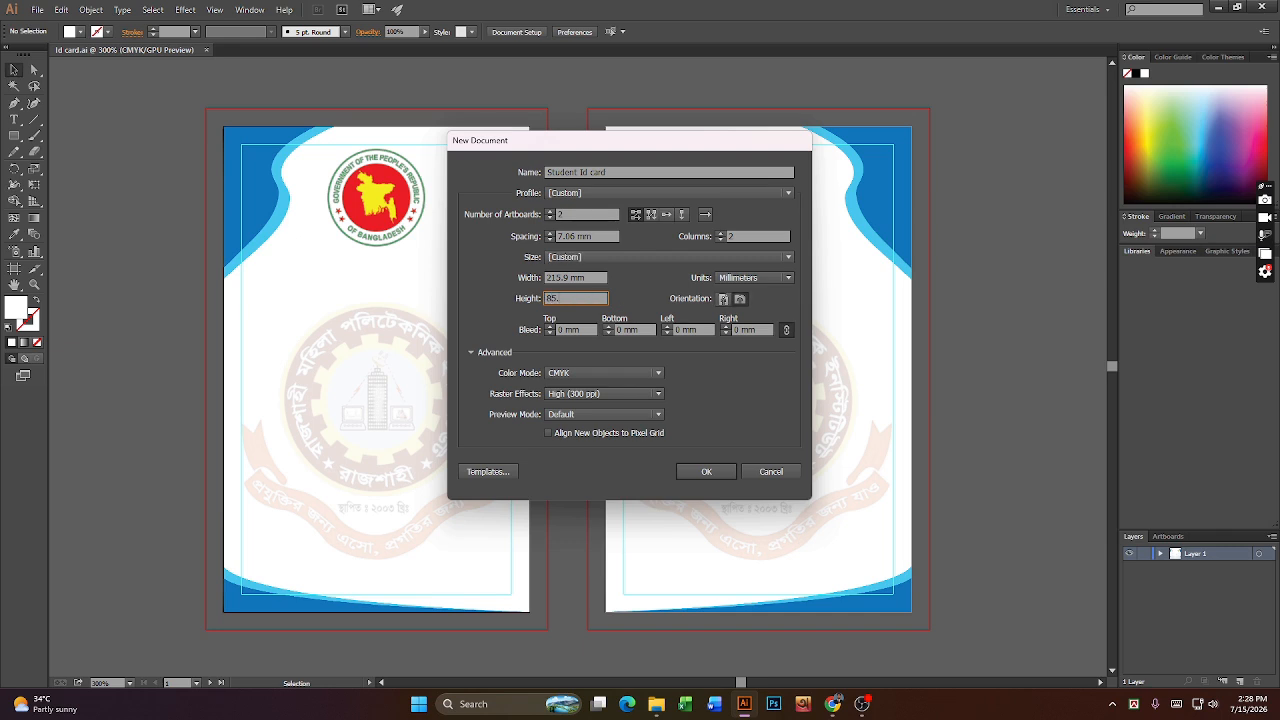
pyautogui.write('6')
pyautogui.hotkey('shift', 'Tab')
pyautogui.write('54')
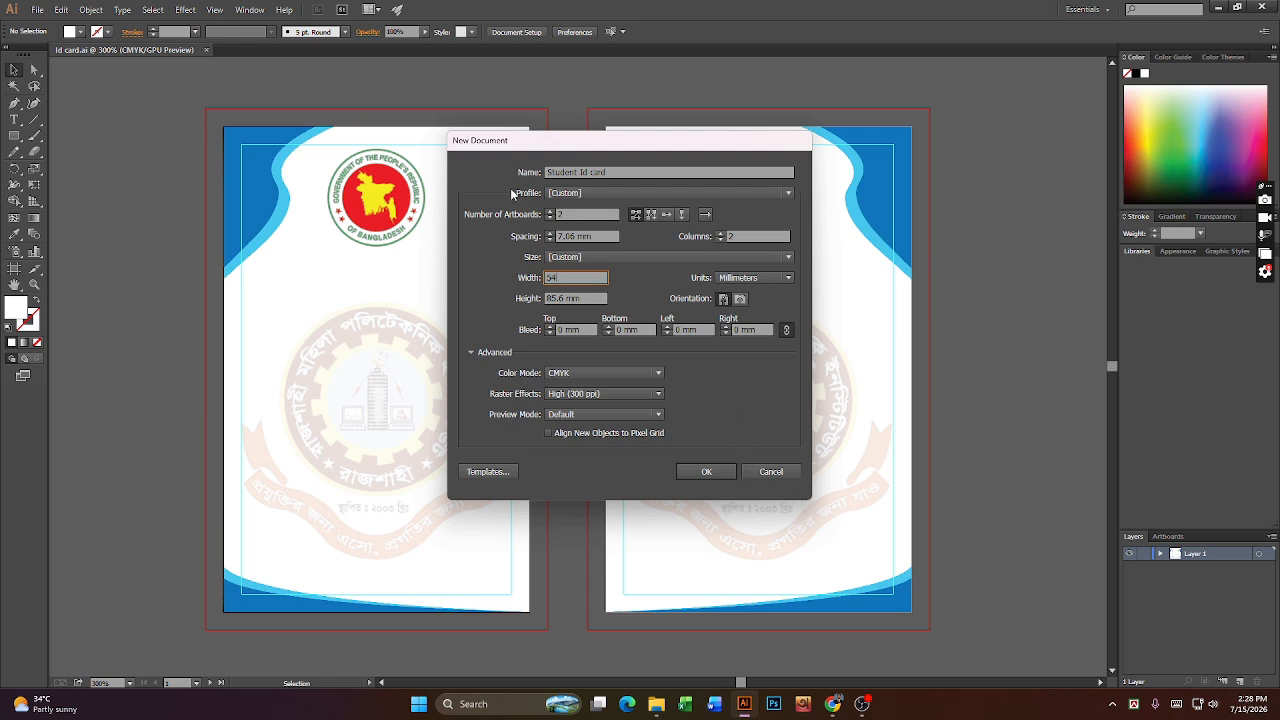
# - Set the new document's bleed to 0.125 mm on all four sides, keeping CMYK, High (300 ppi) raster effects and Default preview mode
pyautogui.click(576, 328)
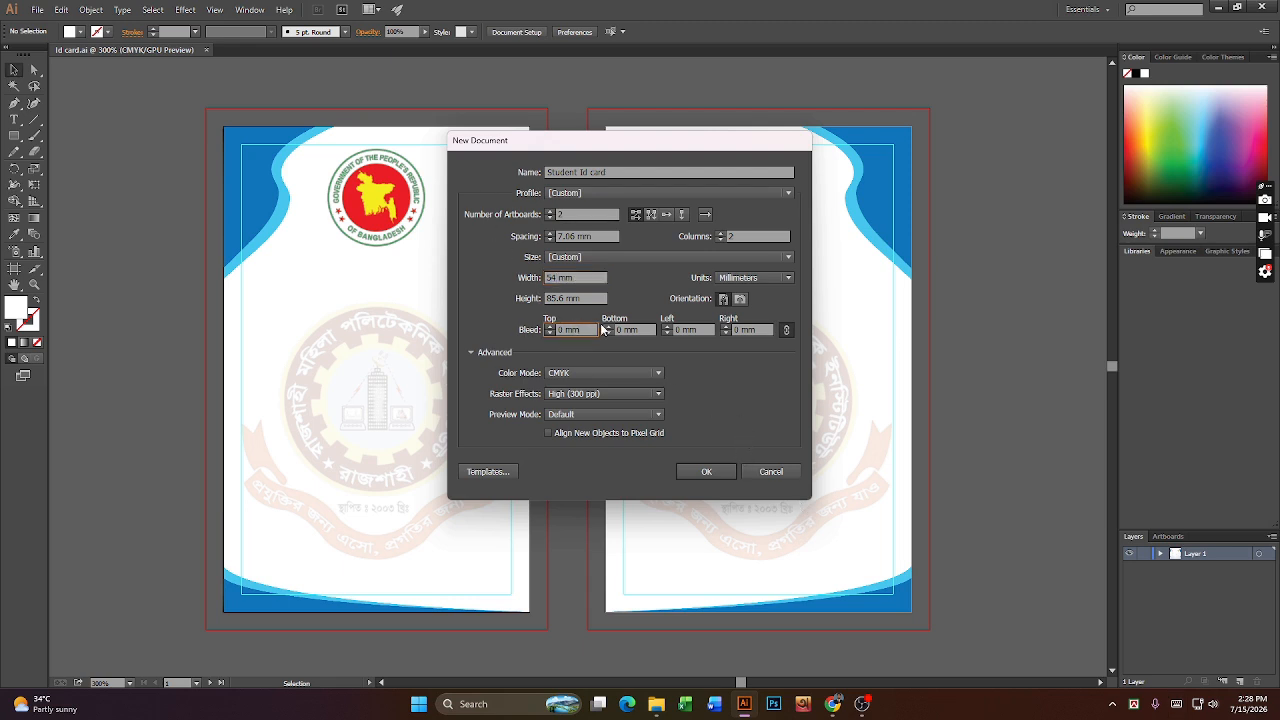
pyautogui.moveTo(590, 330); pyautogui.dragTo(429, 323)
pyautogui.write('0.125')
pyautogui.click(631, 373)
pyautogui.click(630, 370)
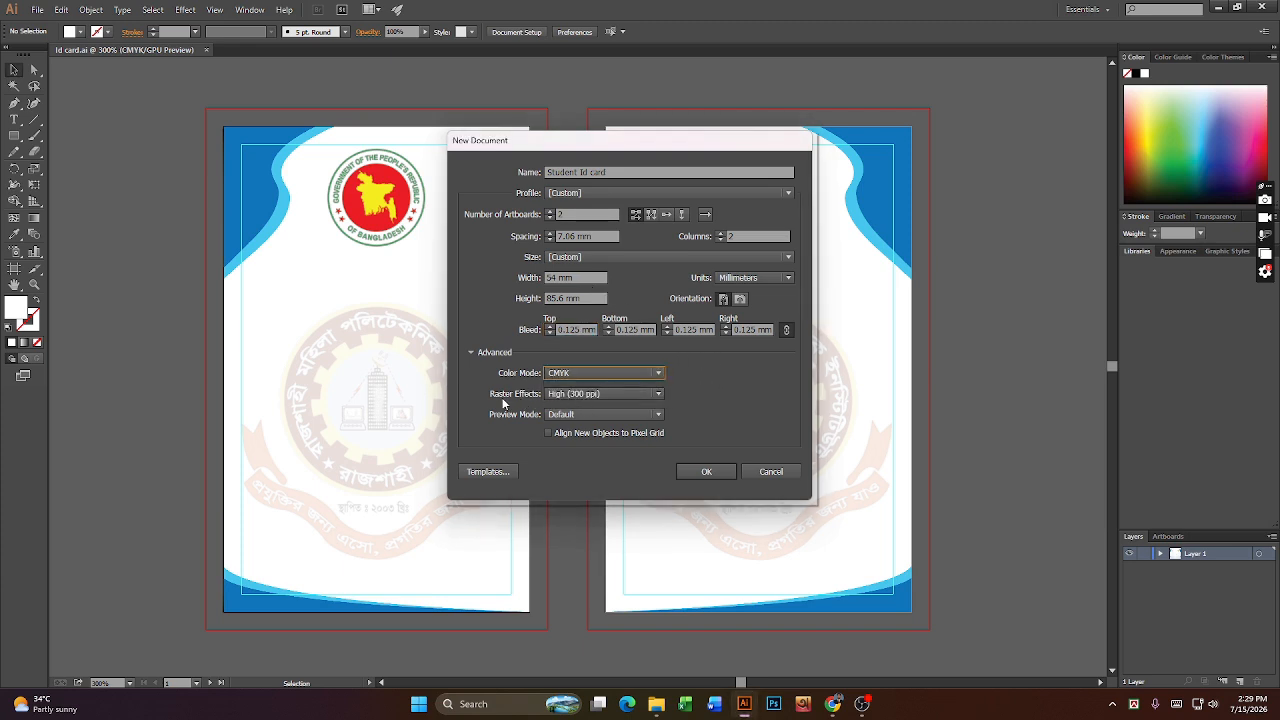
pyautogui.click(604, 395)
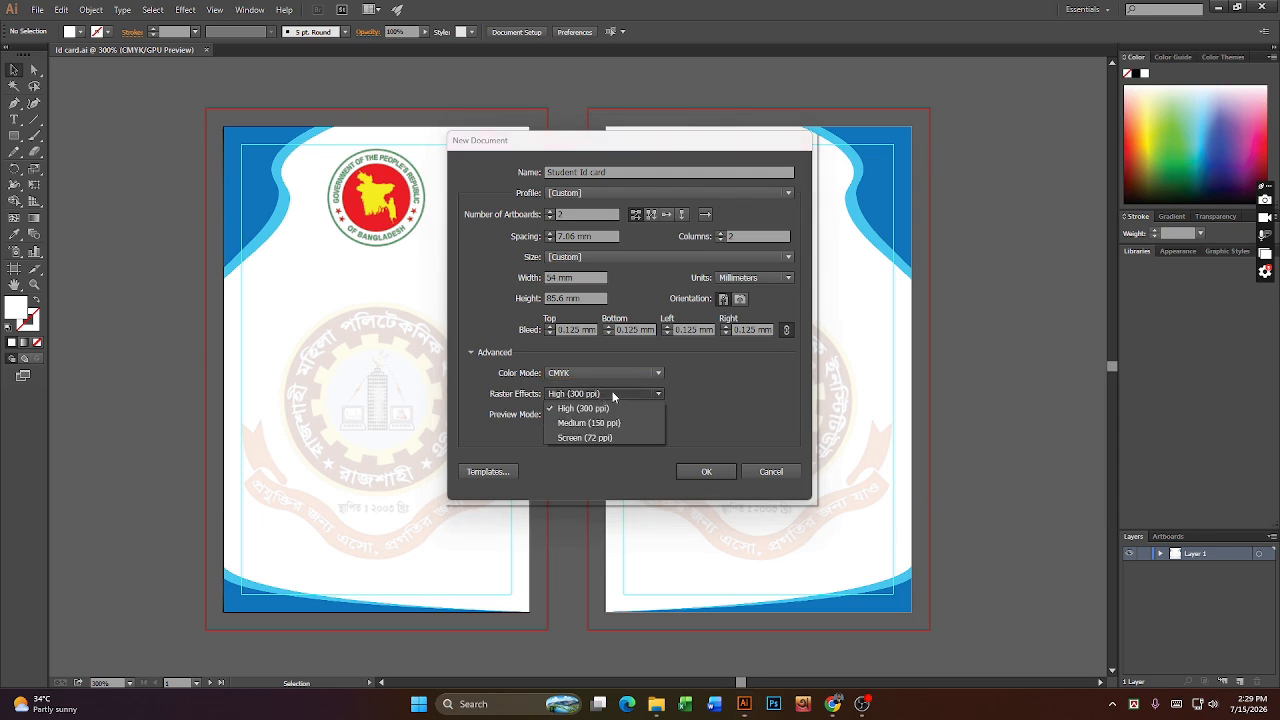
pyautogui.click(612, 392)
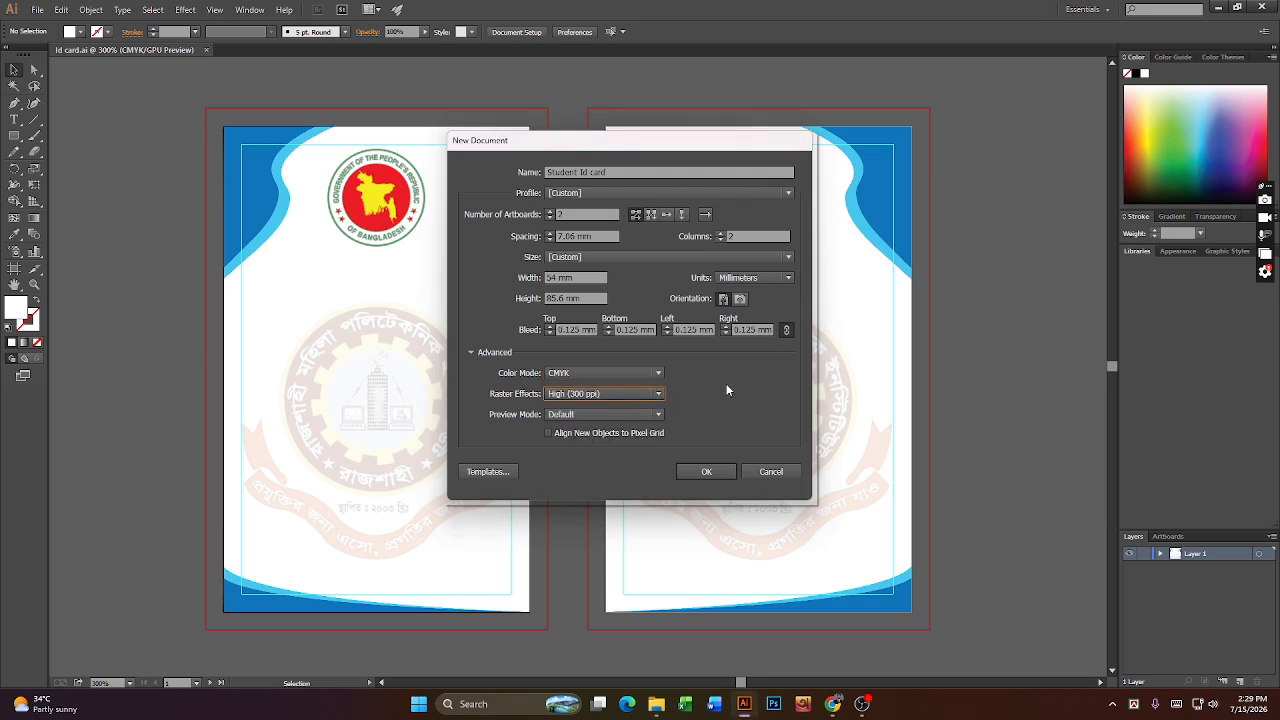
pyautogui.click(575, 415)
pyautogui.click(575, 418)
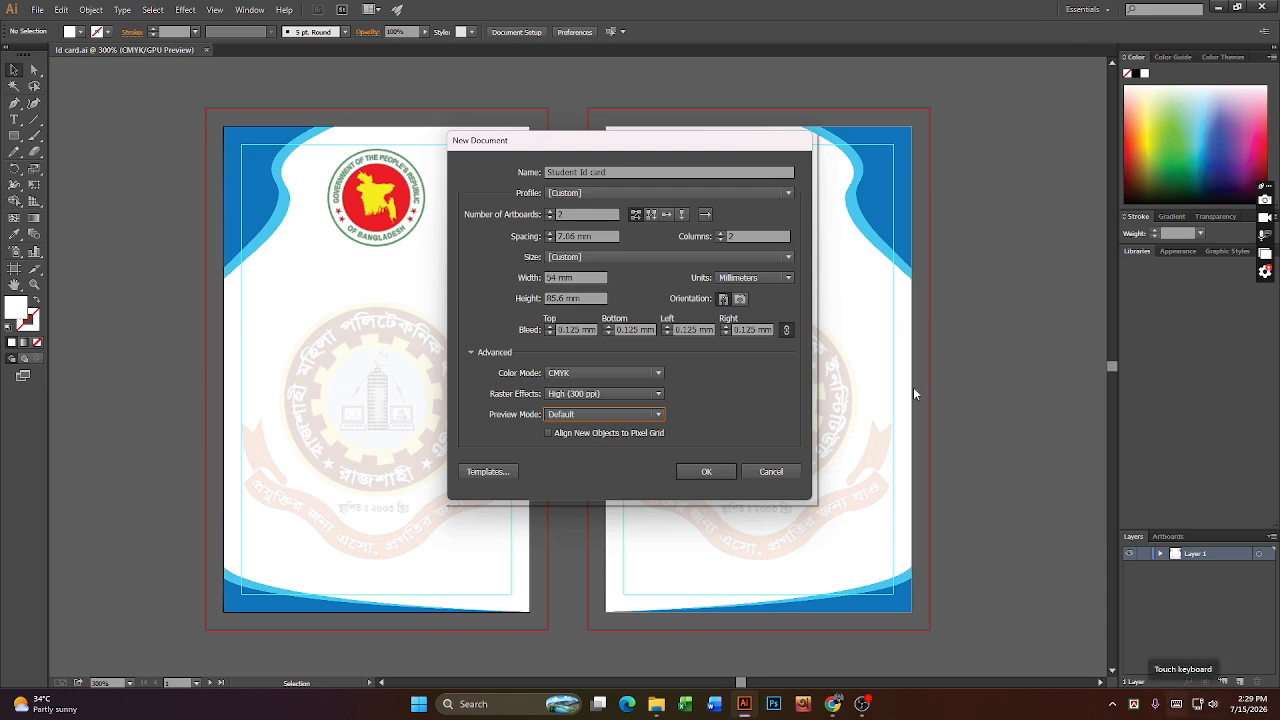
# - Outline the New Document dialog and its artboard count, width and height, and bleed settings in red on a screen capture, and discard the capture
pyautogui.click(1112, 704)
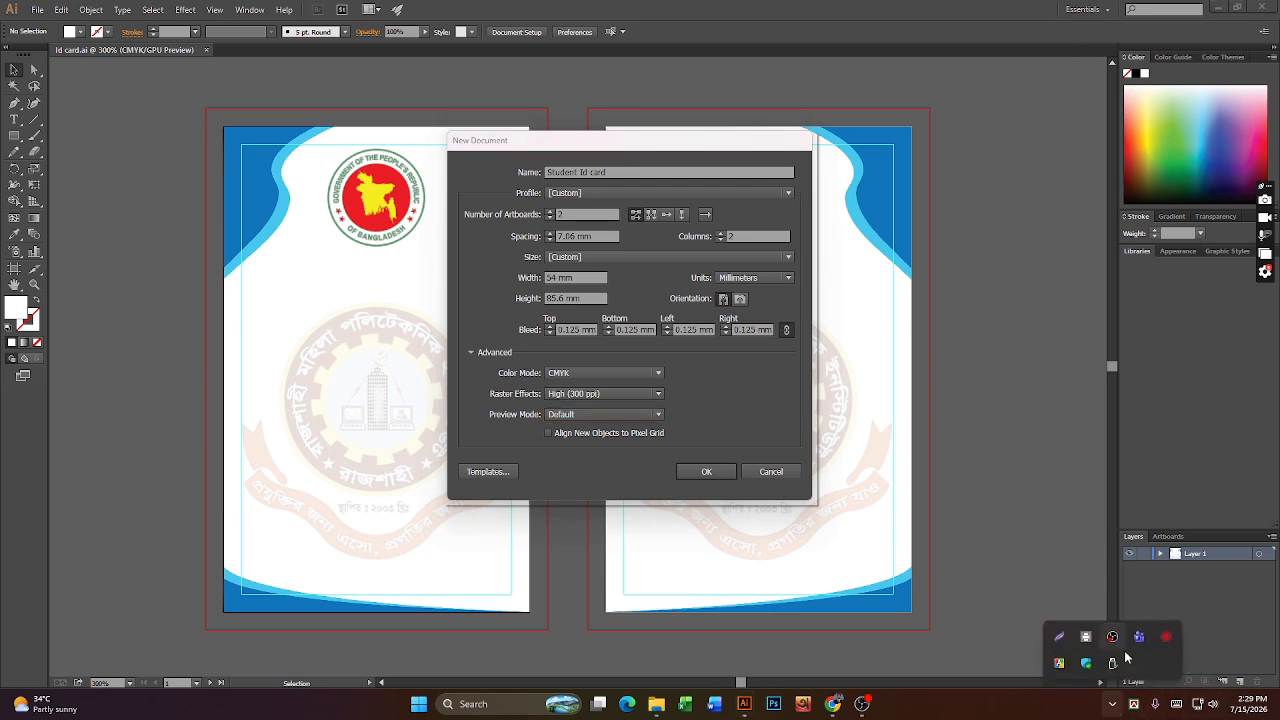
pyautogui.click(1086, 662)
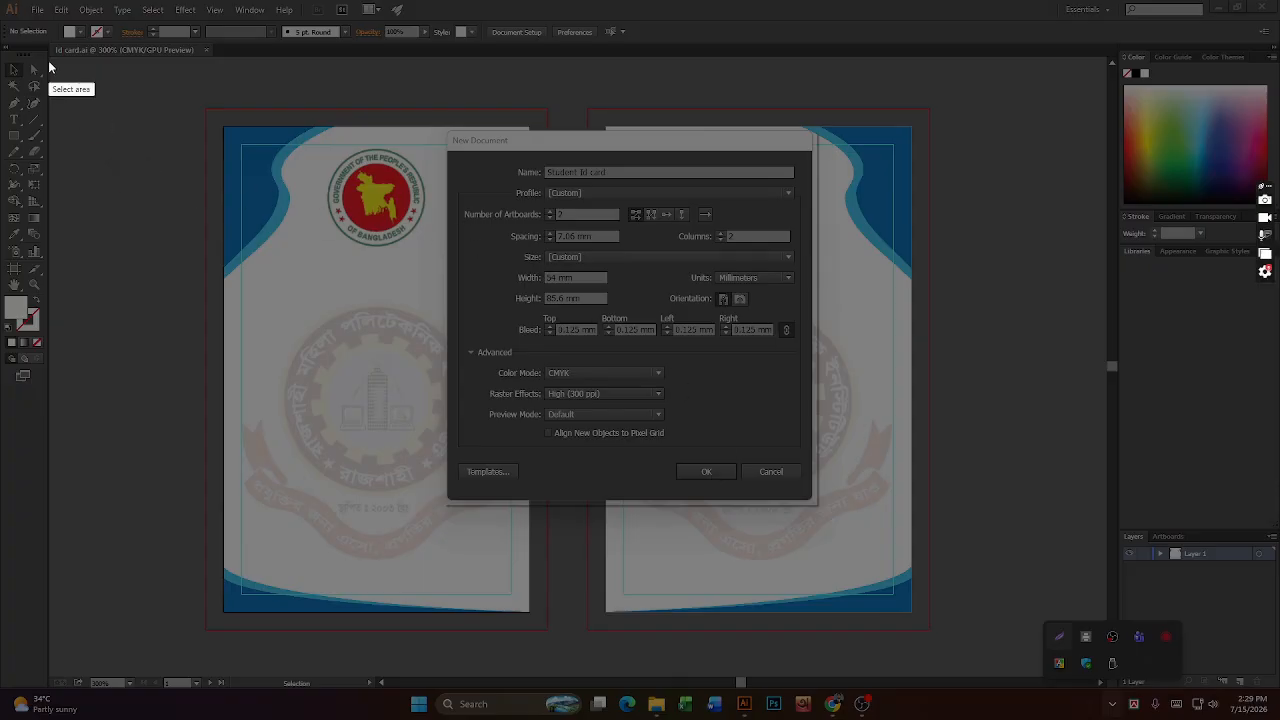
pyautogui.moveTo(48, 60)
pyautogui.mouseDown()
pyautogui.moveTo(880, 258)
pyautogui.moveTo(1040, 543)
pyautogui.moveTo(1046, 584)
pyautogui.mouseUp()
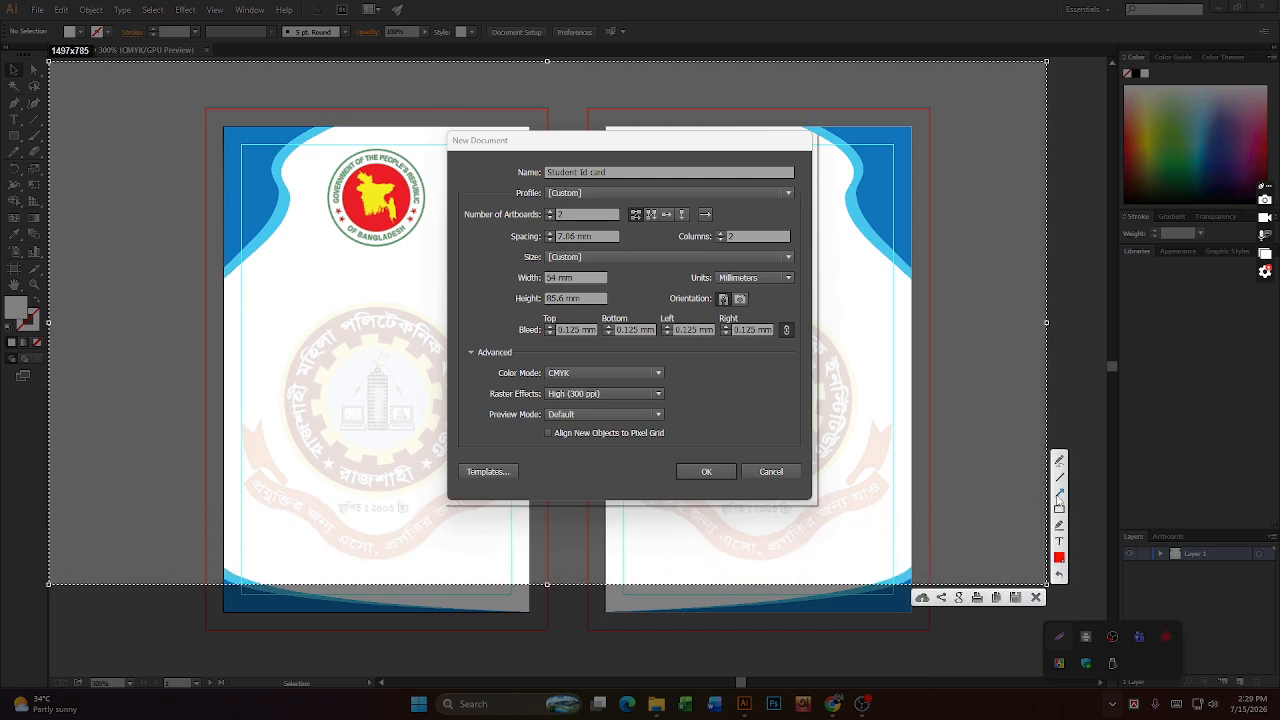
pyautogui.click(1059, 509)
pyautogui.moveTo(431, 118)
pyautogui.mouseDown()
pyautogui.moveTo(918, 522)
pyautogui.moveTo(881, 516)
pyautogui.mouseUp()
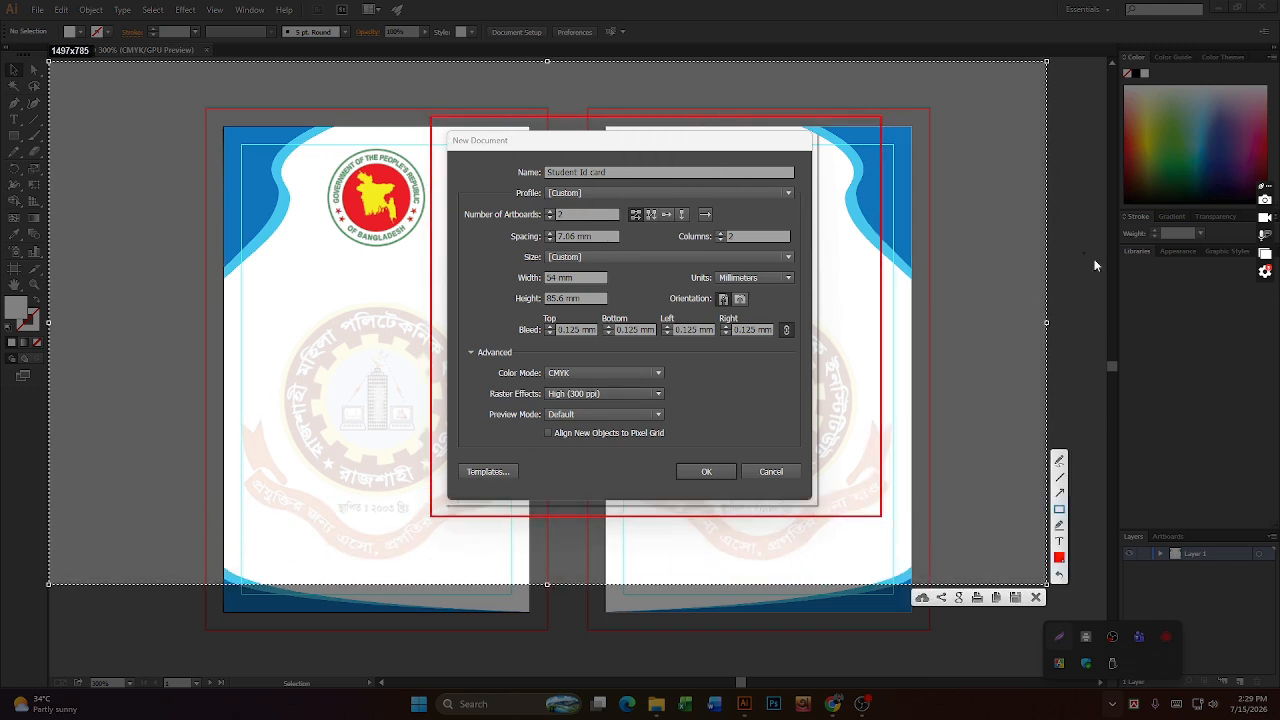
pyautogui.moveTo(456, 199)
pyautogui.mouseDown()
pyautogui.moveTo(643, 238)
pyautogui.moveTo(623, 224)
pyautogui.mouseUp()
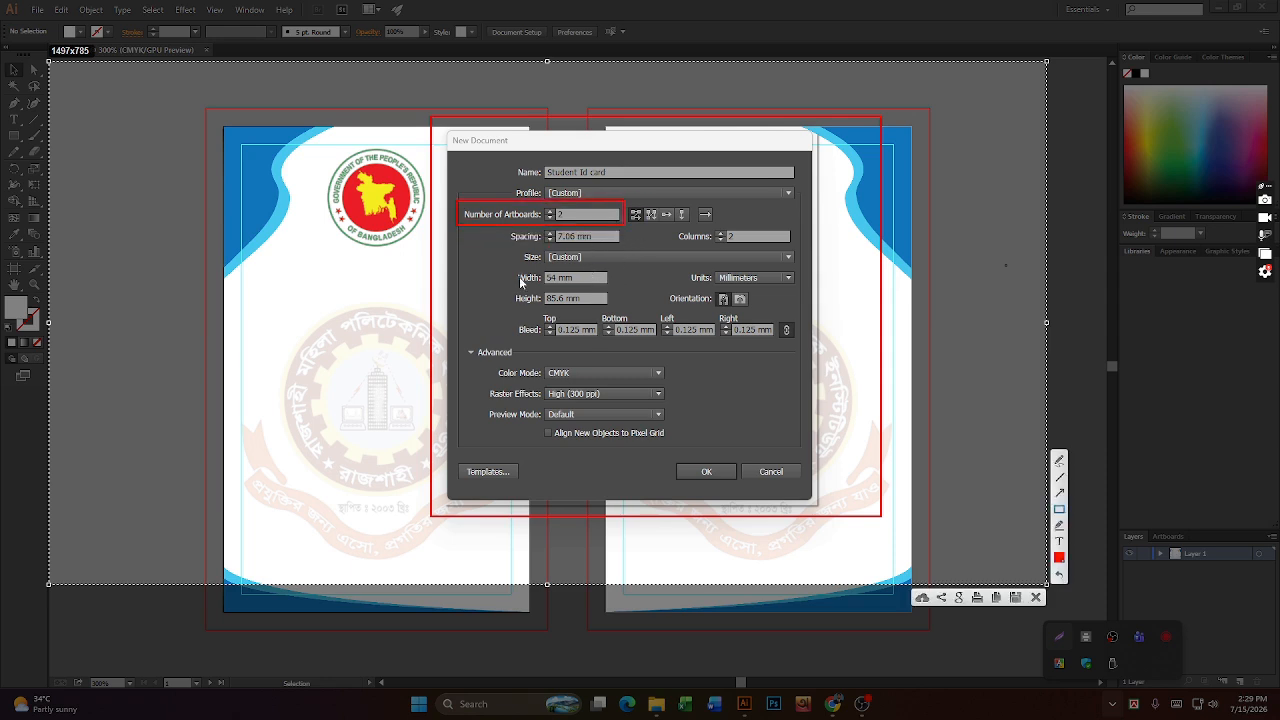
pyautogui.moveTo(506, 266); pyautogui.dragTo(622, 307)
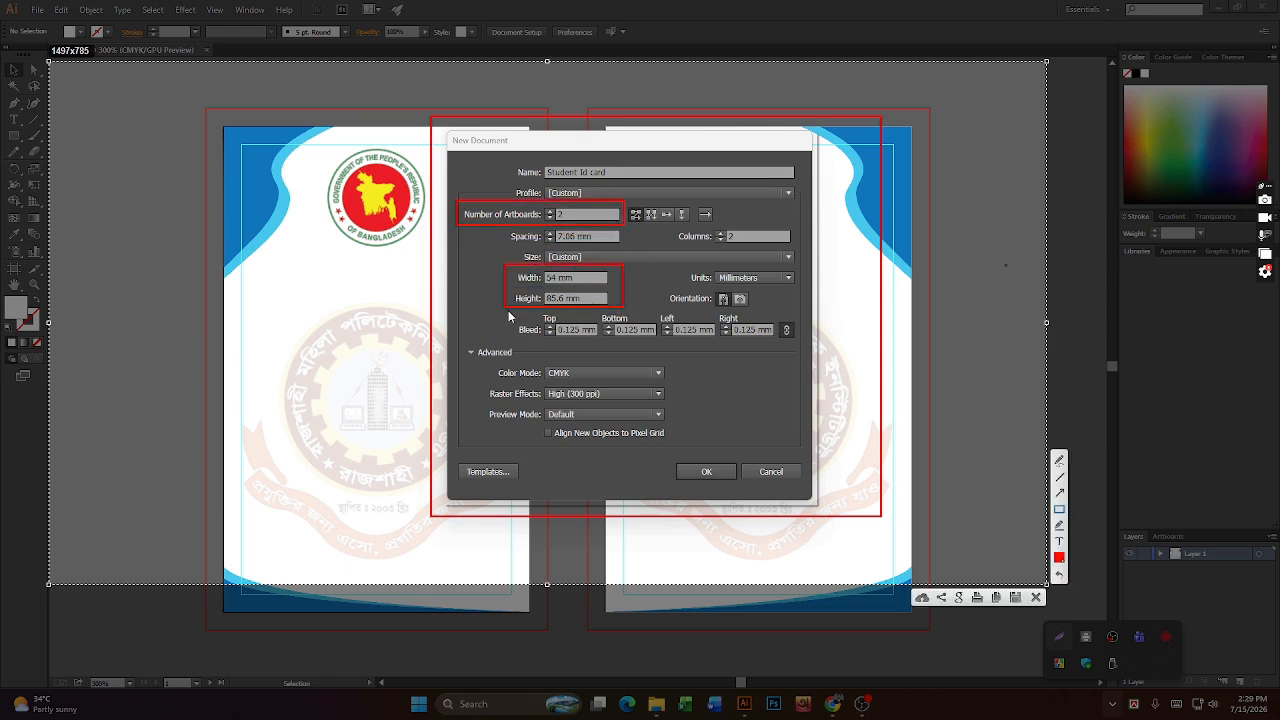
pyautogui.moveTo(509, 312); pyautogui.dragTo(801, 352)
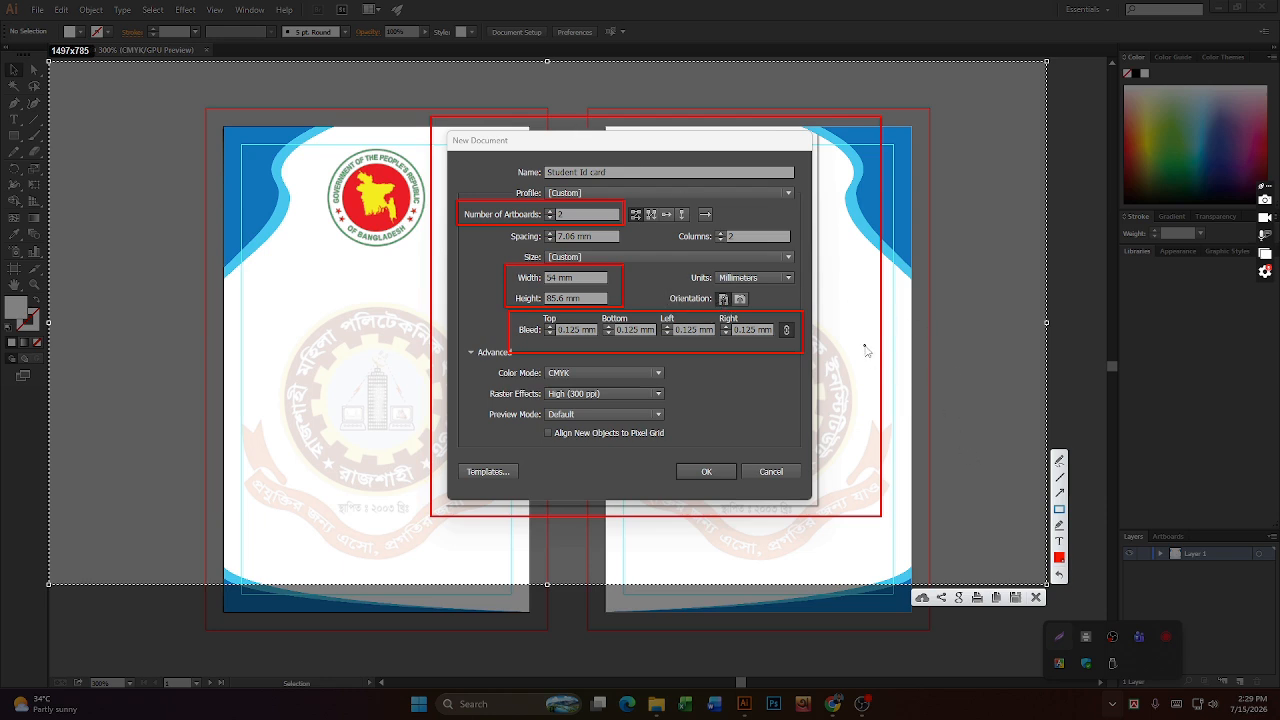
pyautogui.click(1037, 598)
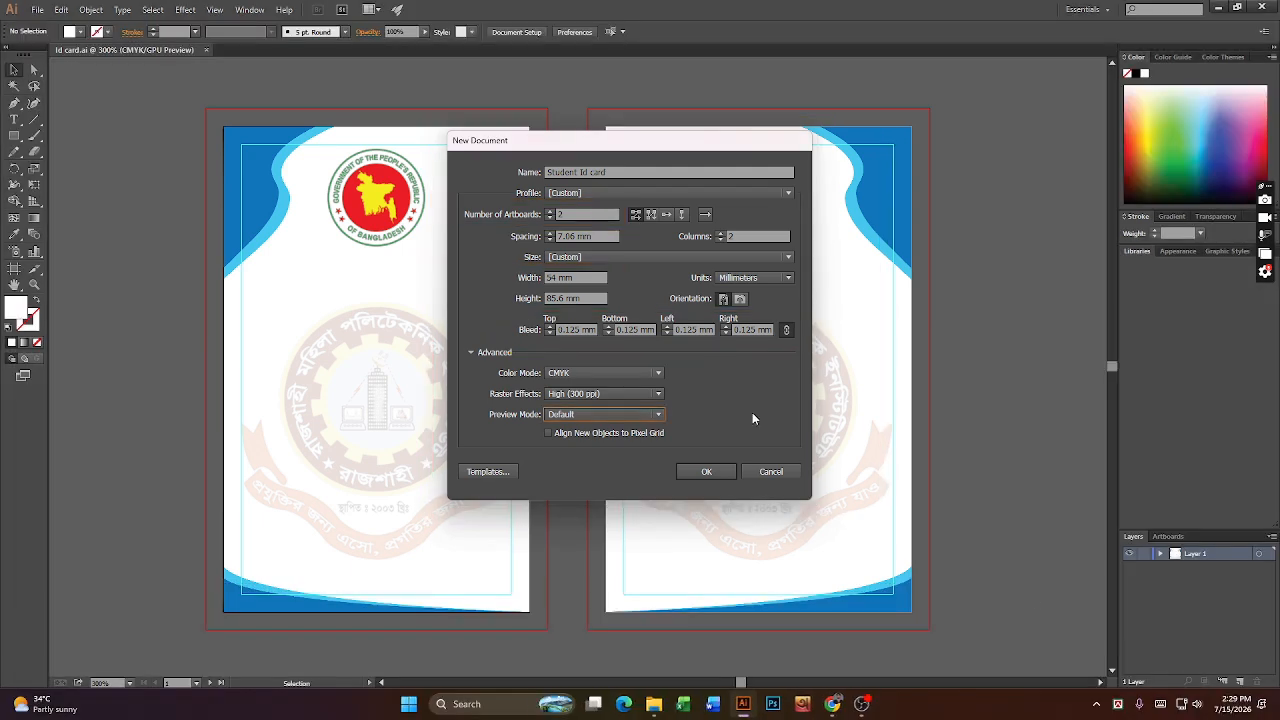
# - Create the Student Id card document and compare its bleed area with the one in Id card.ai
pyautogui.click(706, 472)
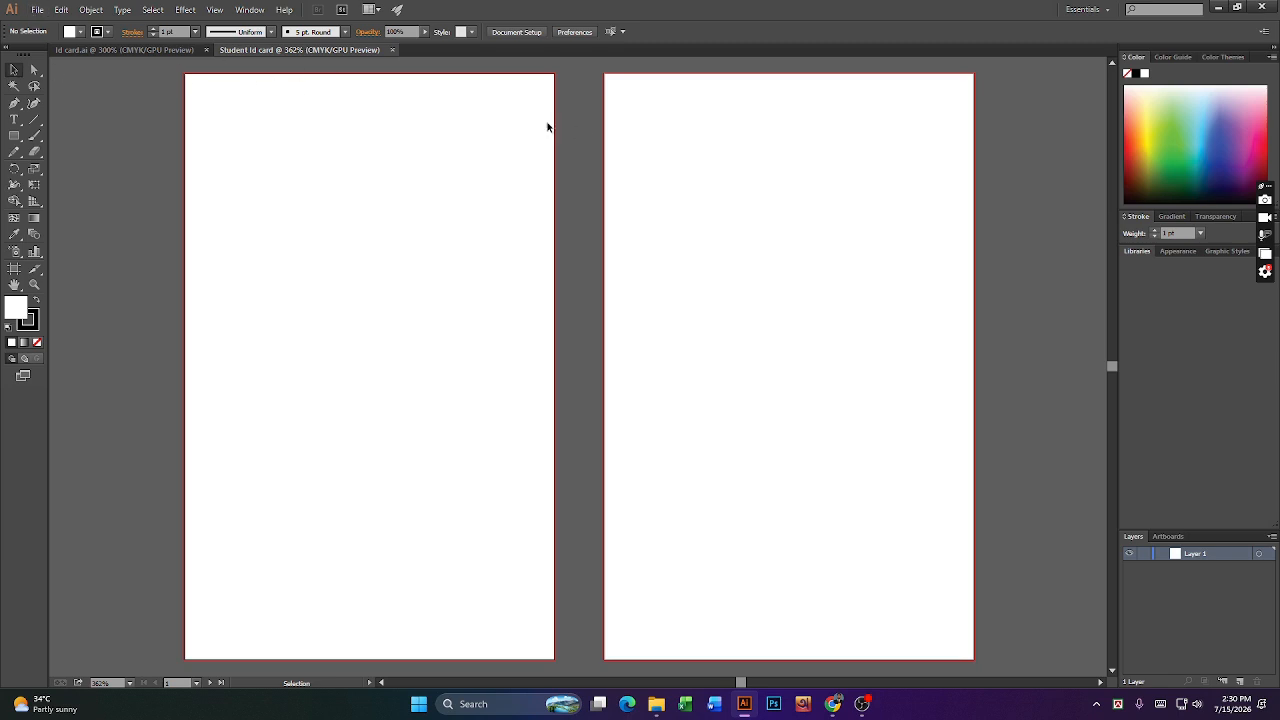
pyautogui.click(37, 9)
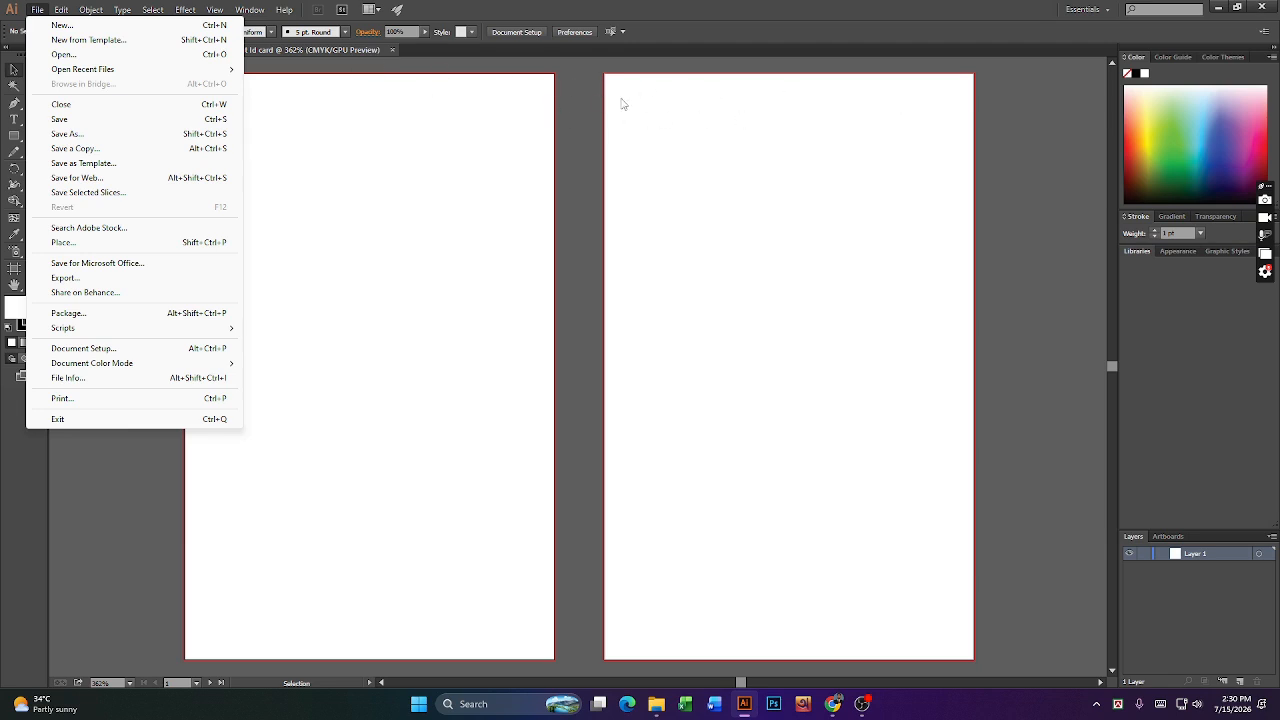
pyautogui.click(283, 106)
pyautogui.click(128, 50)
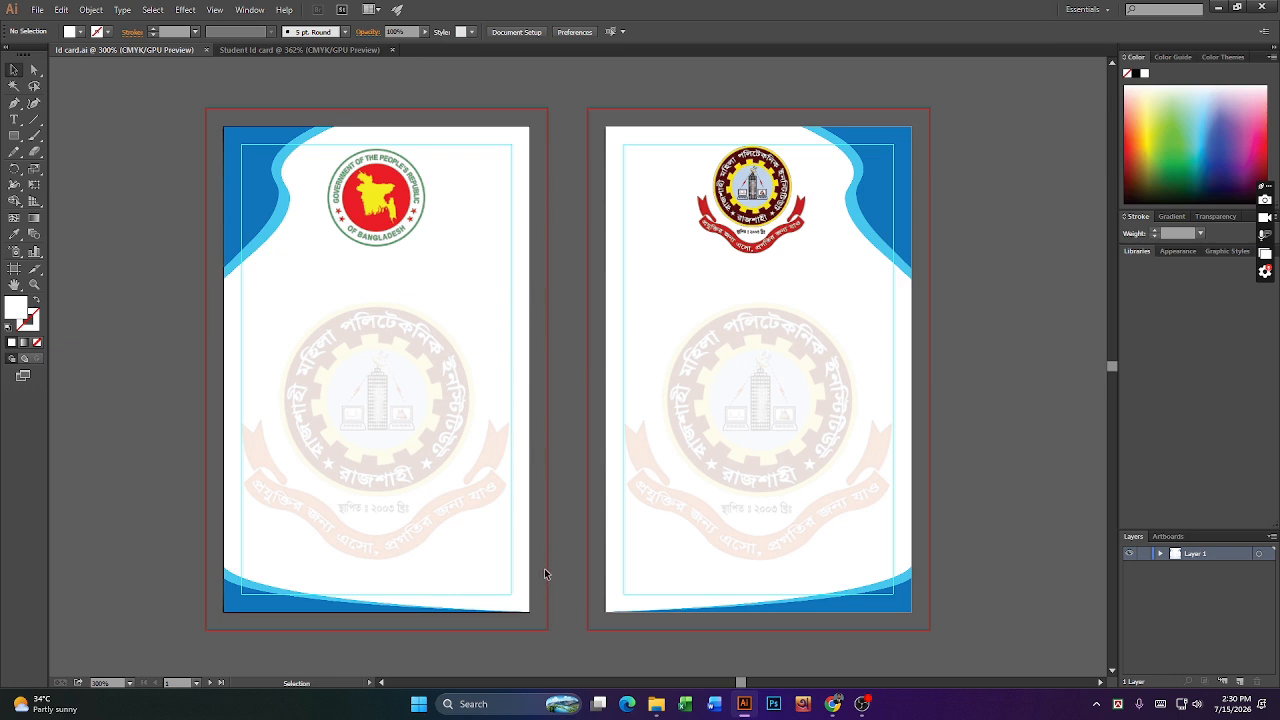
pyautogui.click(252, 52)
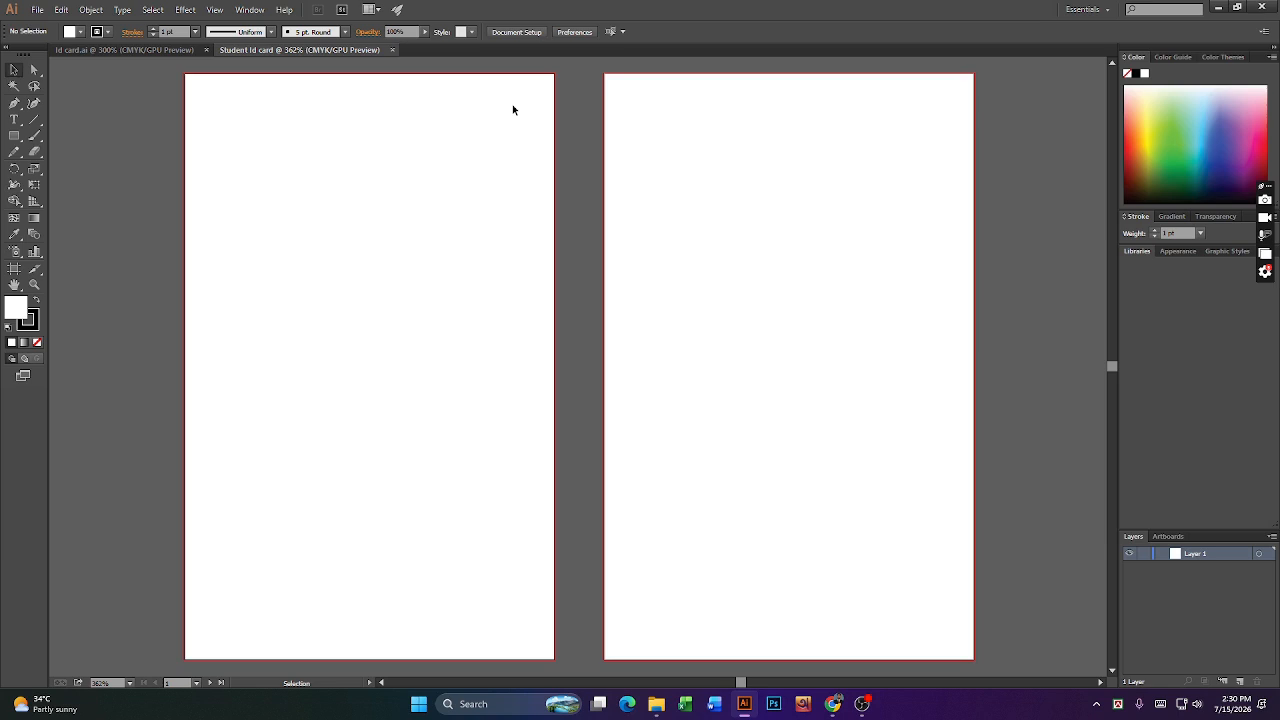
pyautogui.click(84, 52)
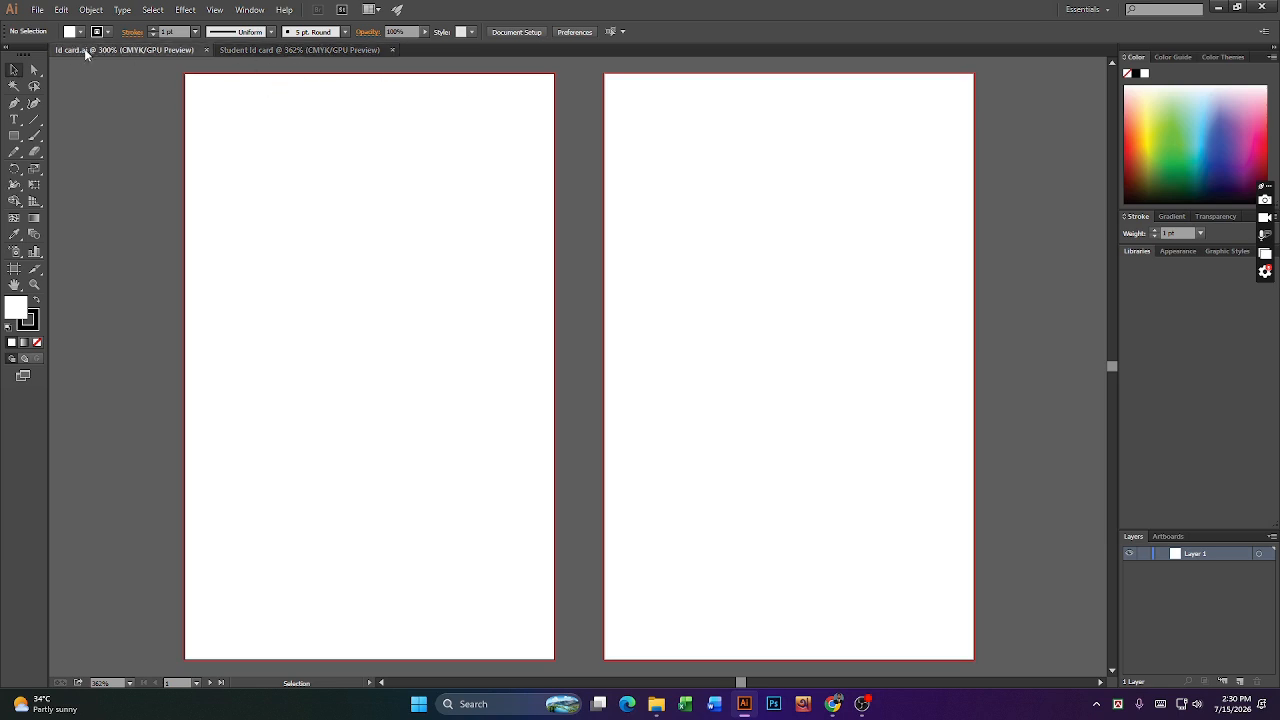
pyautogui.click(305, 50)
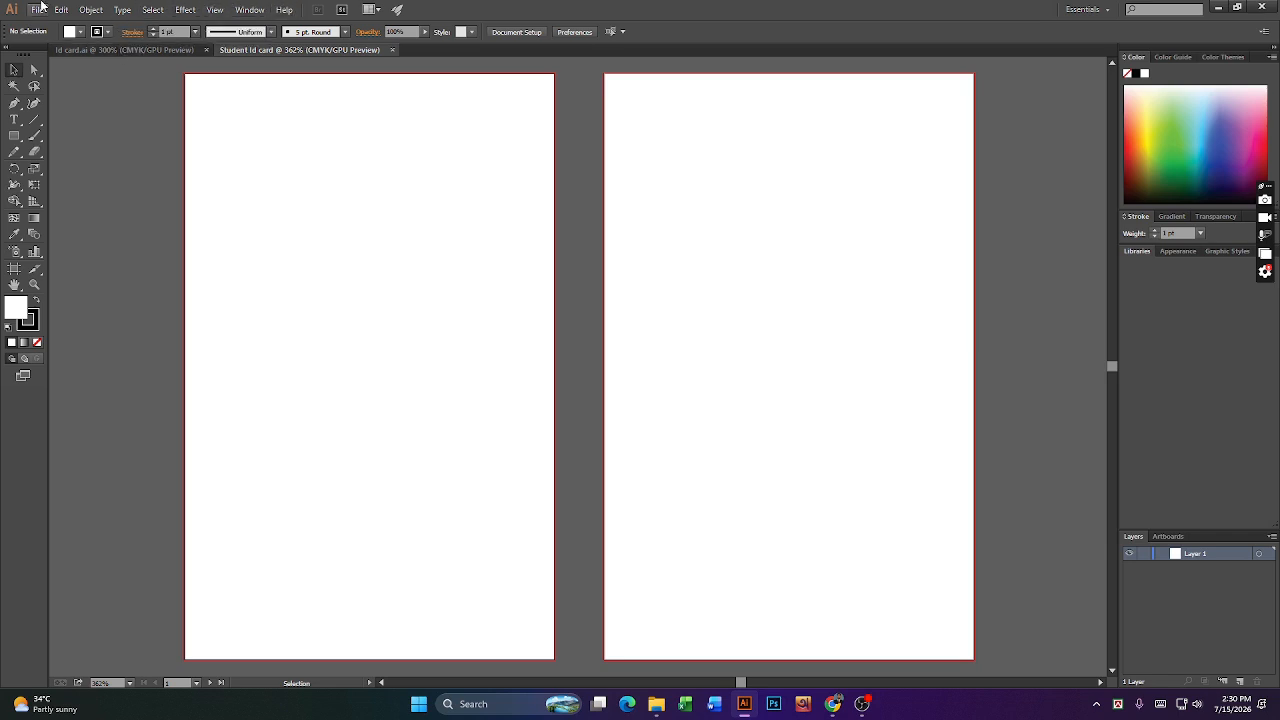
# - Search for an inch to mm converter in Chrome, convert 0.125 inch to millimetres, and return to Illustrator
pyautogui.click(833, 703)
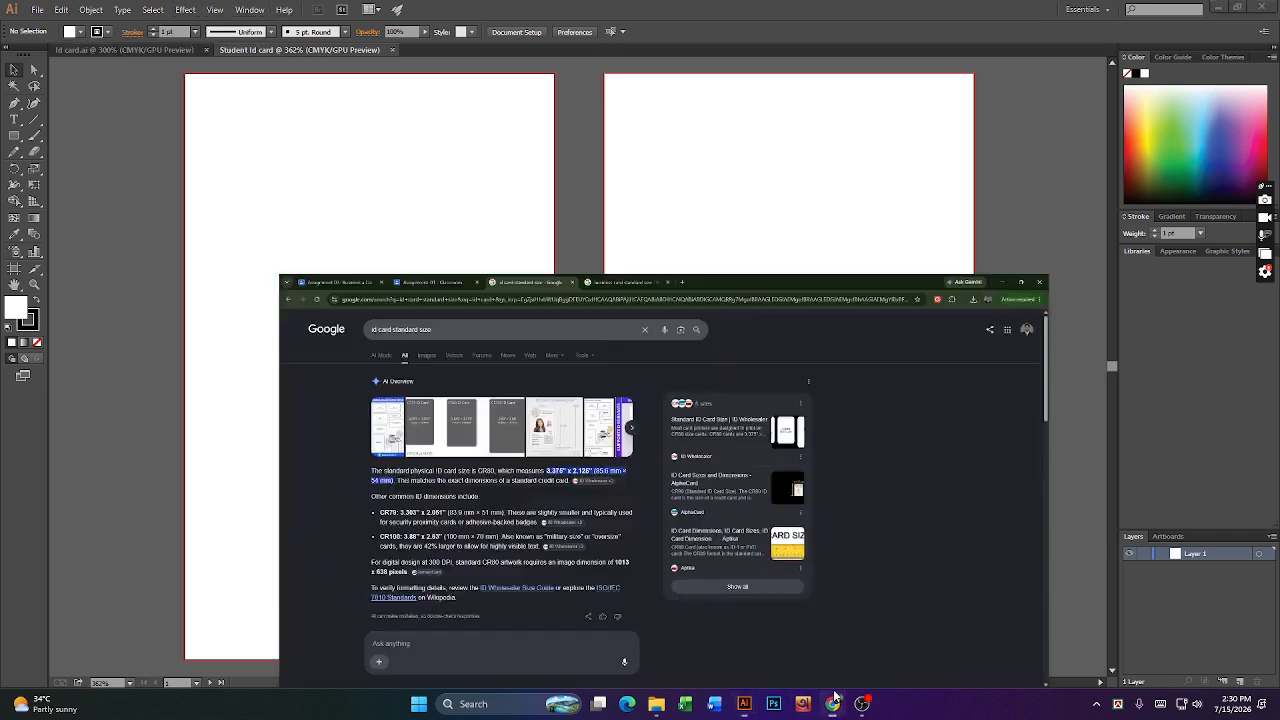
pyautogui.click(560, 12)
pyautogui.click(393, 42)
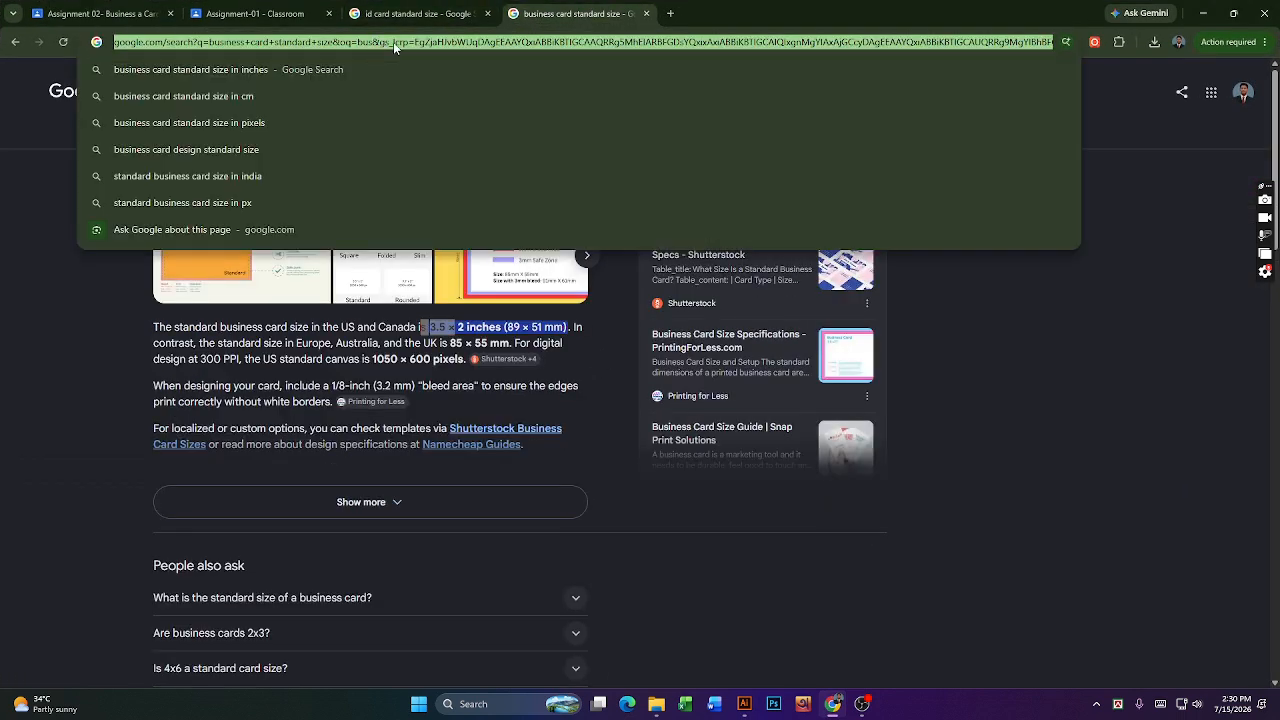
pyautogui.write('inch t')
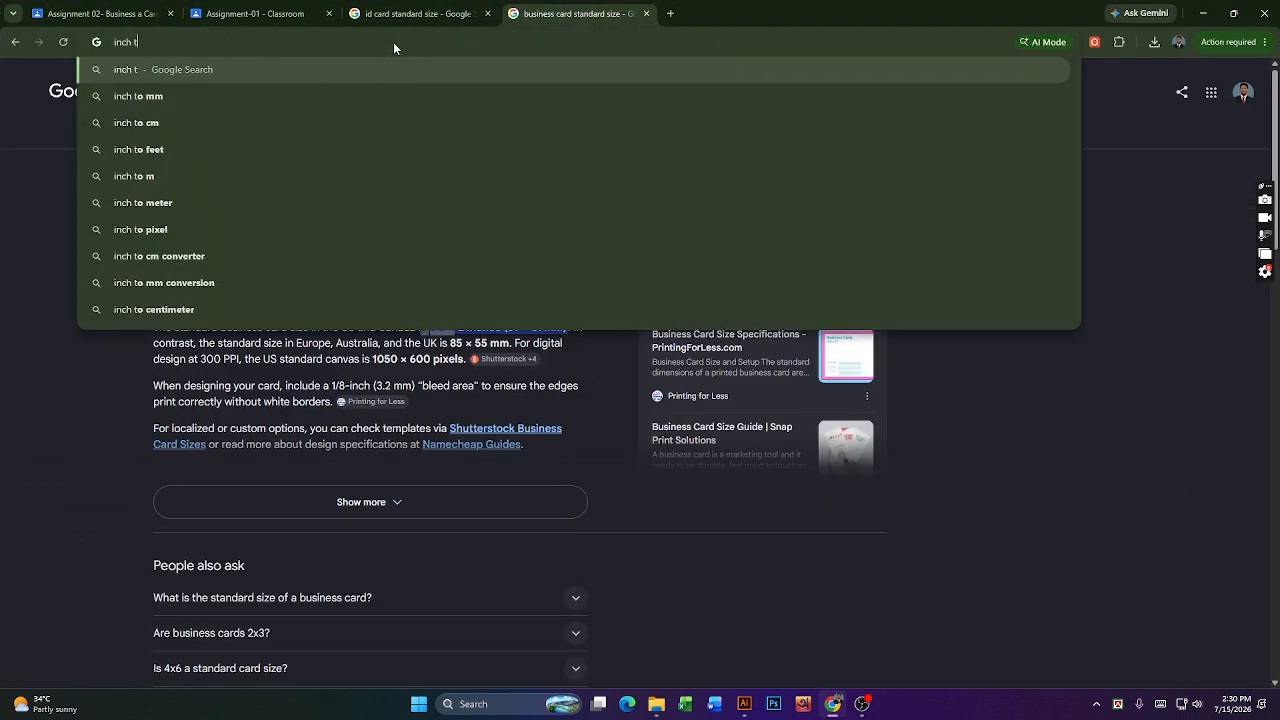
pyautogui.press('Down')
pyautogui.press('Return')
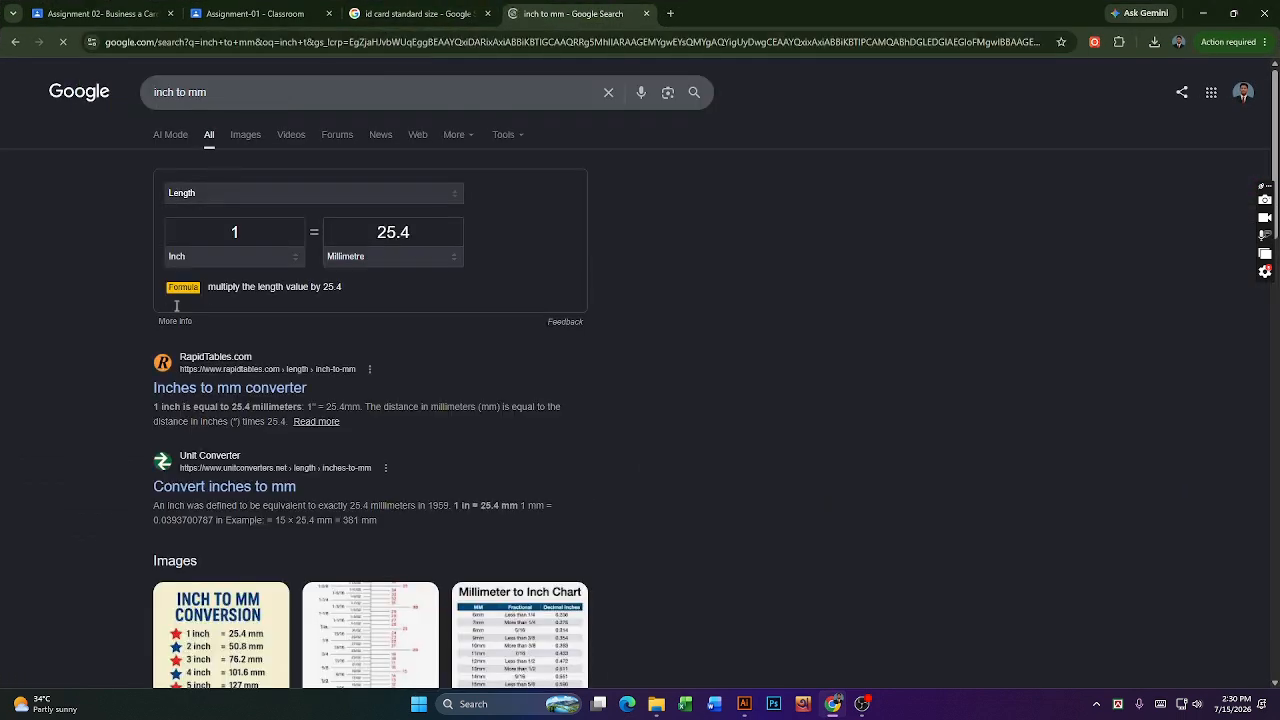
pyautogui.click(248, 233)
pyautogui.press('BackSpace')
pyautogui.write('0.125')
pyautogui.doubleClick(423, 234)
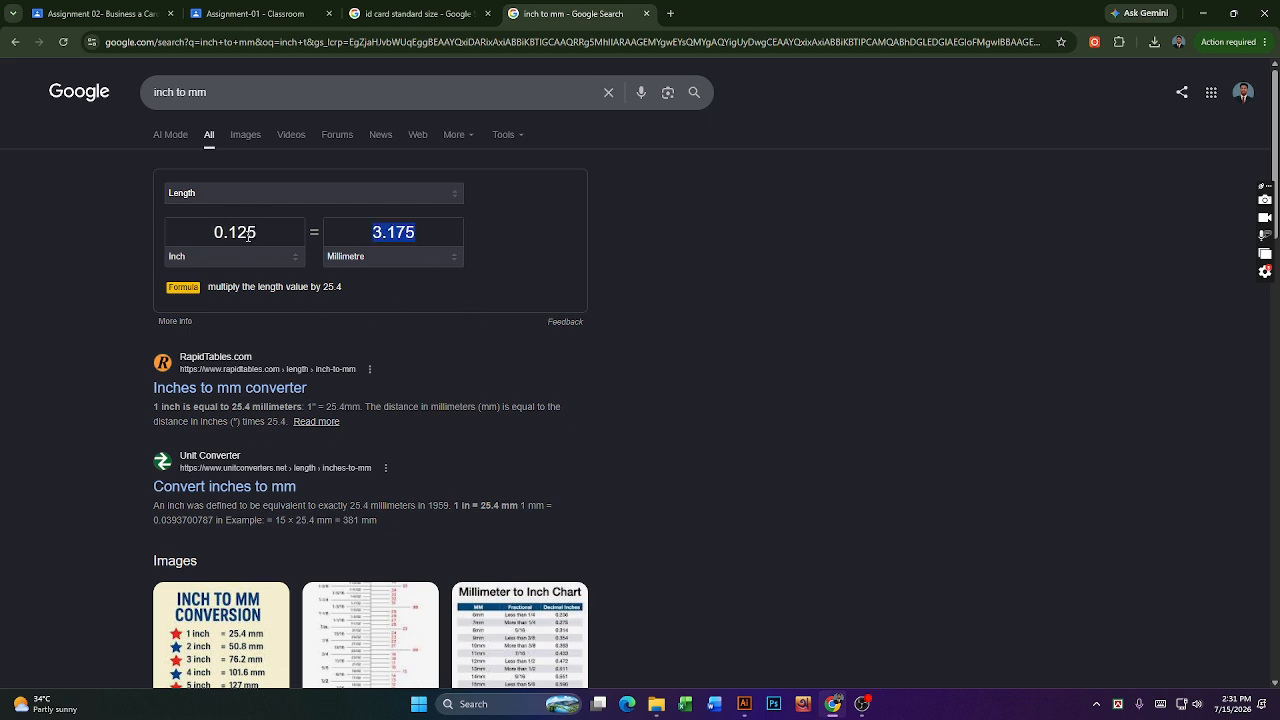
pyautogui.click(195, 239)
pyautogui.click(1195, 12)
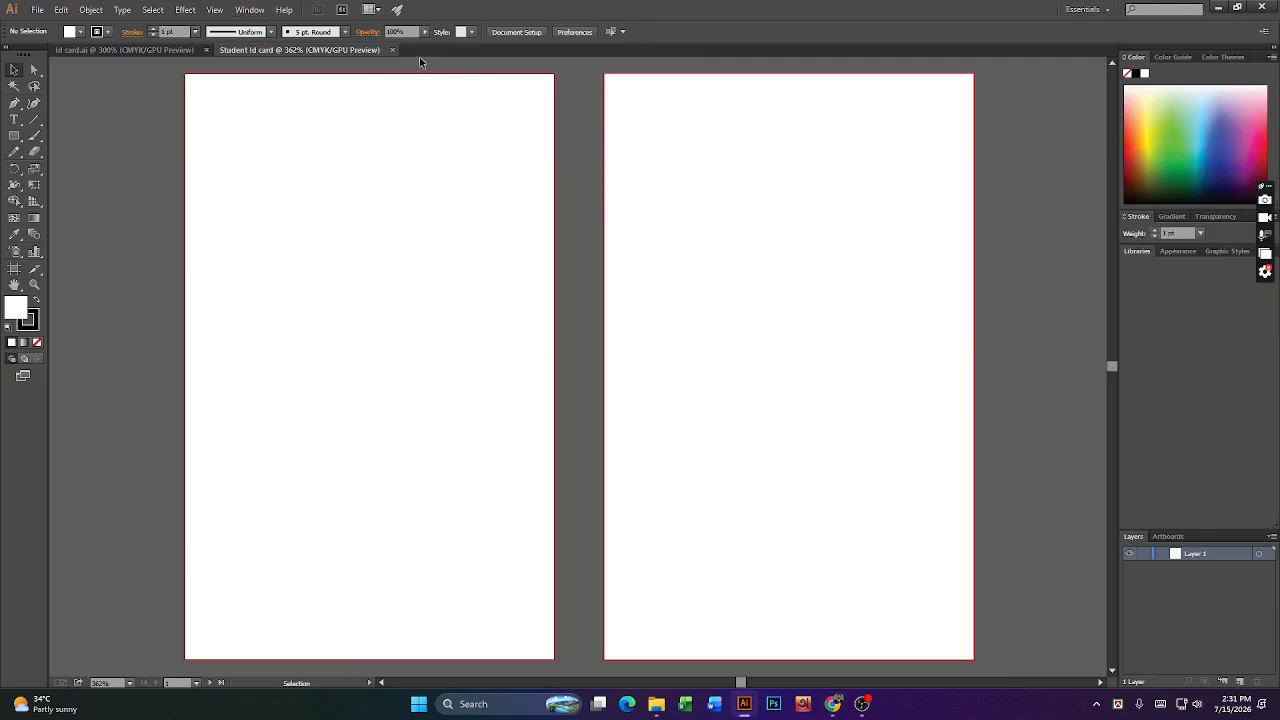
# - Close the Student Id card document and start a new document named Student Id Card
pyautogui.click(390, 50)
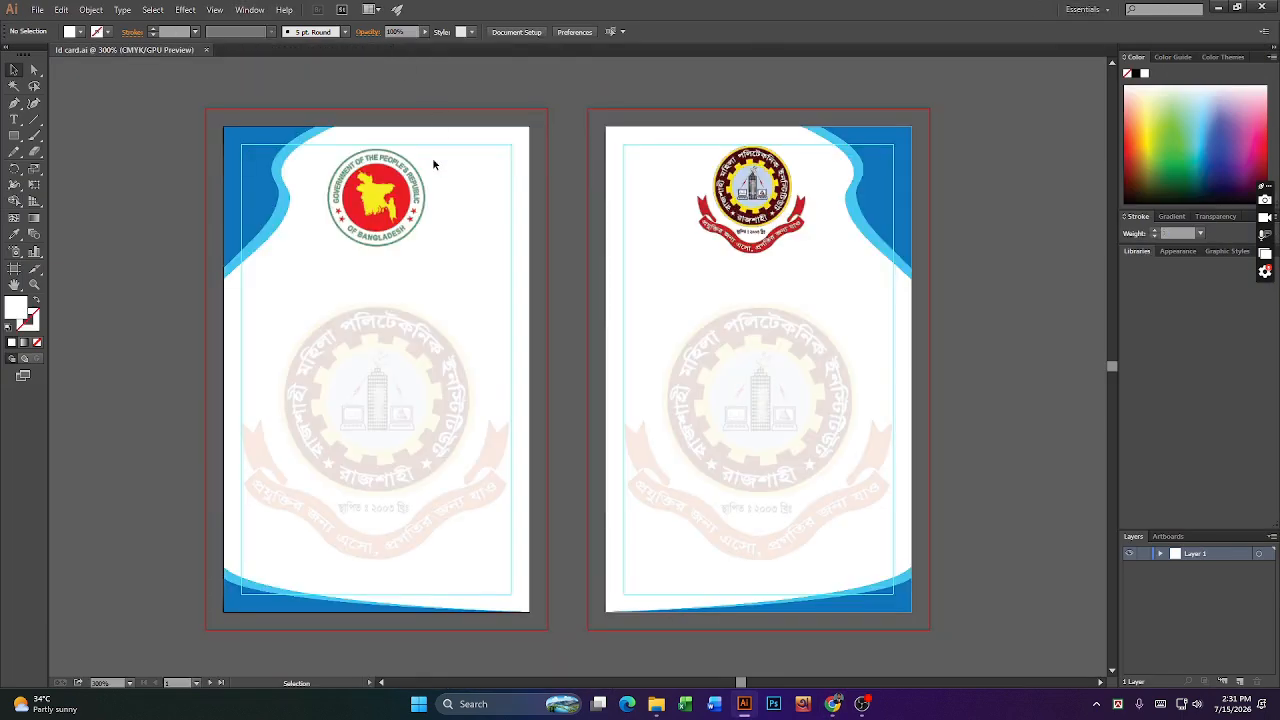
pyautogui.click(36, 10)
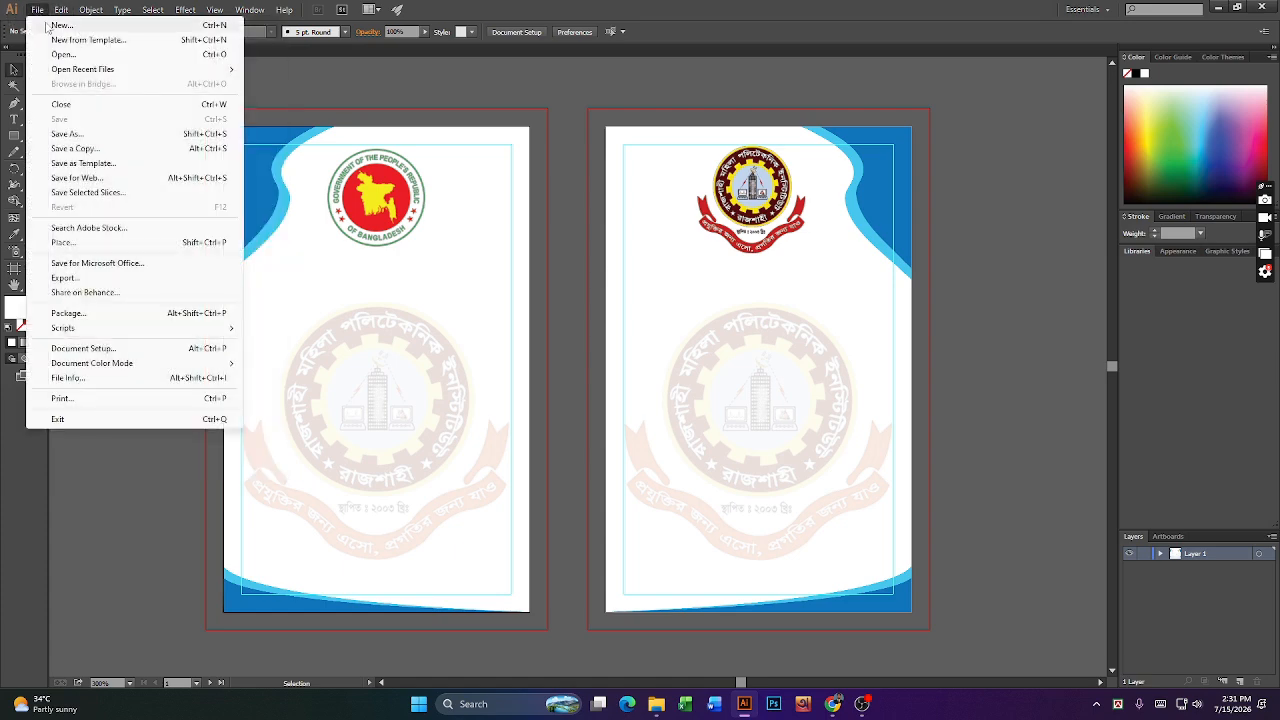
pyautogui.click(50, 20)
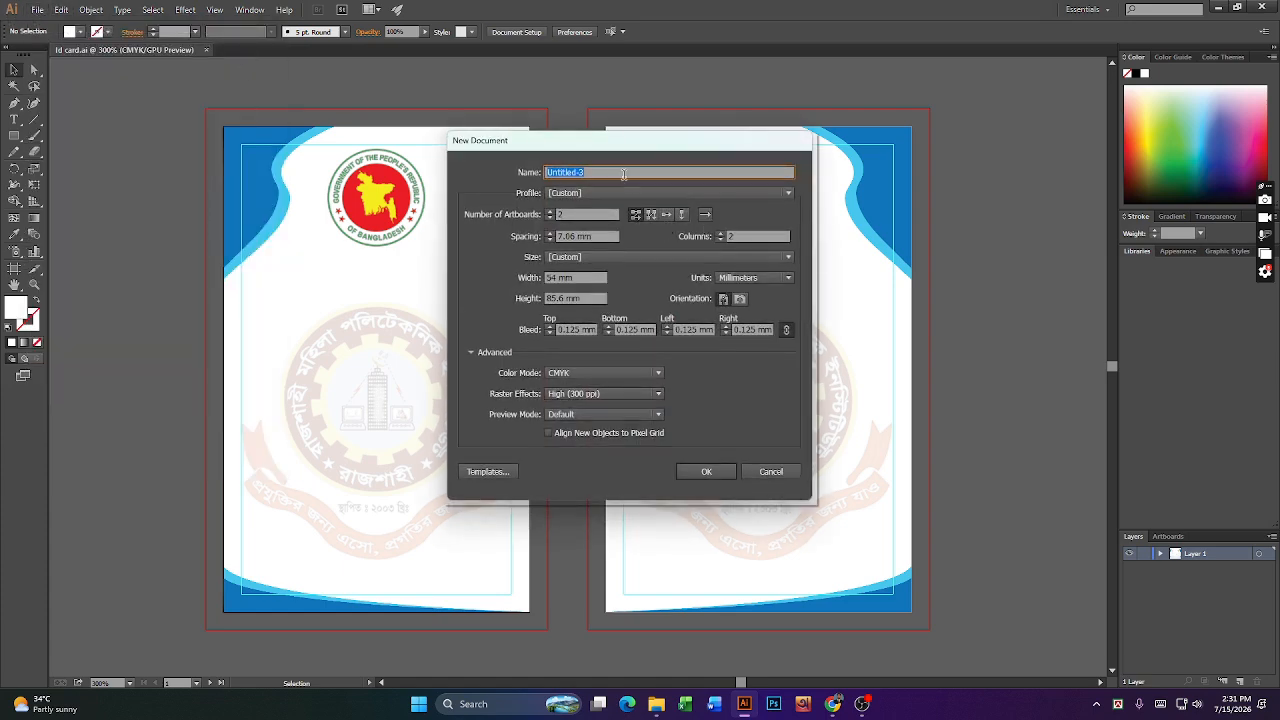
pyautogui.write('Student Id Card')
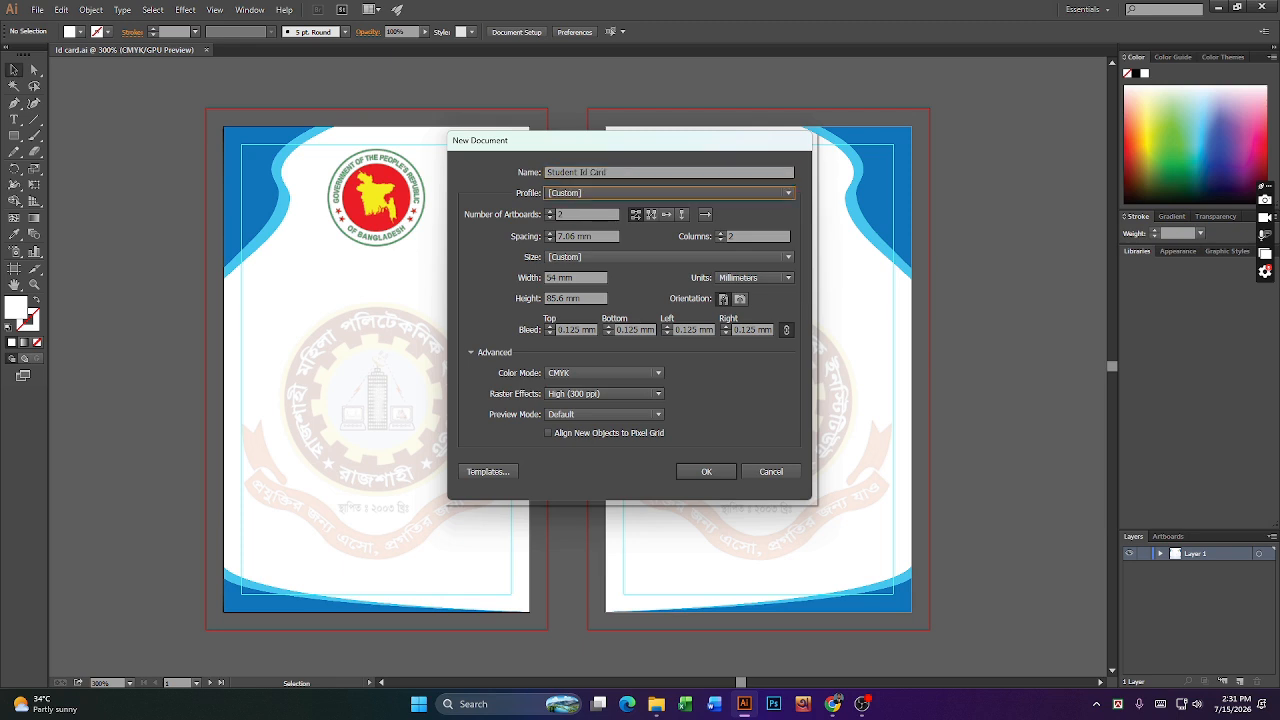
# - Set the new document's units to Inches and its width to 2.125 in
pyautogui.press('Tab')
pyautogui.press('Tab')
pyautogui.press('Tab')
pyautogui.press('Tab')
pyautogui.press('Tab')
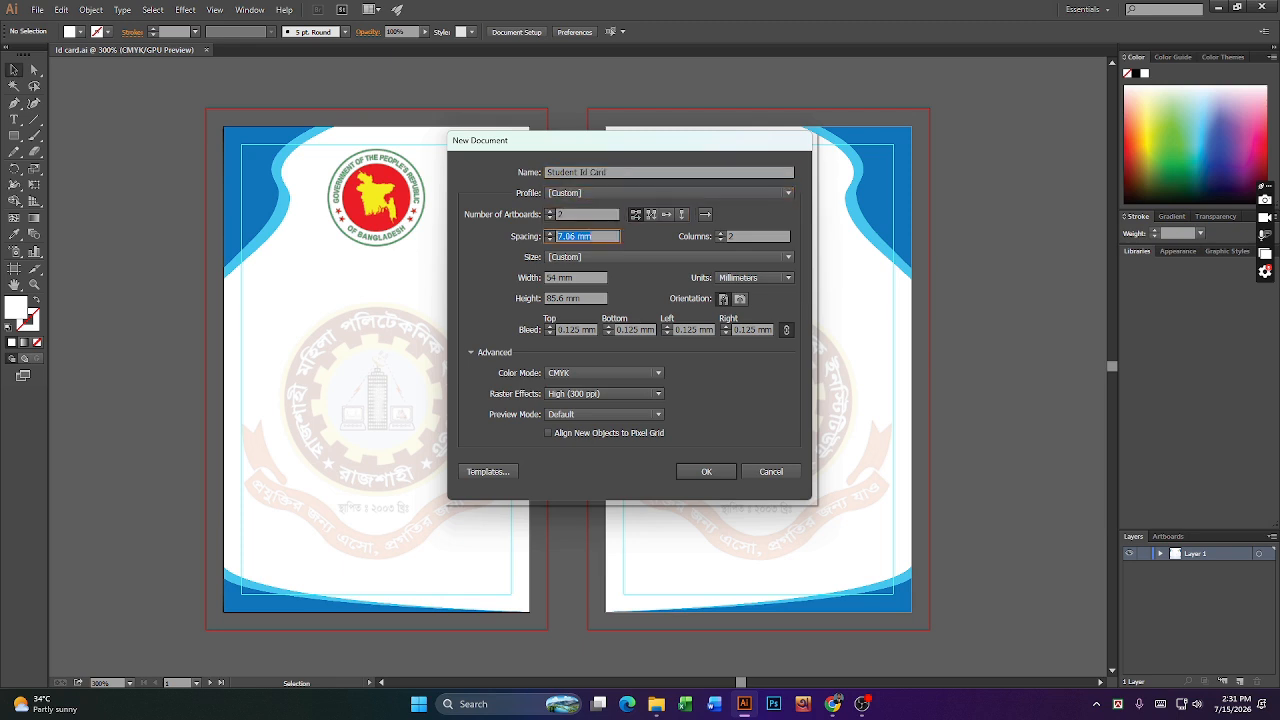
pyautogui.press('Tab')
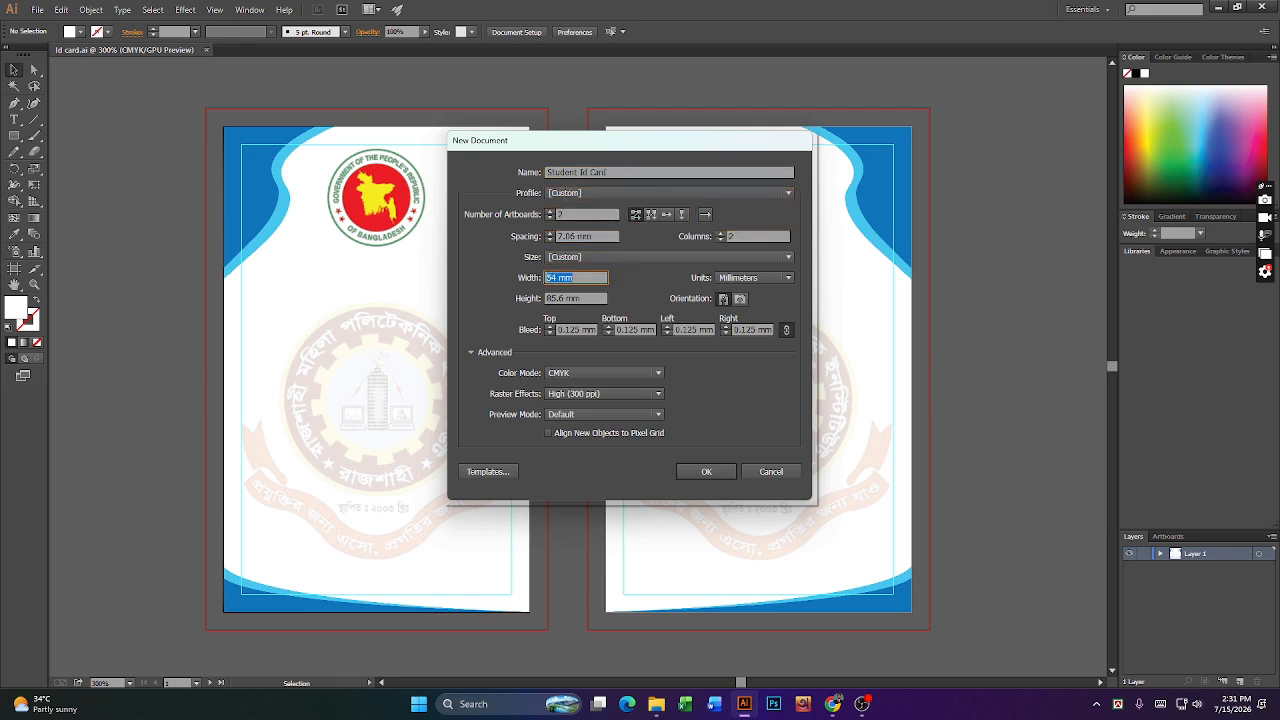
pyautogui.press('Tab')
pyautogui.click(752, 278)
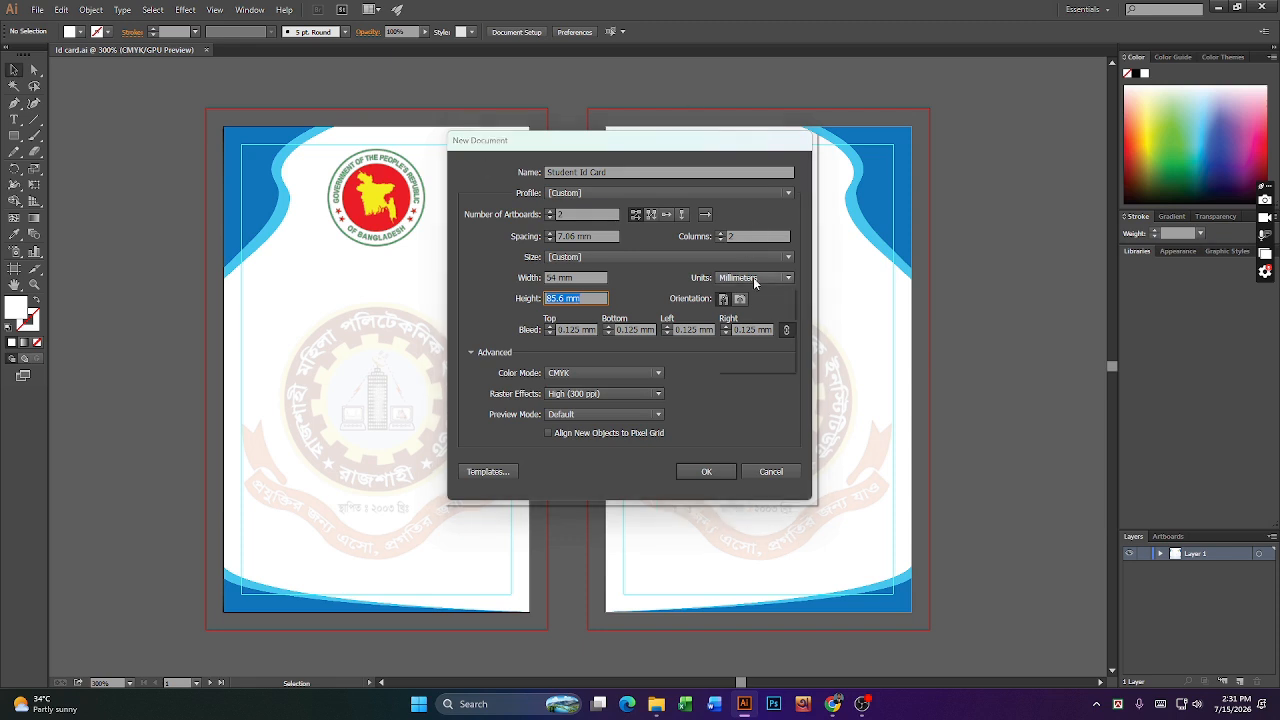
pyautogui.click(741, 322)
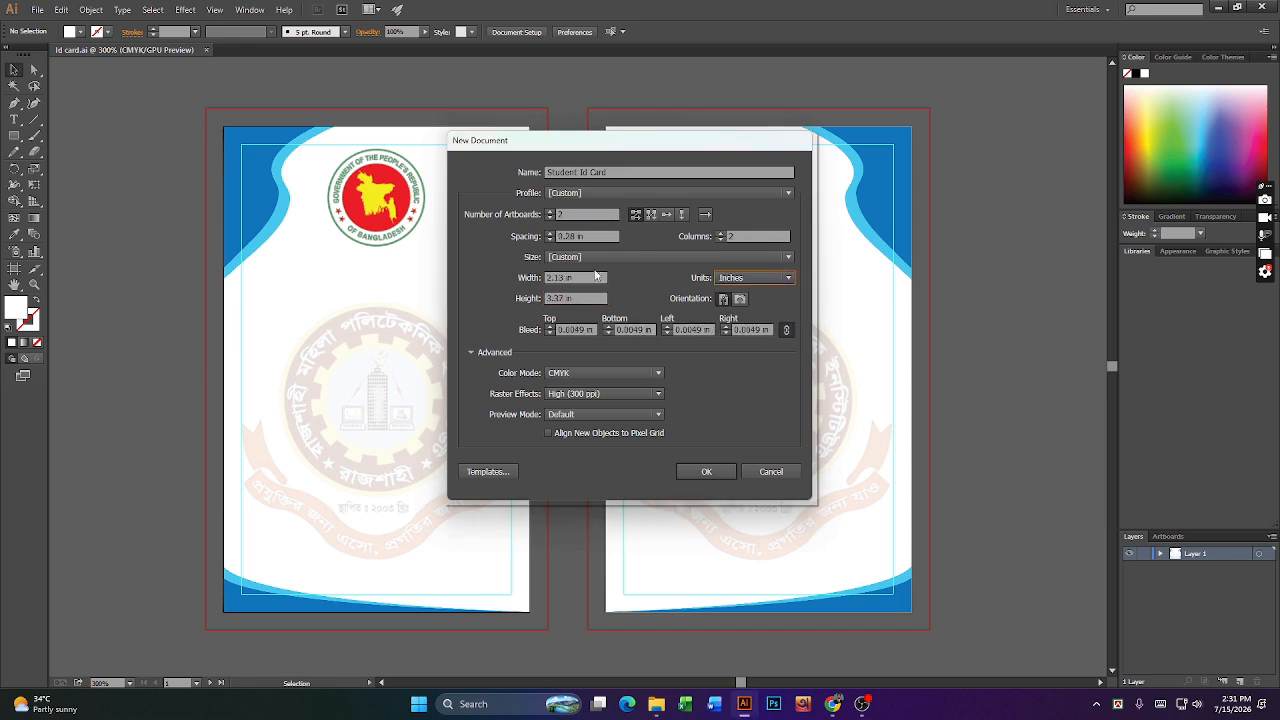
pyautogui.click(588, 278)
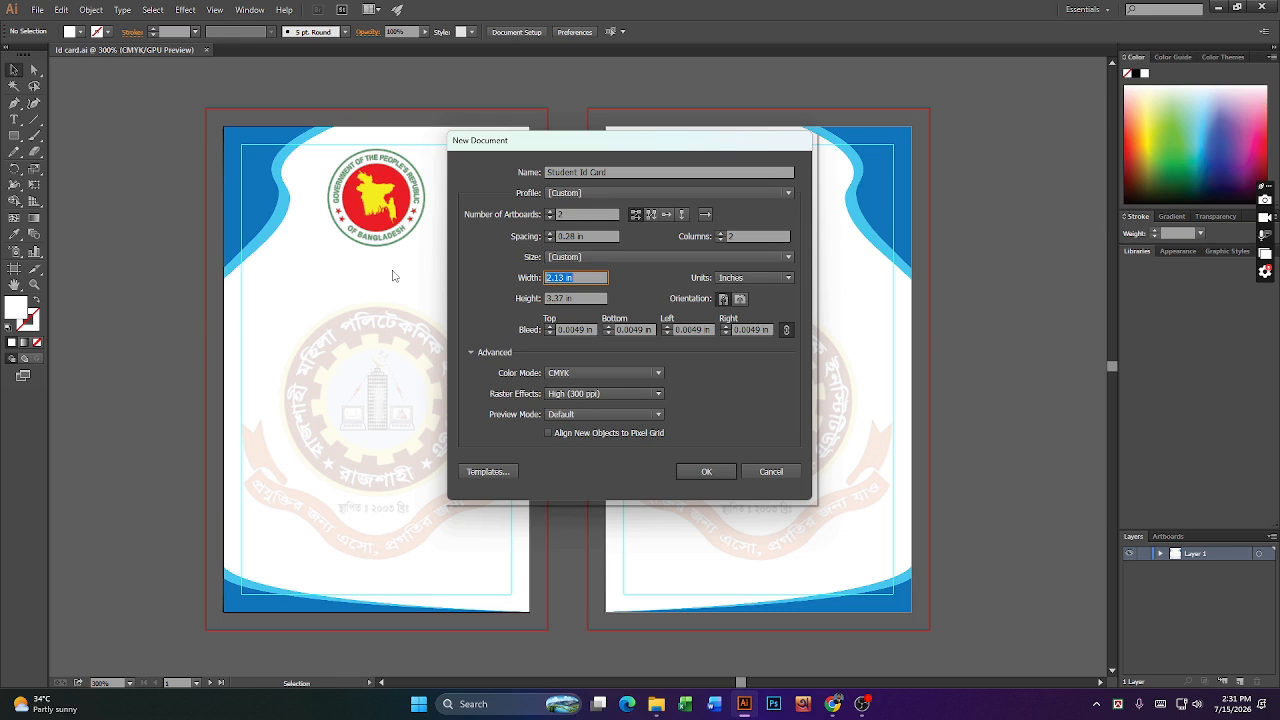
pyautogui.write('2.125')
pyautogui.press('Tab')
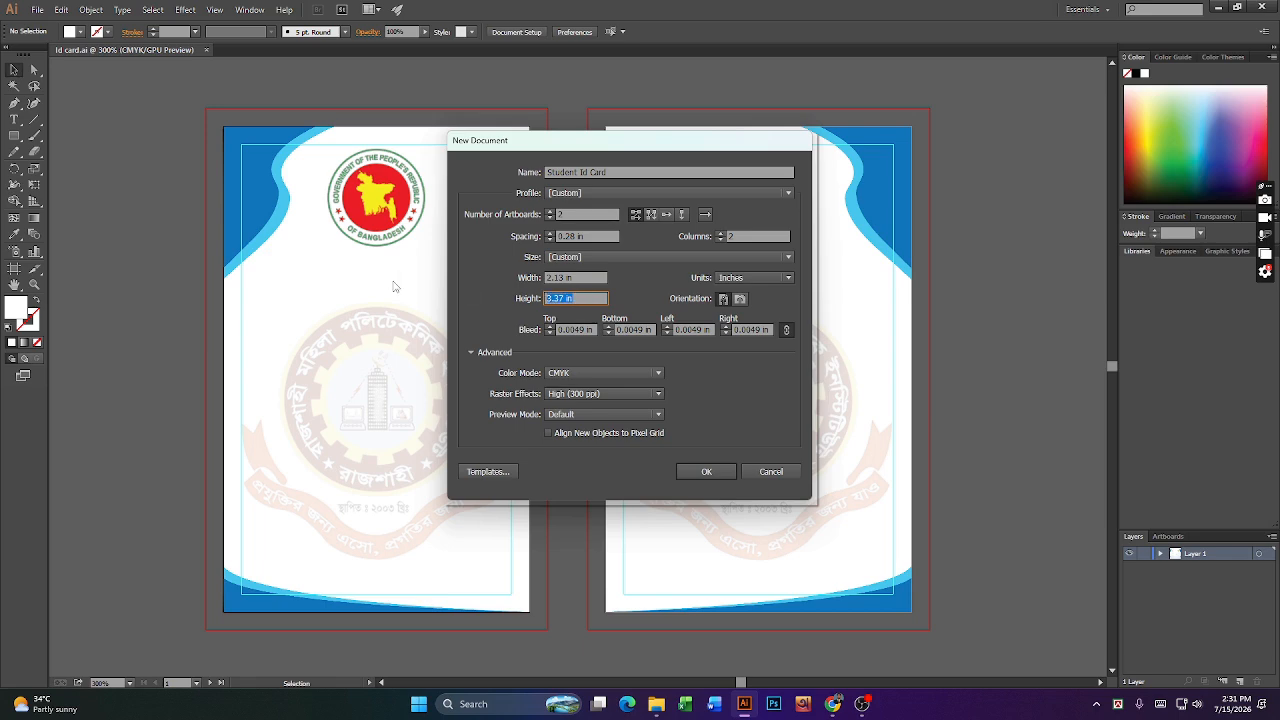
# - Set the new document's height to 3.375 in, checking it against the ID card standard size results in Chrome, and return to Illustrator
pyautogui.write('3.375')
pyautogui.click(838, 706)
pyautogui.click(412, 13)
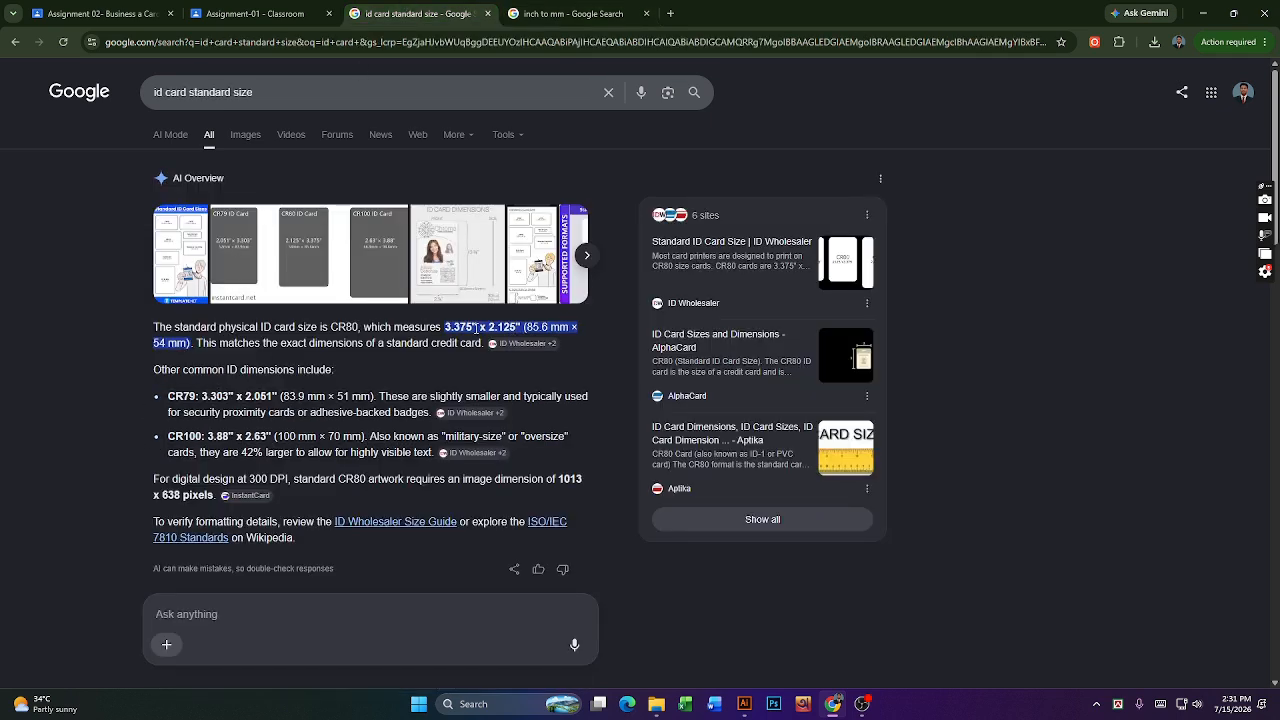
pyautogui.click(1203, 13)
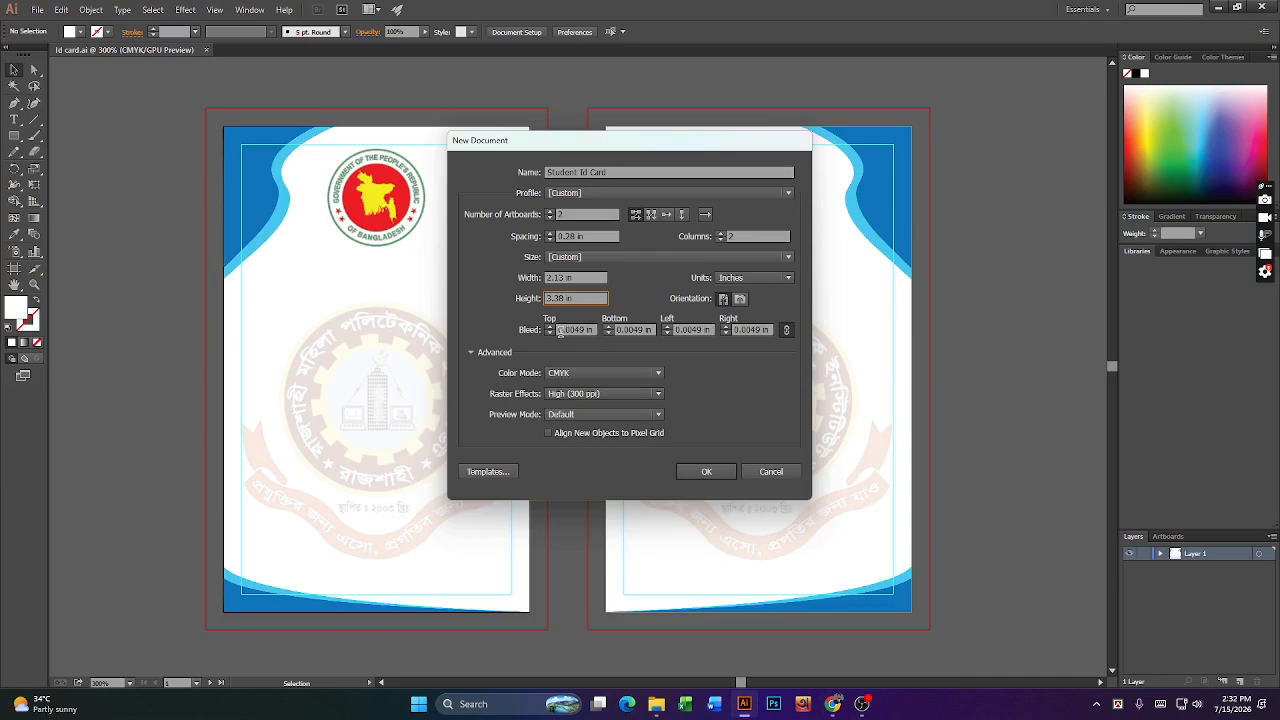
# - Set the bleed to 0.125 in on all sides and create the Student Id Card document
pyautogui.moveTo(558, 331); pyautogui.dragTo(617, 334)
pyautogui.write('0.')
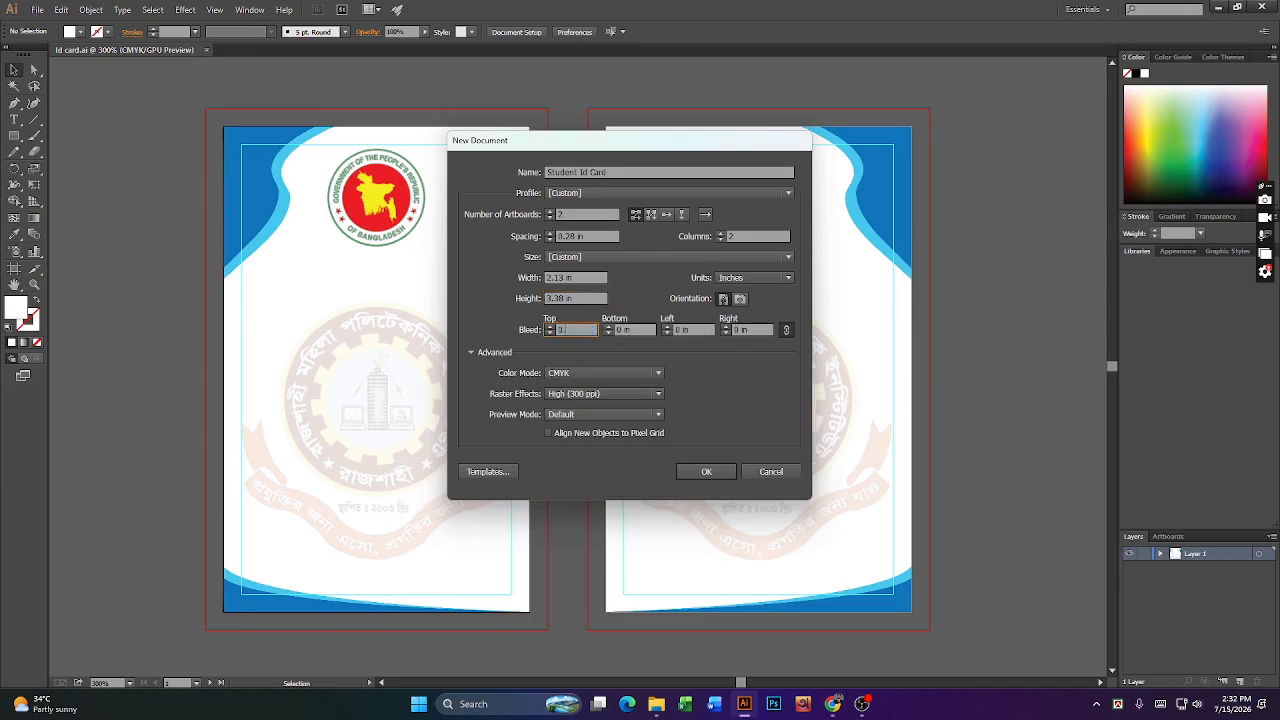
pyautogui.write('125')
pyautogui.click(719, 474)
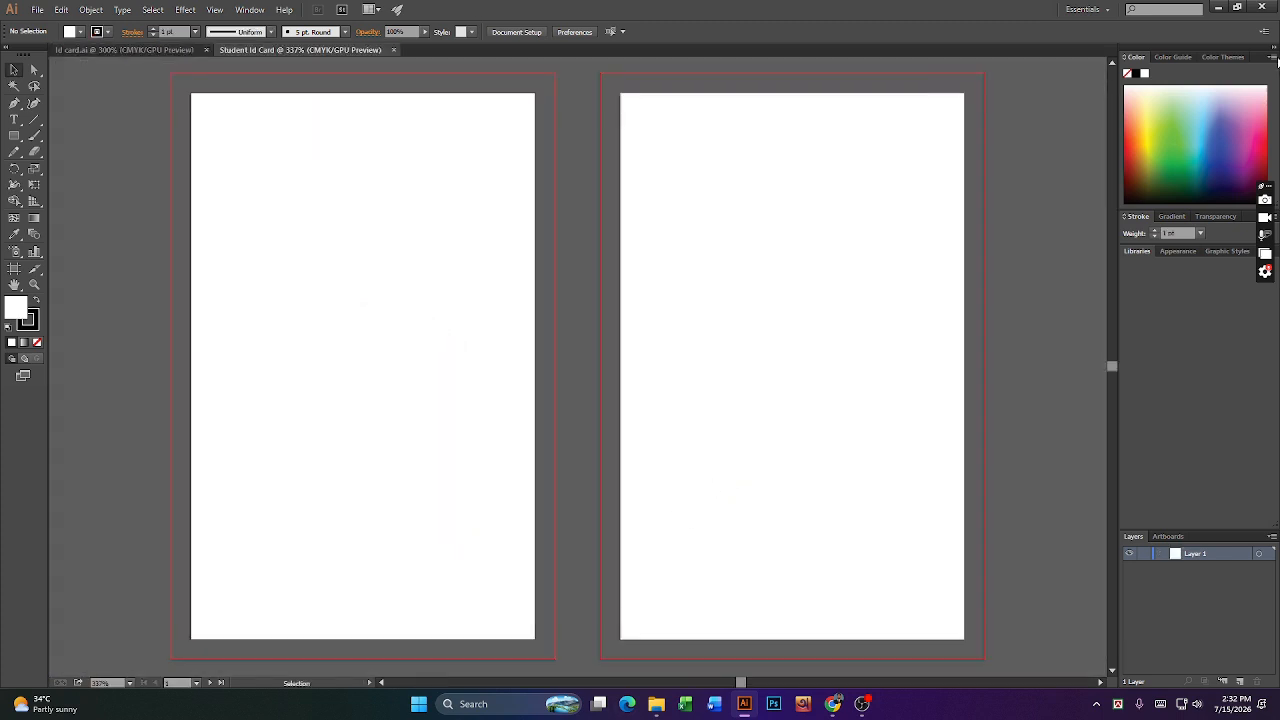
# - Create a rectangle 2.125 in wide and 3.375 in high, rechecking the standard card size in Chrome
pyautogui.click(18, 136)
pyautogui.click(349, 204)
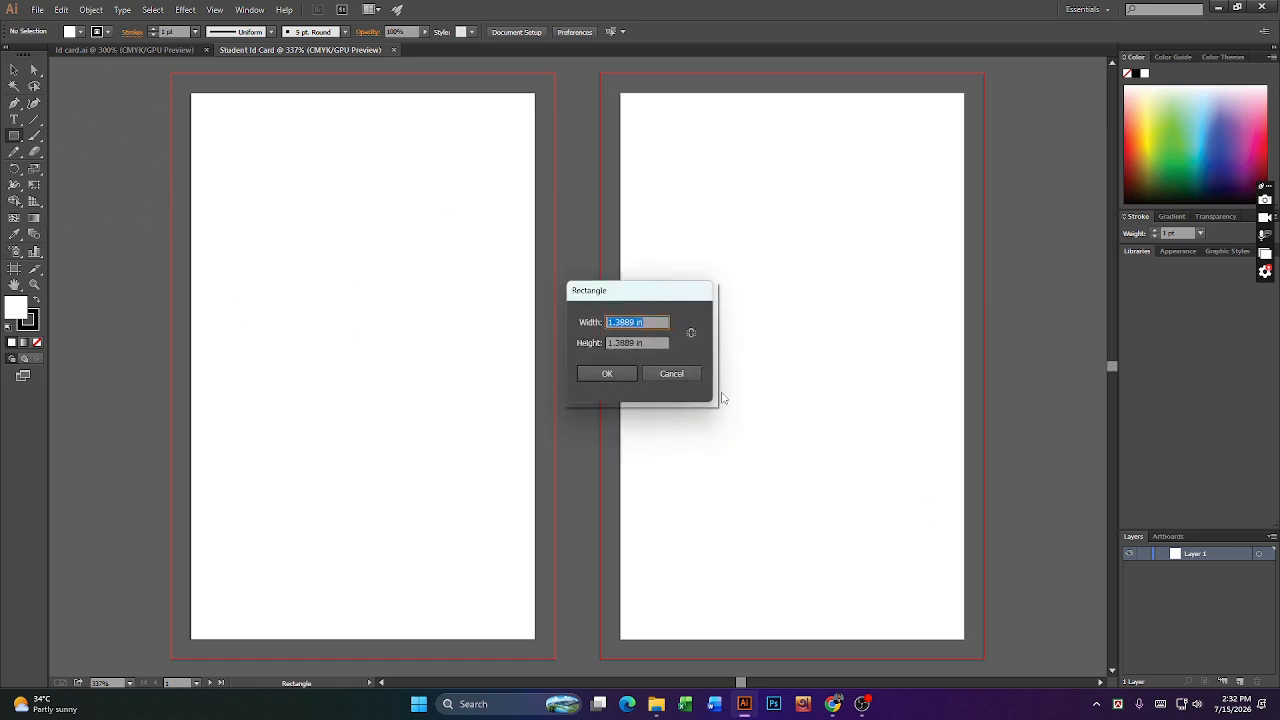
pyautogui.write('2.125')
pyautogui.click(832, 704)
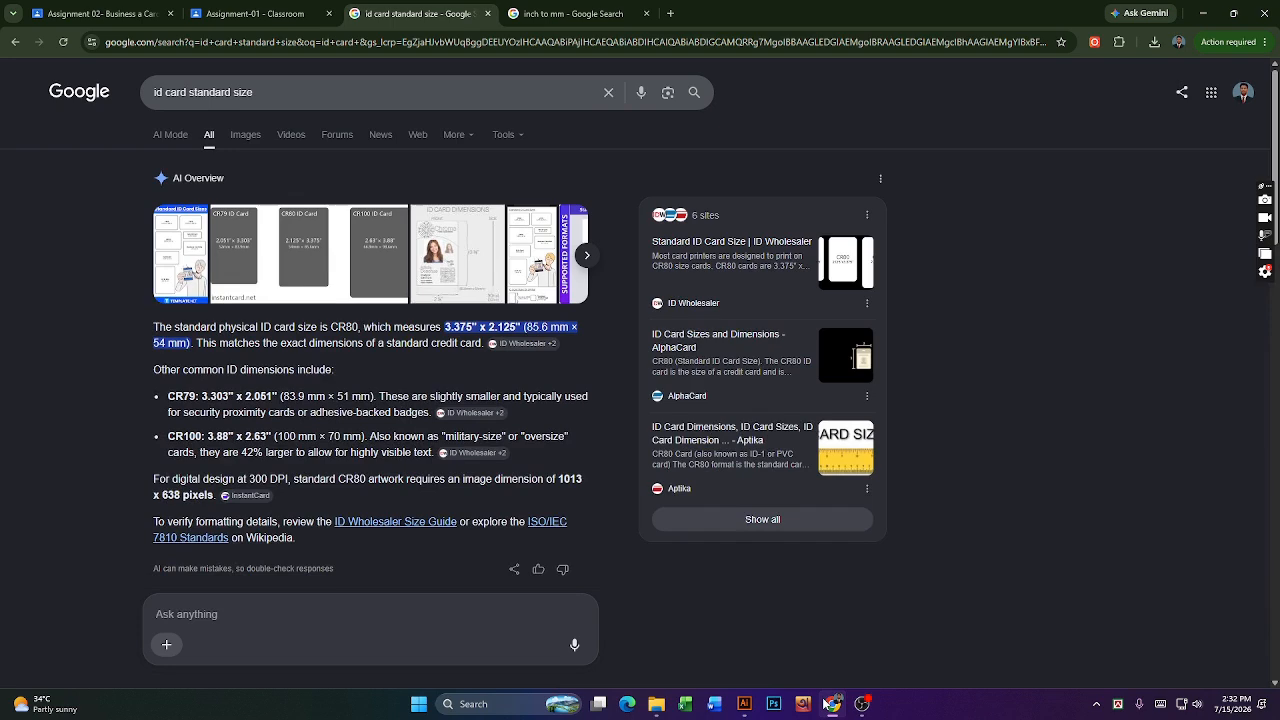
pyautogui.click(832, 704)
pyautogui.press('Tab')
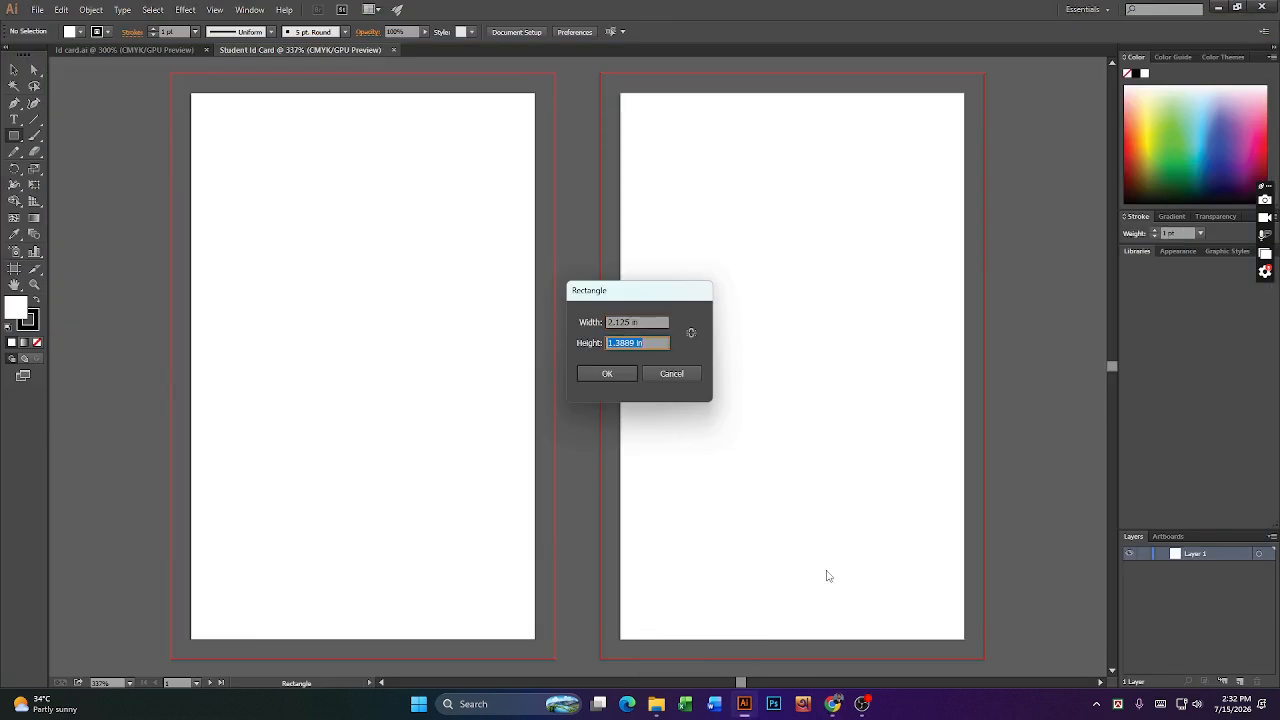
pyautogui.write('3.375')
pyautogui.press('Tab')
pyautogui.press('Return')
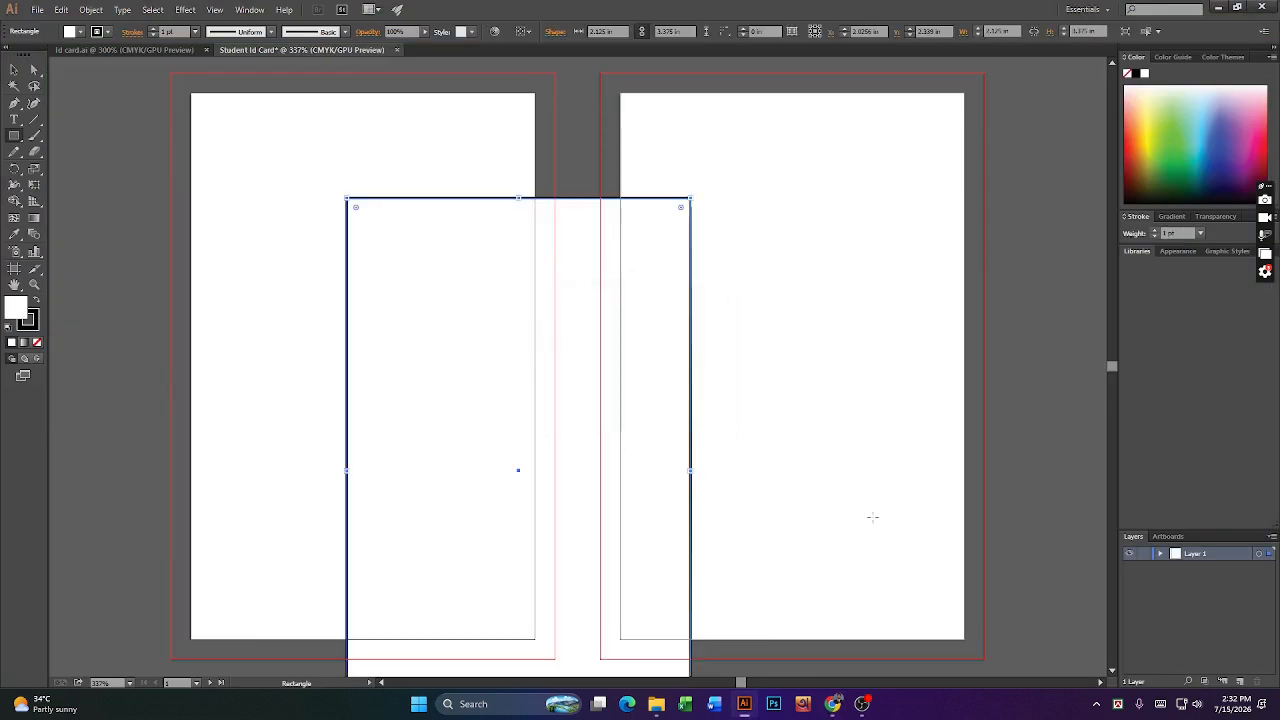
# - Remove the rectangle's stroke and move the rectangle to cover the first artboard exactly
pyautogui.click(100, 33)
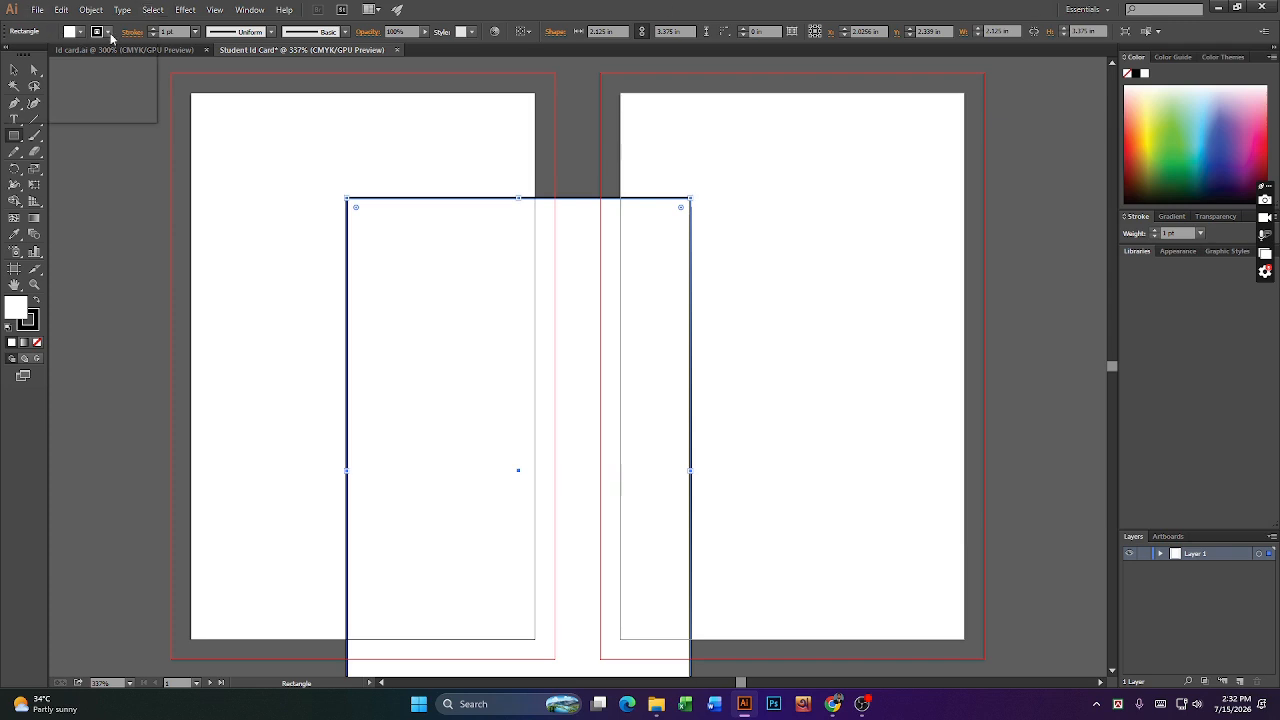
pyautogui.click(8, 55)
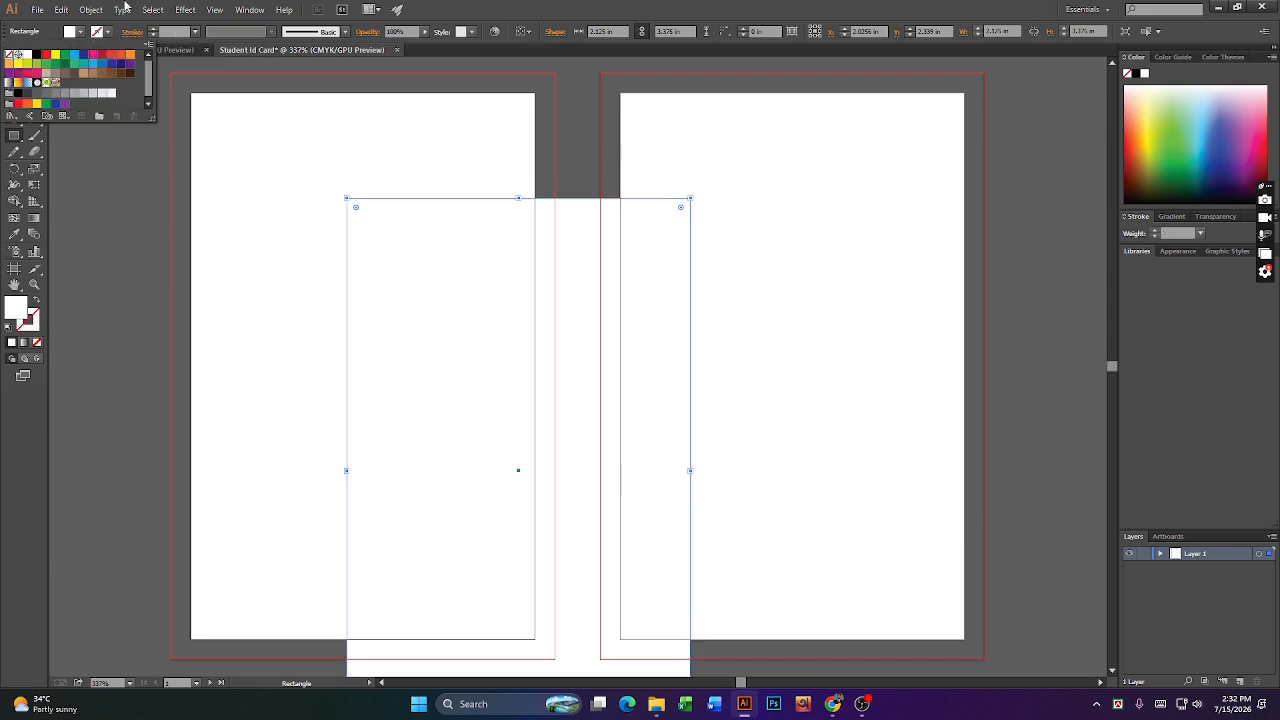
pyautogui.click(123, 155)
pyautogui.click(14, 69)
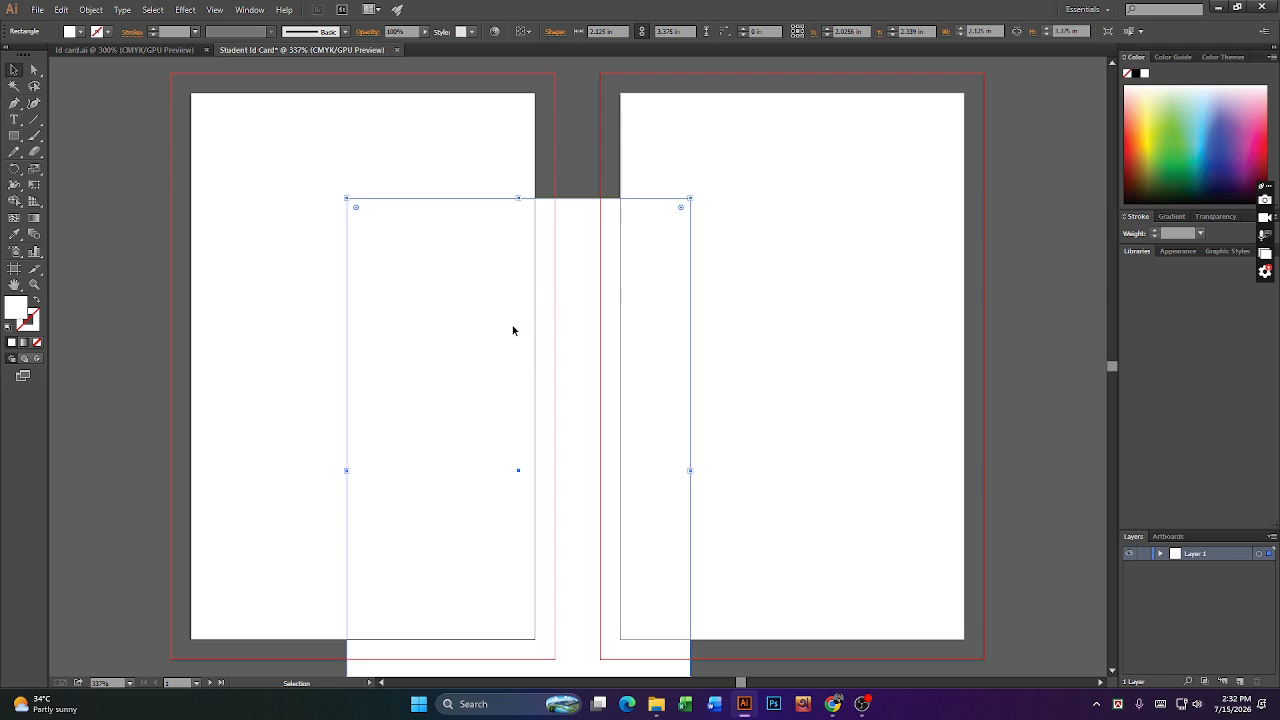
pyautogui.moveTo(512, 330); pyautogui.dragTo(357, 224)
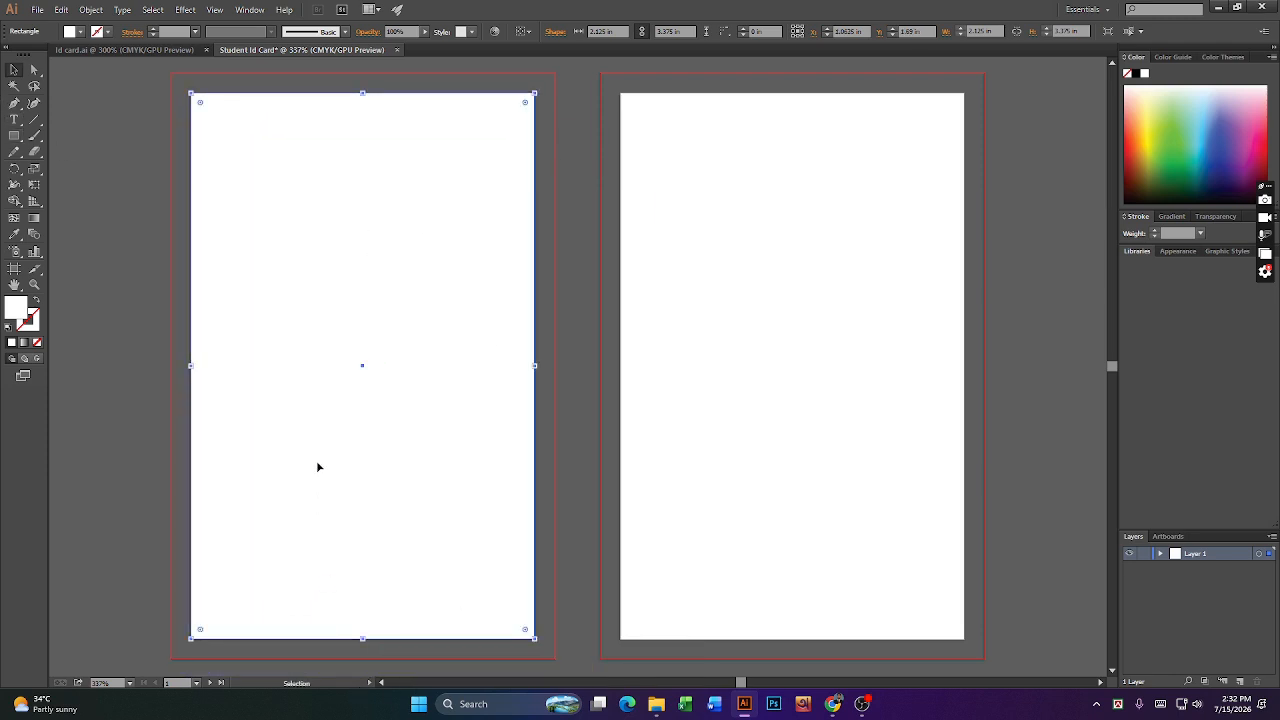
# - Copy the rectangle onto the second artboard and nudge the copy until its edges match the artboard
pyautogui.moveTo(326, 414); pyautogui.dragTo(757, 416)
pyautogui.click(1034, 394)
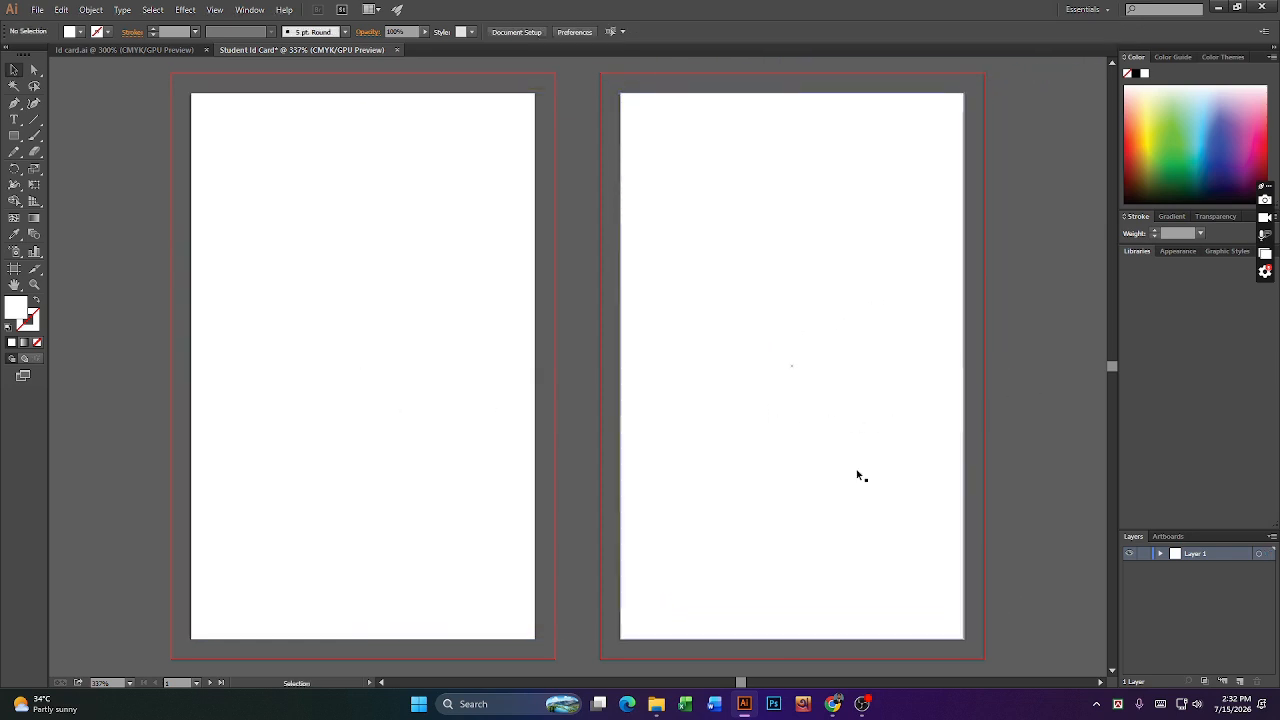
pyautogui.click(791, 469)
pyautogui.press('Left')
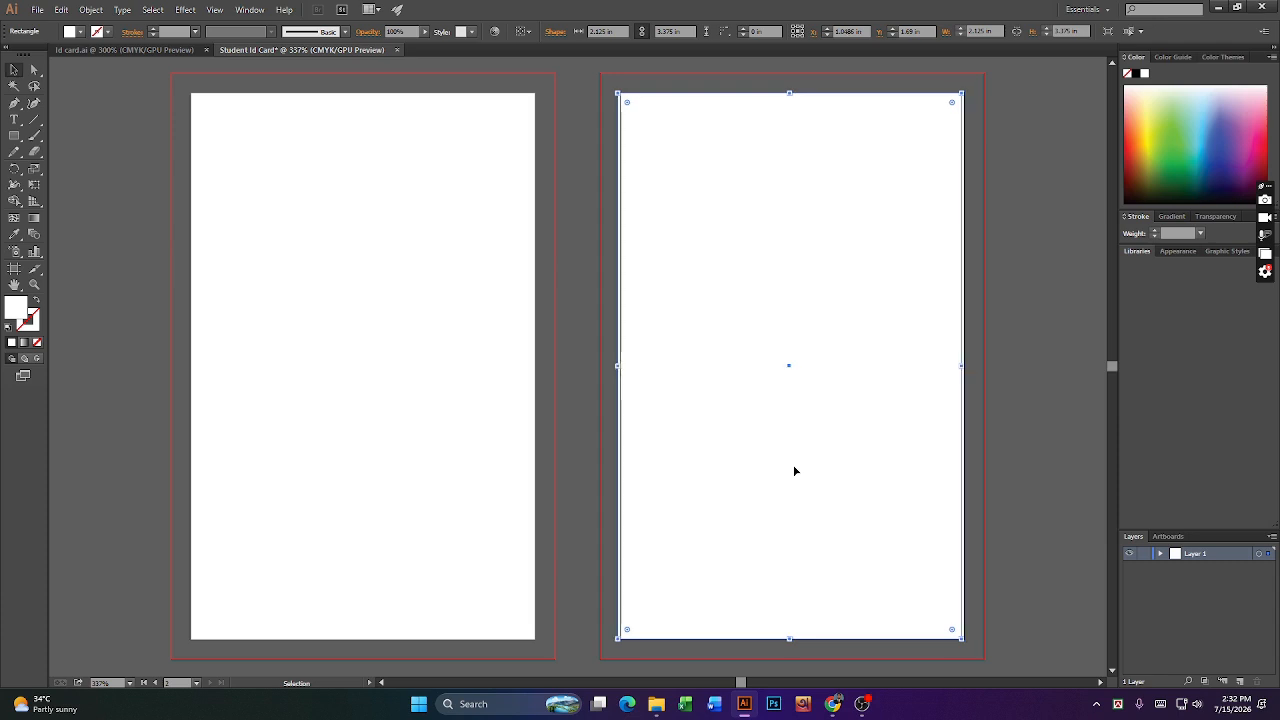
pyautogui.press('Right')
pyautogui.press('Down')
pyautogui.press('Up')
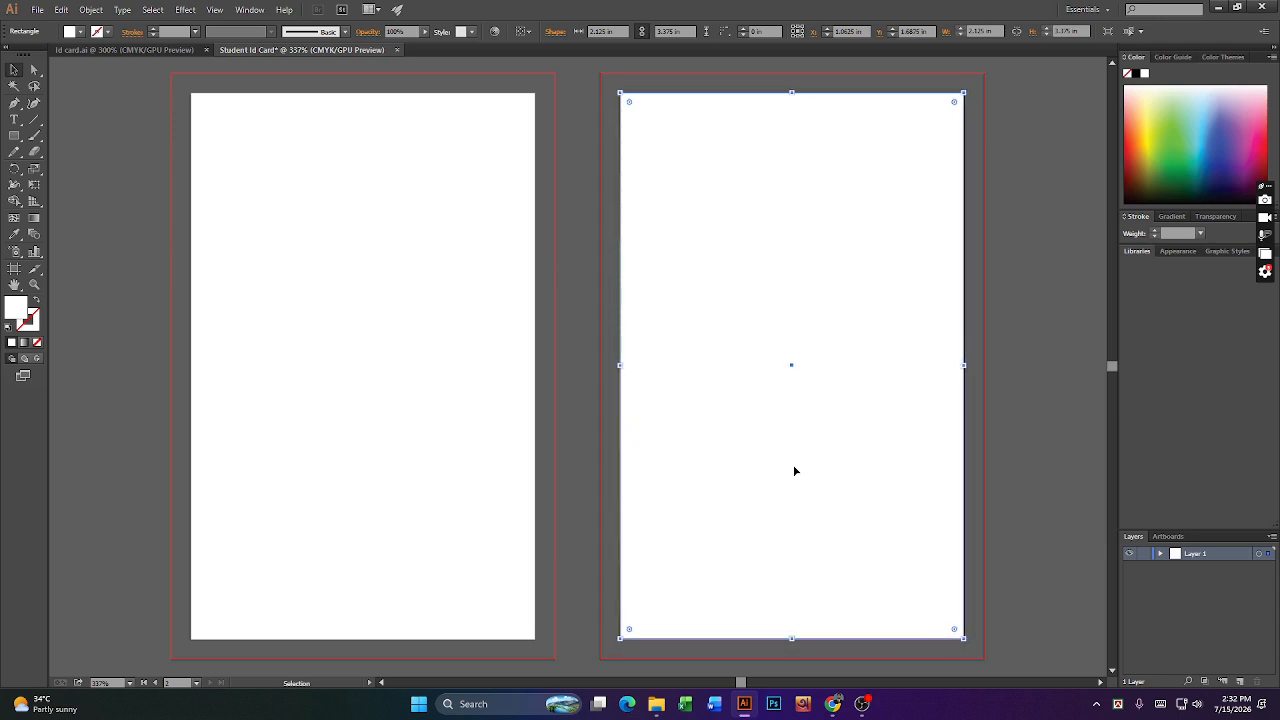
pyautogui.press('Left')
pyautogui.press('Right')
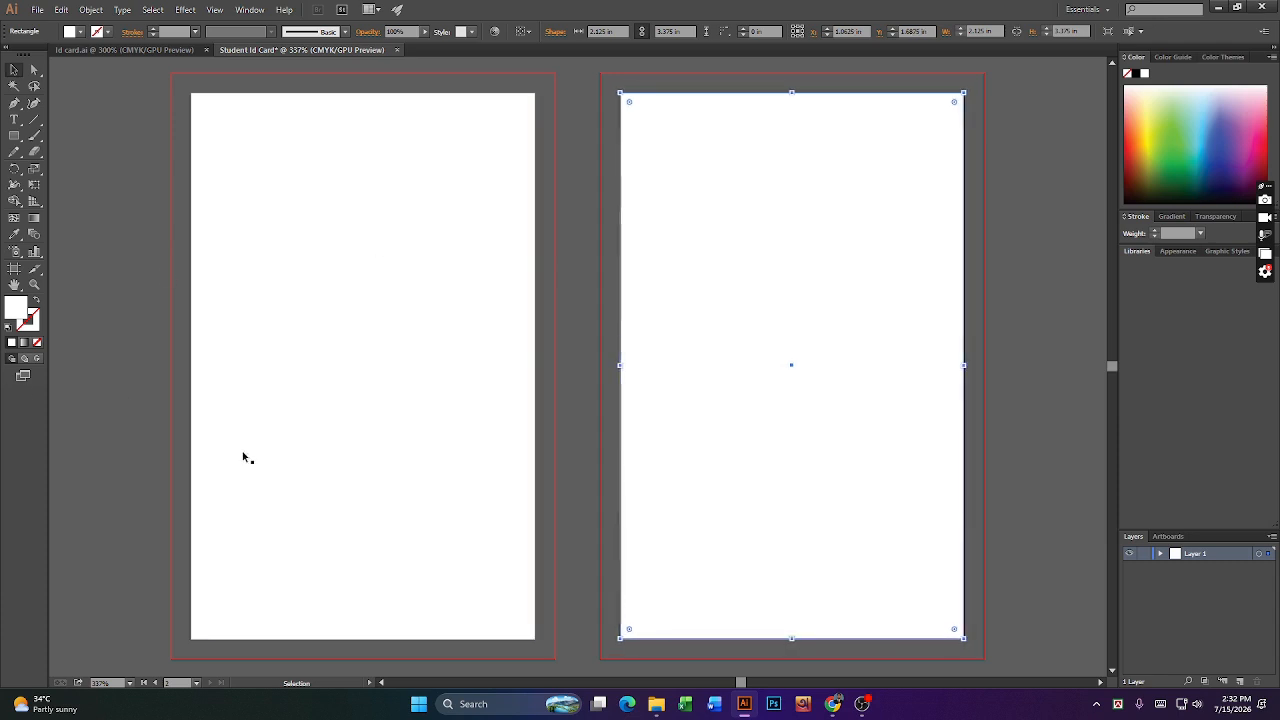
pyautogui.click(231, 477)
pyautogui.click(1005, 360)
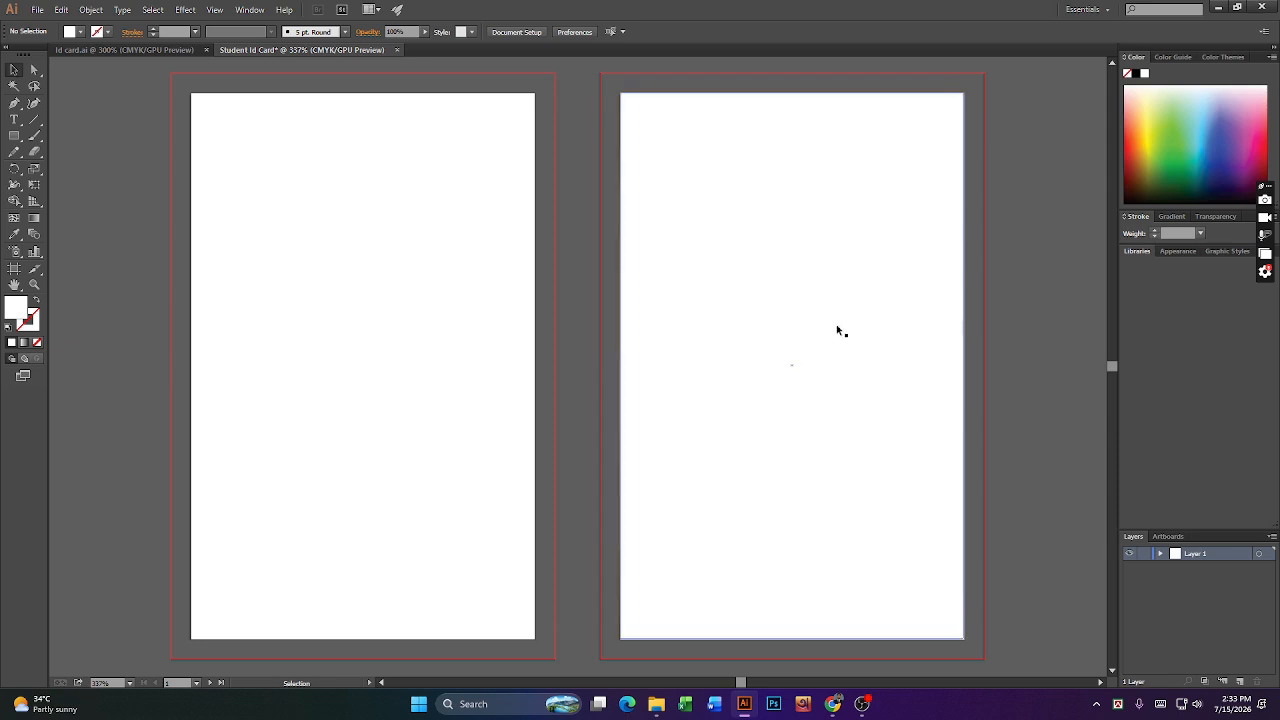
# - Offset the paths of both card rectangles inward to 1.875 × 3.125 in and convert the resulting inner rectangles into guides
pyautogui.click(430, 361)
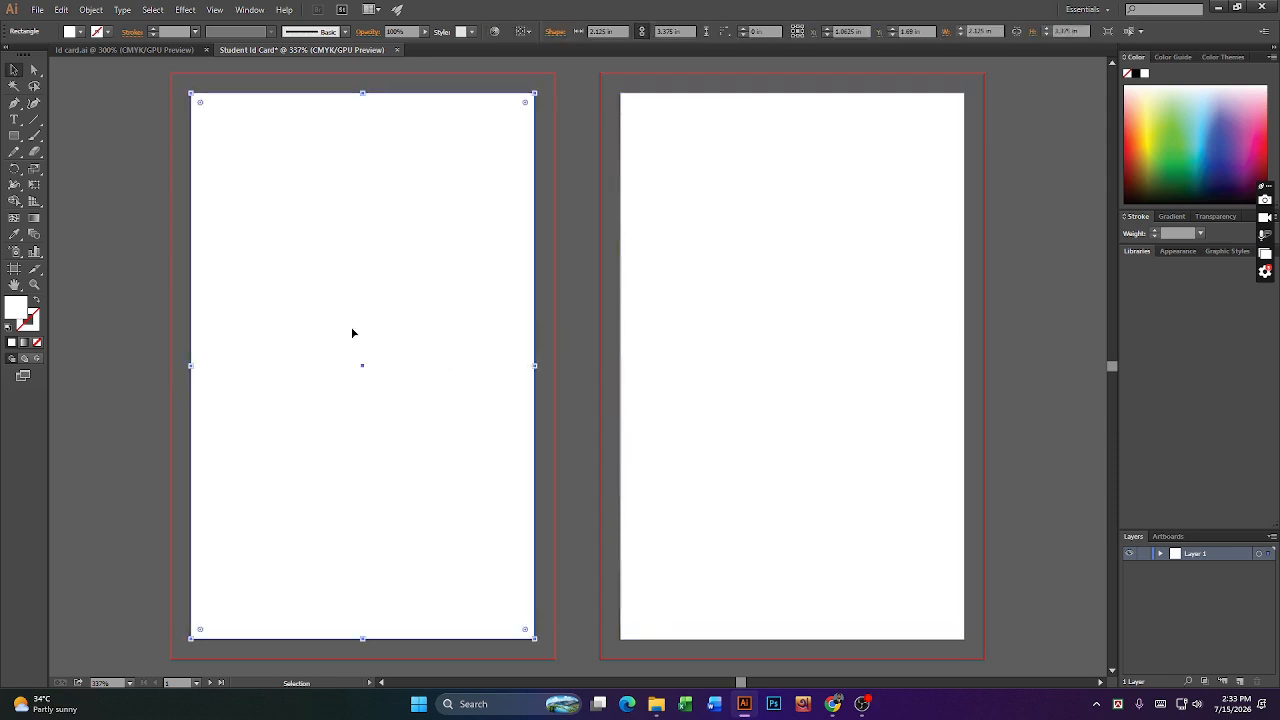
pyautogui.click(770, 168)
pyautogui.keyDown('shift'); pyautogui.click(442, 211); pyautogui.keyUp('shift')
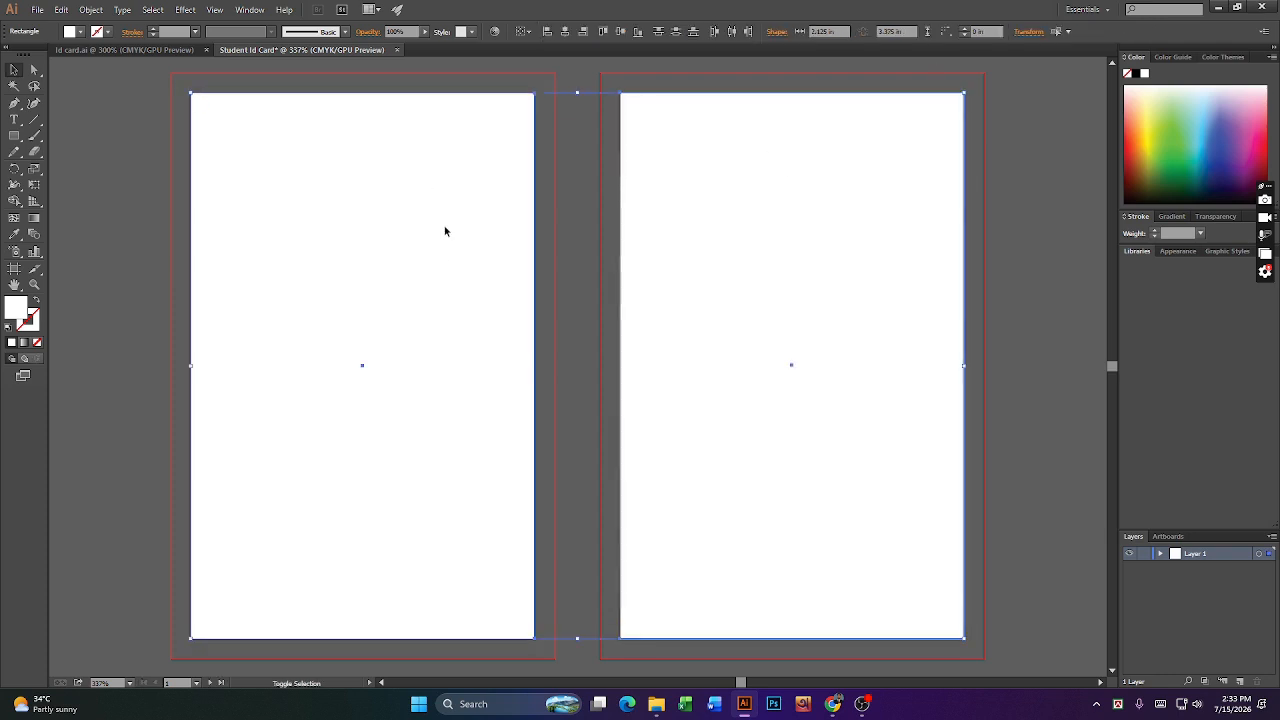
pyautogui.click(90, 10)
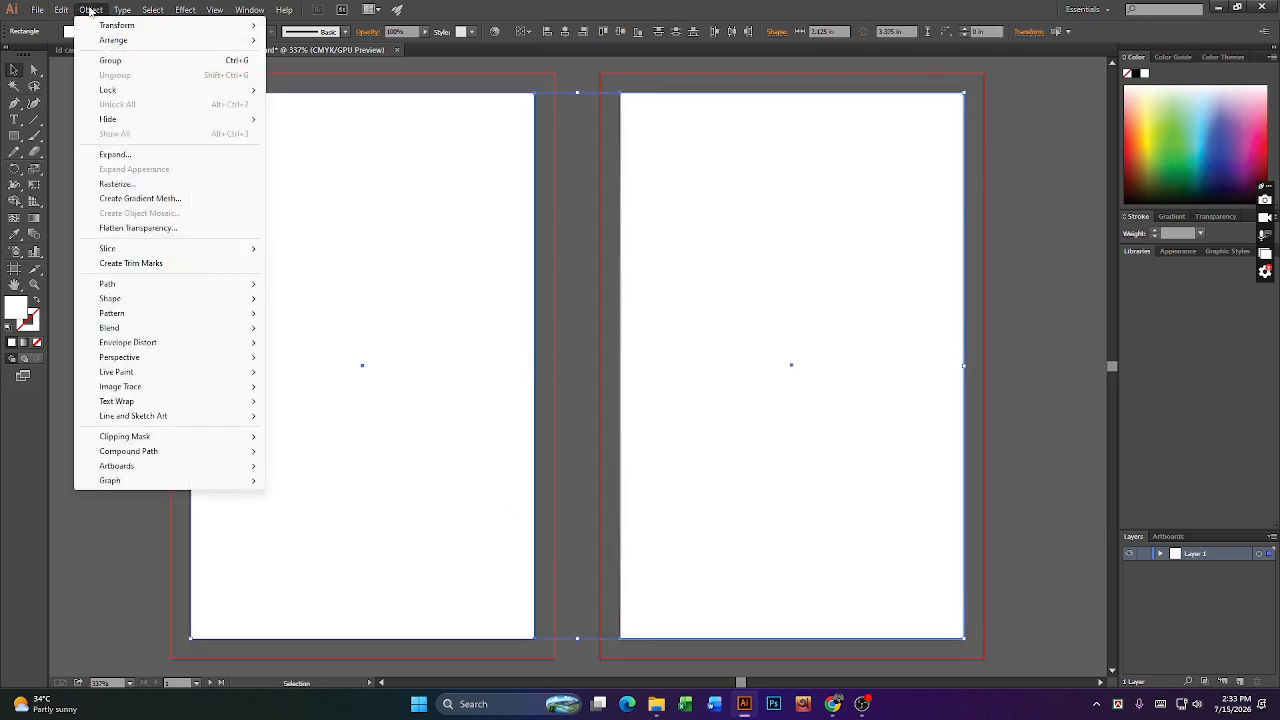
pyautogui.moveTo(168, 289)
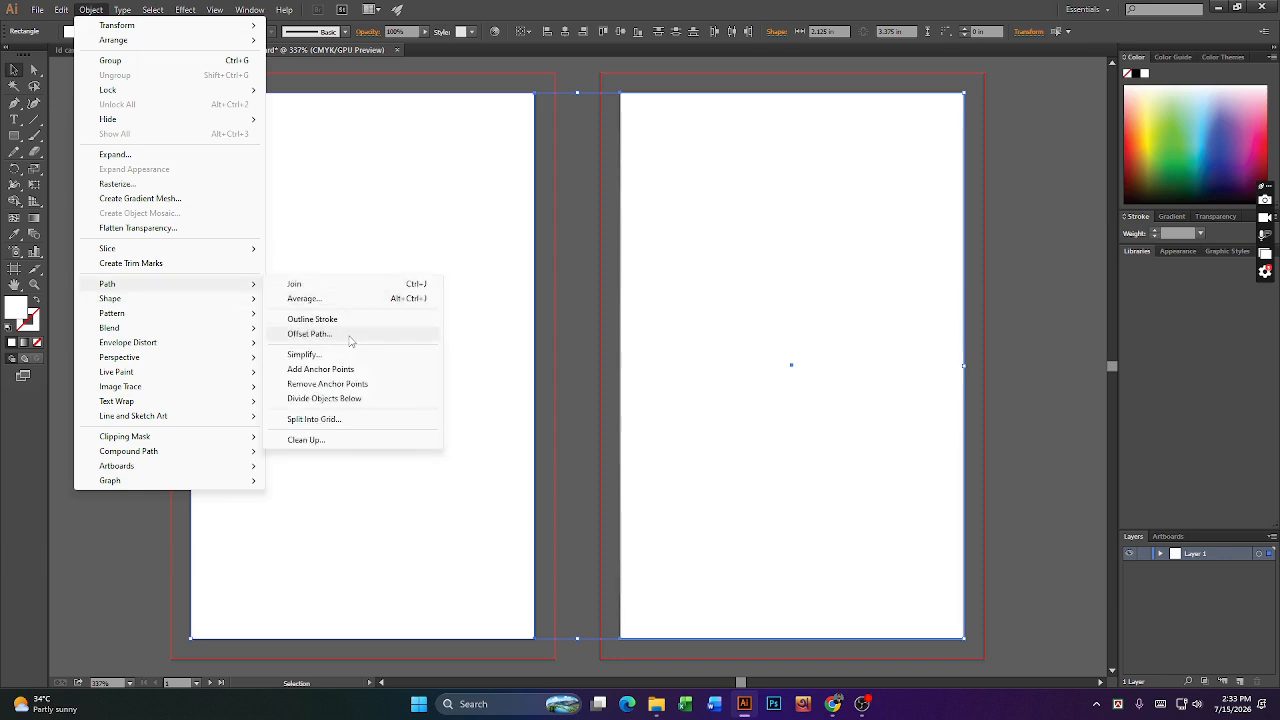
pyautogui.click(309, 334)
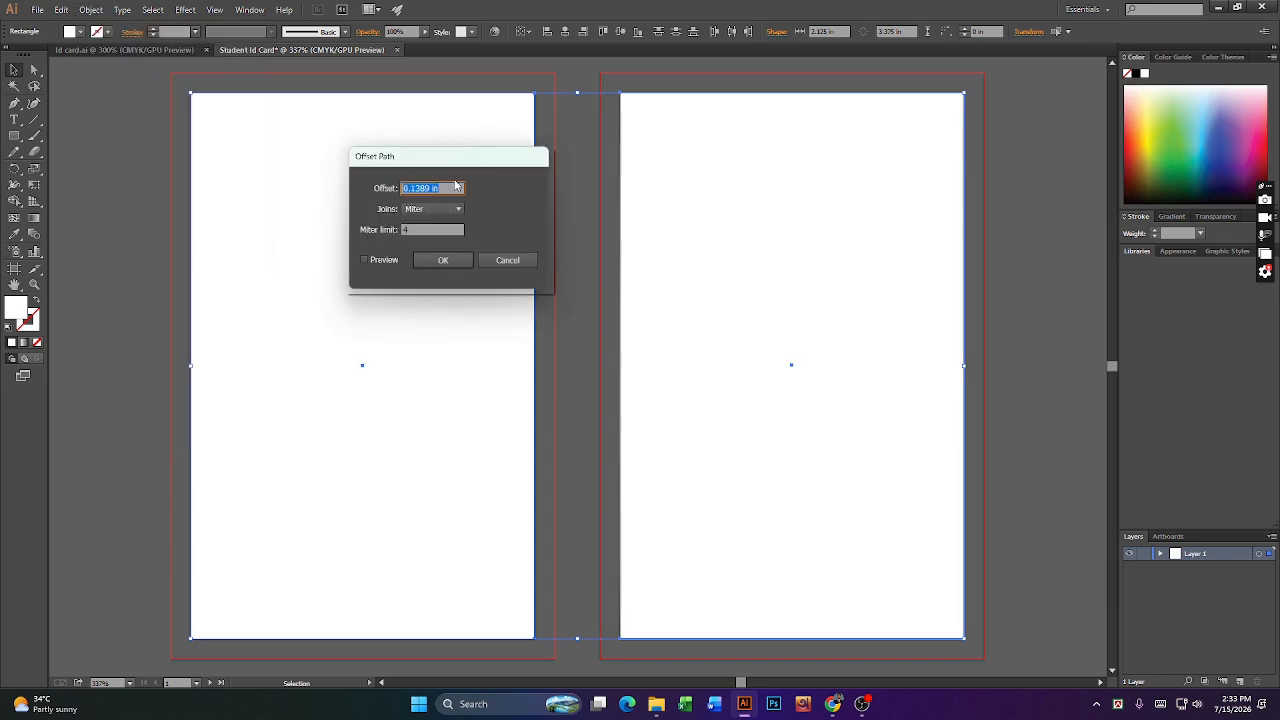
pyautogui.press('BackSpace')
pyautogui.click(443, 262)
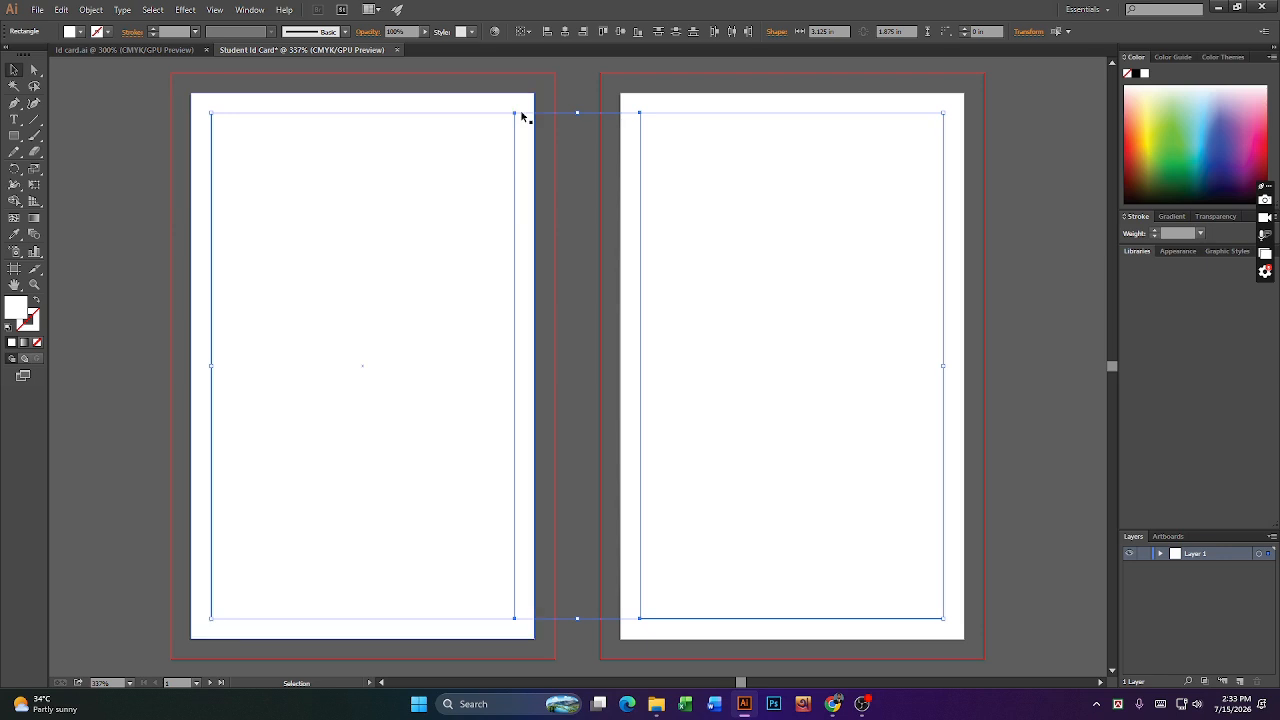
pyautogui.rightClick(642, 147)
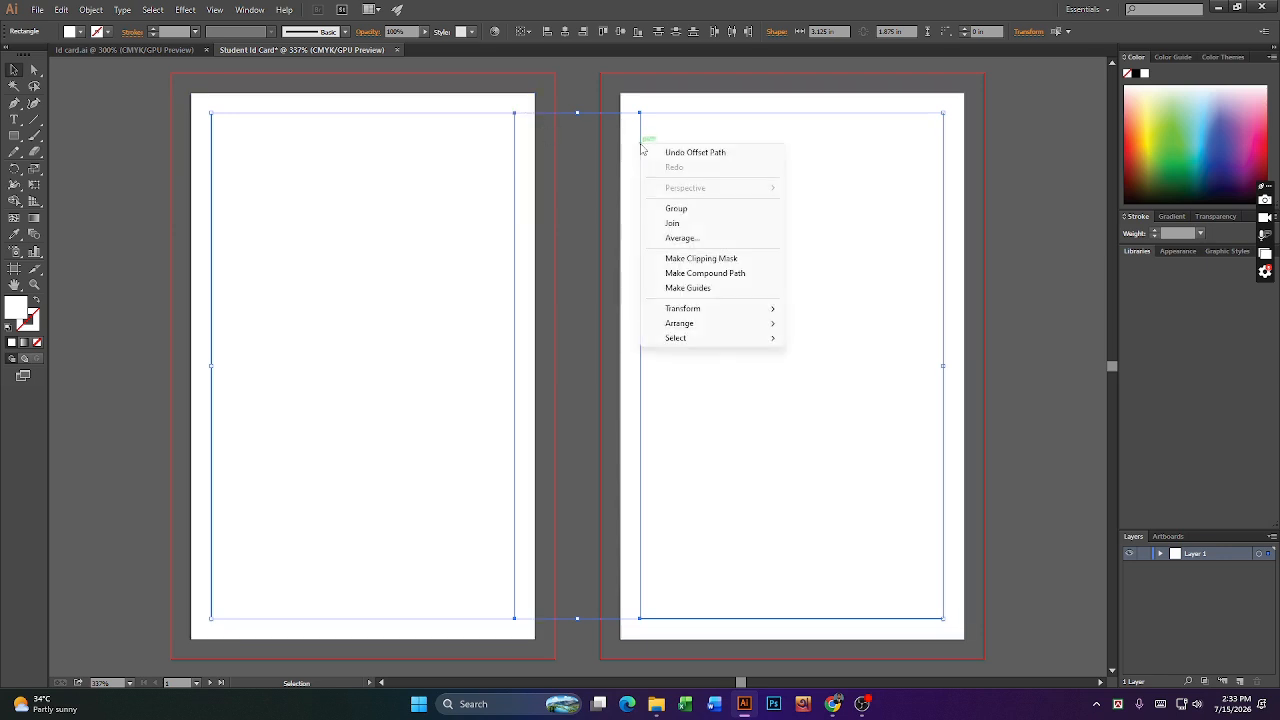
pyautogui.click(703, 289)
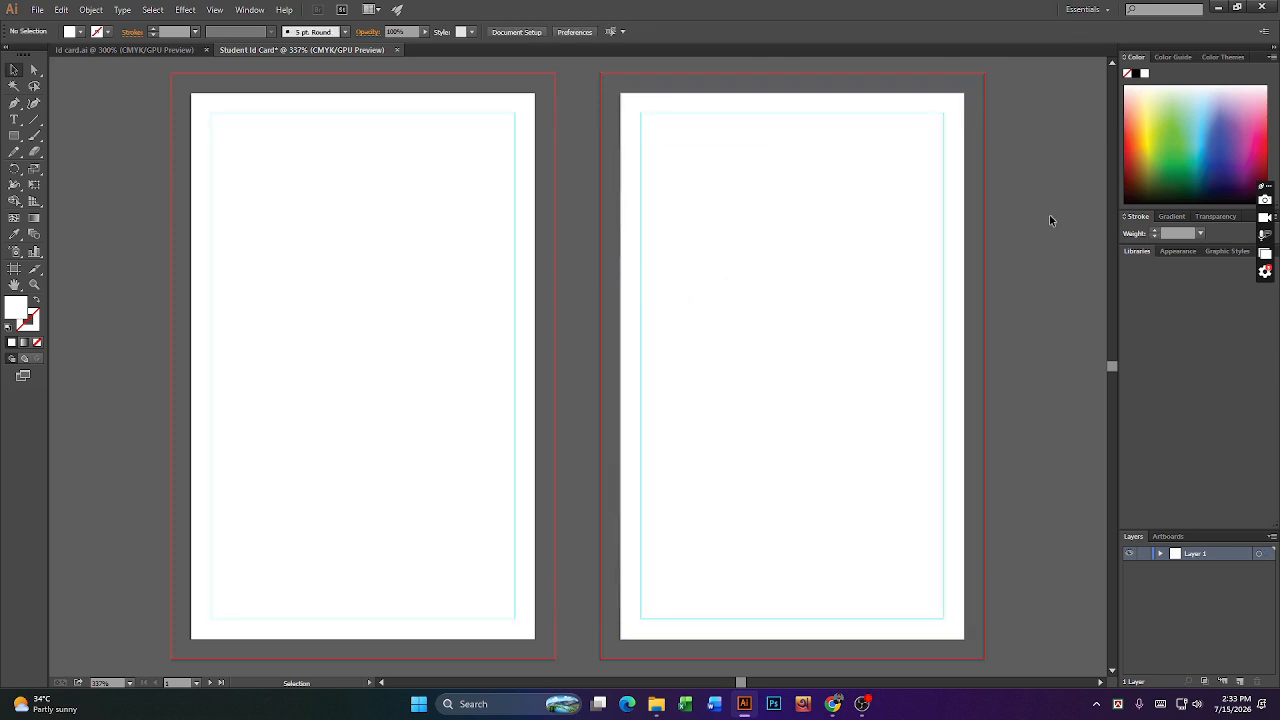
# - Lock both white card rectangles and test that neither can be selected or moved
pyautogui.click(952, 108)
pyautogui.hotkey('ctrl', '2')
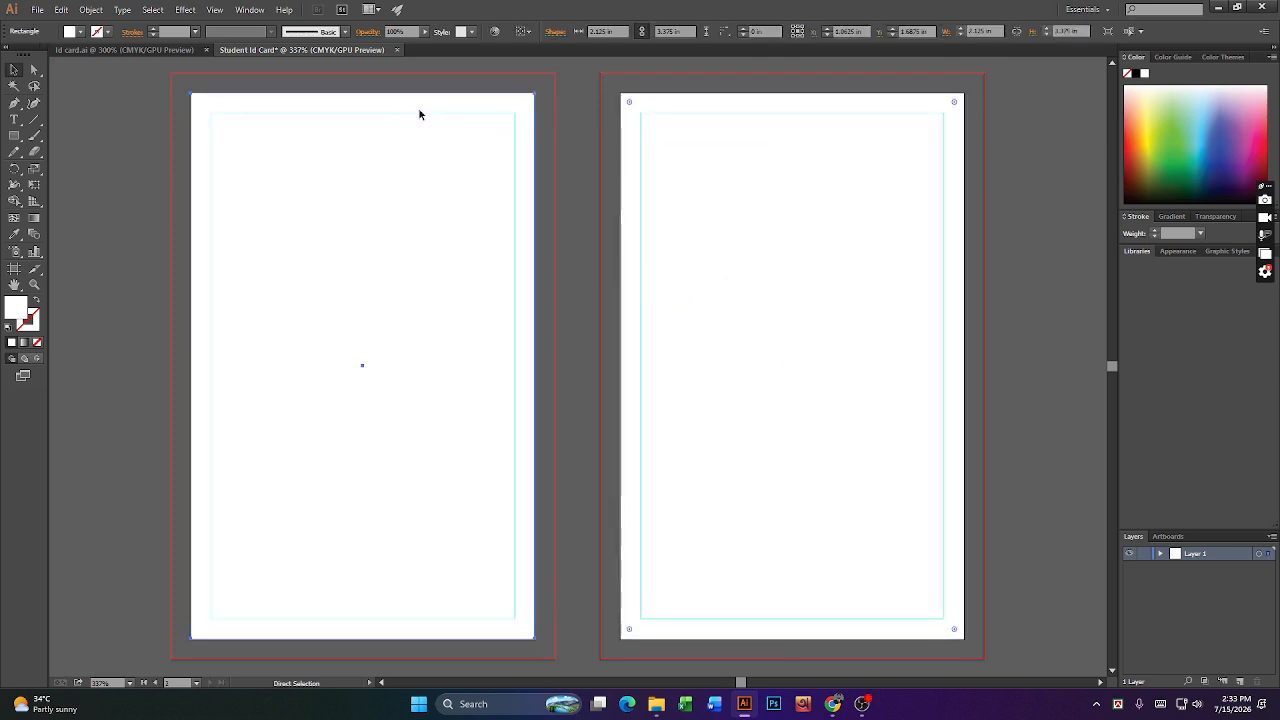
pyautogui.click(408, 111)
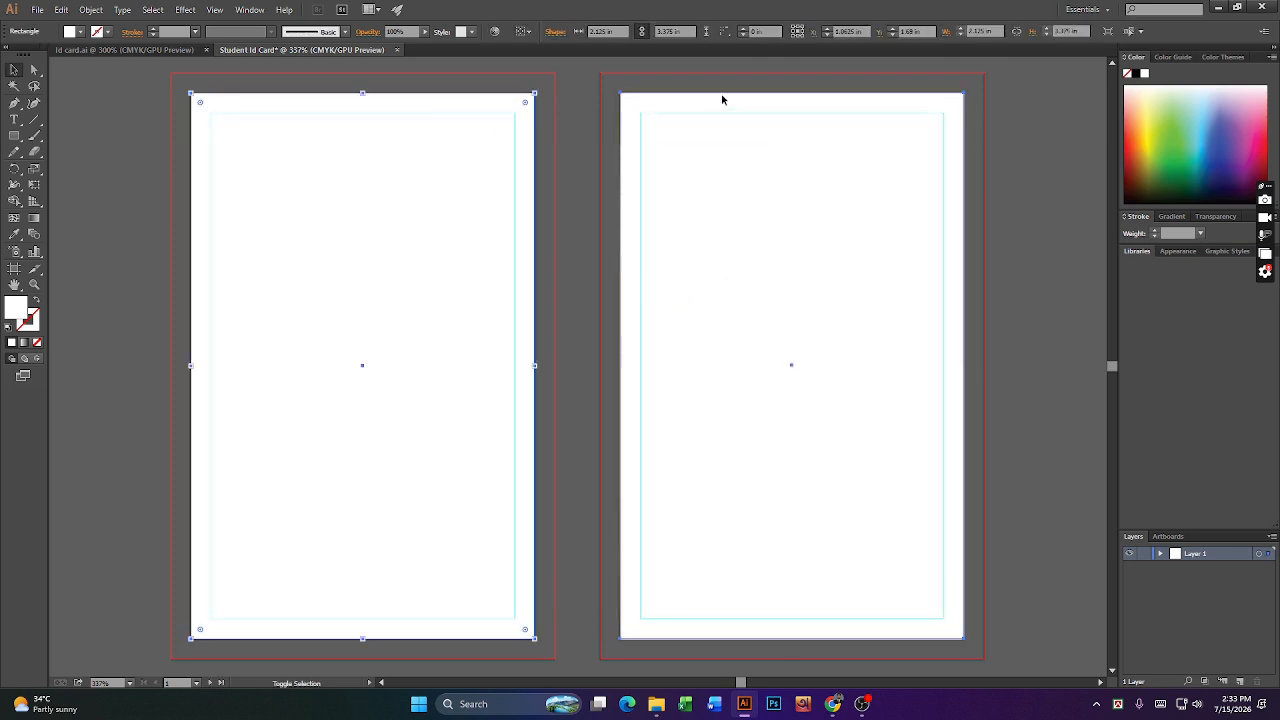
pyautogui.keyDown('shift'); pyautogui.click(721, 99); pyautogui.keyUp('shift')
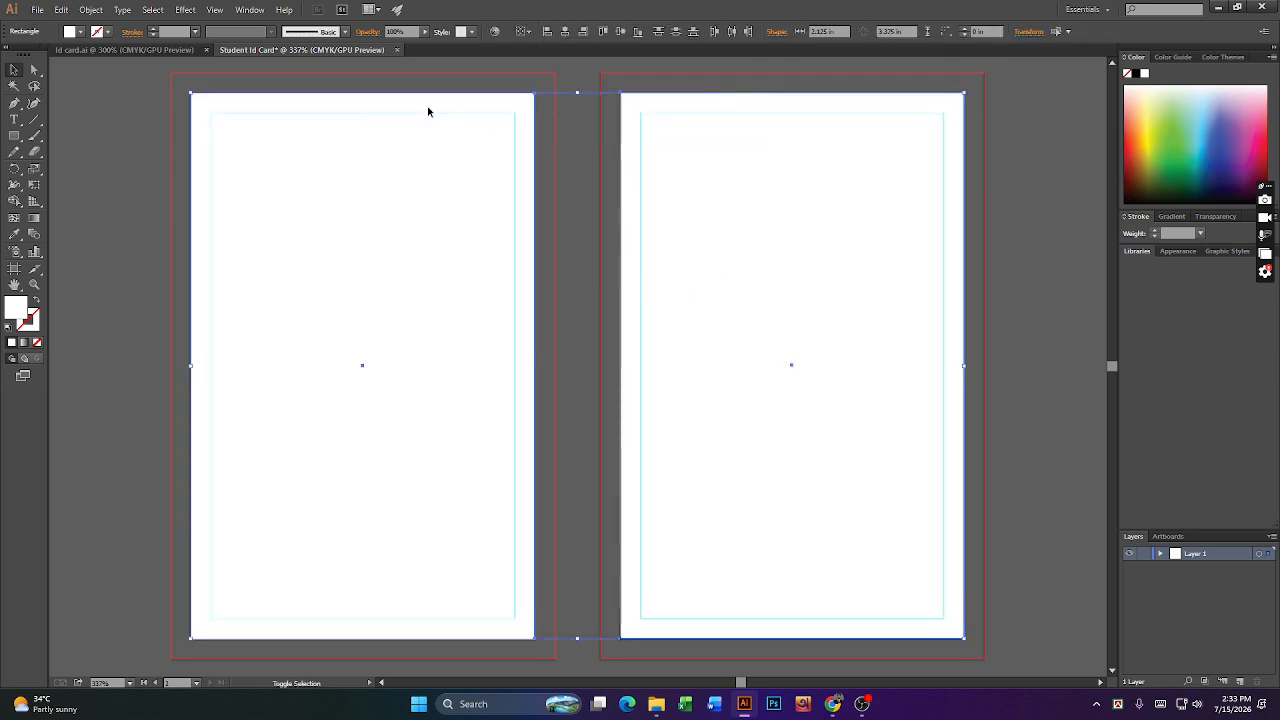
pyautogui.click(364, 107)
pyautogui.hotkey('ctrl', '2')
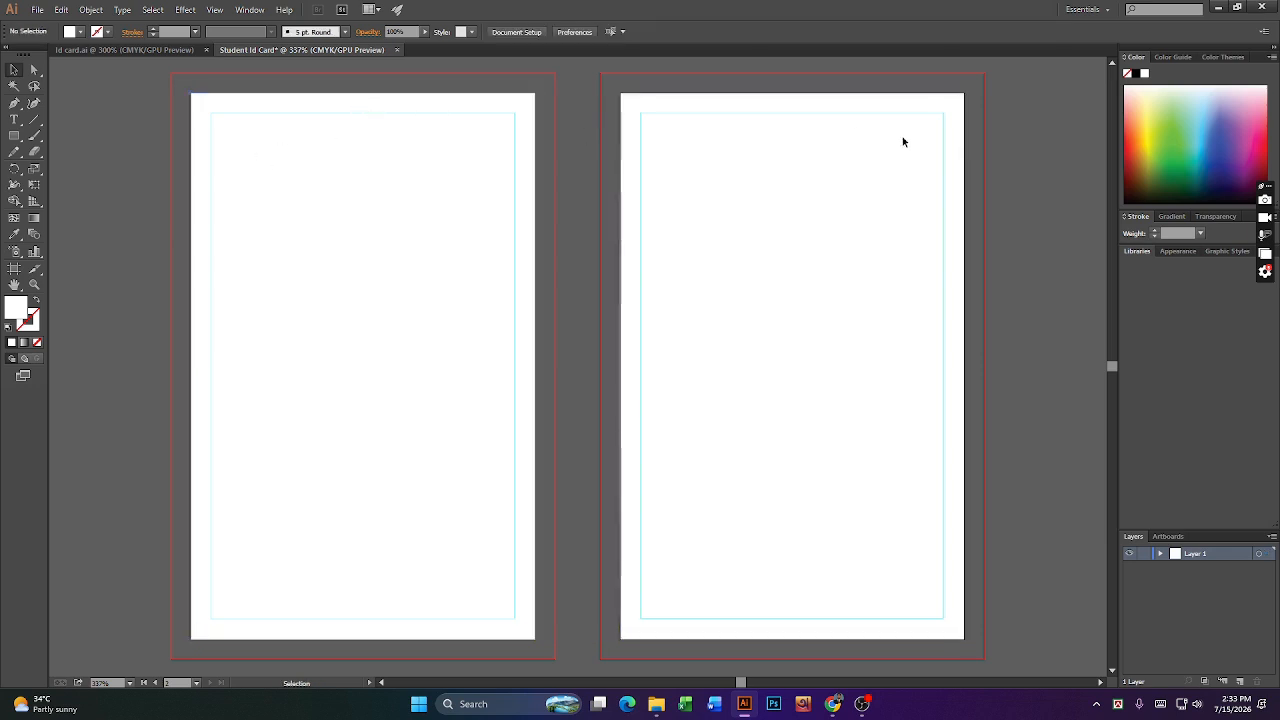
pyautogui.moveTo(978, 113); pyautogui.dragTo(735, 238)
pyautogui.moveTo(137, 80); pyautogui.dragTo(376, 363)
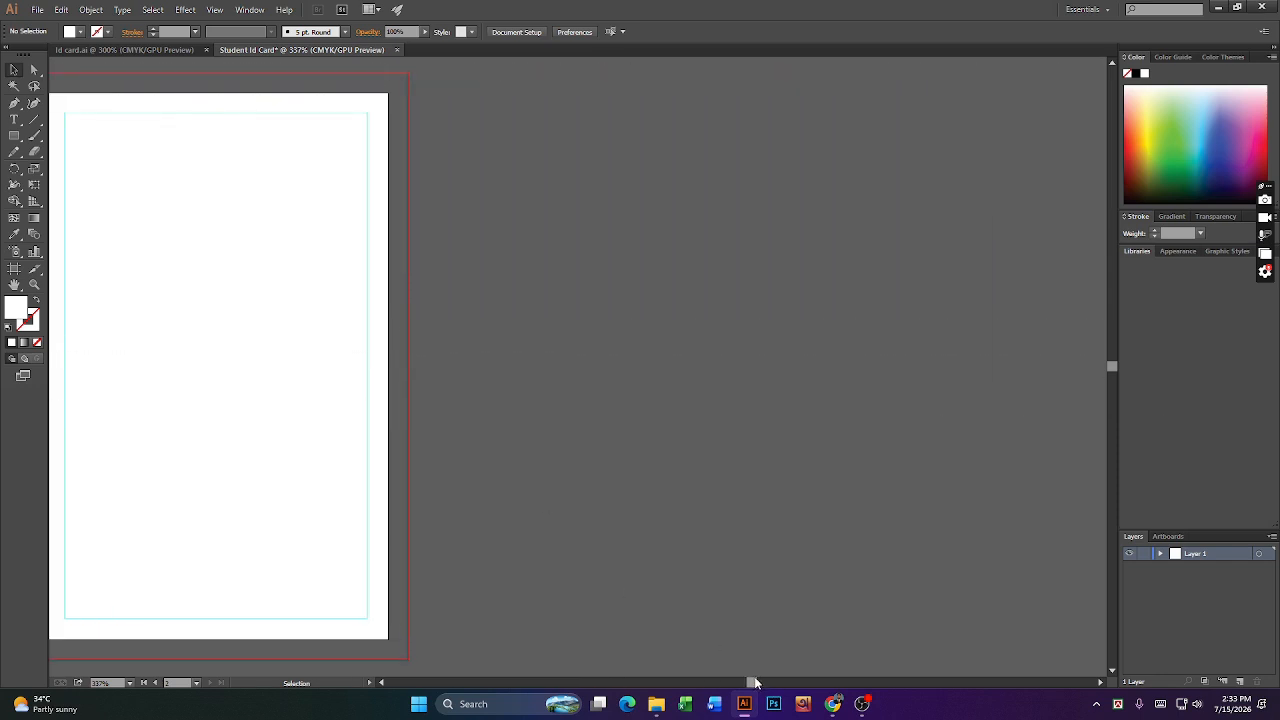
pyautogui.moveTo(755, 682)
pyautogui.mouseDown()
pyautogui.moveTo(720, 685)
pyautogui.moveTo(741, 690)
pyautogui.mouseUp()
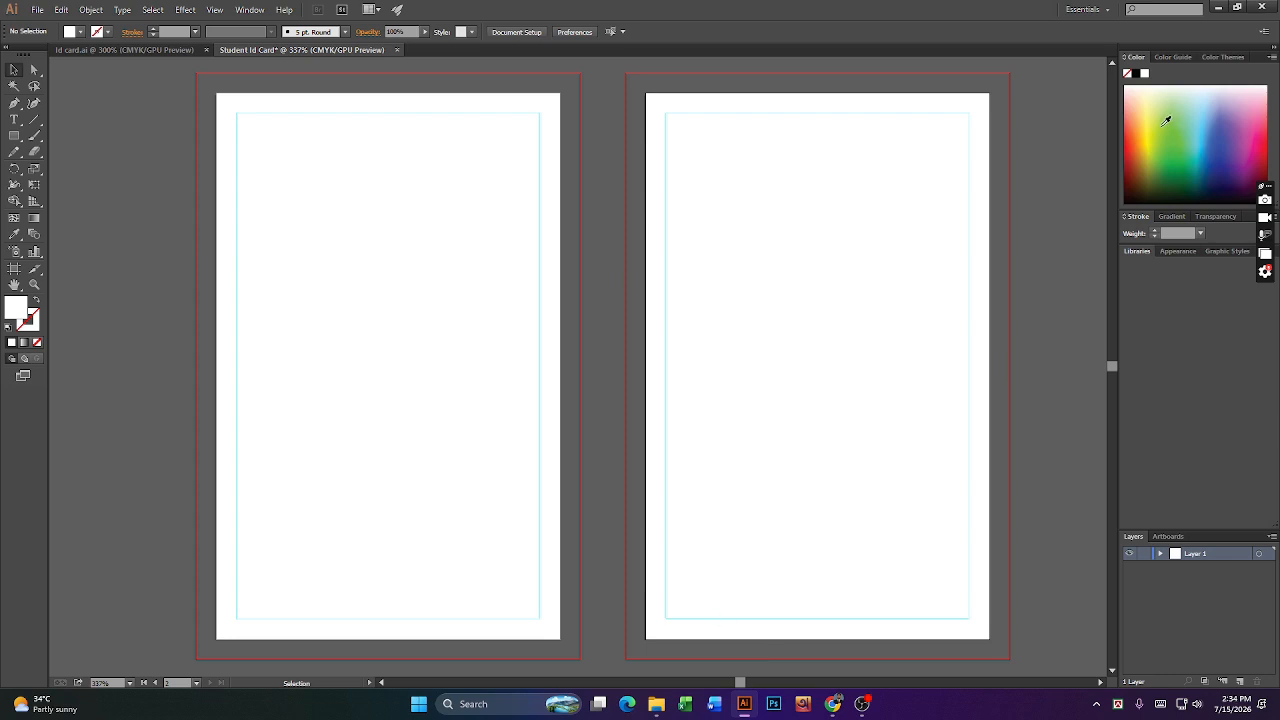
# - Move the Student Id Card document into its own floating window, then reposition and narrow it to uncover the Id card.ai design
pyautogui.rightClick(327, 52)
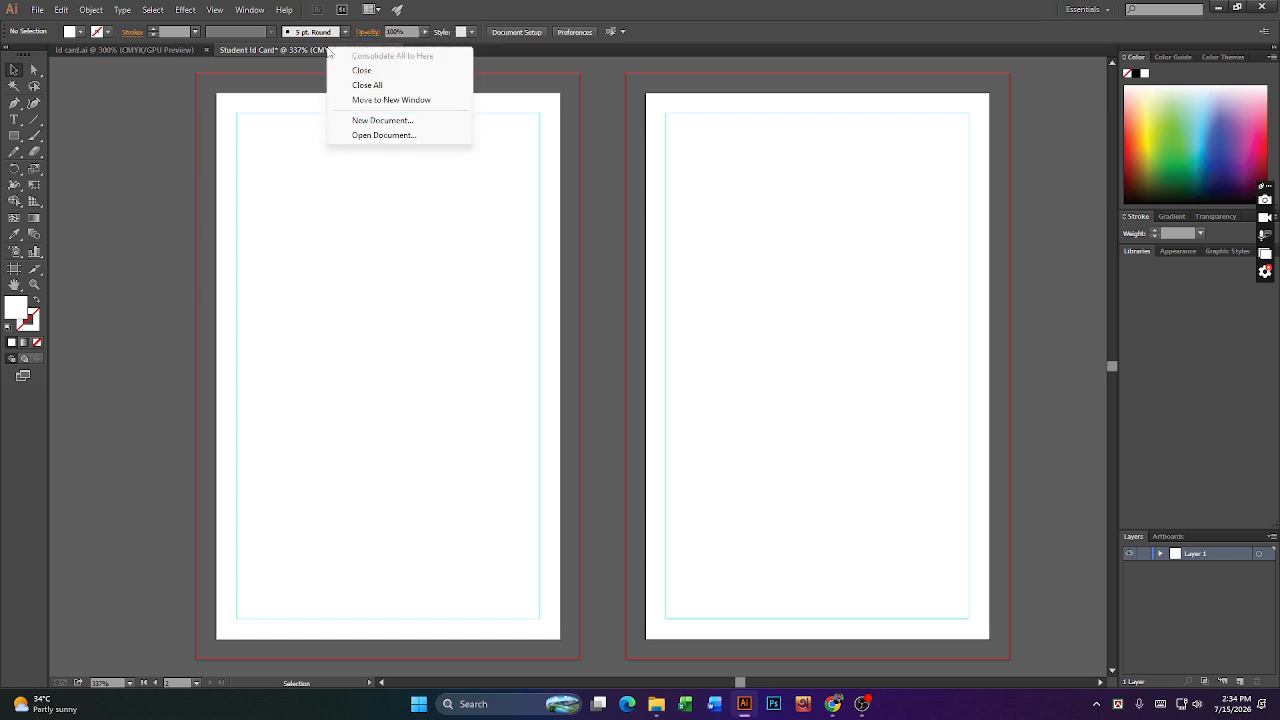
pyautogui.click(417, 101)
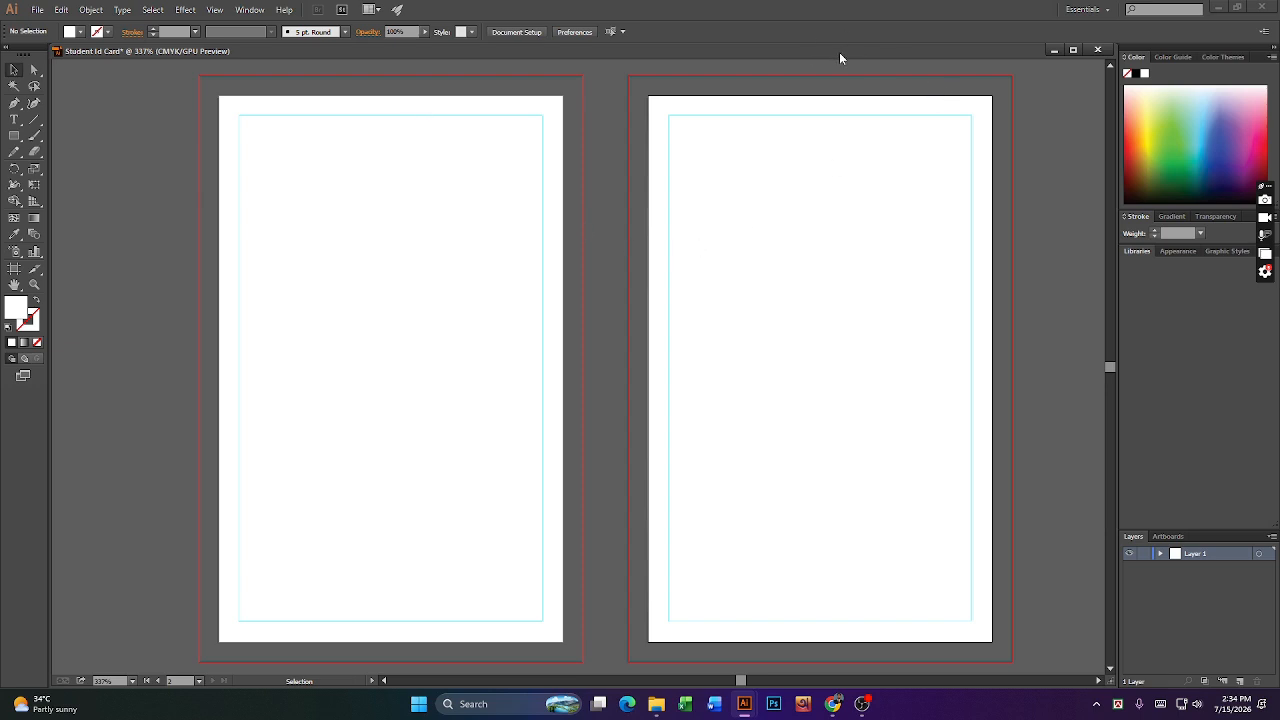
pyautogui.moveTo(839, 52); pyautogui.dragTo(874, 152)
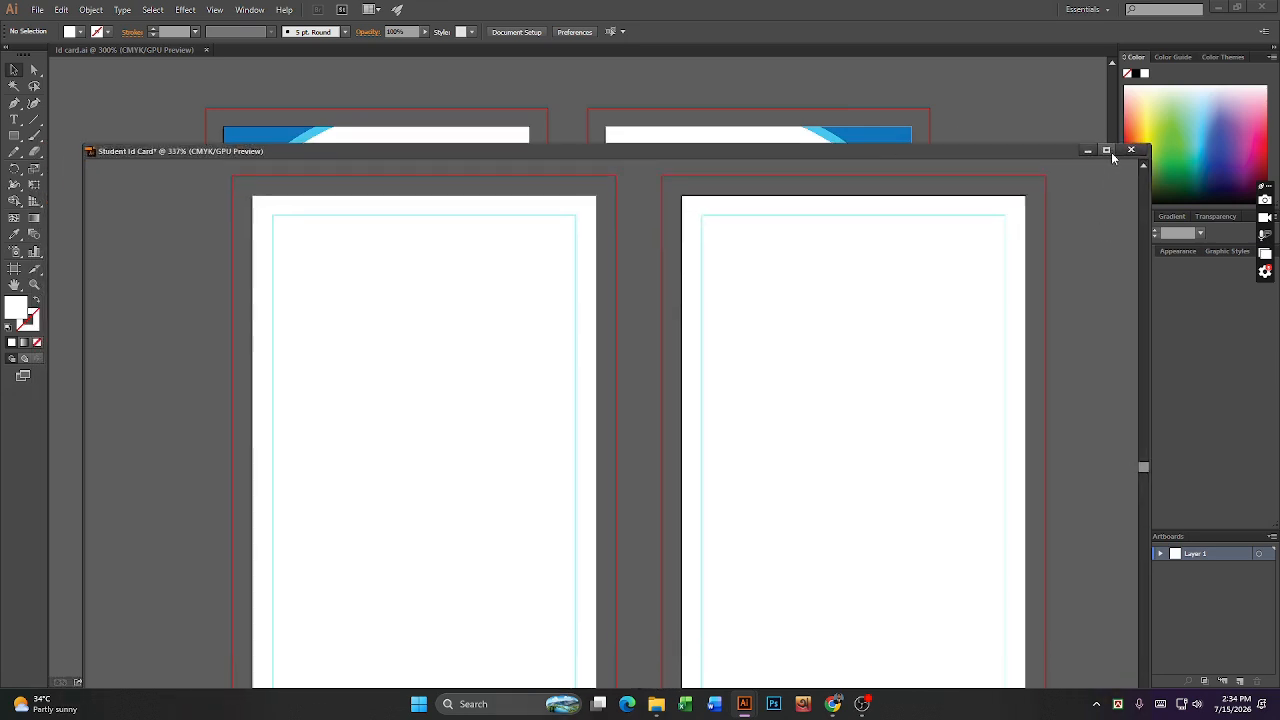
pyautogui.moveTo(82, 199); pyautogui.dragTo(335, 197)
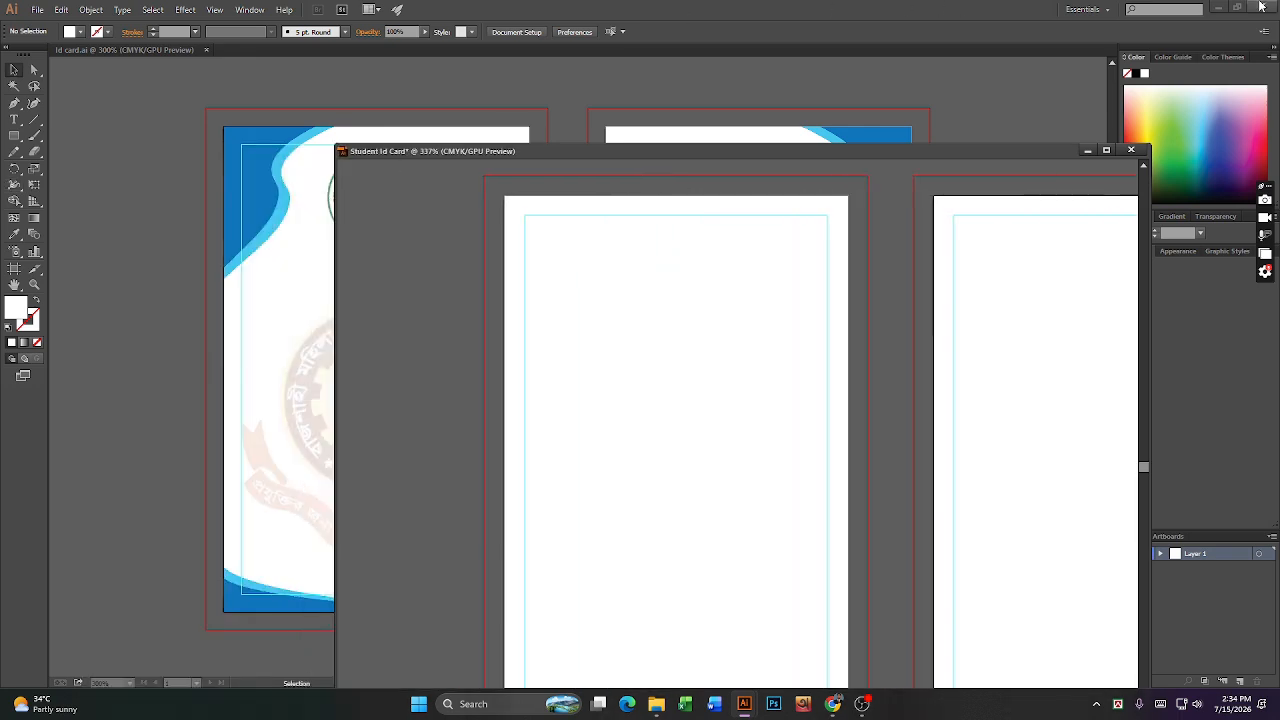
pyautogui.click(1131, 151)
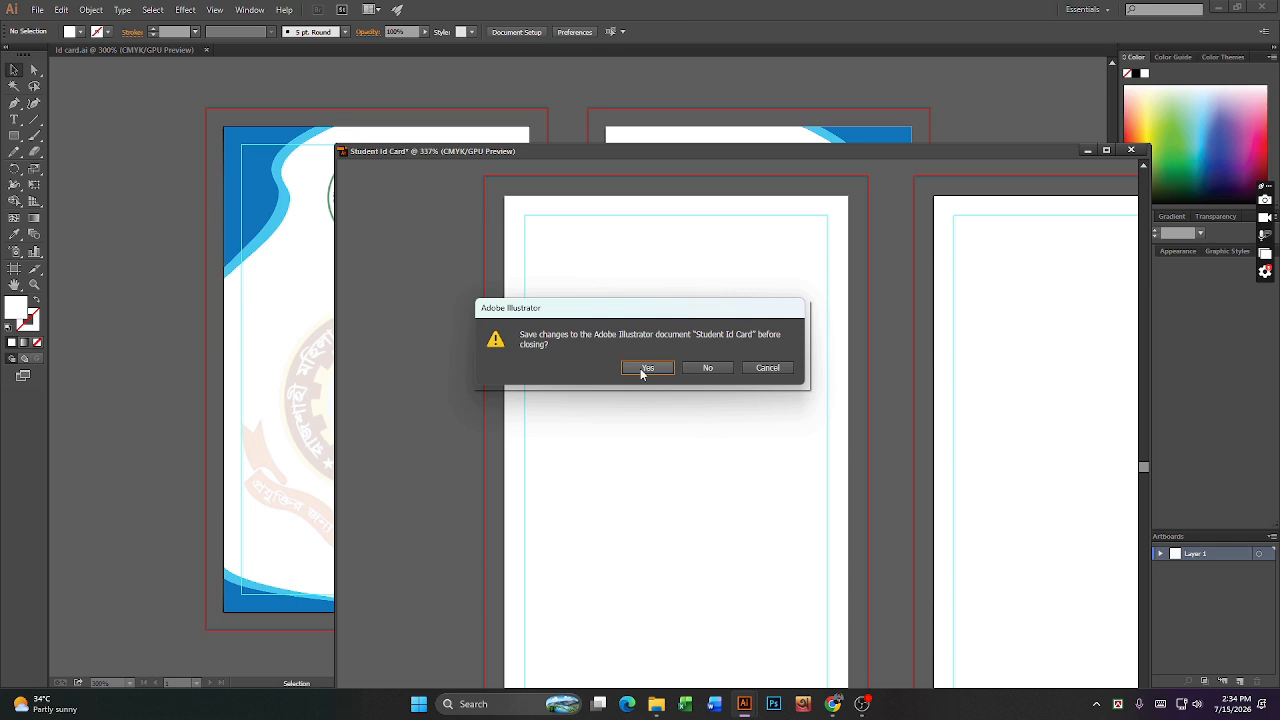
pyautogui.click(767, 368)
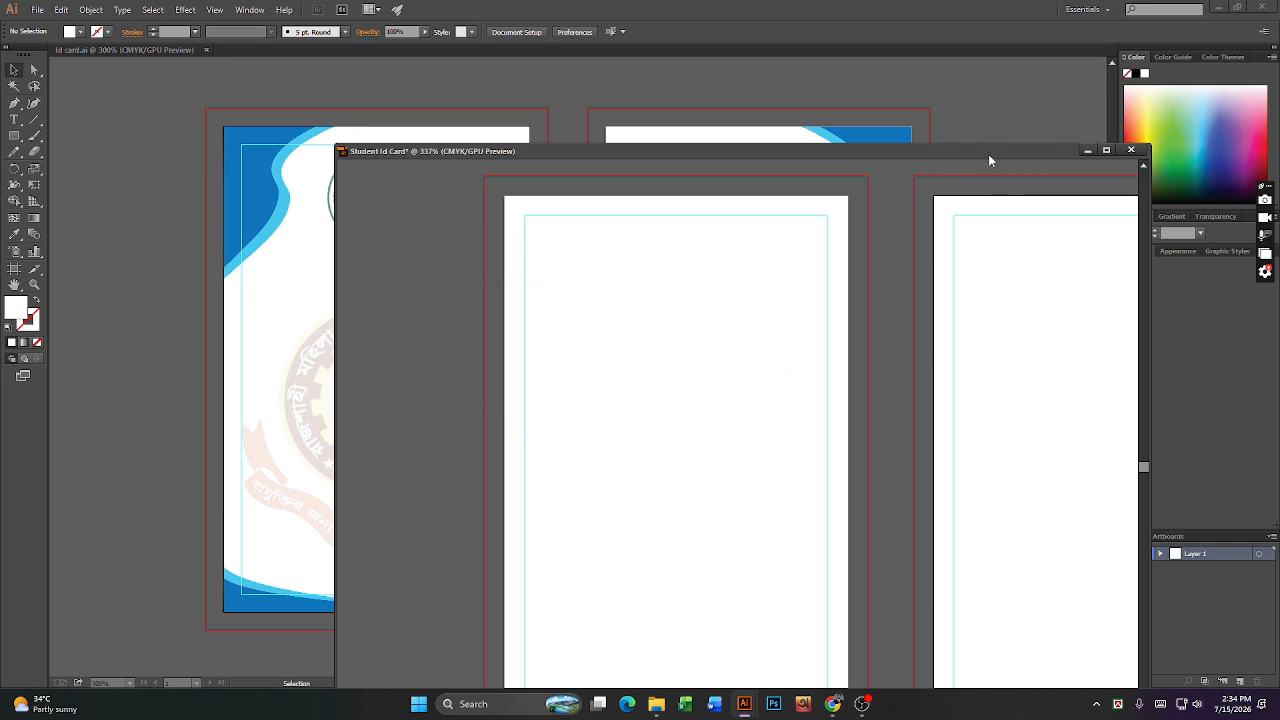
pyautogui.click(1138, 156)
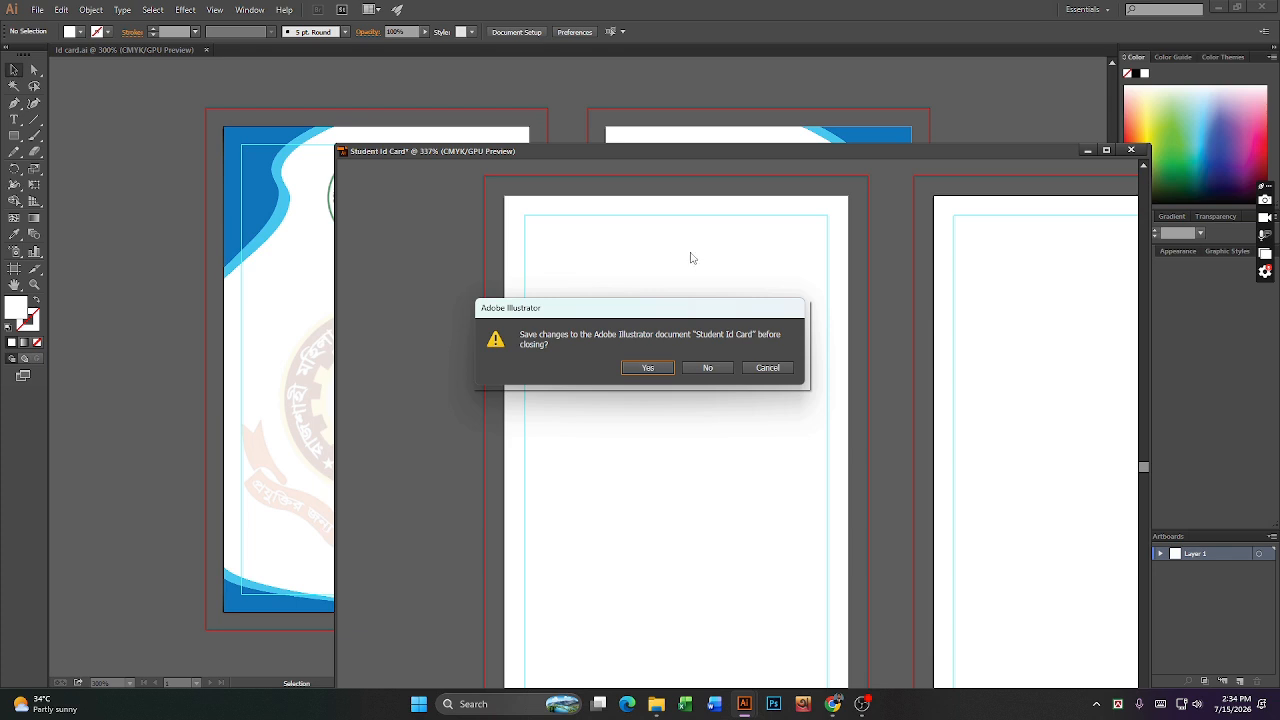
pyautogui.click(779, 369)
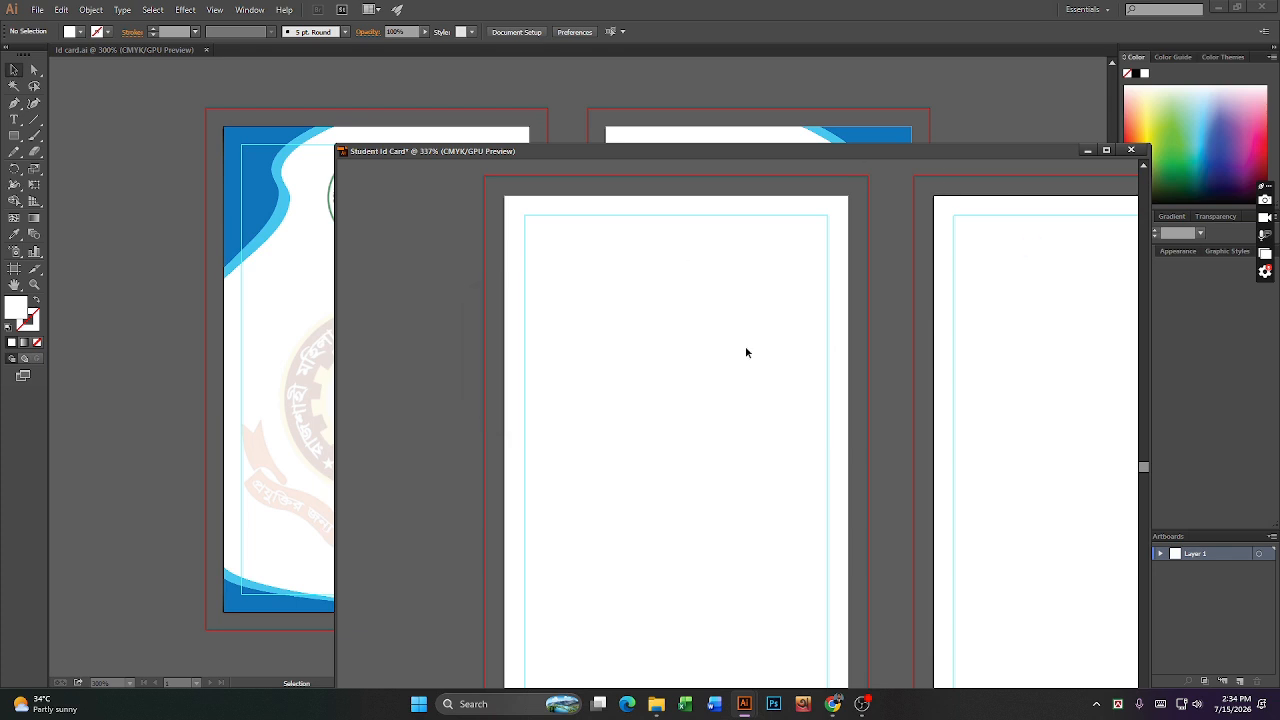
# - Close the floating Student Id Card document with its changes saved, choosing the GDS folder inside CST 2nd on Local Disk (D:) as destination
pyautogui.click(1131, 150)
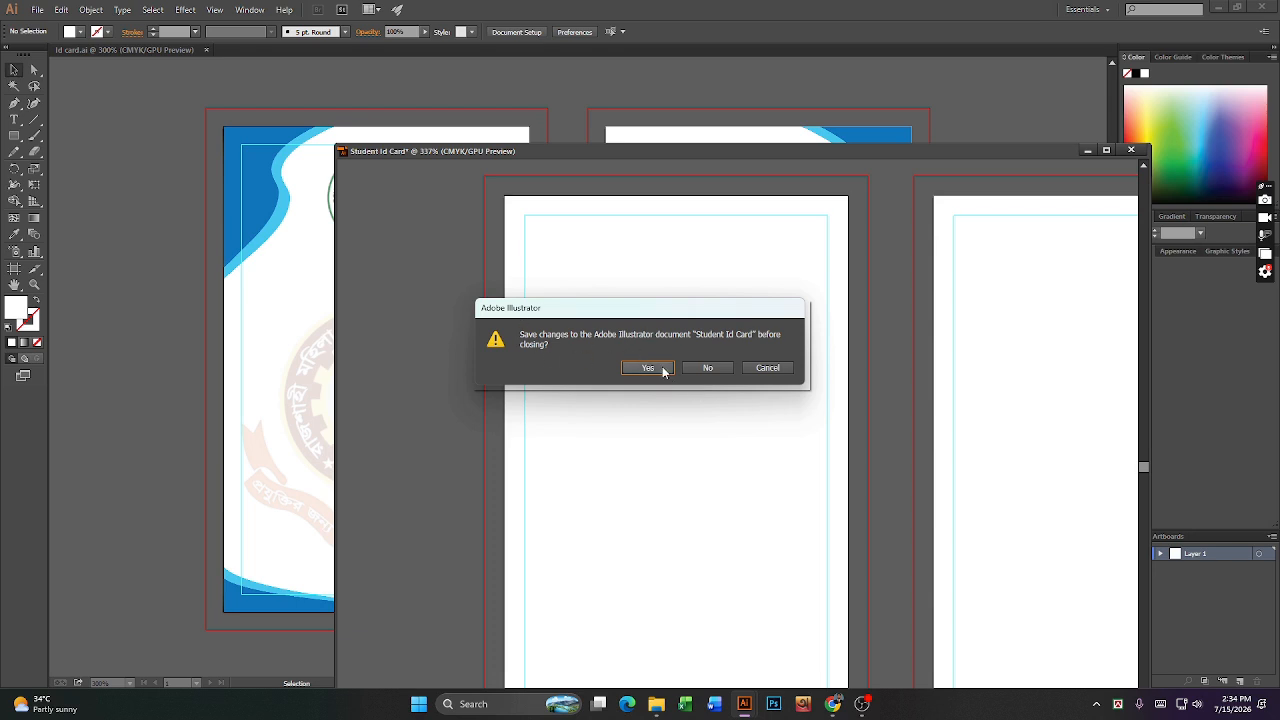
pyautogui.click(648, 368)
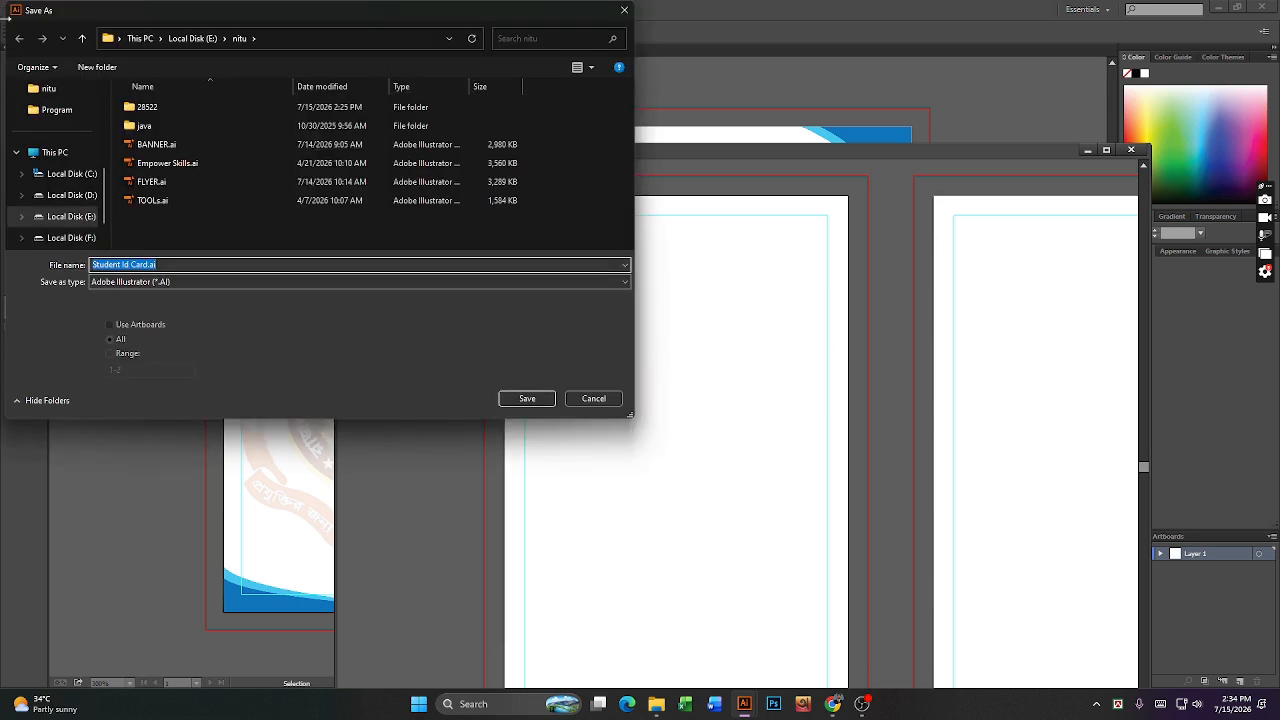
pyautogui.click(192, 38)
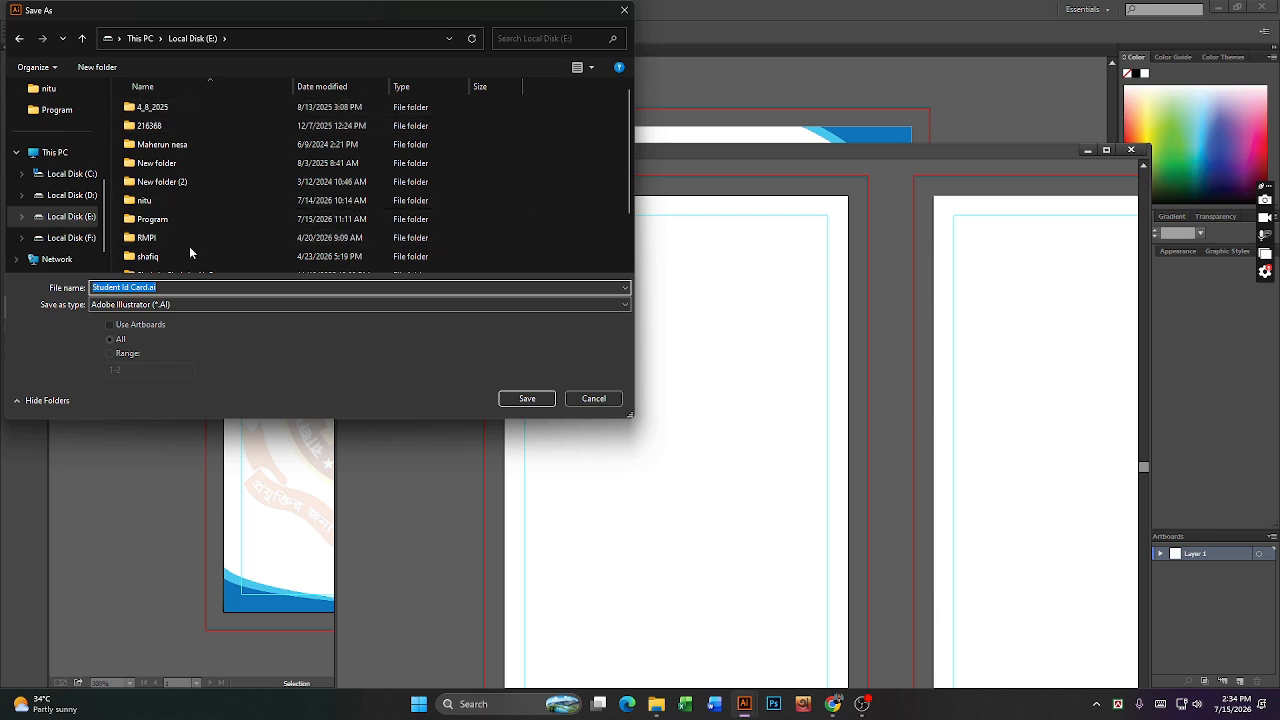
pyautogui.scroll(-1, 188, 244)
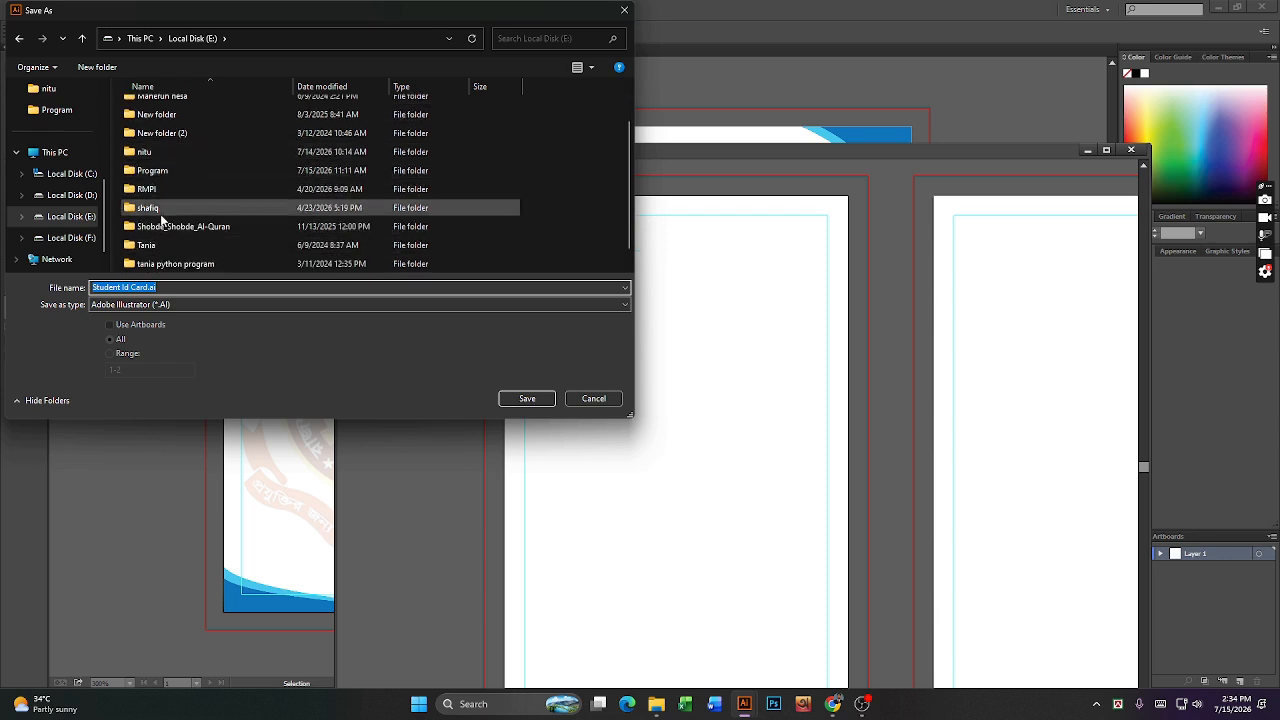
pyautogui.scroll(1, 177, 228)
pyautogui.scroll(-1, 189, 218)
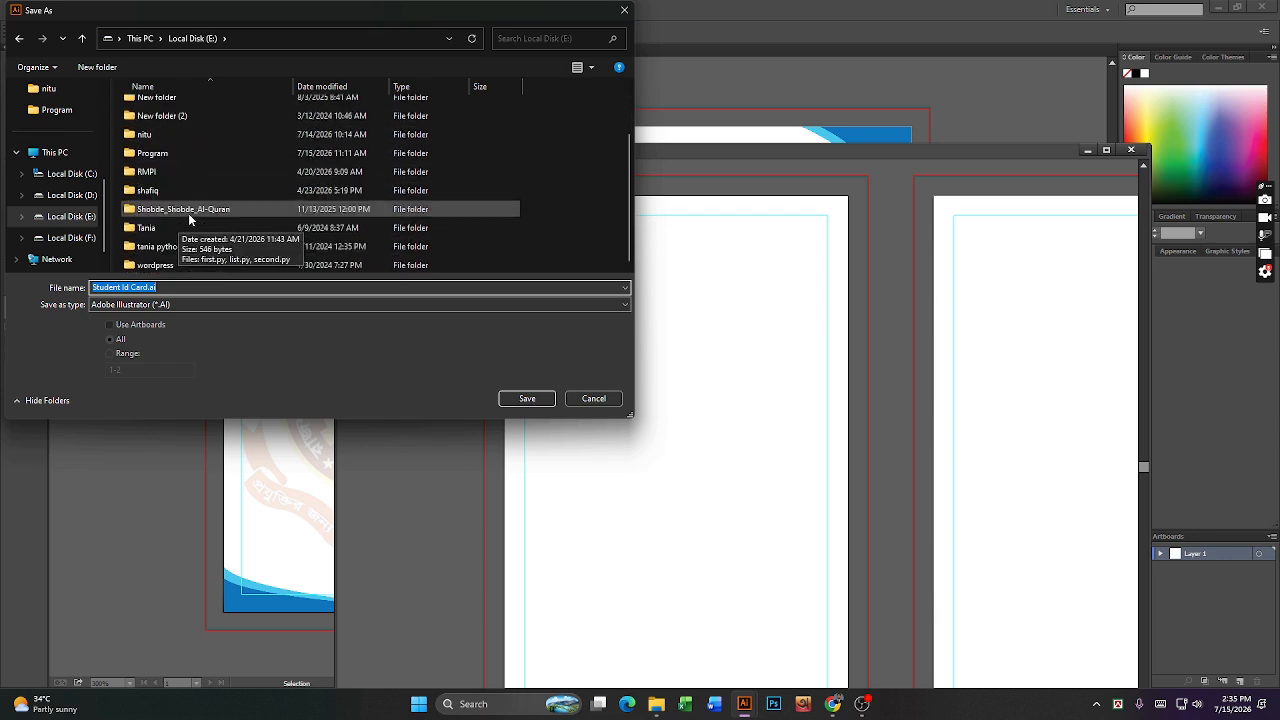
pyautogui.scroll(1, 192, 248)
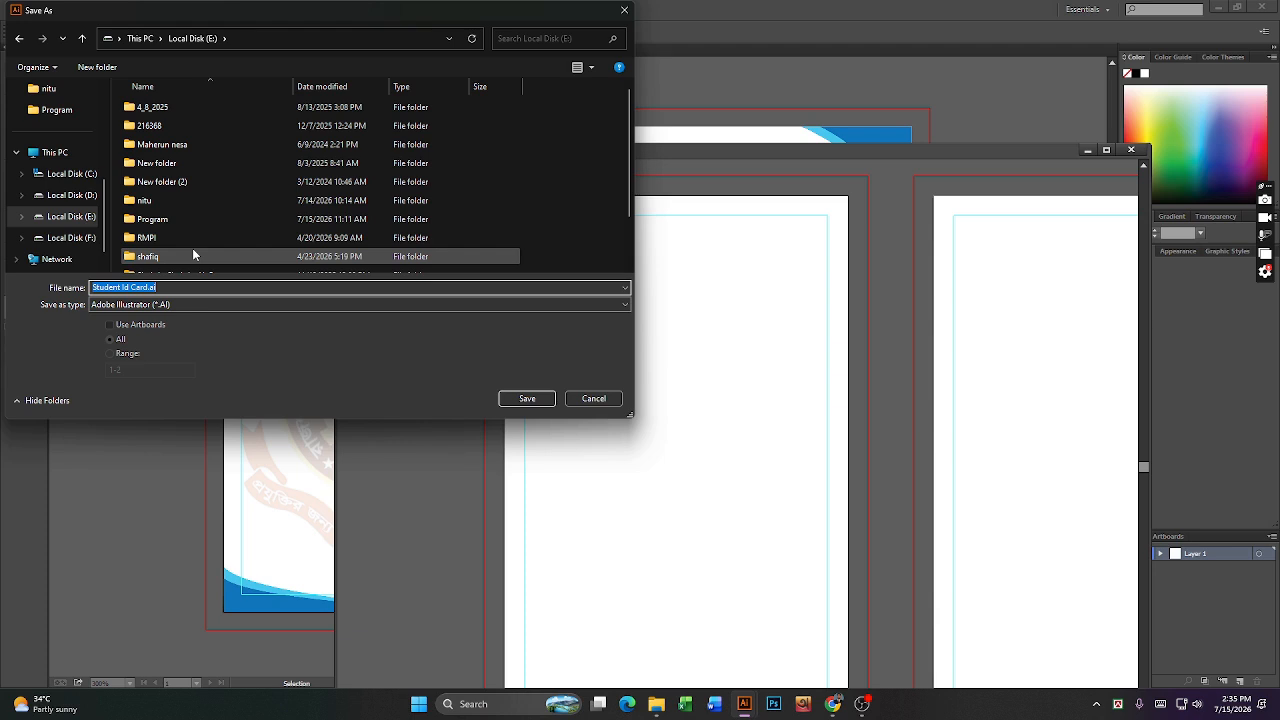
pyautogui.click(141, 38)
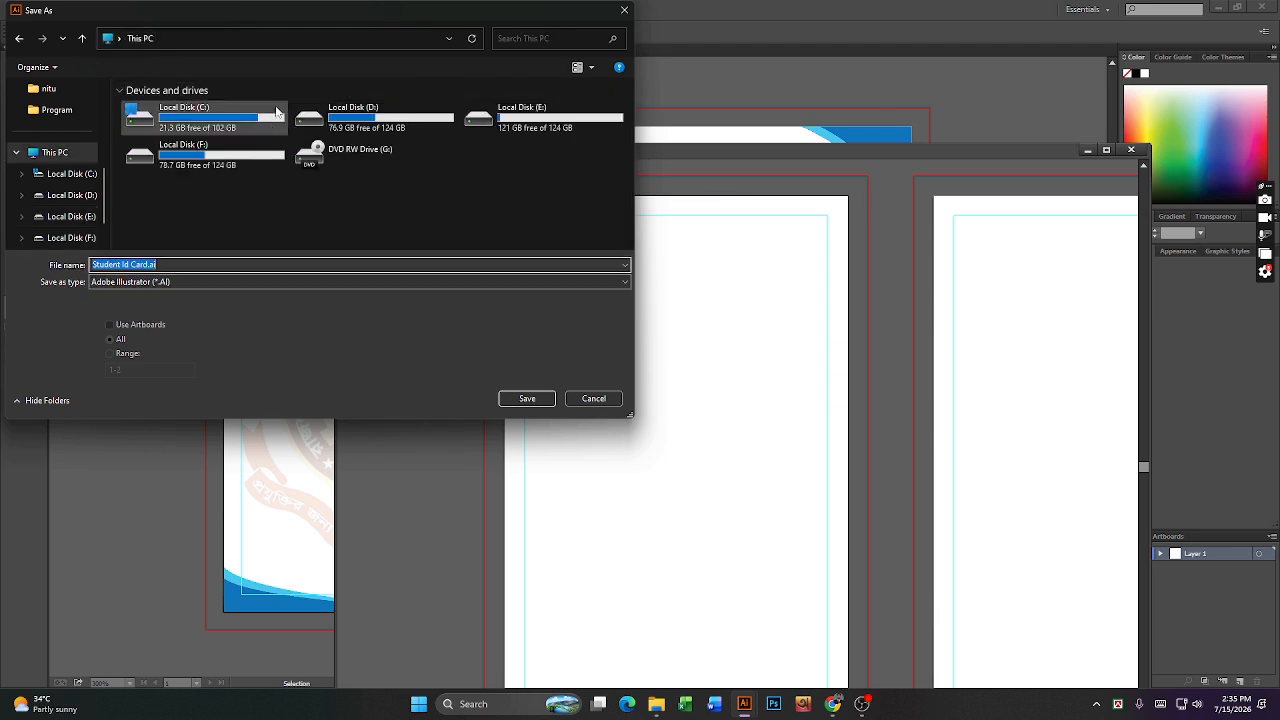
pyautogui.doubleClick(360, 120)
pyautogui.doubleClick(403, 112)
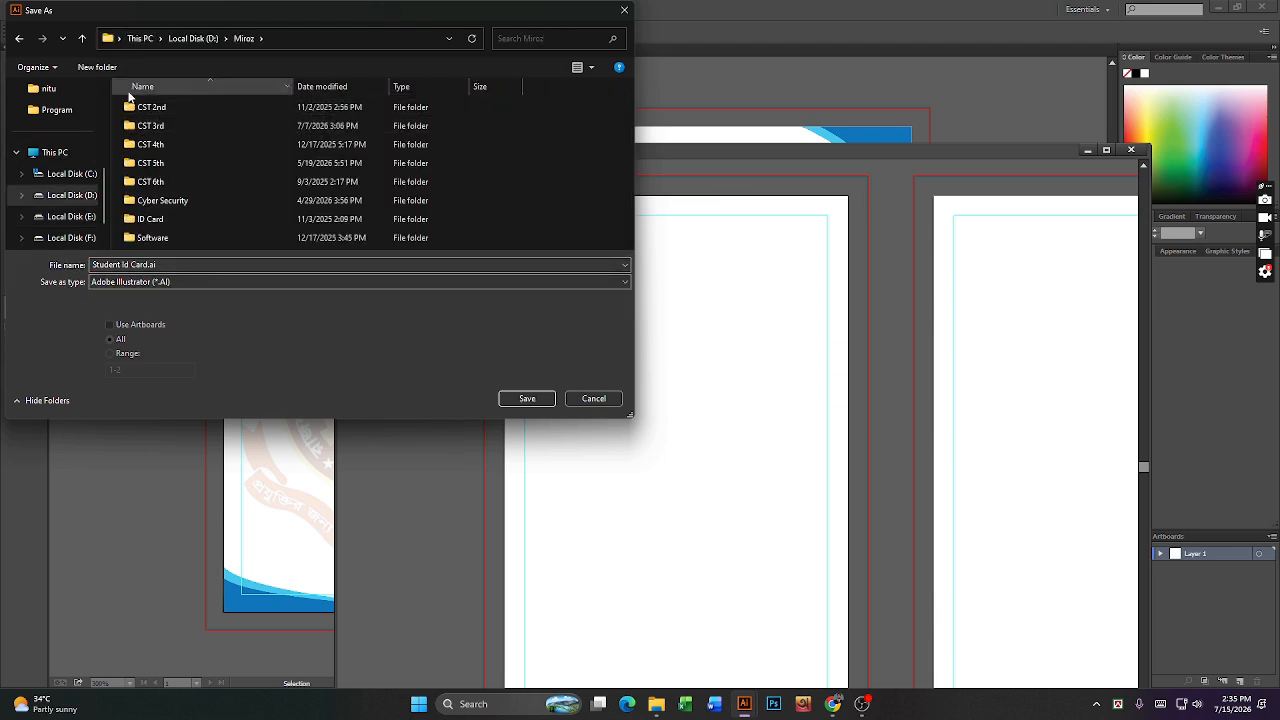
pyautogui.doubleClick(148, 106)
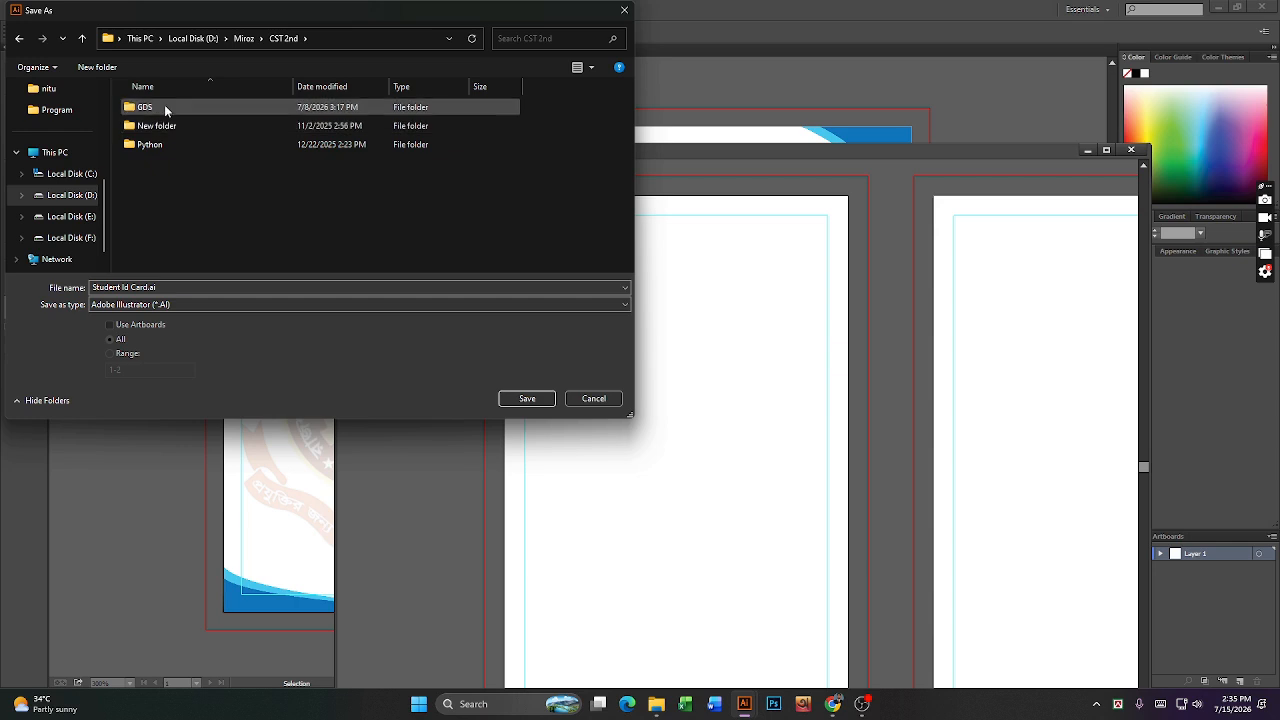
pyautogui.doubleClick(164, 106)
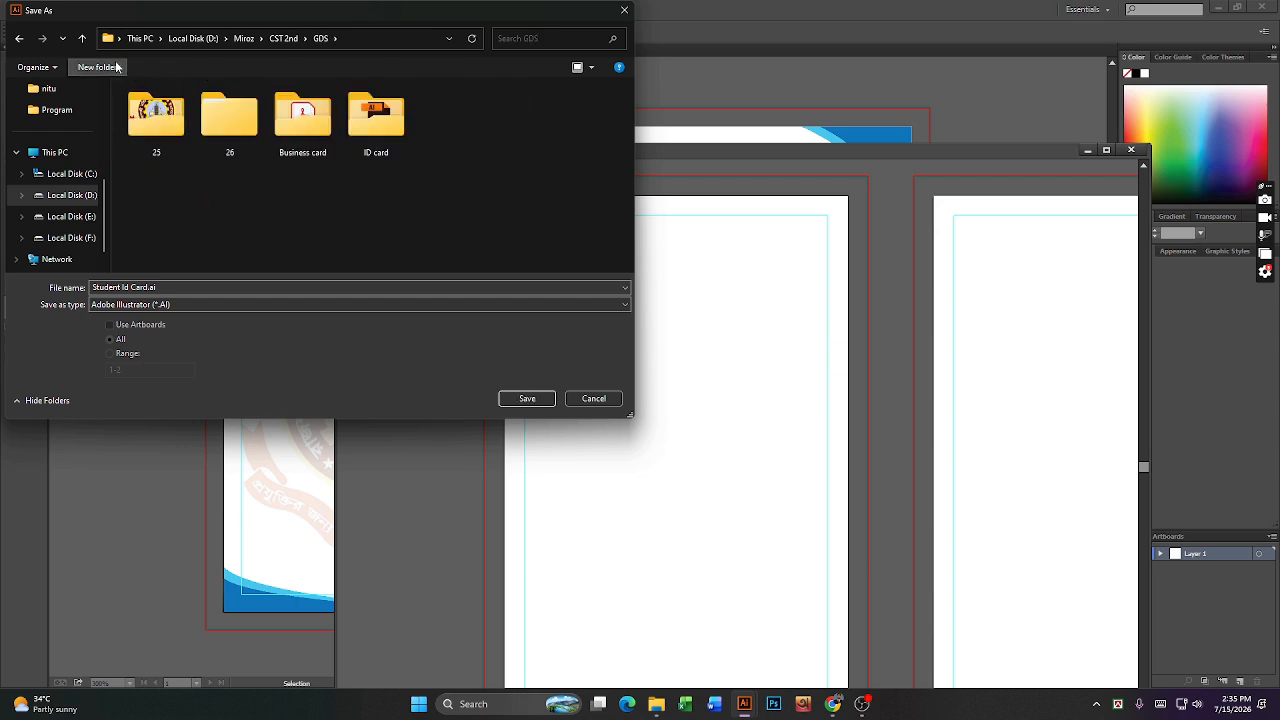
# - Create a folder named Student Id card inside GDS and save Student Id Card.ai there in Illustrator CC format
pyautogui.click(116, 66)
pyautogui.write('St')
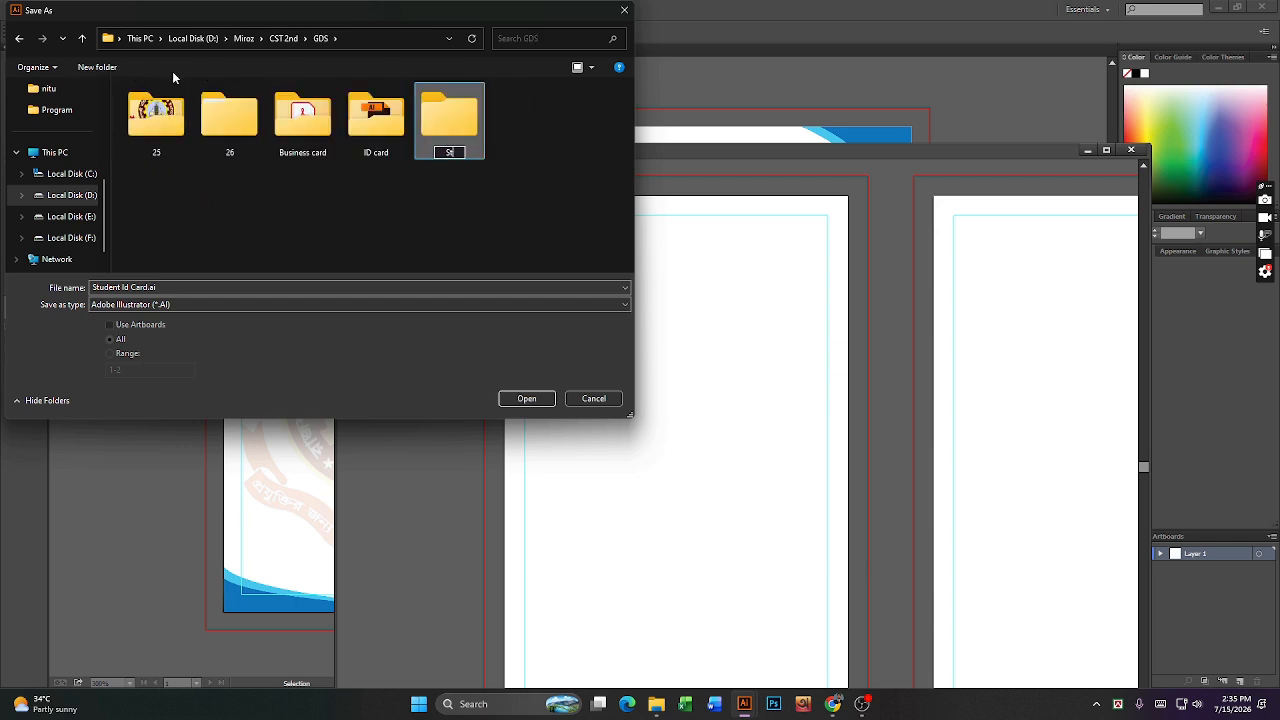
pyautogui.write('udent Id card')
pyautogui.press('Return')
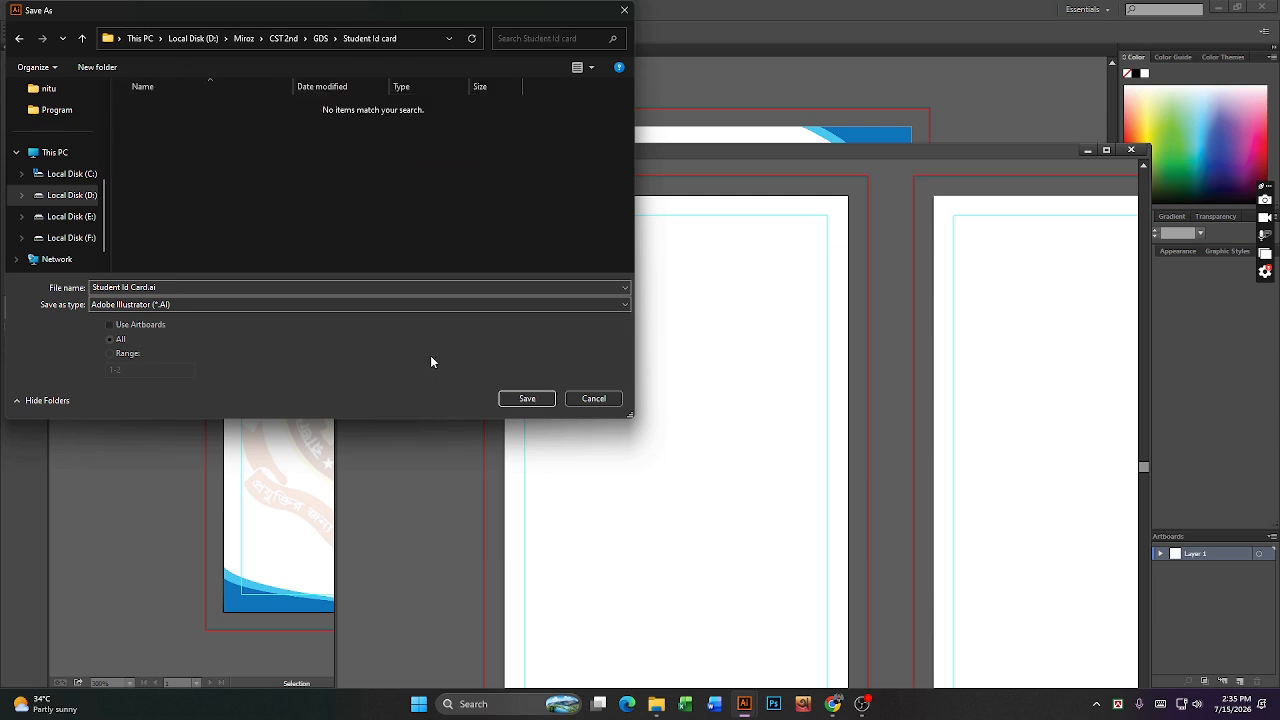
pyautogui.click(518, 403)
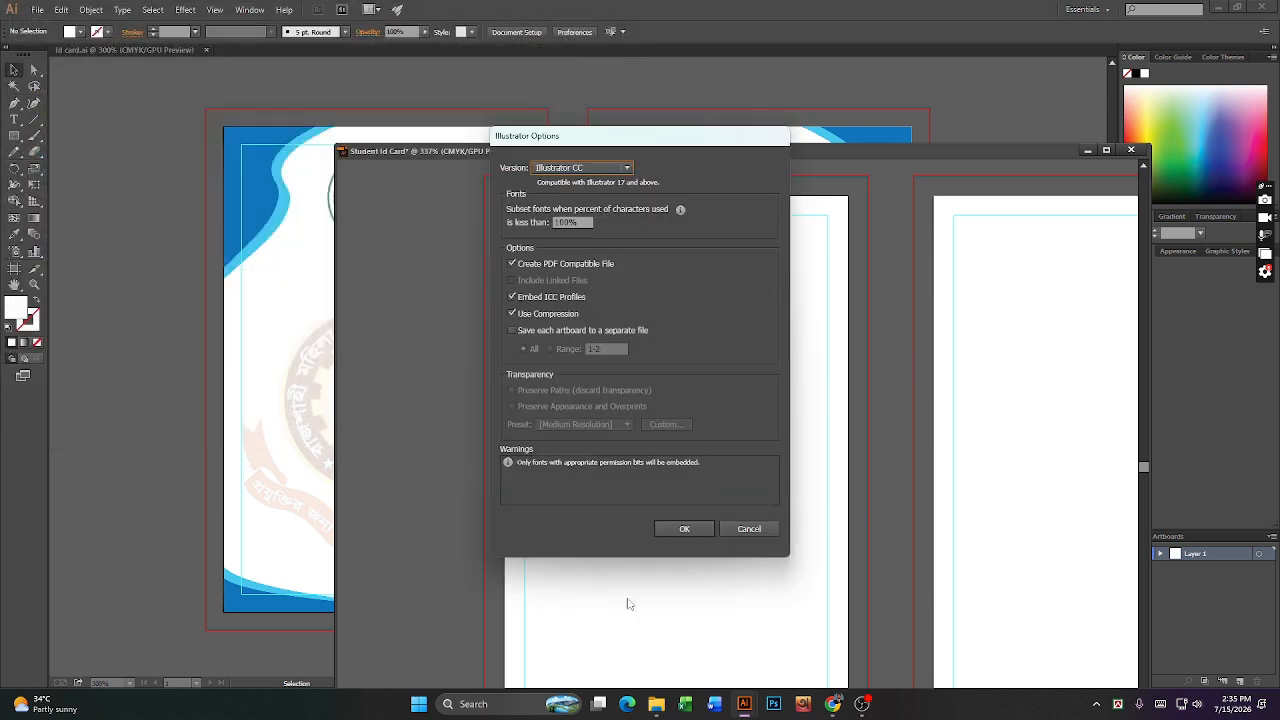
pyautogui.click(685, 530)
pyautogui.click(1131, 149)
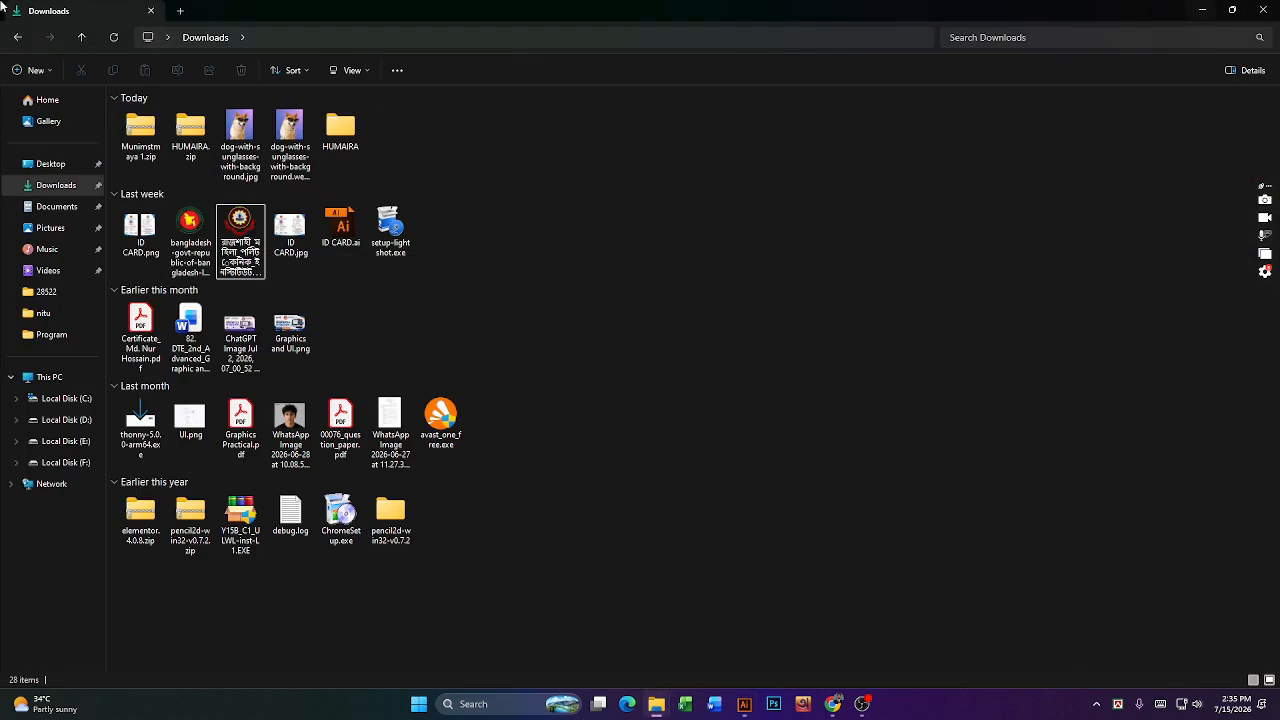
# - Switch to File Explorer and reopen Student Id Card.ai from the Student Id card folder inside CST 2nd > GDS on Local Disk (D:)
pyautogui.click(1218, 7)
pyautogui.click(1262, 10)
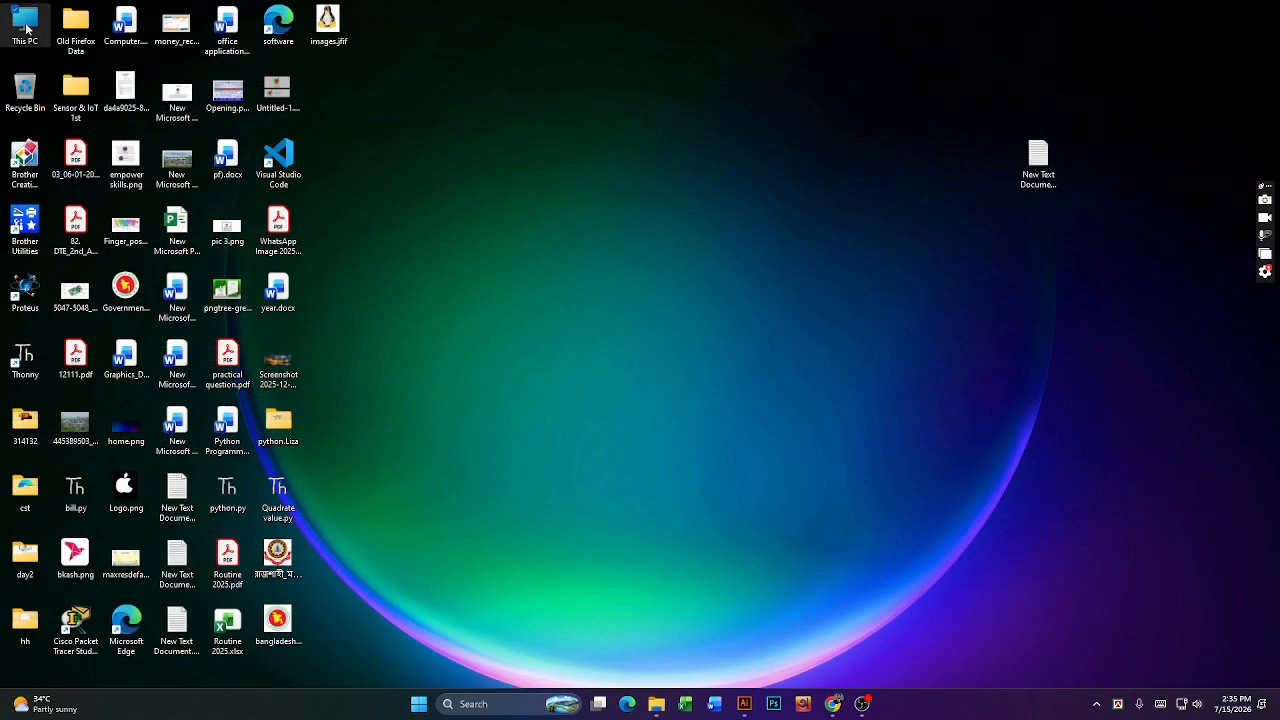
pyautogui.press('super+e')
pyautogui.doubleClick(320, 125)
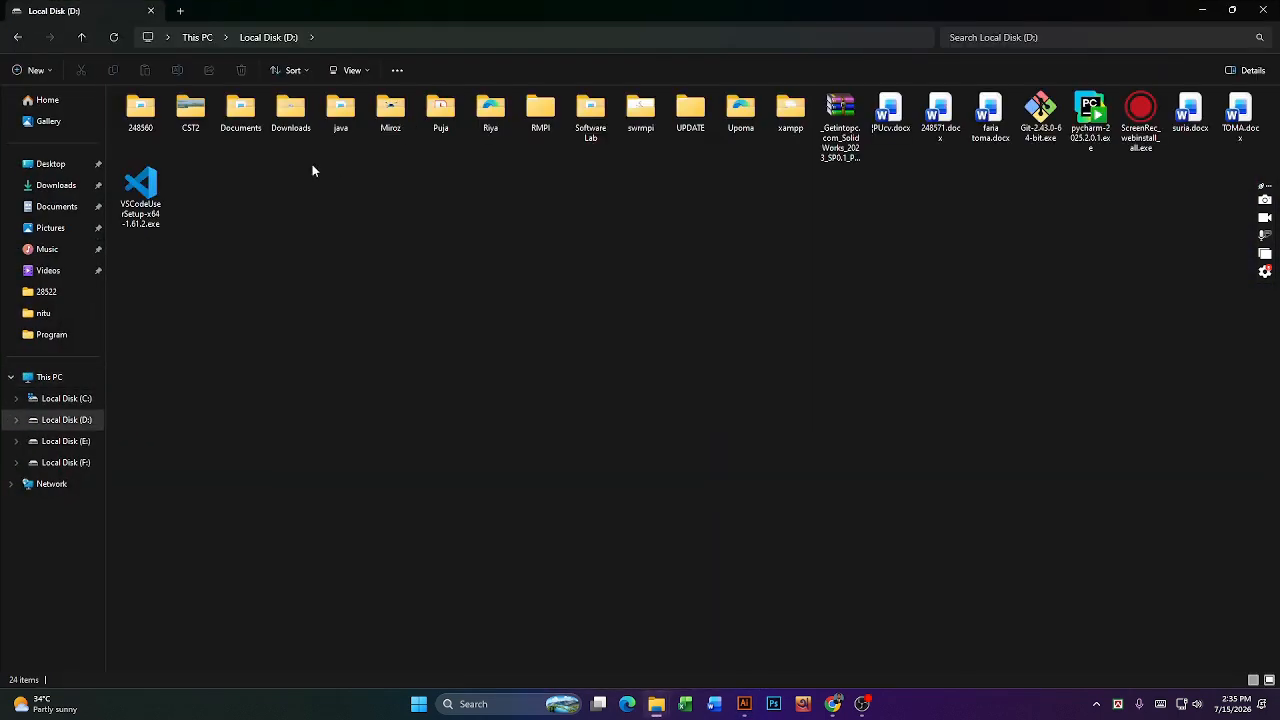
pyautogui.doubleClick(390, 110)
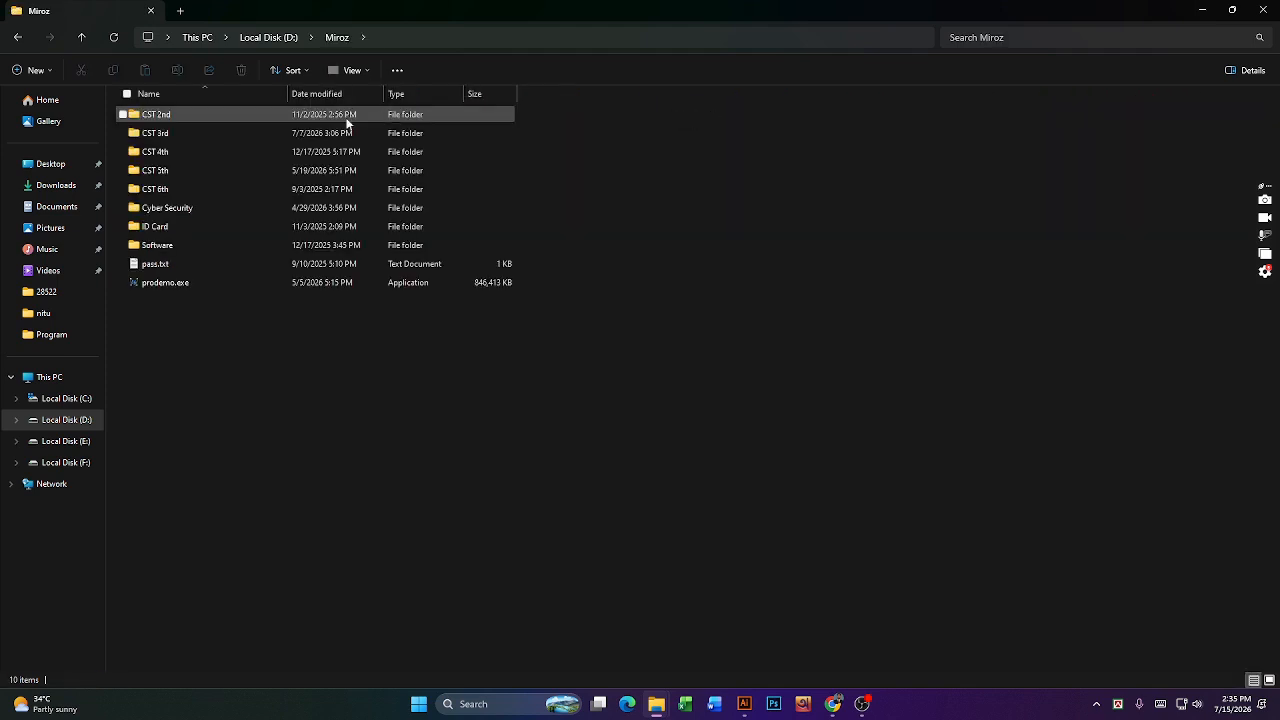
pyautogui.doubleClick(169, 112)
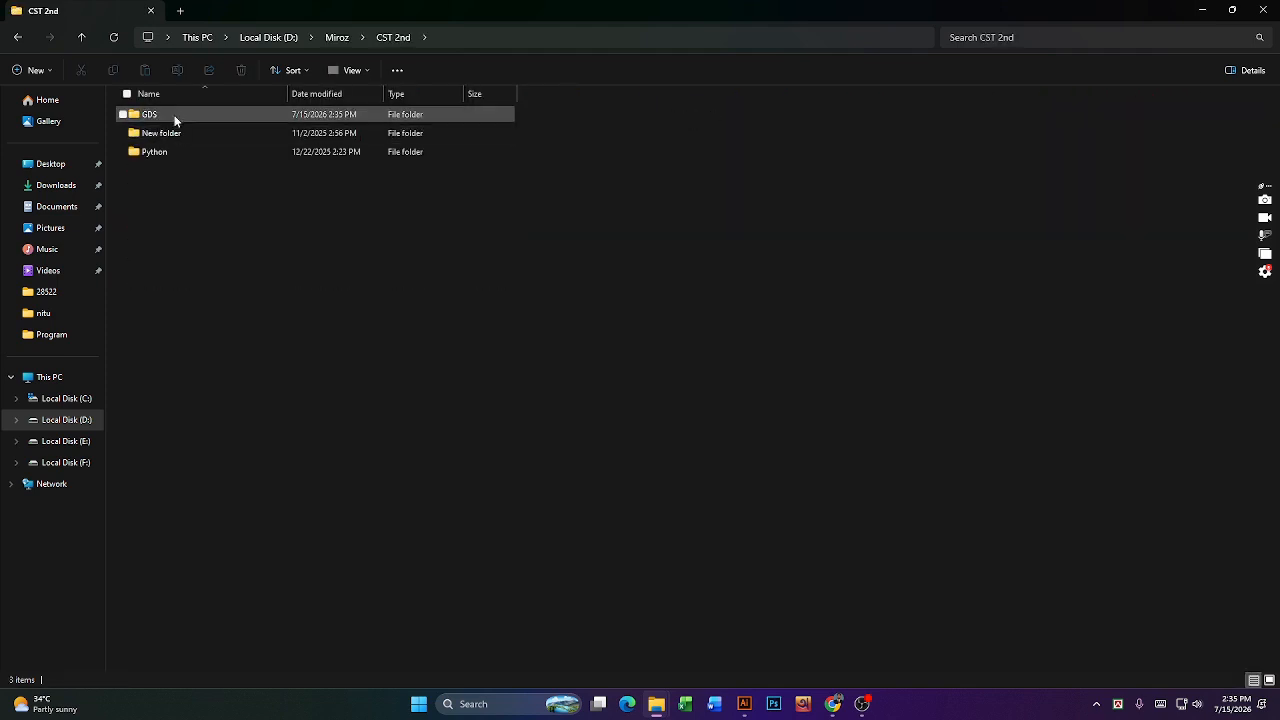
pyautogui.doubleClick(174, 117)
pyautogui.click(468, 140)
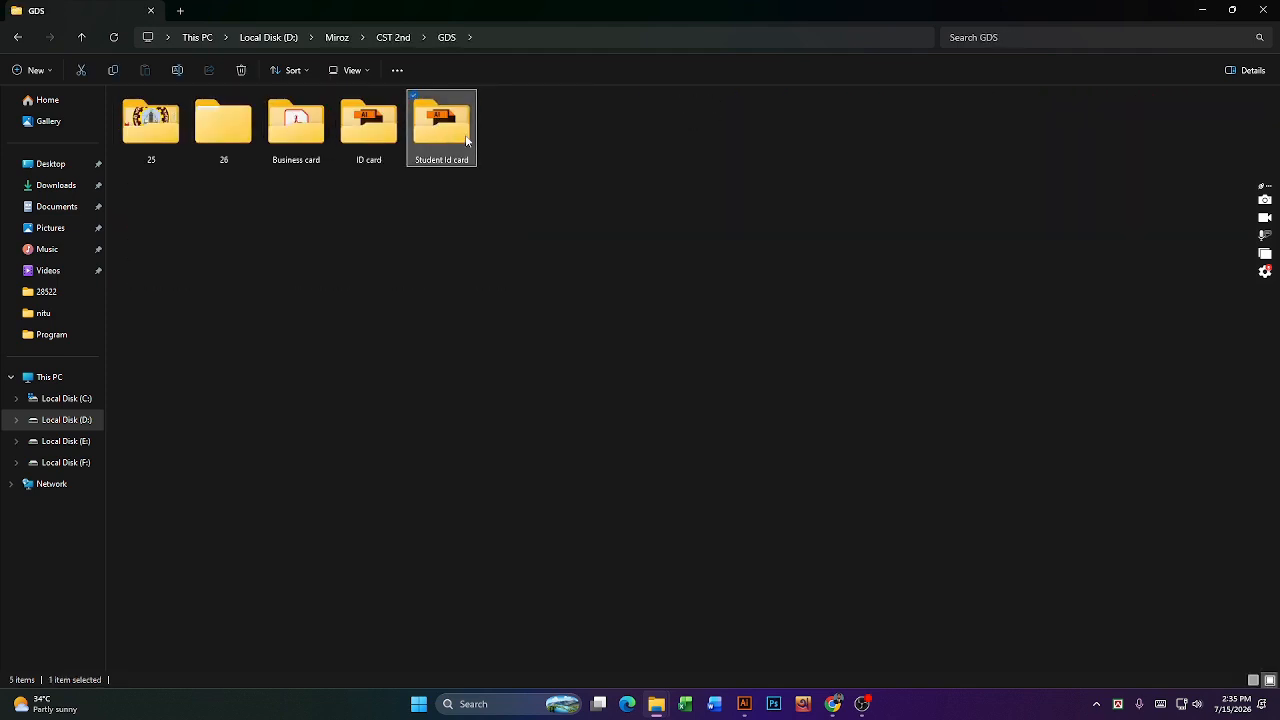
pyautogui.doubleClick(433, 135)
pyautogui.doubleClick(233, 112)
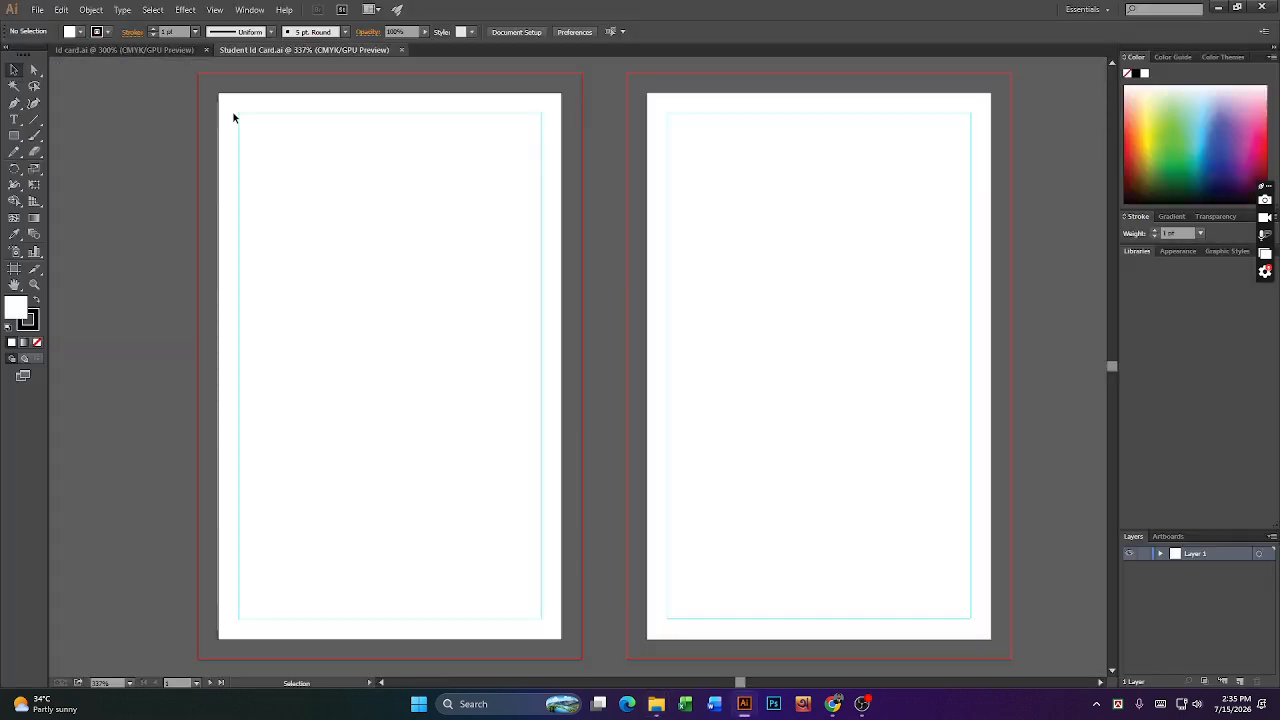
# - Compare Id card.ai with the blank Student Id Card.ai and examine the blue curved shape in the first card's upper-left corner
pyautogui.click(161, 52)
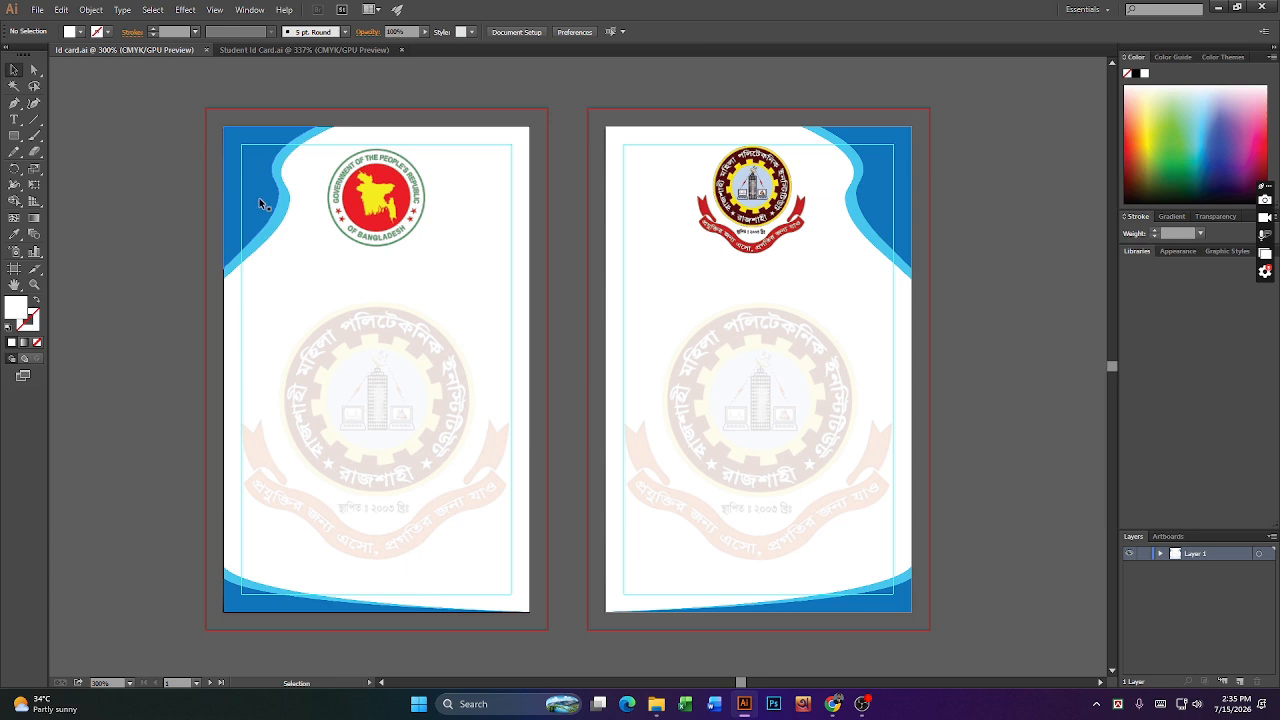
pyautogui.click(265, 234)
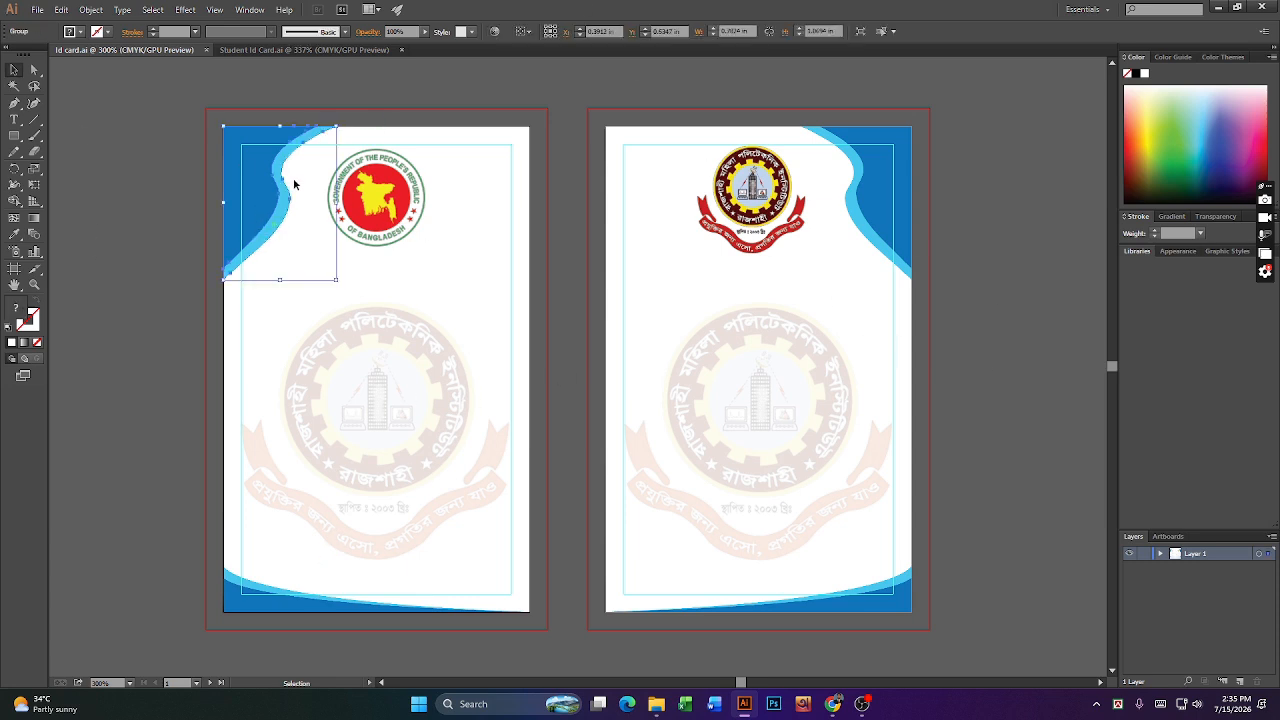
pyautogui.click(996, 244)
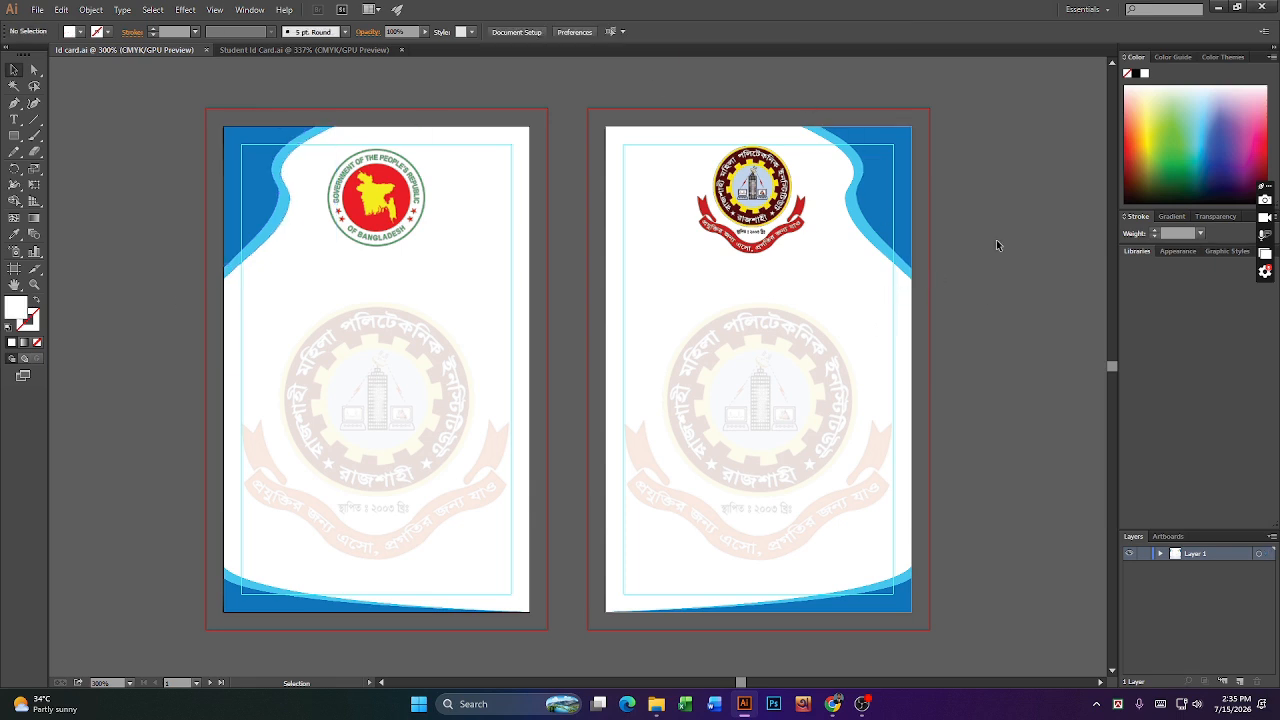
pyautogui.click(337, 49)
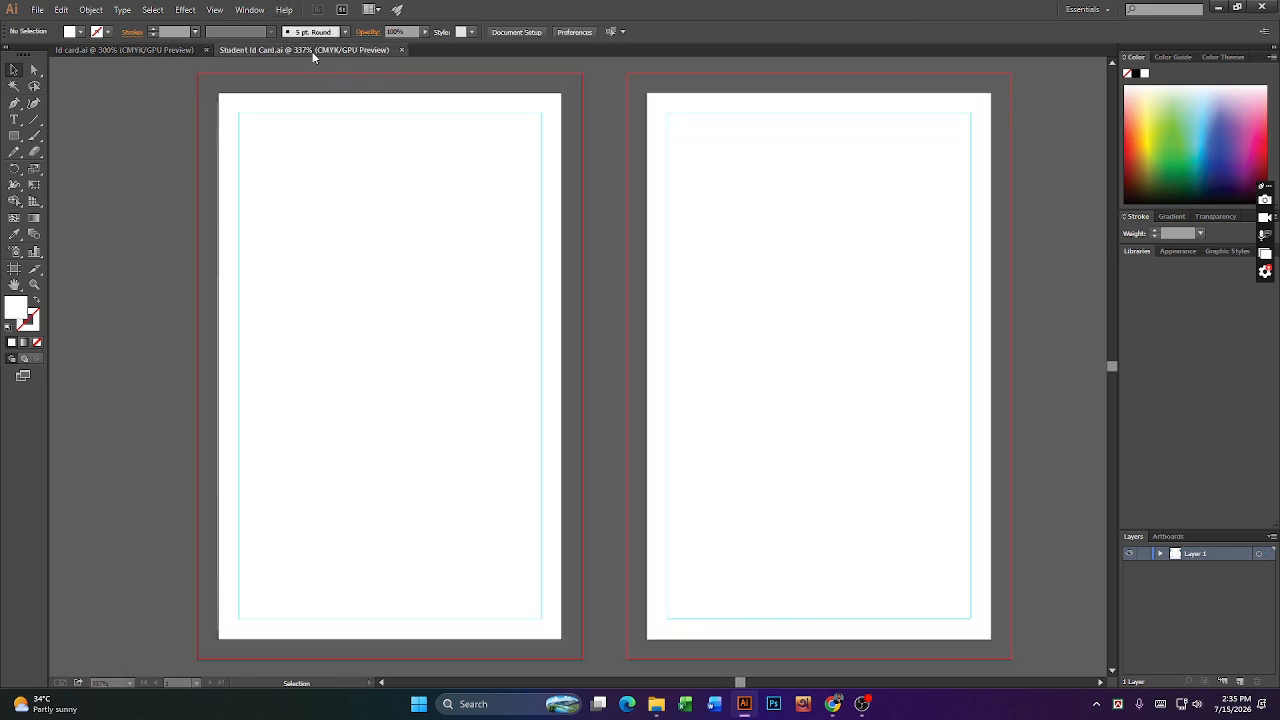
pyautogui.click(123, 49)
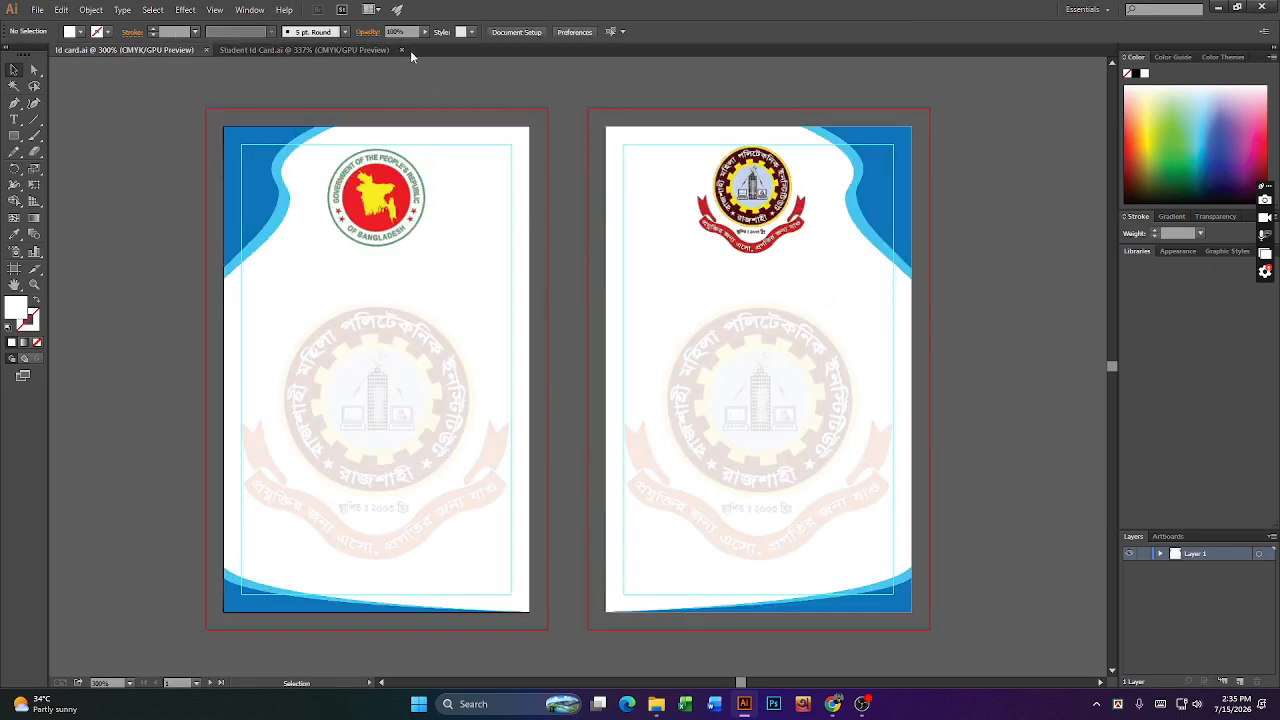
pyautogui.click(340, 49)
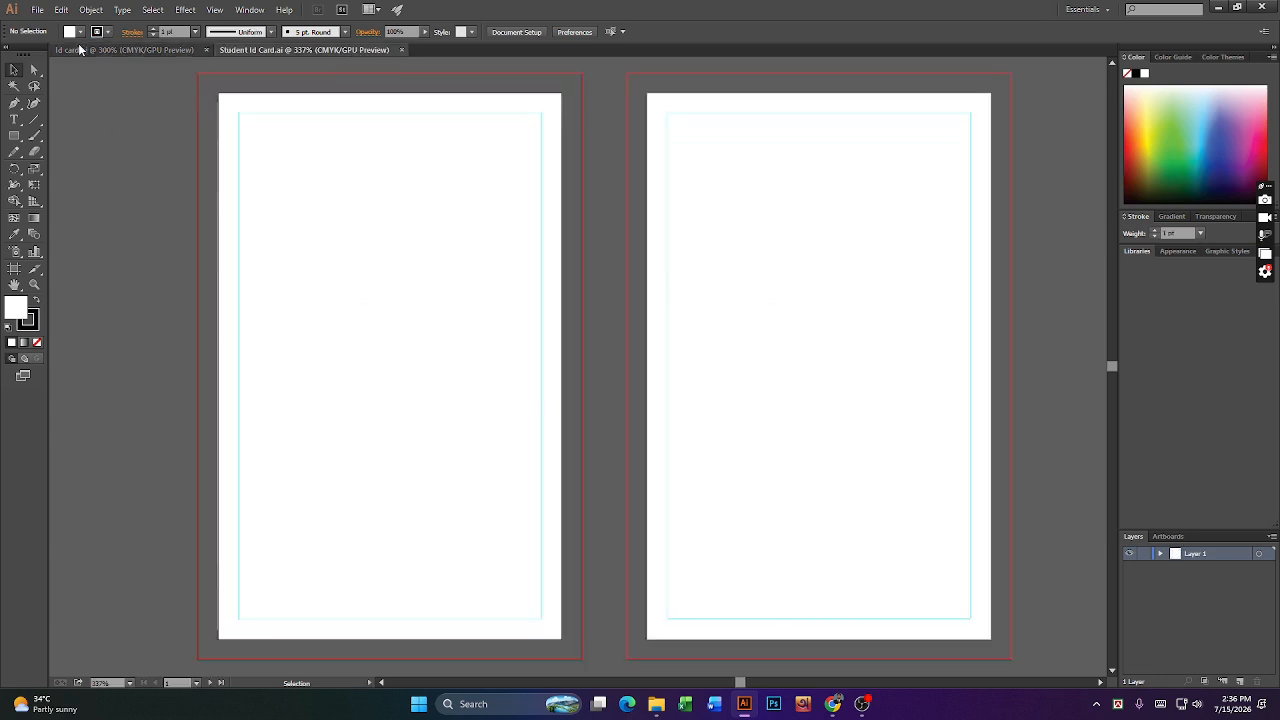
pyautogui.click(80, 49)
pyautogui.click(256, 163)
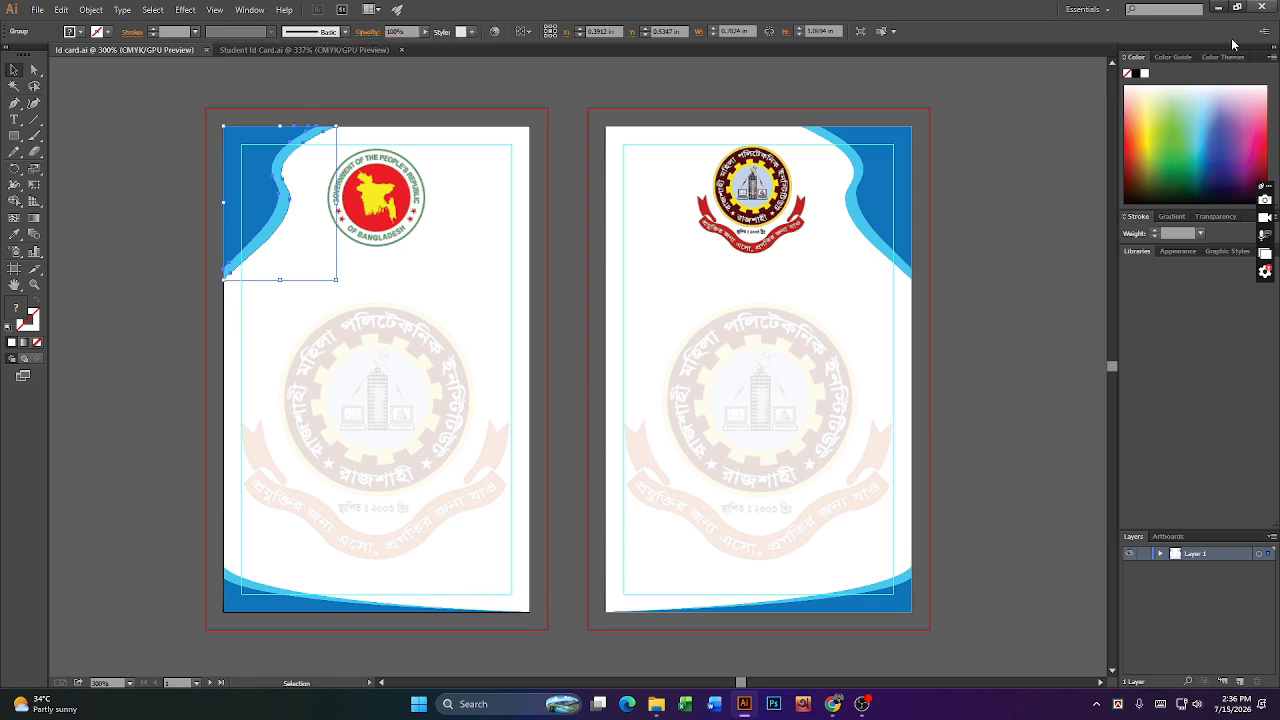
# - Draw a closed corner shape with a wavy inner edge in the first artboard's upper-left corner of Student Id Card.ai using the Pen tool
pyautogui.click(312, 47)
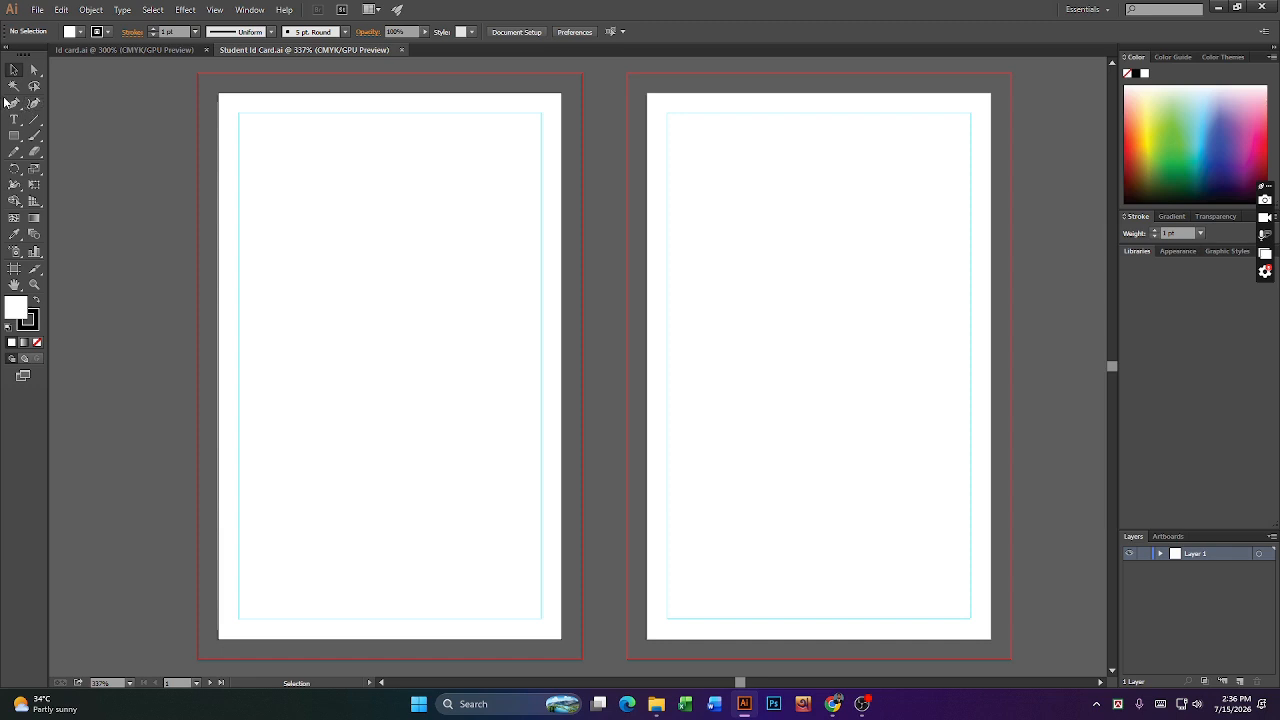
pyautogui.moveTo(14, 103); pyautogui.dragTo(73, 110)
pyautogui.click(222, 295)
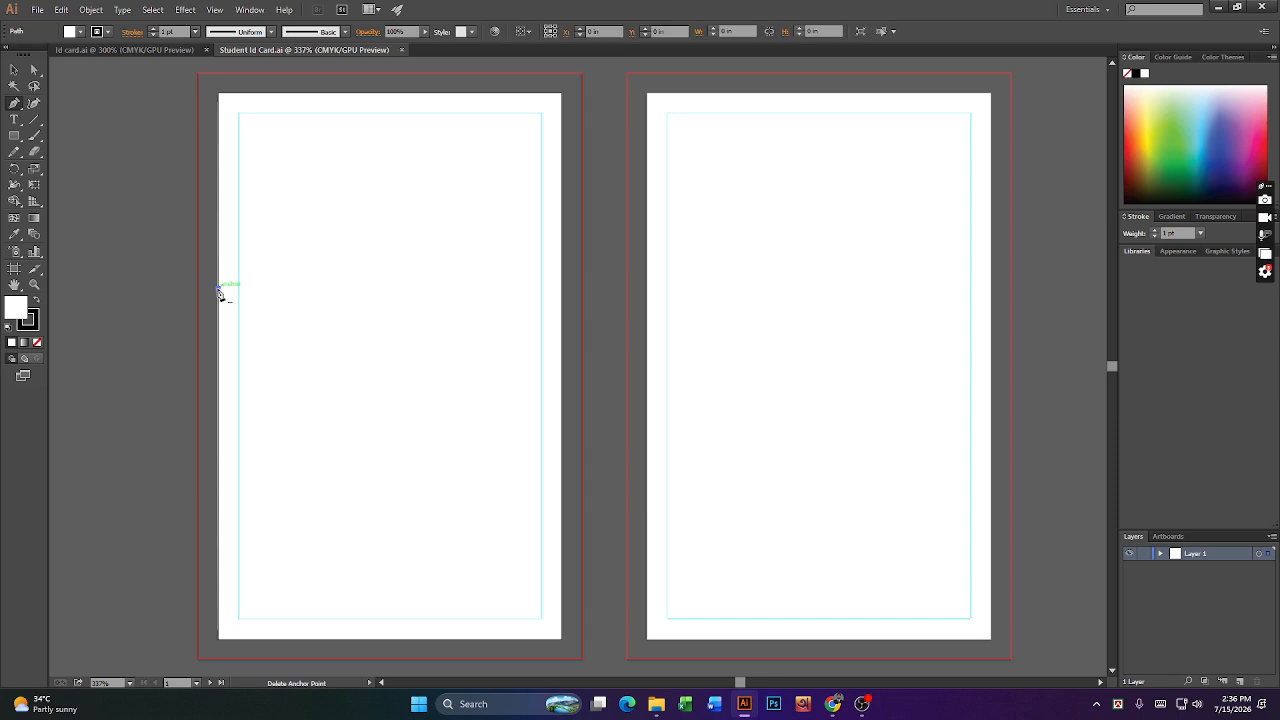
pyautogui.click(222, 97)
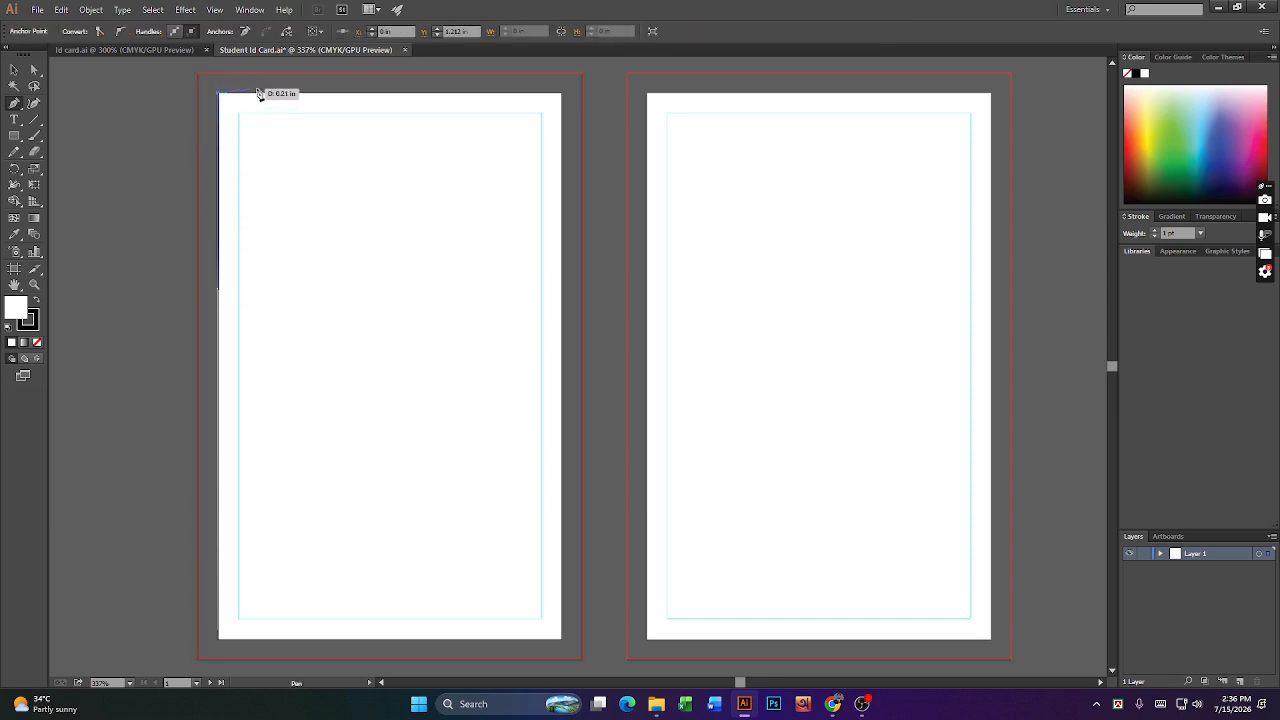
pyautogui.click(337, 94)
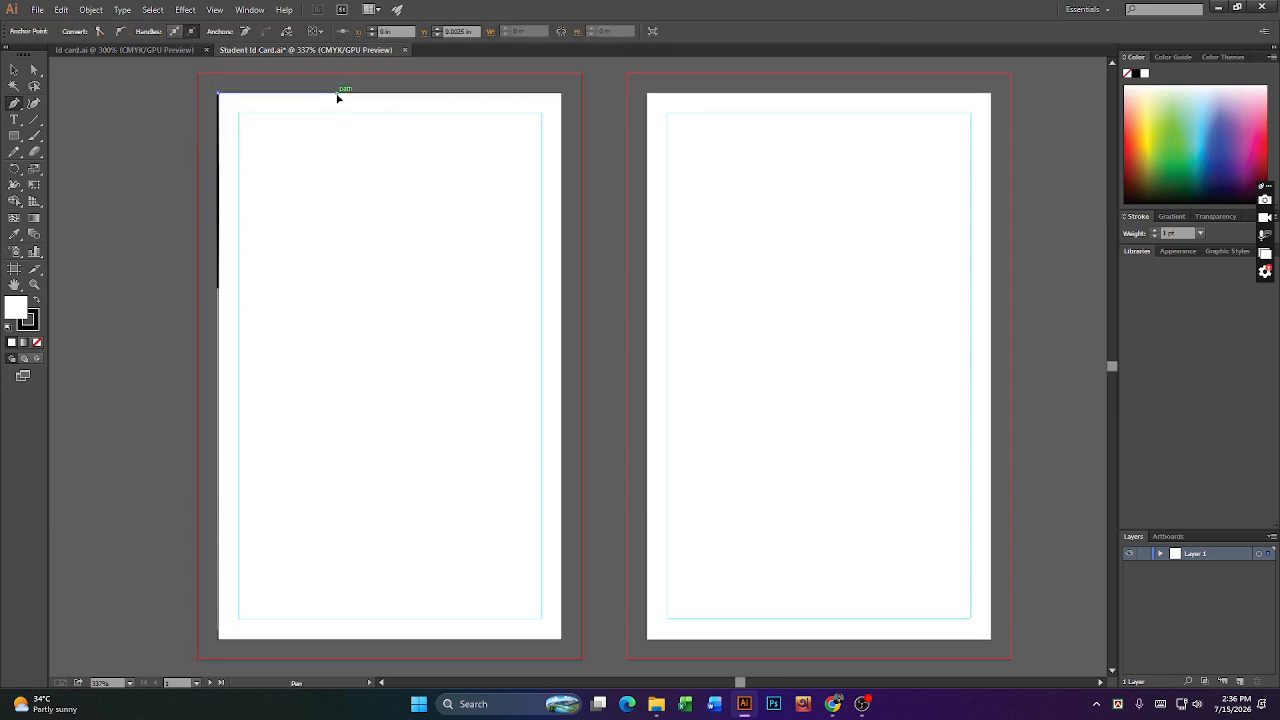
pyautogui.click(277, 165)
pyautogui.moveTo(277, 165)
pyautogui.mouseDown()
pyautogui.moveTo(240, 164)
pyautogui.moveTo(233, 182)
pyautogui.mouseUp()
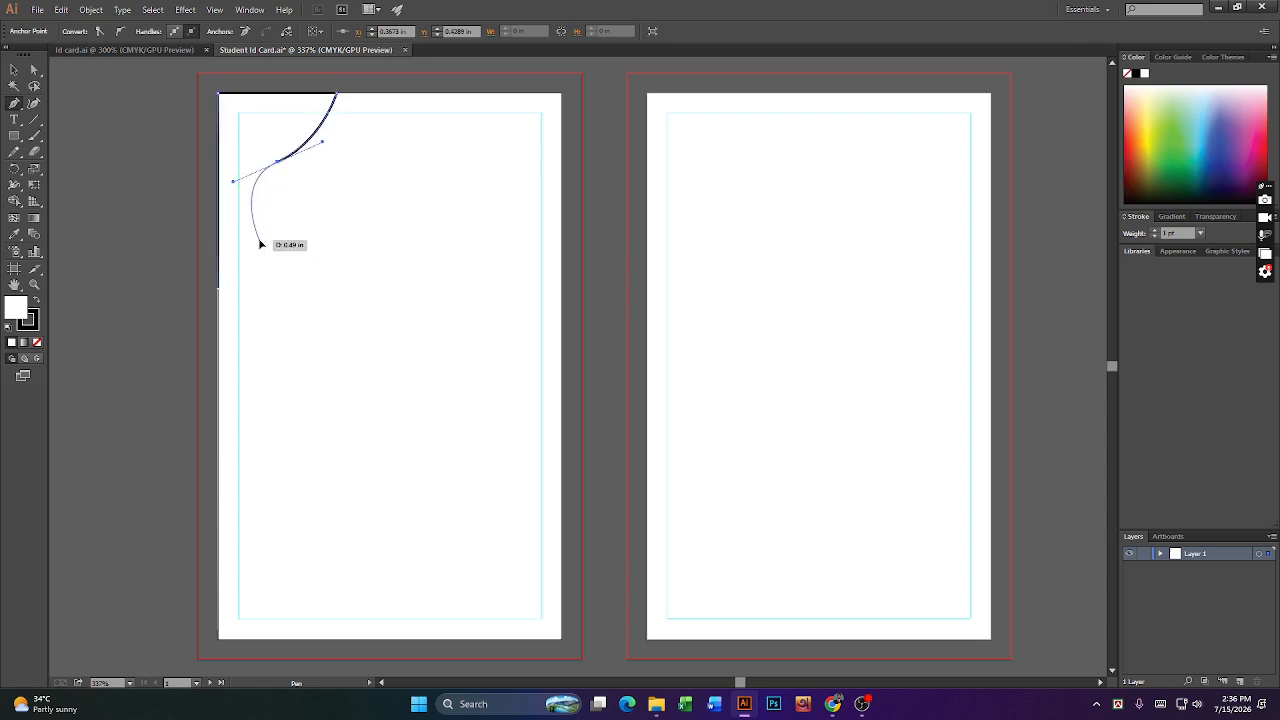
pyautogui.moveTo(260, 240); pyautogui.dragTo(220, 288)
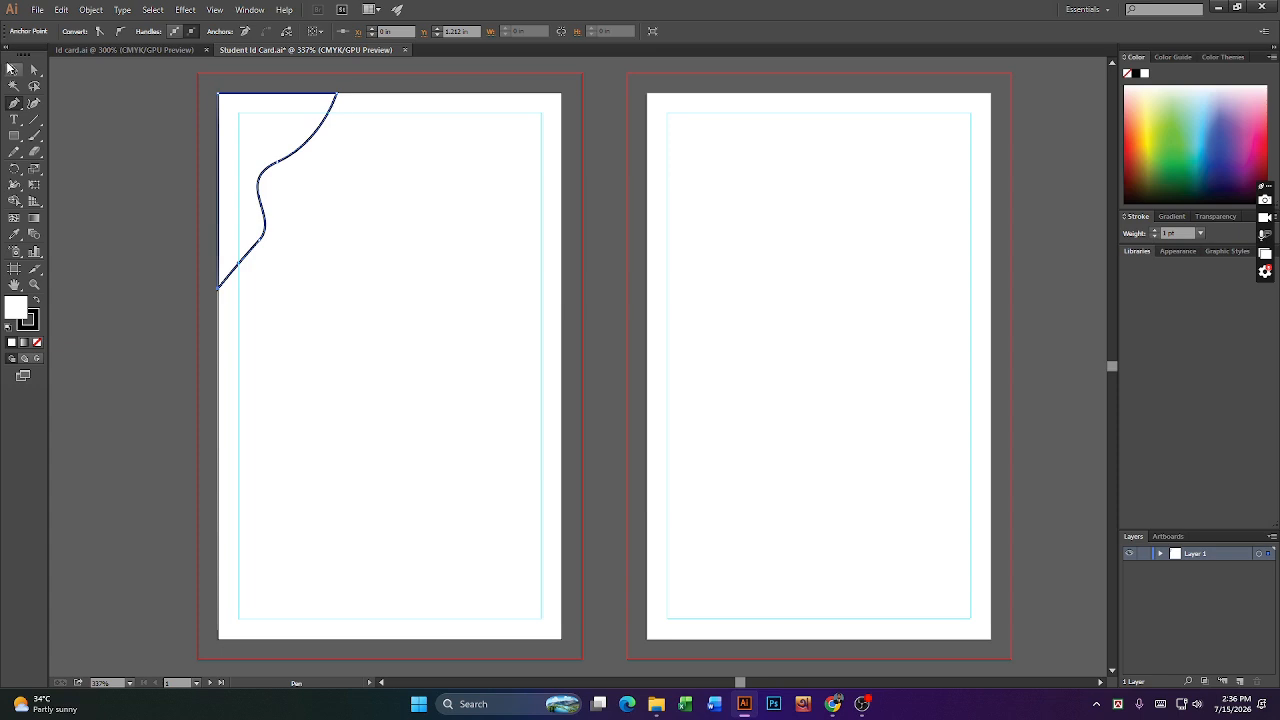
pyautogui.click(14, 69)
pyautogui.click(390, 322)
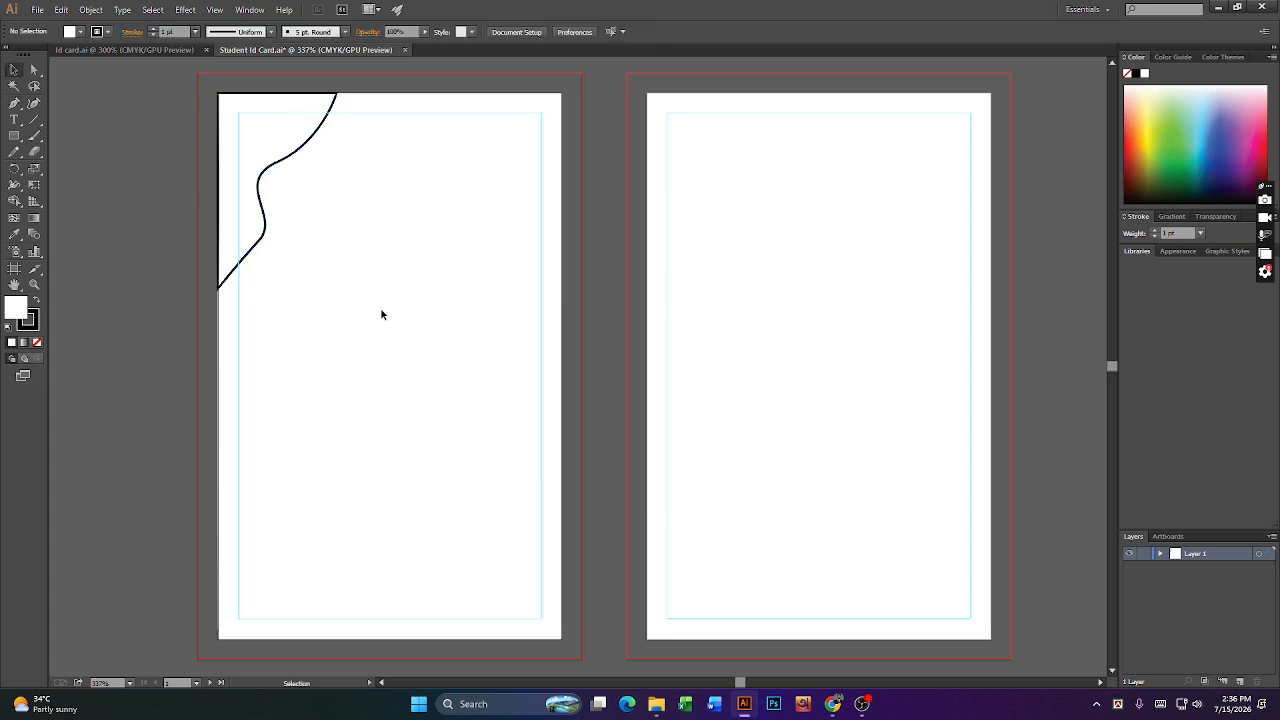
# - Enlarge the wavy corner shape to about 0.81 in wide and 1.30 in high, keeping its upper-left corner on the artboard corner
pyautogui.click(265, 231)
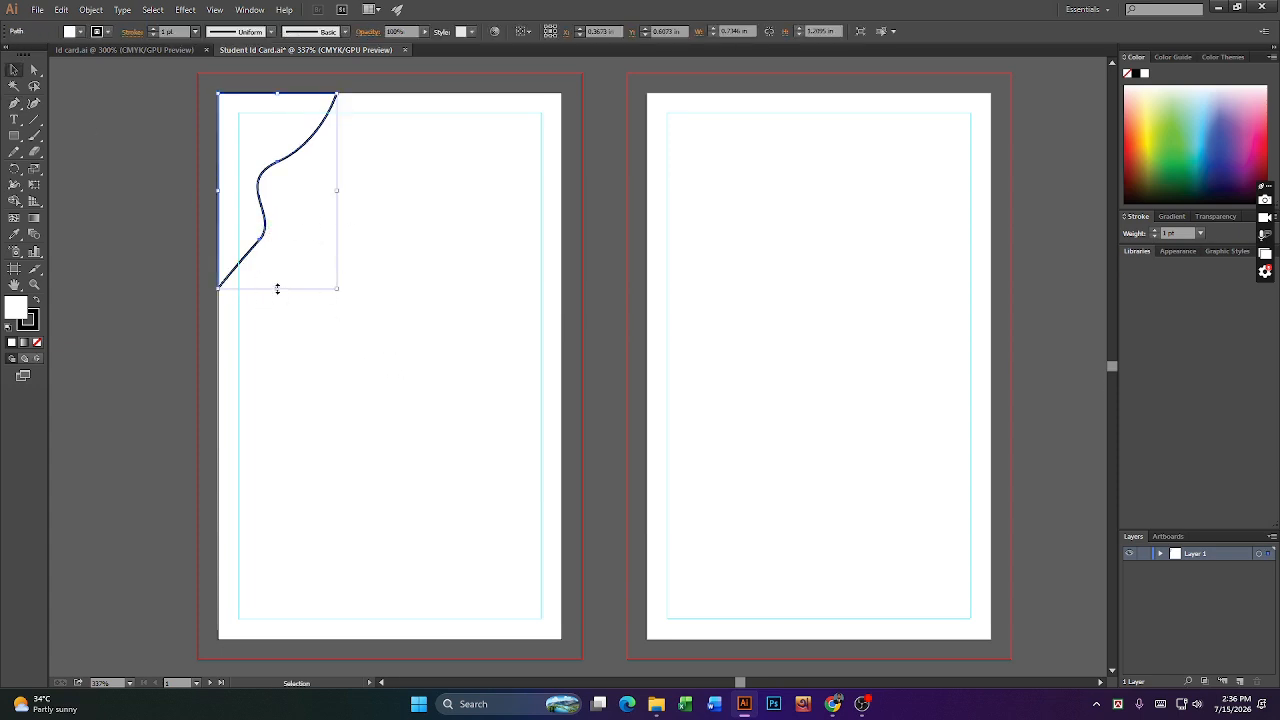
pyautogui.moveTo(340, 190); pyautogui.dragTo(349, 190)
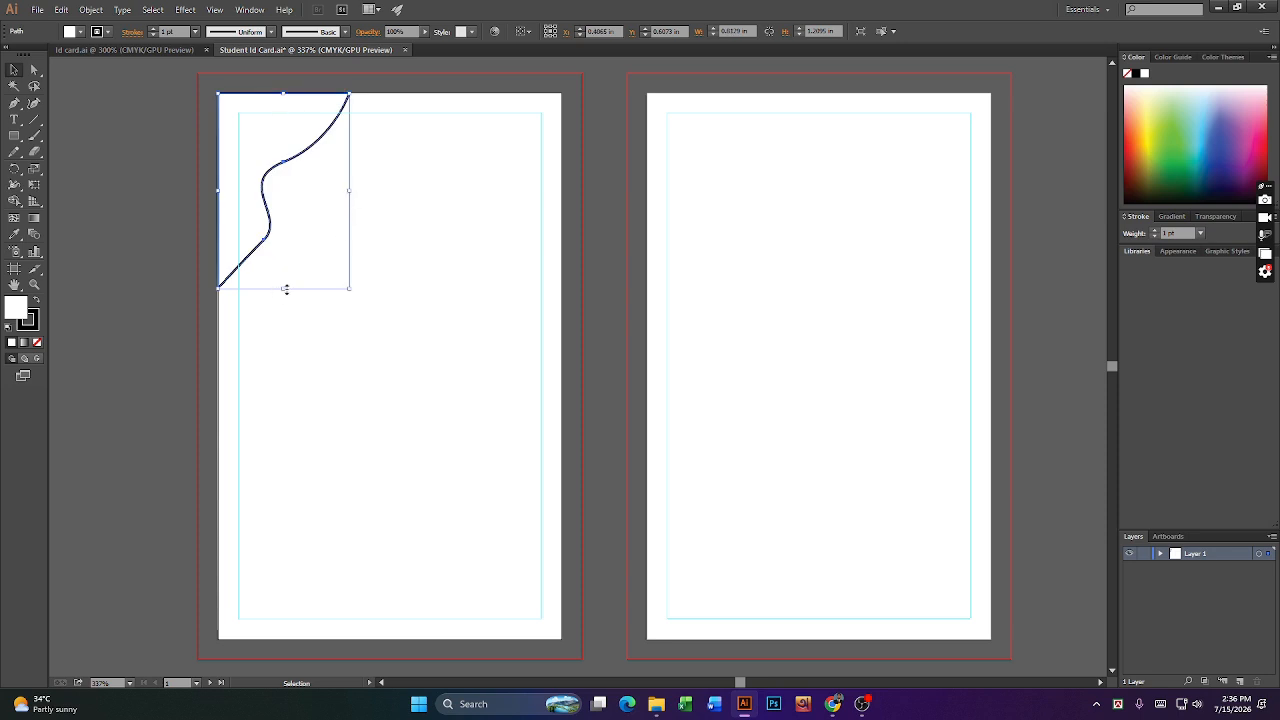
pyautogui.moveTo(286, 288); pyautogui.dragTo(286, 303)
pyautogui.click(432, 297)
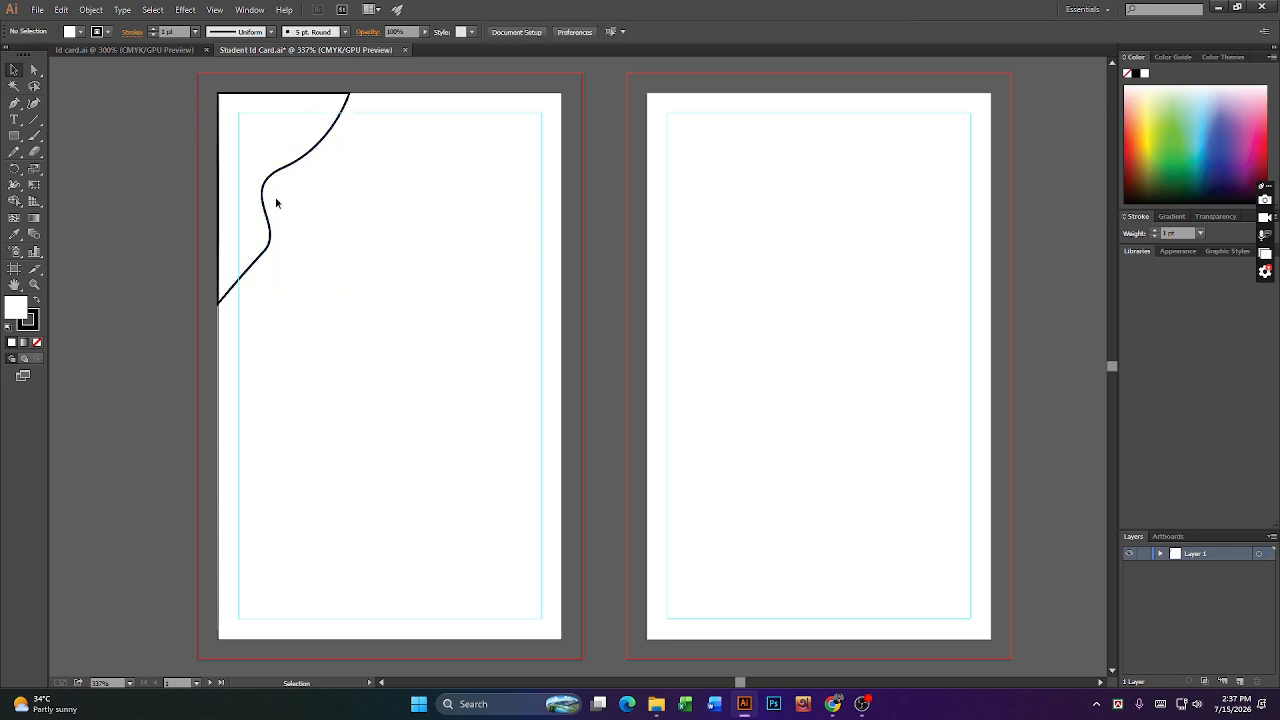
# - Try to smooth the bends along the corner shape's wavy edge with the Smooth tool
pyautogui.click(270, 236)
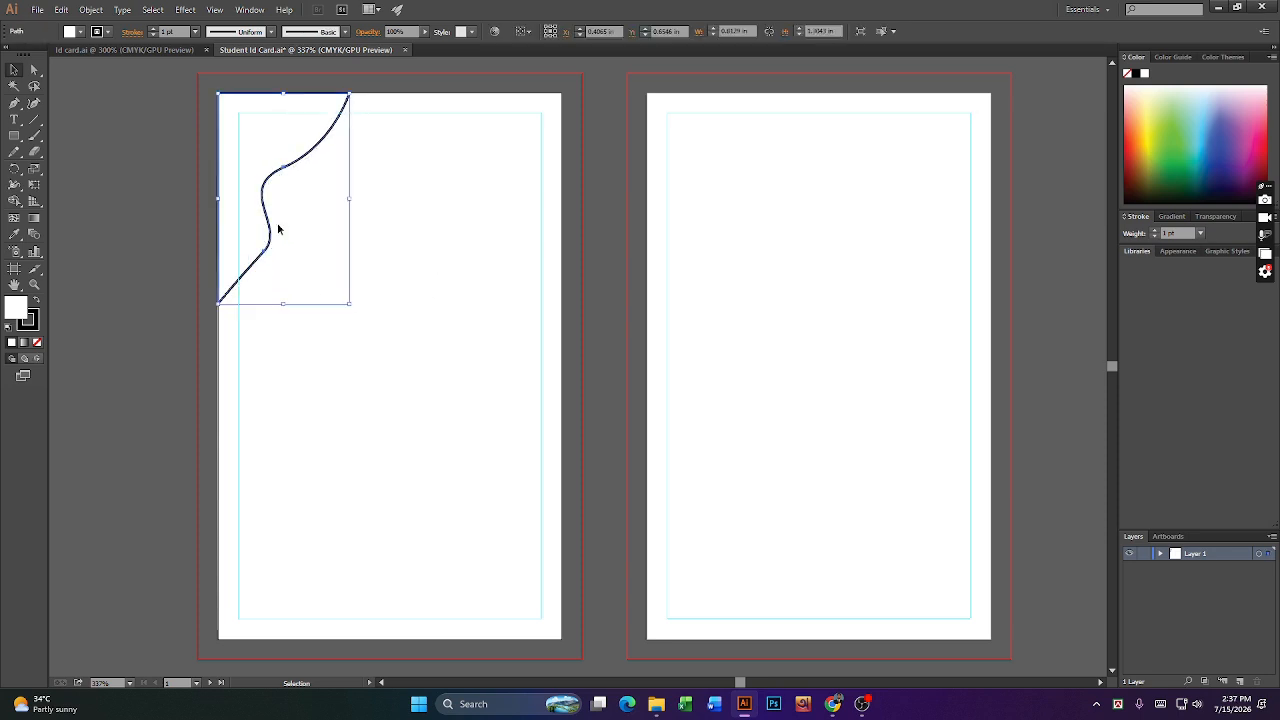
pyautogui.click(14, 151)
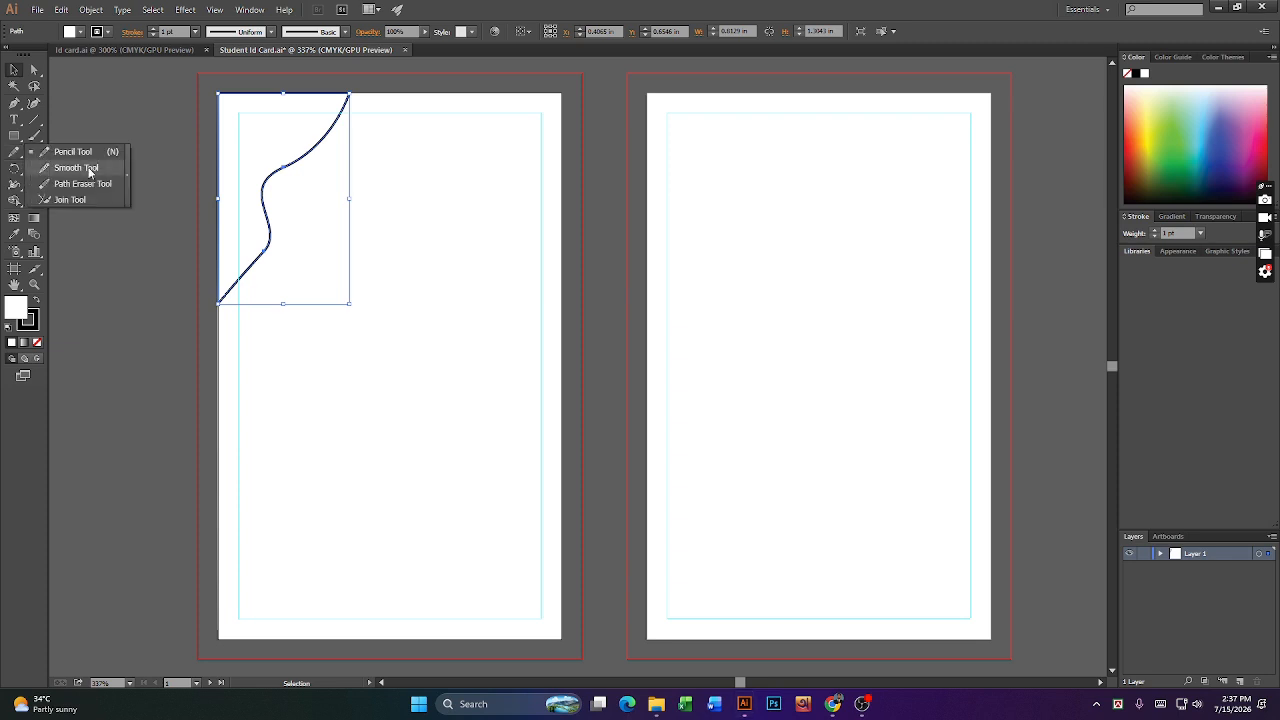
pyautogui.click(99, 230)
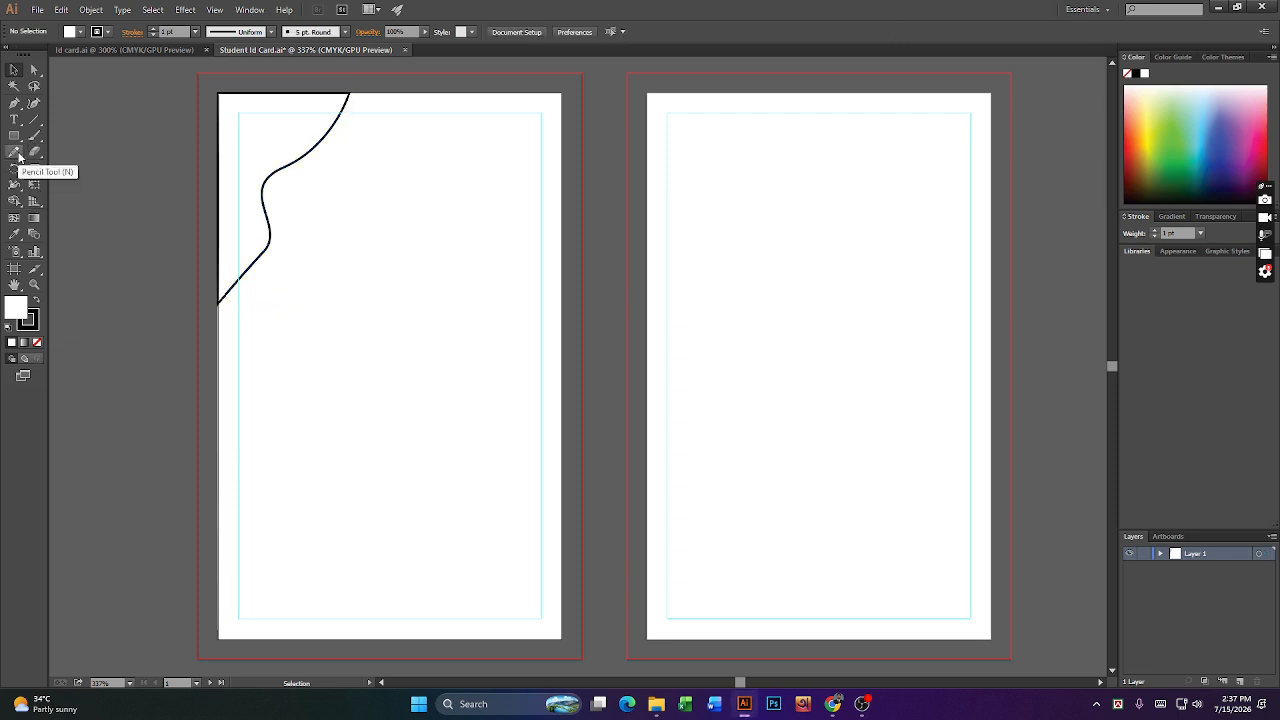
pyautogui.click(17, 154)
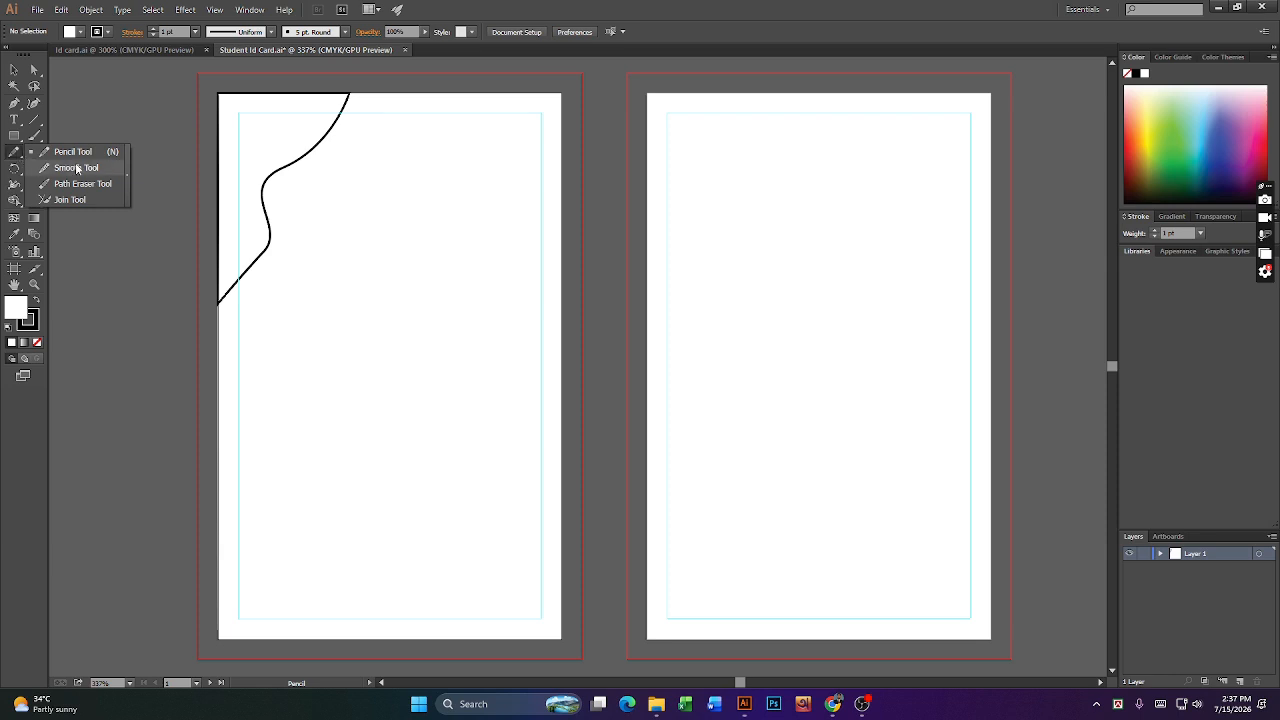
pyautogui.click(76, 168)
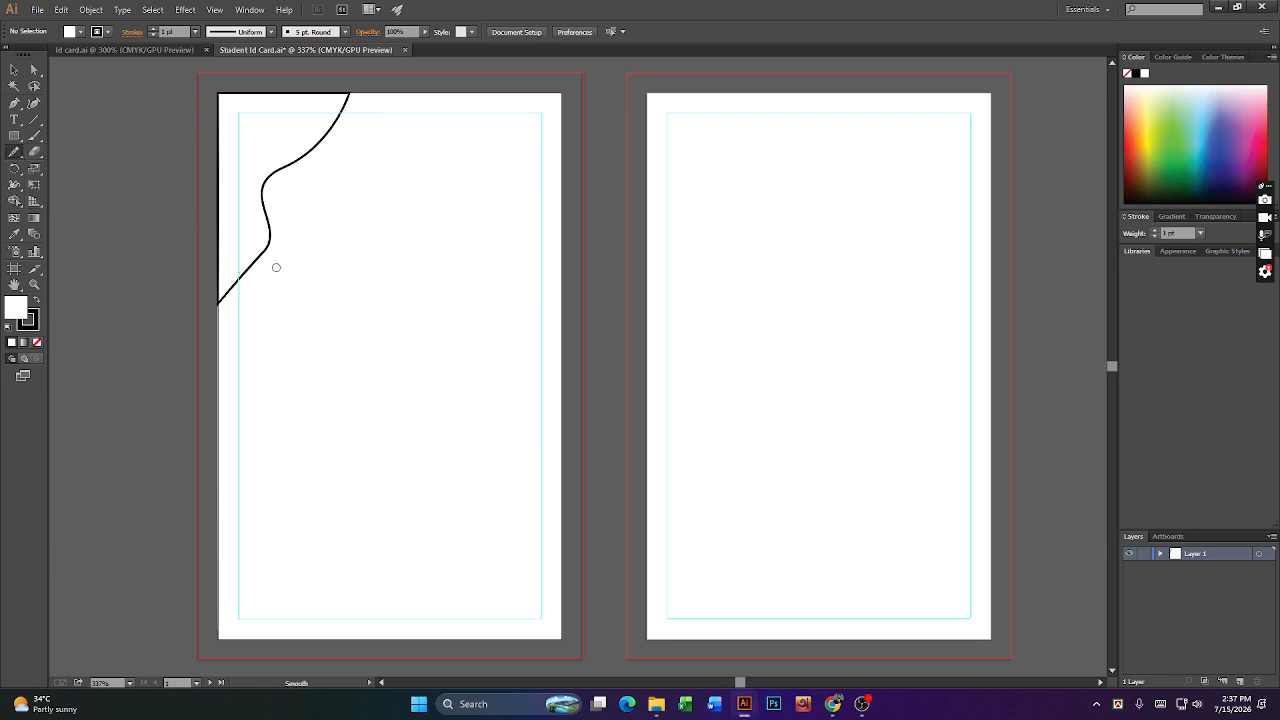
pyautogui.hotkey('ctrl', '+')
pyautogui.scroll(2, 168, 333)
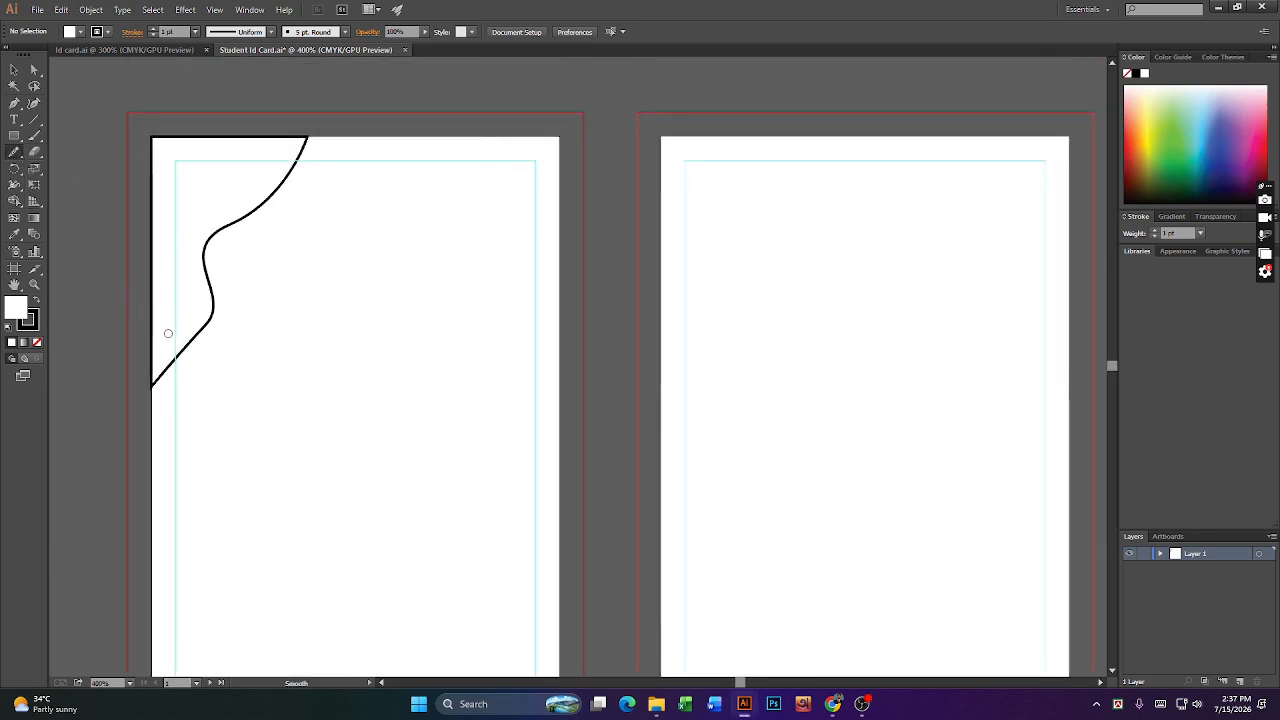
pyautogui.moveTo(174, 362)
pyautogui.mouseDown()
pyautogui.moveTo(216, 308)
pyautogui.moveTo(190, 346)
pyautogui.moveTo(214, 313)
pyautogui.moveTo(207, 244)
pyautogui.moveTo(211, 311)
pyautogui.mouseUp()
pyautogui.moveTo(217, 232)
pyautogui.mouseDown()
pyautogui.moveTo(295, 164)
pyautogui.moveTo(234, 227)
pyautogui.mouseUp()
pyautogui.moveTo(205, 321)
pyautogui.mouseDown()
pyautogui.moveTo(162, 367)
pyautogui.moveTo(209, 372)
pyautogui.mouseUp()
pyautogui.click(14, 69)
pyautogui.click(173, 237)
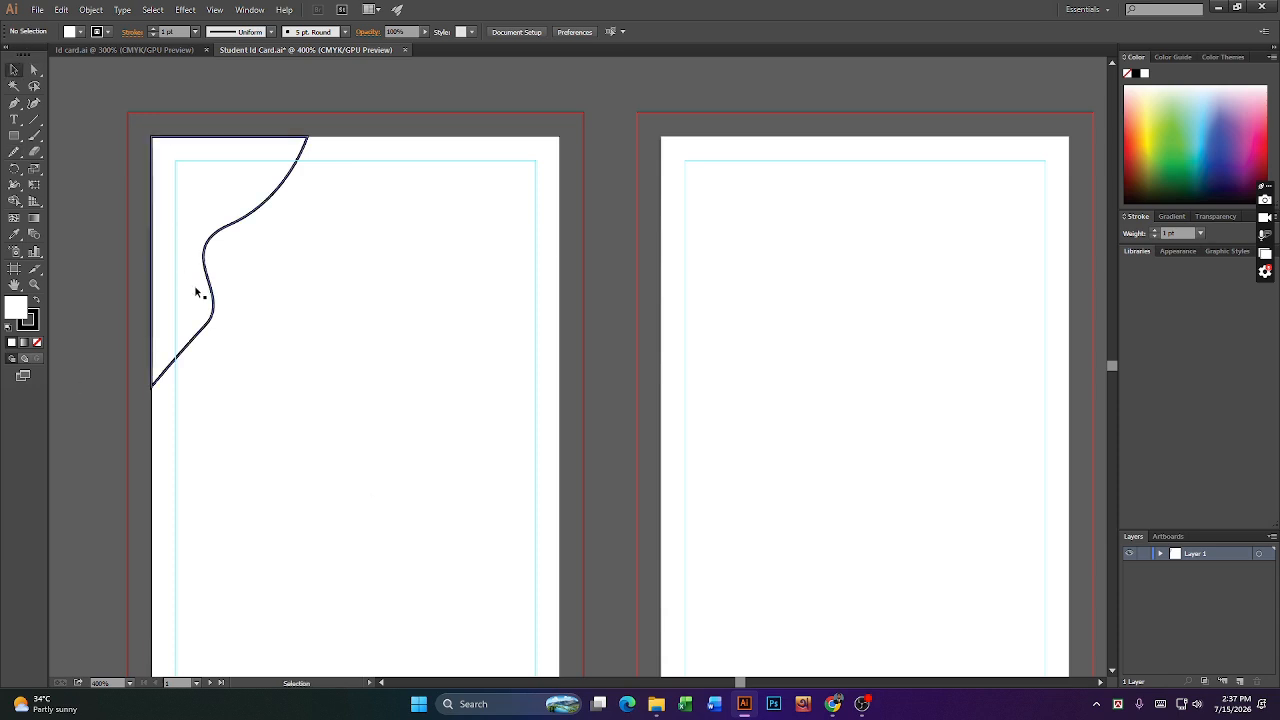
# - Fill the wavy corner shape with a medium blue of hue 213°
pyautogui.click(213, 309)
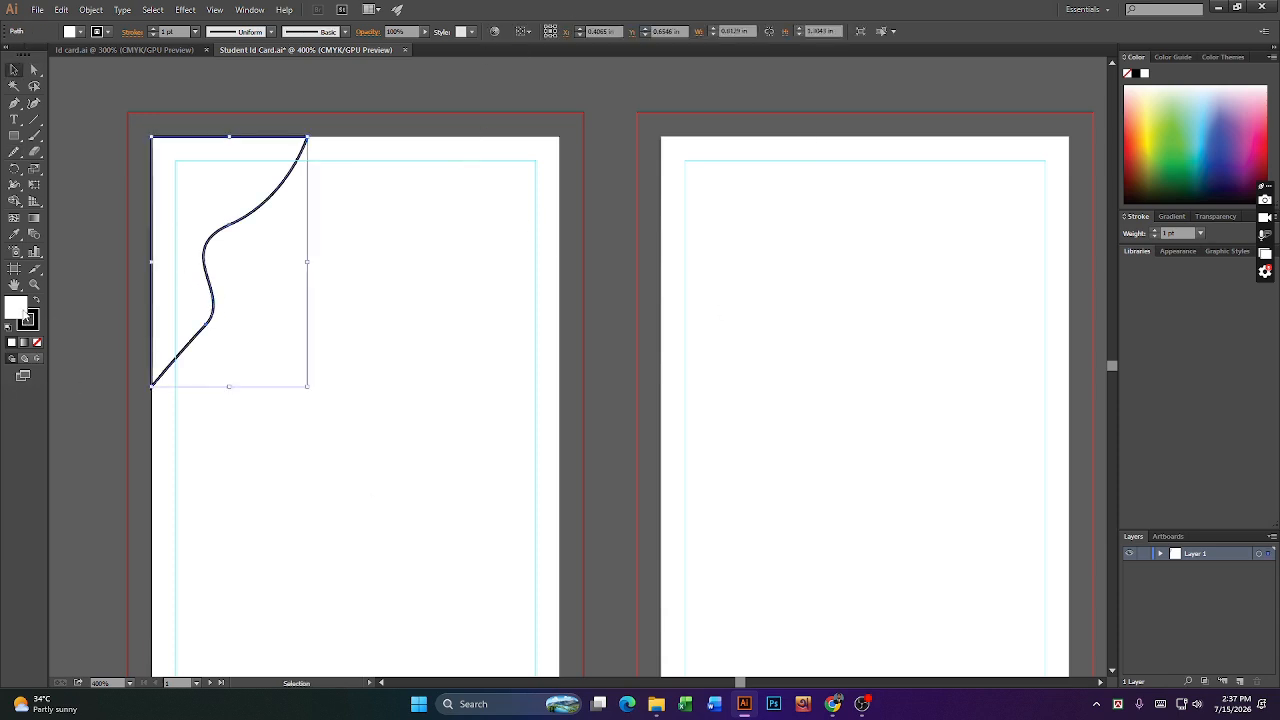
pyautogui.doubleClick(19, 320)
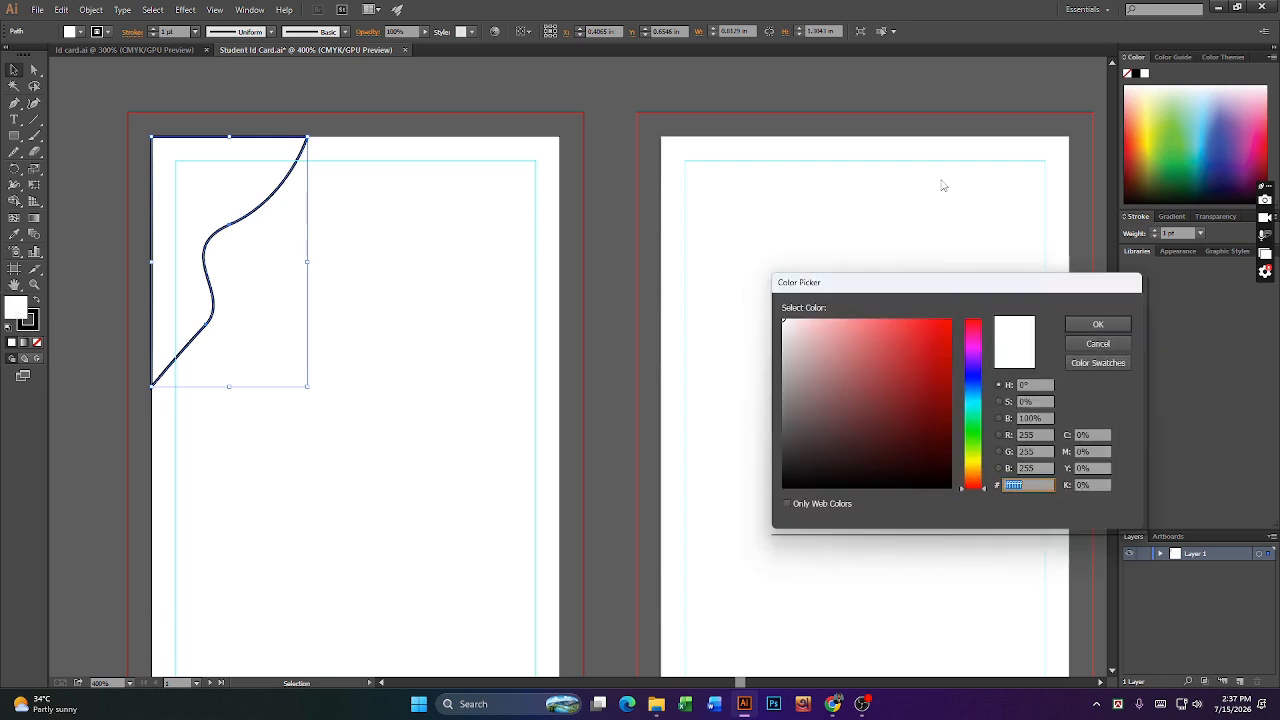
pyautogui.click(977, 410)
pyautogui.moveTo(975, 407); pyautogui.dragTo(974, 389)
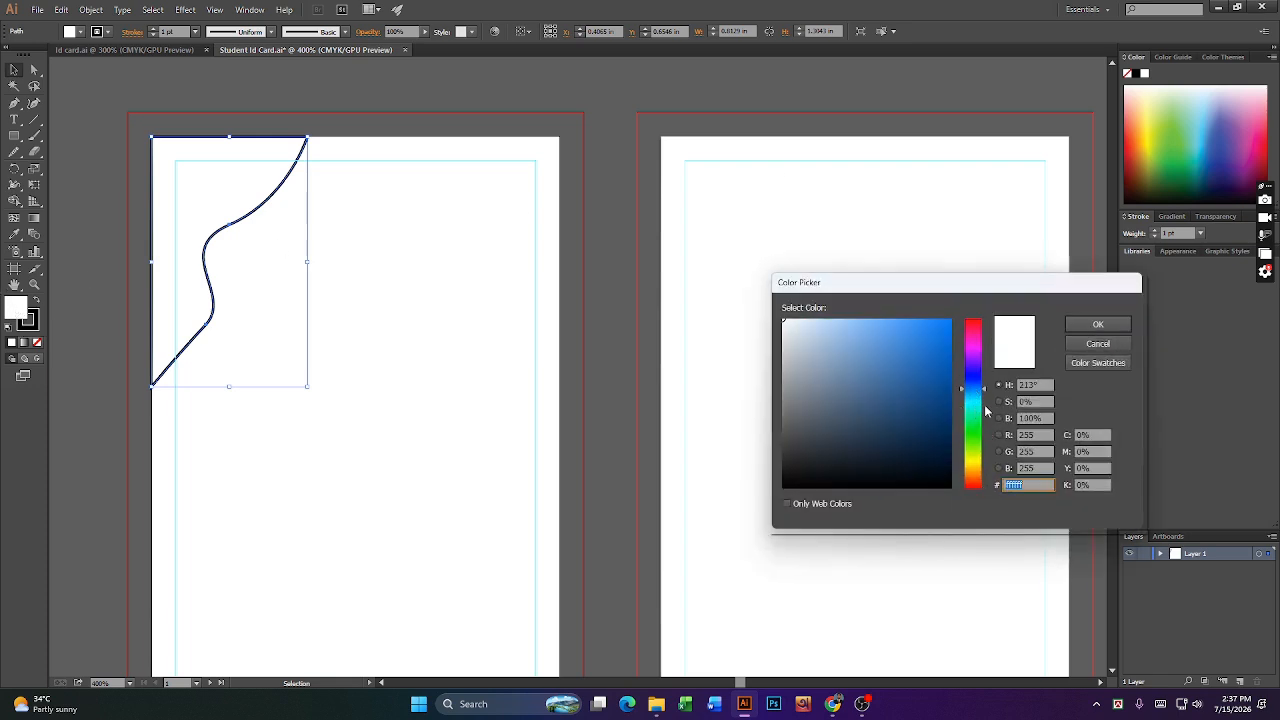
pyautogui.click(878, 339)
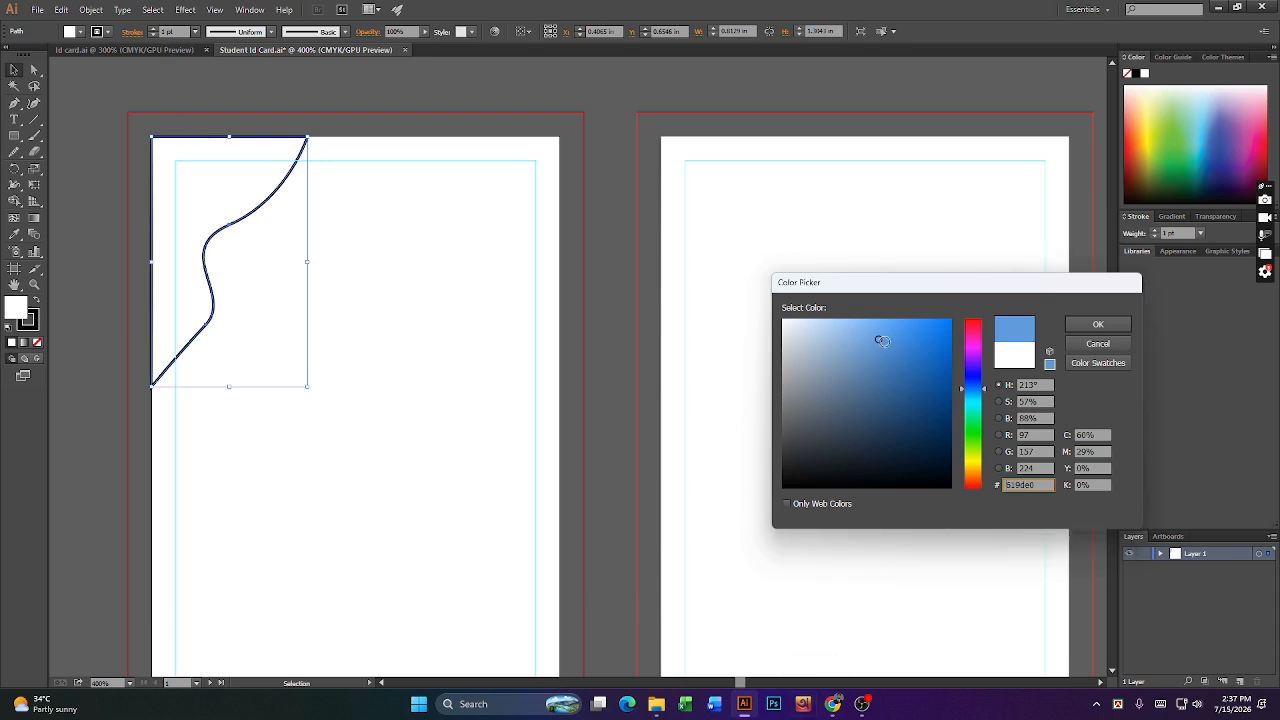
pyautogui.moveTo(882, 341)
pyautogui.mouseDown()
pyautogui.moveTo(889, 362)
pyautogui.moveTo(892, 349)
pyautogui.mouseUp()
pyautogui.click(1098, 324)
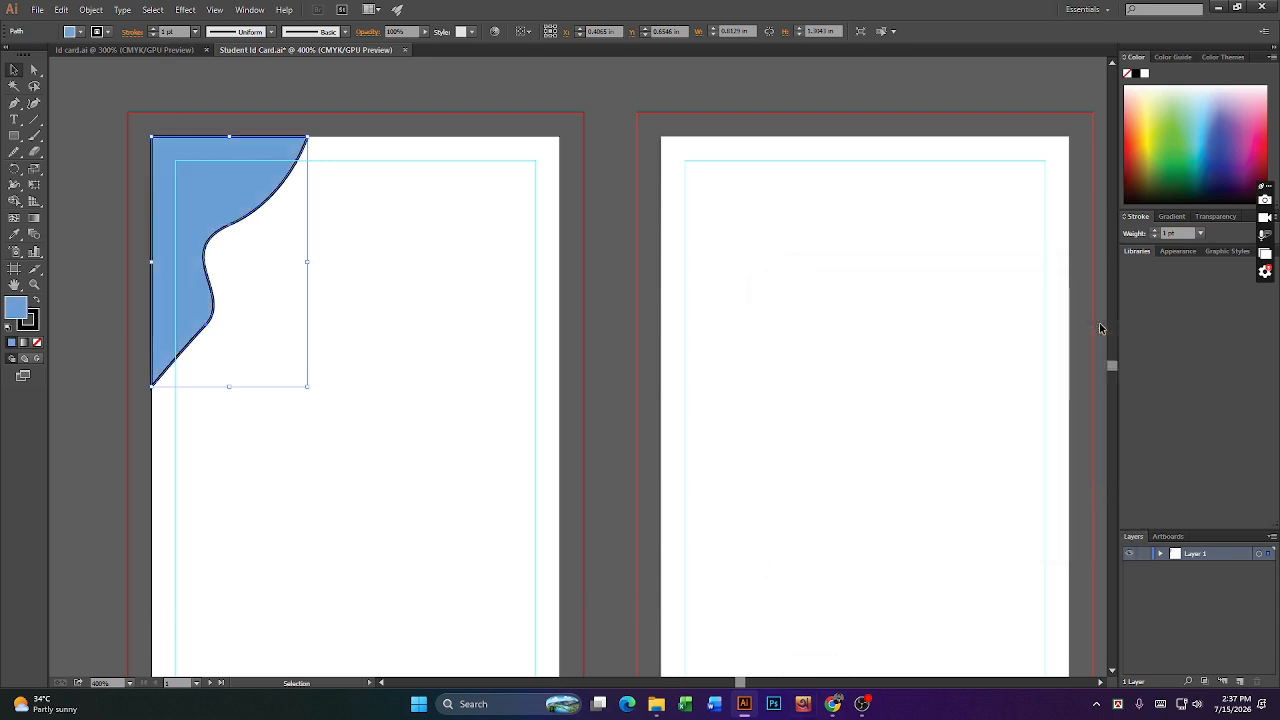
# - Switch to Id card.ai, ungroup the first card's upper-left corner design and select its dark blue shape
pyautogui.click(124, 49)
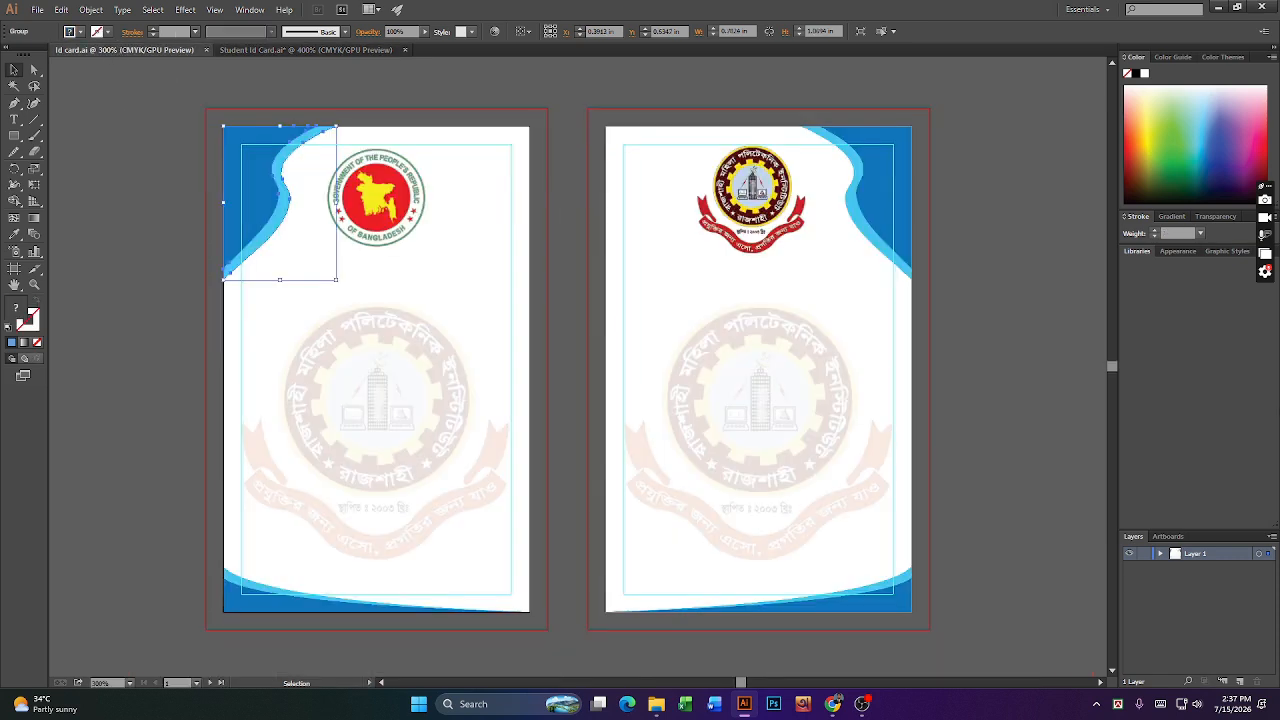
pyautogui.click(143, 321)
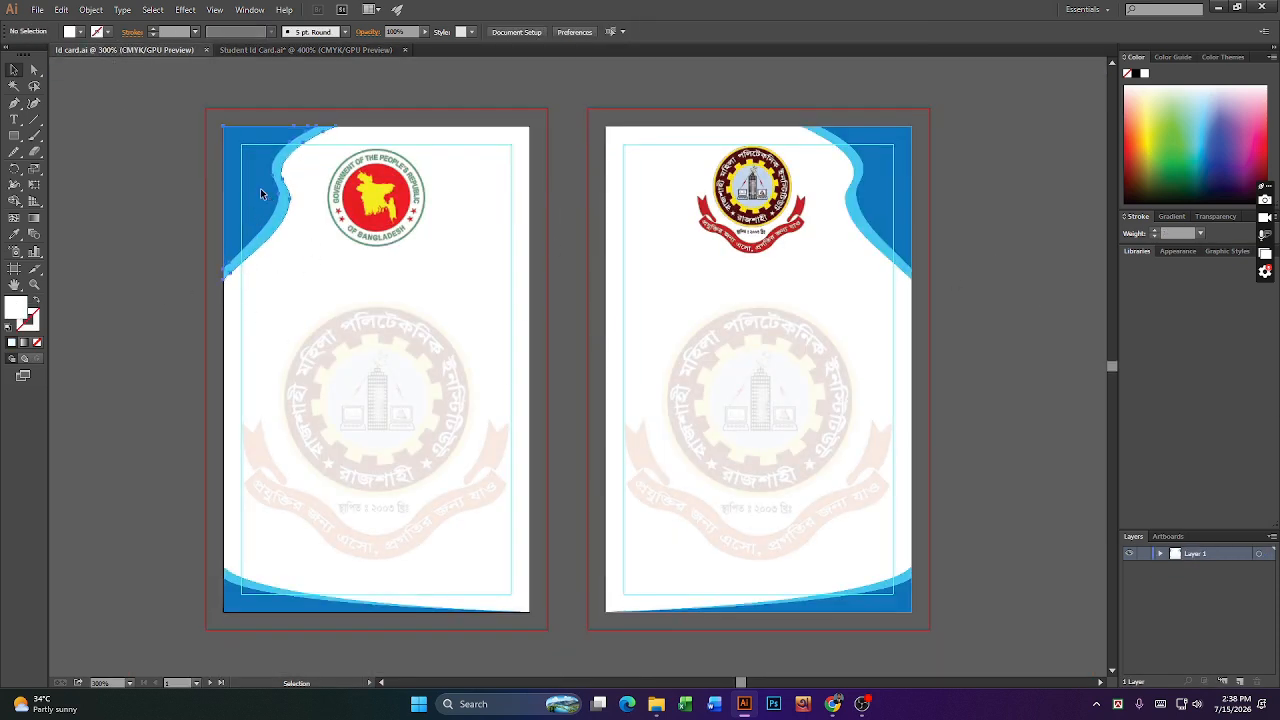
pyautogui.click(259, 189)
pyautogui.click(954, 301)
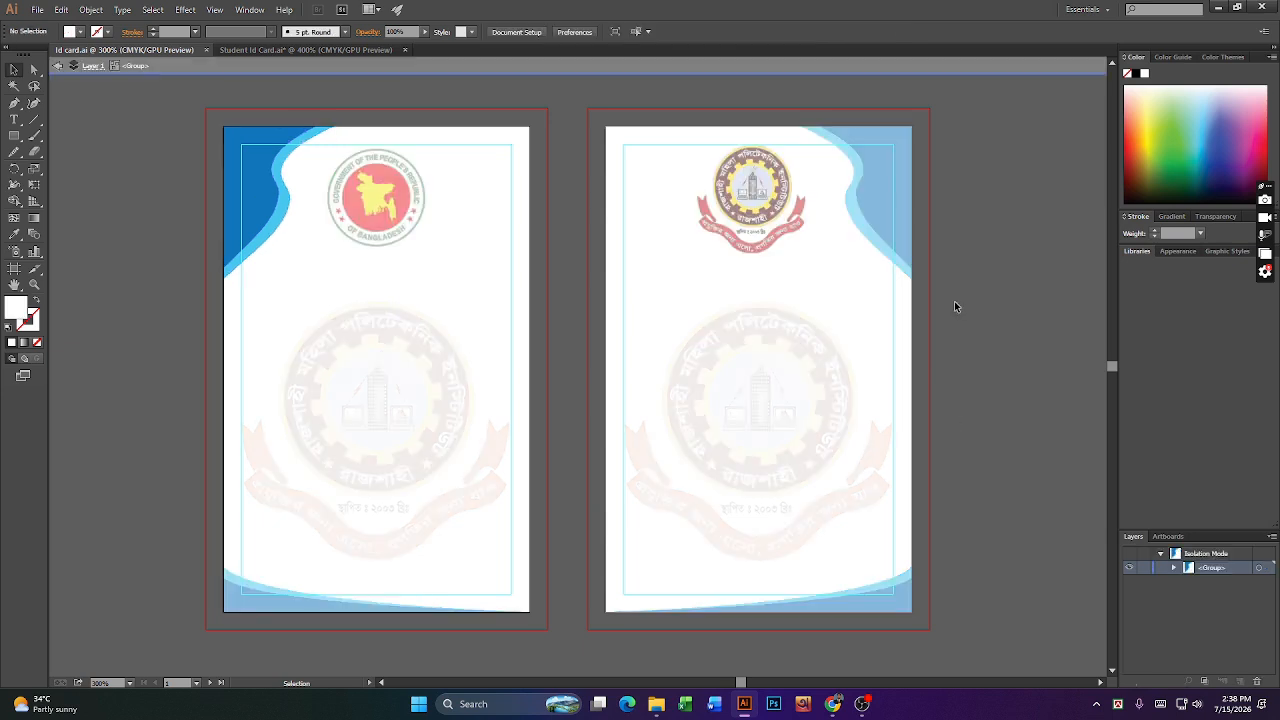
pyautogui.rightClick(252, 216)
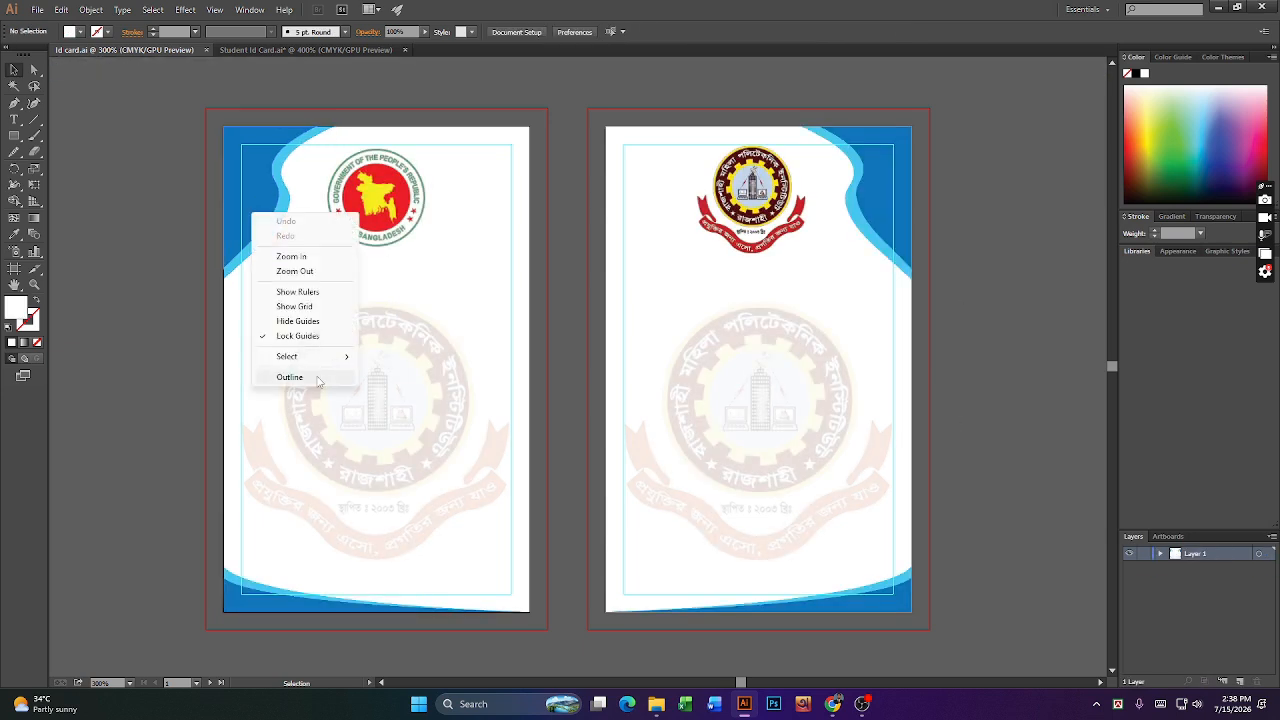
pyautogui.click(263, 190)
pyautogui.rightClick(263, 190)
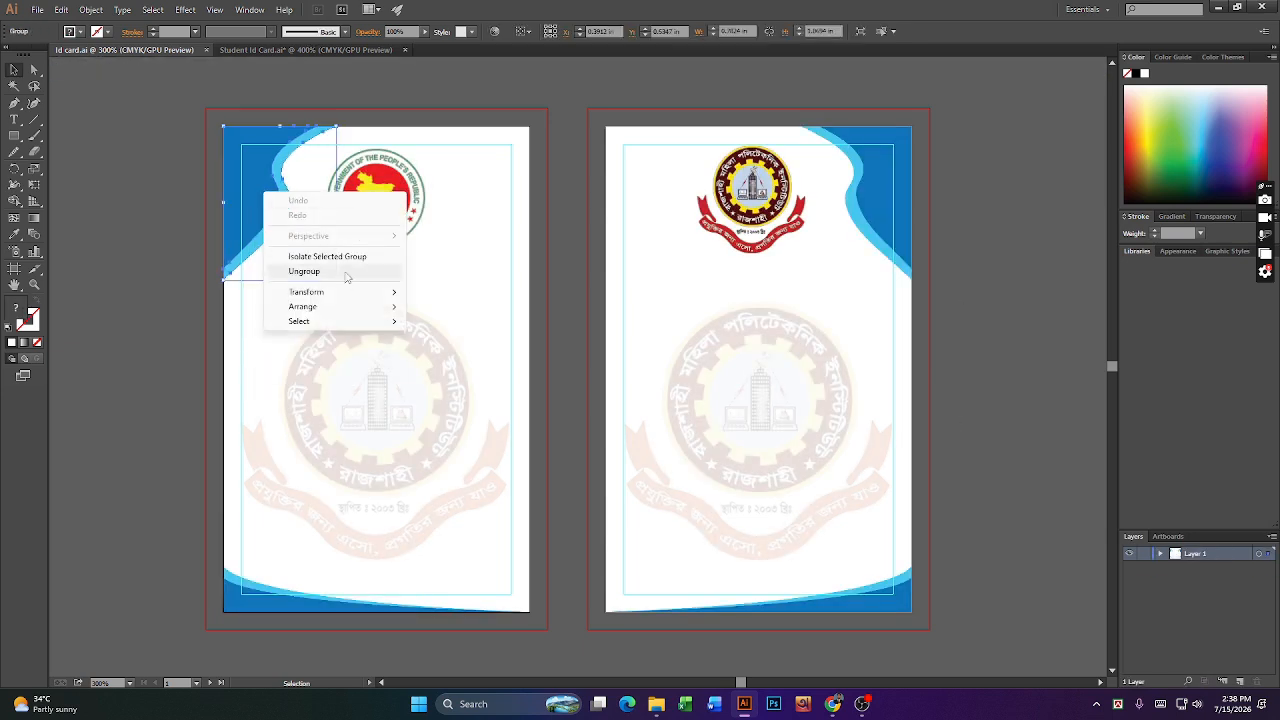
pyautogui.click(300, 274)
pyautogui.click(203, 255)
pyautogui.click(263, 208)
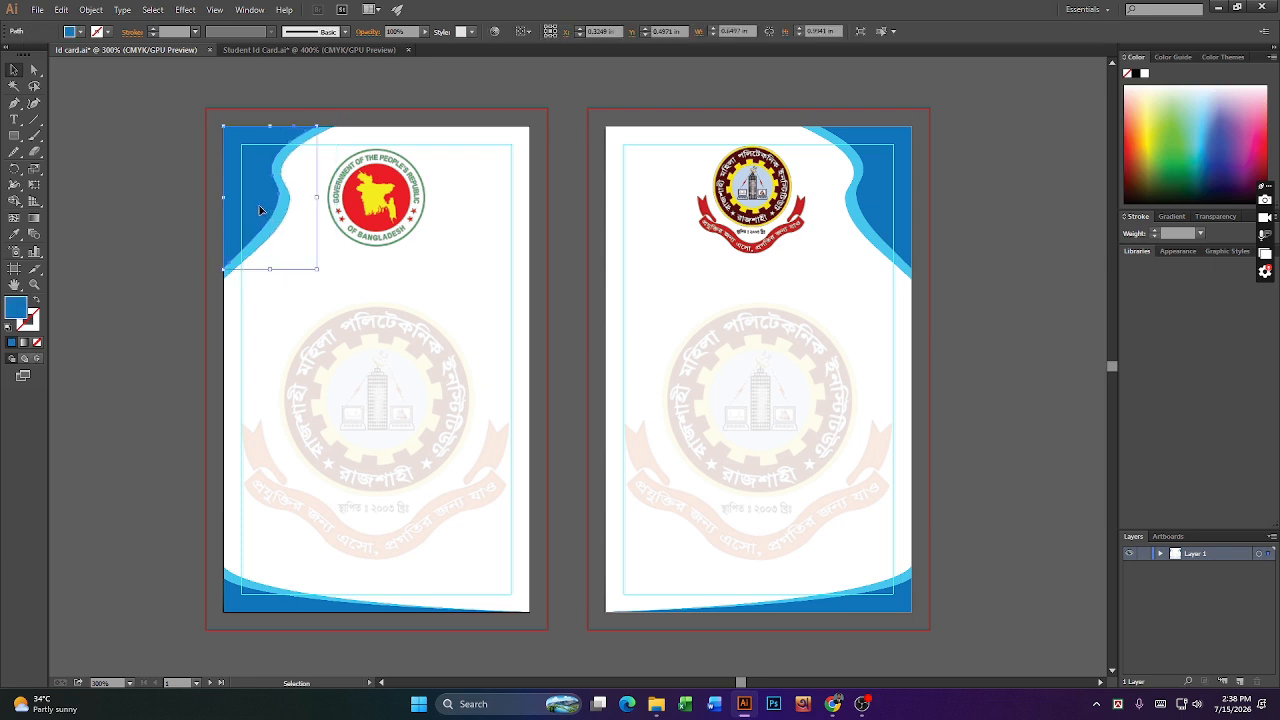
# - Copy the hex code of the selected dark blue shape's fill and return to Student Id Card.ai
pyautogui.doubleClick(15, 310)
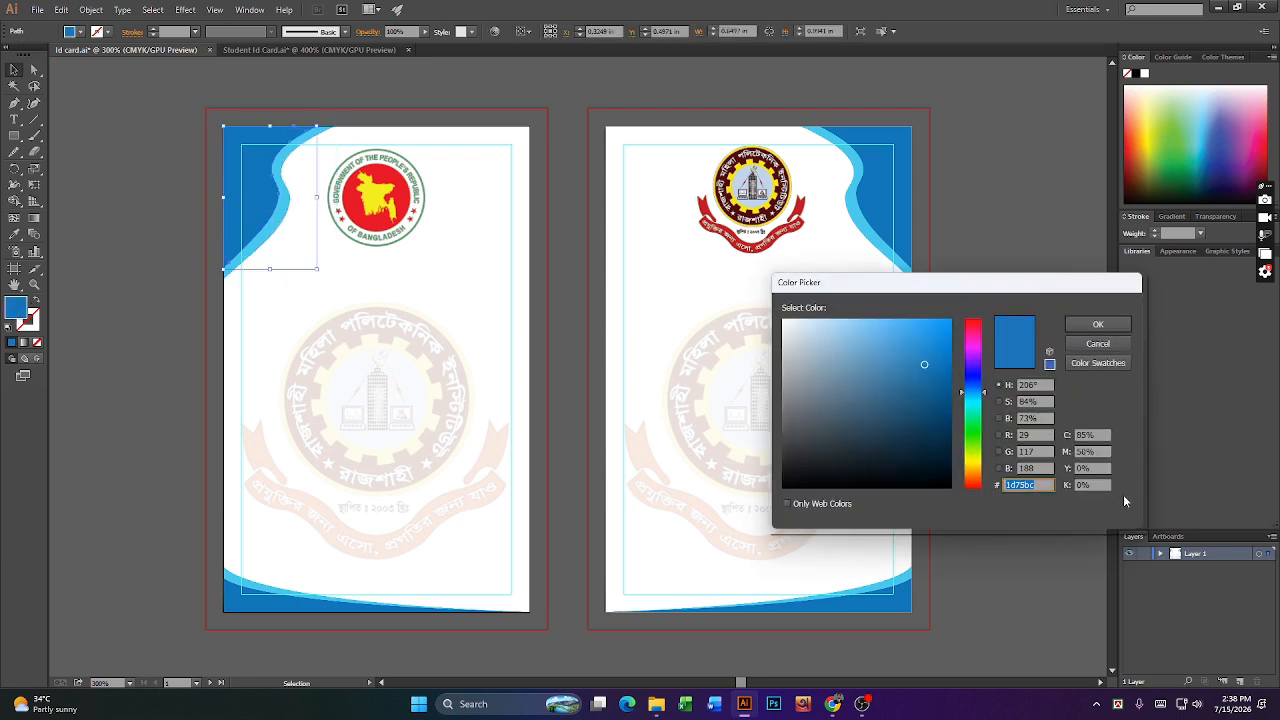
pyautogui.click(1125, 344)
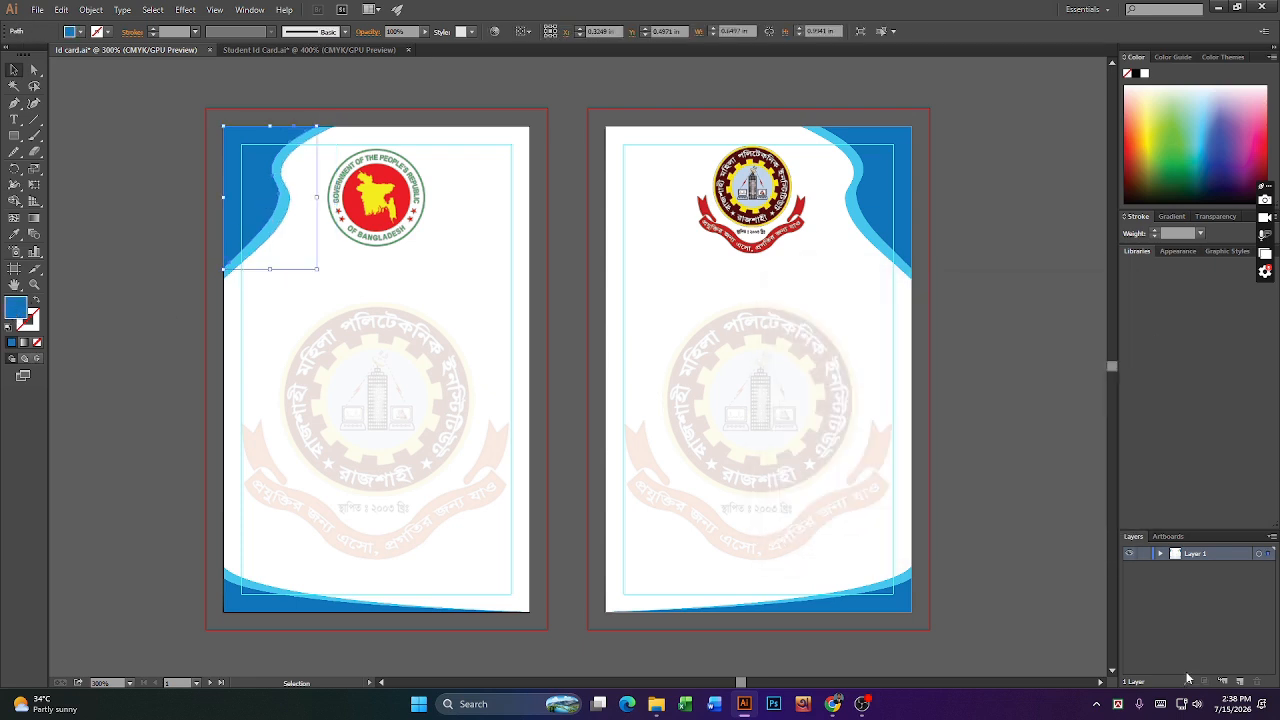
pyautogui.click(14, 234)
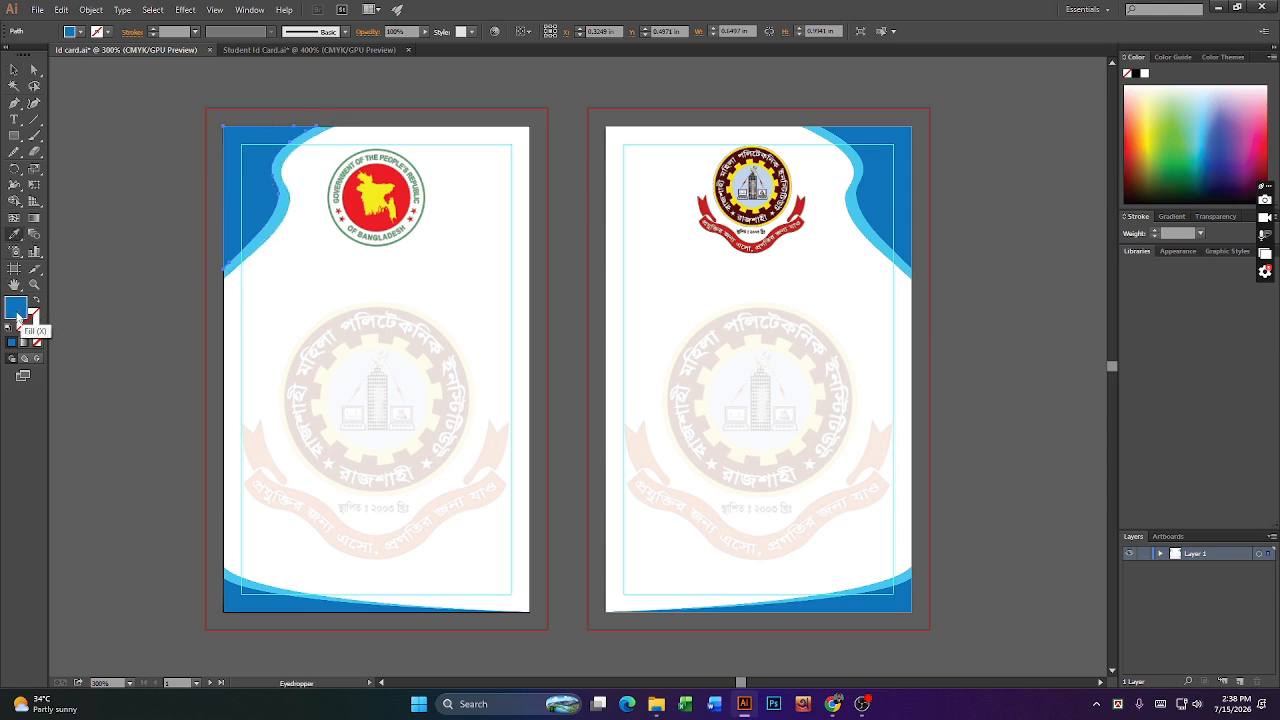
pyautogui.doubleClick(16, 310)
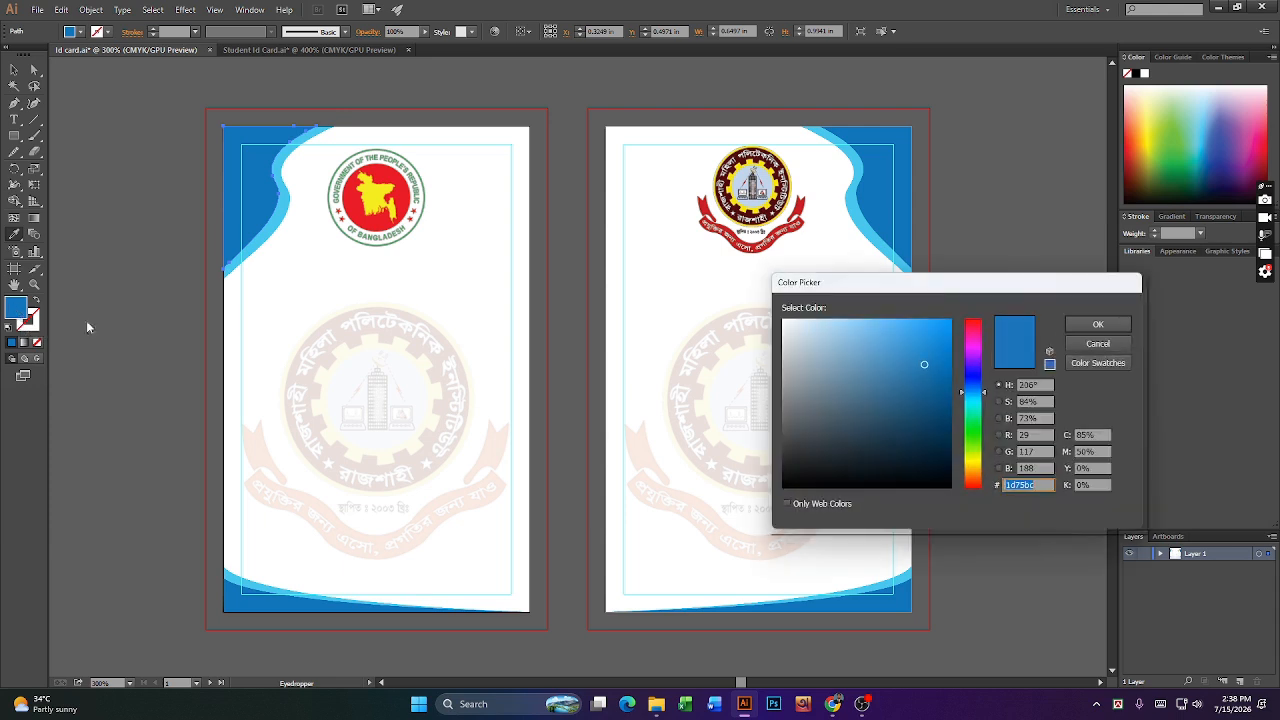
pyautogui.click(1038, 486)
pyautogui.doubleClick(1040, 481)
pyautogui.rightClick(1028, 482)
pyautogui.click(888, 528)
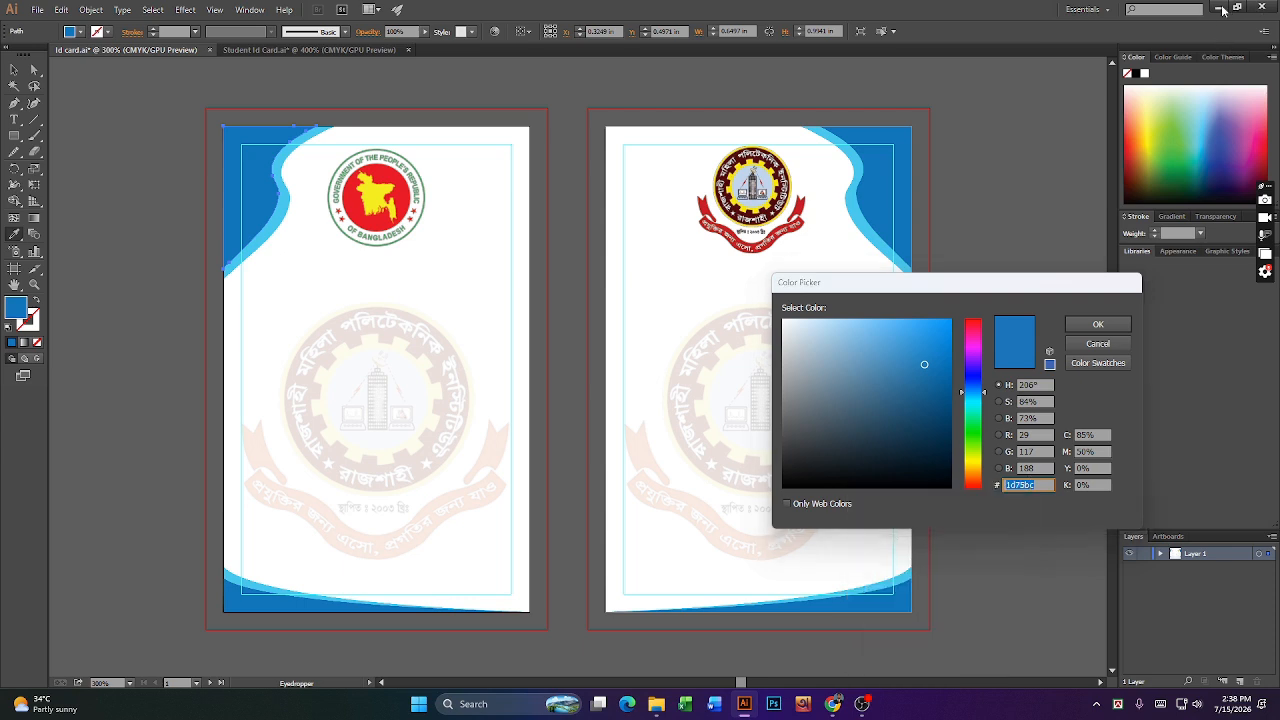
pyautogui.click(1107, 329)
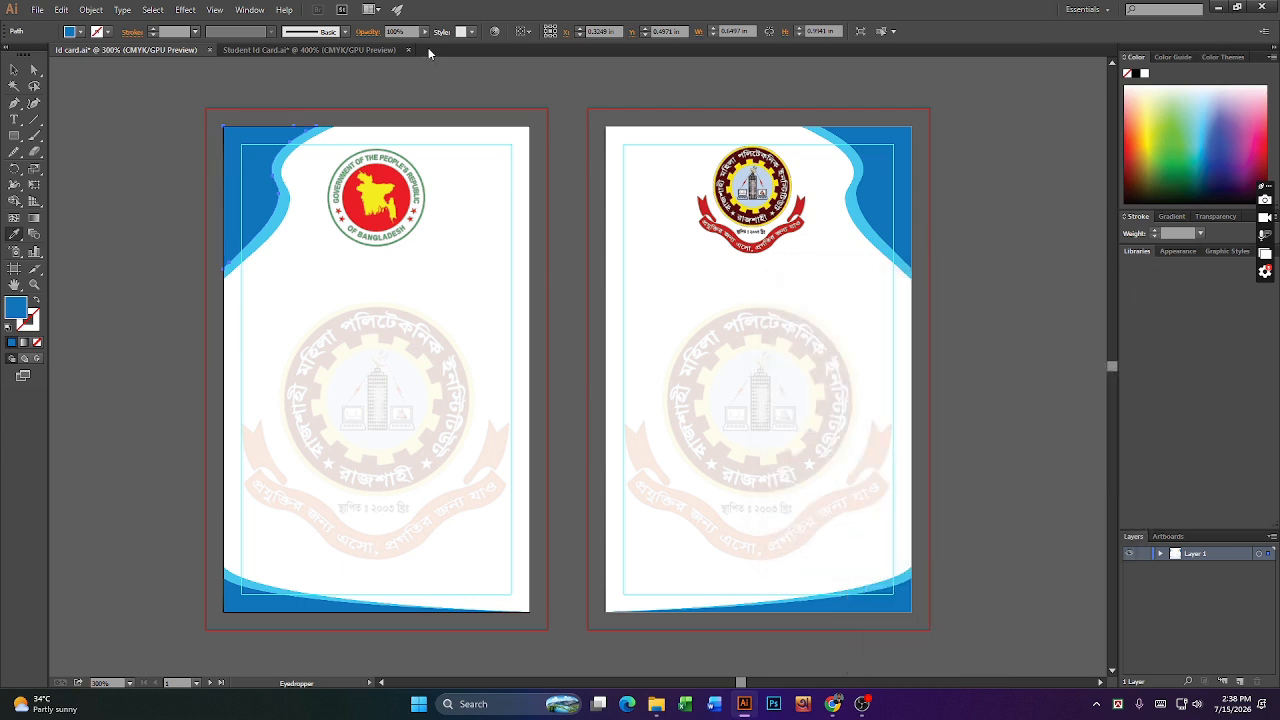
pyautogui.click(325, 48)
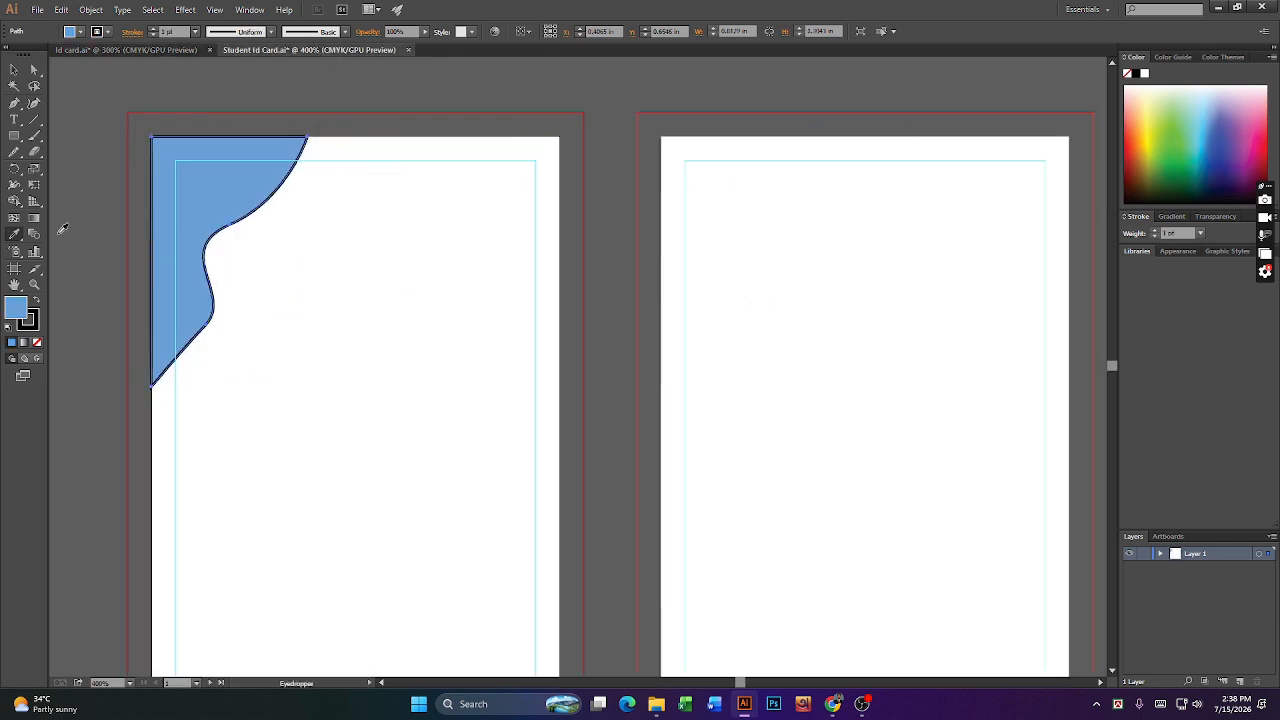
# - Fill the wavy corner shape on the first artboard with the copied hex colour 1d75bc
pyautogui.doubleClick(15, 308)
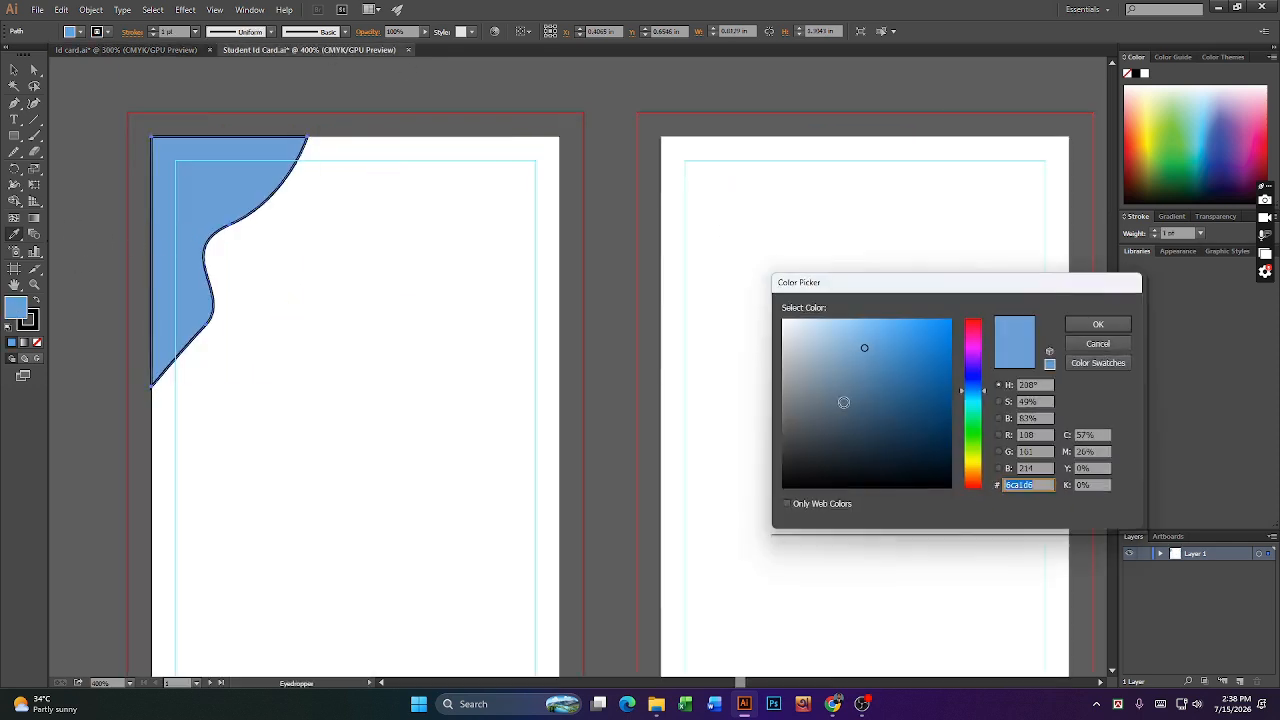
pyautogui.write('1d75bd')
pyautogui.click(1106, 328)
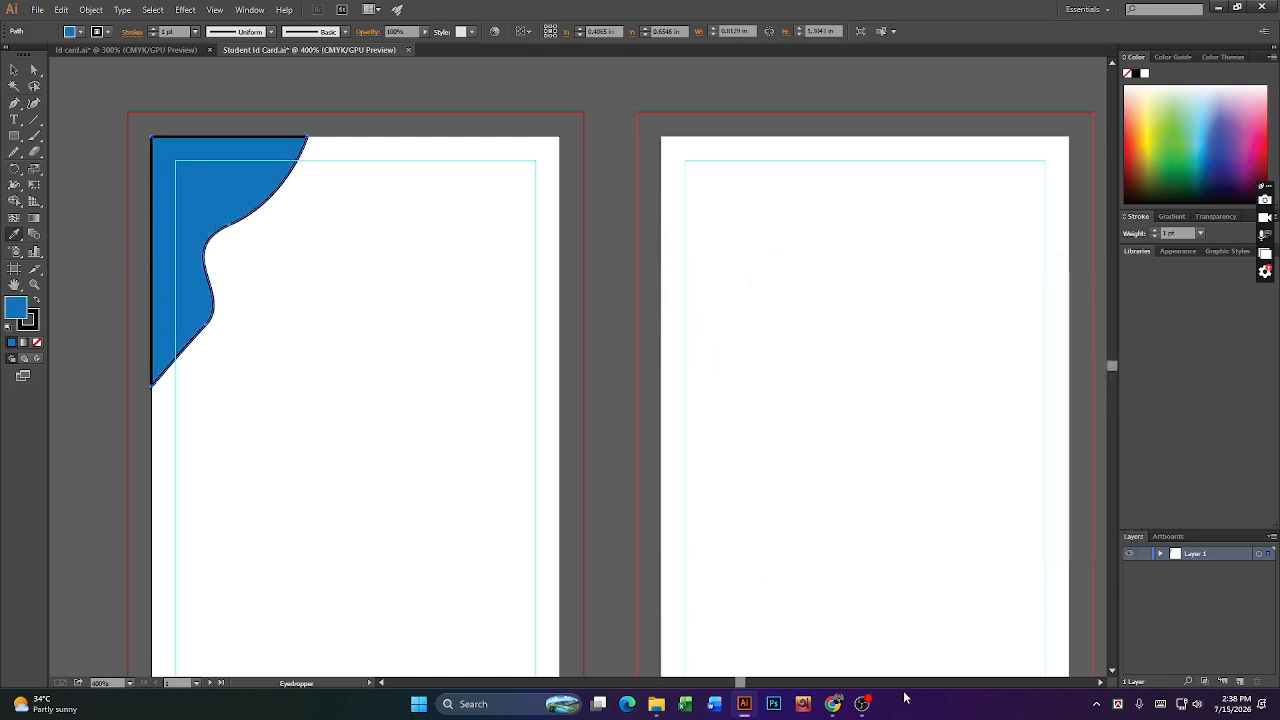
# - Remove the black stroke from the wavy corner shape and deselect it
pyautogui.click(106, 32)
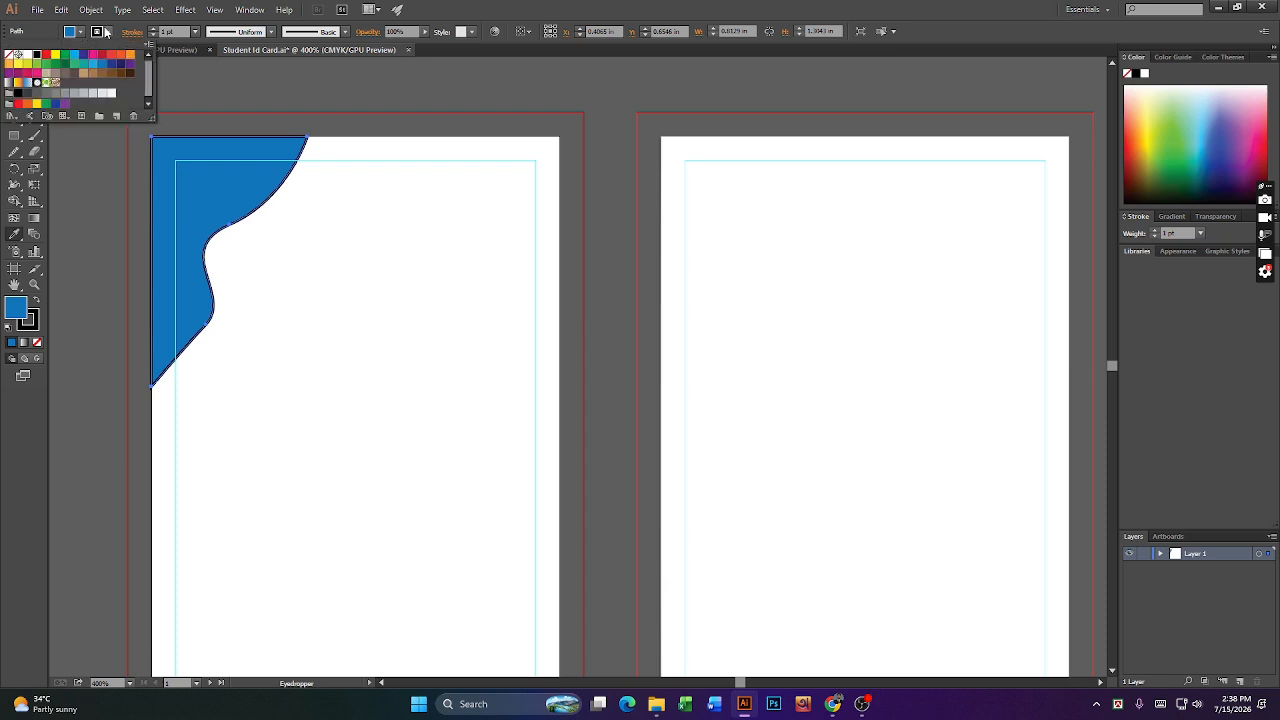
pyautogui.click(10, 56)
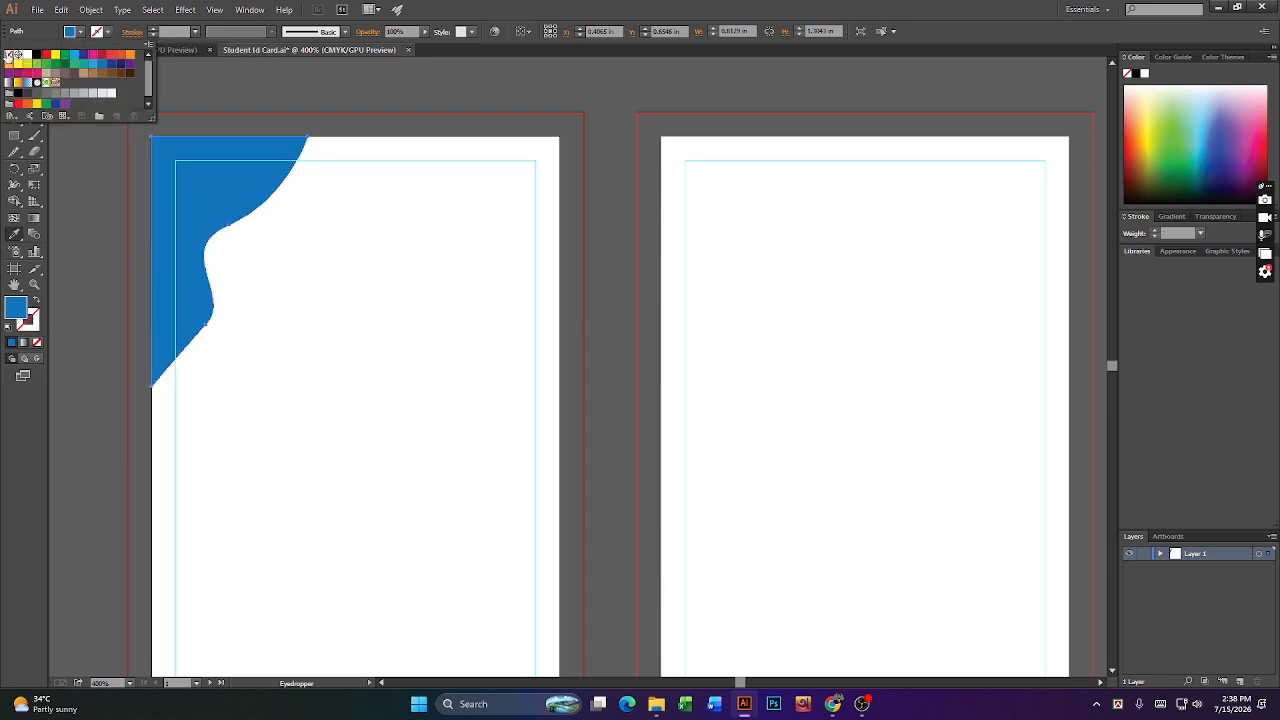
pyautogui.click(236, 75)
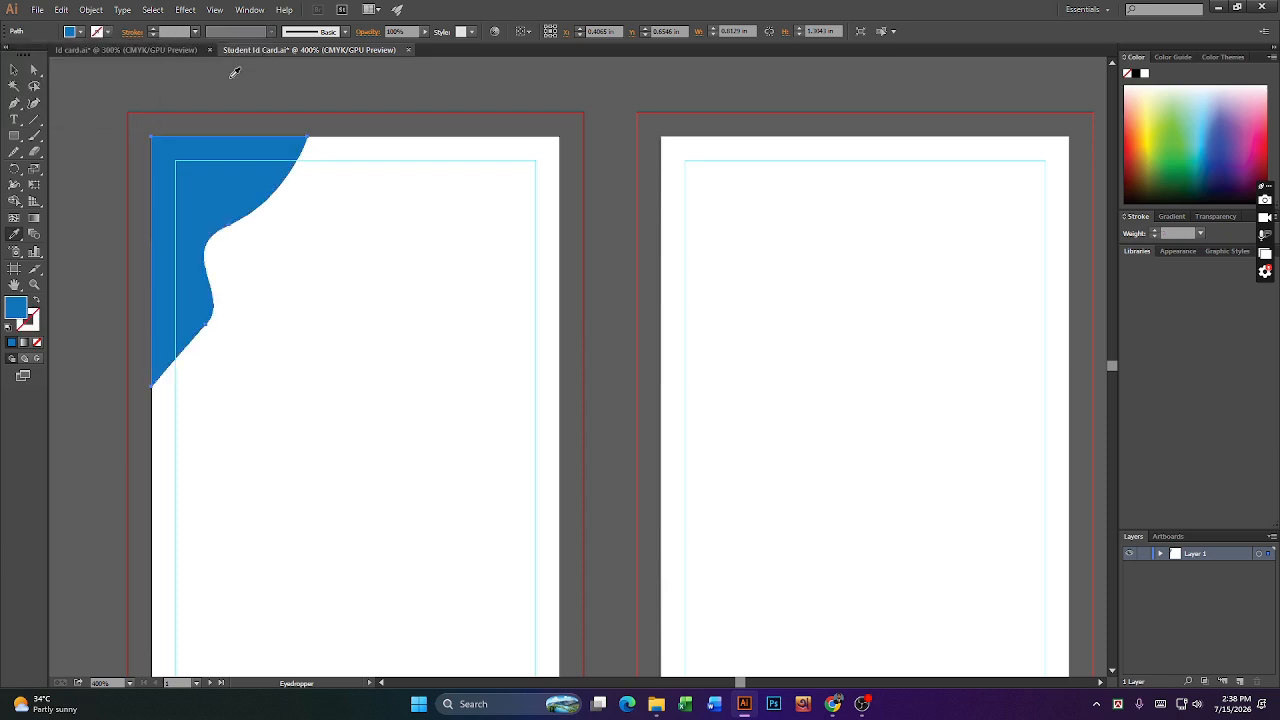
pyautogui.click(14, 70)
pyautogui.click(274, 297)
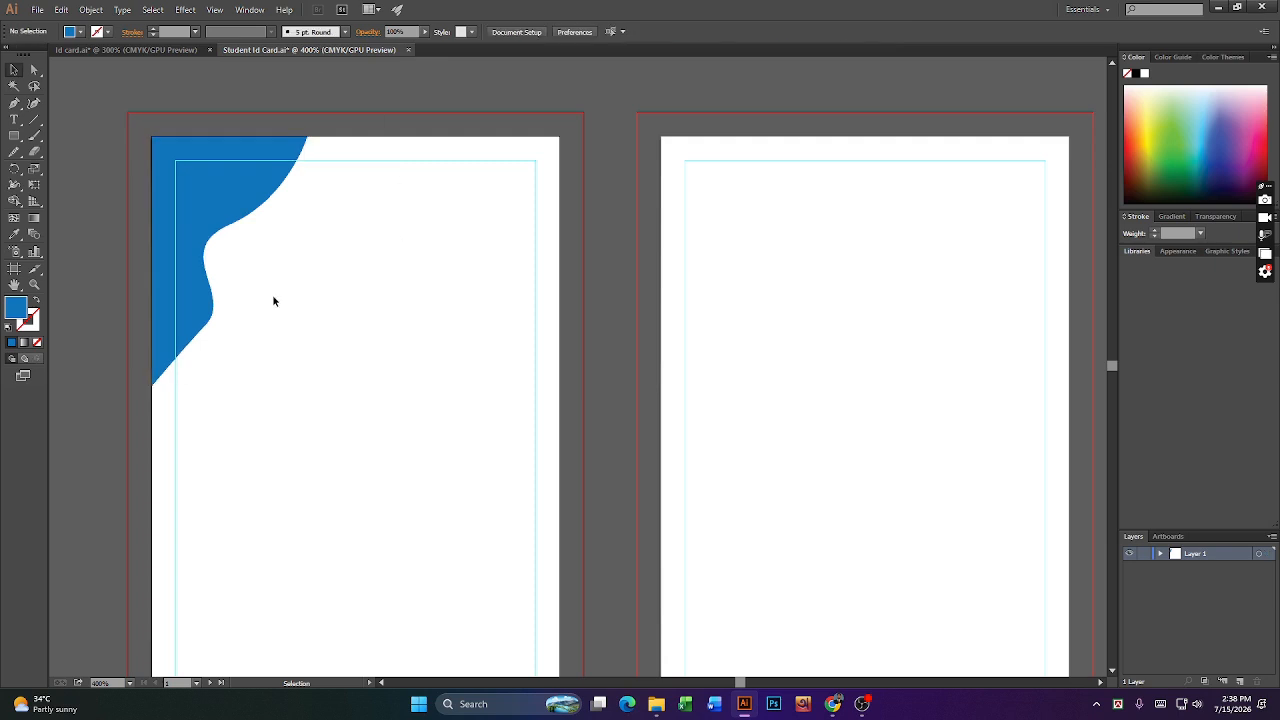
# - Select the blue corner shape, compare it with the layered corner design in Id card.ai and return to Student Id Card.ai
pyautogui.click(192, 309)
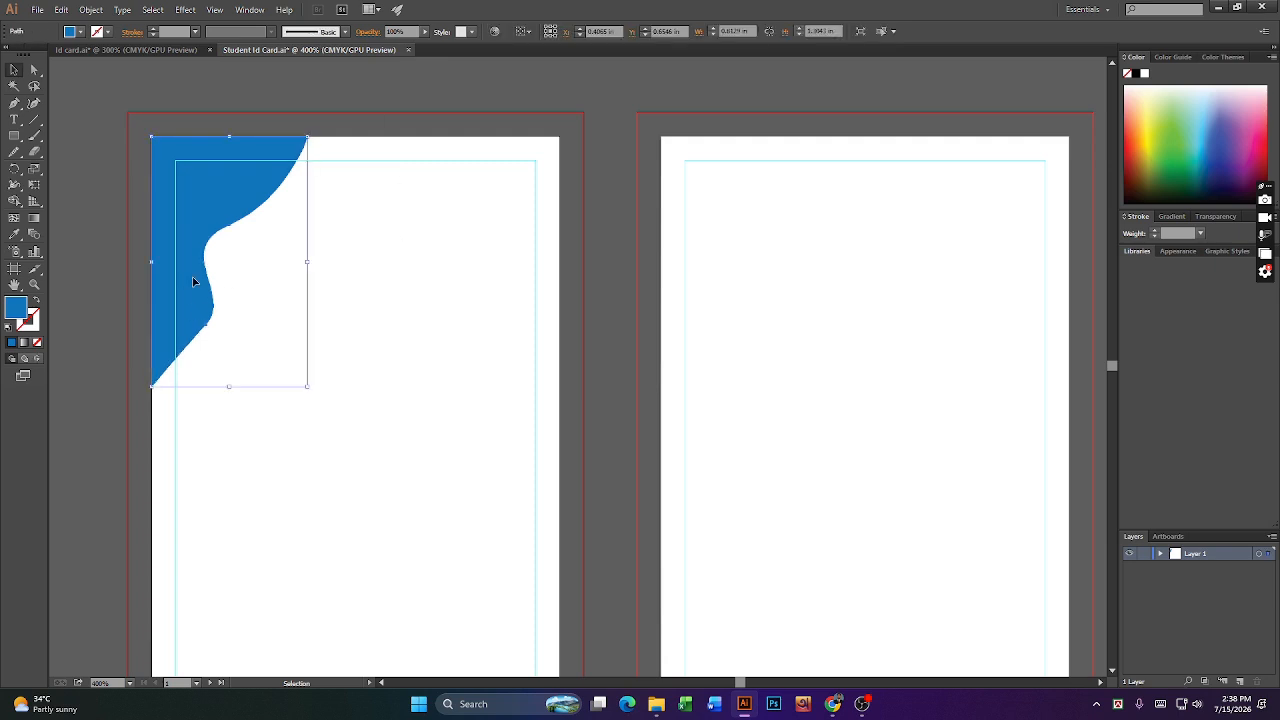
pyautogui.click(139, 49)
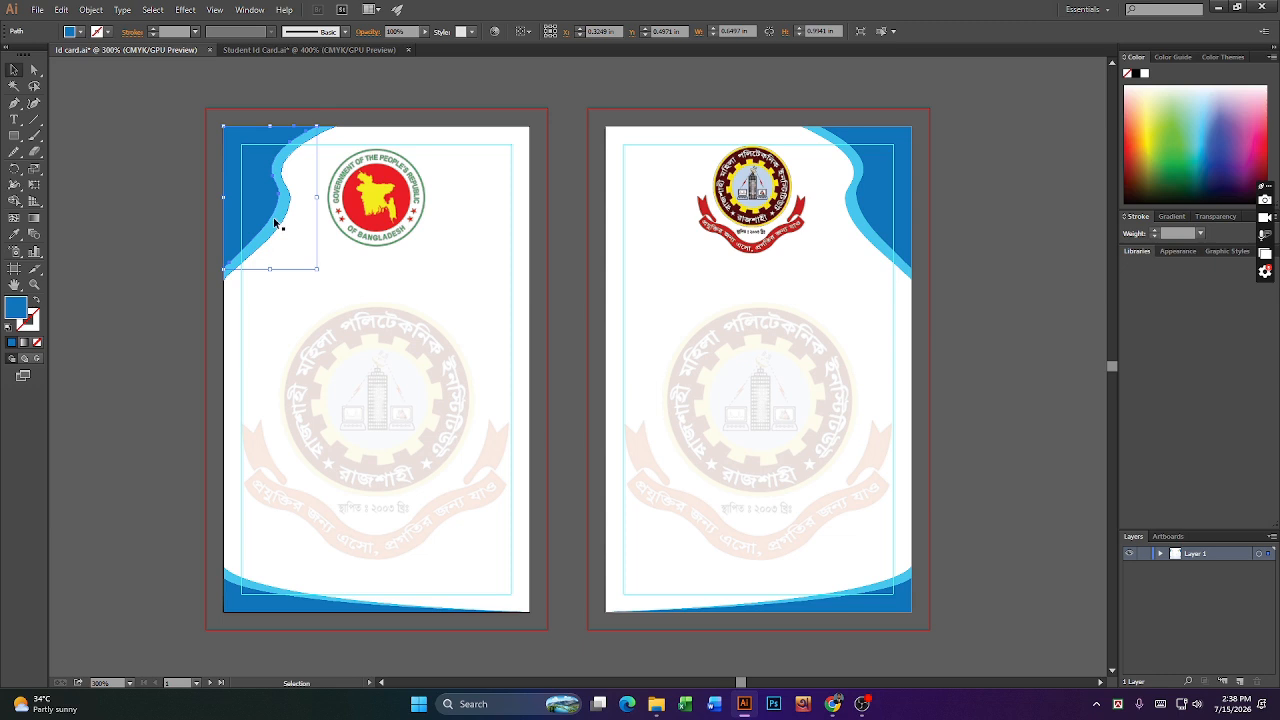
pyautogui.click(294, 49)
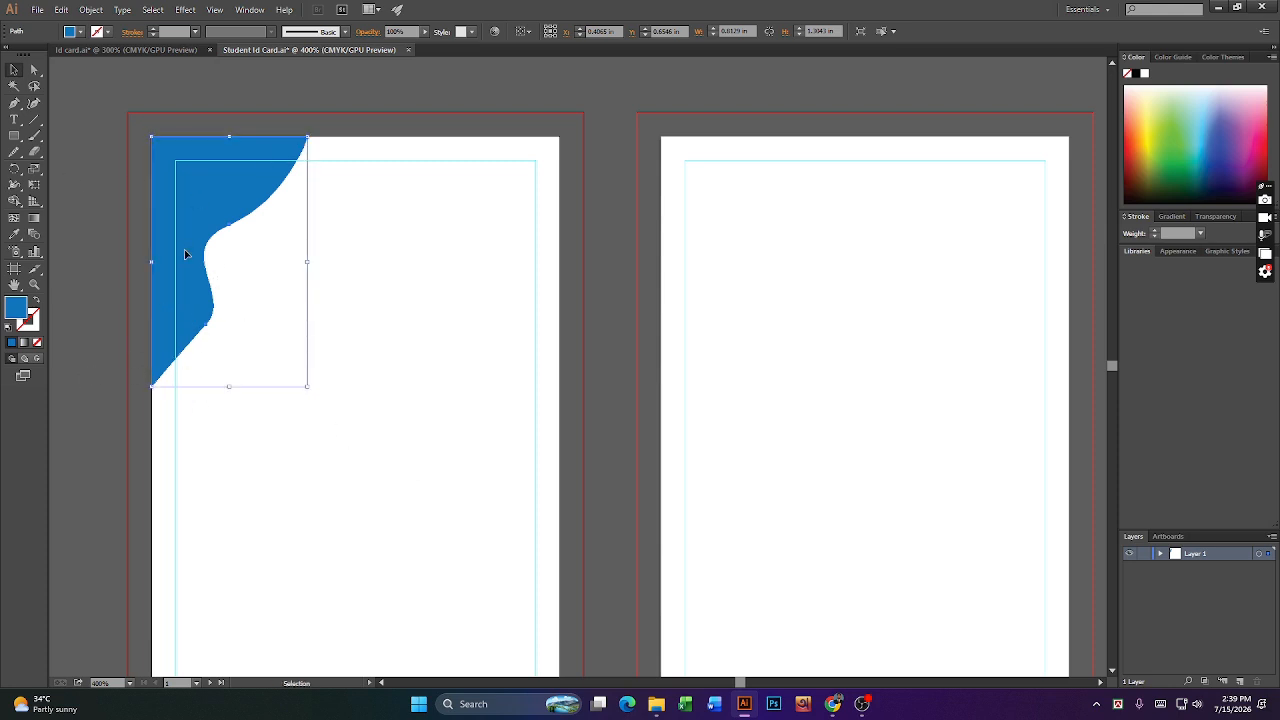
# - Duplicate the blue corner shape and place the copy in the empty area near the middle of the first artboard
pyautogui.press('a')
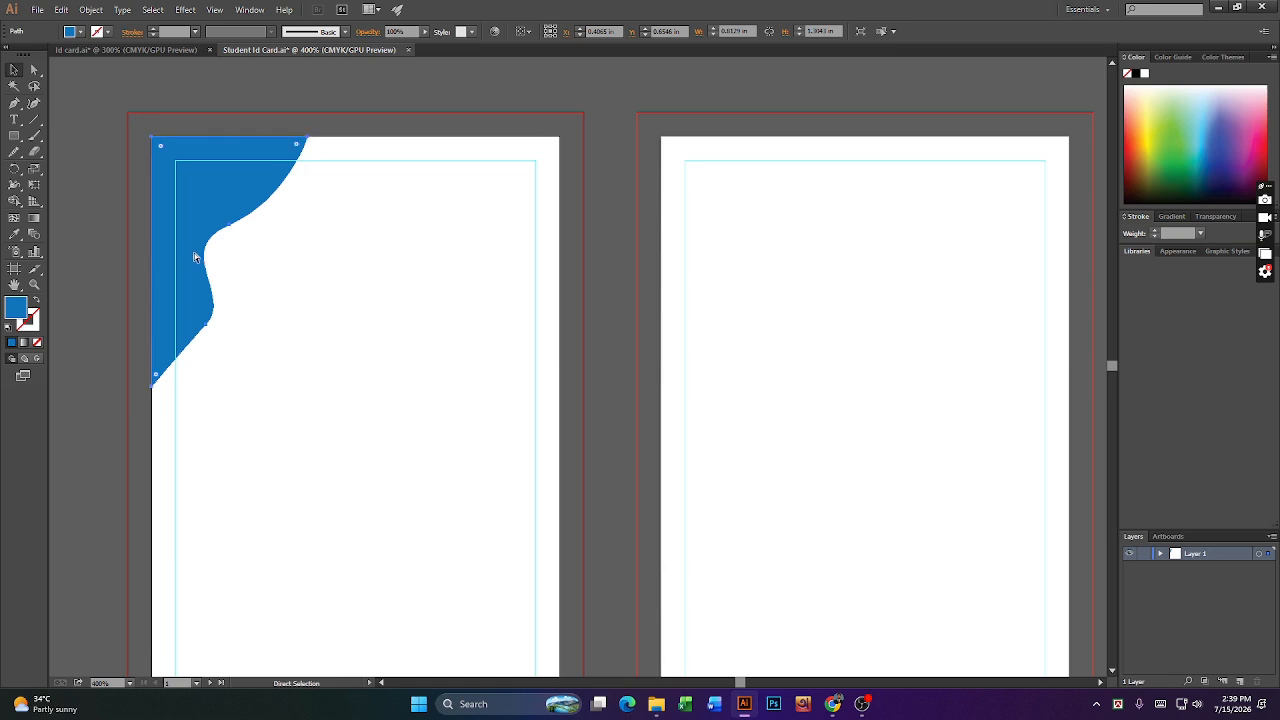
pyautogui.press('v')
pyautogui.hotkey('ctrl', 'c')
pyautogui.hotkey('ctrl', 'v')
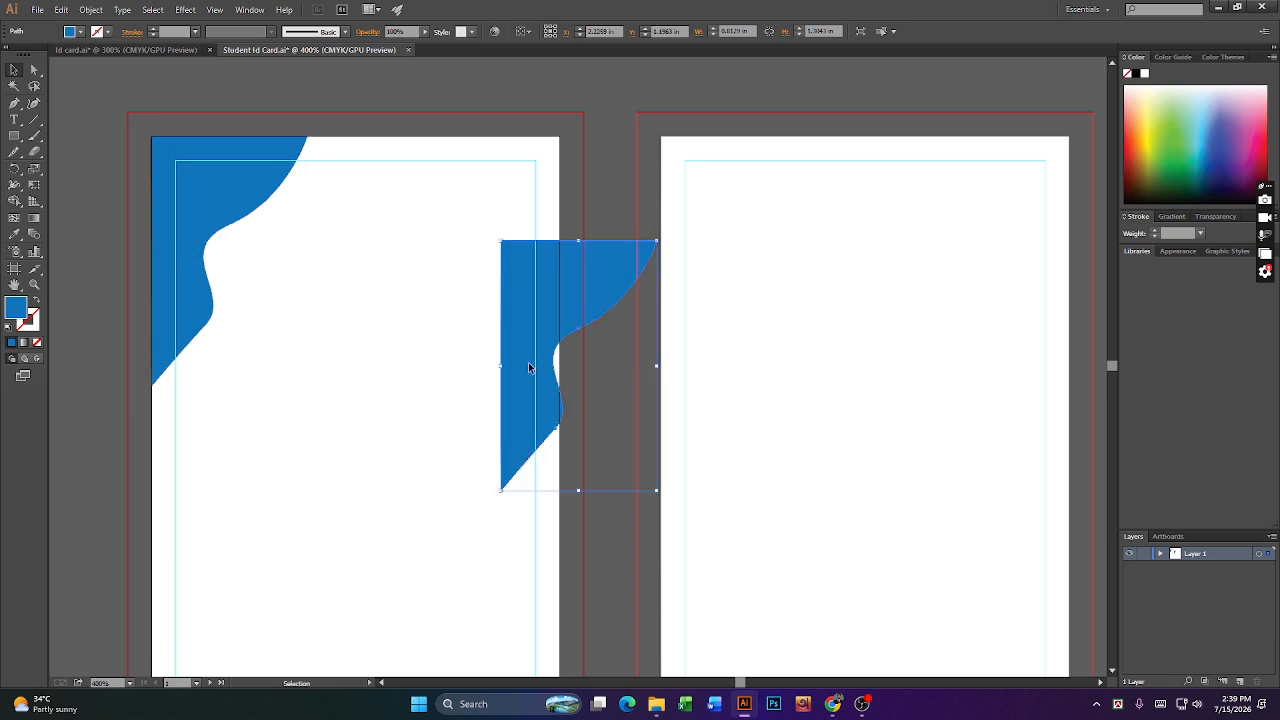
pyautogui.moveTo(530, 368); pyautogui.dragTo(380, 352)
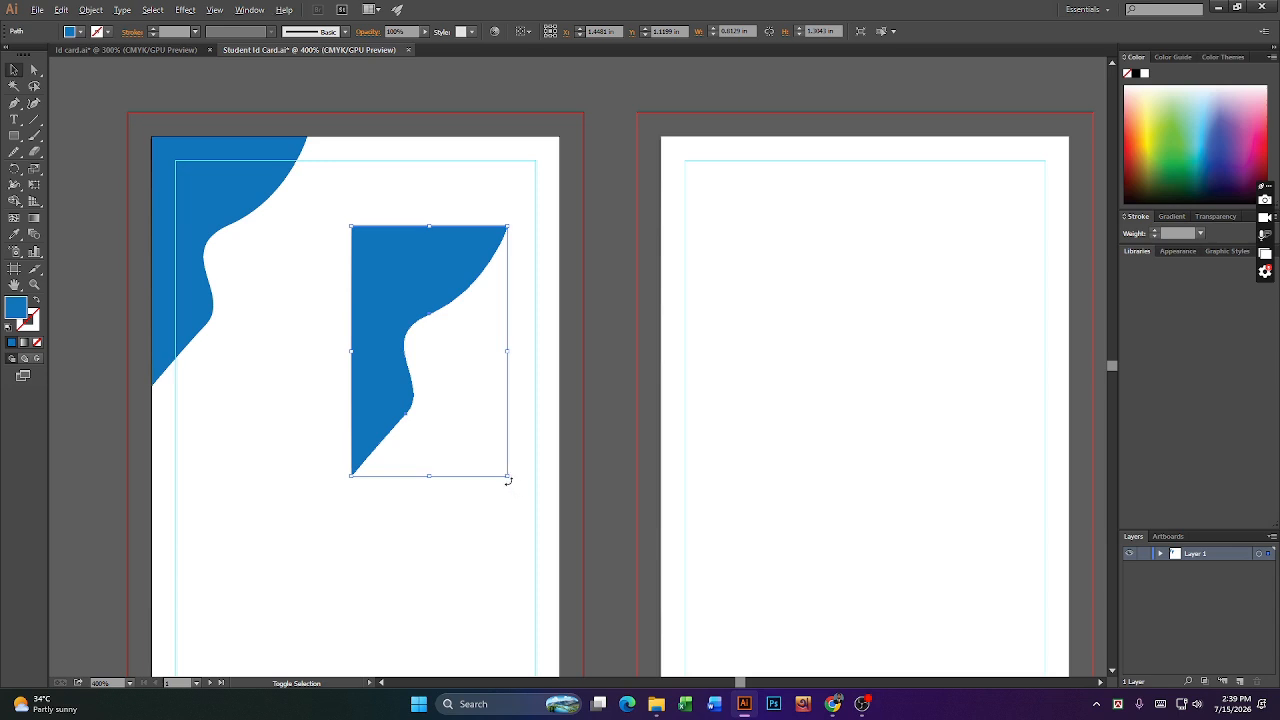
pyautogui.moveTo(390, 370); pyautogui.dragTo(331, 417)
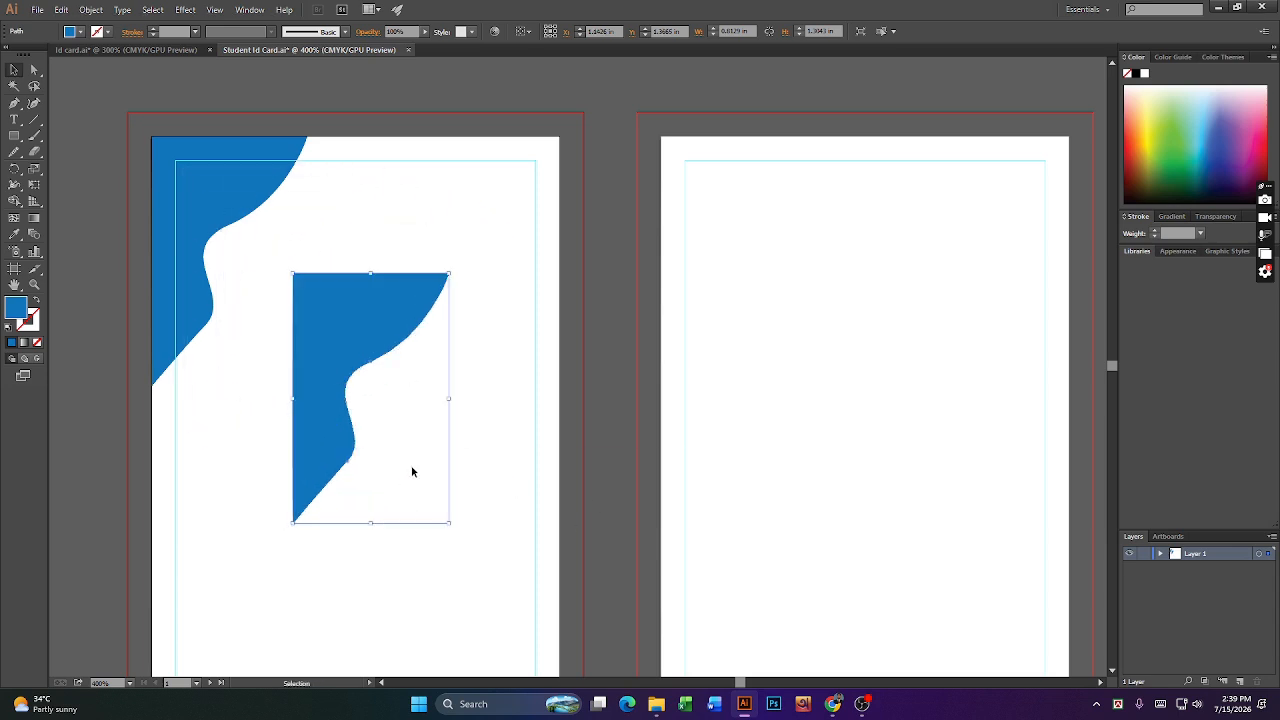
# - Fill the copy with light blue 7abae5 and place it exactly over the original corner shape
pyautogui.doubleClick(12, 305)
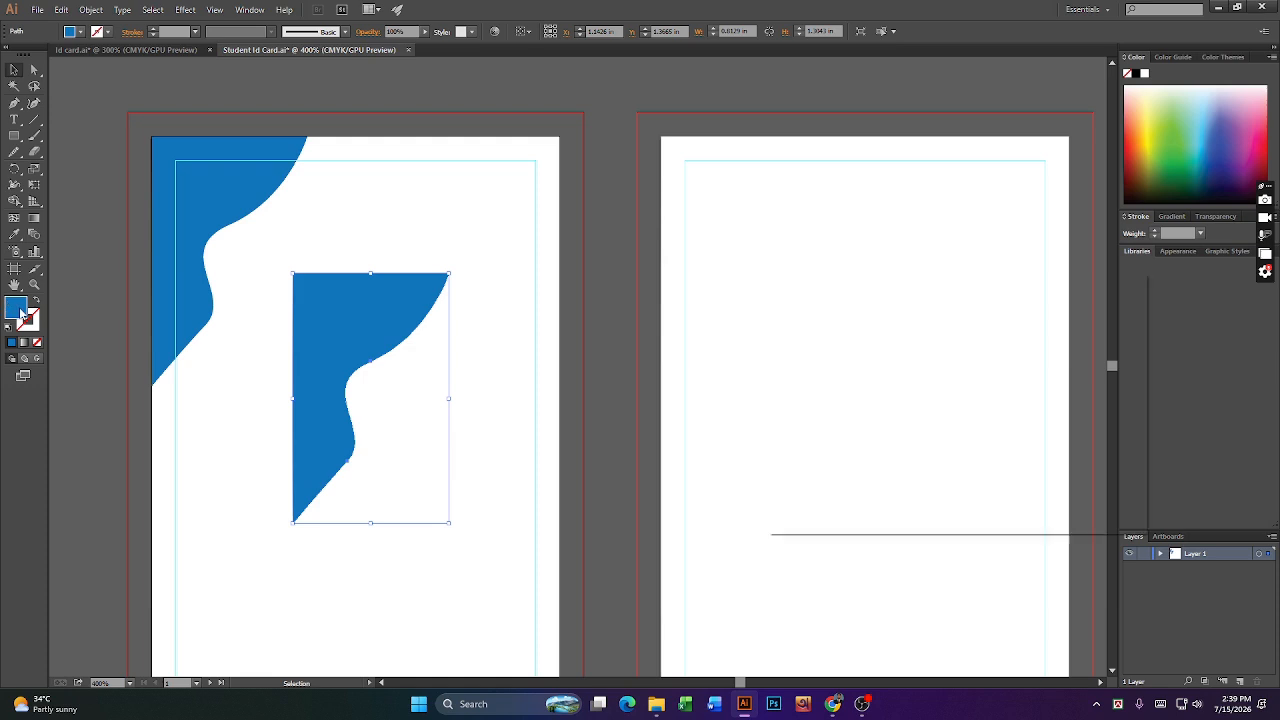
pyautogui.click(861, 336)
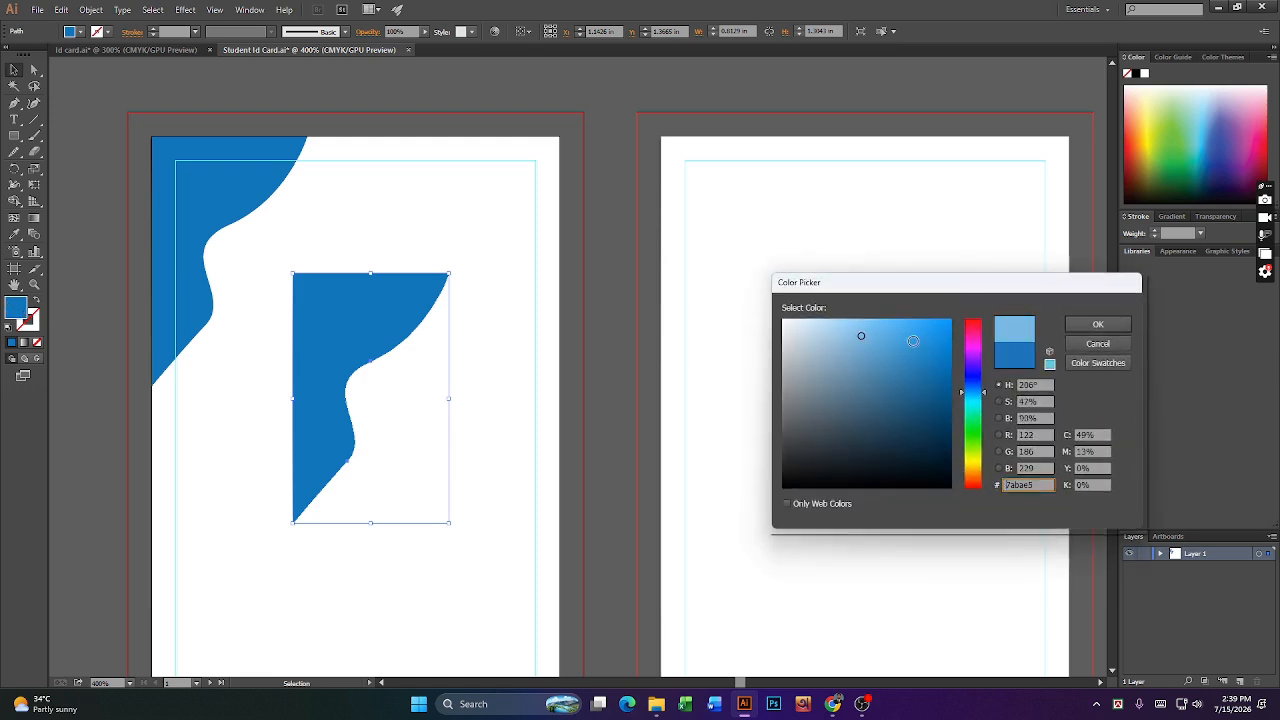
pyautogui.click(1098, 324)
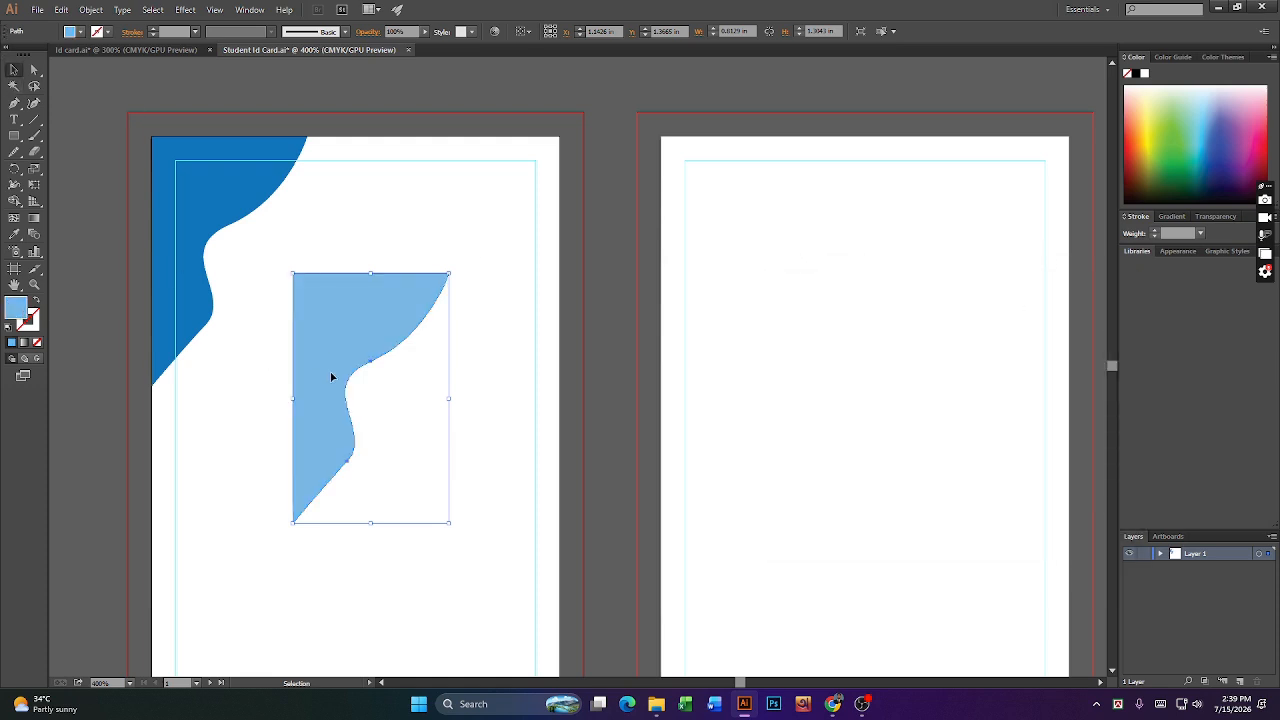
pyautogui.moveTo(334, 374); pyautogui.dragTo(190, 241)
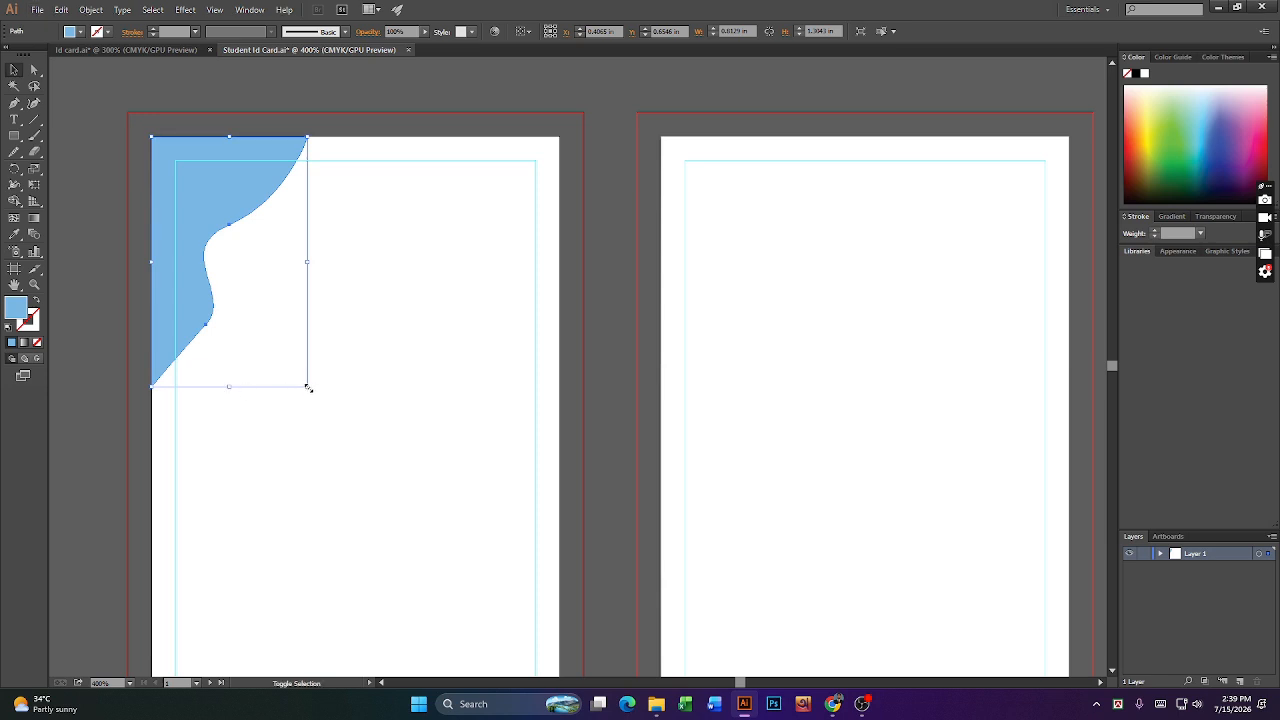
# - Try to shrink the light blue copy about its centre, and undo the resize
pyautogui.moveTo(309, 387); pyautogui.dragTo(295, 377)
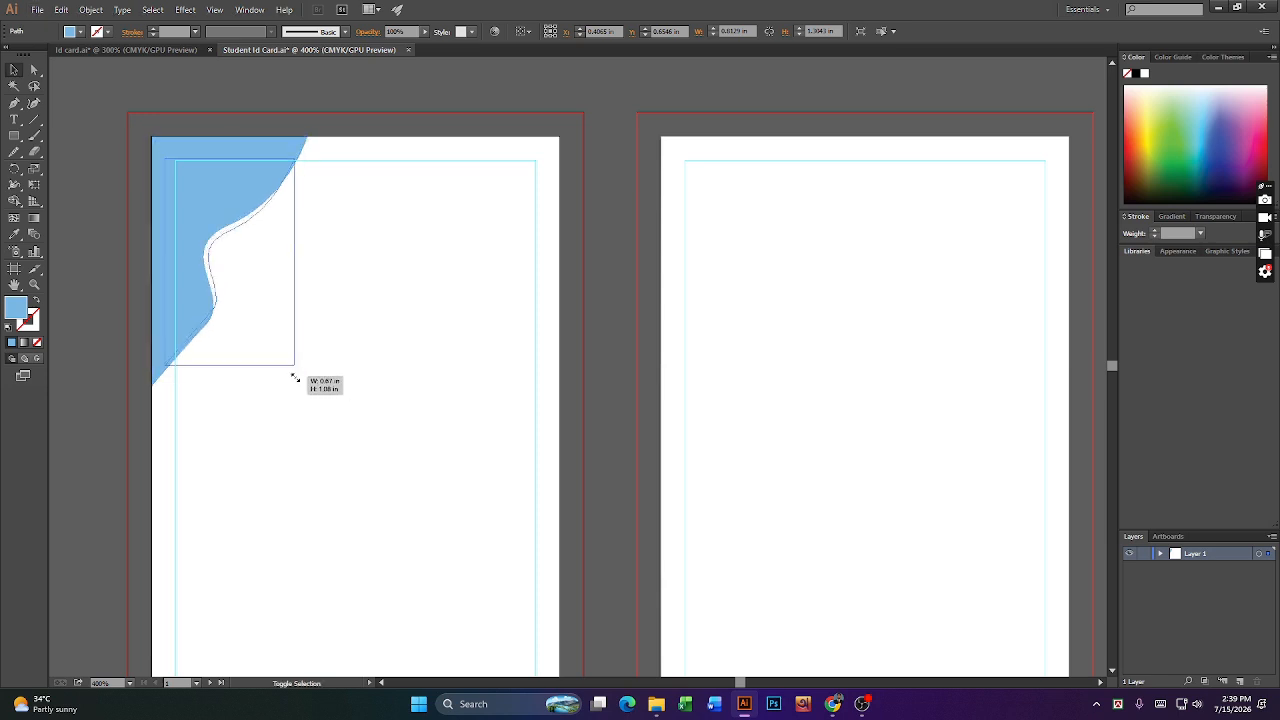
pyautogui.moveTo(295, 378); pyautogui.dragTo(294, 377)
pyautogui.hotkey('ctrl', 'z')
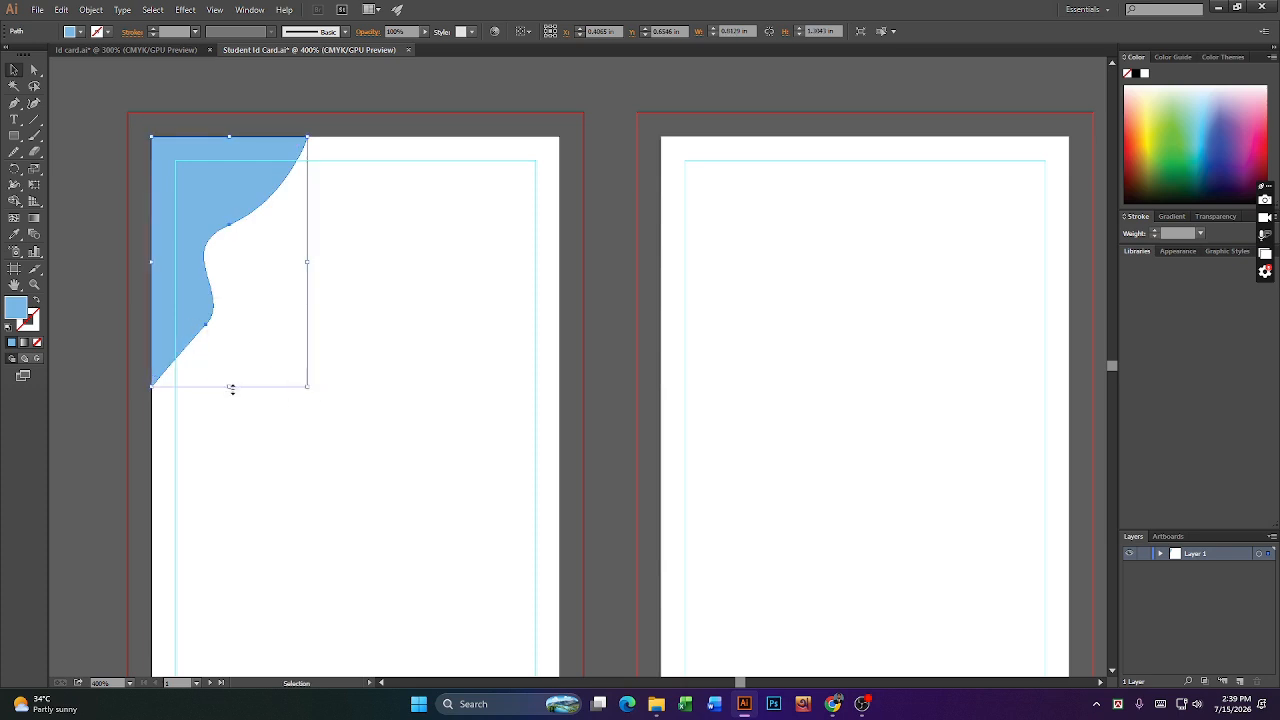
# - Shrink the light blue copy to about 0.74 by 1.2 in so the dark blue original borders its wavy edge
pyautogui.moveTo(231, 388); pyautogui.dragTo(231, 366)
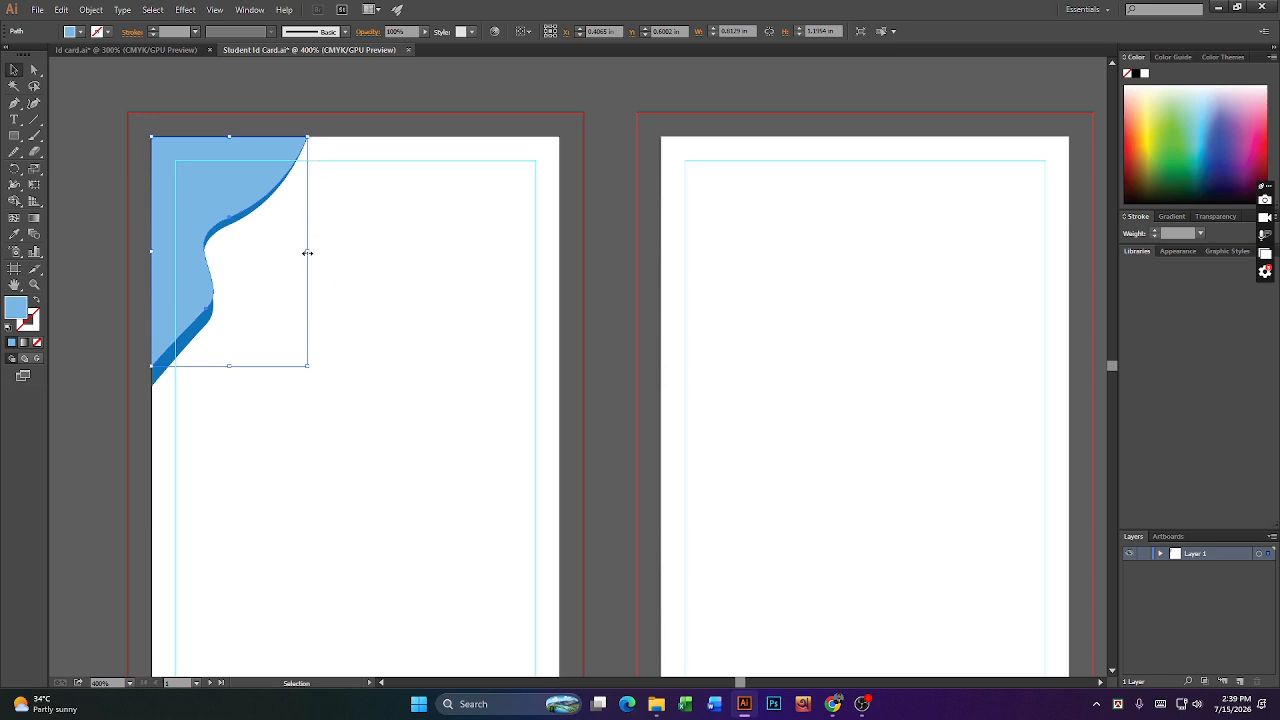
pyautogui.moveTo(307, 253)
pyautogui.mouseDown()
pyautogui.moveTo(285, 252)
pyautogui.moveTo(294, 258)
pyautogui.mouseUp()
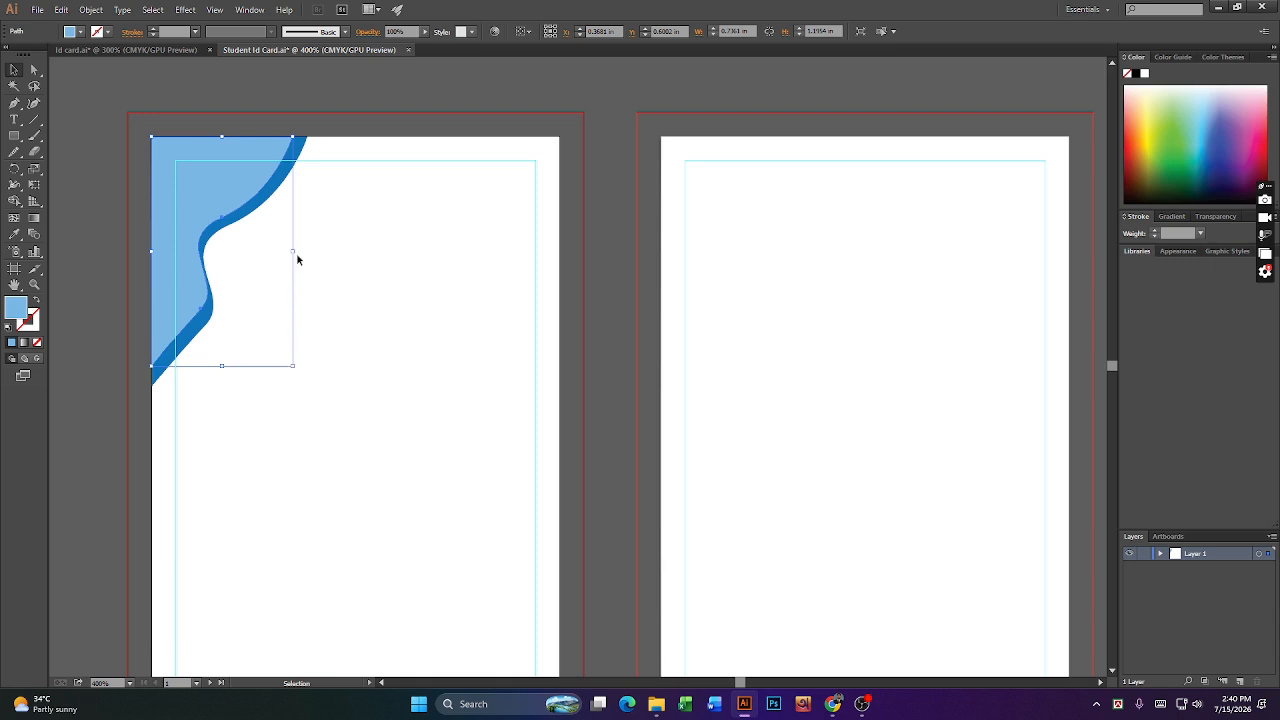
pyautogui.moveTo(293, 253); pyautogui.dragTo(289, 252)
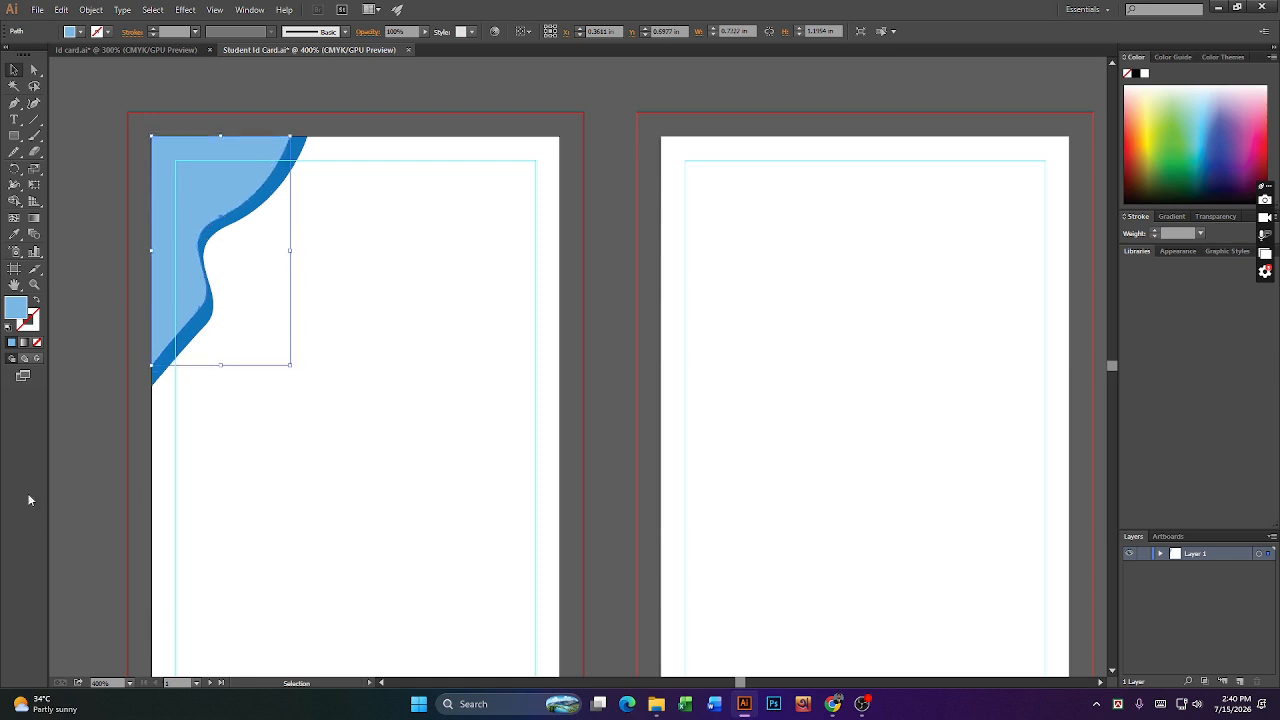
pyautogui.click(64, 416)
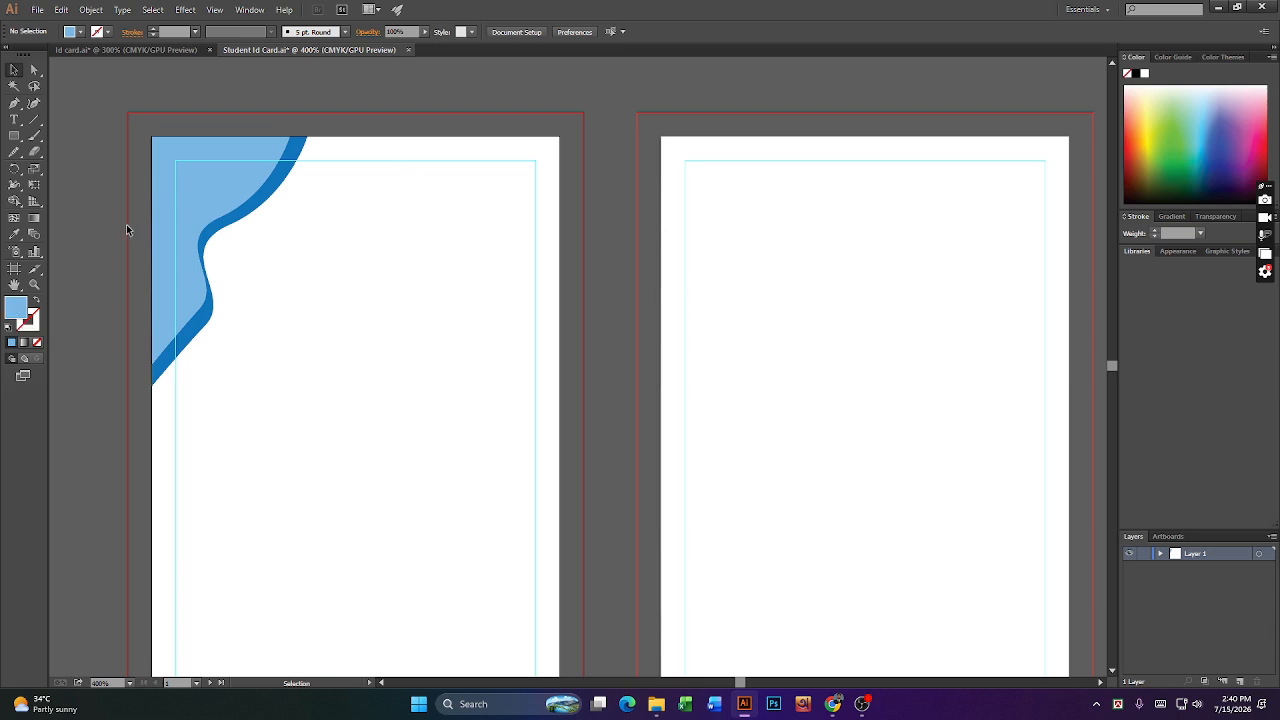
# - Try to fill the light blue shape with the hex code 1d75bc from the clipboard history
pyautogui.click(178, 177)
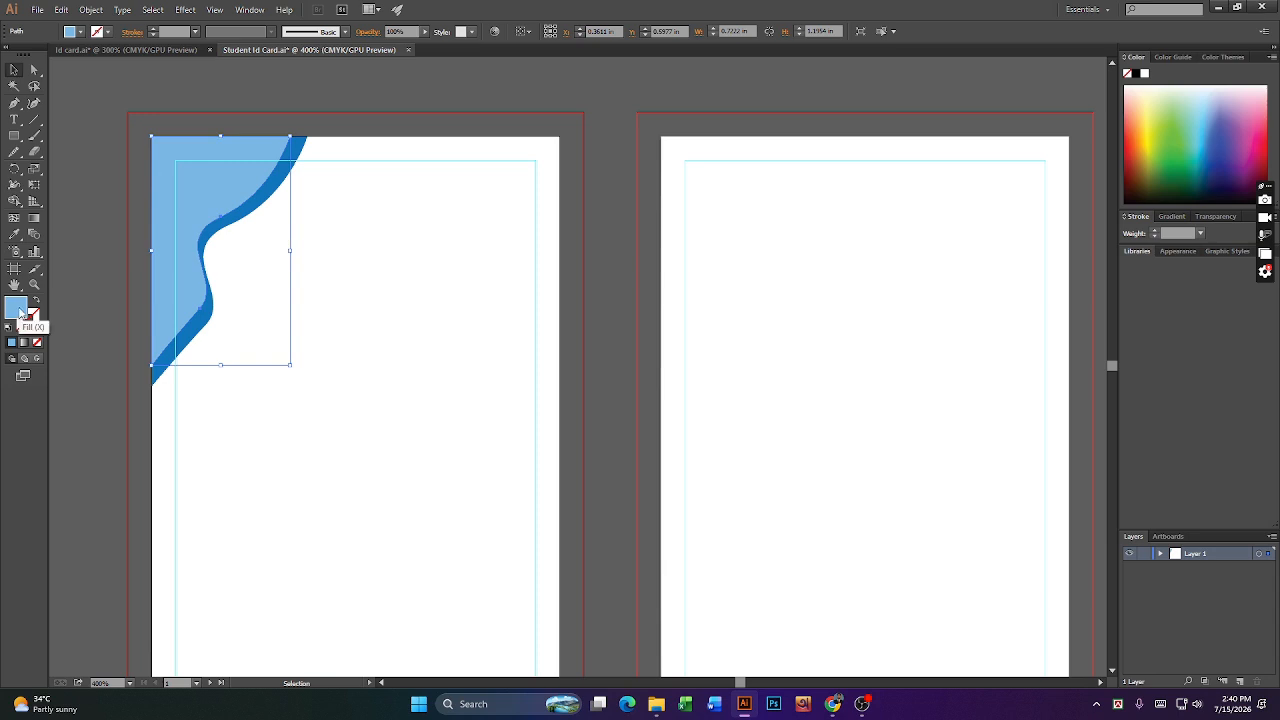
pyautogui.doubleClick(18, 310)
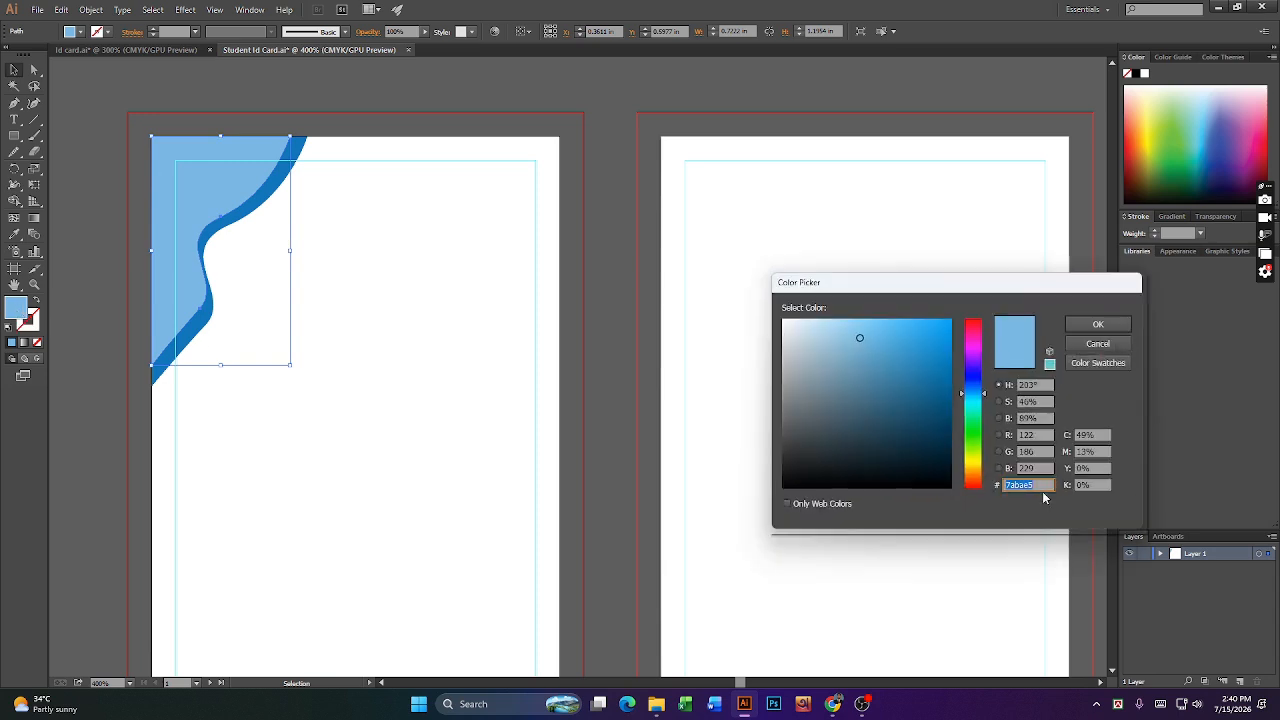
pyautogui.click(1040, 484)
pyautogui.moveTo(1040, 484); pyautogui.dragTo(859, 477)
pyautogui.press('super+v')
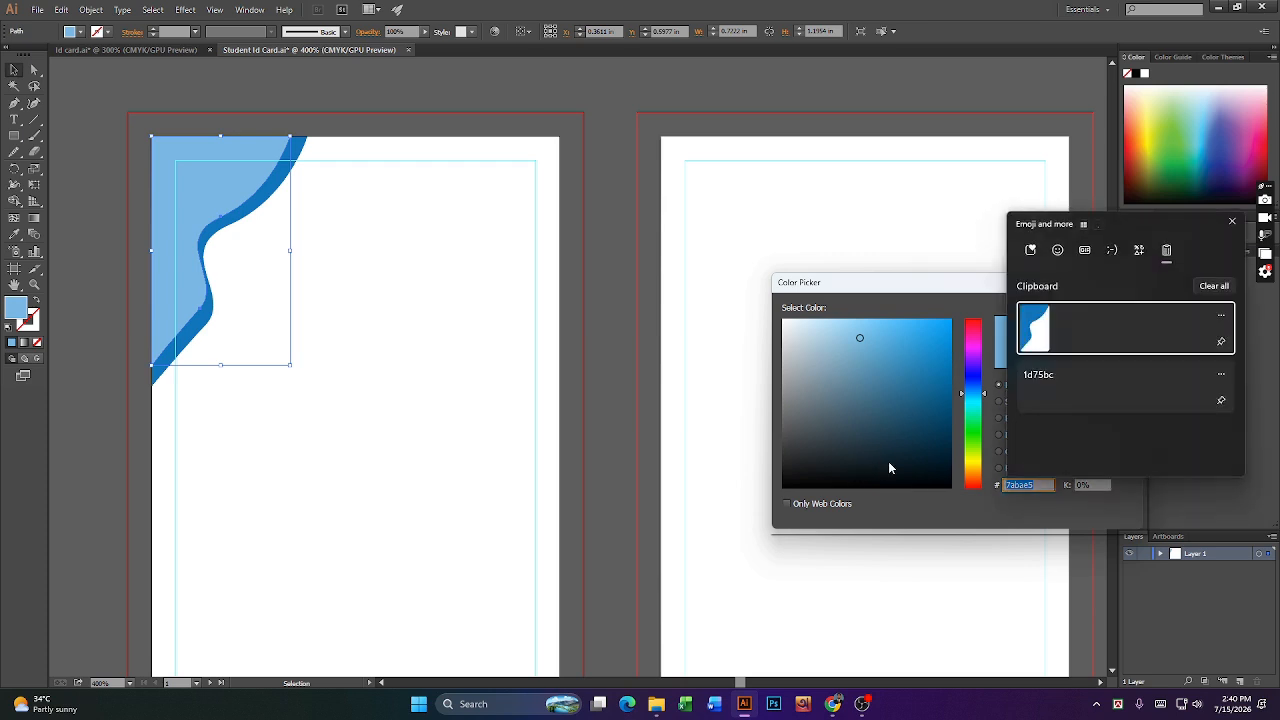
pyautogui.press('Down')
pyautogui.press('Return')
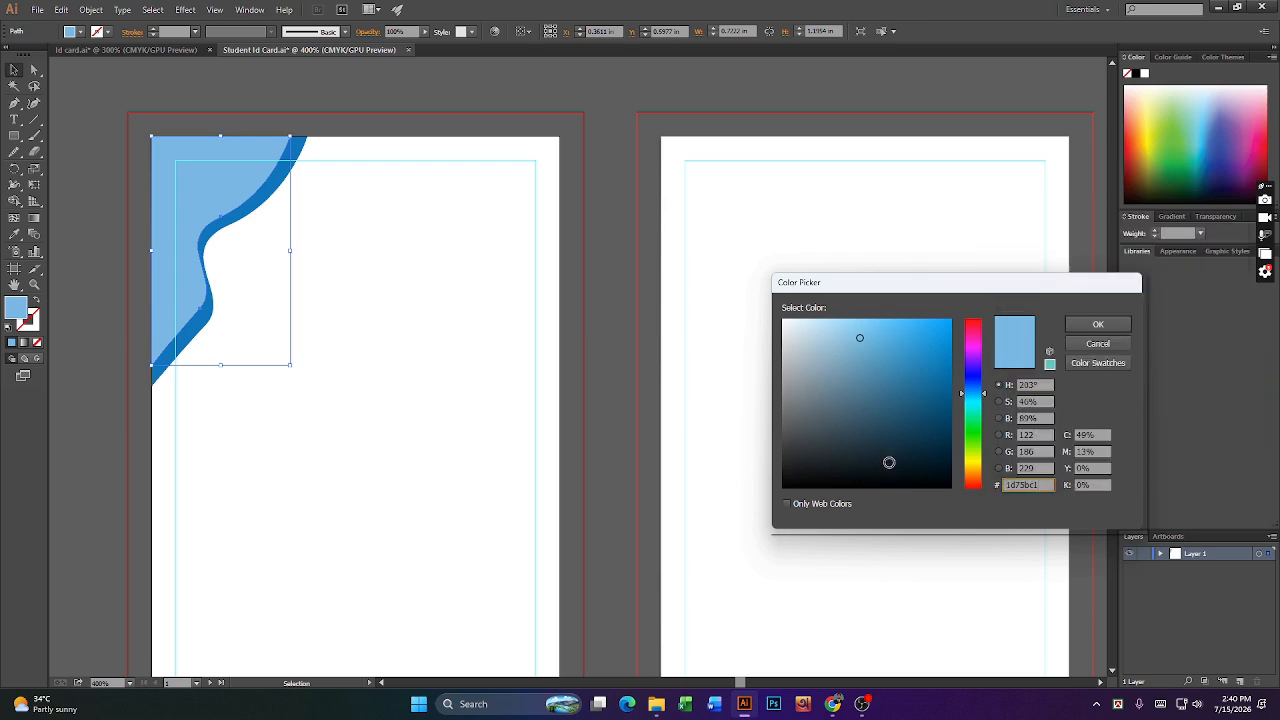
pyautogui.press('Return')
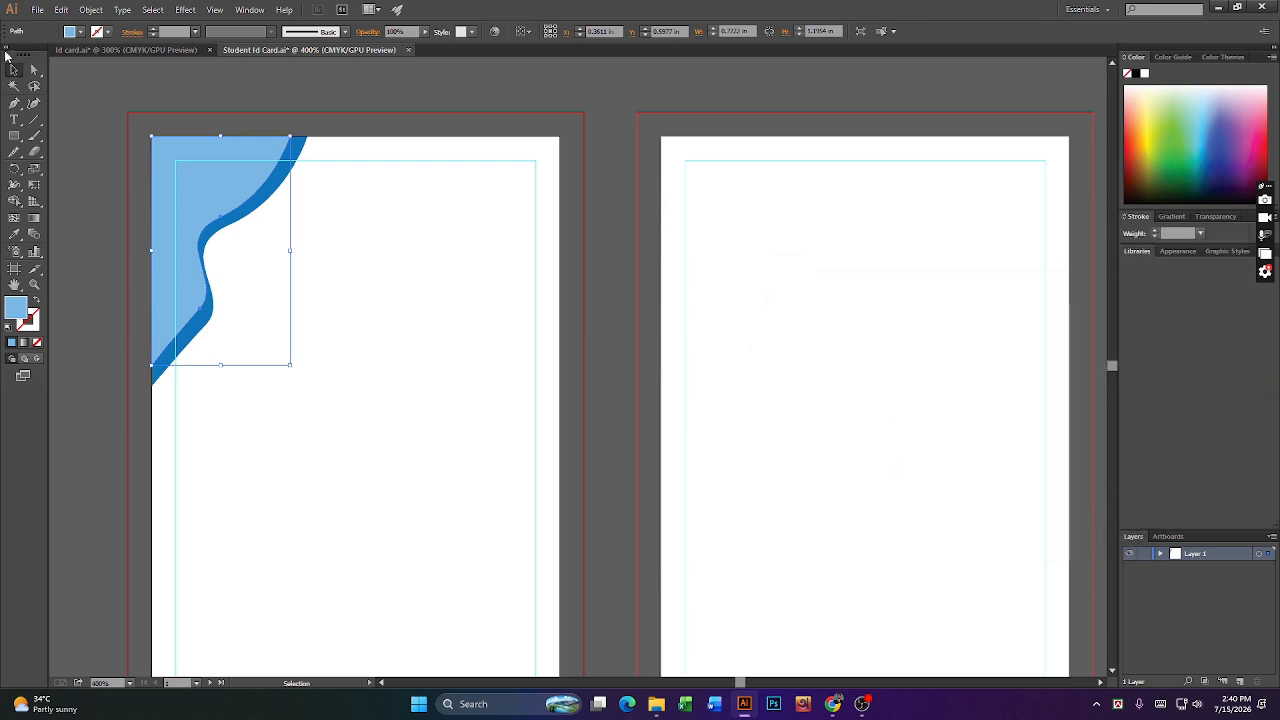
pyautogui.click(231, 326)
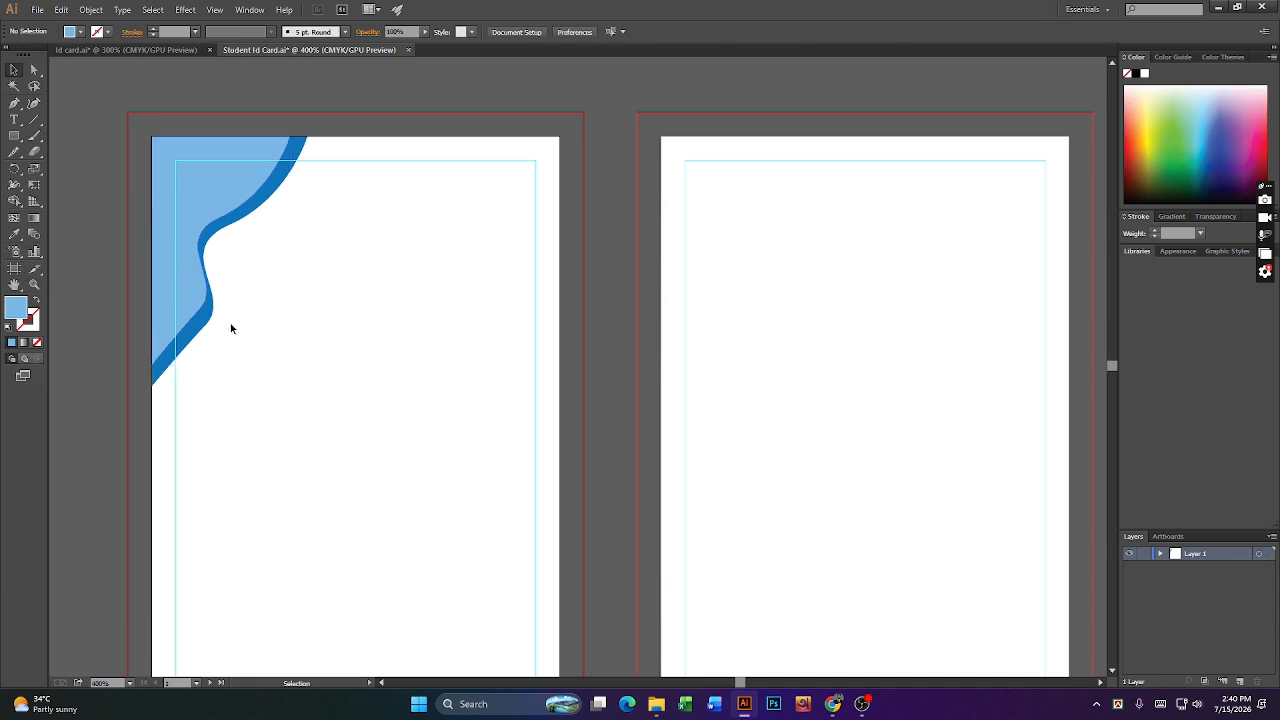
# - Reselect the light blue shape and retry the 1d75bc fill from the clipboard history
pyautogui.click(186, 271)
pyautogui.doubleClick(20, 316)
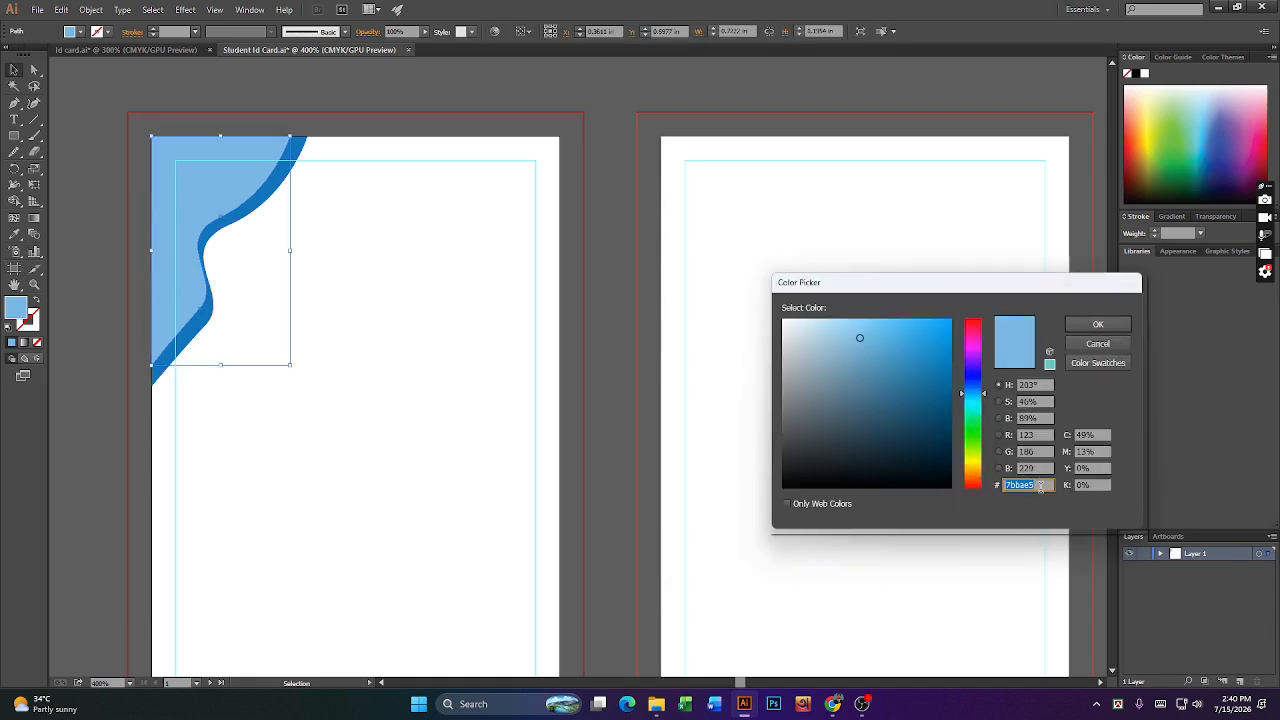
pyautogui.press('super+v')
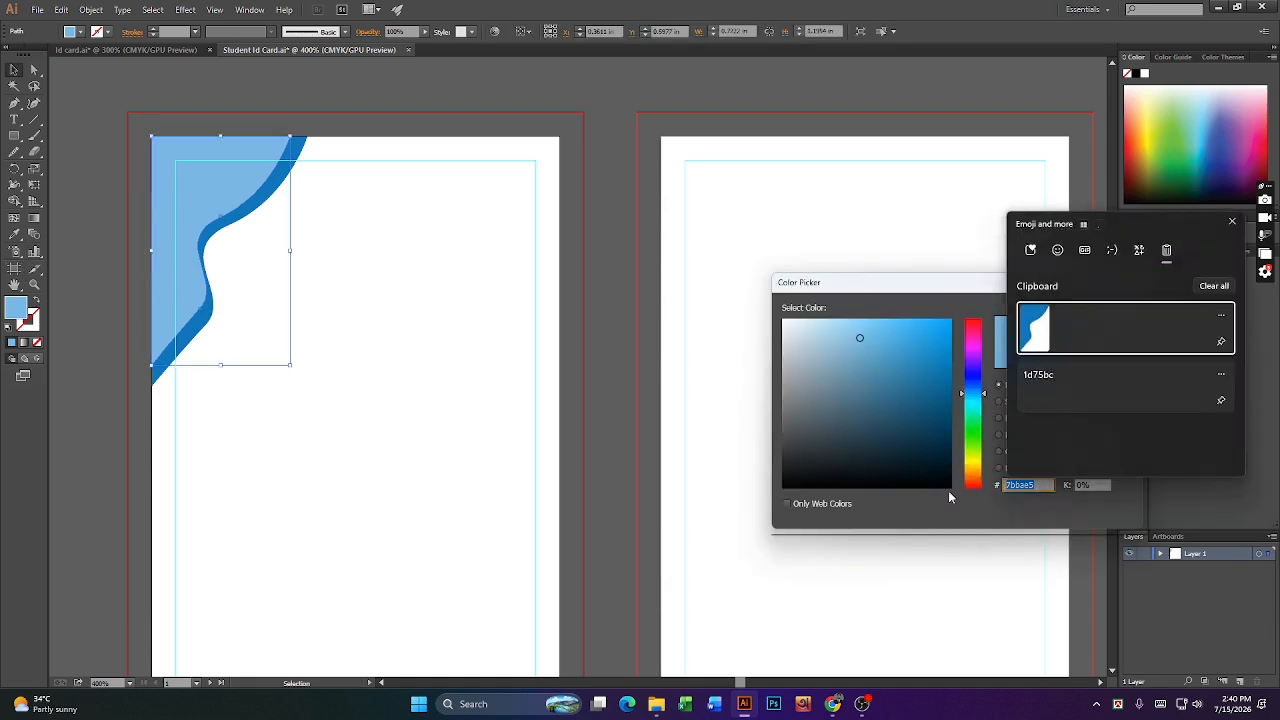
pyautogui.press('Down')
pyautogui.press('Return')
pyautogui.press('Return')
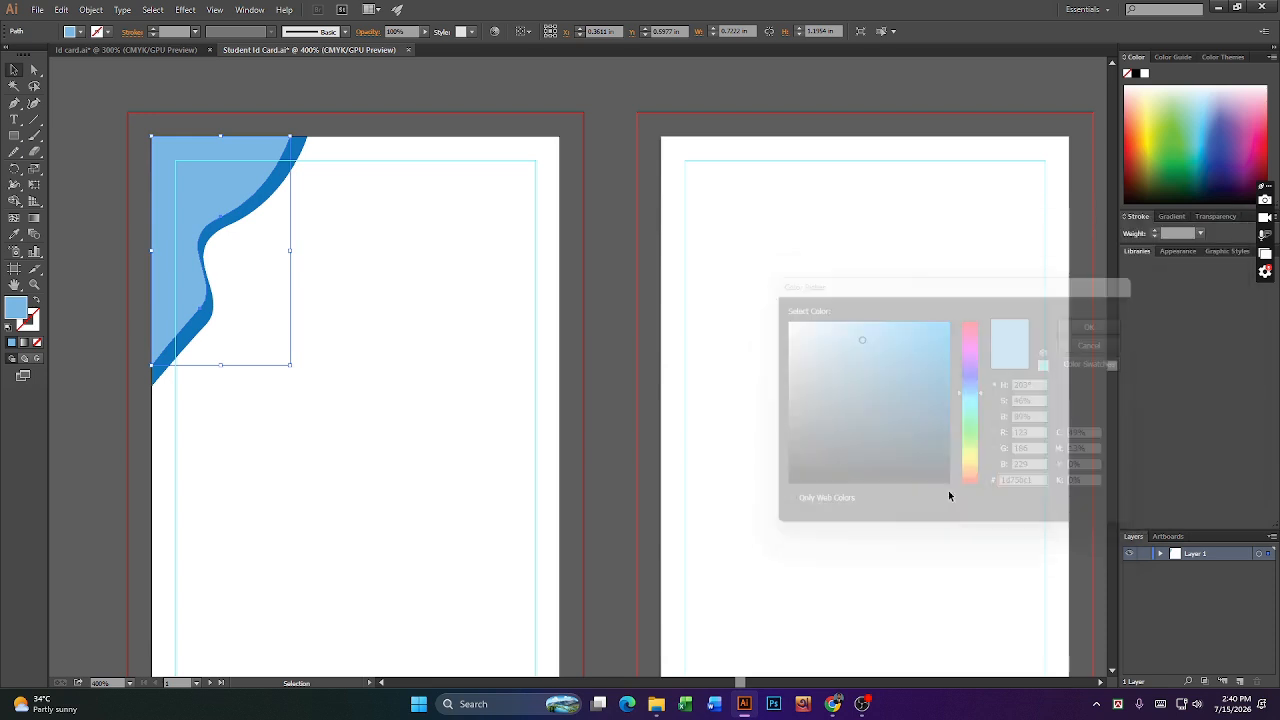
# - Try once more to apply the copied 1d75bc code from the clipboard history as the light blue shape's fill, and deselect it
pyautogui.doubleClick(20, 316)
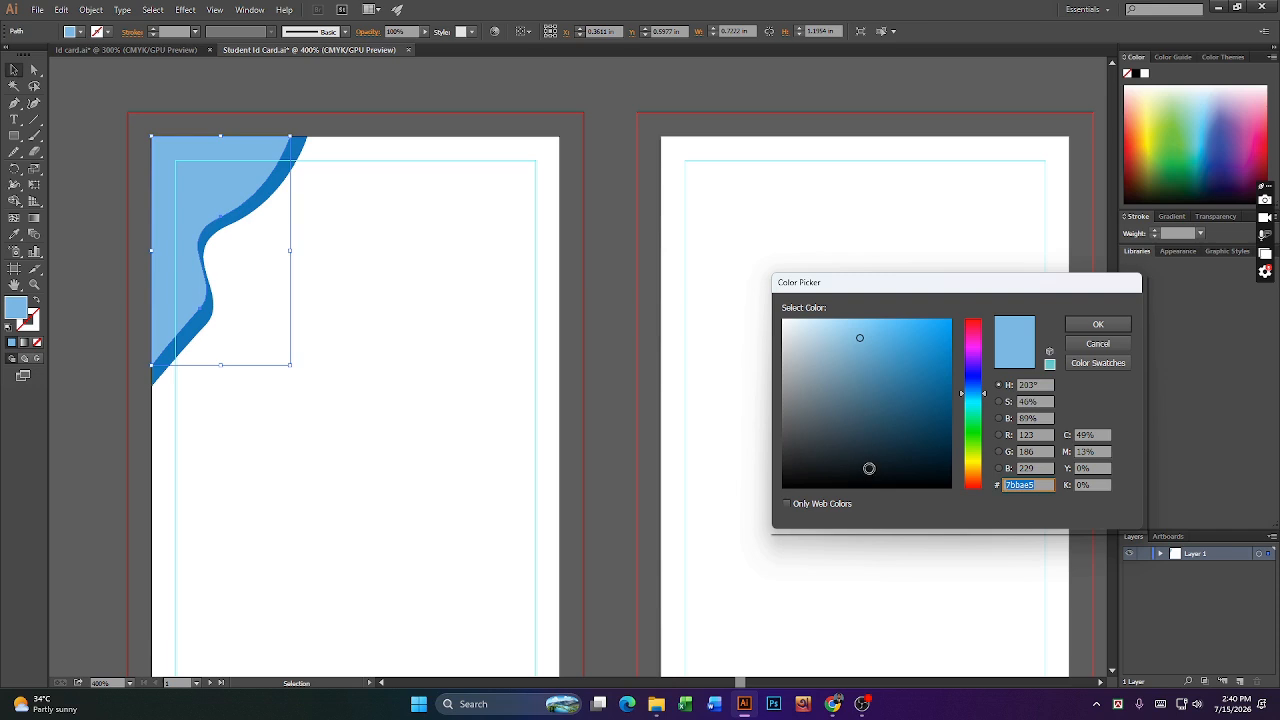
pyautogui.press('super+v')
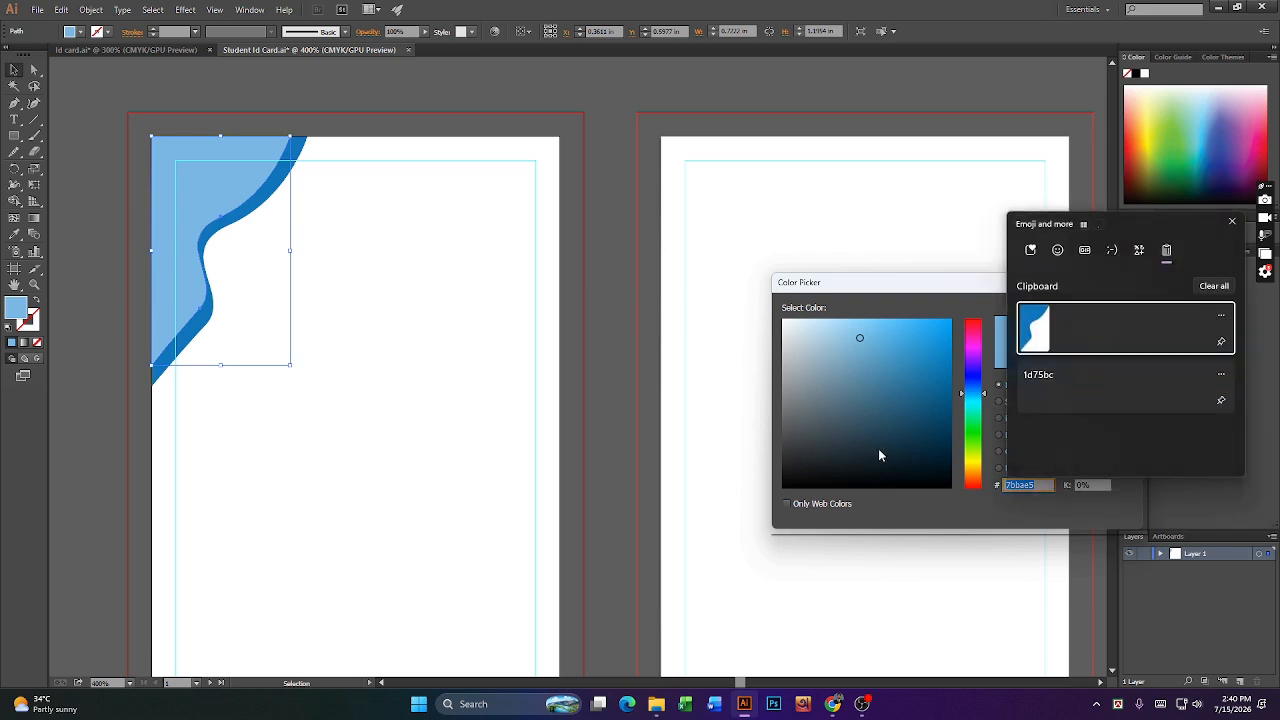
pyautogui.press('Down')
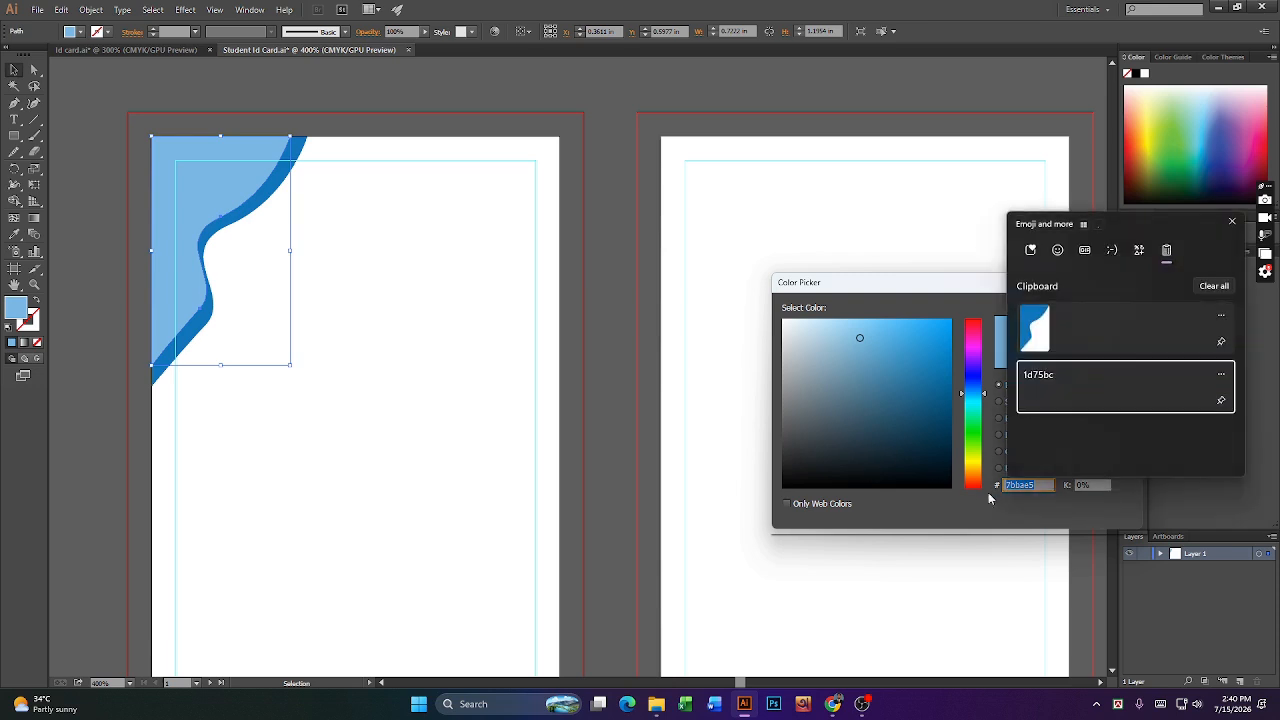
pyautogui.click(1066, 378)
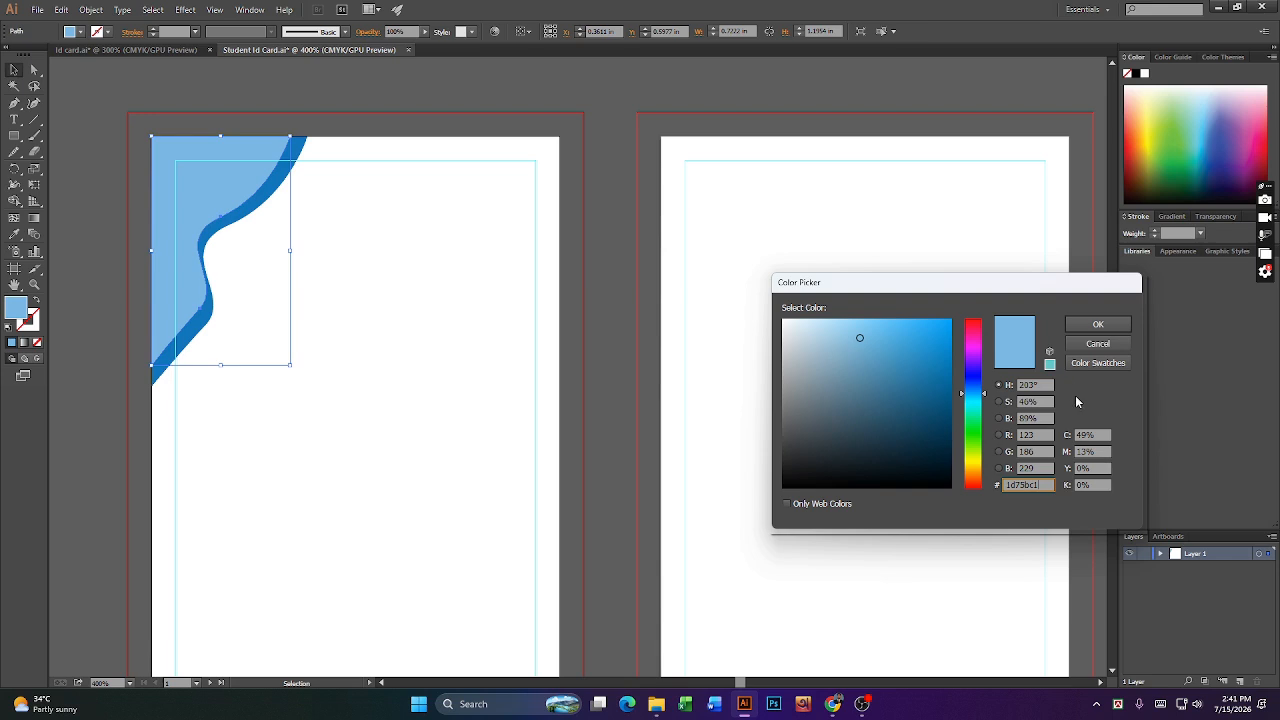
pyautogui.click(1087, 330)
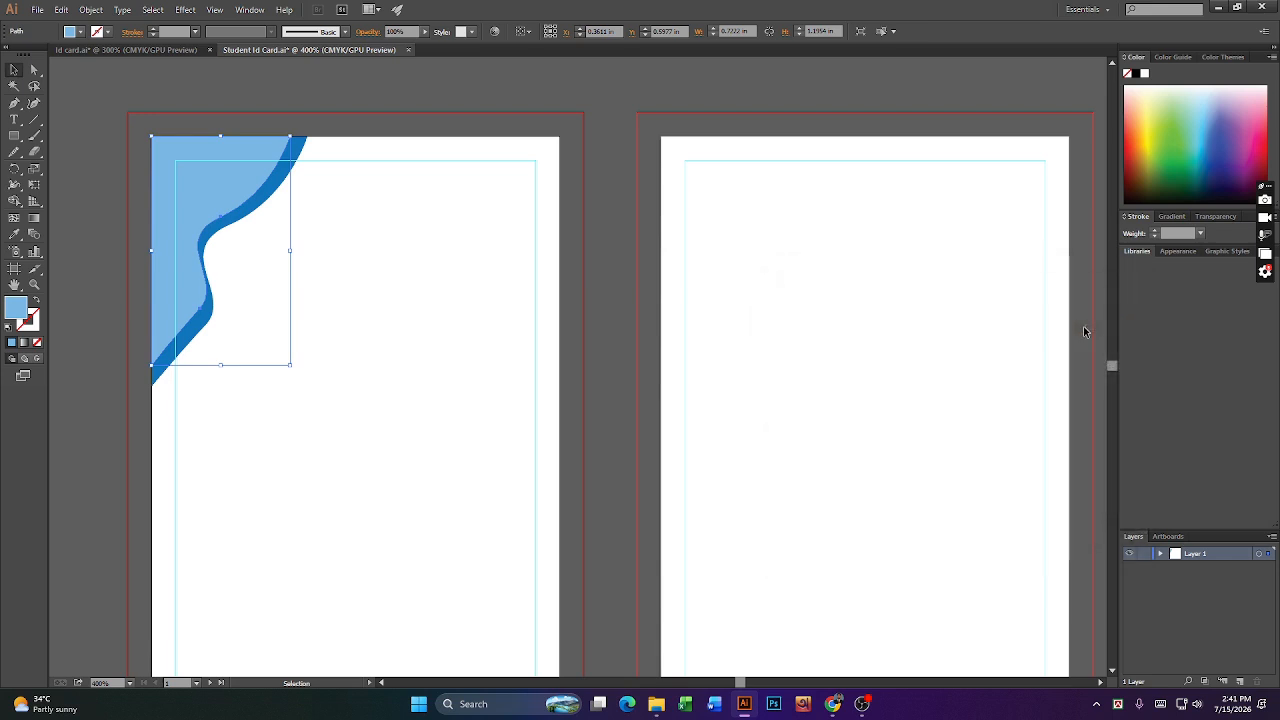
pyautogui.click(596, 92)
pyautogui.click(184, 310)
pyautogui.click(240, 106)
# - Switch to Id card.ai and copy the hex code 1d75bc from the fill of the front card's dark blue corner shape
pyautogui.click(184, 50)
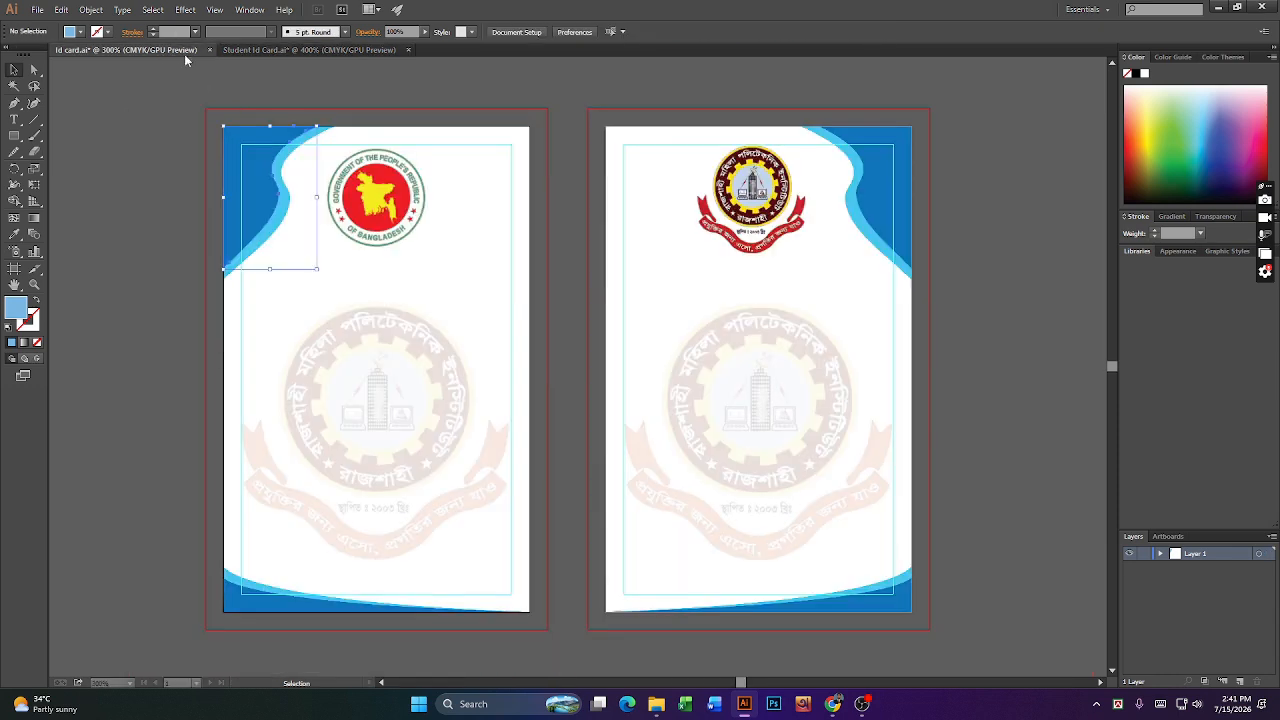
pyautogui.doubleClick(233, 183)
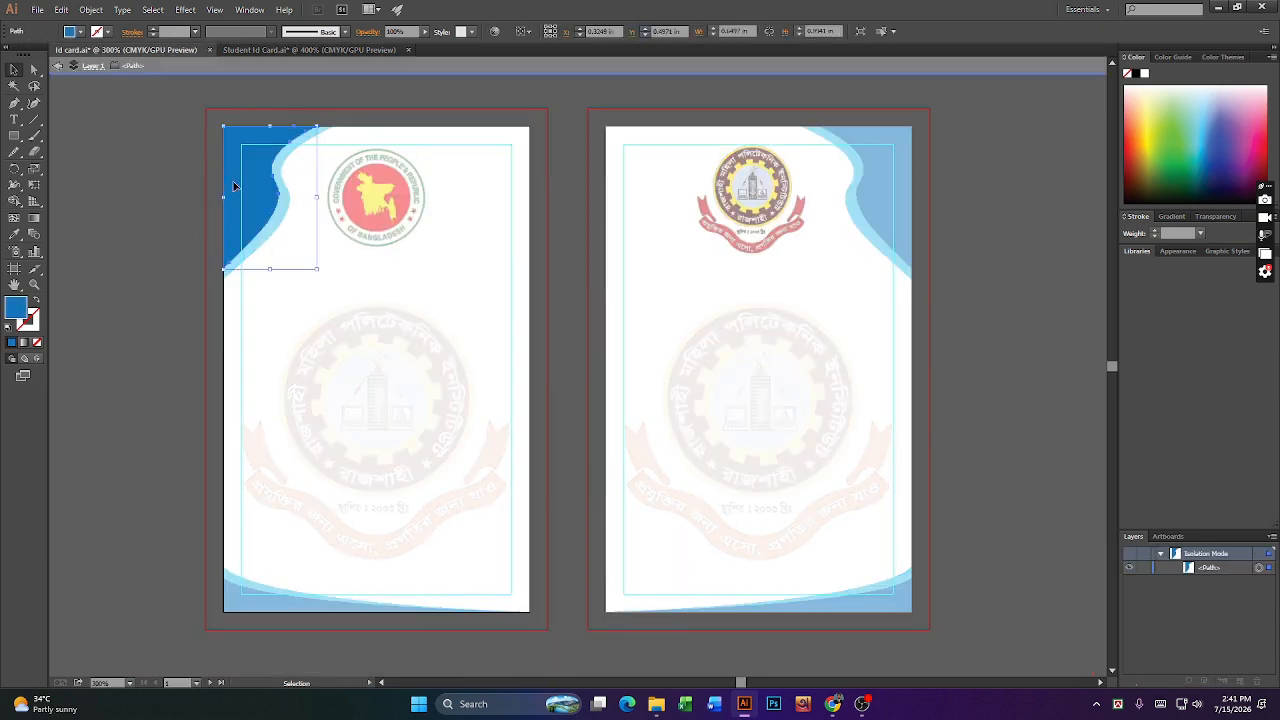
pyautogui.doubleClick(620, 87)
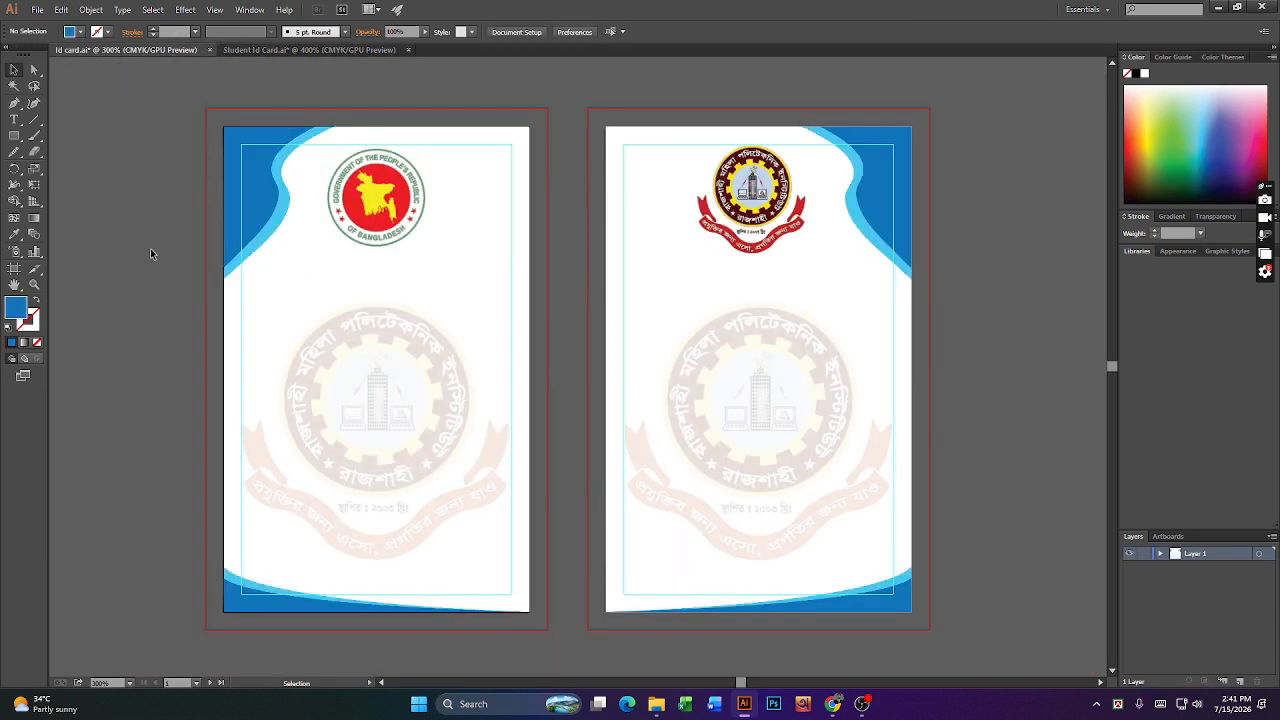
pyautogui.click(228, 228)
pyautogui.doubleClick(15, 307)
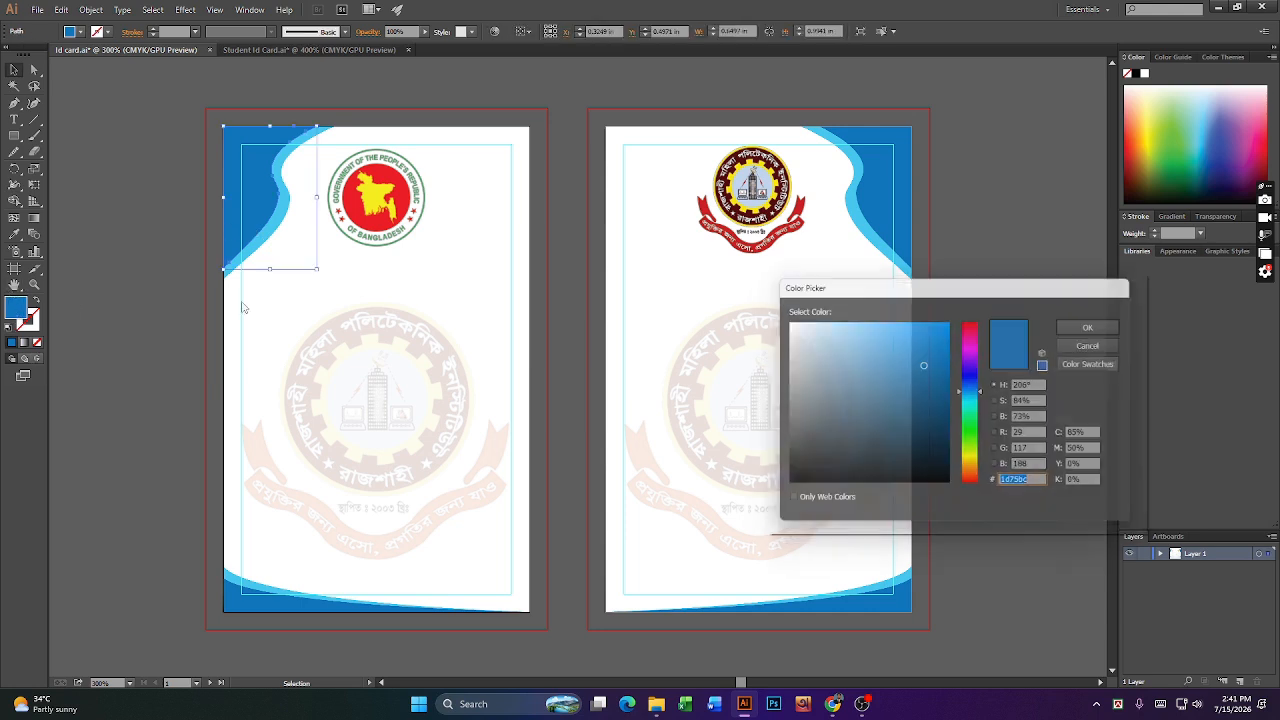
pyautogui.rightClick(1024, 484)
pyautogui.click(894, 535)
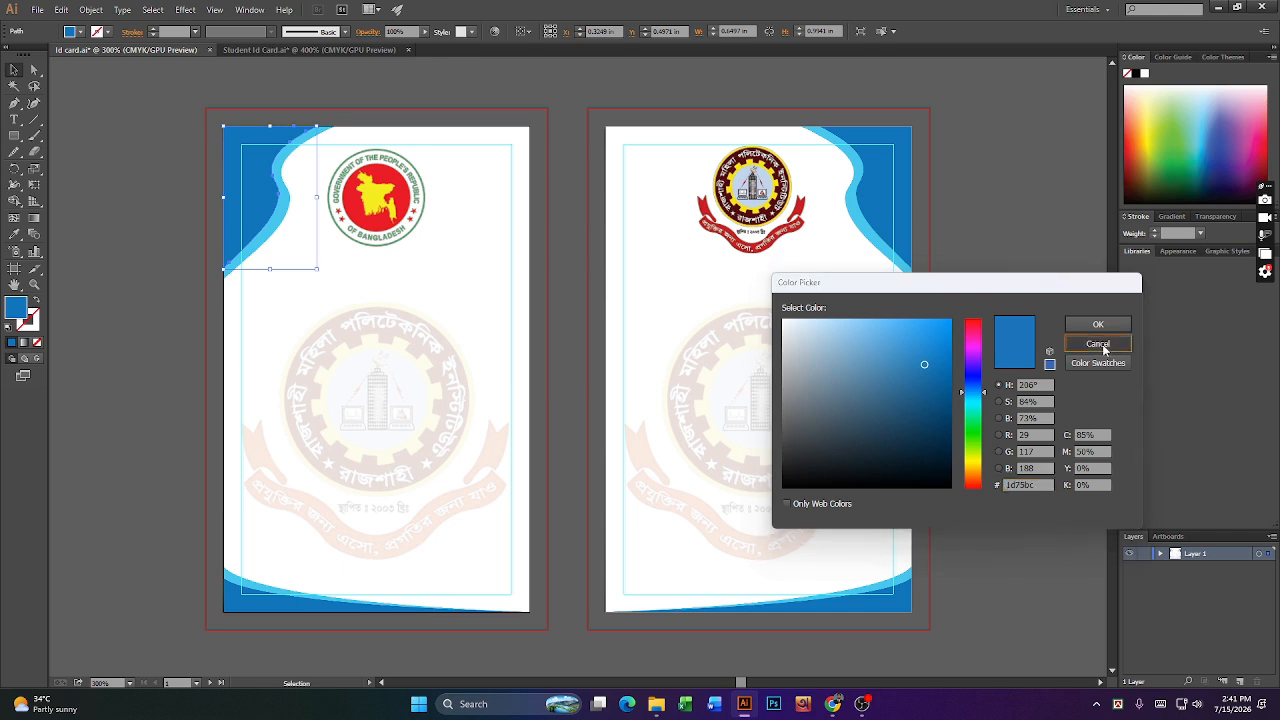
pyautogui.click(1098, 344)
# - In Student Id Card.ai, fill the light blue corner shape with 1d75bc and select the larger wavy shape behind it
pyautogui.click(385, 53)
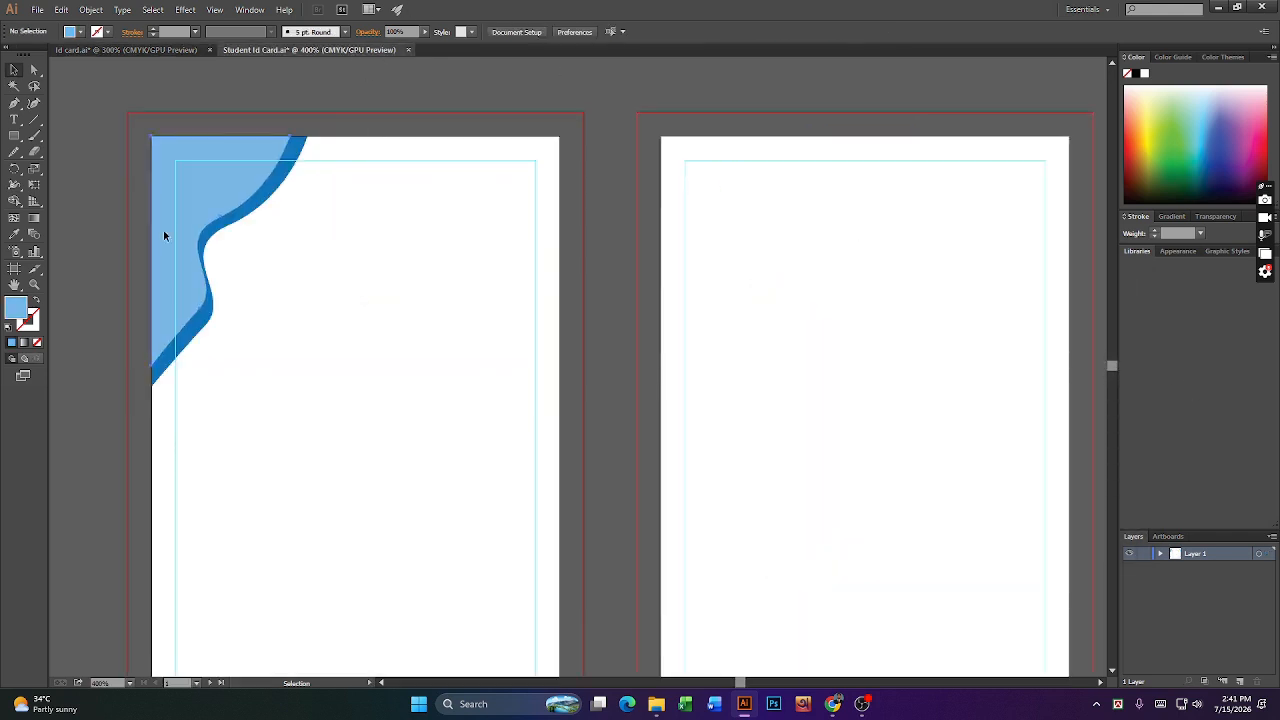
pyautogui.doubleClick(15, 307)
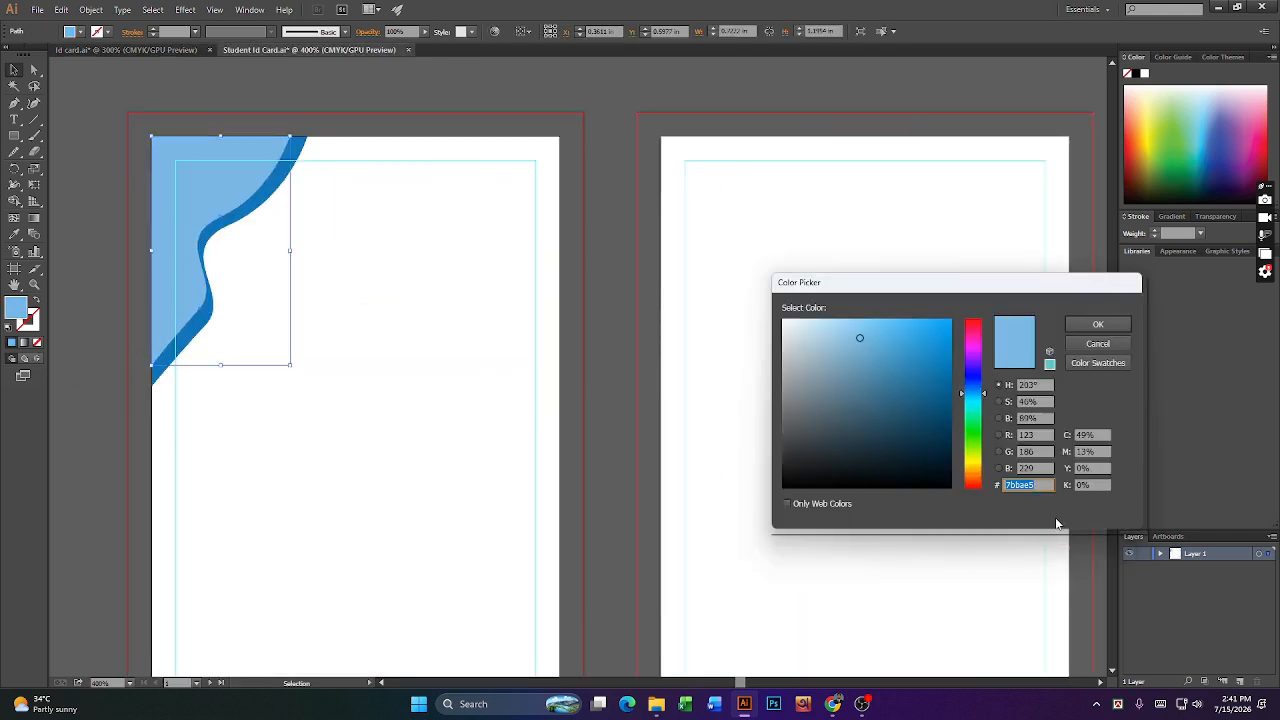
pyautogui.write('1d75bc')
pyautogui.click(1081, 328)
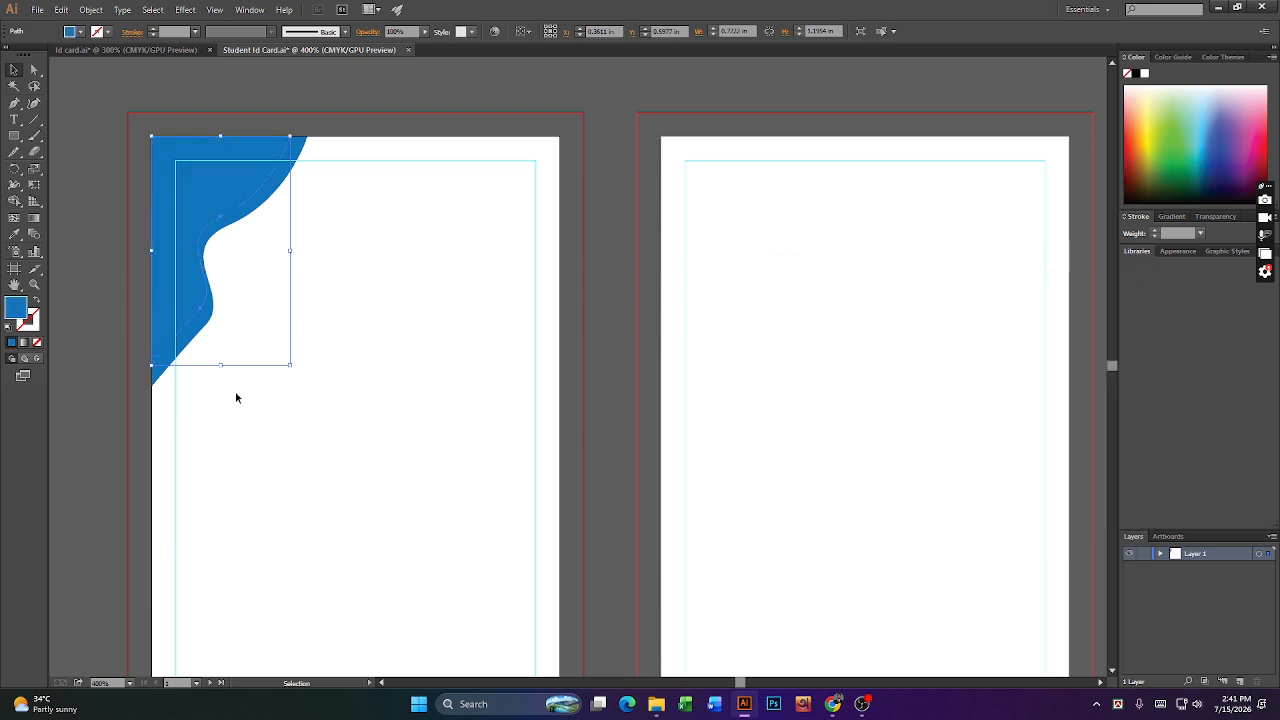
pyautogui.moveTo(201, 332); pyautogui.dragTo(201, 331)
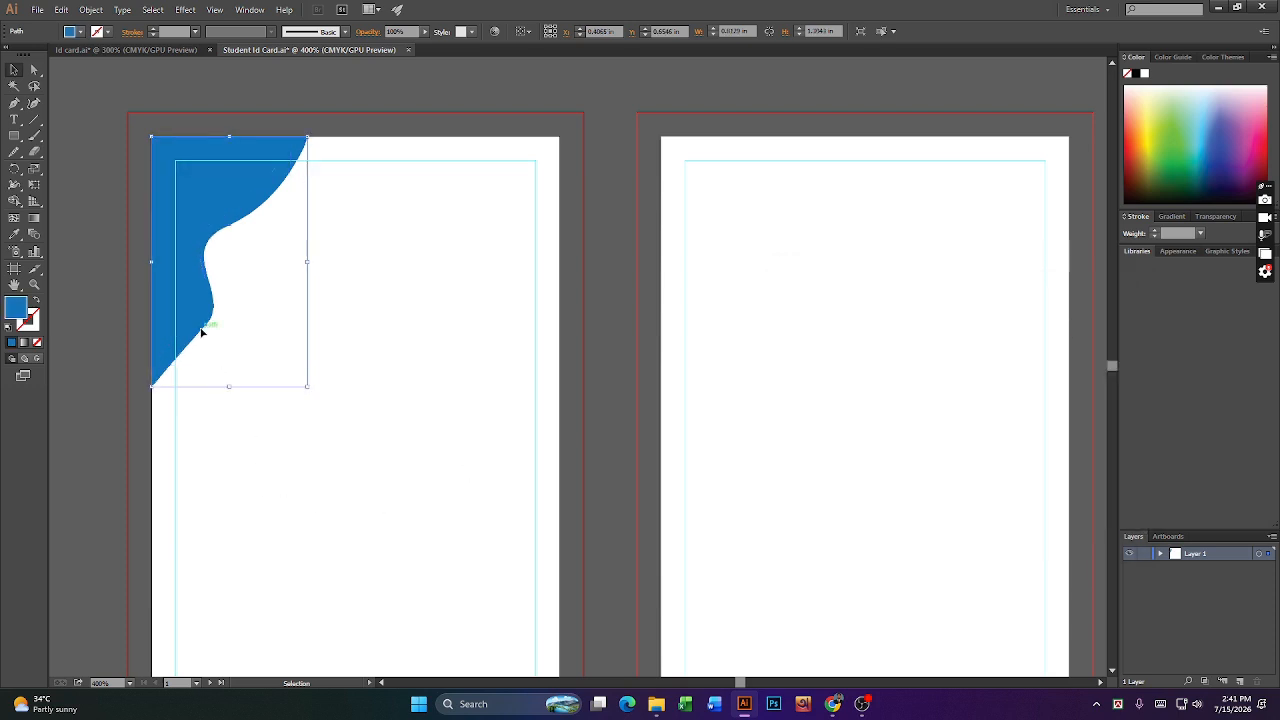
# - In Id card.ai, recolour the light blue band of the front card's upper corner to 1c9ab7
pyautogui.click(136, 51)
pyautogui.click(272, 238)
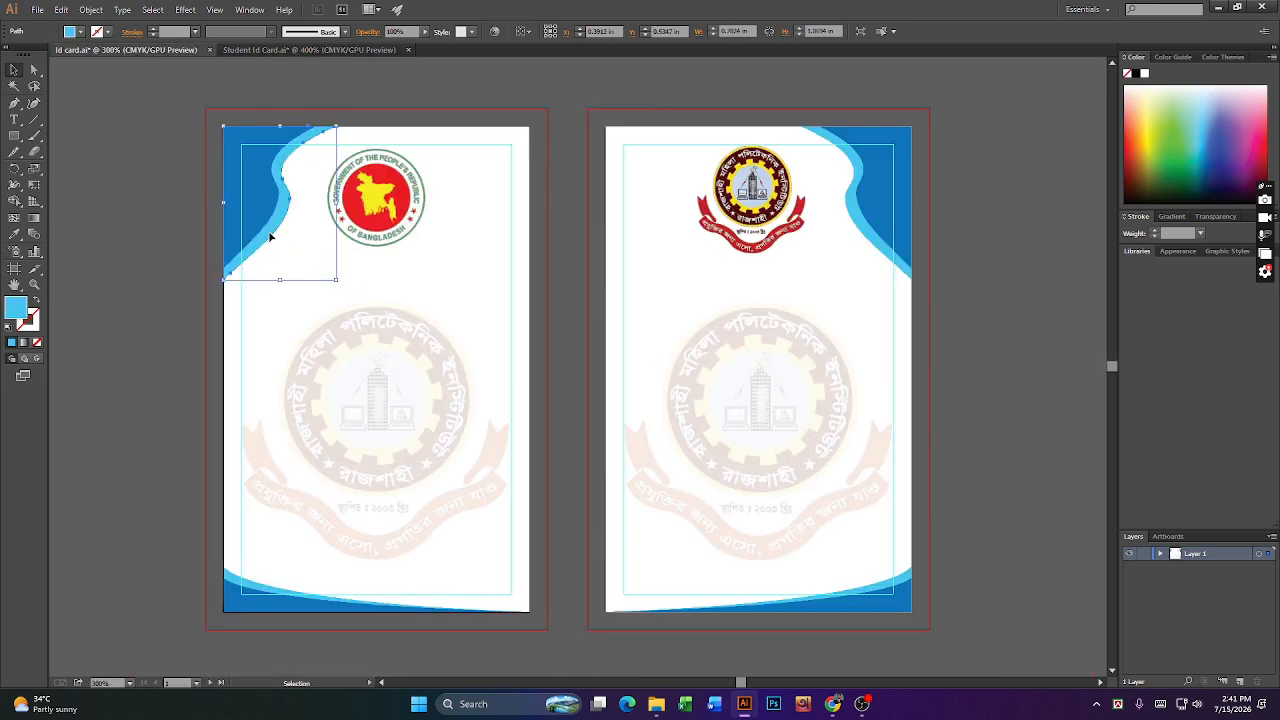
pyautogui.doubleClick(17, 308)
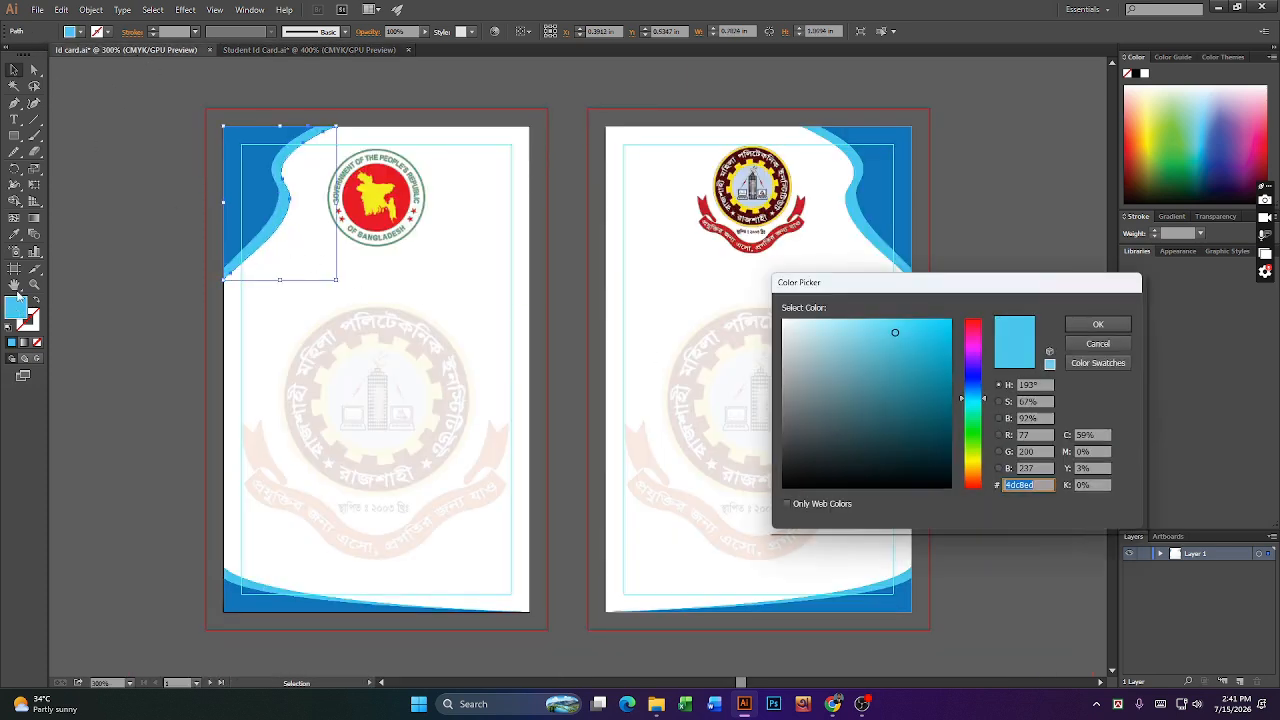
pyautogui.rightClick(1022, 484)
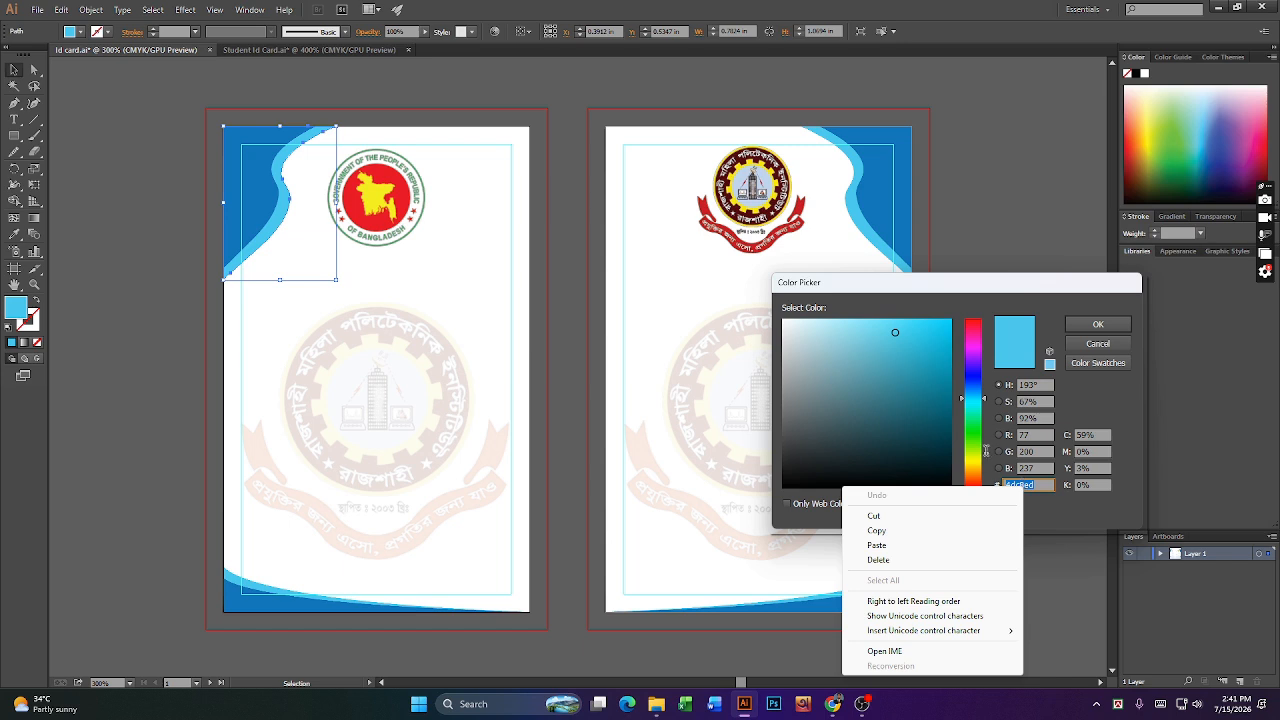
pyautogui.click(903, 341)
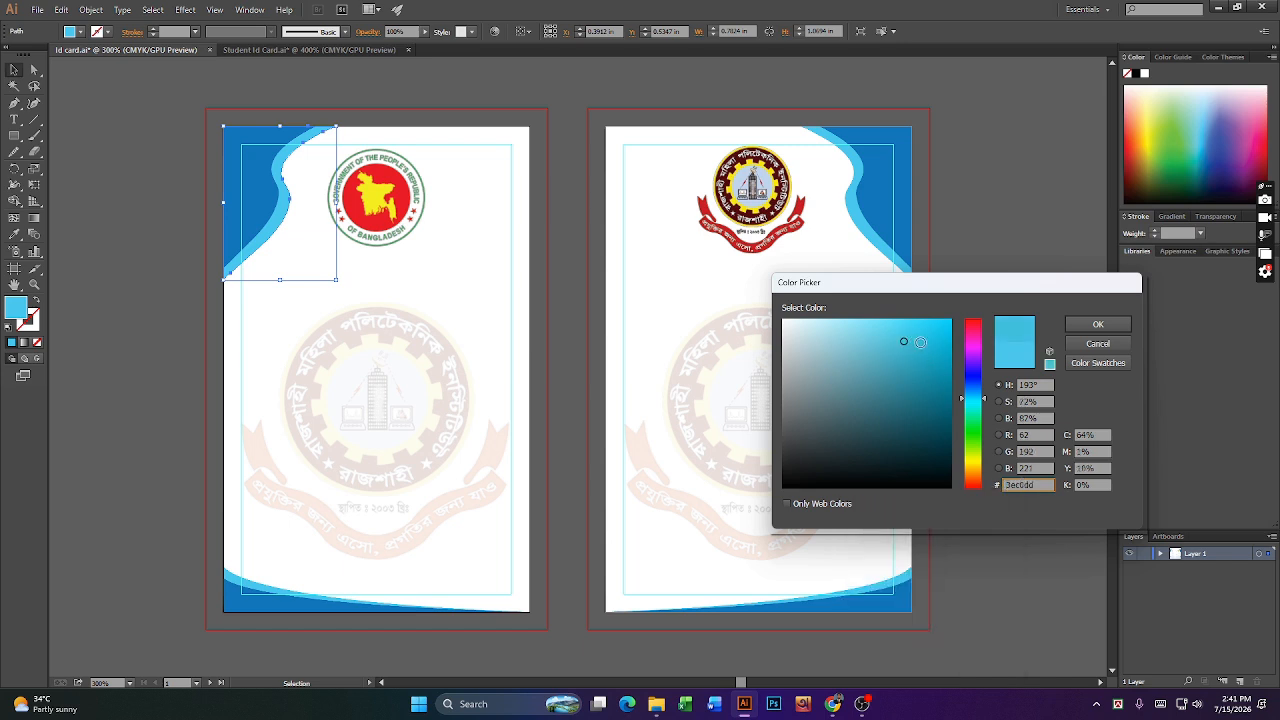
pyautogui.click(925, 366)
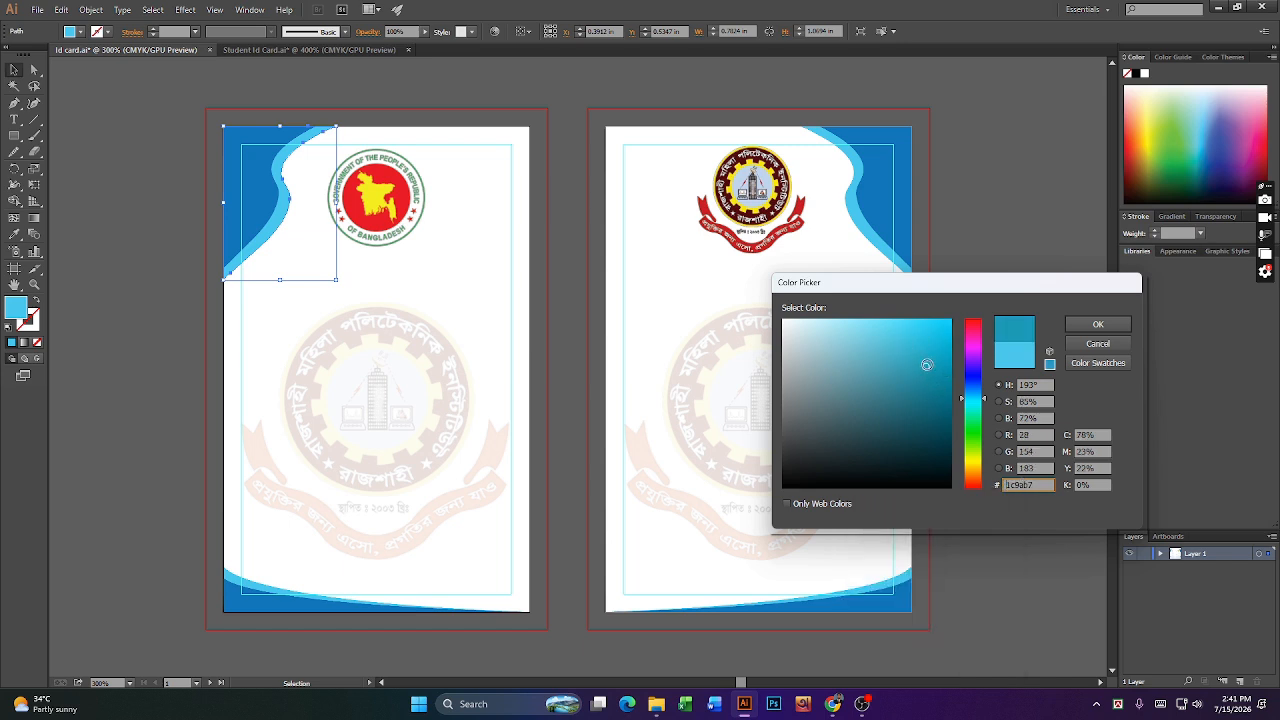
pyautogui.doubleClick(1036, 484)
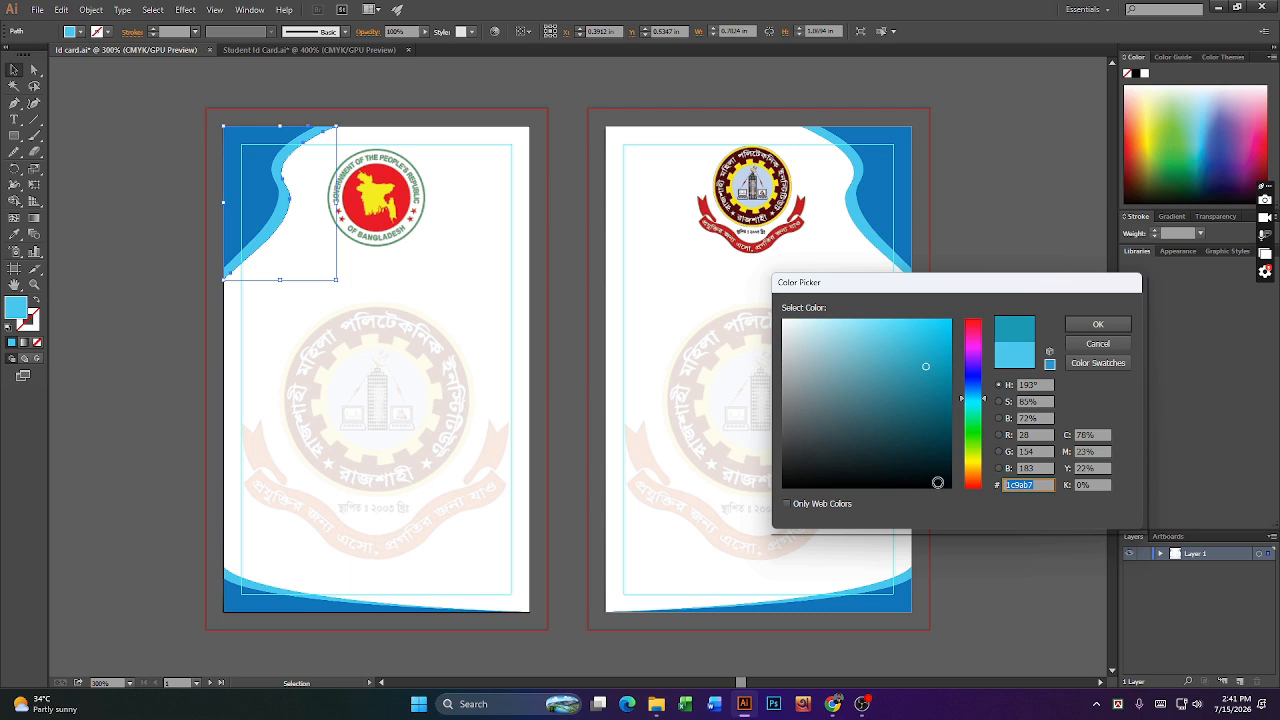
pyautogui.click(1097, 326)
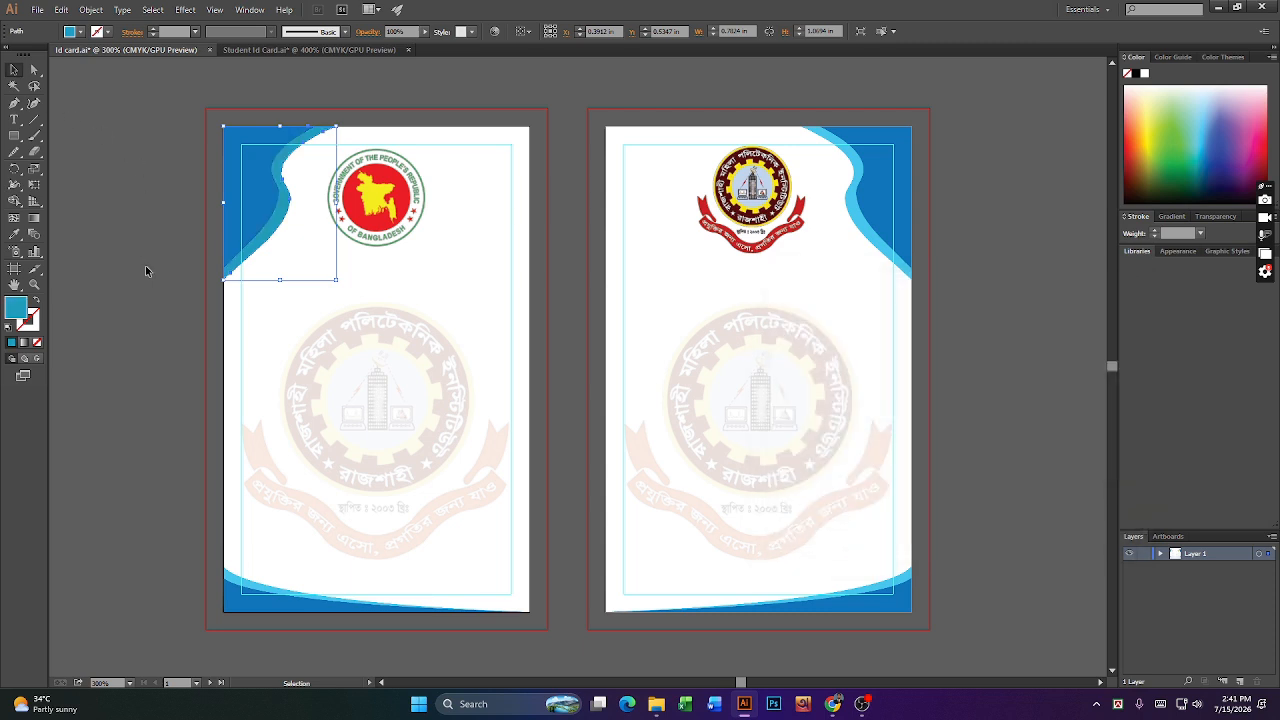
# - Set the corner band's fill to the brighter cyan 25bdd6 and copy its hex code
pyautogui.doubleClick(17, 309)
pyautogui.click(924, 346)
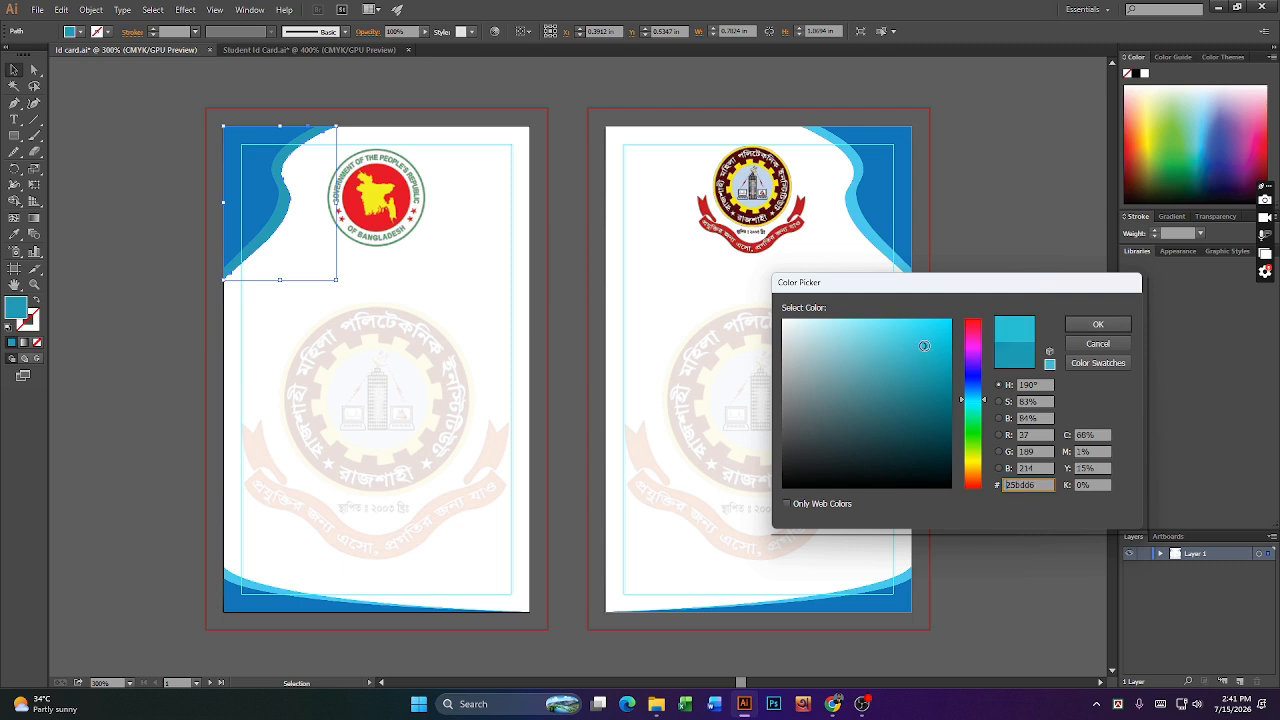
pyautogui.click(1044, 484)
pyautogui.hotkey('ctrl', 'c')
pyautogui.click(1108, 326)
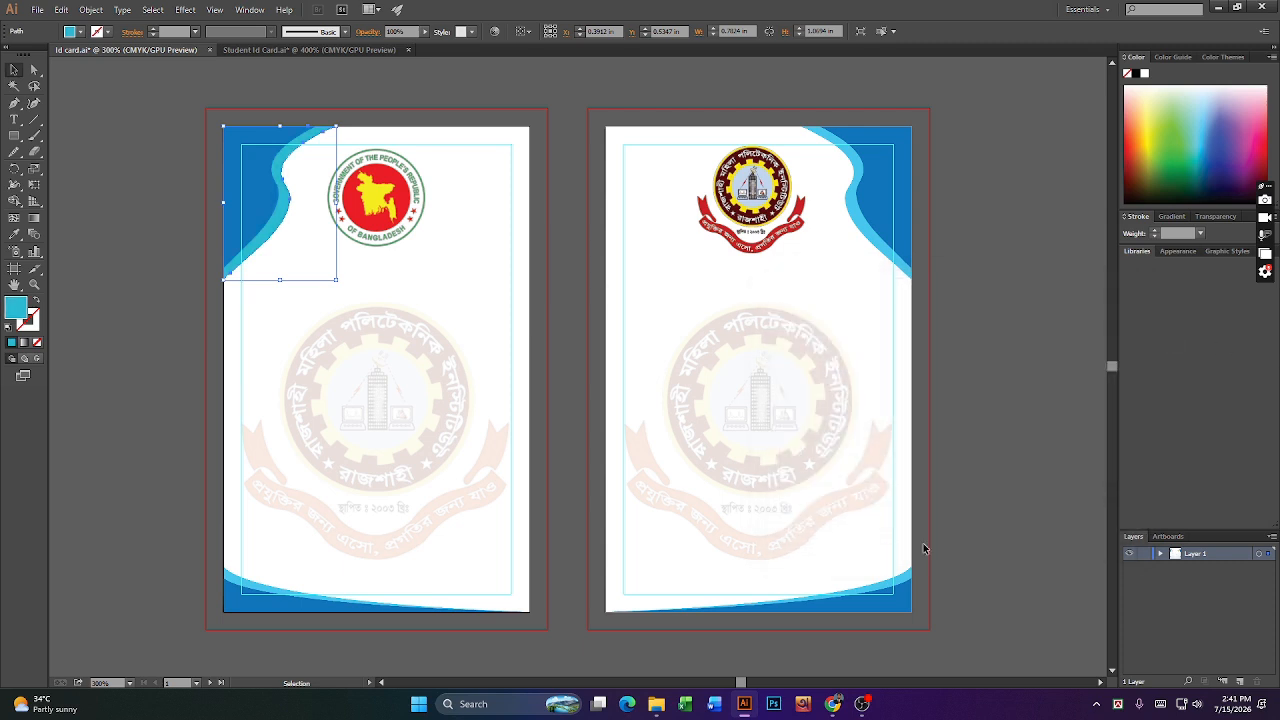
# - In Student Id Card.ai, fill the larger wavy shape behind the corner with the copied code 25bdd6, and deselect it
pyautogui.click(291, 49)
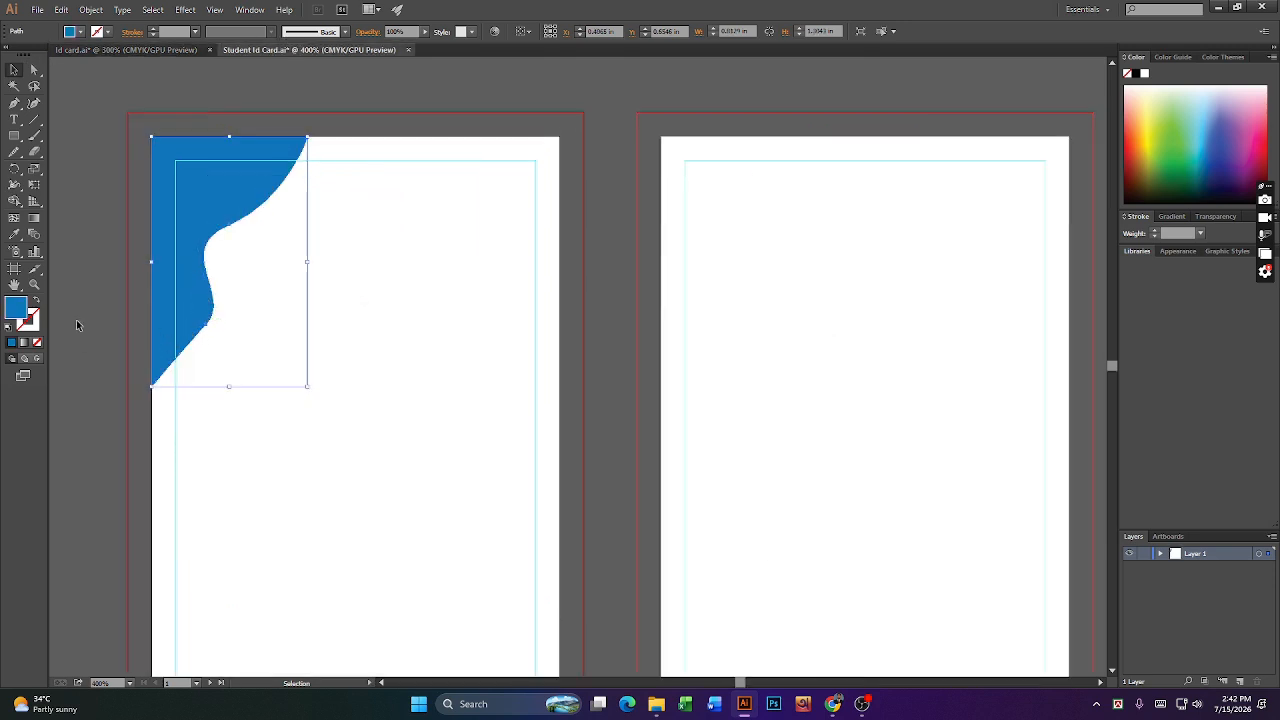
pyautogui.doubleClick(18, 316)
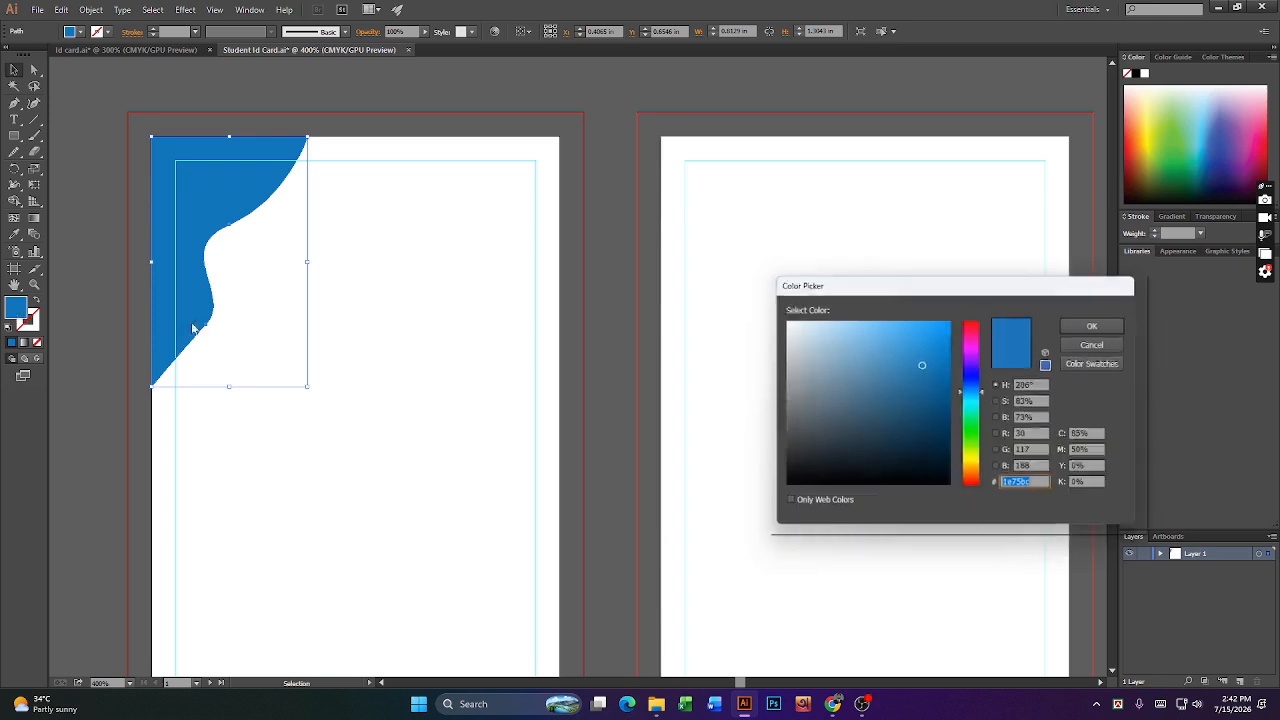
pyautogui.doubleClick(1049, 485)
pyautogui.hotkey('ctrl', 'v')
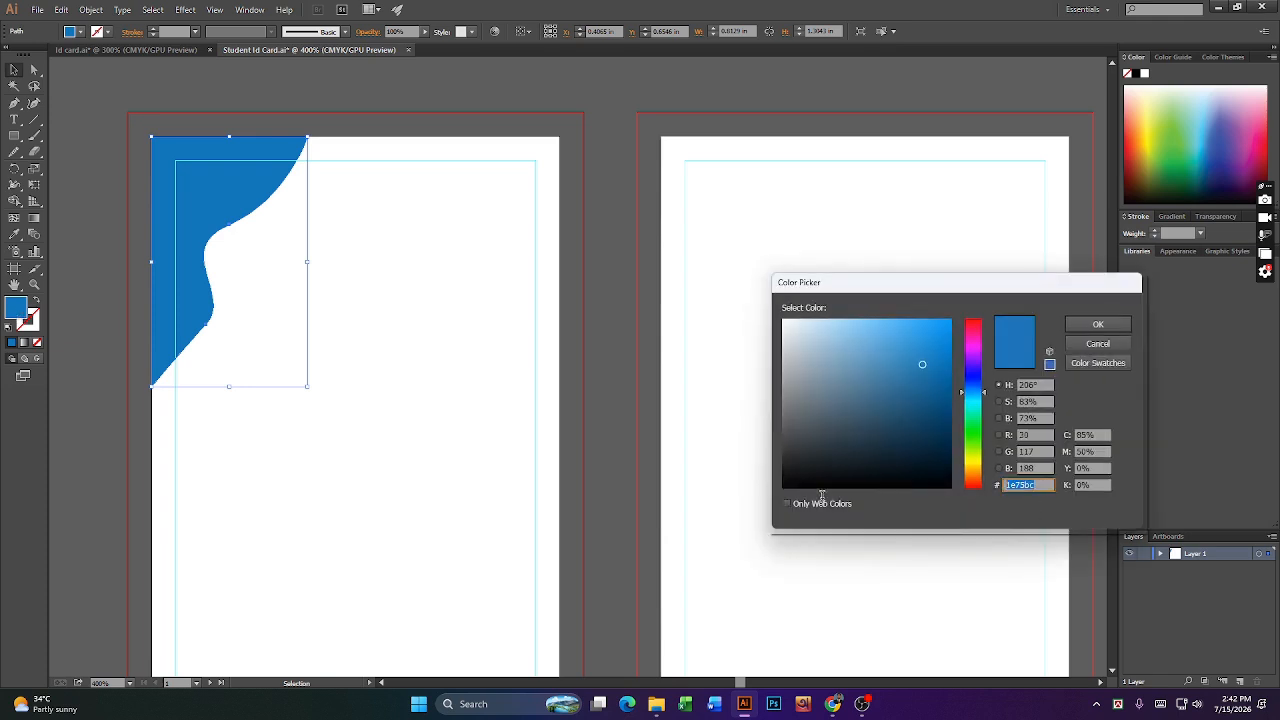
pyautogui.click(1071, 328)
pyautogui.click(451, 75)
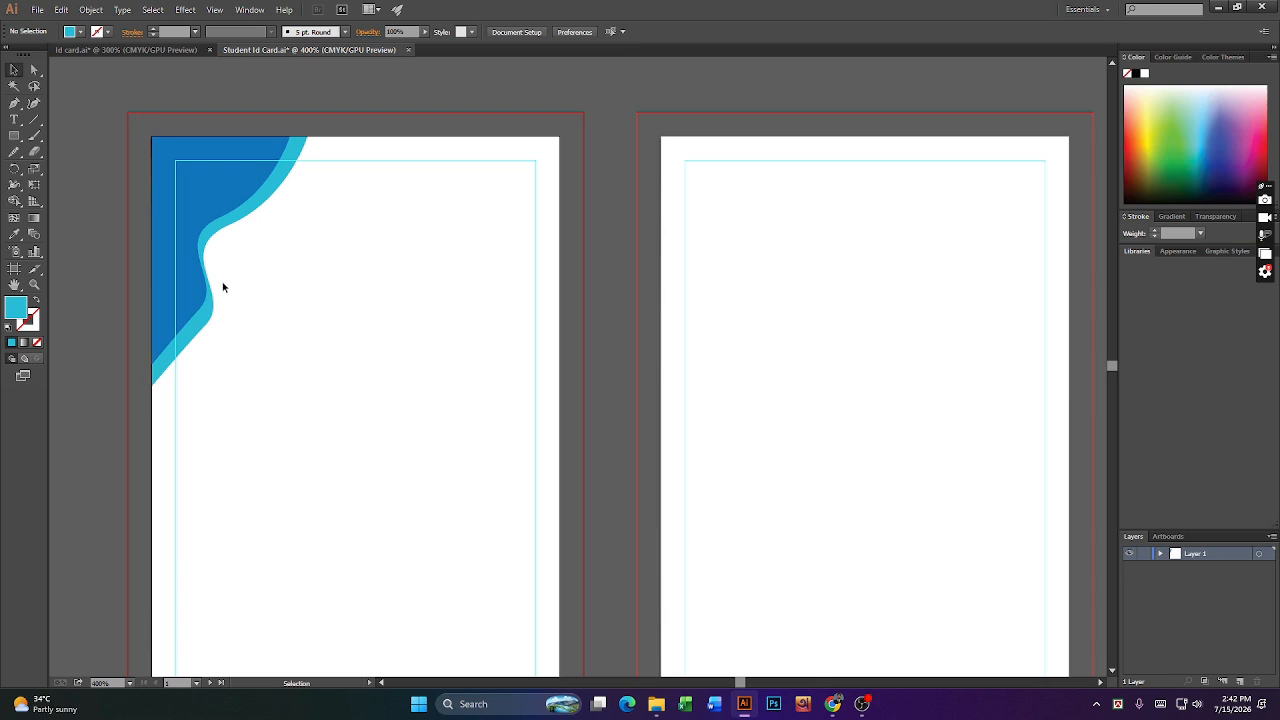
# - Select both blue corner shapes and scale them together to about 0.74 by 1.36 in, keeping them in the artboard's corner
pyautogui.click(206, 314)
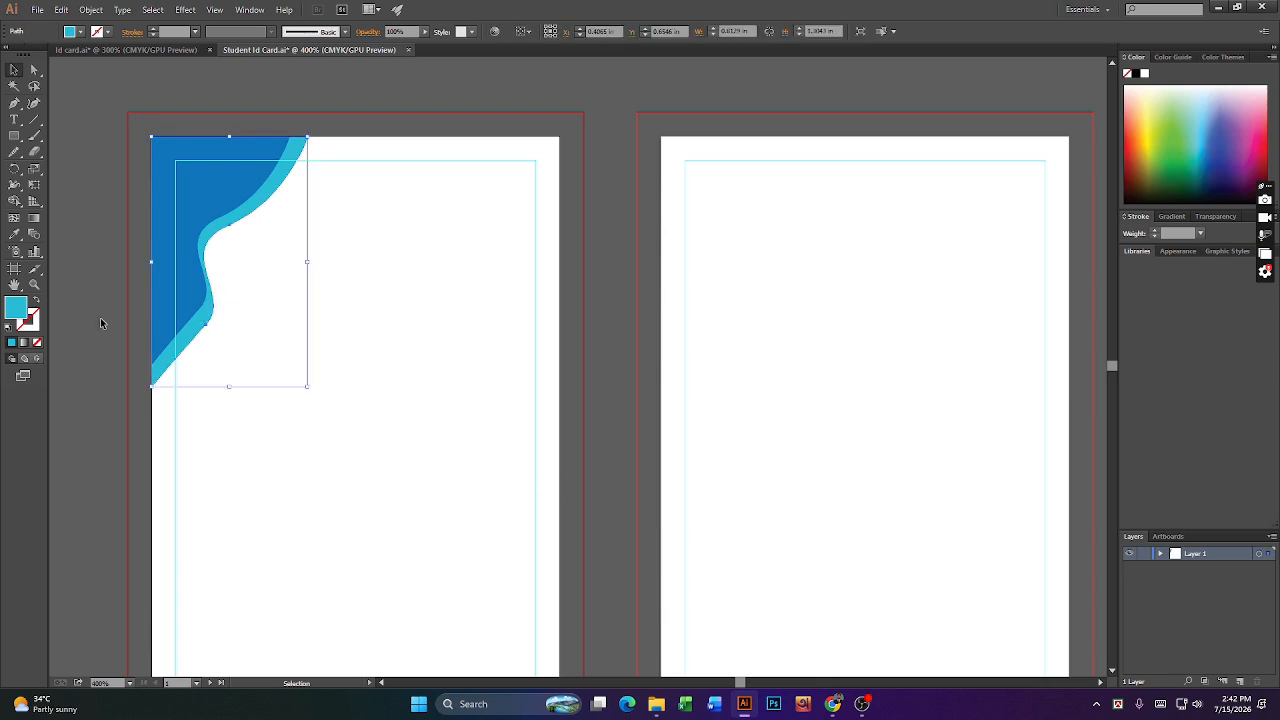
pyautogui.keyDown('shift'); pyautogui.click(192, 339); pyautogui.keyUp('shift')
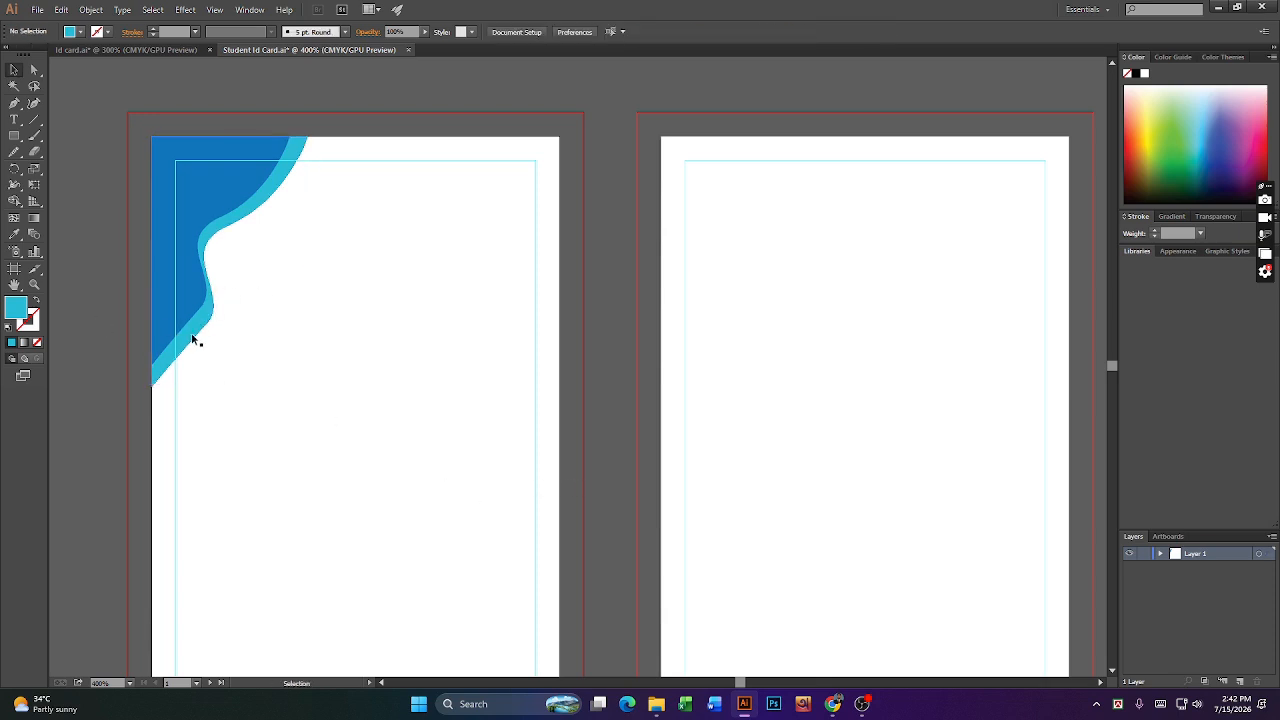
pyautogui.click(194, 337)
pyautogui.keyDown('shift'); pyautogui.click(166, 319); pyautogui.keyUp('shift')
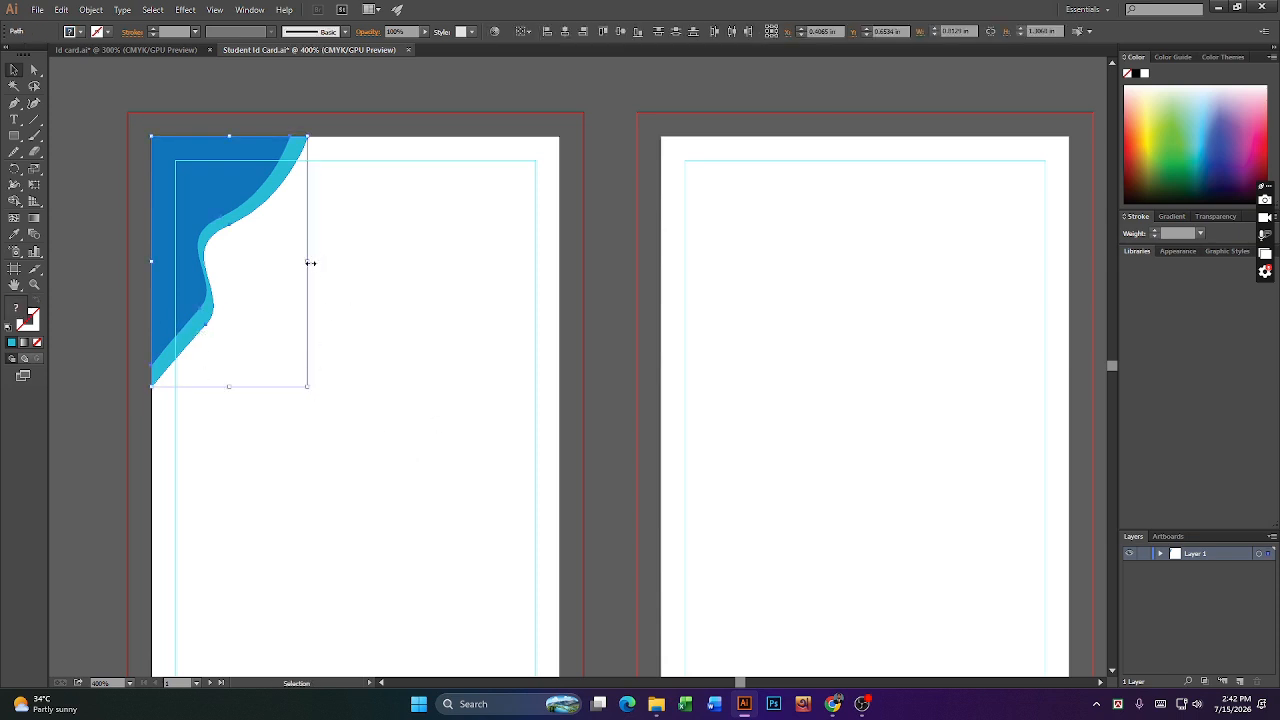
pyautogui.moveTo(310, 262); pyautogui.dragTo(291, 262)
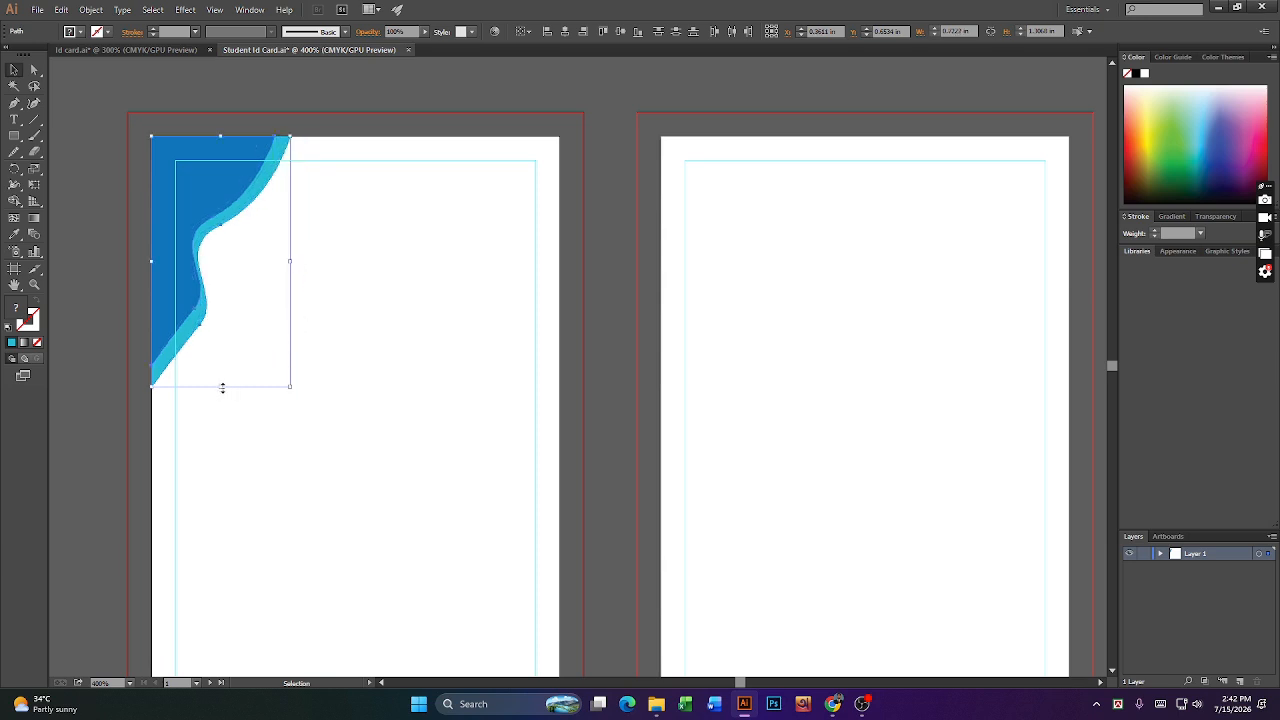
pyautogui.moveTo(221, 387); pyautogui.dragTo(225, 397)
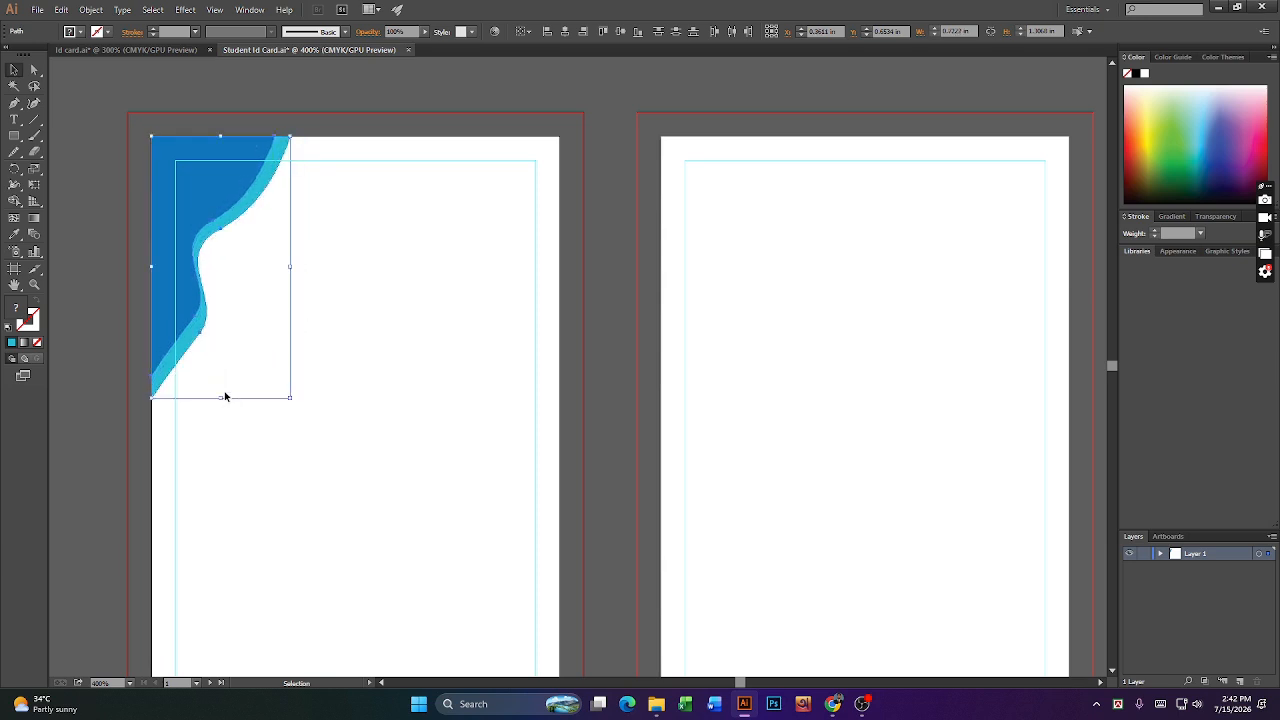
pyautogui.moveTo(291, 267); pyautogui.dragTo(296, 268)
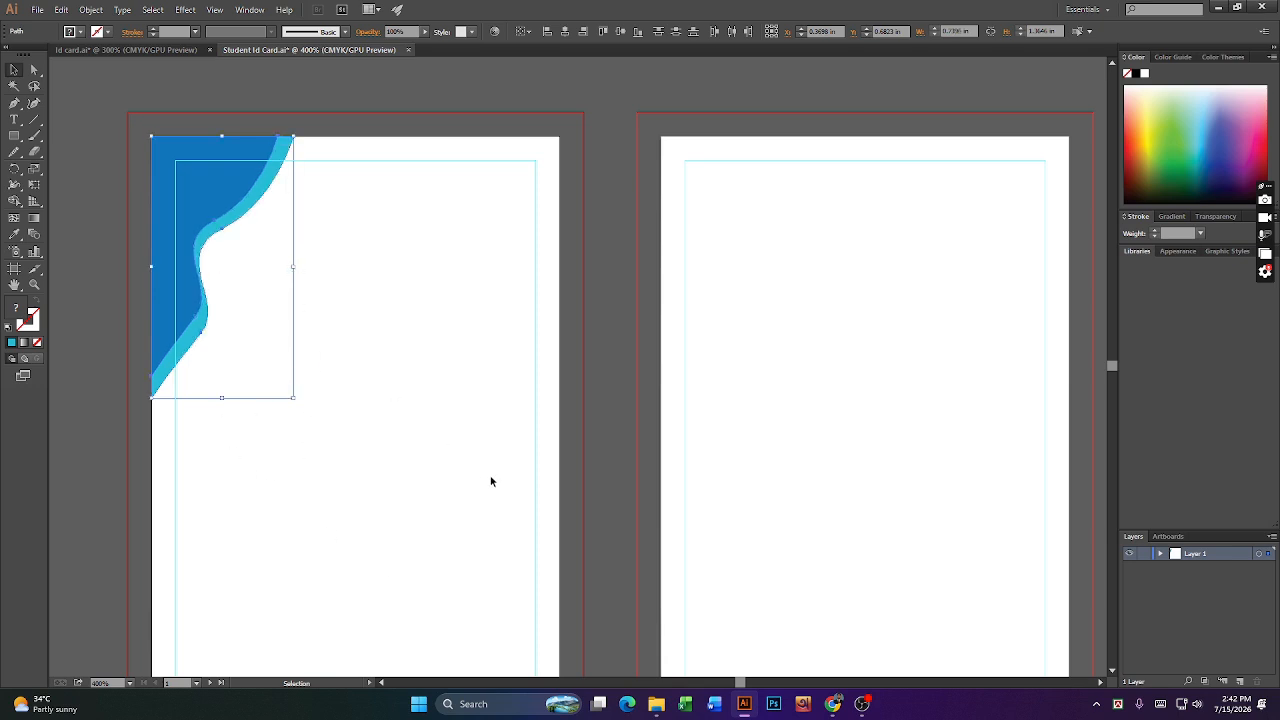
# - Copy the two selected corner shapes and group them
pyautogui.hotkey('ctrl', 'c')
pyautogui.rightClick(205, 209)
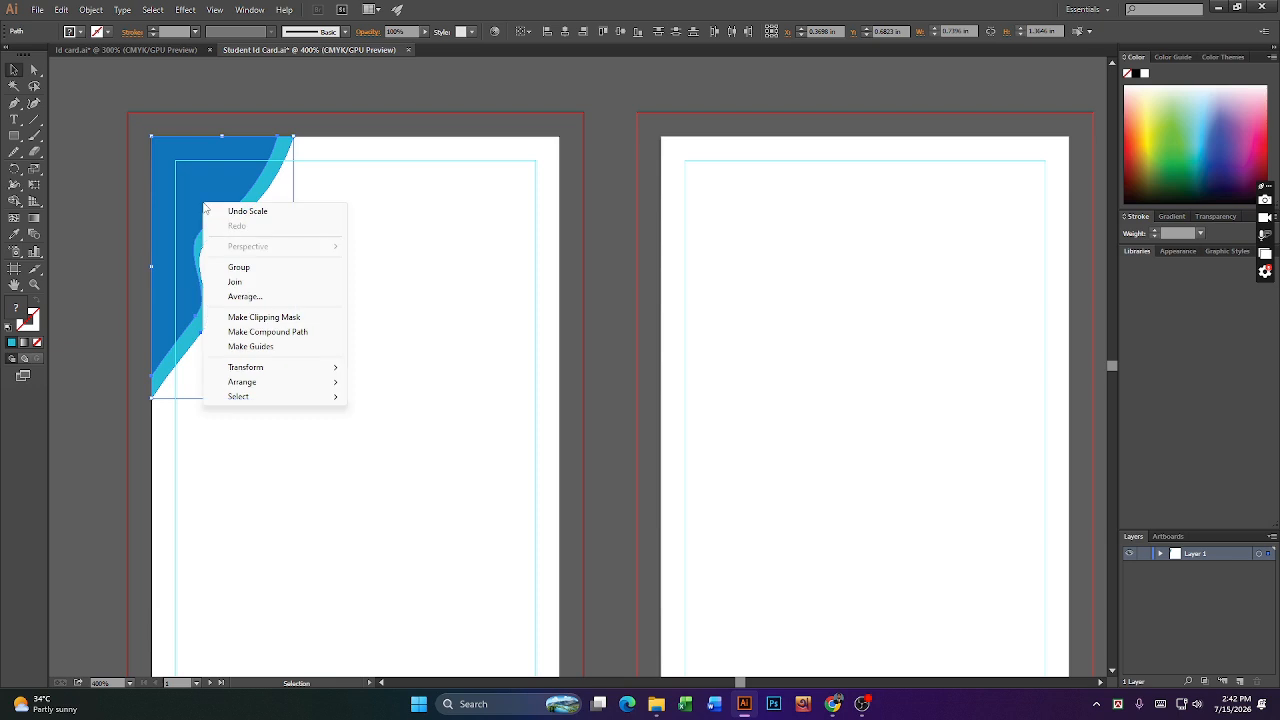
pyautogui.click(240, 267)
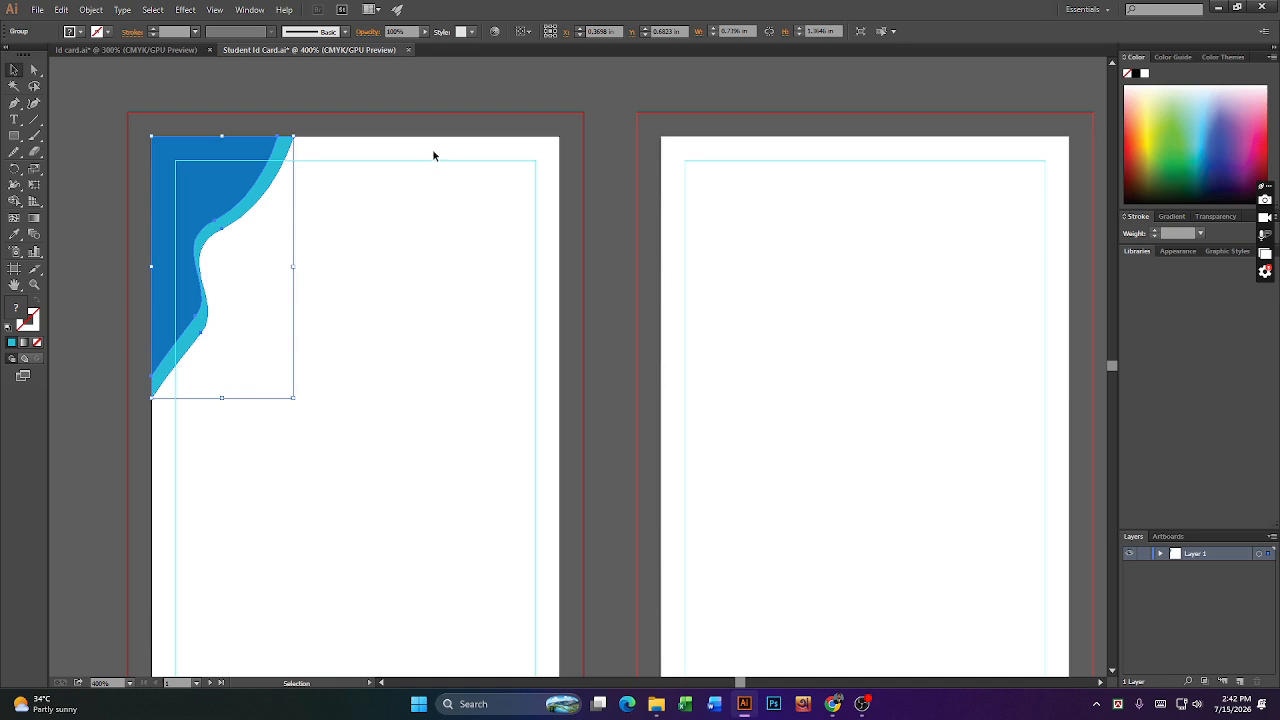
# - Examine the blue corner shapes on both artboards of Id card.ai, and return to Student Id Card.ai
pyautogui.click(506, 252)
pyautogui.click(197, 250)
pyautogui.scroll(-1, 748, 320)
pyautogui.scroll(3, 279, 254)
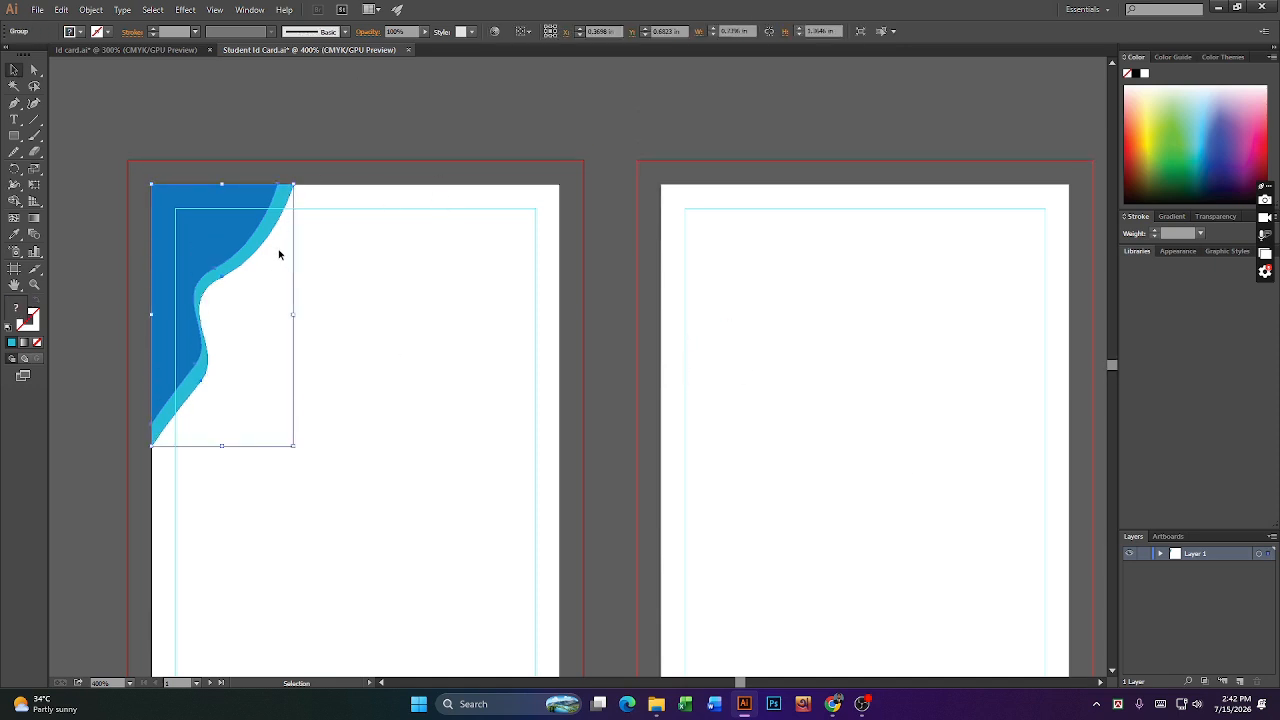
pyautogui.click(156, 49)
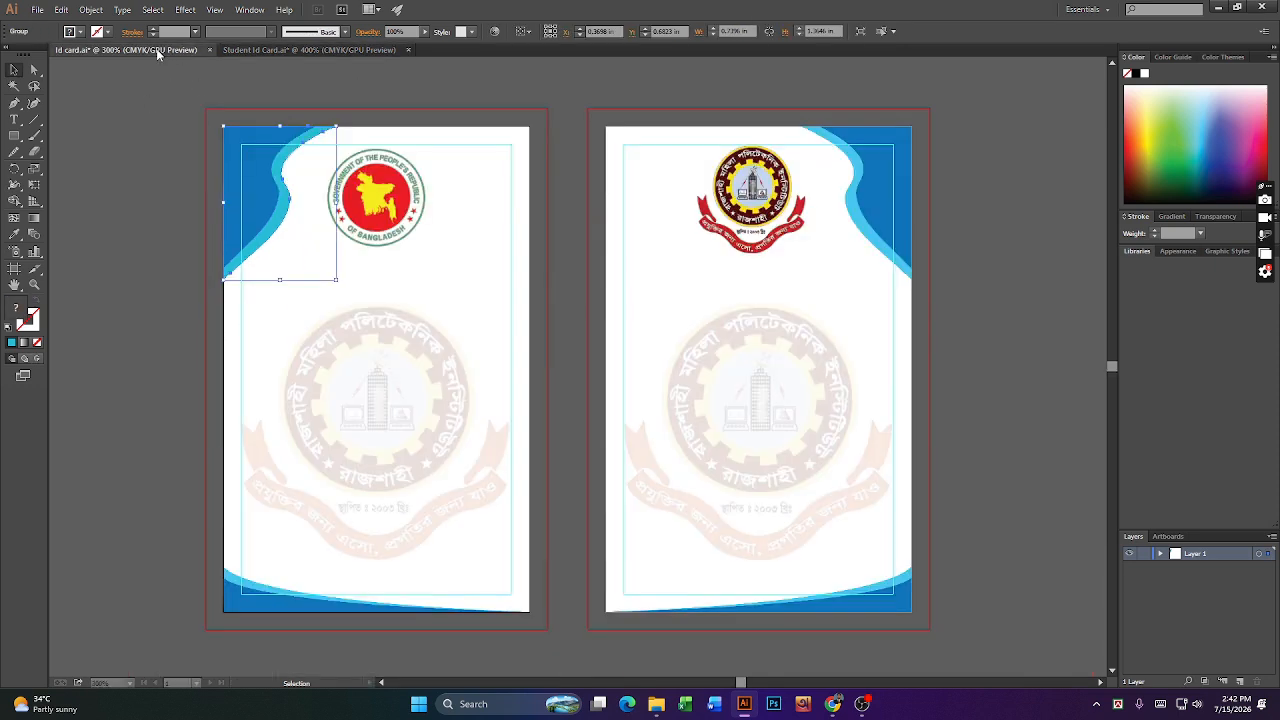
pyautogui.click(252, 206)
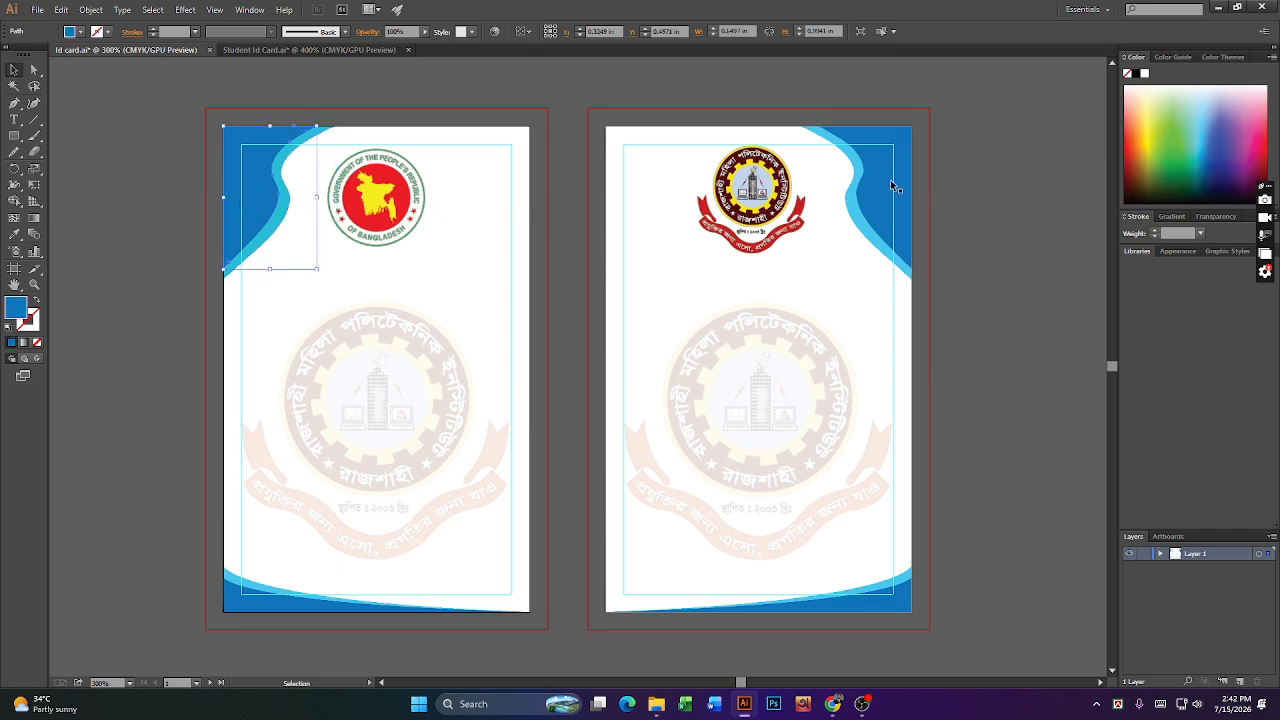
pyautogui.click(893, 206)
pyautogui.click(951, 255)
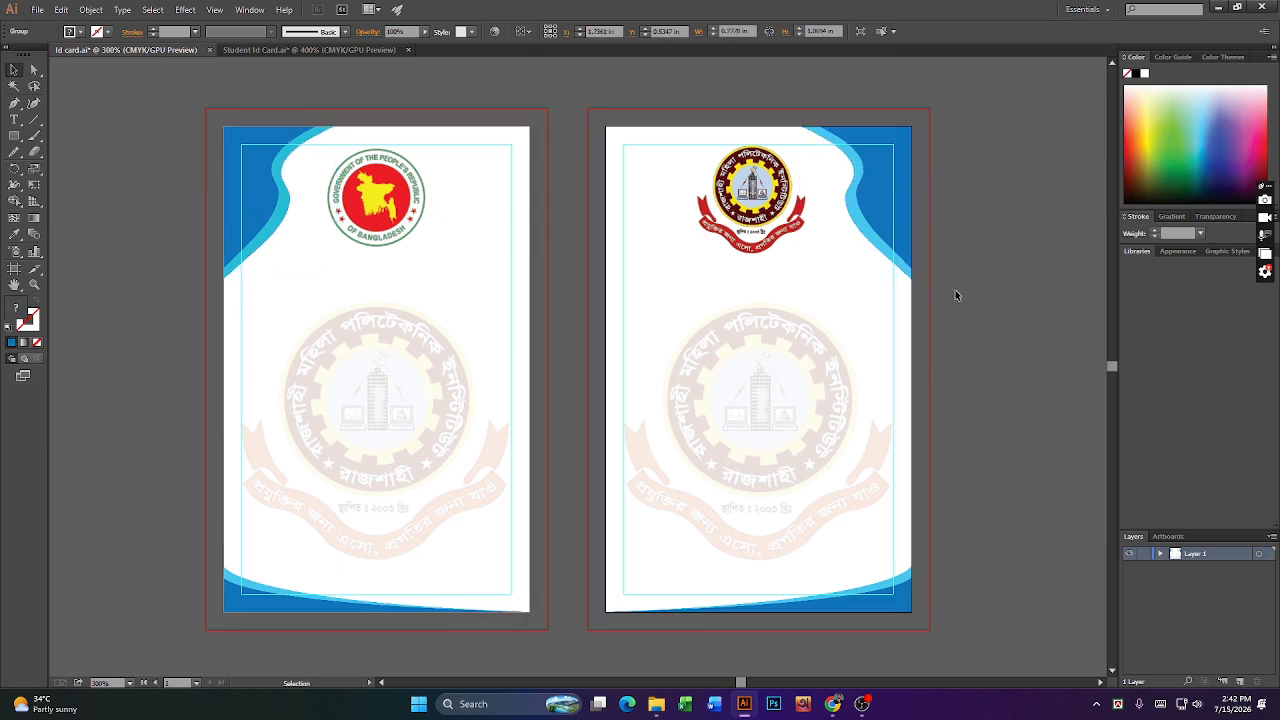
pyautogui.click(309, 49)
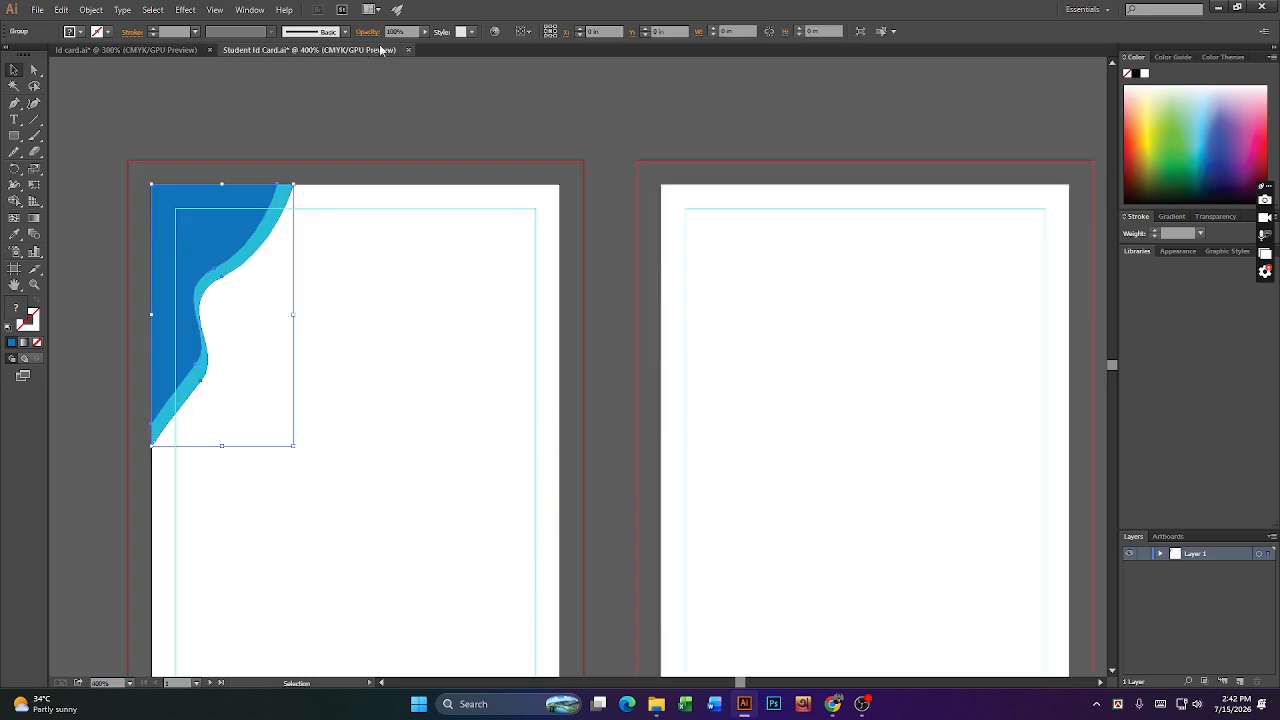
# - Create a mirrored copy of the grouped corner shapes, reflected across the vertical axis at 90°
pyautogui.click(302, 344)
pyautogui.rightClick(208, 263)
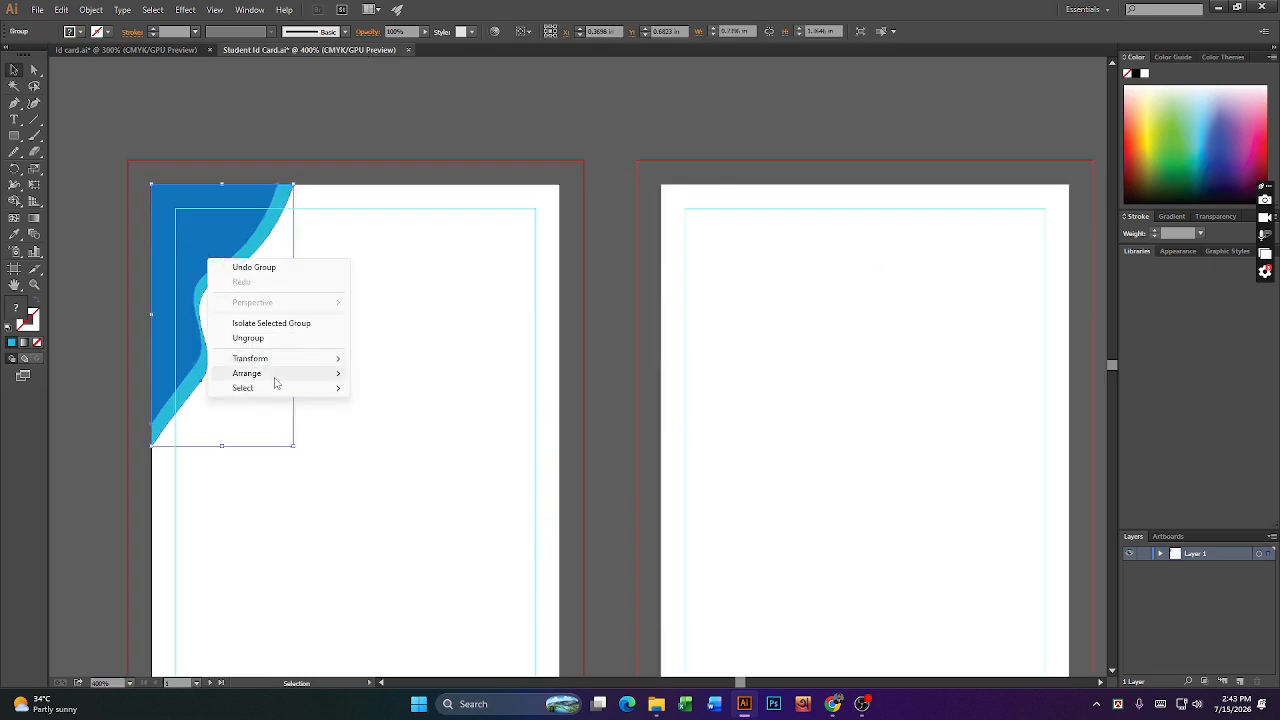
pyautogui.moveTo(275, 380)
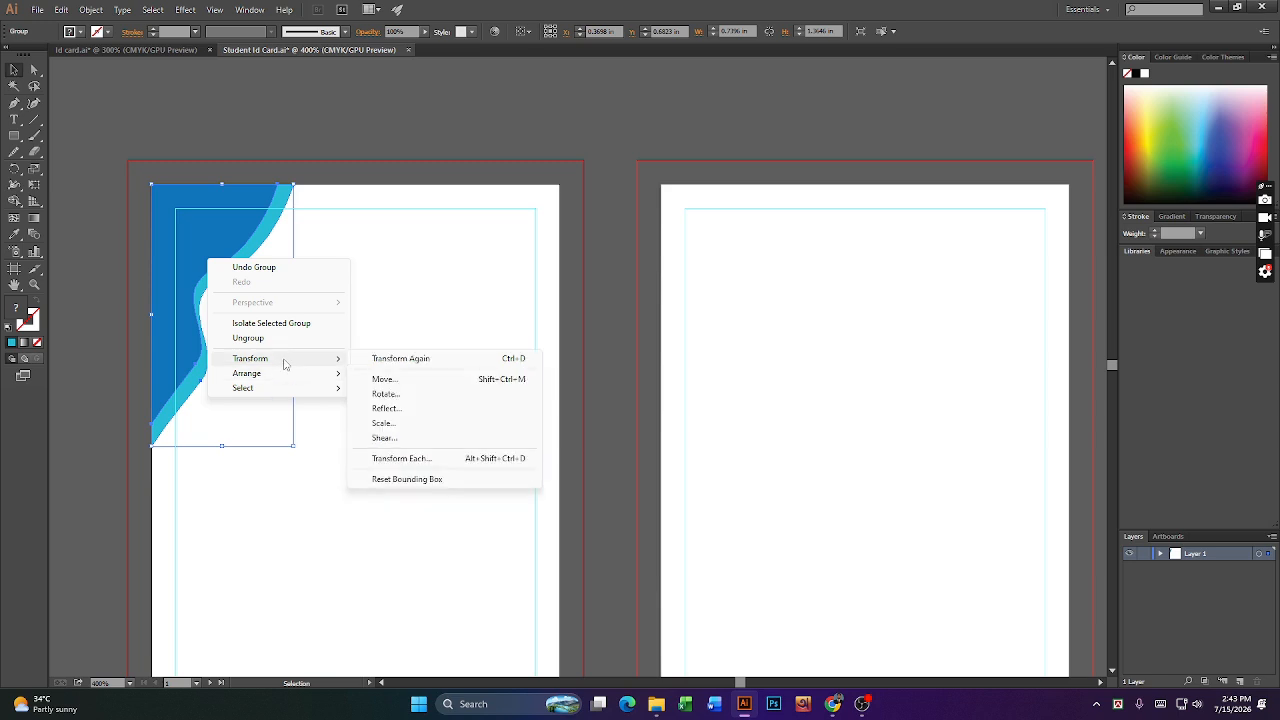
pyautogui.click(385, 408)
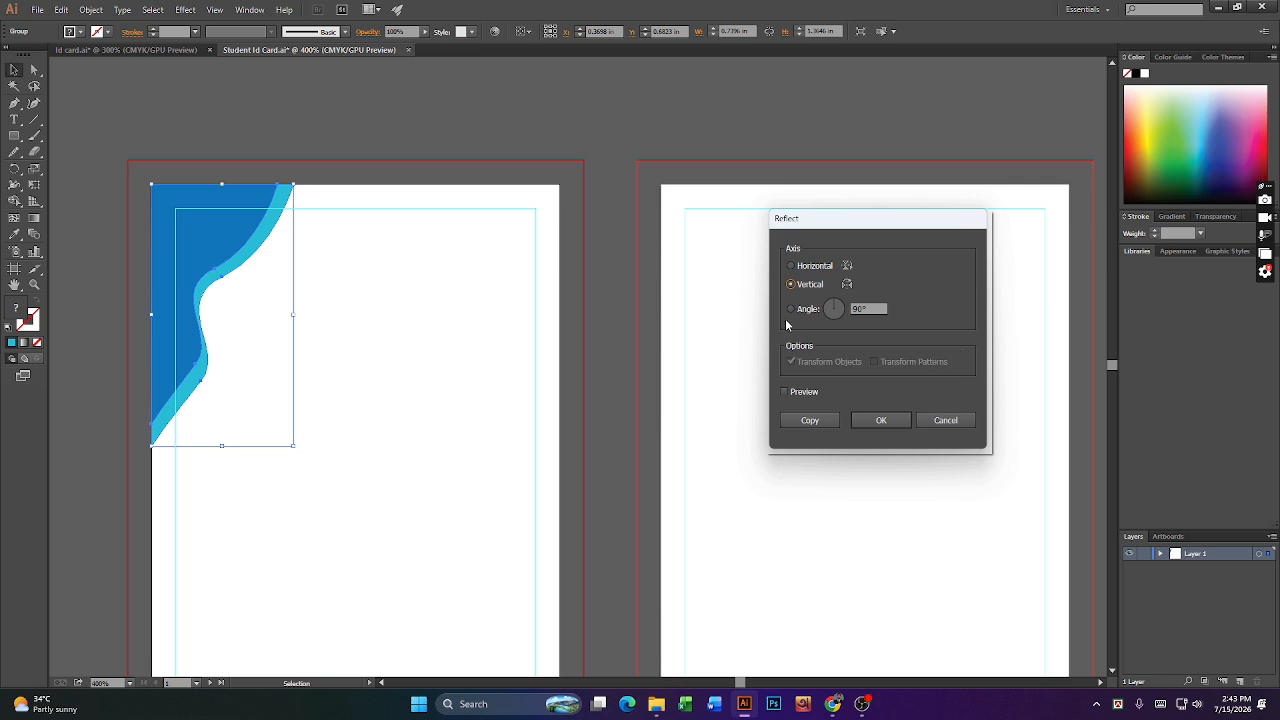
pyautogui.click(874, 309)
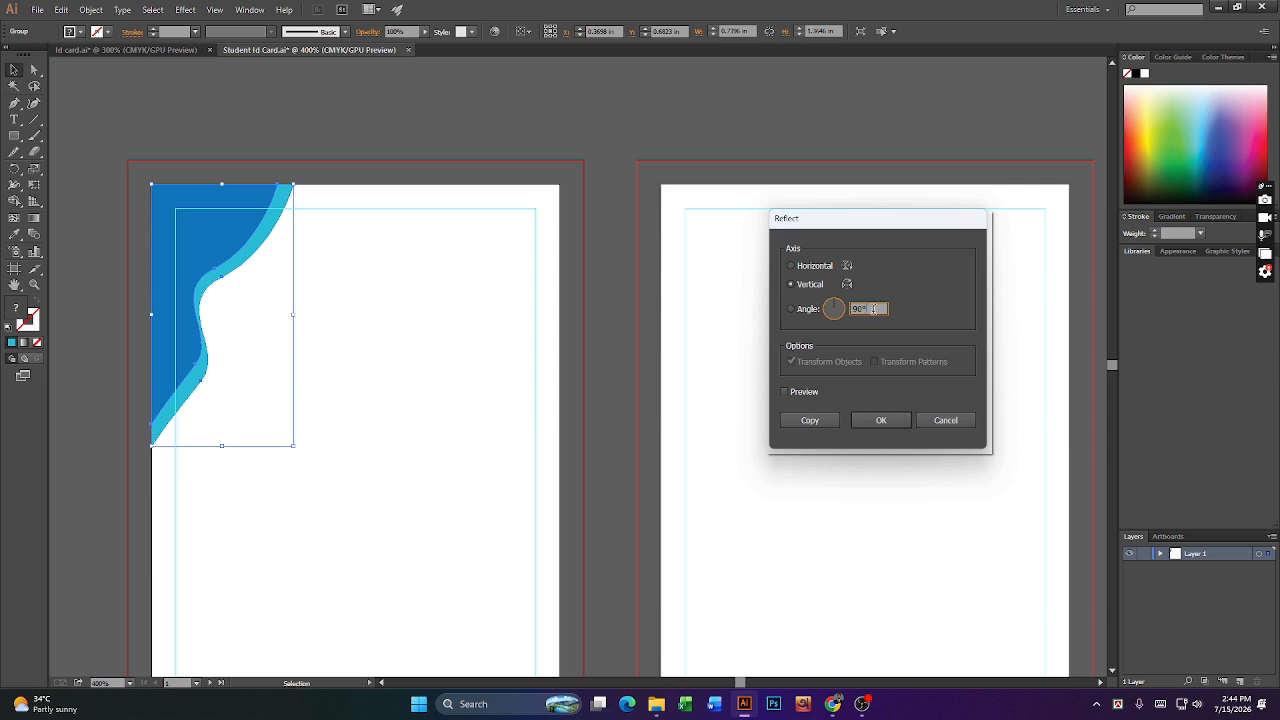
pyautogui.moveTo(872, 308); pyautogui.dragTo(695, 293)
pyautogui.click(785, 392)
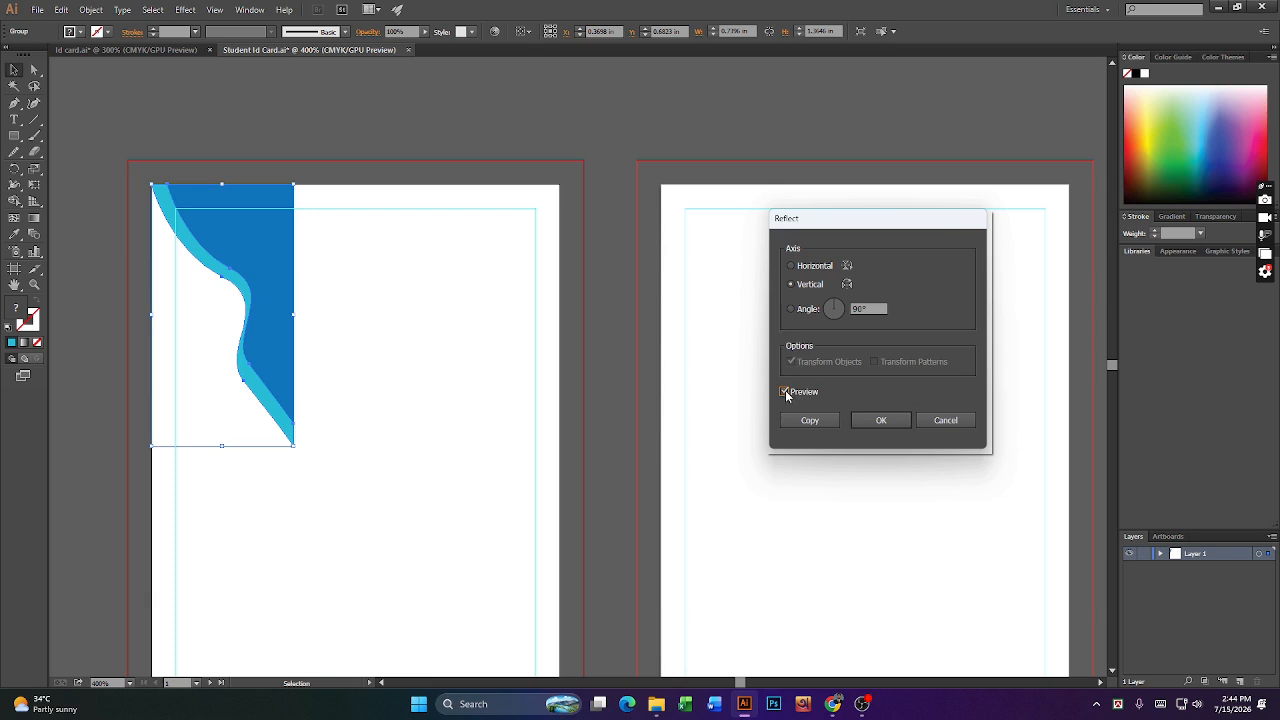
pyautogui.click(785, 391)
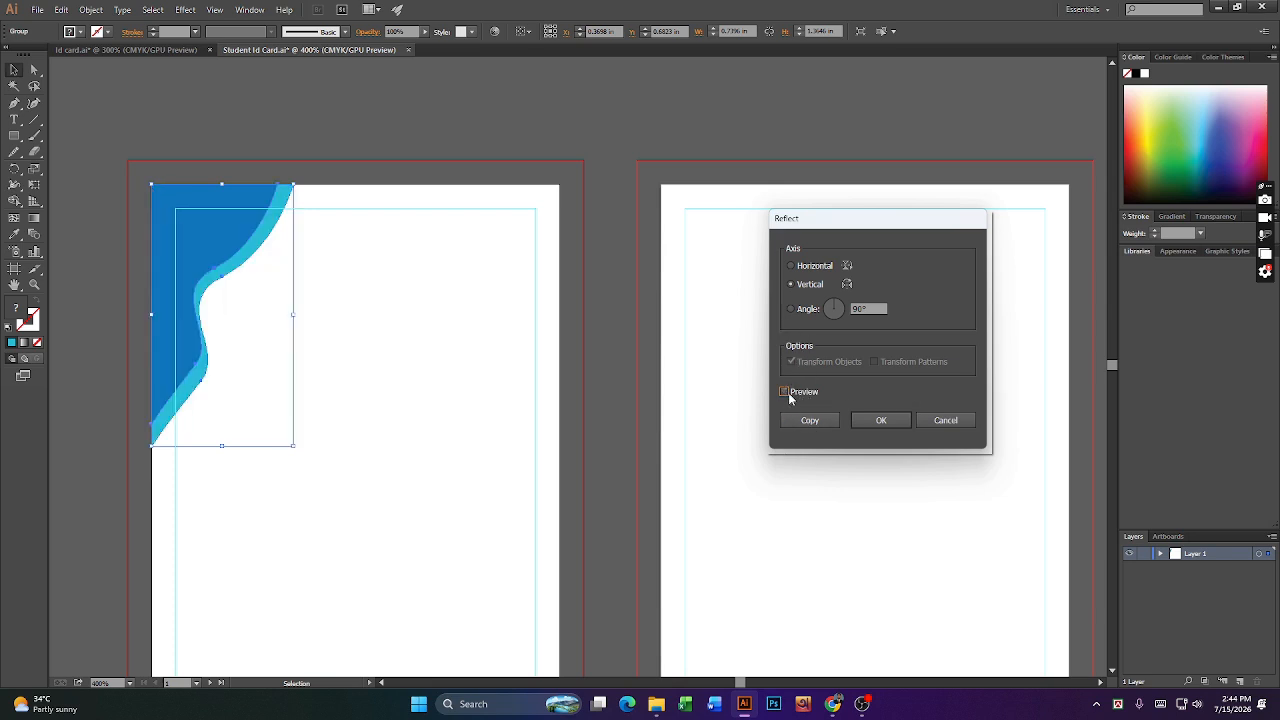
pyautogui.click(785, 391)
pyautogui.click(809, 420)
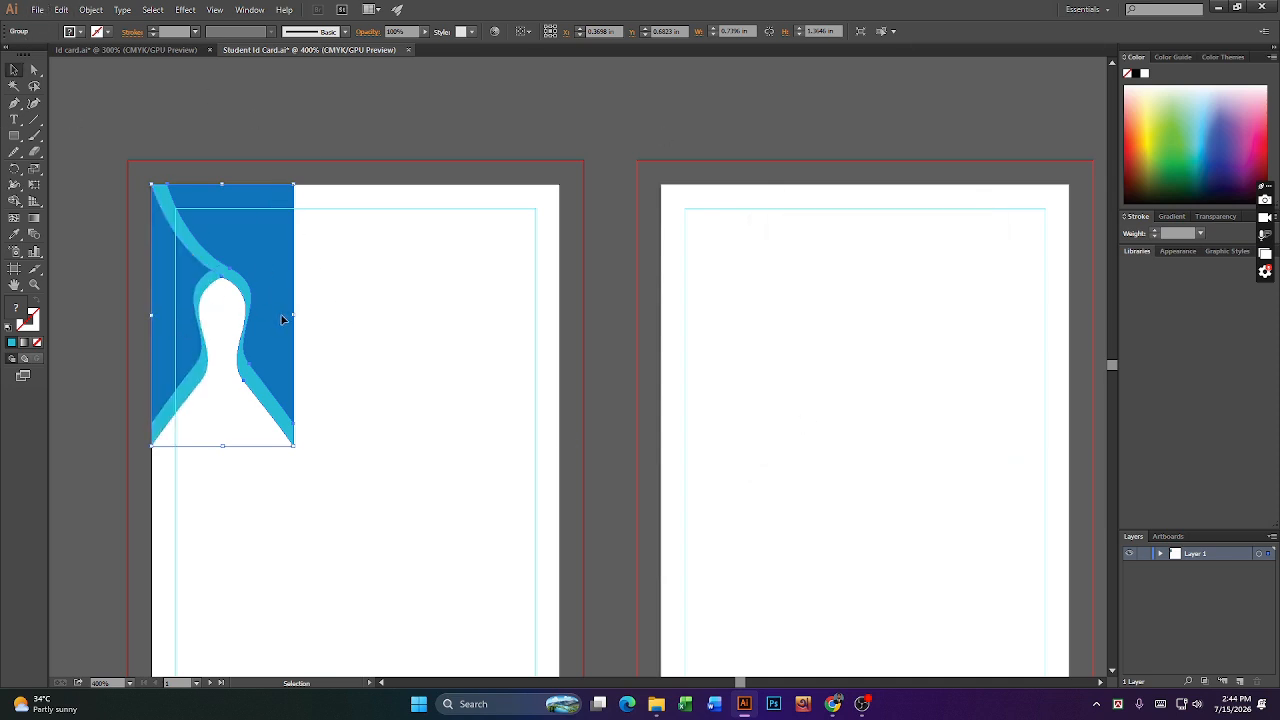
# - Move the mirrored corner group into the second artboard's upper outer corner, aligned with its edges, and deselect it
pyautogui.moveTo(283, 319); pyautogui.dragTo(1058, 320)
pyautogui.click(727, 89)
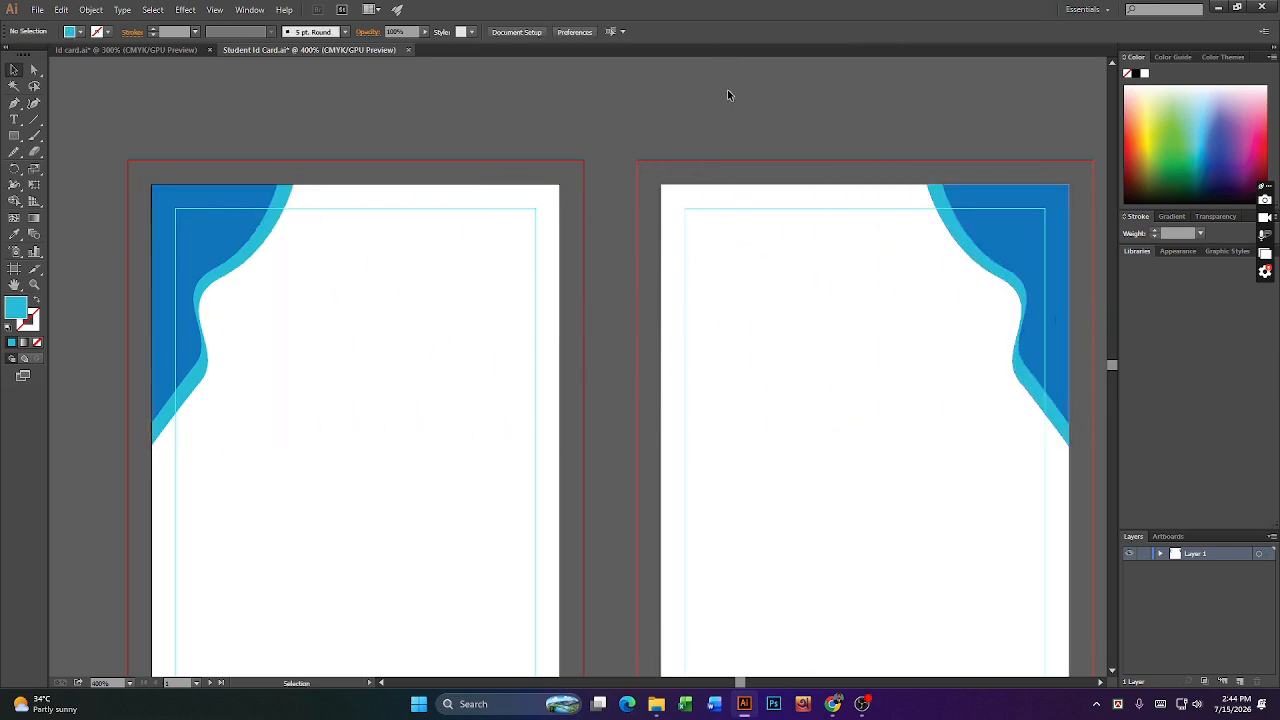
pyautogui.click(1009, 318)
pyautogui.click(575, 114)
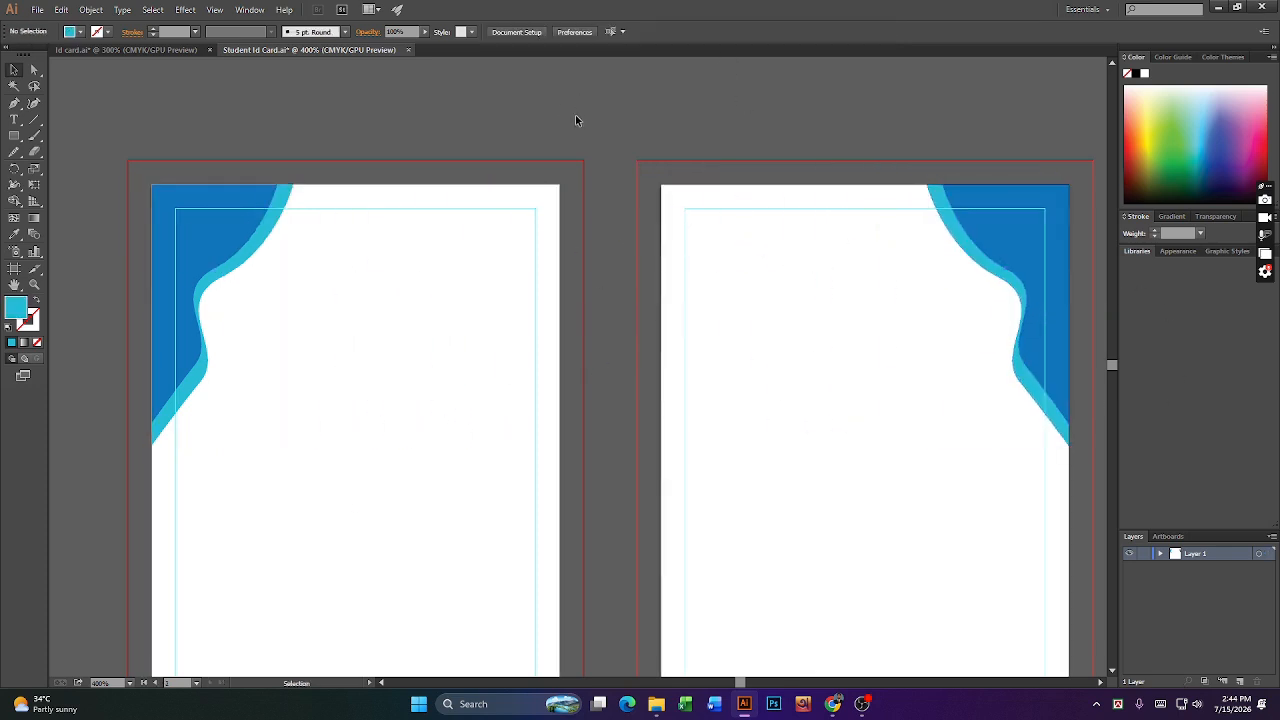
# - Check the wave group along the first artboard's lower edge in Id card.ai, and return to Student Id Card.ai
pyautogui.scroll(-1, 740, 445)
pyautogui.scroll(1, 760, 445)
pyautogui.scroll(-3, 788, 452)
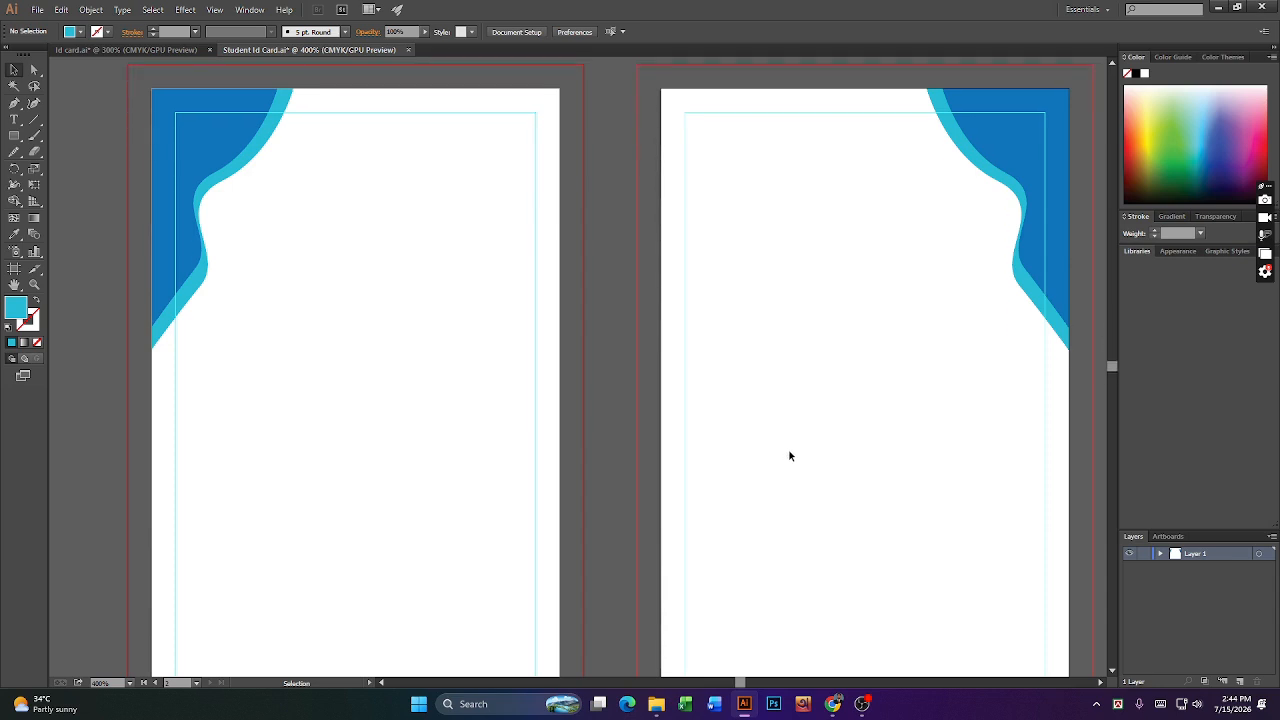
pyautogui.scroll(1, 645, 604)
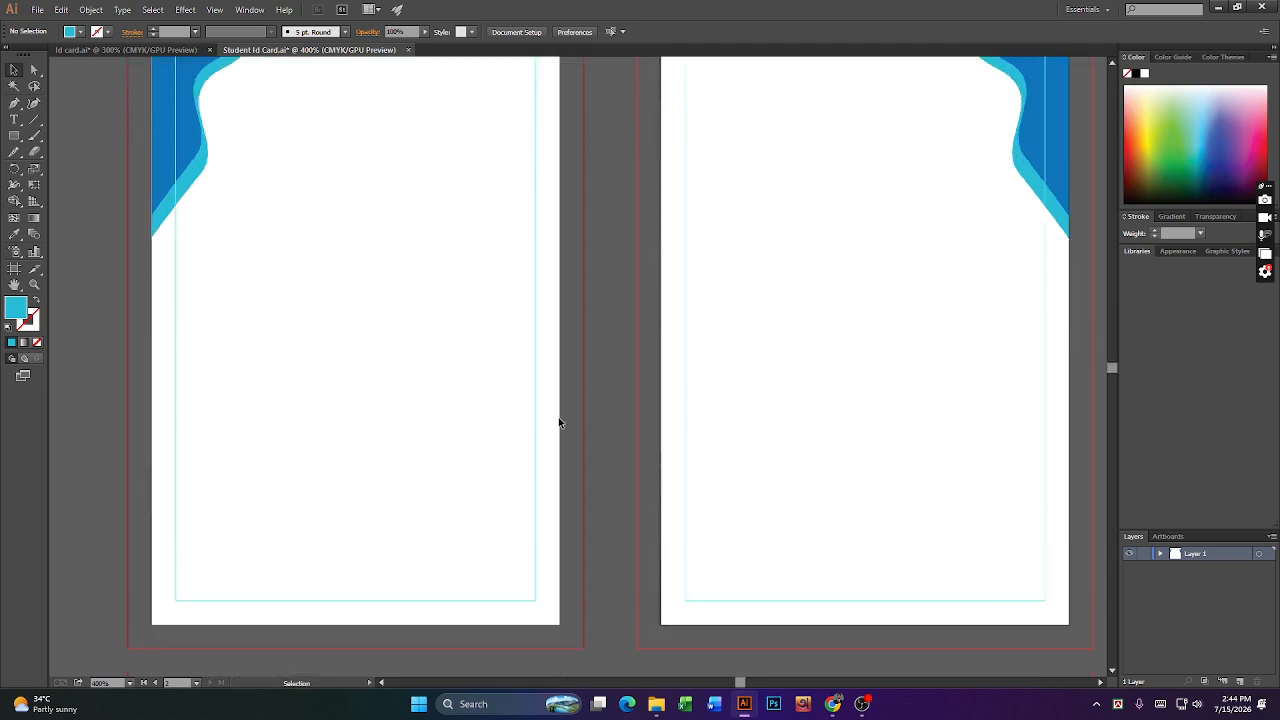
pyautogui.click(139, 50)
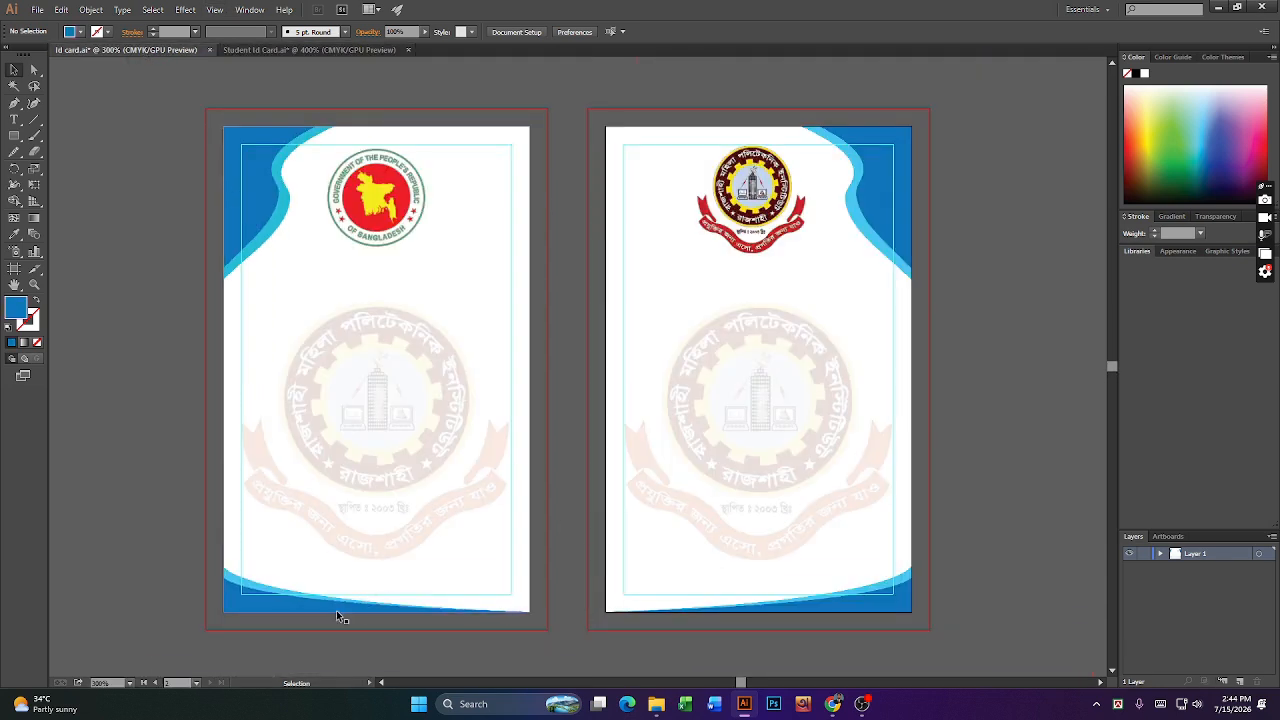
pyautogui.click(295, 612)
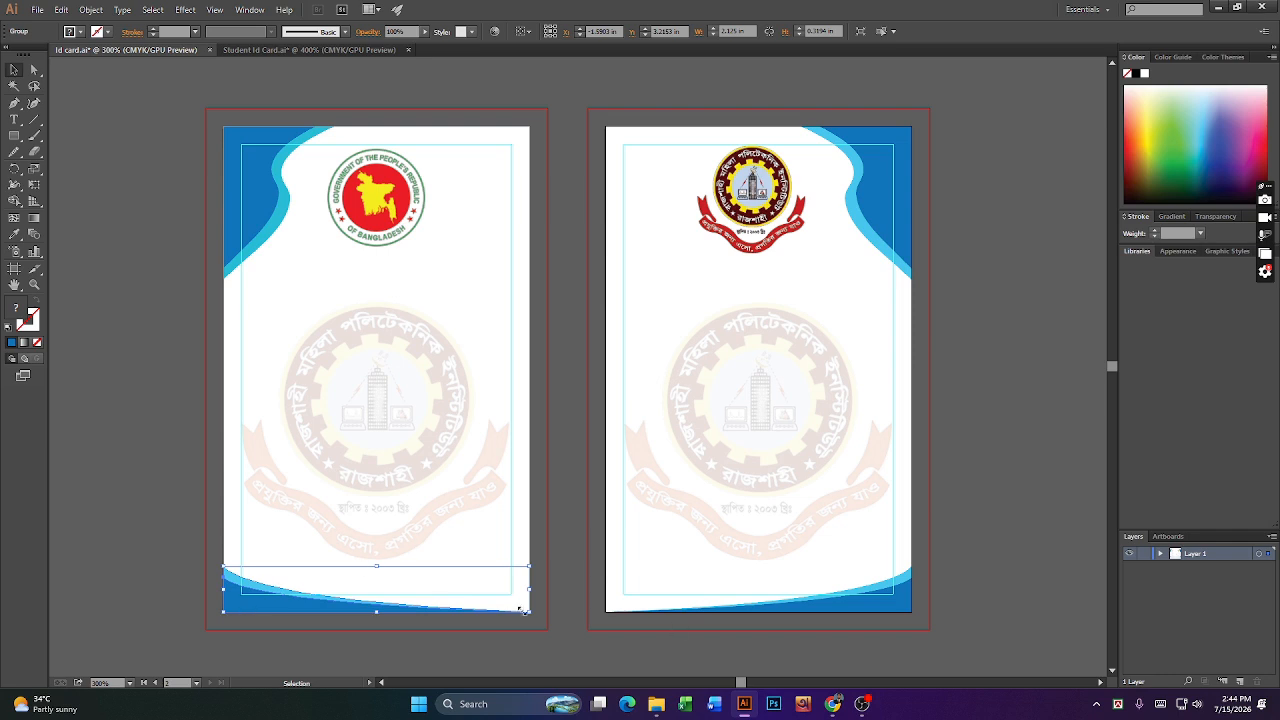
pyautogui.click(278, 50)
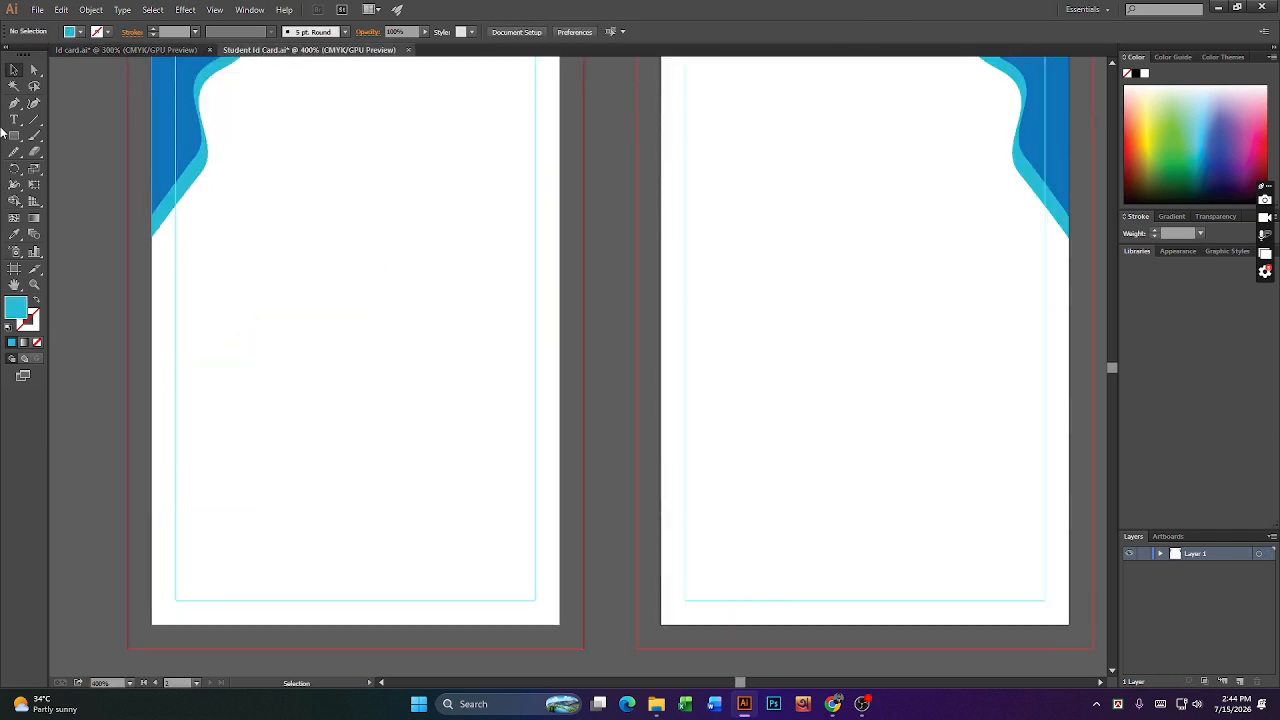
pyautogui.moveTo(14, 103); pyautogui.dragTo(68, 110)
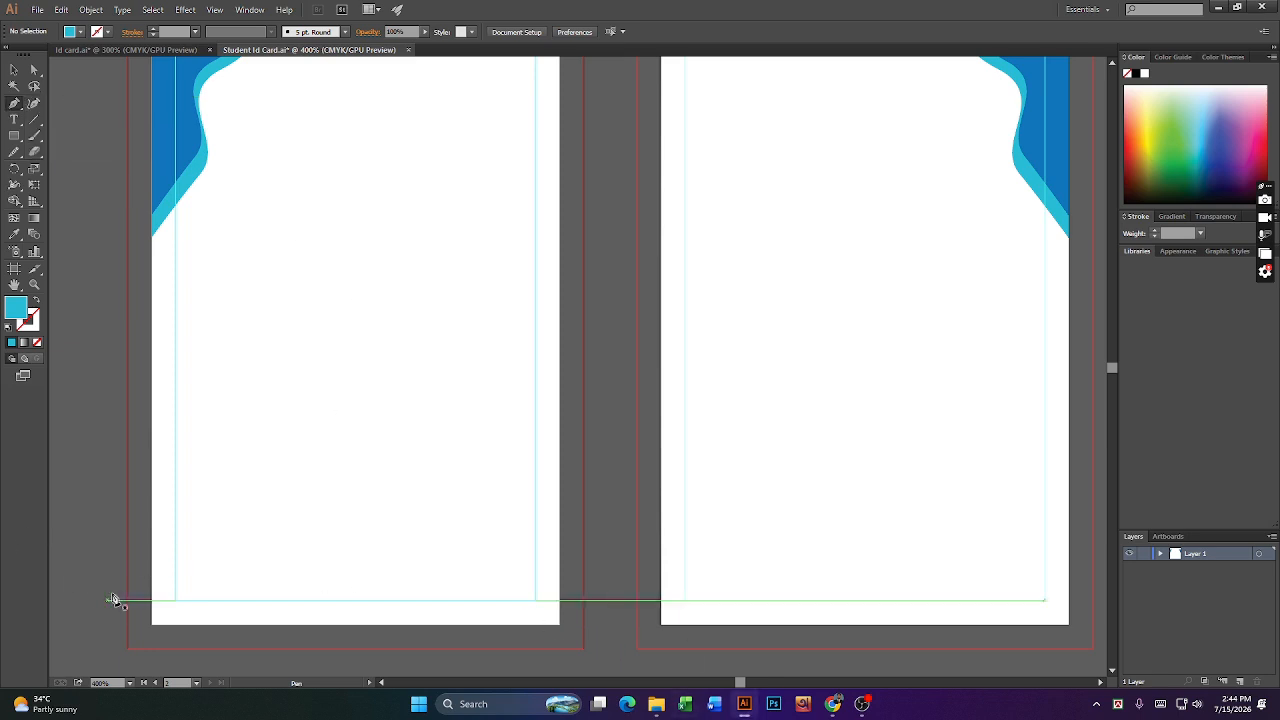
pyautogui.click(152, 578)
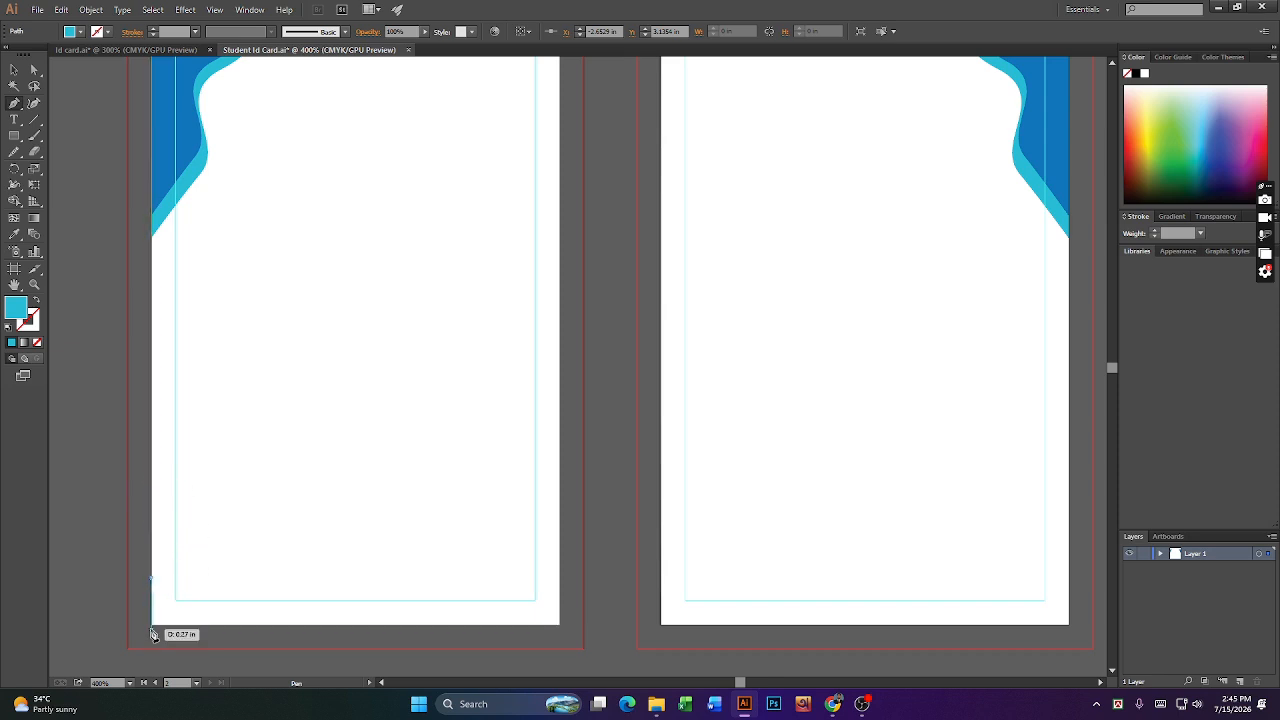
pyautogui.click(152, 626)
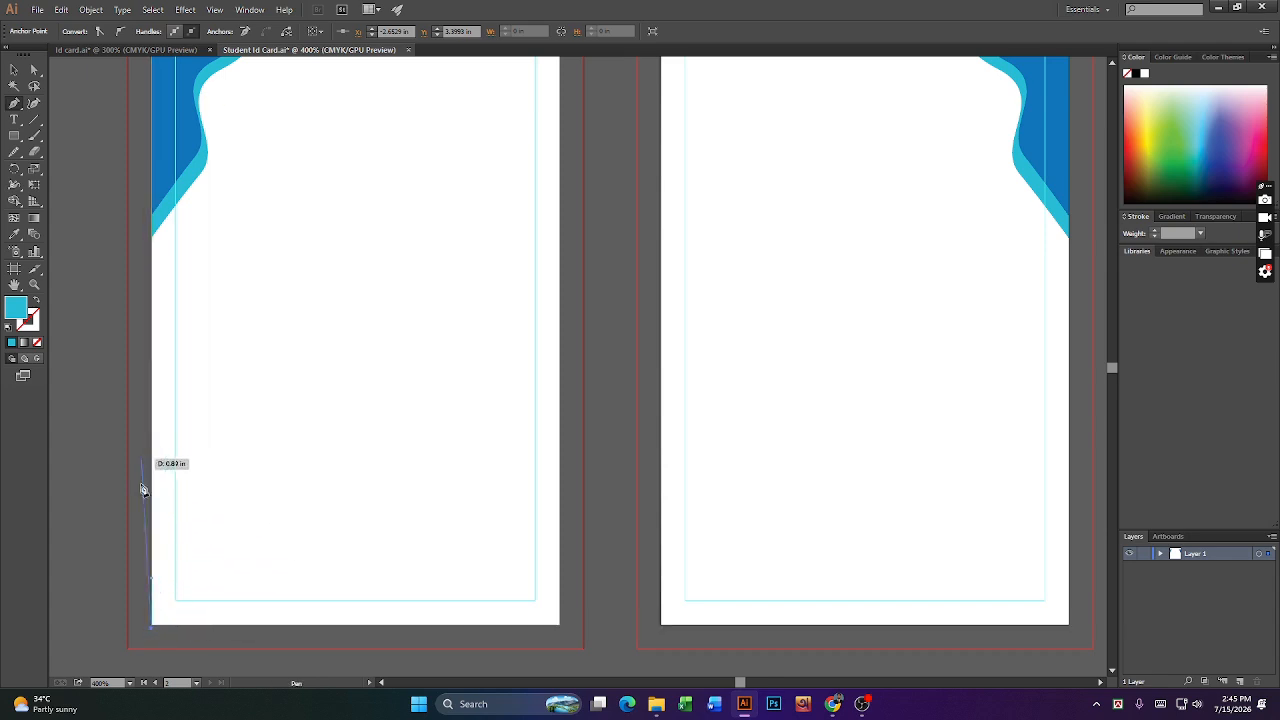
pyautogui.press('v')
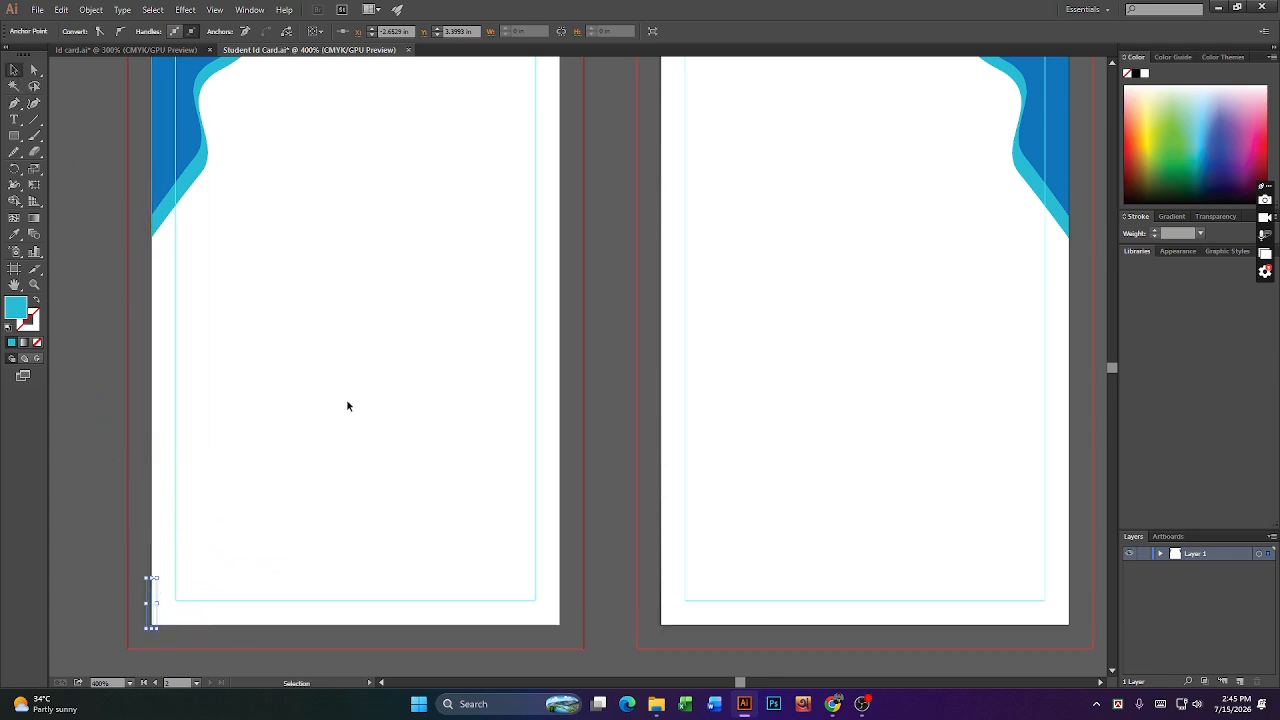
pyautogui.hotkey('ctrl', 'z')
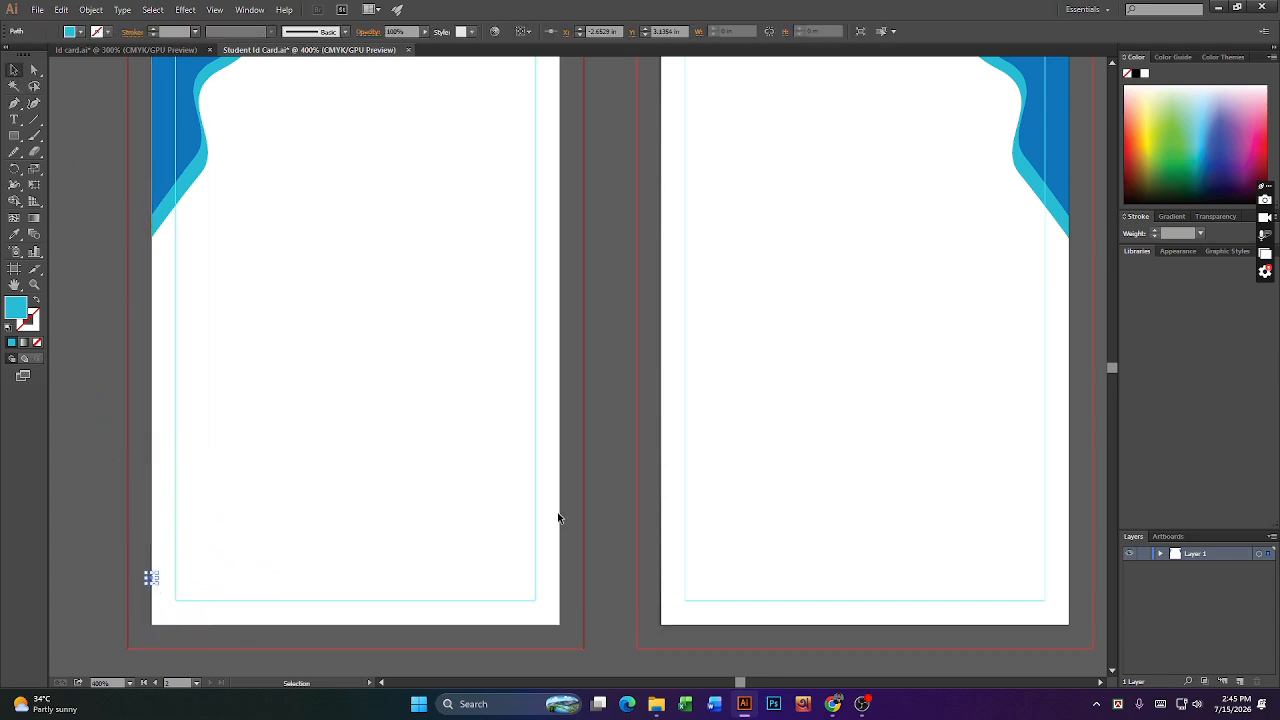
pyautogui.click(564, 452)
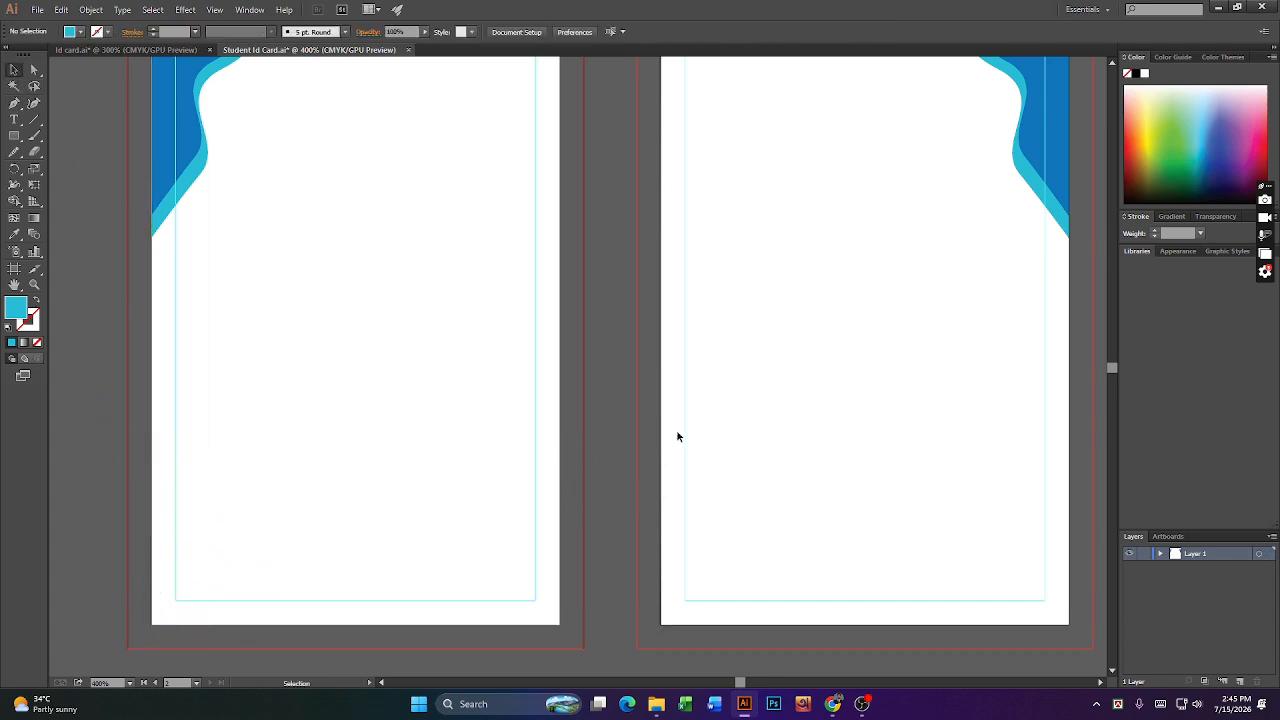
# - Draw a cyan wave about 2.125 by 0.27 in with the Pen tool along the first artboard's lower edge, curving down towards the inner corner
pyautogui.click(14, 104)
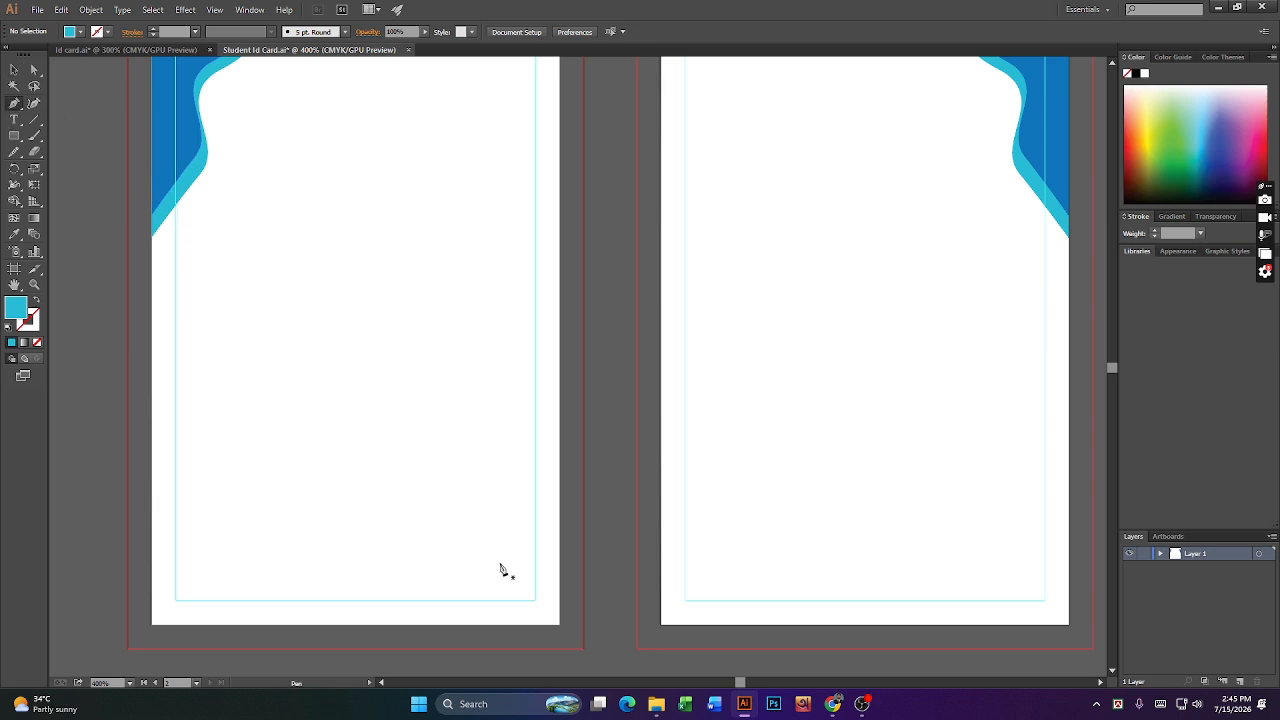
pyautogui.click(561, 626)
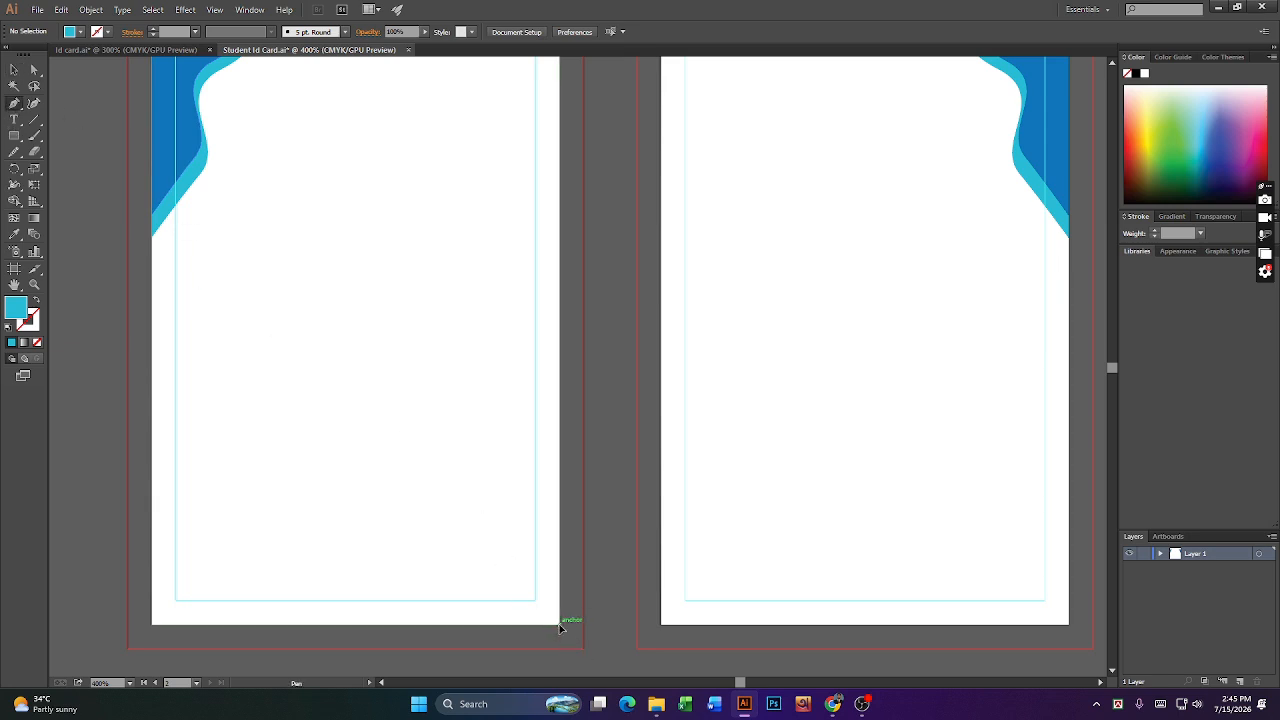
pyautogui.click(152, 625)
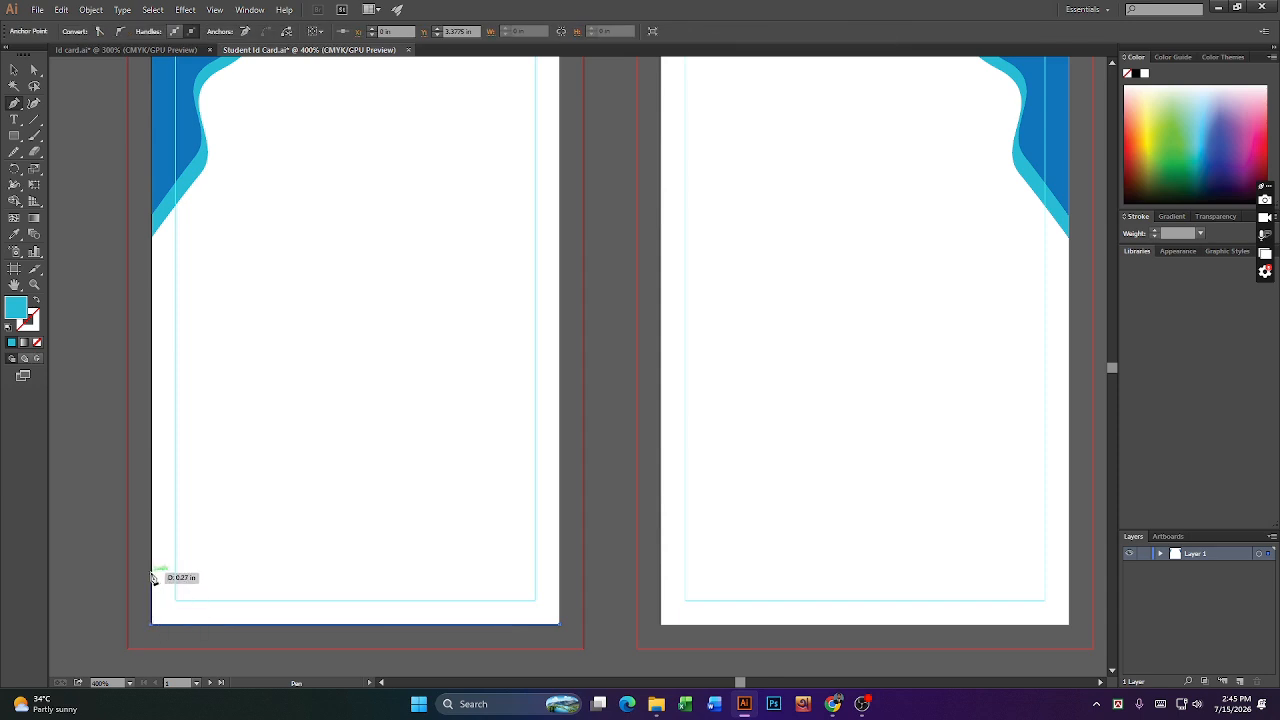
pyautogui.click(153, 575)
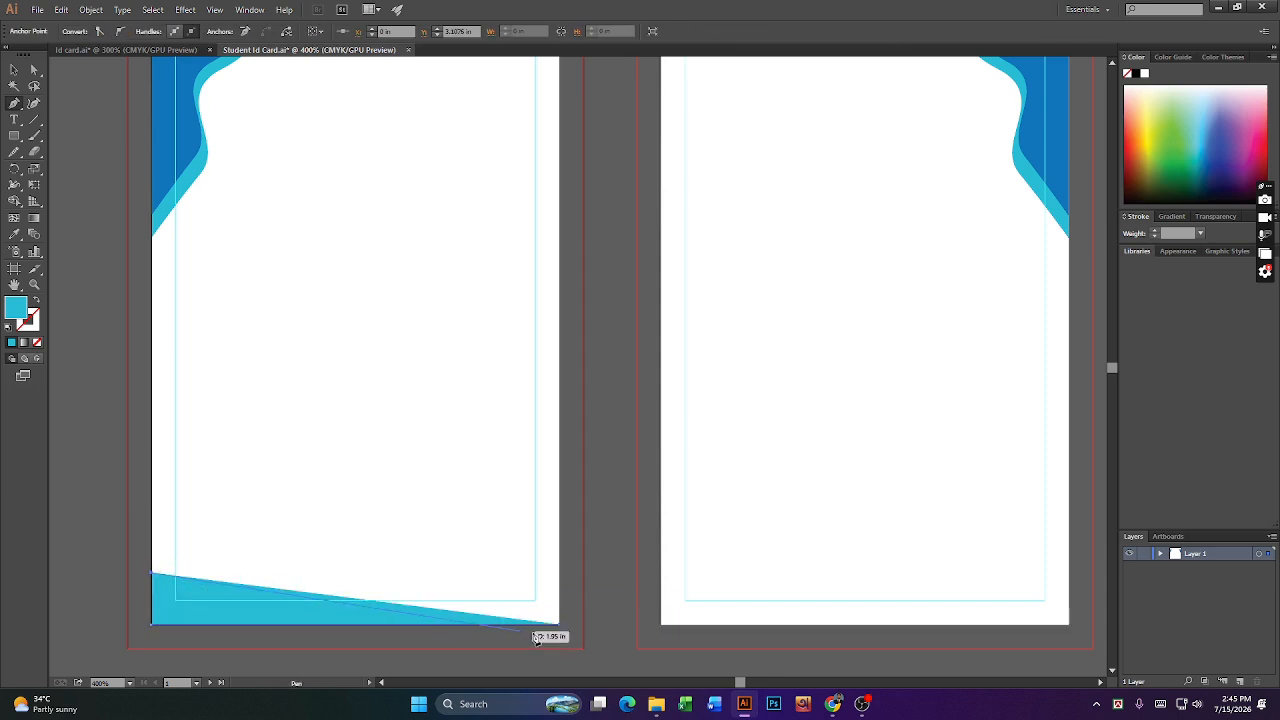
pyautogui.moveTo(560, 626); pyautogui.dragTo(971, 632)
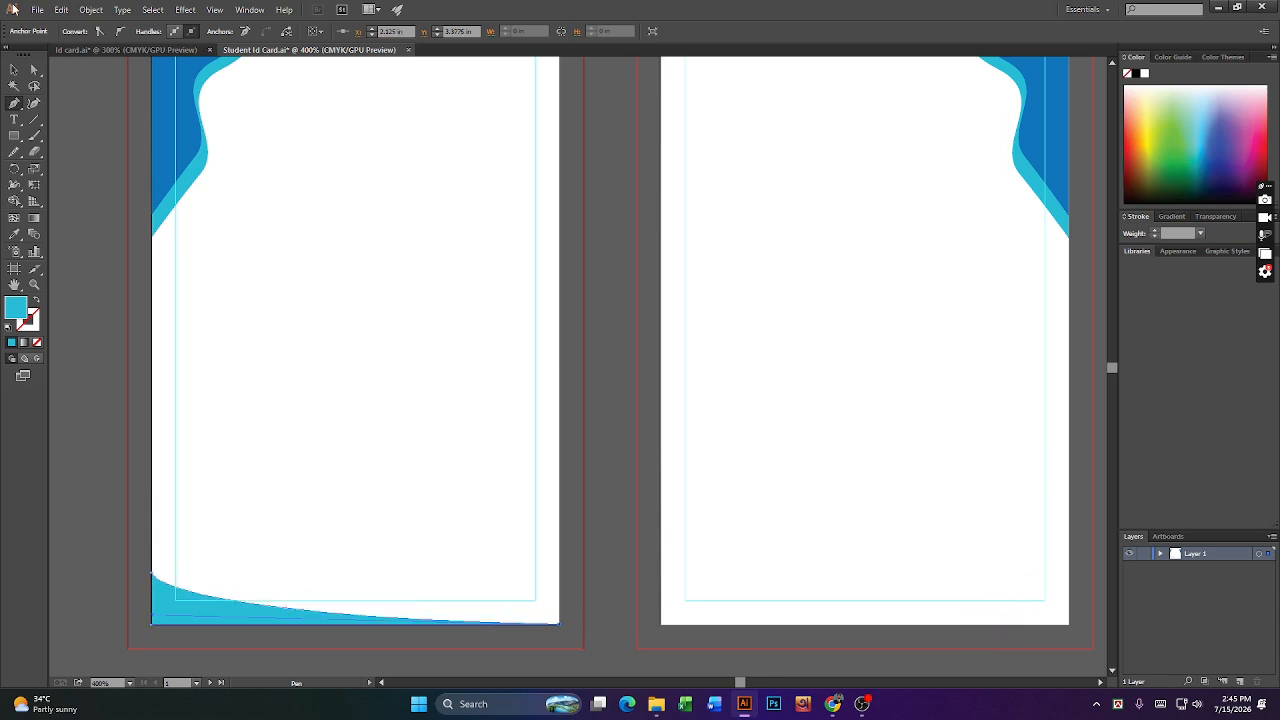
pyautogui.click(16, 72)
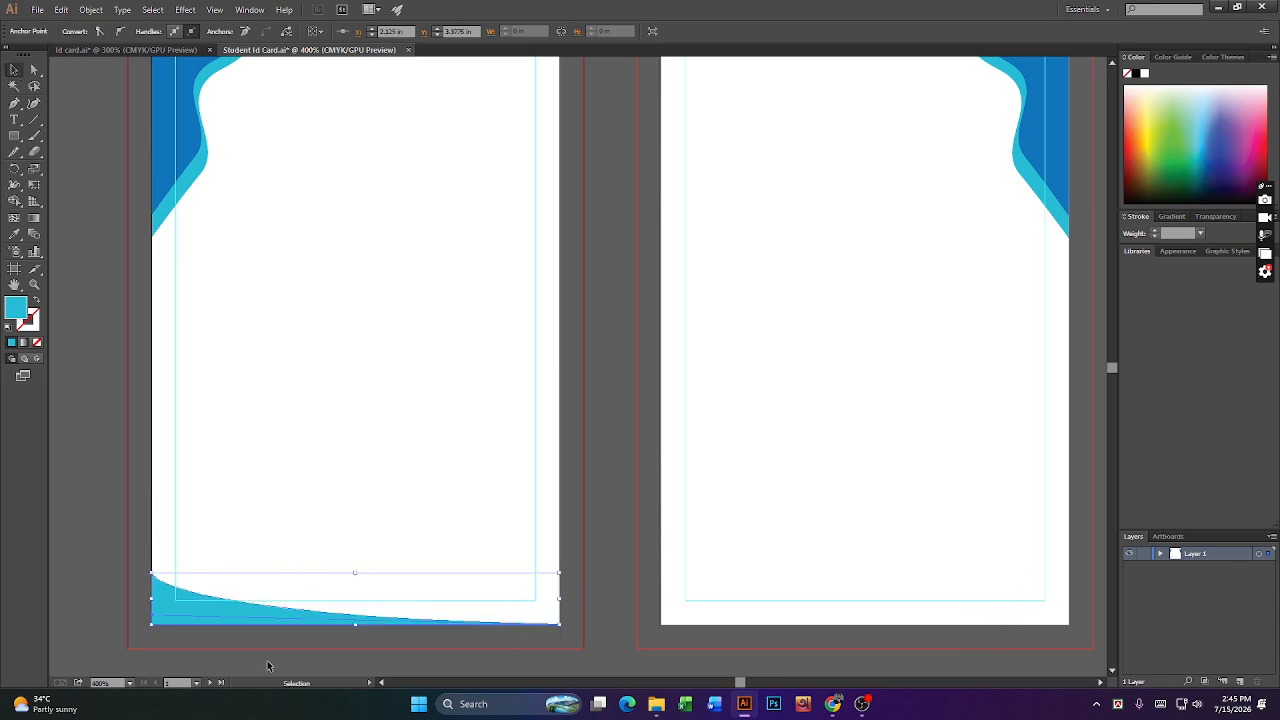
pyautogui.click(258, 645)
pyautogui.click(202, 621)
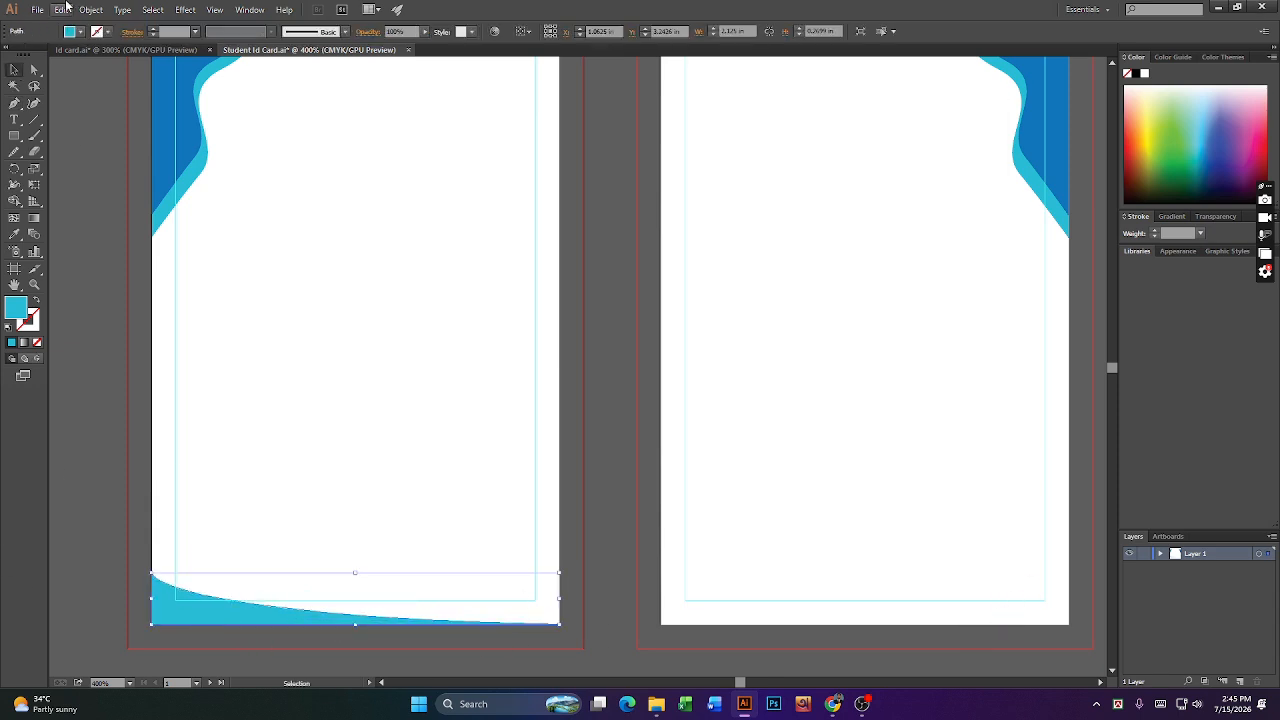
# - Compare the new wave with the two-tone lower wave group in Id card.ai, and return to Student Id Card.ai
pyautogui.click(132, 50)
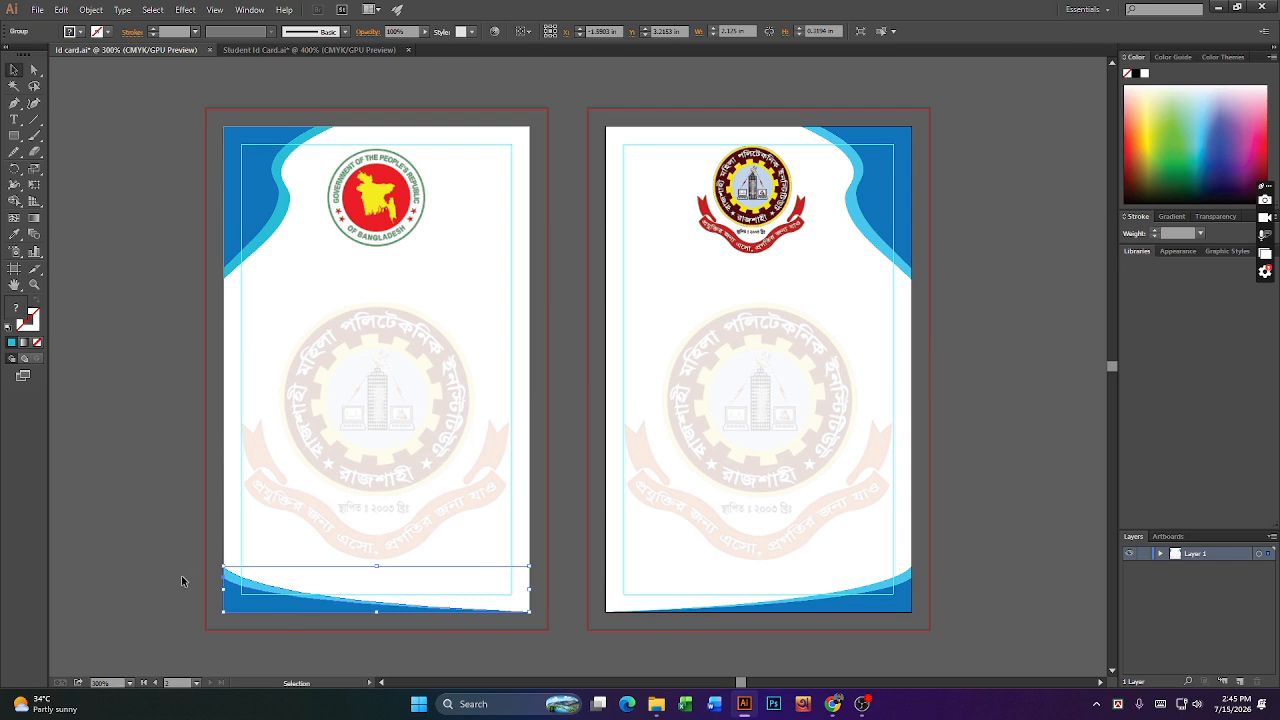
pyautogui.click(258, 602)
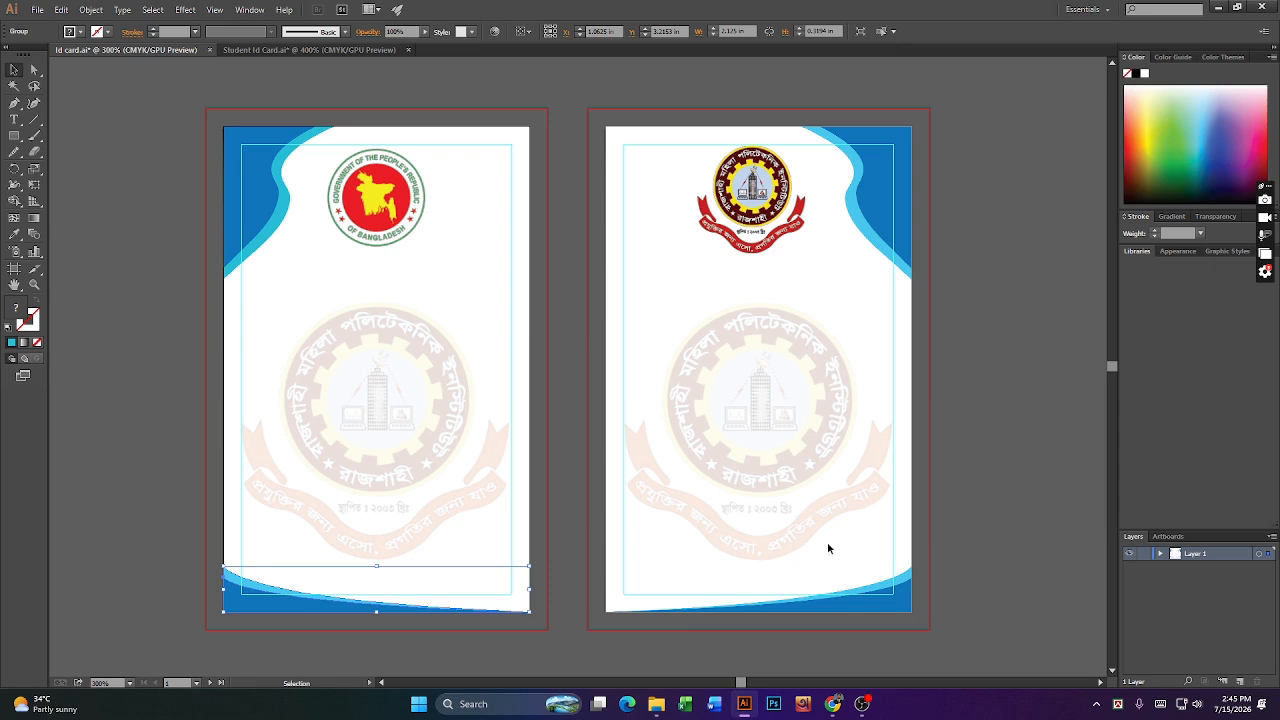
pyautogui.click(294, 51)
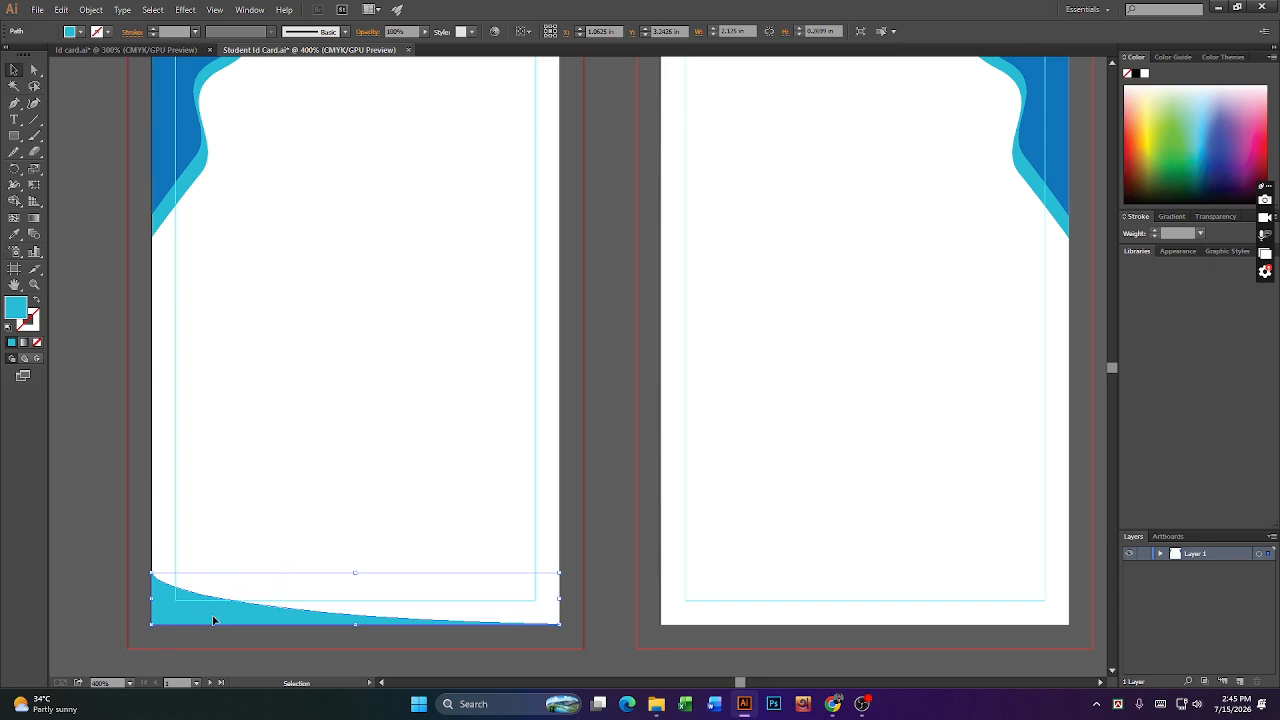
# - Duplicate the cyan wave and place the copy just above the original near the first artboard's lower edge
pyautogui.press('a')
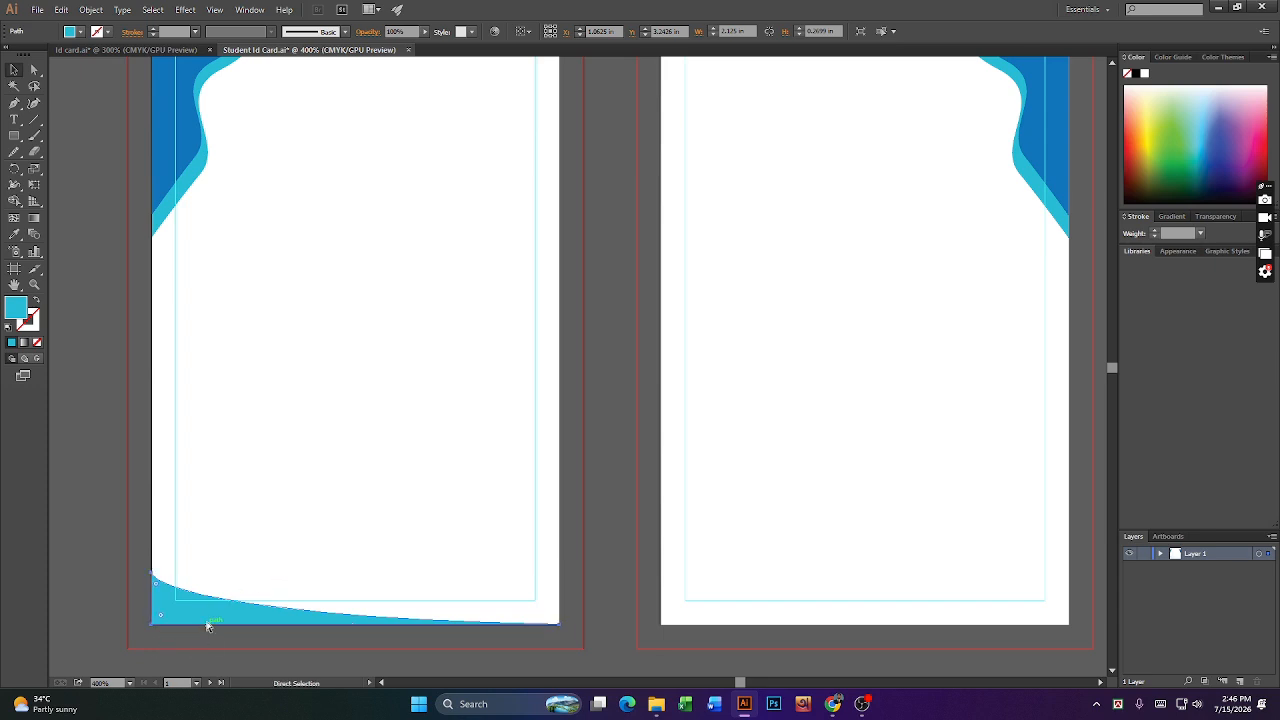
pyautogui.hotkey('ctrl', 'c')
pyautogui.hotkey('ctrl', 'v')
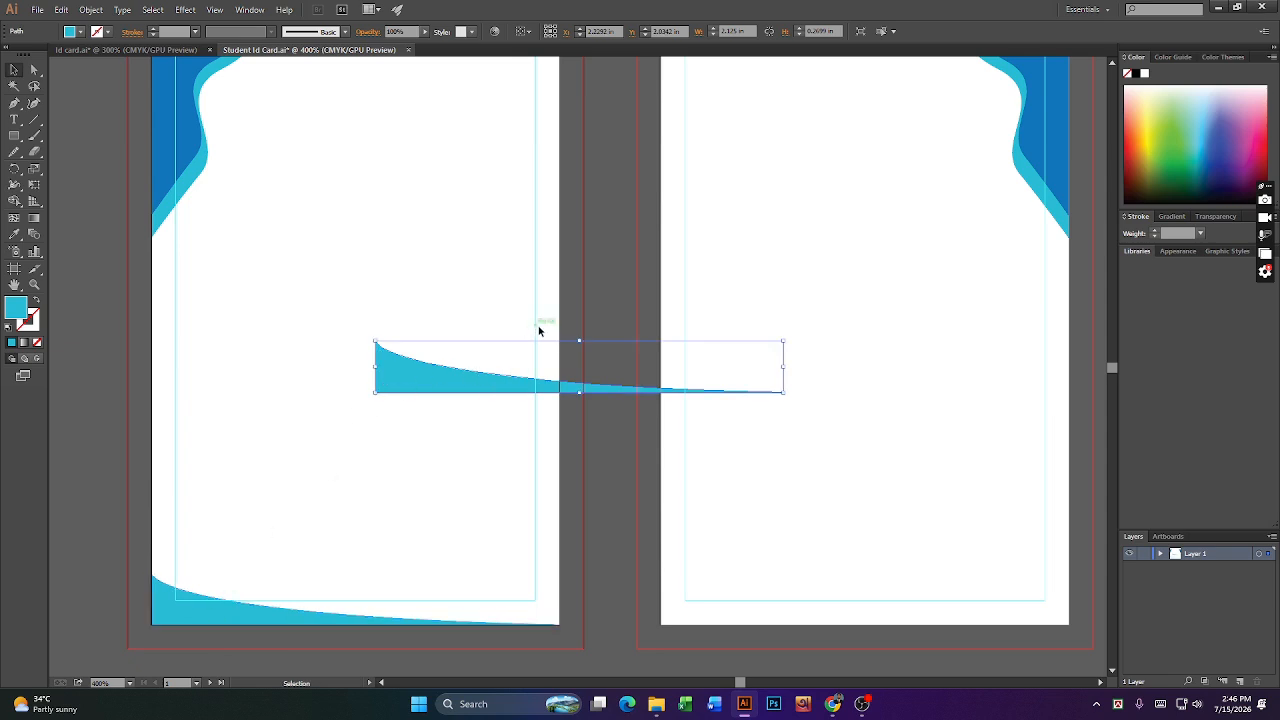
pyautogui.moveTo(451, 385); pyautogui.dragTo(215, 558)
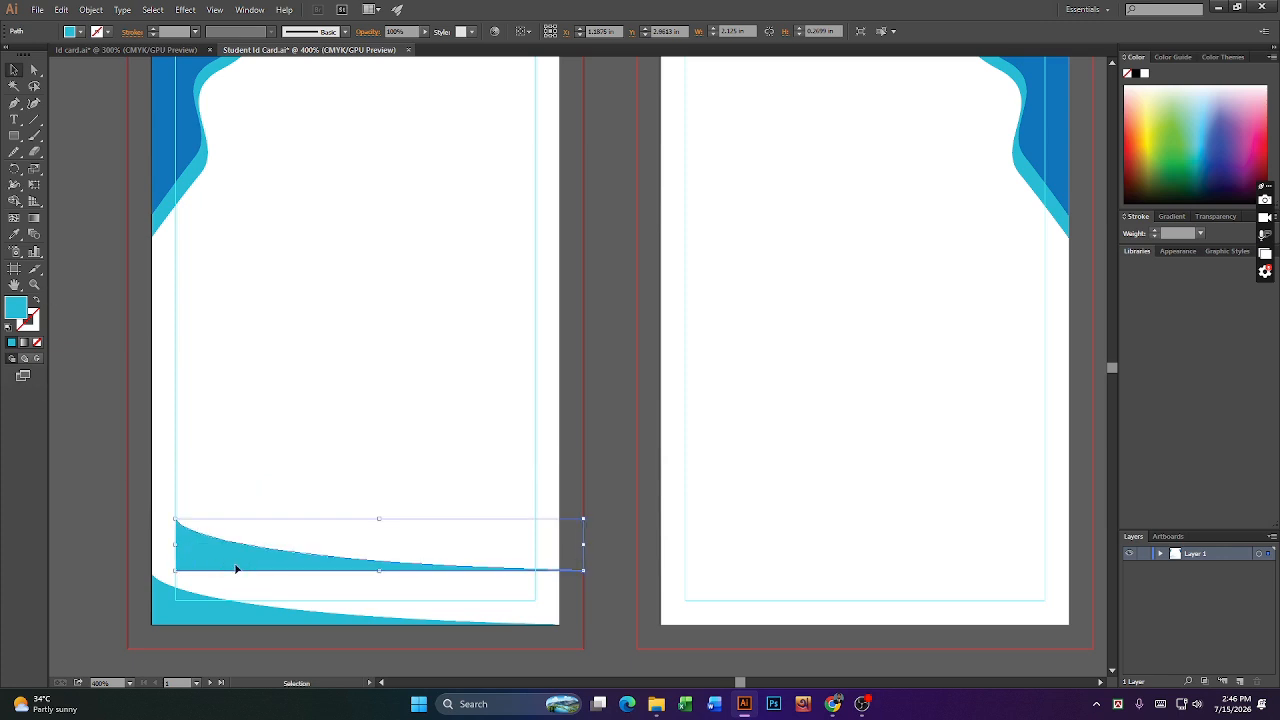
# - Recolour the wave copy with the corner shape's dark blue using the Eyedropper, and move it higher above the original wave
pyautogui.click(14, 234)
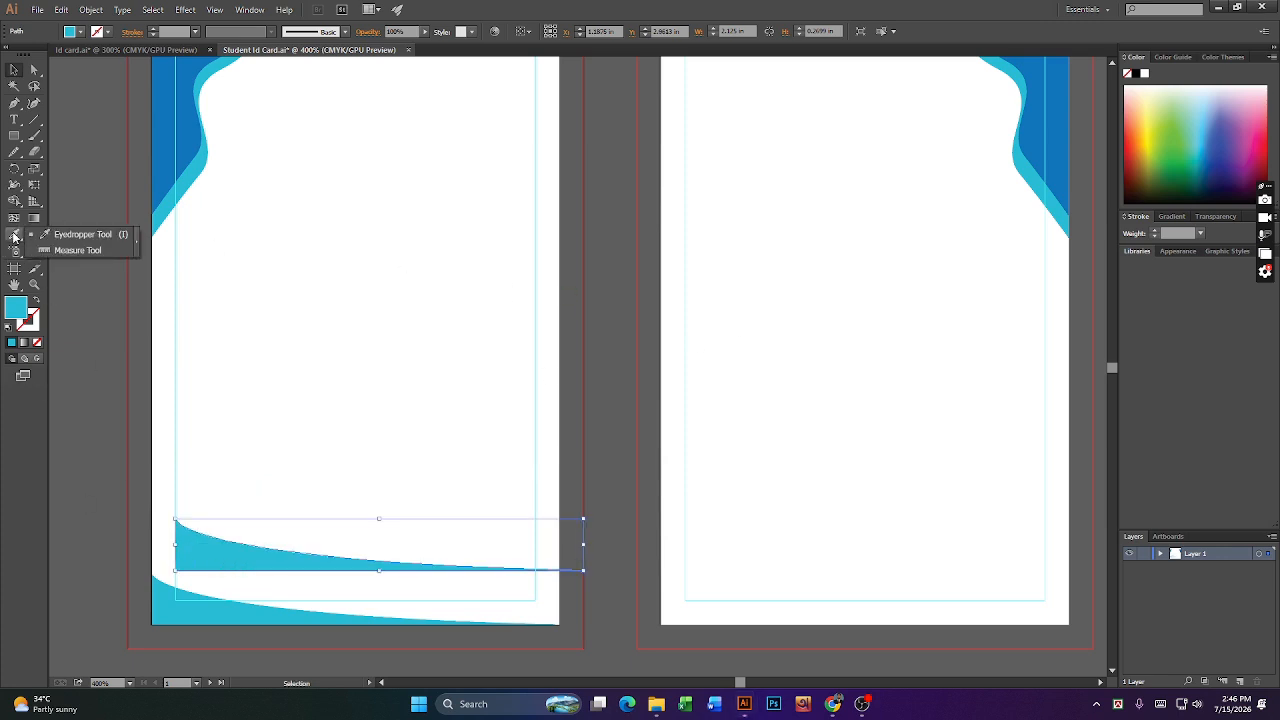
pyautogui.click(94, 234)
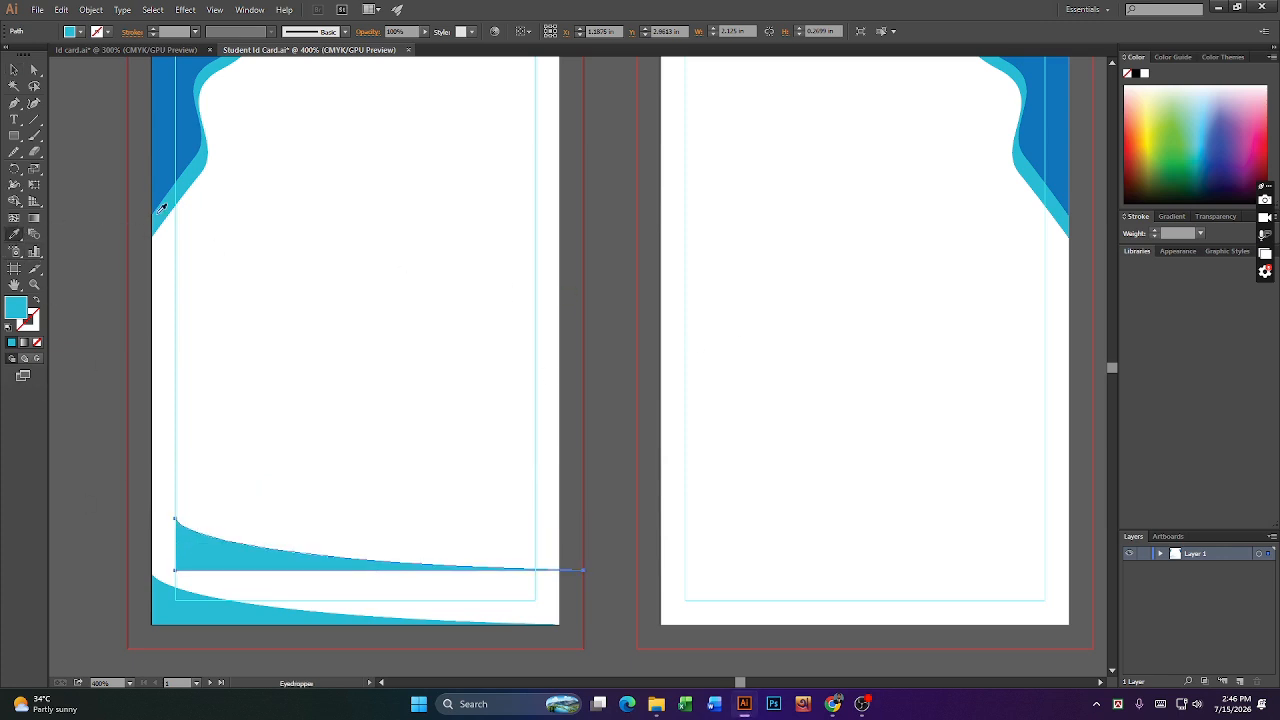
pyautogui.click(171, 142)
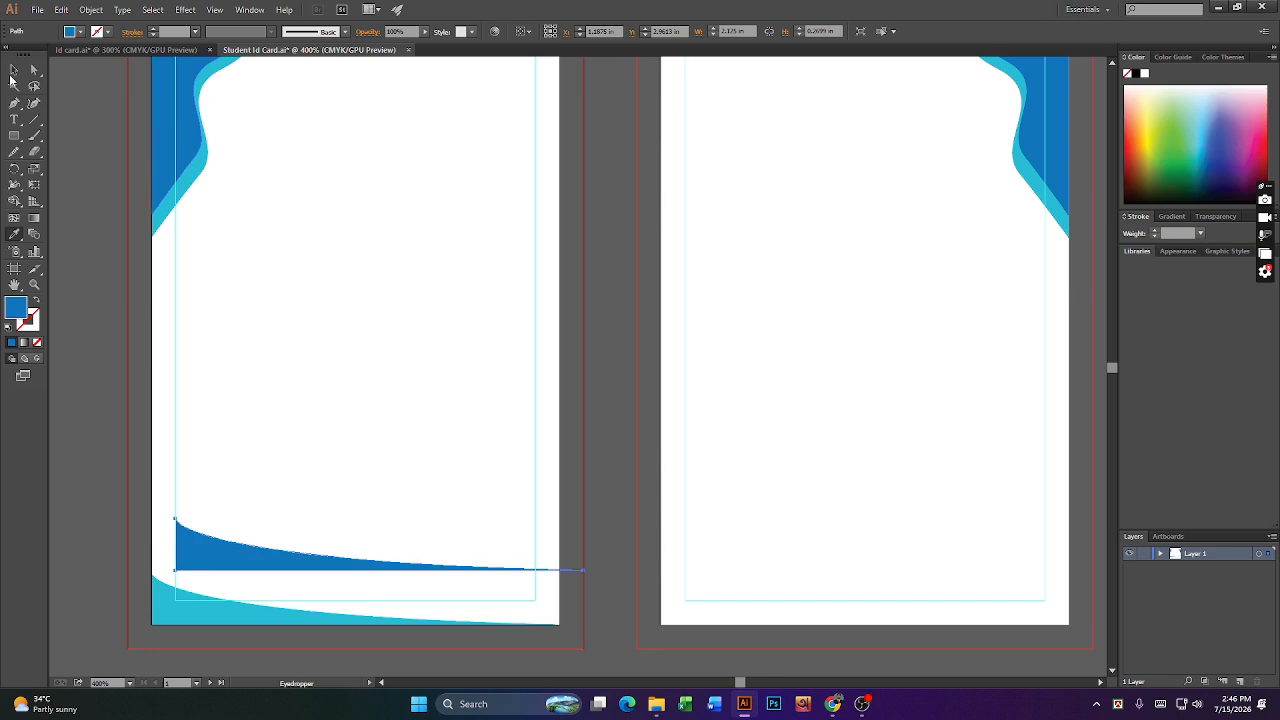
pyautogui.press('v')
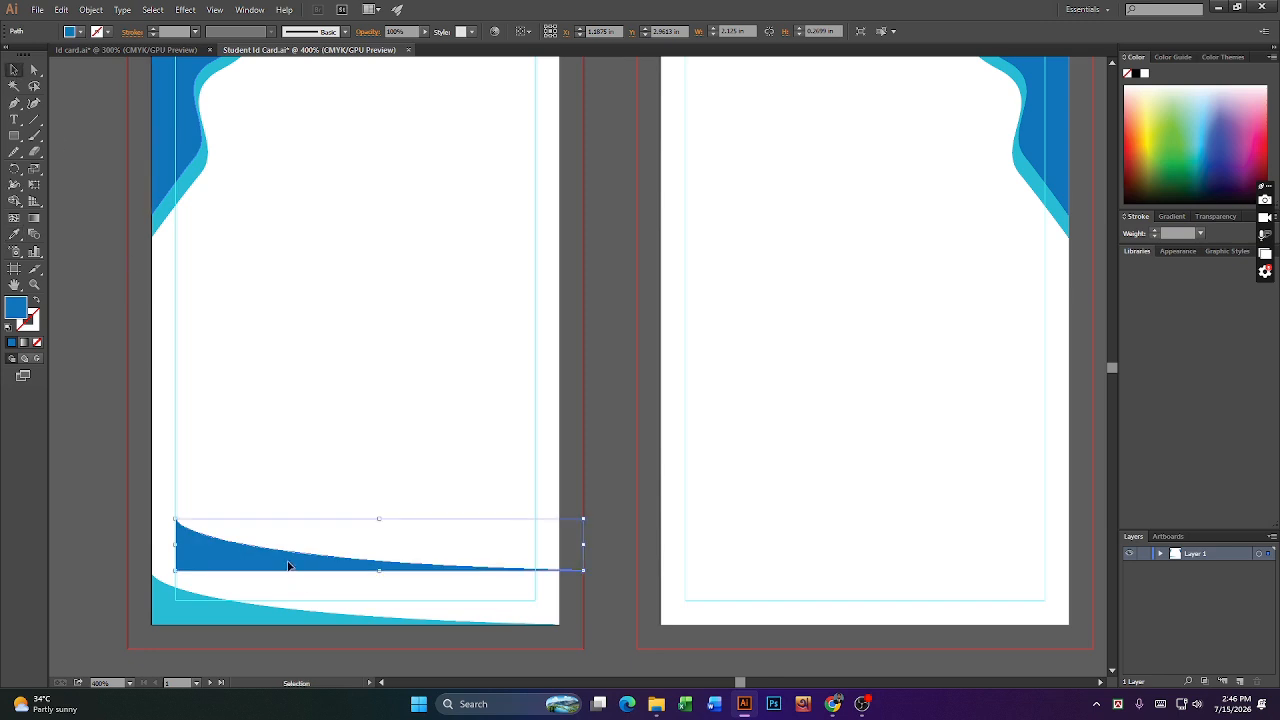
pyautogui.moveTo(290, 566); pyautogui.dragTo(292, 575)
pyautogui.moveTo(293, 574); pyautogui.dragTo(332, 490)
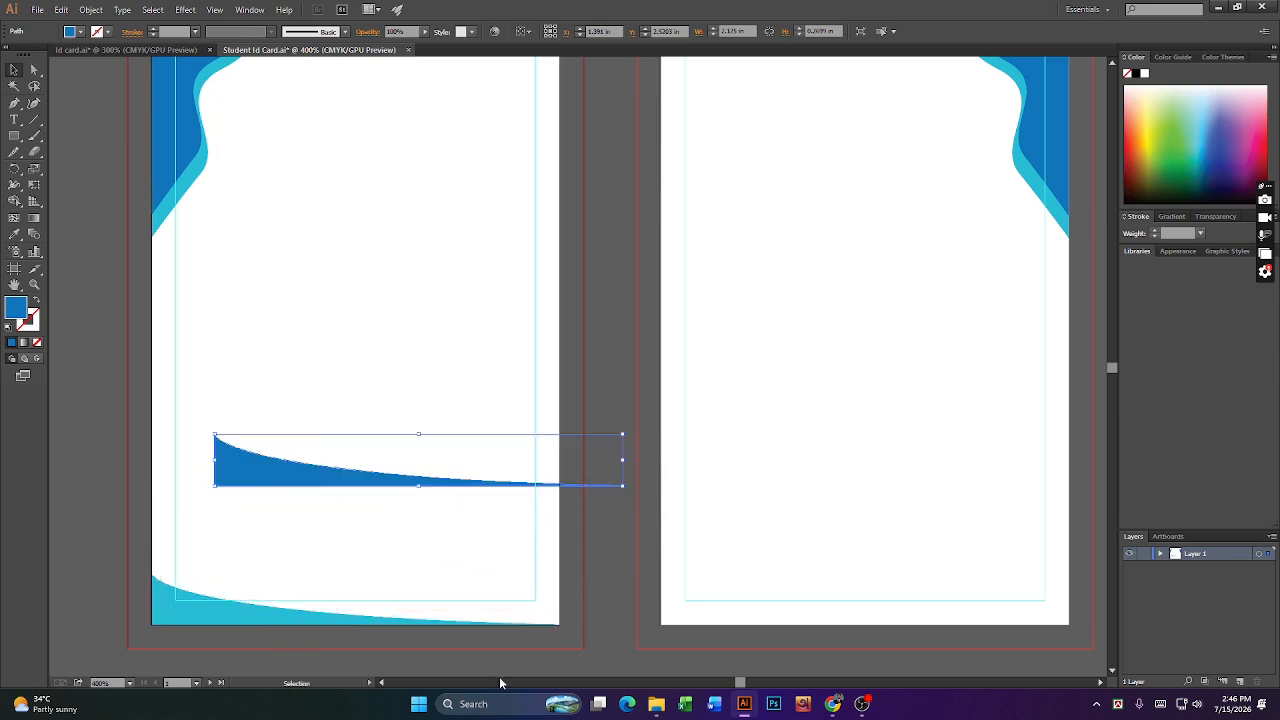
# - Recolour the original wave on the first artboard's lower edge with the dark blue sampled from the corner shape
pyautogui.click(223, 608)
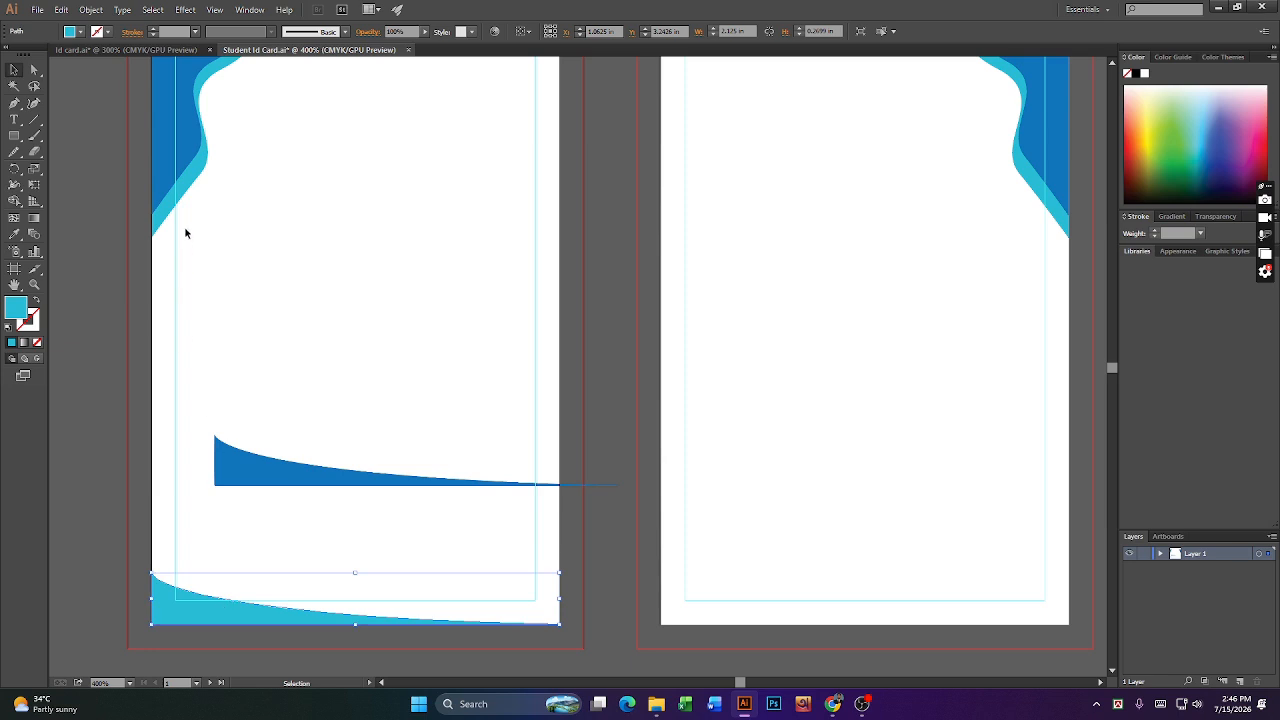
pyautogui.click(280, 478)
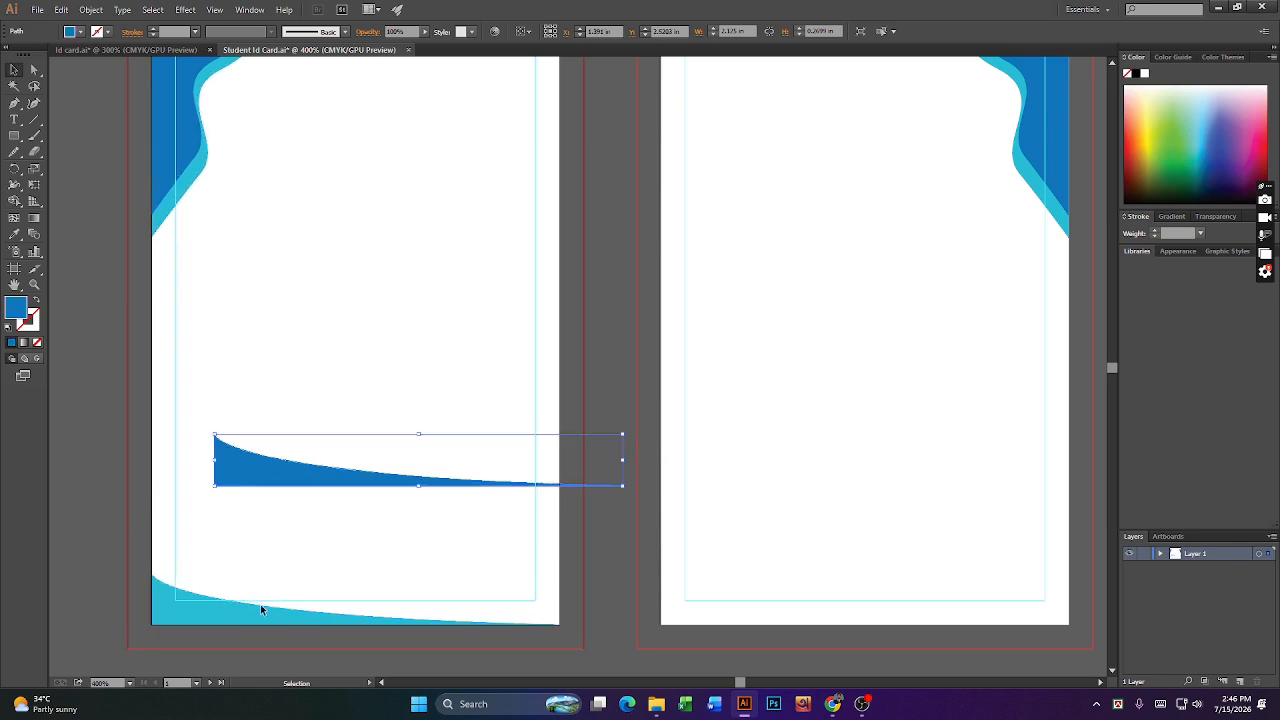
pyautogui.click(236, 613)
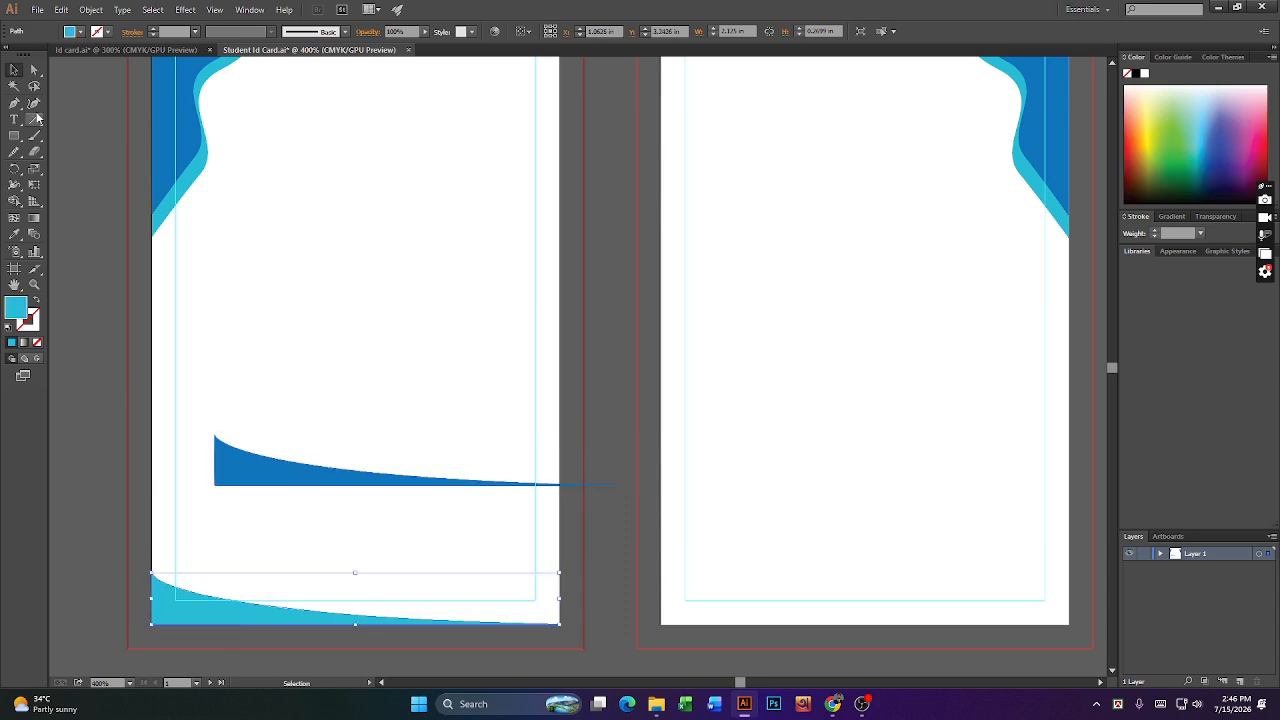
pyautogui.click(14, 233)
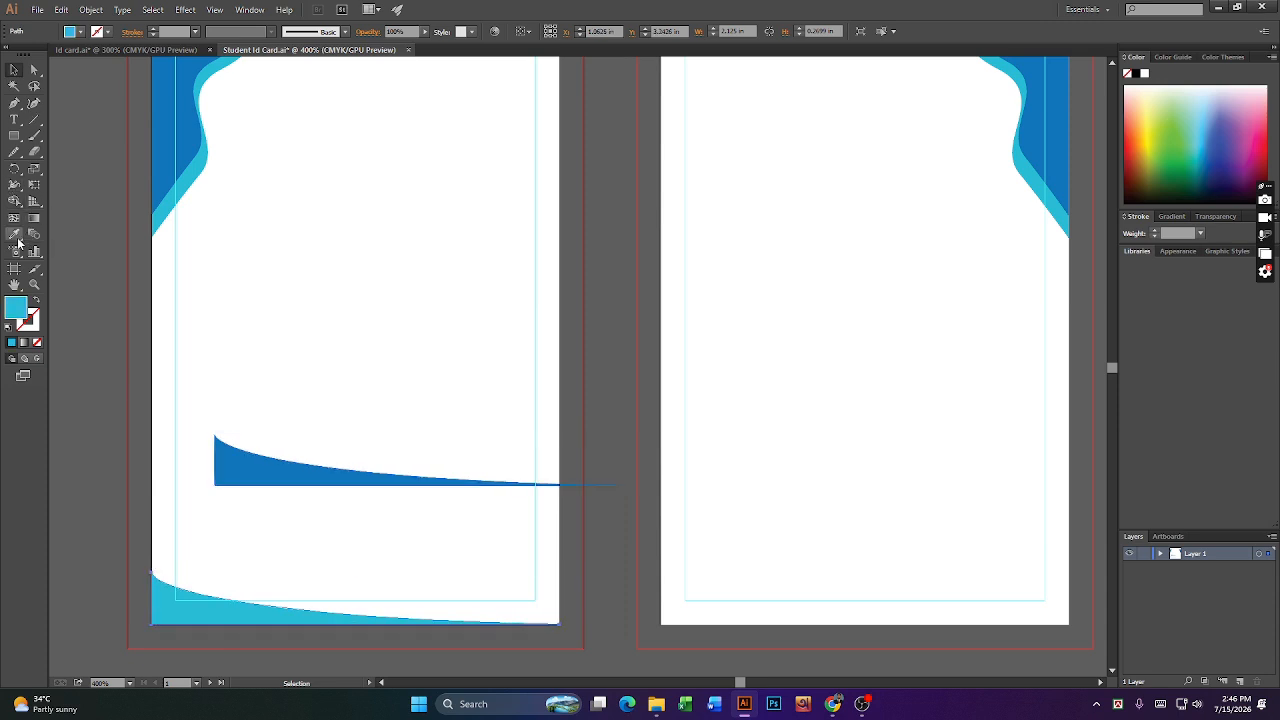
pyautogui.click(158, 155)
pyautogui.press('v')
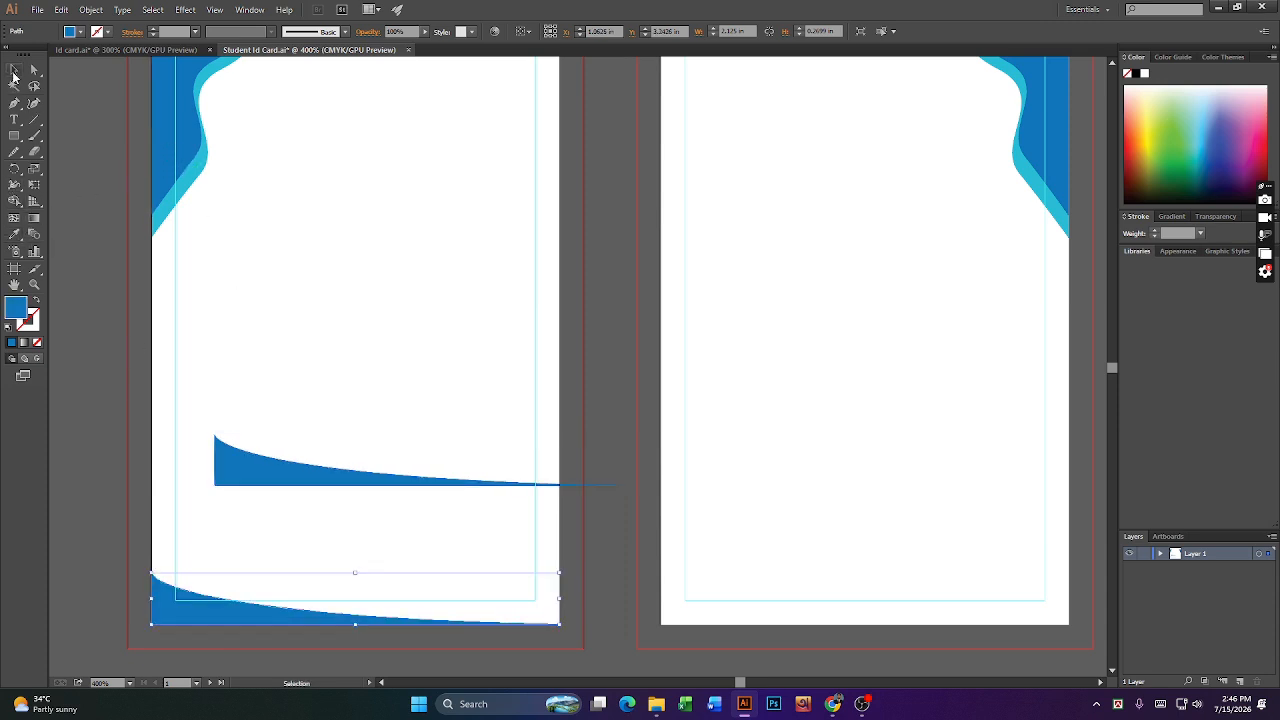
# - Recolour the upper wave copy with the cyan sampled from the corner shape's outer band
pyautogui.click(290, 468)
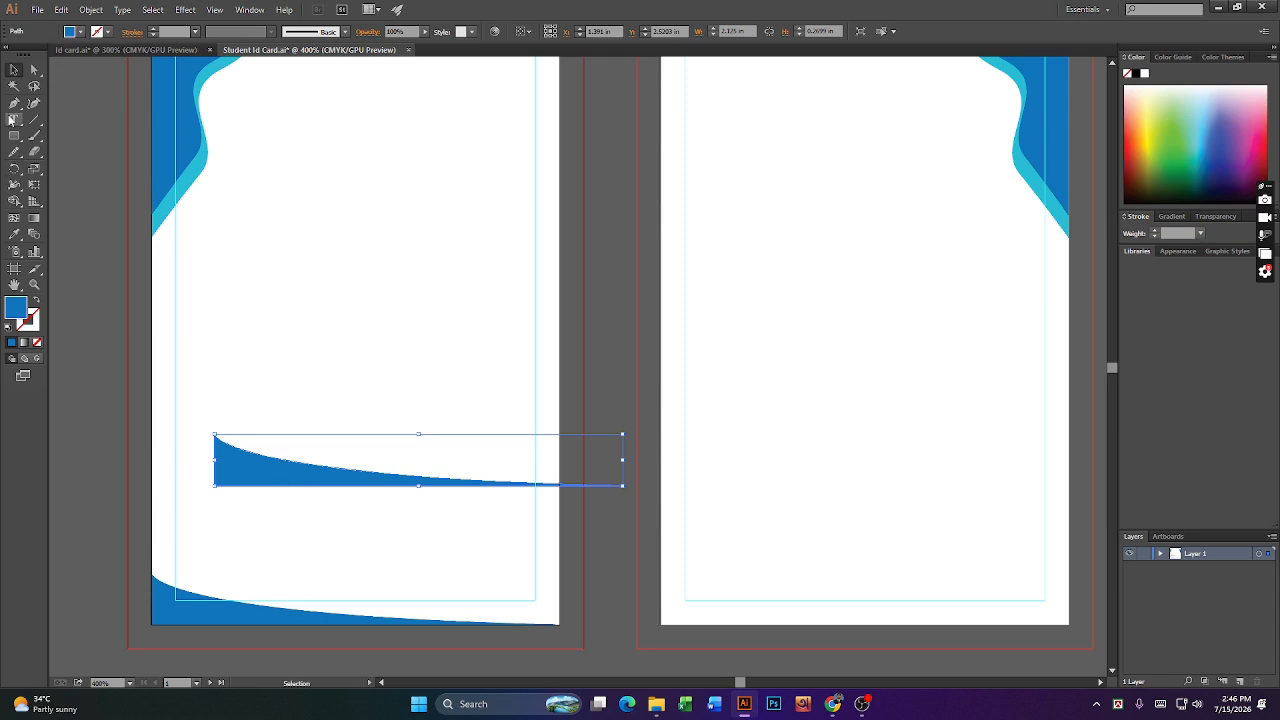
pyautogui.click(18, 239)
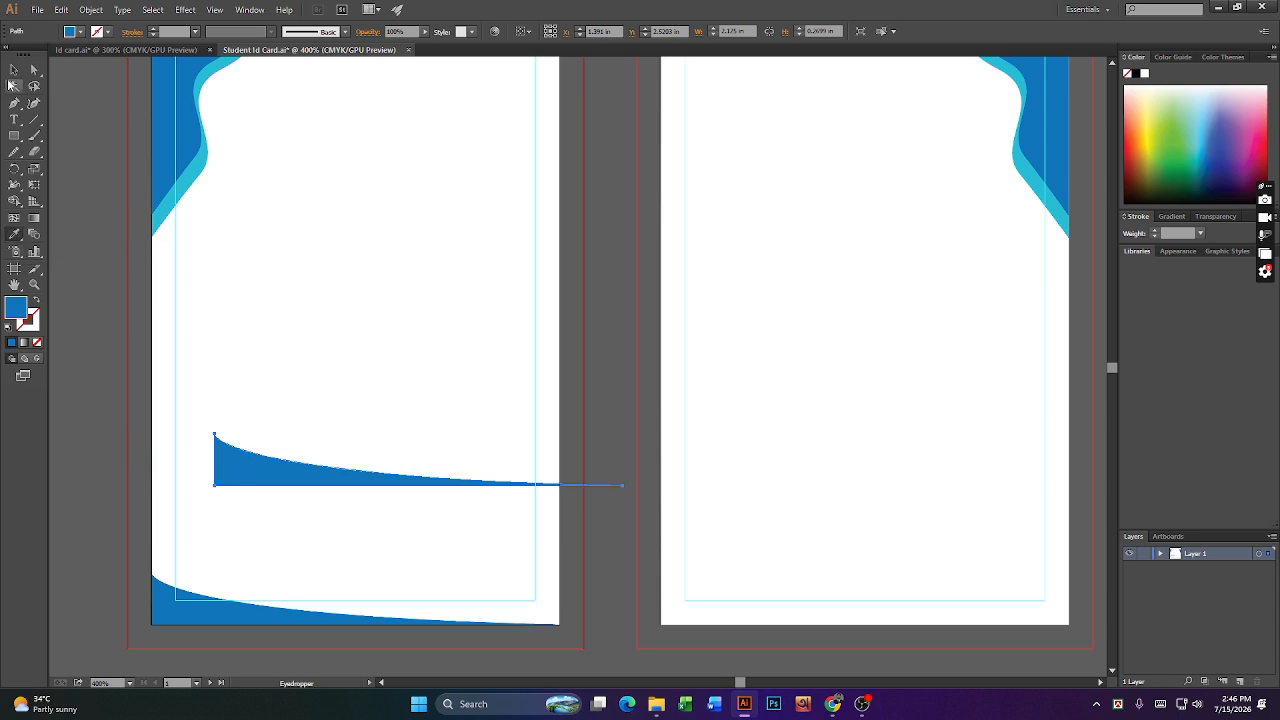
pyautogui.click(14, 69)
pyautogui.click(214, 615)
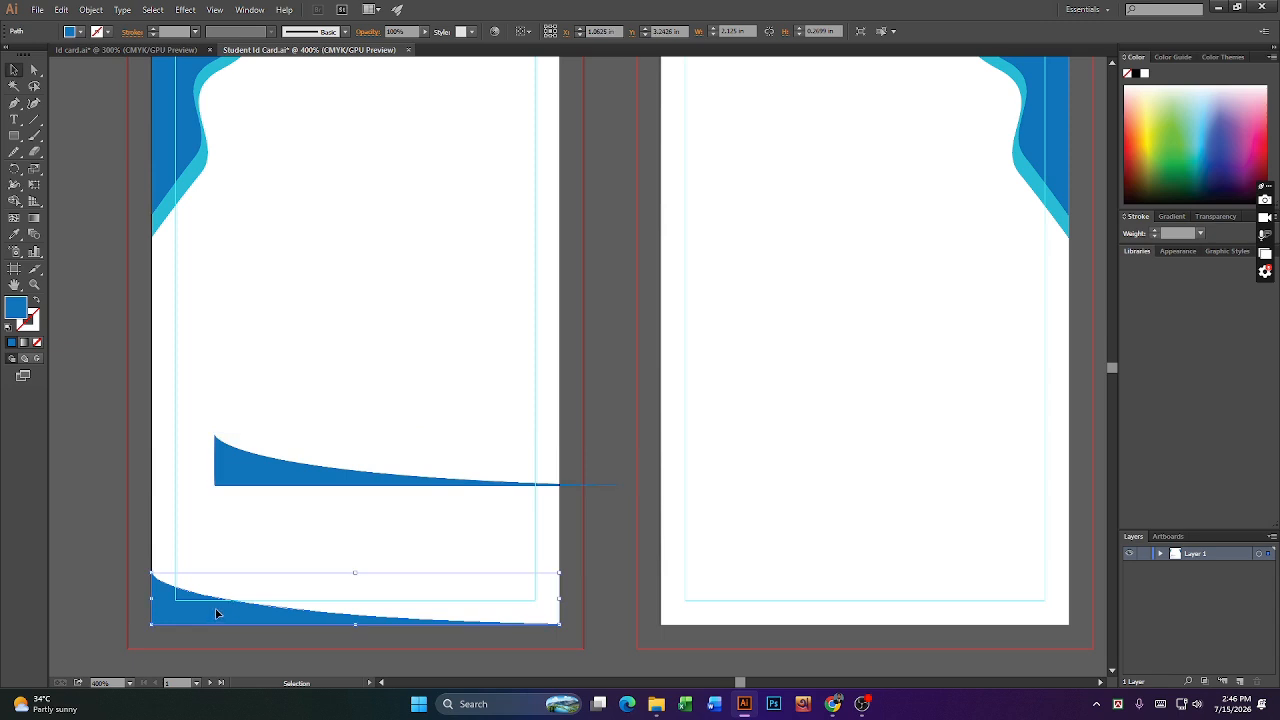
pyautogui.click(259, 476)
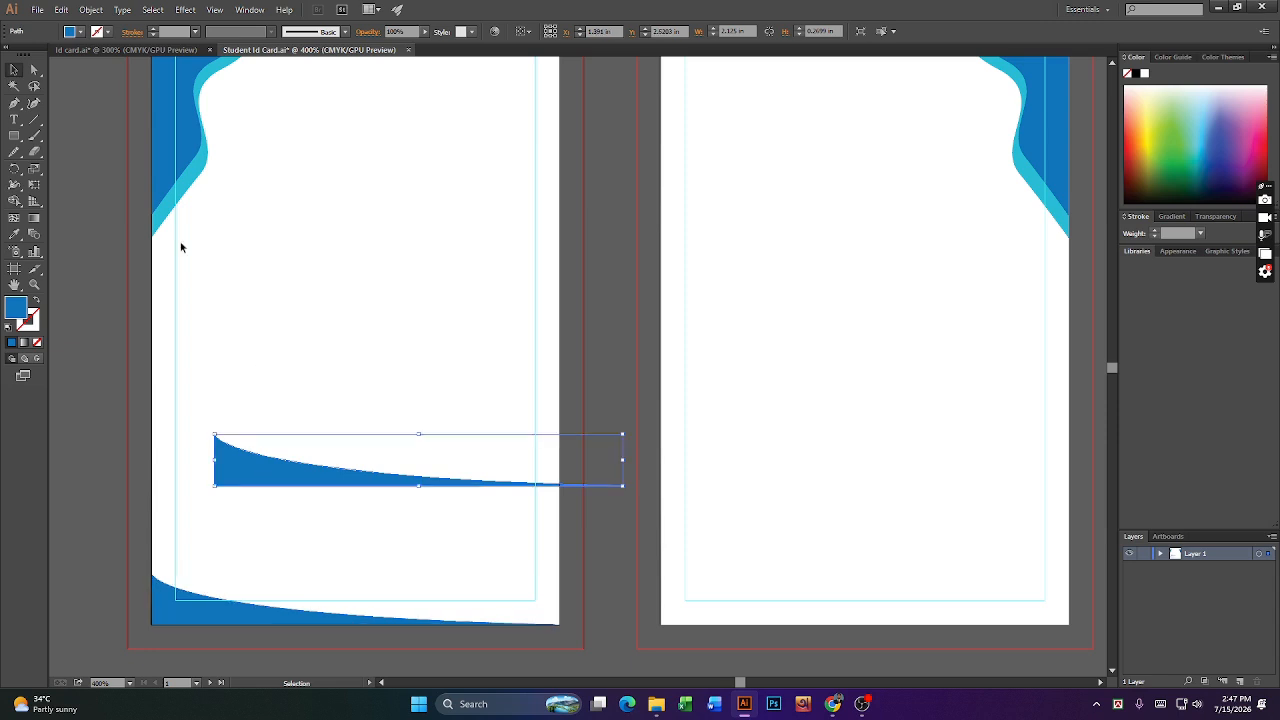
pyautogui.click(14, 232)
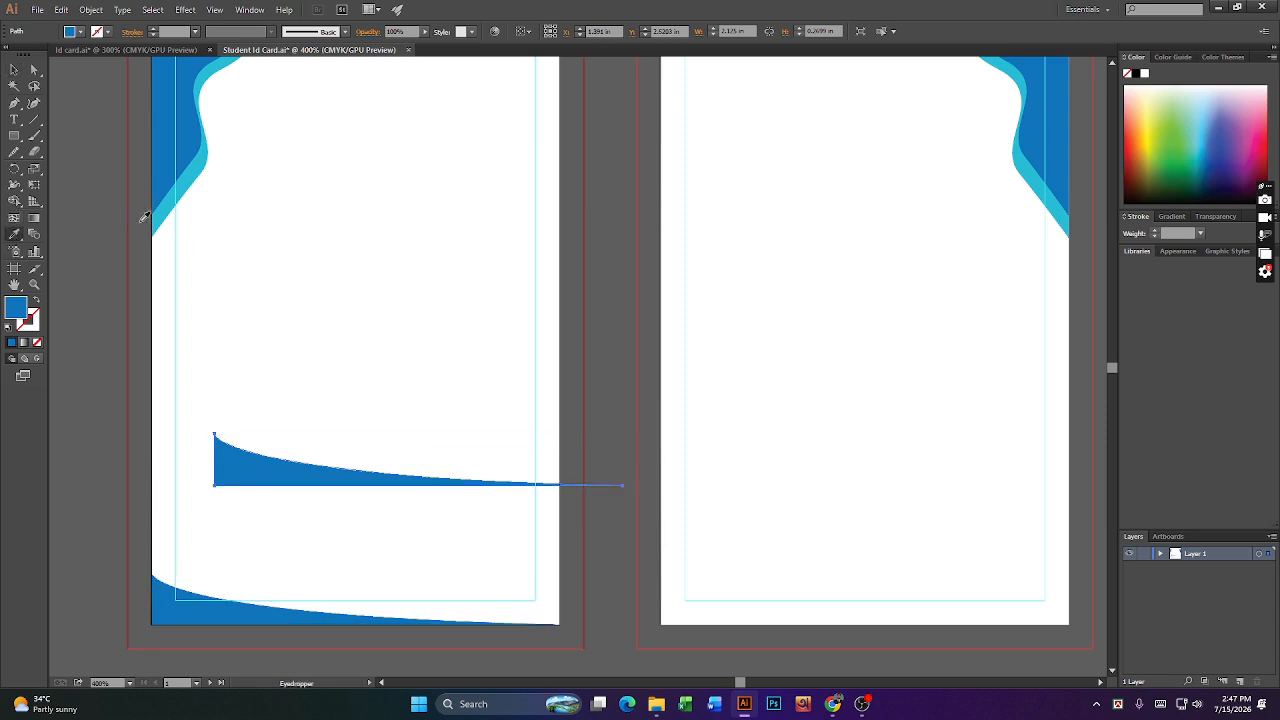
pyautogui.click(160, 212)
pyautogui.click(14, 69)
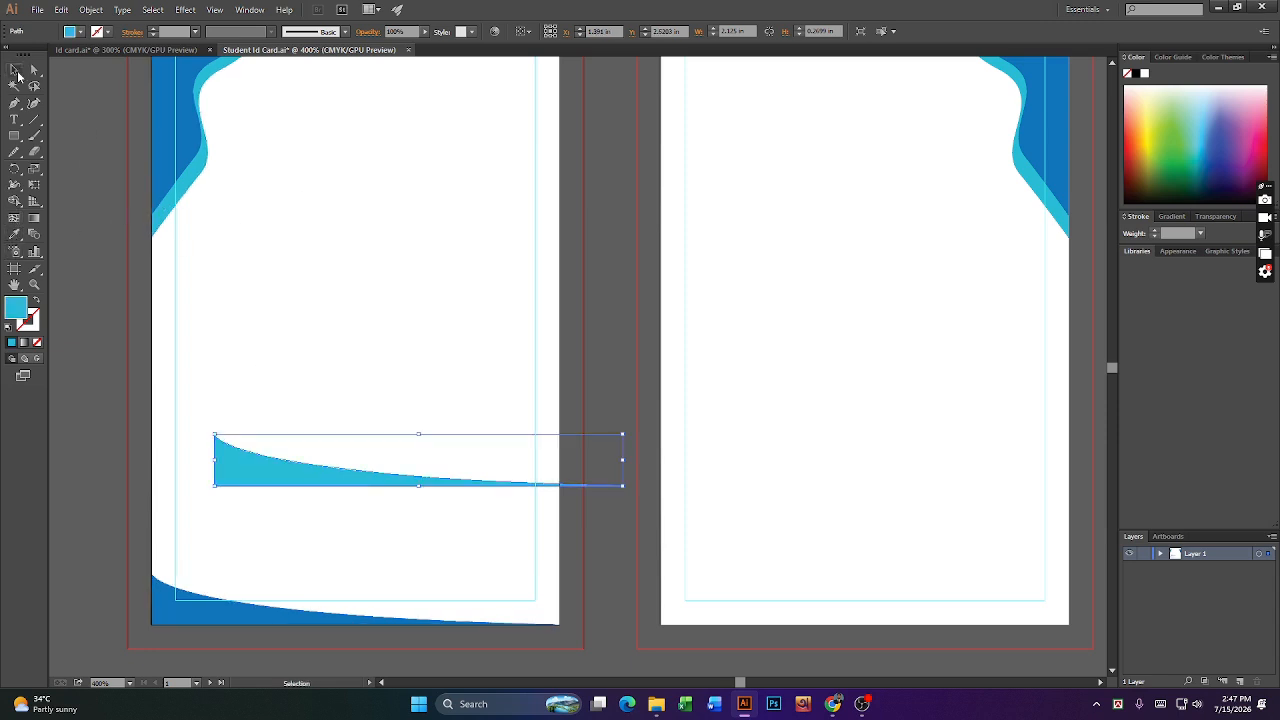
# - Place the cyan copy just above the dark blue wave, and bring the dark blue wave to the front
pyautogui.moveTo(368, 480); pyautogui.dragTo(299, 584)
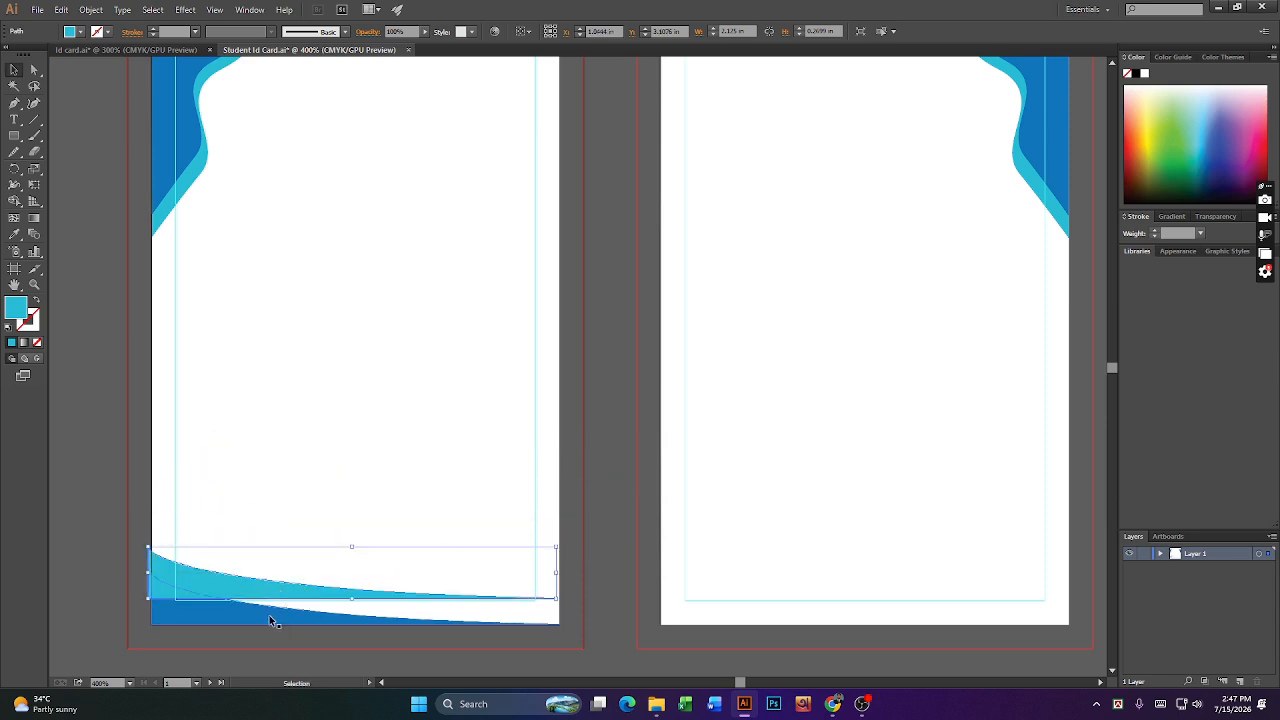
pyautogui.hotkey('ctrl', 'z')
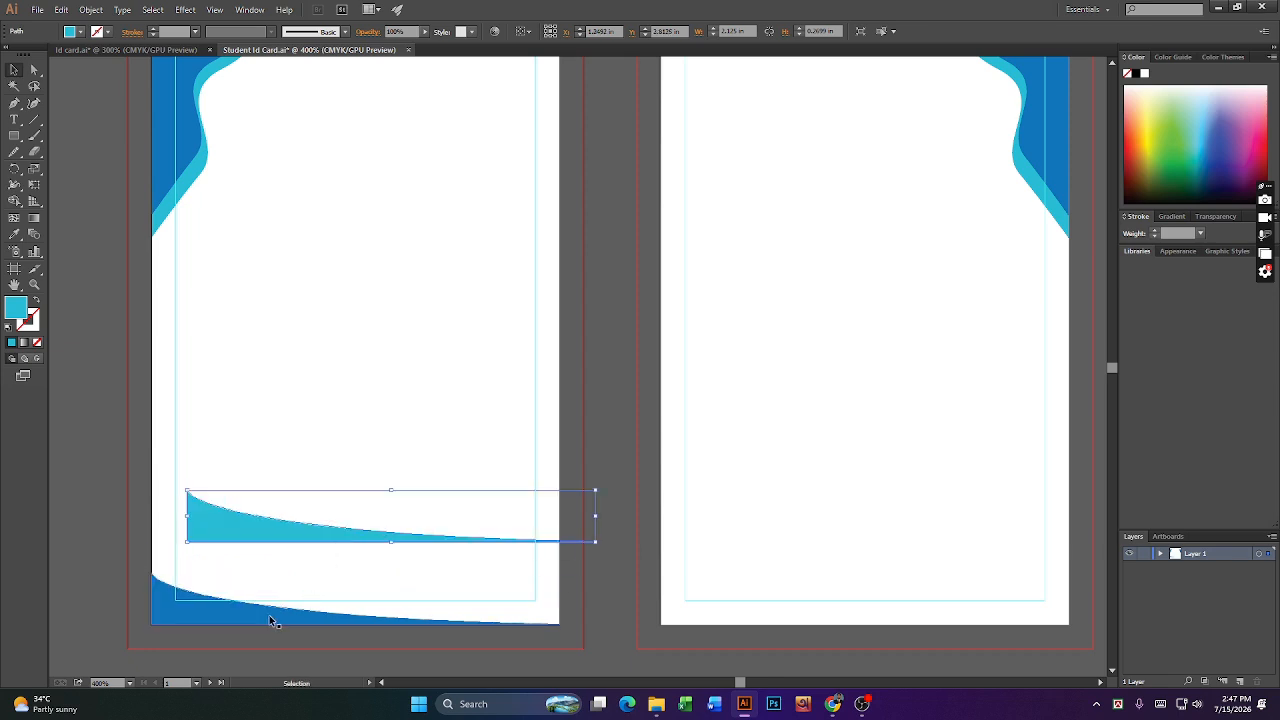
pyautogui.click(270, 621)
pyautogui.rightClick(269, 621)
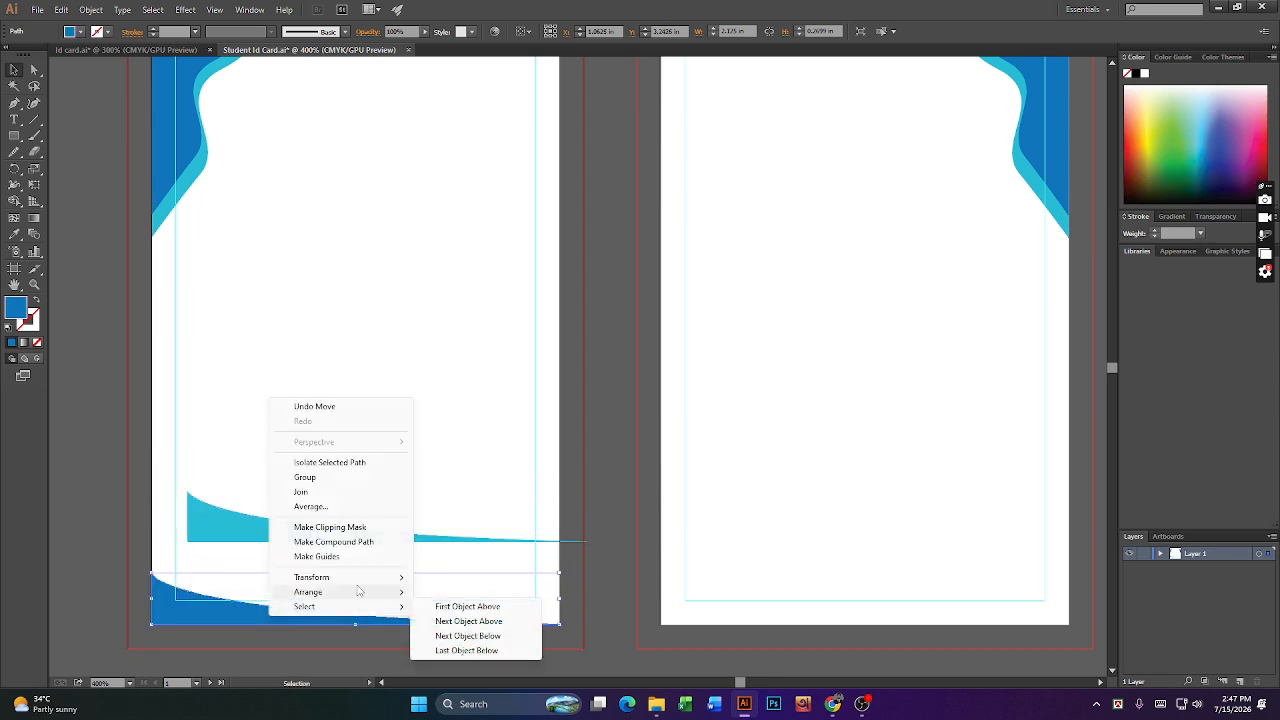
pyautogui.moveTo(369, 599)
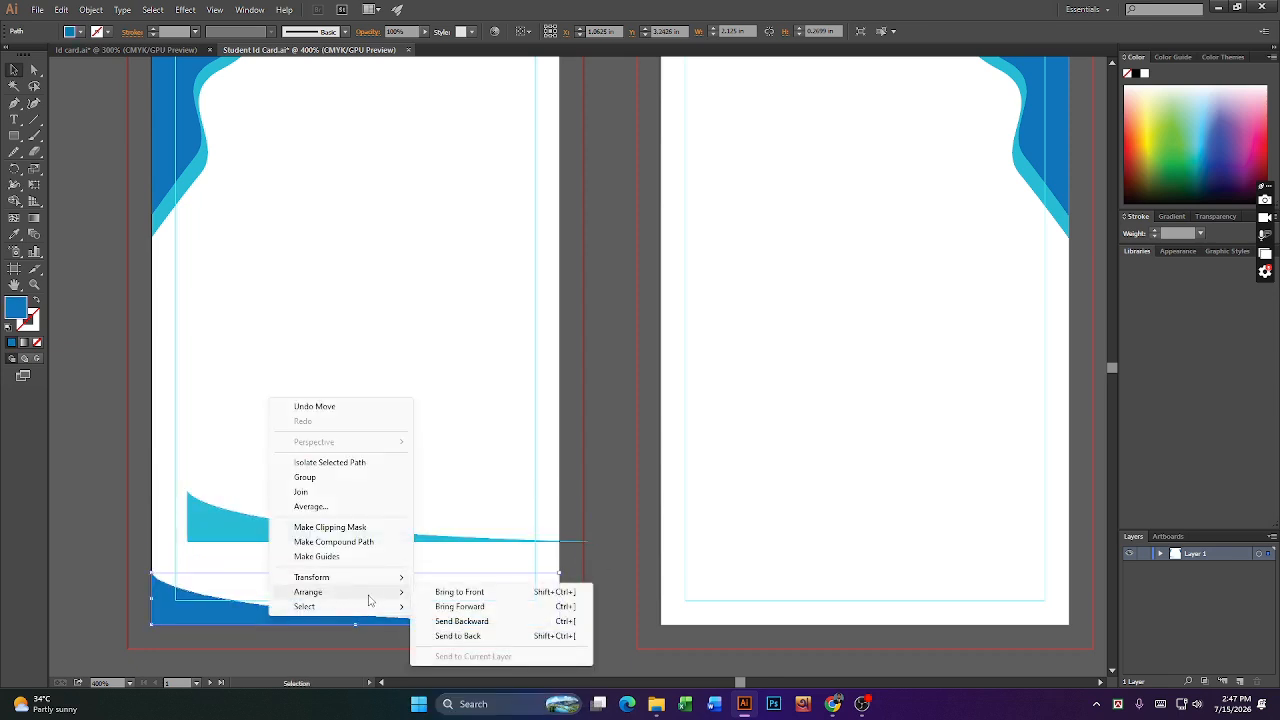
pyautogui.click(450, 593)
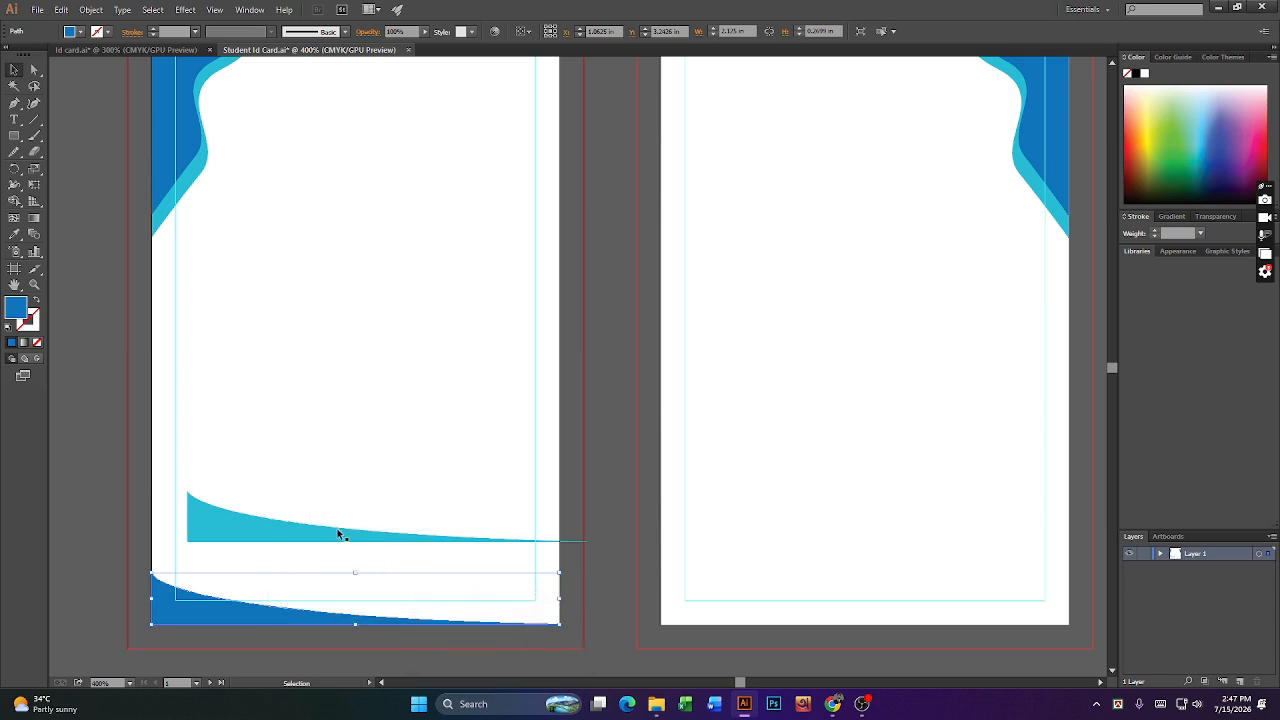
# - Stretch the cyan wave to about 0.36 in tall and align it behind the blue wave on the first artboard's lower edge
pyautogui.moveTo(282, 538); pyautogui.dragTo(313, 558)
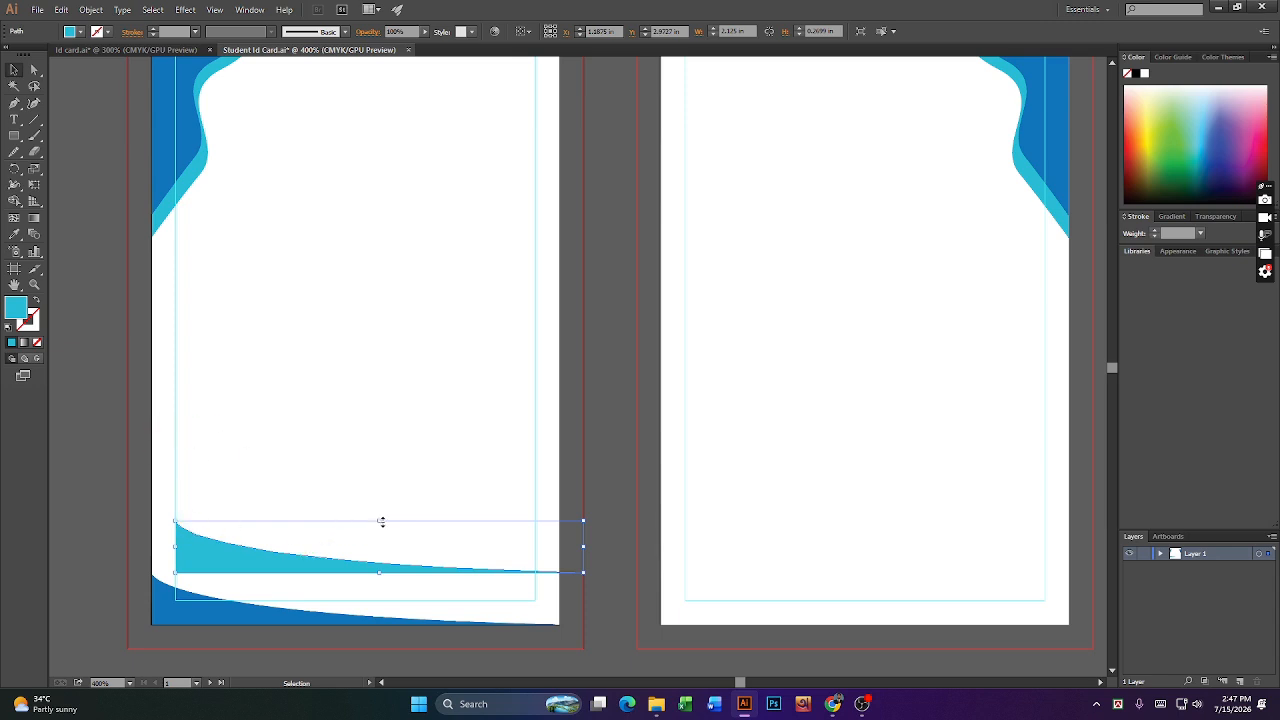
pyautogui.moveTo(381, 521); pyautogui.dragTo(381, 504)
pyautogui.moveTo(333, 567); pyautogui.dragTo(313, 617)
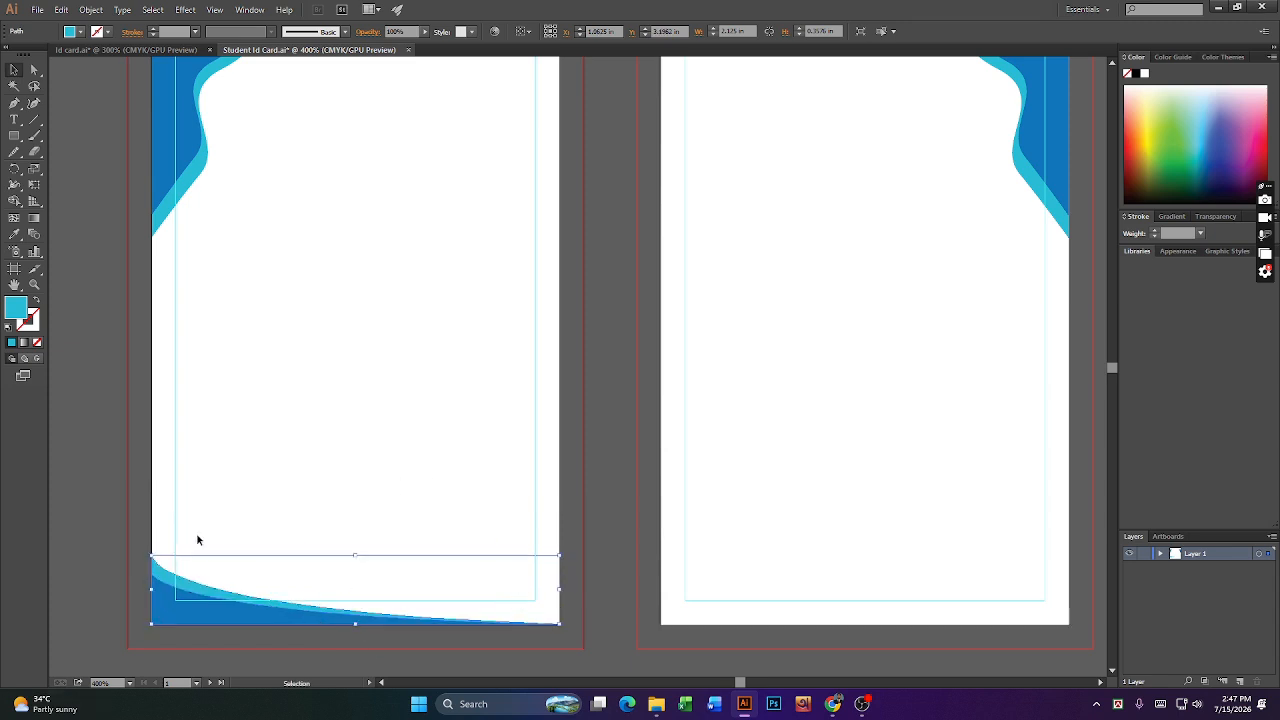
pyautogui.click(69, 510)
# - Group the cyan and dark blue waves on the first artboard's lower edge, and deselect the group
pyautogui.click(213, 608)
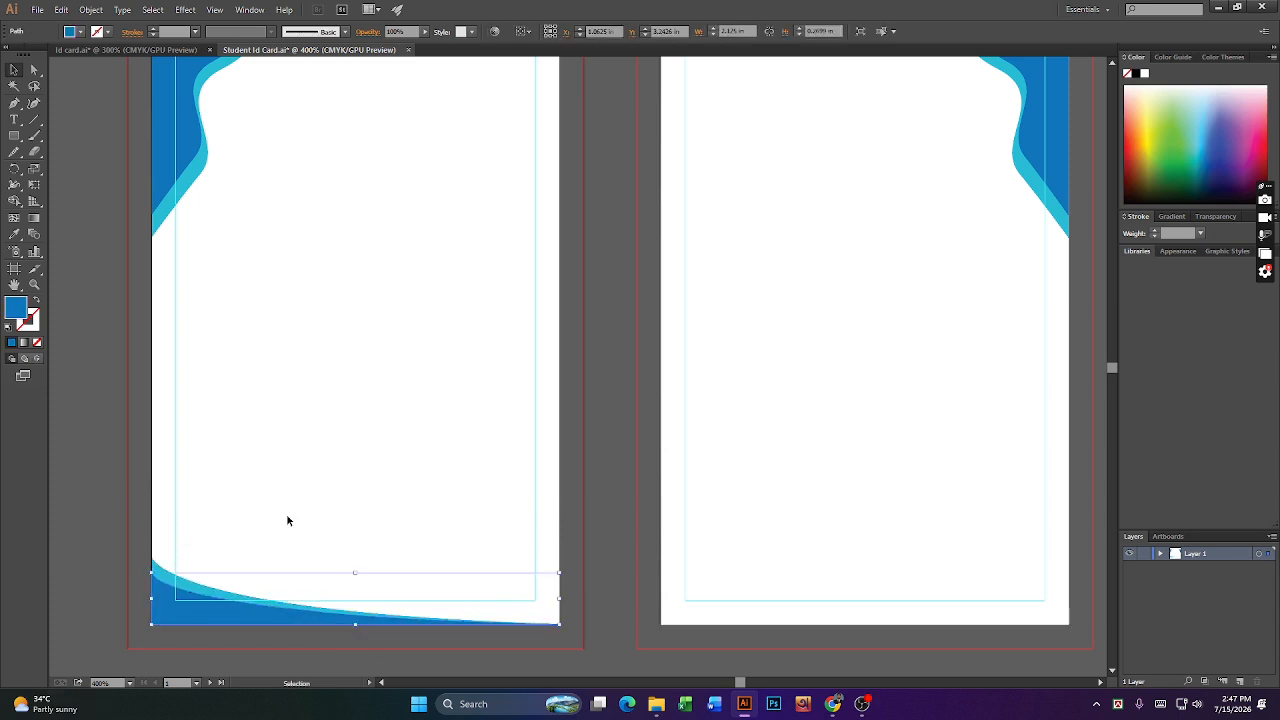
pyautogui.click(250, 635)
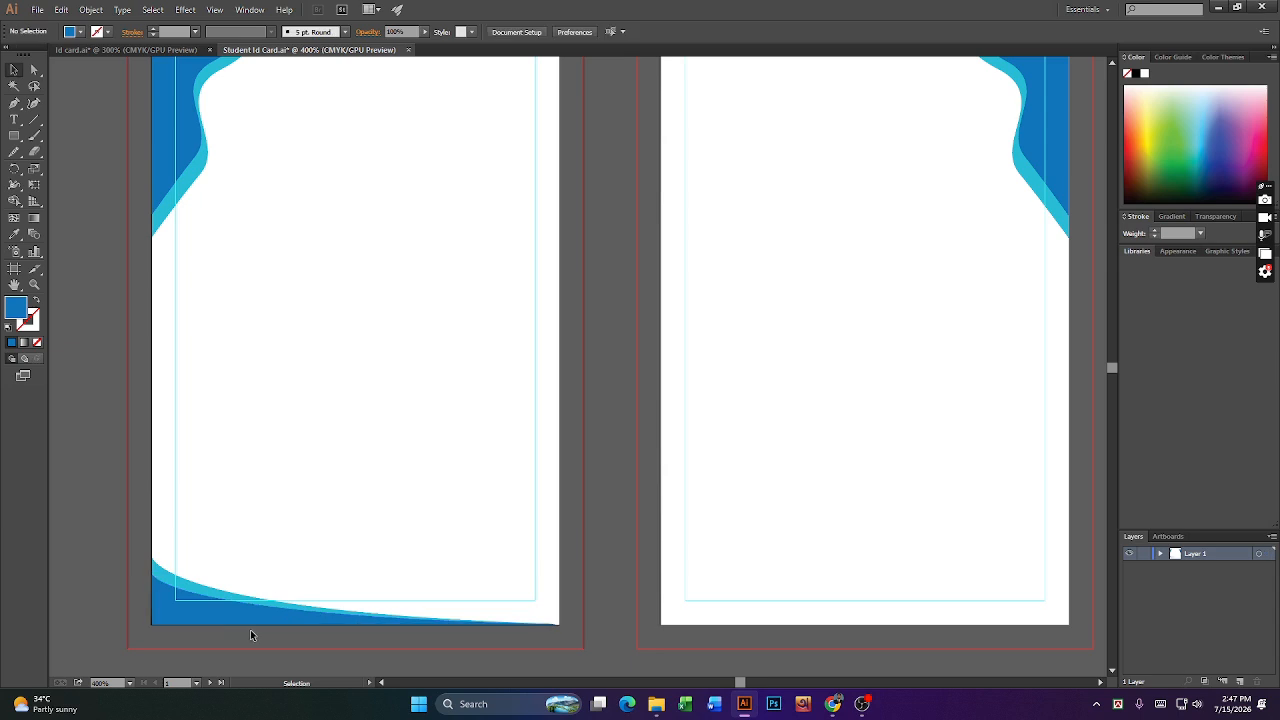
pyautogui.click(552, 622)
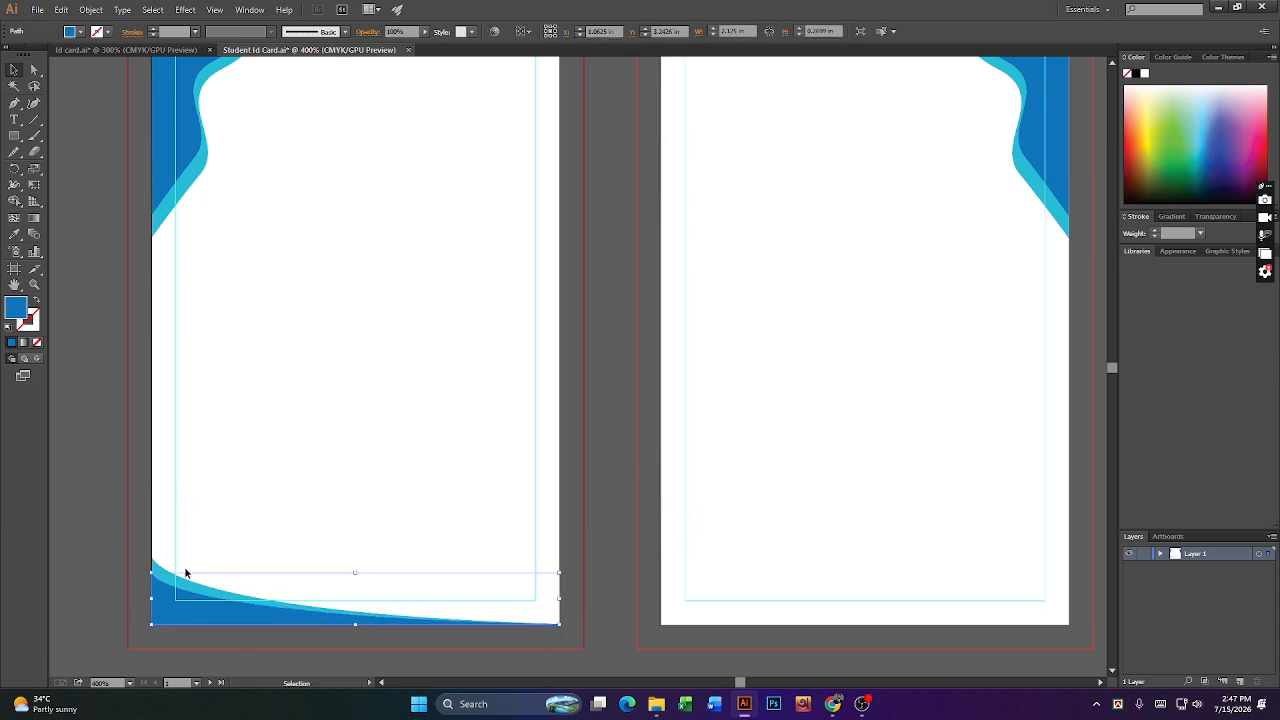
pyautogui.press('a')
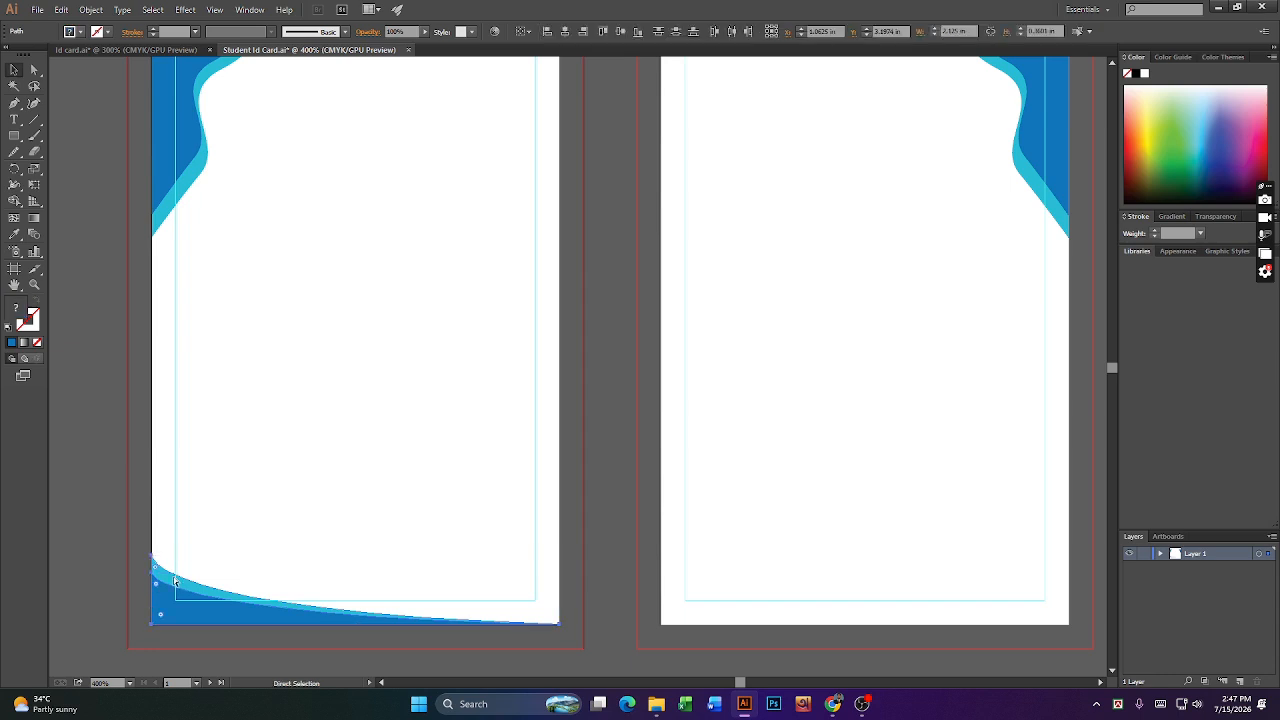
pyautogui.press('v')
pyautogui.click(193, 576)
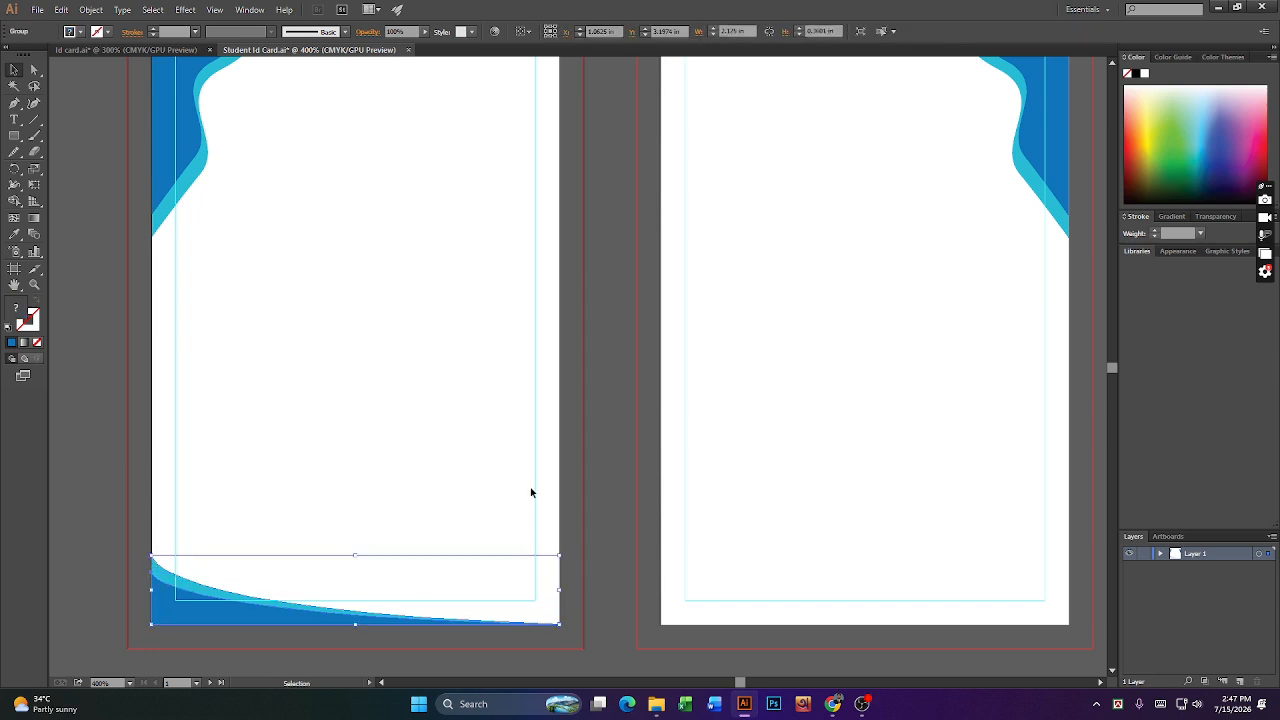
pyautogui.click(594, 477)
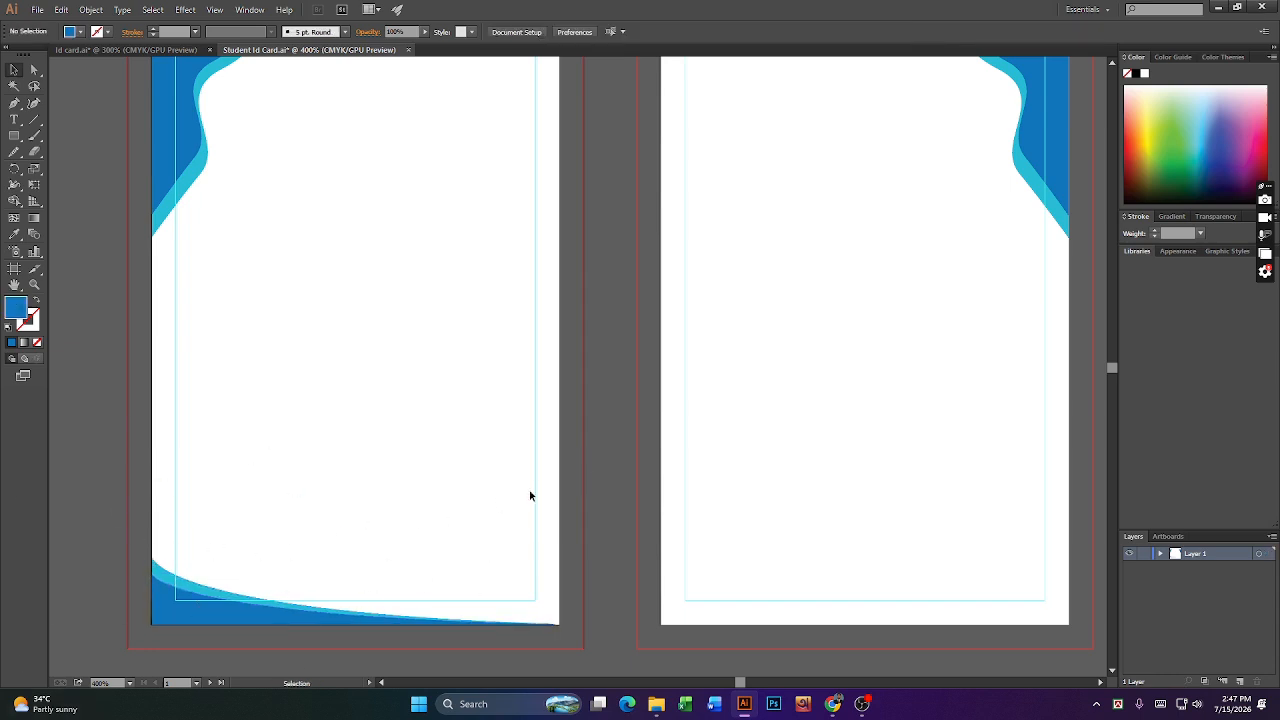
pyautogui.scroll(4, 510, 605)
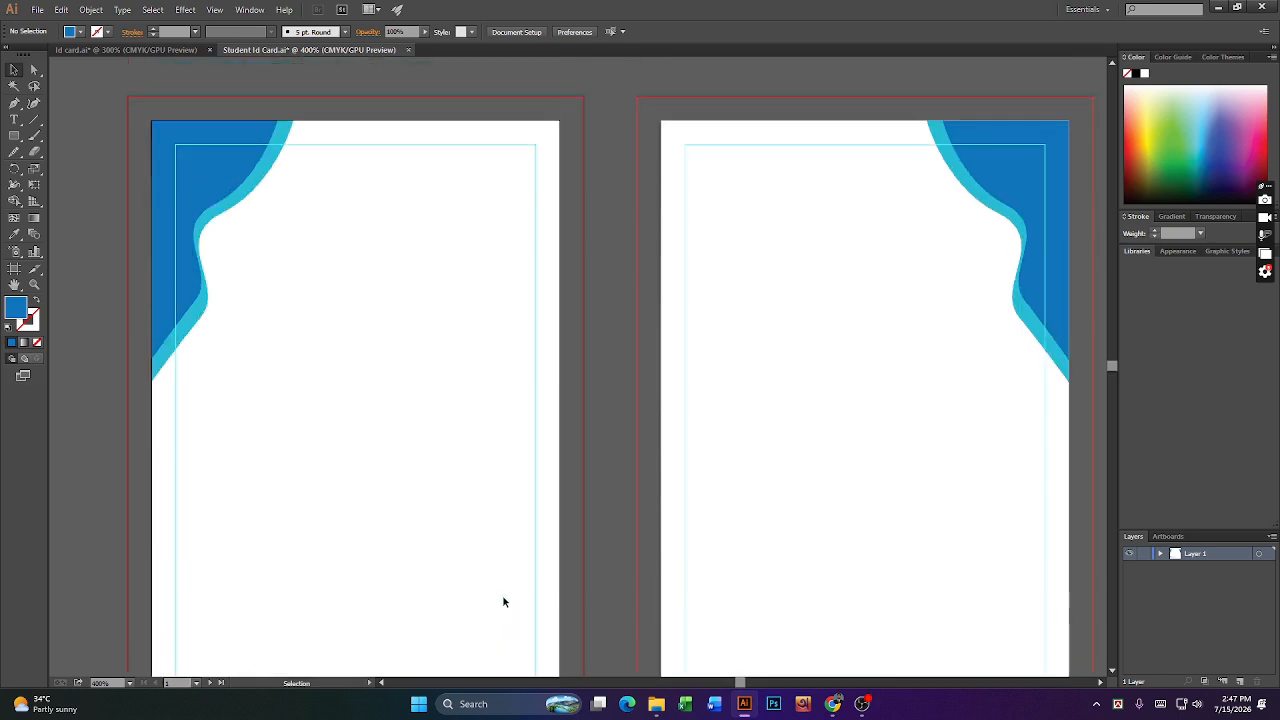
pyautogui.hotkey('ctrl', '-')
pyautogui.scroll(-3, 617, 358)
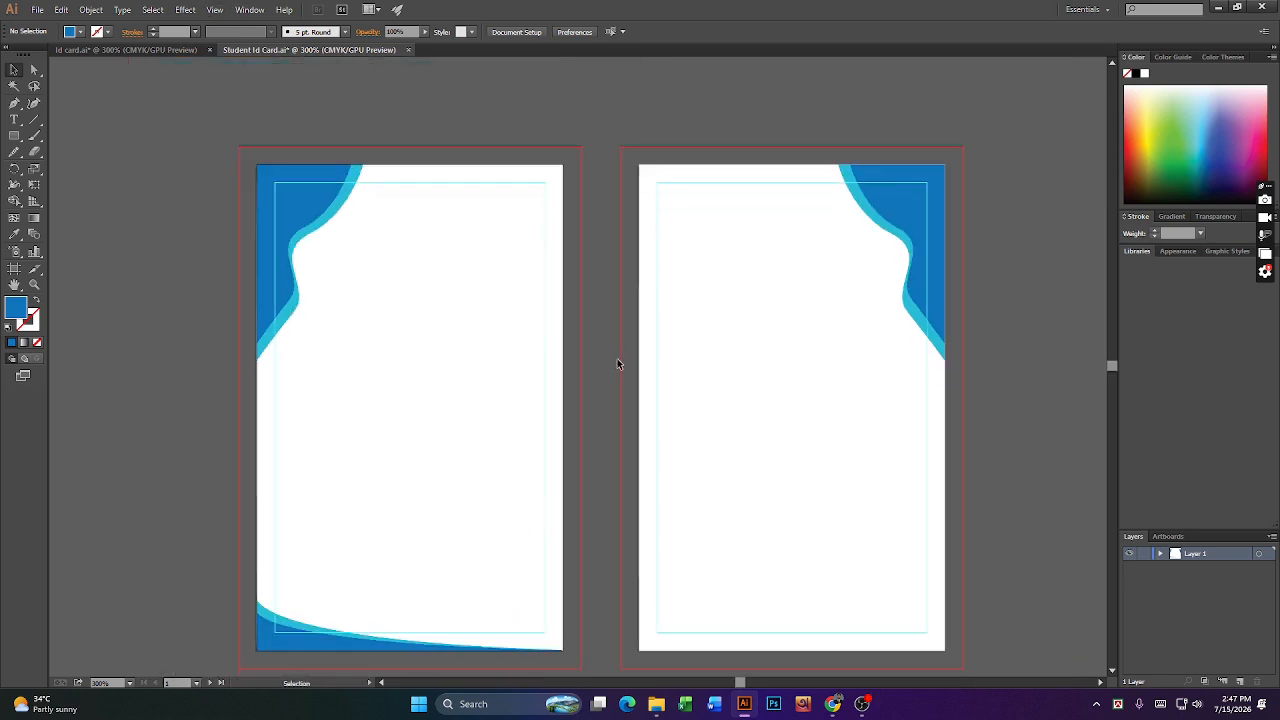
# - Create a reflected copy of the first card's bottom wave group across the vertical axis
pyautogui.scroll(1, 805, 451)
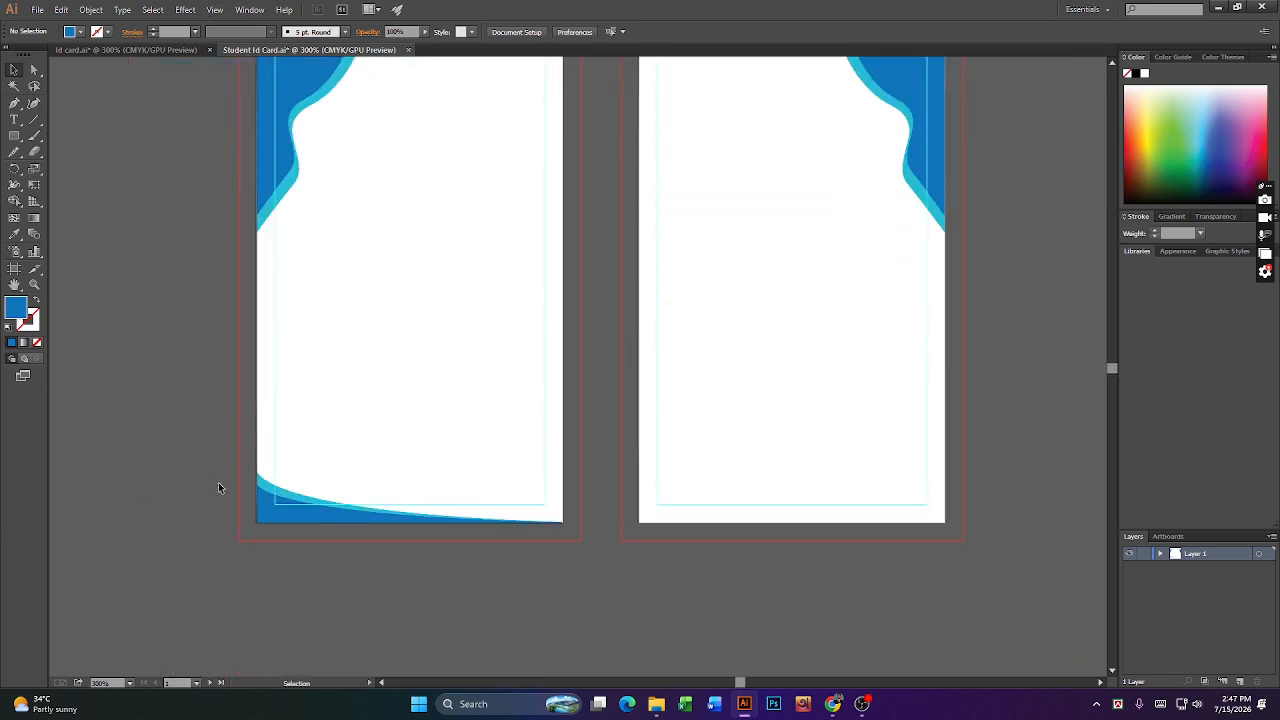
pyautogui.click(261, 492)
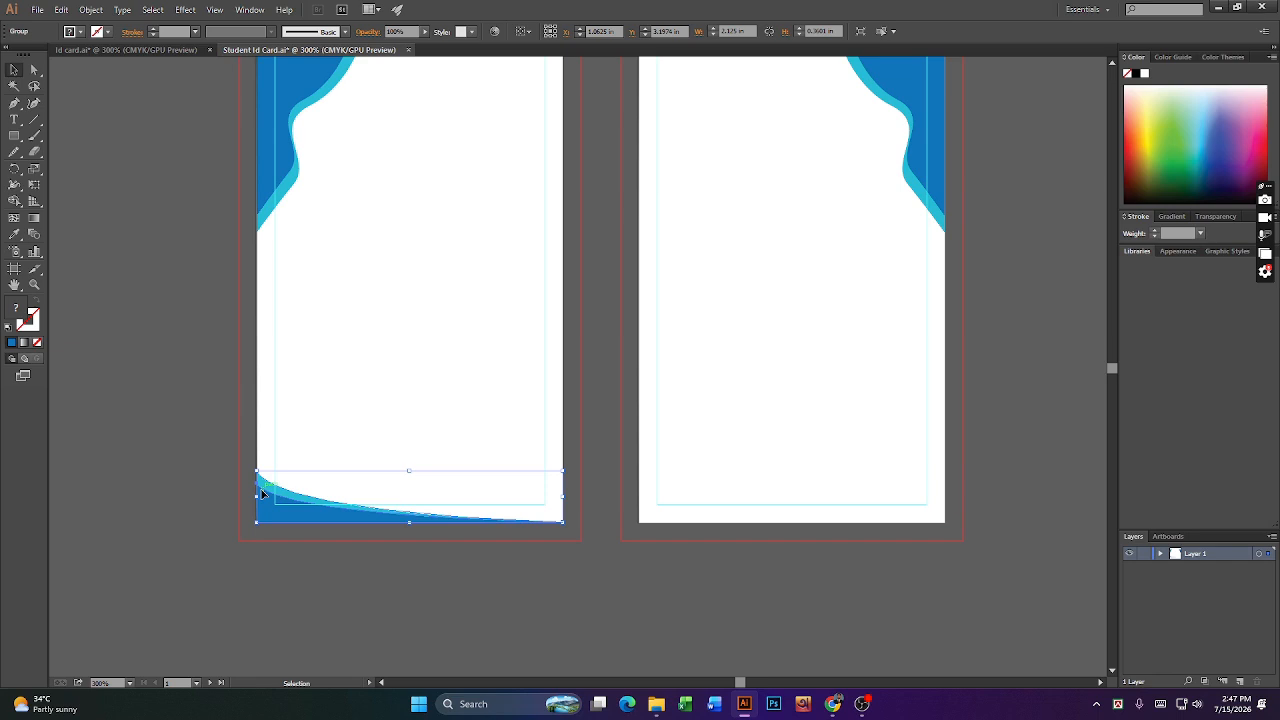
pyautogui.rightClick(263, 493)
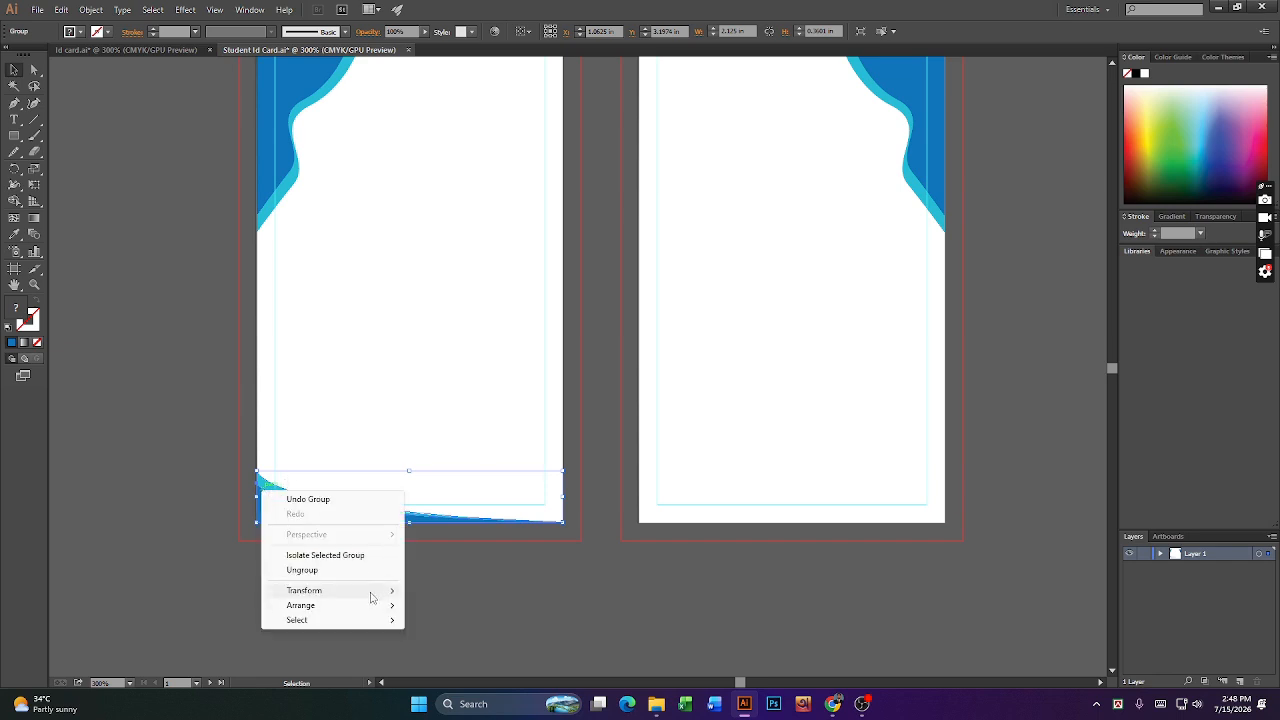
pyautogui.moveTo(372, 590)
pyautogui.click(438, 520)
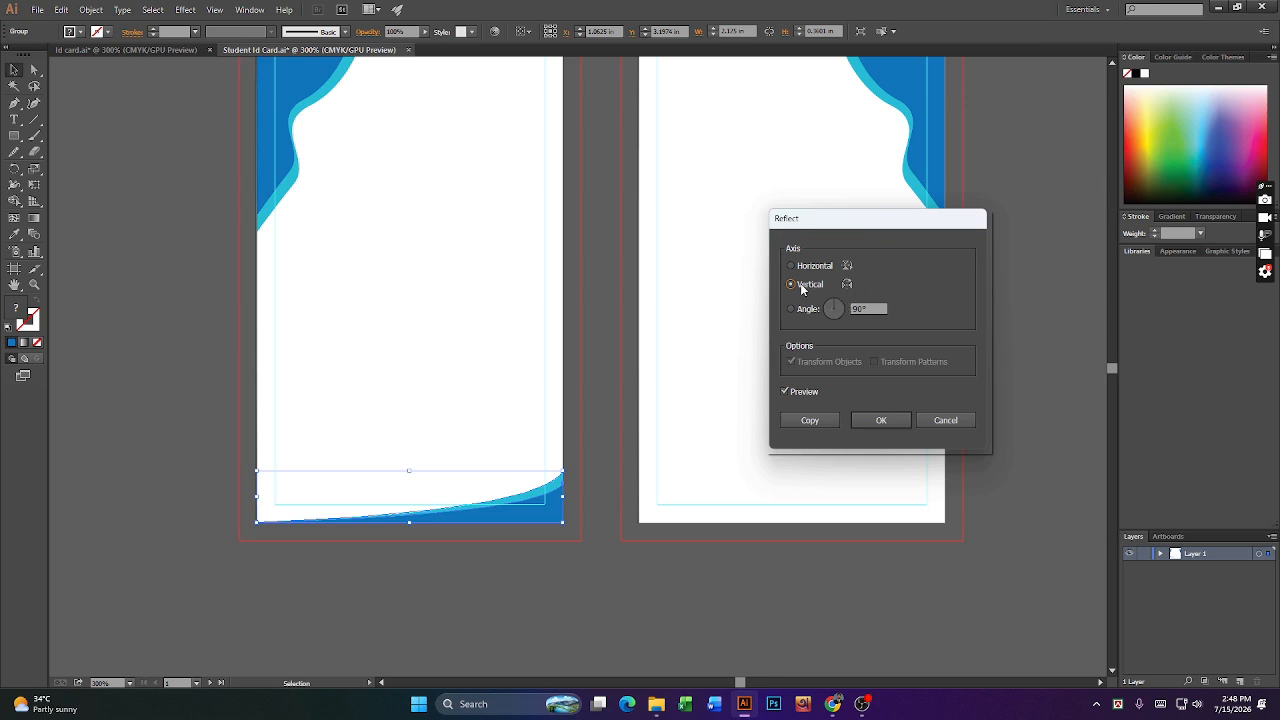
pyautogui.click(876, 309)
pyautogui.click(816, 422)
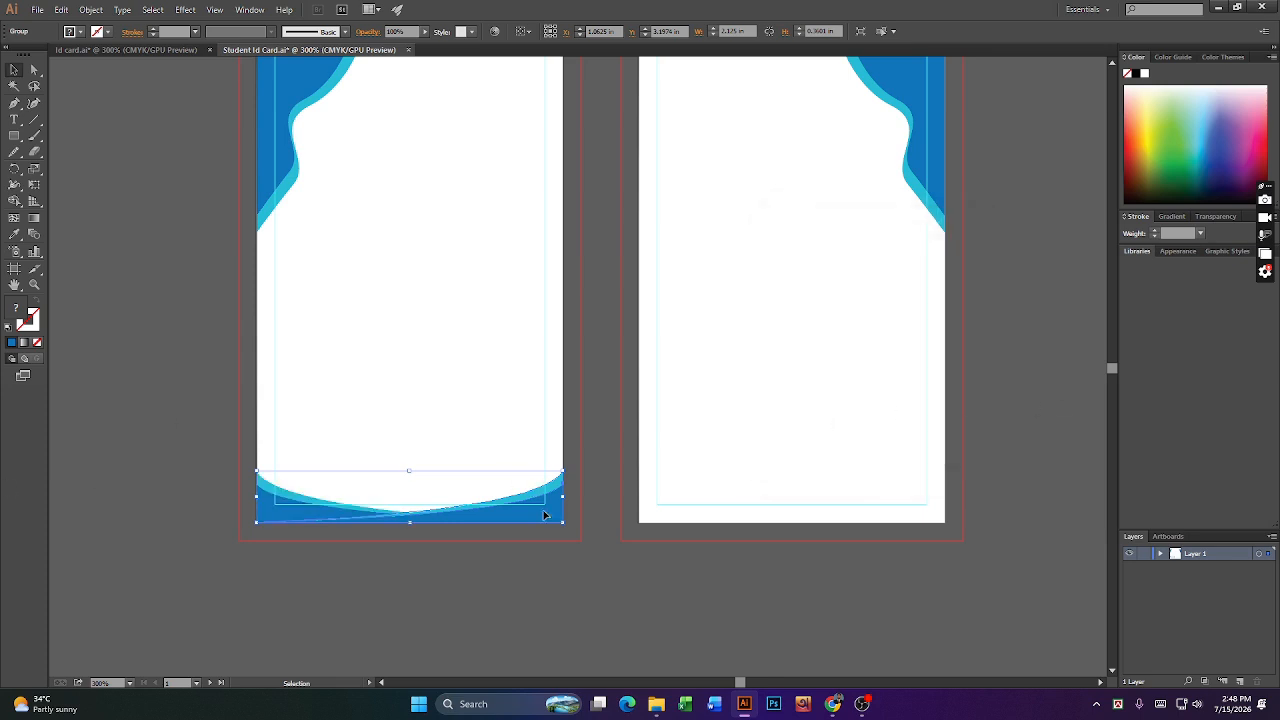
# - Move the mirrored wave copy to the bottom edge of the second card, aligned with its side edges
pyautogui.moveTo(548, 516); pyautogui.dragTo(921, 517)
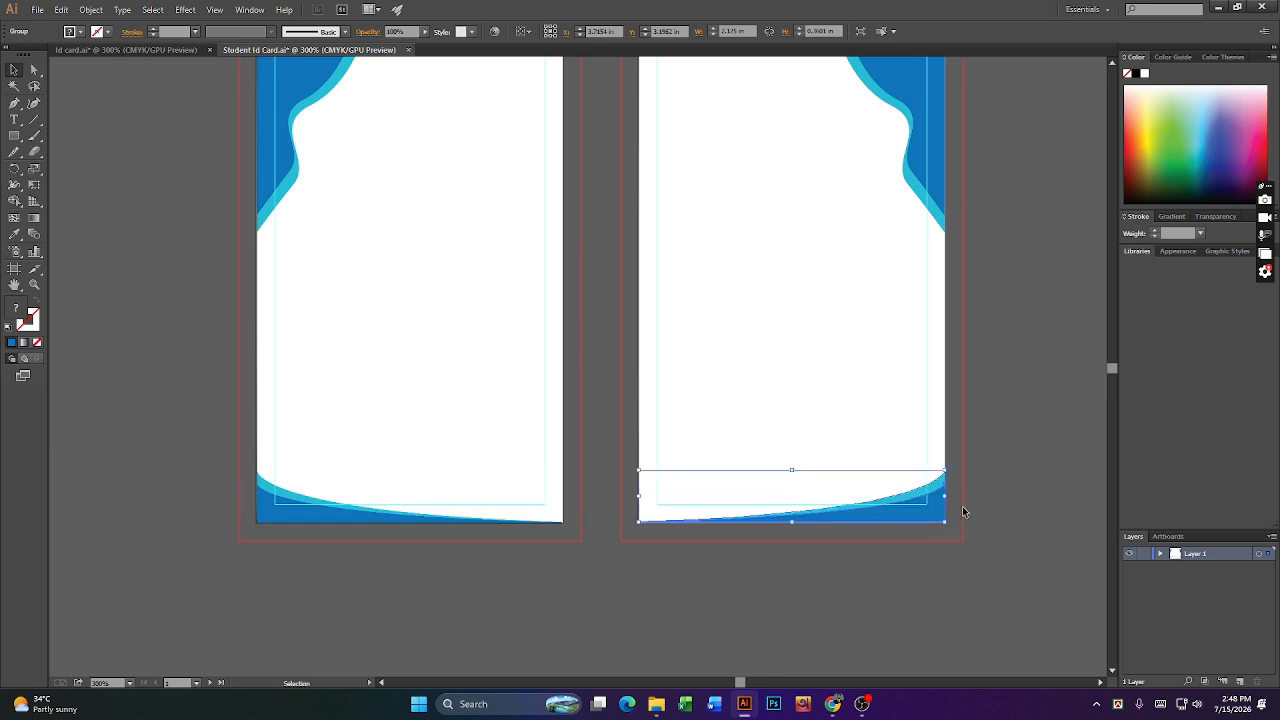
pyautogui.click(1011, 505)
pyautogui.scroll(2, 910, 575)
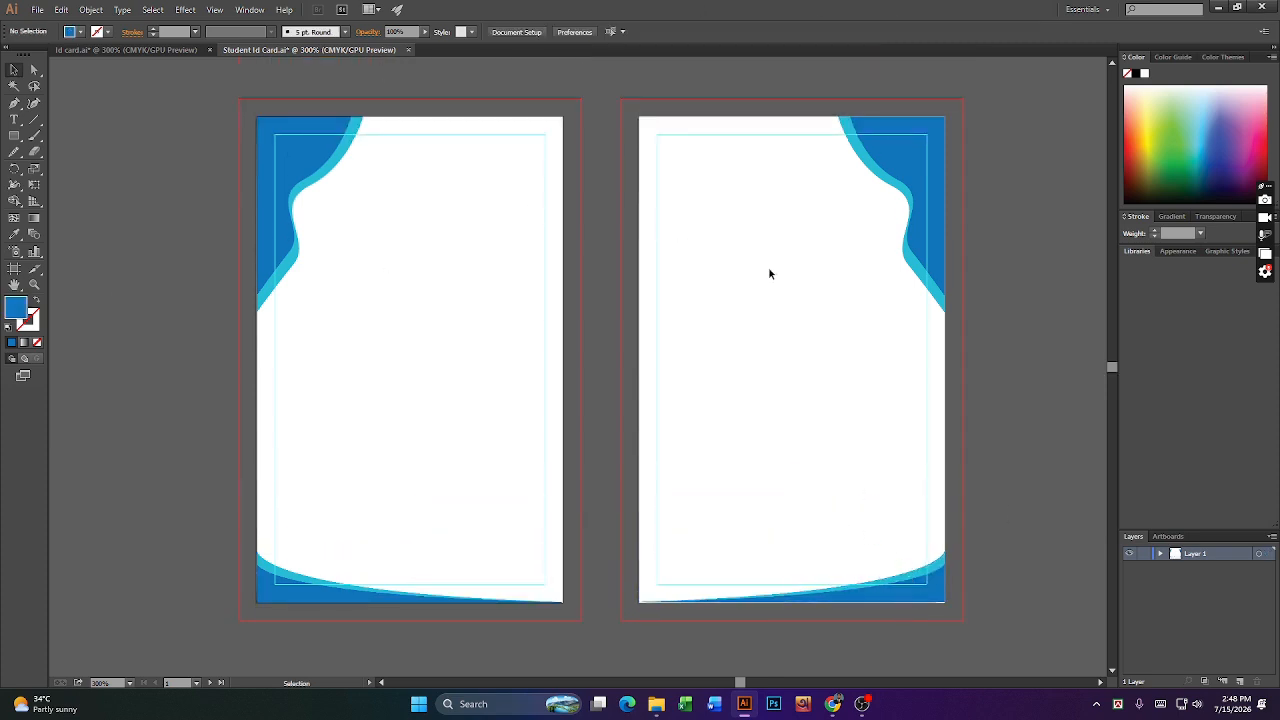
# - Examine the logo and watermark layout in the reference document Id card.ai, then return to Student Id Card.ai
pyautogui.click(161, 50)
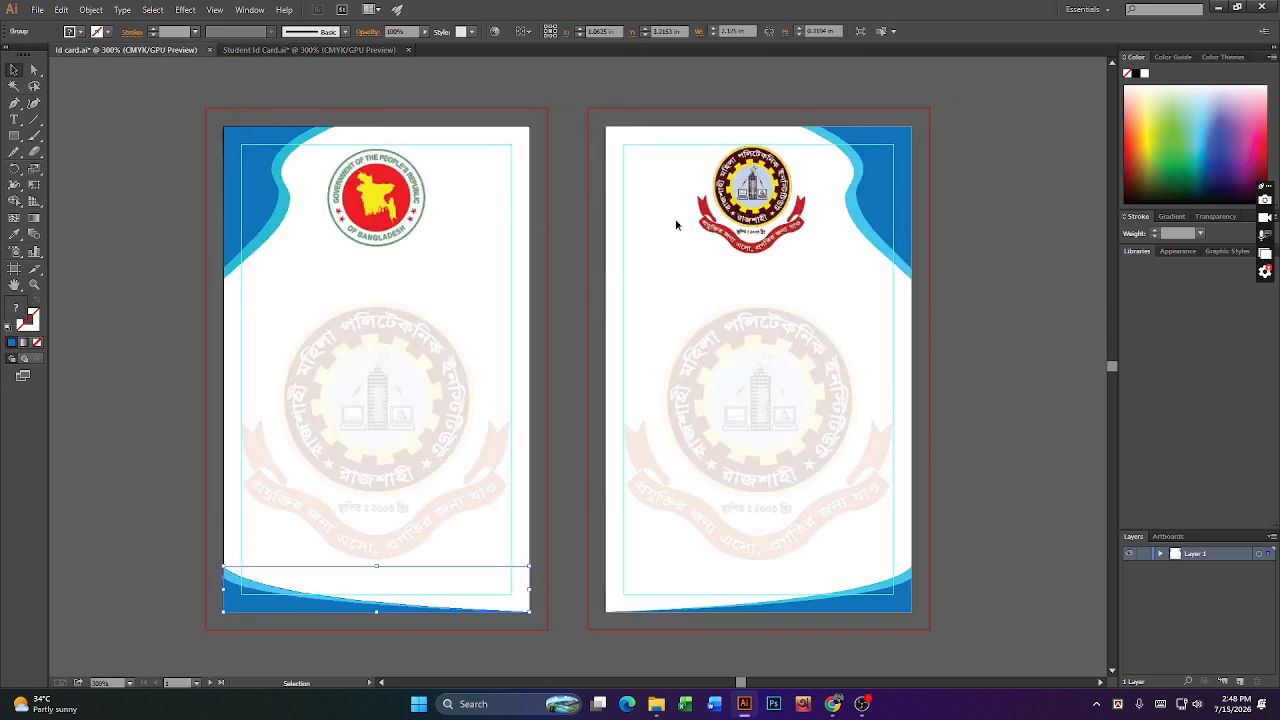
pyautogui.click(690, 378)
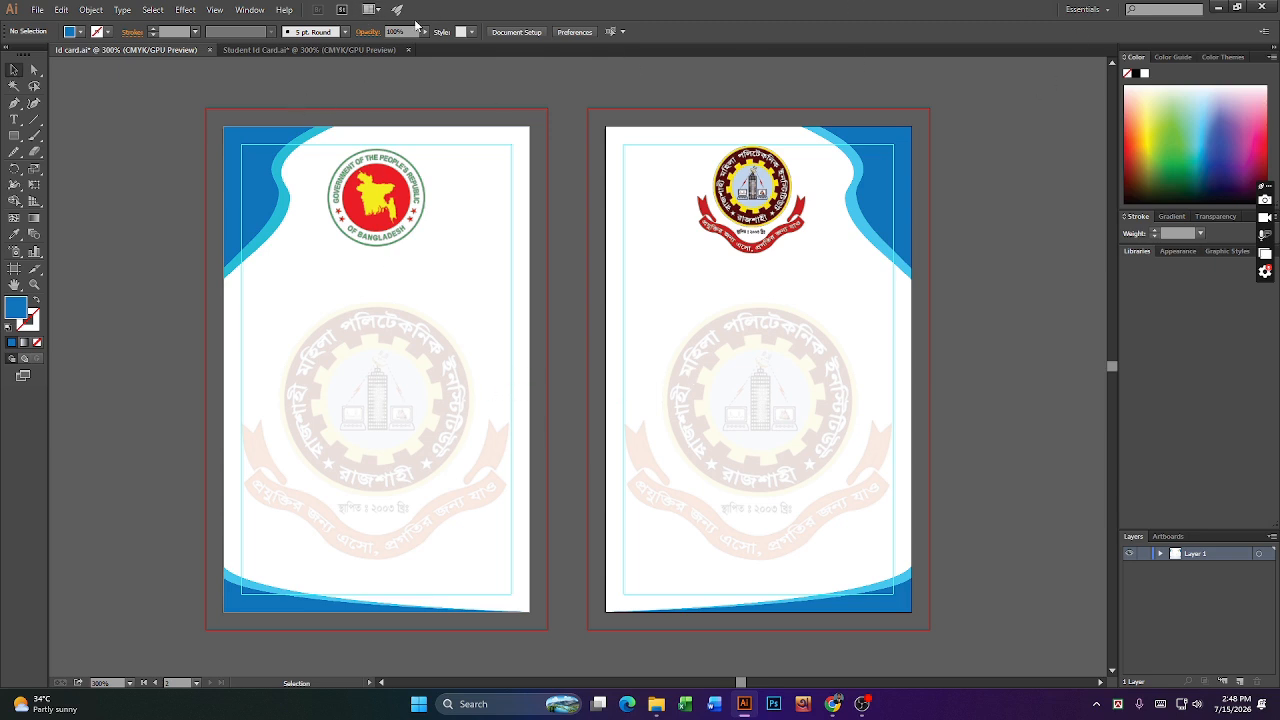
pyautogui.click(300, 50)
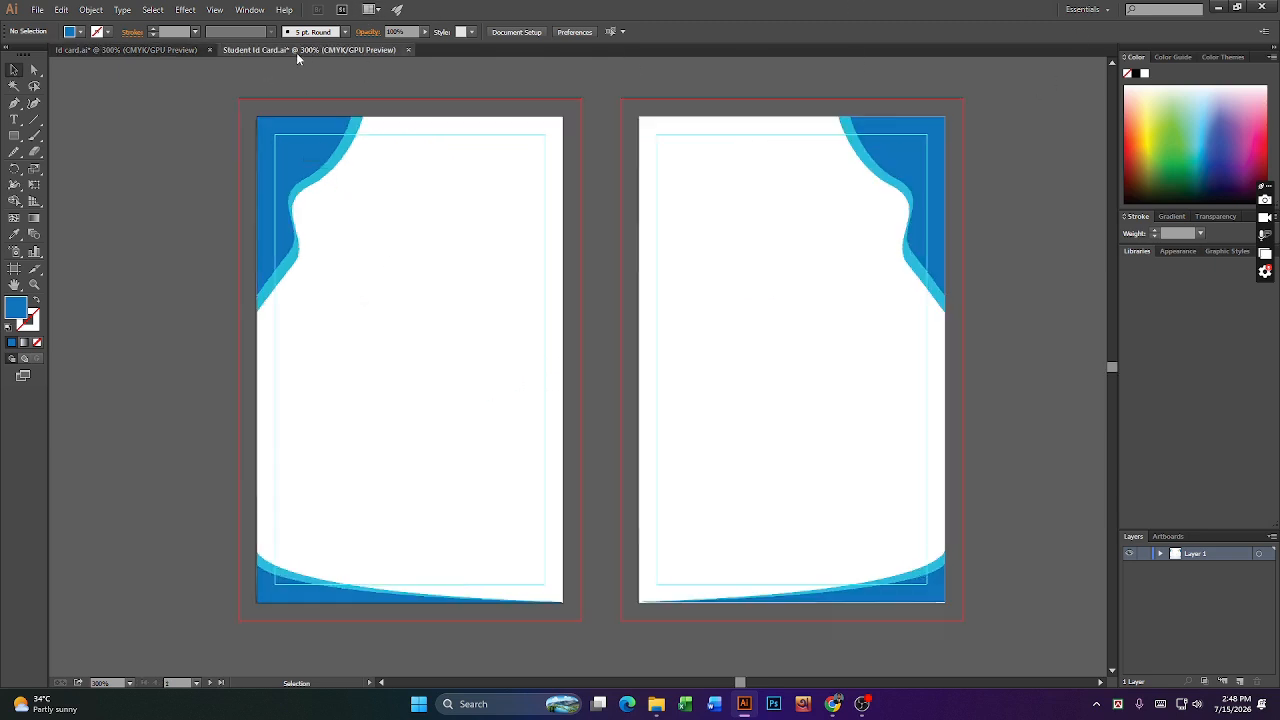
# - Switch to File Explorer and select the Bangladesh government seal image in the Downloads folder
pyautogui.click(1218, 7)
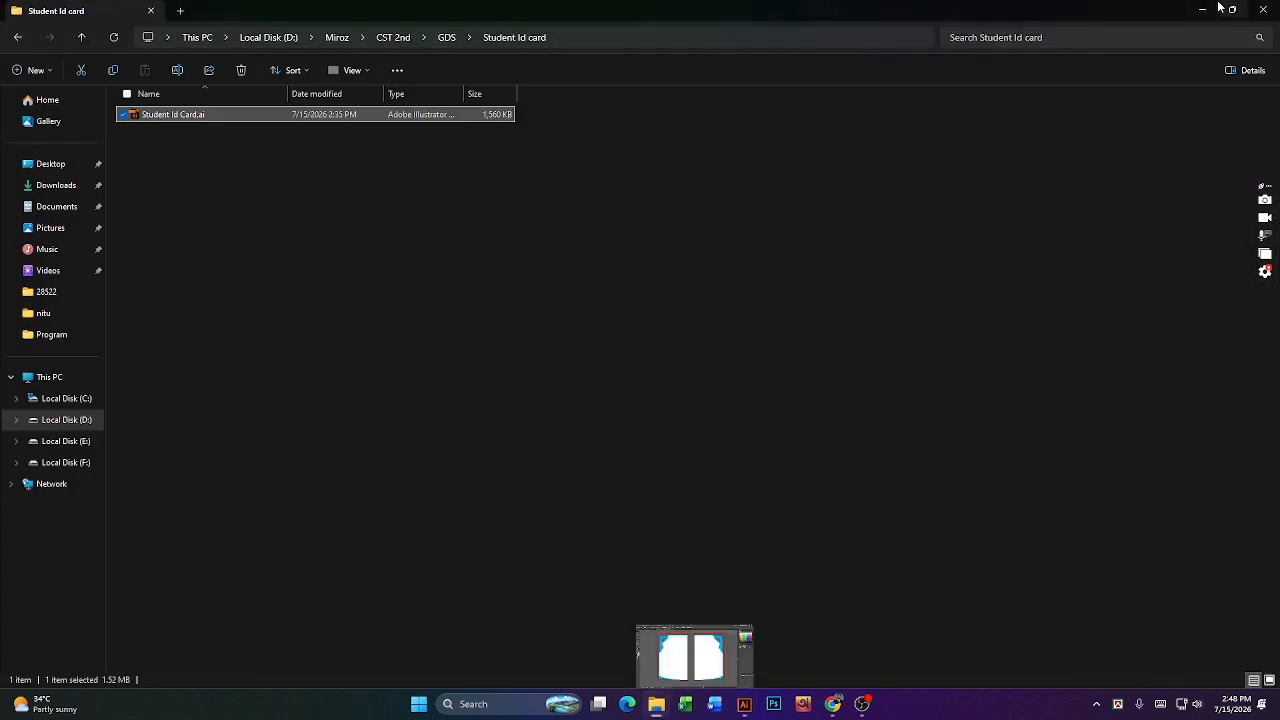
pyautogui.click(57, 185)
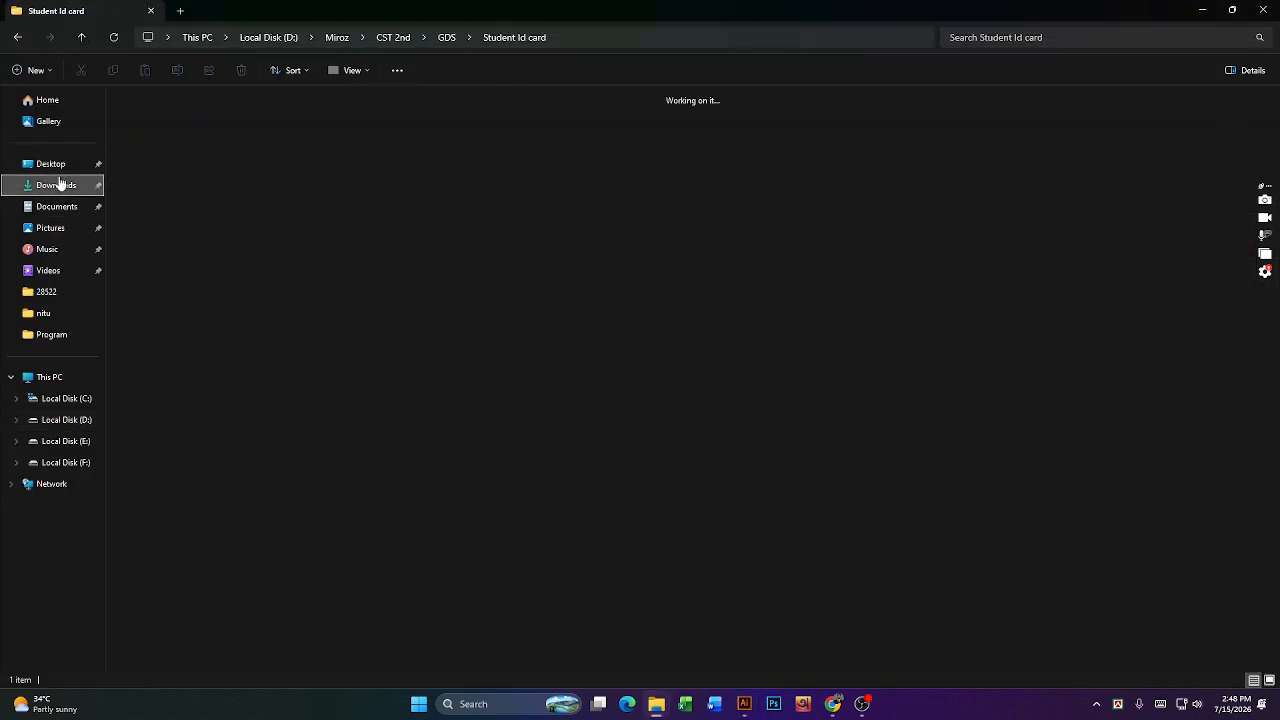
pyautogui.click(50, 164)
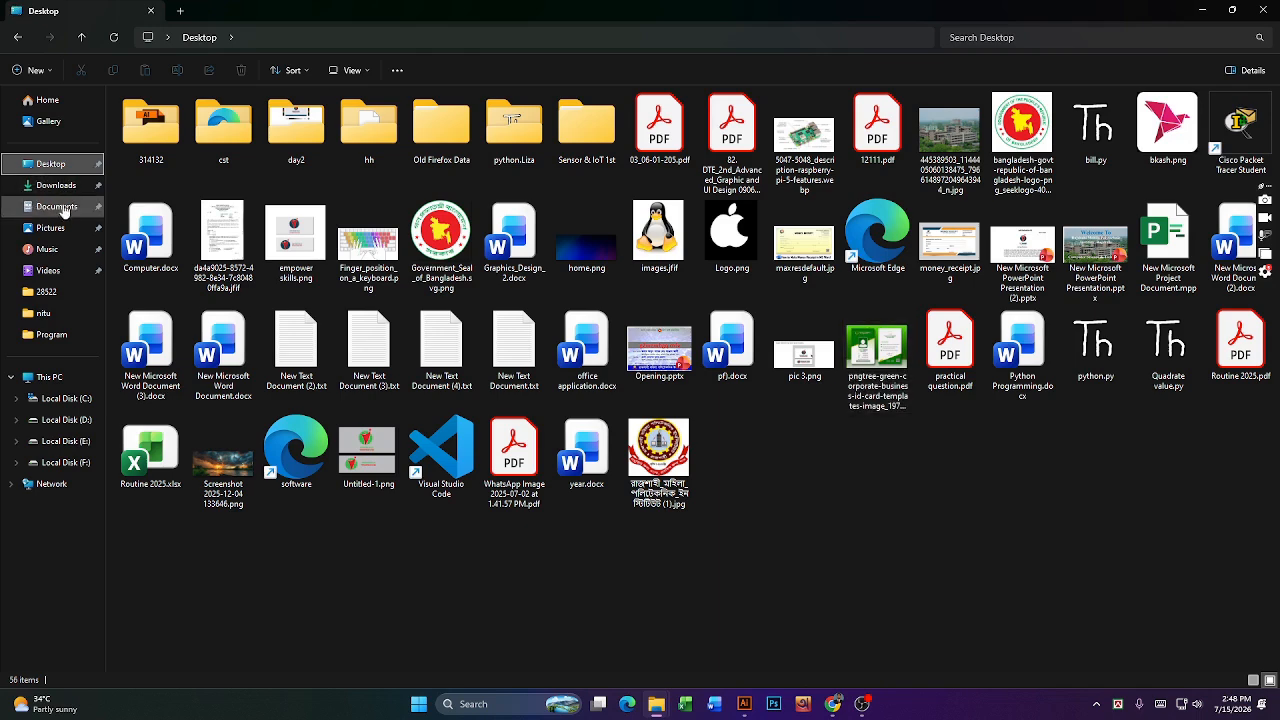
pyautogui.click(57, 185)
pyautogui.click(188, 235)
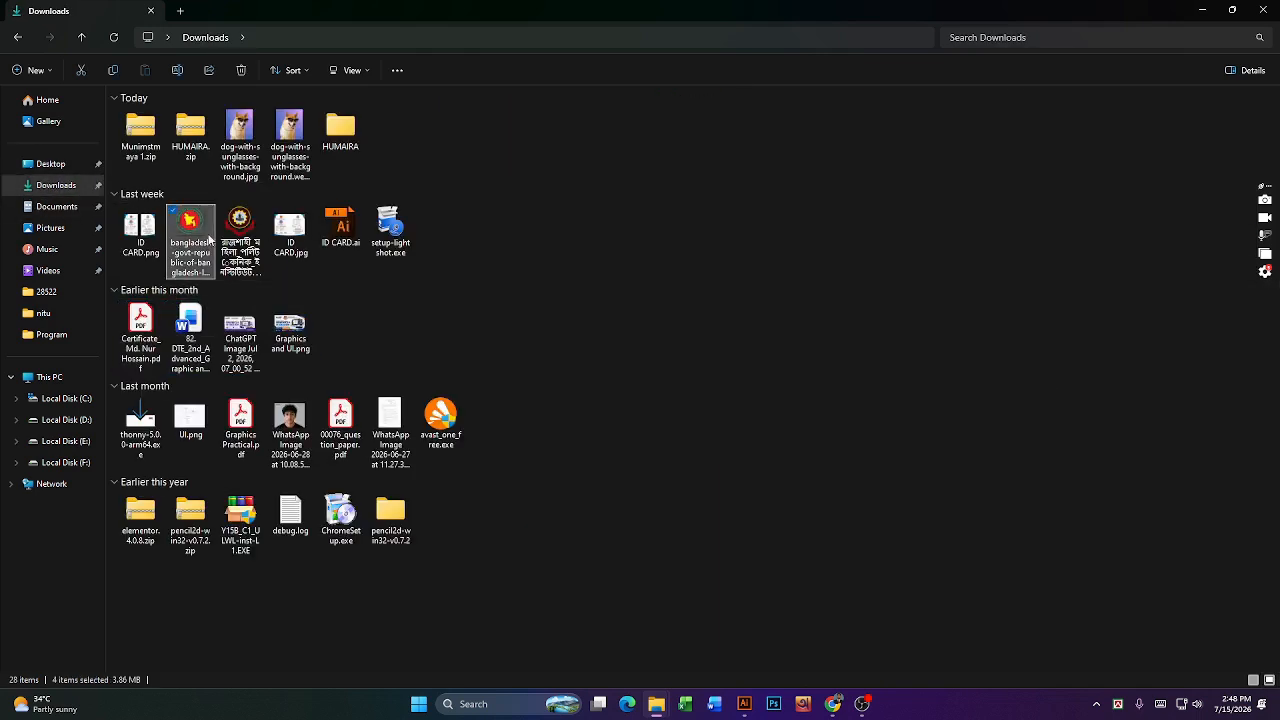
# - Review the logo placement on both cards in Id card.ai again and return to the Downloads folder
pyautogui.click(832, 704)
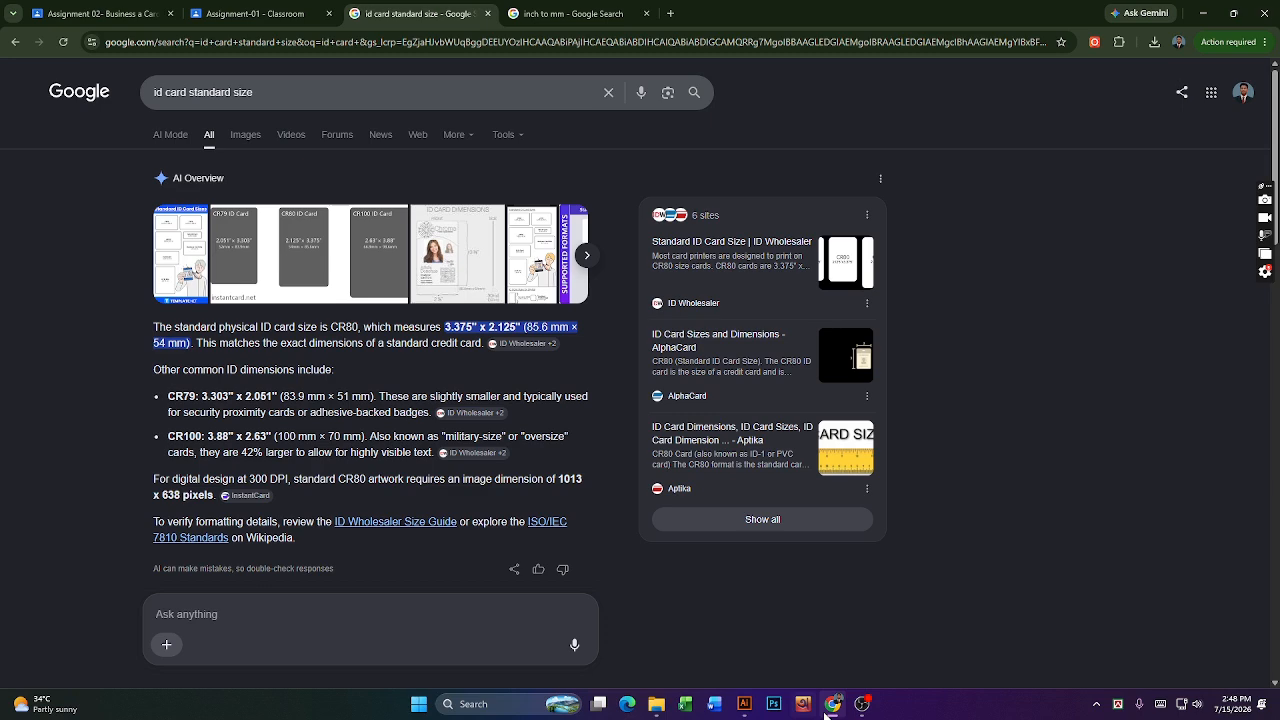
pyautogui.click(744, 704)
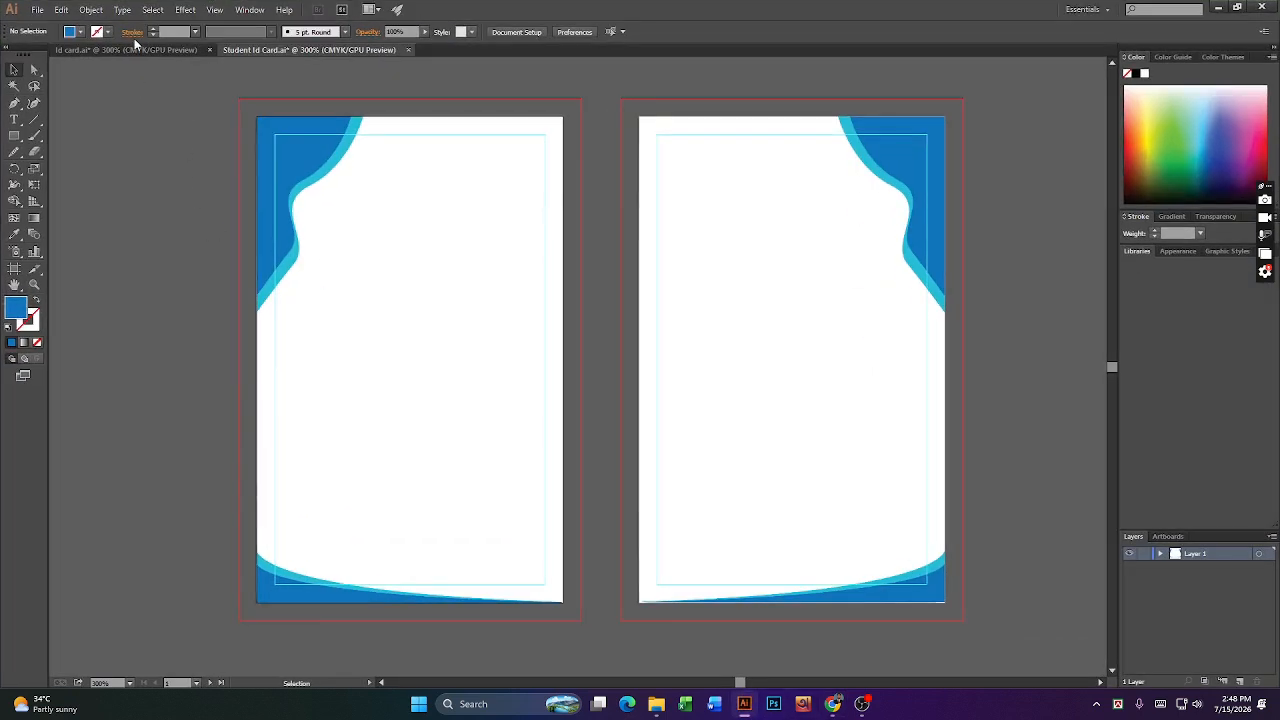
pyautogui.click(132, 49)
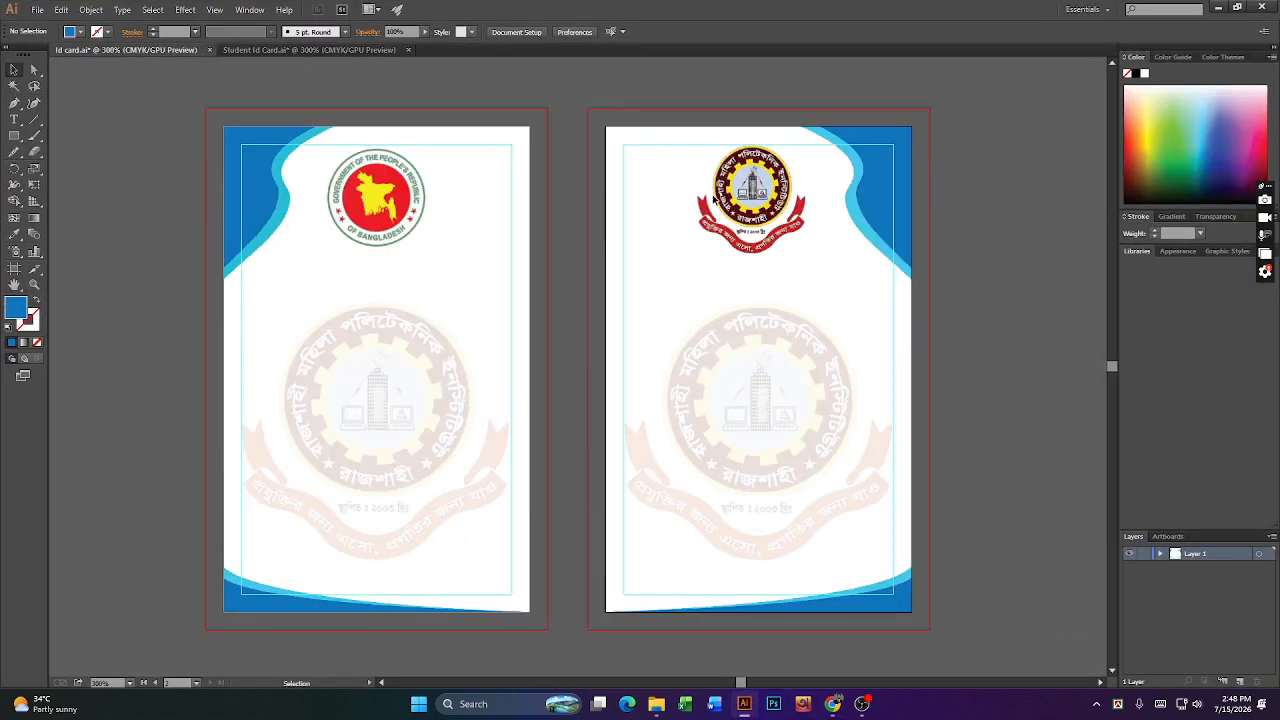
pyautogui.click(1224, 9)
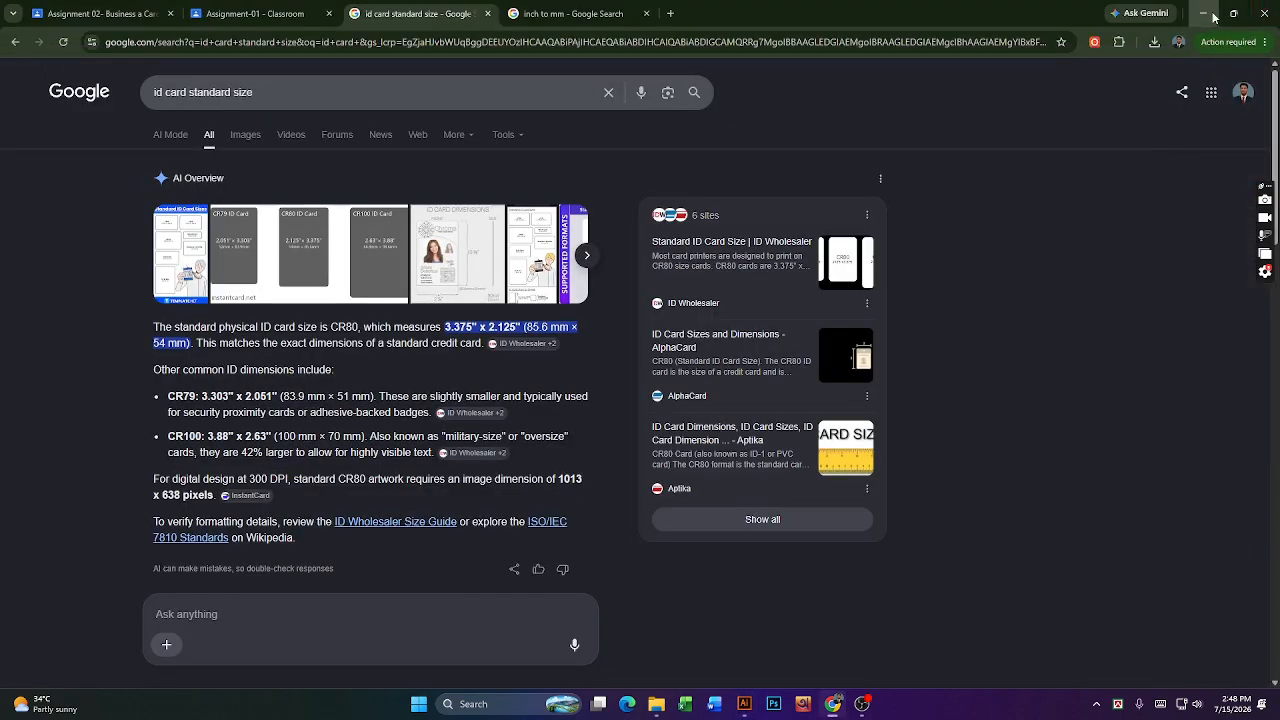
pyautogui.click(1203, 13)
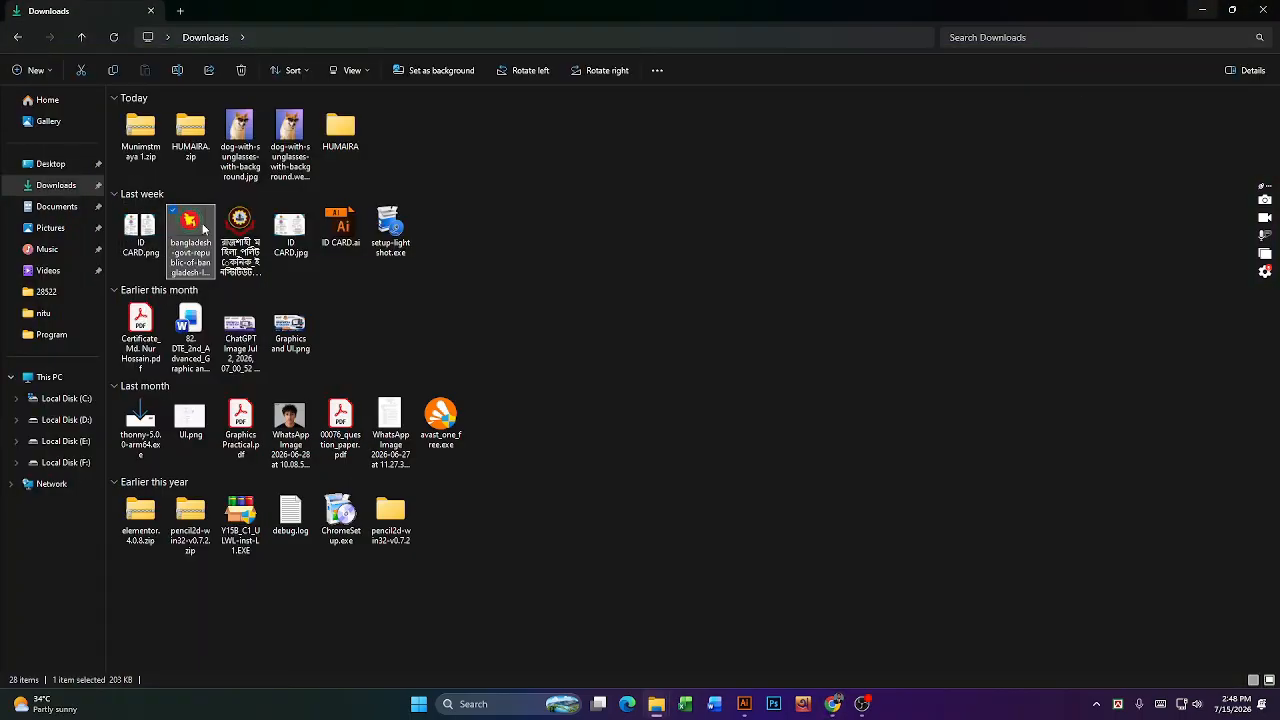
# - Place the Bangladesh government seal image in Student Id Card.ai and scale it to about 0.77 in square near the first card's top
pyautogui.moveTo(208, 240); pyautogui.dragTo(425, 270)
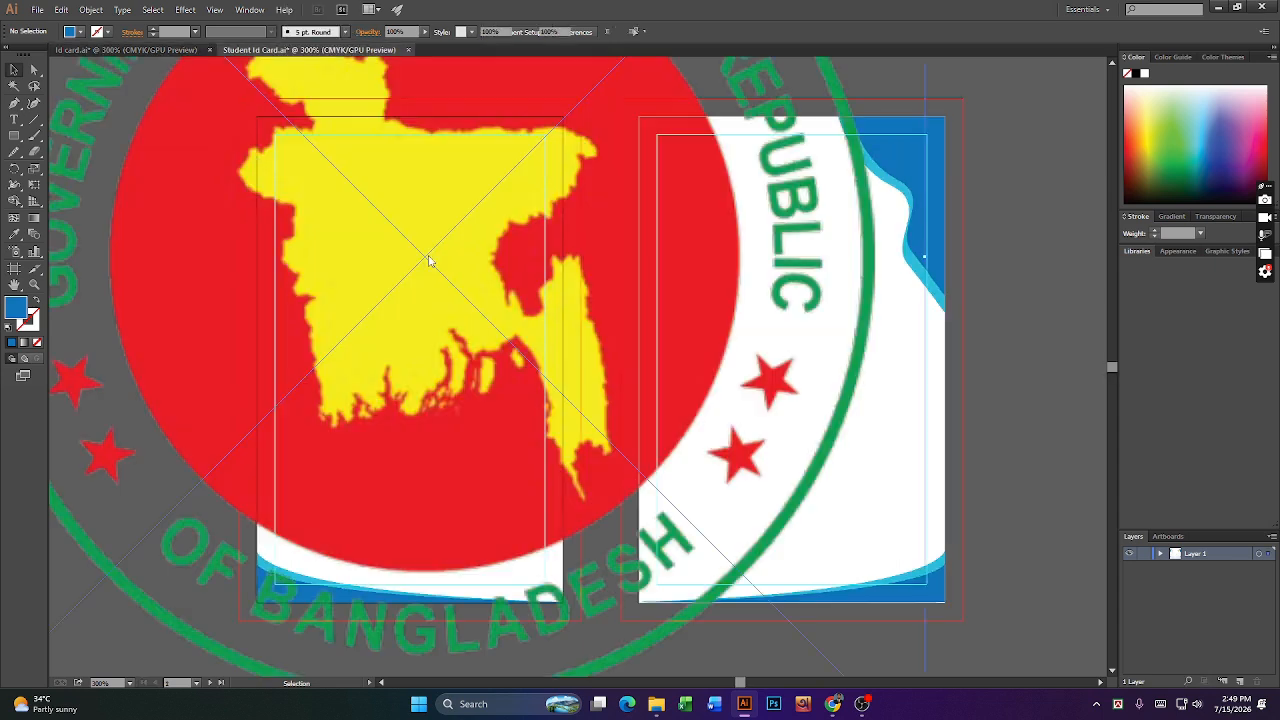
pyautogui.scroll(-4, 621, 406)
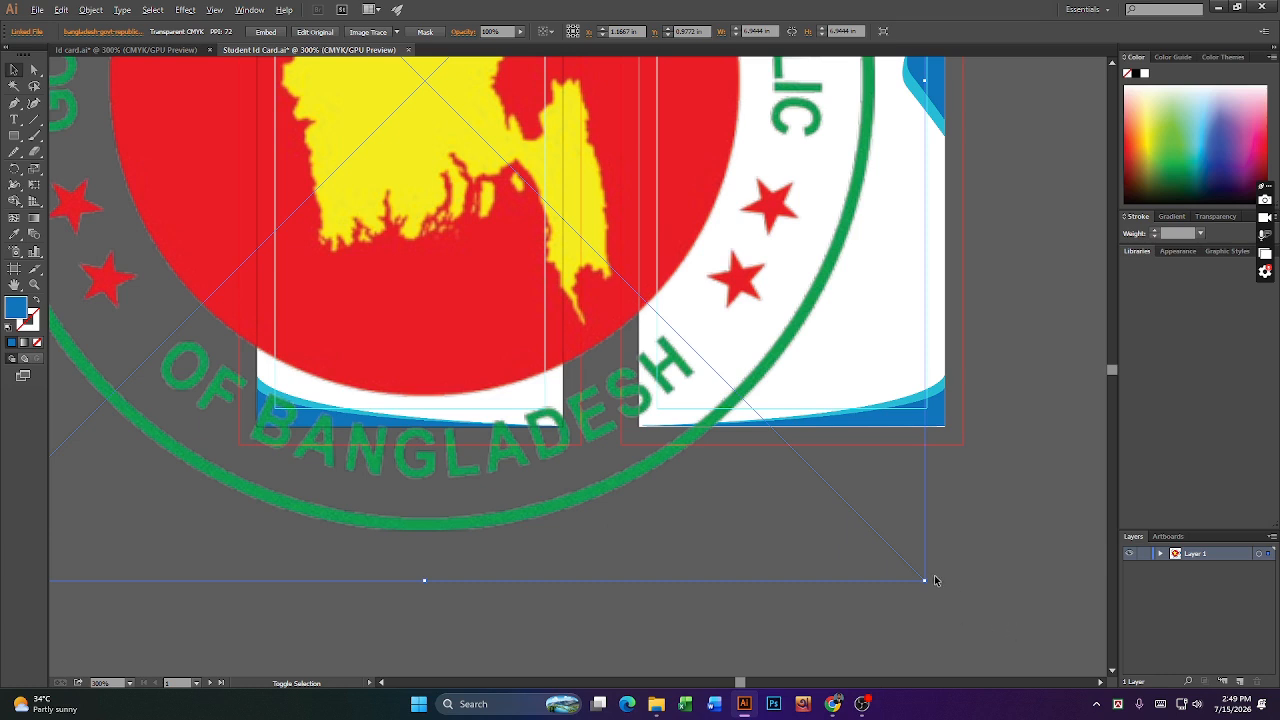
pyautogui.moveTo(924, 581); pyautogui.dragTo(528, 183)
pyautogui.scroll(5, 602, 663)
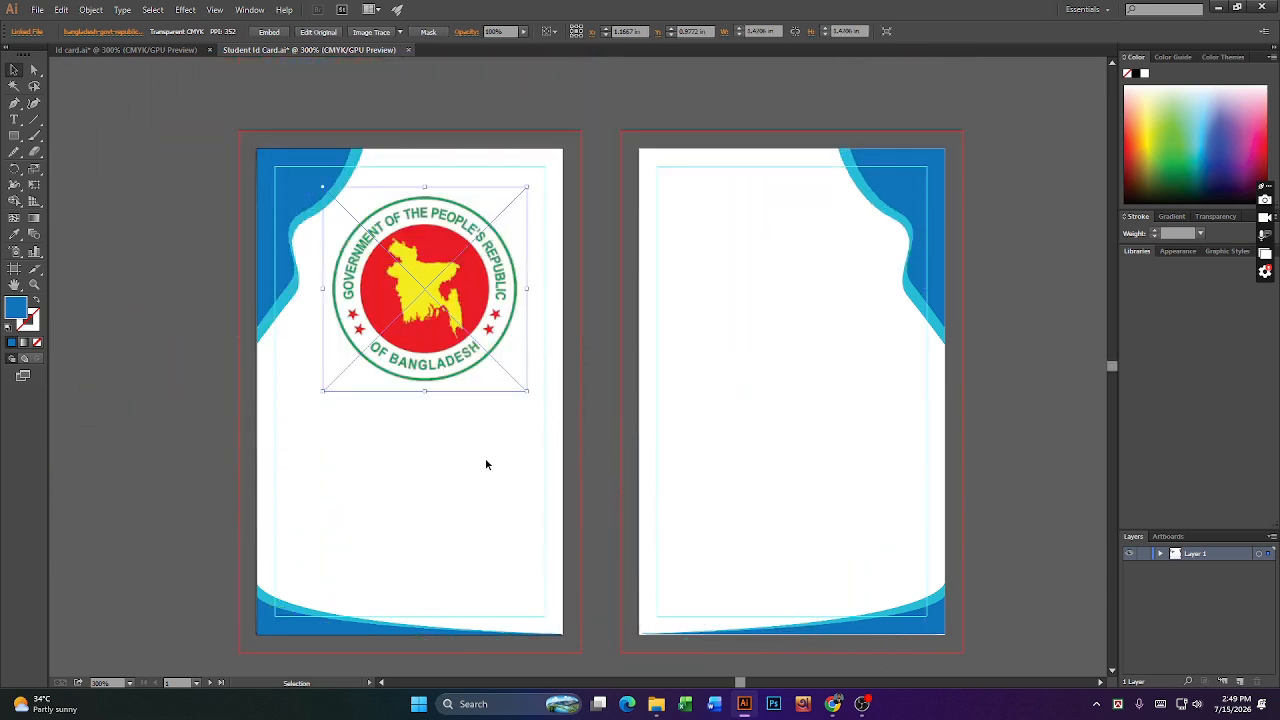
pyautogui.moveTo(528, 390); pyautogui.dragTo(428, 248)
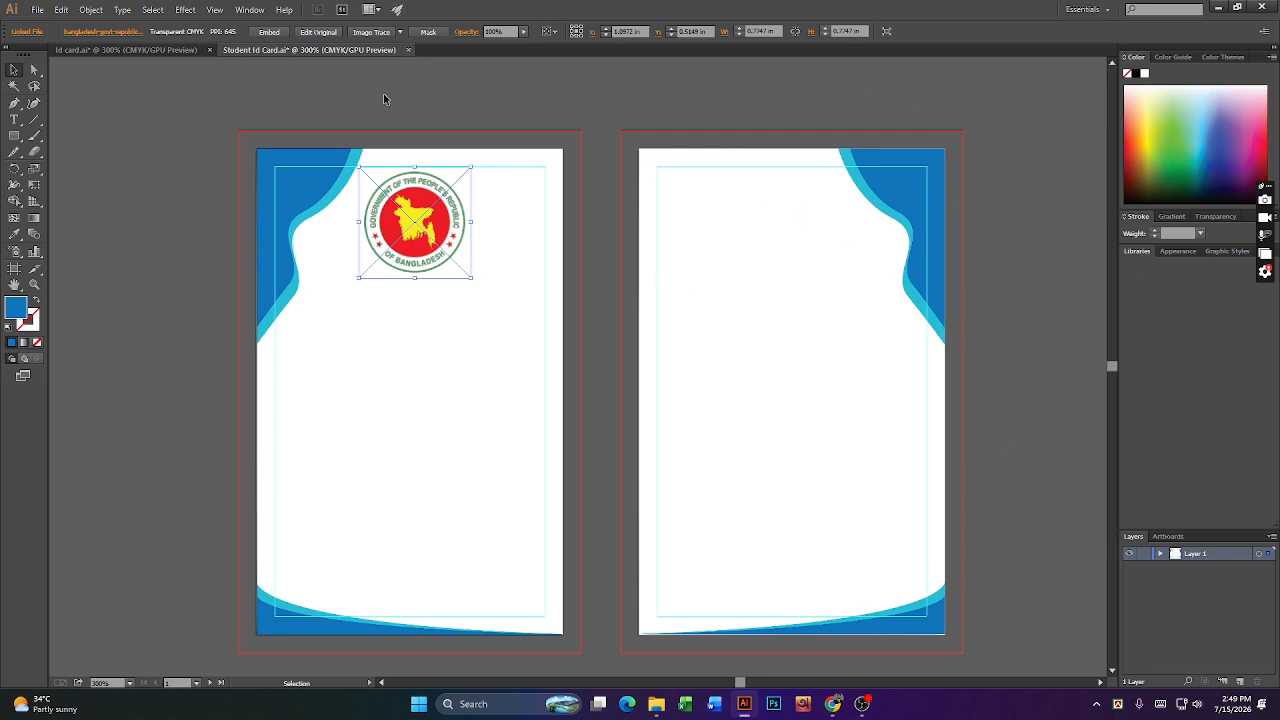
pyautogui.click(475, 216)
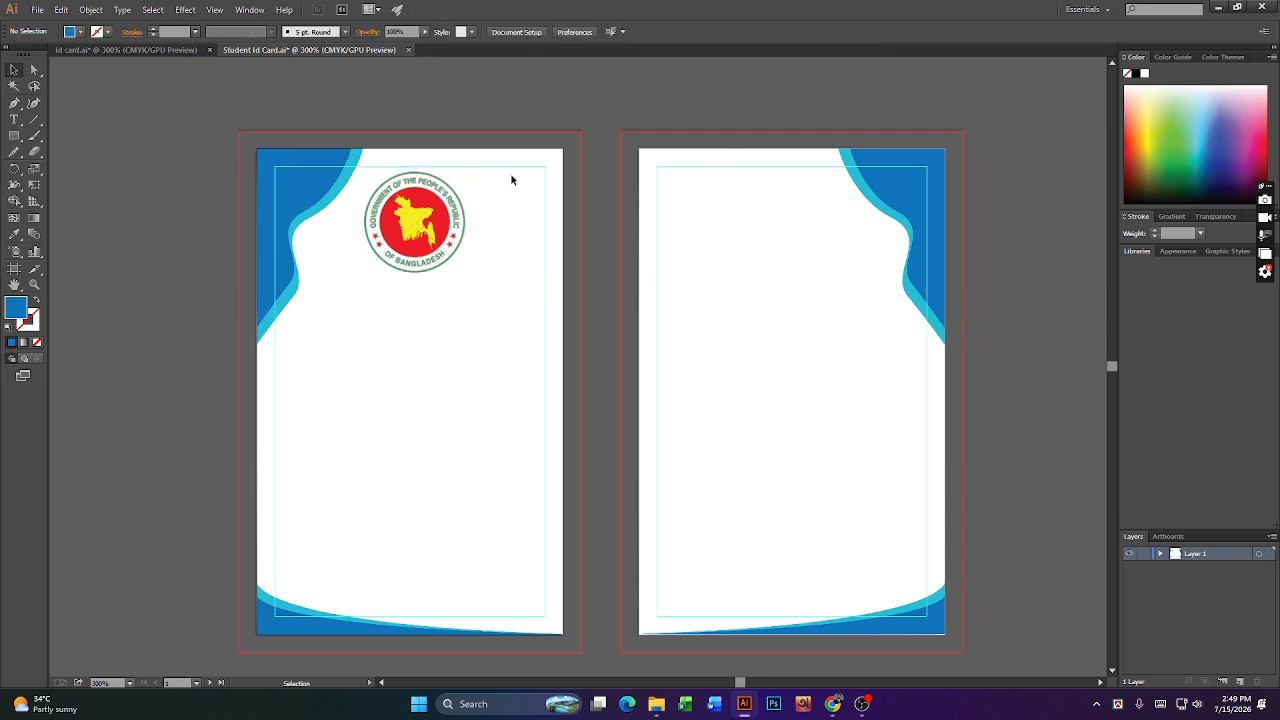
# - Centre the government seal horizontally on the first card at X 1.0625 in
pyautogui.click(426, 222)
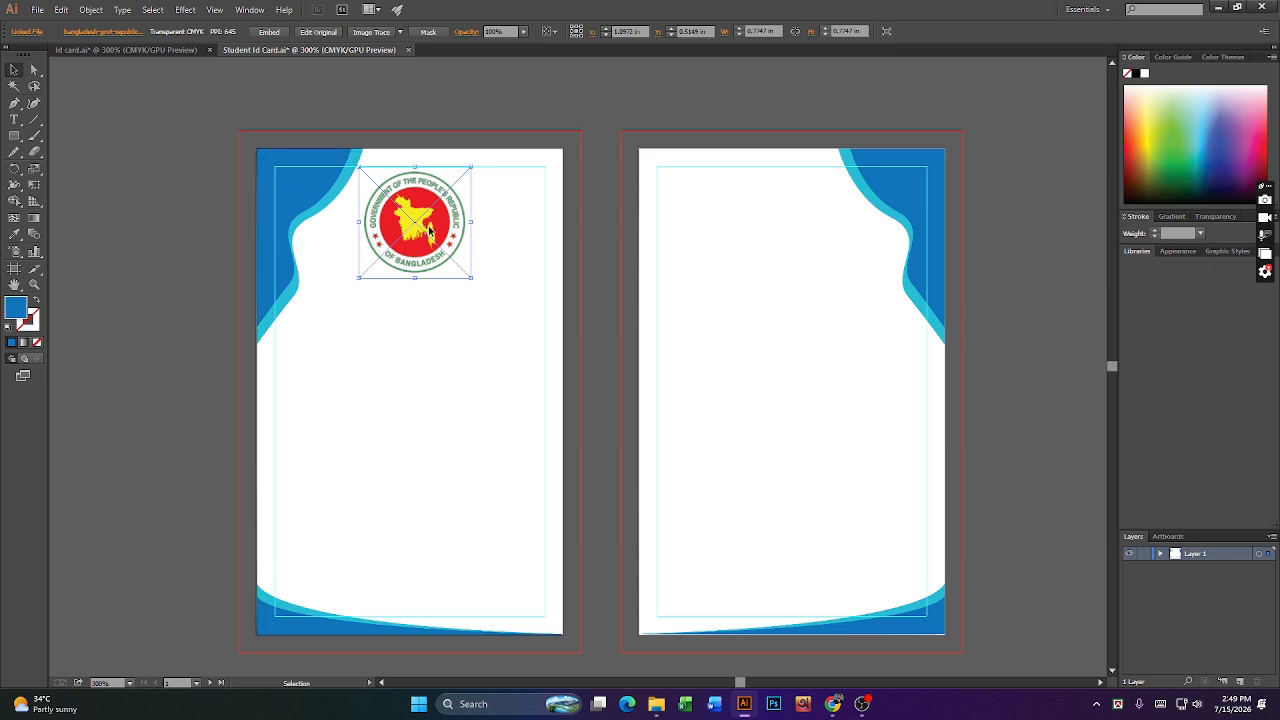
pyautogui.moveTo(429, 227); pyautogui.dragTo(427, 228)
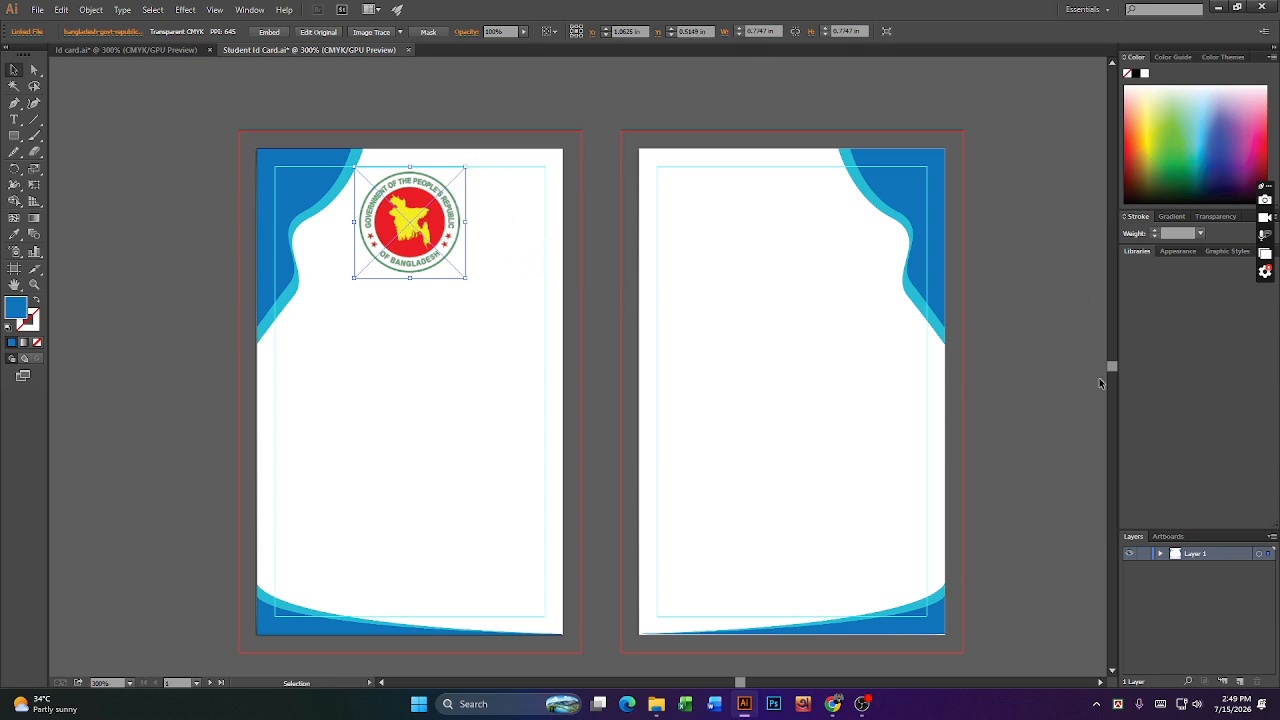
pyautogui.click(1019, 353)
# - Place the polytechnic institute logo image from the Downloads folder onto the second card
pyautogui.moveTo(656, 704)
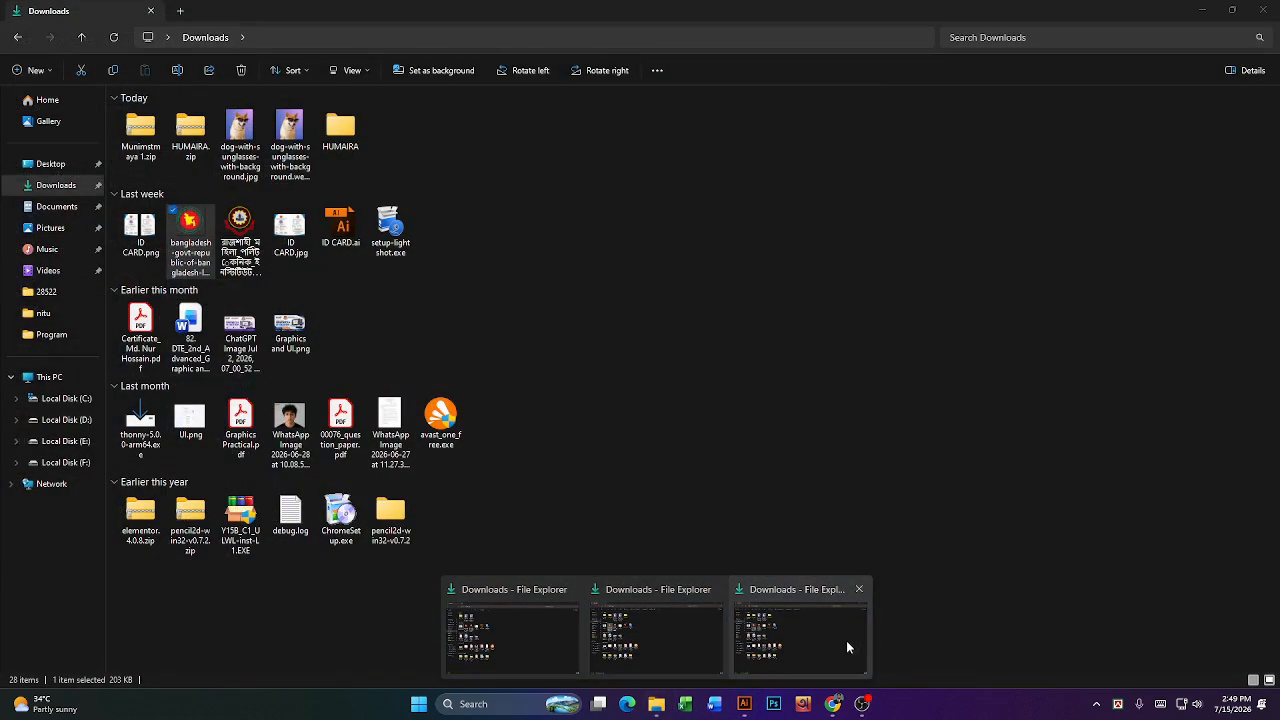
pyautogui.click(830, 640)
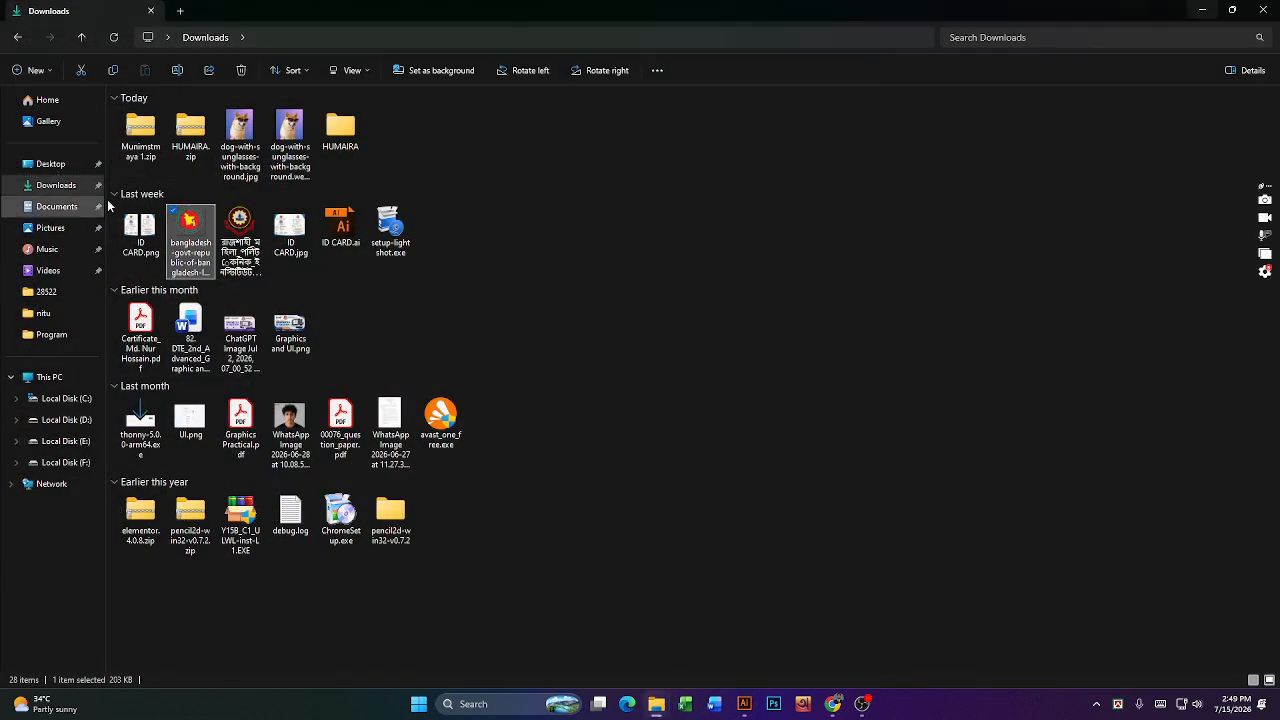
pyautogui.click(250, 222)
pyautogui.moveTo(250, 222); pyautogui.dragTo(778, 234)
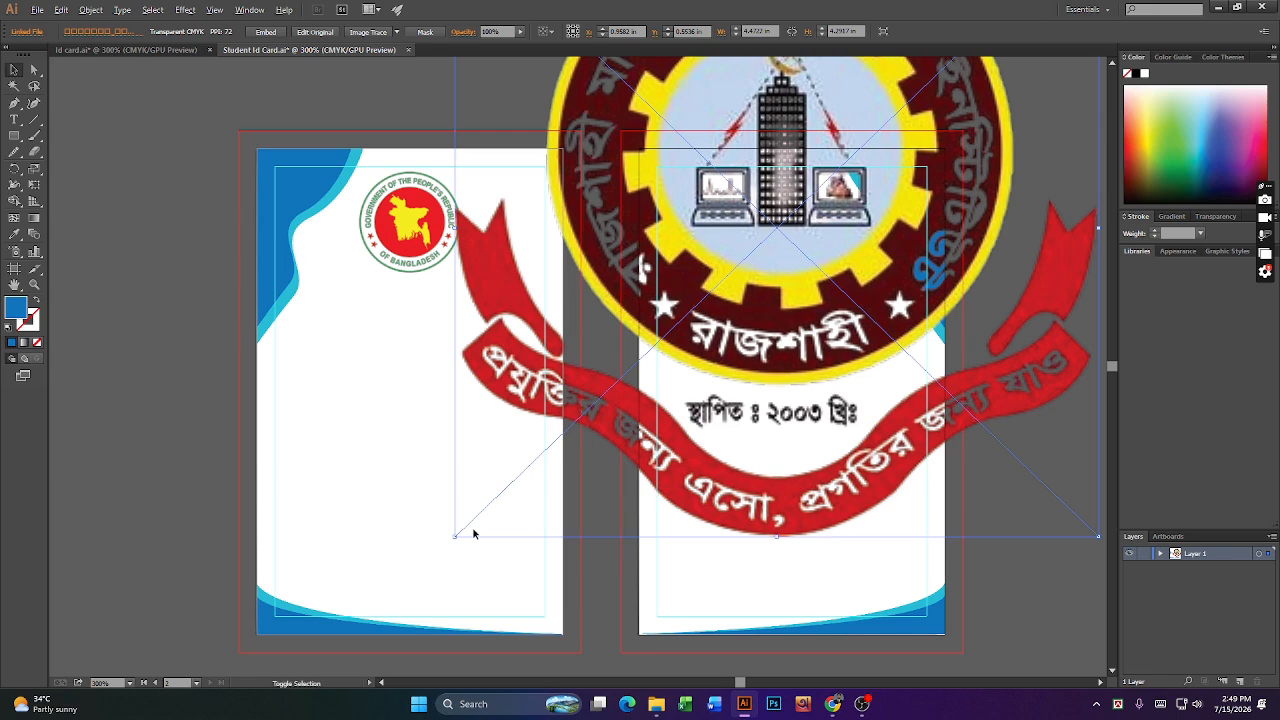
# - Scale the polytechnic logo to about 0.61 by 0.59 in and move it up to the second card's top margin guide
pyautogui.moveTo(455, 536); pyautogui.dragTo(731, 376)
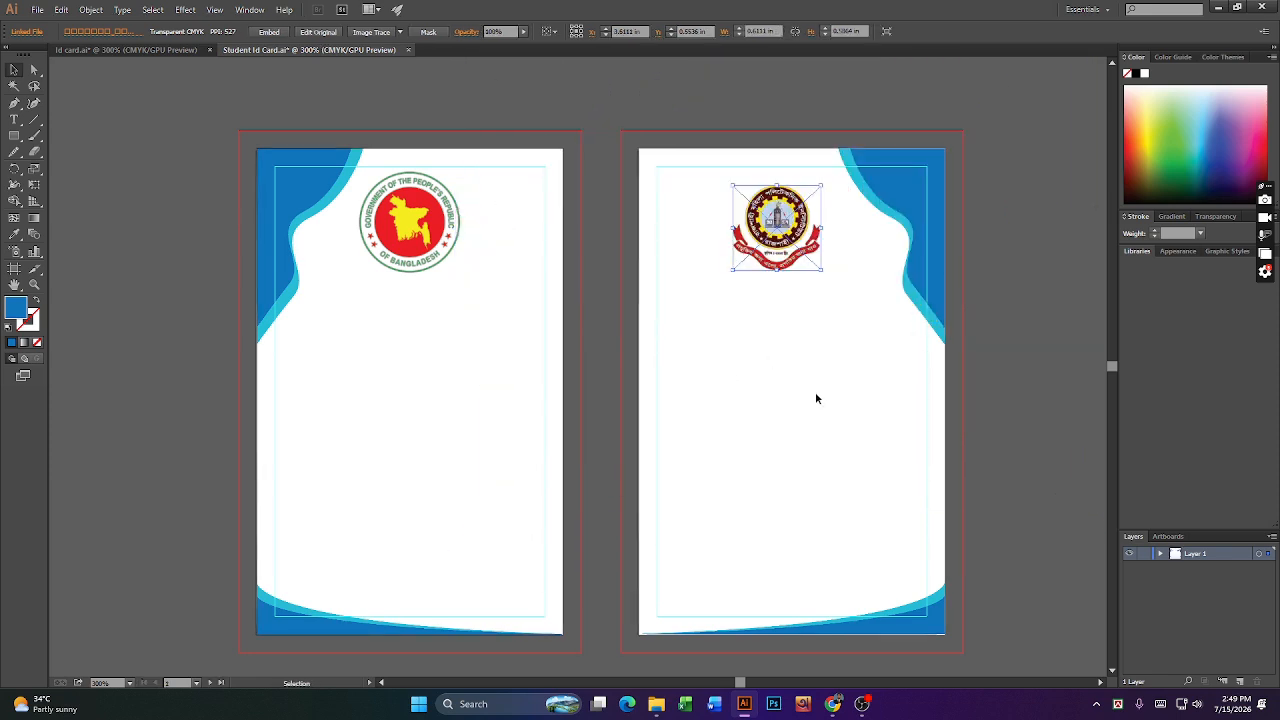
pyautogui.scroll(2, 817, 396)
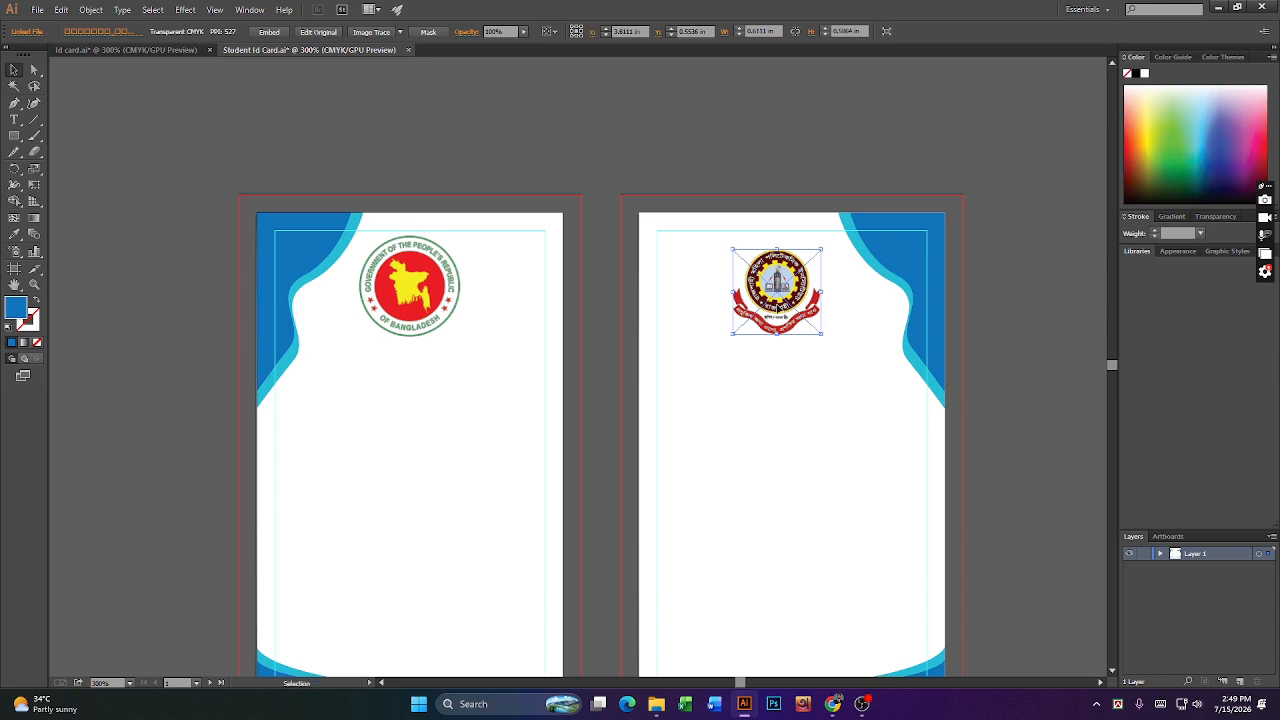
pyautogui.moveTo(786, 312); pyautogui.dragTo(786, 293)
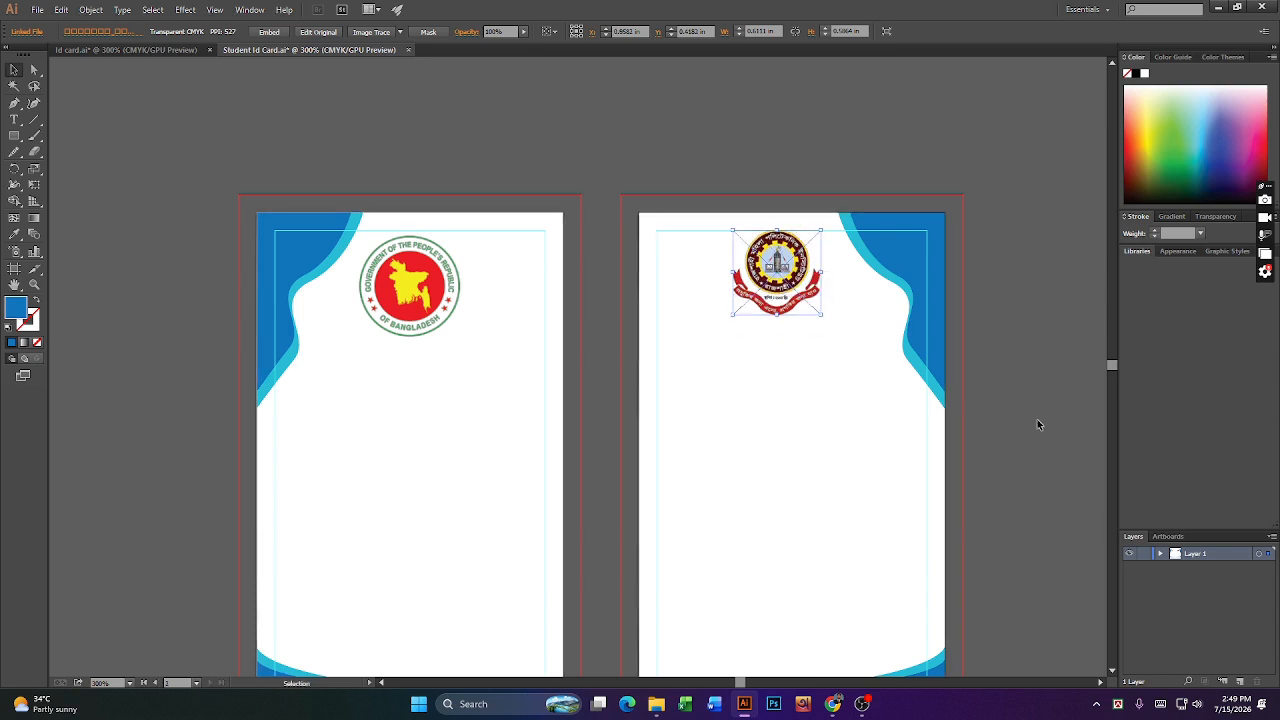
# - Compare the size and position of the government seal with those of the polytechnic logo
pyautogui.click(411, 305)
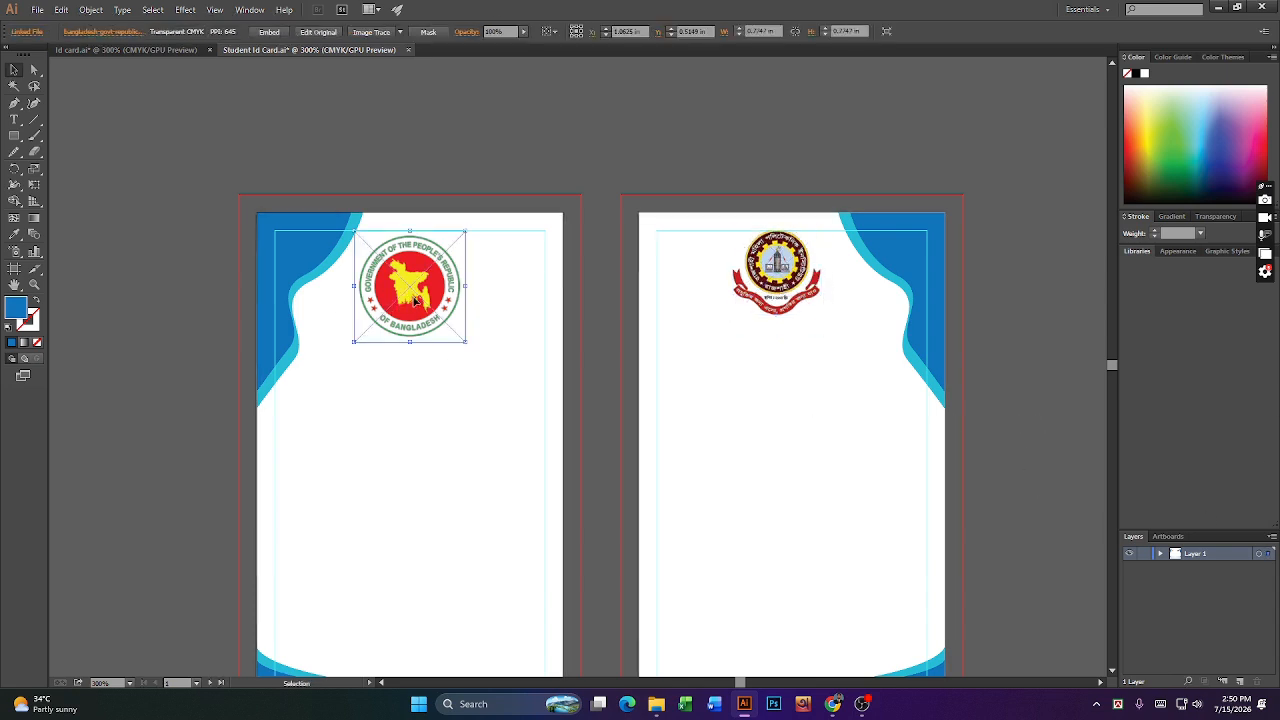
pyautogui.click(760, 286)
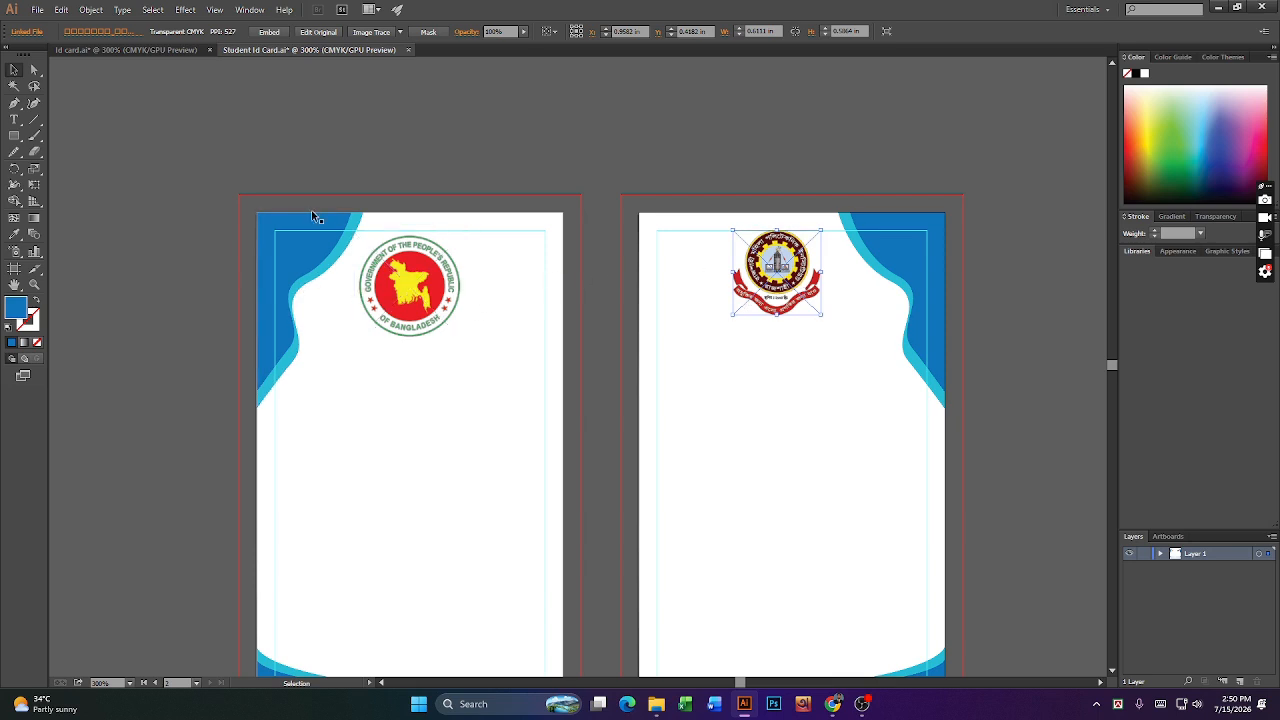
pyautogui.click(402, 305)
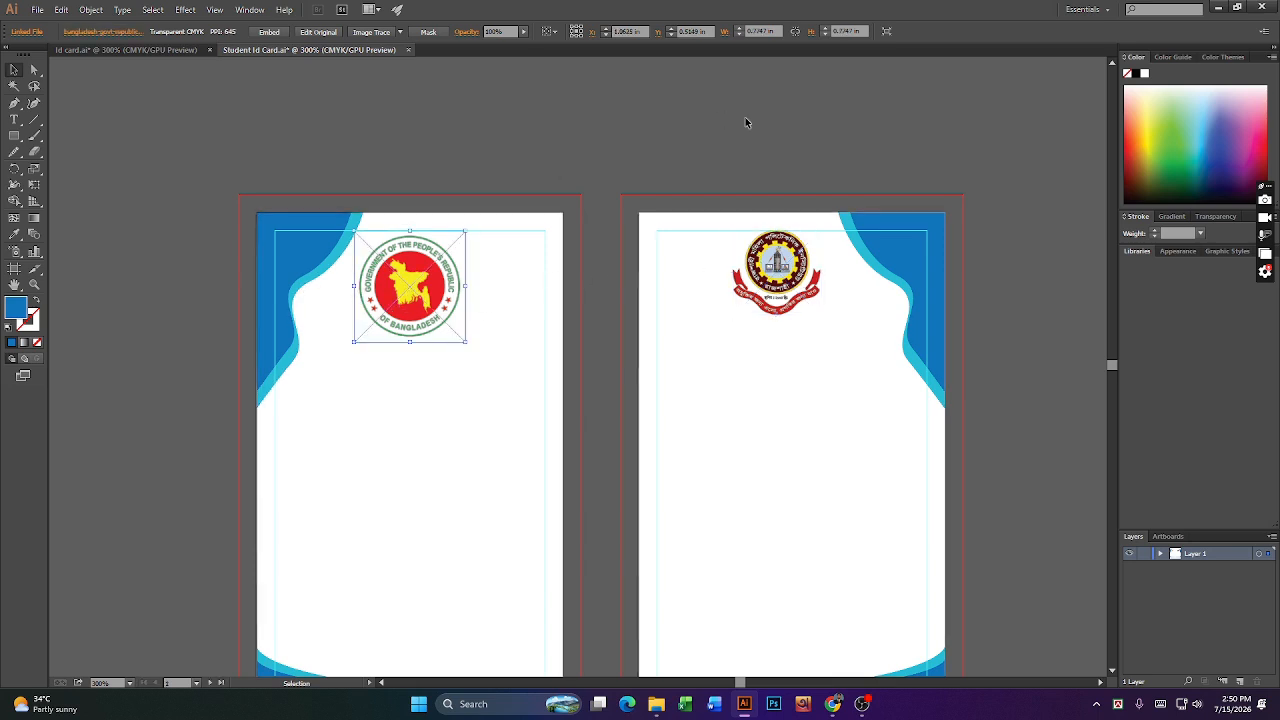
# - Scale the government seal down to about 0.66 by 0.66 in and move it up to the first card's top margin guide
pyautogui.press('Up')
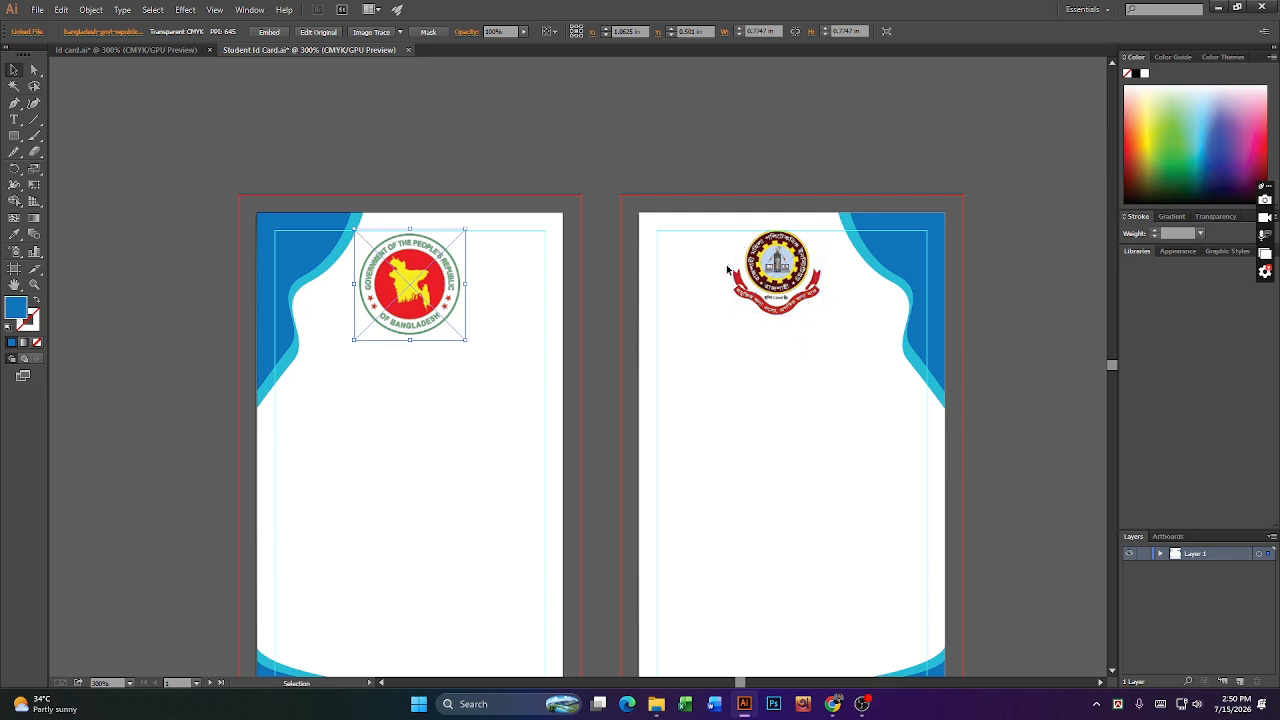
pyautogui.click(779, 275)
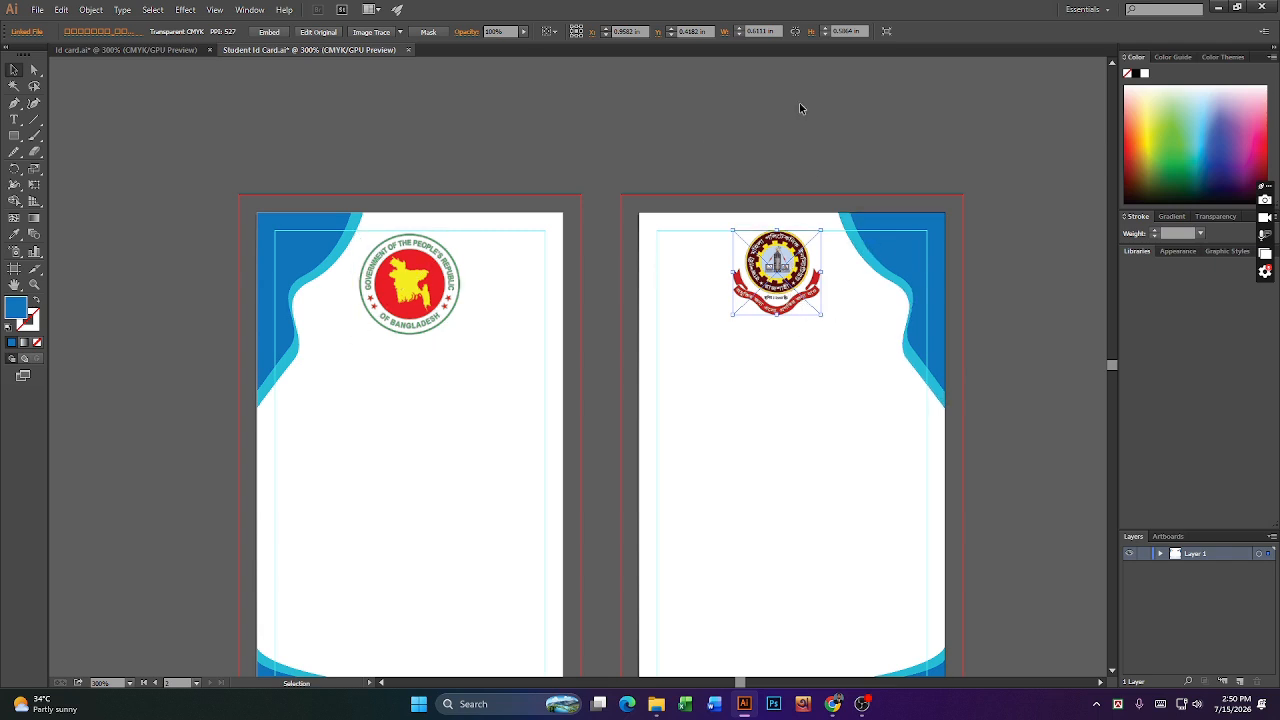
pyautogui.click(415, 318)
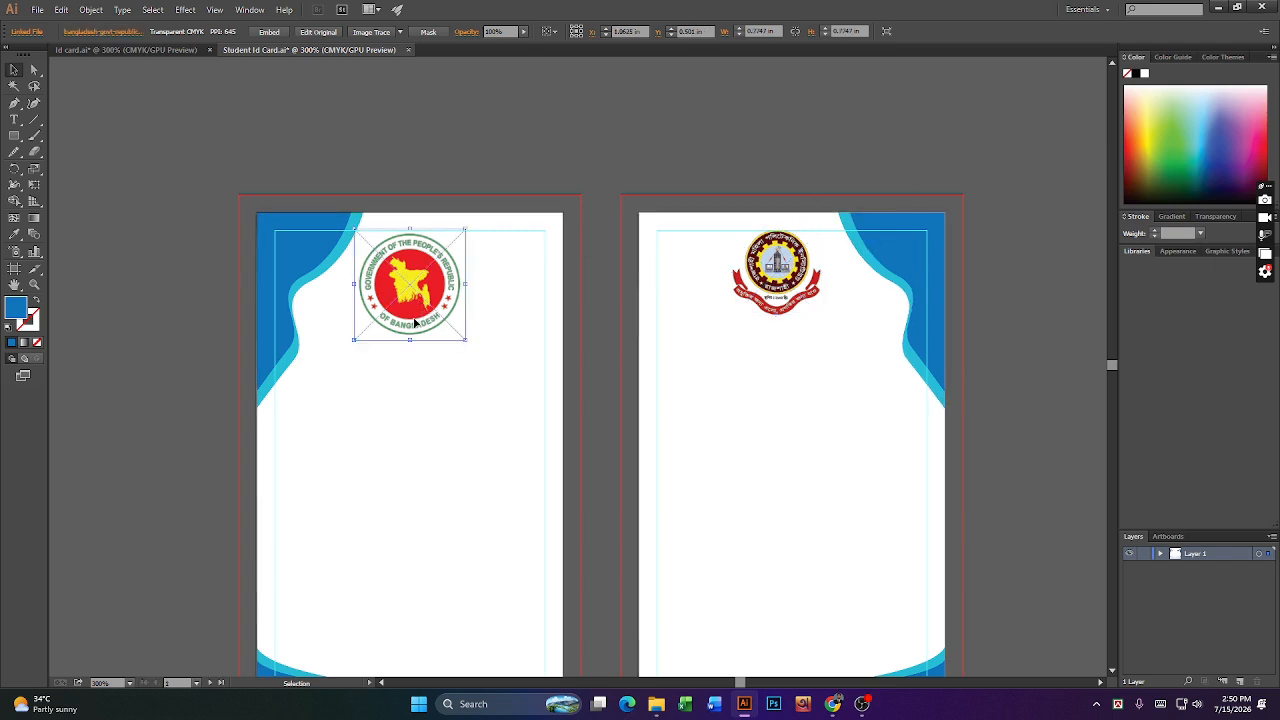
pyautogui.moveTo(465, 339); pyautogui.dragTo(457, 331)
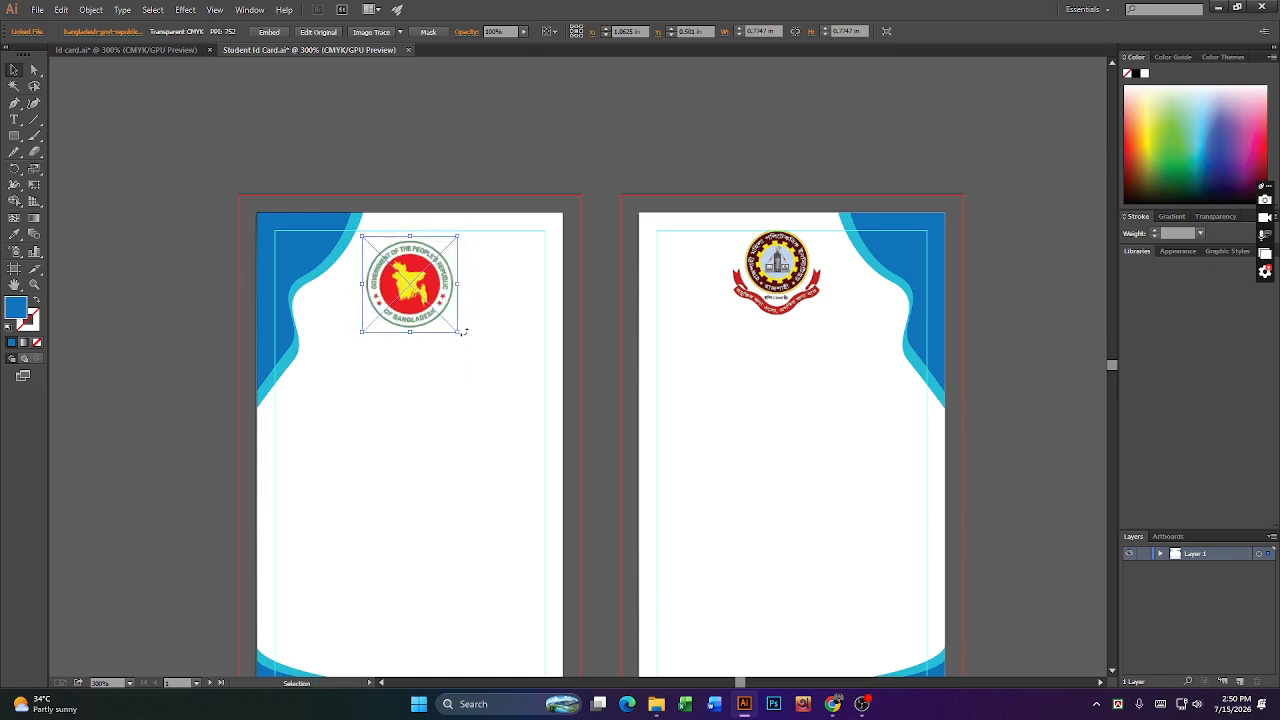
pyautogui.press('Up')
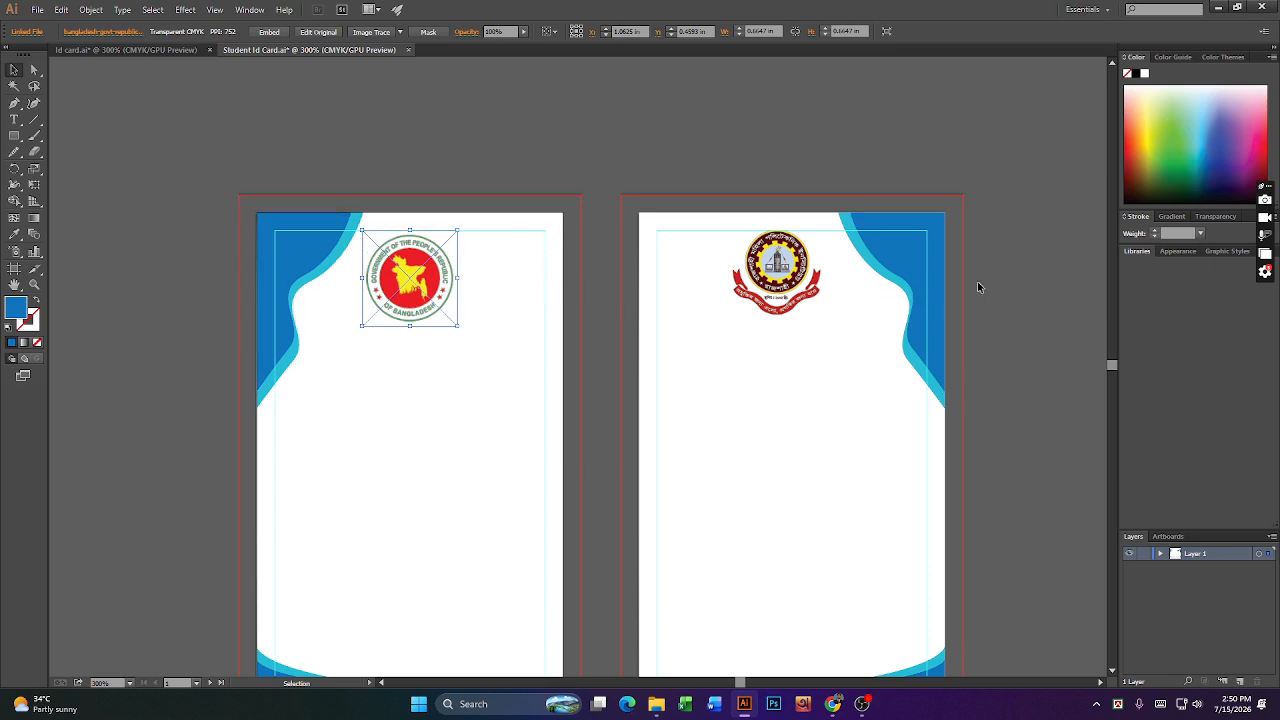
# - Set the government seal's Y position to 0.46 in and its width and height to 0.7 in each
pyautogui.click(710, 32)
pyautogui.write('0.460')
pyautogui.press('Return')
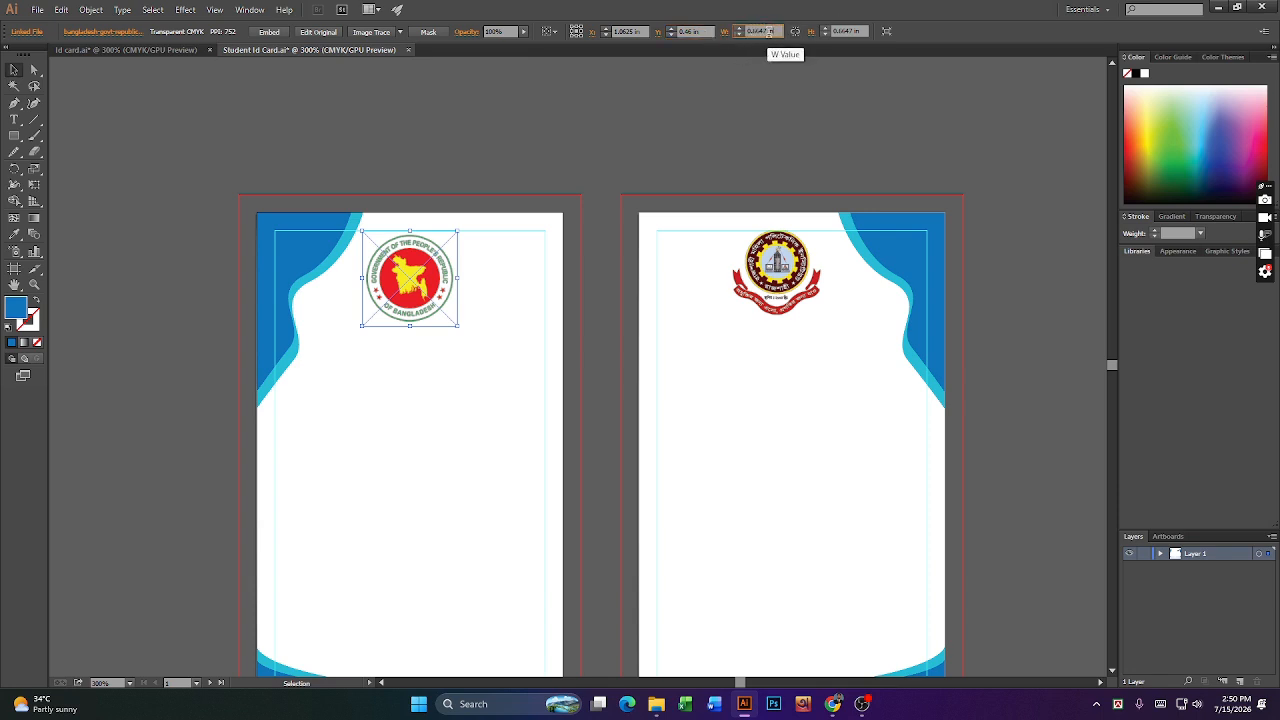
pyautogui.click(766, 31)
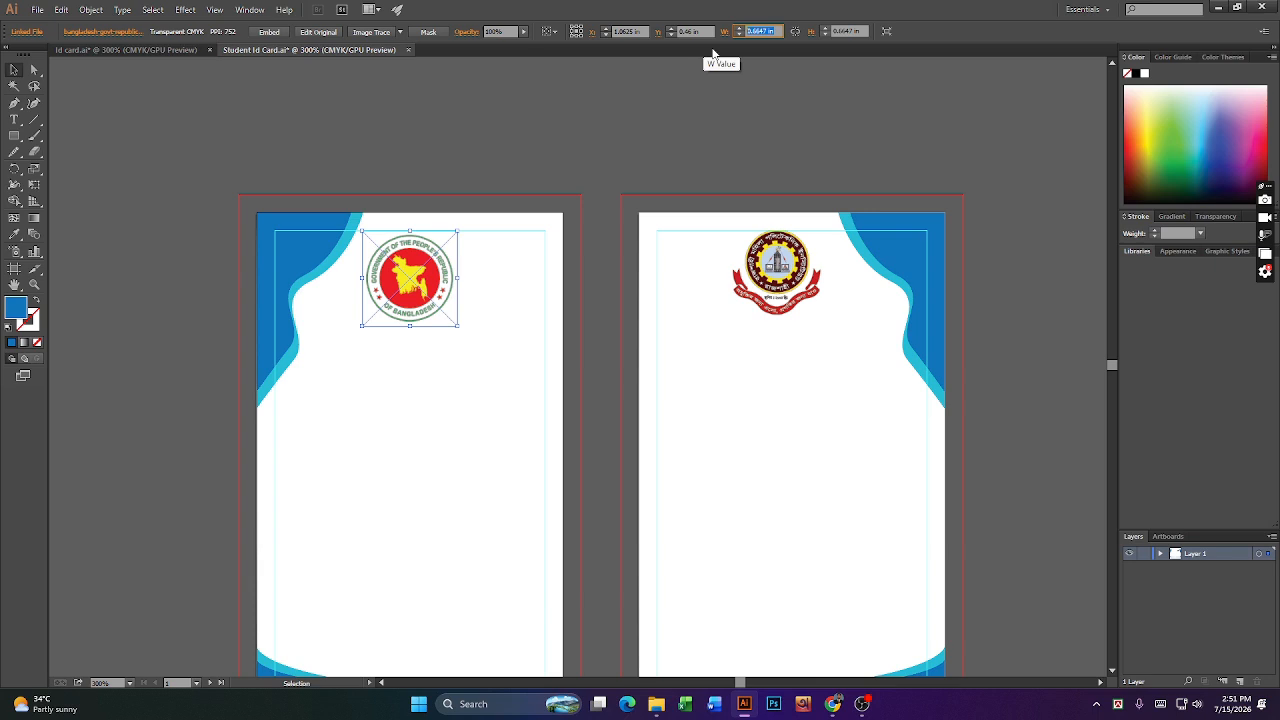
pyautogui.write('0.7')
pyautogui.press('Return')
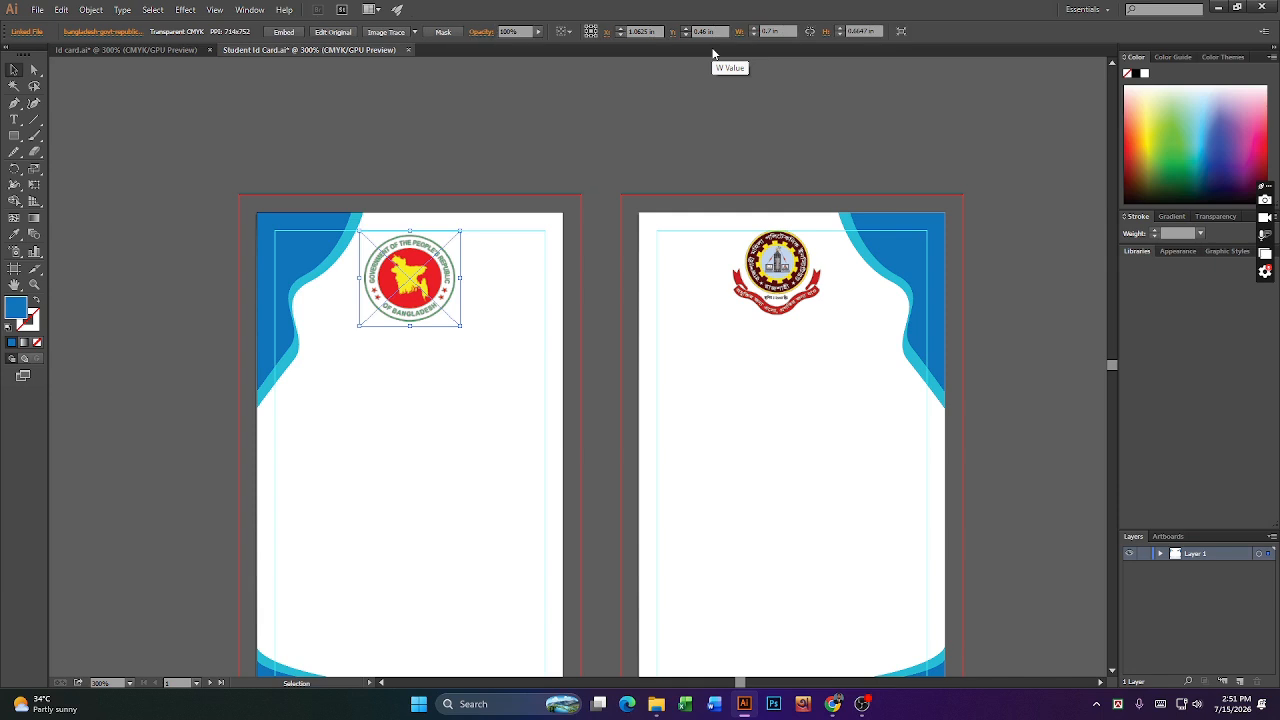
pyautogui.click(876, 27)
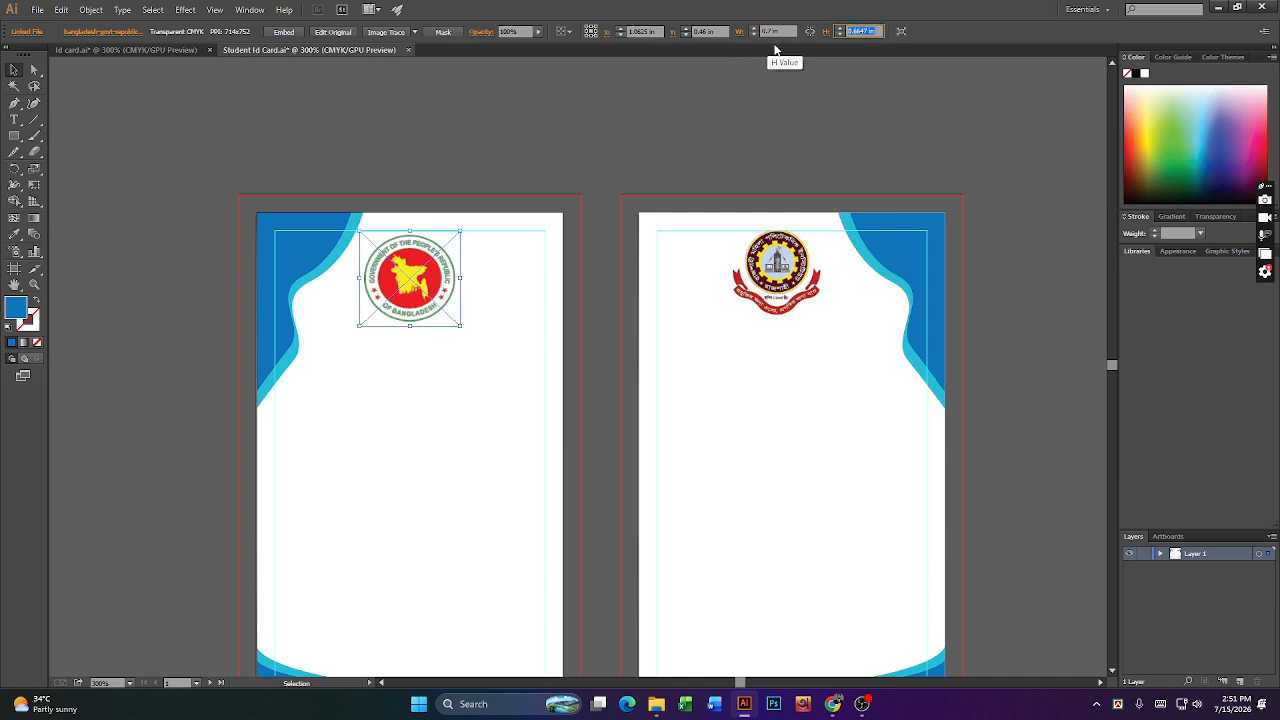
pyautogui.write('0.7')
pyautogui.press('Return')
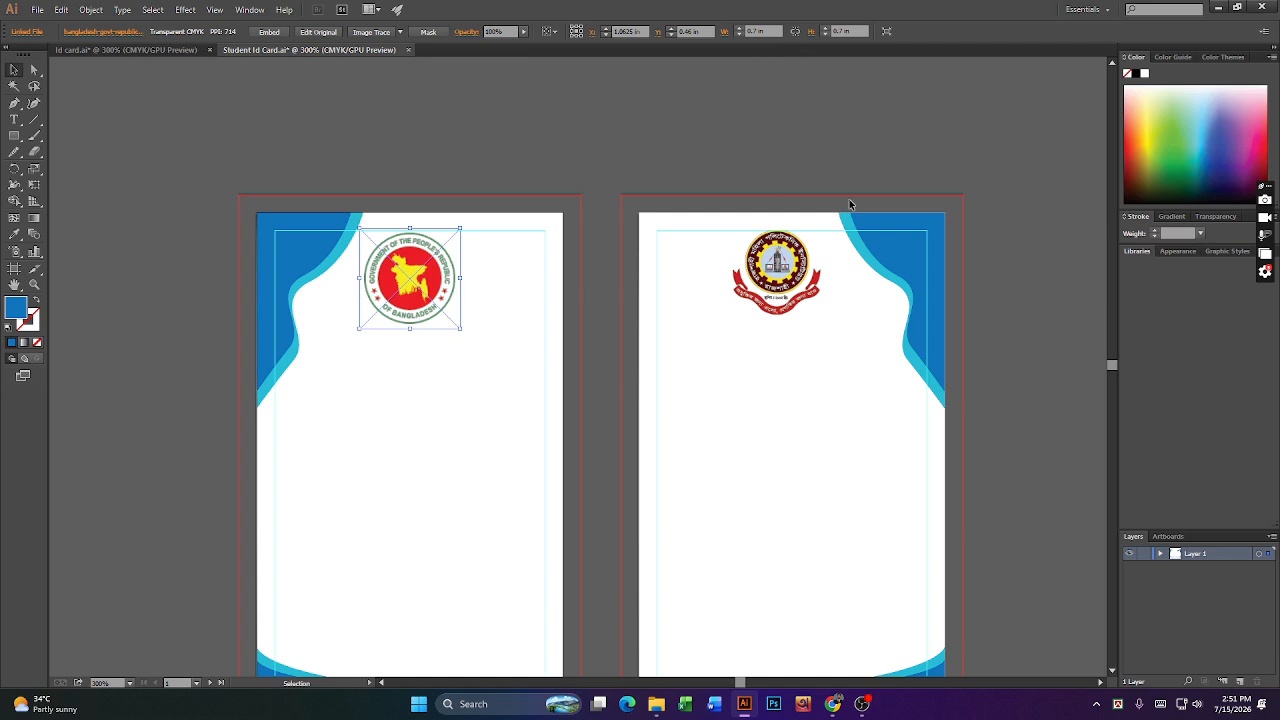
# - Try to resize the polytechnic logo on the second card to 0.7 by 0.7 in
pyautogui.click(765, 260)
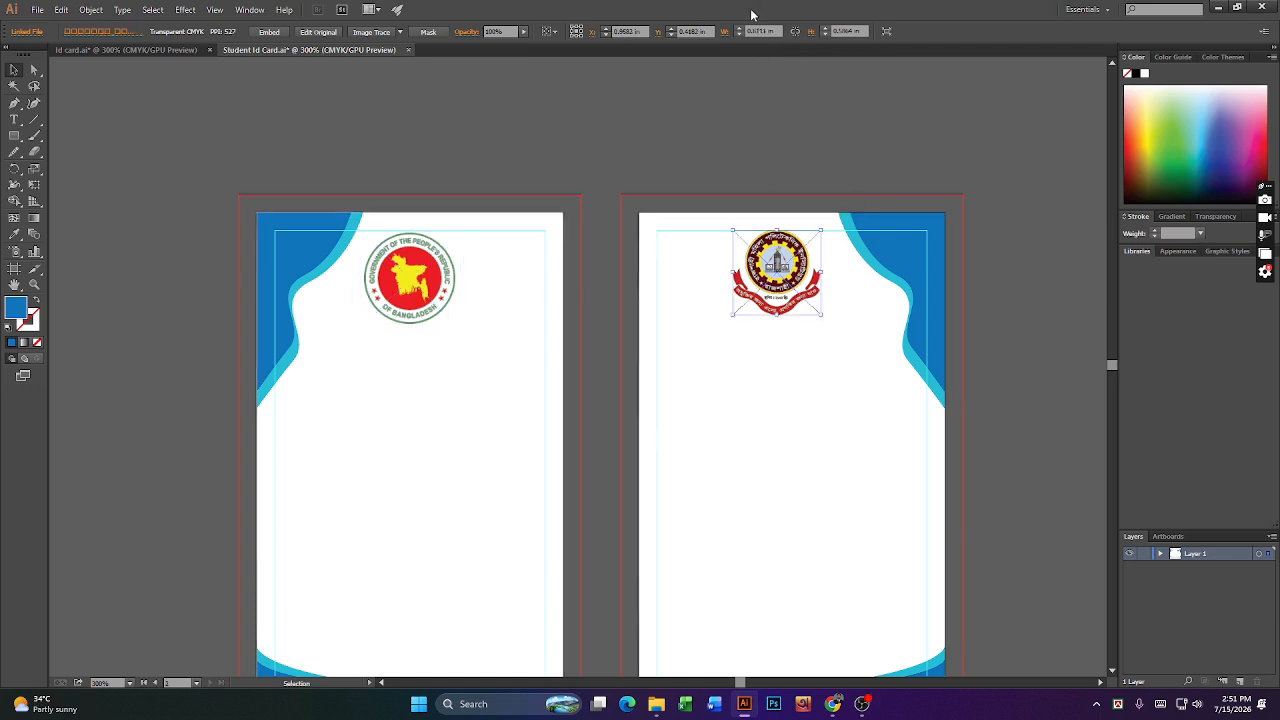
pyautogui.moveTo(782, 31); pyautogui.dragTo(660, 27)
pyautogui.write('0')
pyautogui.press('Return')
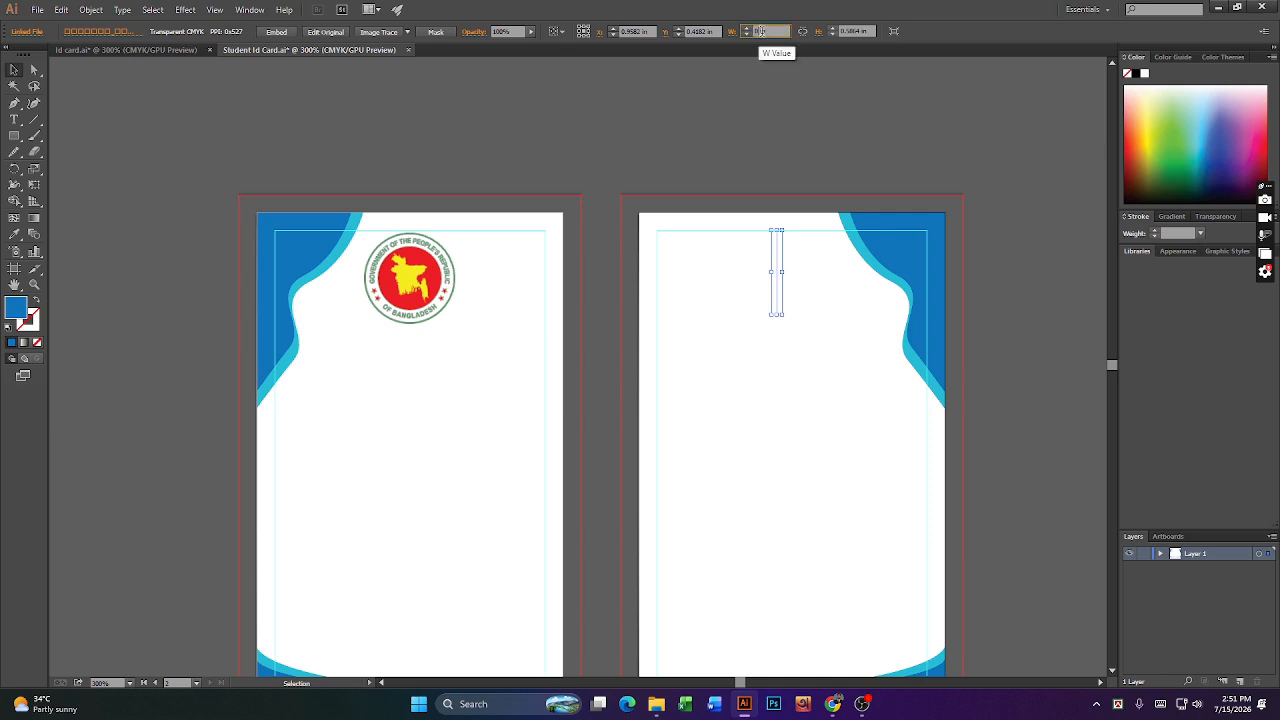
pyautogui.press('Return')
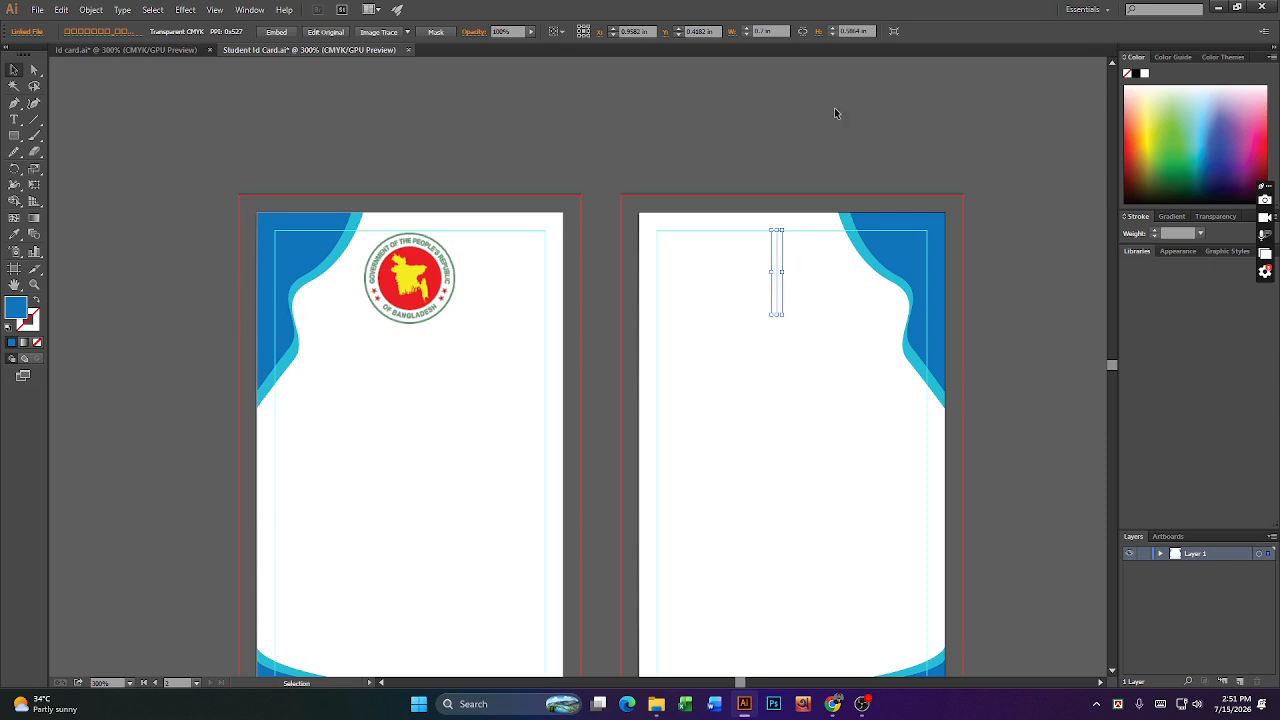
pyautogui.click(855, 31)
pyautogui.write('0.7')
pyautogui.press('Return')
pyautogui.click(905, 117)
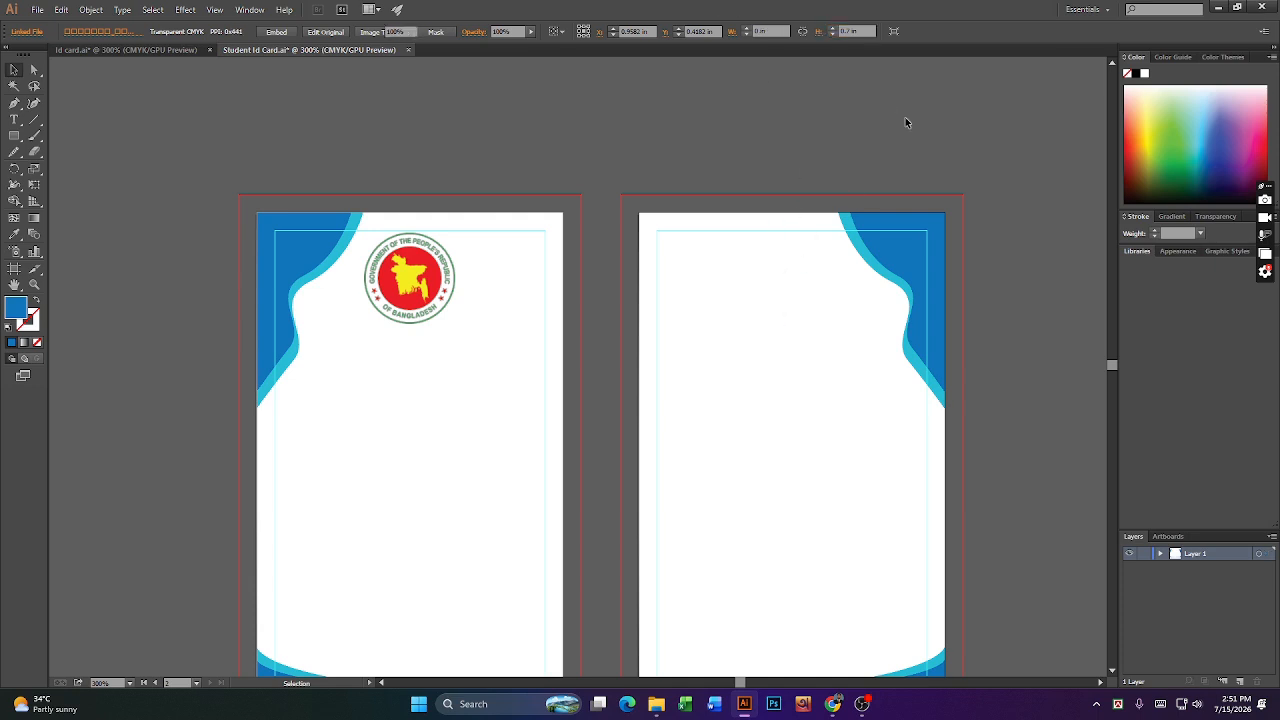
# - Reselect the collapsed polytechnic logo and try again to restore its width to 0.7 in
pyautogui.click(775, 284)
pyautogui.click(760, 31)
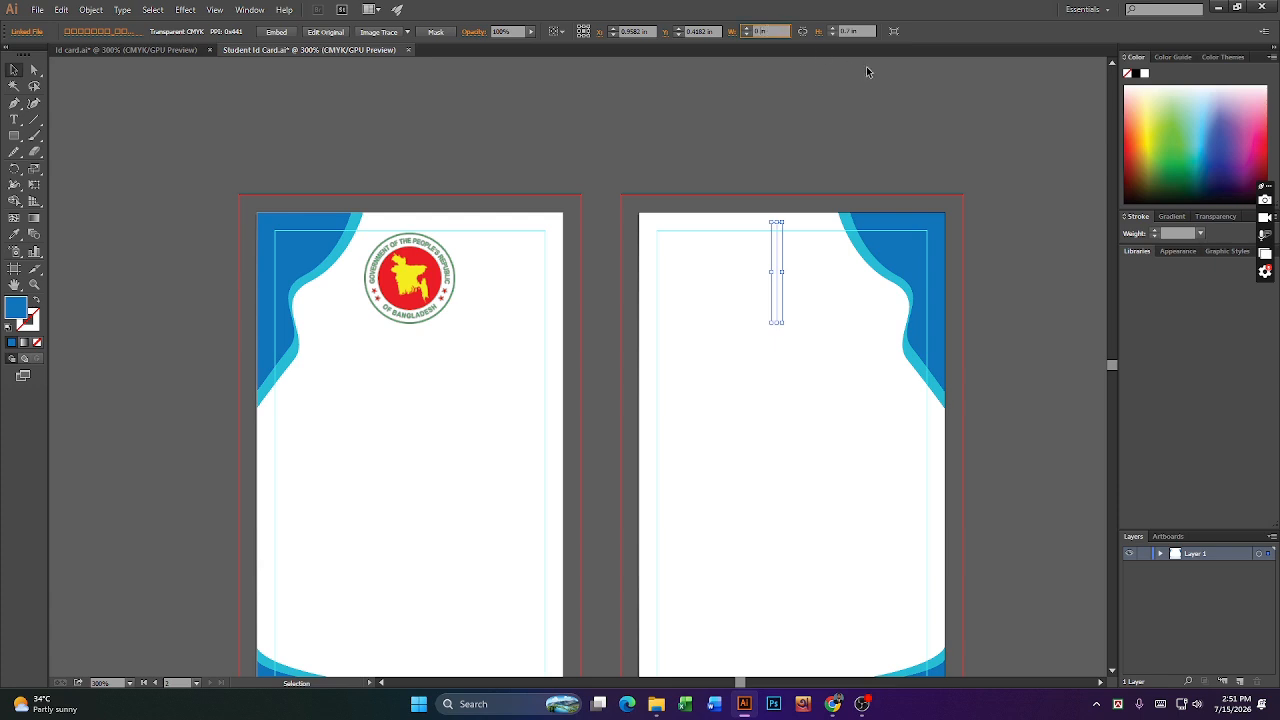
pyautogui.write('0.7')
pyautogui.press('Return')
pyautogui.click(367, 318)
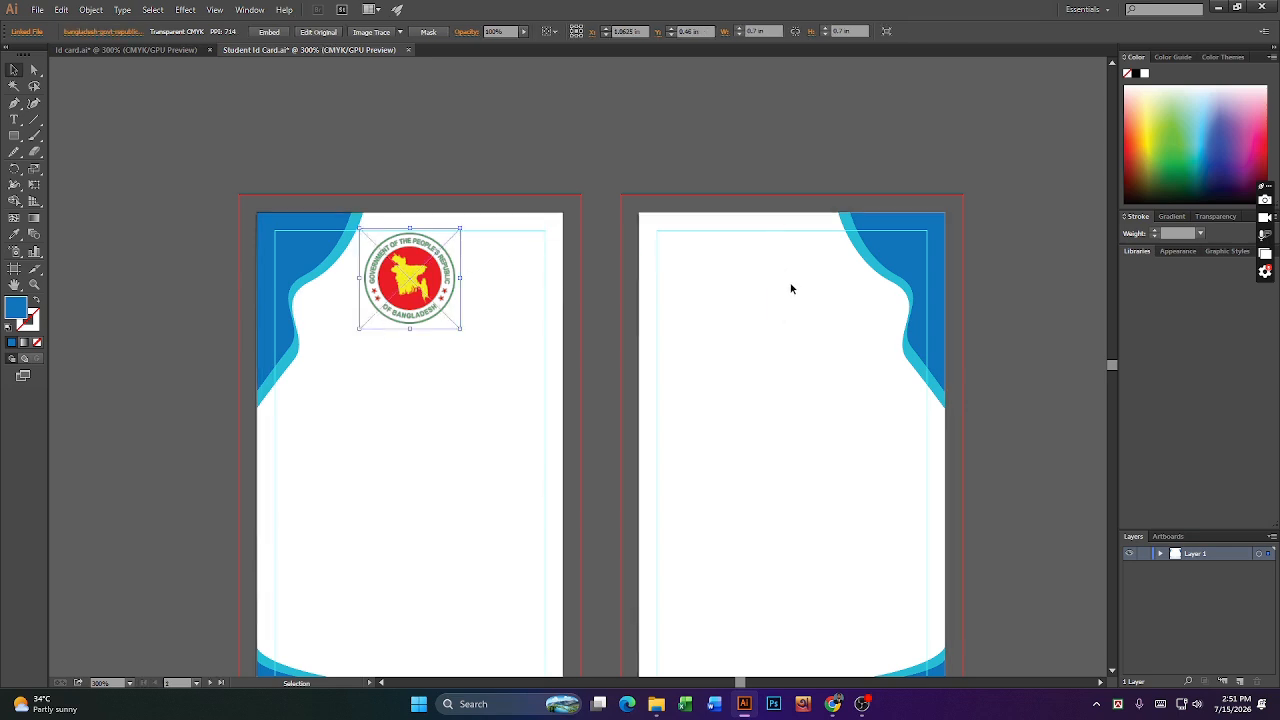
pyautogui.click(783, 277)
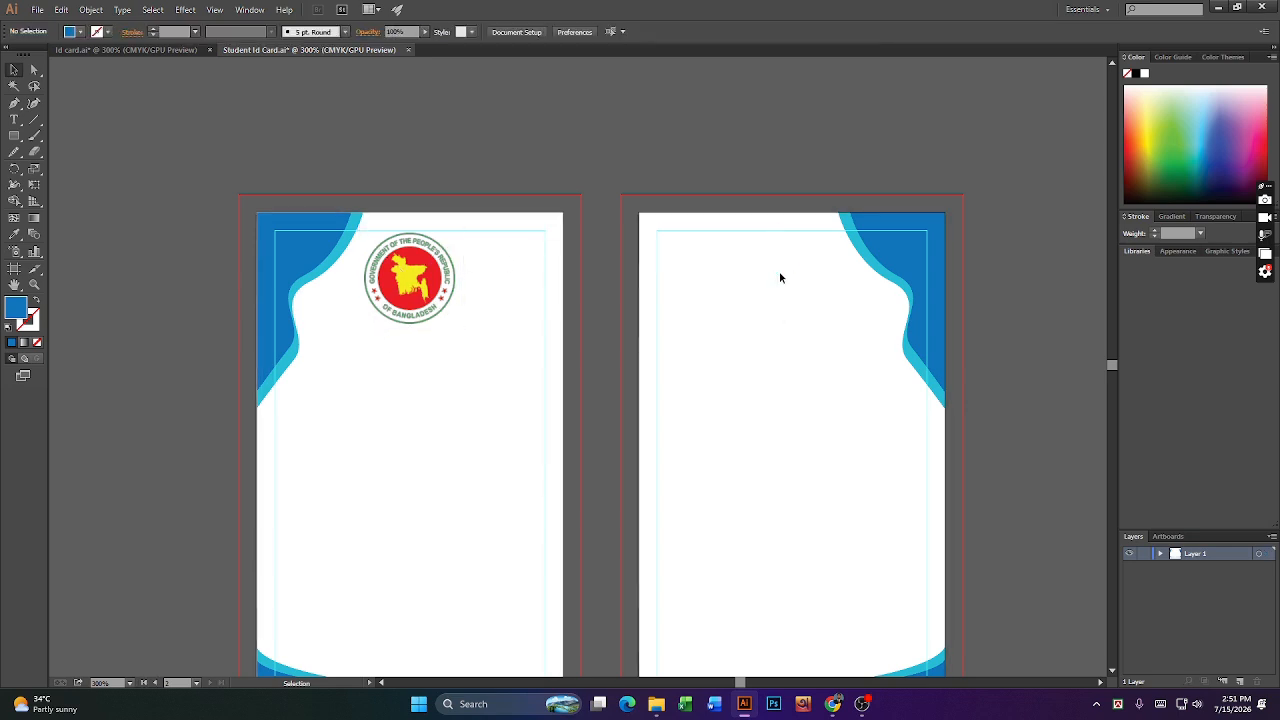
pyautogui.click(779, 277)
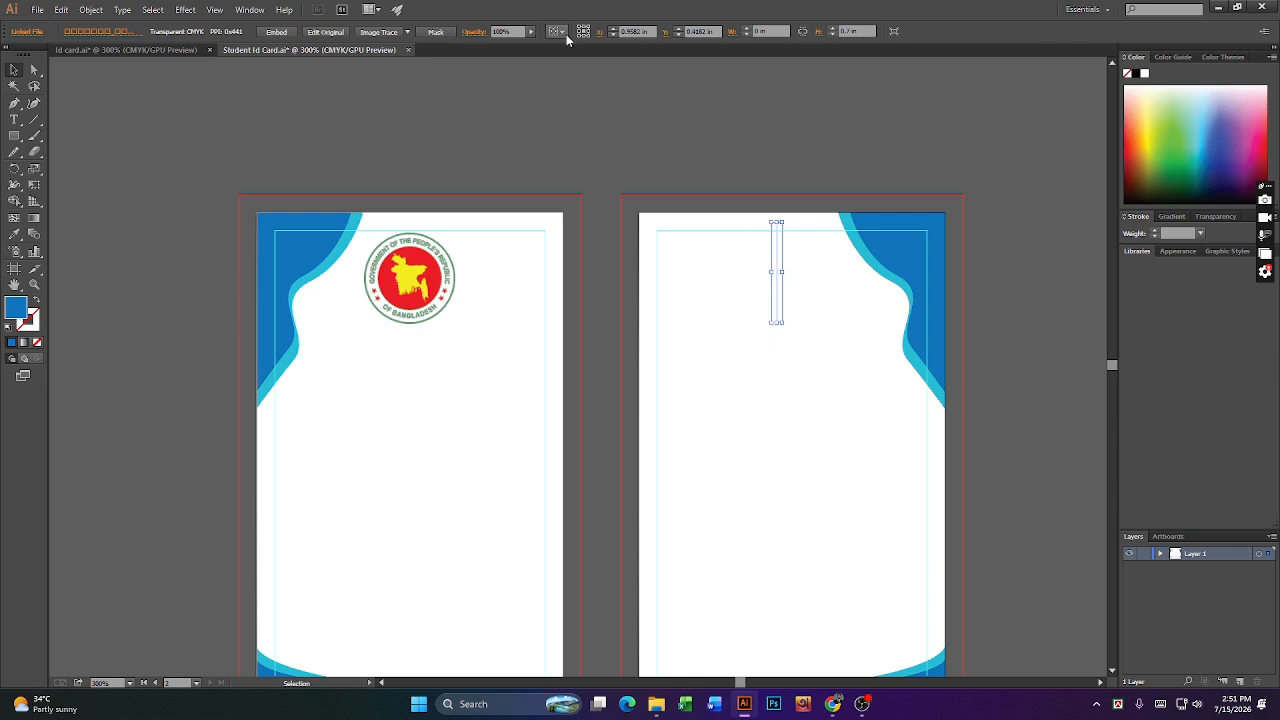
pyautogui.click(760, 30)
pyautogui.write('.')
pyautogui.write('7')
pyautogui.press('Return')
# - Shift the collapsed polytechnic logo sideways to about X 1.111 in on the second card
pyautogui.moveTo(784, 272); pyautogui.dragTo(806, 272)
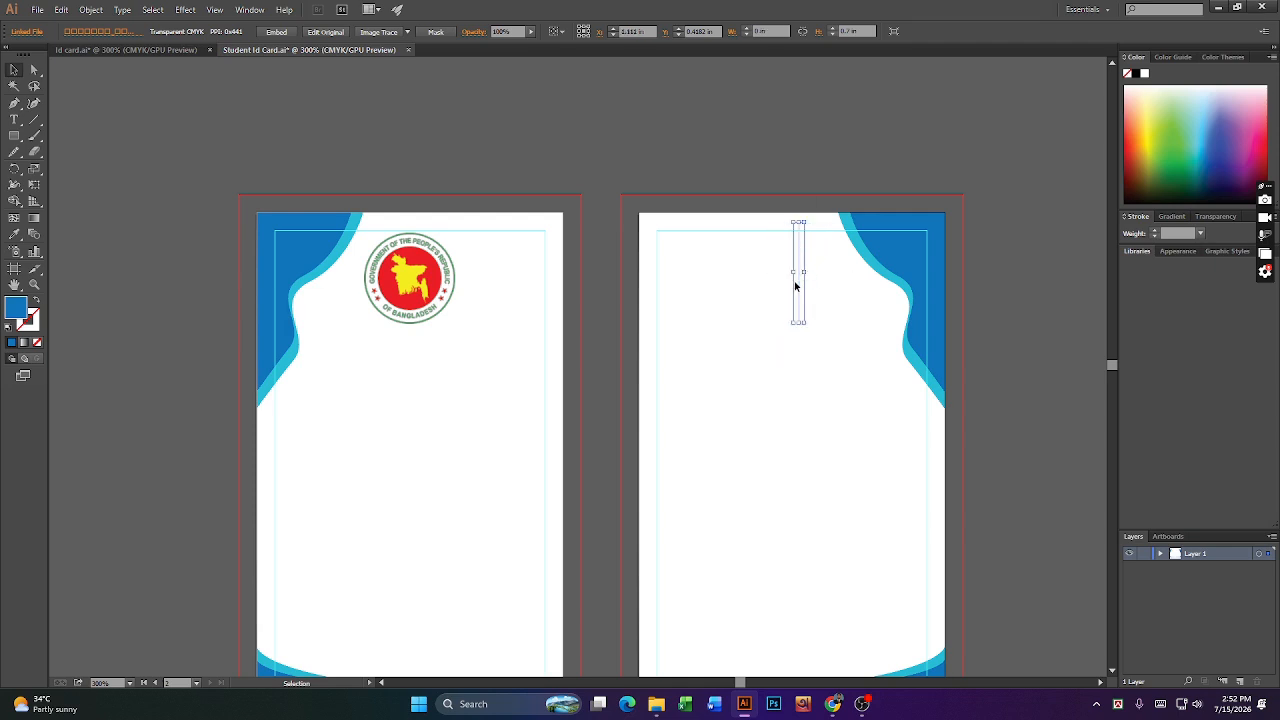
pyautogui.click(800, 345)
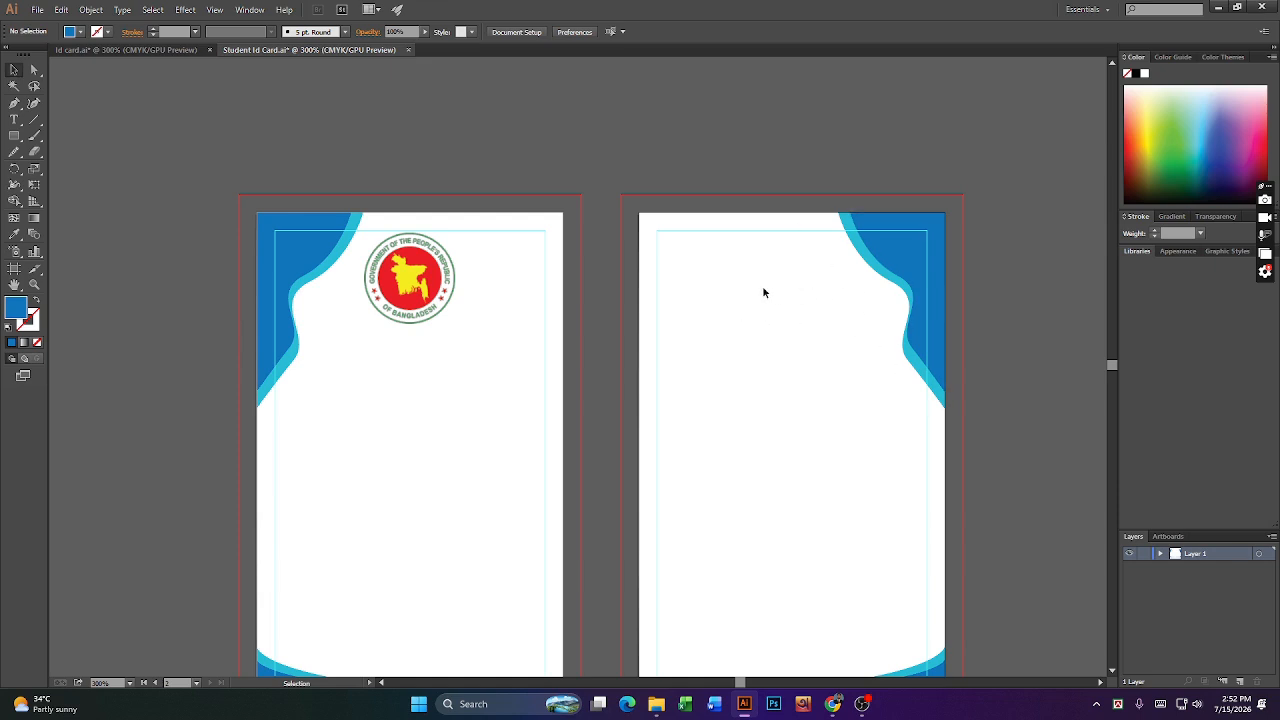
pyautogui.click(801, 296)
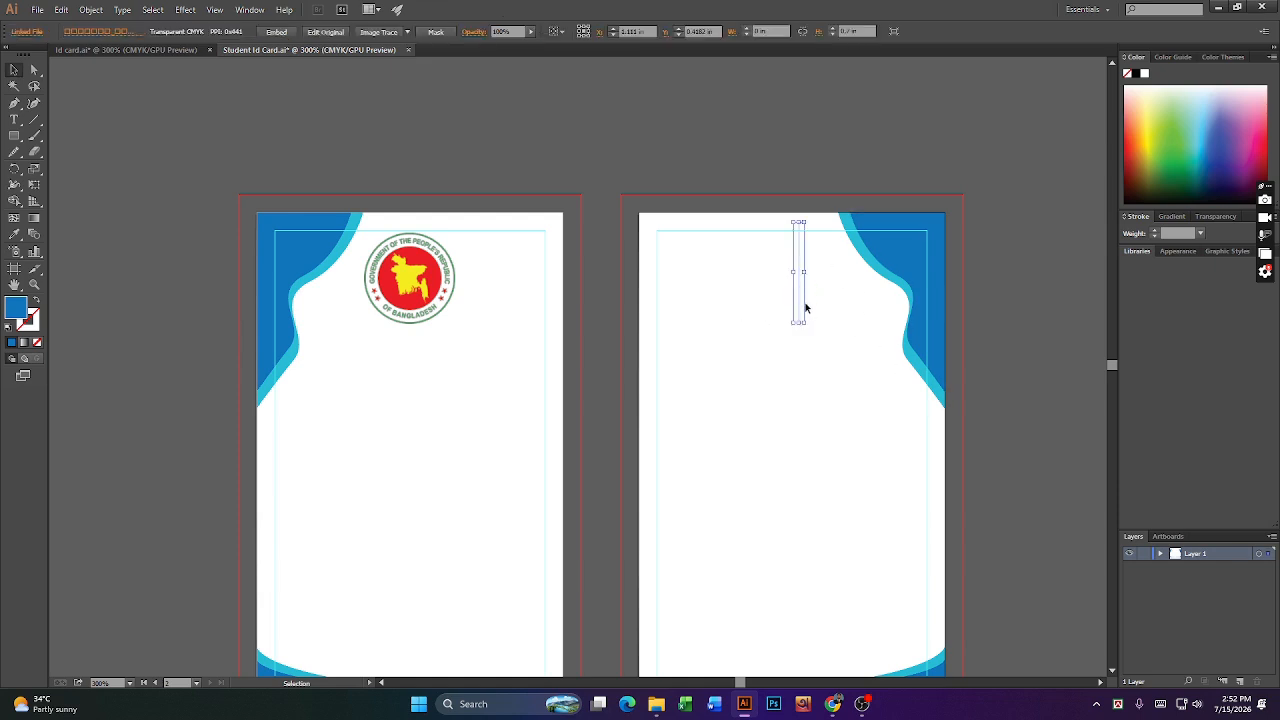
pyautogui.click(808, 303)
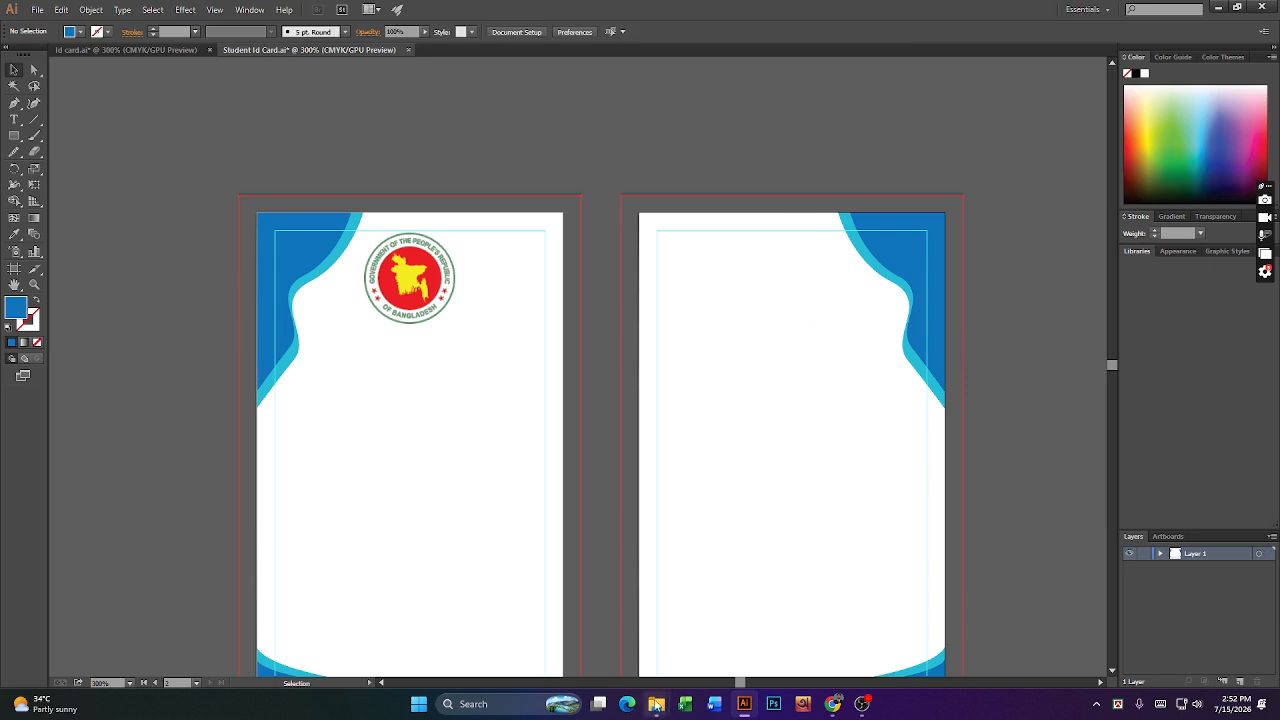
# - Place the polytechnic logo image from the Downloads folder onto the second card and set its size to 0.7 by 0.7 in
pyautogui.moveTo(656, 704)
pyautogui.click(757, 615)
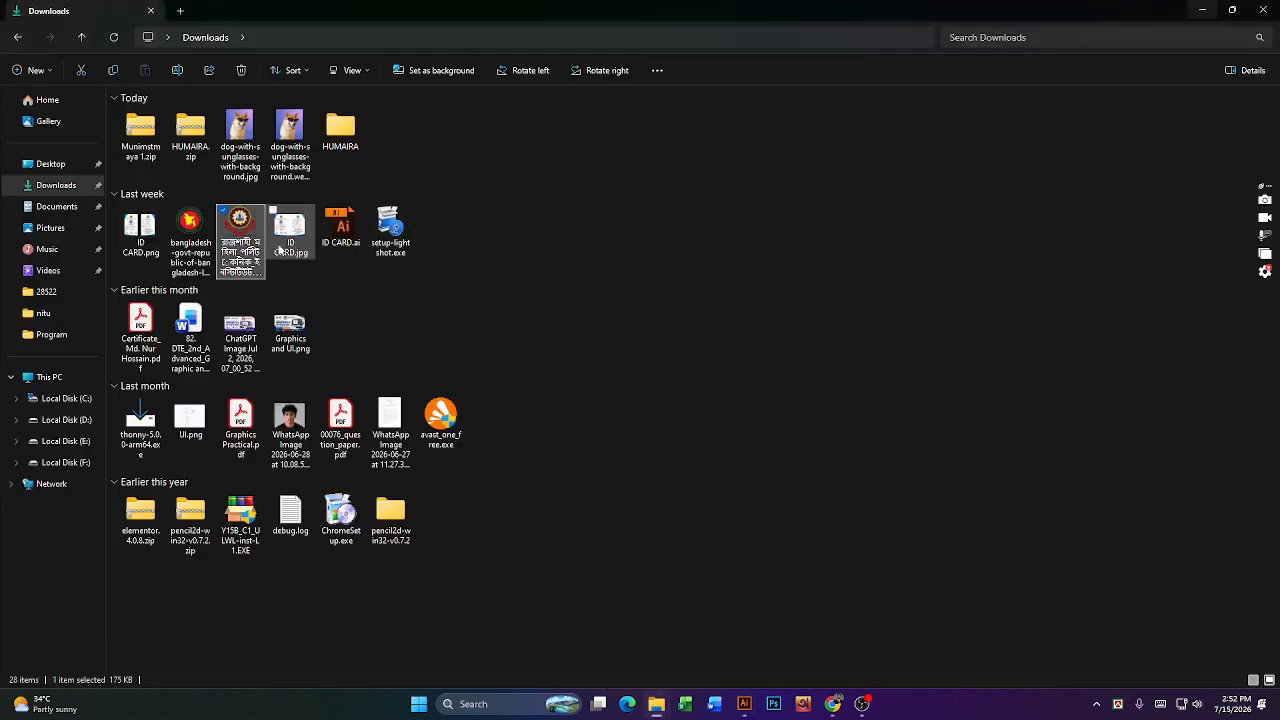
pyautogui.moveTo(254, 242); pyautogui.dragTo(790, 331)
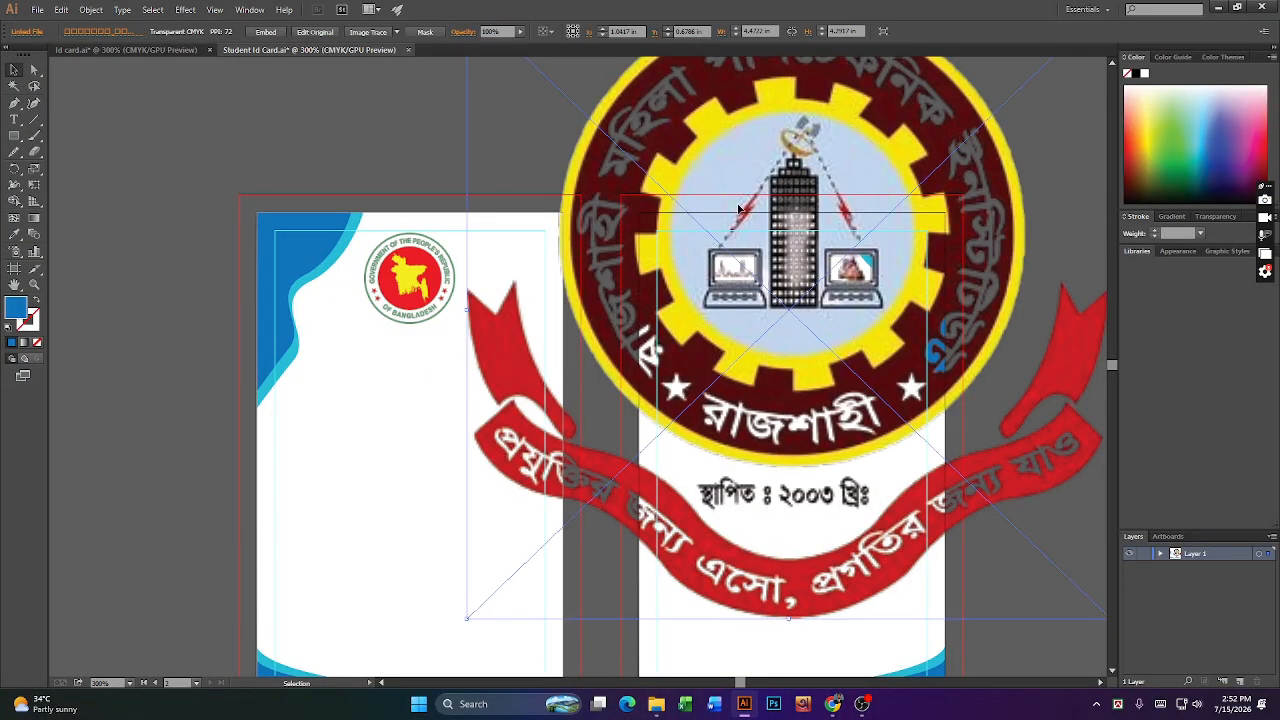
pyautogui.click(760, 31)
pyautogui.write('2')
pyautogui.press('Tab')
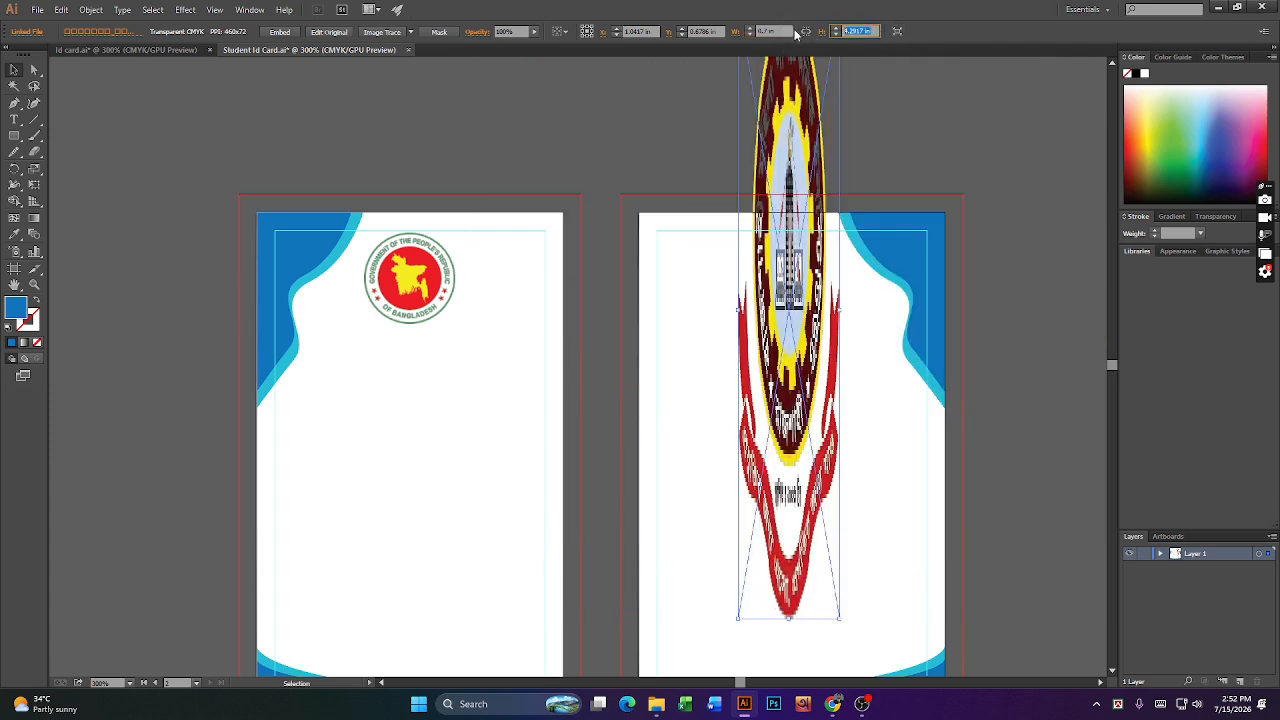
pyautogui.write('6')
pyautogui.press('Return')
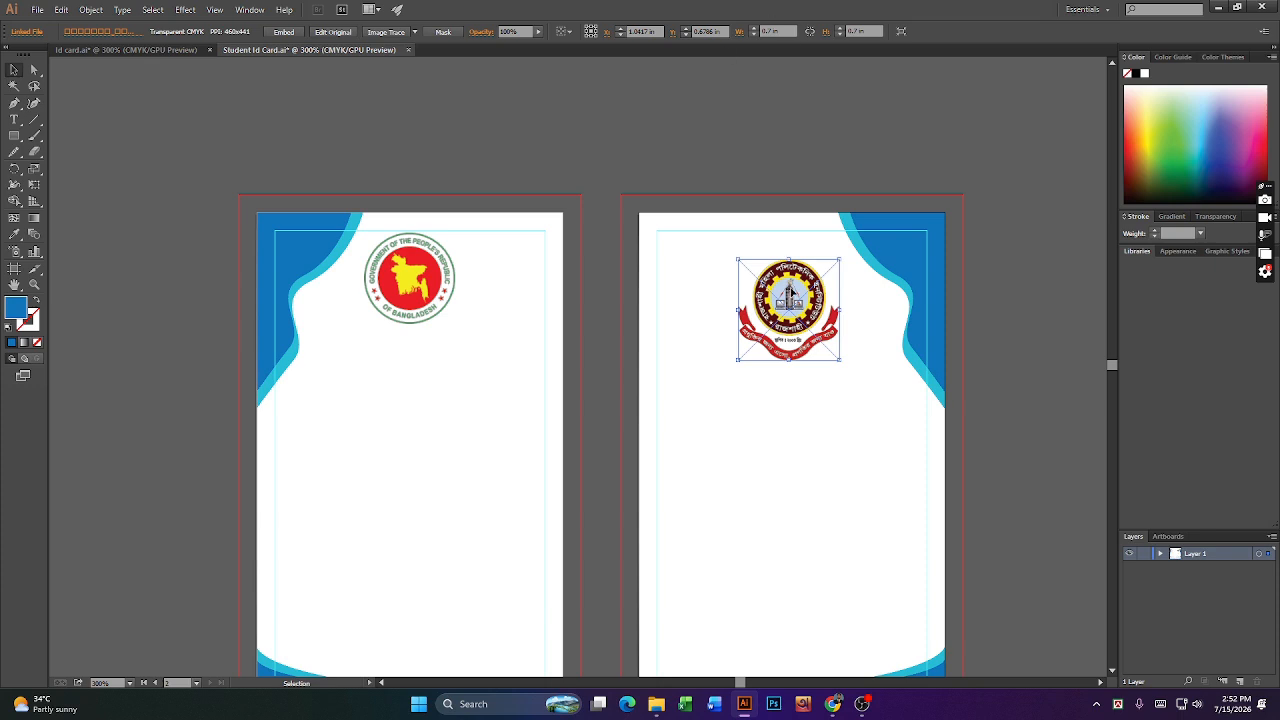
# - Move the polytechnic logo up to the second card's top margin guide and shift the government seal to about Y 0.48 in to match
pyautogui.moveTo(791, 291); pyautogui.dragTo(784, 263)
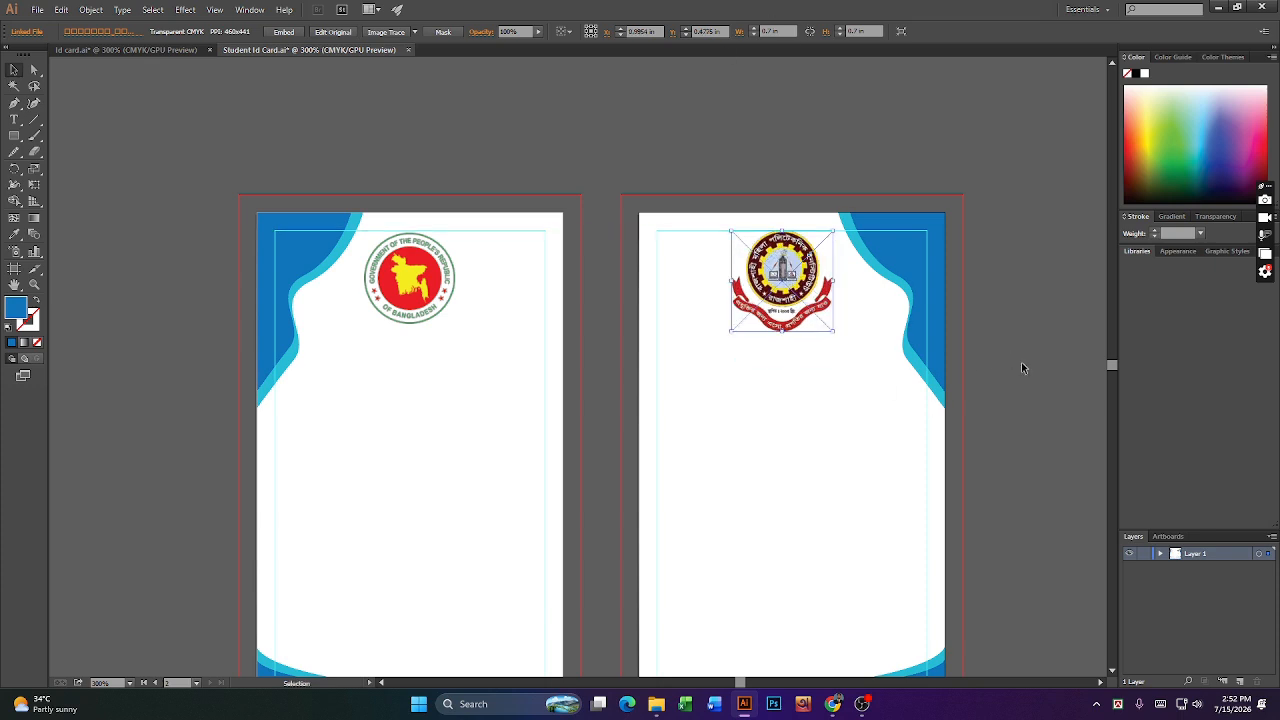
pyautogui.click(411, 299)
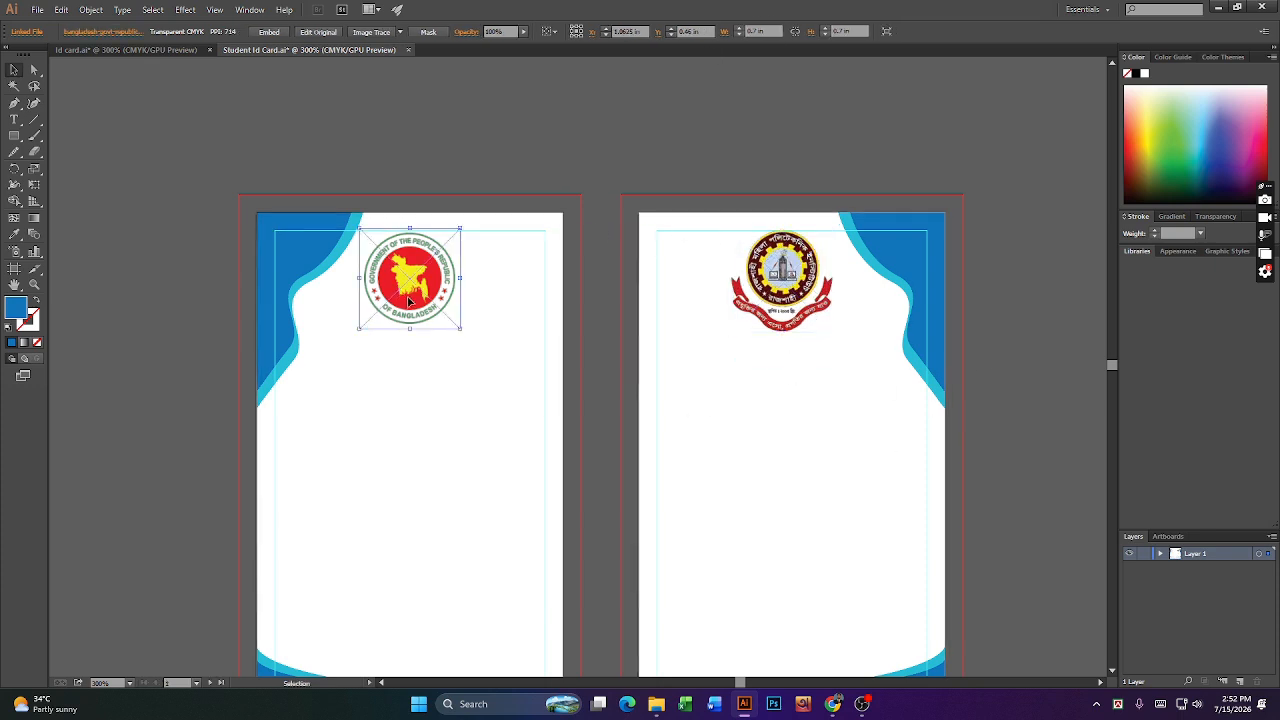
pyautogui.moveTo(412, 296); pyautogui.dragTo(417, 294)
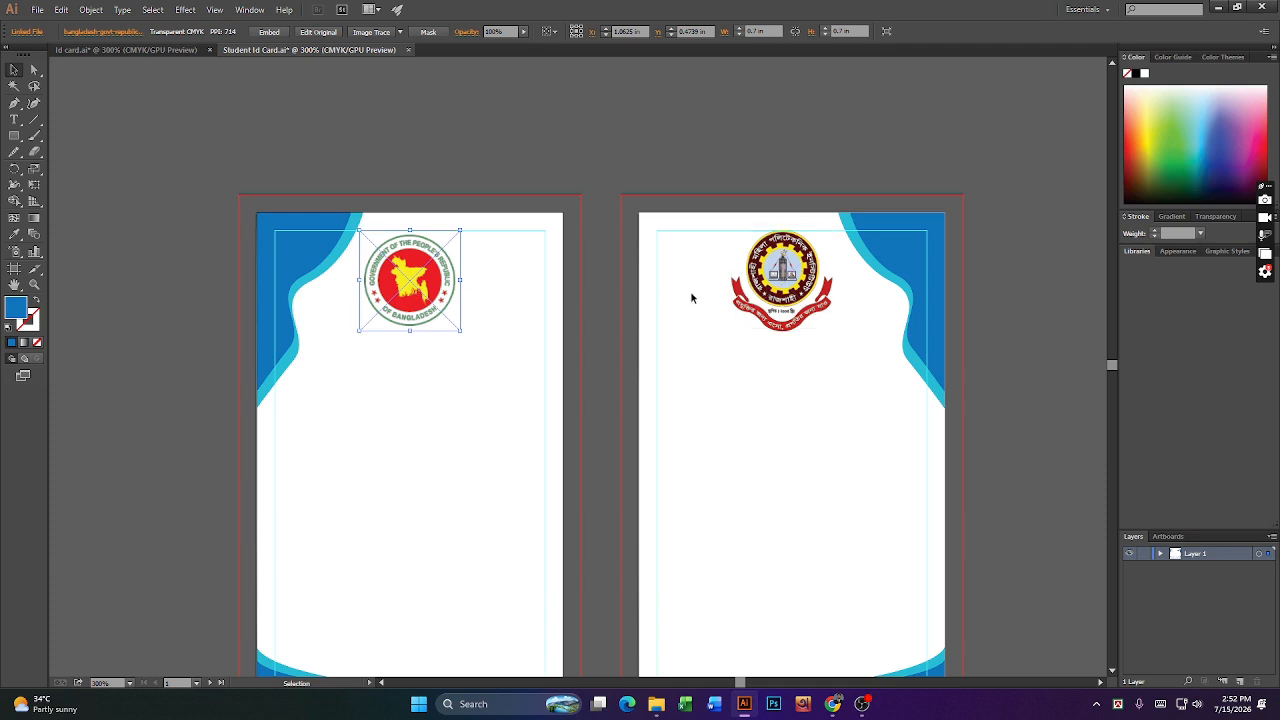
pyautogui.click(800, 292)
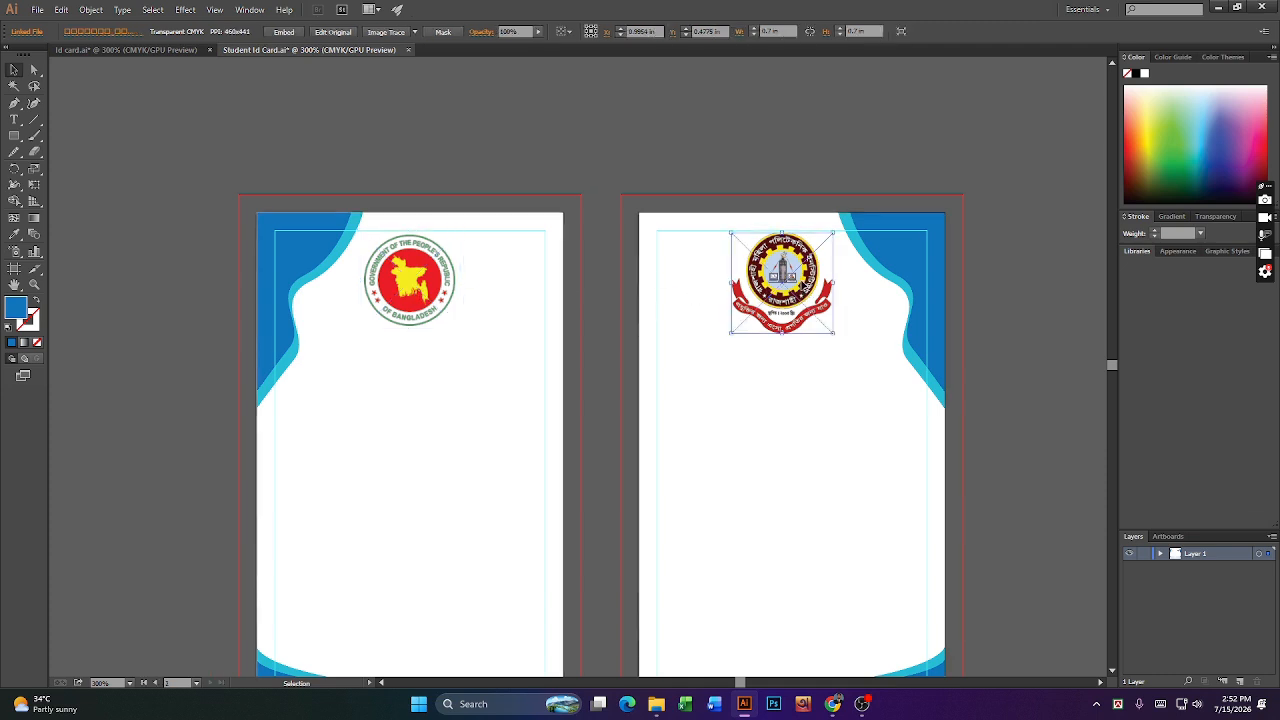
pyautogui.click(1003, 333)
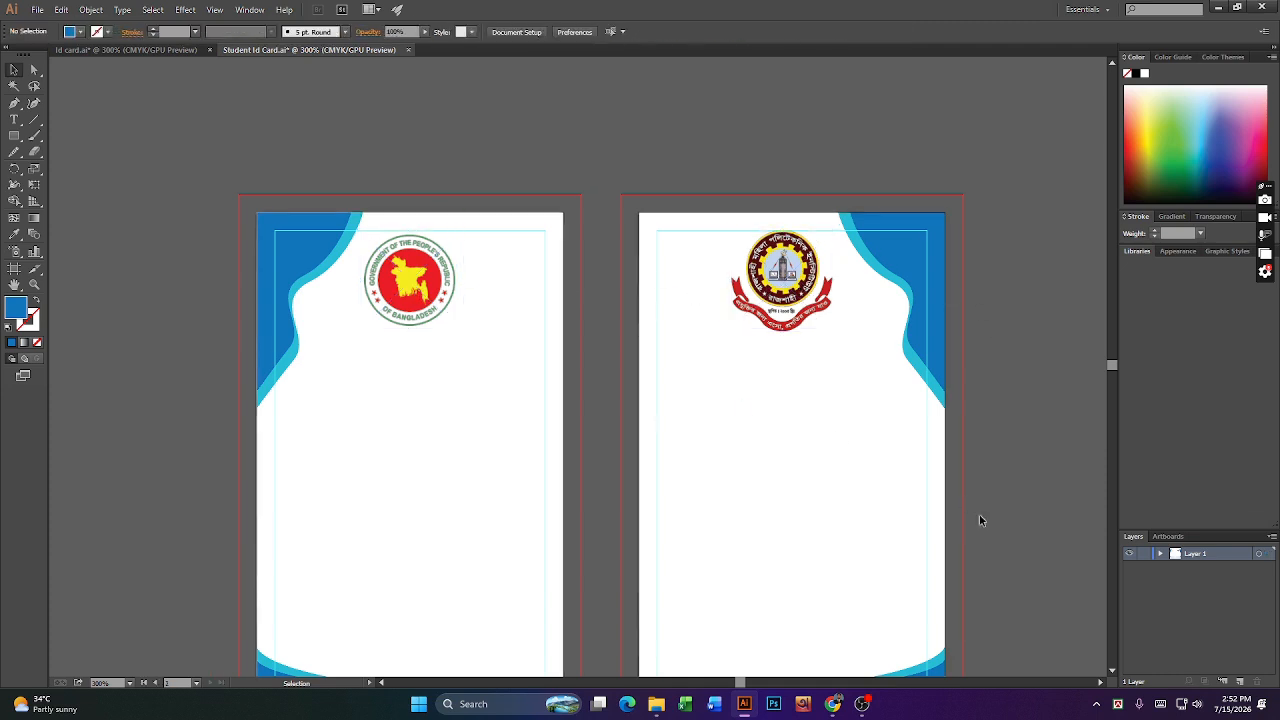
# - Copy the polytechnic logo onto the lower middle of the first card and enlarge it to about 1.71 by 1.71 in
pyautogui.scroll(-2, 884, 536)
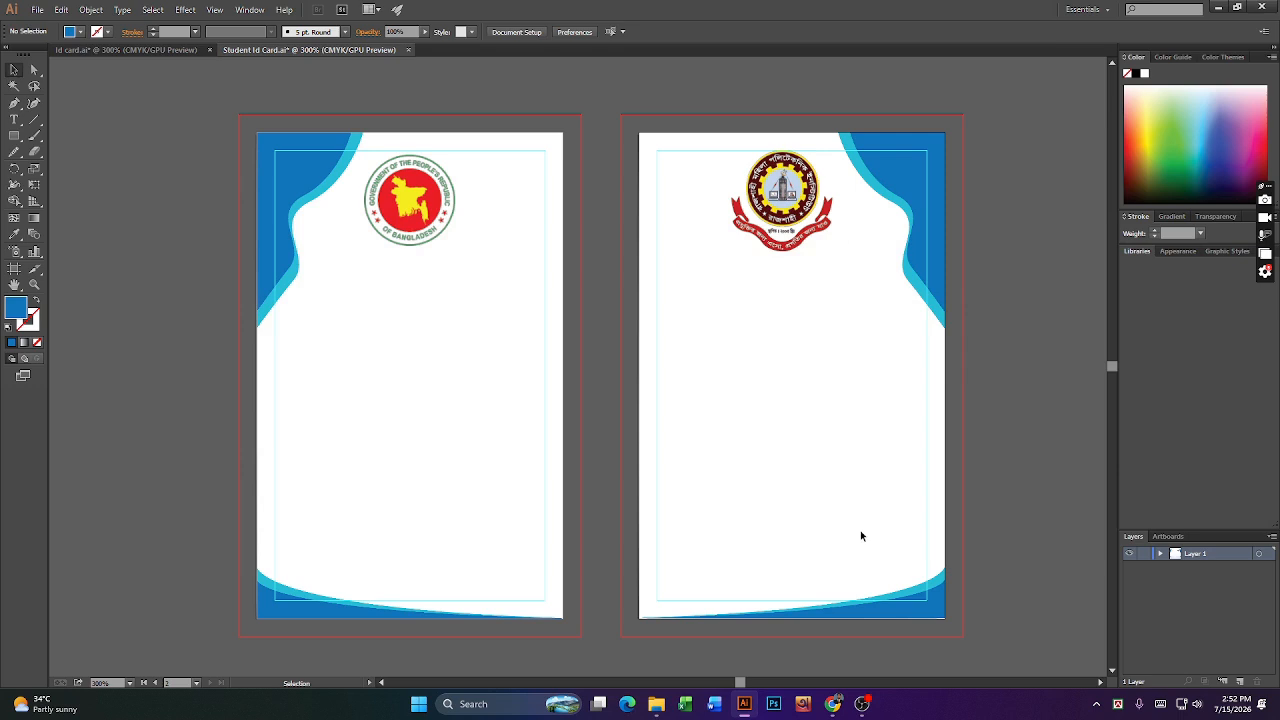
pyautogui.scroll(1, 860, 530)
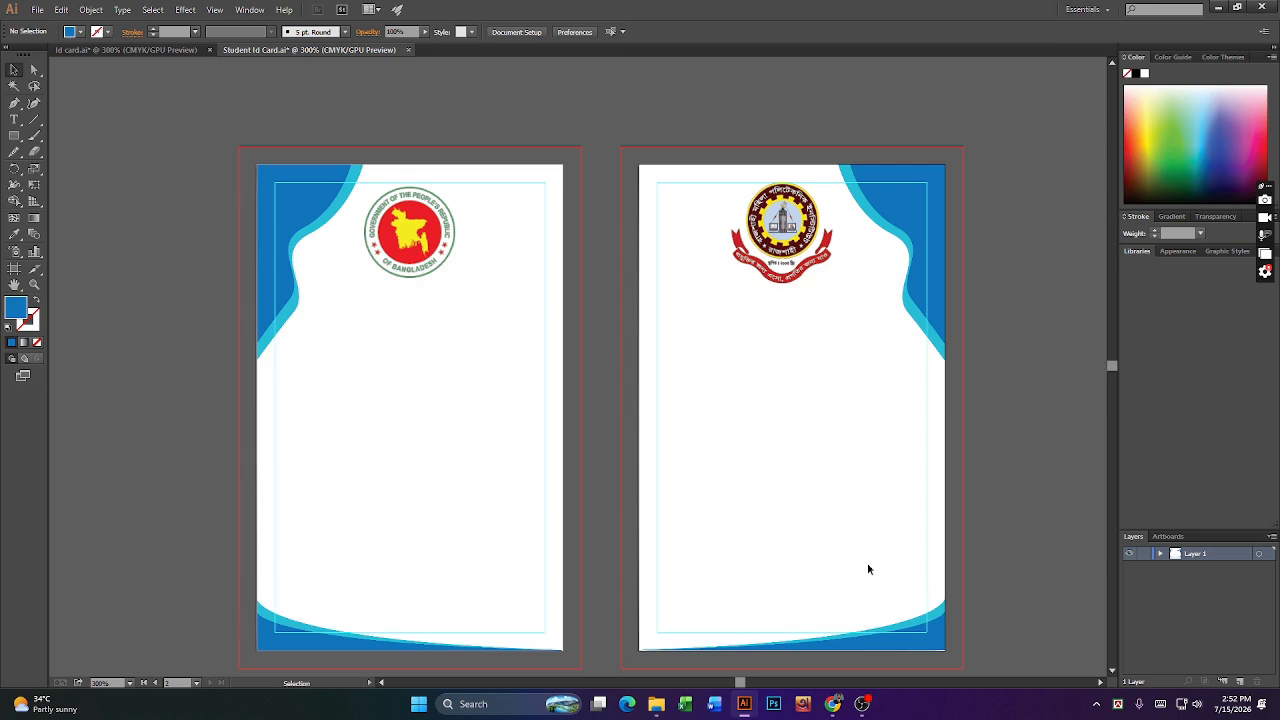
pyautogui.click(803, 261)
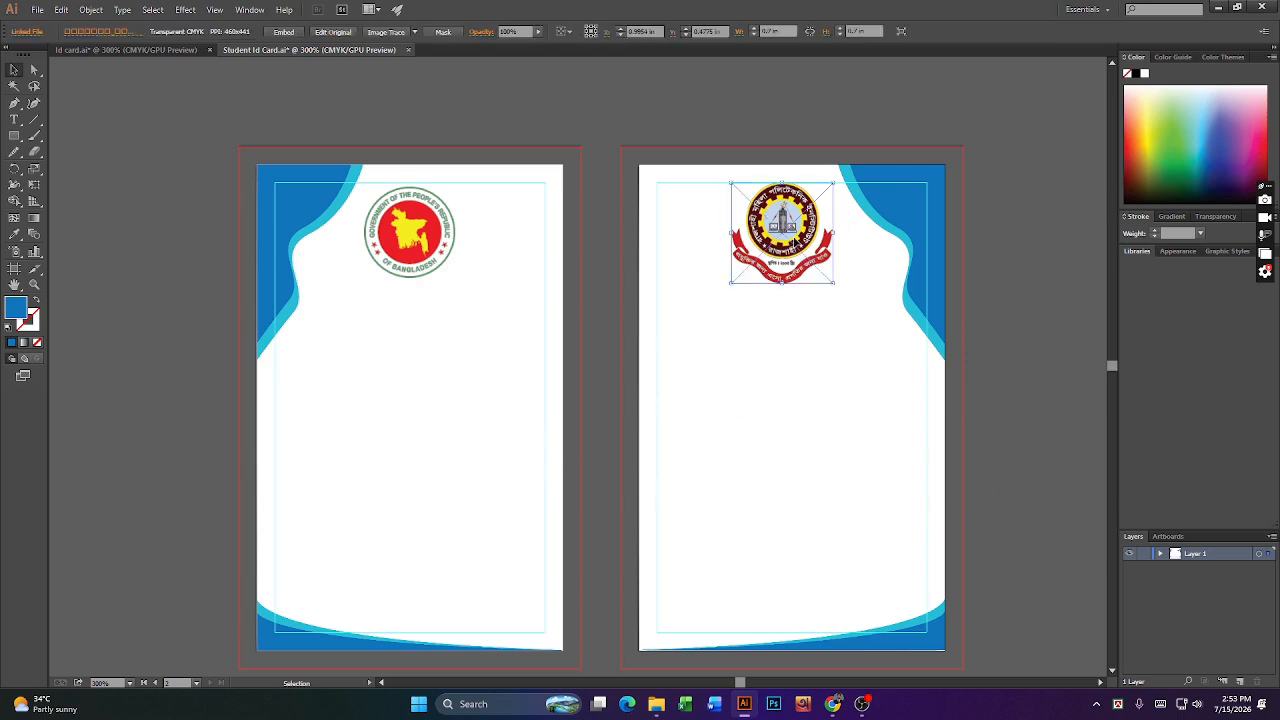
pyautogui.moveTo(795, 243); pyautogui.dragTo(517, 568)
pyautogui.moveTo(466, 509); pyautogui.dragTo(495, 515)
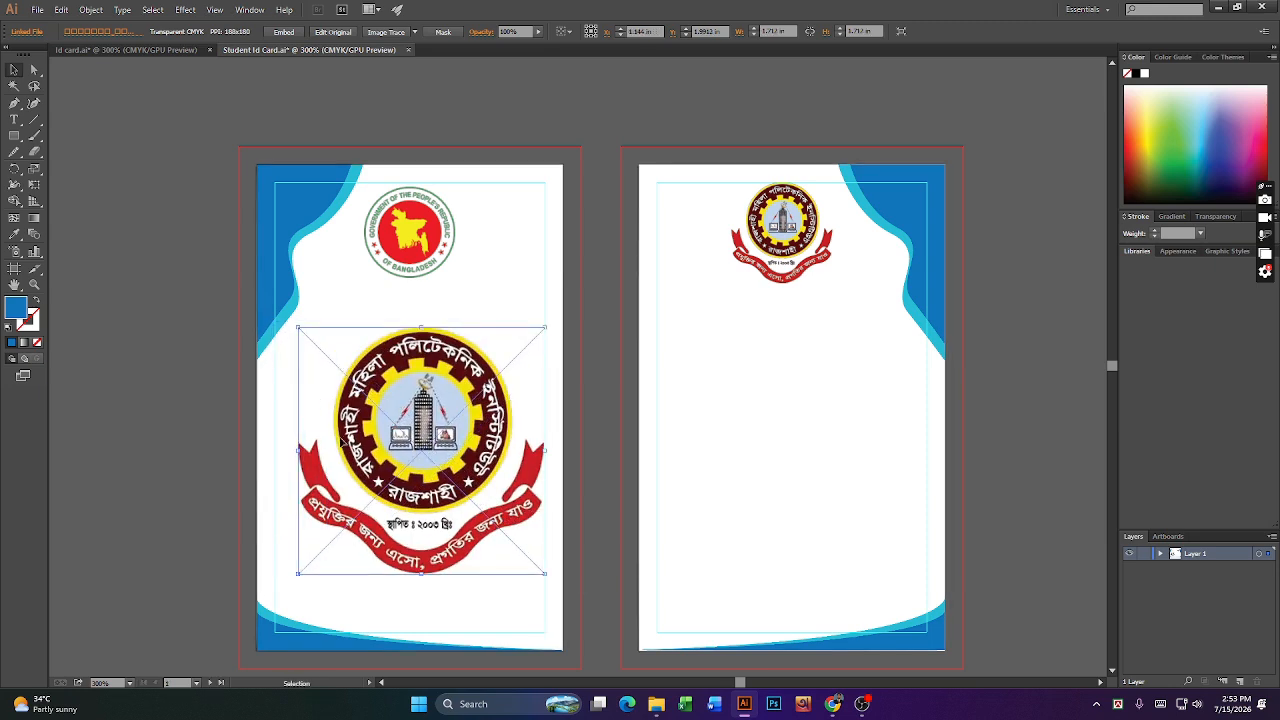
# - Enlarge the first card's large polytechnic logo to about 1.87 by 1.87 in and shift it sideways to about X 1.056 in
pyautogui.moveTo(387, 447); pyautogui.dragTo(378, 442)
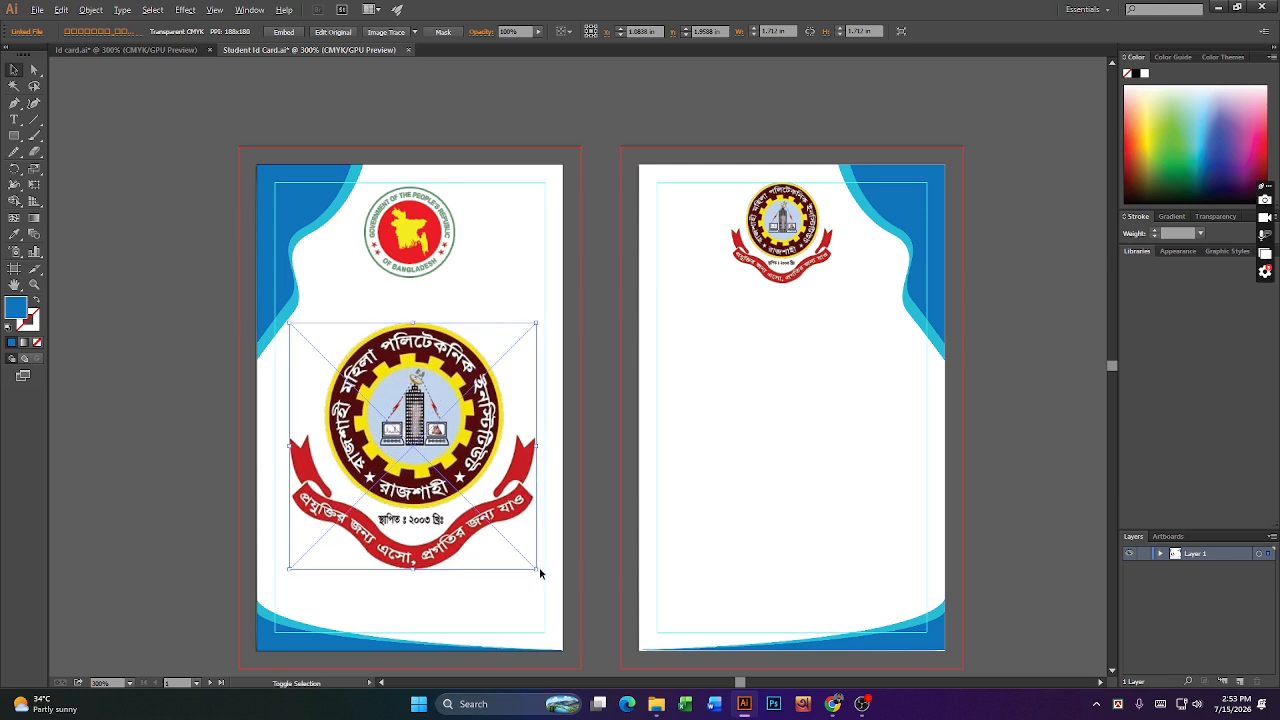
pyautogui.moveTo(537, 568); pyautogui.dragTo(547, 580)
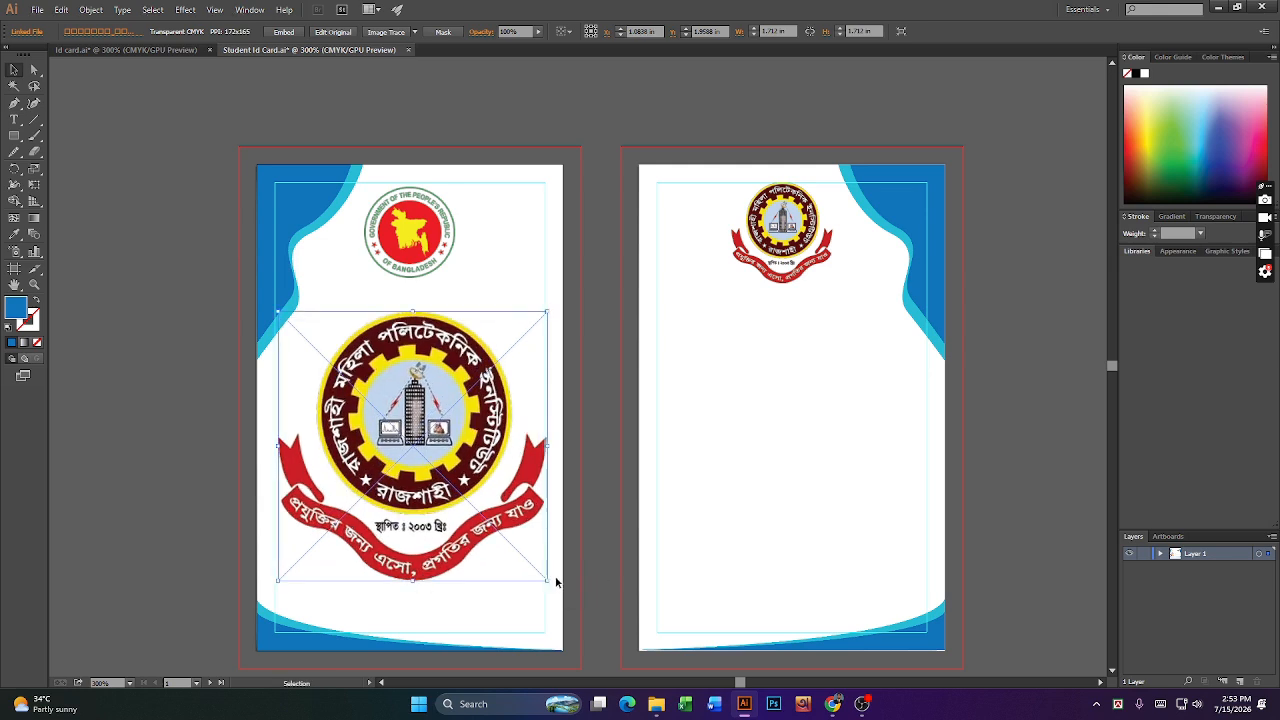
pyautogui.press('Left')
pyautogui.press('Left')
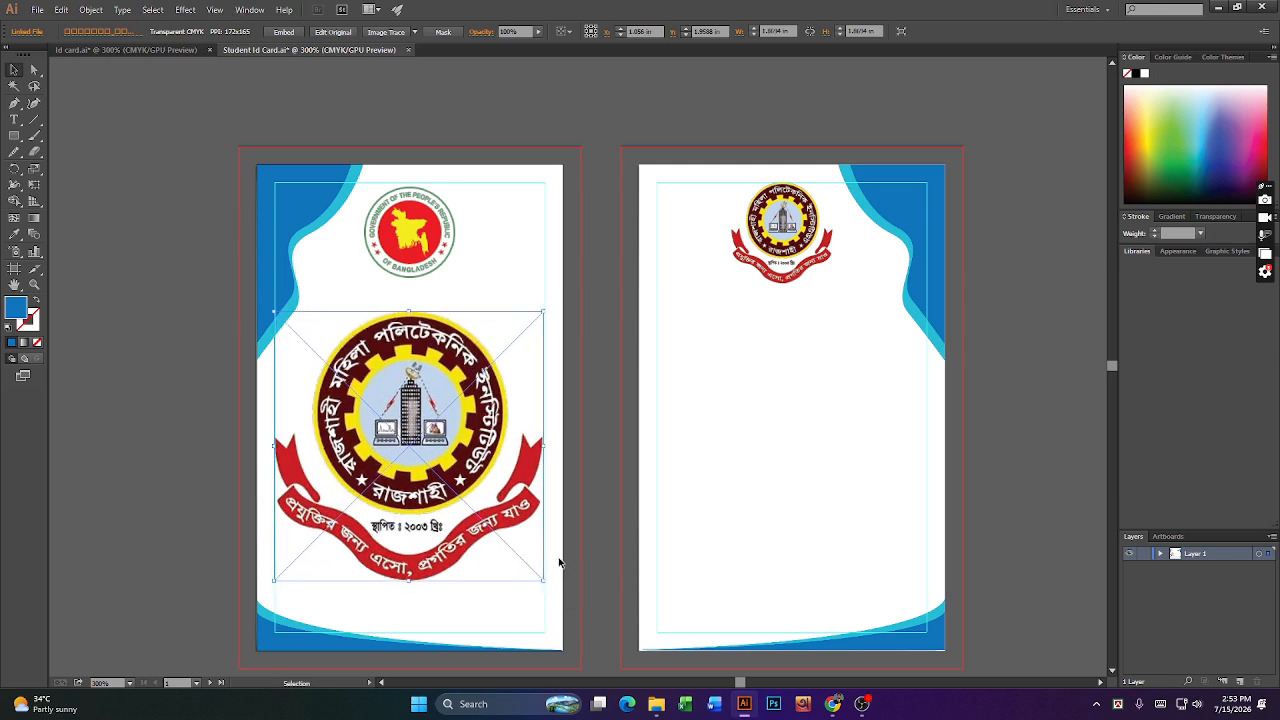
# - Lower the large polytechnic logo on the first card to about Y 2.11 in
pyautogui.press('Down')
pyautogui.press('Down')
pyautogui.press('Down')
pyautogui.press('Down')
pyautogui.press('Down')
pyautogui.press('Down')
pyautogui.press('Down')
pyautogui.press('Down')
pyautogui.press('Down')
pyautogui.press('Down')
pyautogui.press('Down')
pyautogui.press('Down')
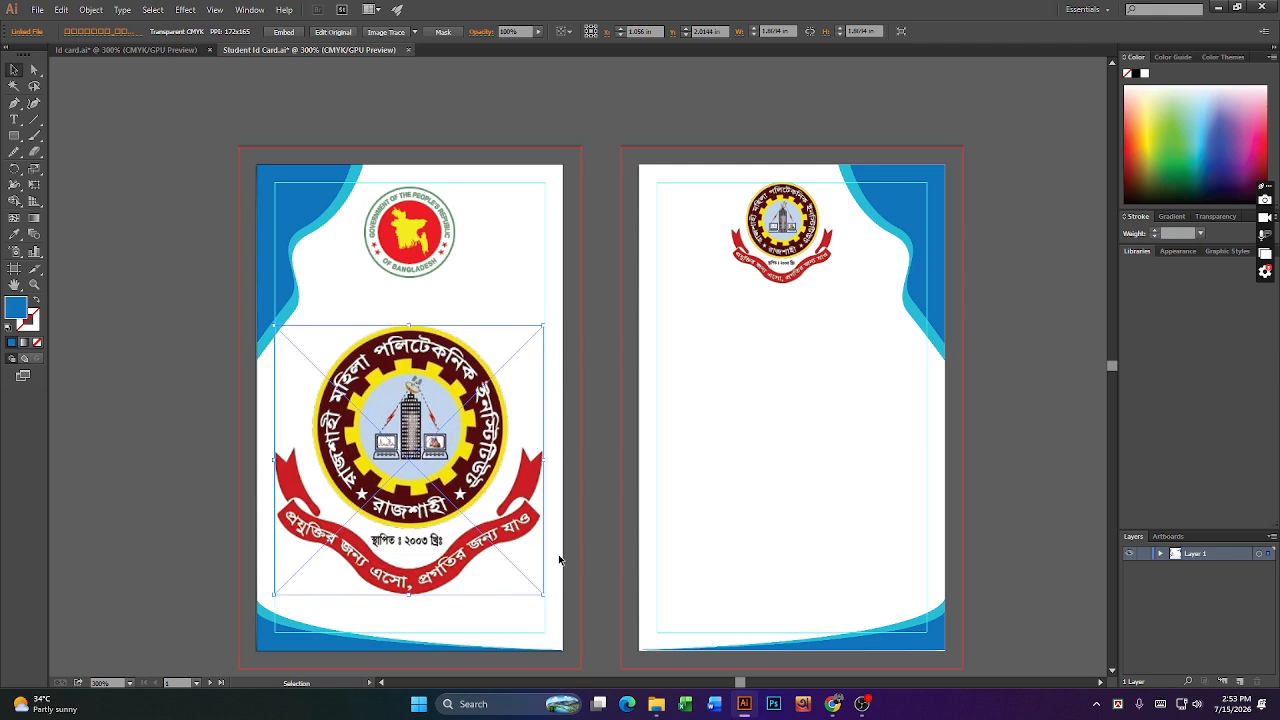
pyautogui.press('Down')
pyautogui.press('Down')
pyautogui.press('Down')
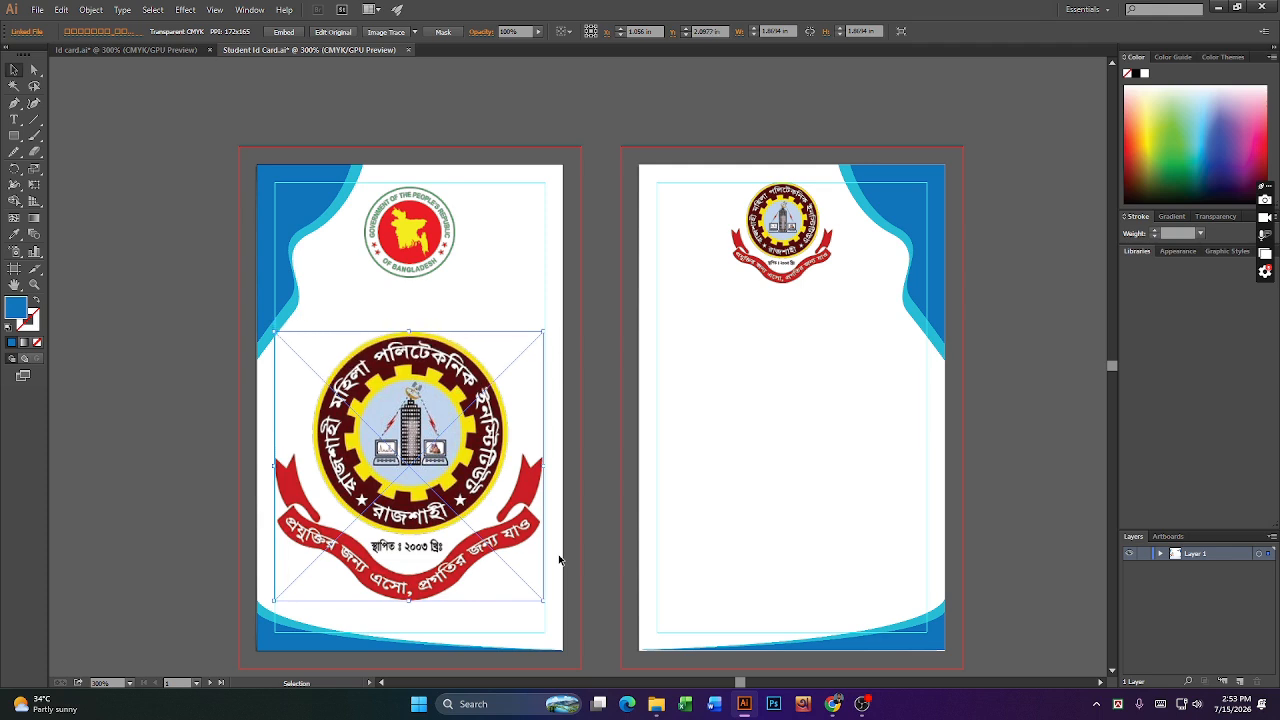
pyautogui.press('Down')
pyautogui.press('Down')
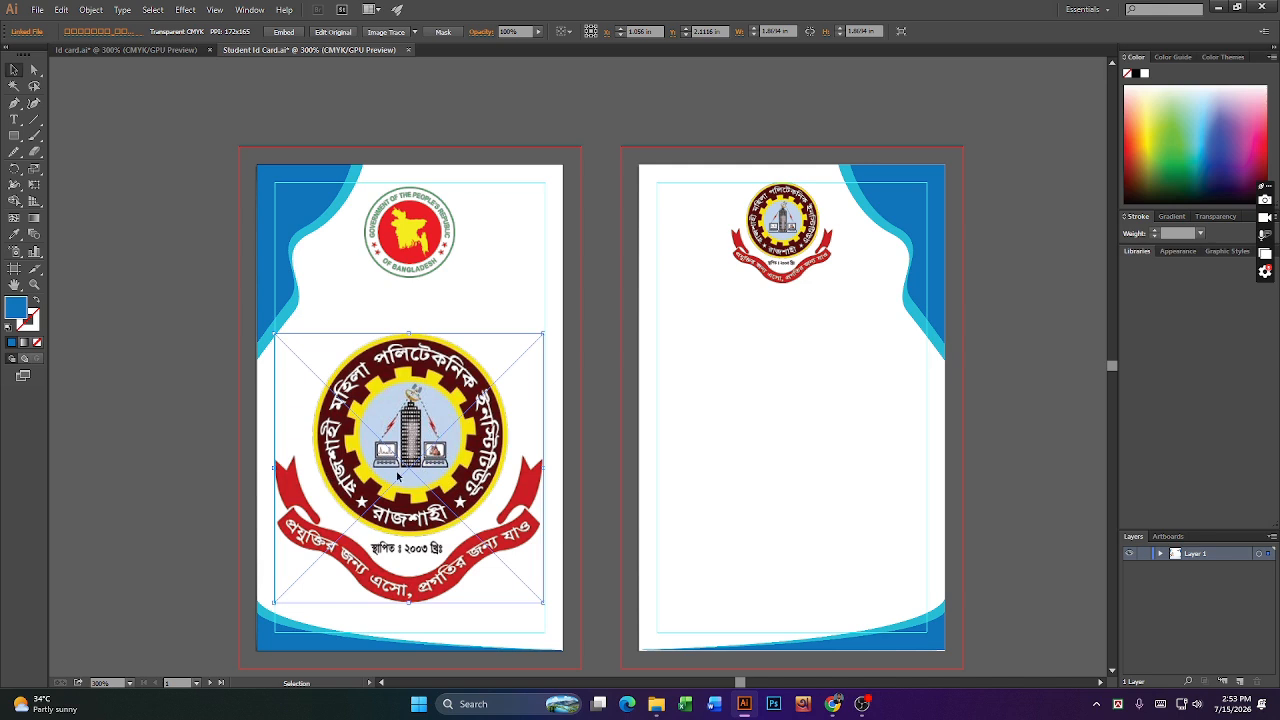
# - Duplicate the first card's large polytechnic logo onto the second card at the same height, between its side margin guides
pyautogui.moveTo(398, 477); pyautogui.dragTo(783, 476)
pyautogui.keyDown('shift'); pyautogui.click(444, 502); pyautogui.keyUp('shift')
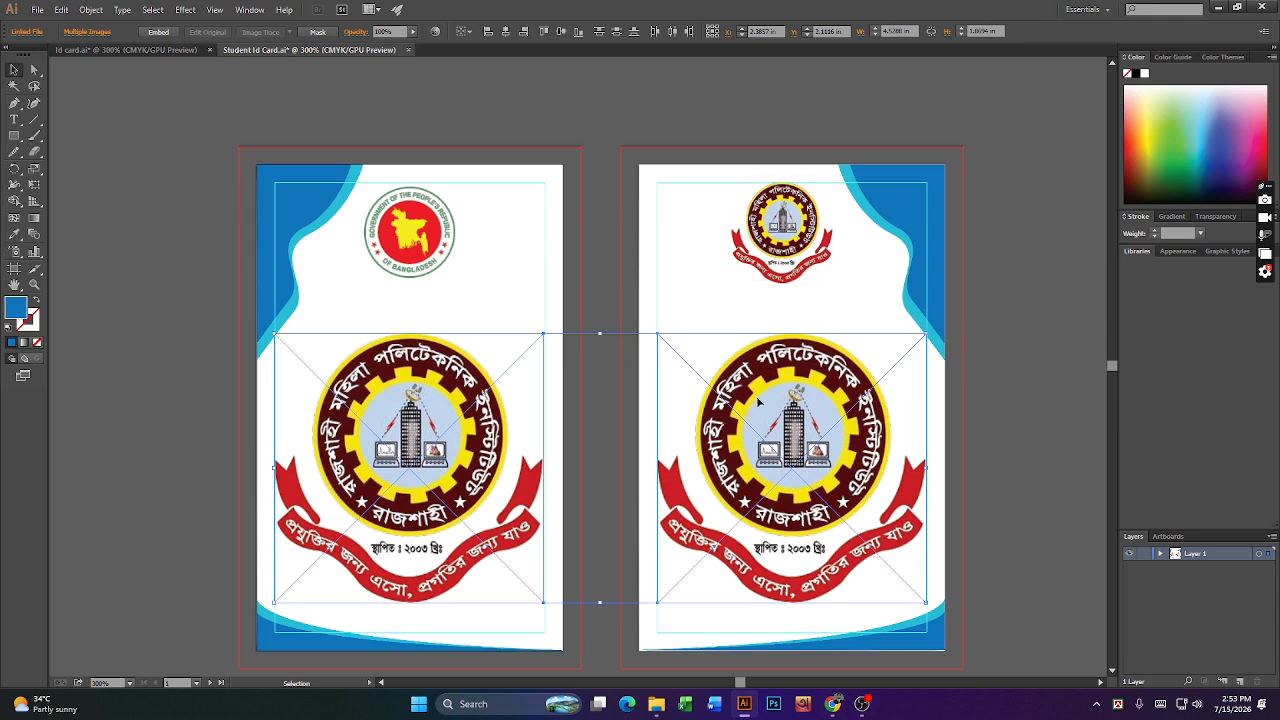
pyautogui.moveTo(758, 401); pyautogui.dragTo(768, 440)
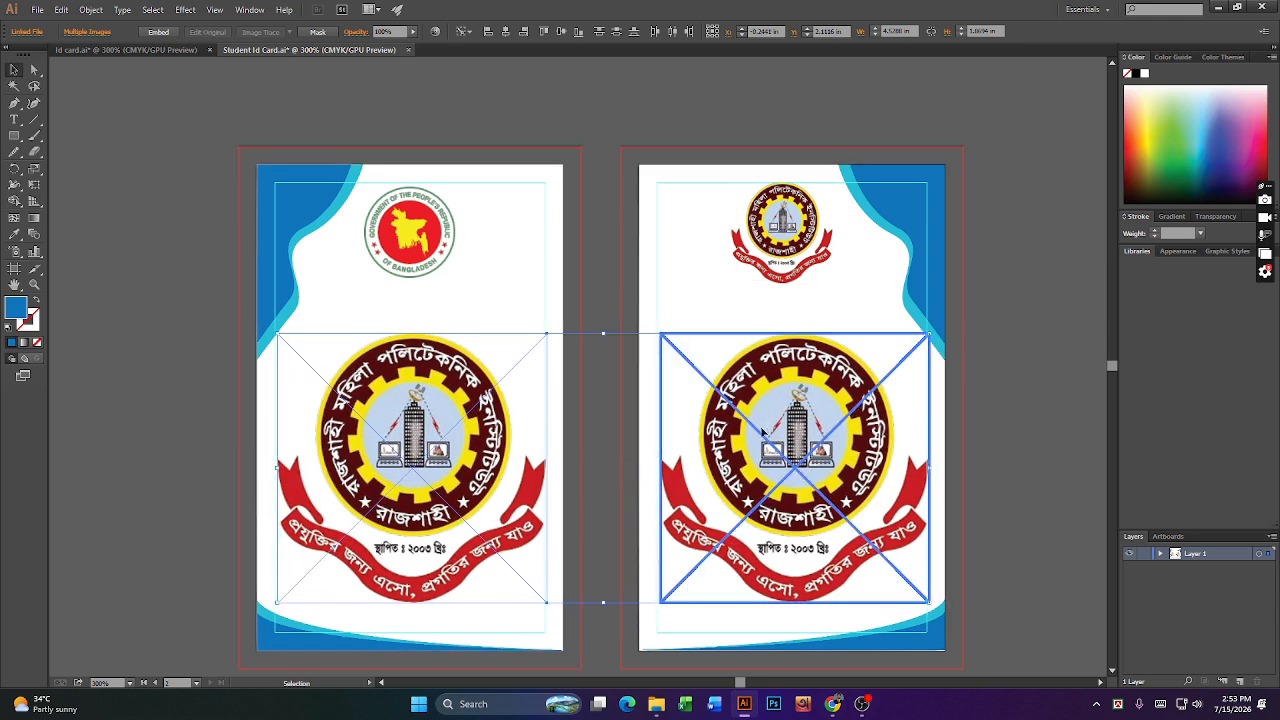
pyautogui.hotkey('ctrl', 'z')
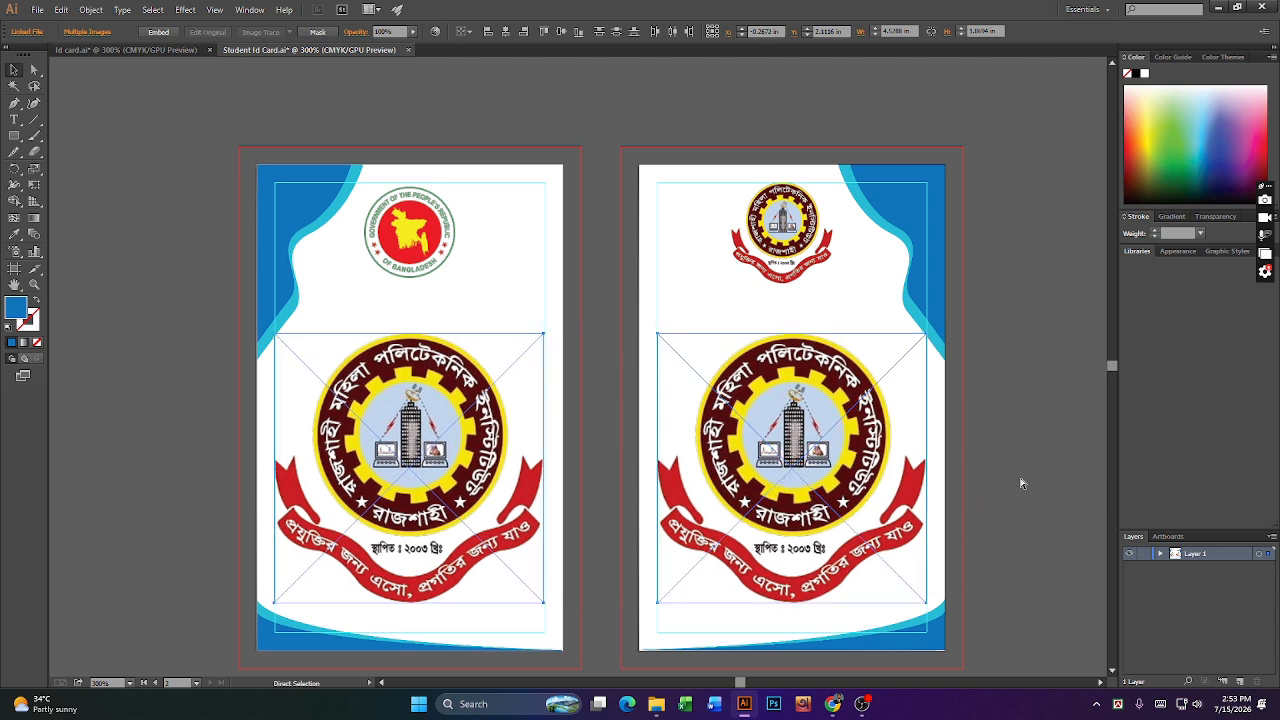
# - Try lower positions for the second card's large logo and compare its height with the first card's copy
pyautogui.click(787, 470)
pyautogui.press('Down')
pyautogui.press('Down')
pyautogui.press('Down')
pyautogui.press('Down')
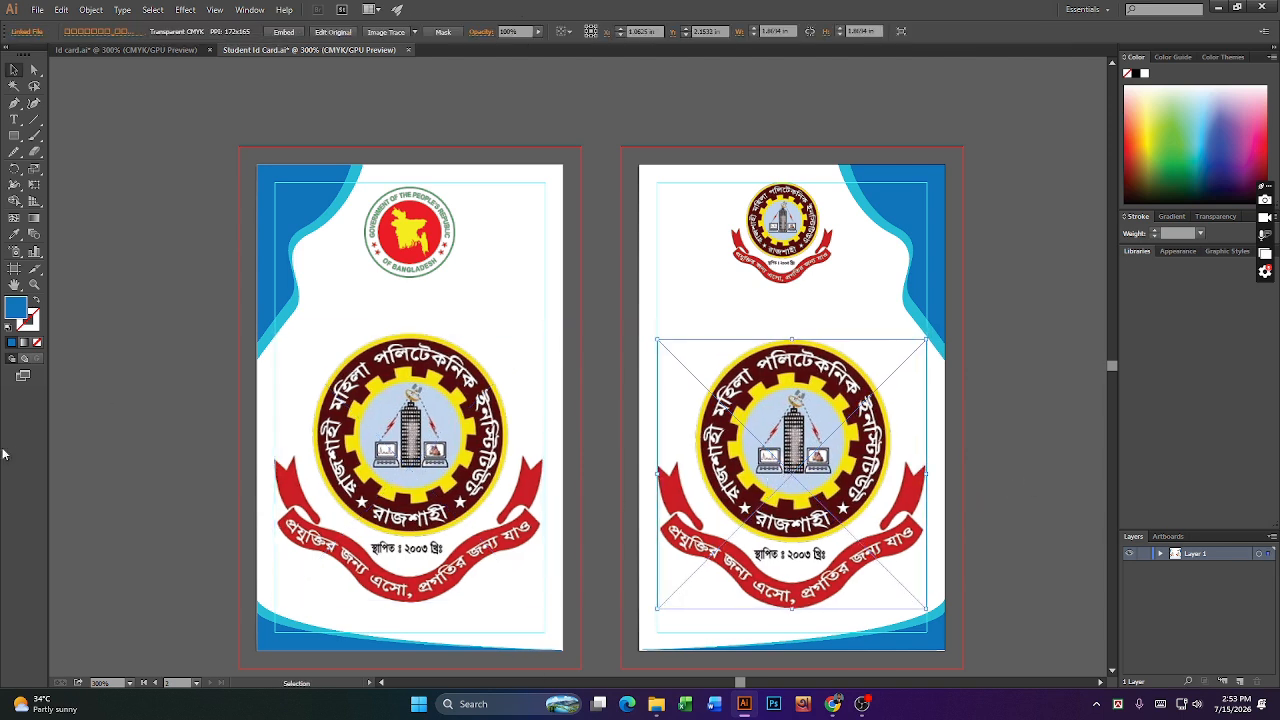
pyautogui.keyDown('shift'); pyautogui.click(348, 512); pyautogui.keyUp('shift')
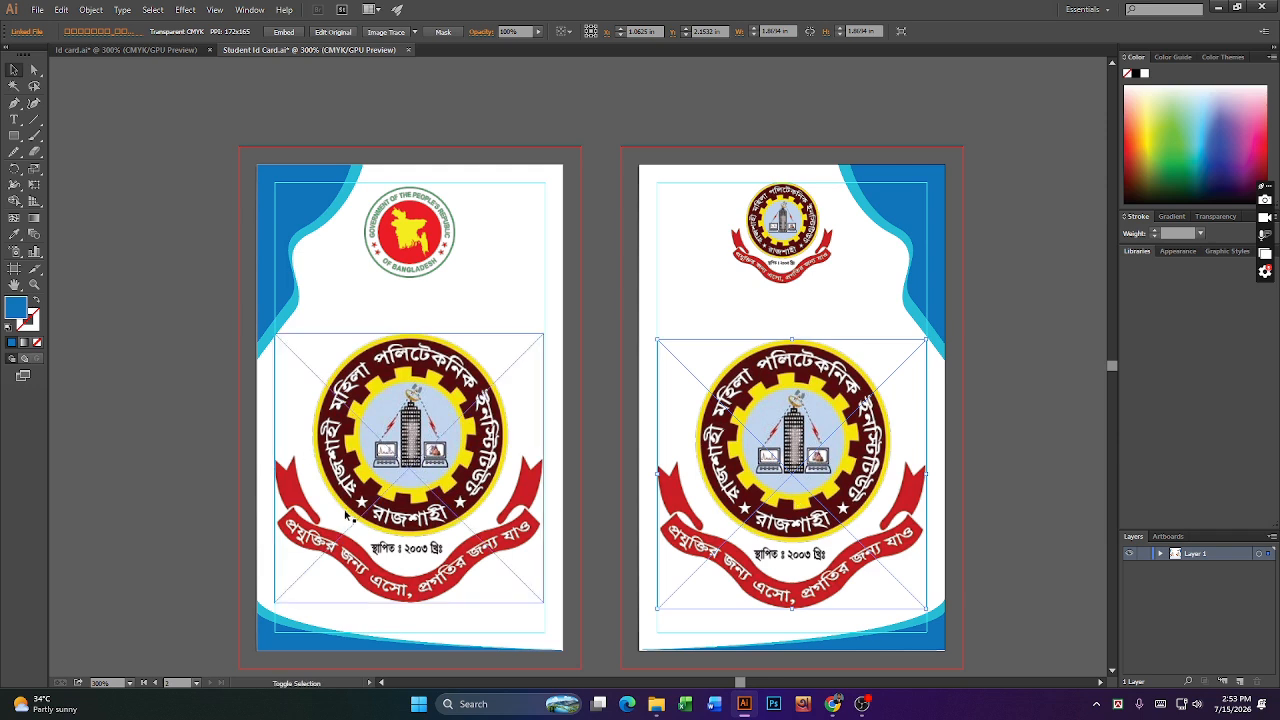
pyautogui.keyDown('shift'); pyautogui.click(399, 493); pyautogui.keyUp('shift')
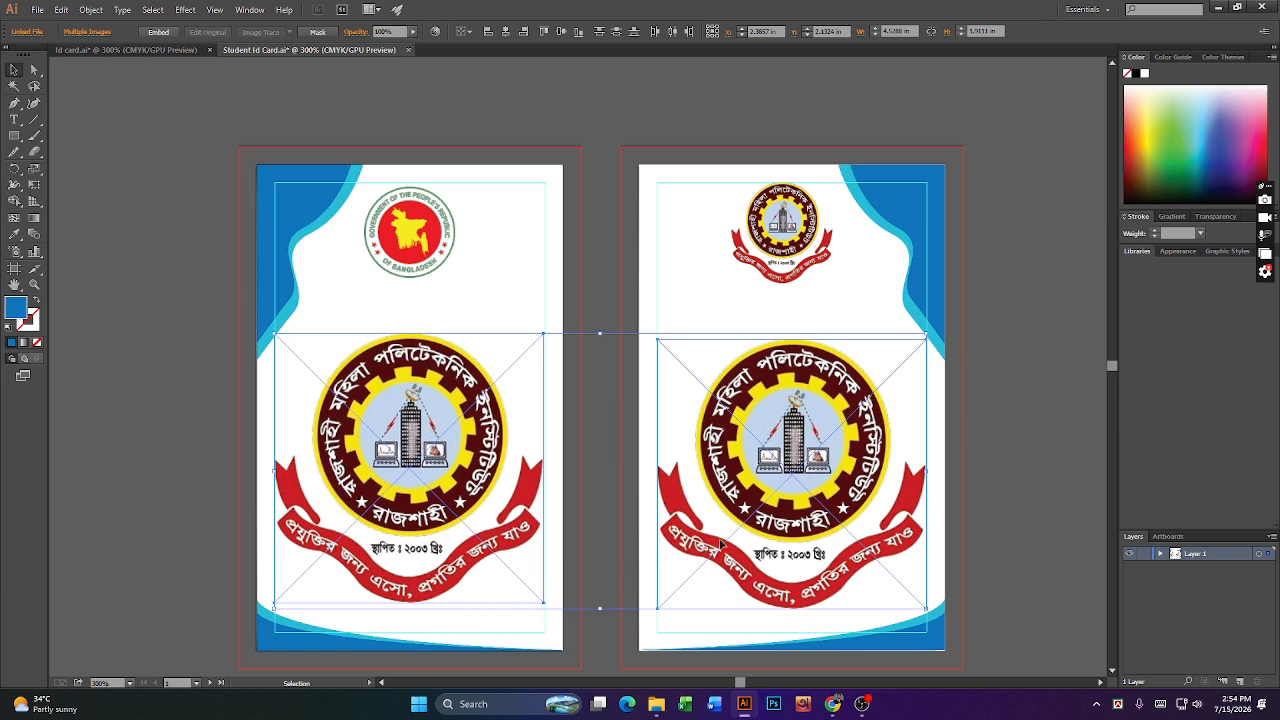
pyautogui.click(734, 452)
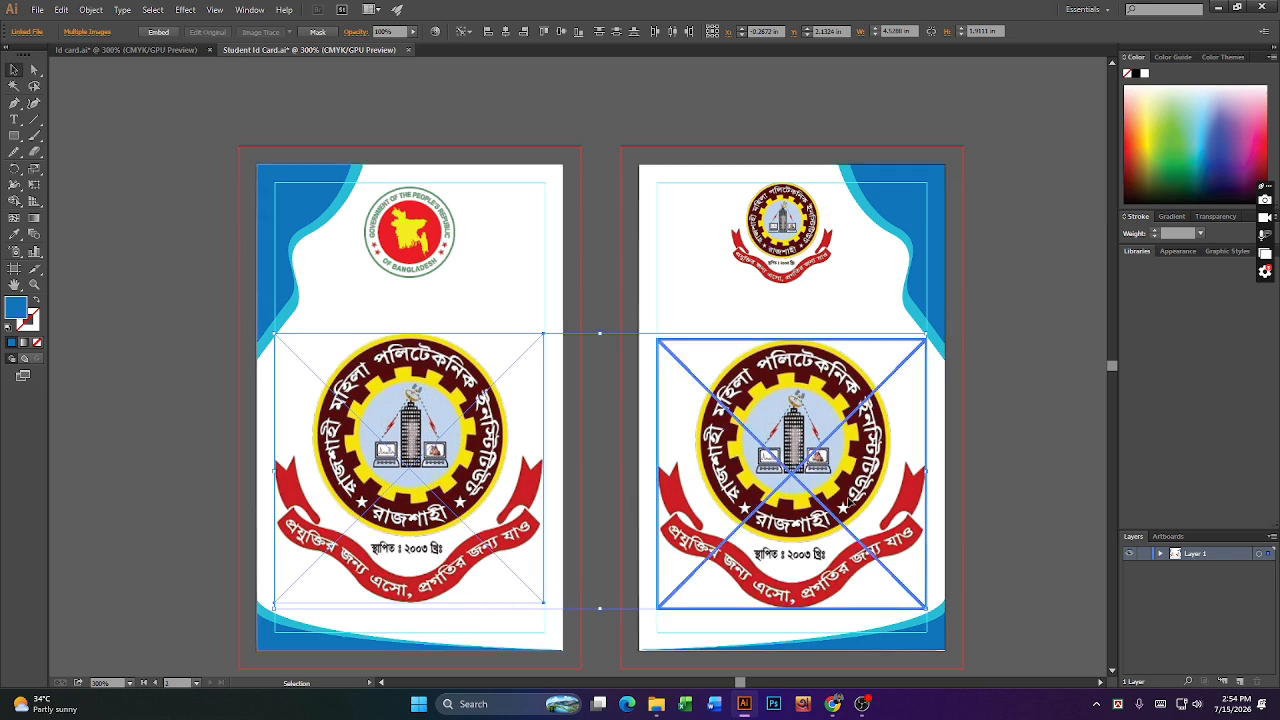
pyautogui.click(786, 516)
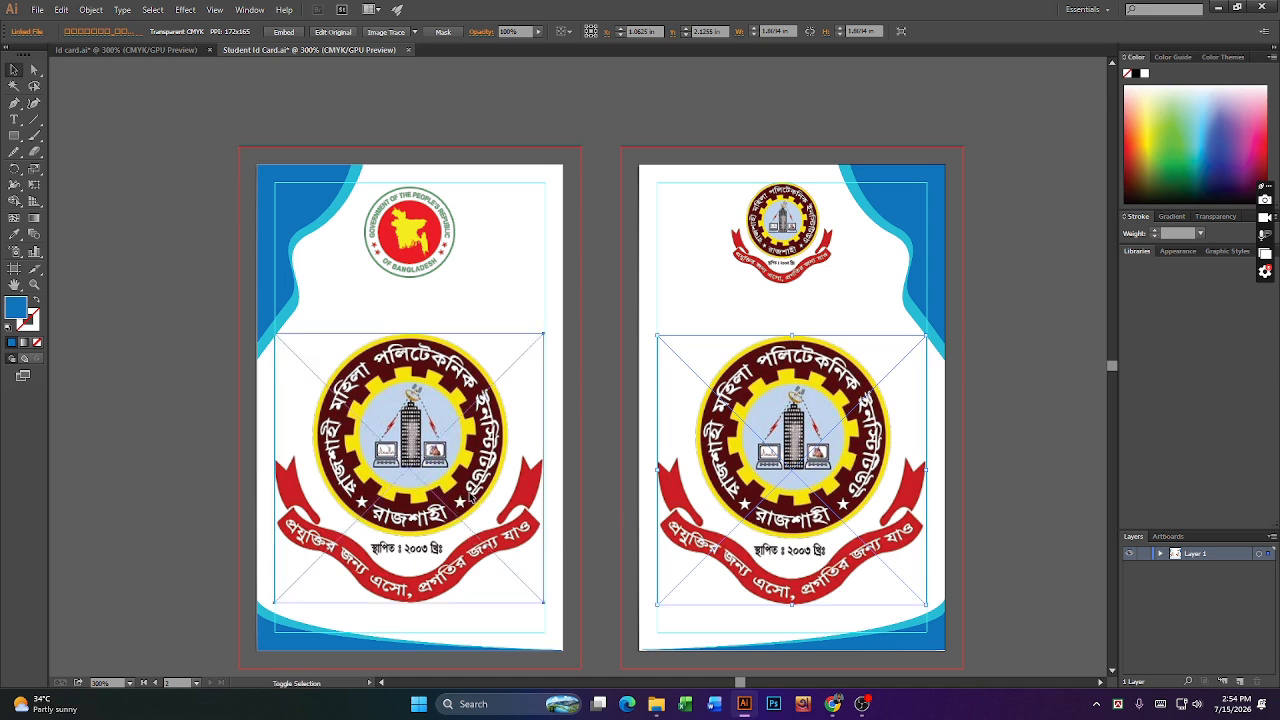
pyautogui.keyDown('shift'); pyautogui.click(470, 538); pyautogui.keyUp('shift')
pyautogui.click(795, 500)
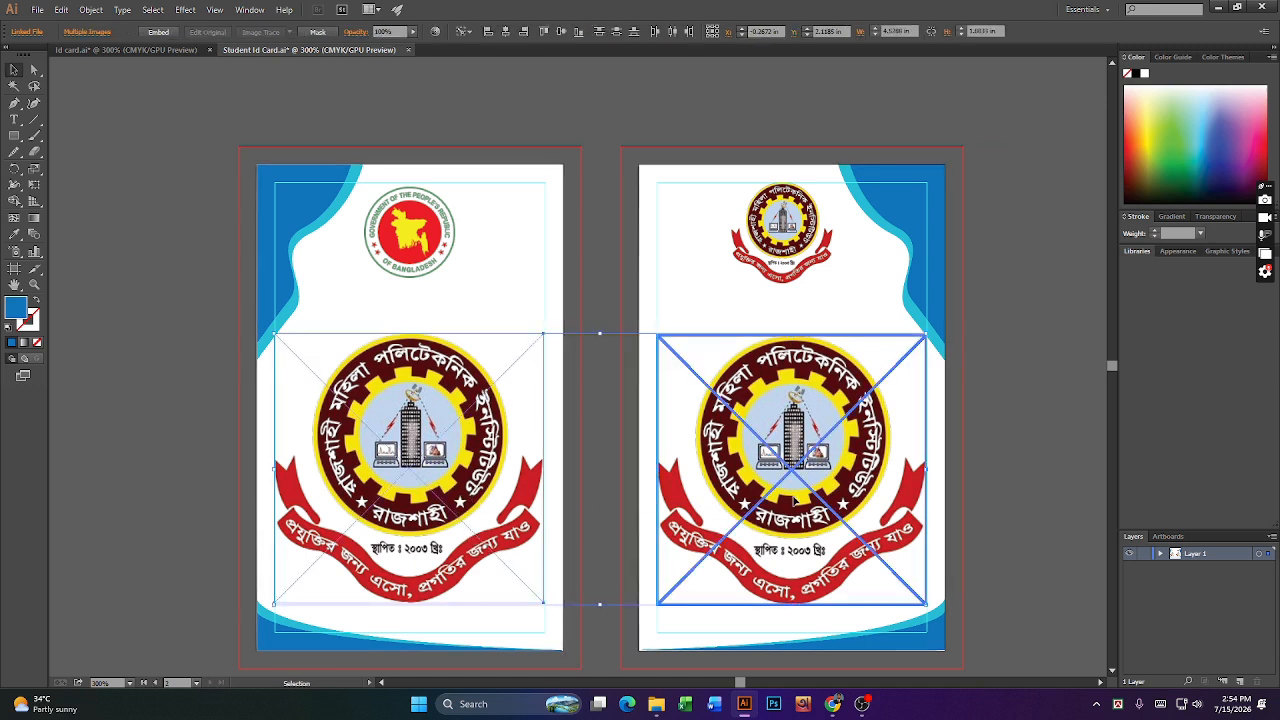
# - Fade both large polytechnic logos into watermarks at 8% opacity after trying 10%, using Id card.ai as the reference
pyautogui.click(1054, 525)
pyautogui.click(878, 516)
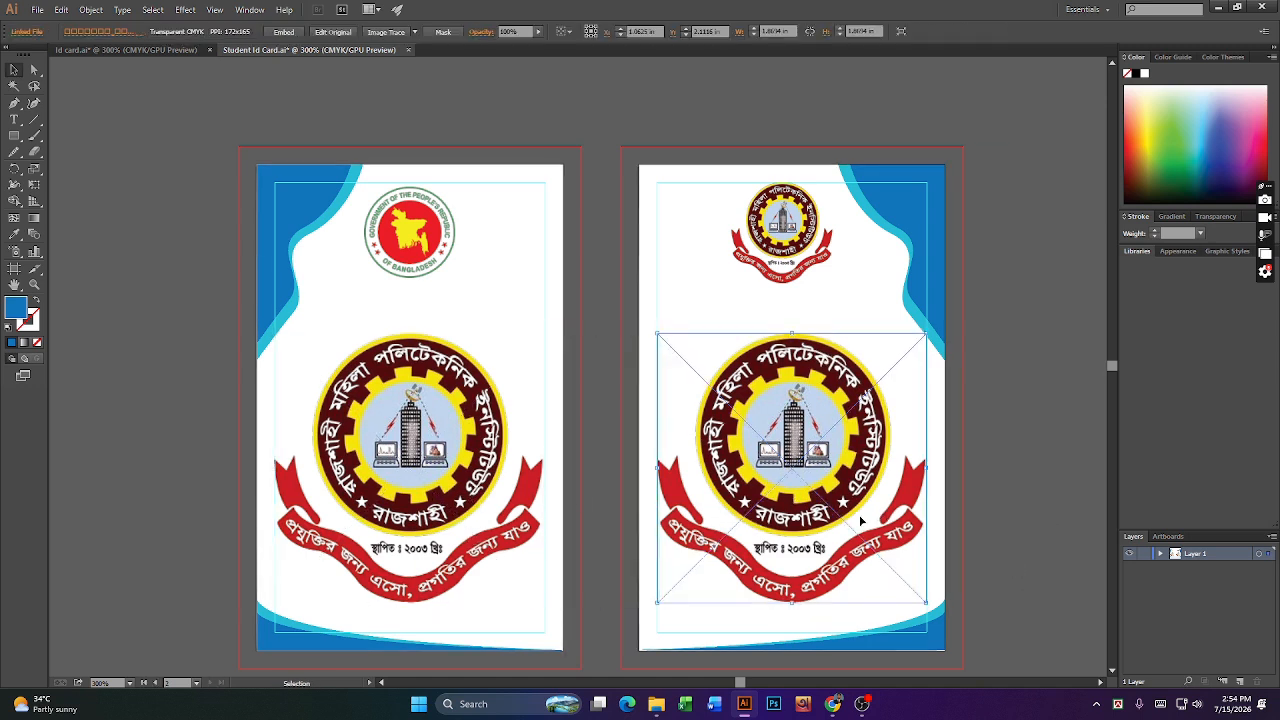
pyautogui.keyDown('shift'); pyautogui.click(505, 532); pyautogui.keyUp('shift')
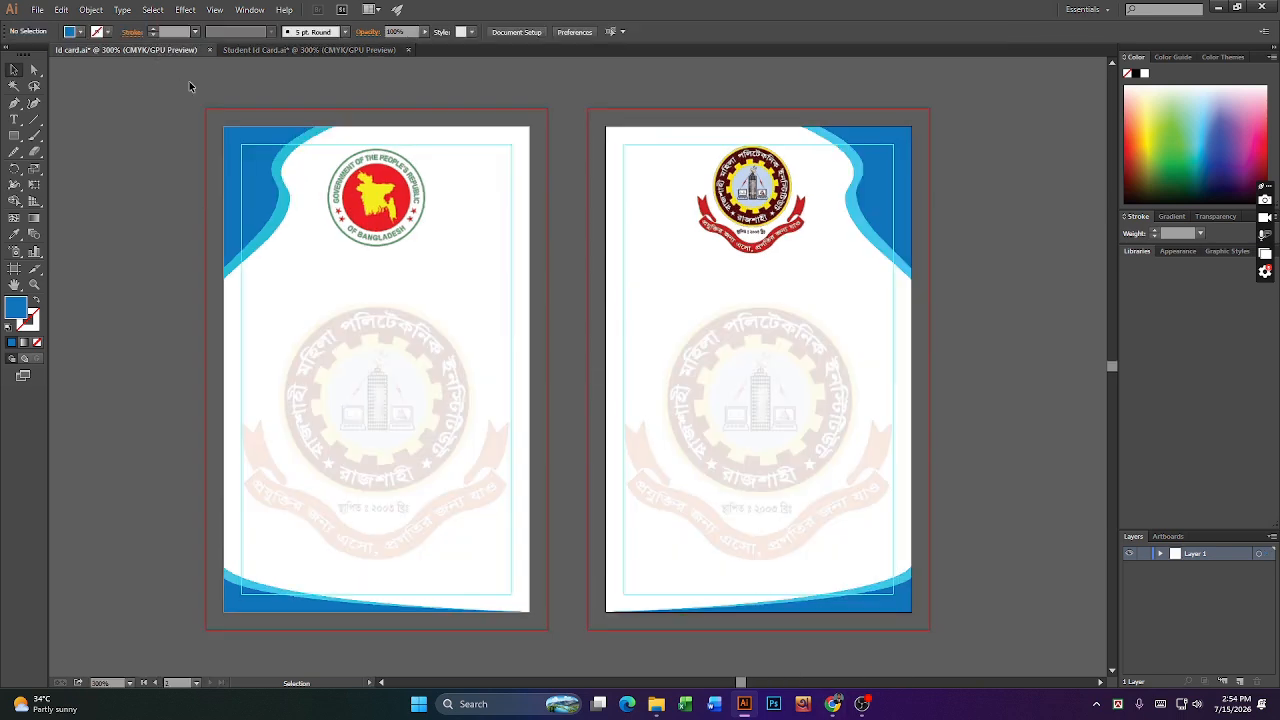
pyautogui.click(159, 54)
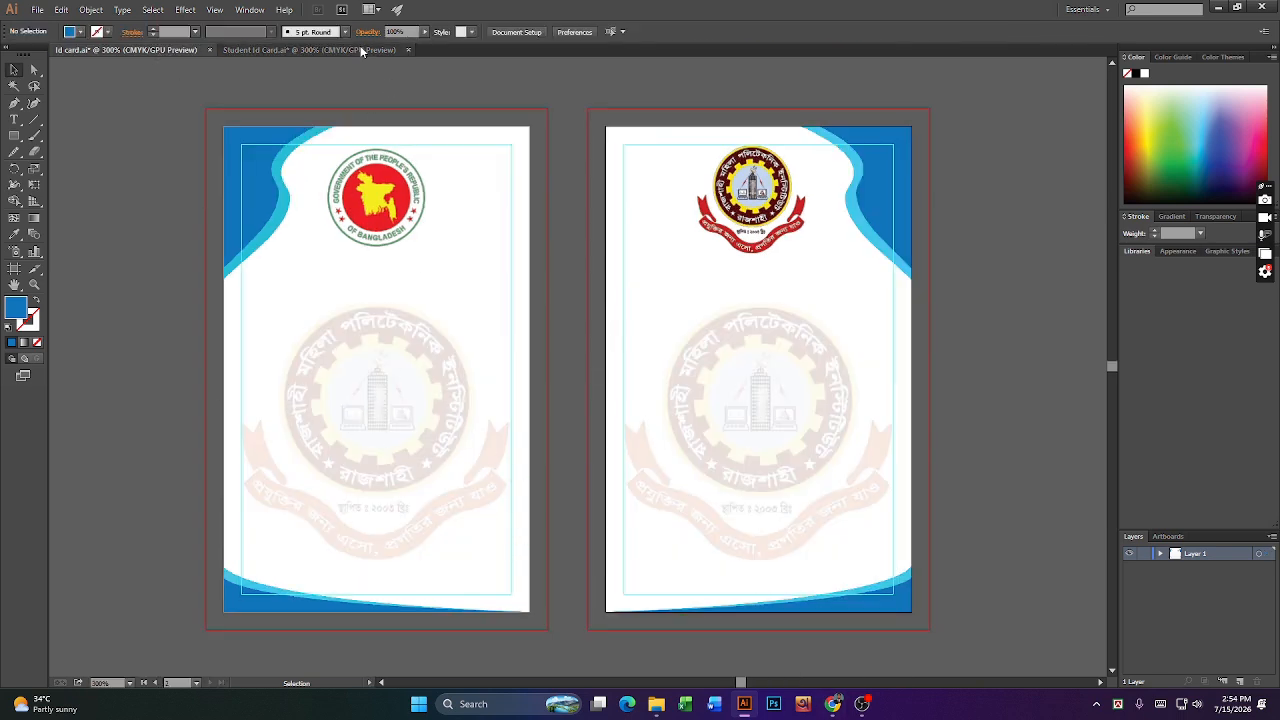
pyautogui.click(309, 50)
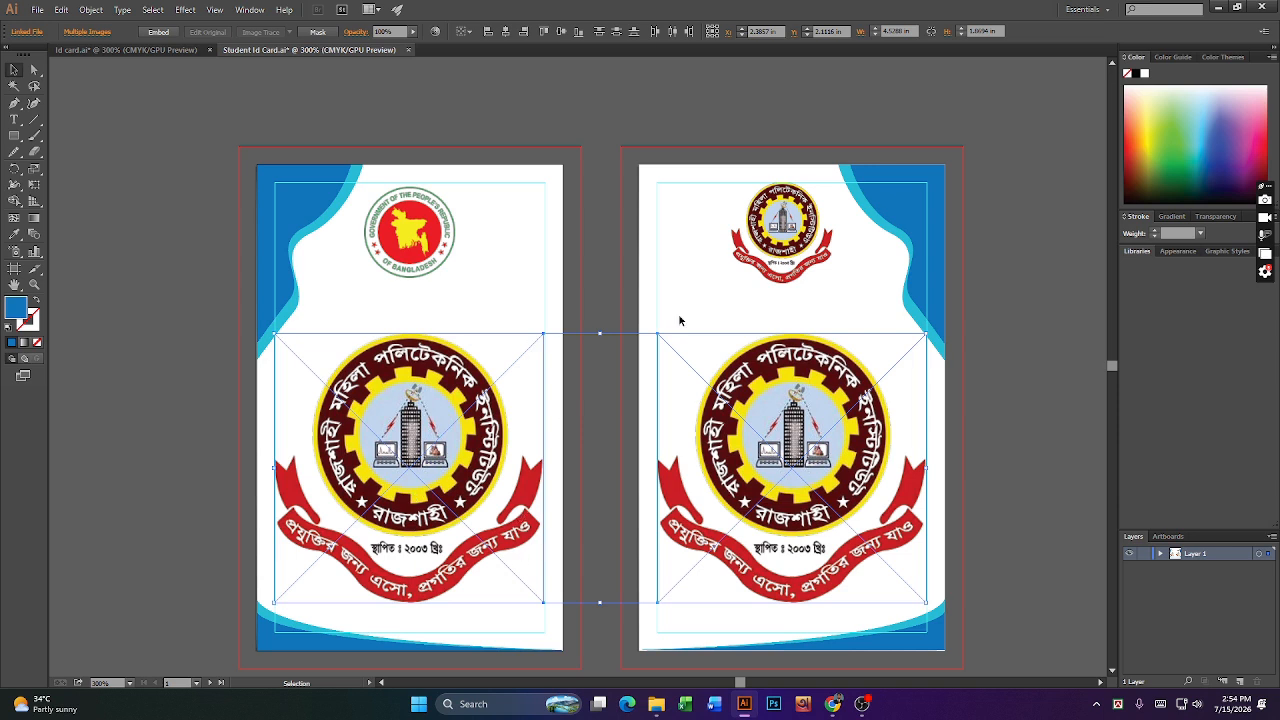
pyautogui.click(392, 31)
pyautogui.write('10')
pyautogui.press('Return')
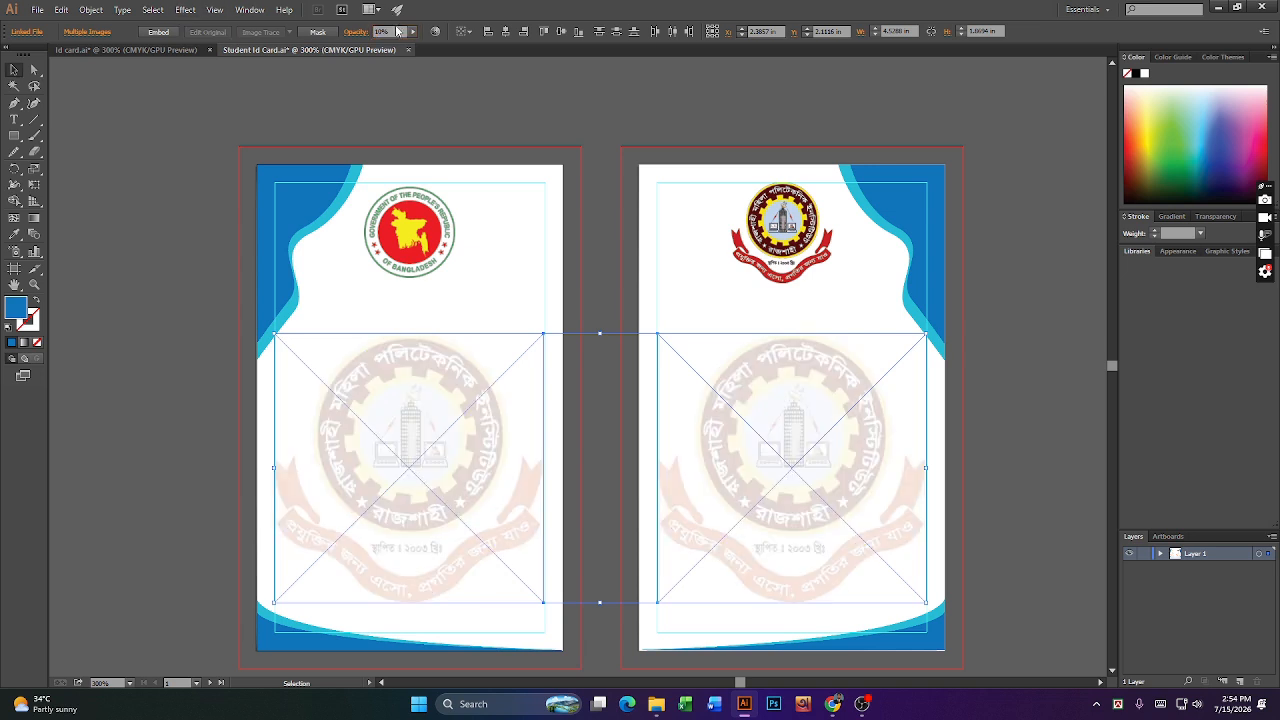
pyautogui.moveTo(395, 29); pyautogui.dragTo(211, 62)
pyautogui.write('8')
pyautogui.press('Return')
pyautogui.click(974, 461)
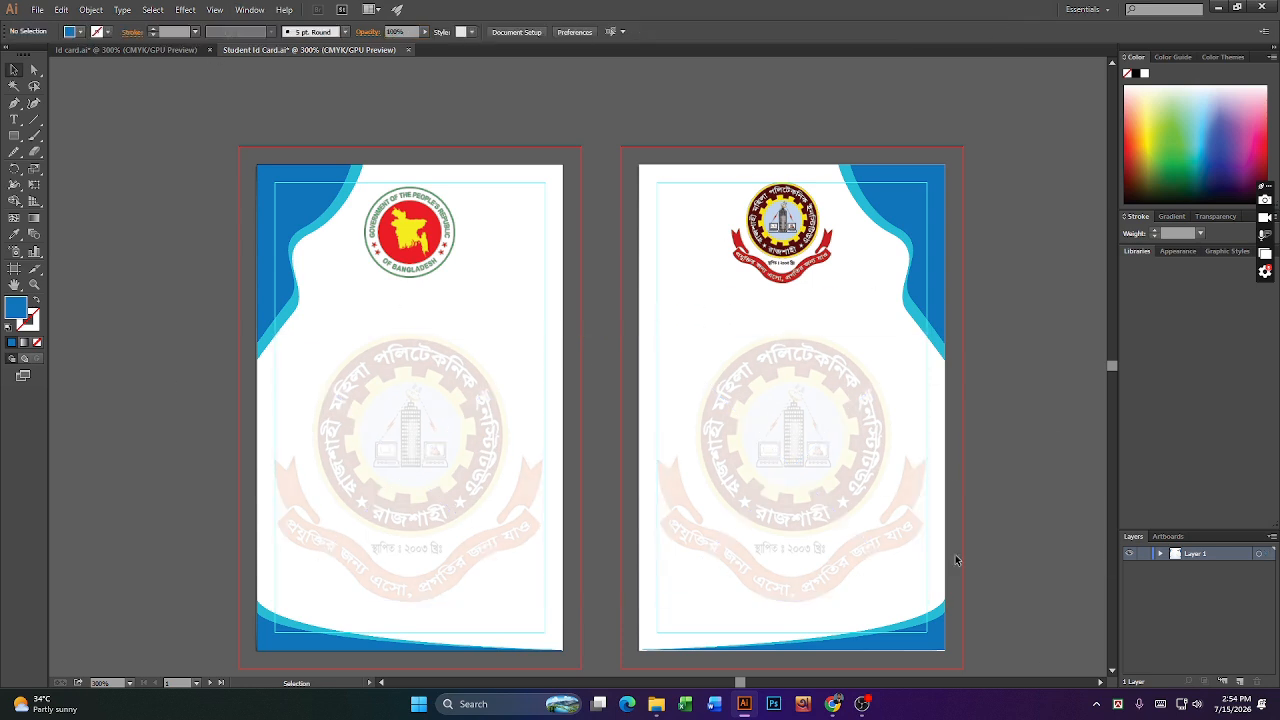
pyautogui.scroll(-2, 786, 634)
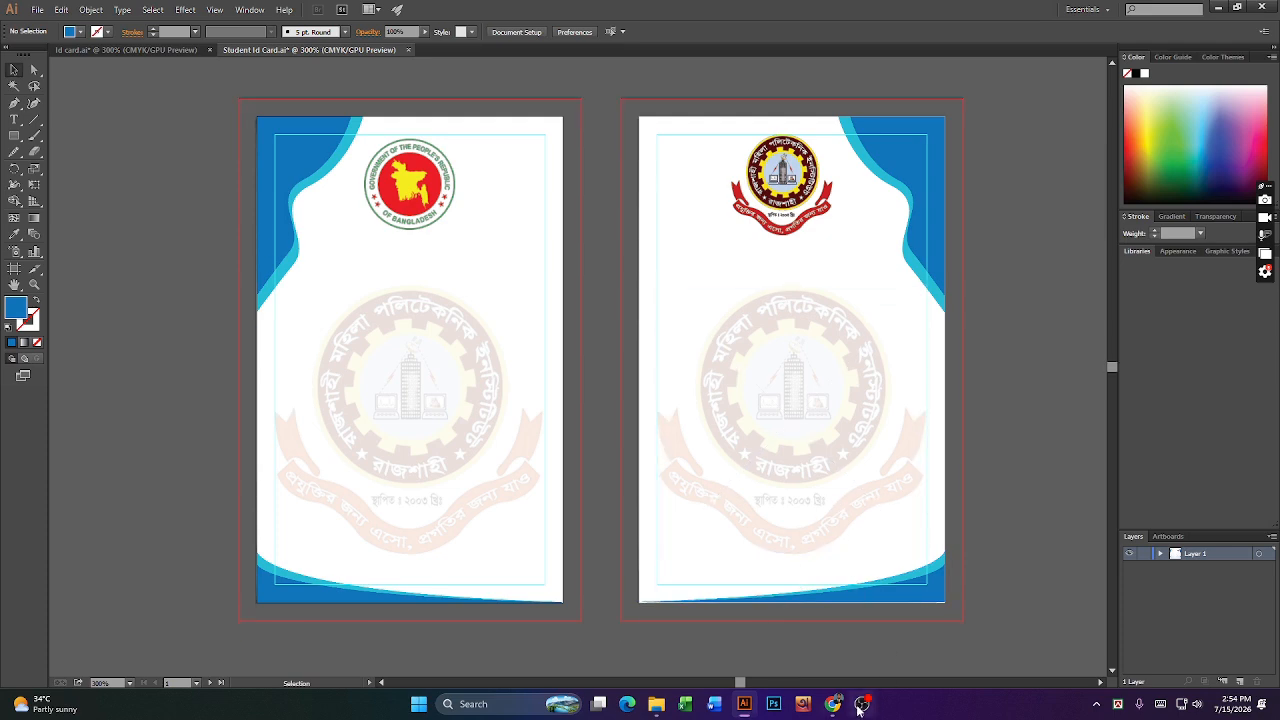
pyautogui.click(860, 705)
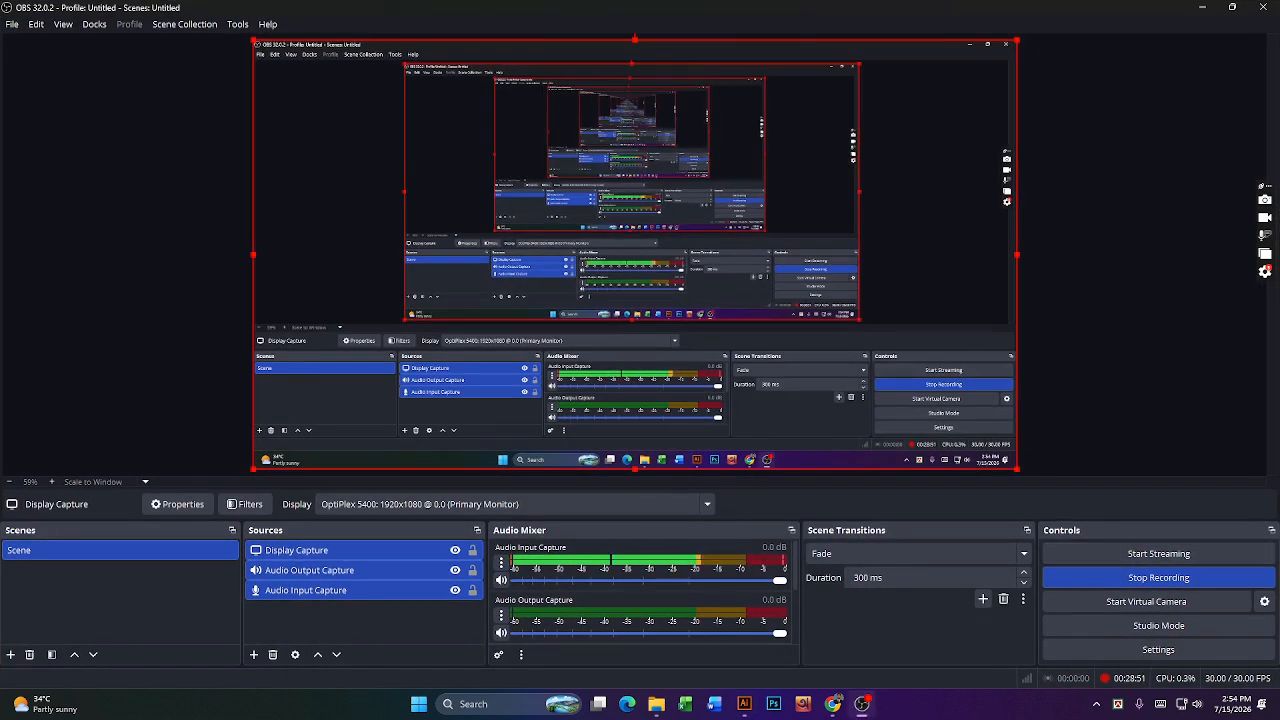
pyautogui.click(861, 704)
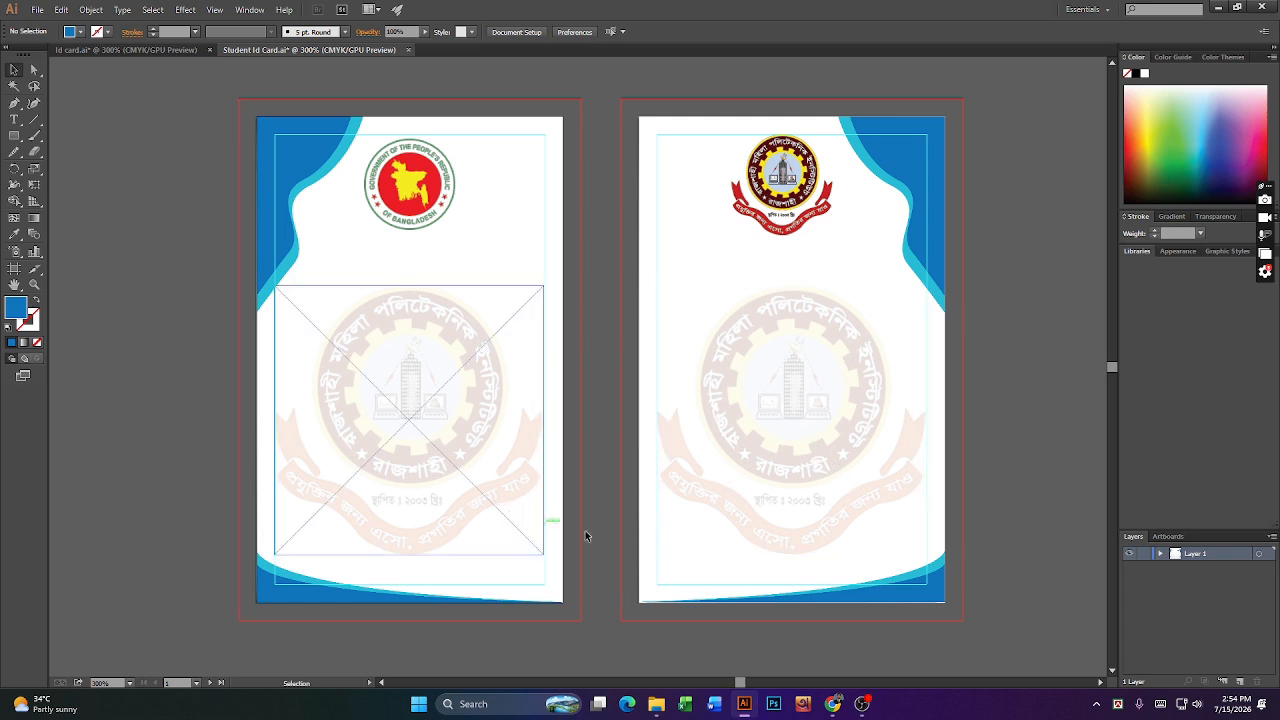
pyautogui.click(797, 423)
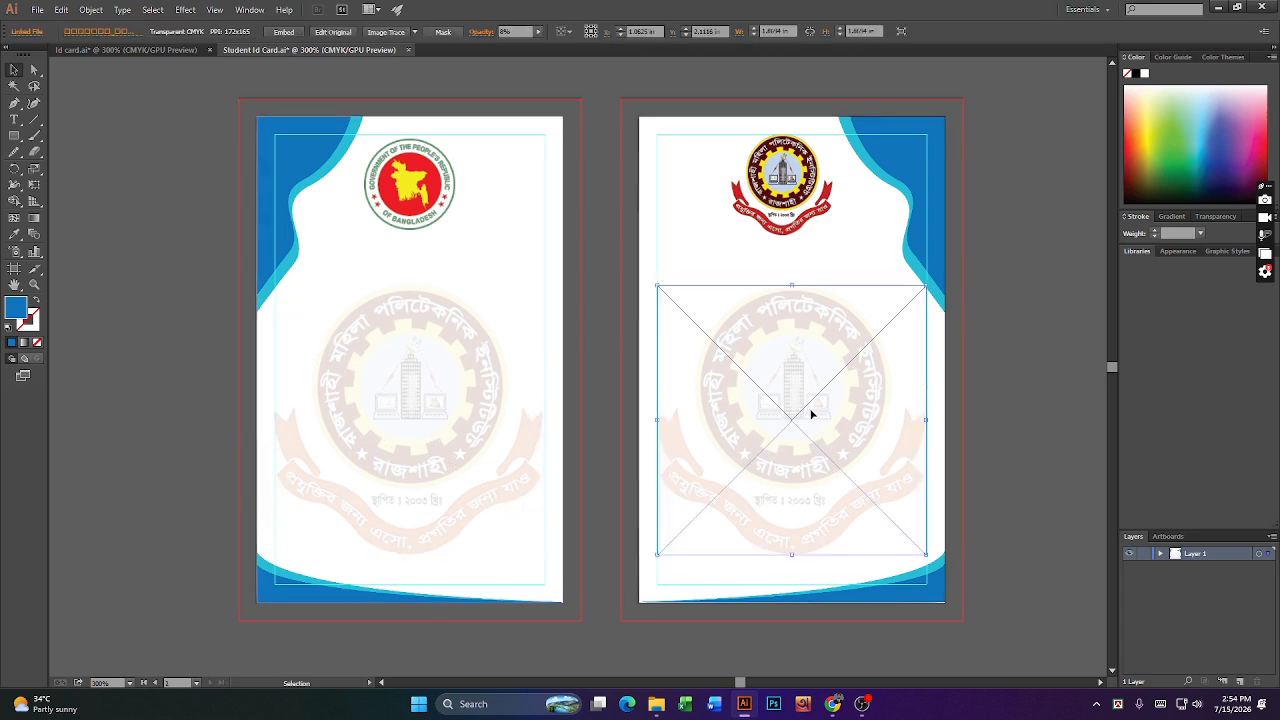
pyautogui.keyDown('shift'); pyautogui.click(403, 428); pyautogui.keyUp('shift')
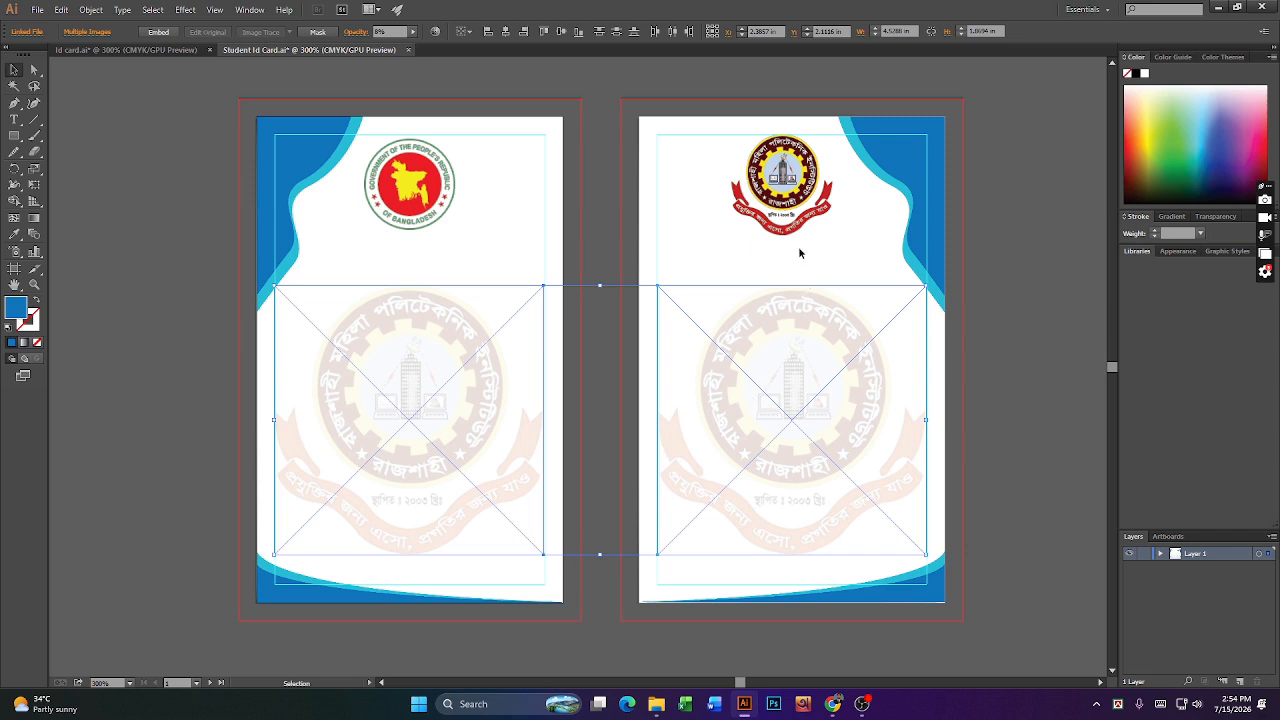
pyautogui.keyDown('shift'); pyautogui.click(790, 218); pyautogui.keyUp('shift')
pyautogui.keyDown('shift'); pyautogui.click(425, 200); pyautogui.keyUp('shift')
pyautogui.rightClick(427, 205)
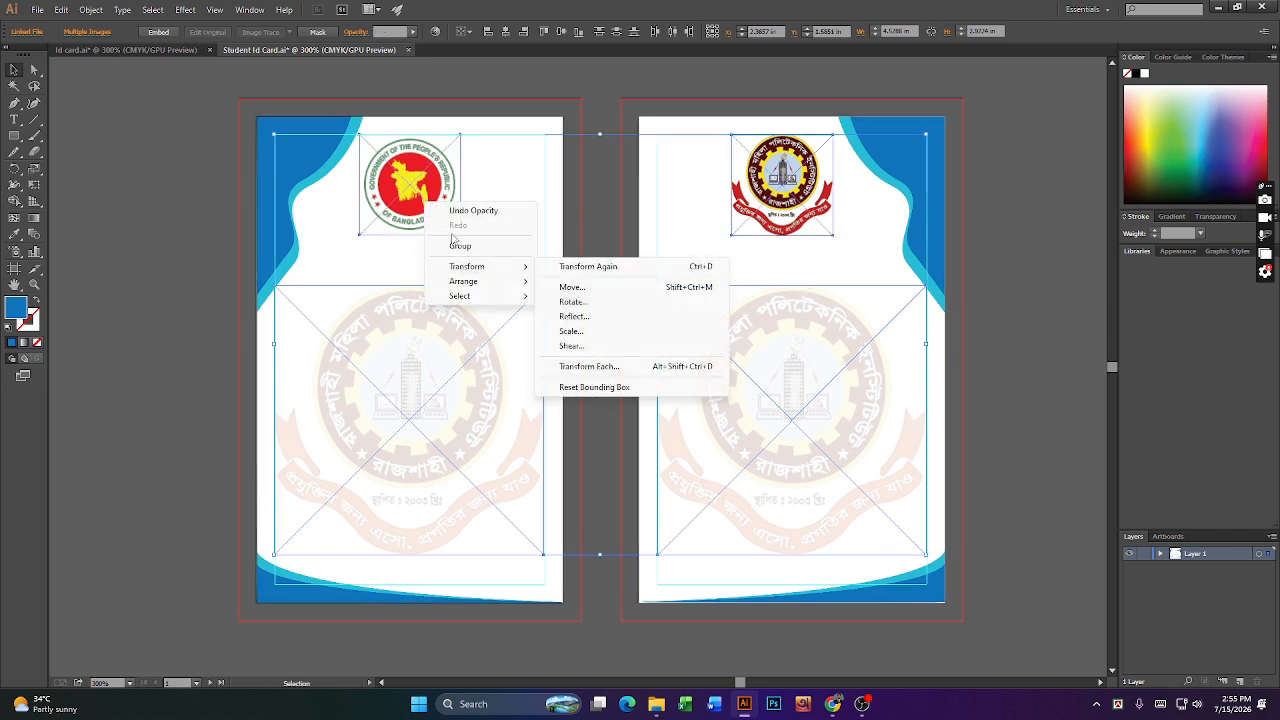
pyautogui.click(461, 388)
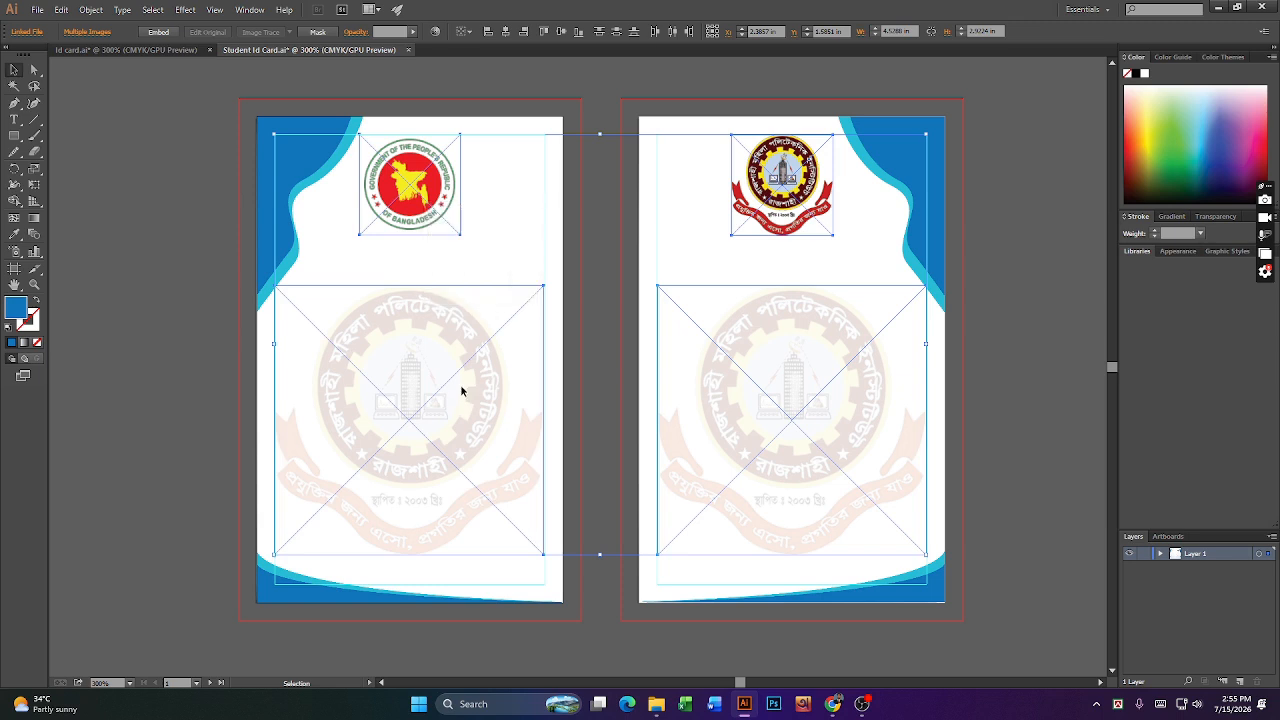
pyautogui.click(934, 506)
pyautogui.click(779, 462)
pyautogui.keyDown('shift'); pyautogui.click(497, 500); pyautogui.keyUp('shift')
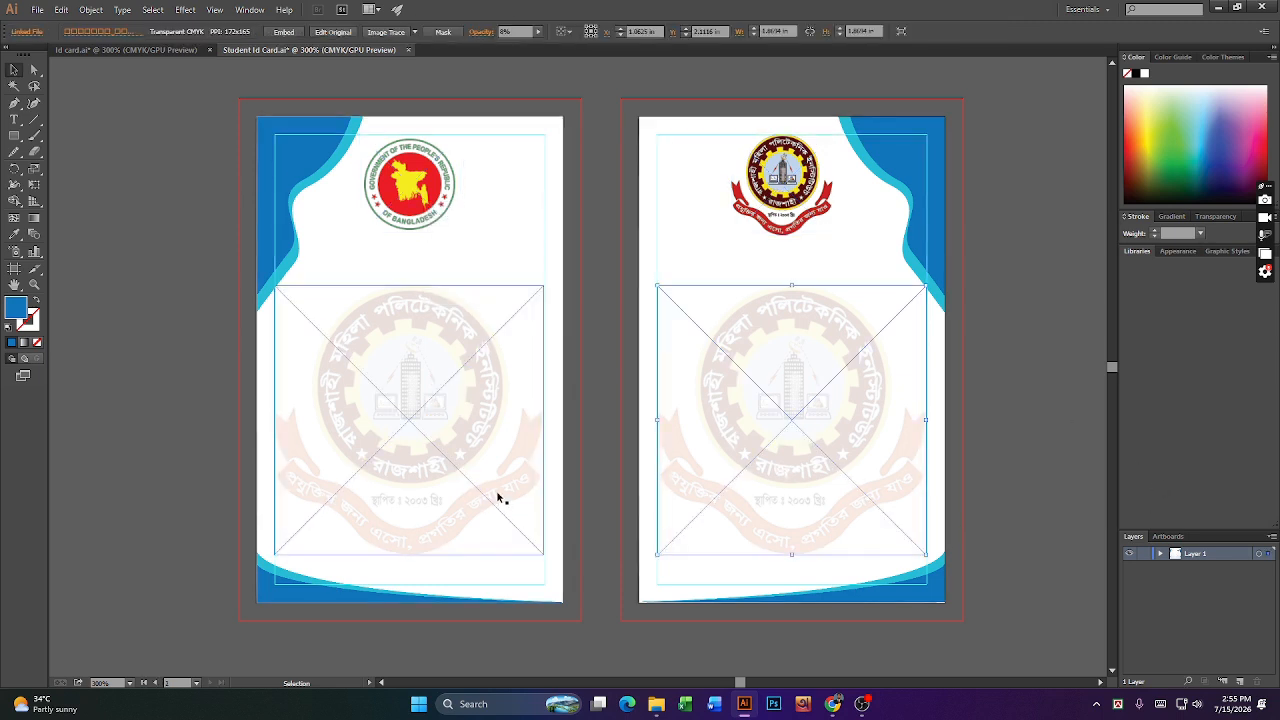
pyautogui.rightClick(499, 496)
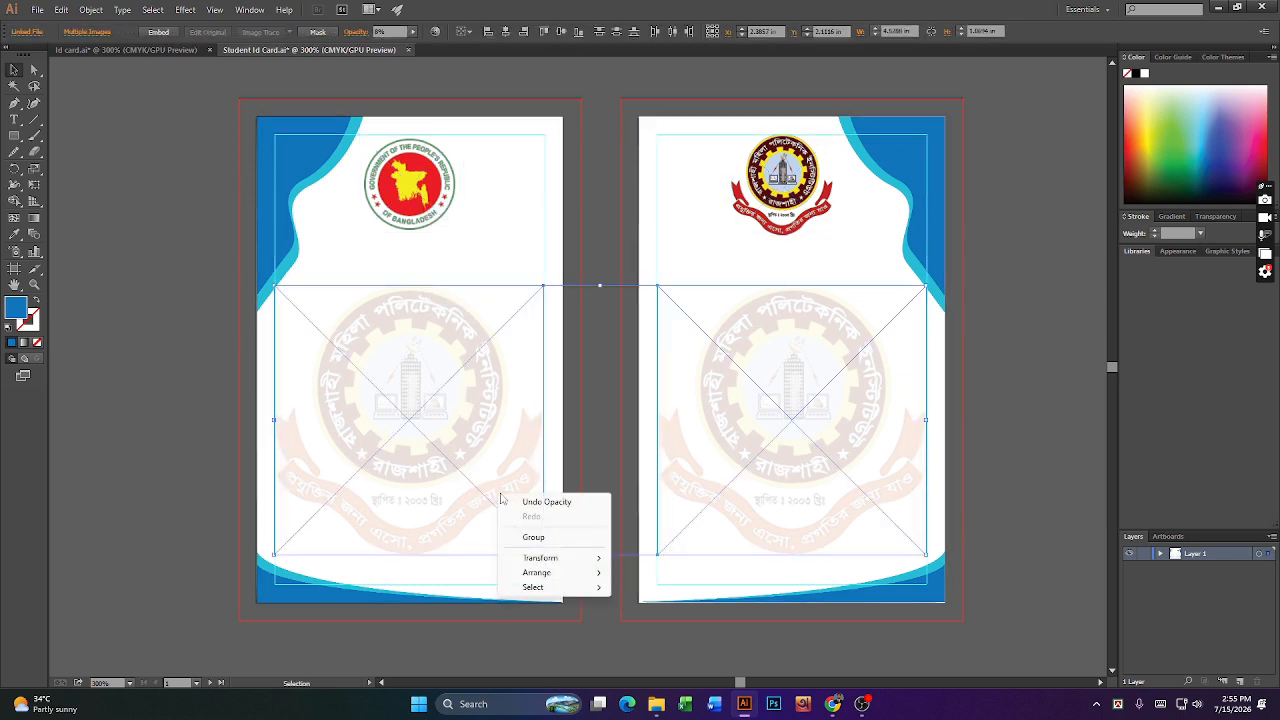
pyautogui.click(897, 504)
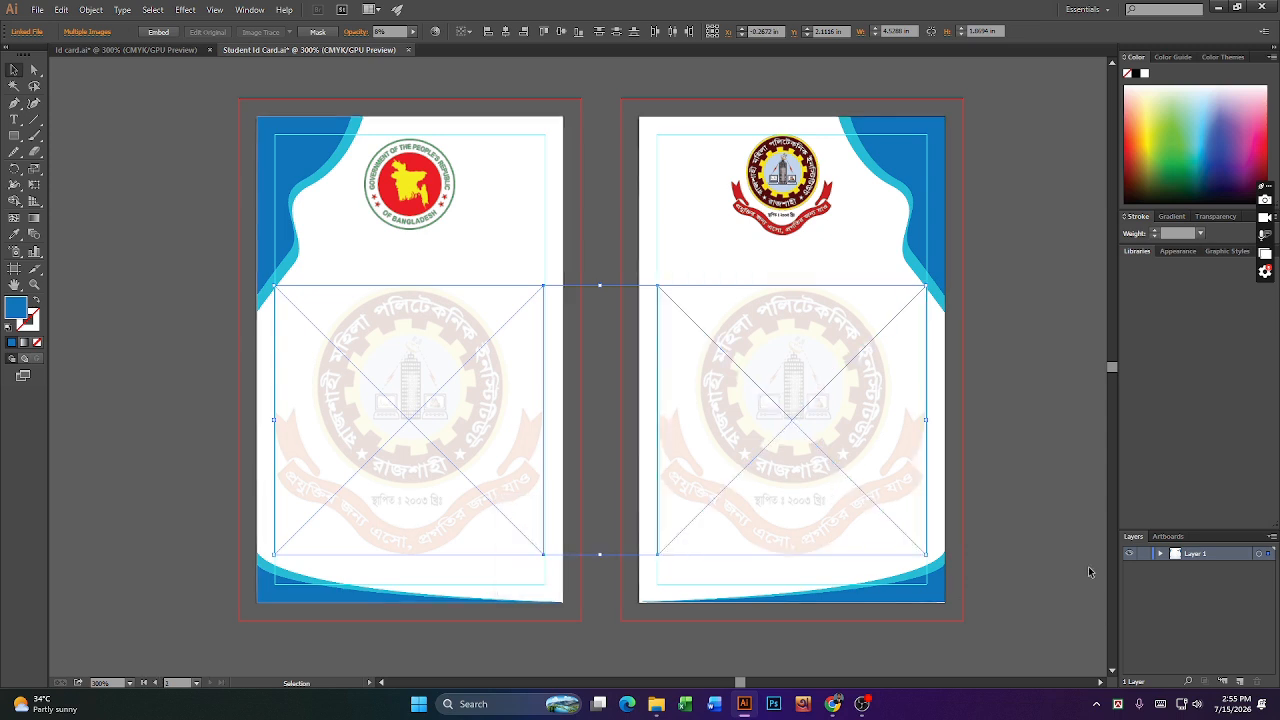
pyautogui.click(975, 514)
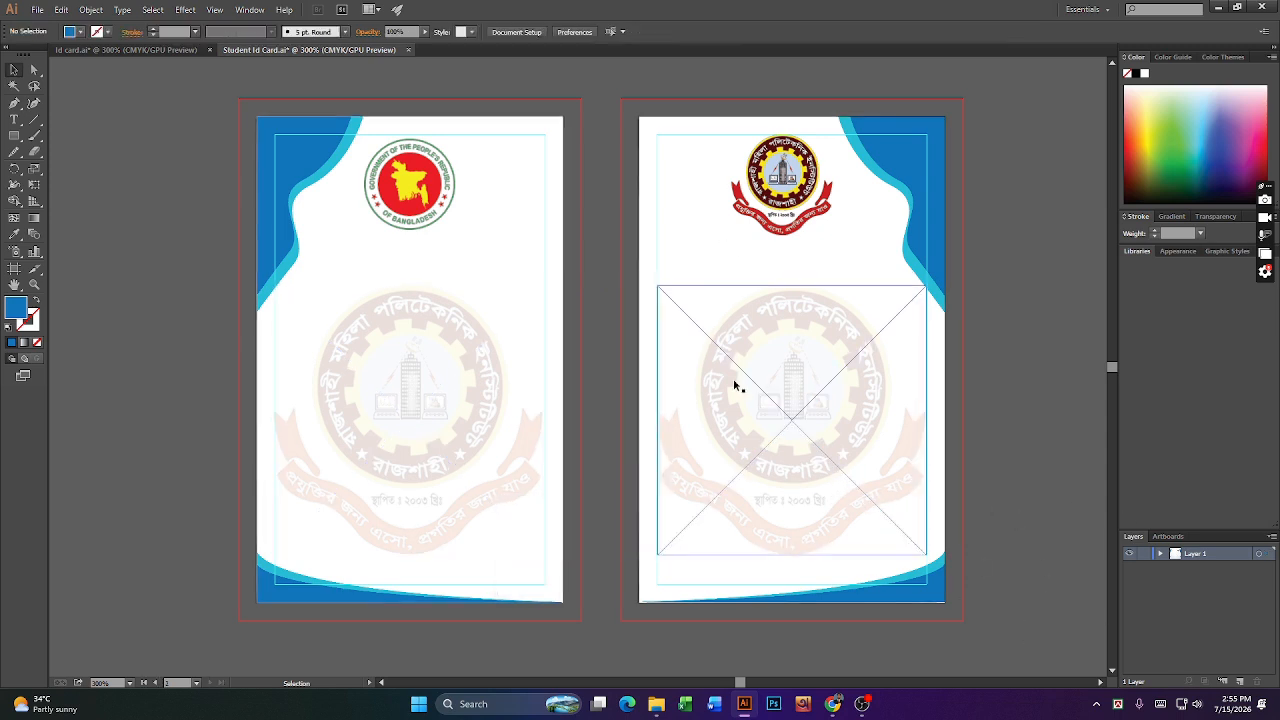
# - Lock the faded polytechnic watermarks on both cards
pyautogui.click(733, 380)
pyautogui.press('a')
pyautogui.hotkey('ctrl', '2')
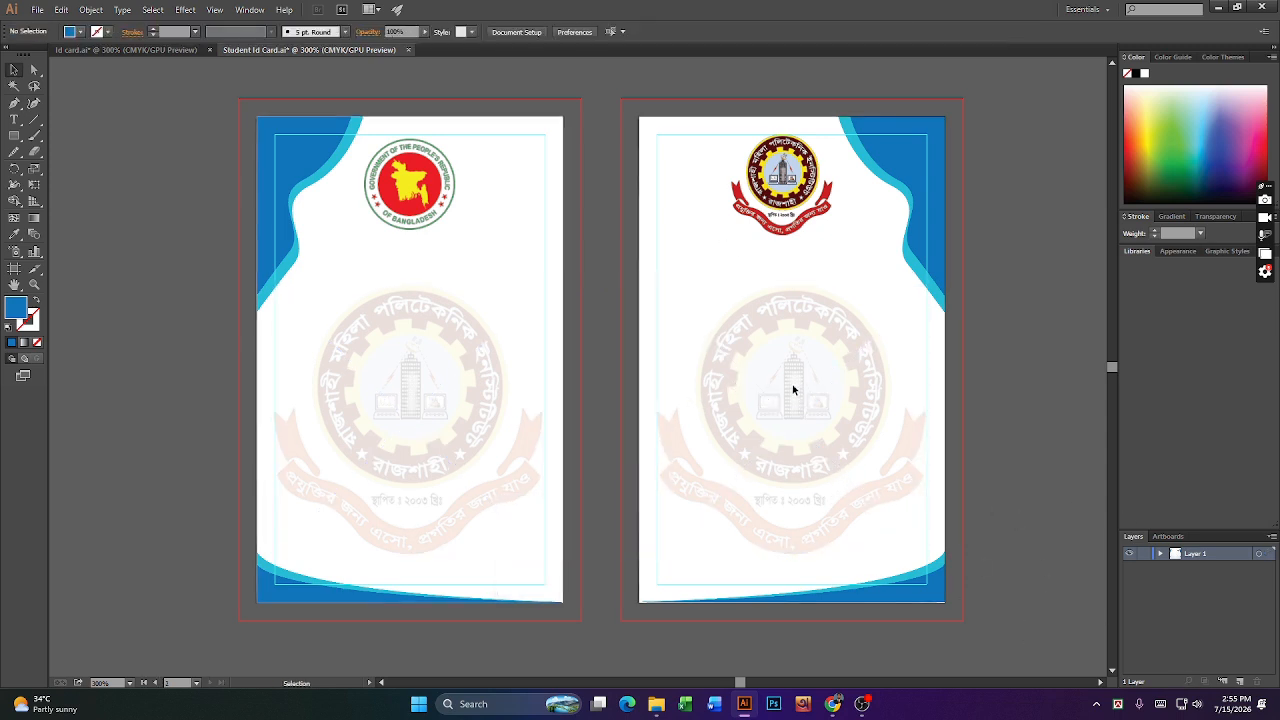
pyautogui.click(463, 398)
pyautogui.hotkey('ctrl', '2')
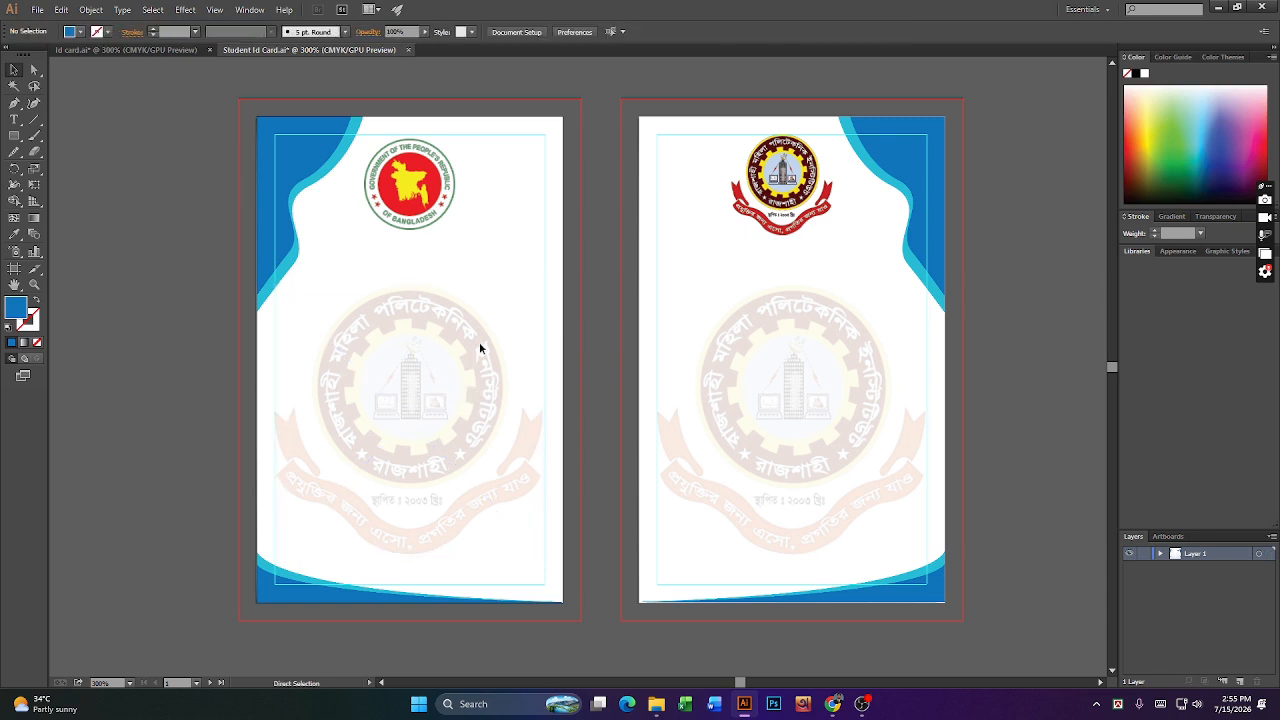
# - Lock the government seal and the small polytechnic logo at the top of the two cards
pyautogui.click(424, 202)
pyautogui.keyDown('shift'); pyautogui.click(787, 187); pyautogui.keyUp('shift')
pyautogui.hotkey('ctrl', '2')
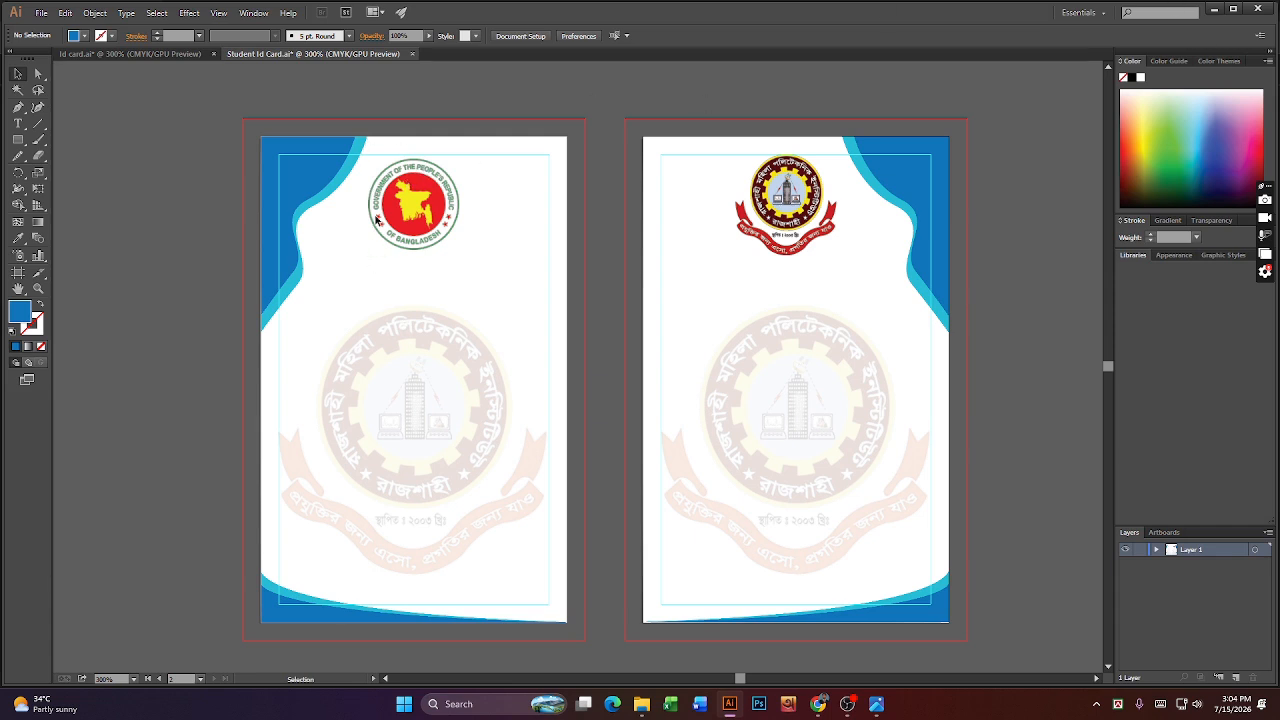
# - Nudge the government seal on the first card up to a vertical position of about 0.45 in
pyautogui.press('a')
pyautogui.press('v')
pyautogui.hotkey('ctrl', 'a')
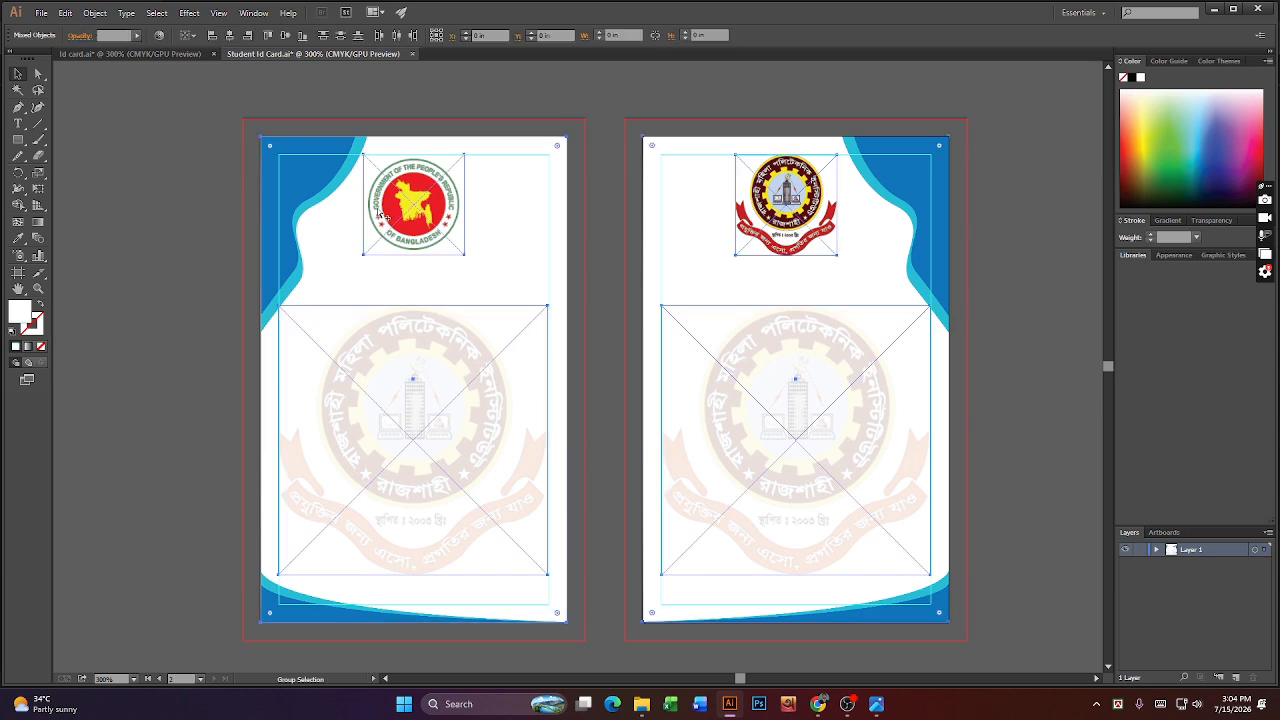
pyautogui.click(605, 232)
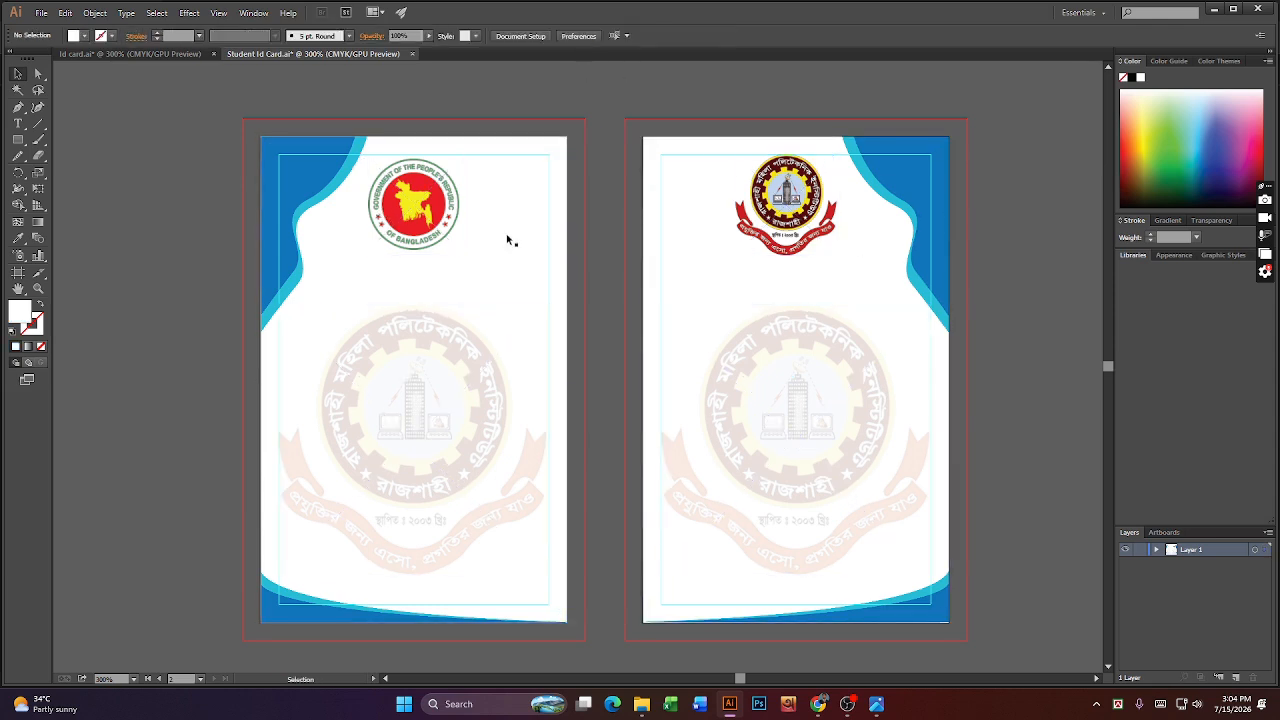
pyautogui.click(455, 221)
pyautogui.press('Up')
pyautogui.press('Up')
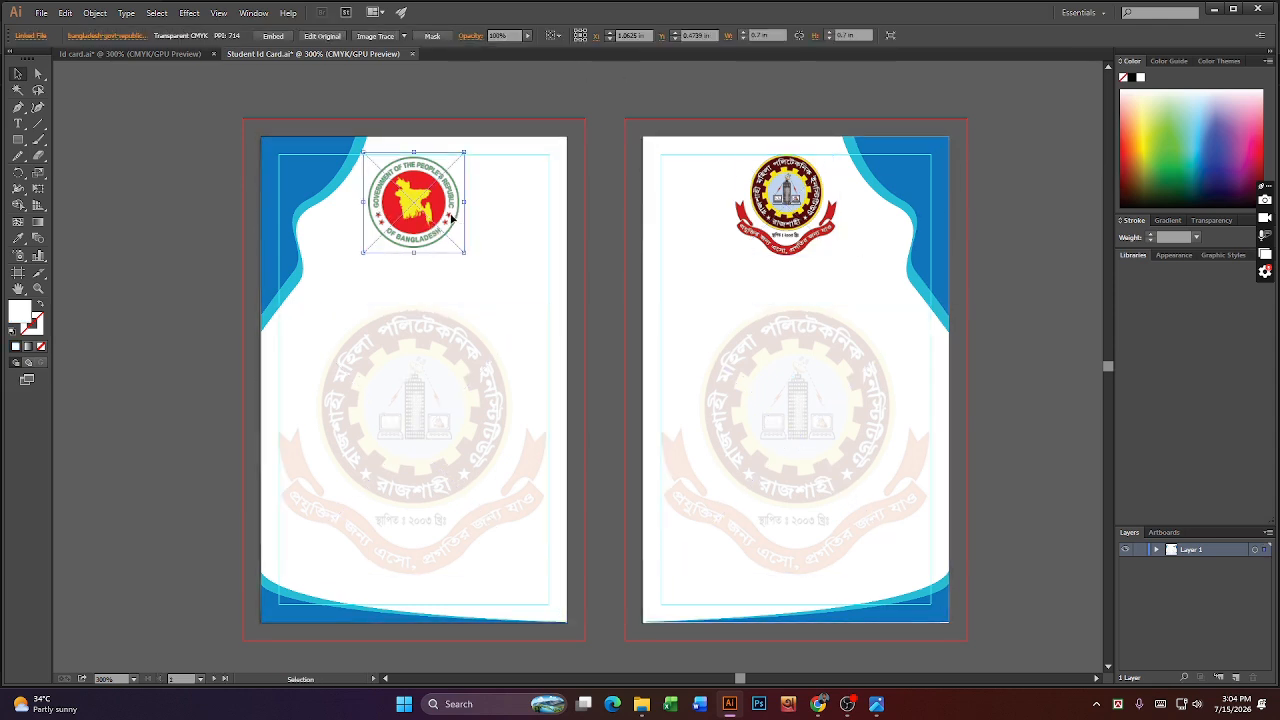
pyautogui.click(1057, 289)
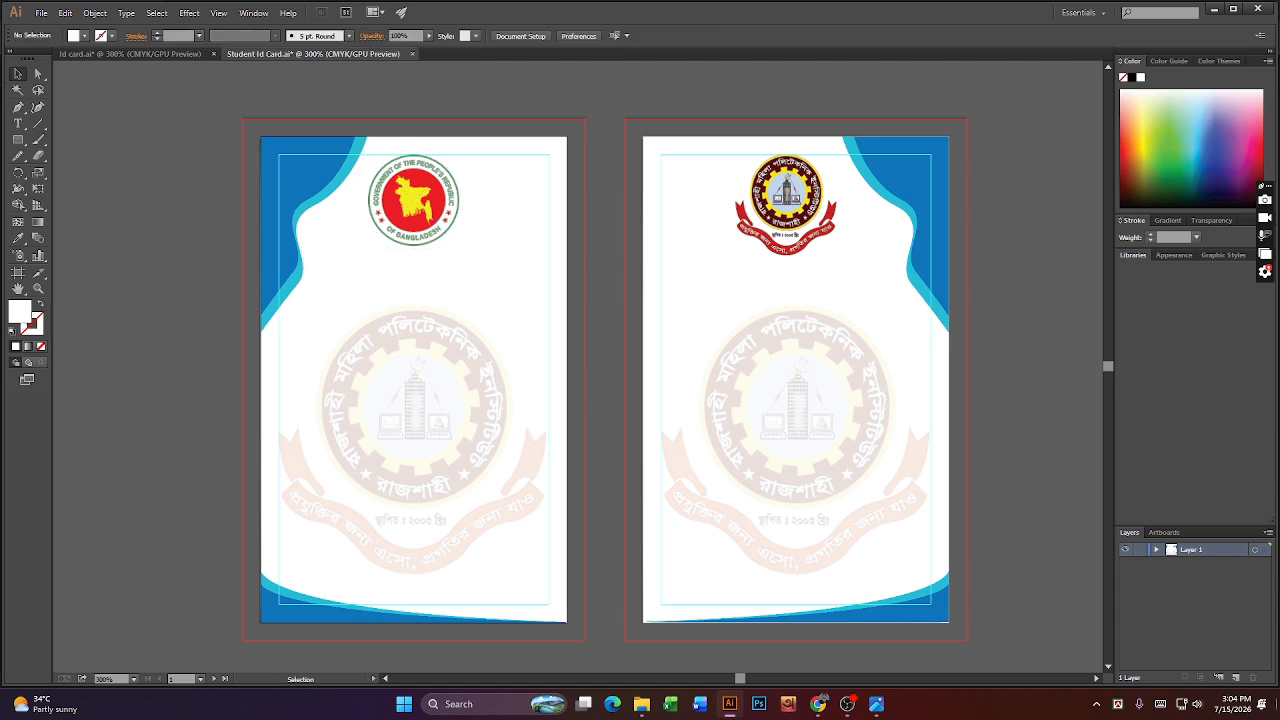
# - Lock the government seal, the small polytechnic logo and the large watermarks on both cards
pyautogui.click(398, 214)
pyautogui.keyDown('shift'); pyautogui.click(786, 203); pyautogui.keyUp('shift')
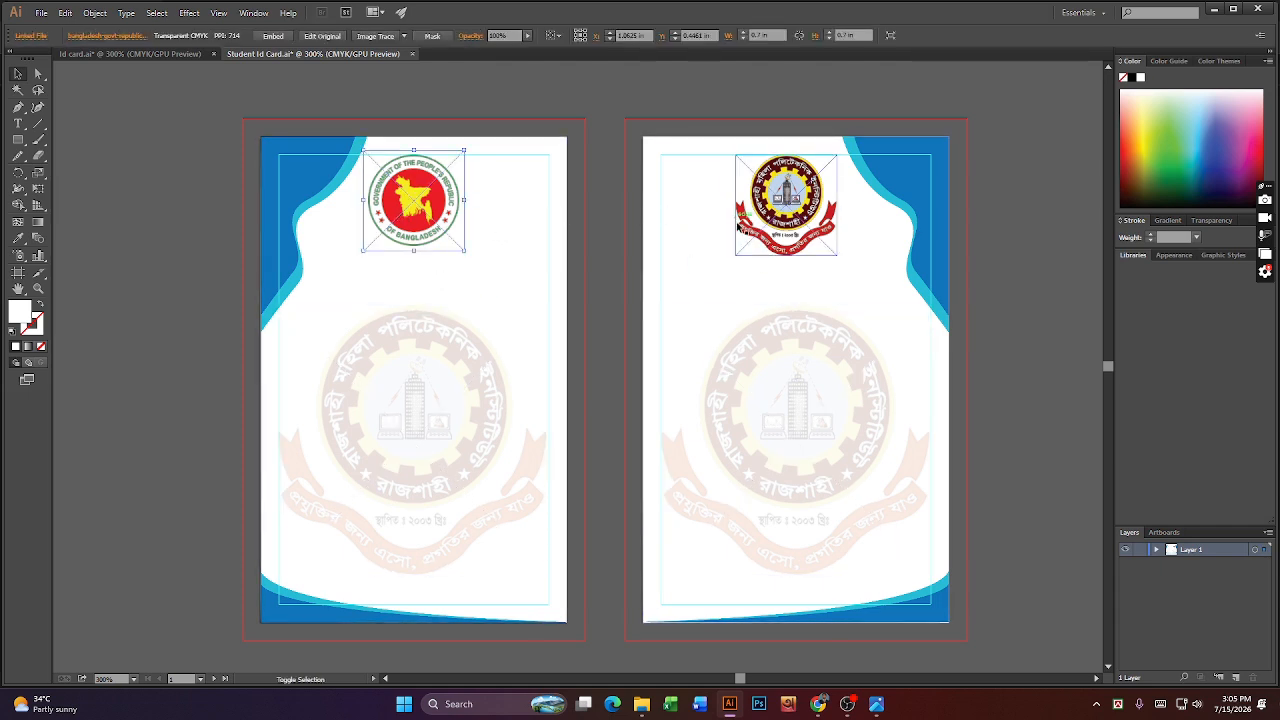
pyautogui.keyDown('shift'); pyautogui.click(682, 385); pyautogui.keyUp('shift')
pyautogui.keyDown('shift'); pyautogui.click(445, 405); pyautogui.keyUp('shift')
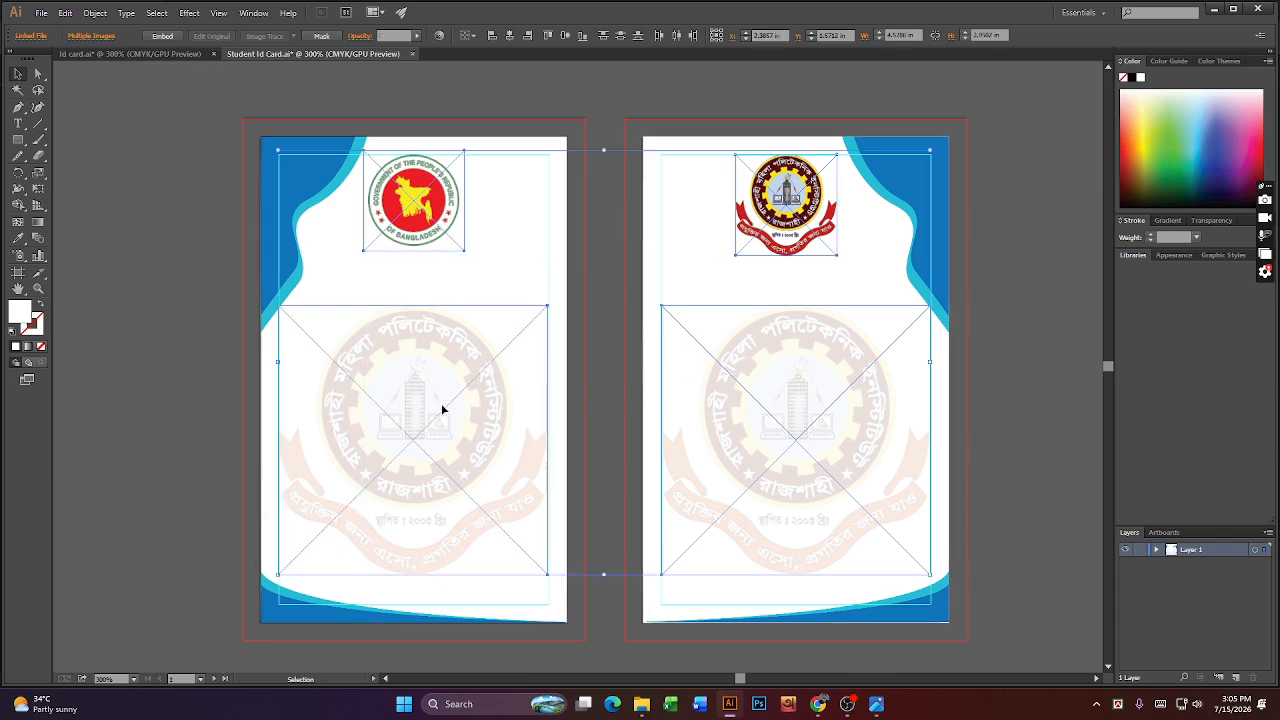
pyautogui.hotkey('ctrl', 'shift', 'a')
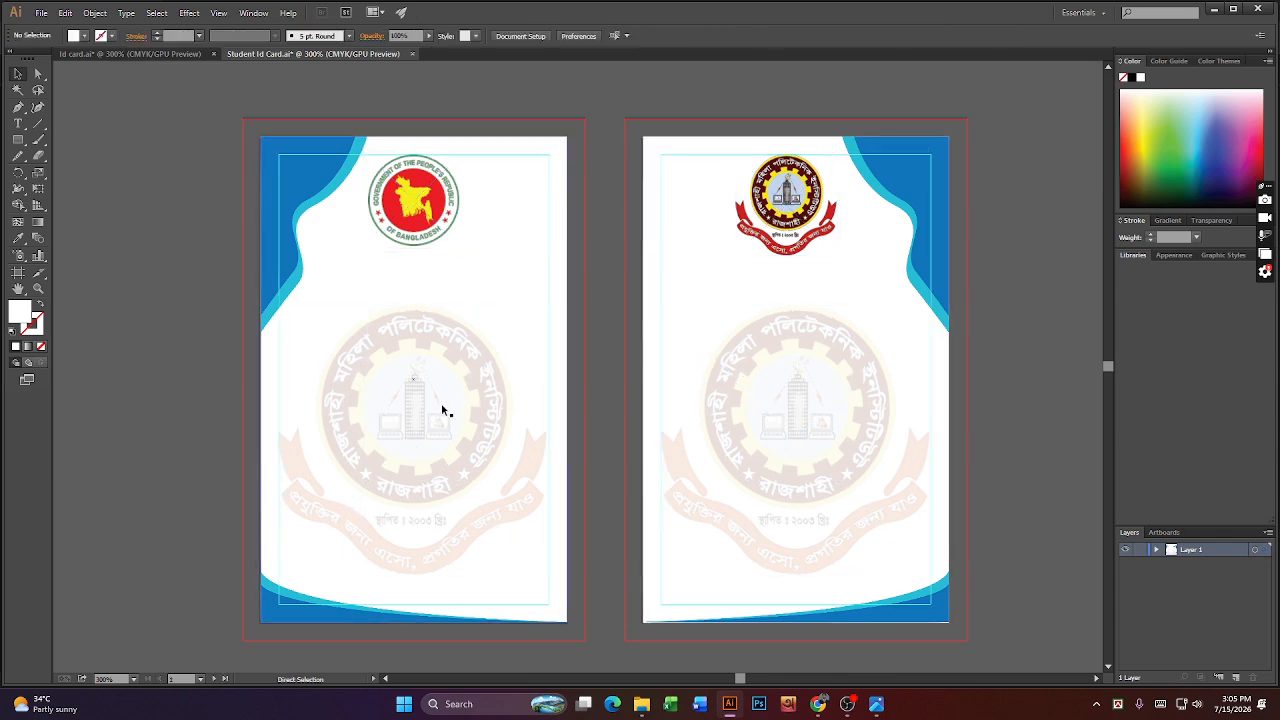
pyautogui.click(288, 607)
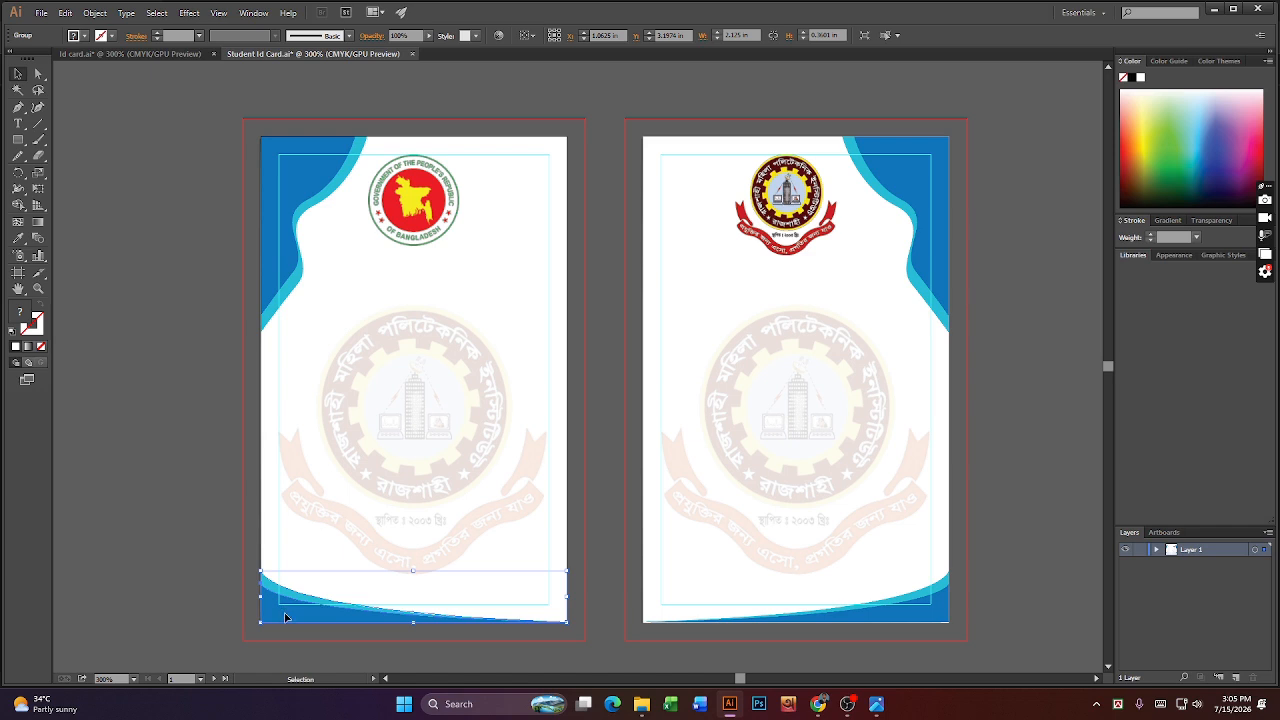
pyautogui.rightClick(287, 615)
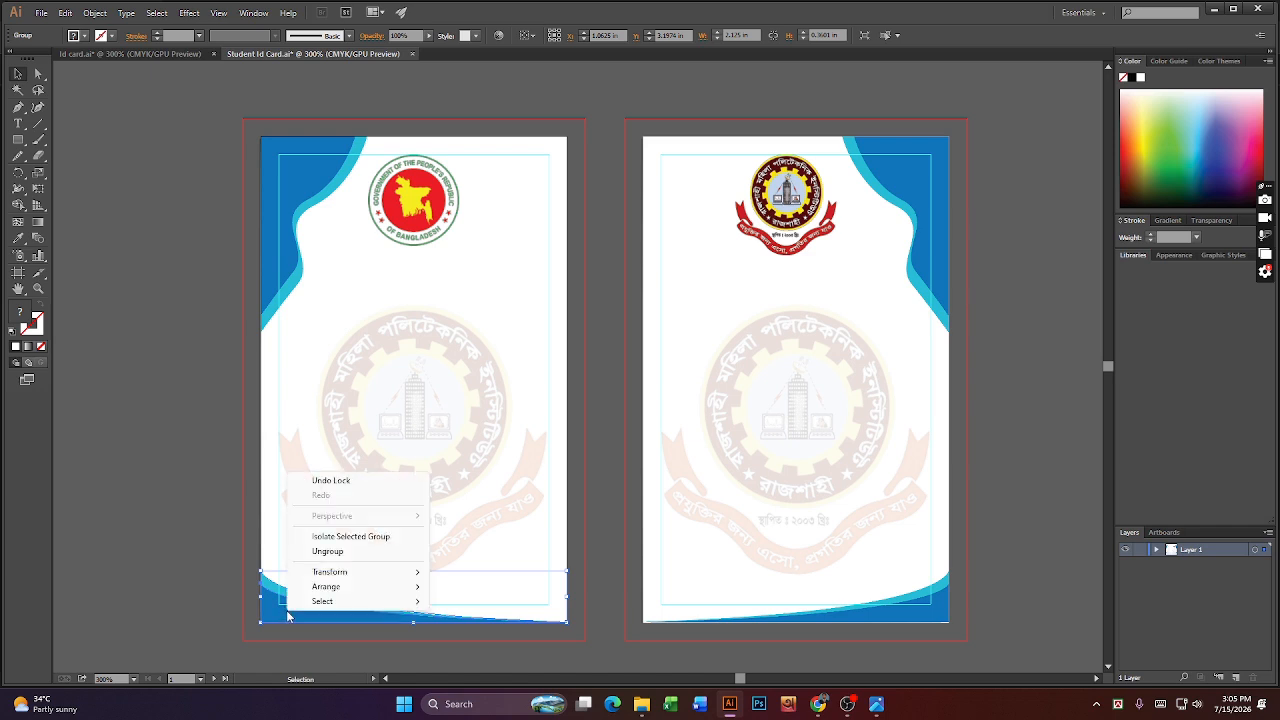
pyautogui.click(212, 434)
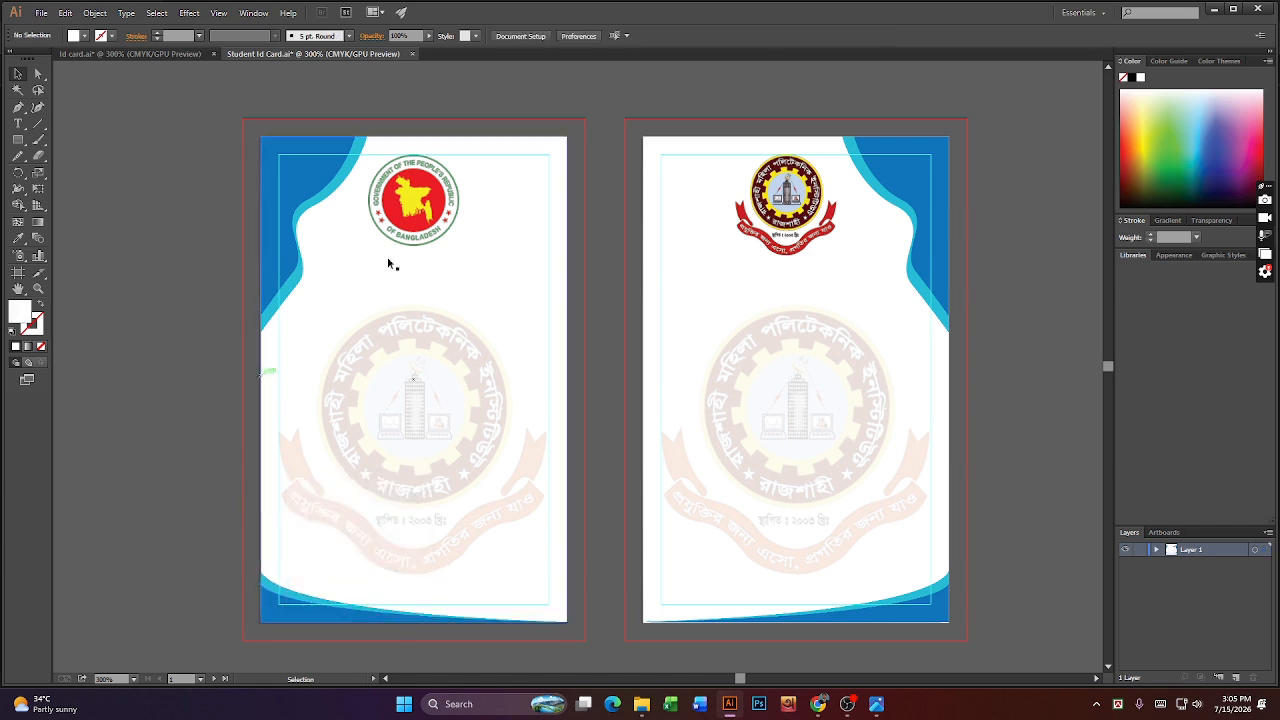
pyautogui.click(291, 267)
pyautogui.rightClick(291, 267)
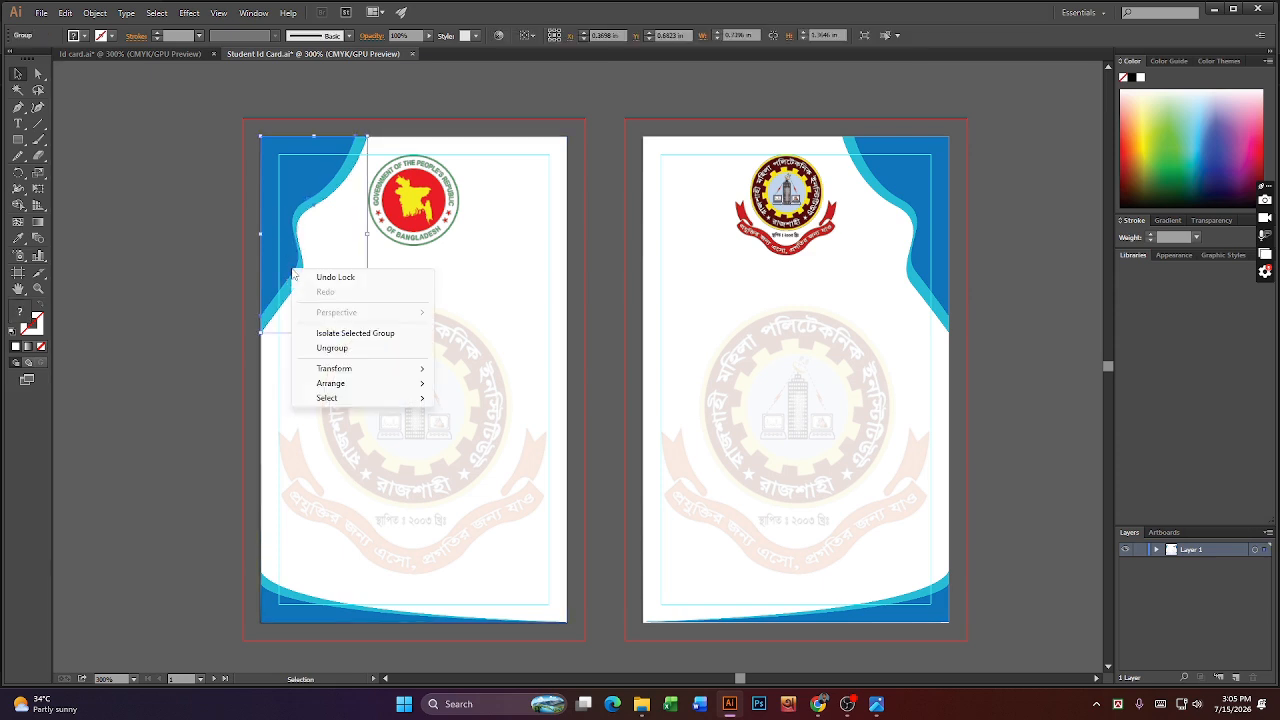
pyautogui.click(412, 431)
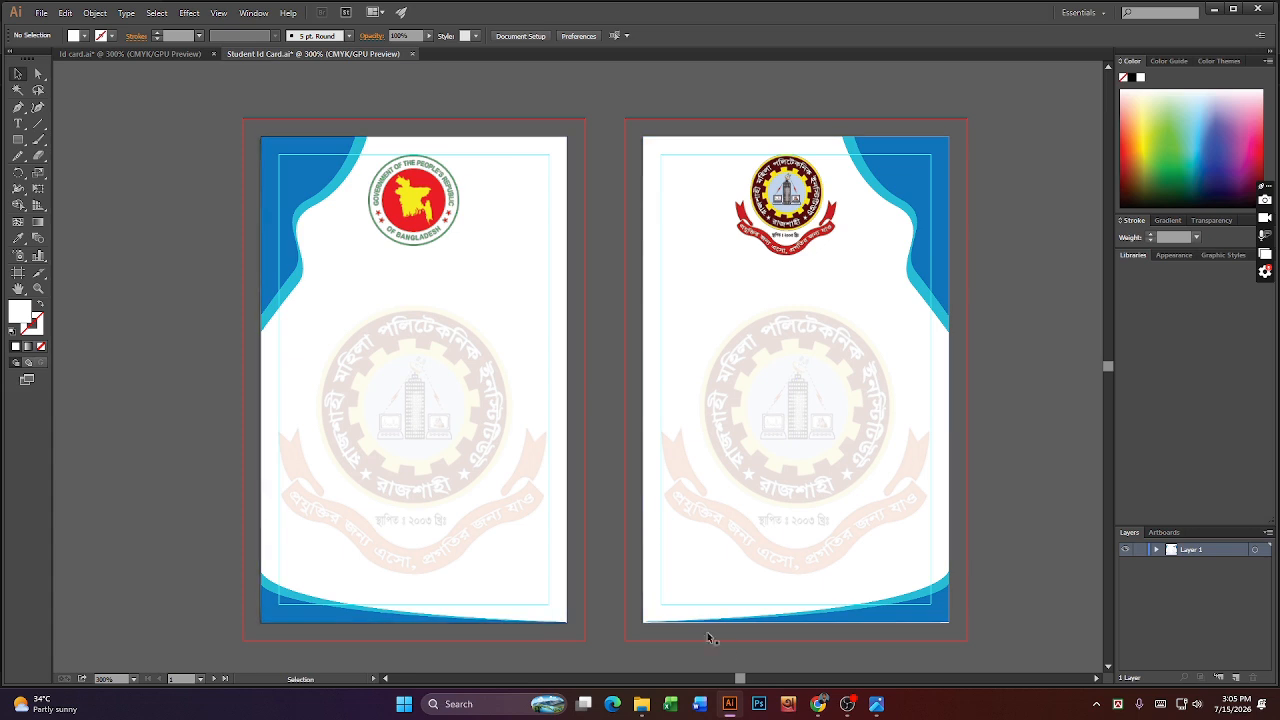
# - Compare Id card.ai with the reference image ID CARD.png, close the image and return to Illustrator
pyautogui.click(170, 54)
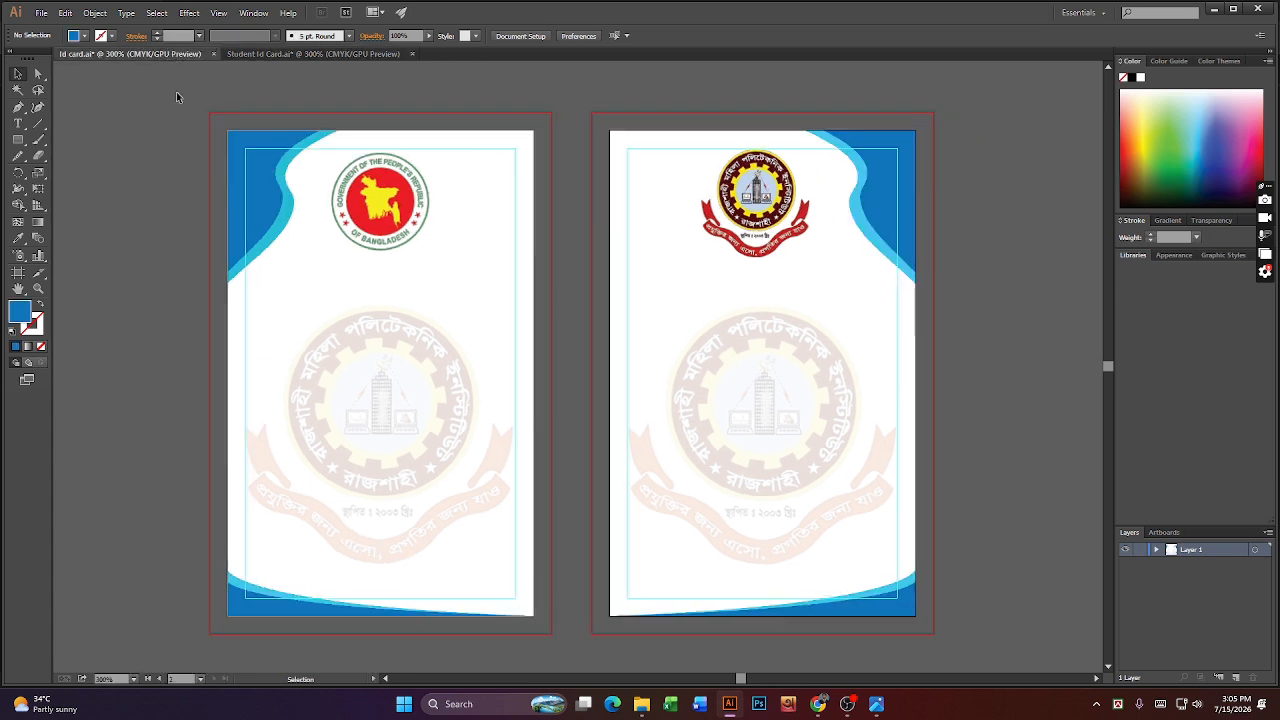
pyautogui.click(876, 704)
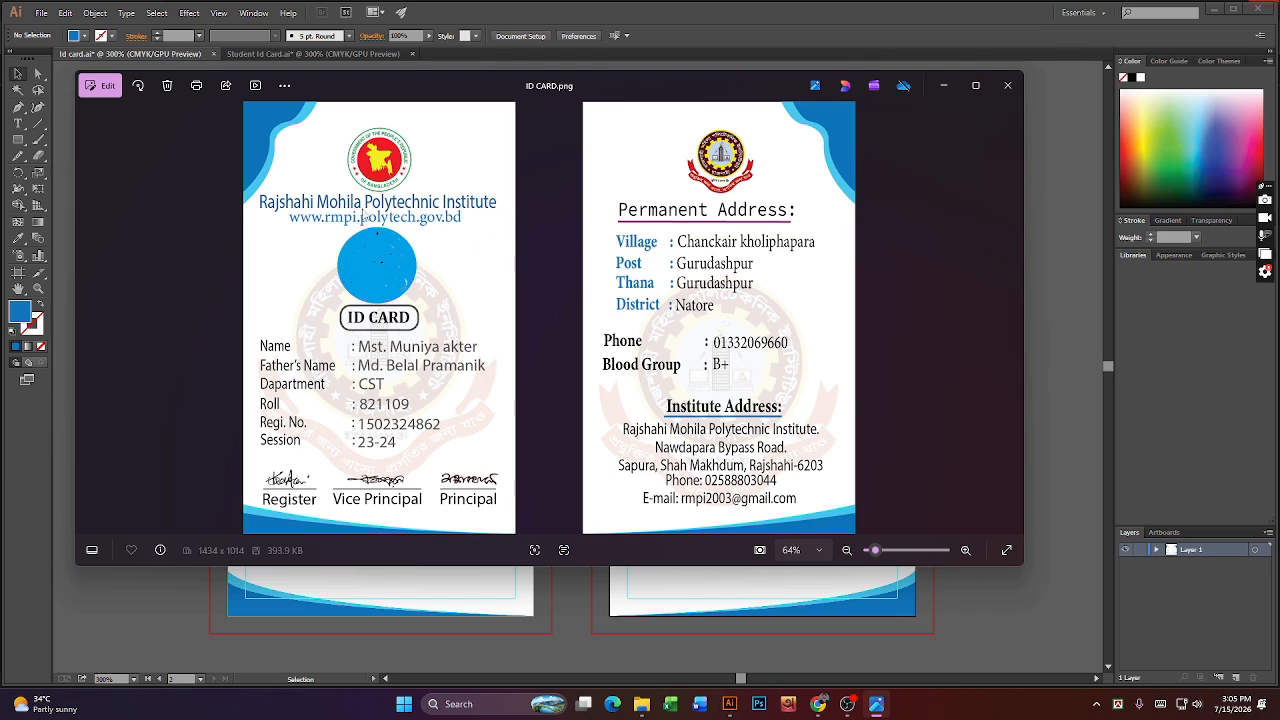
pyautogui.click(1215, 13)
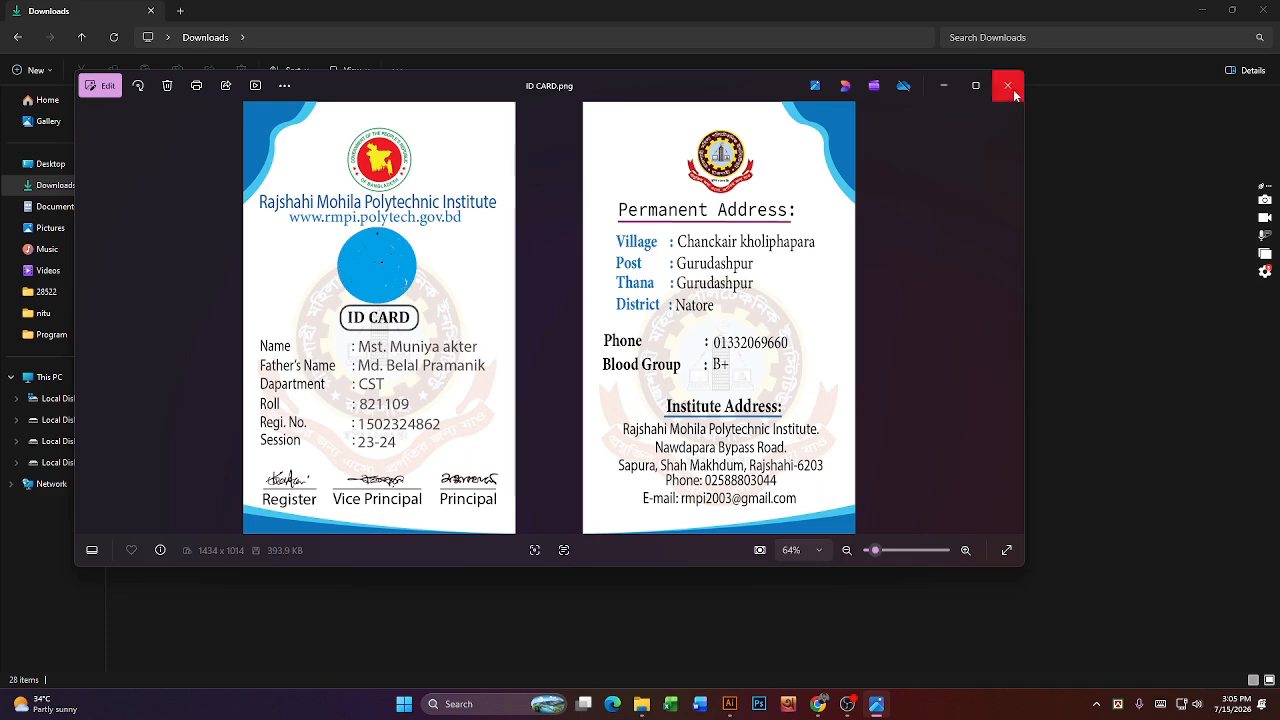
pyautogui.click(1012, 90)
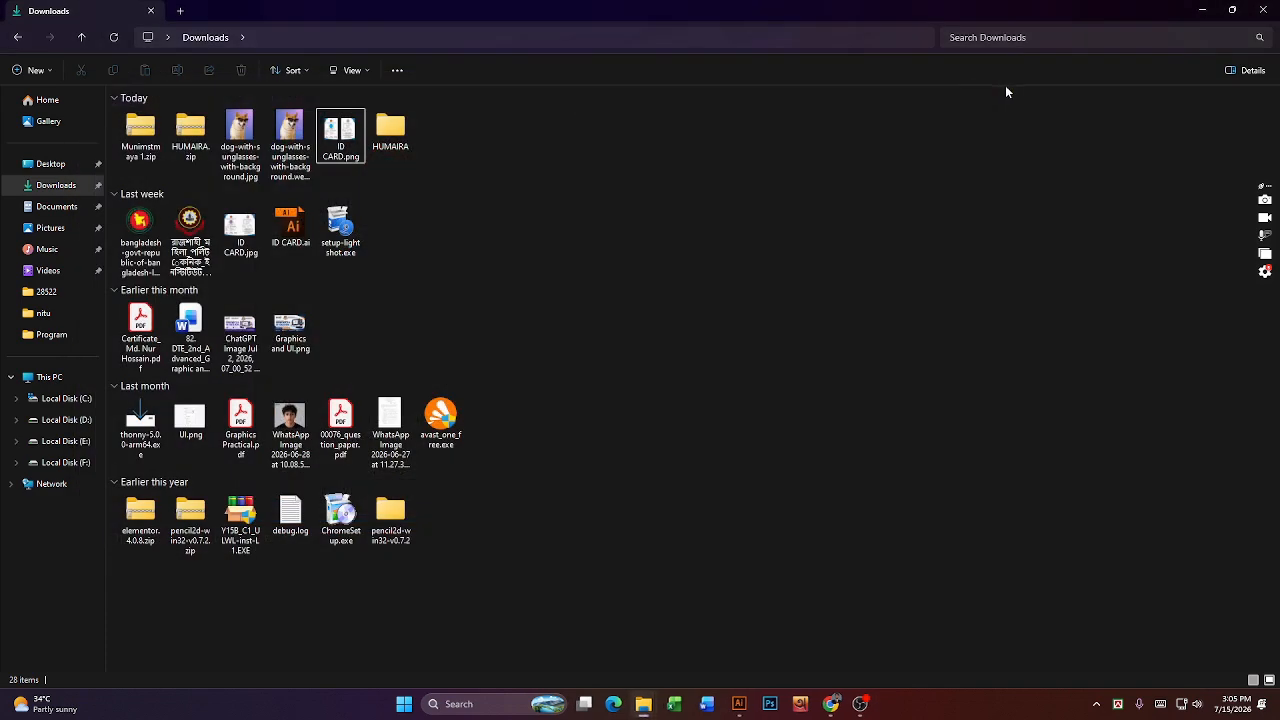
pyautogui.click(744, 704)
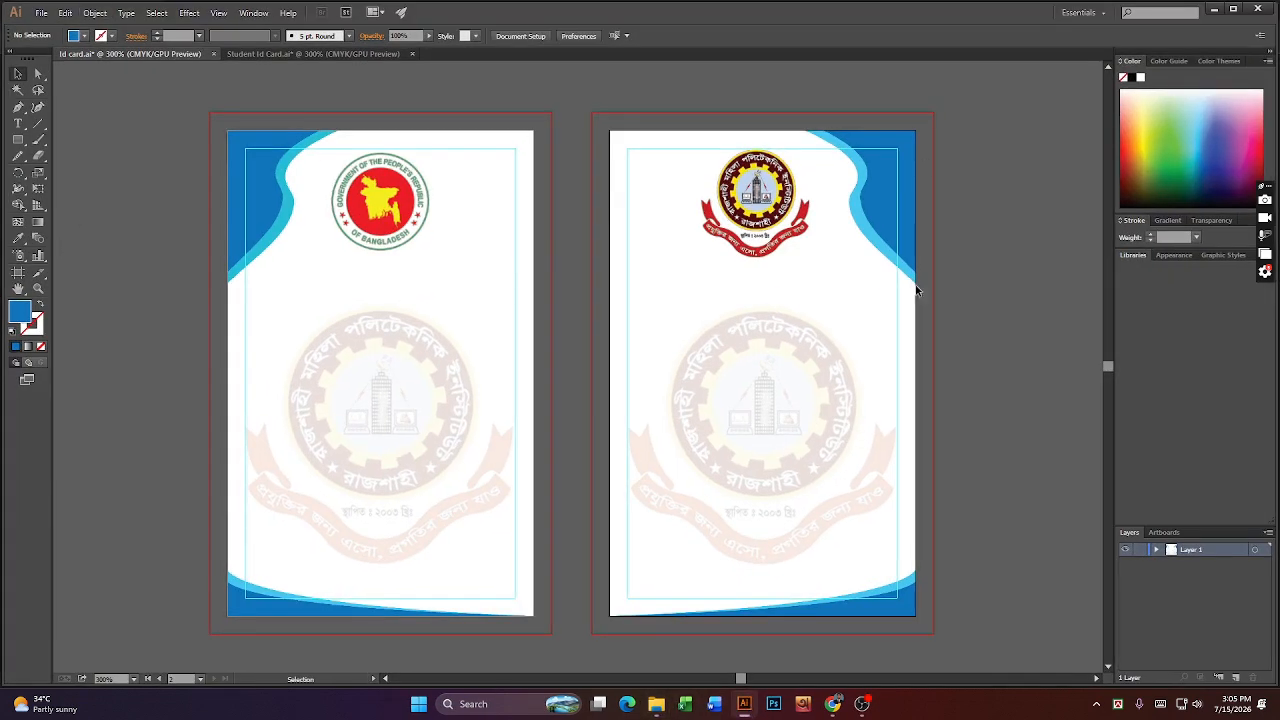
# - Move both faded polytechnic watermarks in Id card.ai down together to a vertical position of about 2.22 in
pyautogui.click(435, 447)
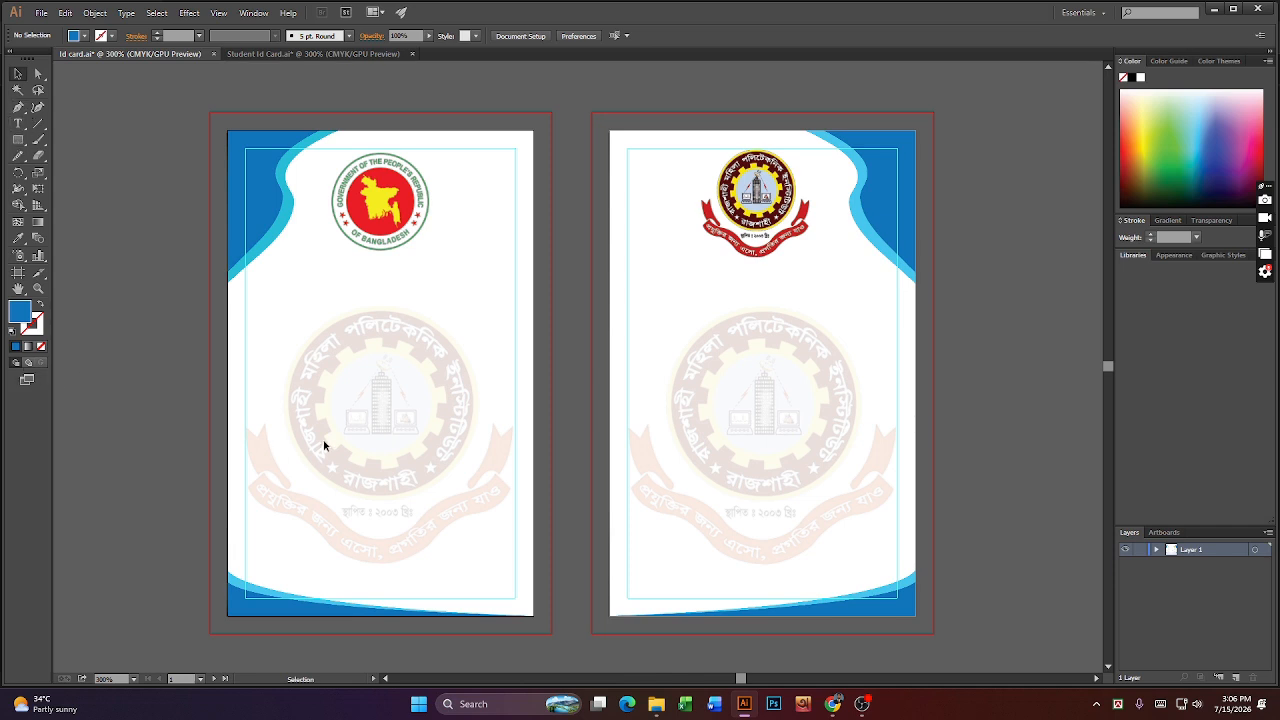
pyautogui.press('a')
pyautogui.hotkey('ctrl', 'a')
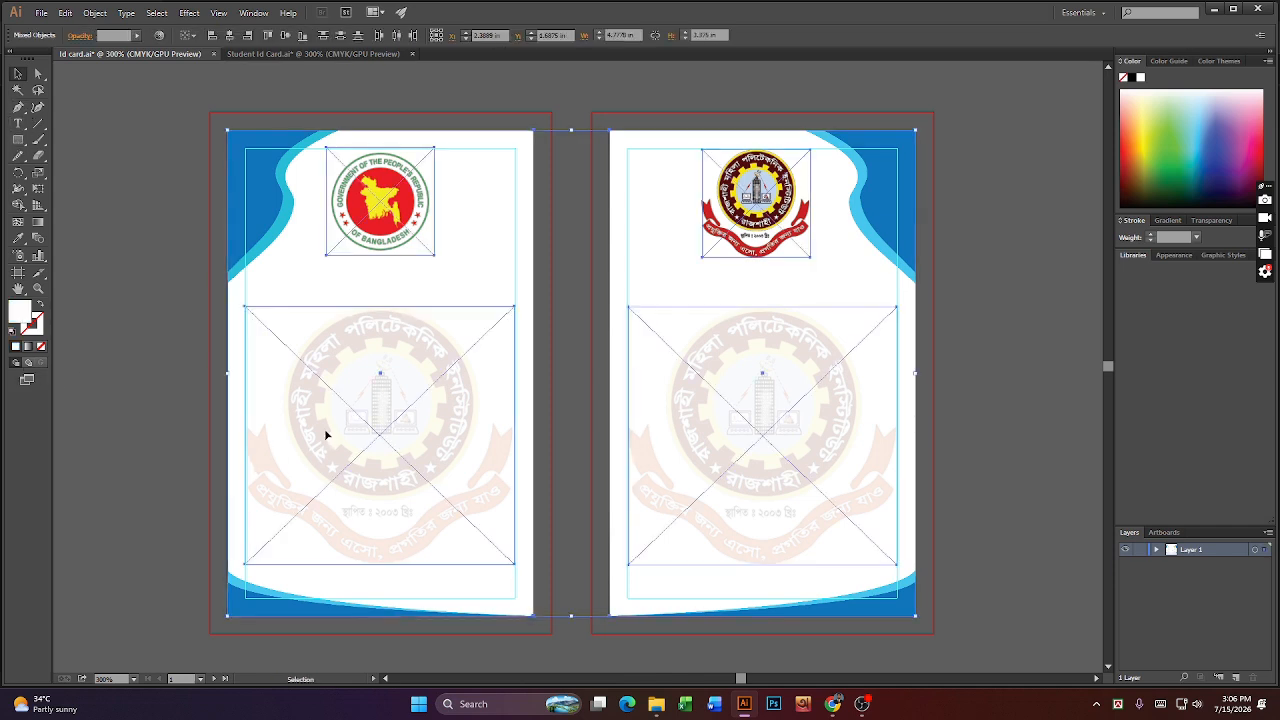
pyautogui.click(962, 488)
pyautogui.click(836, 468)
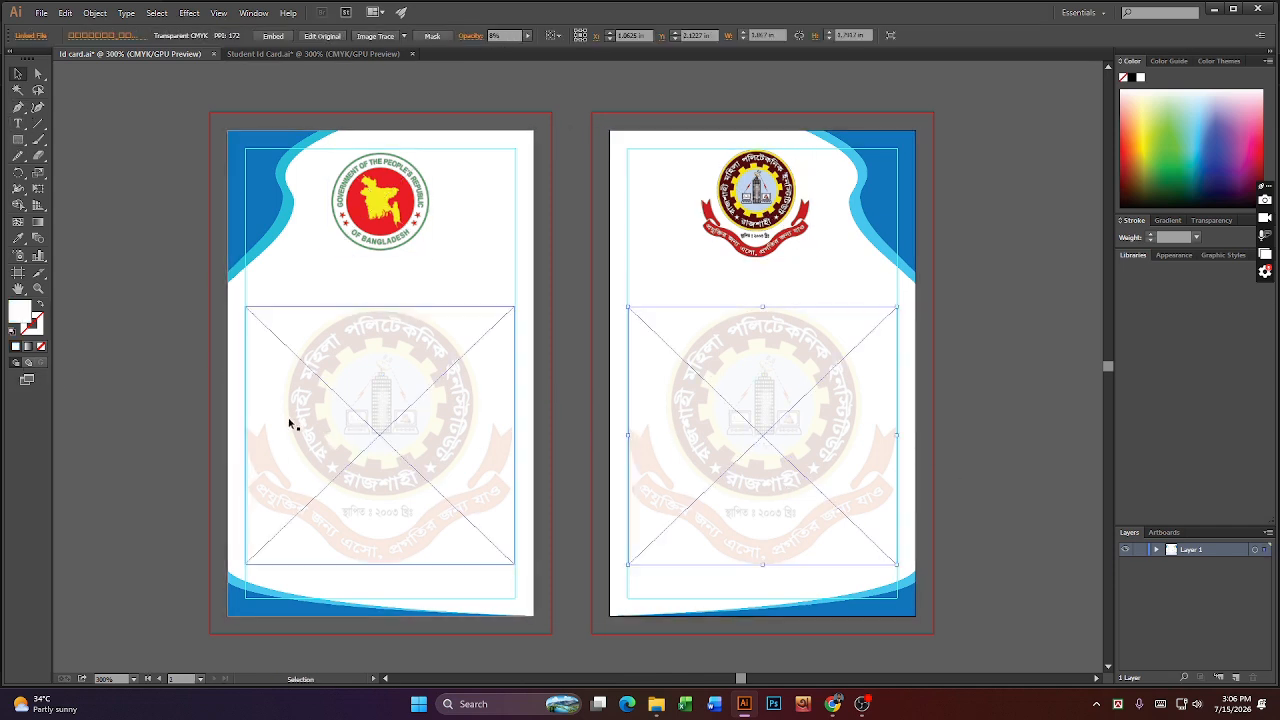
pyautogui.keyDown('shift'); pyautogui.click(318, 419); pyautogui.keyUp('shift')
pyautogui.press('Down')
pyautogui.press('Down')
pyautogui.press('Down')
pyautogui.press('Down')
pyautogui.press('Down')
pyautogui.press('Down')
pyautogui.press('Down')
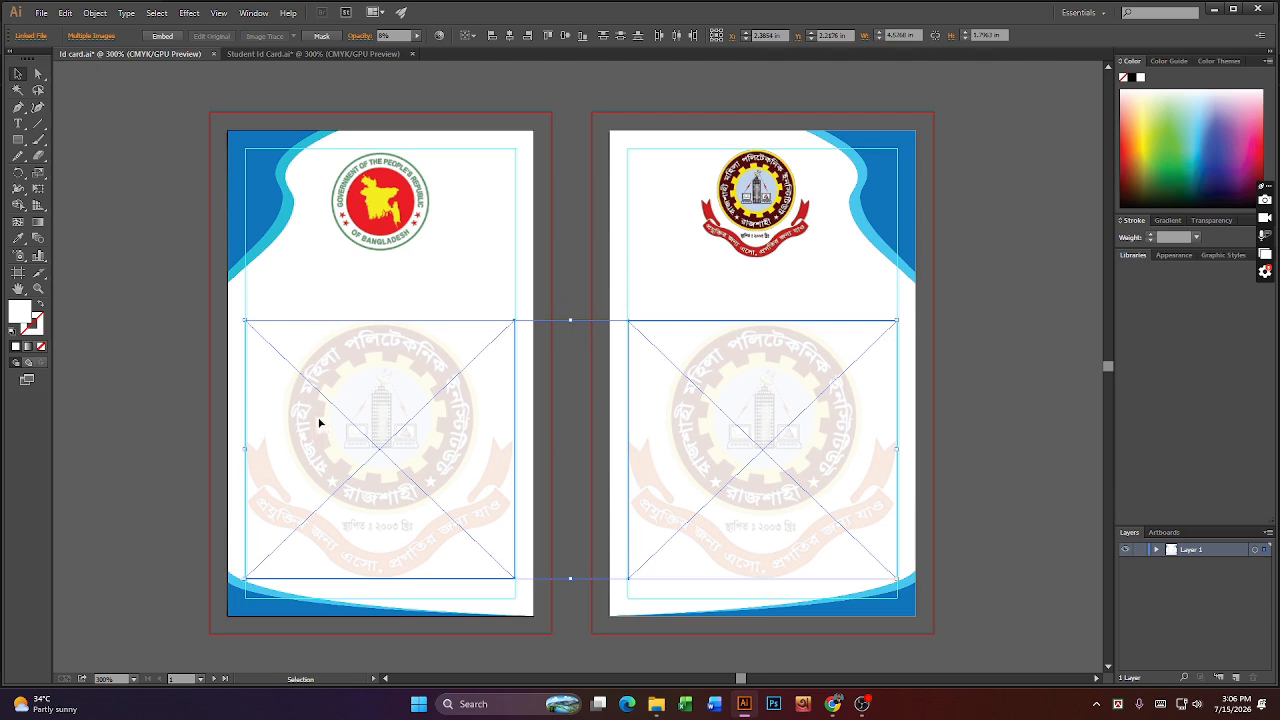
pyautogui.click(965, 390)
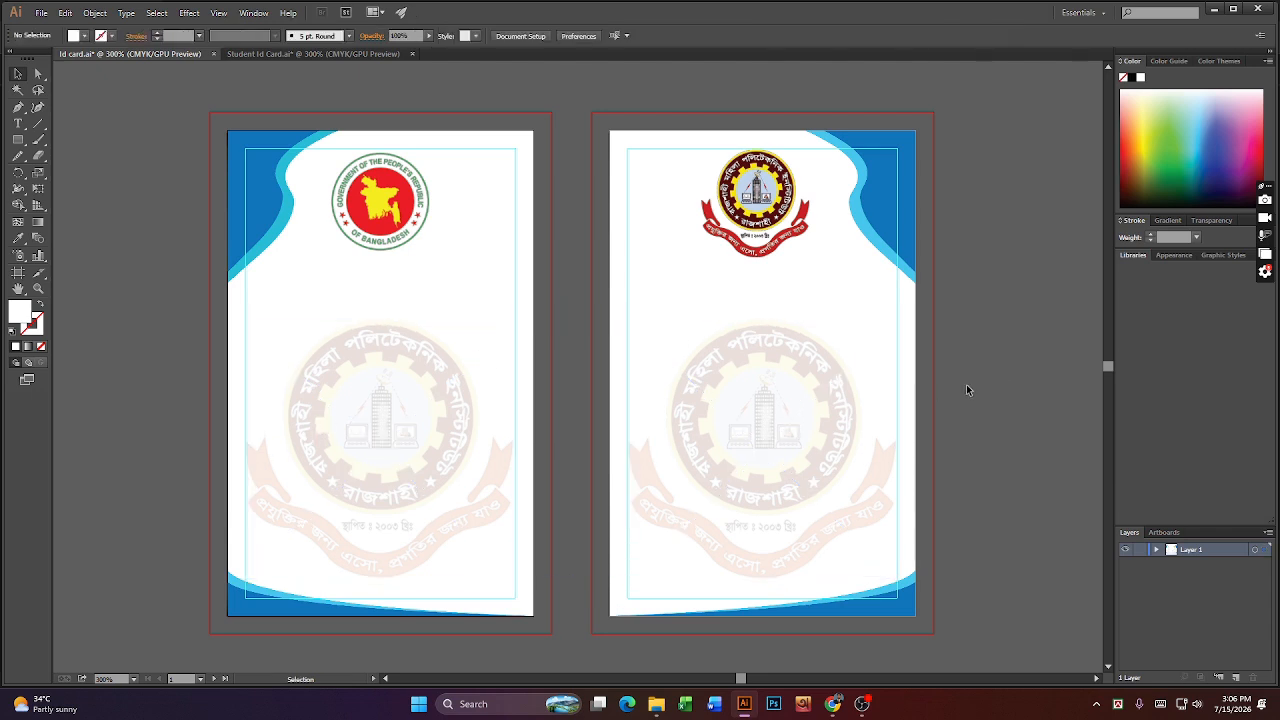
# - Scale both watermarks down together about their common center to about 1.53 in wide and 1.47 in high each
pyautogui.click(816, 433)
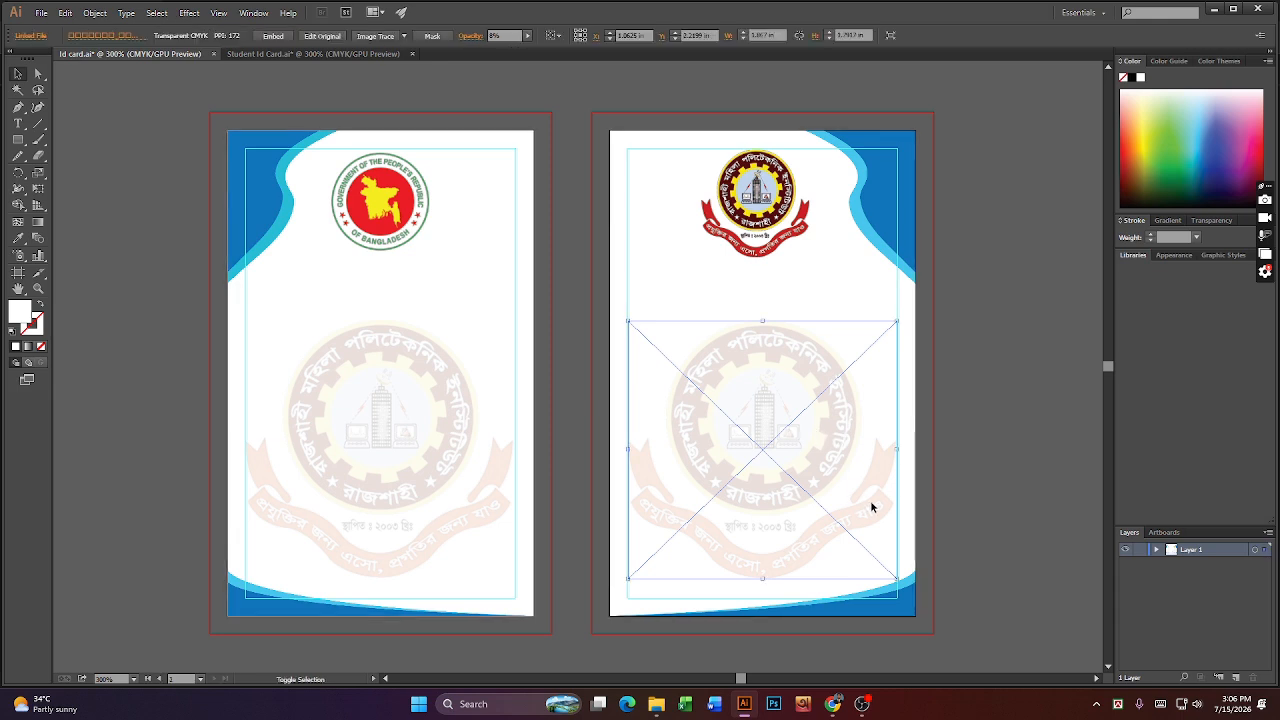
pyautogui.click(475, 442)
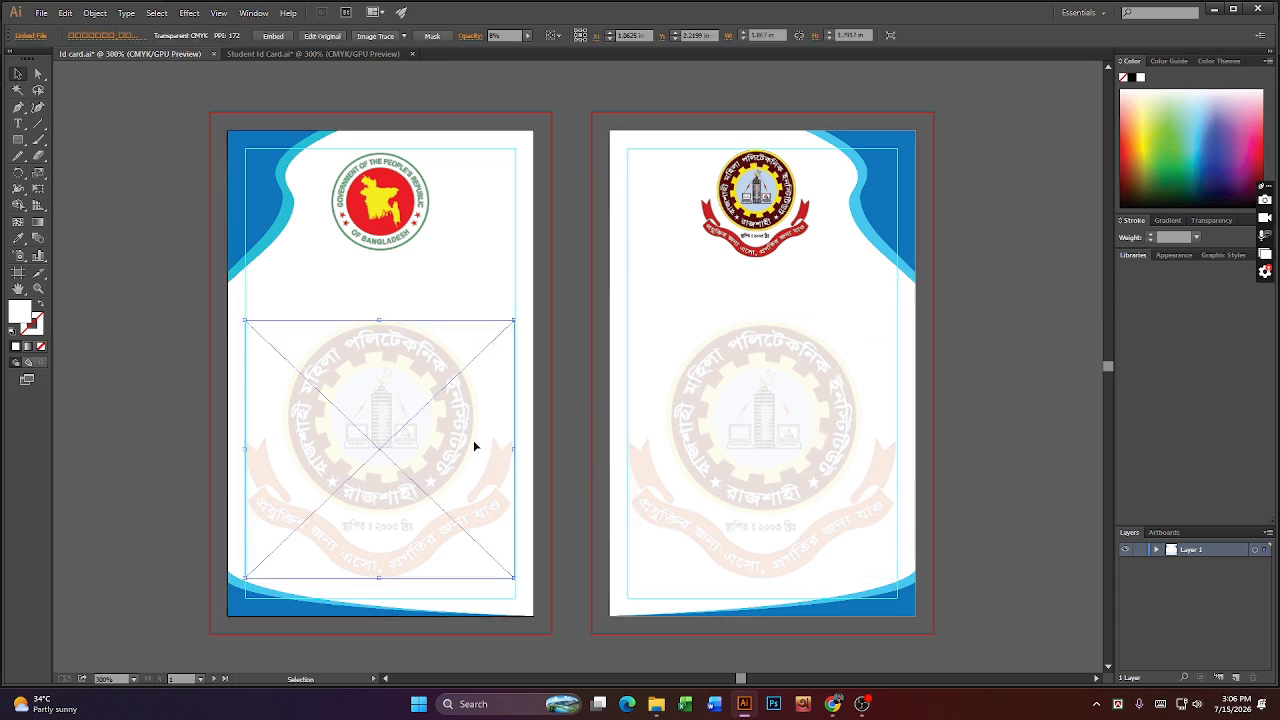
pyautogui.keyDown('shift'); pyautogui.click(729, 466); pyautogui.keyUp('shift')
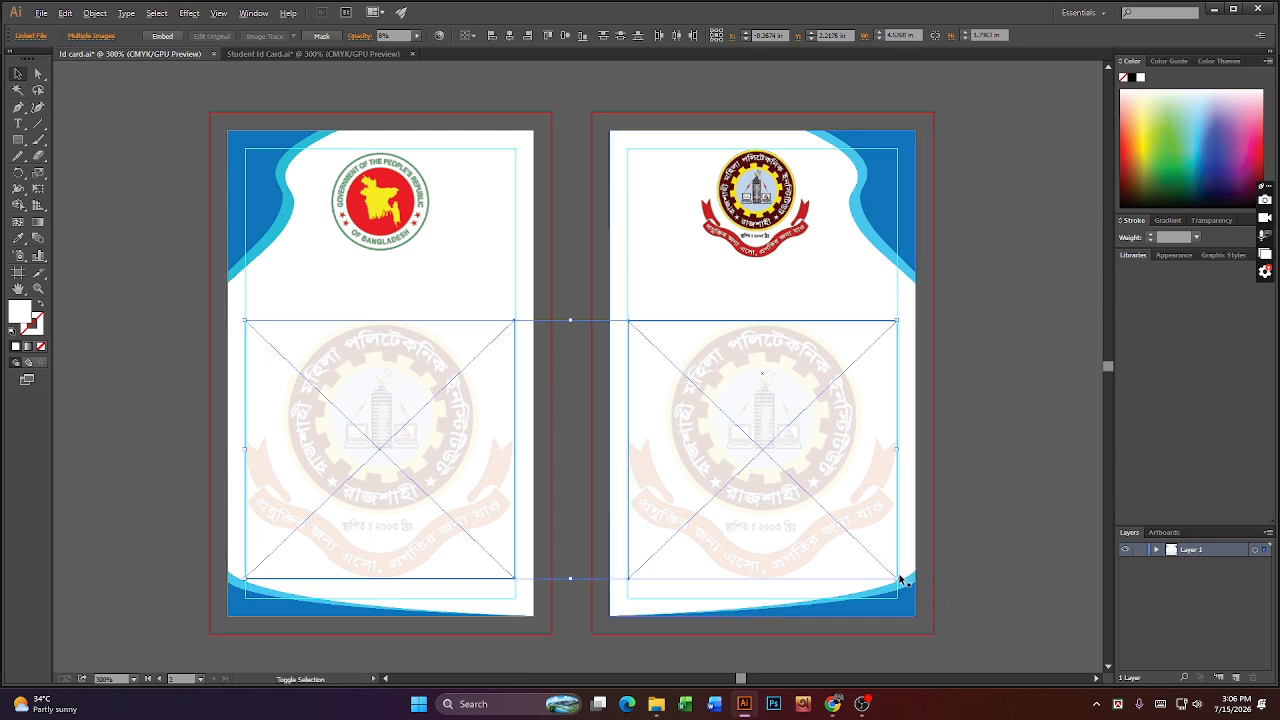
pyautogui.moveTo(900, 578)
pyautogui.mouseDown()
pyautogui.moveTo(909, 586)
pyautogui.moveTo(883, 570)
pyautogui.mouseUp()
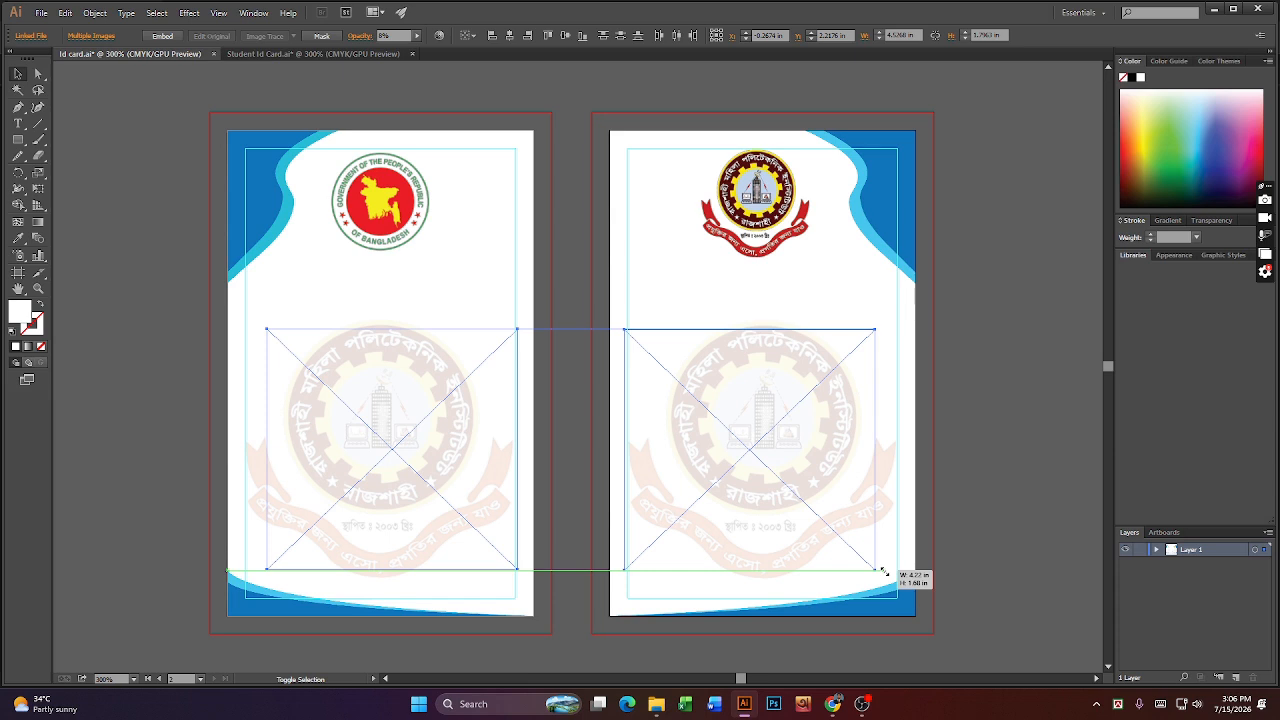
pyautogui.moveTo(883, 570); pyautogui.dragTo(870, 553)
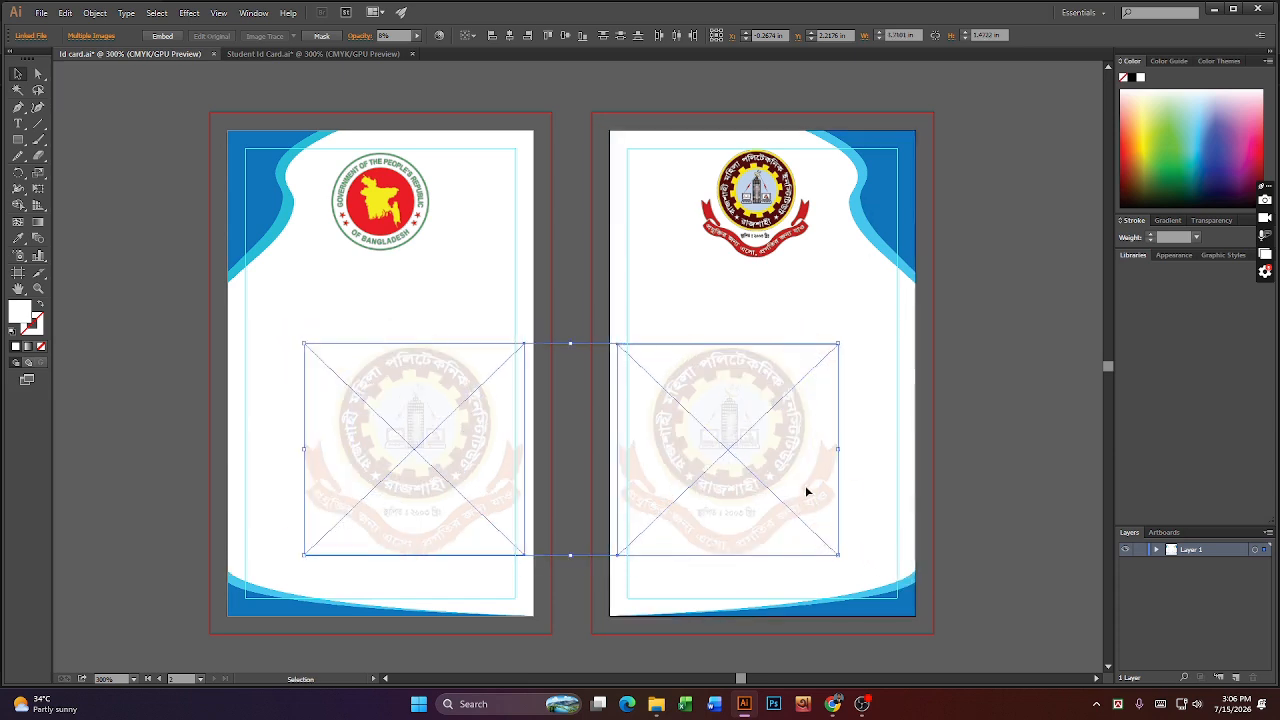
pyautogui.click(932, 461)
# - Try to center the second card's watermark horizontally with the card's white background rectangle, and undo the alignment
pyautogui.click(743, 452)
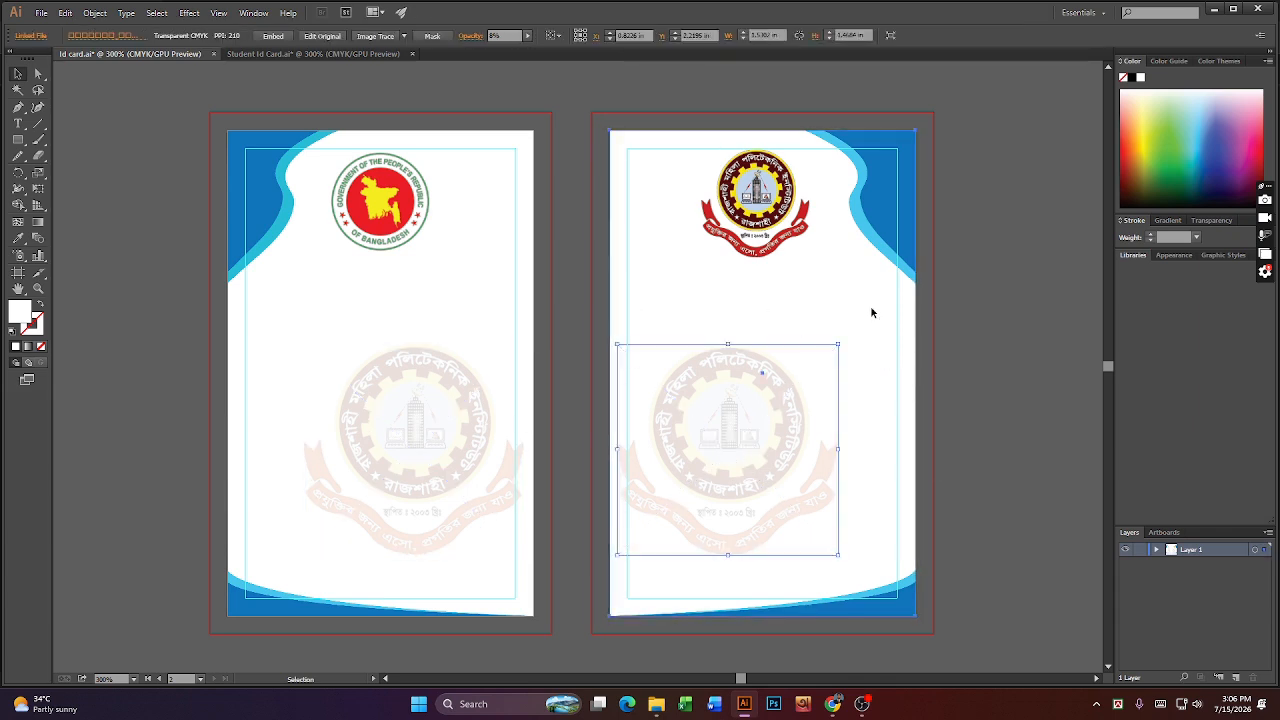
pyautogui.click(865, 318)
pyautogui.keyDown('shift'); pyautogui.click(780, 423); pyautogui.keyUp('shift')
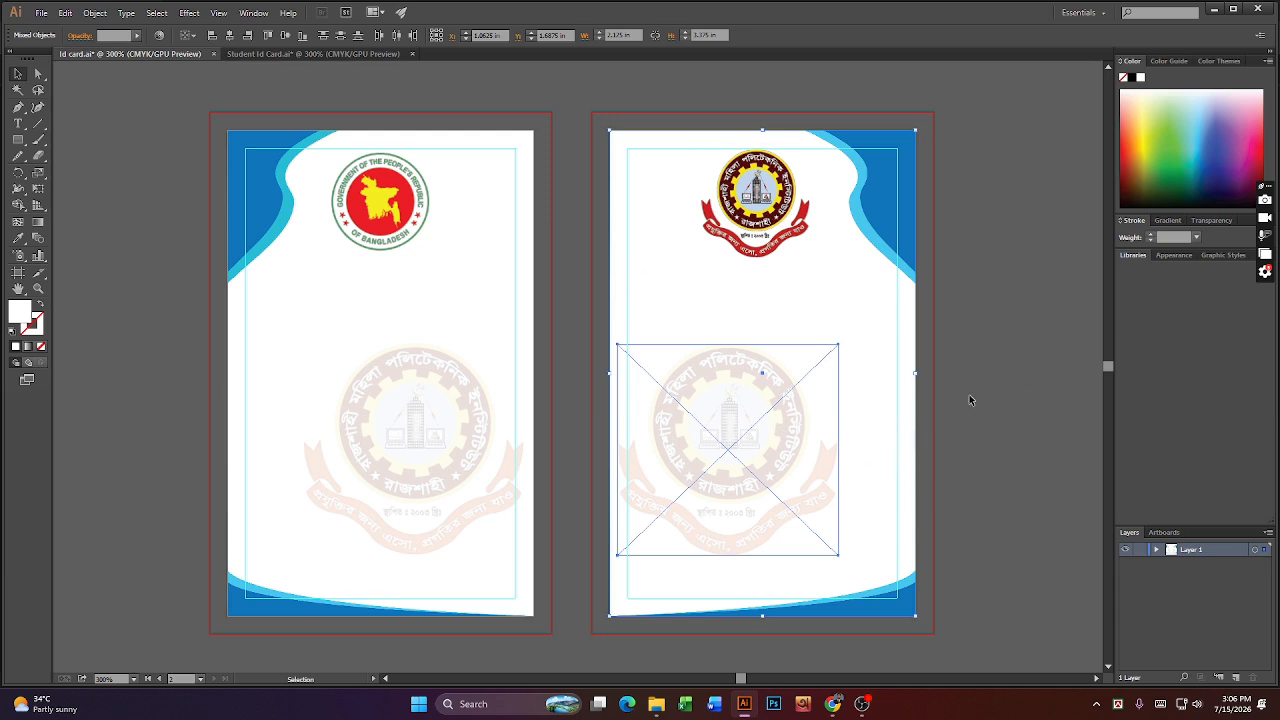
pyautogui.click(229, 36)
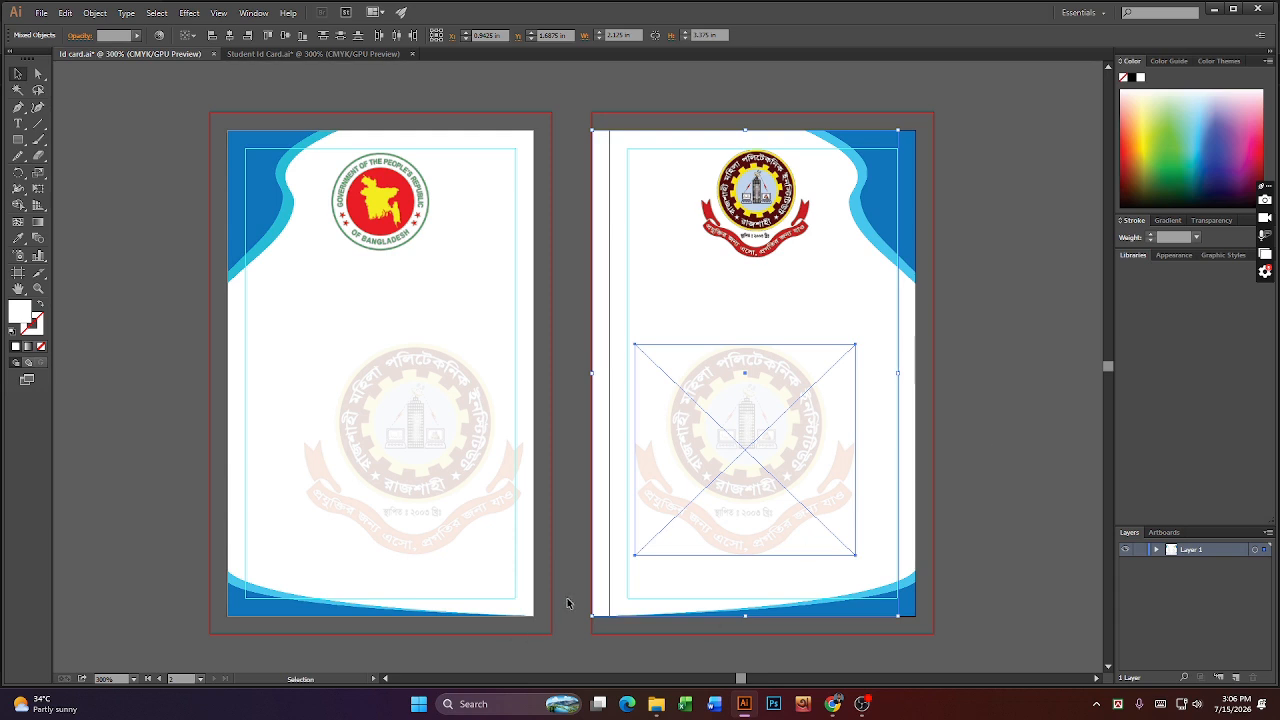
pyautogui.hotkey('ctrl', 'z')
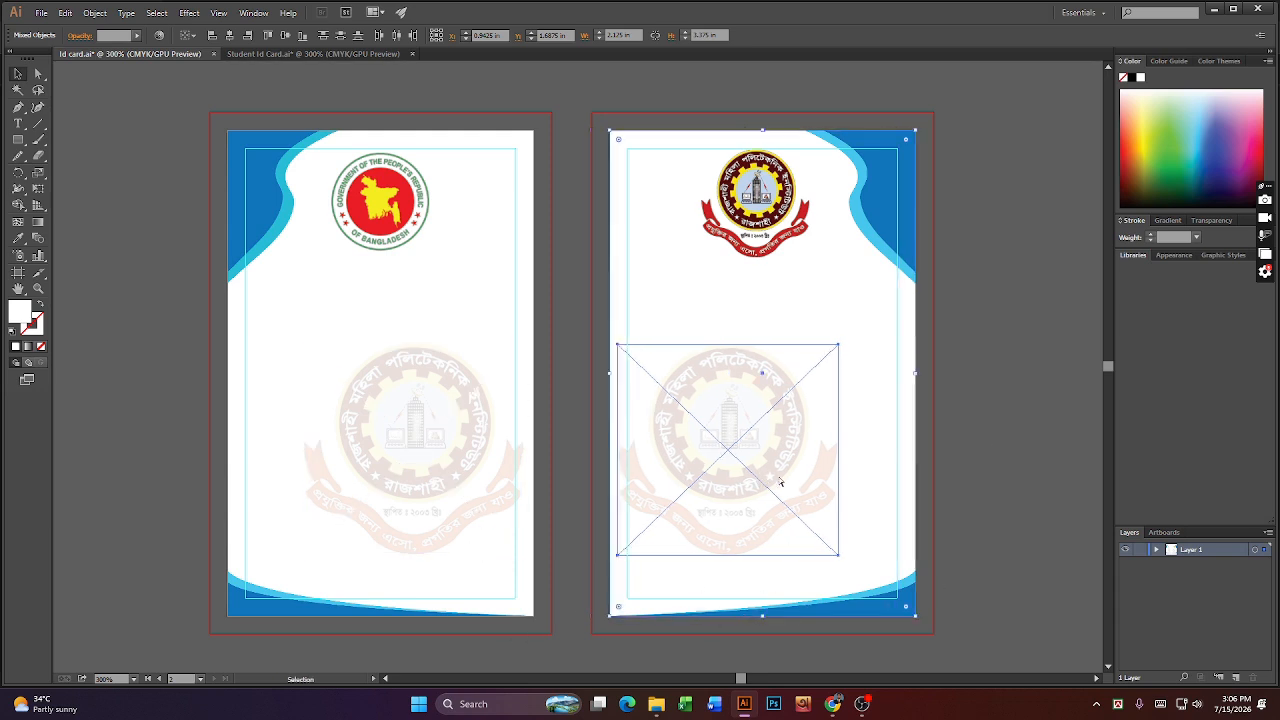
pyautogui.click(944, 237)
# - Nudge the second card's faded watermark right to a horizontal position of about 1.07 in
pyautogui.click(709, 443)
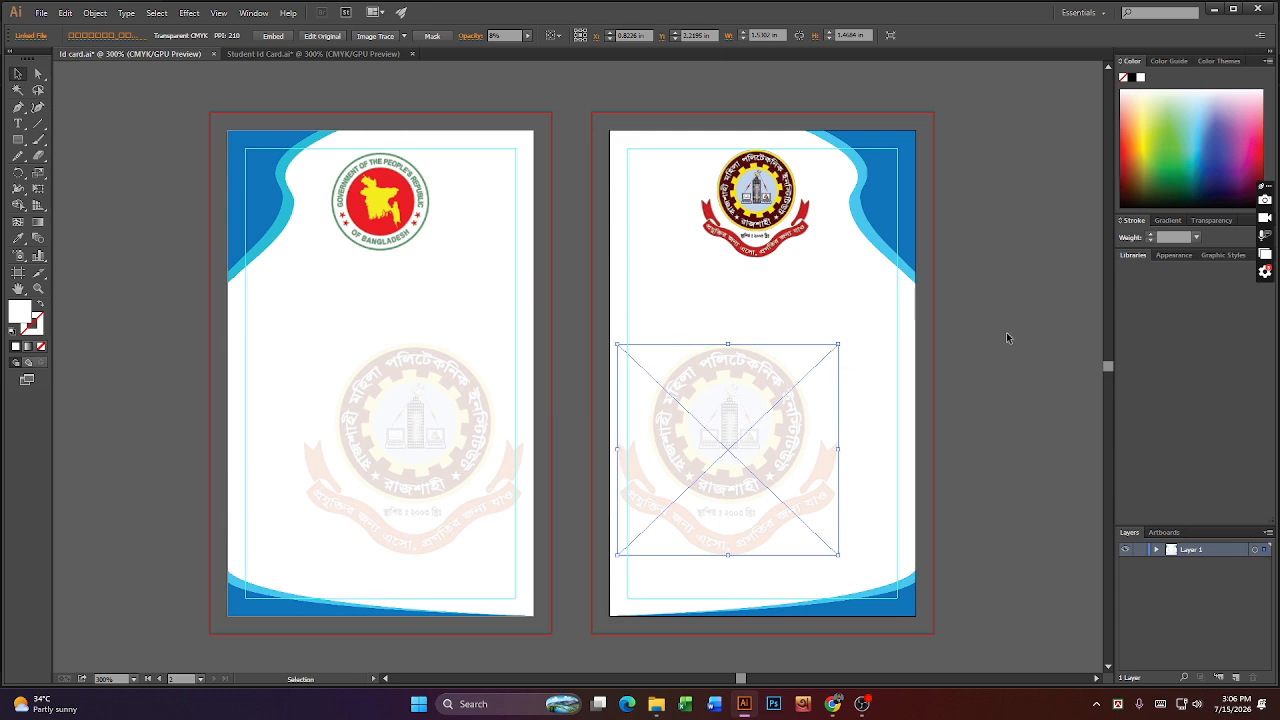
pyautogui.click(884, 299)
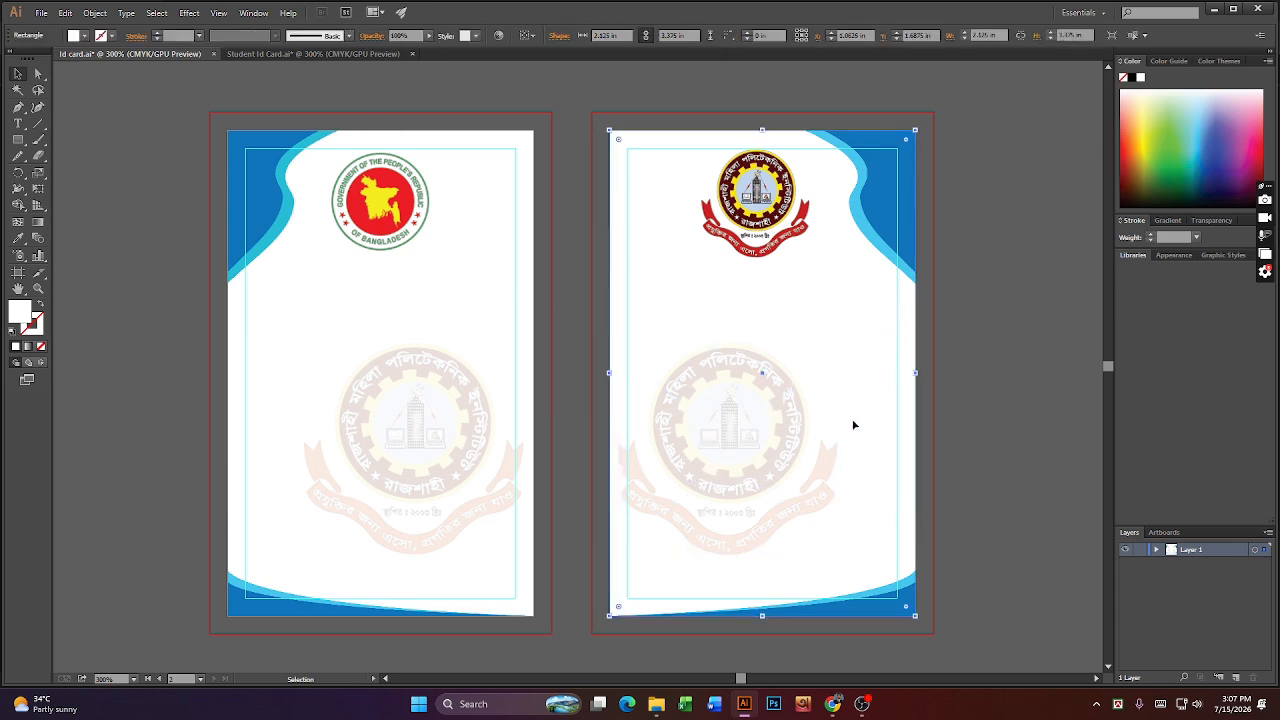
pyautogui.click(987, 345)
pyautogui.click(722, 427)
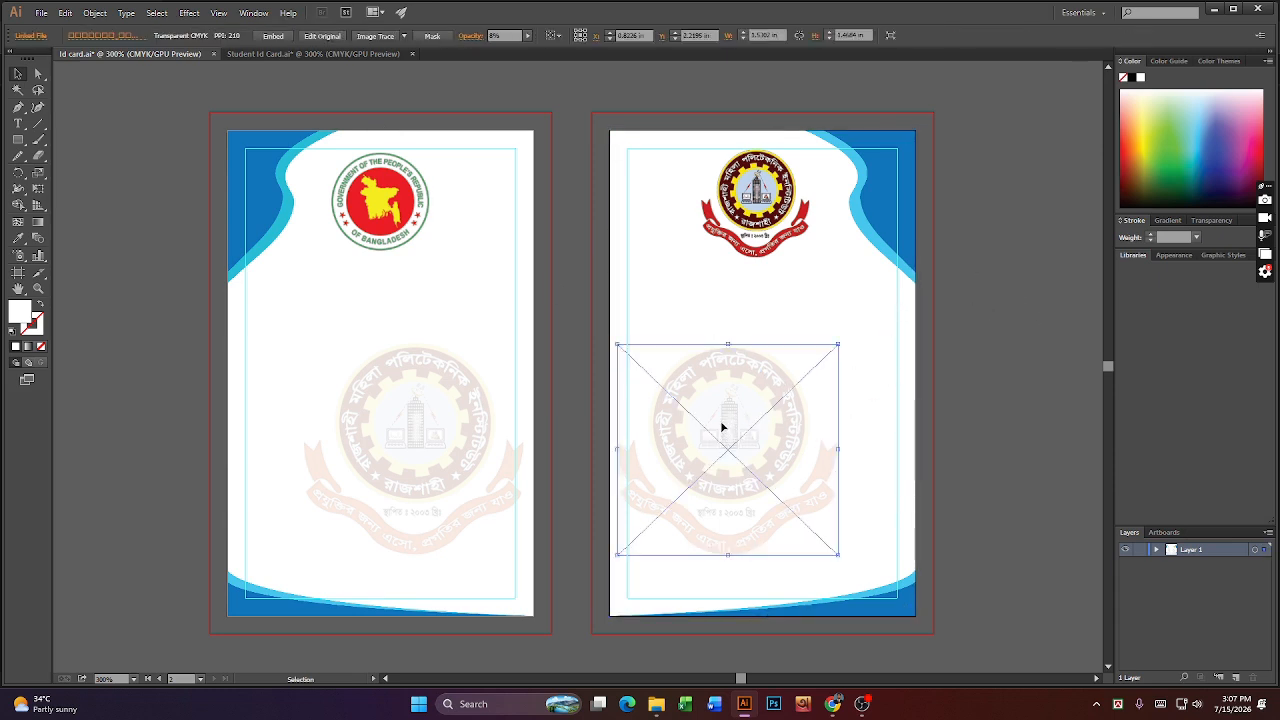
pyautogui.press('Right')
pyautogui.press('Right')
pyautogui.press('Right')
pyautogui.press('Right')
pyautogui.press('Right')
pyautogui.press('Right')
pyautogui.press('Right')
pyautogui.press('Right')
pyautogui.press('Right')
pyautogui.press('Right')
pyautogui.press('Right')
pyautogui.press('Right')
pyautogui.press('Right')
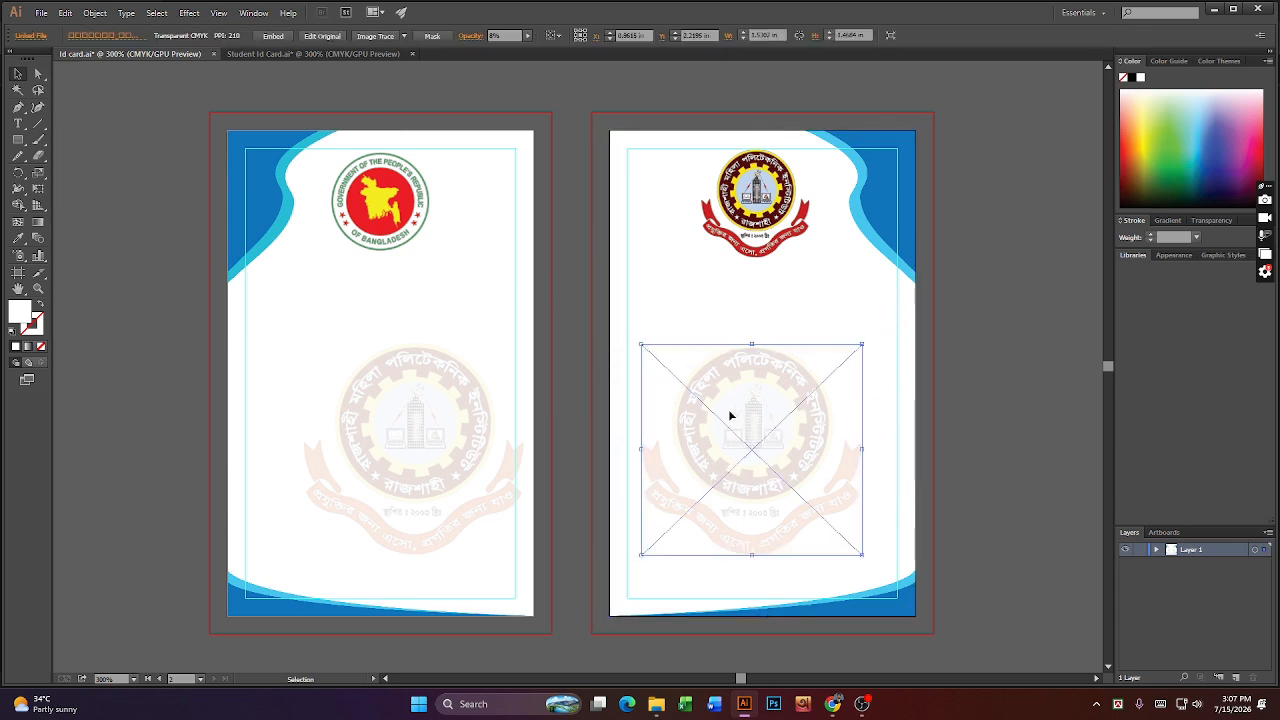
pyautogui.press('Right')
pyautogui.press('Right')
pyautogui.press('Right')
pyautogui.press('Right')
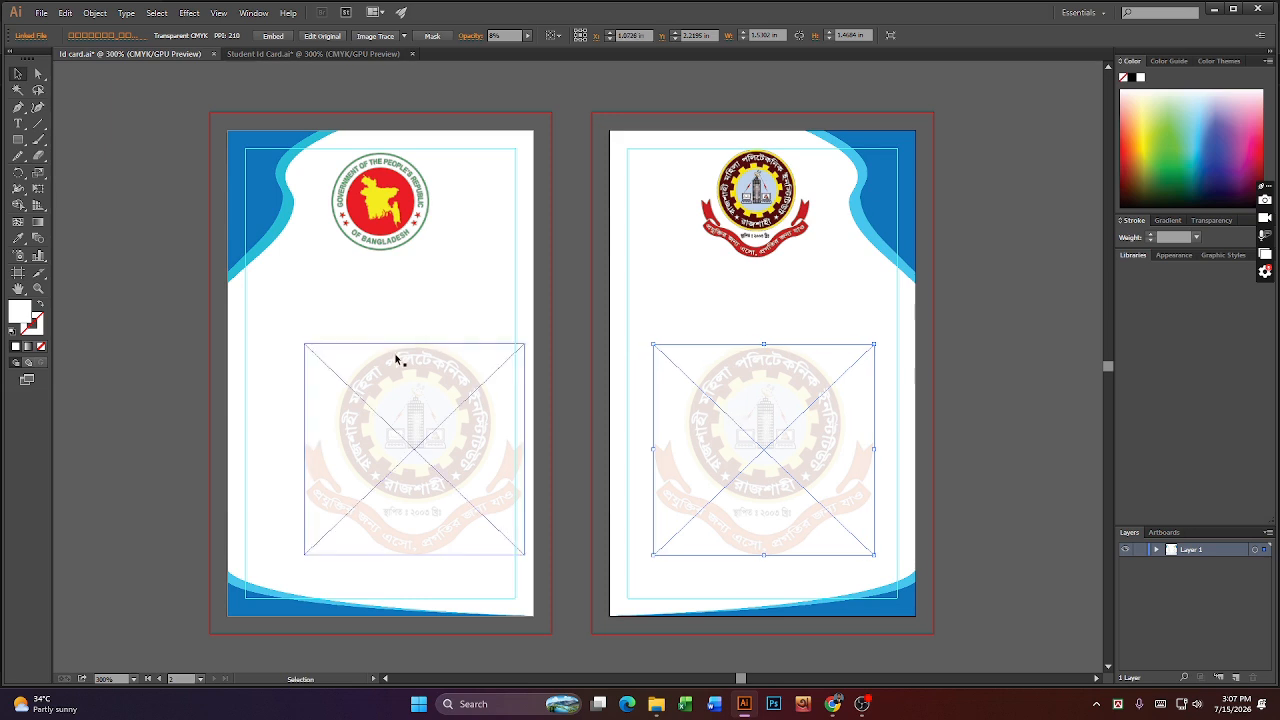
# - Nudge the first card's faded watermark left to a horizontal position of about 1.07 in
pyautogui.click(387, 402)
pyautogui.press('Left')
pyautogui.press('Left')
pyautogui.press('Left')
pyautogui.press('Left')
pyautogui.press('Left')
pyautogui.press('Left')
pyautogui.press('Left')
pyautogui.press('Left')
pyautogui.press('Left')
pyautogui.press('Left')
pyautogui.press('Left')
pyautogui.press('Left')
pyautogui.press('Left')
pyautogui.press('Left')
pyautogui.press('Left')
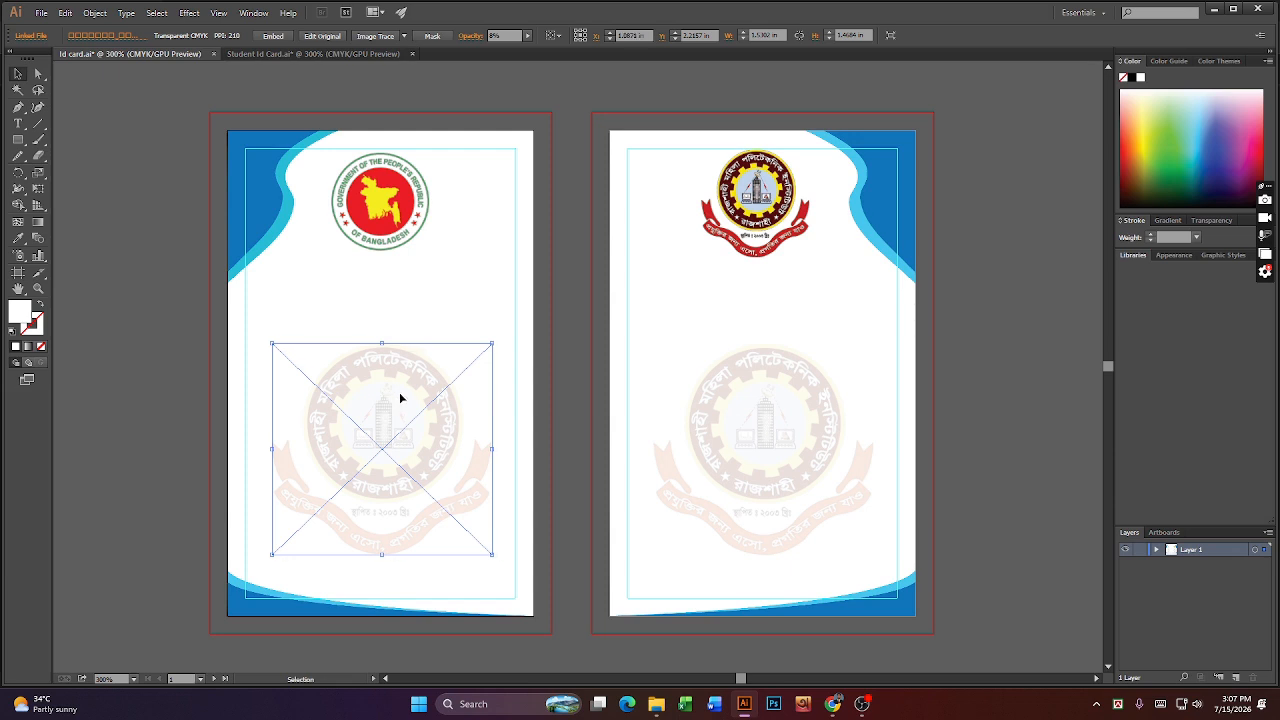
# - Move the watermarks on both cards down to a vertical position of about 2.30 in
pyautogui.click(819, 504)
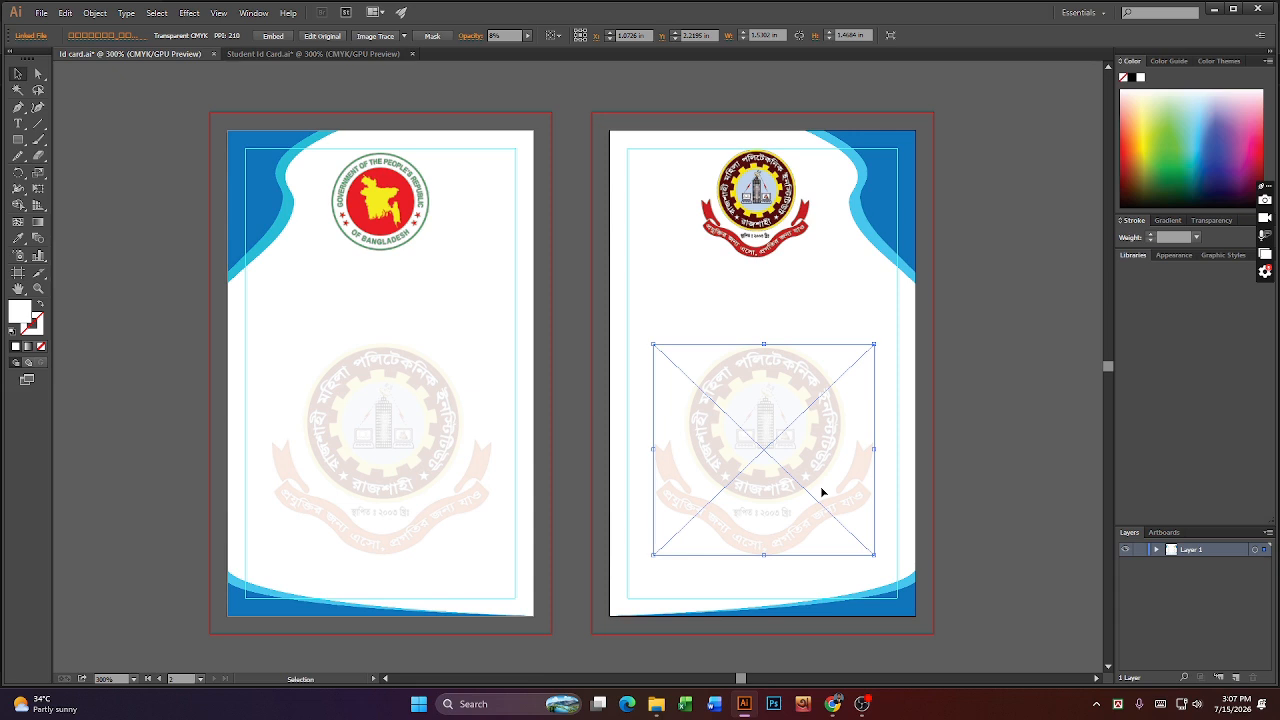
pyautogui.click(363, 477)
pyautogui.click(823, 463)
pyautogui.click(435, 497)
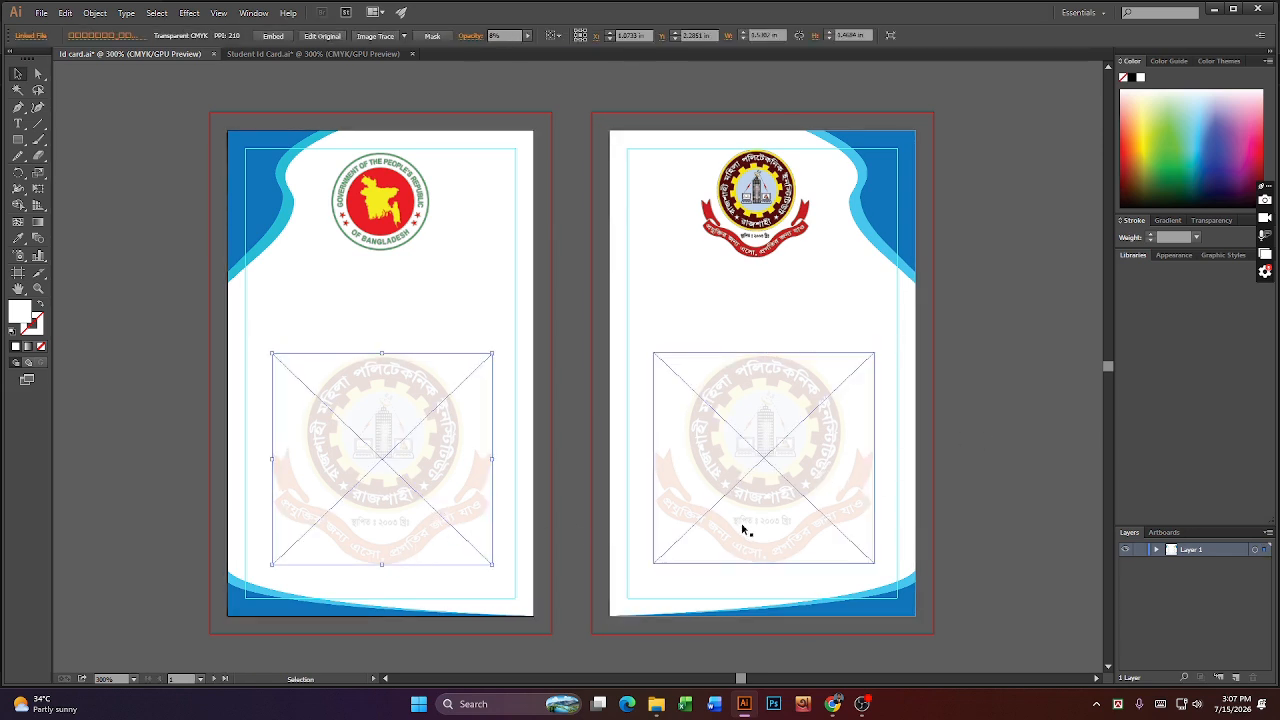
pyautogui.click(718, 536)
pyautogui.keyDown('shift'); pyautogui.click(439, 518); pyautogui.keyUp('shift')
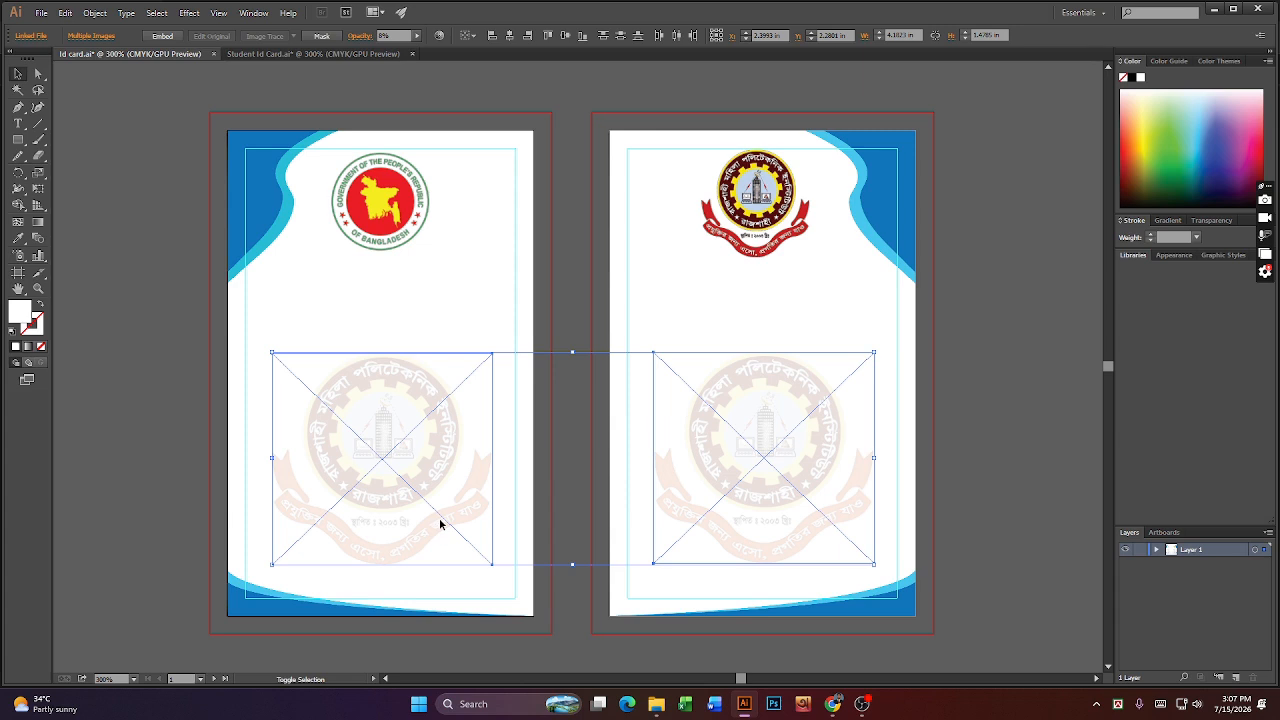
pyautogui.click(805, 541)
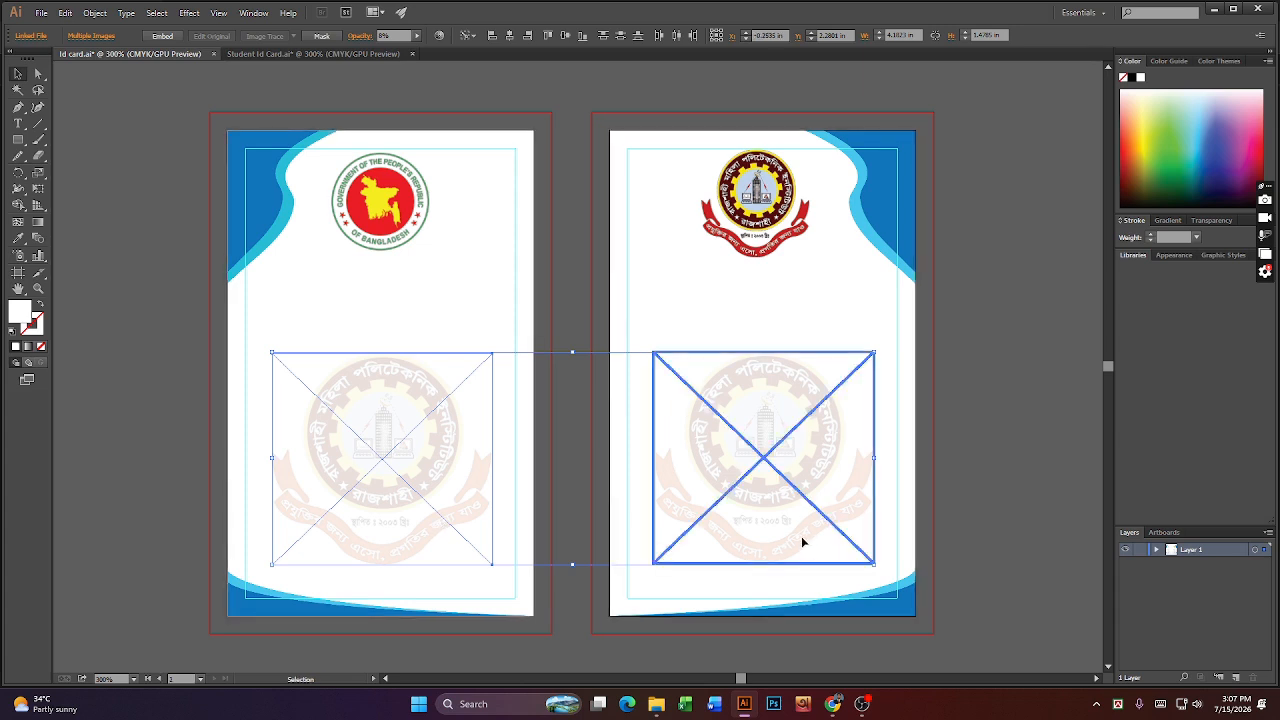
pyautogui.press('Down')
pyautogui.click(814, 510)
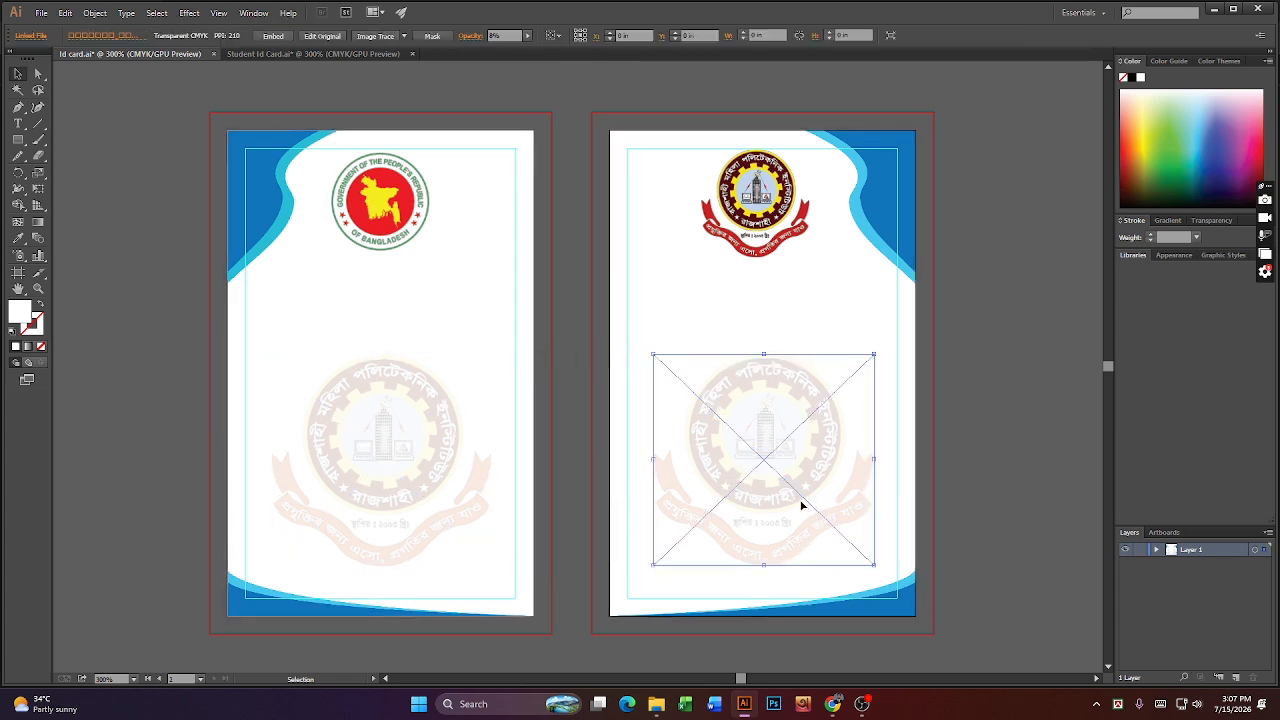
# - Set the opacity of both faded watermarks to 10%
pyautogui.keyDown('shift'); pyautogui.click(441, 485); pyautogui.keyUp('shift')
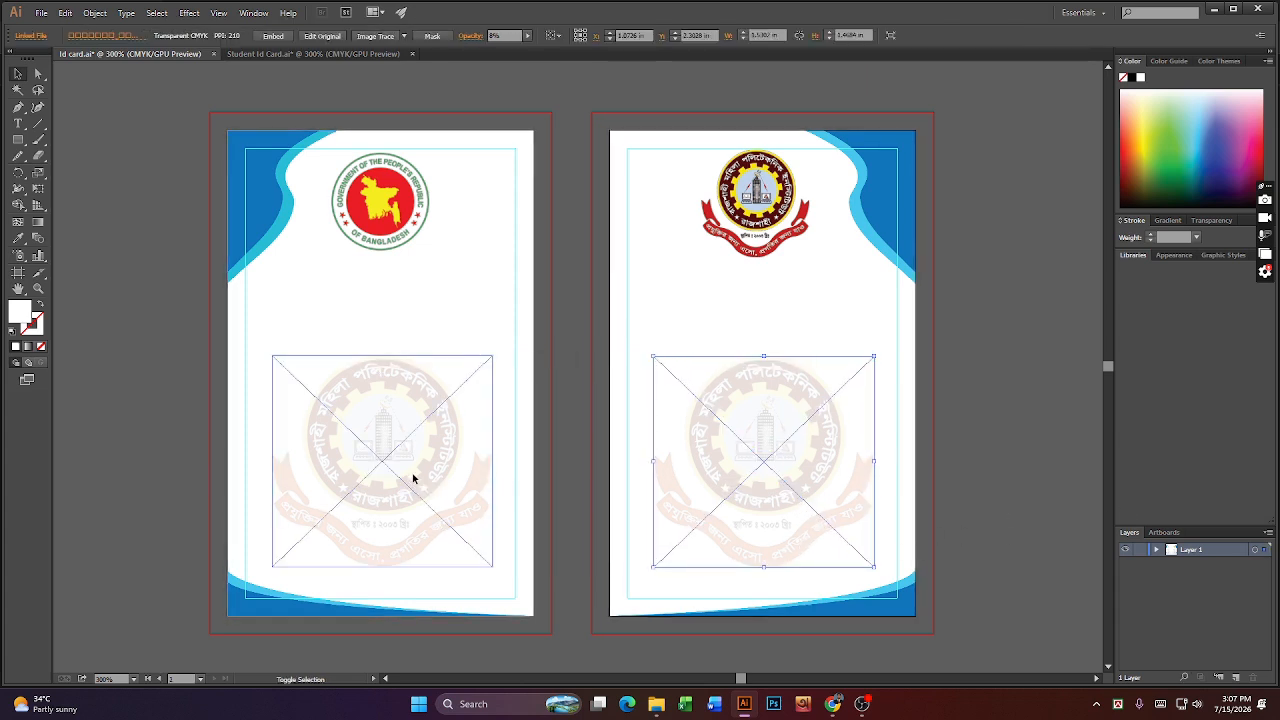
pyautogui.click(396, 35)
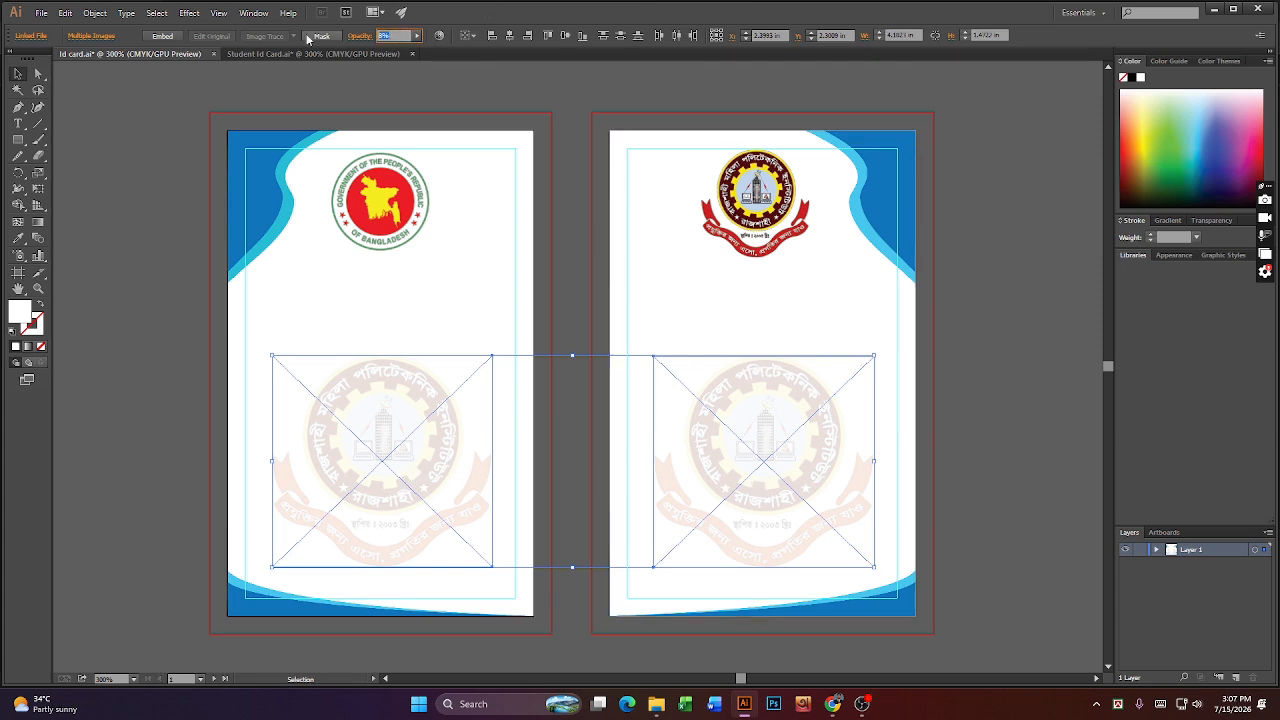
pyautogui.write('10')
pyautogui.press('Return')
pyautogui.click(981, 394)
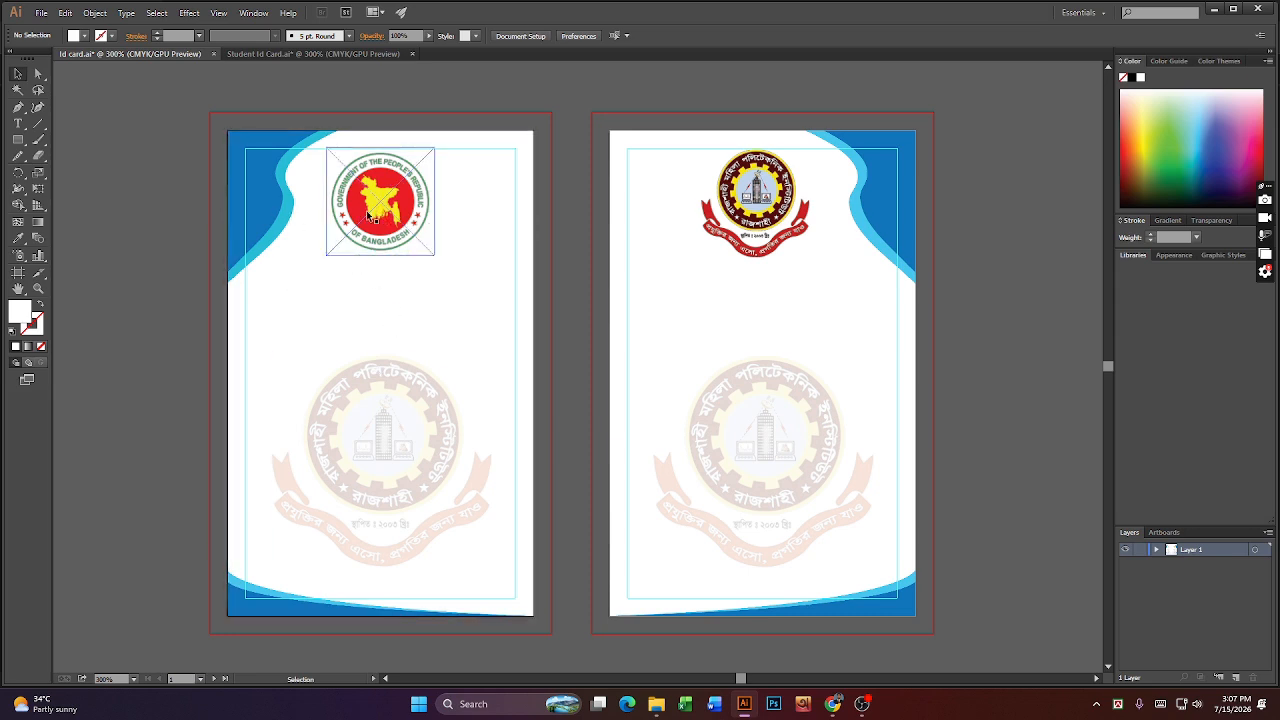
# - Resize the full-color polytechnic logo at the top of the second card to 0.8 in wide and 0.8 in high
pyautogui.click(766, 199)
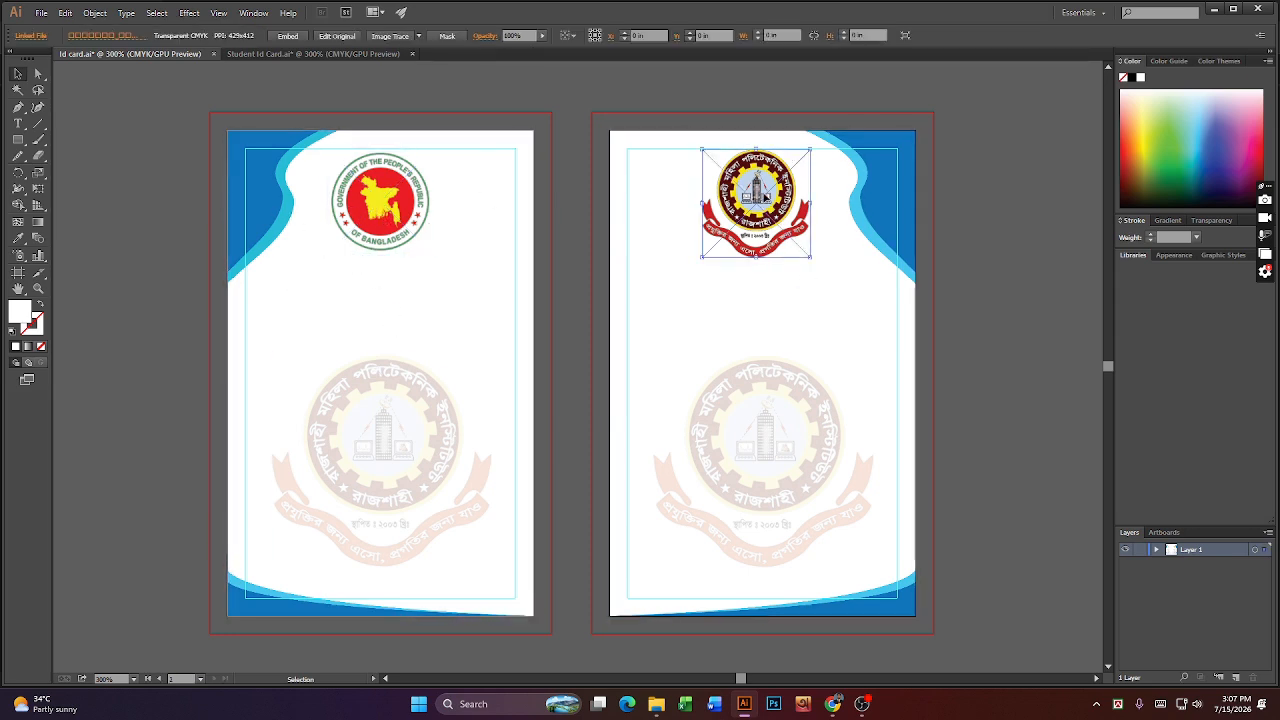
pyautogui.keyDown('shift'); pyautogui.click(408, 217); pyautogui.keyUp('shift')
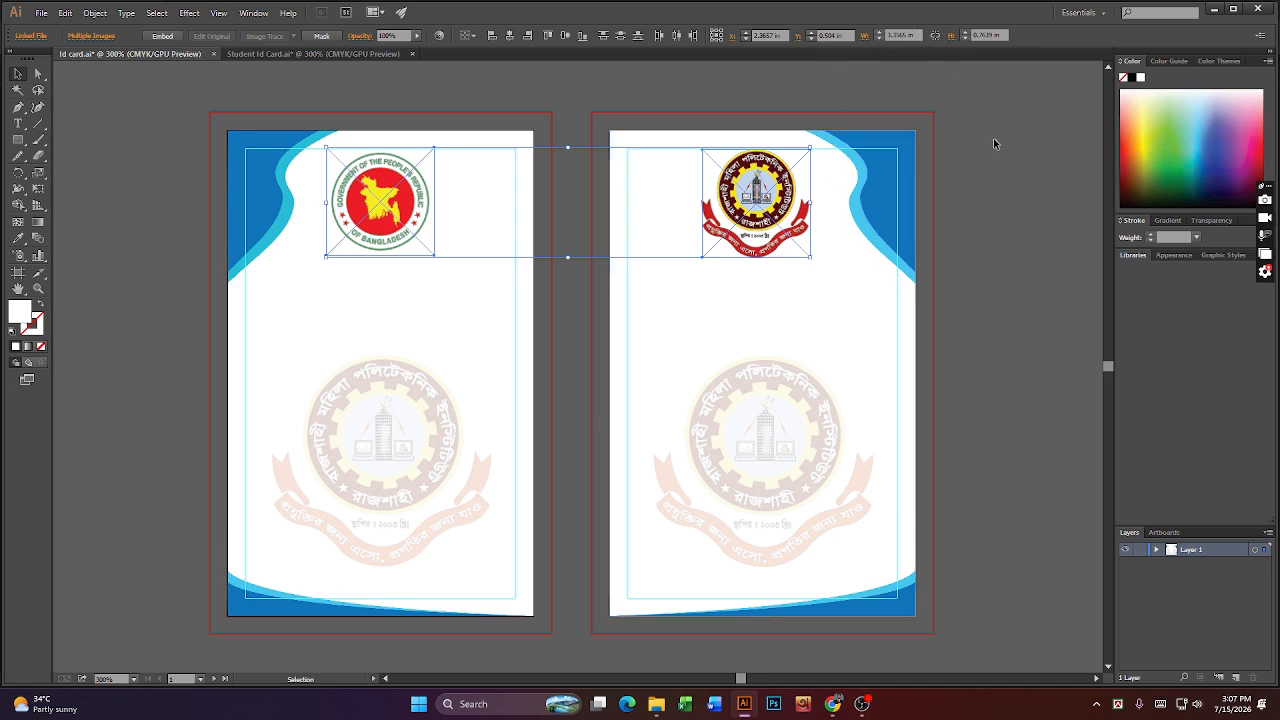
pyautogui.click(756, 200)
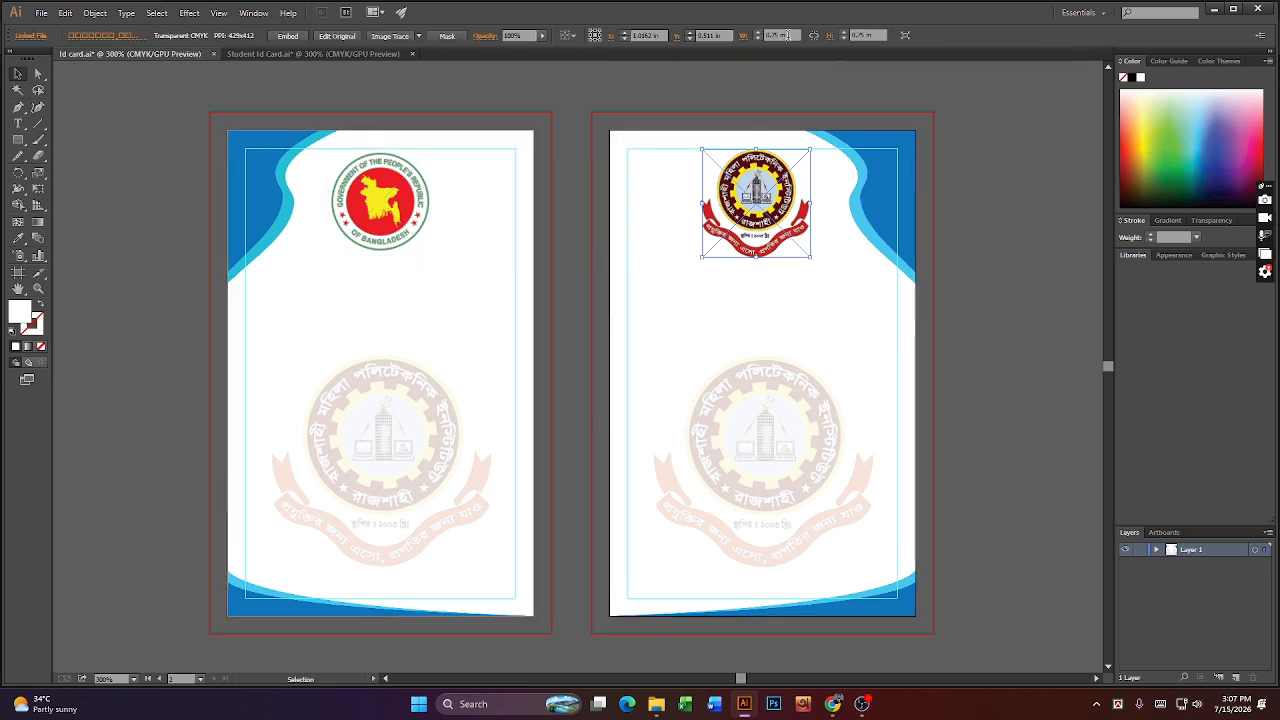
pyautogui.click(787, 35)
pyautogui.write('90')
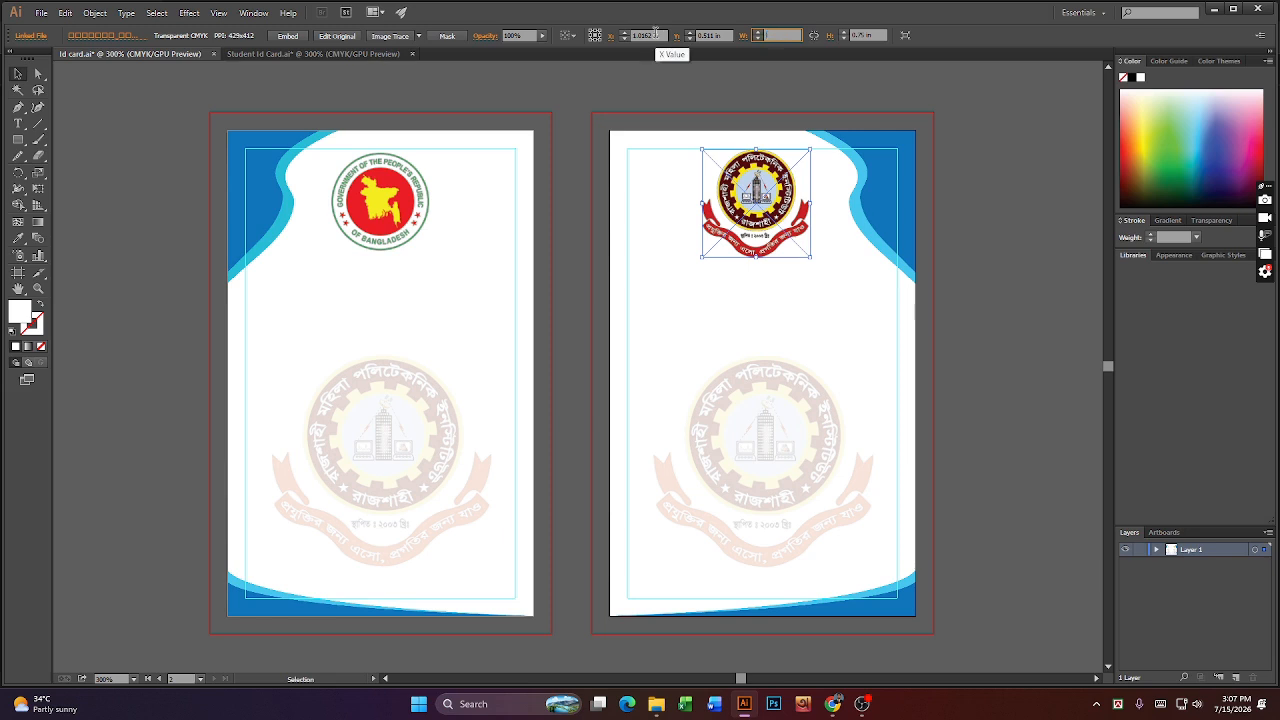
pyautogui.press('Tab')
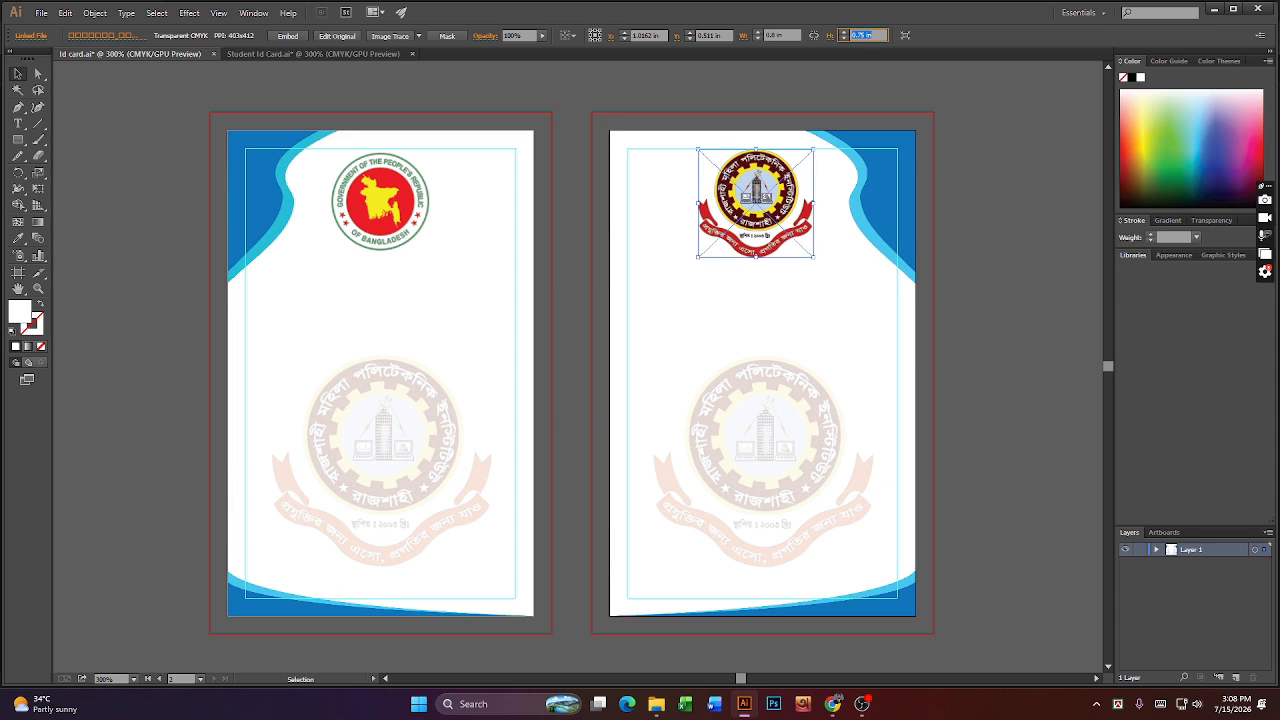
pyautogui.press('BackSpace')
pyautogui.press('Return')
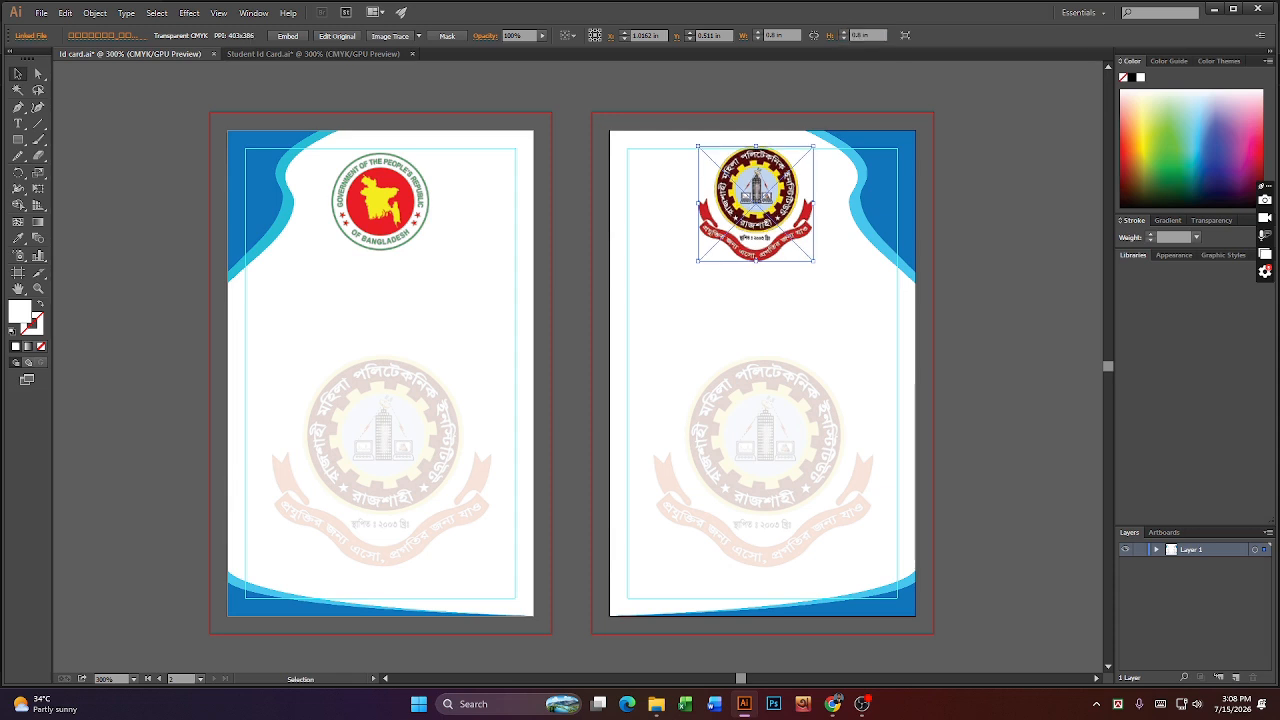
# - Resize the government seal at the top of the first card to 0.8 in wide and 0.8 in high
pyautogui.click(1011, 228)
pyautogui.click(380, 200)
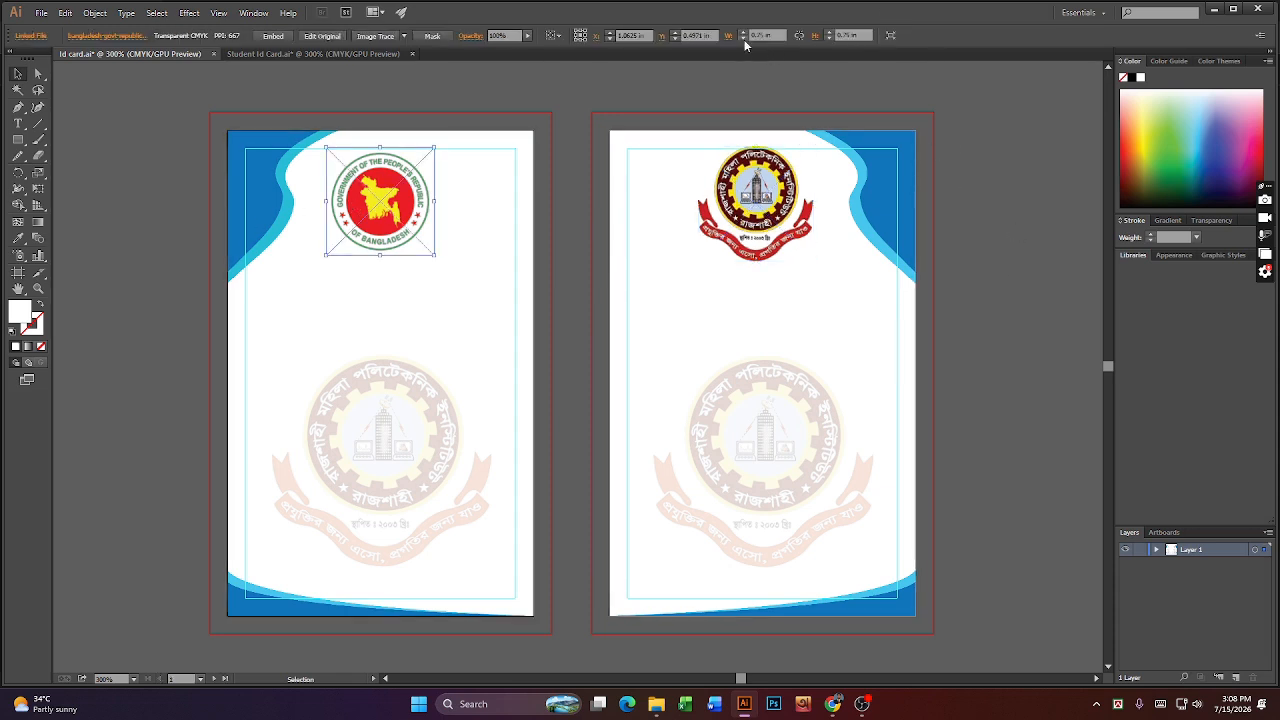
pyautogui.click(766, 35)
pyautogui.write('0.8')
pyautogui.press('Tab')
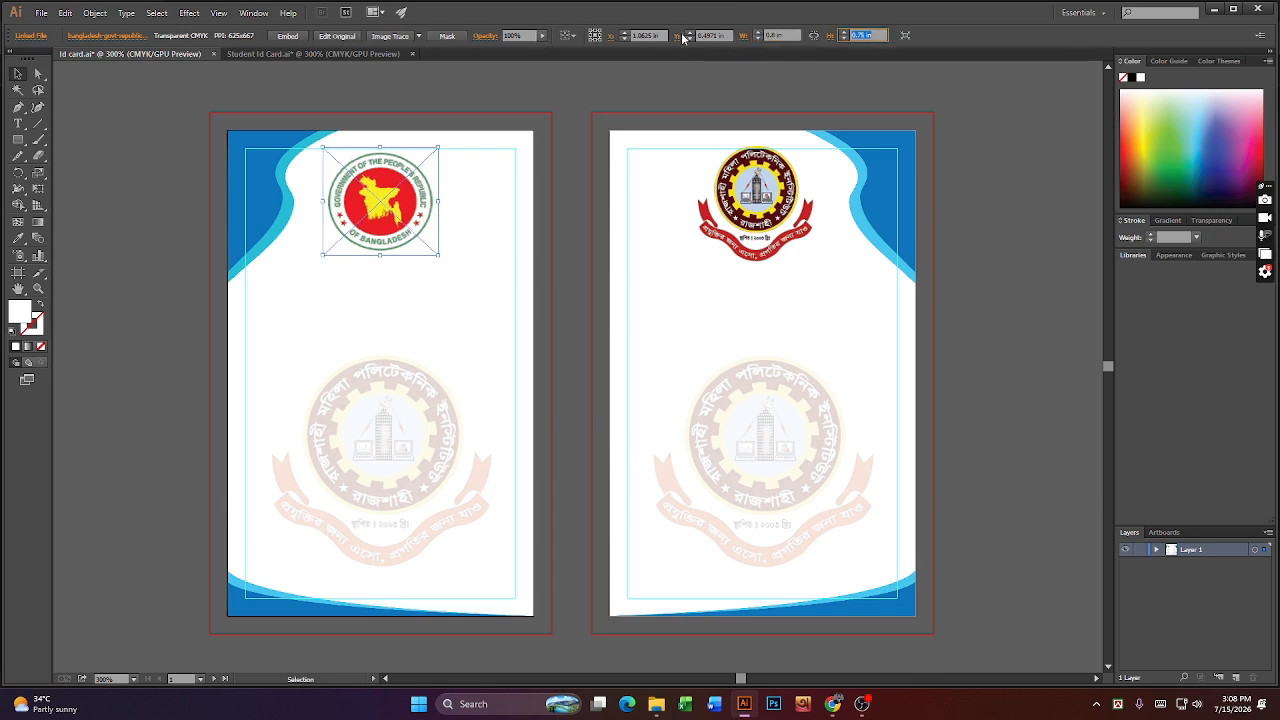
pyautogui.write('0.80')
pyautogui.press('Return')
pyautogui.click(1014, 269)
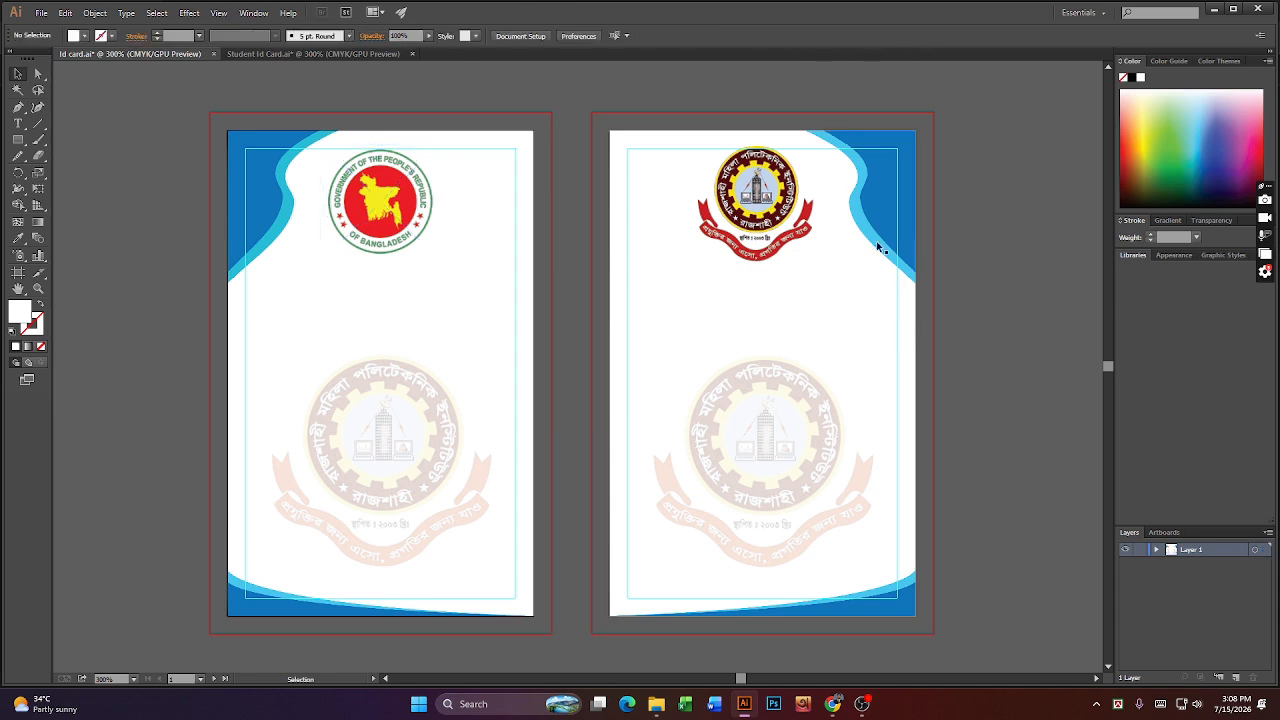
pyautogui.click(805, 240)
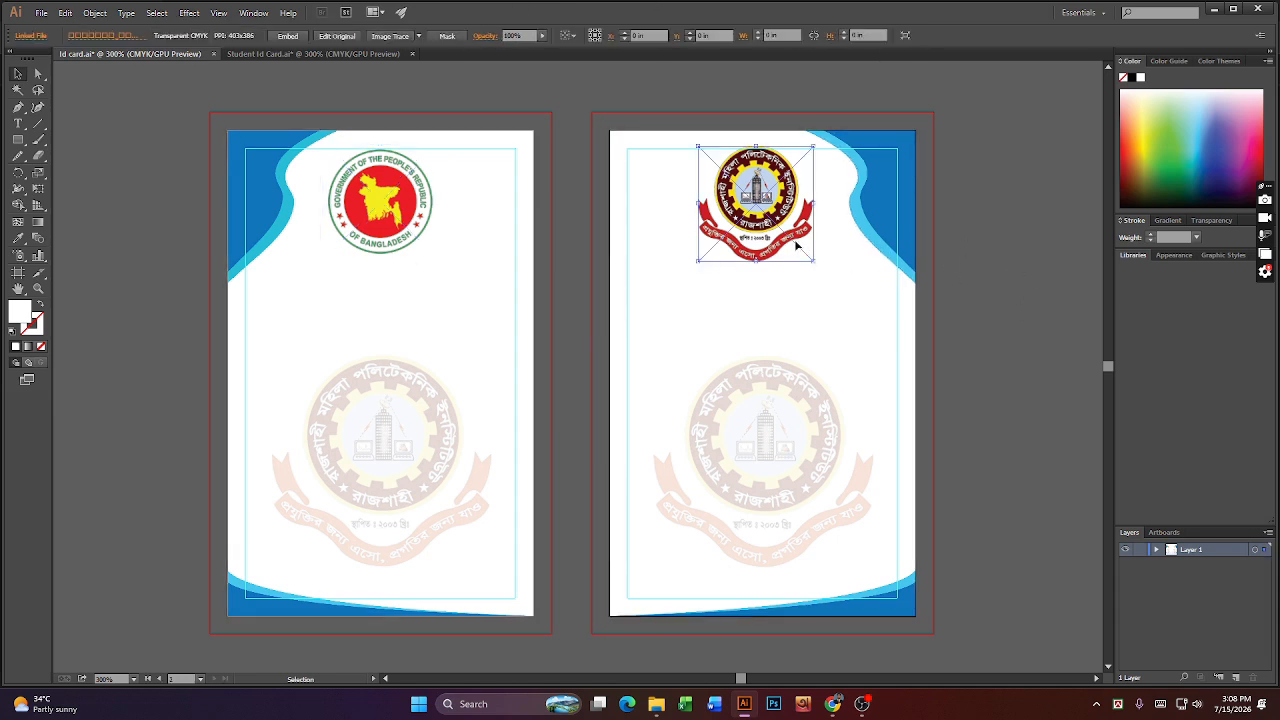
pyautogui.click(994, 309)
# - Draw a circle about 0.6 in across with the Ellipse tool and place it centered just below the first card's seal
pyautogui.click(18, 139)
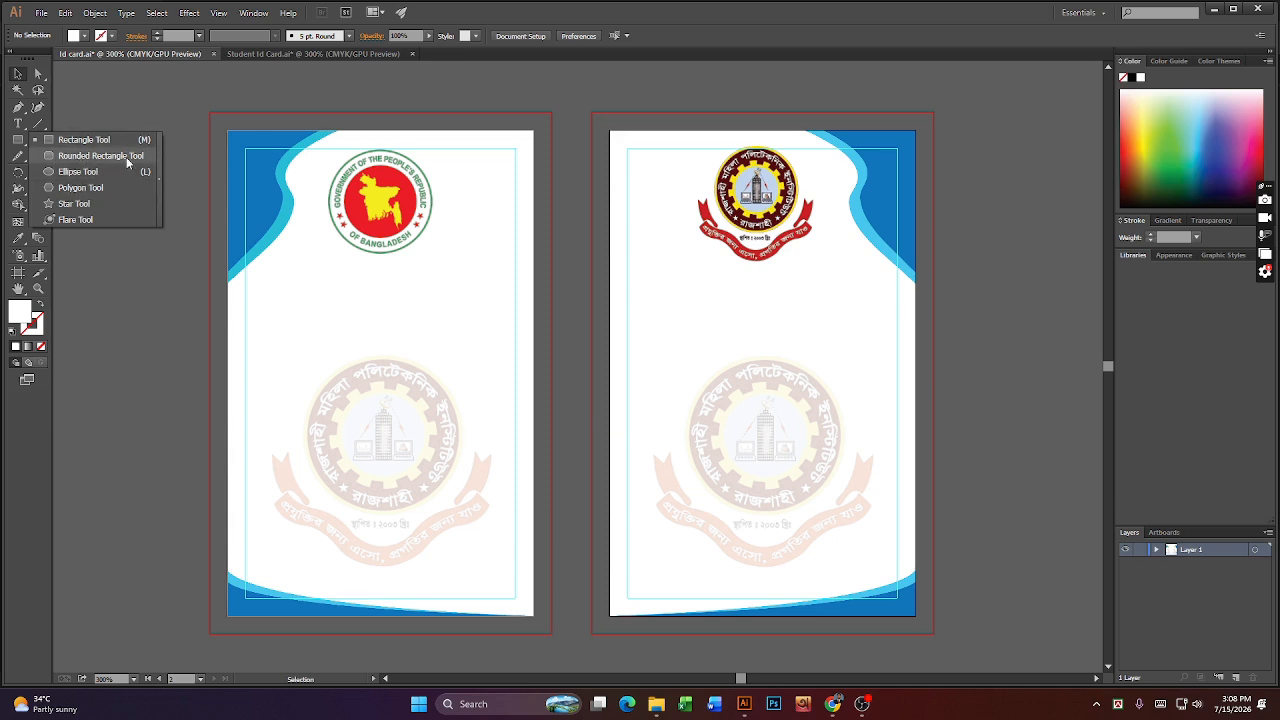
pyautogui.click(78, 172)
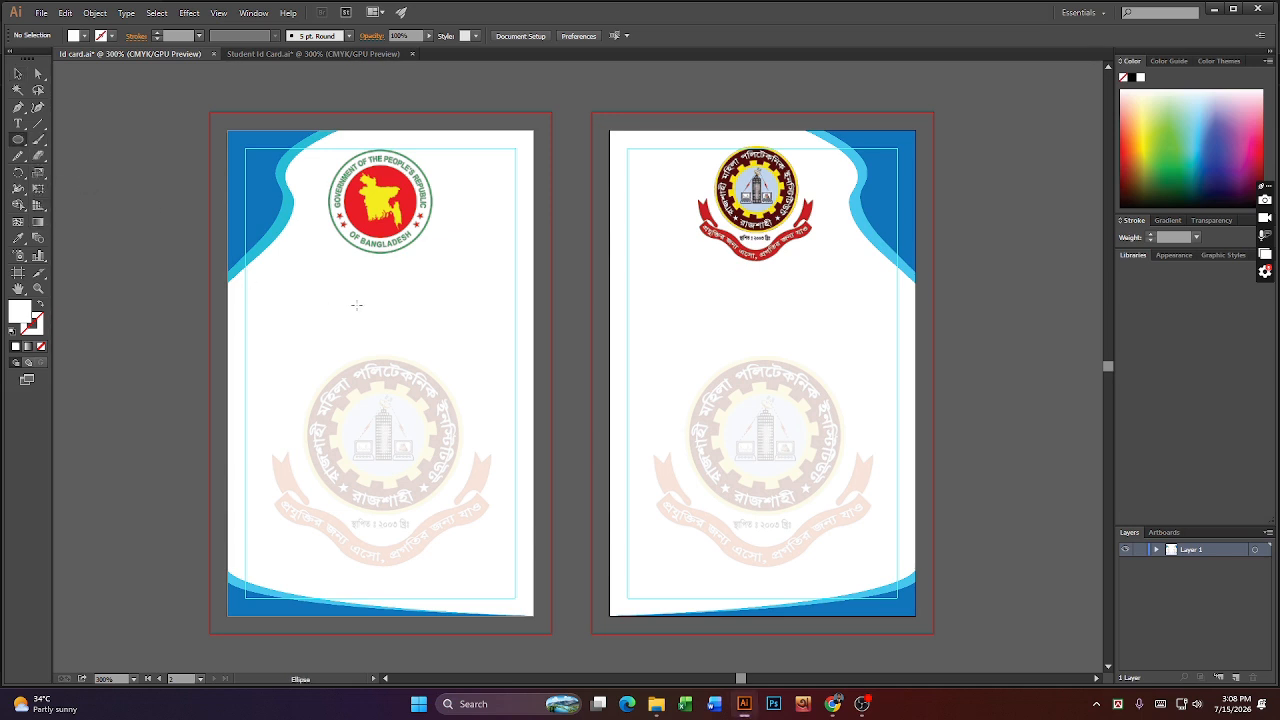
pyautogui.moveTo(369, 284); pyautogui.dragTo(410, 330)
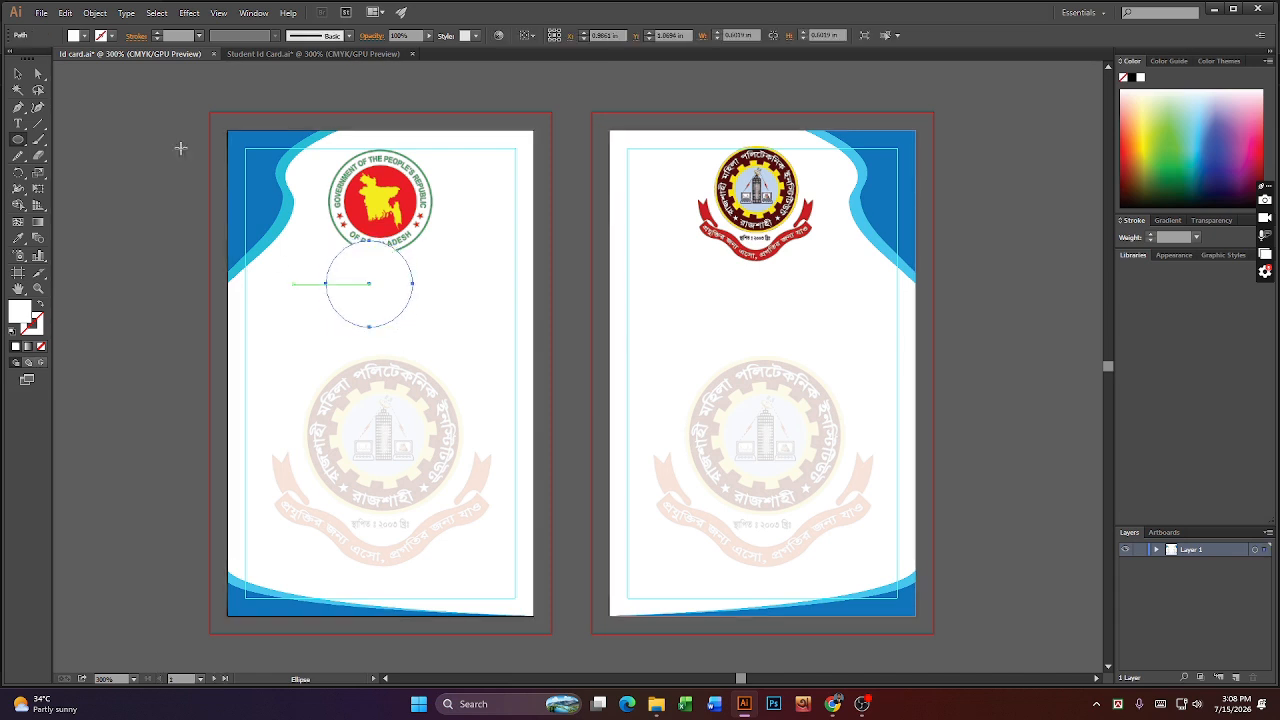
pyautogui.click(18, 74)
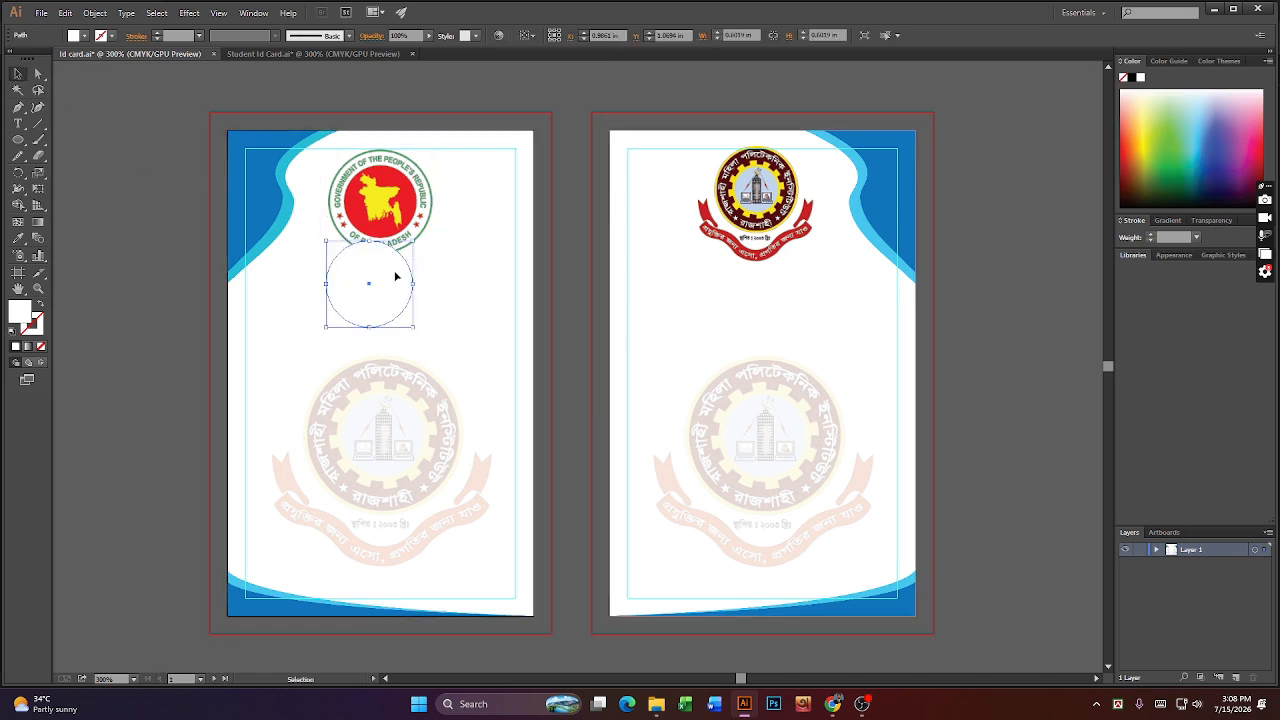
pyautogui.moveTo(409, 300); pyautogui.dragTo(422, 330)
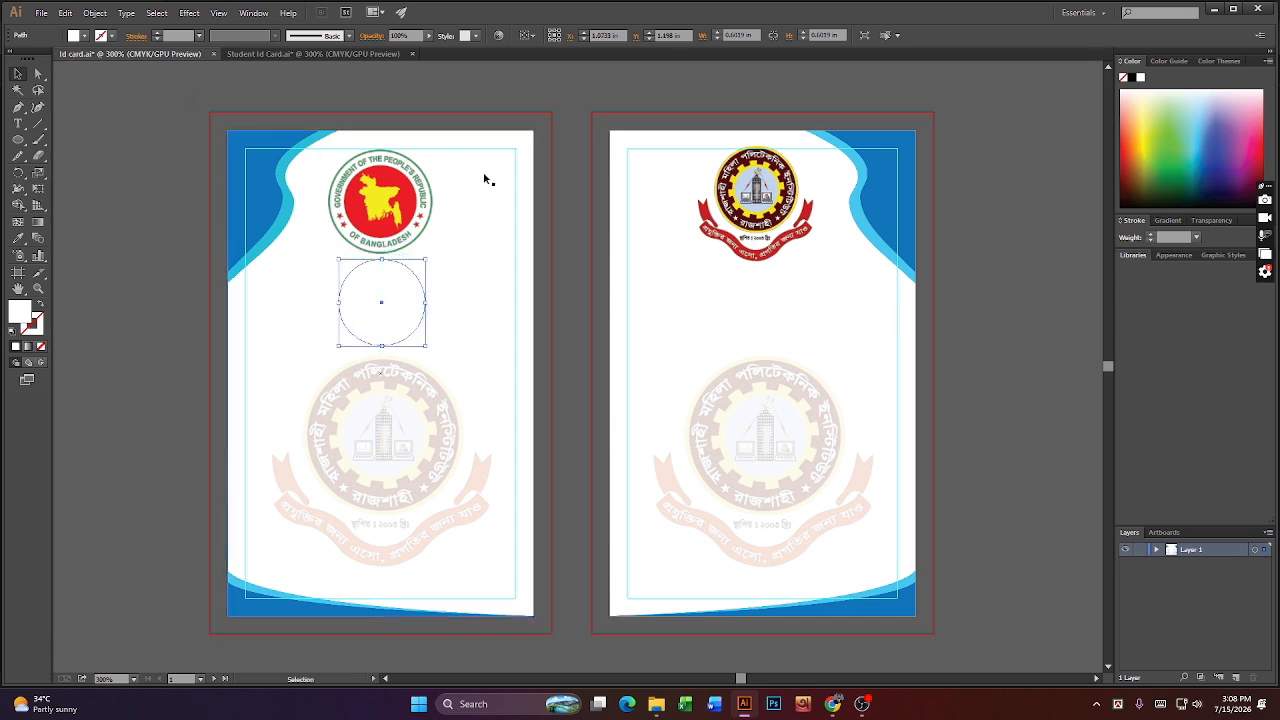
# - Remove the new circle's fill and give it a CMYK Blue stroke
pyautogui.click(85, 35)
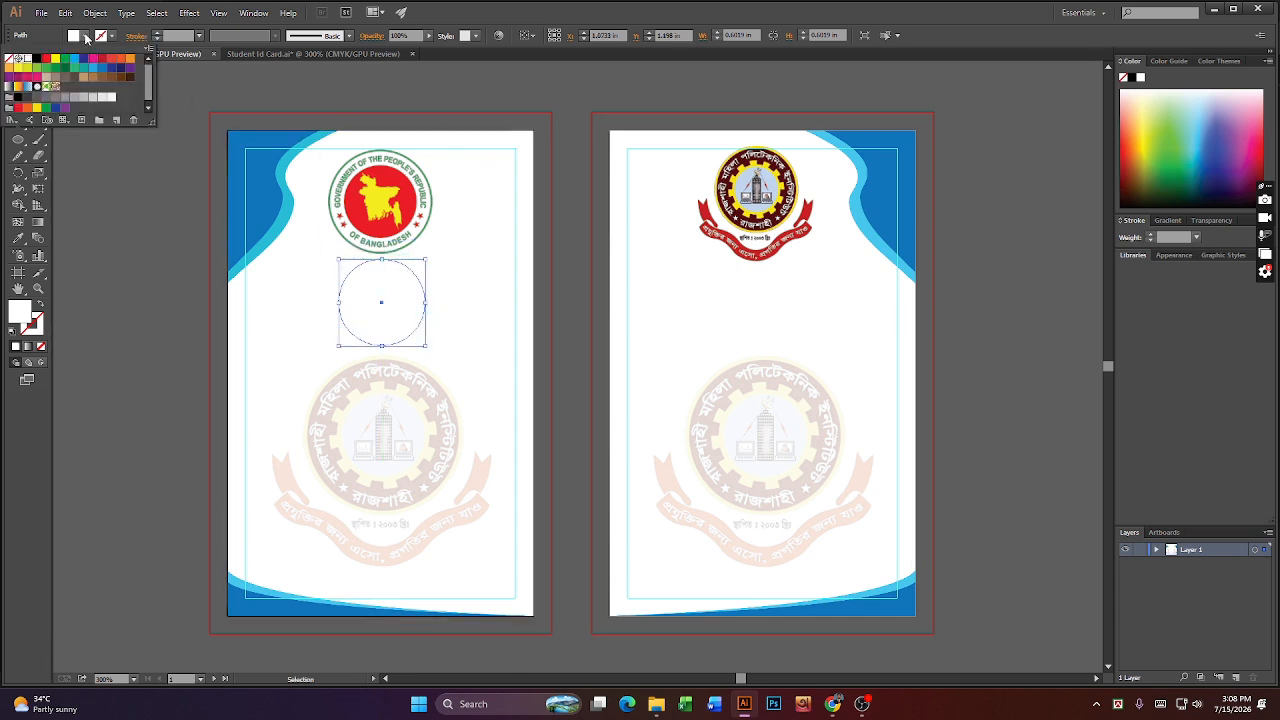
pyautogui.click(8, 58)
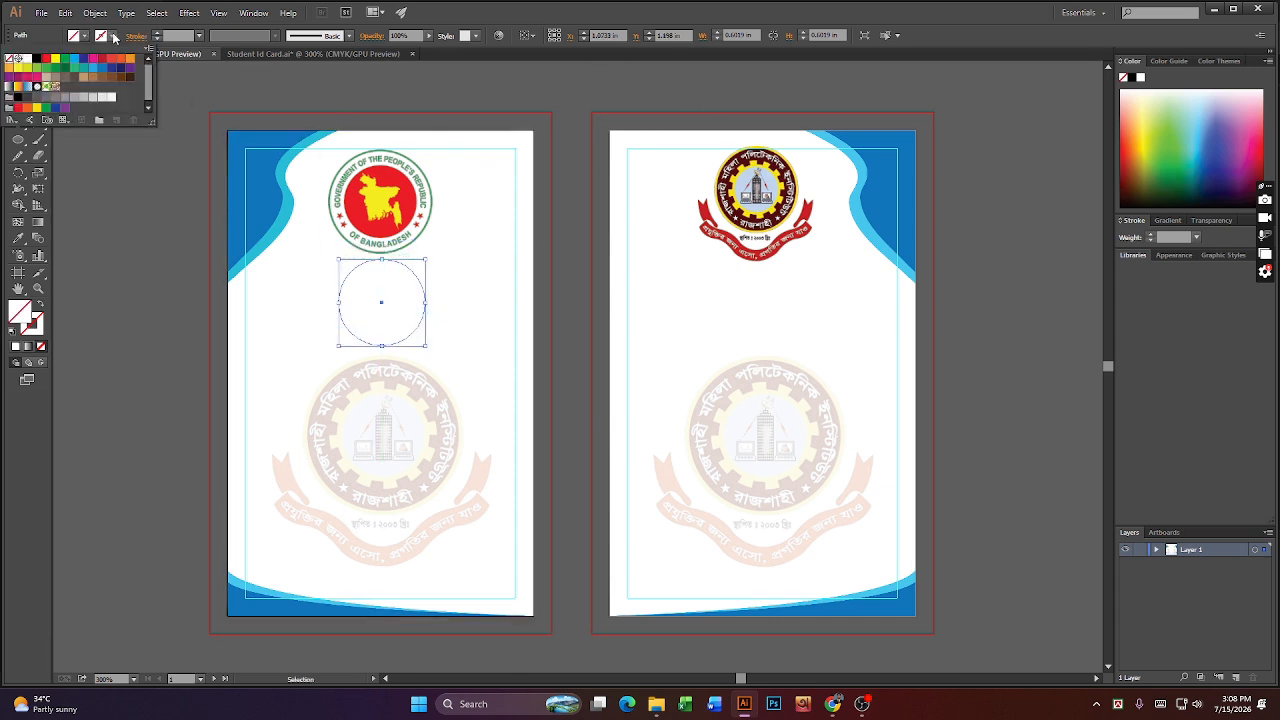
pyautogui.click(114, 37)
pyautogui.click(114, 37)
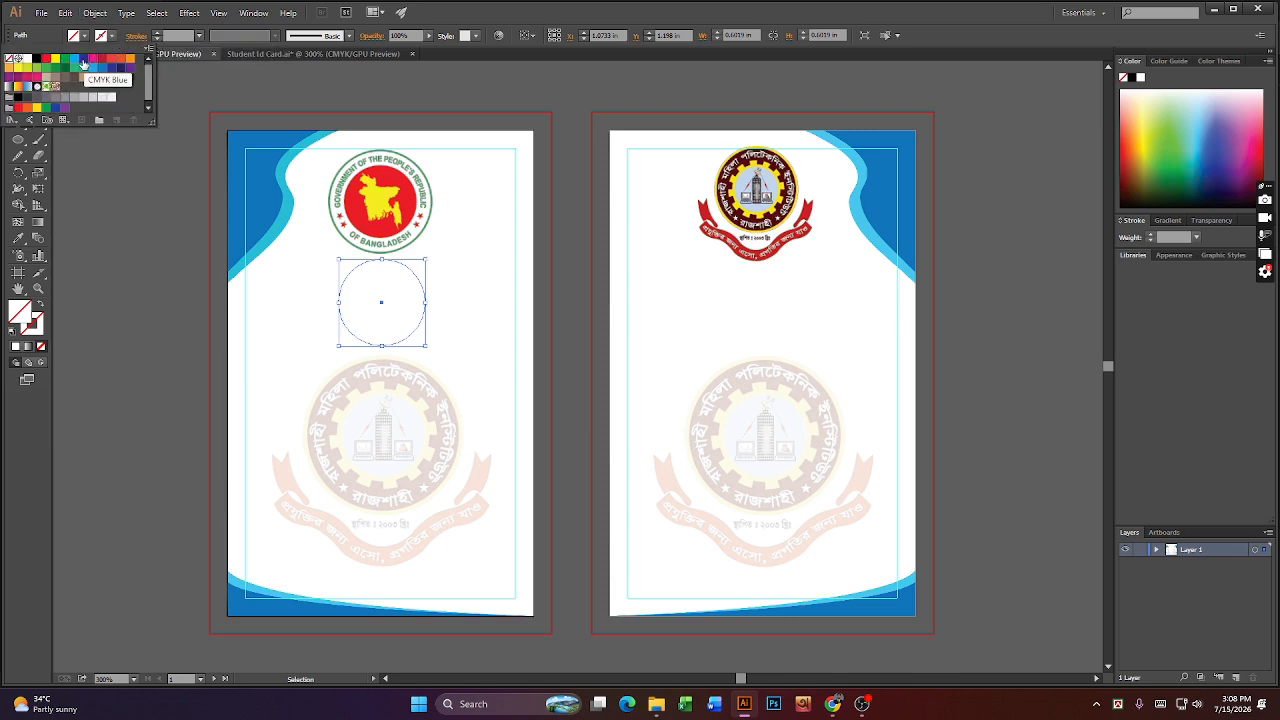
pyautogui.click(83, 62)
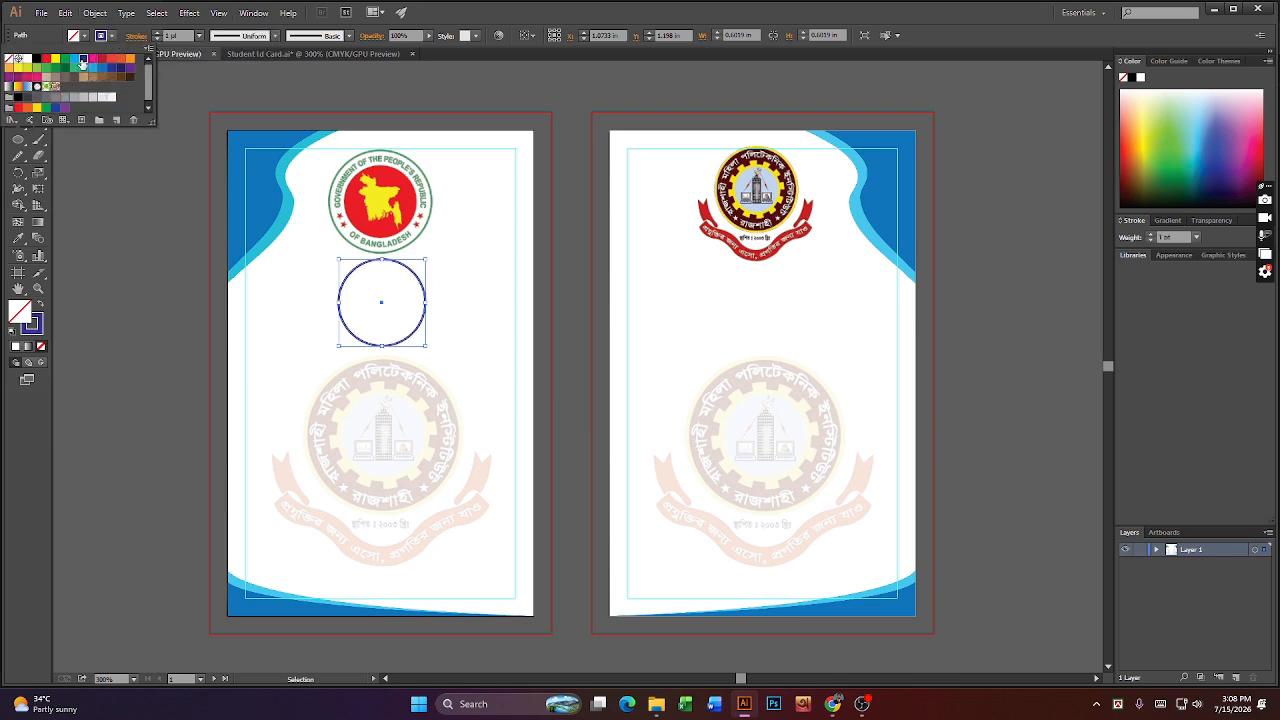
pyautogui.click(90, 211)
pyautogui.click(171, 147)
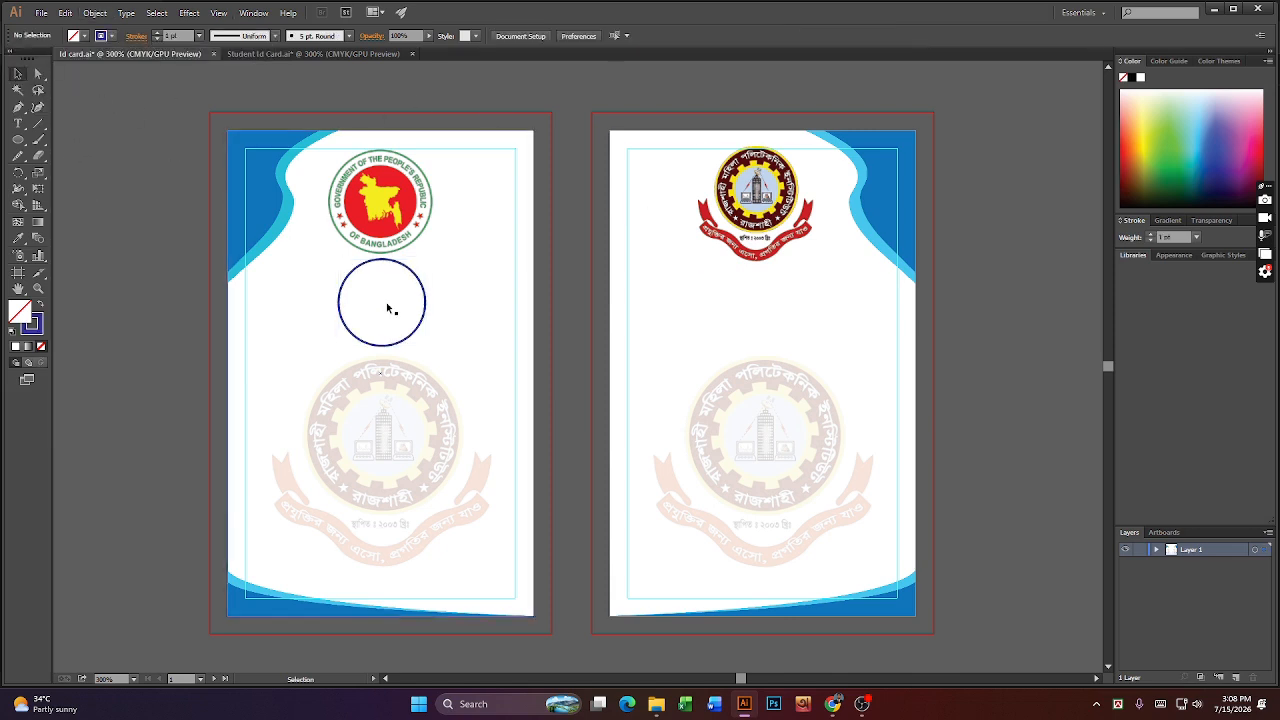
pyautogui.click(401, 234)
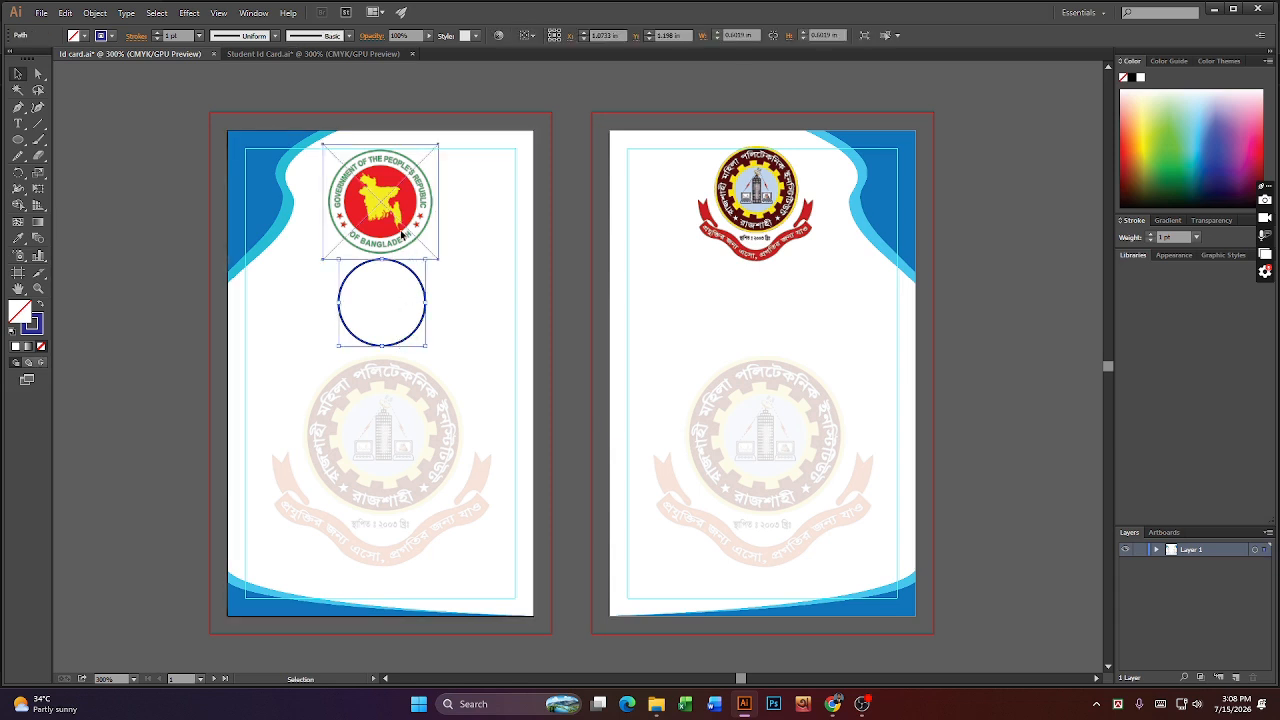
# - Align the government seal and the blue circle to the horizontal center of the first card's white background rectangle
pyautogui.click(515, 150)
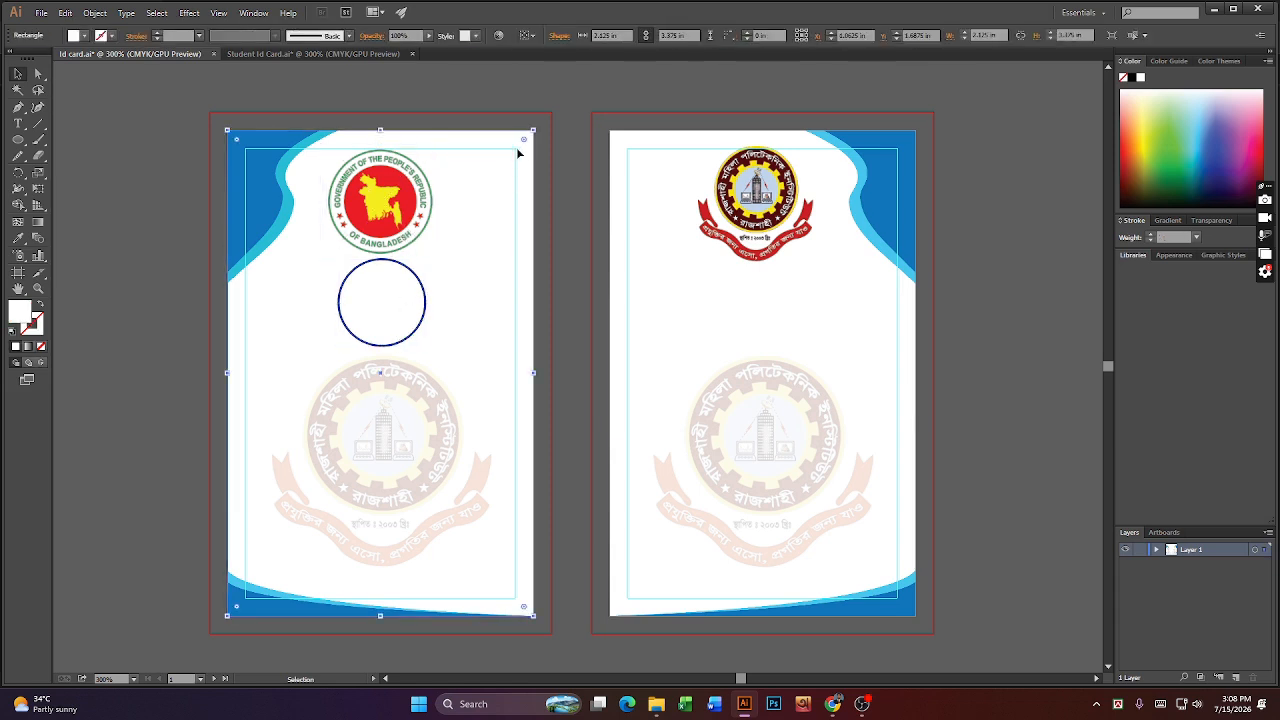
pyautogui.hotkey('ctrl', '2')
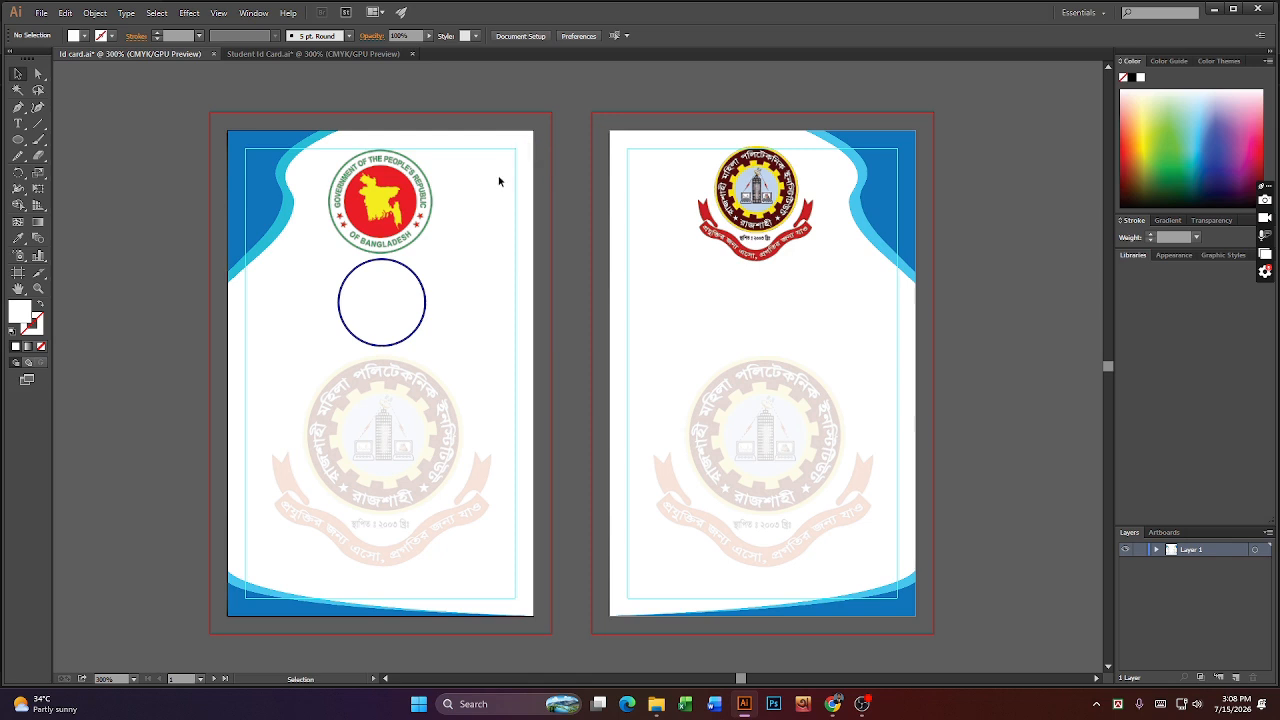
pyautogui.click(400, 194)
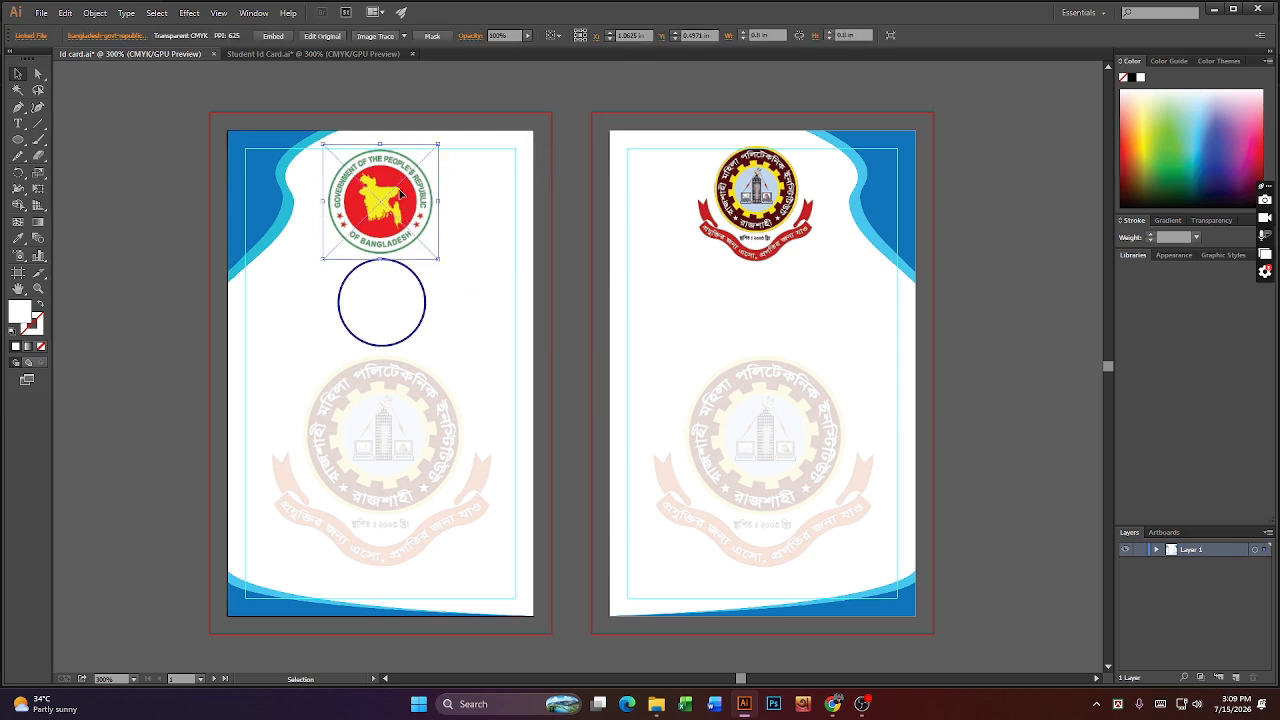
pyautogui.hotkey('ctrl', 'shift', 'a')
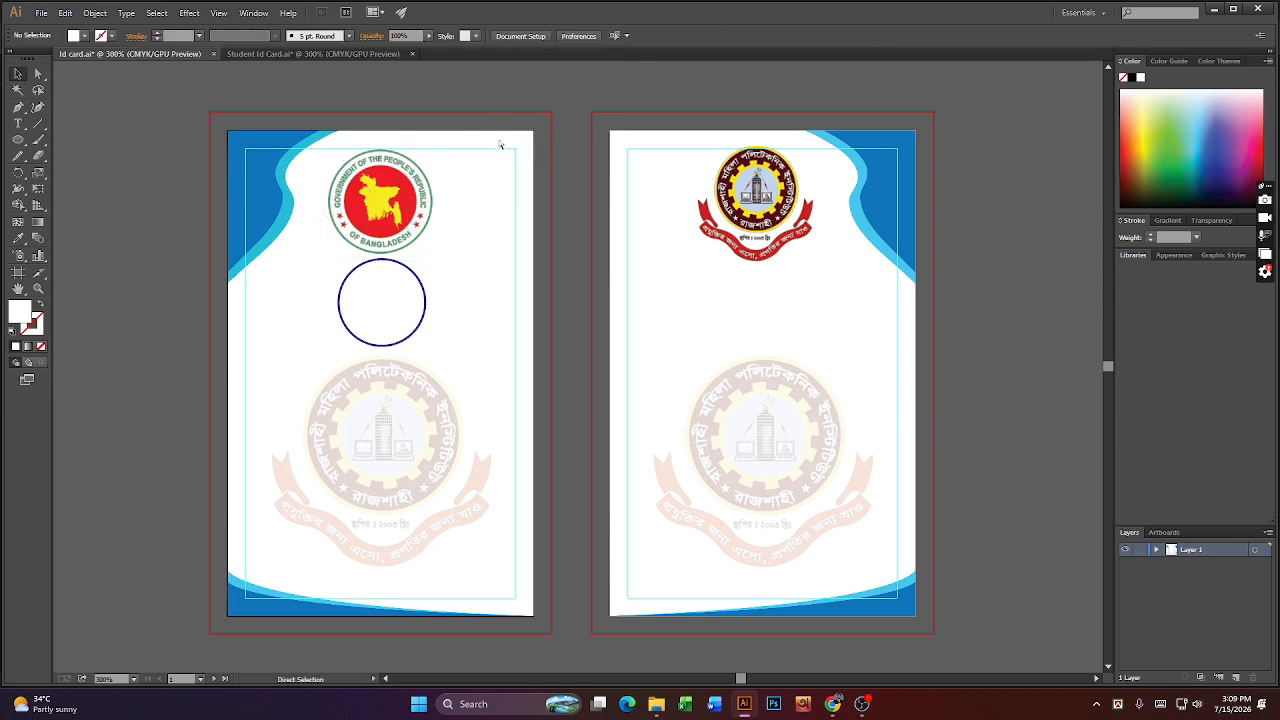
pyautogui.click(500, 143)
pyautogui.click(393, 178)
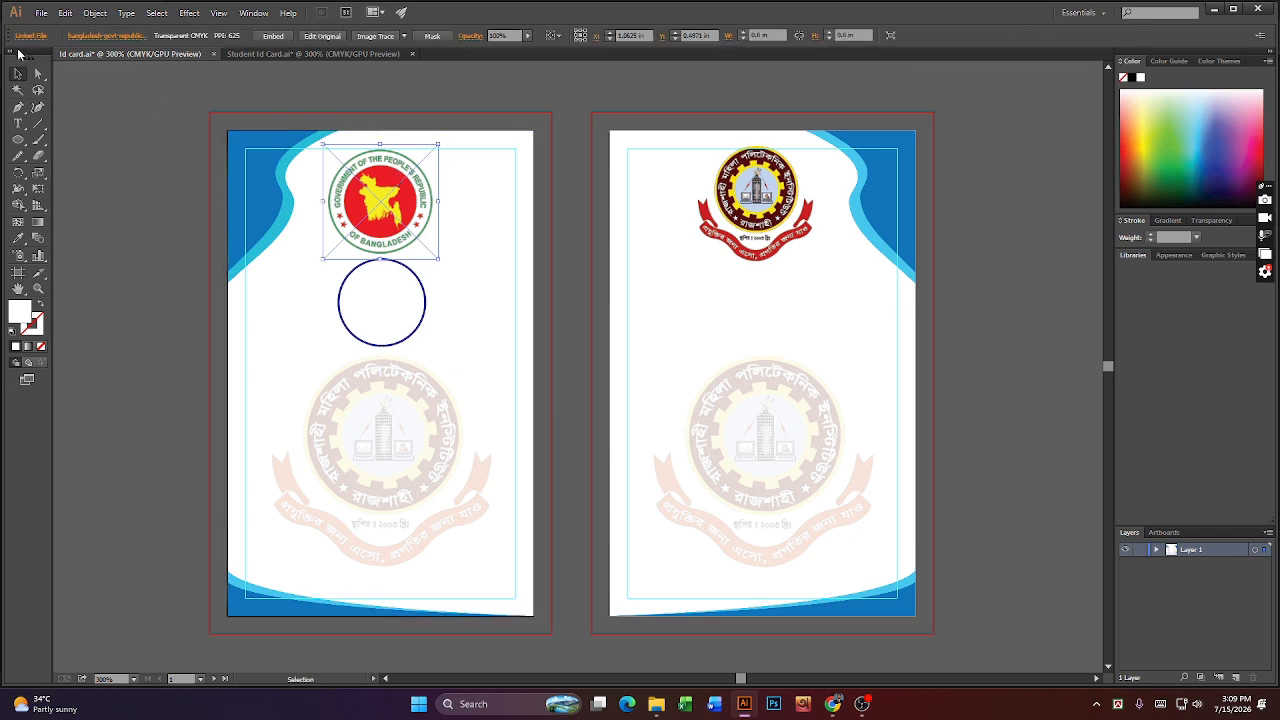
pyautogui.click(363, 126)
pyautogui.click(423, 135)
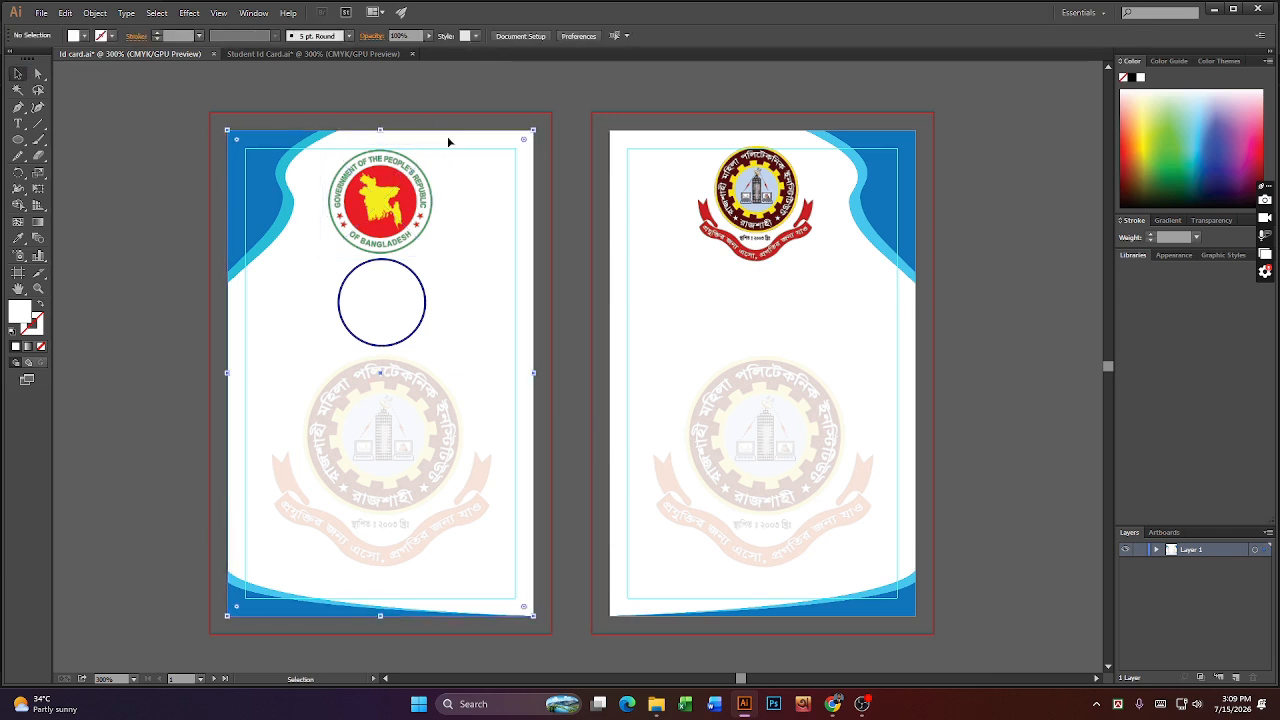
pyautogui.keyDown('shift'); pyautogui.click(375, 180); pyautogui.keyUp('shift')
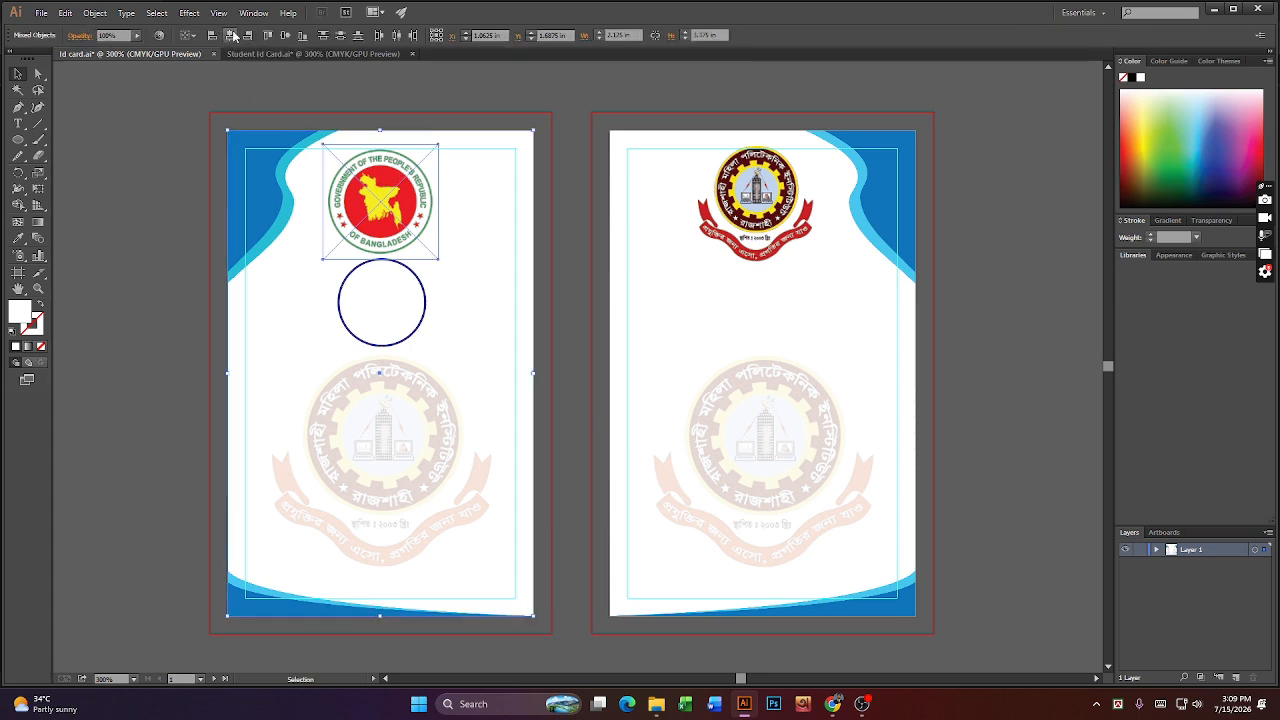
pyautogui.keyDown('shift'); pyautogui.click(398, 345); pyautogui.keyUp('shift')
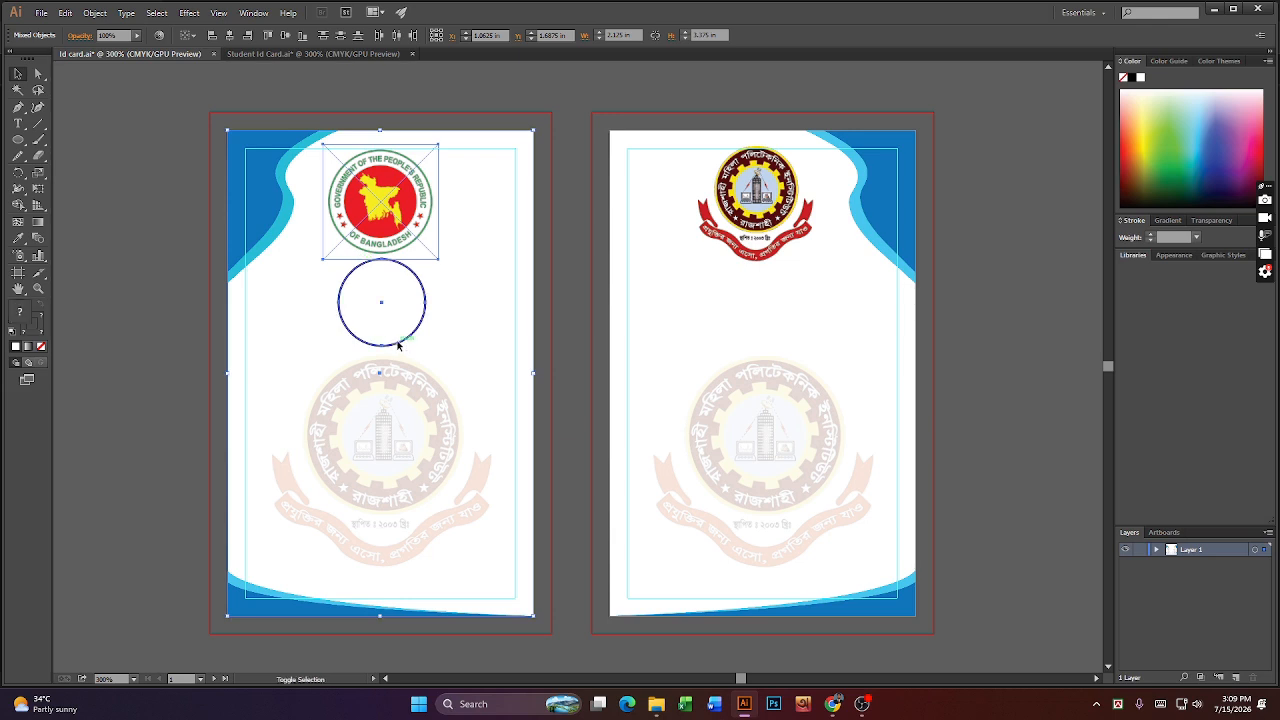
pyautogui.click(230, 36)
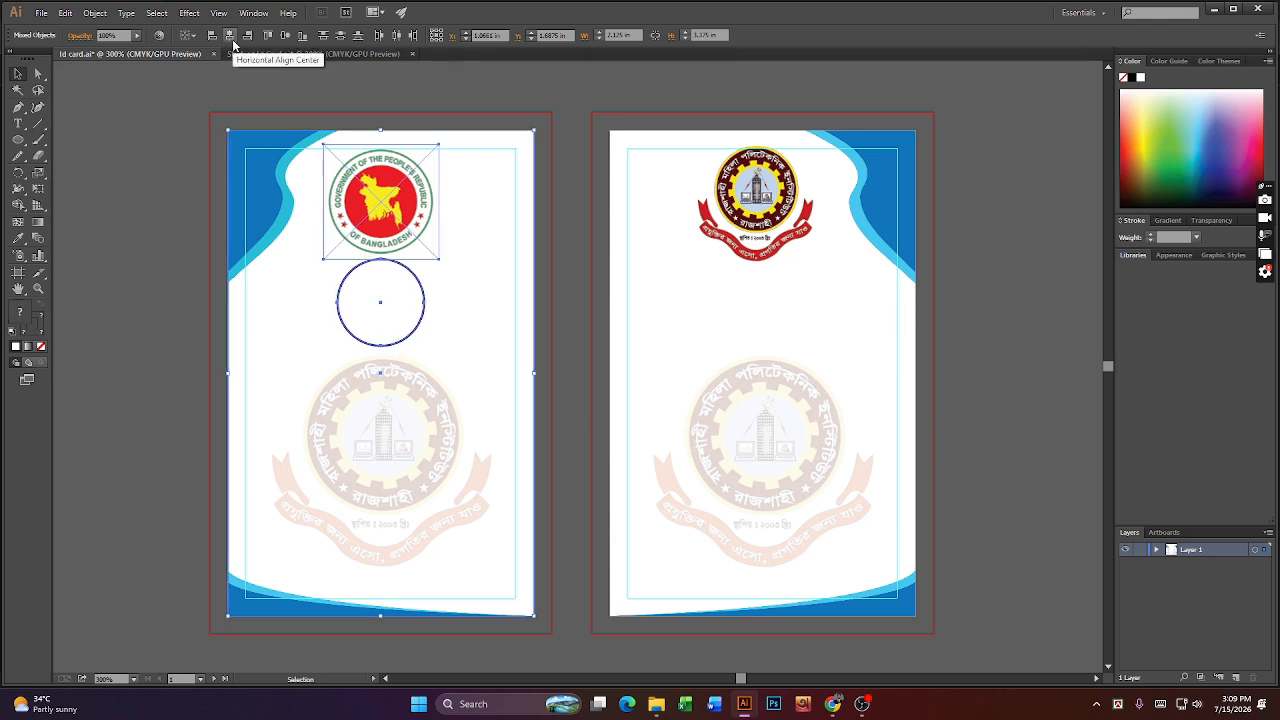
# - Align each card's faded logo watermark to the horizontal center of its white background rectangle
pyautogui.click(400, 410)
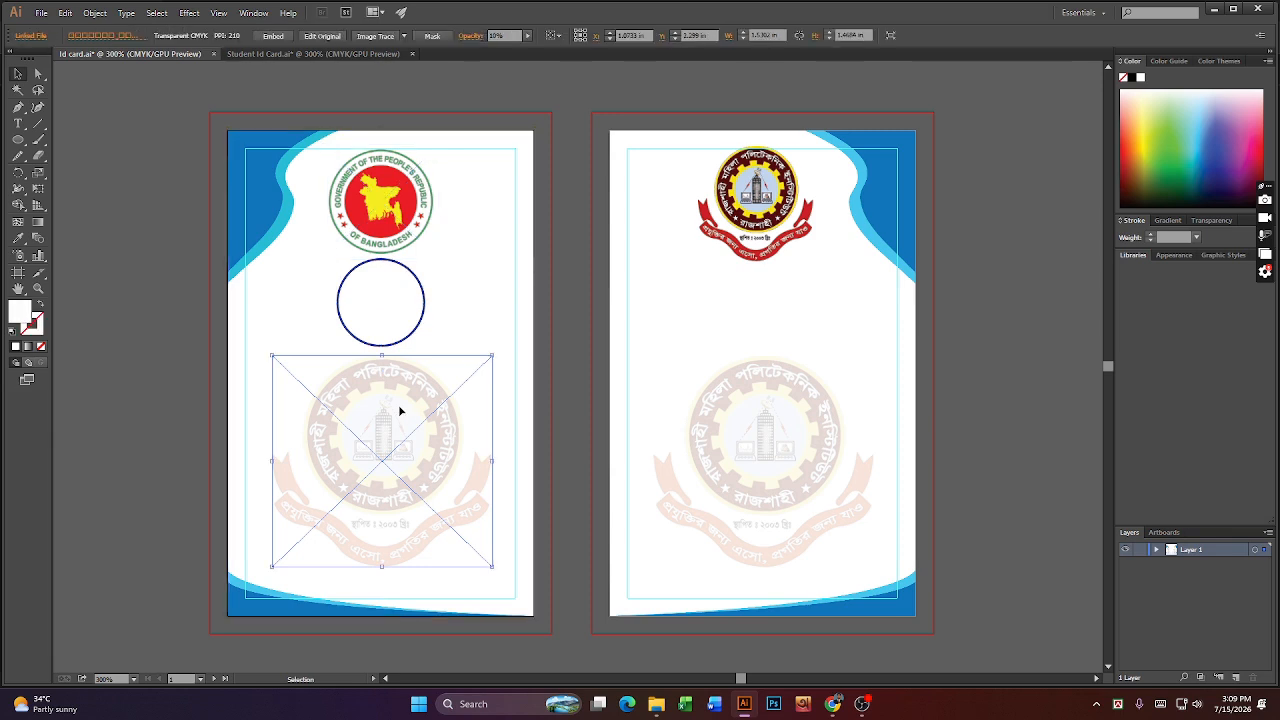
pyautogui.keyDown('shift'); pyautogui.click(460, 135); pyautogui.keyUp('shift')
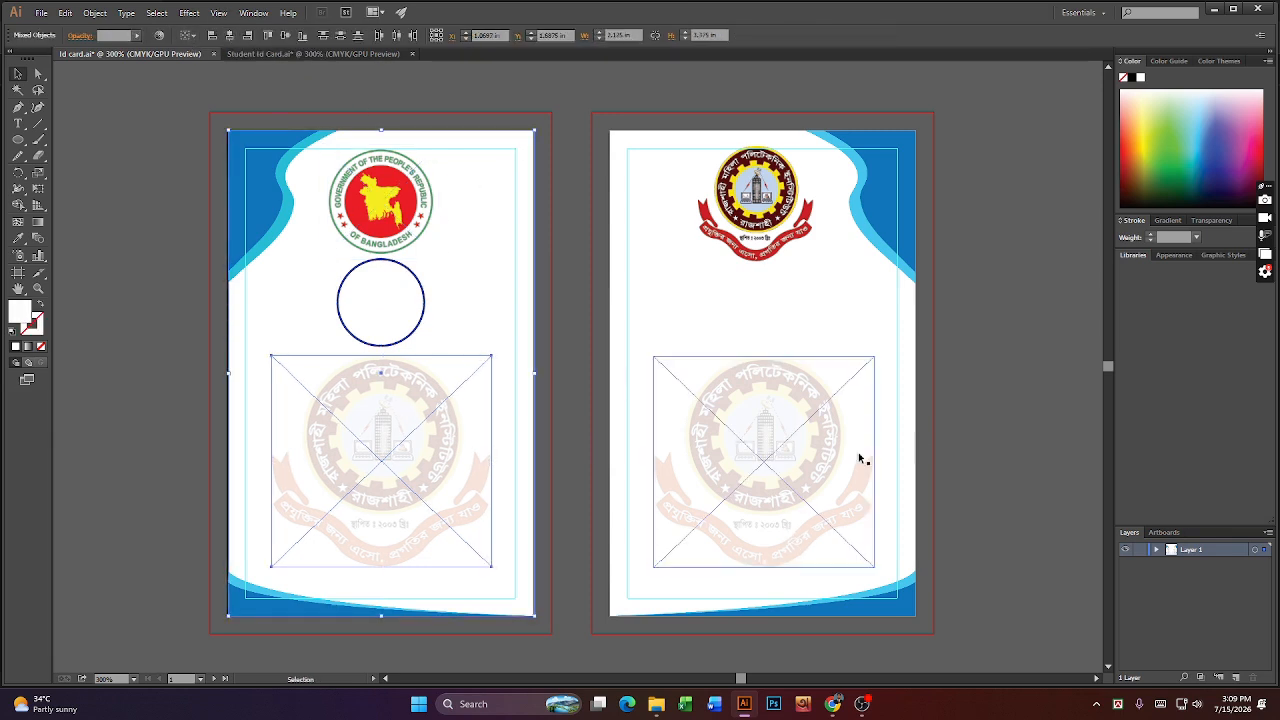
pyautogui.click(964, 432)
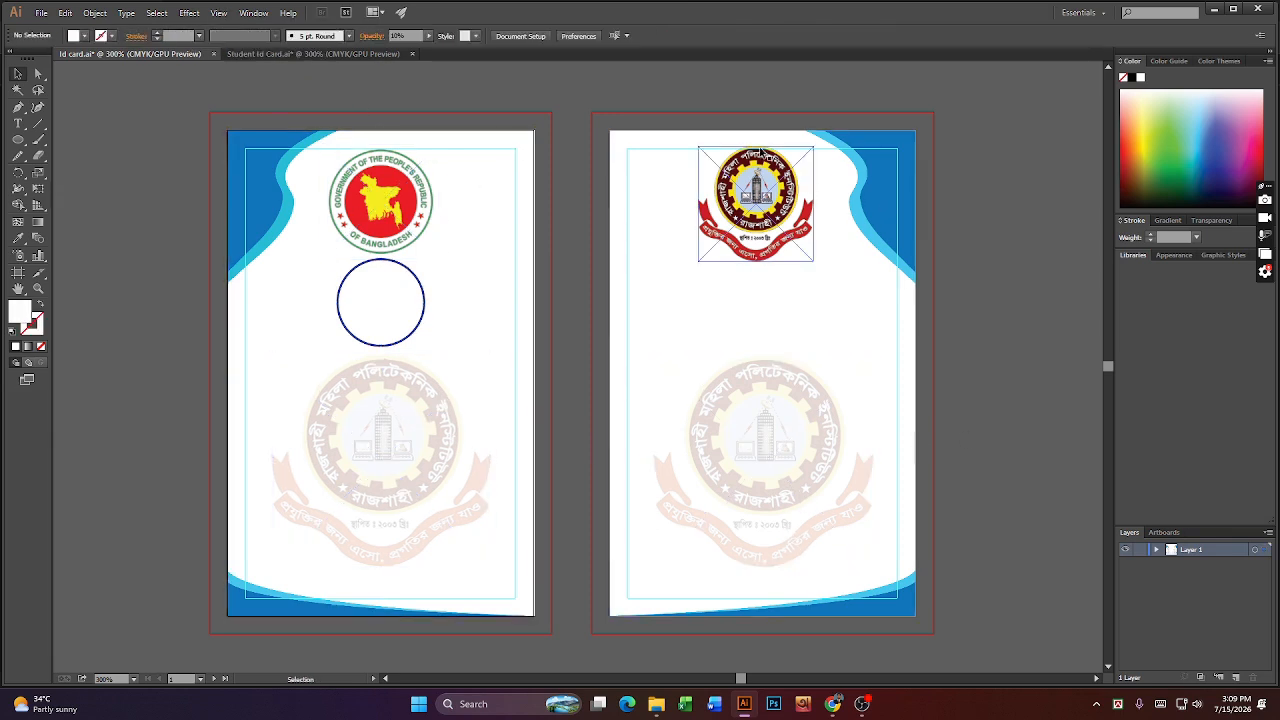
pyautogui.click(787, 135)
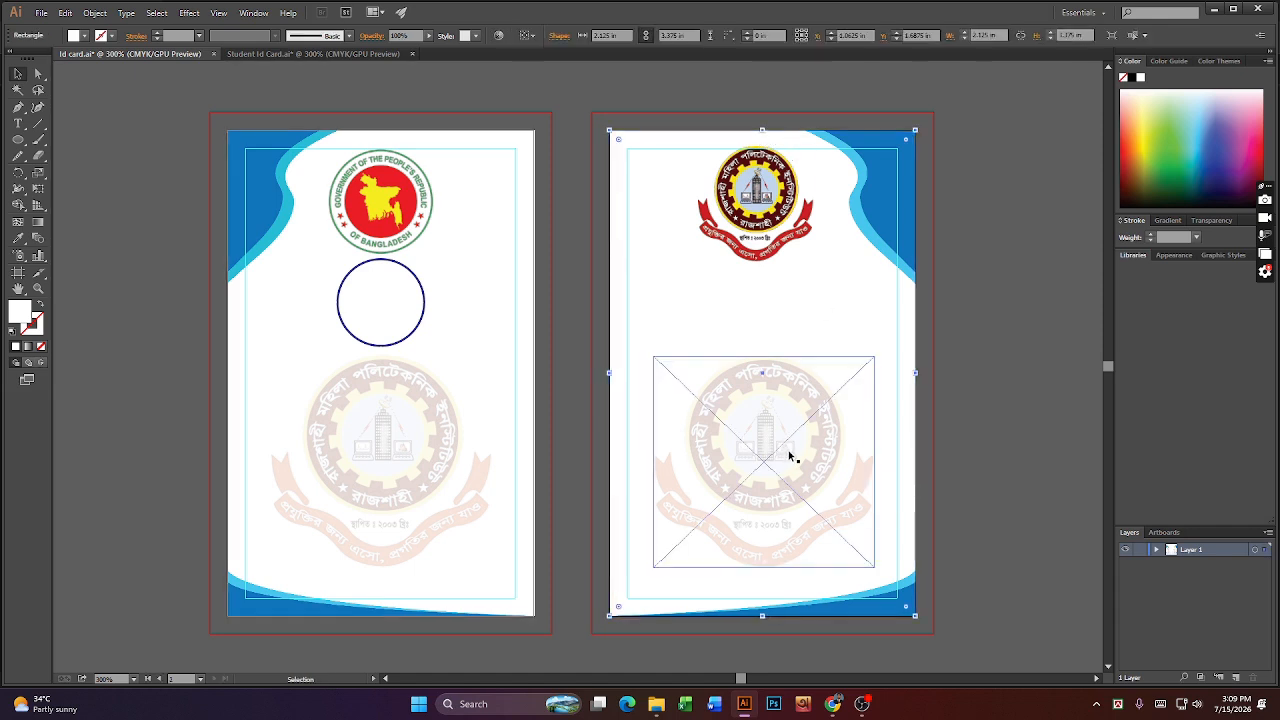
pyautogui.keyDown('shift'); pyautogui.click(790, 450); pyautogui.keyUp('shift')
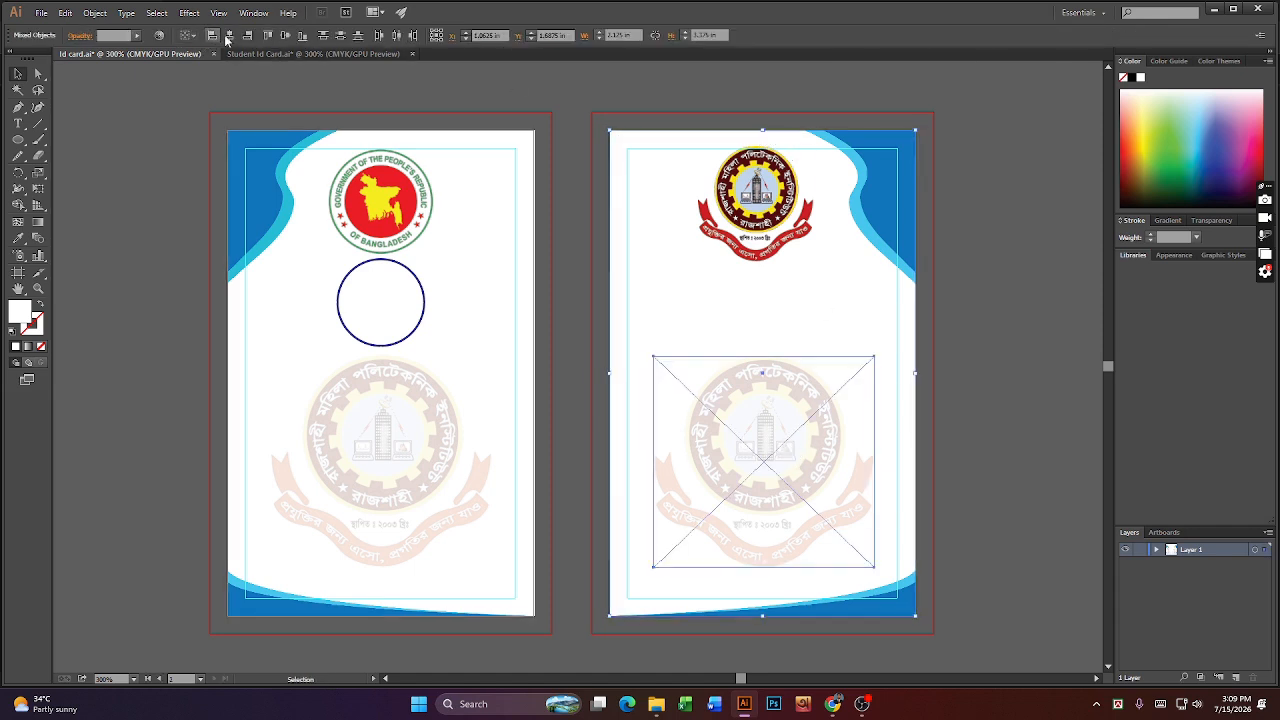
pyautogui.click(229, 36)
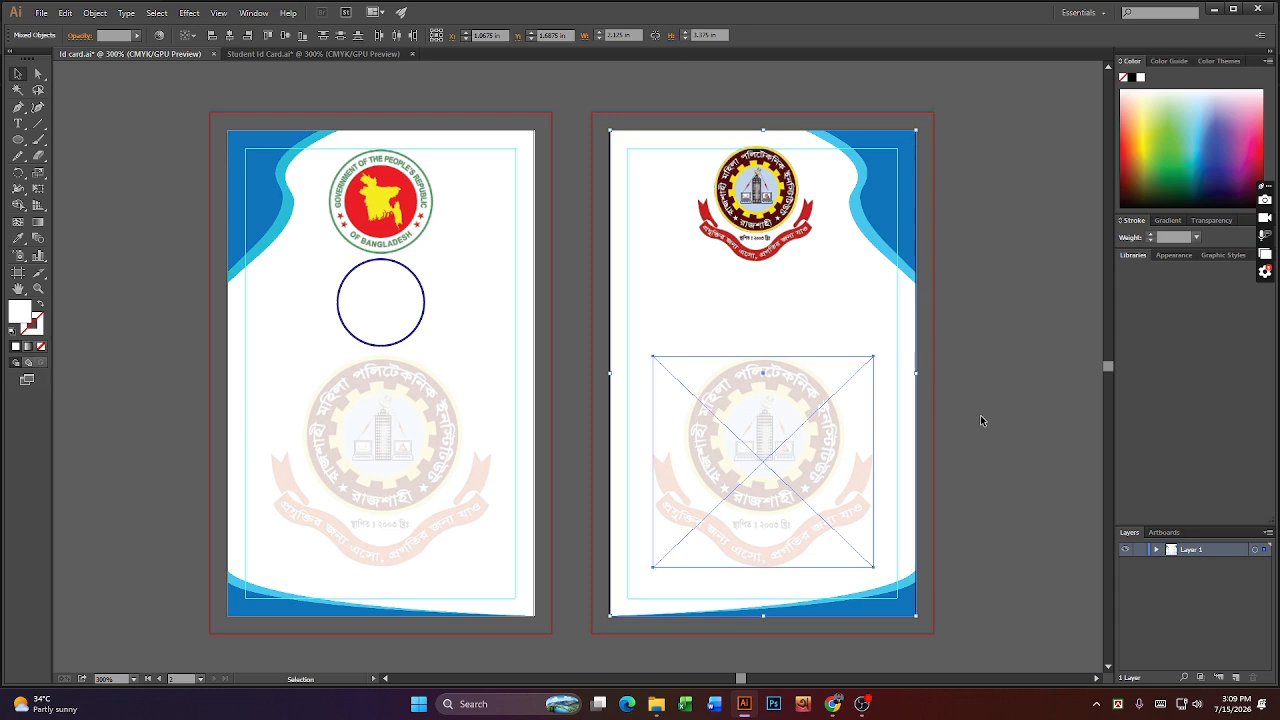
pyautogui.click(1055, 320)
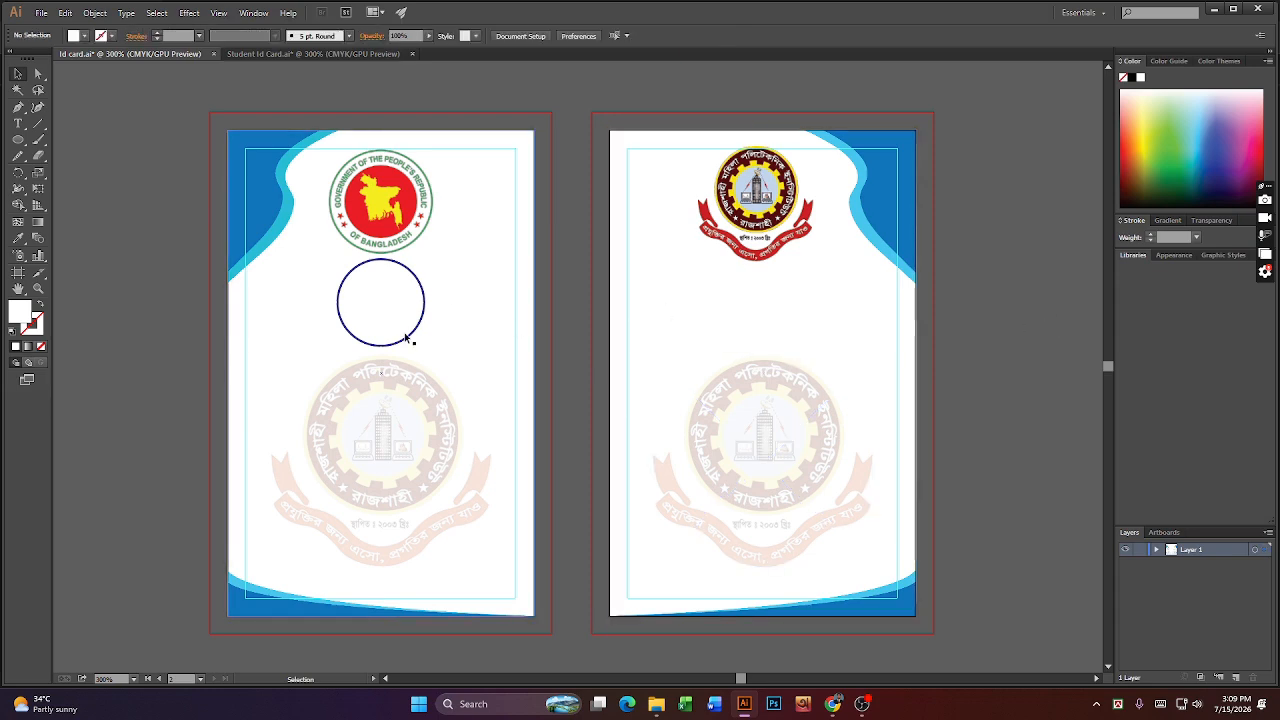
# - Open ID CARD.jpg from the Downloads folder in File Explorer, examine the reference card's layout, and return to Illustrator
pyautogui.click(408, 340)
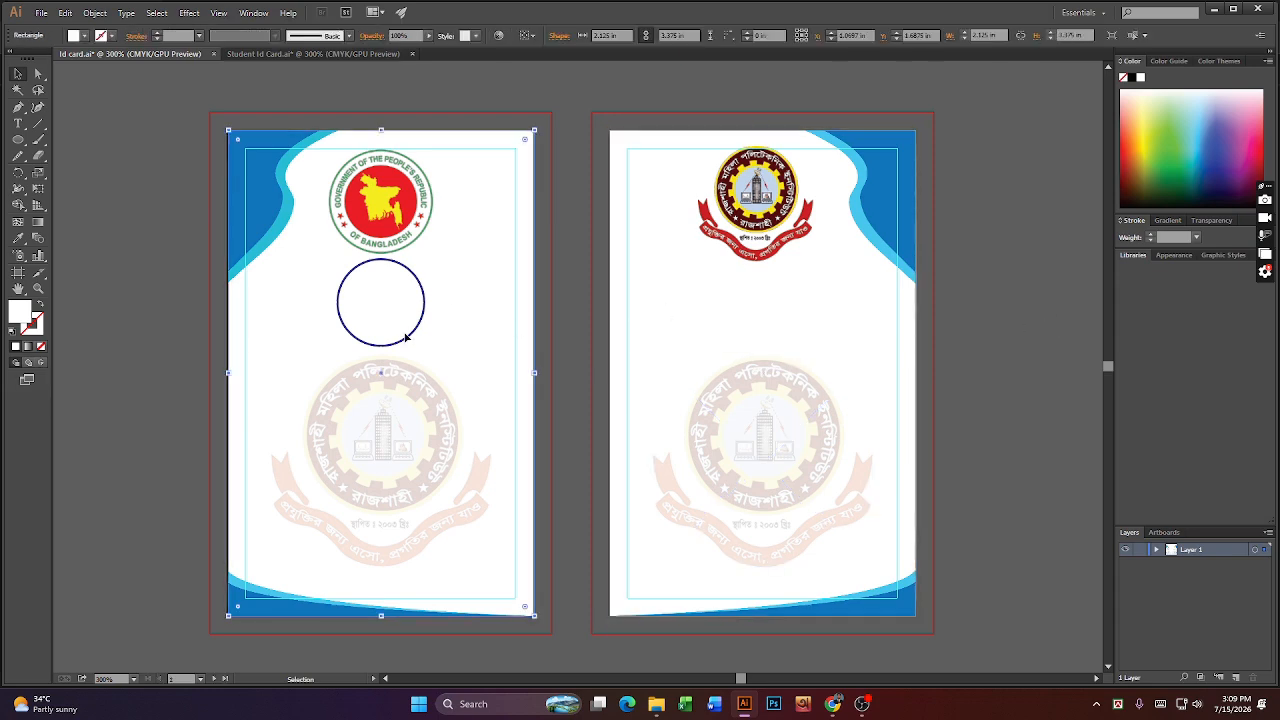
pyautogui.click(662, 704)
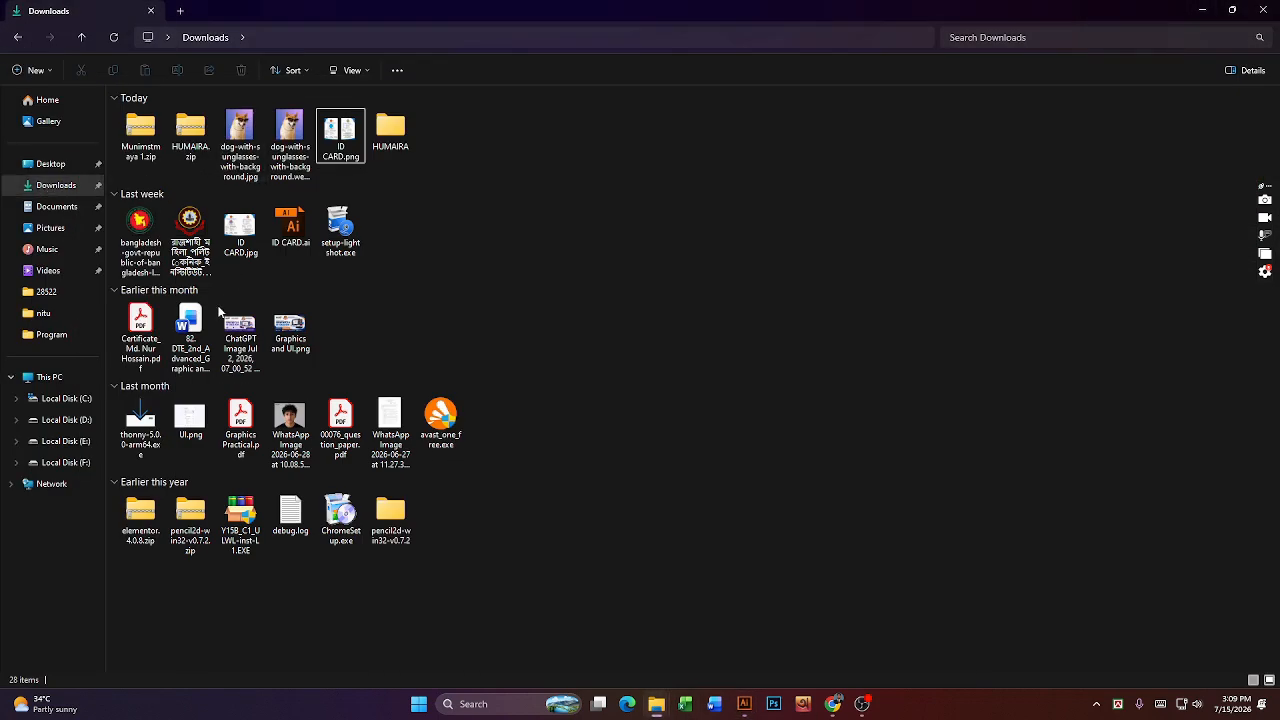
pyautogui.doubleClick(243, 238)
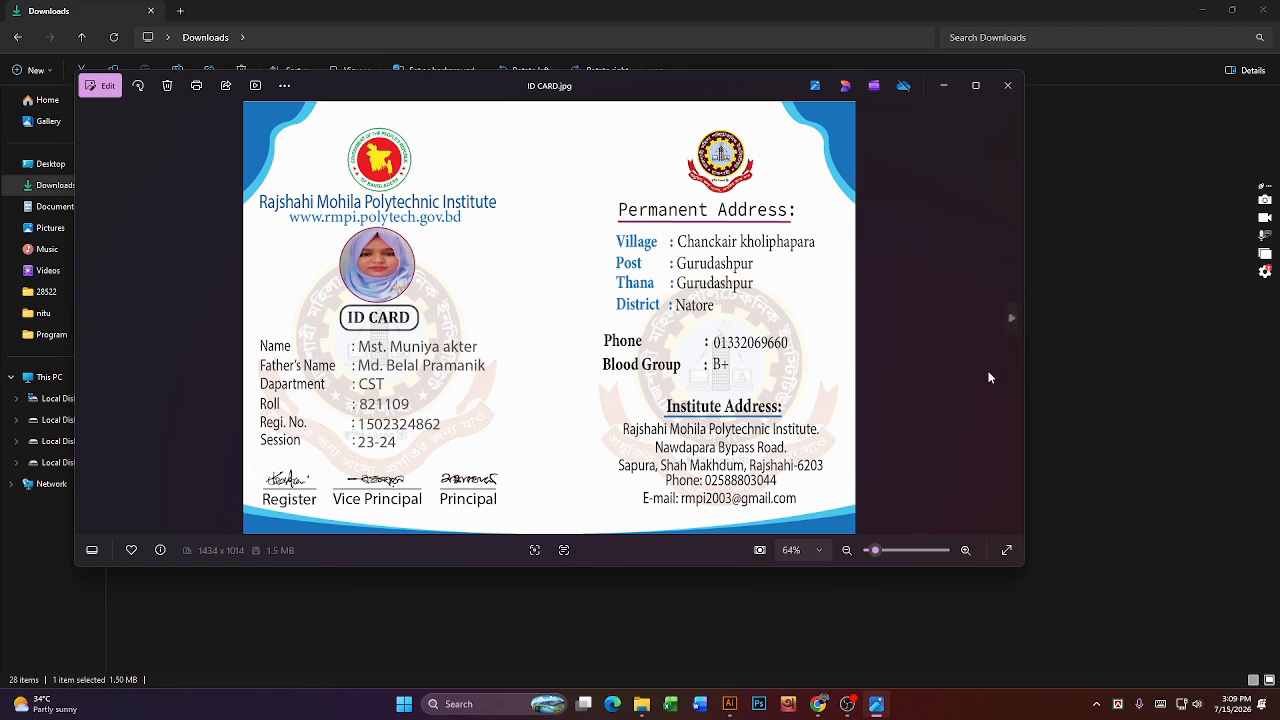
pyautogui.hotkey('alt', 'F4')
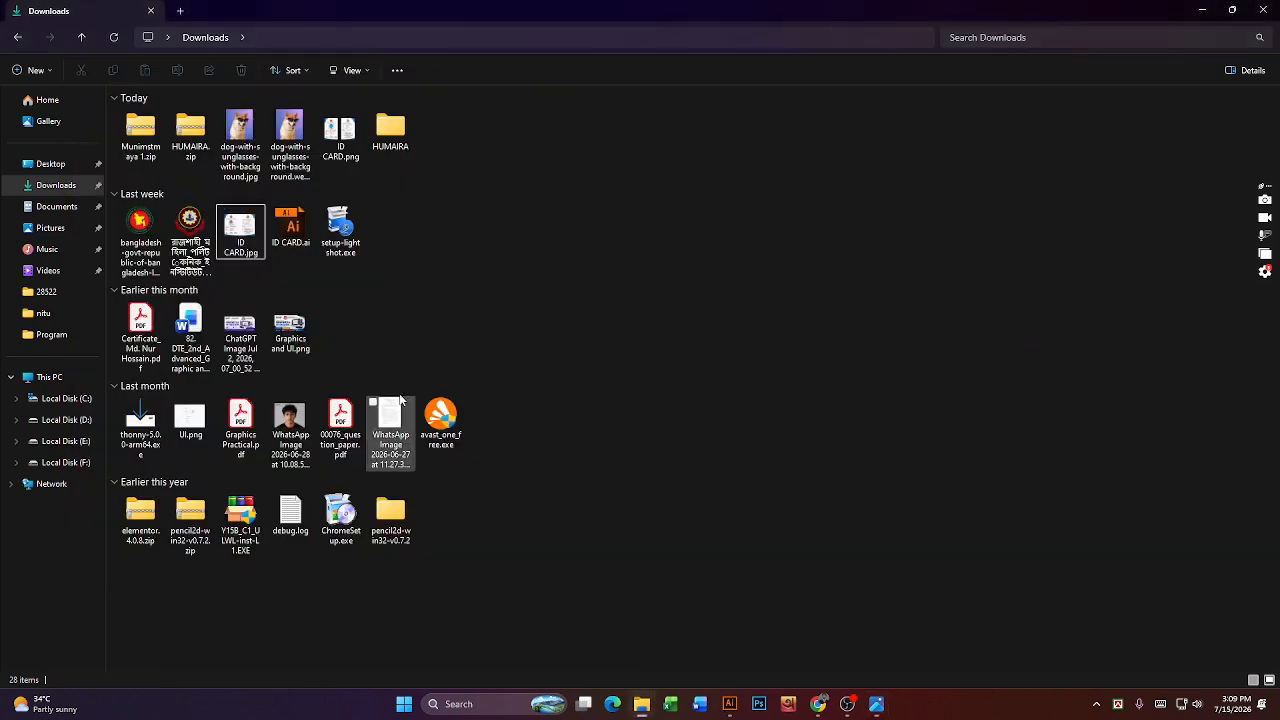
pyautogui.click(876, 704)
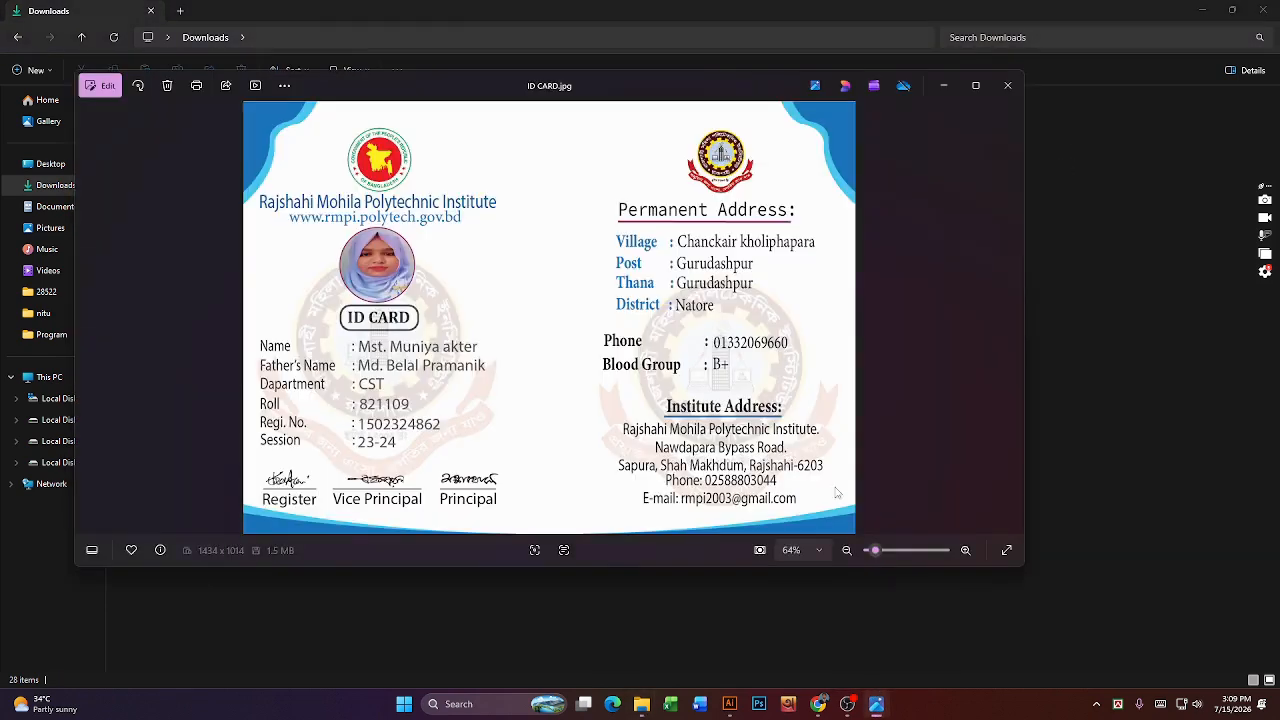
pyautogui.click(818, 704)
pyautogui.click(733, 705)
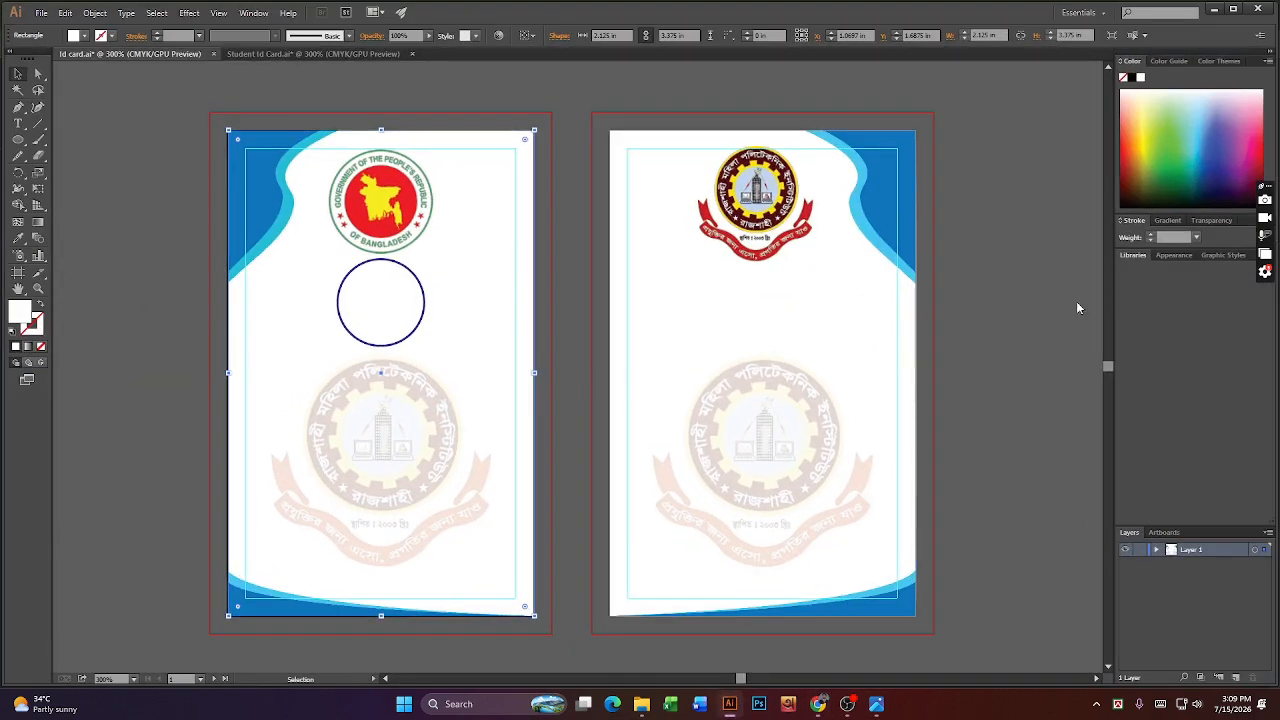
pyautogui.click(408, 226)
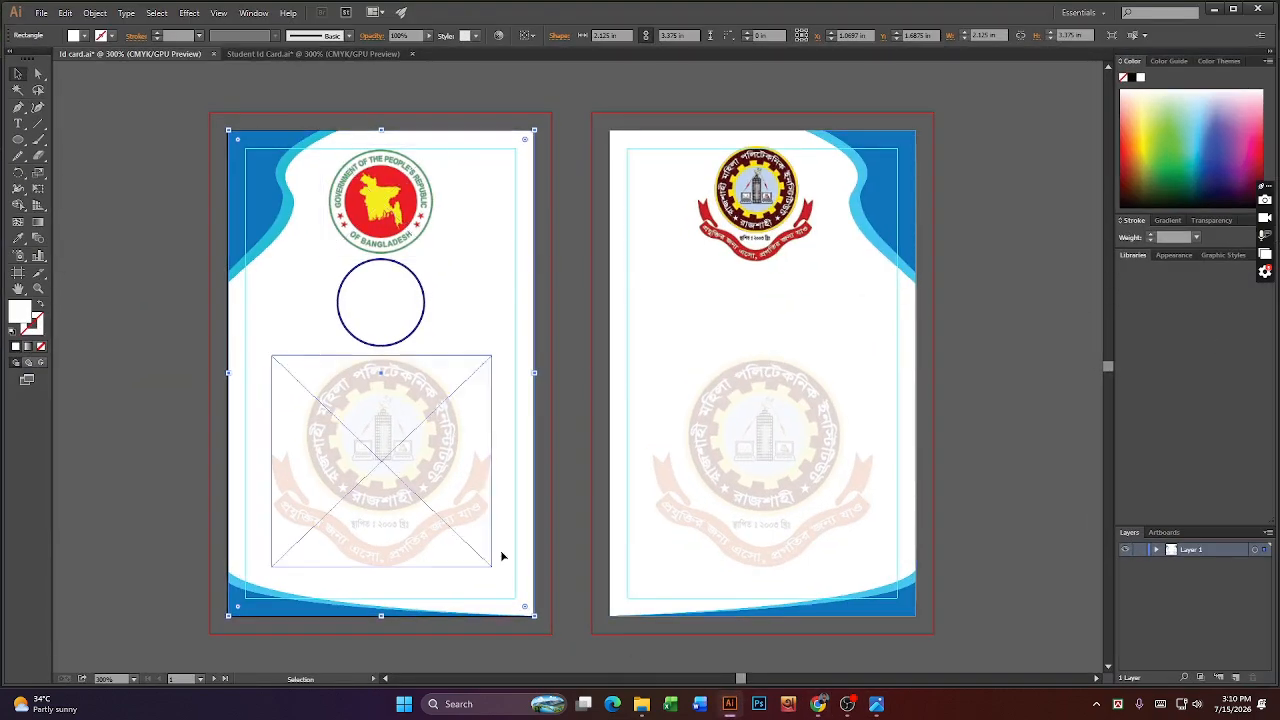
pyautogui.click(734, 705)
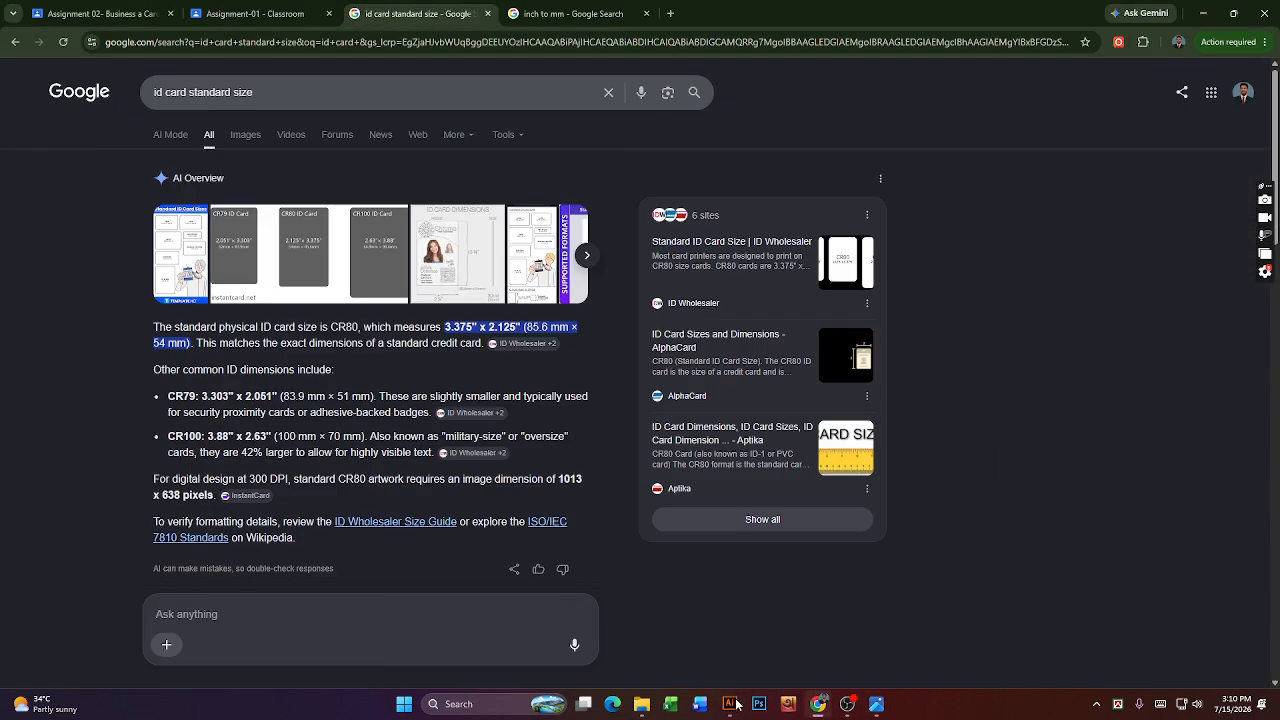
pyautogui.click(734, 705)
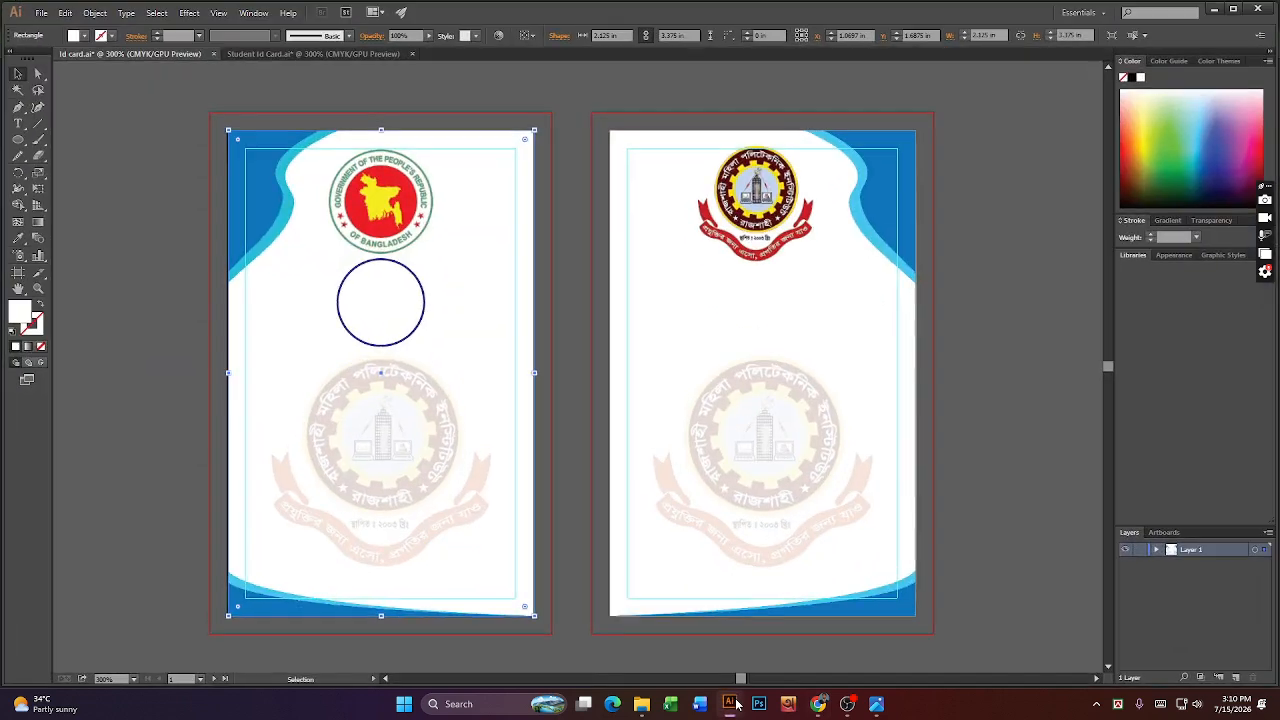
pyautogui.click(876, 704)
pyautogui.click(876, 704)
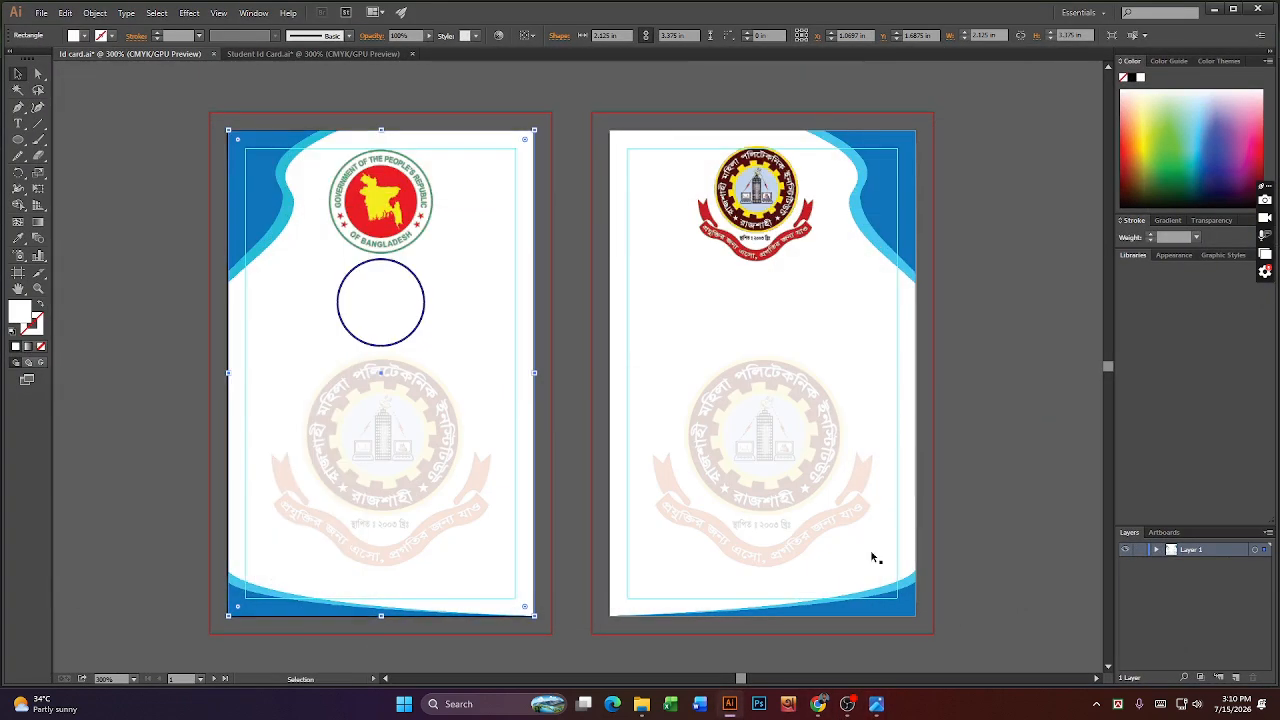
# - Nudge the blue circle on the first card slightly upward, right below the government seal
pyautogui.click(381, 215)
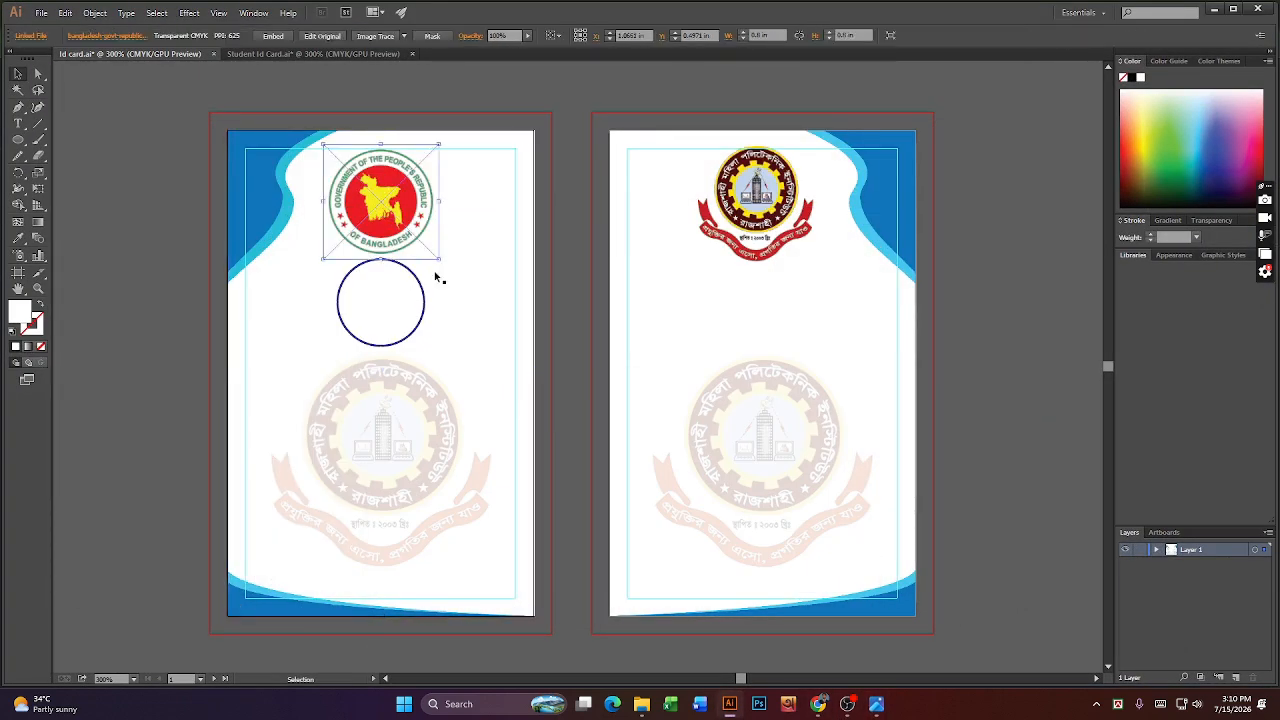
pyautogui.click(393, 345)
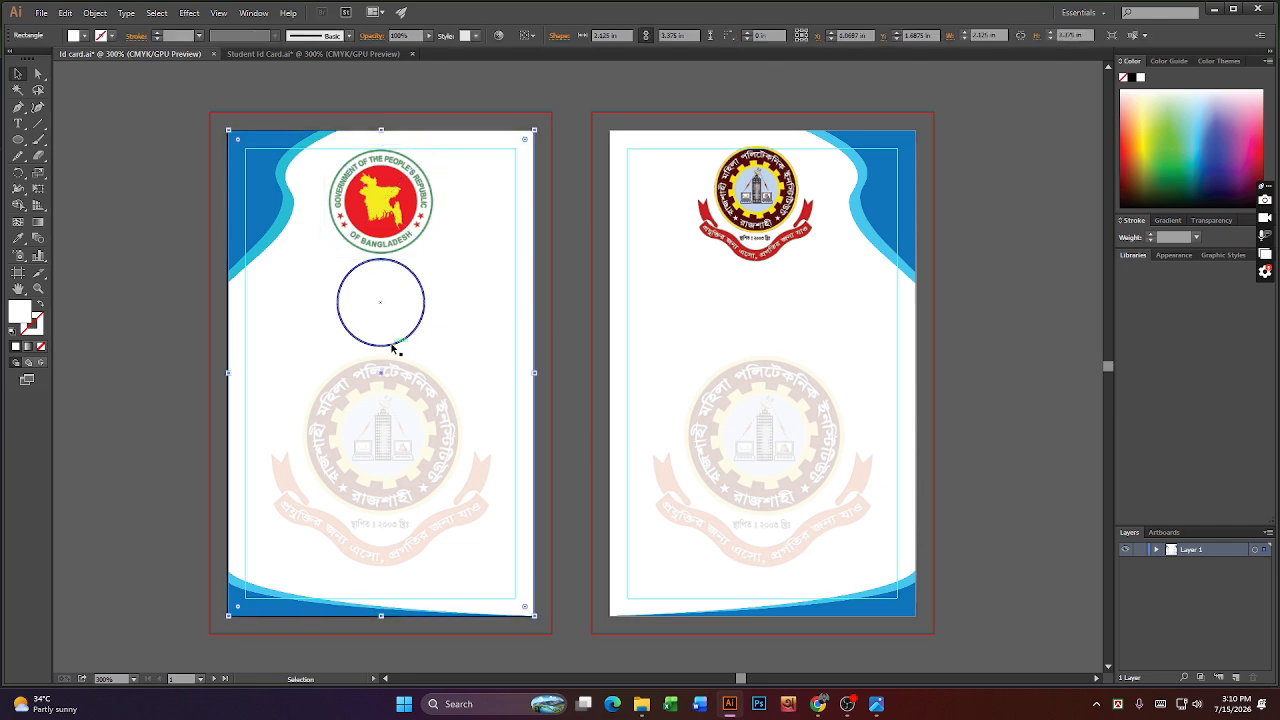
pyautogui.click(393, 344)
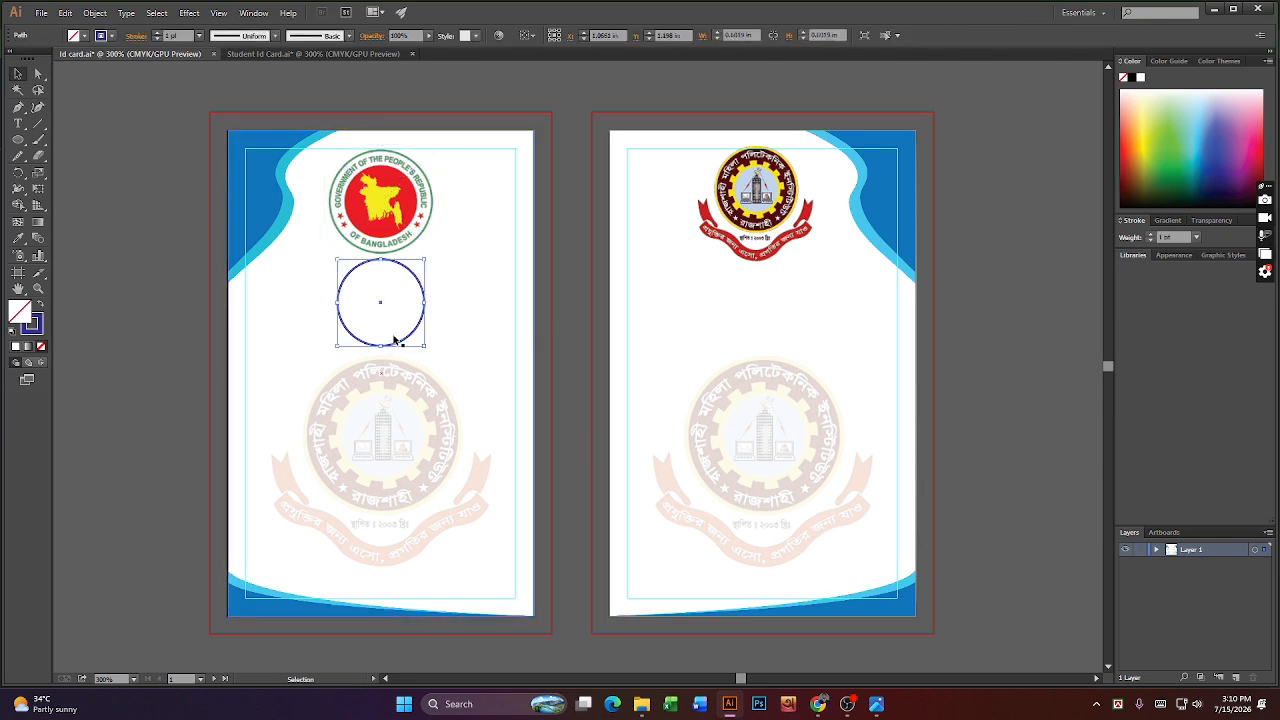
pyautogui.press('Up')
pyautogui.press('Up')
pyautogui.click(420, 245)
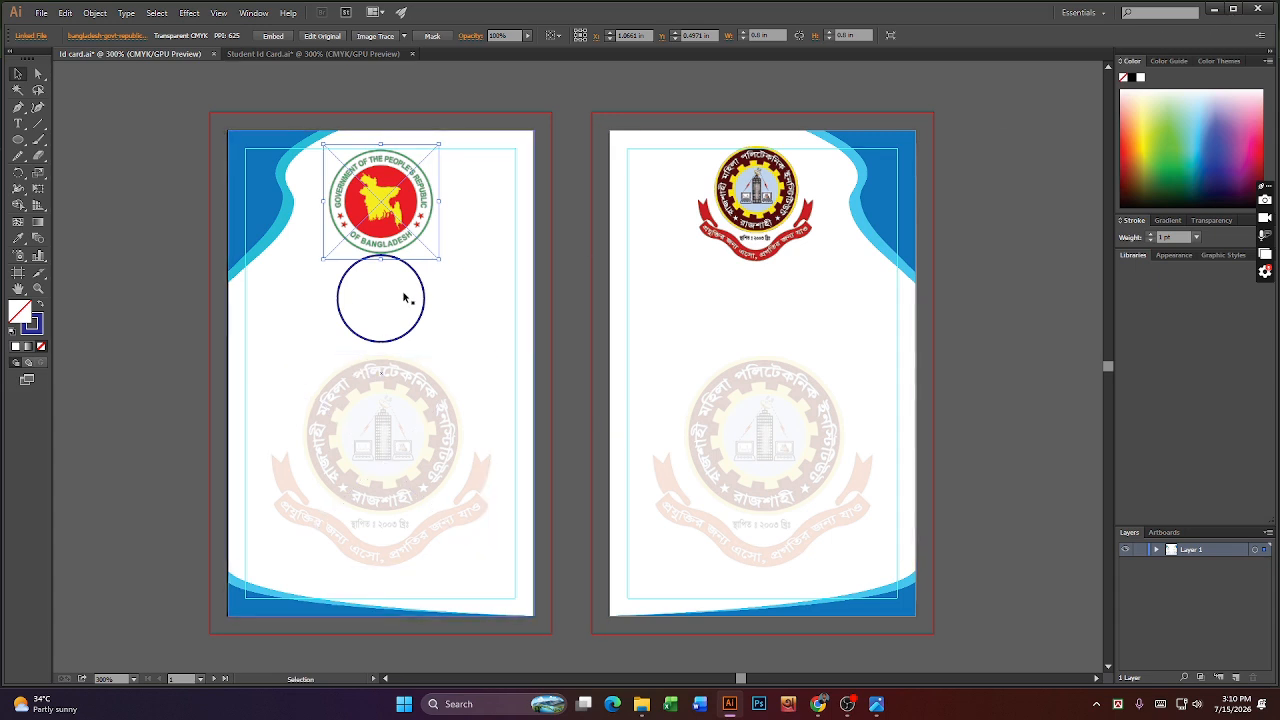
pyautogui.click(392, 337)
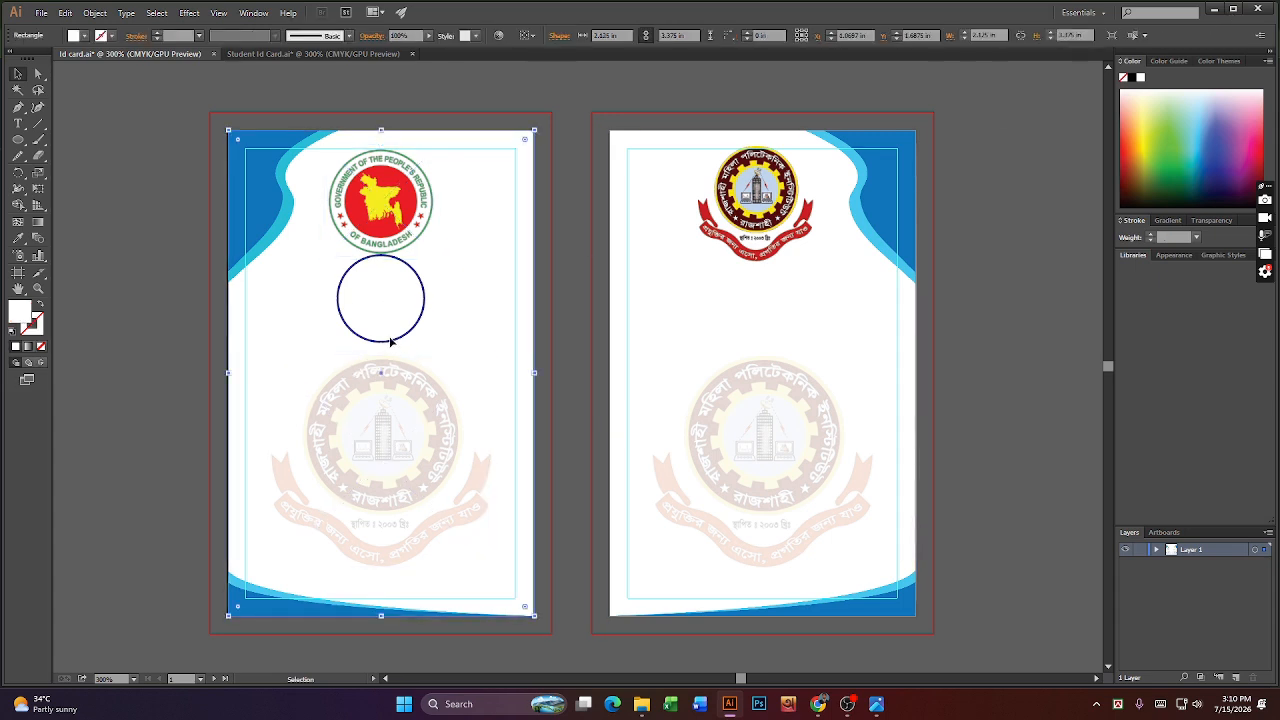
pyautogui.click(391, 341)
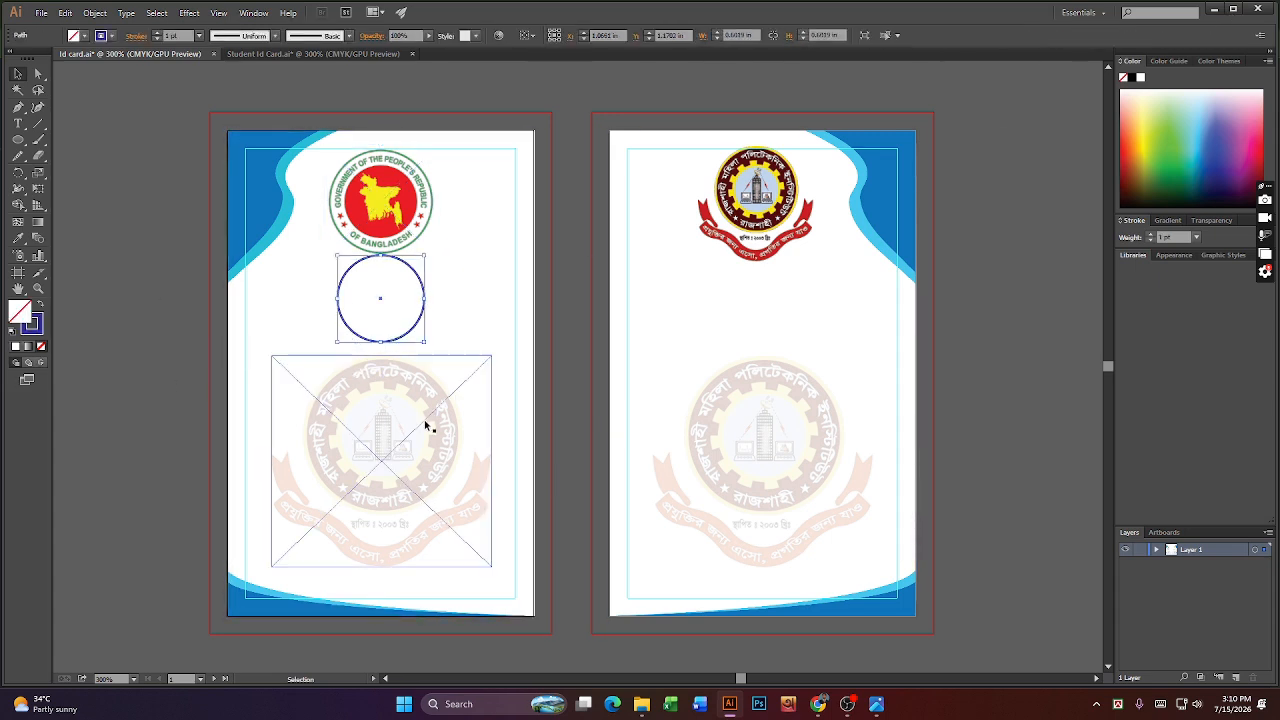
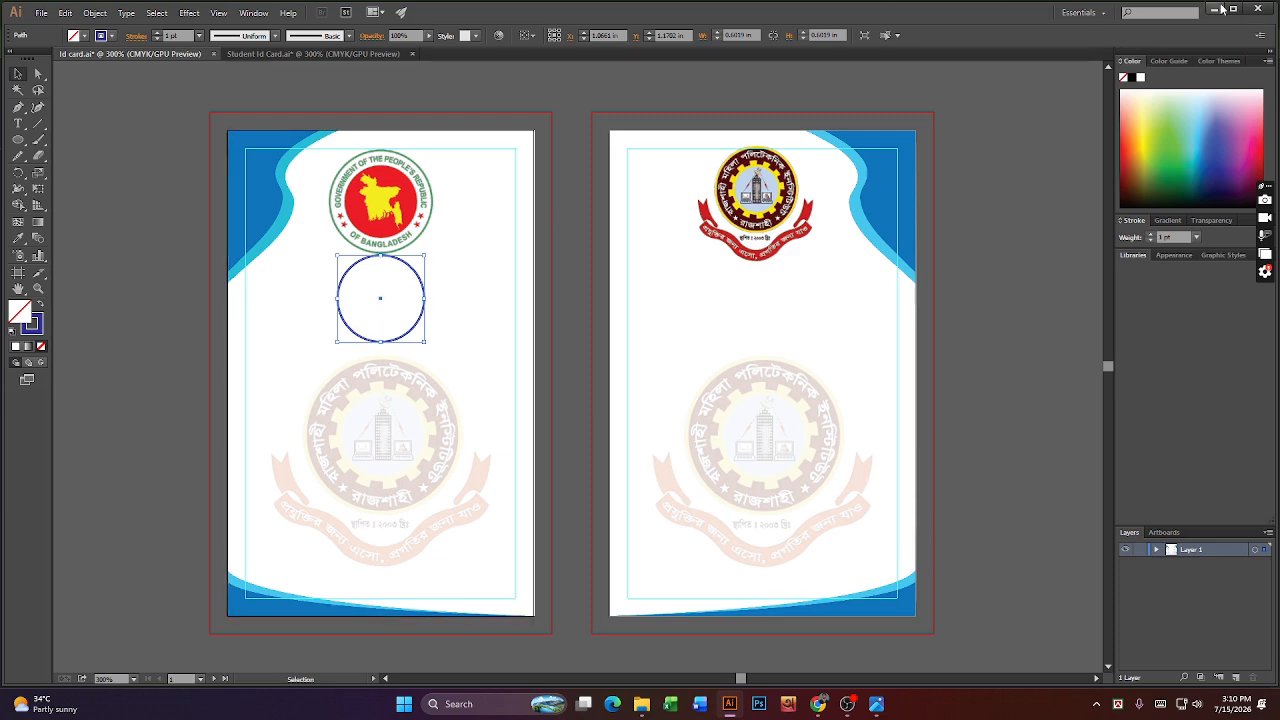
# - Switch to the Downloads folder in File Explorer, preview the WhatsApp portrait image from last month, and close both windows
pyautogui.click(1213, 10)
pyautogui.click(1207, 10)
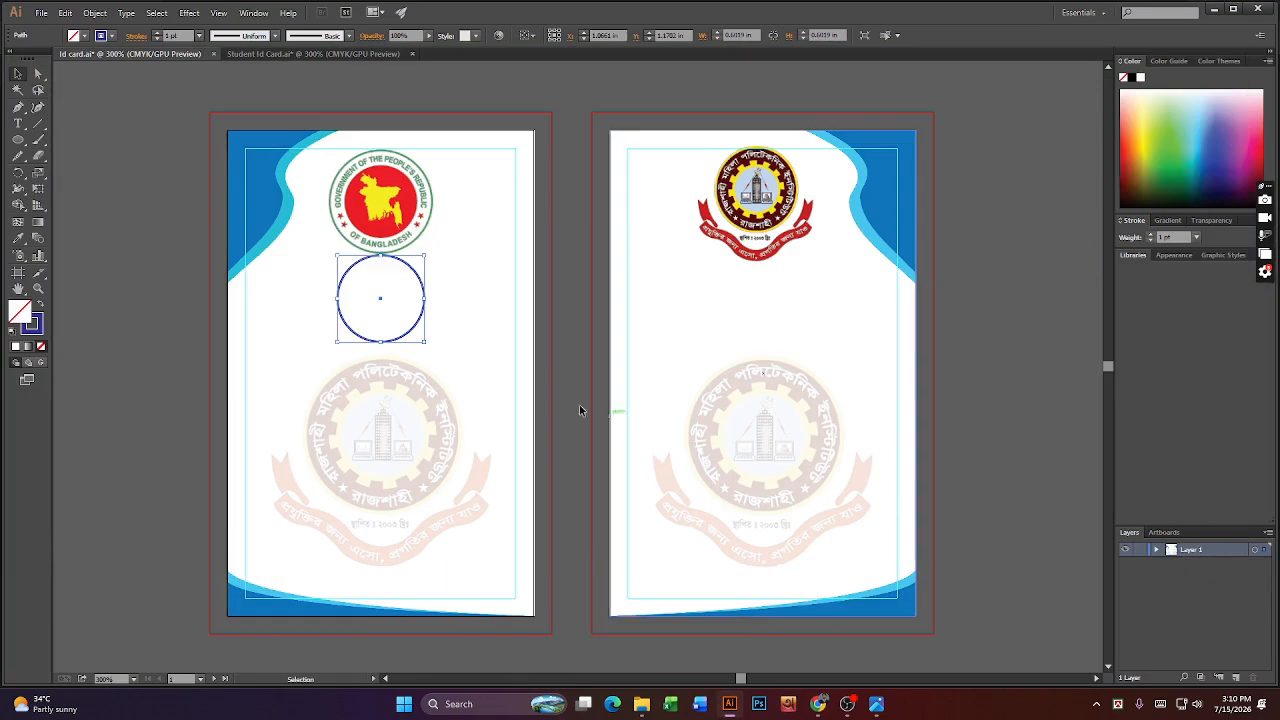
pyautogui.click(1224, 10)
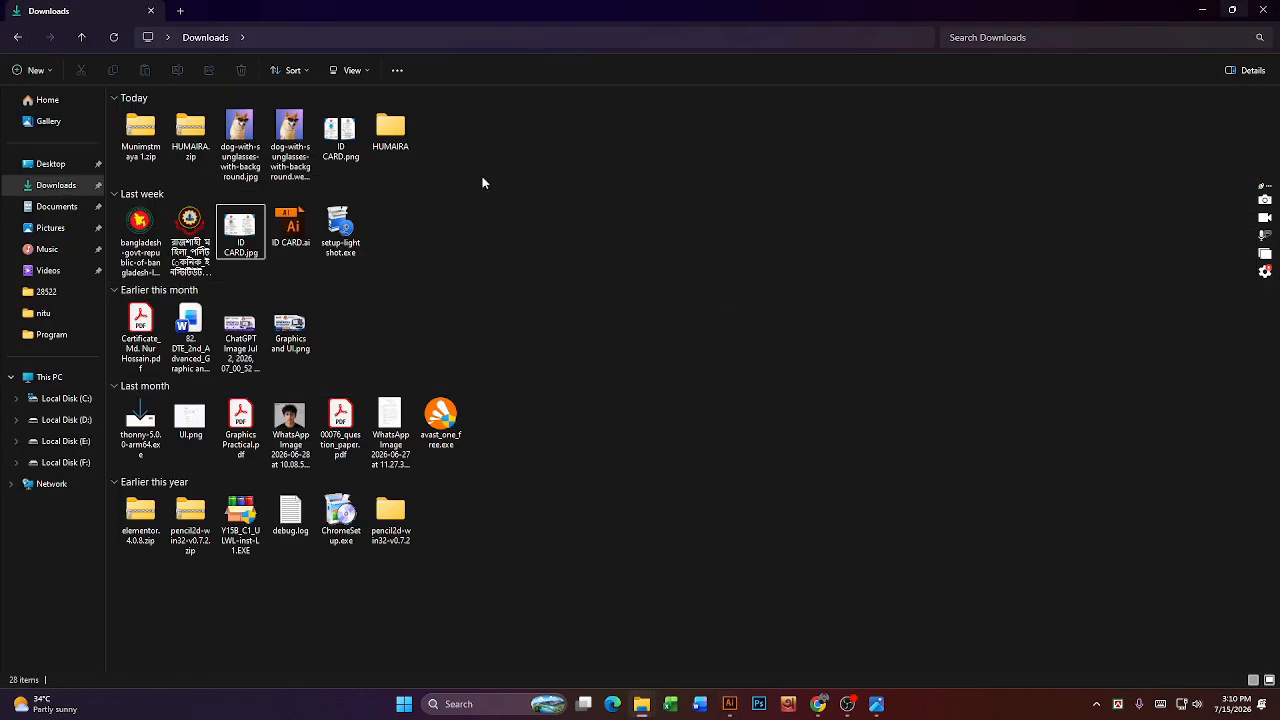
pyautogui.doubleClick(288, 430)
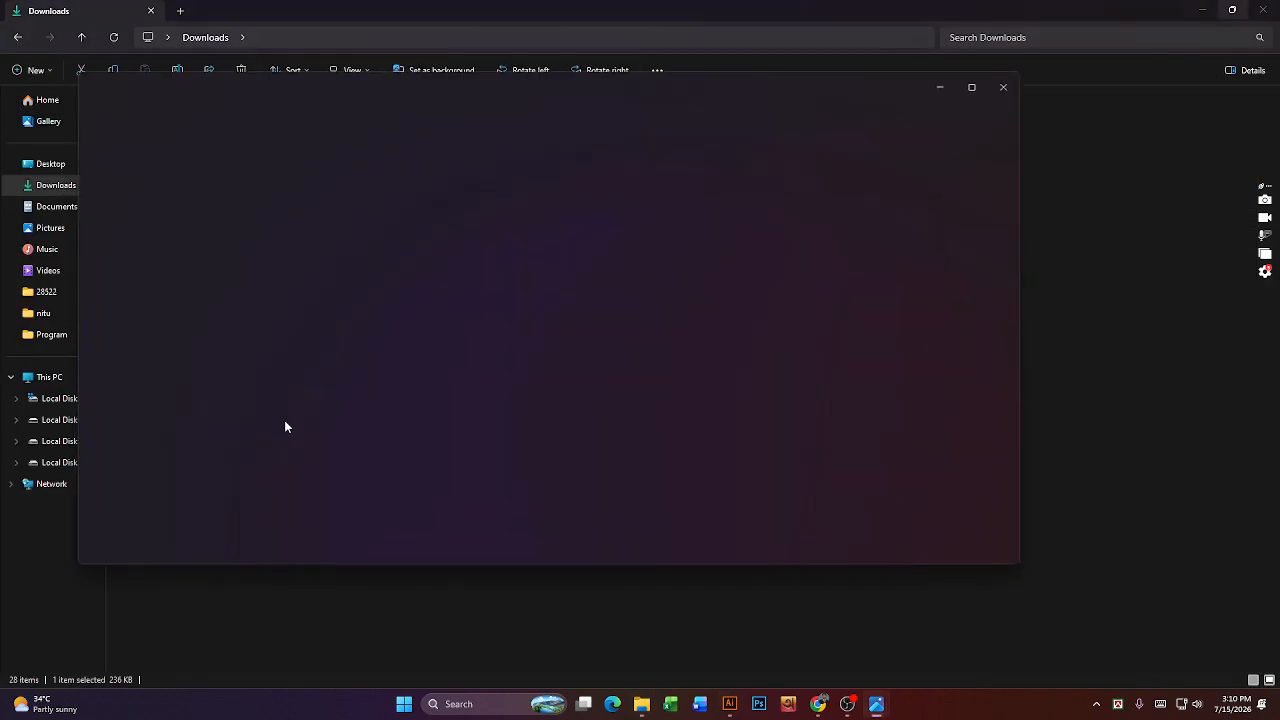
pyautogui.click(1005, 85)
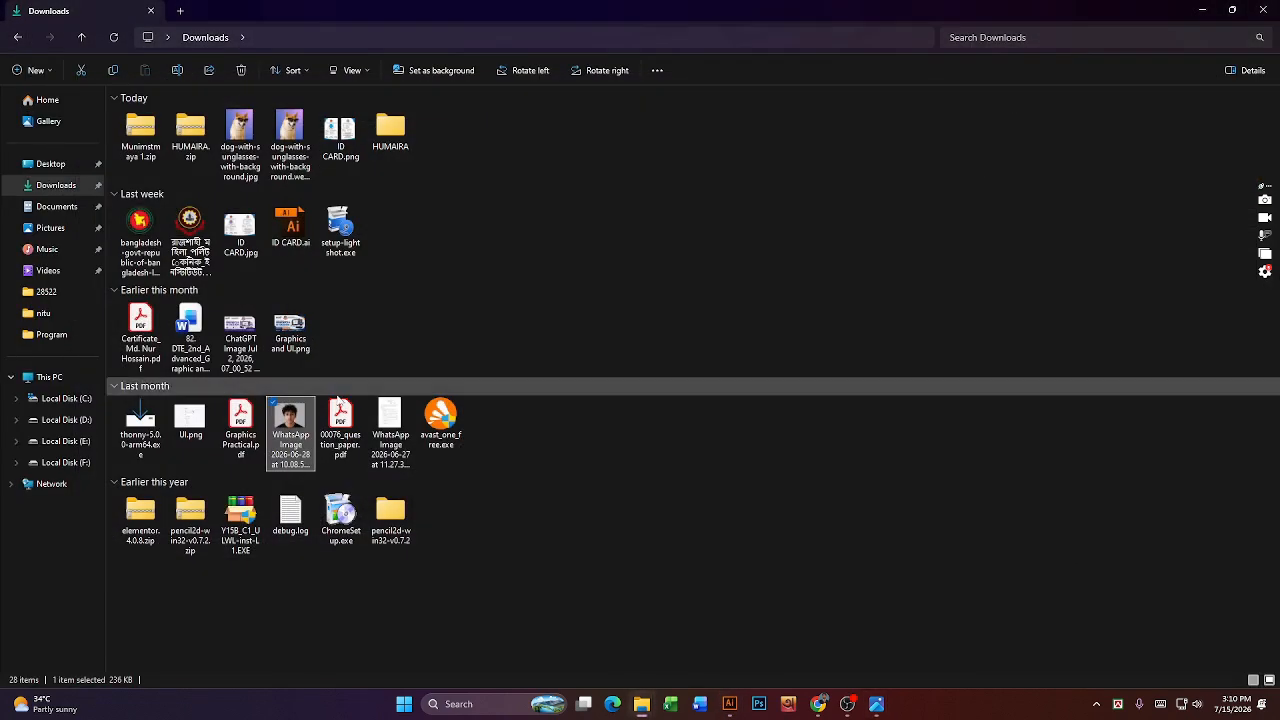
pyautogui.doubleClick(295, 410)
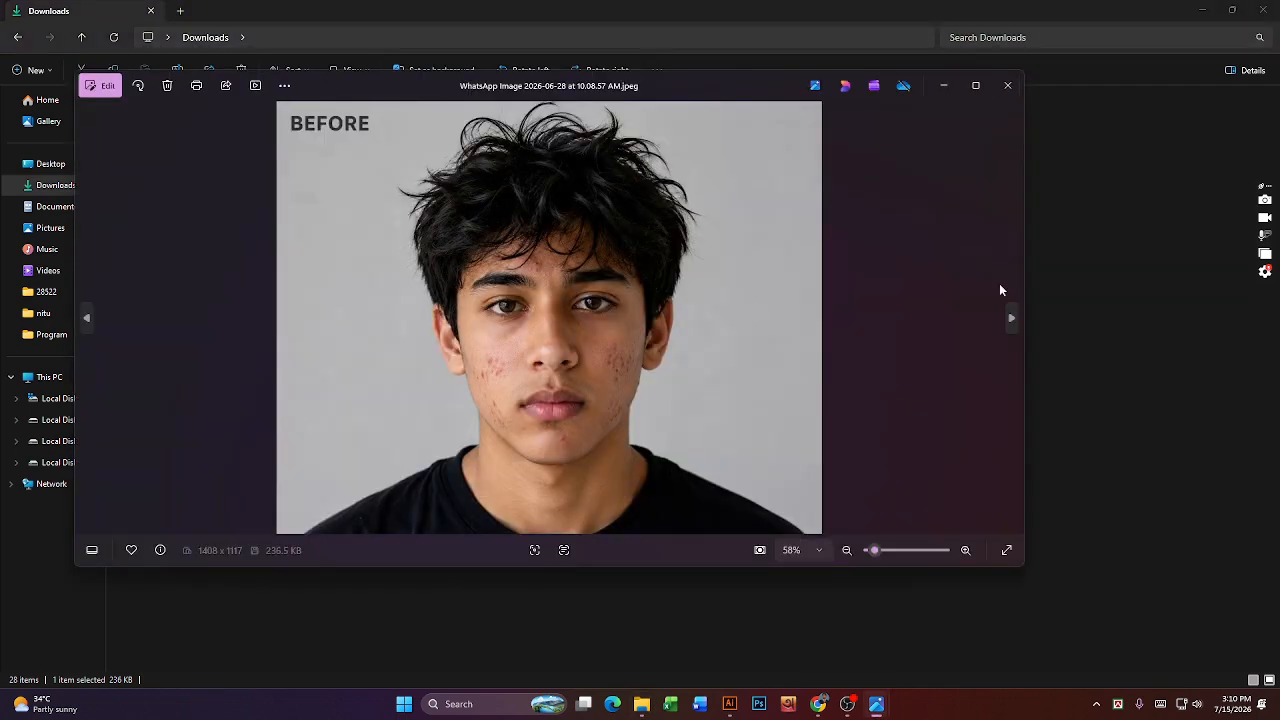
pyautogui.click(1007, 85)
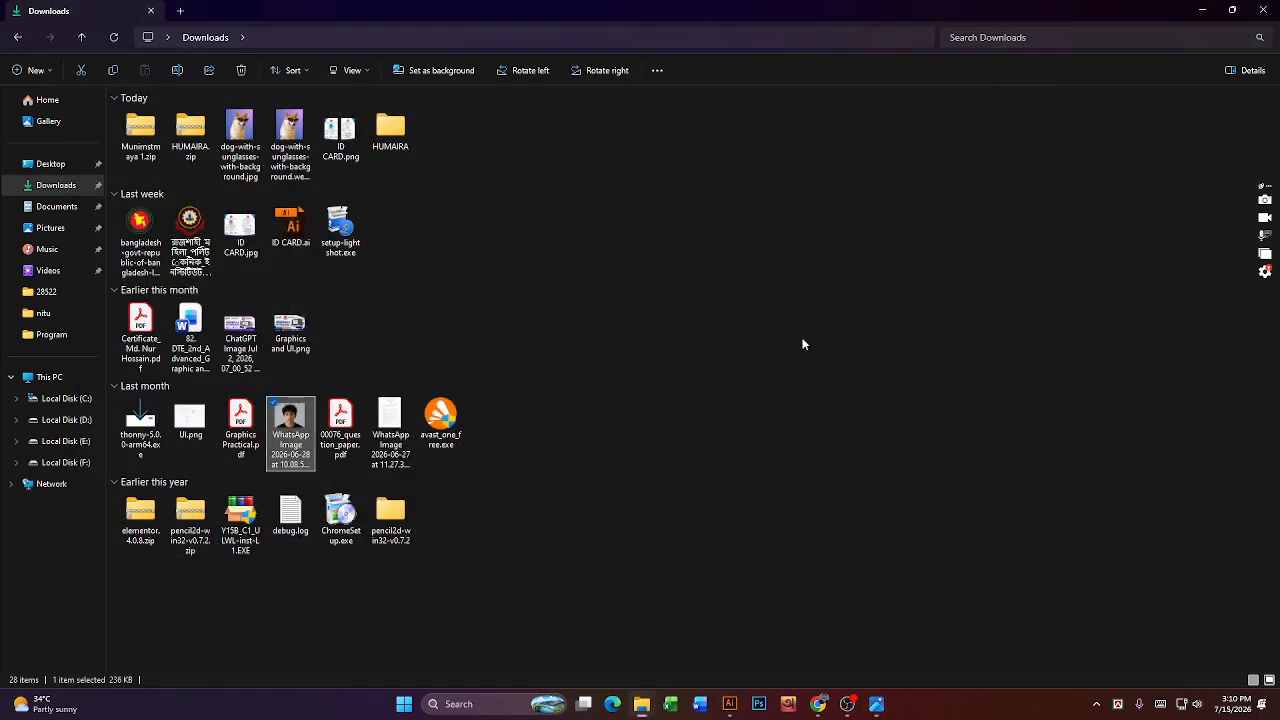
pyautogui.click(1267, 9)
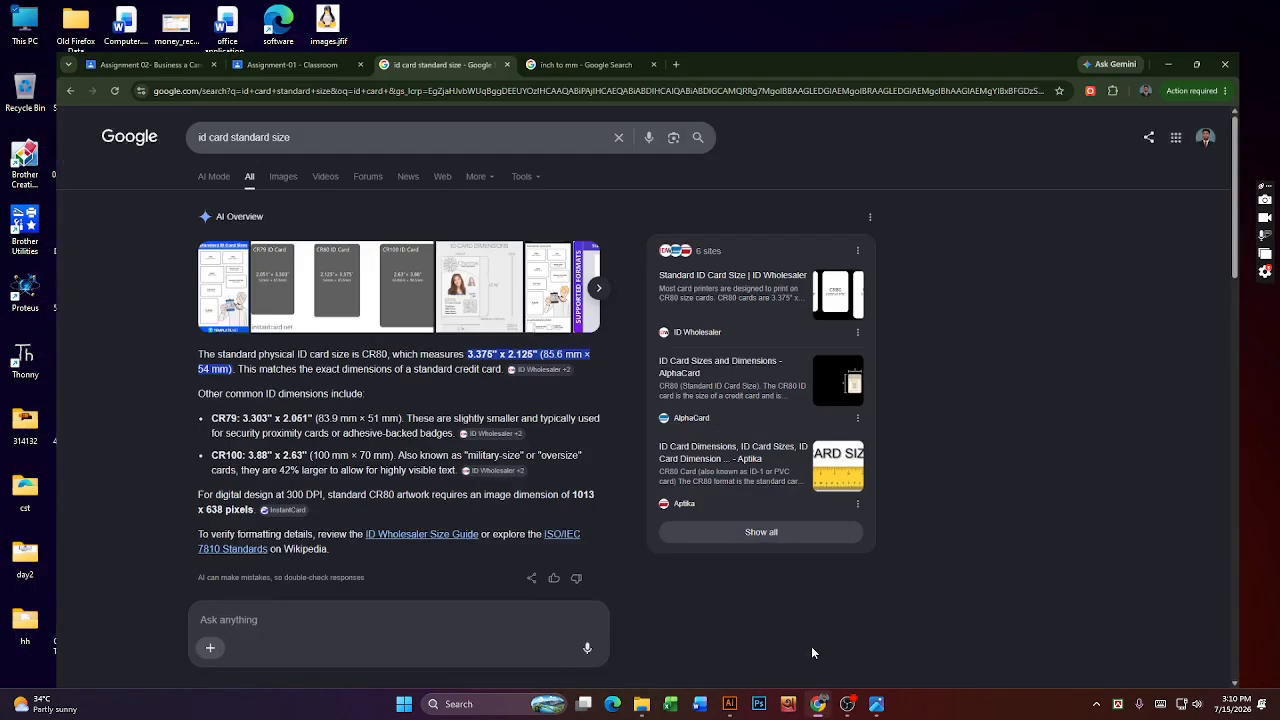
# - Switch to Chrome and run a Google image search for "images" in the inch to mm tab
pyautogui.click(818, 704)
pyautogui.click(627, 19)
pyautogui.click(414, 42)
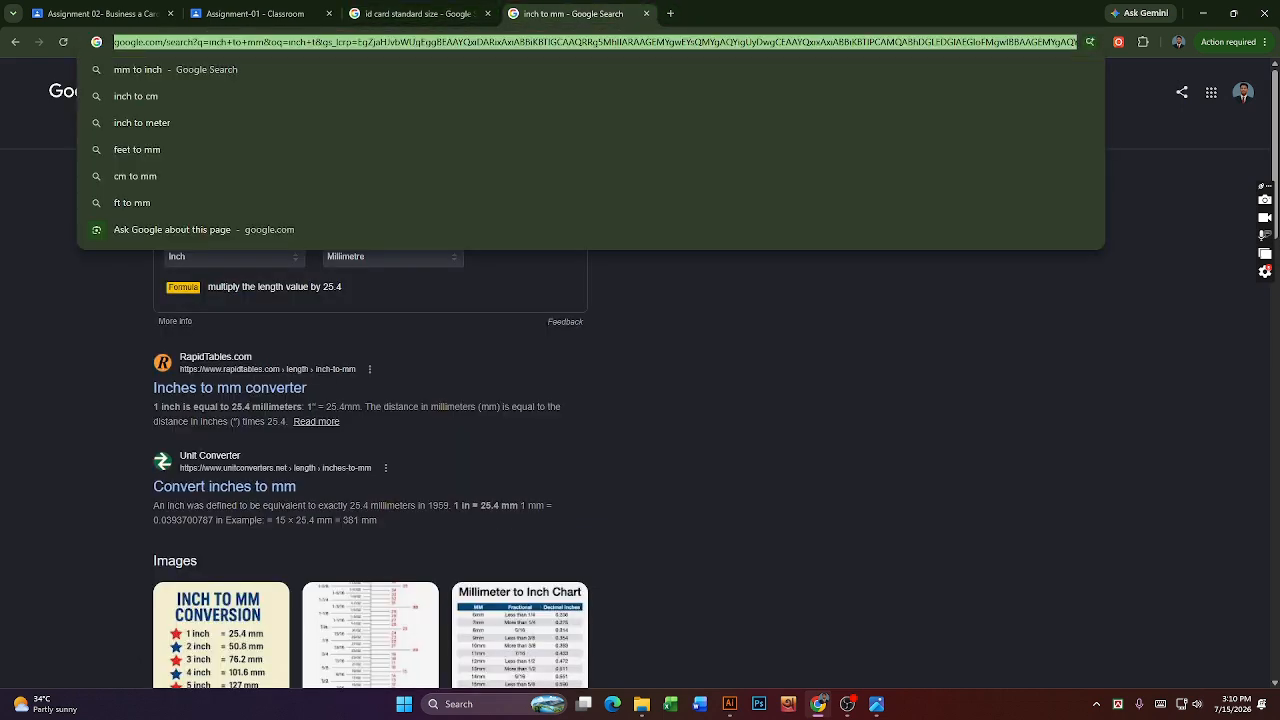
pyautogui.write('images')
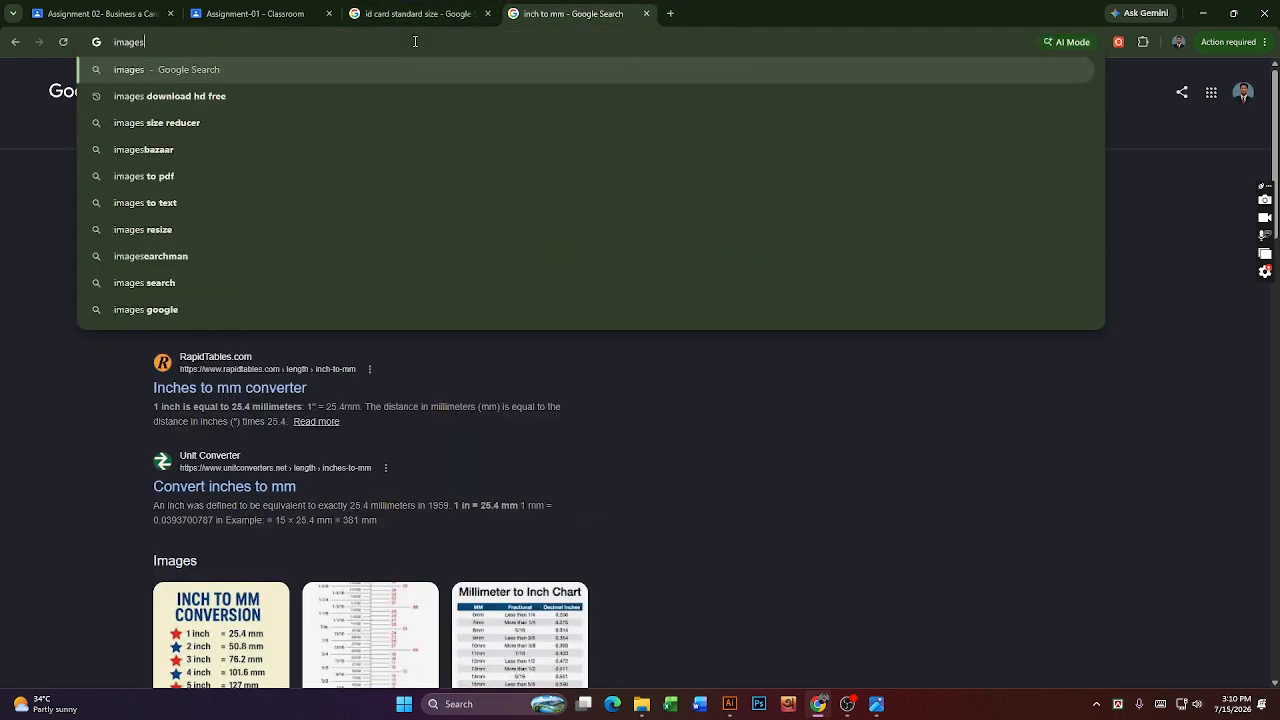
pyautogui.press('Return')
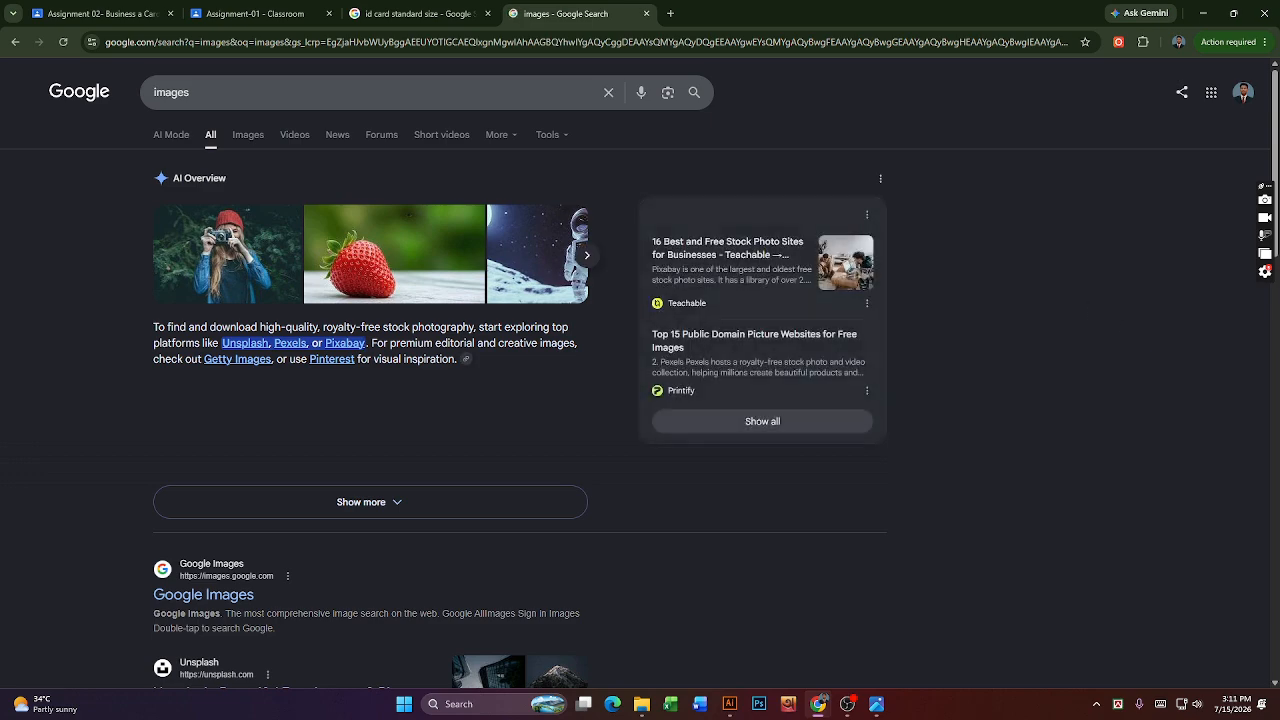
pyautogui.click(241, 137)
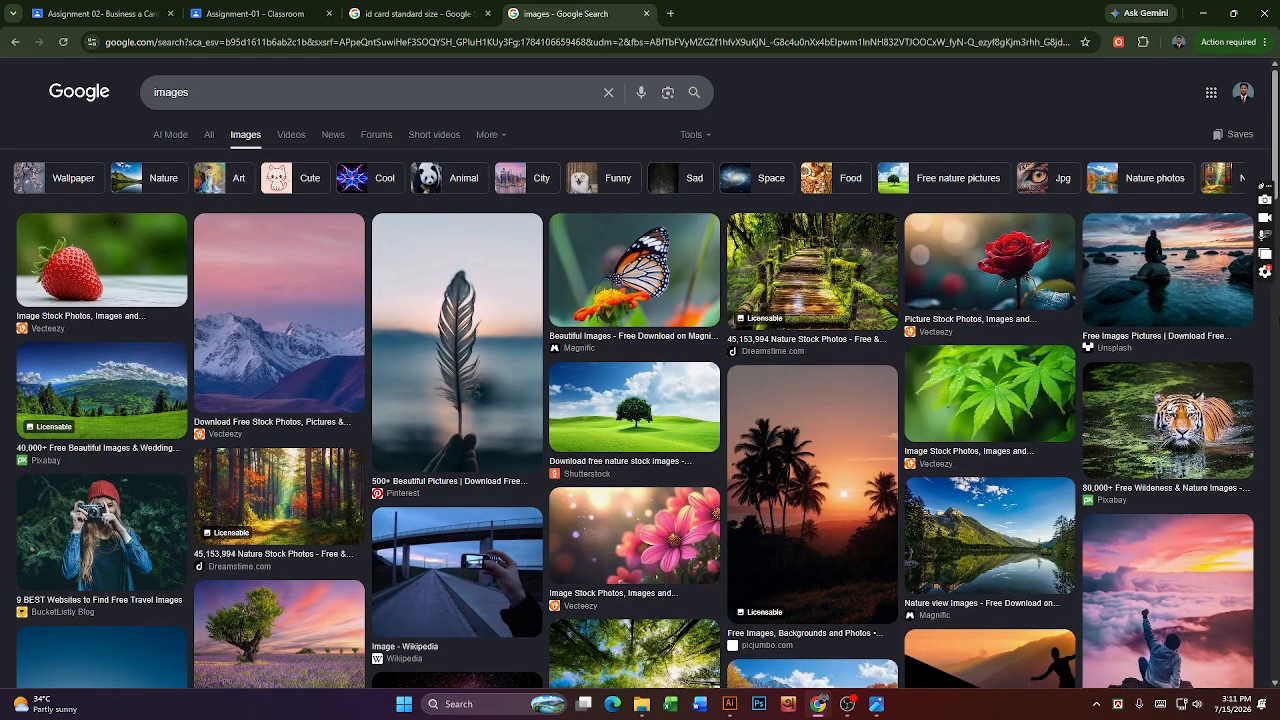
# - Browse the image results and open the preview of the Pixabay photo of a white bird on golden water
pyautogui.scroll(-3, 420, 486)
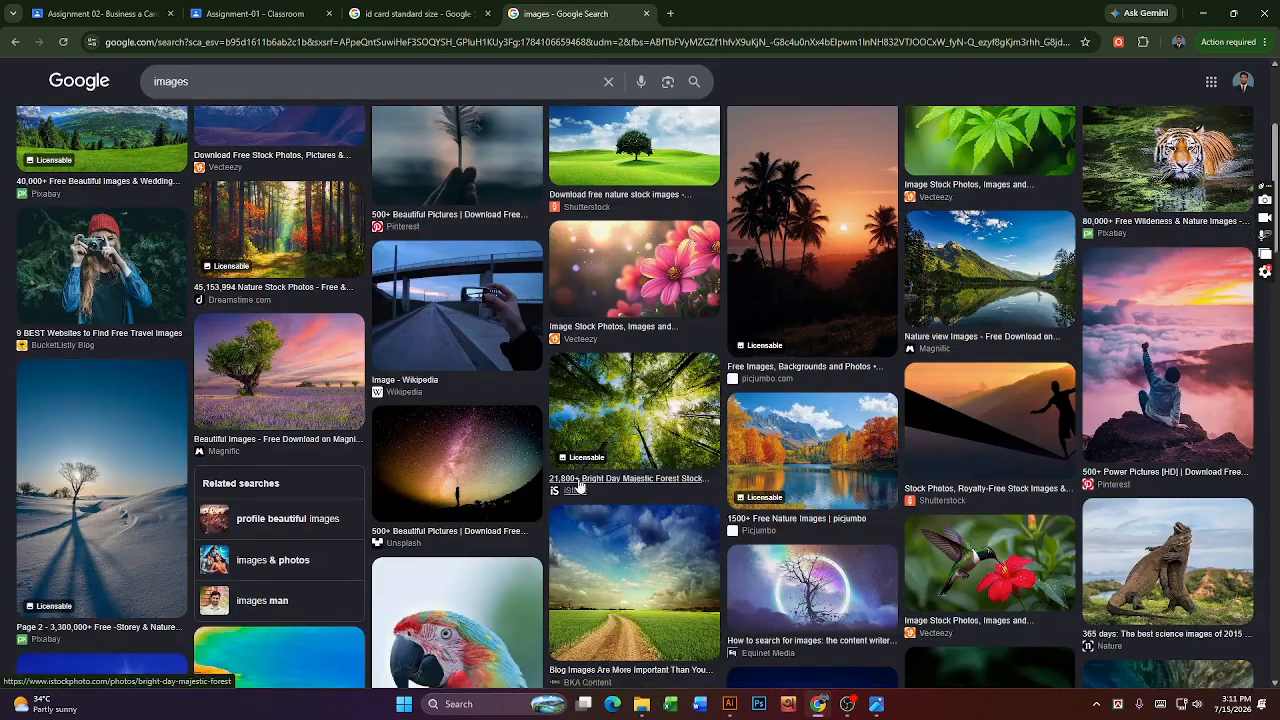
pyautogui.scroll(-3, 593, 468)
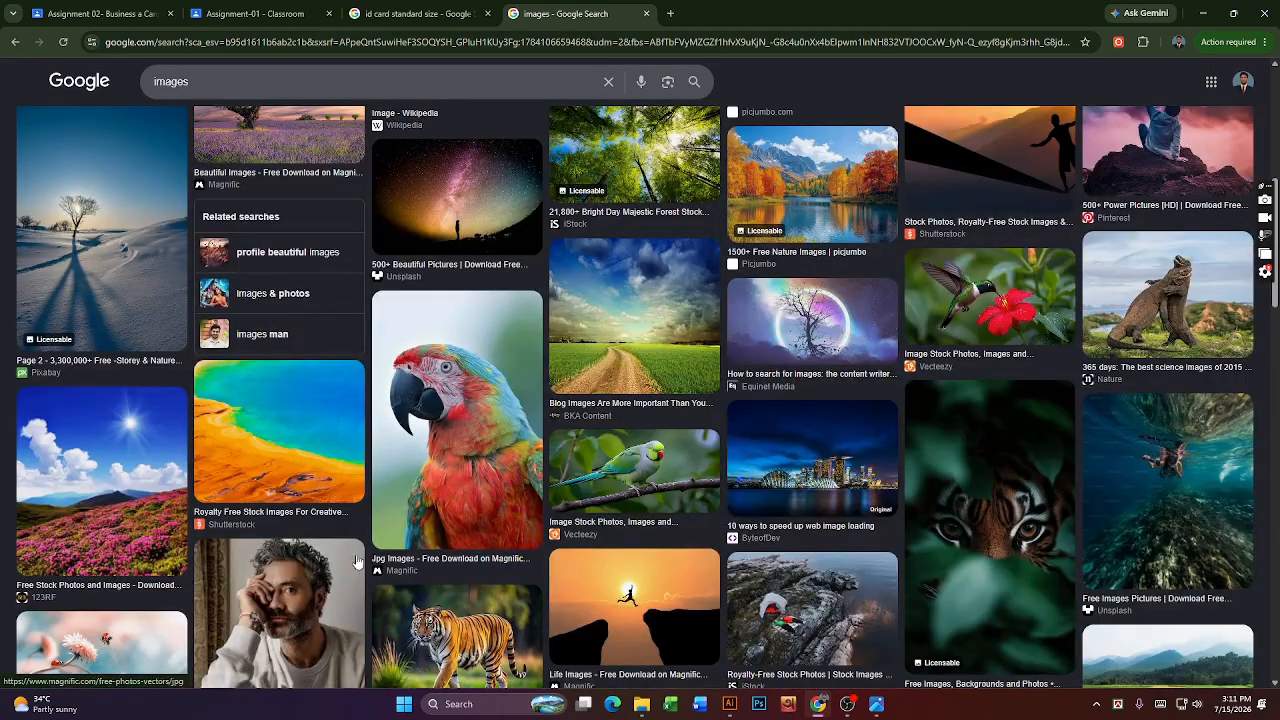
pyautogui.scroll(-1, 378, 541)
pyautogui.scroll(-1, 378, 541)
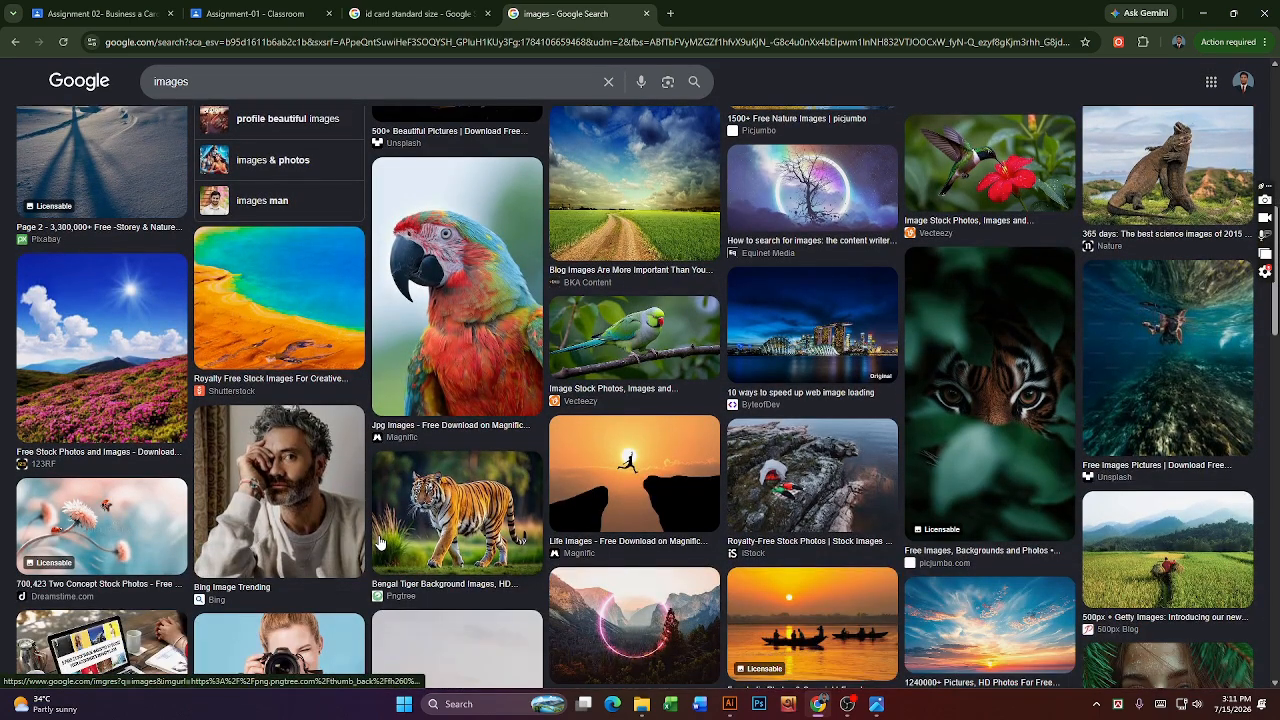
pyautogui.scroll(-2, 386, 523)
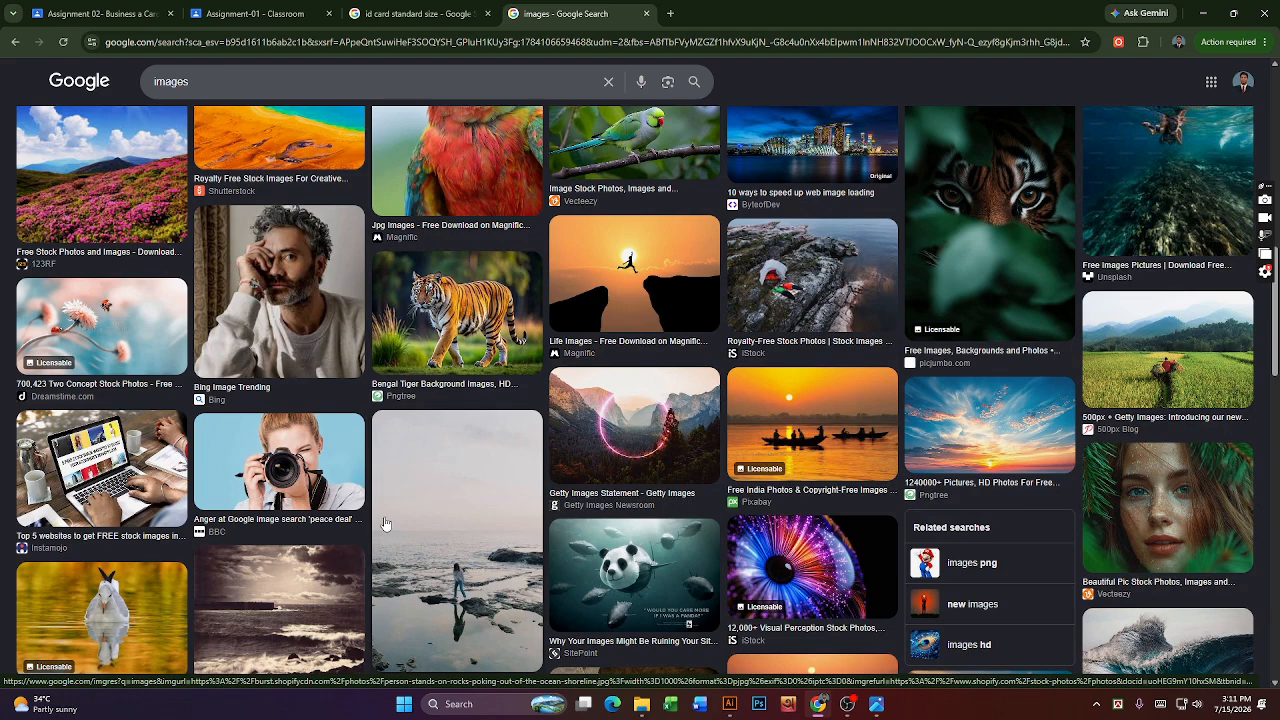
pyautogui.click(95, 632)
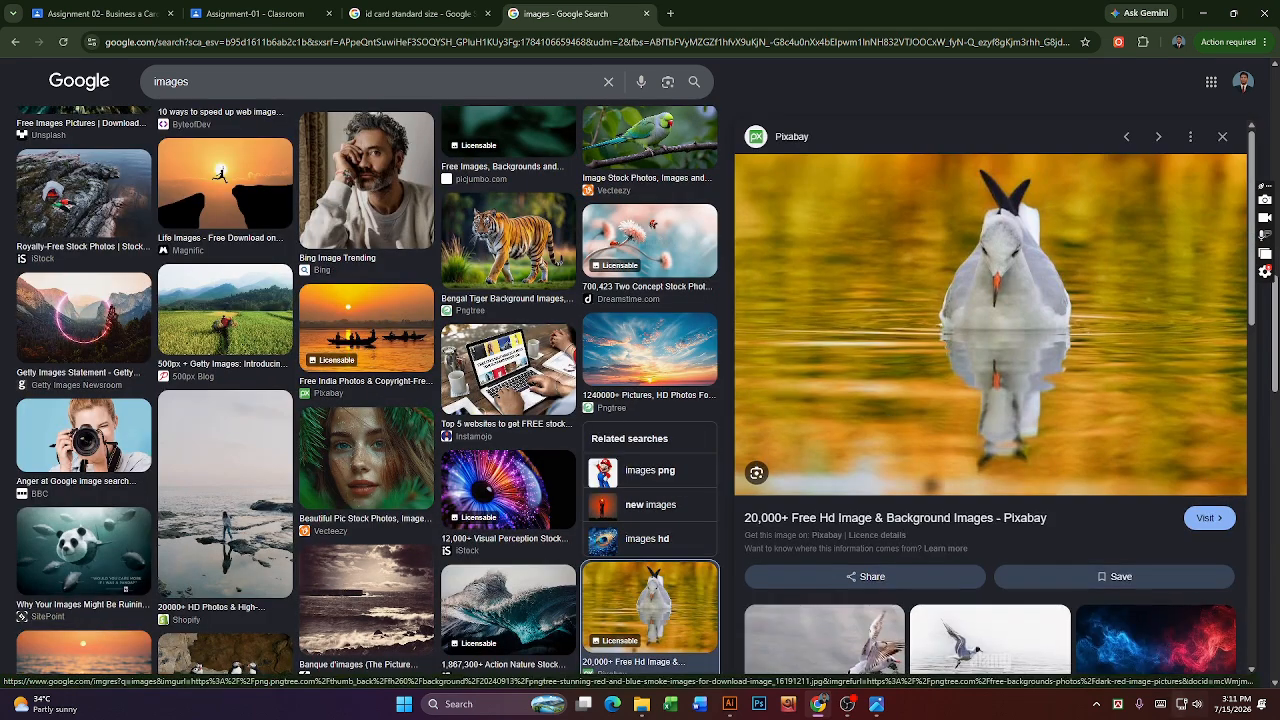
# - Capture a 522x394 screenshot region around the white bird in the photo preview and copy it to the clipboard
pyautogui.click(1096, 704)
pyautogui.click(1043, 636)
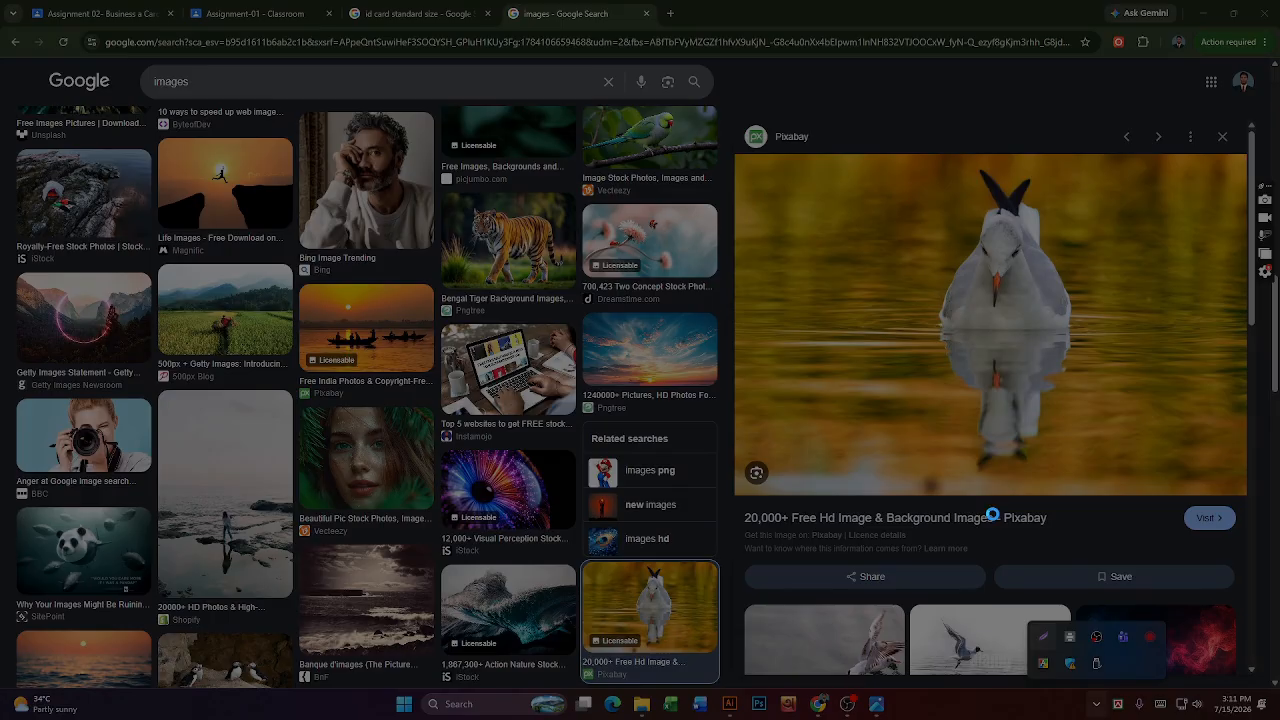
pyautogui.moveTo(842, 148); pyautogui.dragTo(1189, 429)
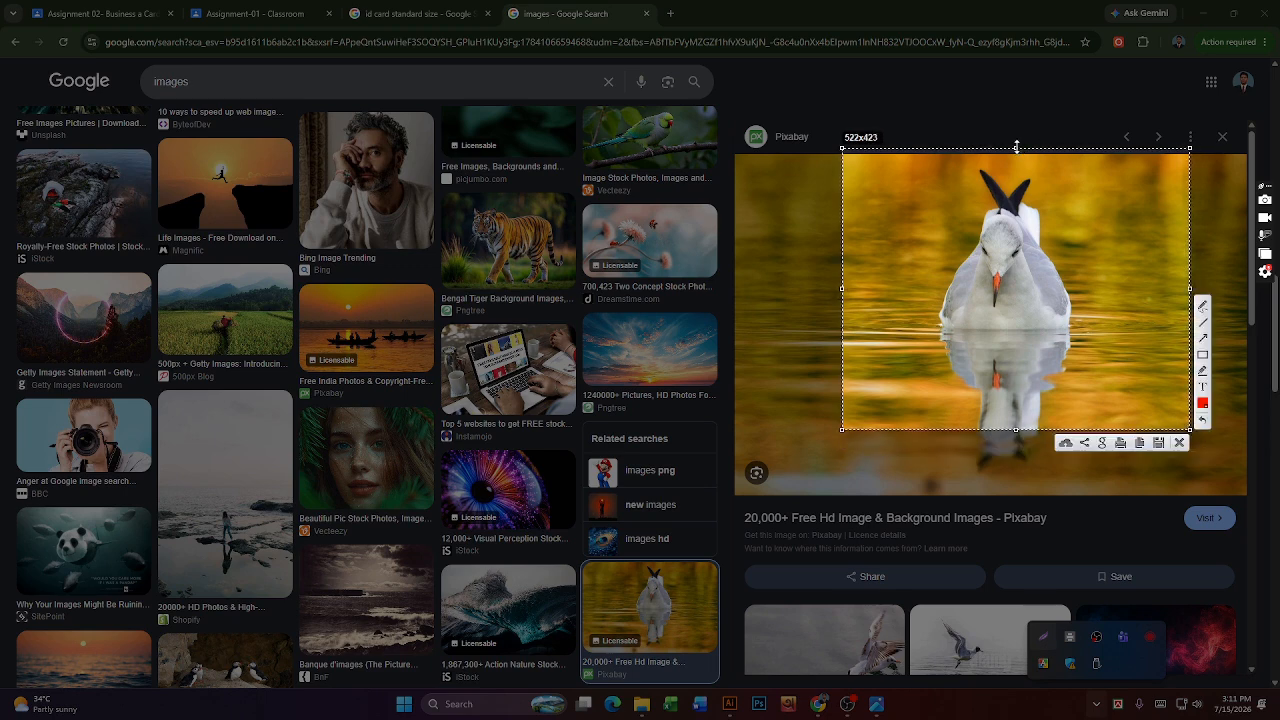
pyautogui.moveTo(1016, 148); pyautogui.dragTo(1016, 167)
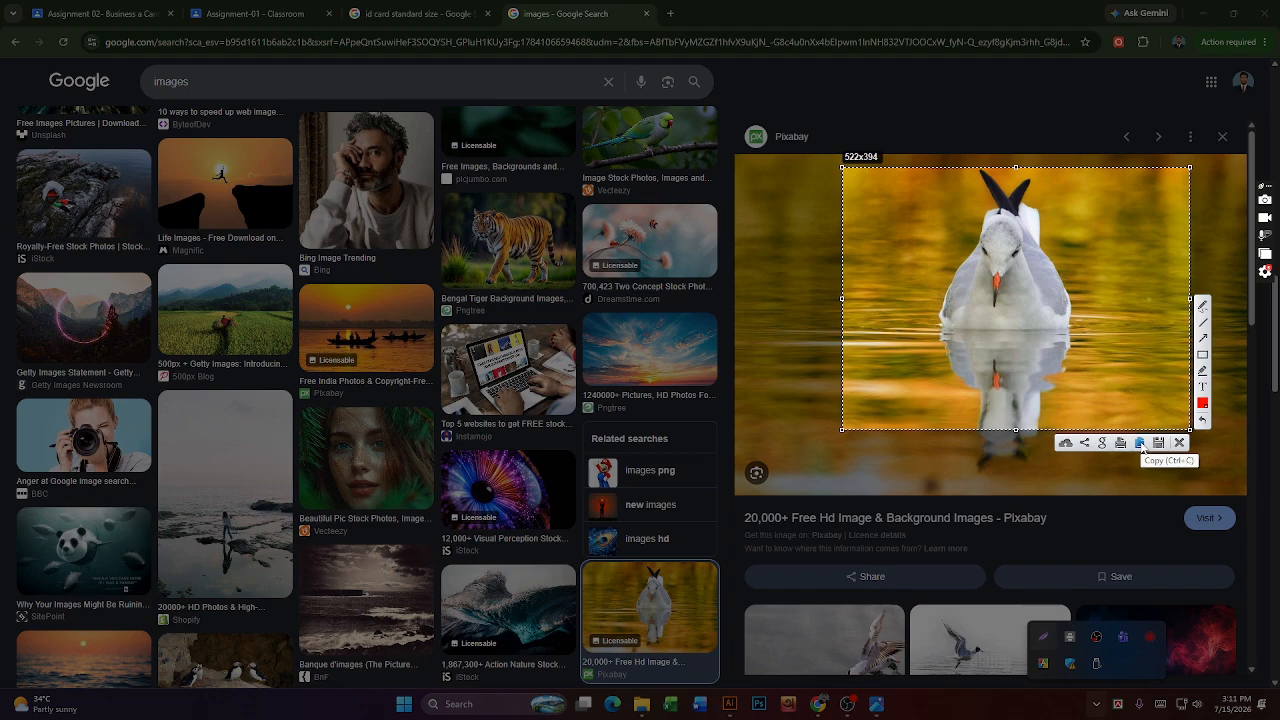
pyautogui.click(1141, 446)
# - Return to Illustrator, paste the bird photo into Id card.ai and scale it proportionally to about 0.91 x 0.68 in
pyautogui.click(729, 704)
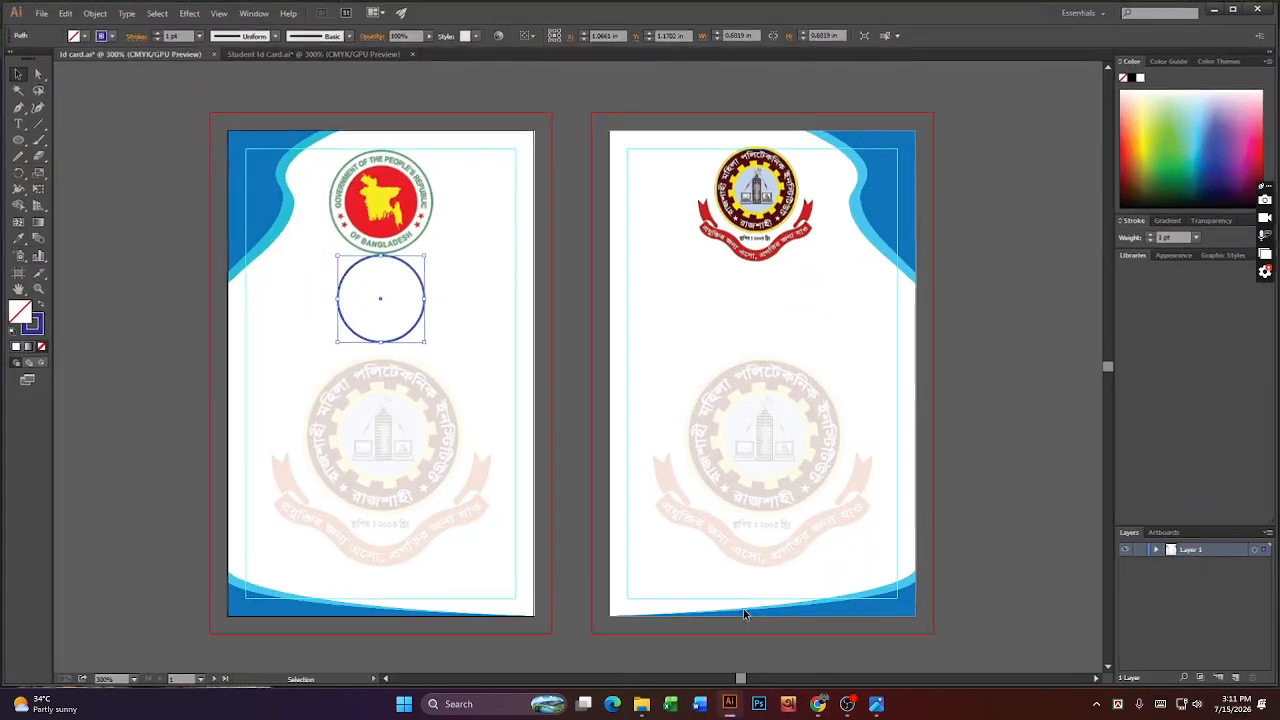
pyautogui.click(371, 471)
pyautogui.hotkey('ctrl', 'v')
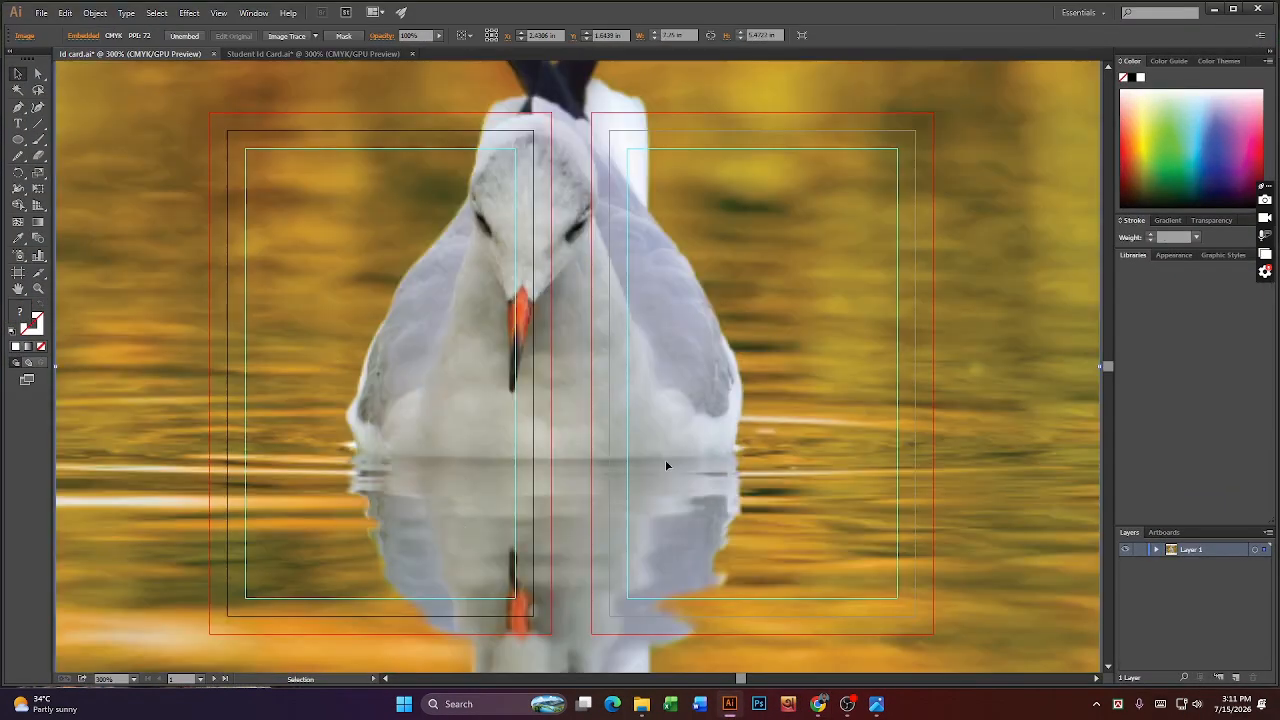
pyautogui.scroll(-5, 665, 463)
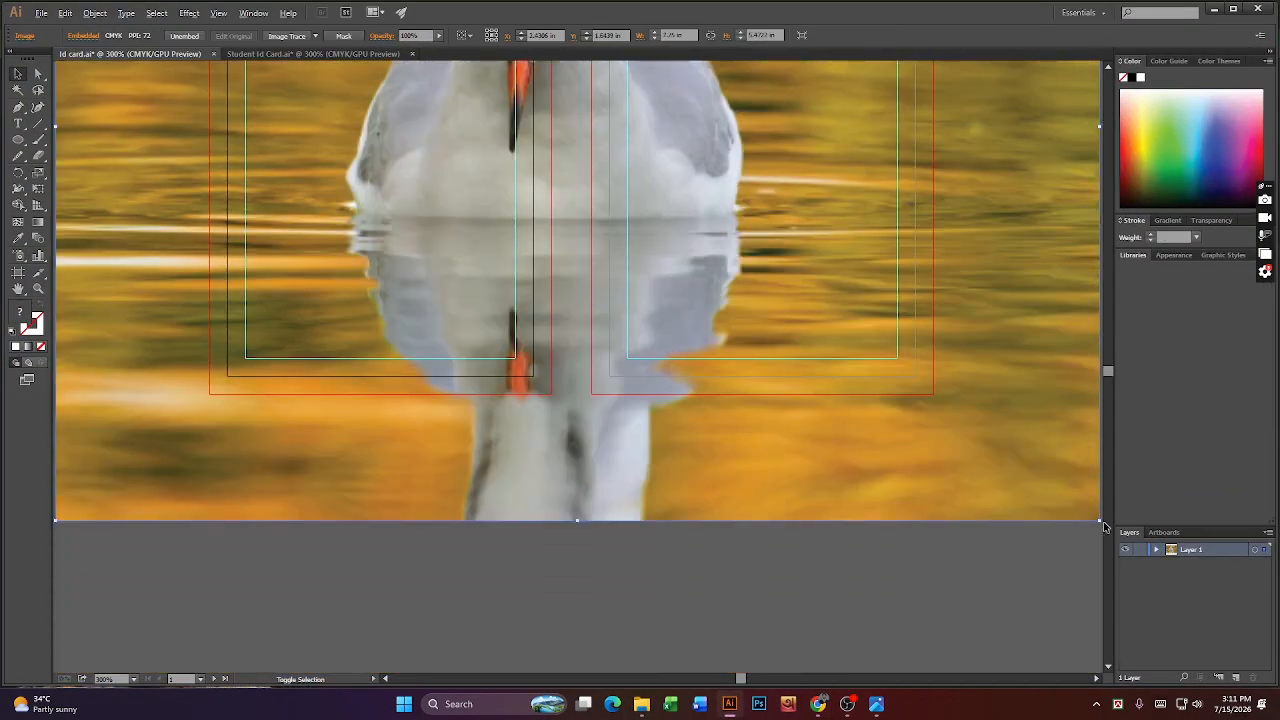
pyautogui.moveTo(1100, 522); pyautogui.dragTo(643, 337)
pyautogui.scroll(3, 777, 494)
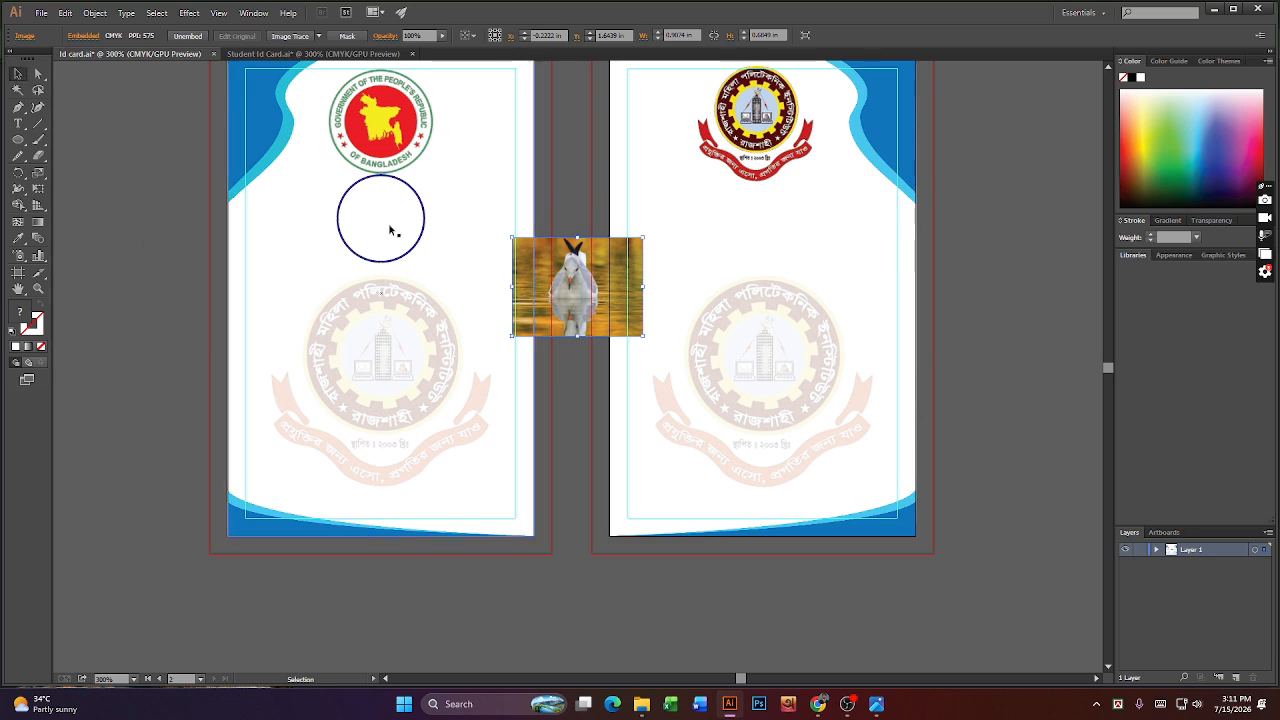
# - Move the bird photo over the blue circle on the first card and bring the circle to the front
pyautogui.moveTo(552, 307); pyautogui.dragTo(378, 264)
pyautogui.rightClick(421, 252)
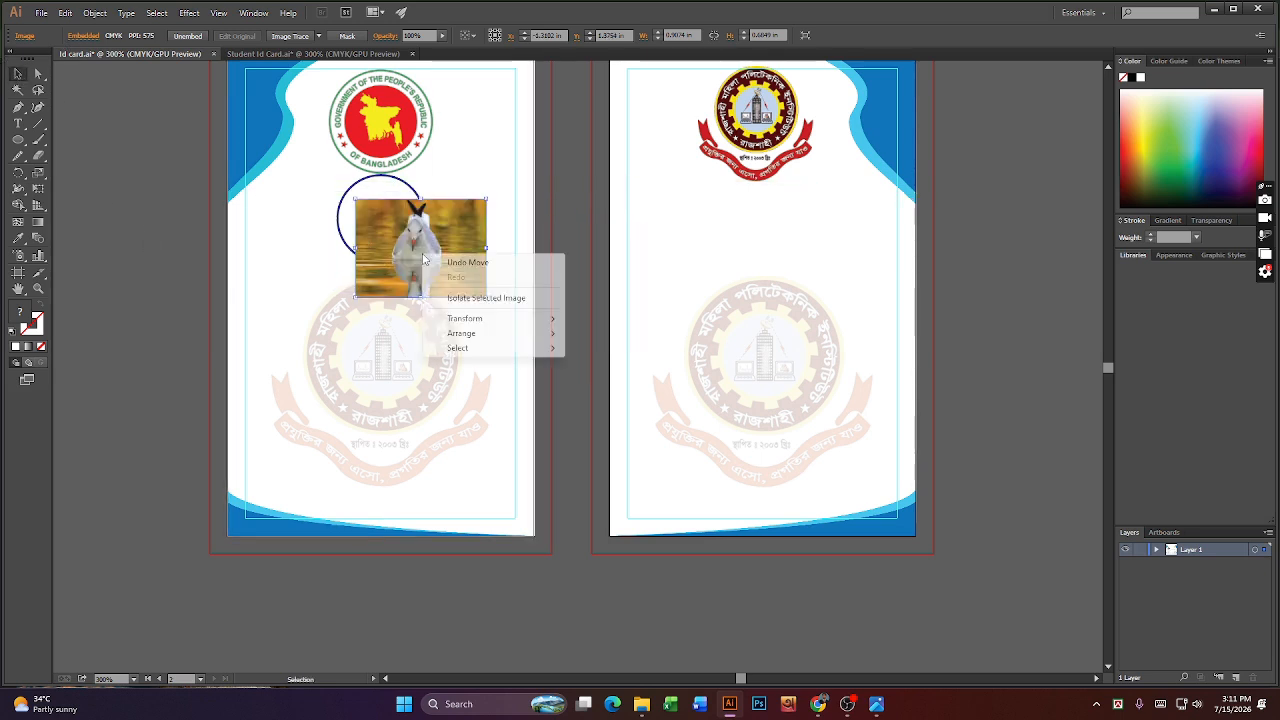
pyautogui.keyDown('shift'); pyautogui.click(345, 248); pyautogui.keyUp('shift')
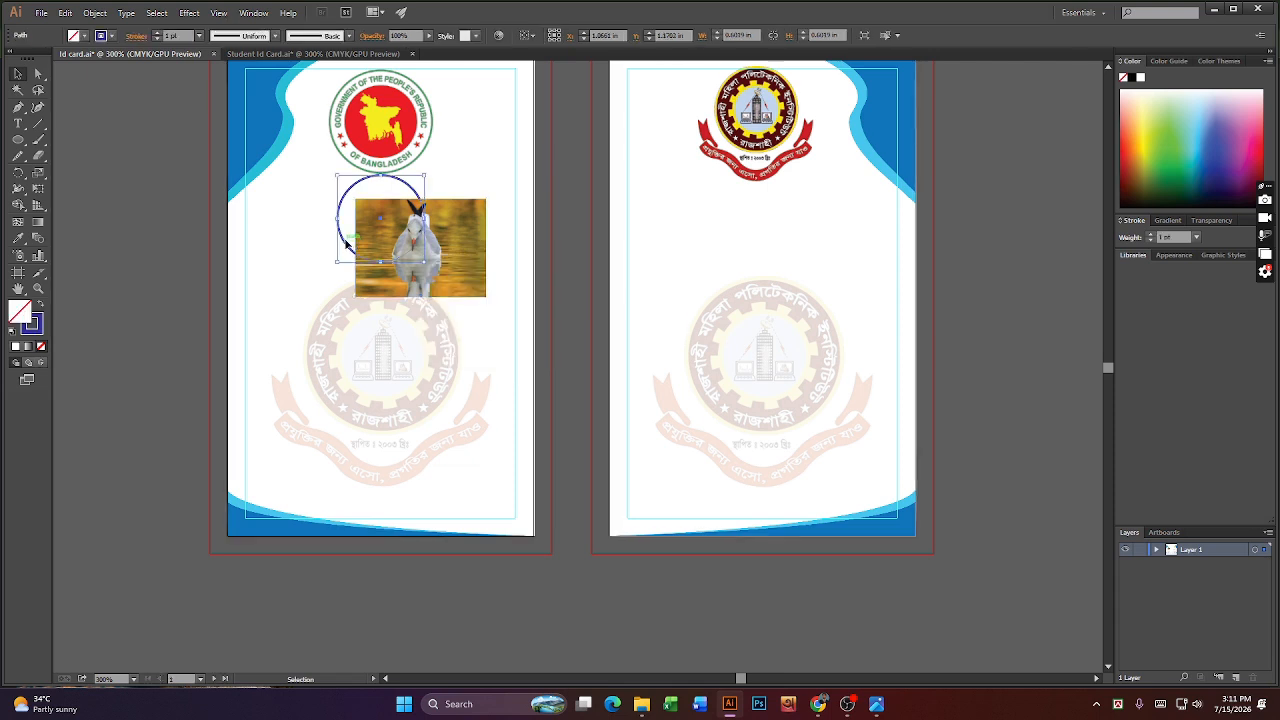
pyautogui.rightClick(345, 248)
pyautogui.moveTo(435, 437)
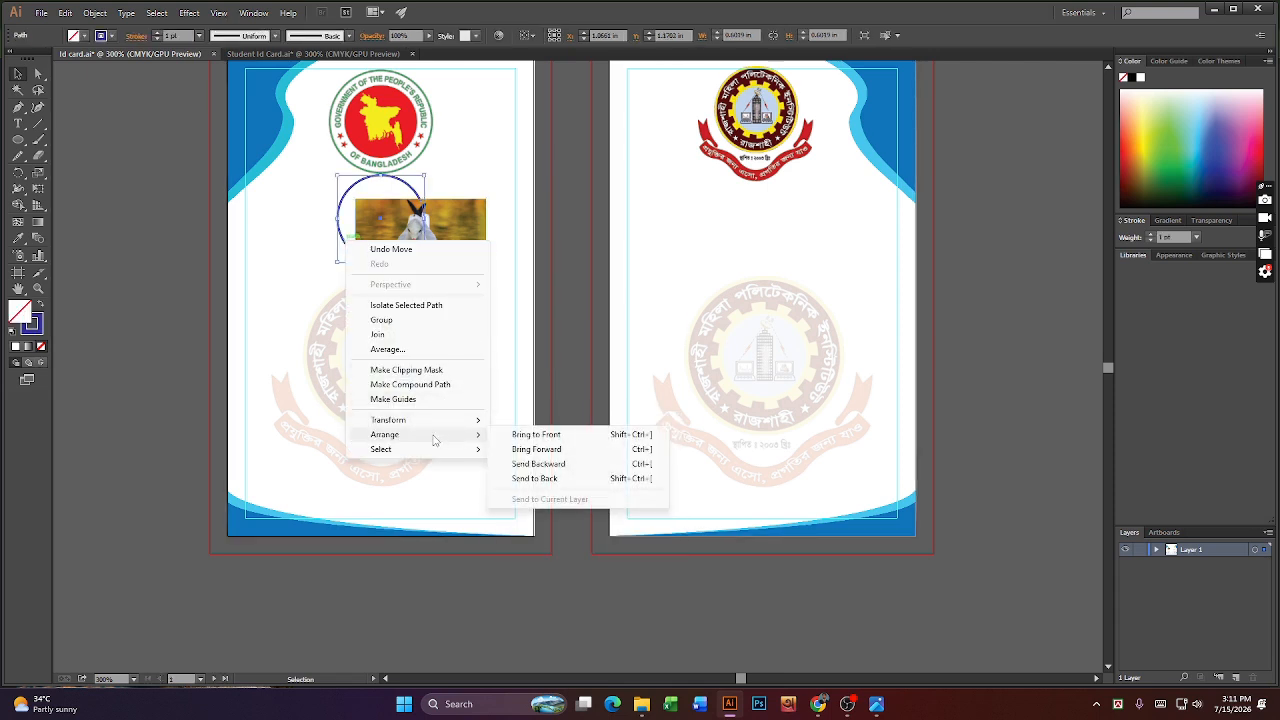
pyautogui.click(538, 434)
# - Center the bird photo behind the blue circle and scale it to about 0.8 x 0.6 in to match the circle's height
pyautogui.moveTo(455, 258); pyautogui.dragTo(423, 225)
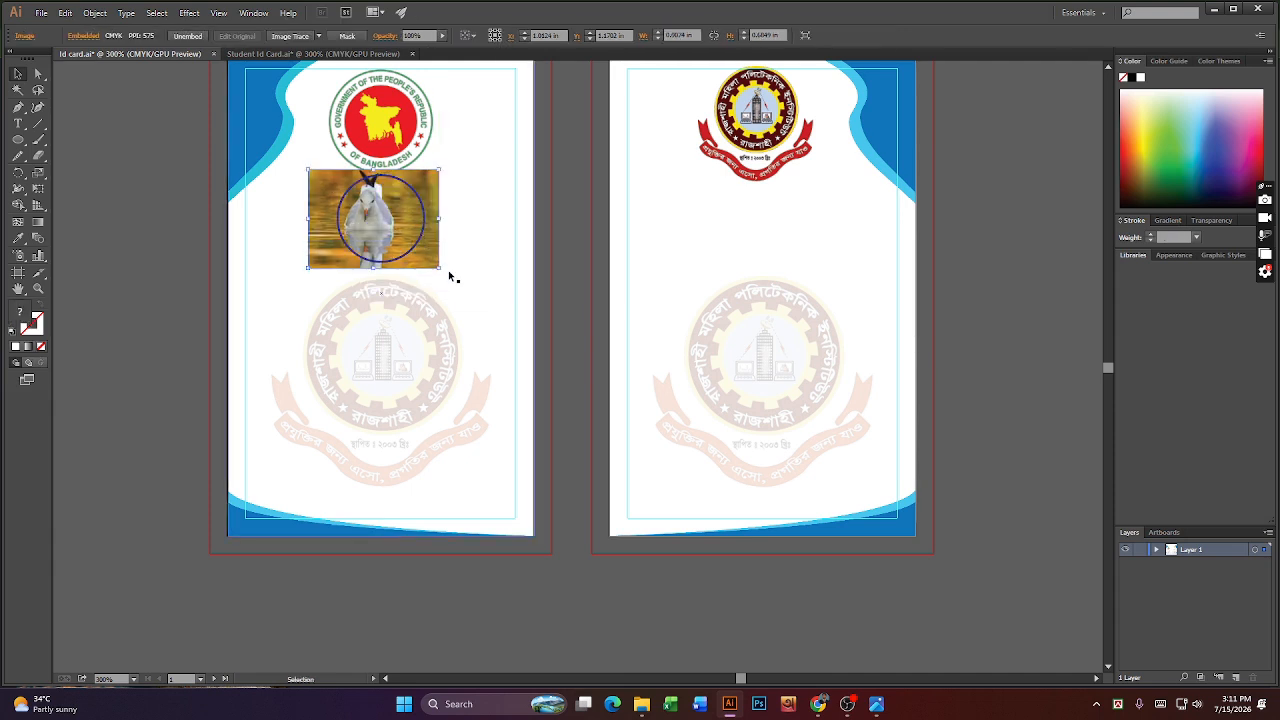
pyautogui.moveTo(440, 270); pyautogui.dragTo(433, 262)
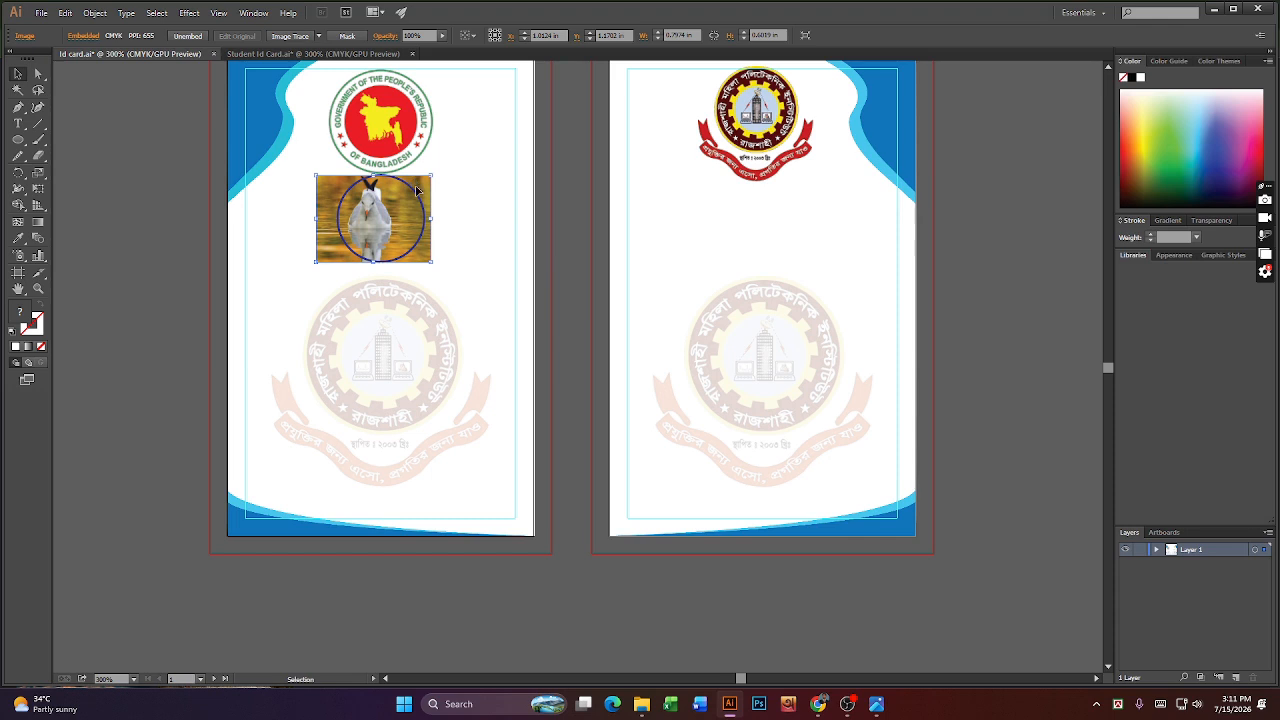
pyautogui.moveTo(426, 192); pyautogui.dragTo(430, 189)
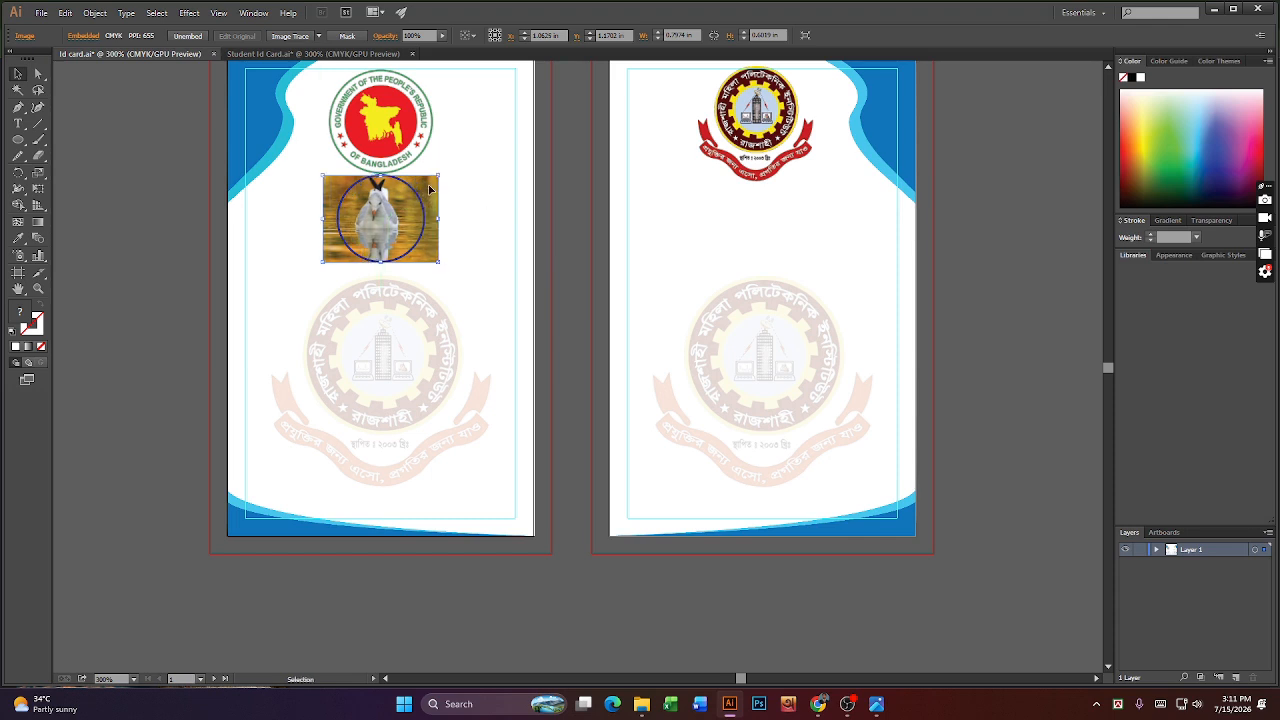
# - Make a clipping mask from the blue circle and the bird photo, switch to editing its contents, and deselect it
pyautogui.click(400, 252)
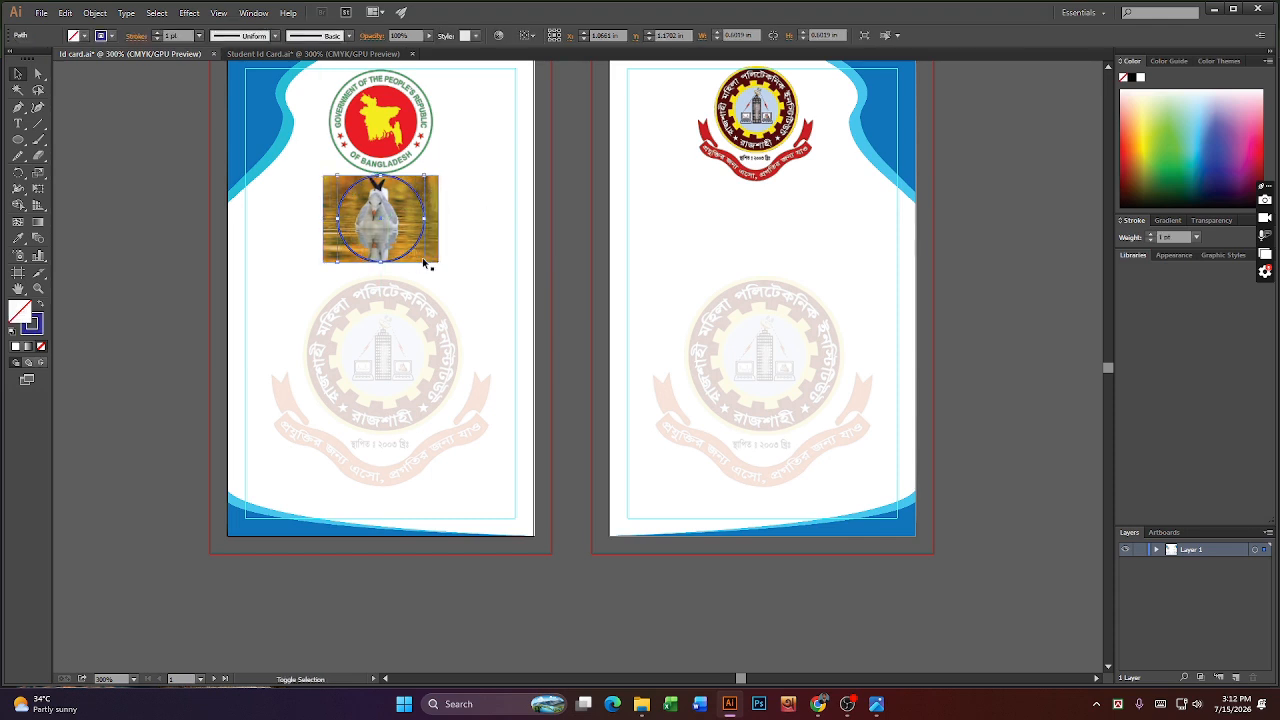
pyautogui.keyDown('shift'); pyautogui.click(433, 258); pyautogui.keyUp('shift')
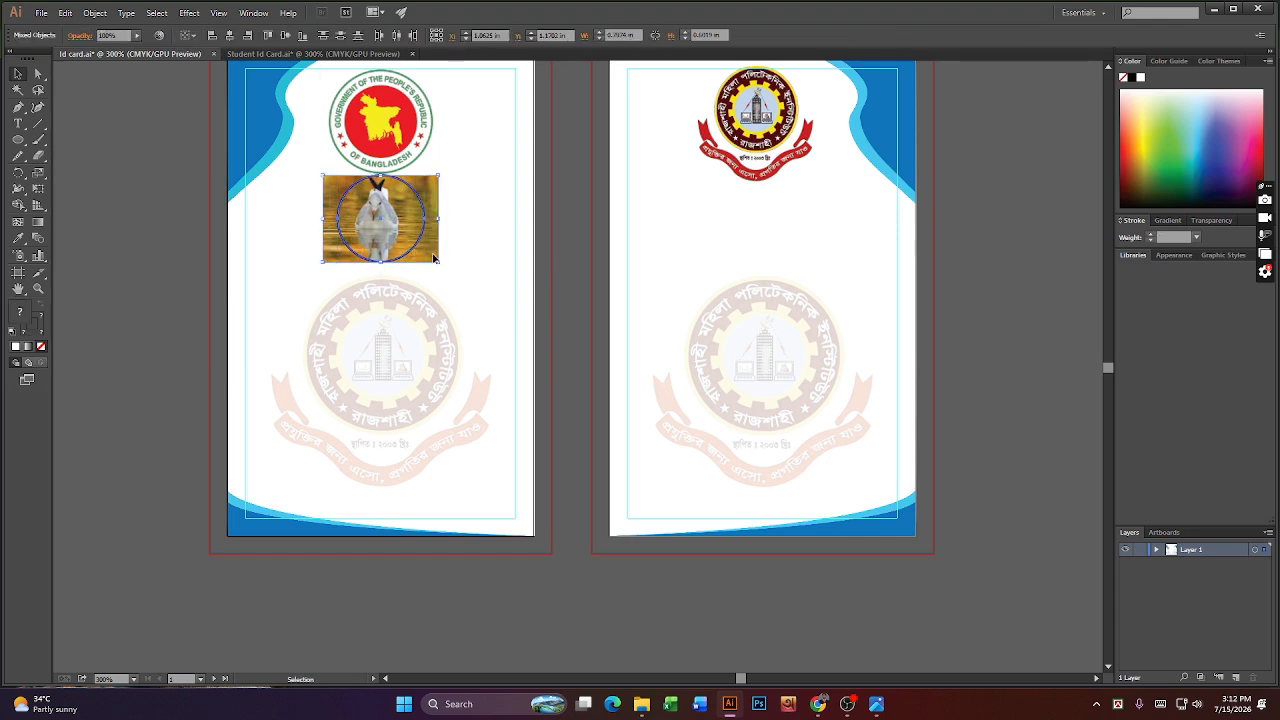
pyautogui.rightClick(433, 258)
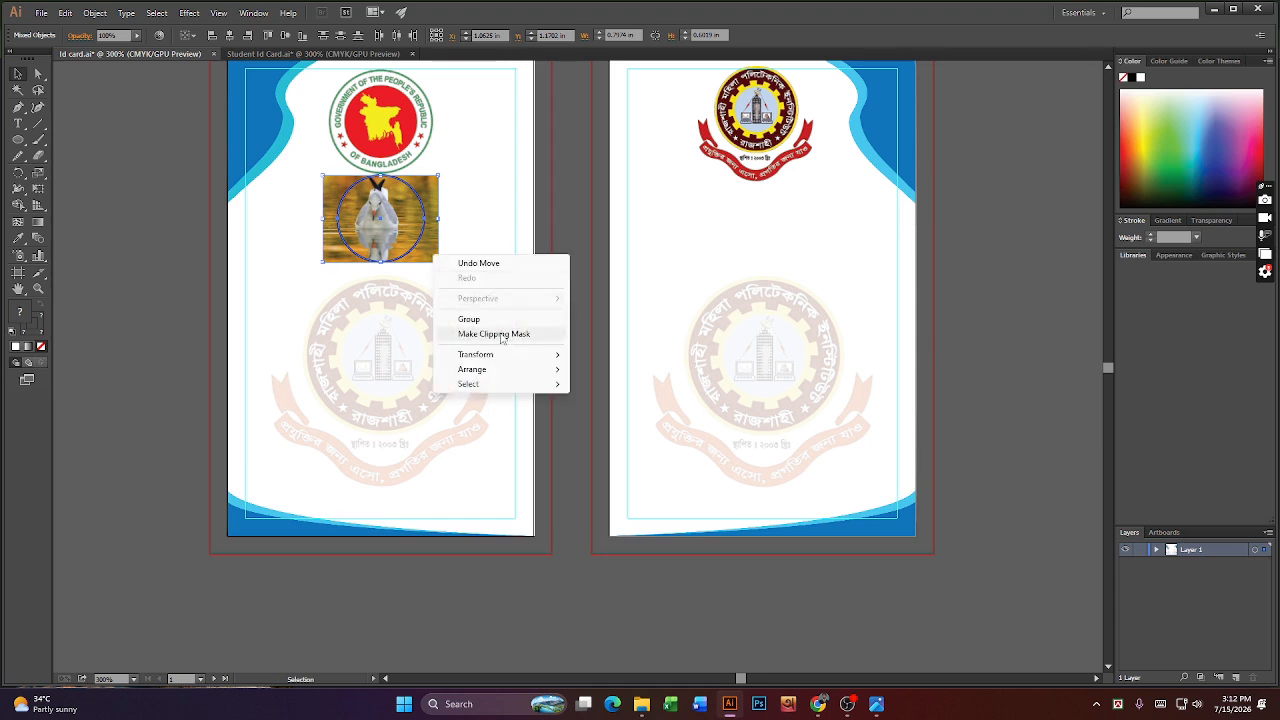
pyautogui.click(494, 334)
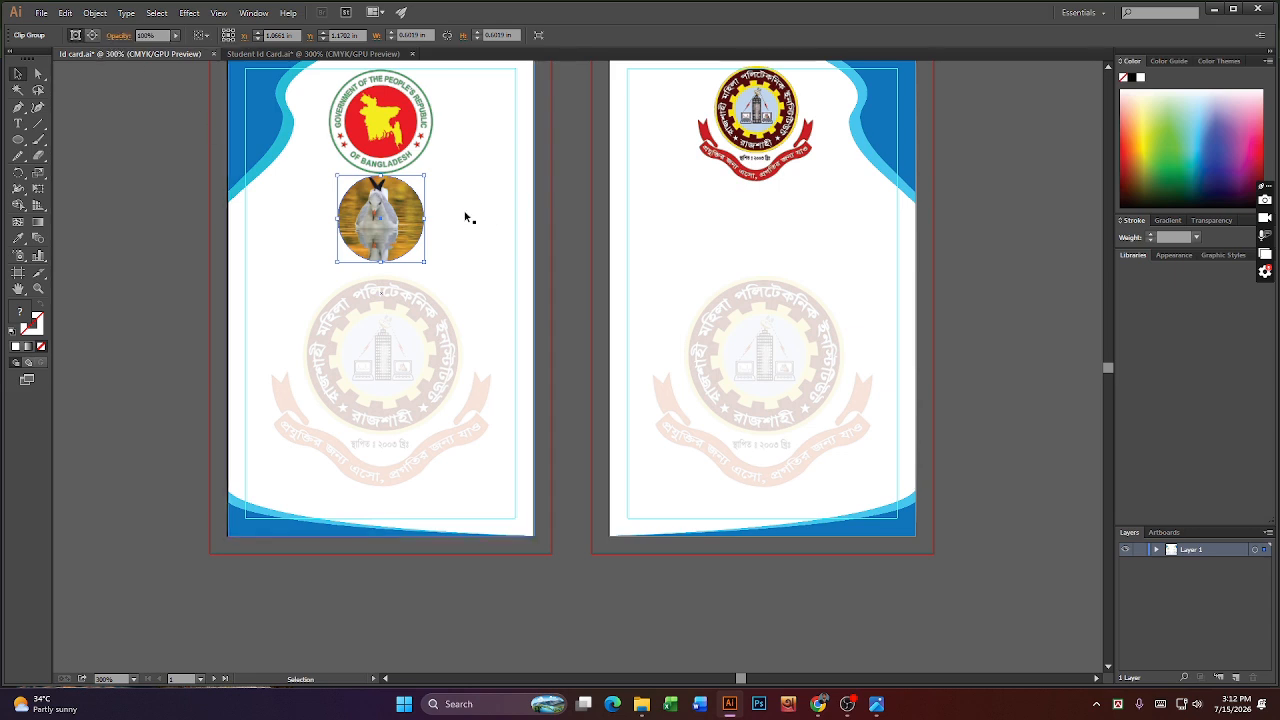
pyautogui.click(93, 36)
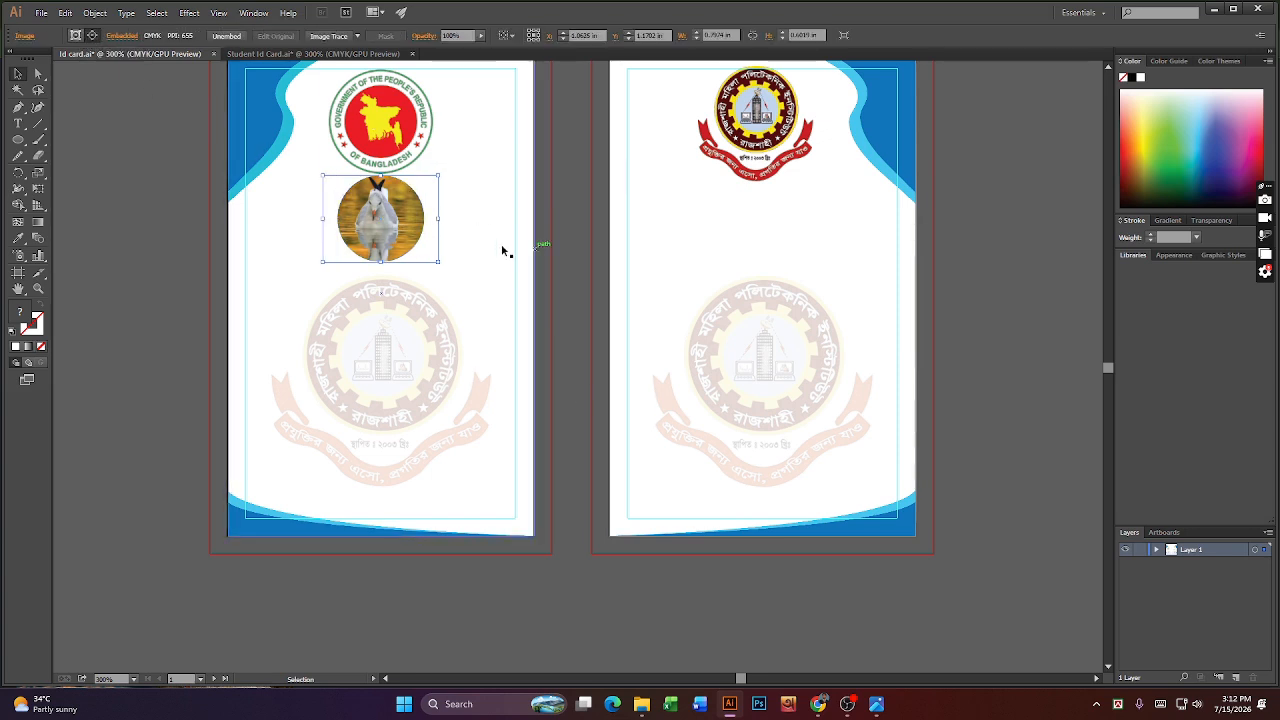
pyautogui.click(463, 253)
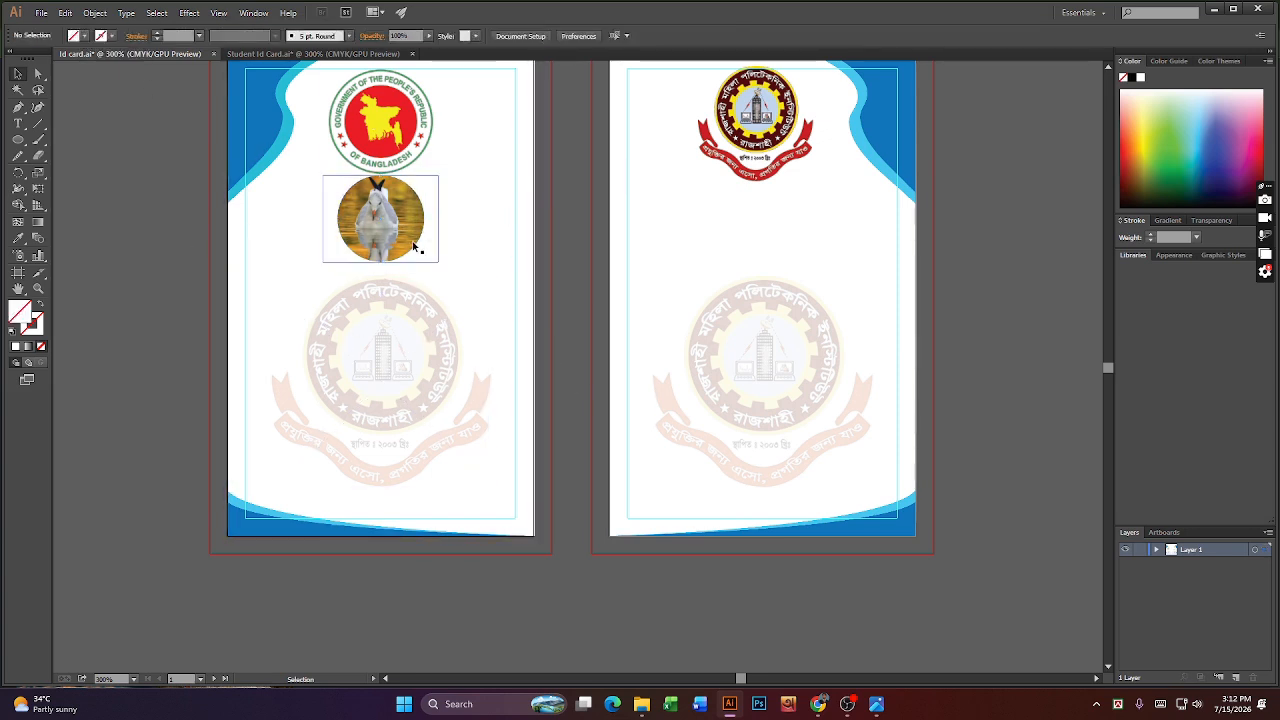
# - Try to give the circular bird photo a green stroke
pyautogui.click(413, 244)
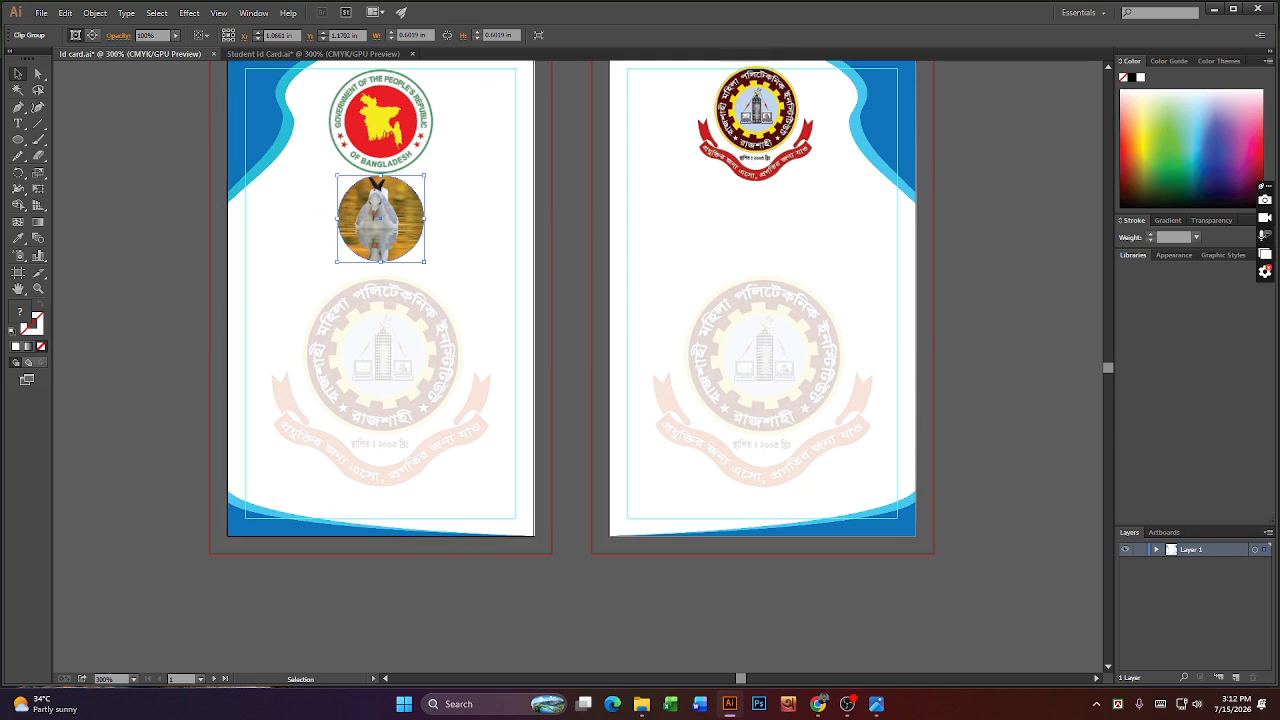
pyautogui.click(91, 37)
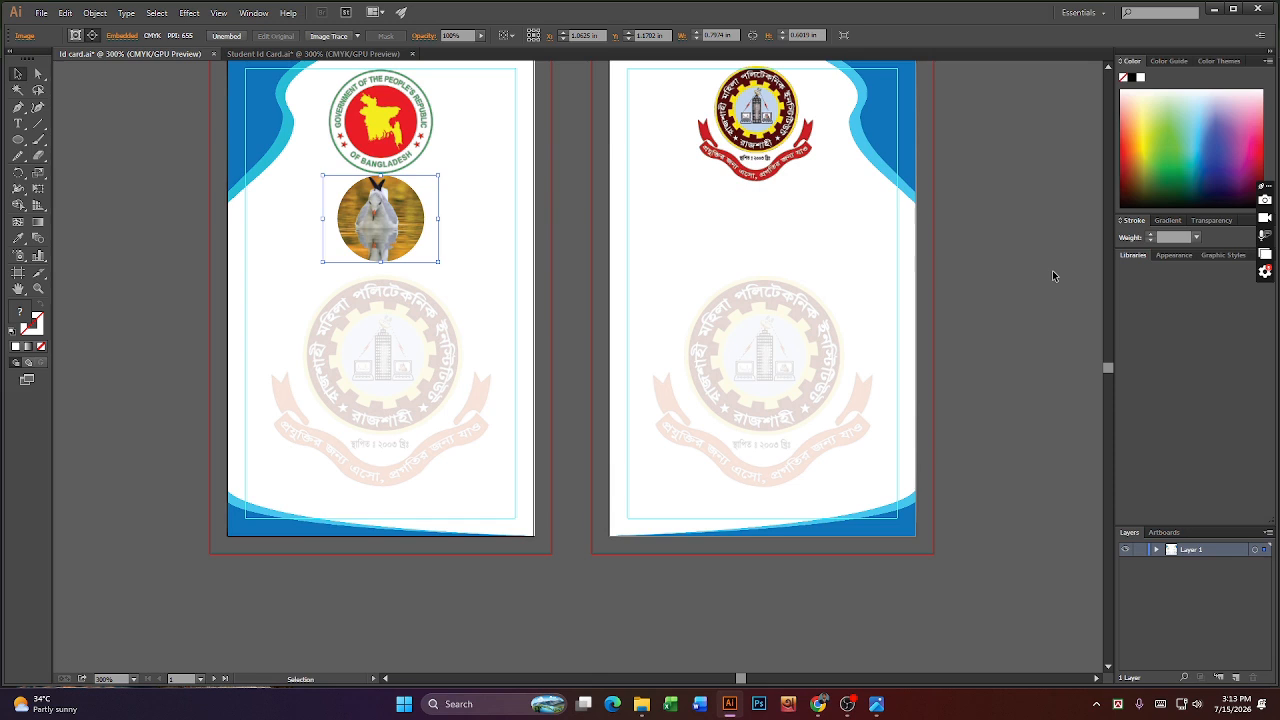
pyautogui.click(109, 152)
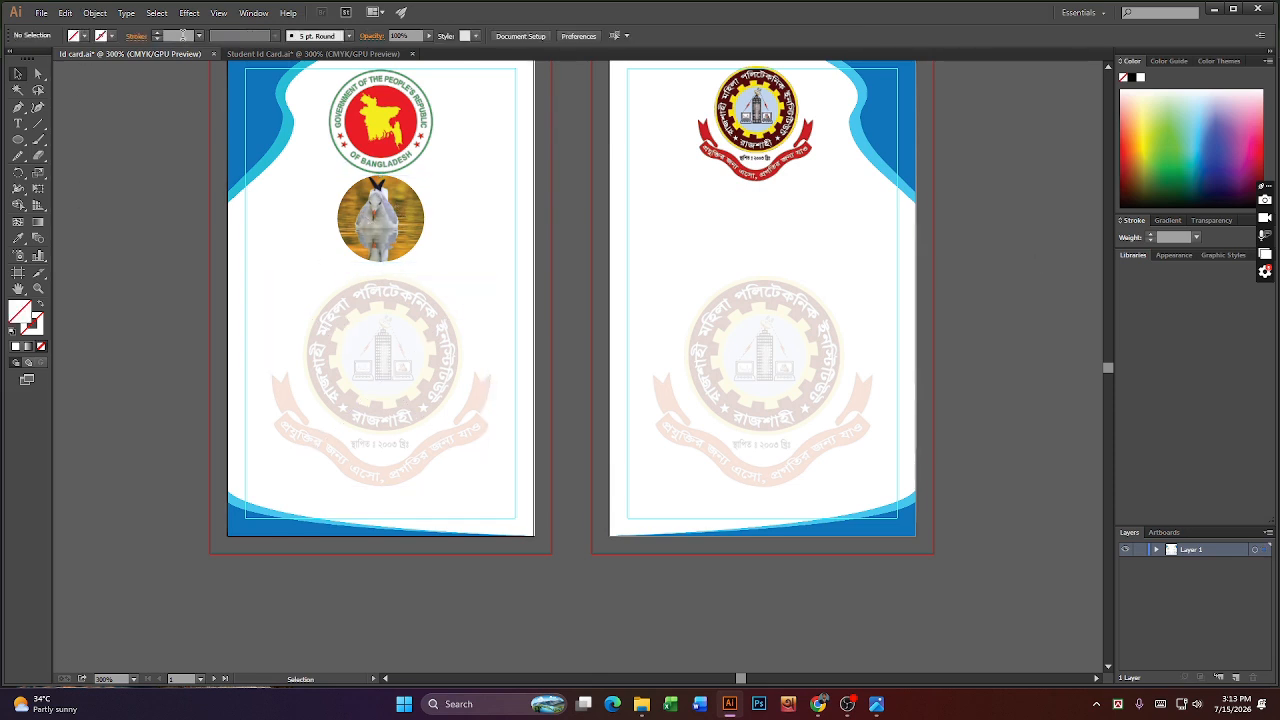
pyautogui.click(111, 36)
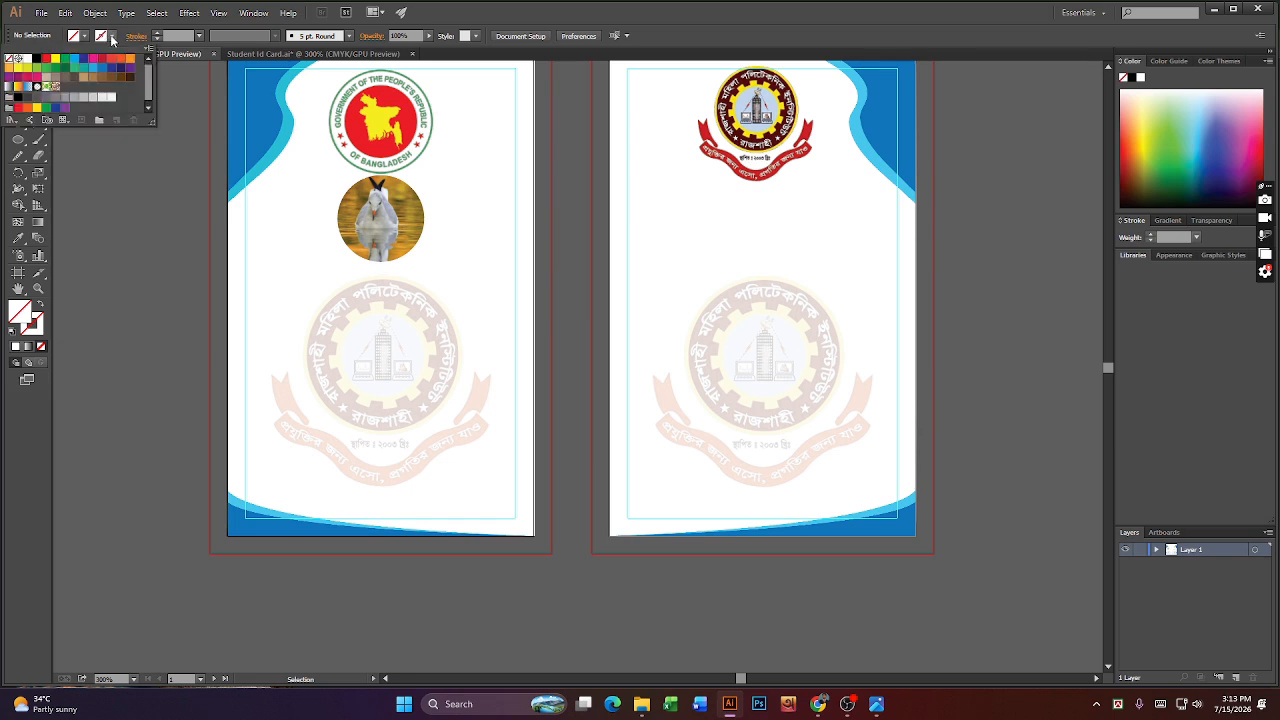
pyautogui.click(63, 60)
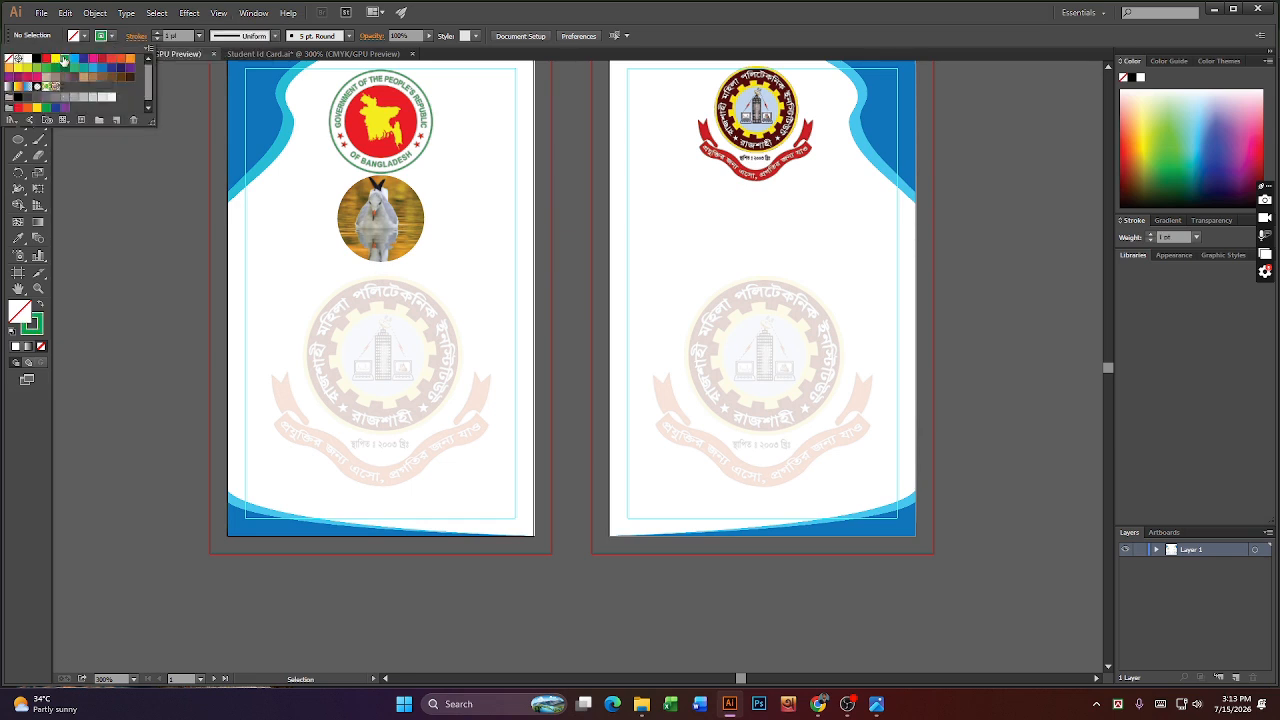
pyautogui.click(104, 218)
# - Select the clipped bird photo on the first card and switch from its contents to editing its clipping path
pyautogui.click(17, 73)
pyautogui.click(373, 212)
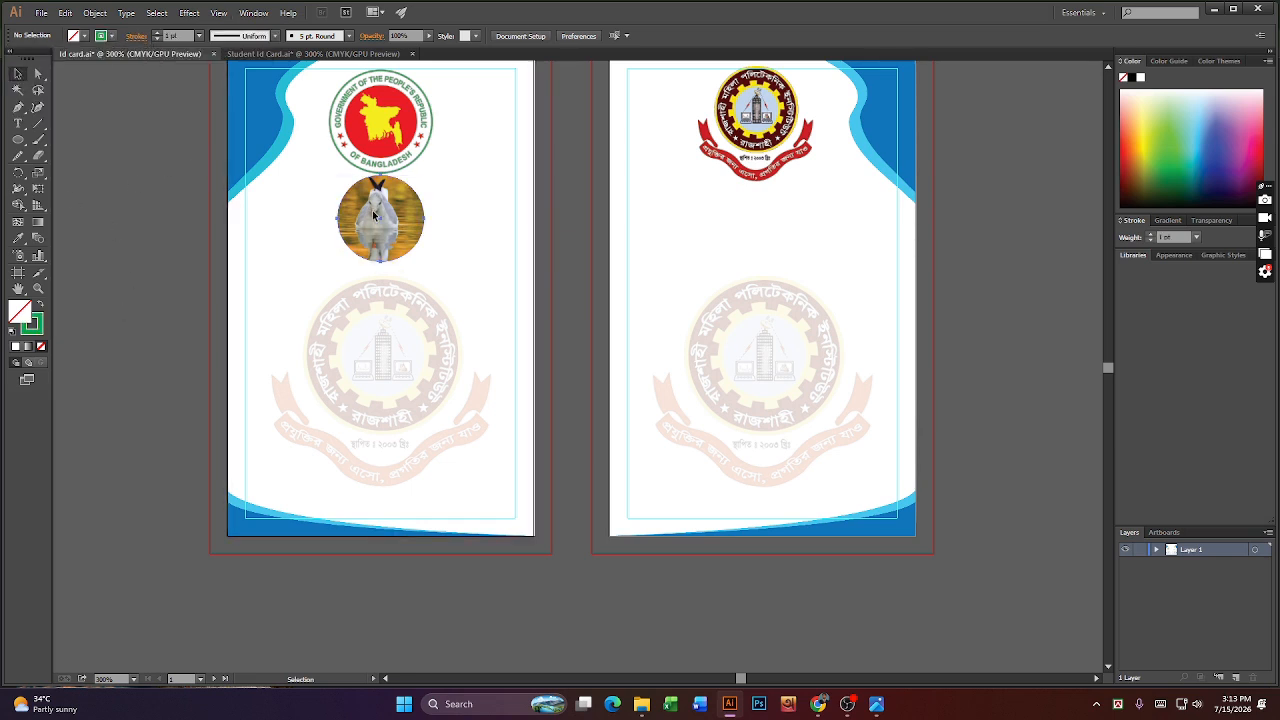
pyautogui.click(368, 213)
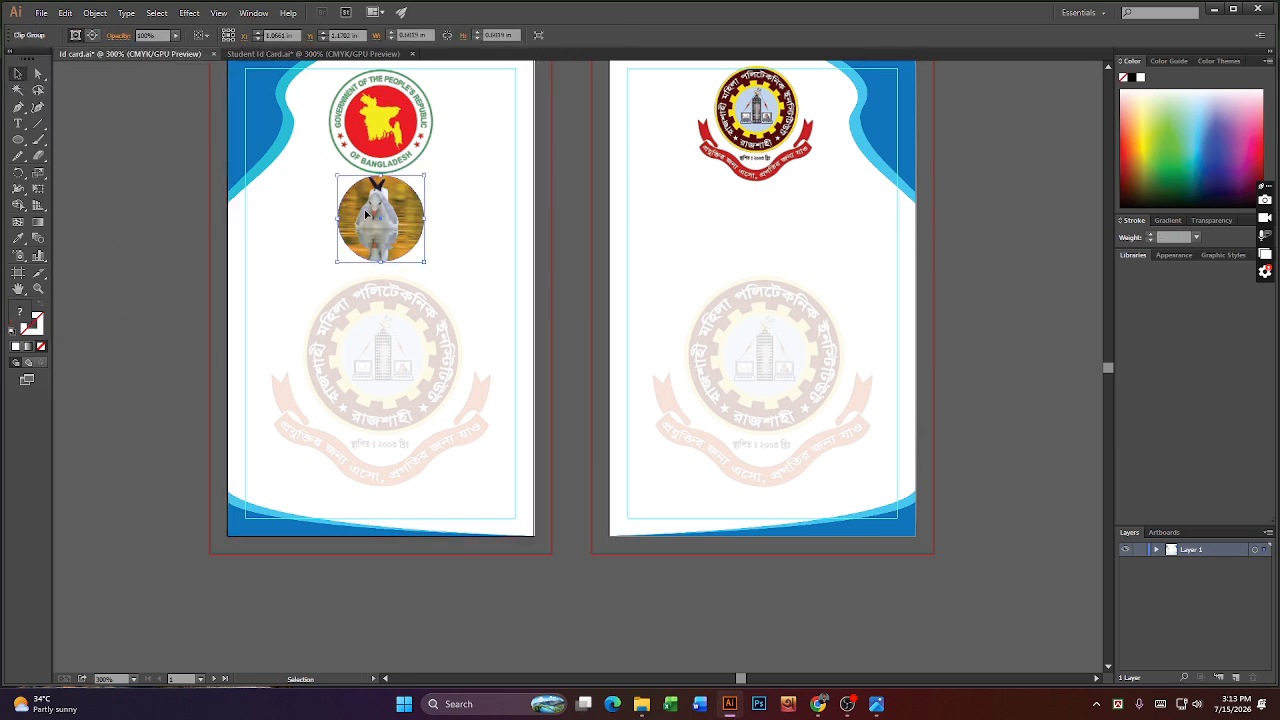
pyautogui.click(92, 36)
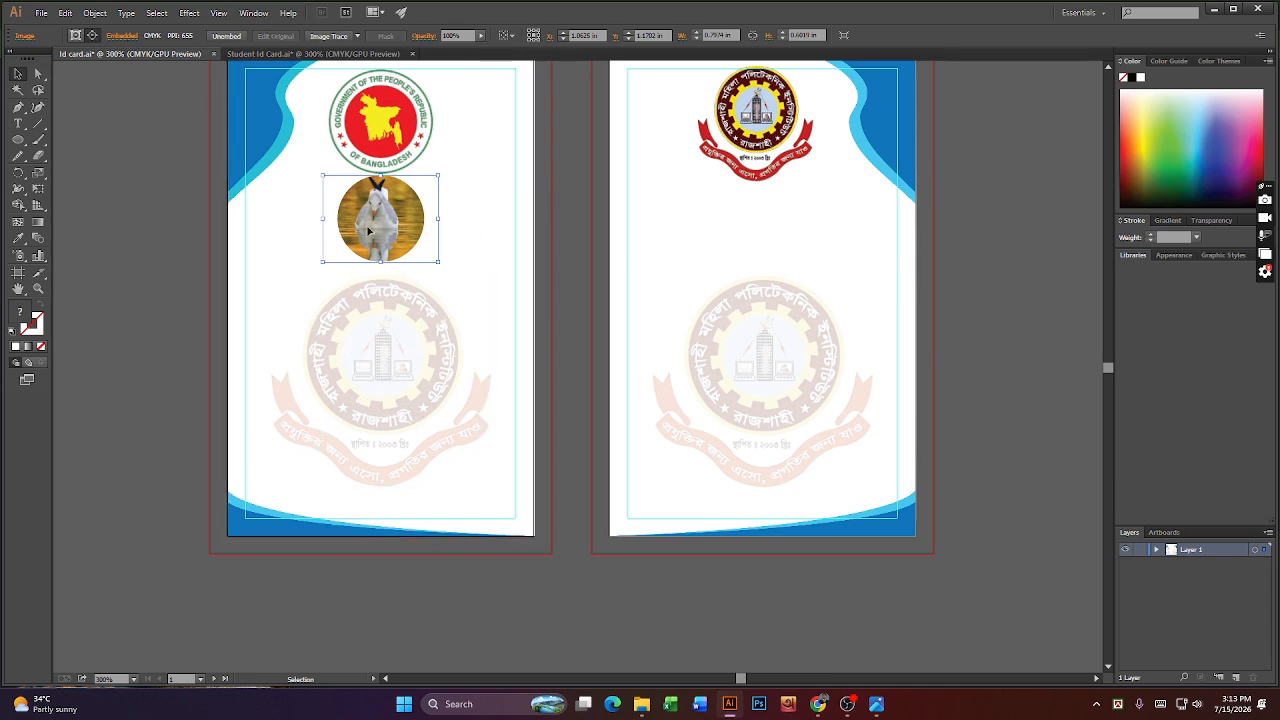
pyautogui.click(75, 35)
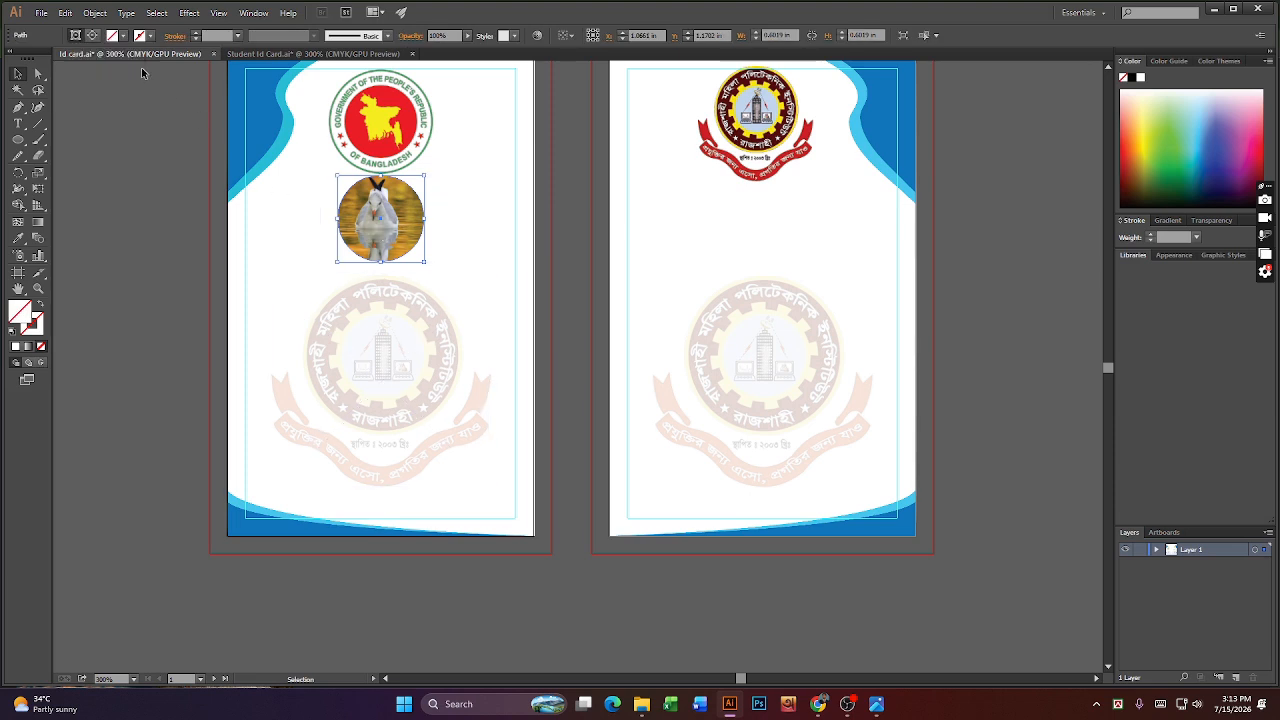
pyautogui.click(96, 37)
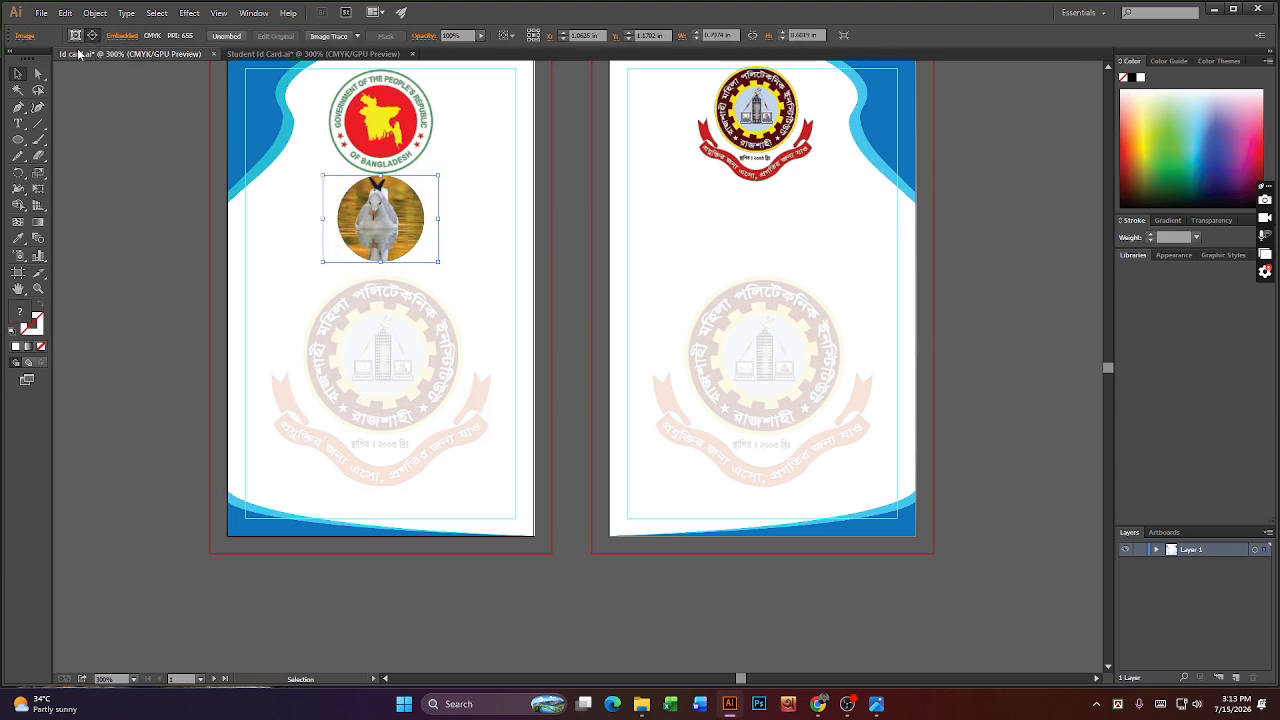
pyautogui.click(75, 36)
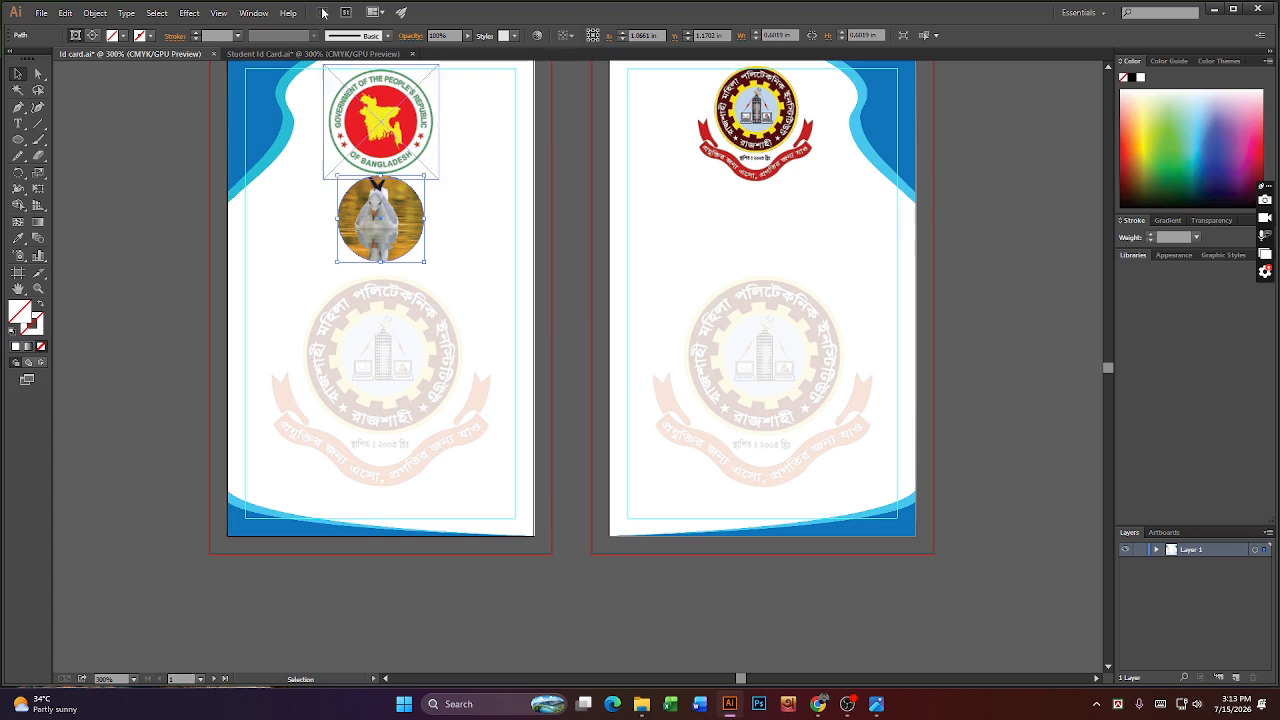
# - Give the bird photo's clipping circle a light blue 1 pt stroke and deselect it
pyautogui.click(149, 36)
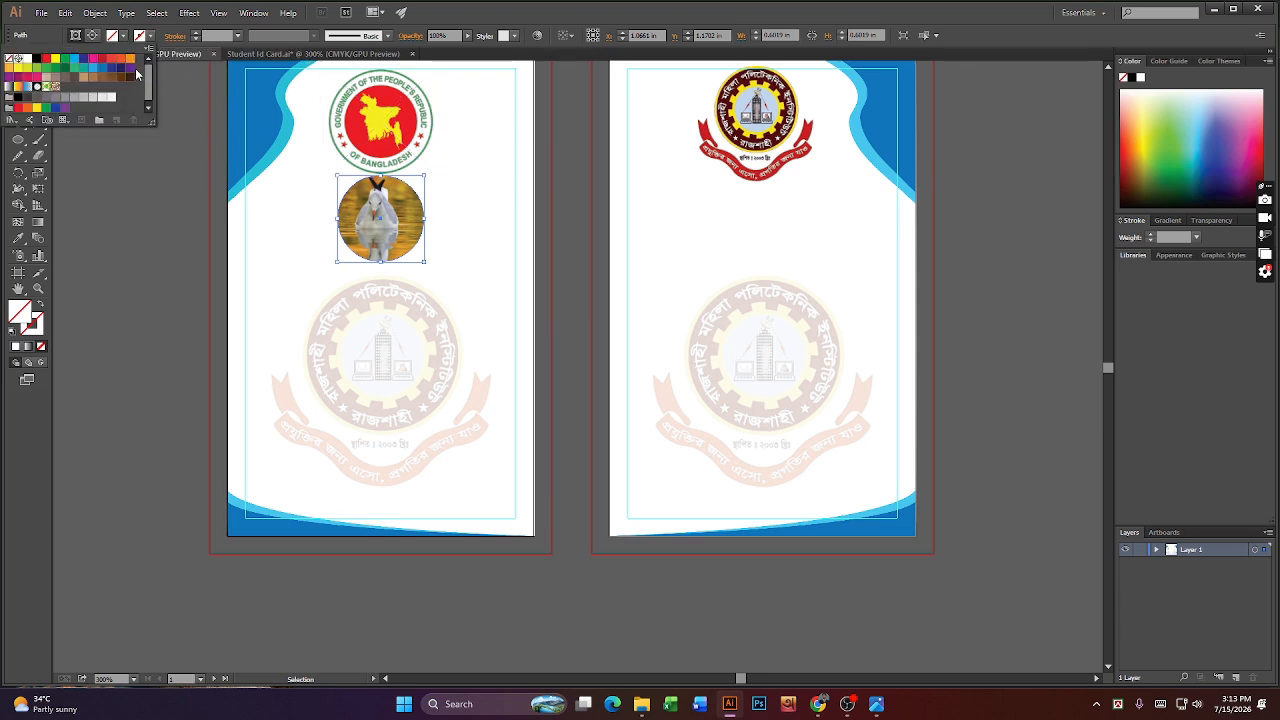
pyautogui.click(111, 67)
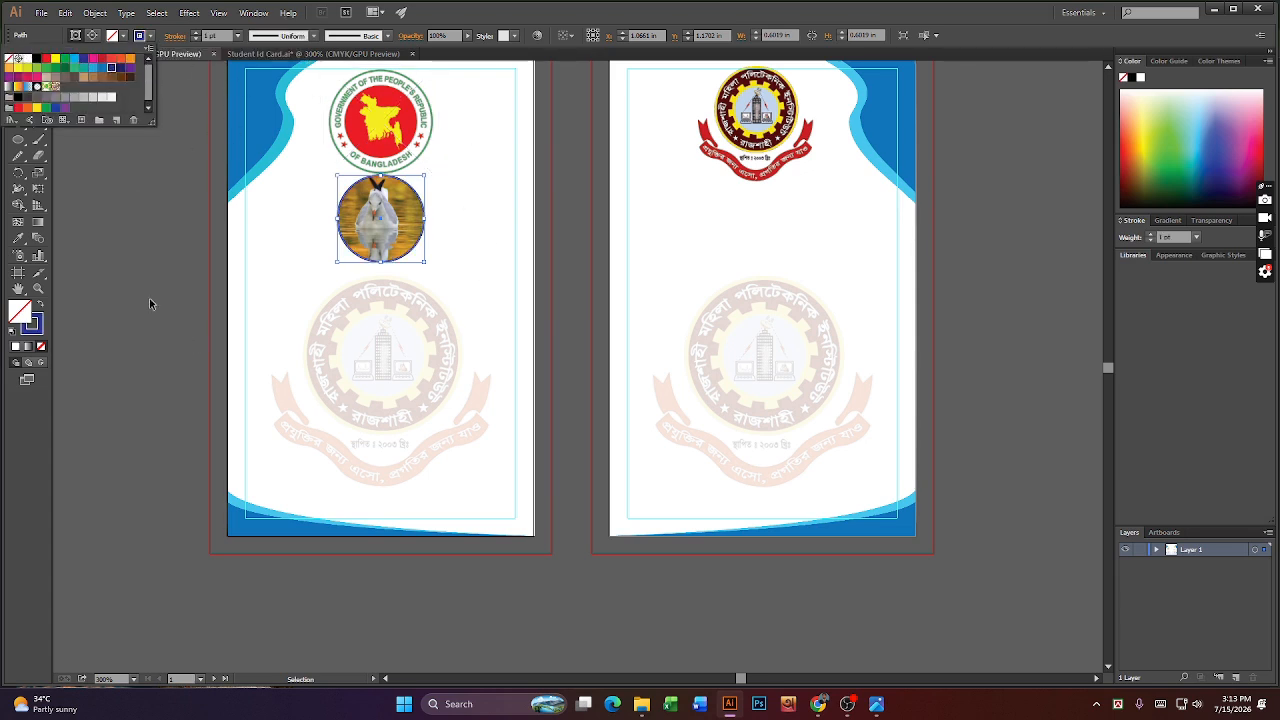
pyautogui.click(93, 67)
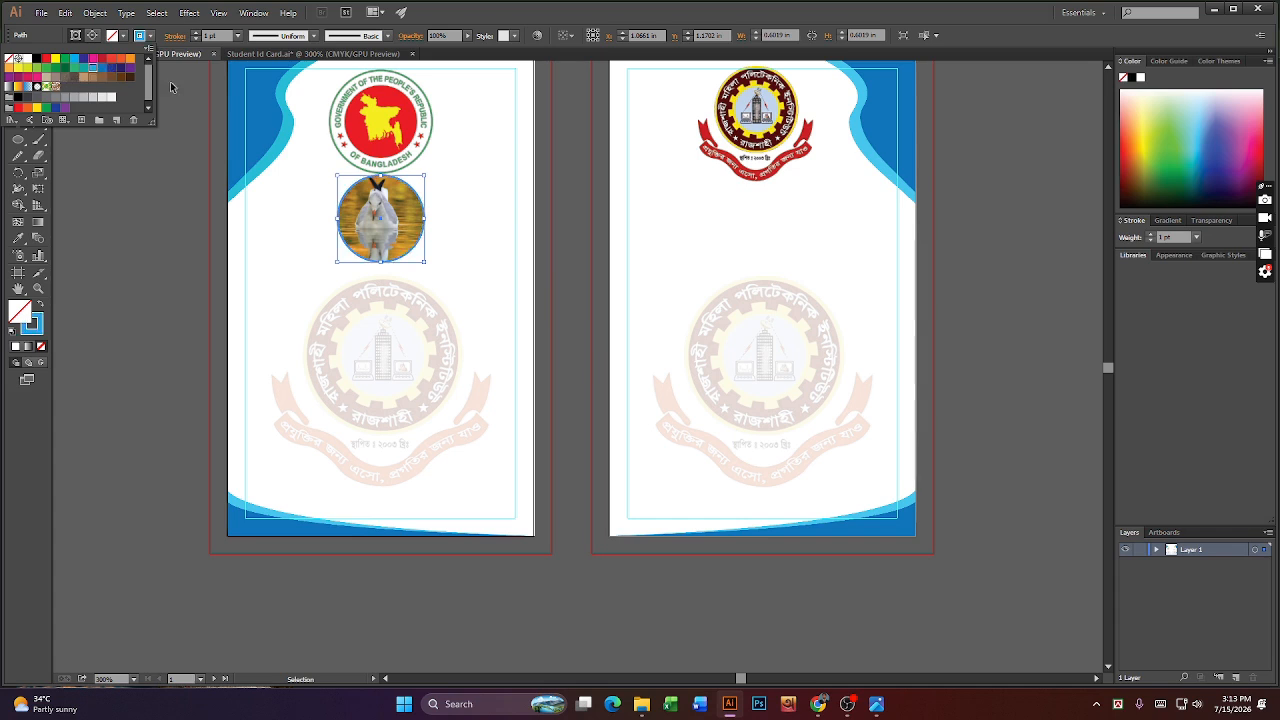
pyautogui.click(218, 35)
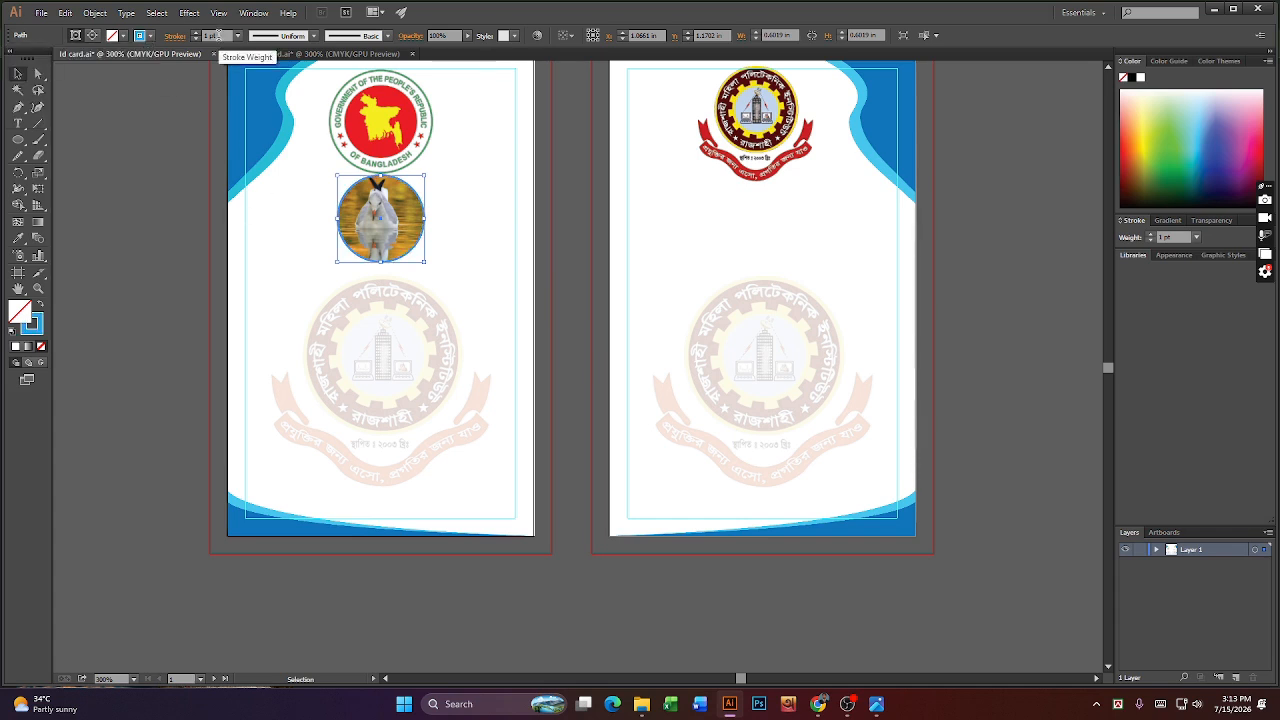
pyautogui.click(222, 35)
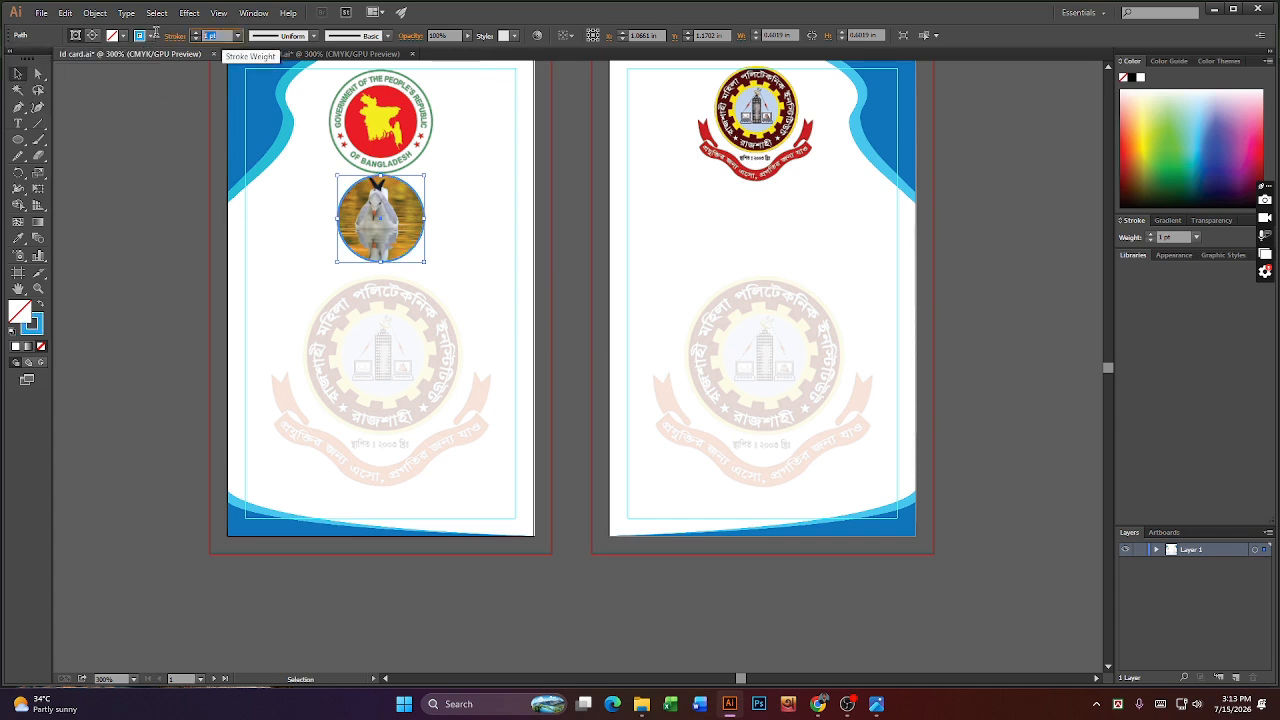
pyautogui.write('02')
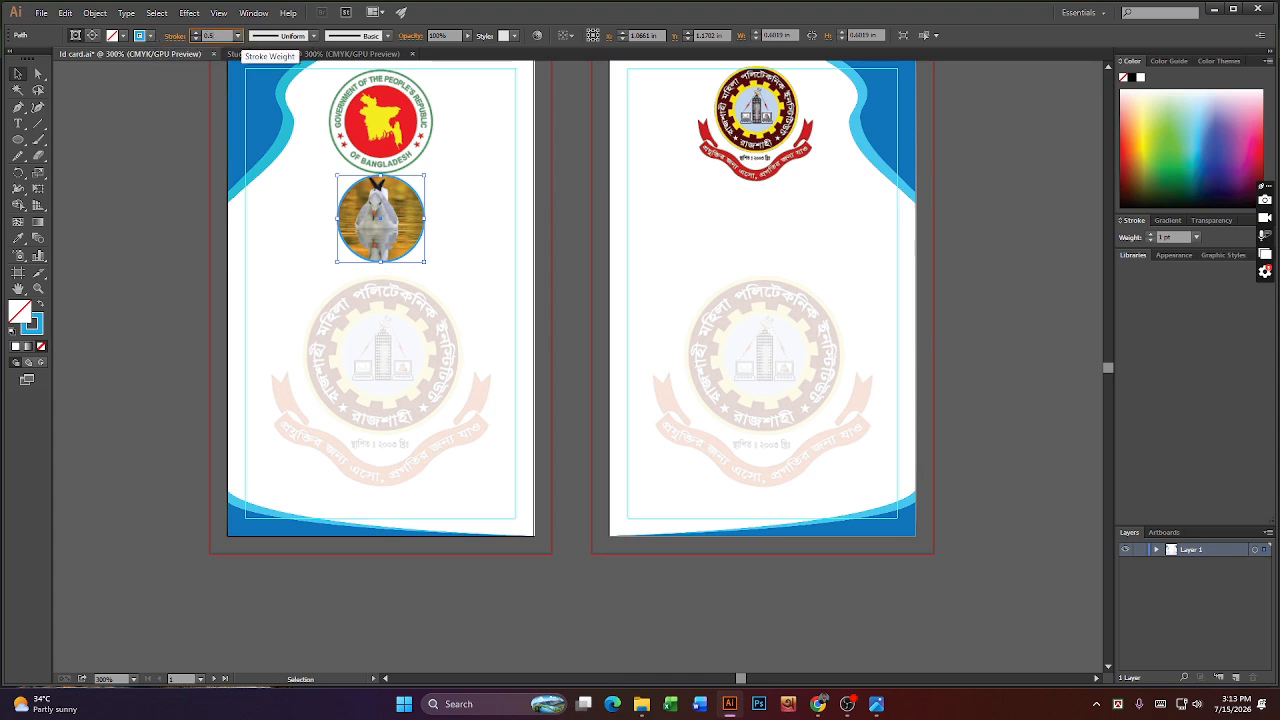
pyautogui.press('Return')
pyautogui.scroll(2, 485, 595)
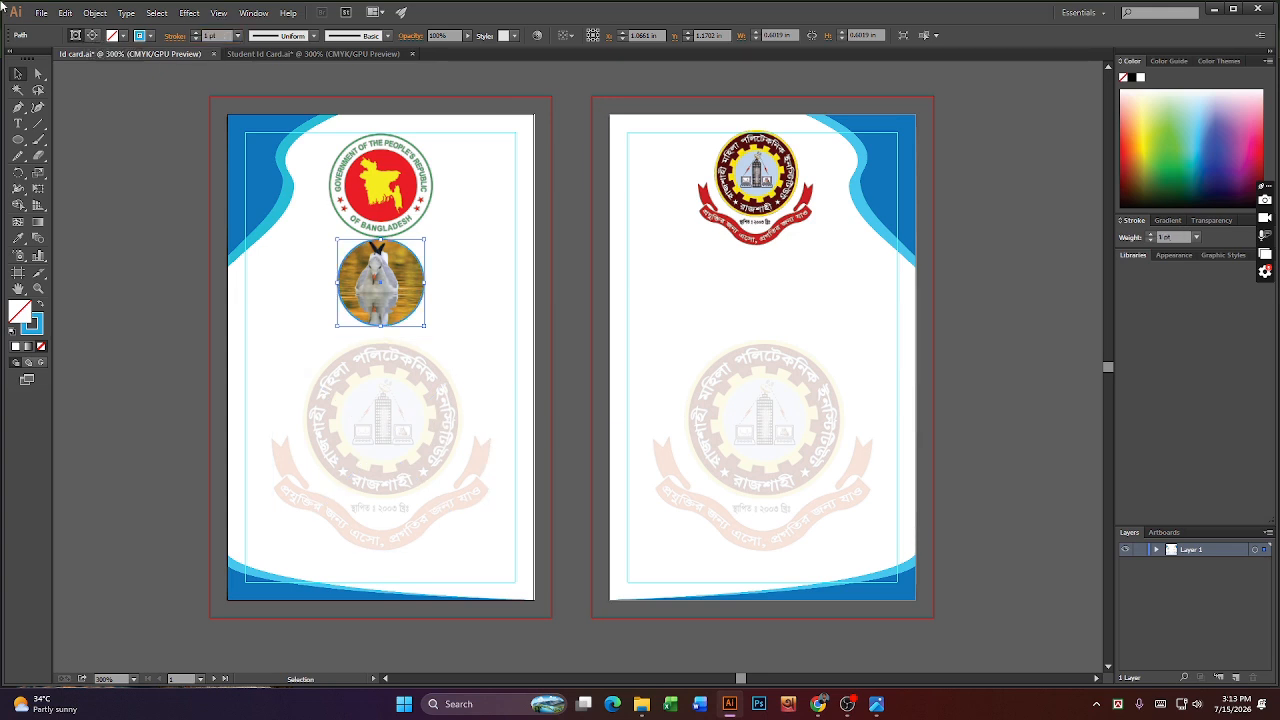
pyautogui.click(117, 336)
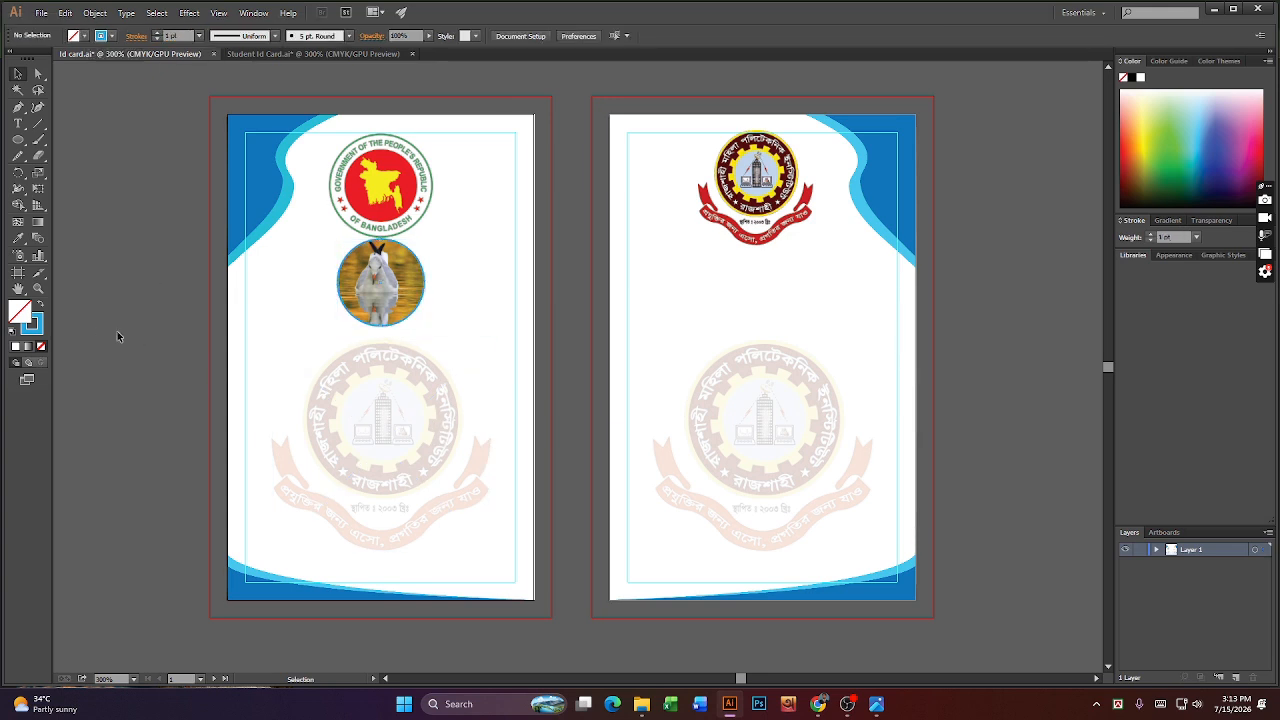
# - Review the bird photo's mask by switching between its contents and its clipping path, and deselect it
pyautogui.click(404, 314)
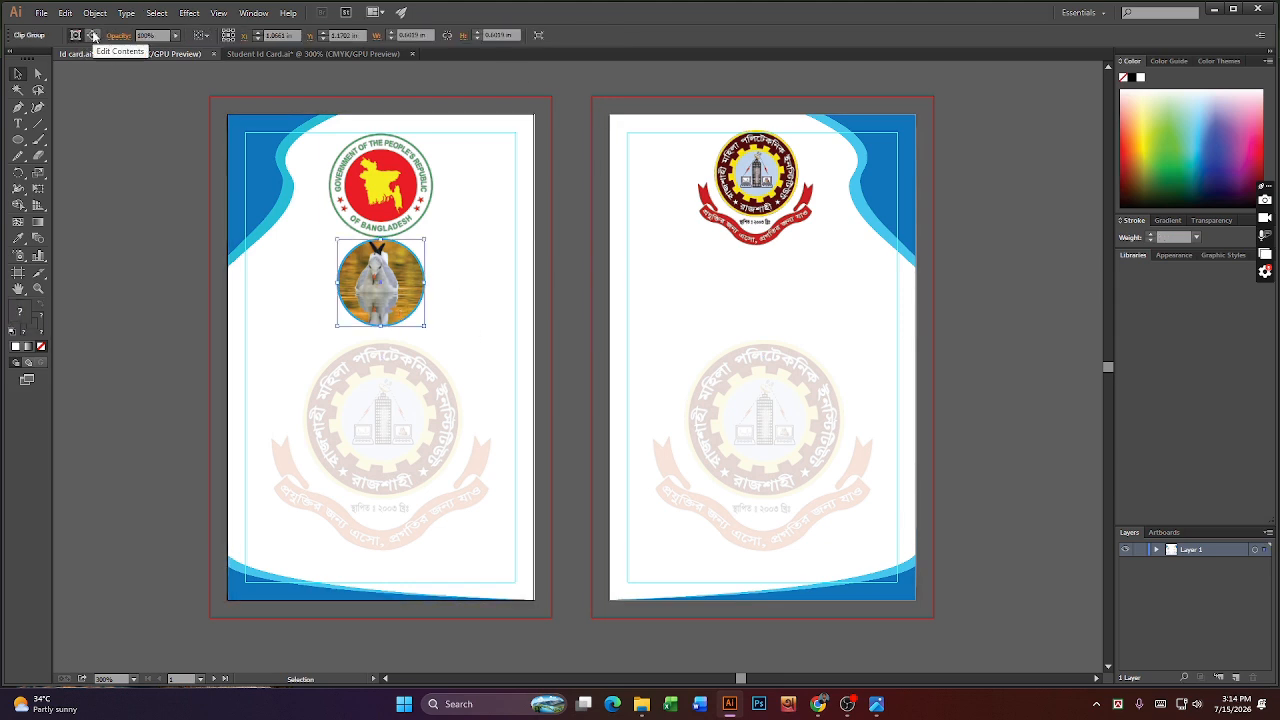
pyautogui.click(93, 37)
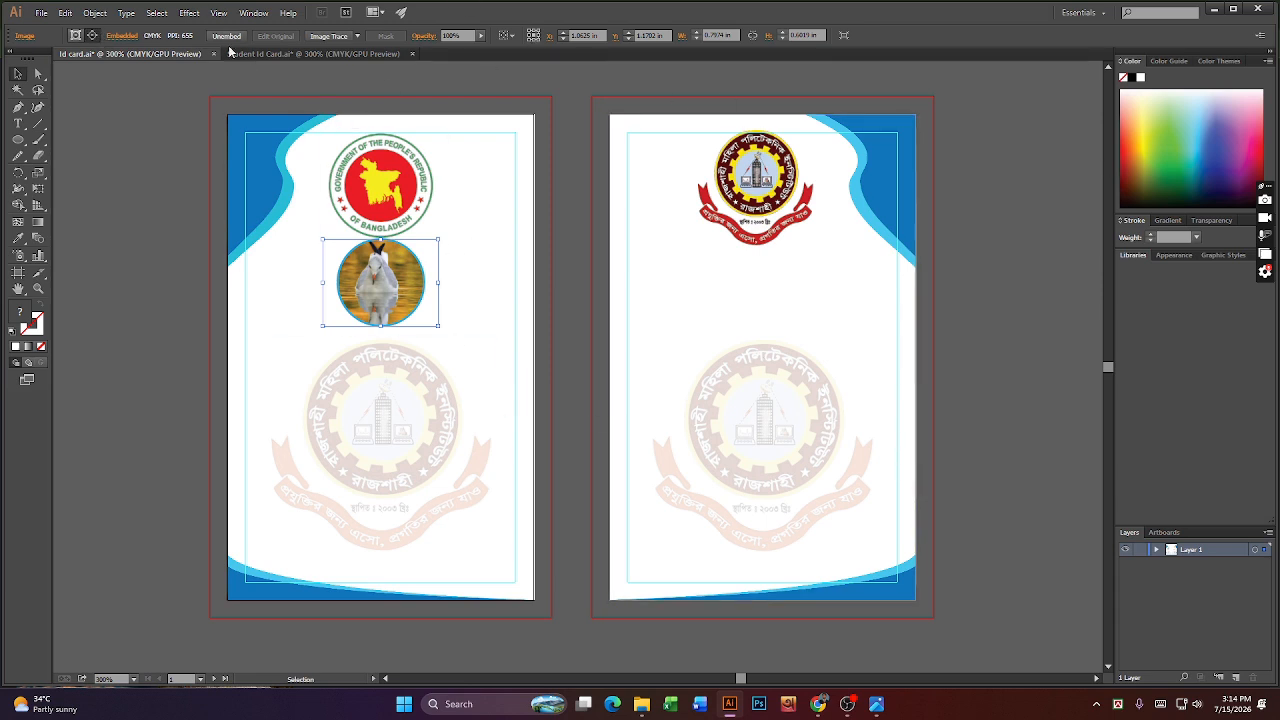
pyautogui.click(77, 37)
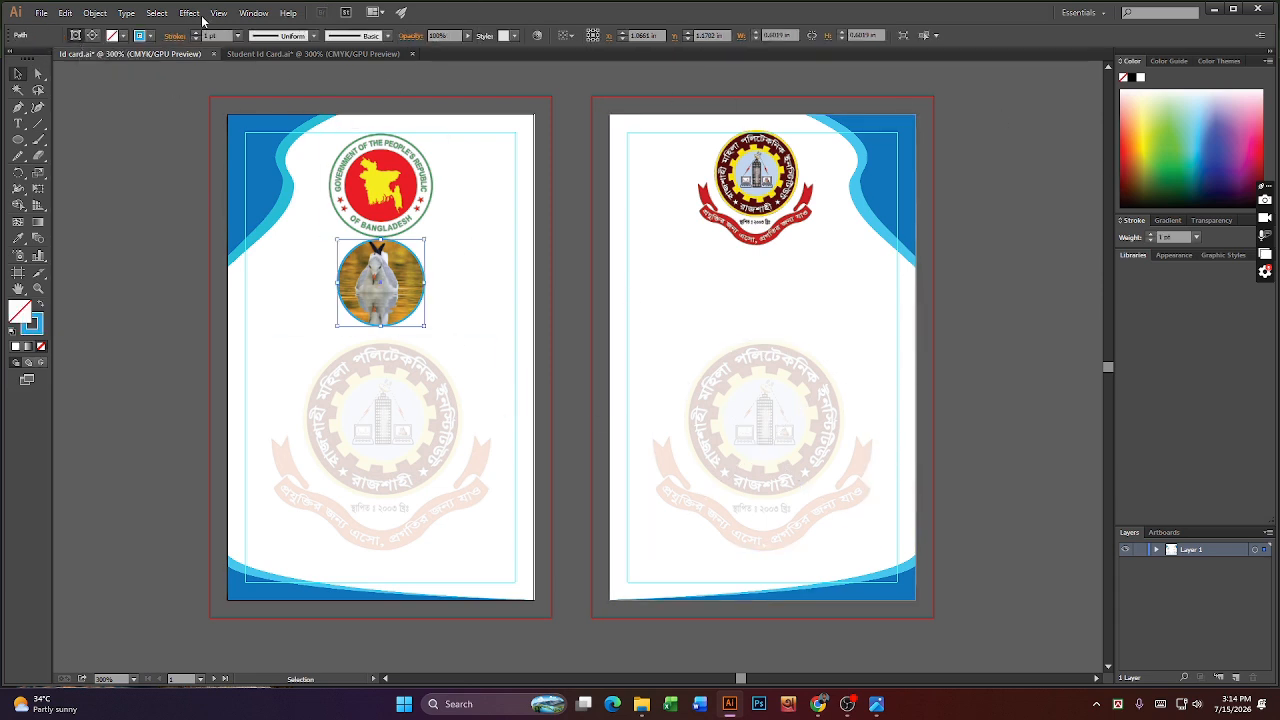
pyautogui.click(1017, 302)
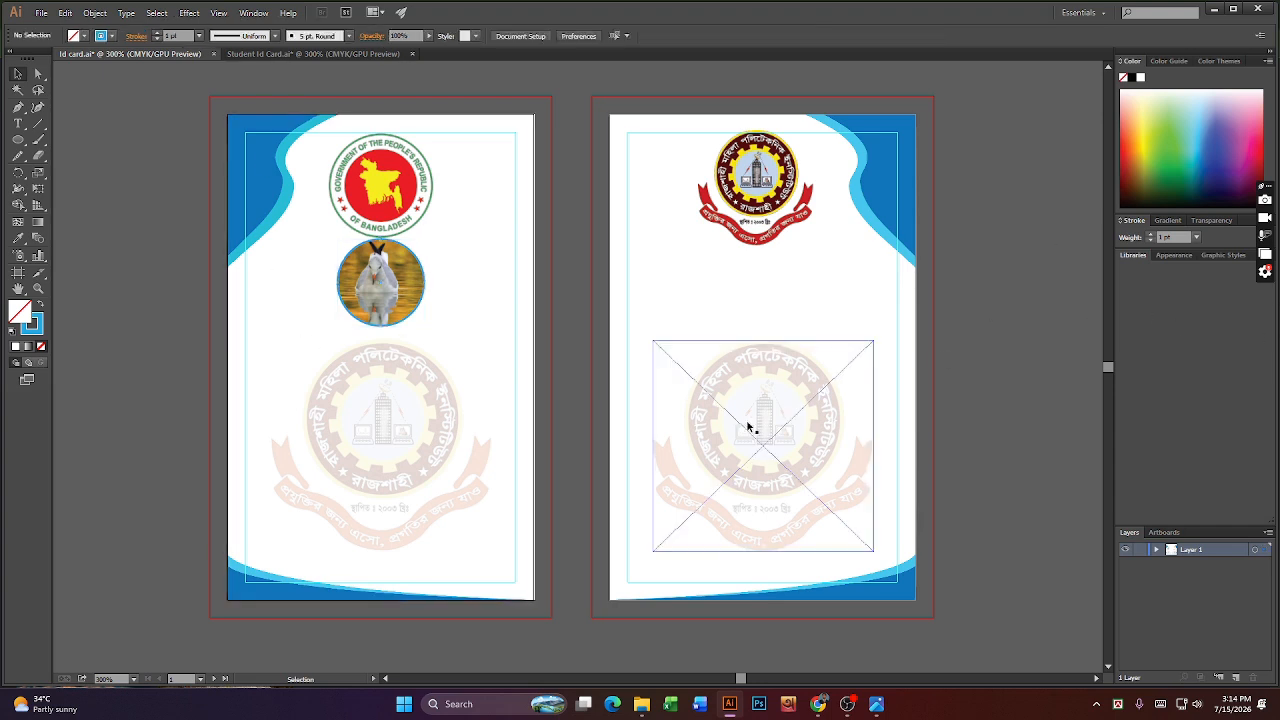
pyautogui.click(420, 218)
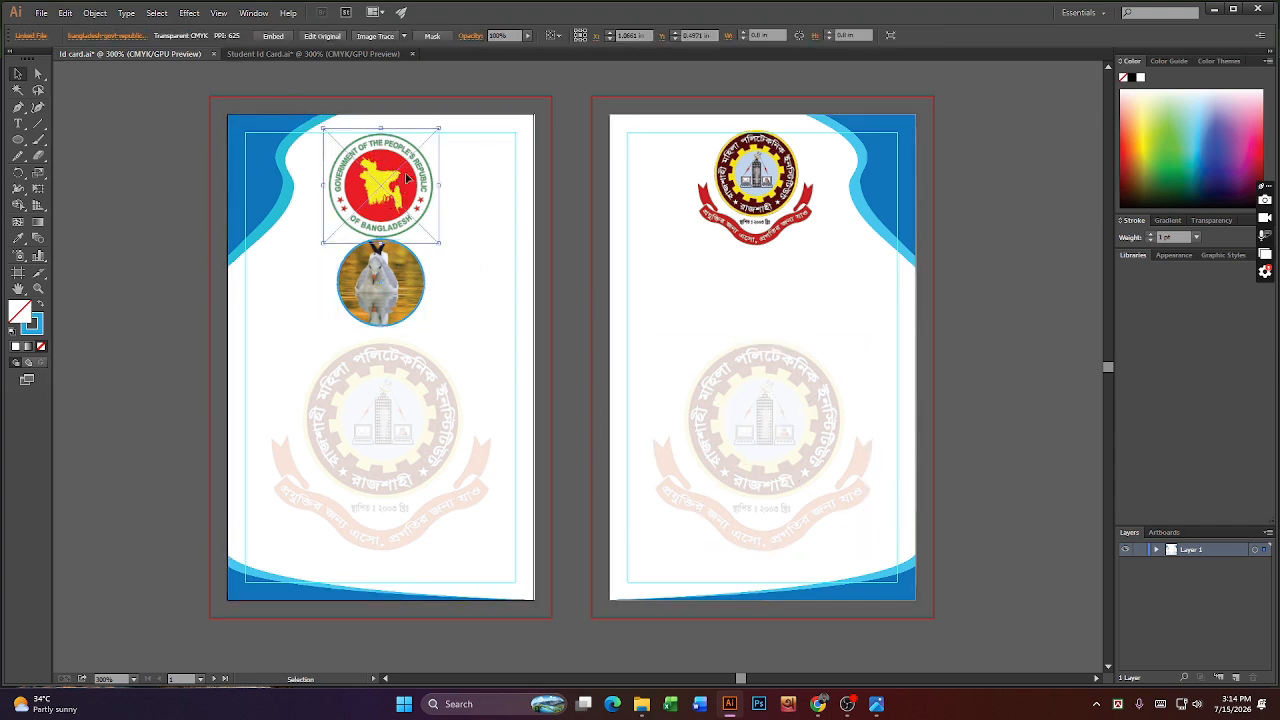
pyautogui.keyDown('shift'); pyautogui.click(768, 200); pyautogui.keyUp('shift')
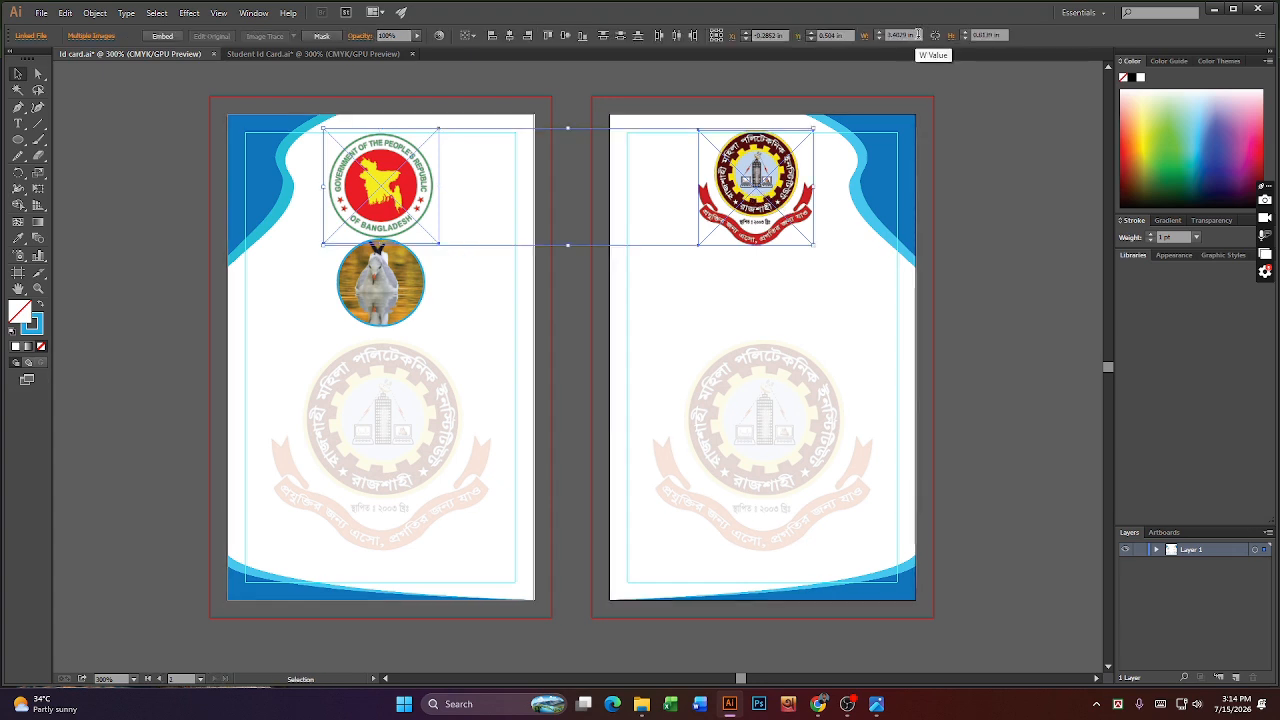
pyautogui.click(1009, 222)
# - Resize the government seal on the first card to 0.55 x 0.55 in
pyautogui.click(408, 196)
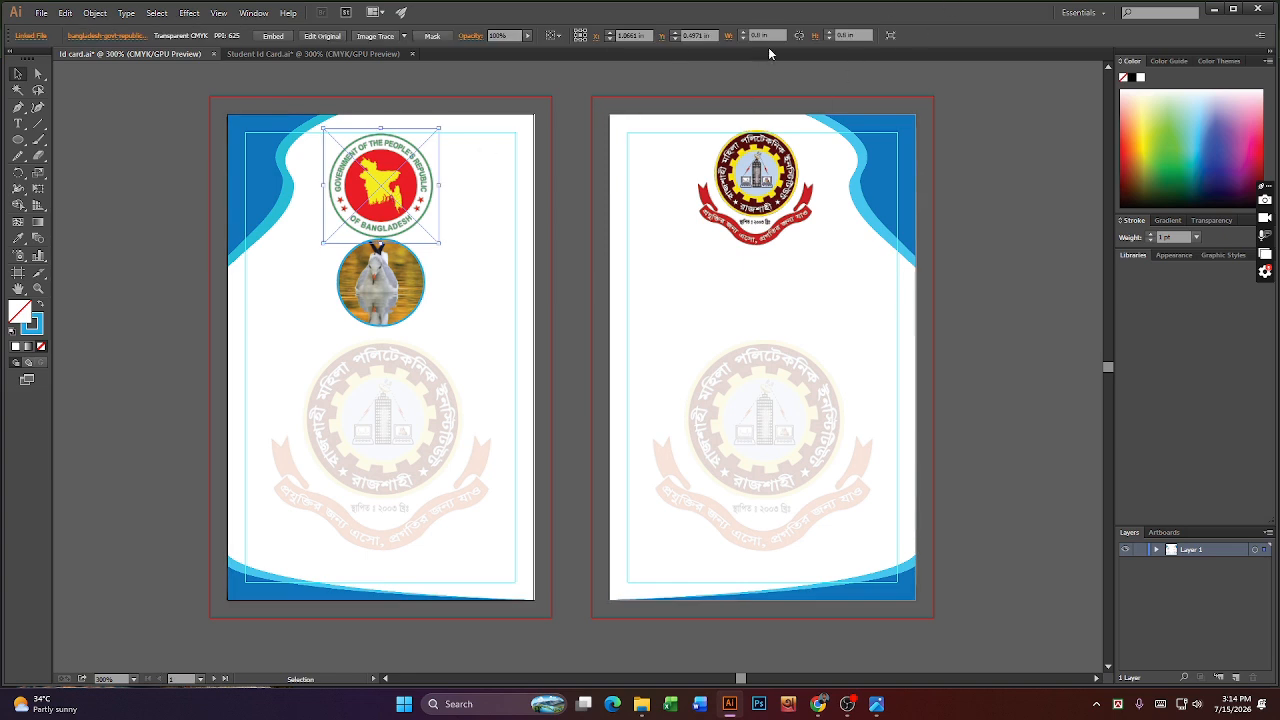
pyautogui.click(760, 35)
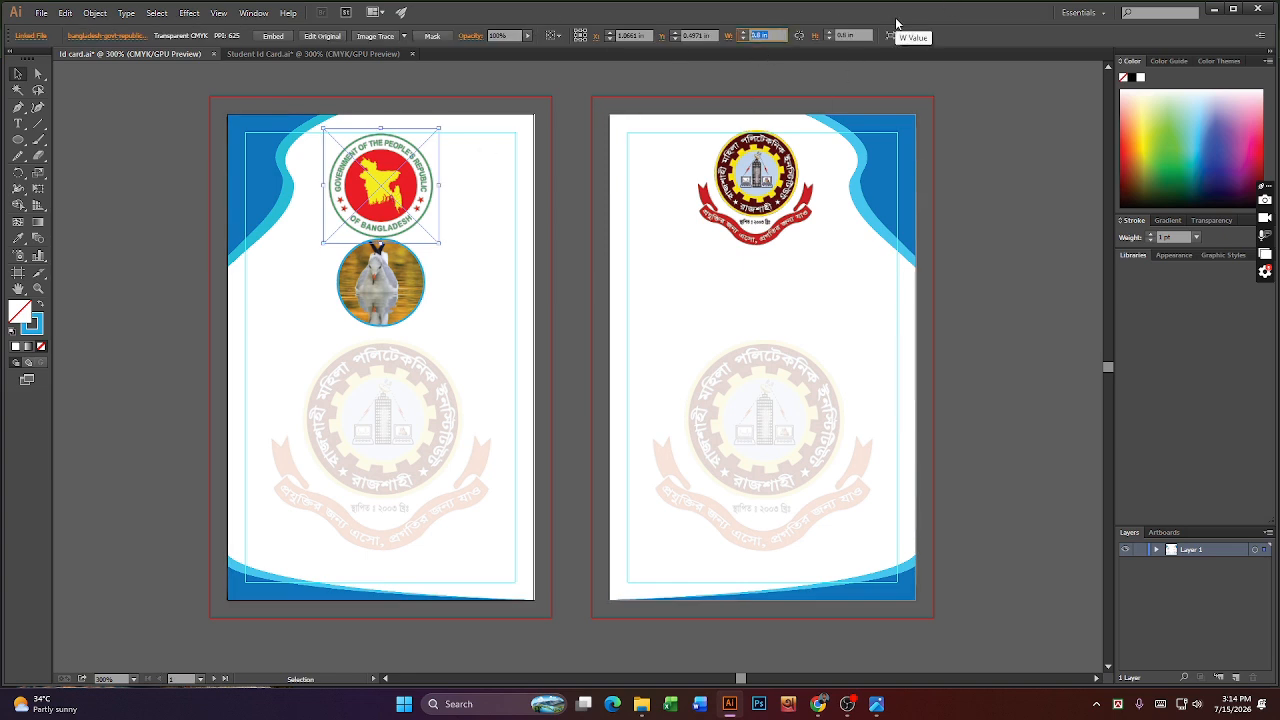
pyautogui.write('60')
pyautogui.press('Tab')
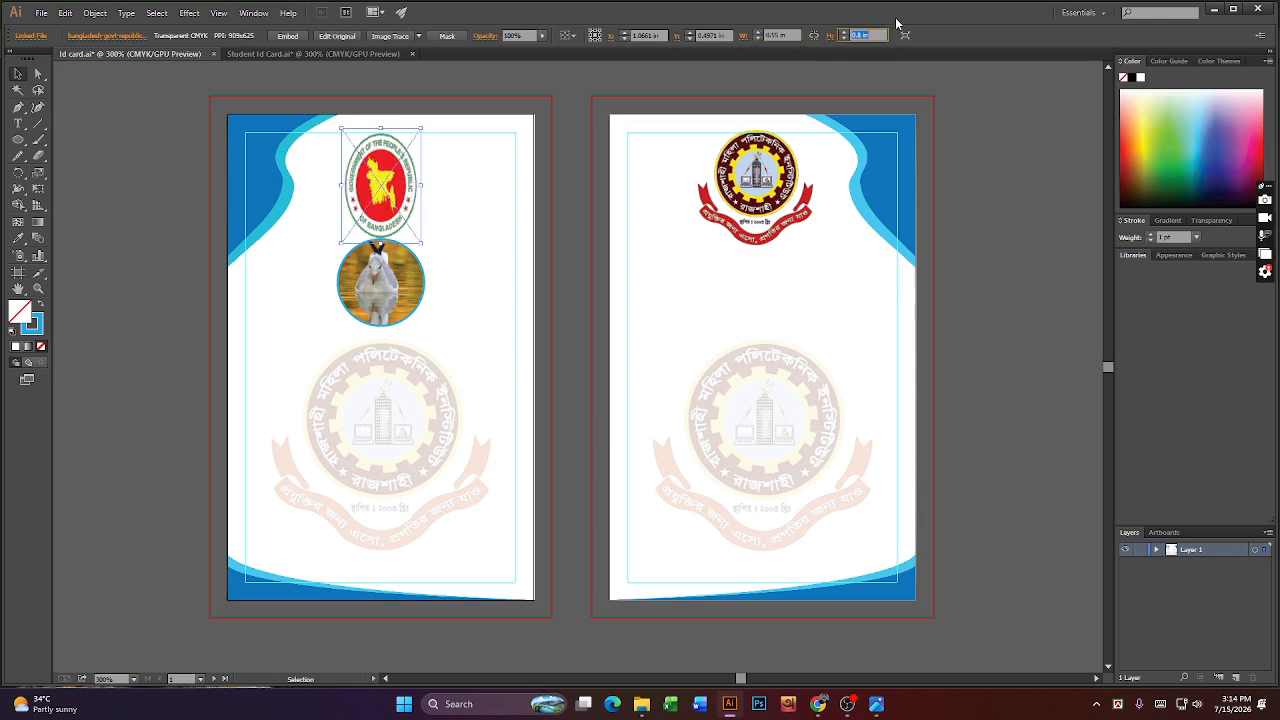
pyautogui.write('0.55')
pyautogui.press('Return')
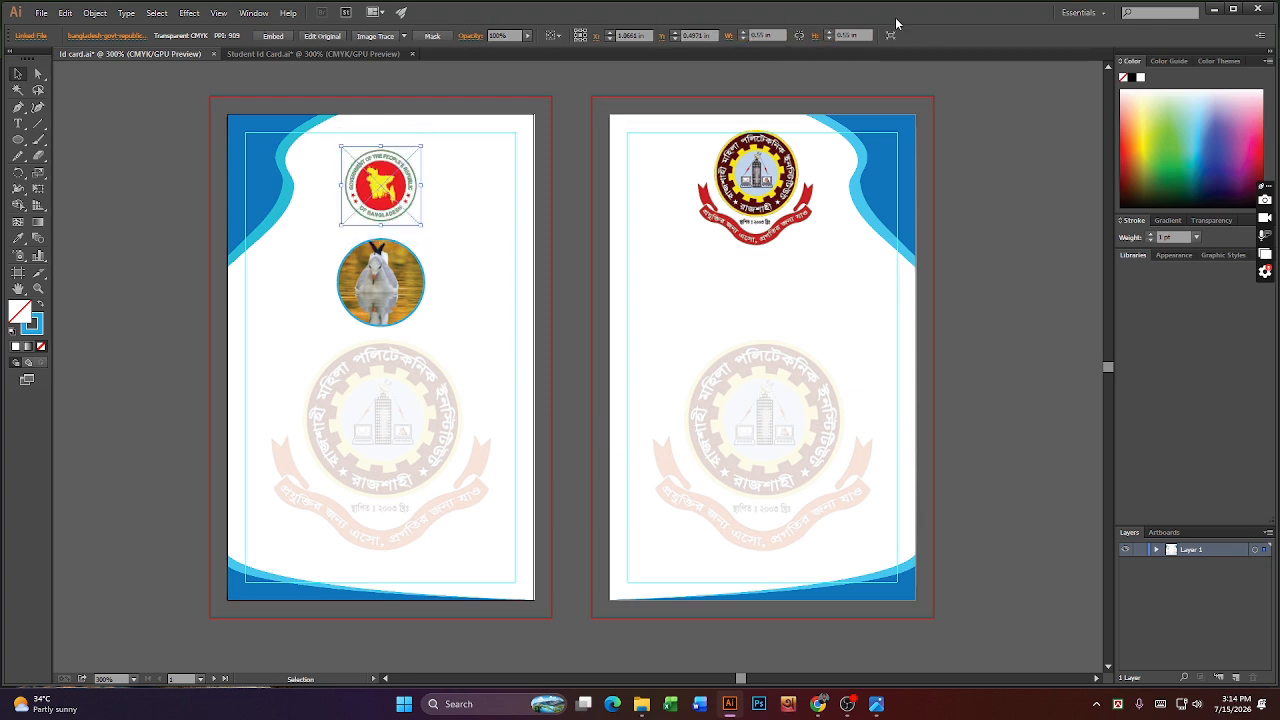
# - Resize the full-colour institute logo on the second card to 0.55 x 0.55 in
pyautogui.click(766, 186)
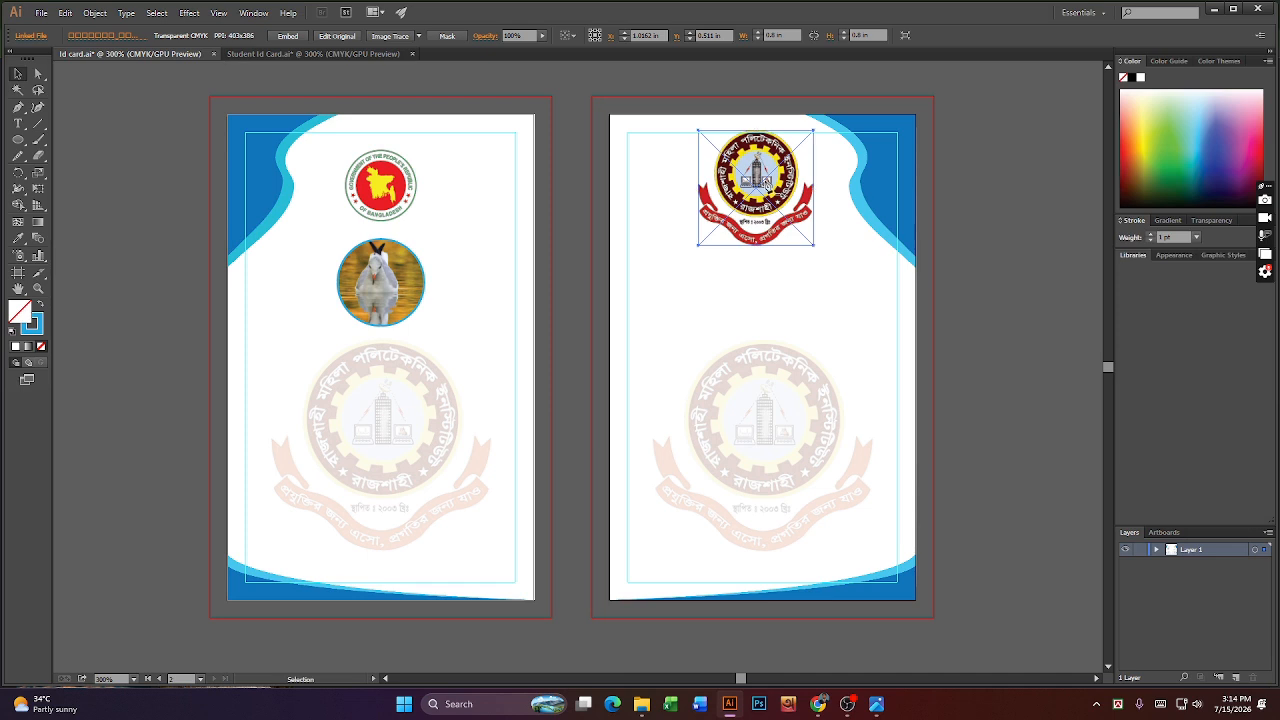
pyautogui.press('.')
pyautogui.press('-')
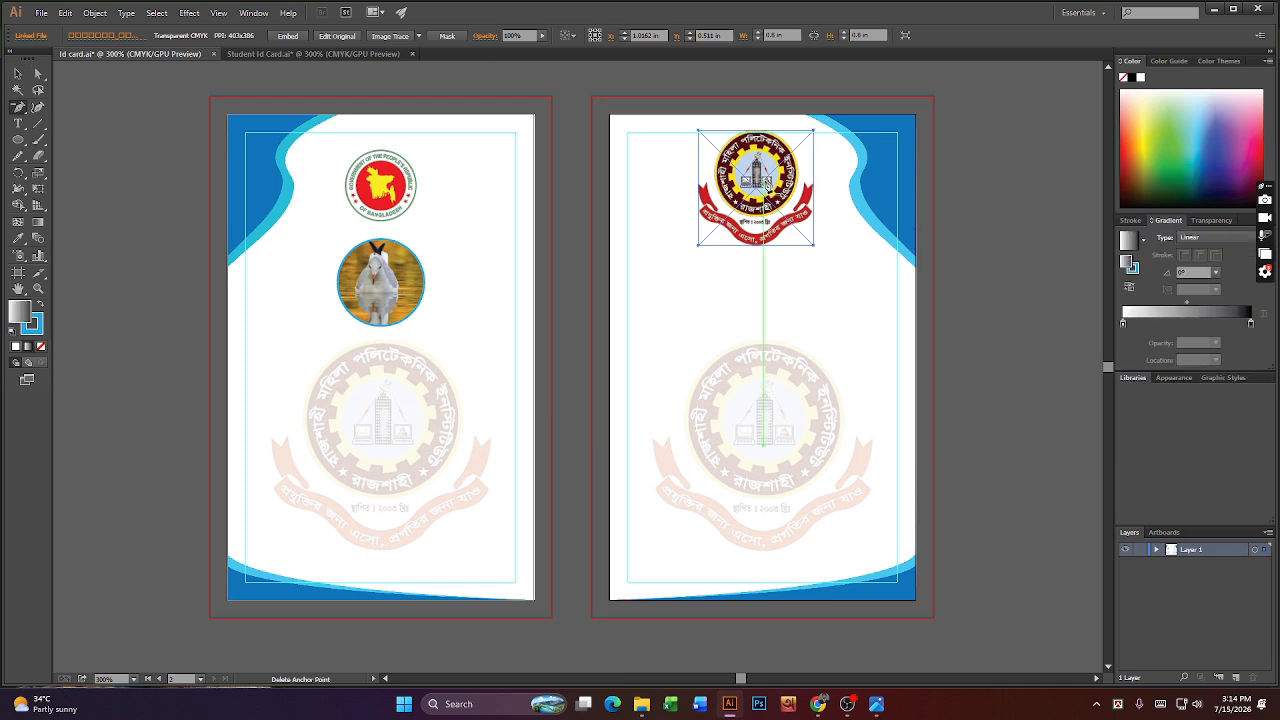
pyautogui.scroll(1, 766, 186)
pyautogui.doubleClick(783, 36)
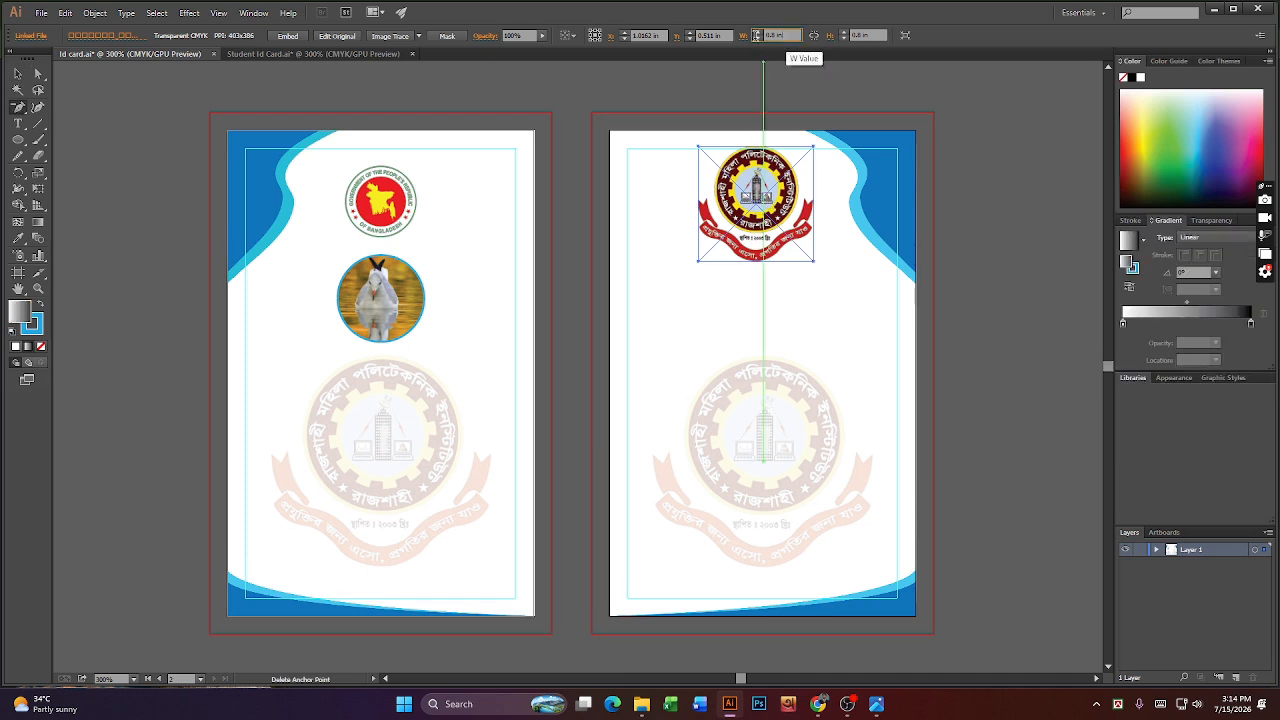
pyautogui.write('1')
pyautogui.write('.55')
pyautogui.press('Tab')
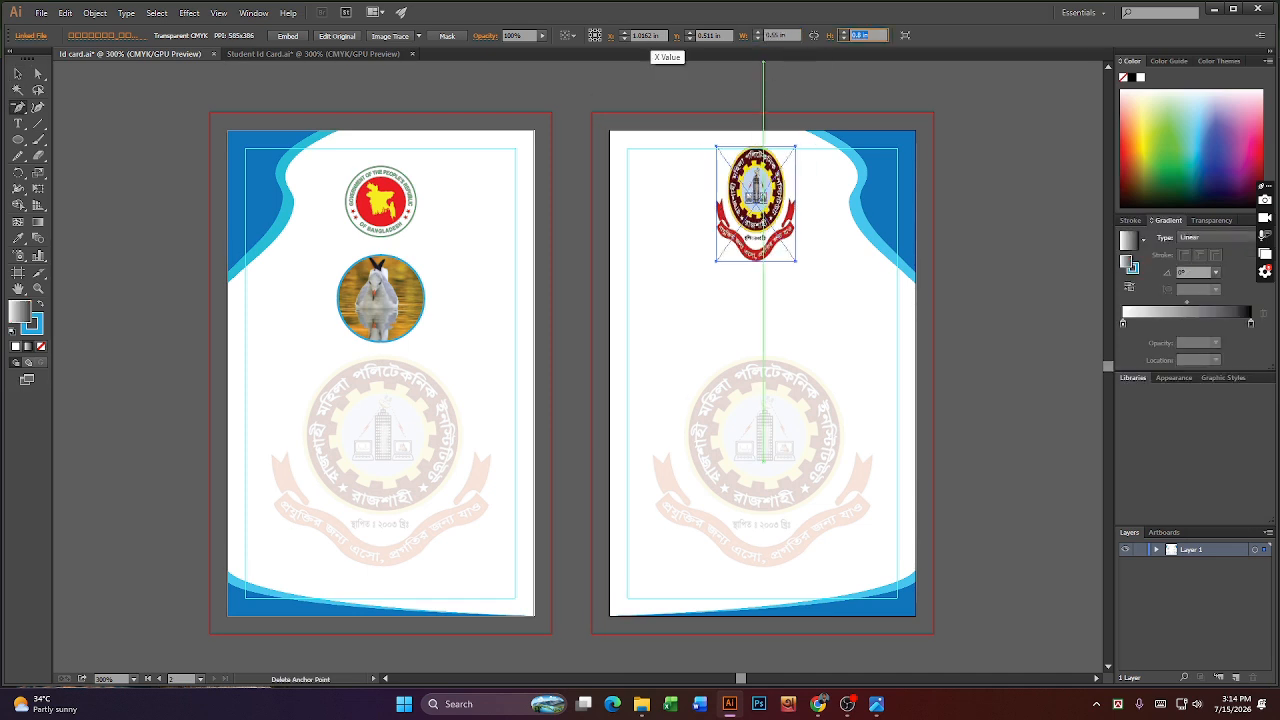
pyautogui.write('0.55')
pyautogui.press('Return')
pyautogui.click(942, 273)
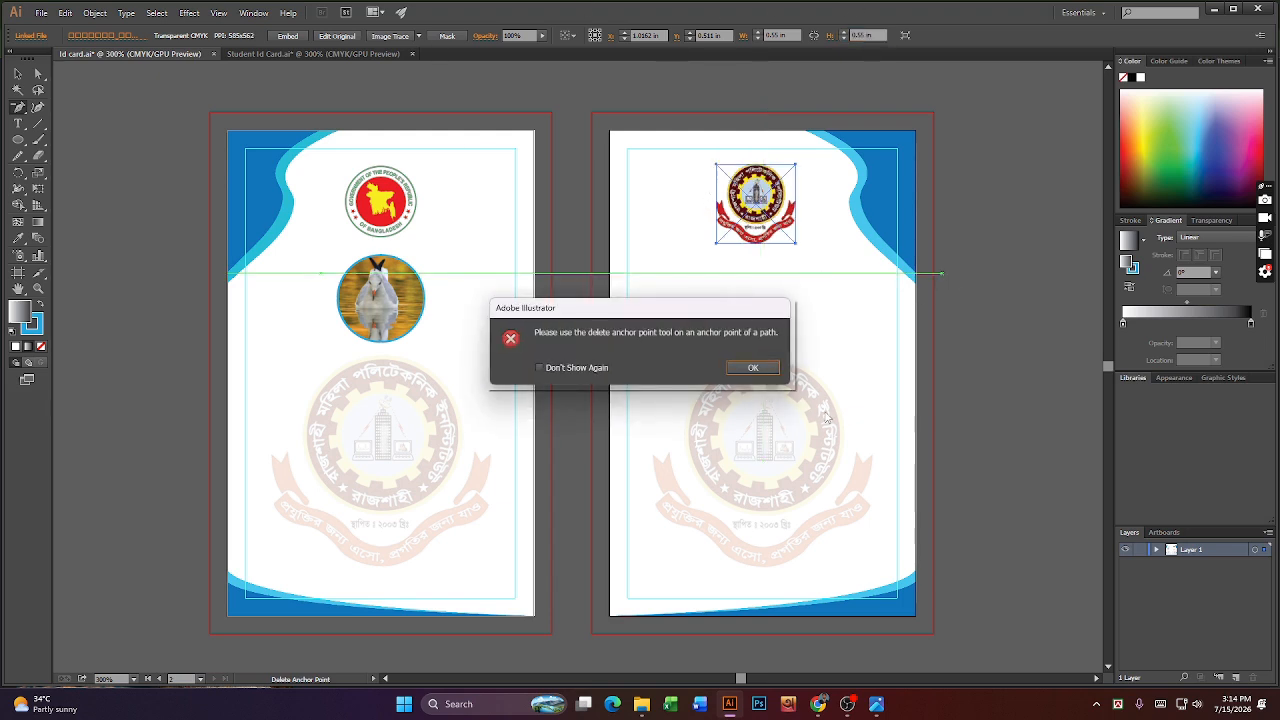
pyautogui.click(753, 367)
pyautogui.click(933, 358)
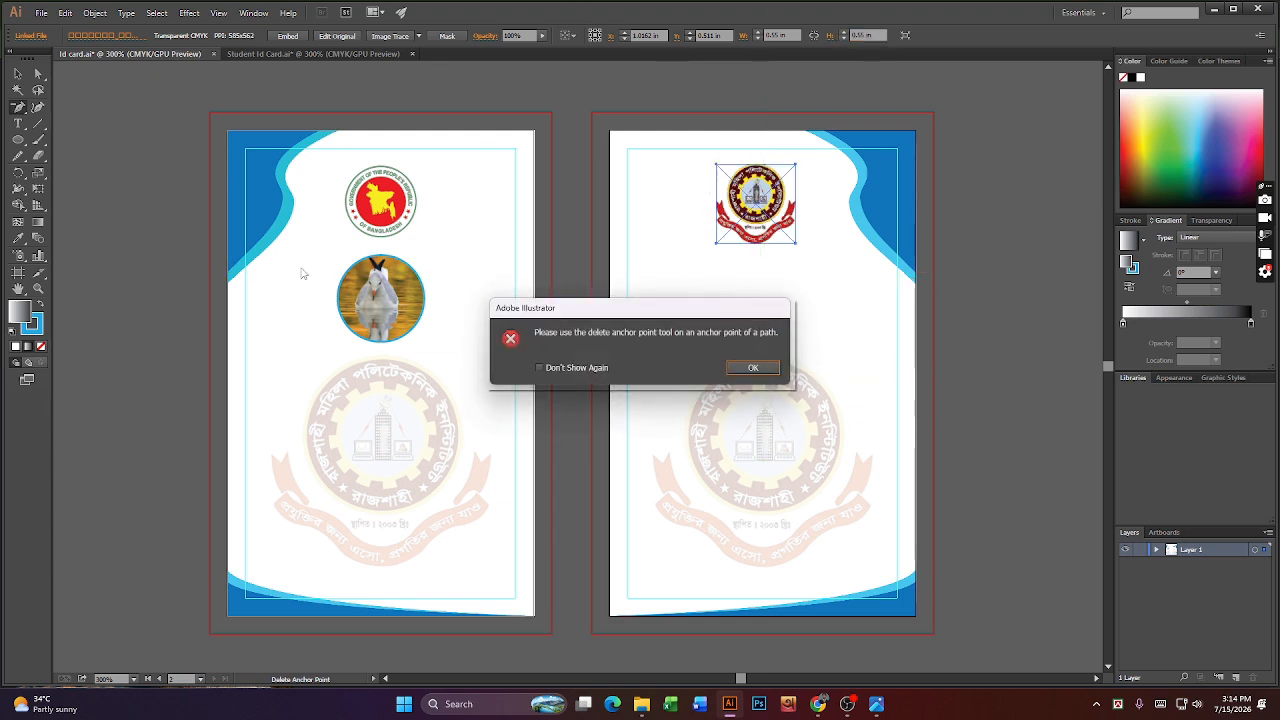
# - Dismiss the anchor point warning permanently and move the institute logo on the second card up to the upper margin guide
pyautogui.click(540, 367)
pyautogui.click(753, 367)
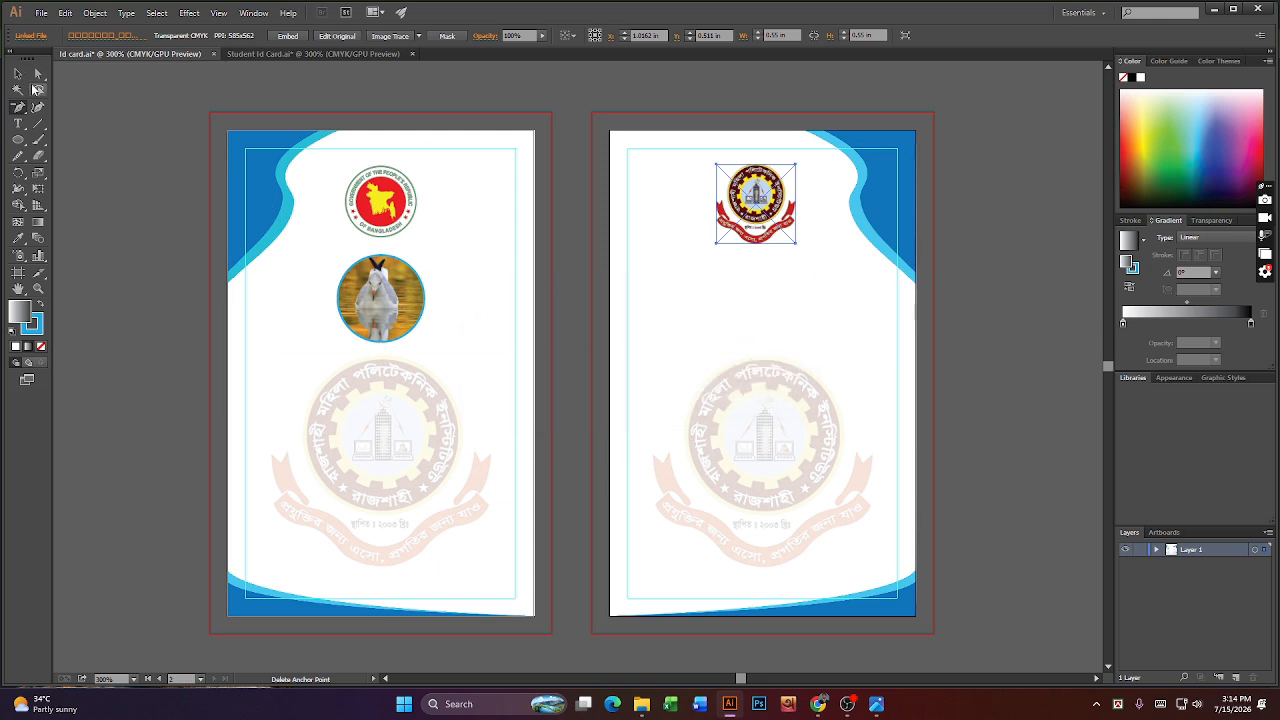
pyautogui.click(18, 73)
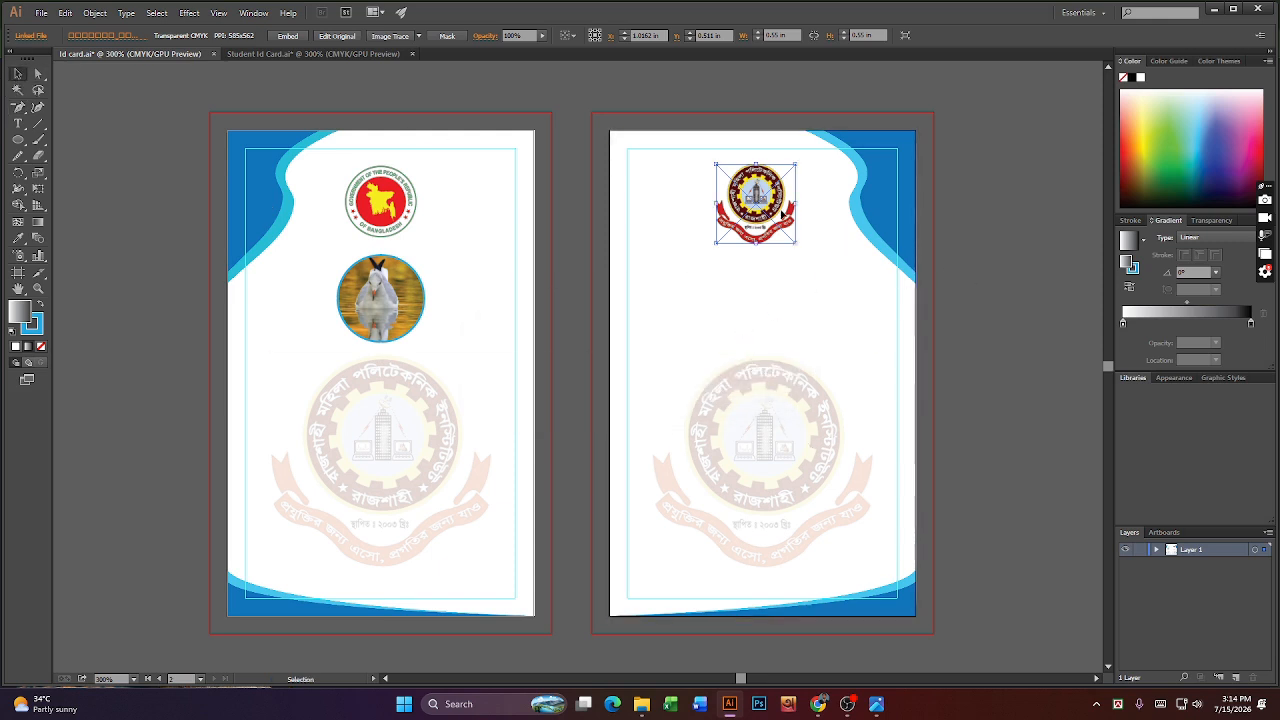
pyautogui.moveTo(762, 201); pyautogui.dragTo(766, 186)
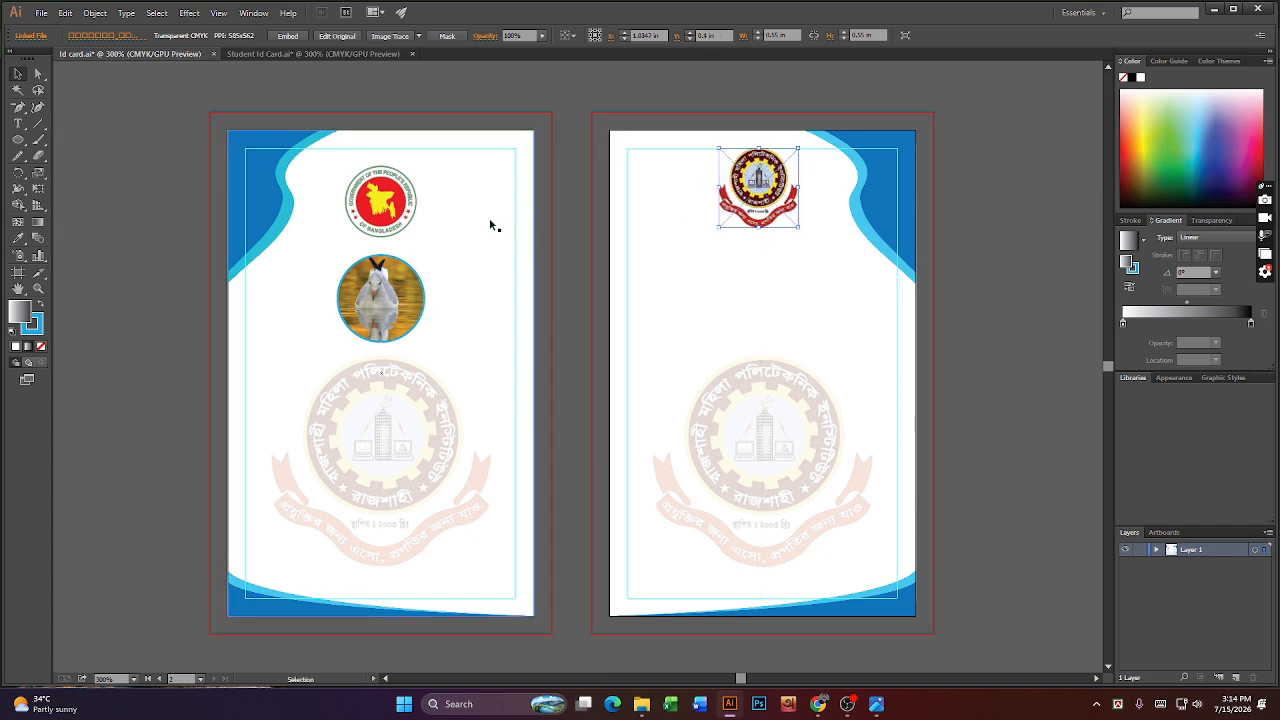
# - Move the government seal on the first card up to the upper margin guide, nudge it slightly higher and deselect it
pyautogui.moveTo(409, 218); pyautogui.dragTo(409, 204)
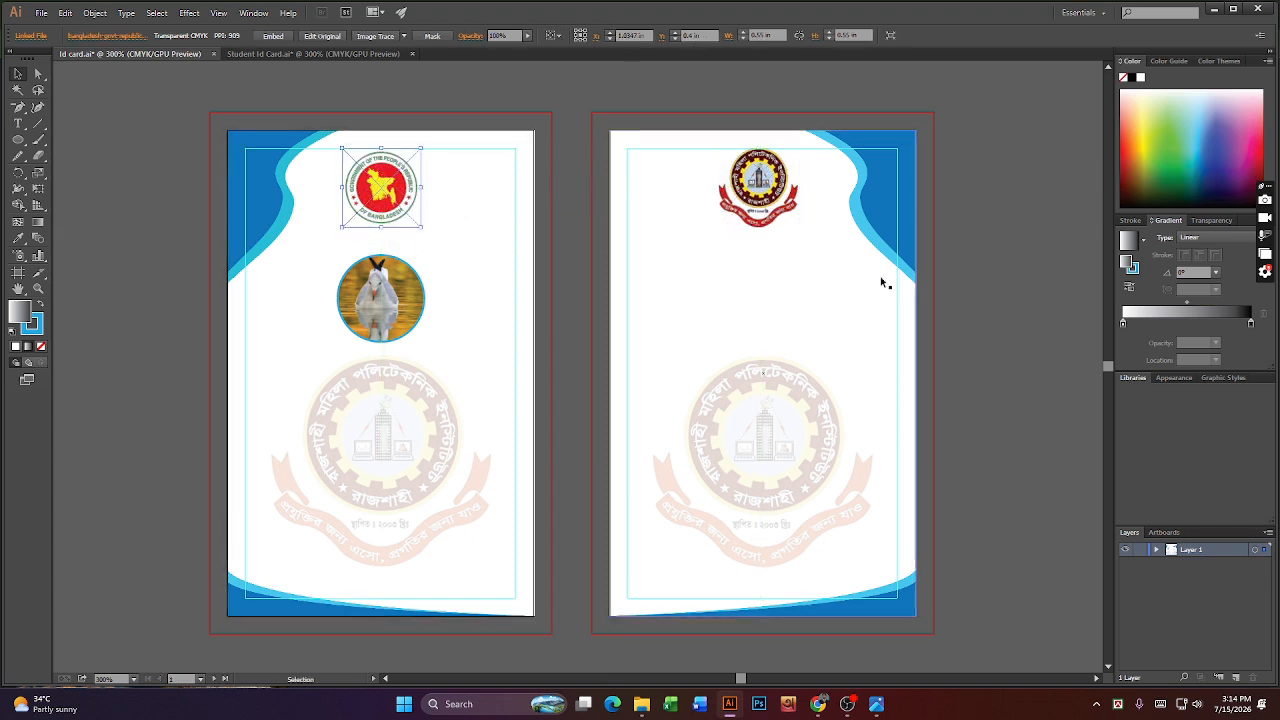
pyautogui.click(1070, 271)
pyautogui.click(366, 183)
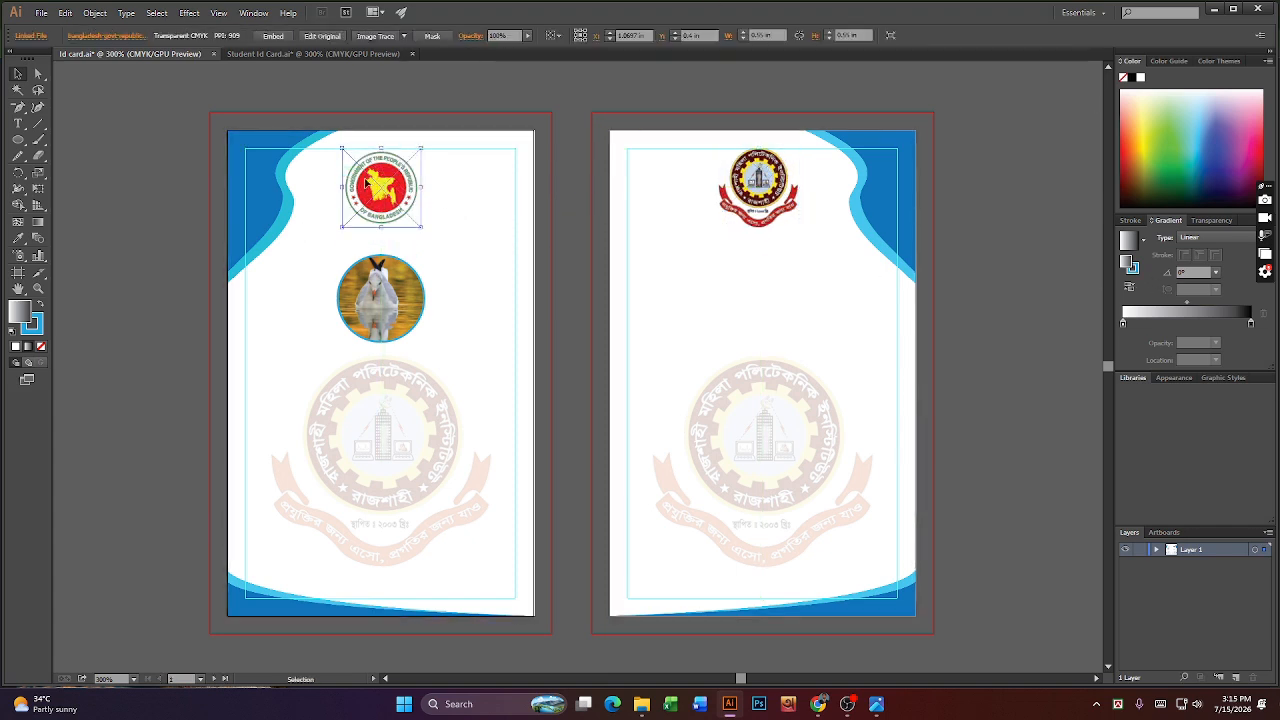
pyautogui.press('Up')
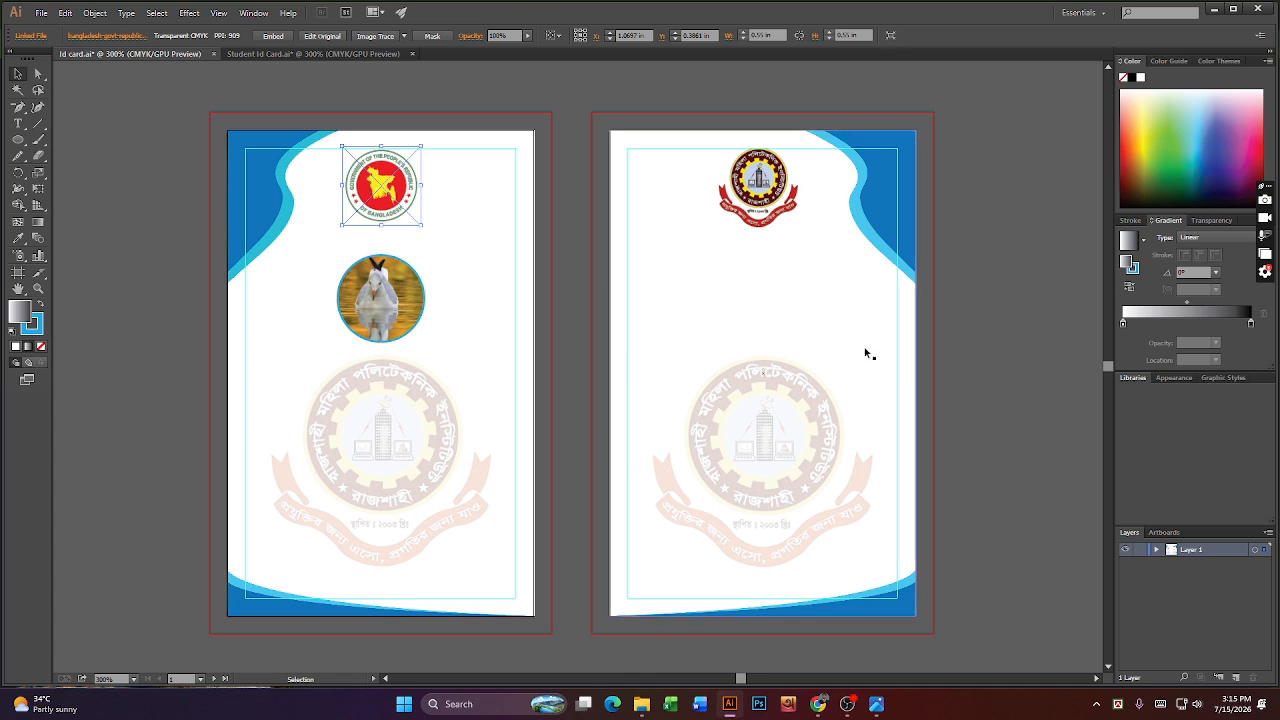
pyautogui.click(991, 334)
# - Move the circular bird photo straight up until it sits directly beneath the government seal
pyautogui.click(402, 294)
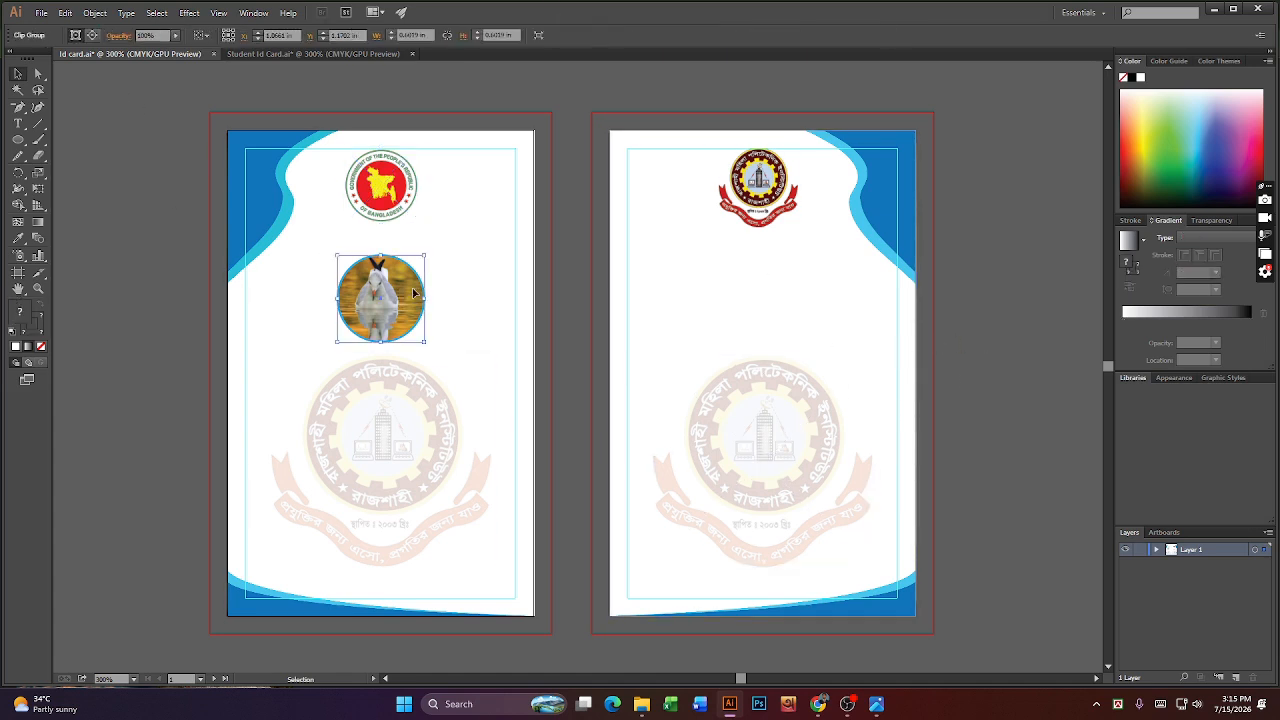
pyautogui.press('Up')
pyautogui.press('Up')
pyautogui.press('Up')
pyautogui.press('Up')
pyautogui.press('Up')
pyautogui.press('Up')
pyautogui.press('Up')
pyautogui.press('Up')
pyautogui.press('Up')
pyautogui.press('Up')
pyautogui.press('Up')
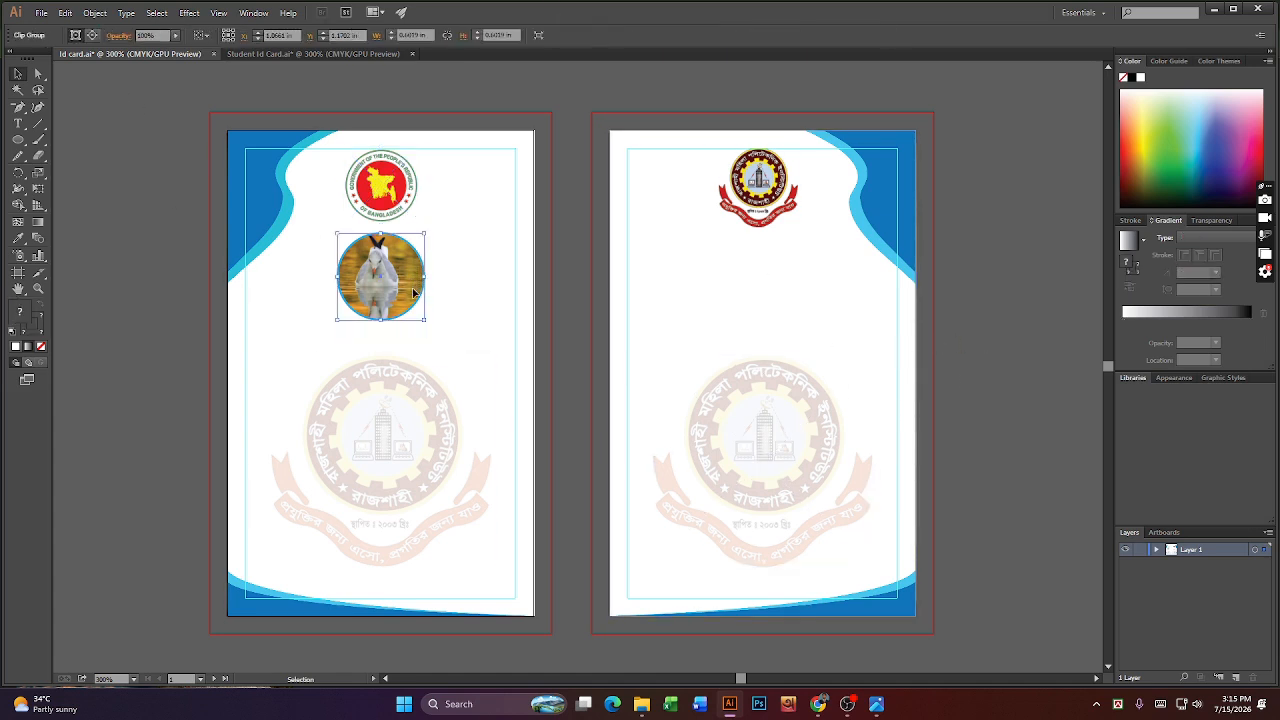
pyautogui.press('Up')
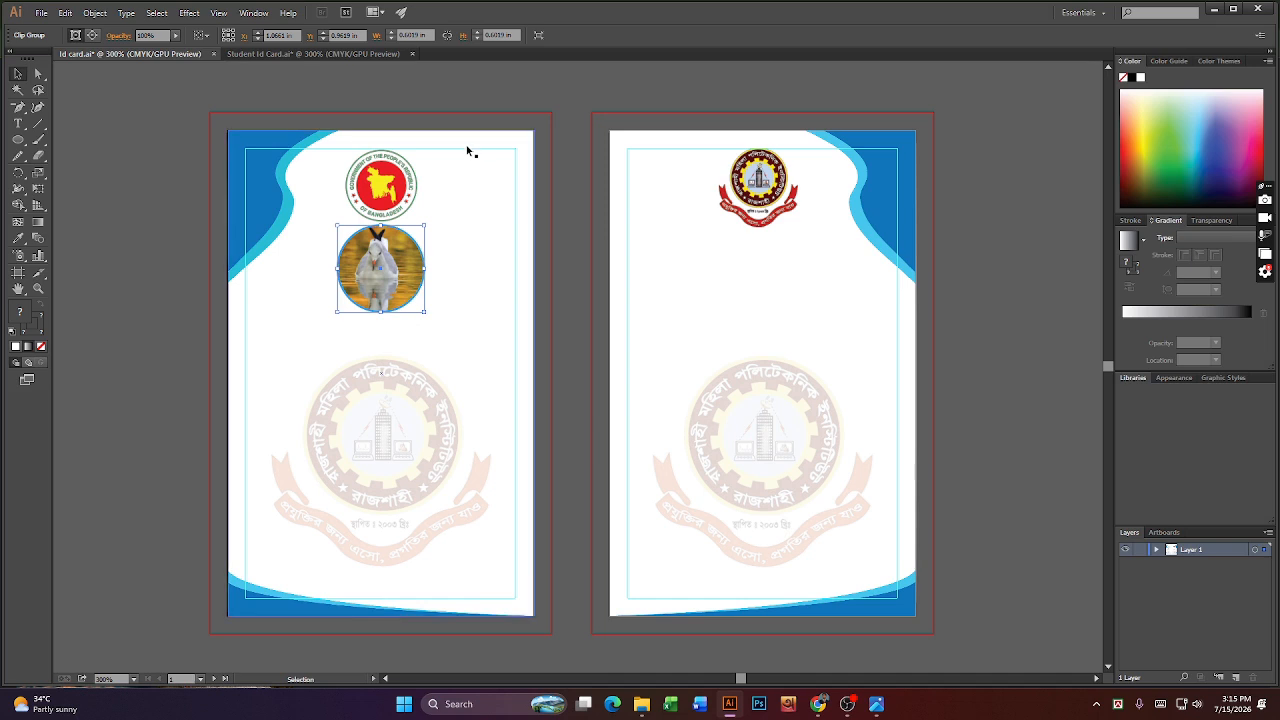
# - Draw a rounded rectangle about 0.73 x 0.17 in between the bird photo and the watermark on the first card
pyautogui.click(20, 141)
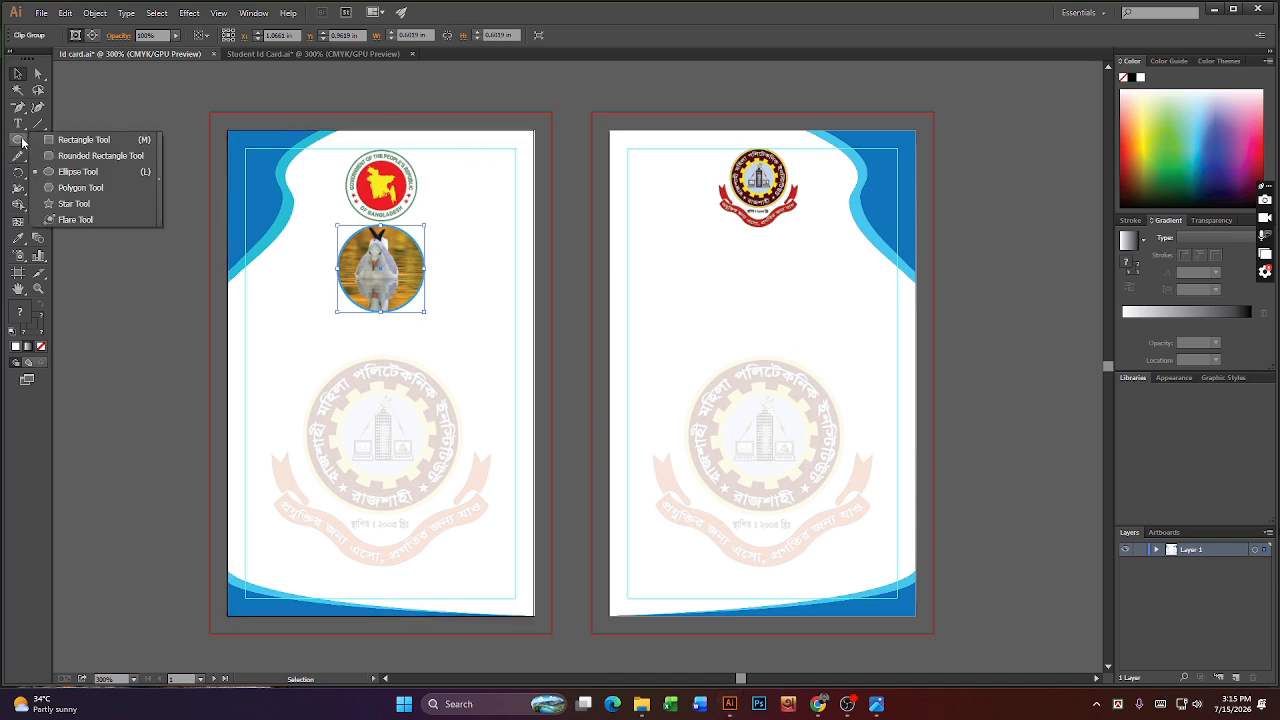
pyautogui.click(80, 155)
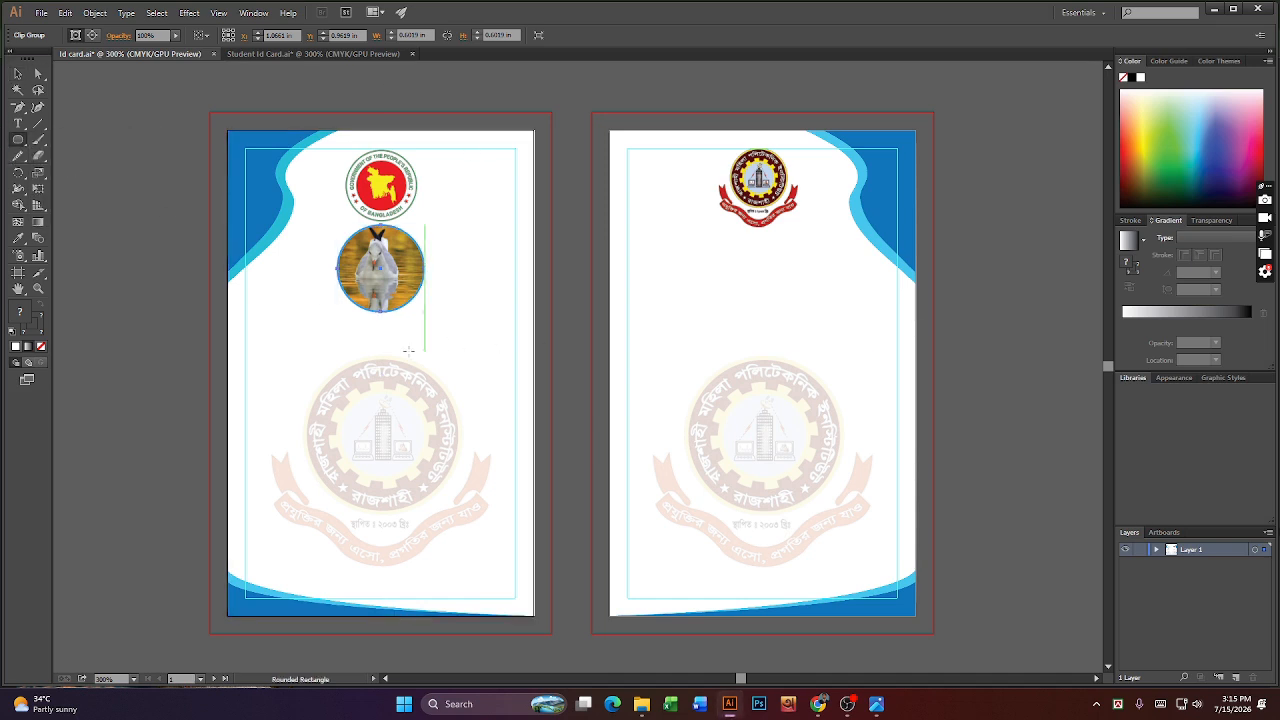
pyautogui.click(20, 141)
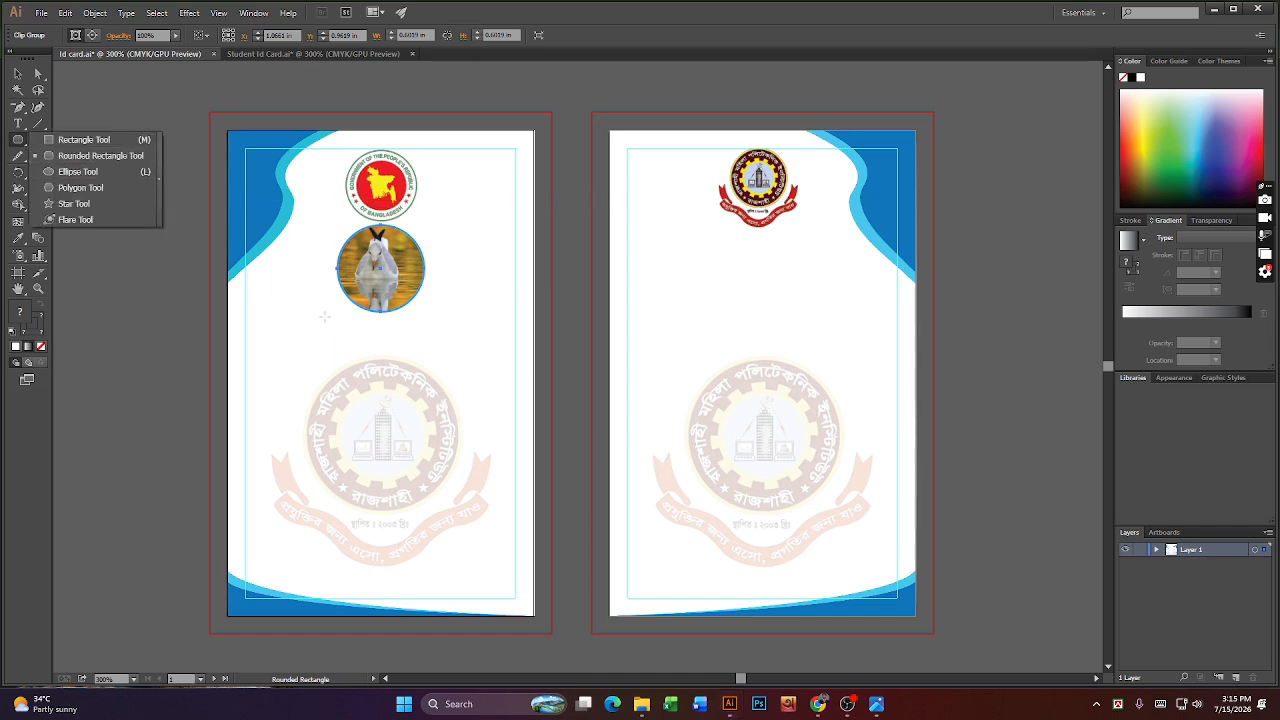
pyautogui.moveTo(325, 318); pyautogui.dragTo(431, 341)
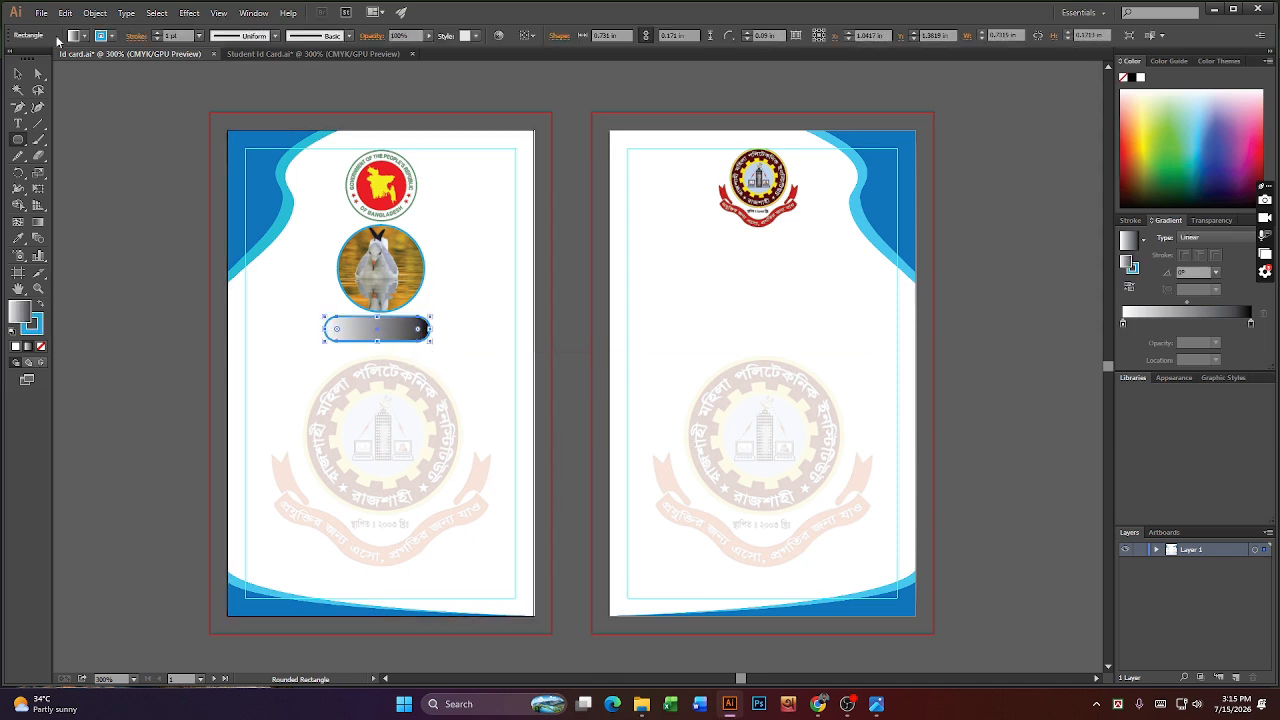
# - Remove the rounded rectangle's gradient fill and give it a black stroke
pyautogui.click(18, 73)
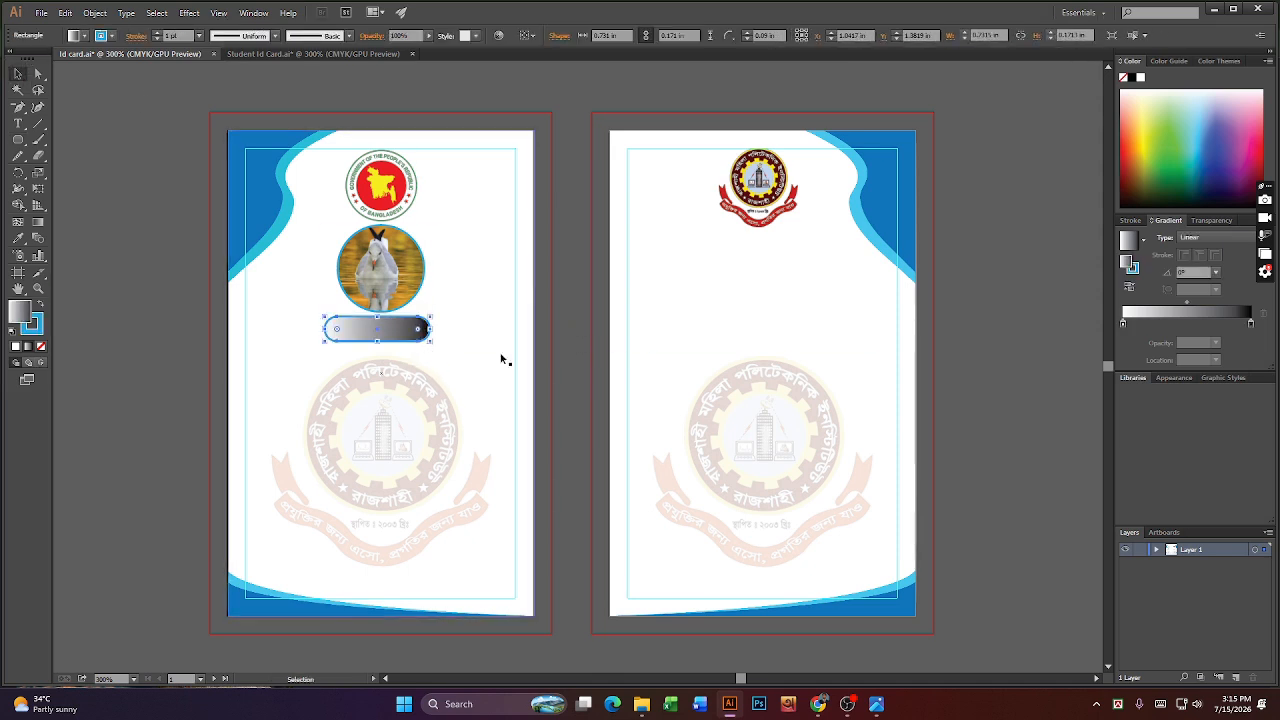
pyautogui.click(86, 35)
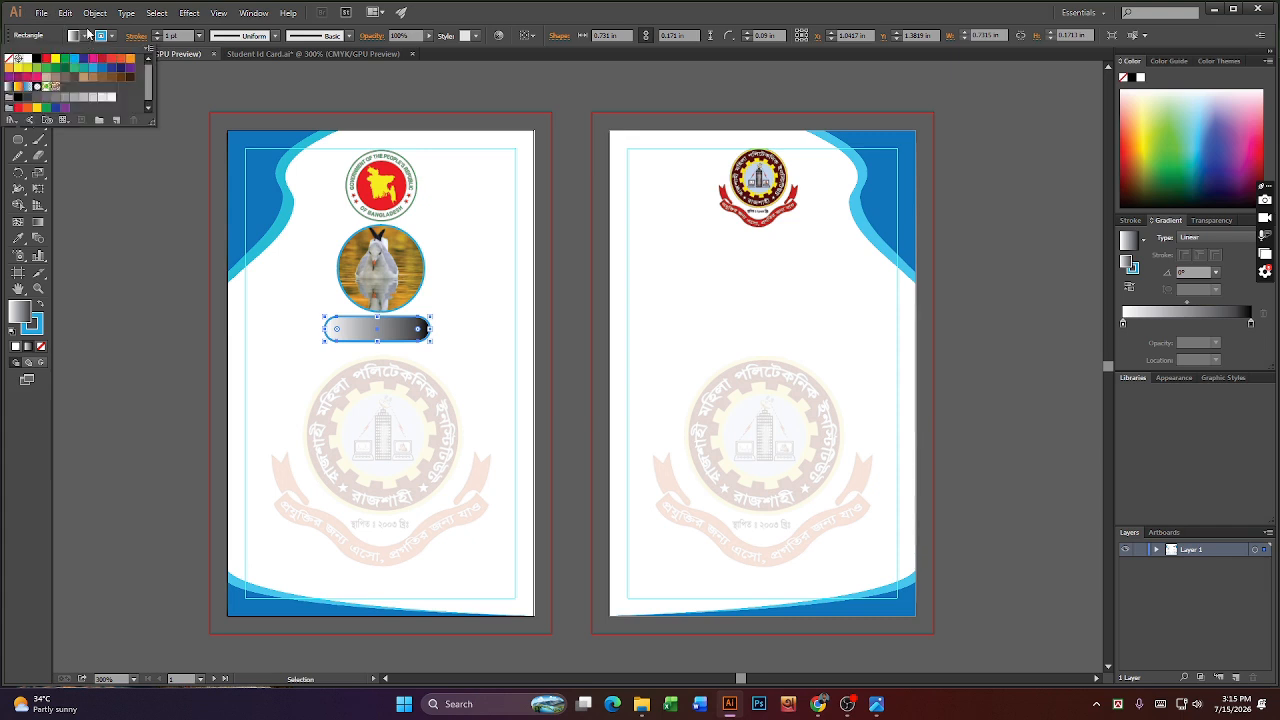
pyautogui.click(13, 59)
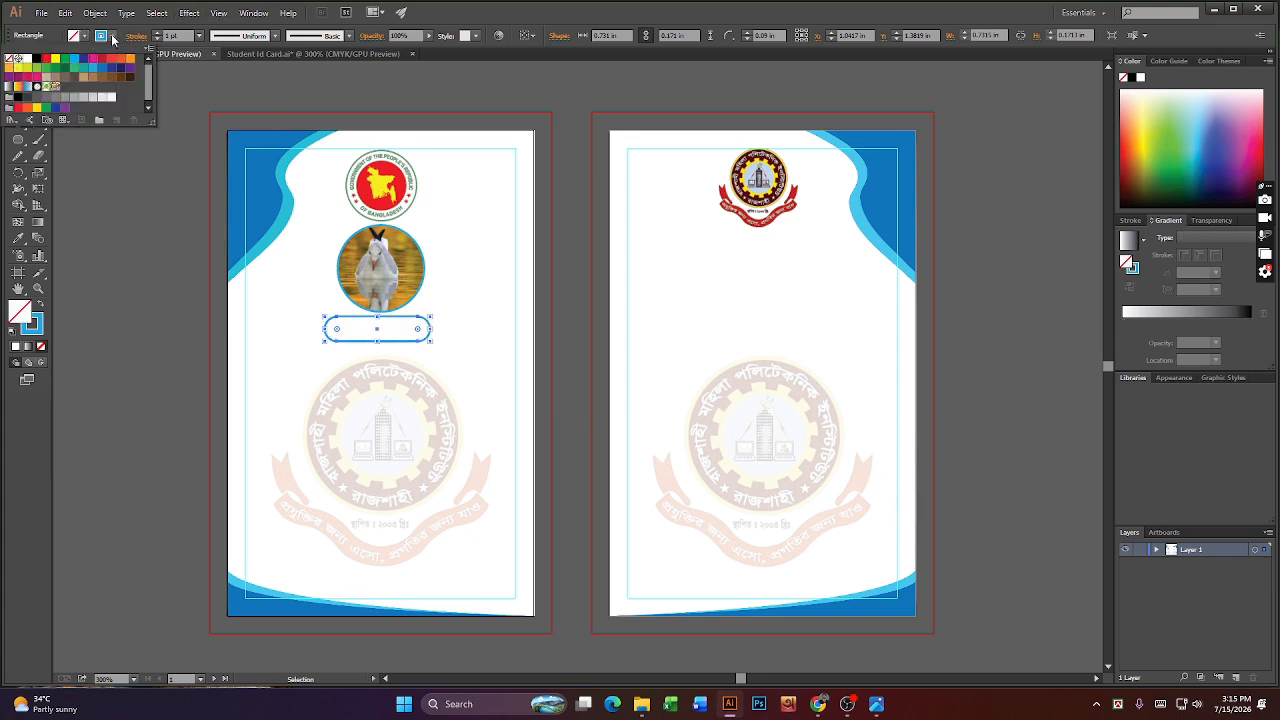
pyautogui.click(113, 39)
pyautogui.click(111, 41)
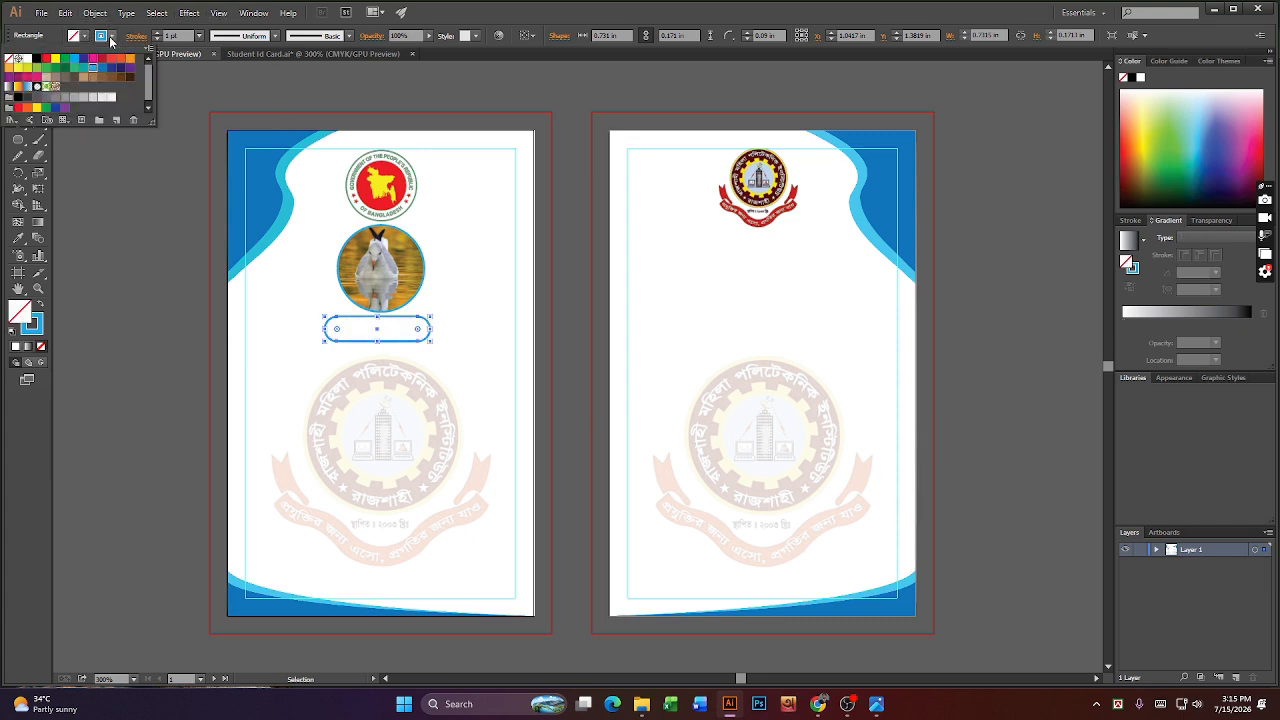
pyautogui.click(36, 58)
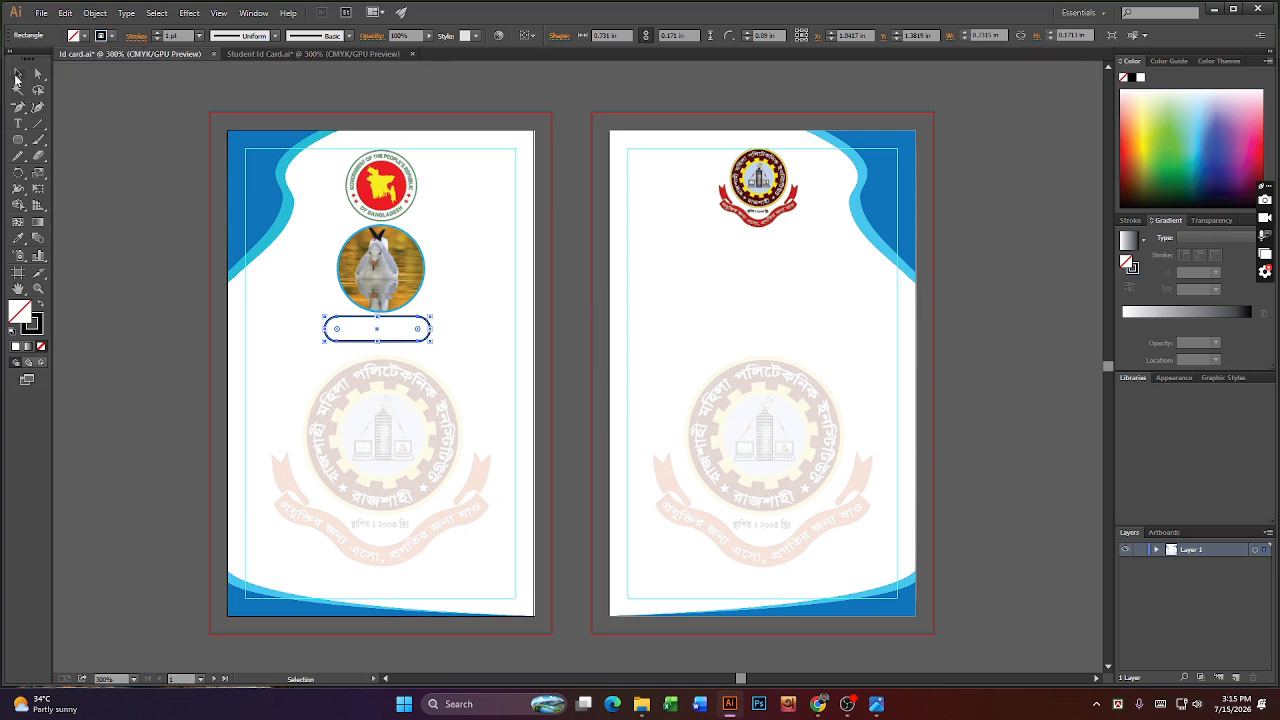
# - Centre the rounded rectangle and the first card's white background horizontally on each other, and deselect them
pyautogui.click(434, 345)
pyautogui.click(409, 342)
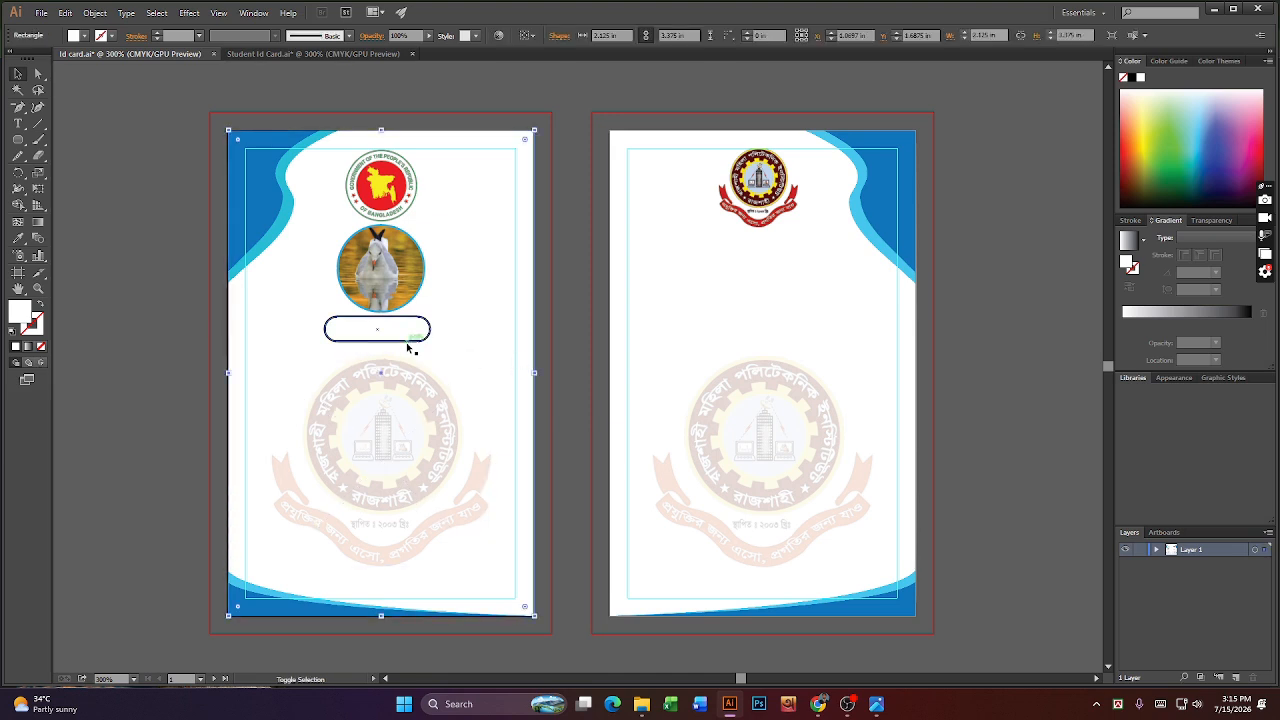
pyautogui.keyDown('shift'); pyautogui.click(426, 333); pyautogui.keyUp('shift')
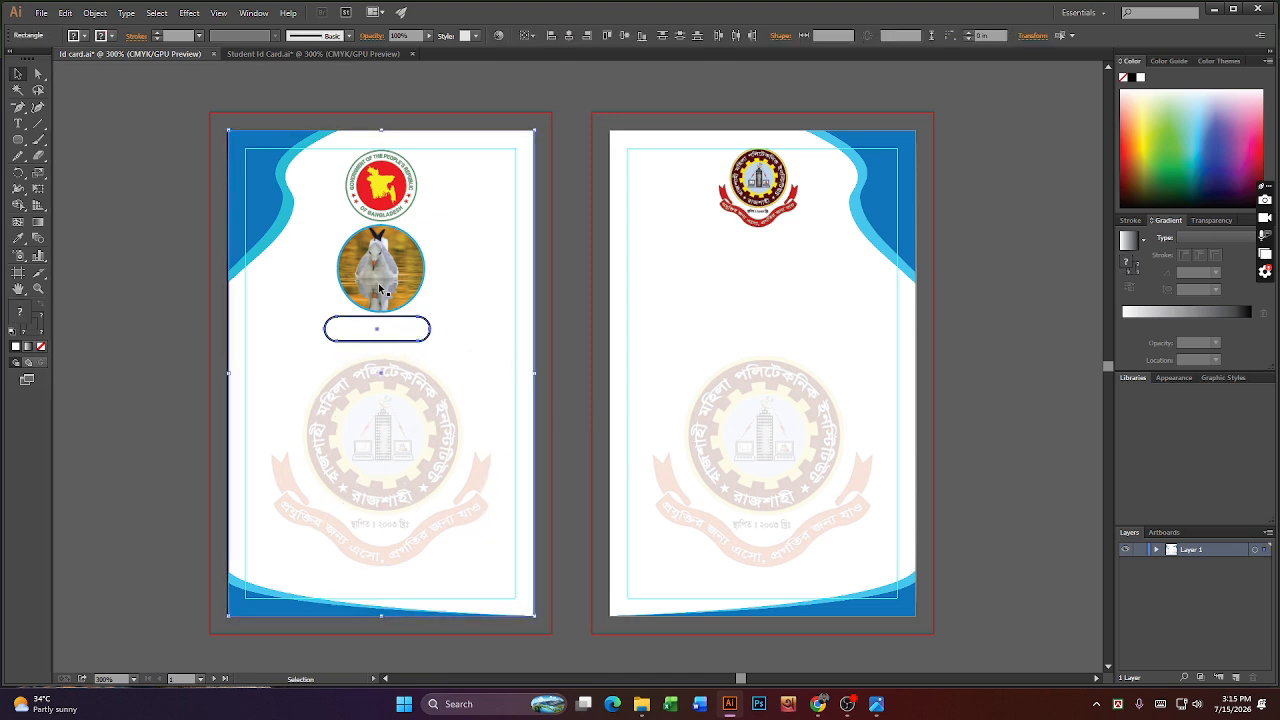
pyautogui.click(575, 41)
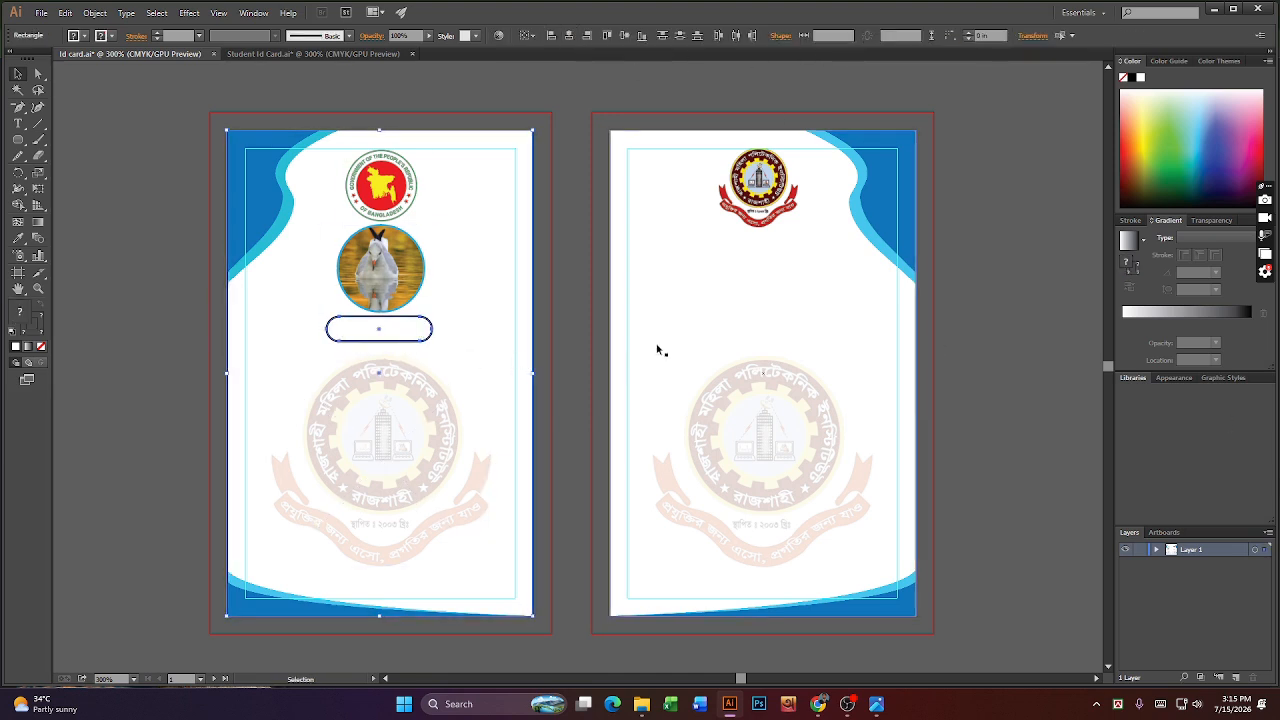
pyautogui.click(186, 337)
# - Look through the stroke width profiles and brush definitions available for the rounded rectangle, and deselect it
pyautogui.click(405, 346)
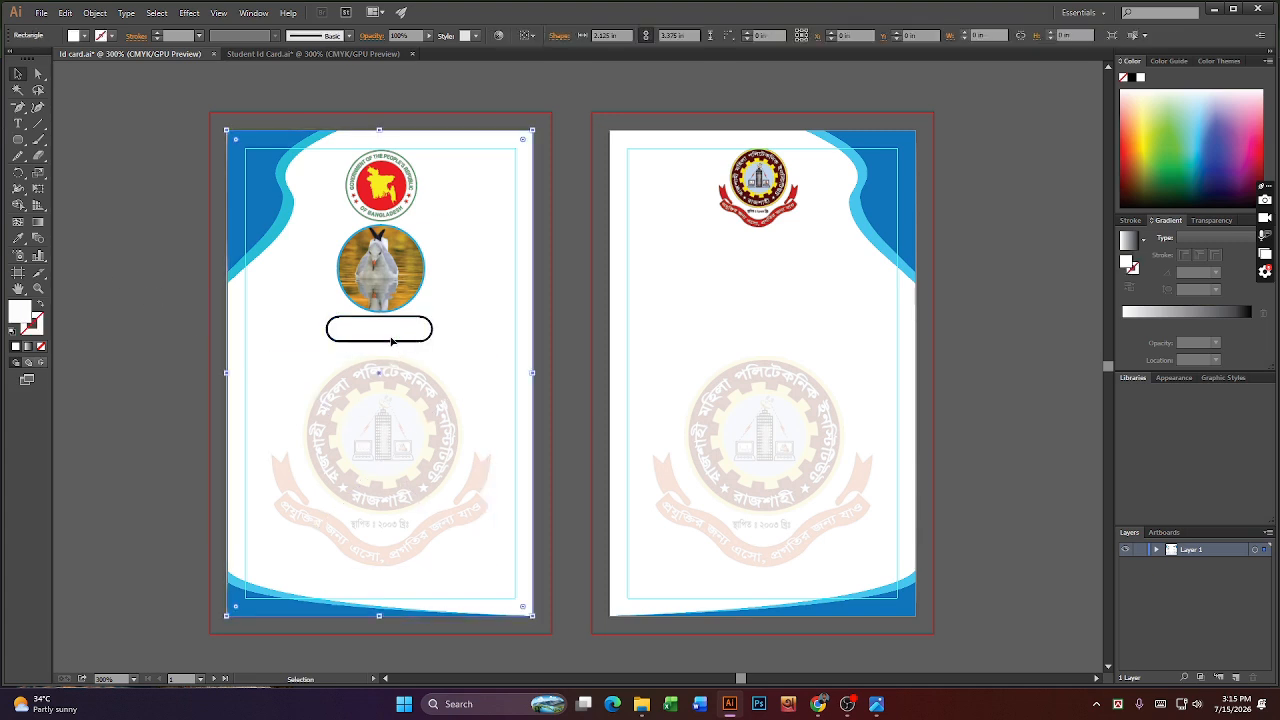
pyautogui.click(404, 341)
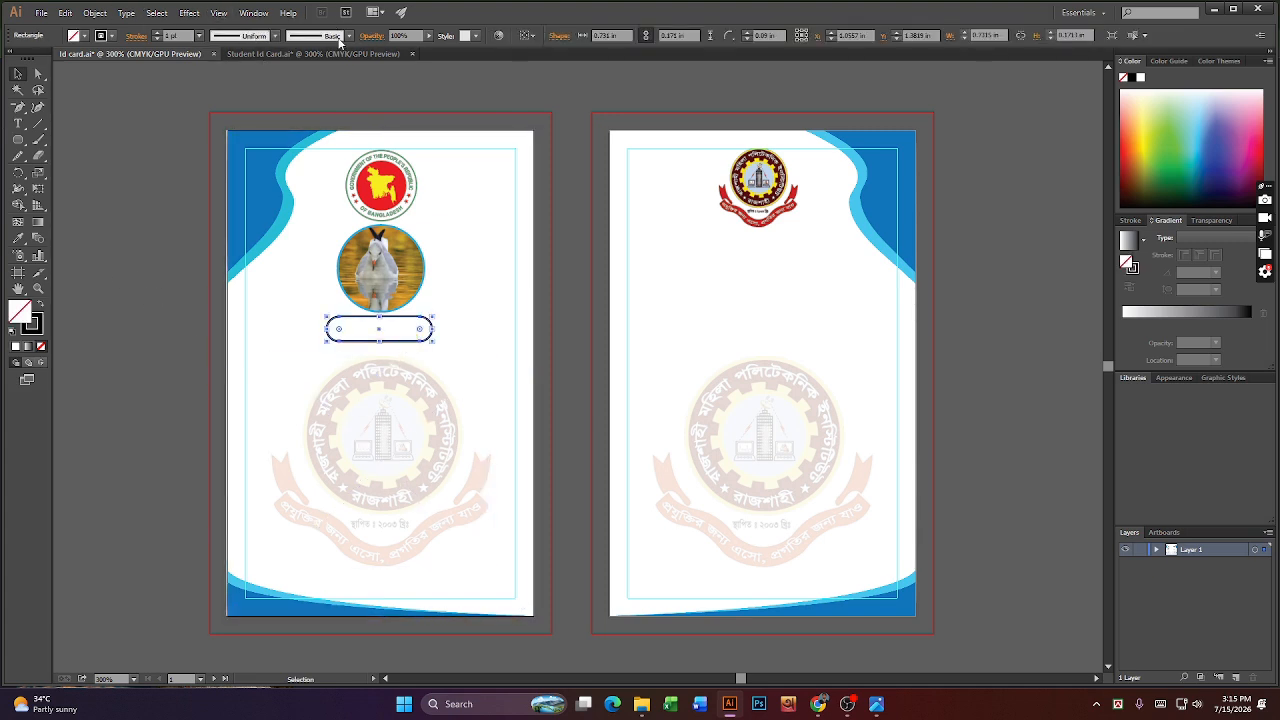
pyautogui.click(275, 36)
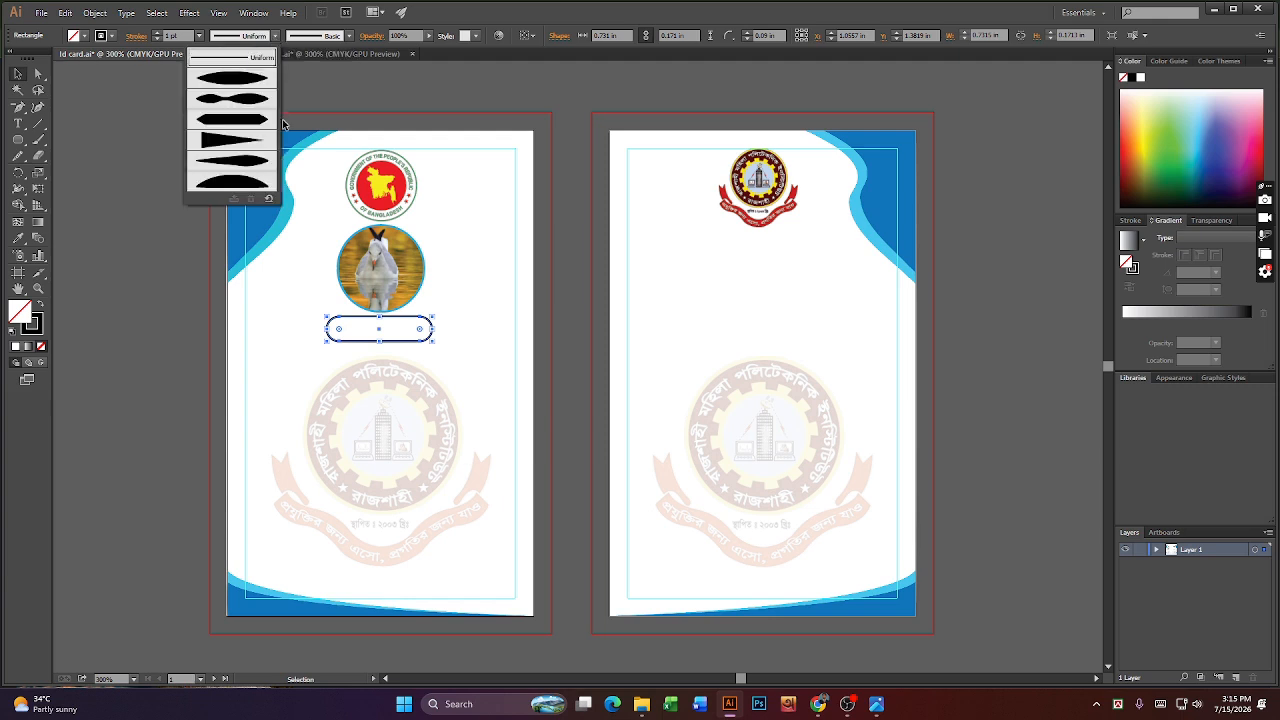
pyautogui.click(349, 36)
pyautogui.click(349, 36)
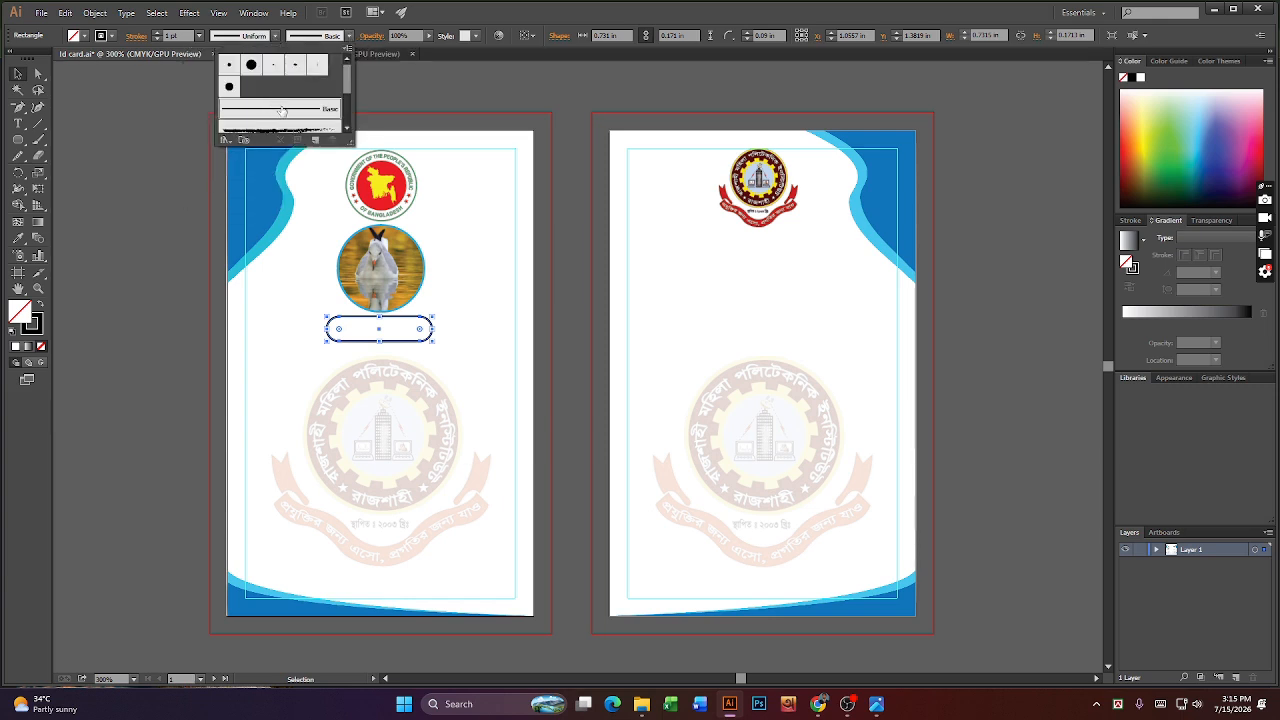
pyautogui.click(20, 76)
pyautogui.click(118, 336)
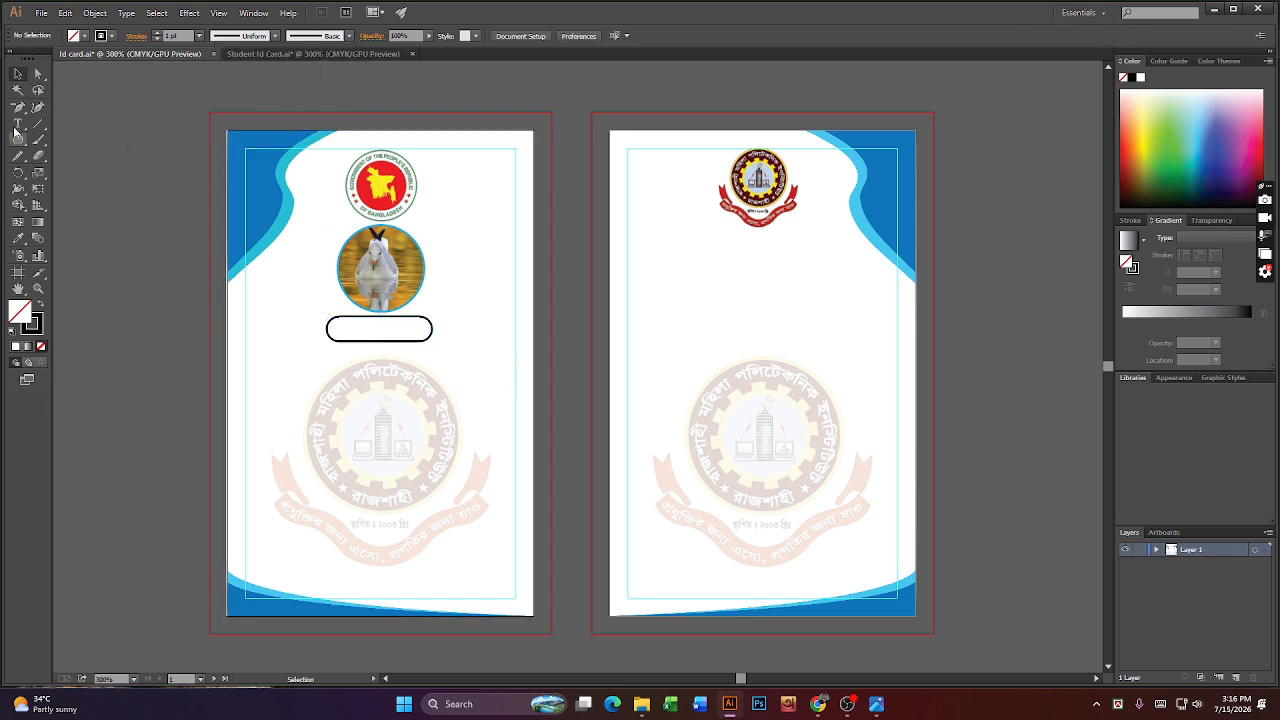
# - Enter the text "ID CARD" inside the rounded rectangle below the bird photo
pyautogui.press('t')
pyautogui.click(364, 329)
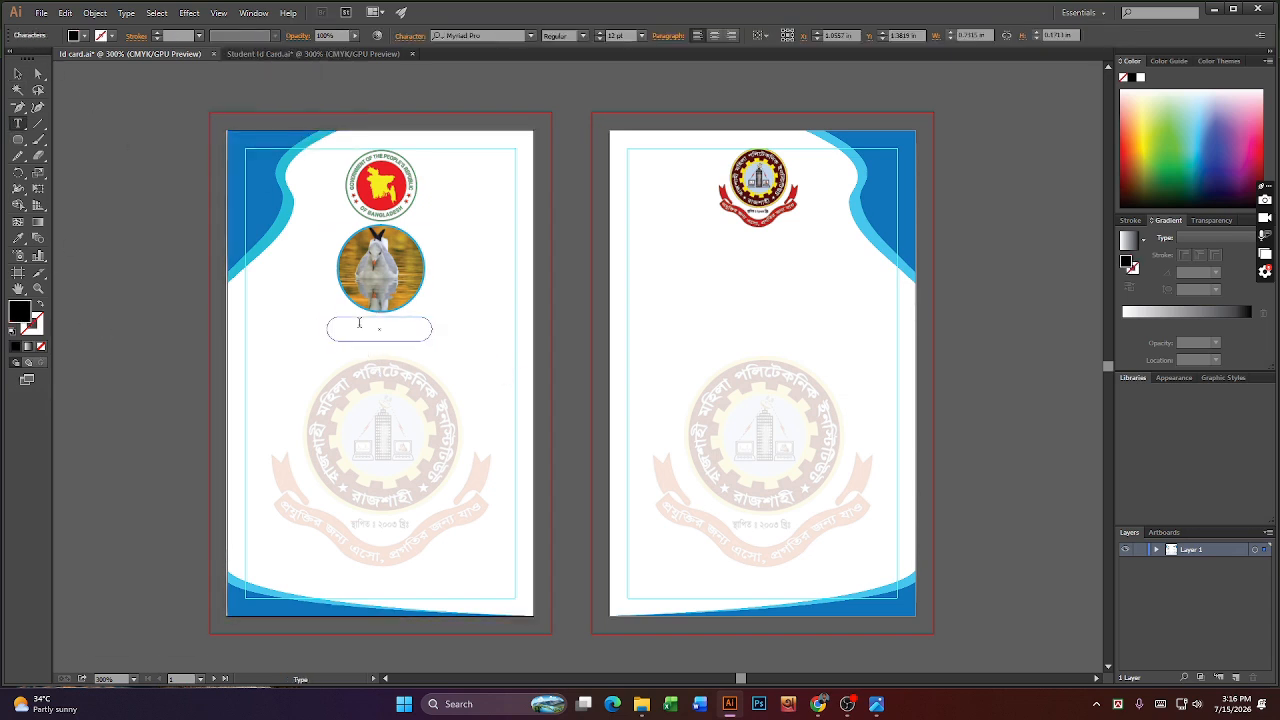
pyautogui.write('ID CARD')
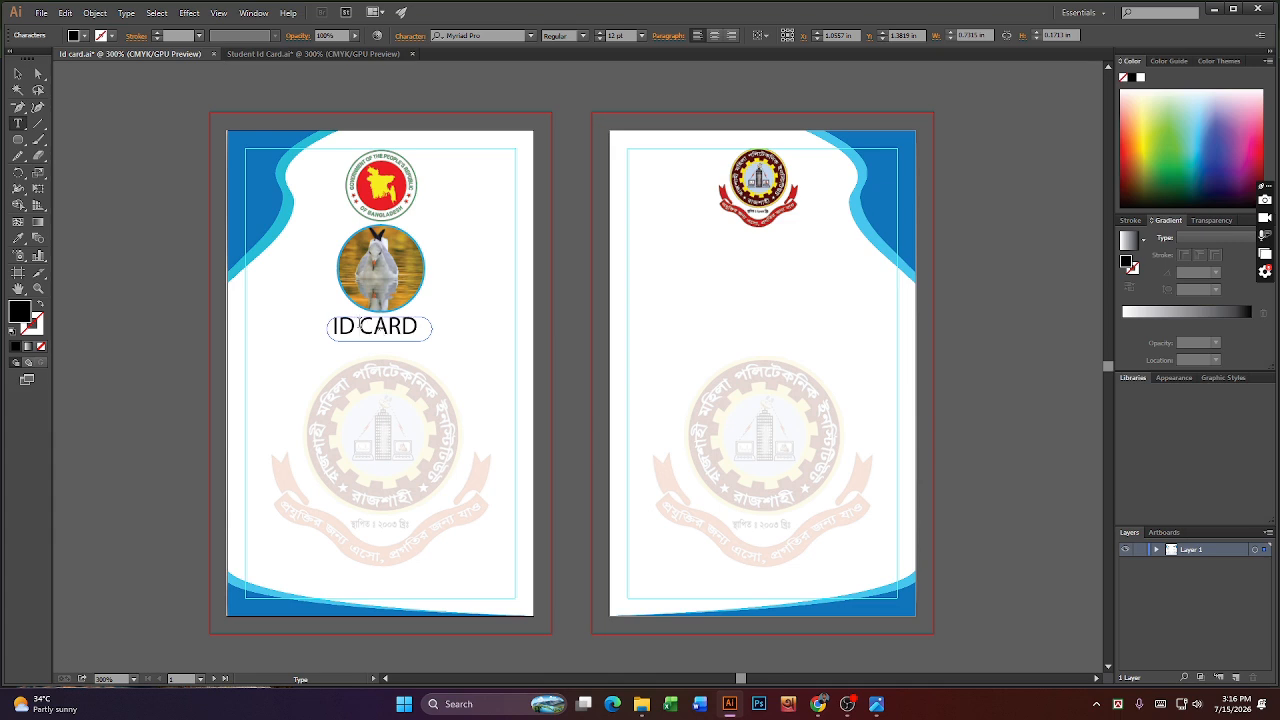
pyautogui.click(18, 73)
pyautogui.click(358, 346)
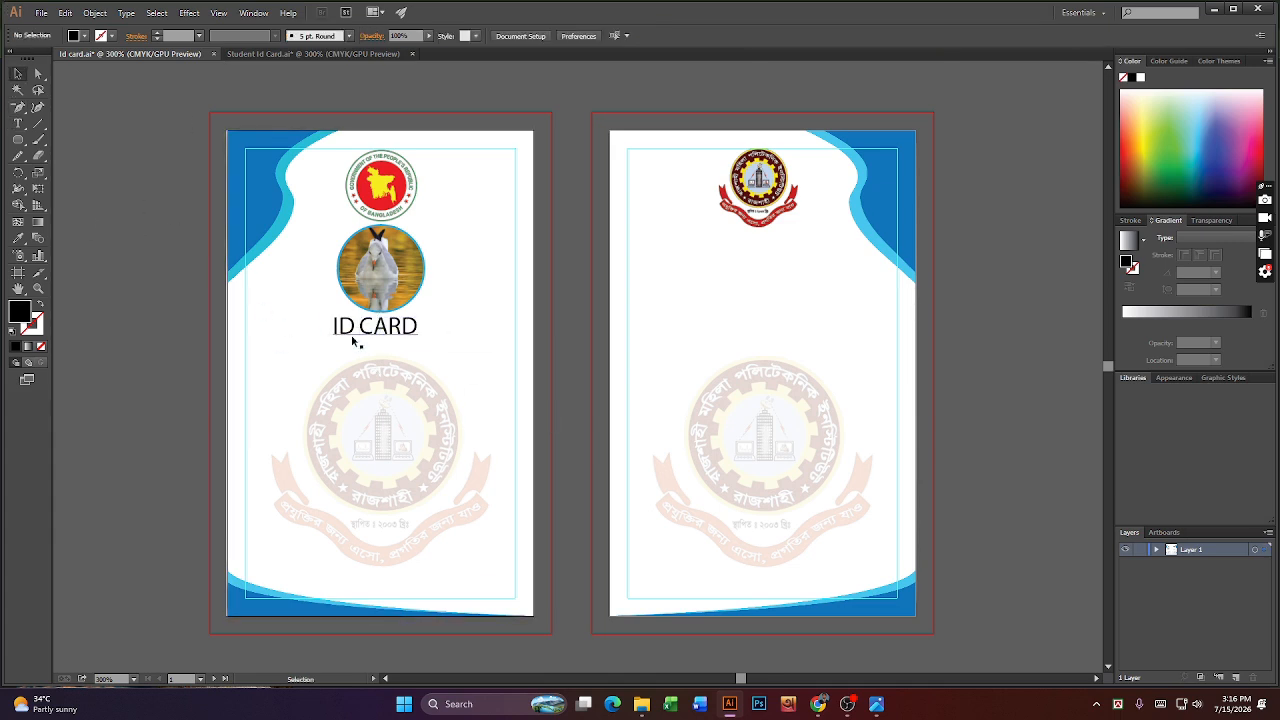
# - Select the ID CARD text frame and open its fill colour swatches
pyautogui.click(390, 343)
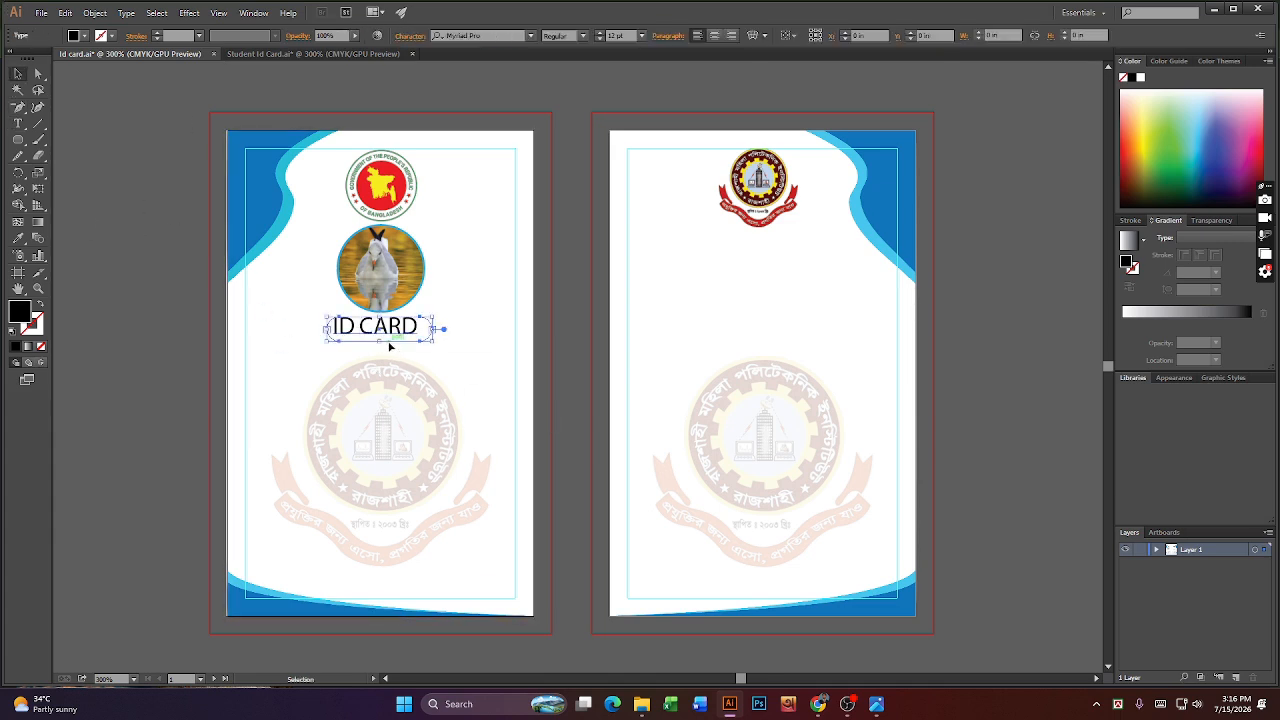
pyautogui.click(115, 37)
pyautogui.click(85, 37)
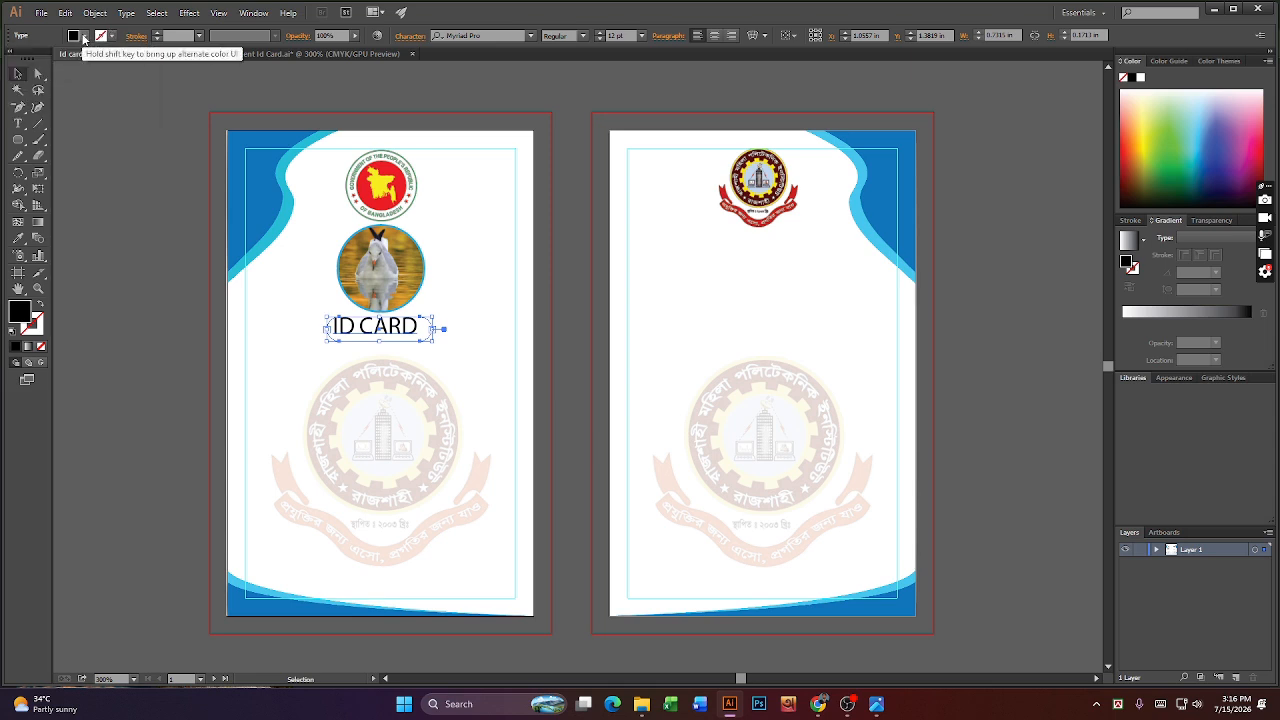
pyautogui.click(85, 37)
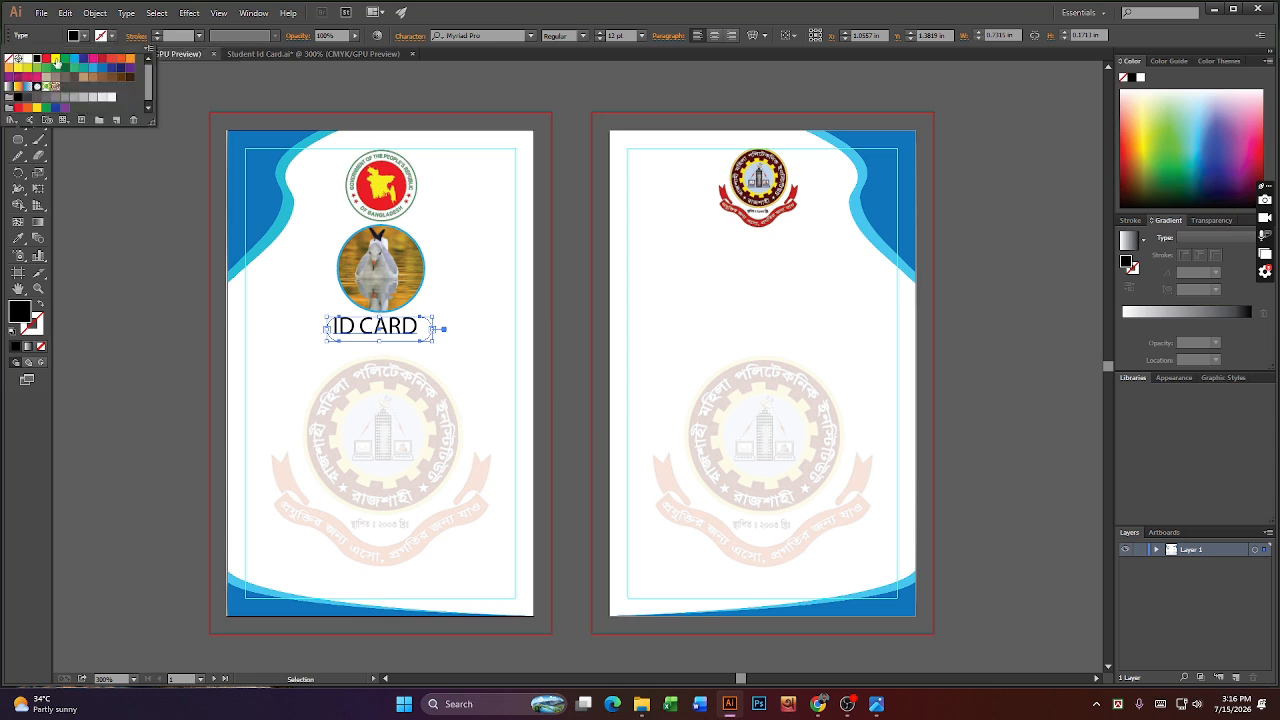
# - Apply a black stroke to the ID CARD text below the photo and shift the text slightly down
pyautogui.click(141, 272)
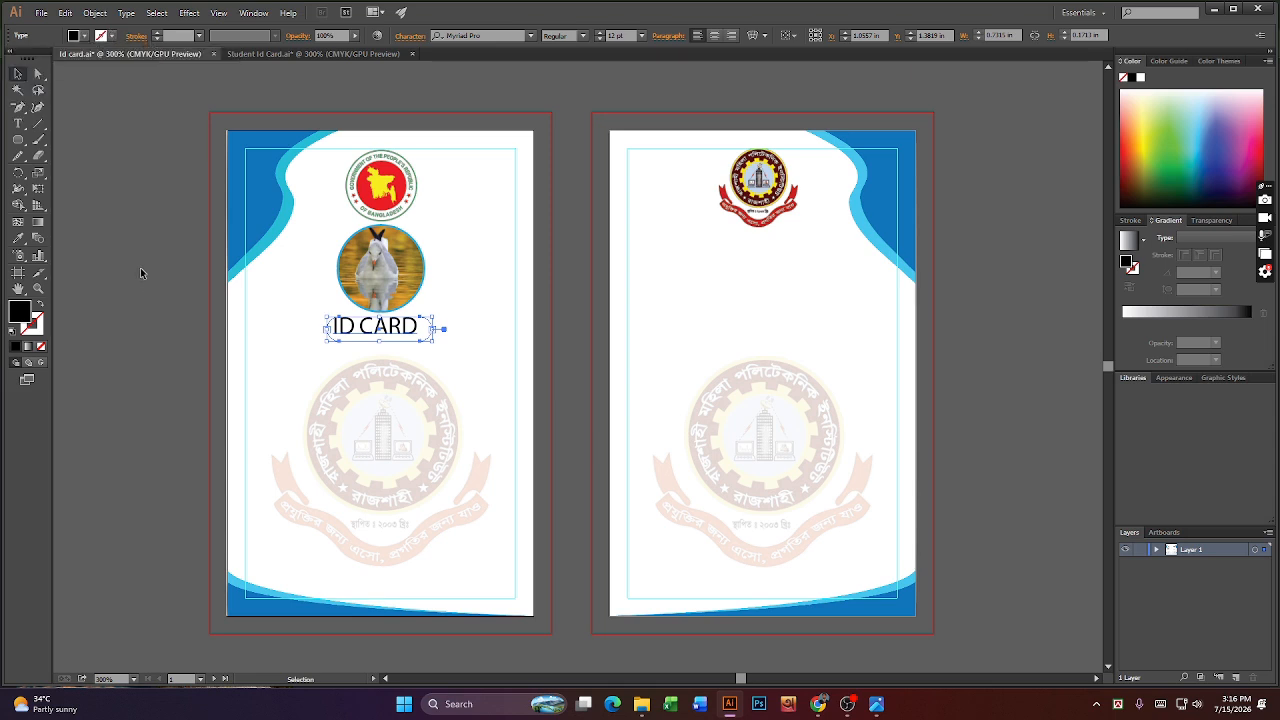
pyautogui.click(571, 126)
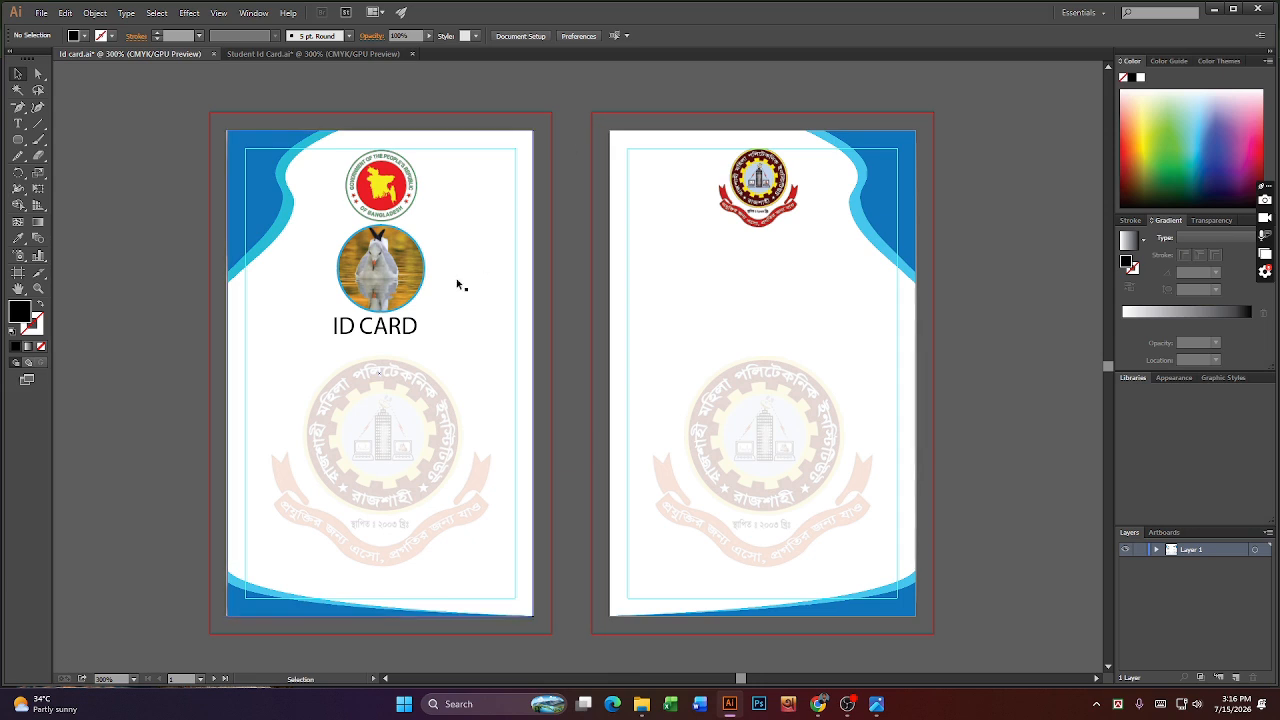
pyautogui.click(427, 334)
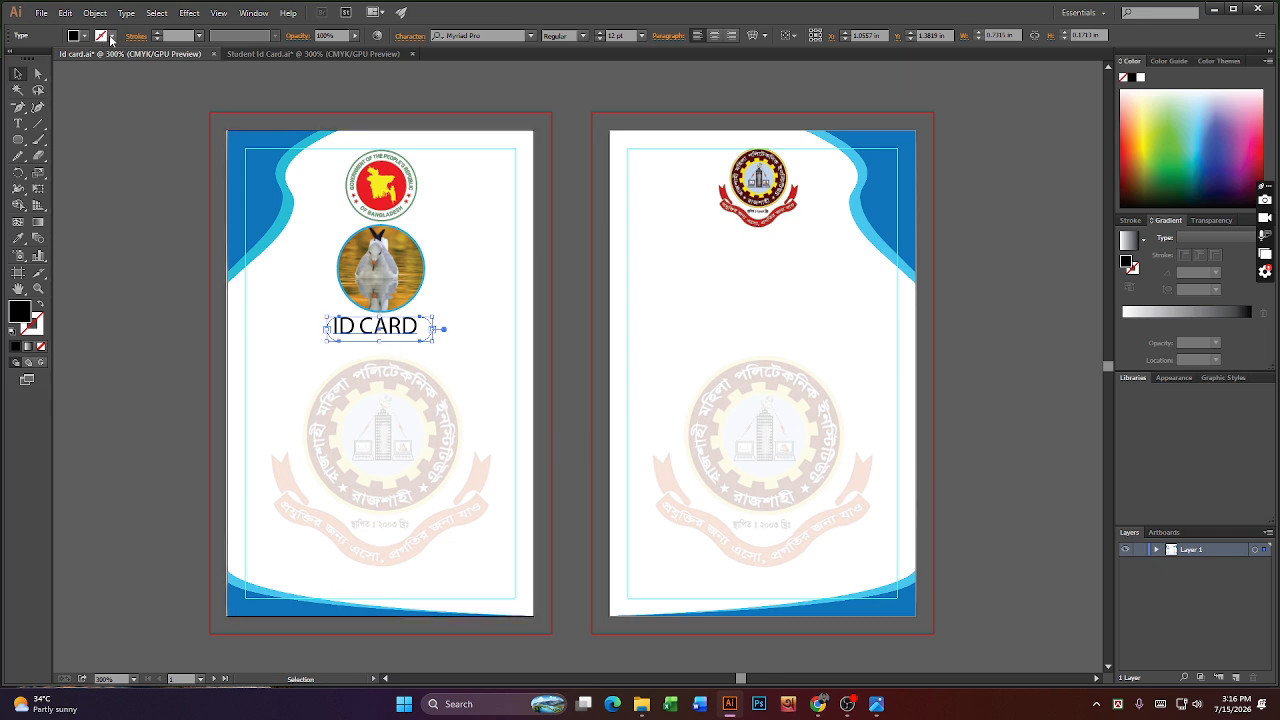
pyautogui.click(112, 36)
pyautogui.click(35, 60)
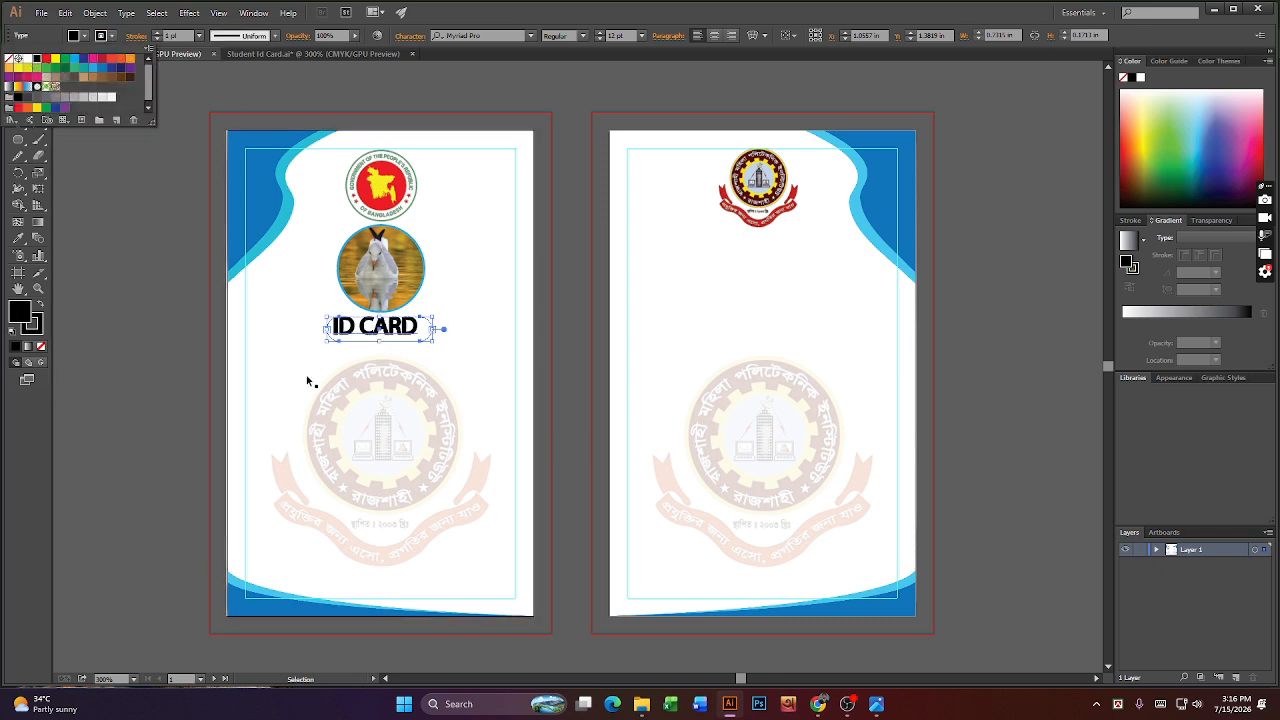
pyautogui.click(100, 183)
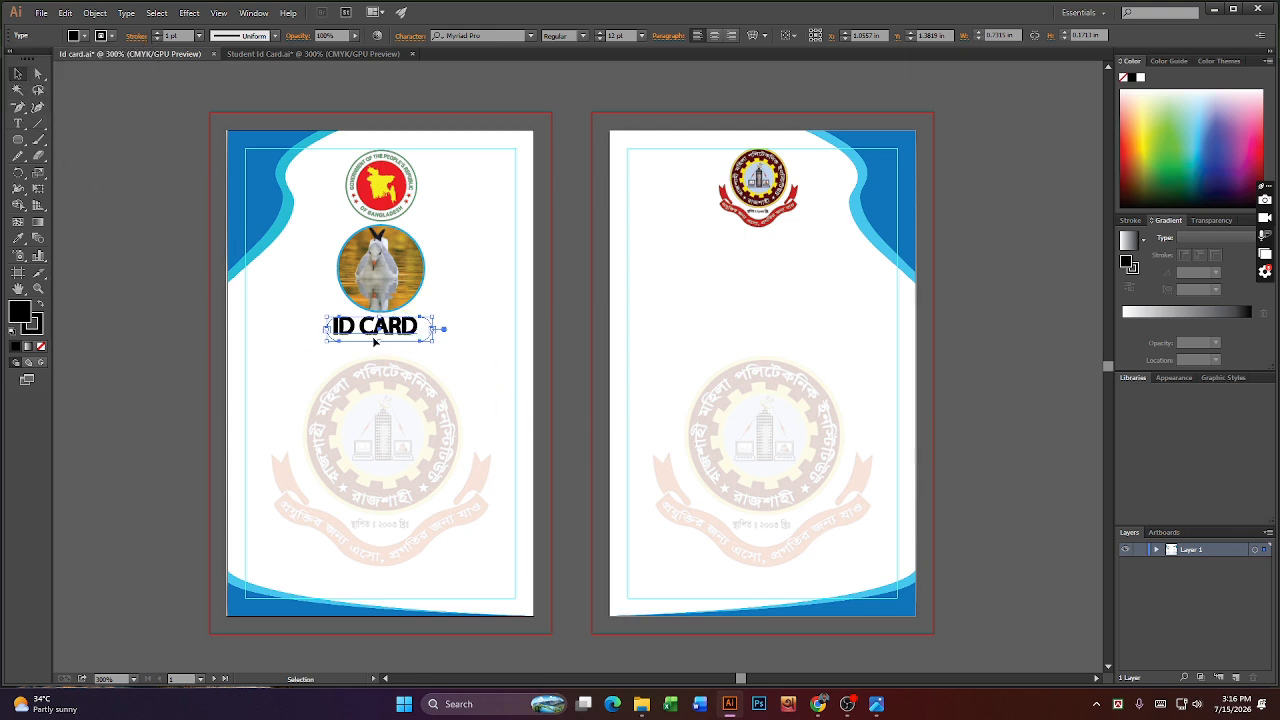
pyautogui.moveTo(374, 338); pyautogui.dragTo(385, 348)
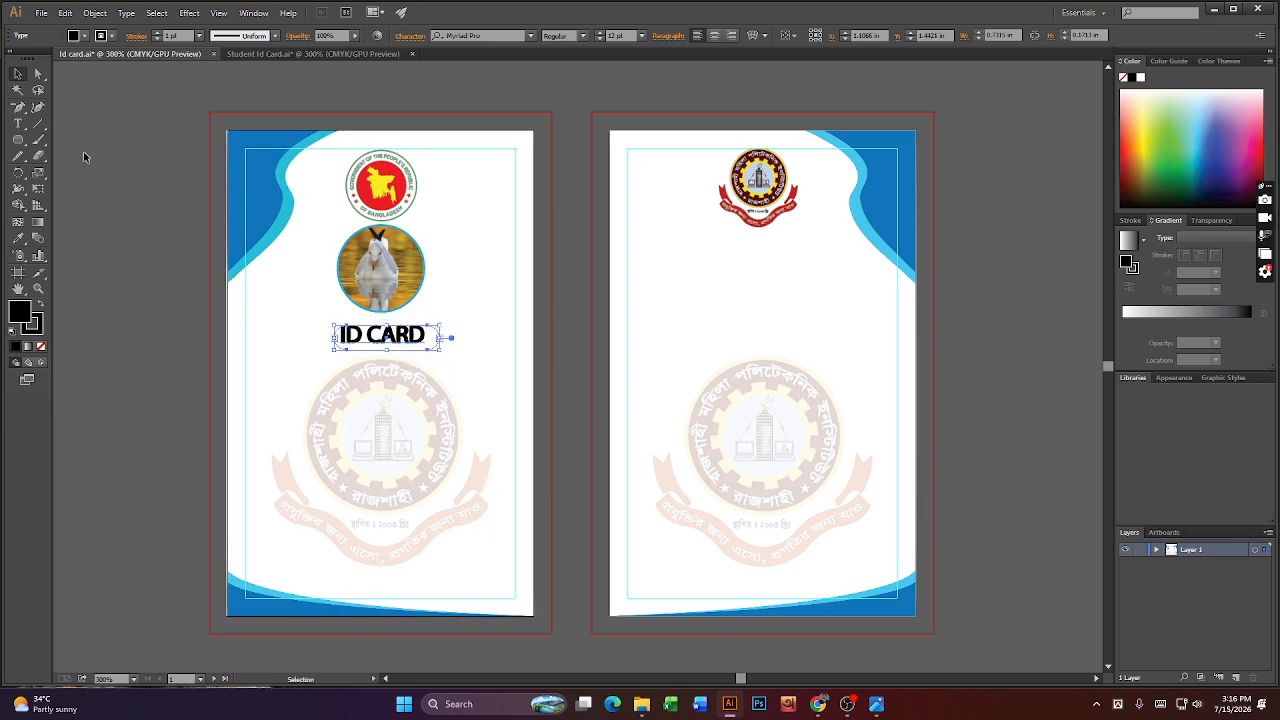
# - Delete the ID CARD text below the circular photo on the front card
pyautogui.click(424, 351)
pyautogui.click(401, 343)
pyautogui.press('Delete')
pyautogui.click(380, 348)
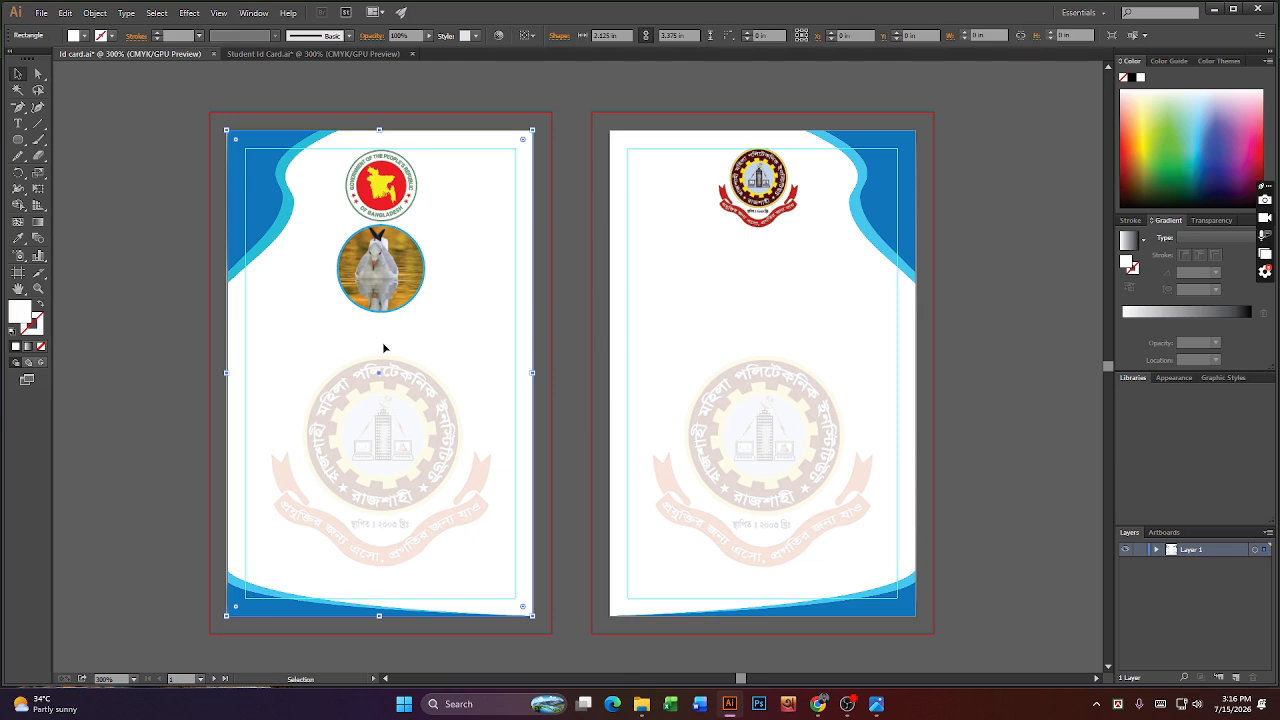
pyautogui.click(22, 139)
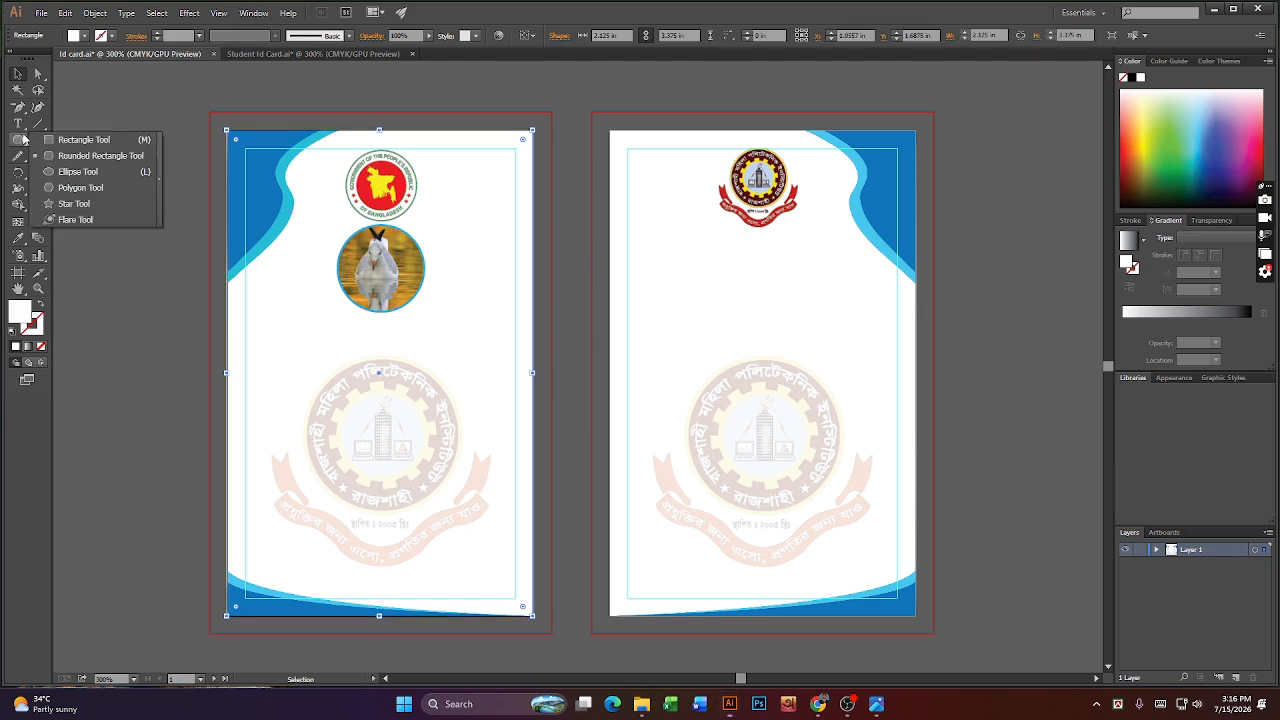
pyautogui.click(95, 155)
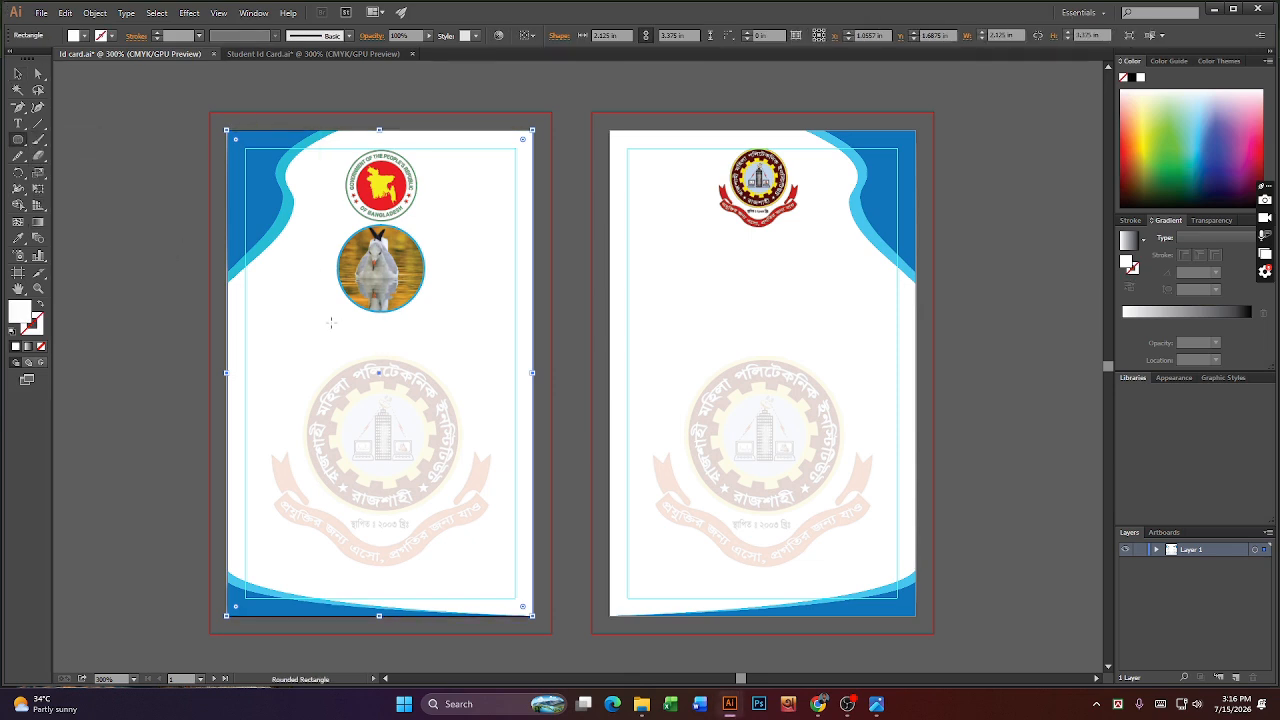
pyautogui.moveTo(340, 323); pyautogui.dragTo(401, 339)
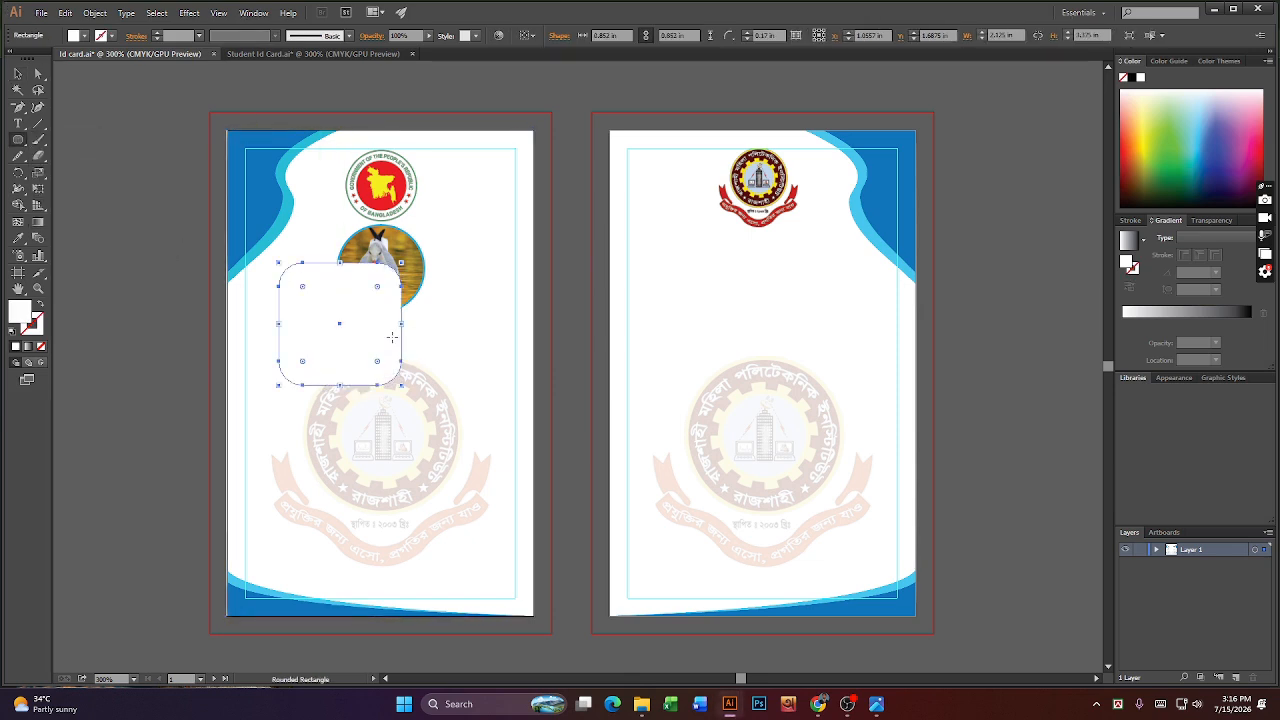
pyautogui.press('Delete')
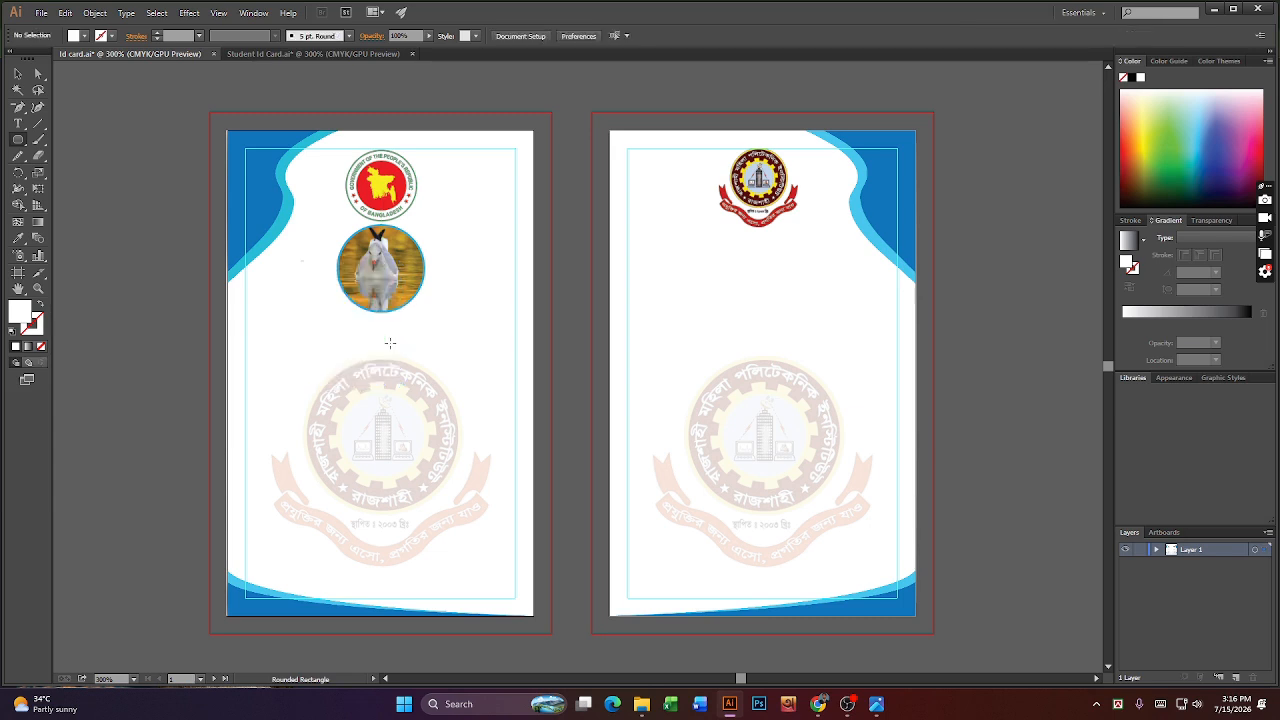
# - Draw a rounded rectangle about 0.75 in wide and 0.19 in high just below the circular photo
pyautogui.moveTo(18, 140); pyautogui.dragTo(90, 167)
pyautogui.moveTo(341, 322); pyautogui.dragTo(449, 351)
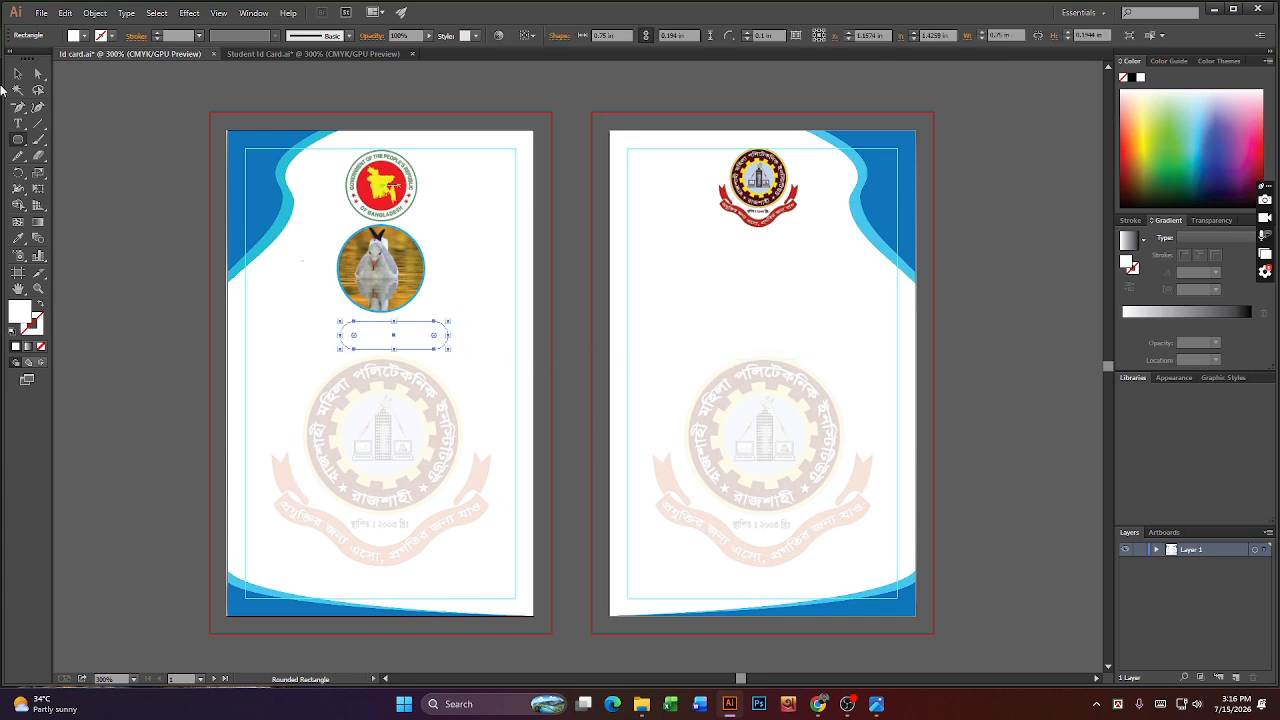
pyautogui.press('v')
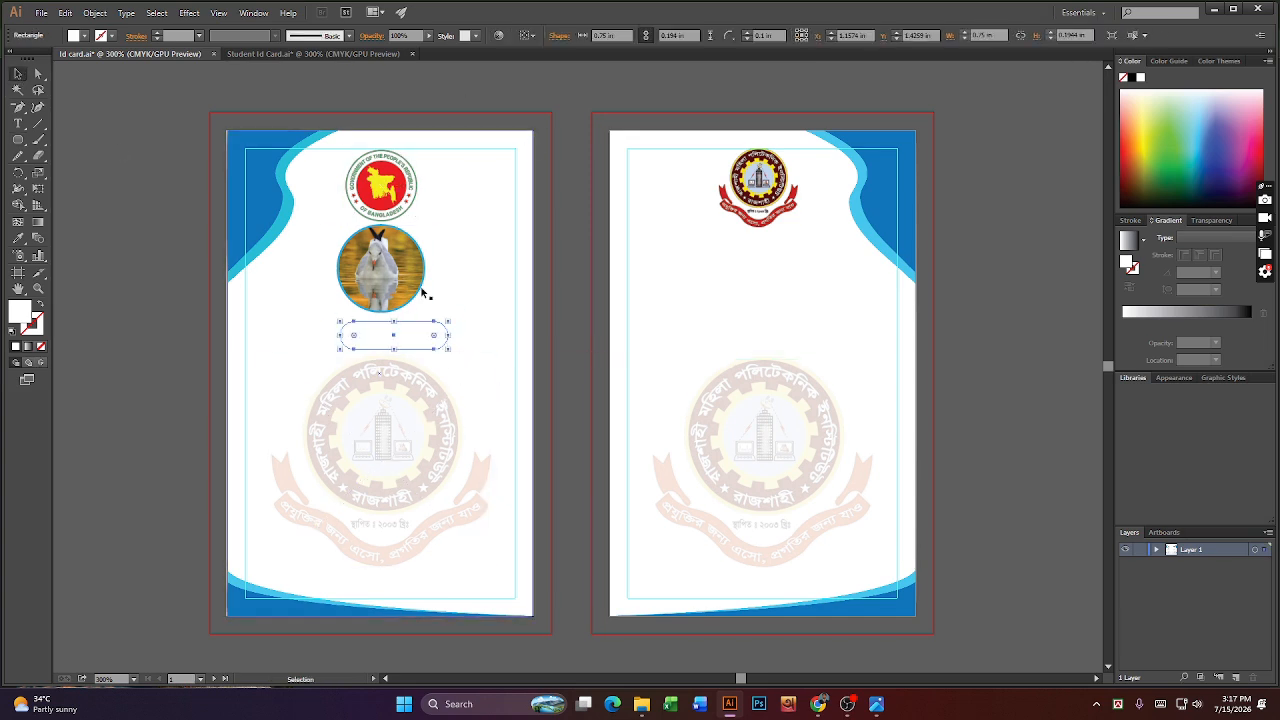
# - Try to centre the rounded rectangle horizontally with the front card's white background, and undo the alignment
pyautogui.keyDown('shift'); pyautogui.click(528, 150); pyautogui.keyUp('shift')
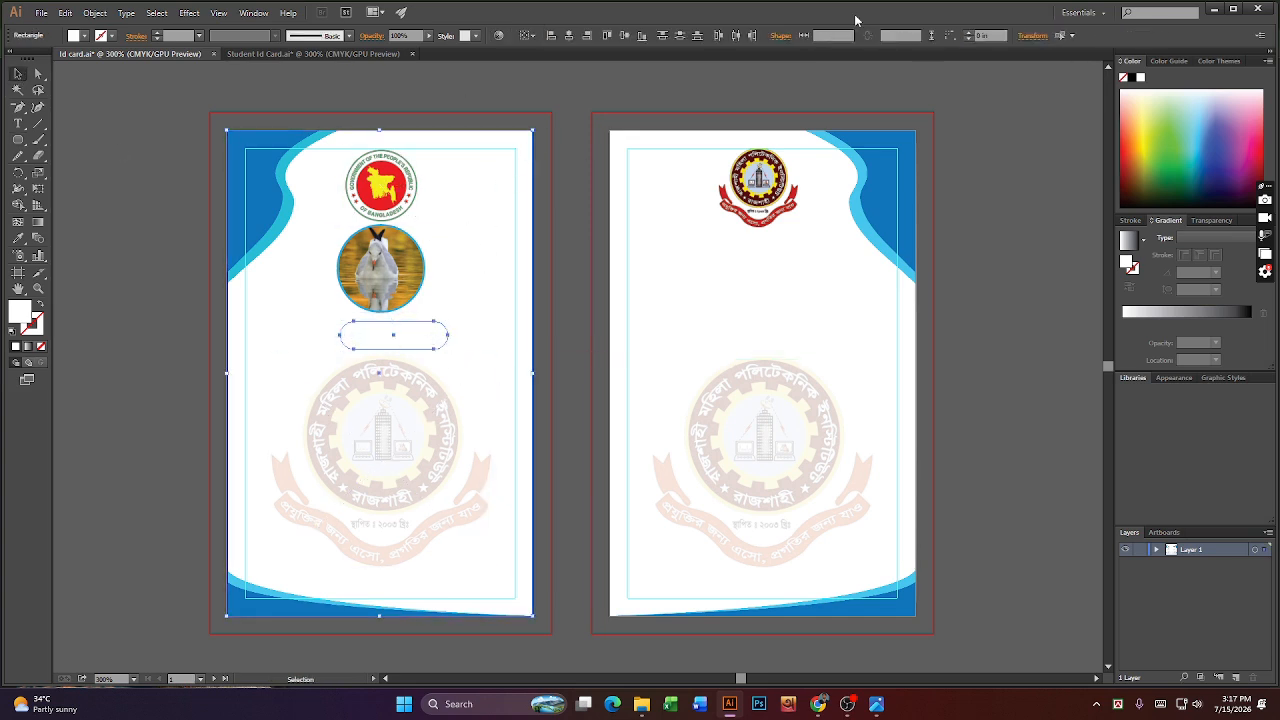
pyautogui.click(569, 35)
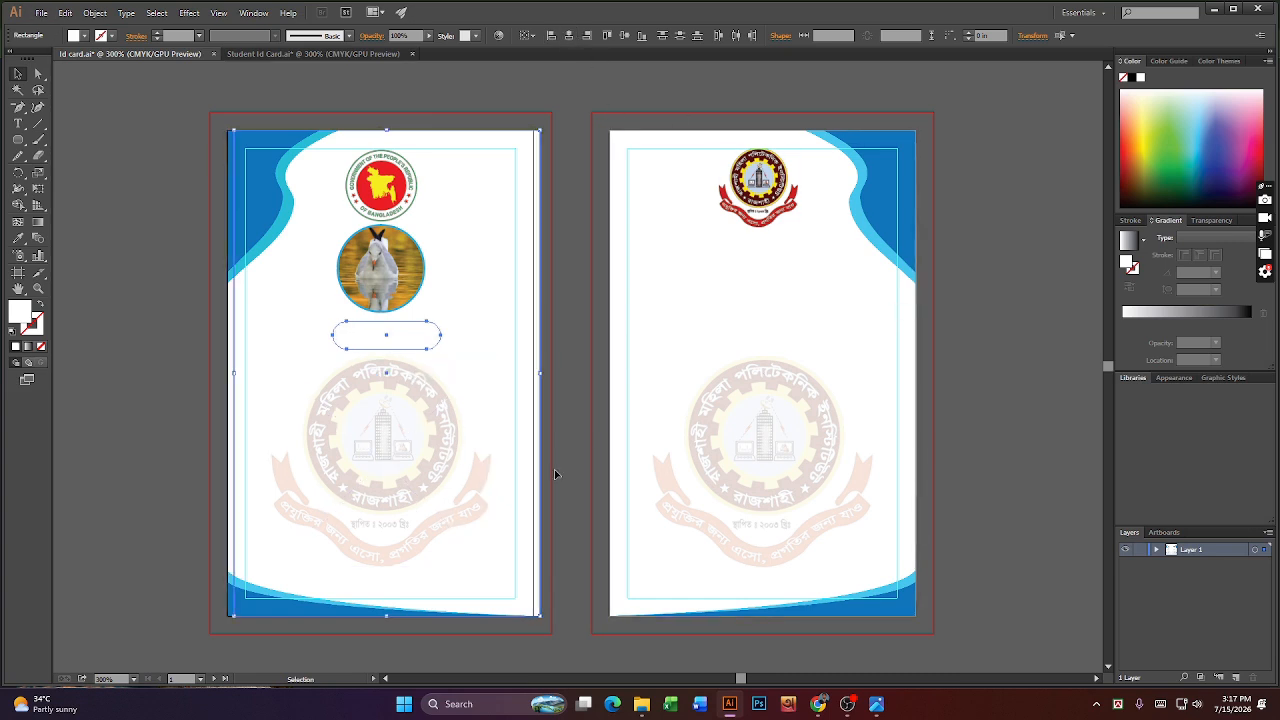
pyautogui.press('a')
pyautogui.press('v')
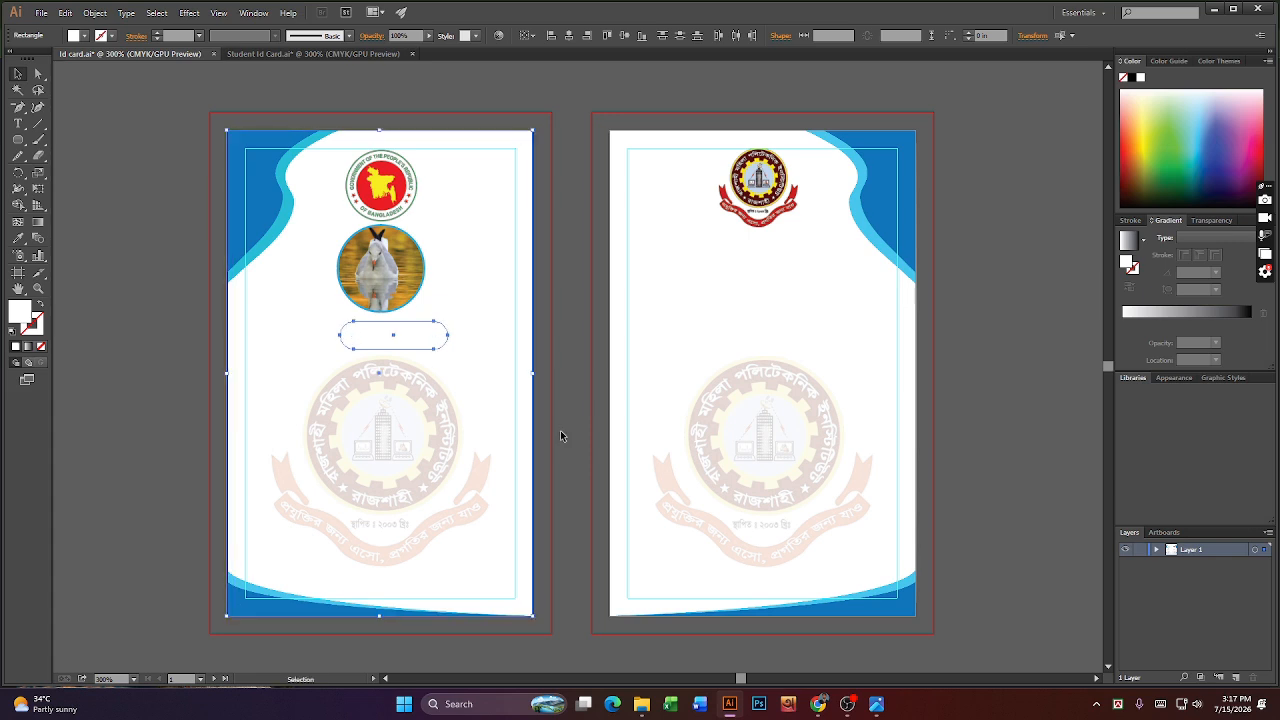
# - Lock the front card's white background rectangle
pyautogui.click(544, 381)
pyautogui.click(535, 151)
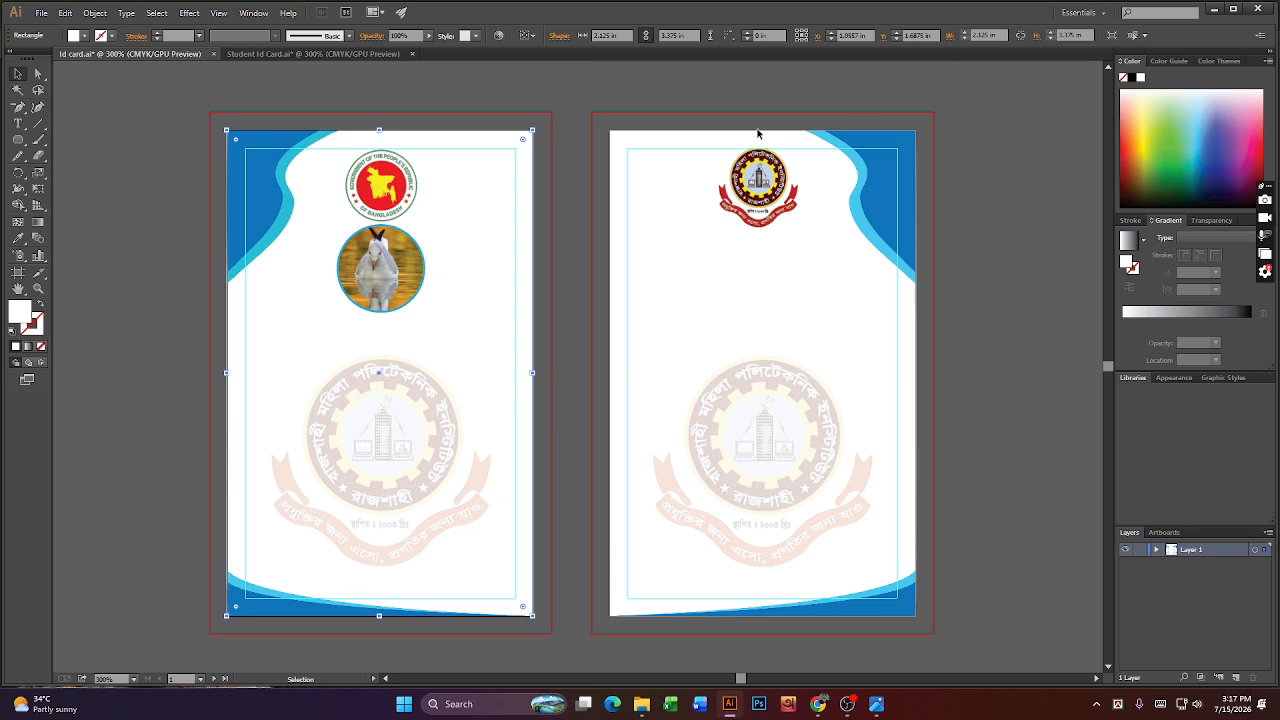
pyautogui.press('a')
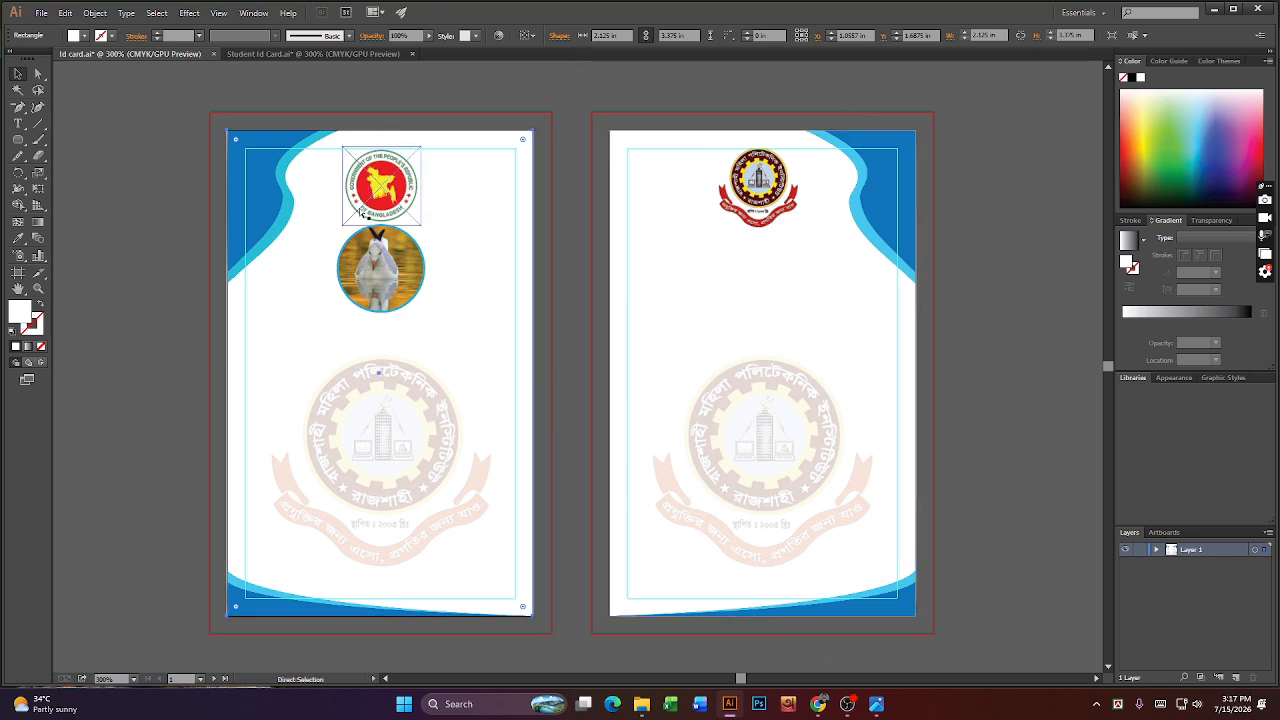
pyautogui.hotkey('ctrl', '2')
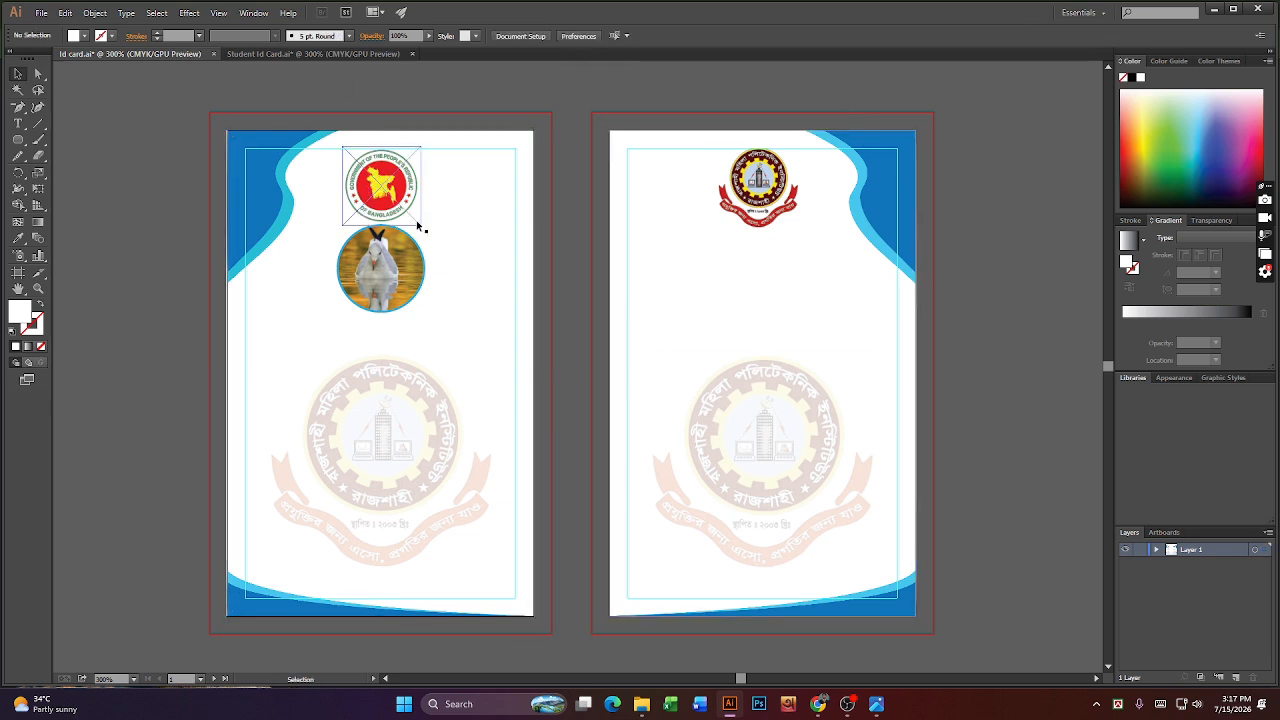
pyautogui.click(465, 380)
pyautogui.hotkey('ctrl', '2')
# - Move the white rounded rectangle horizontally so it sits centred beneath the circular photo
pyautogui.click(373, 335)
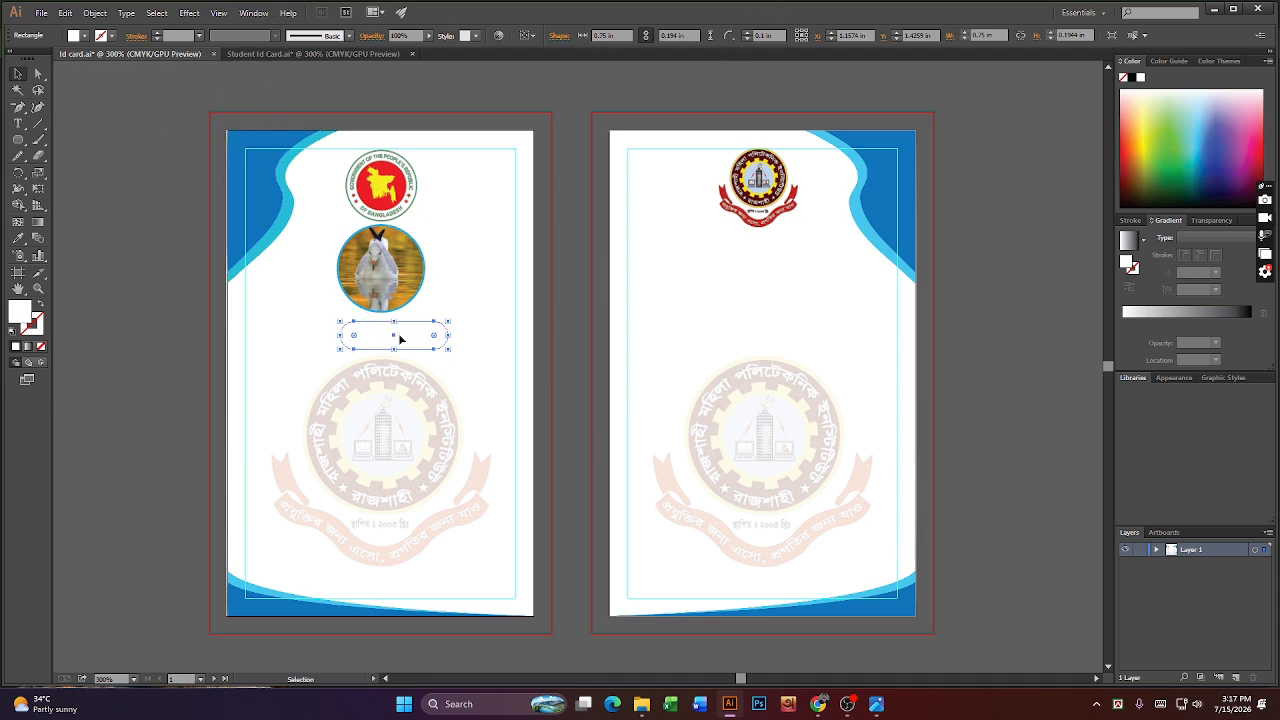
pyautogui.moveTo(400, 340); pyautogui.dragTo(387, 341)
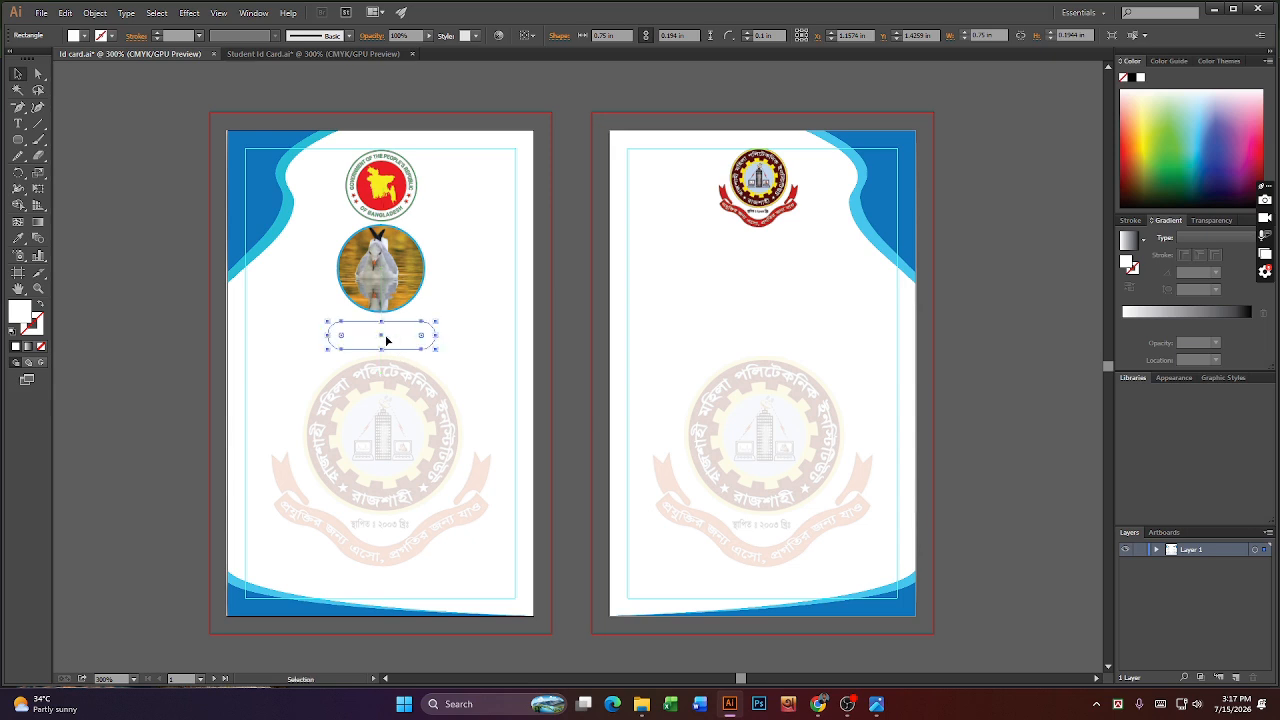
pyautogui.click(101, 170)
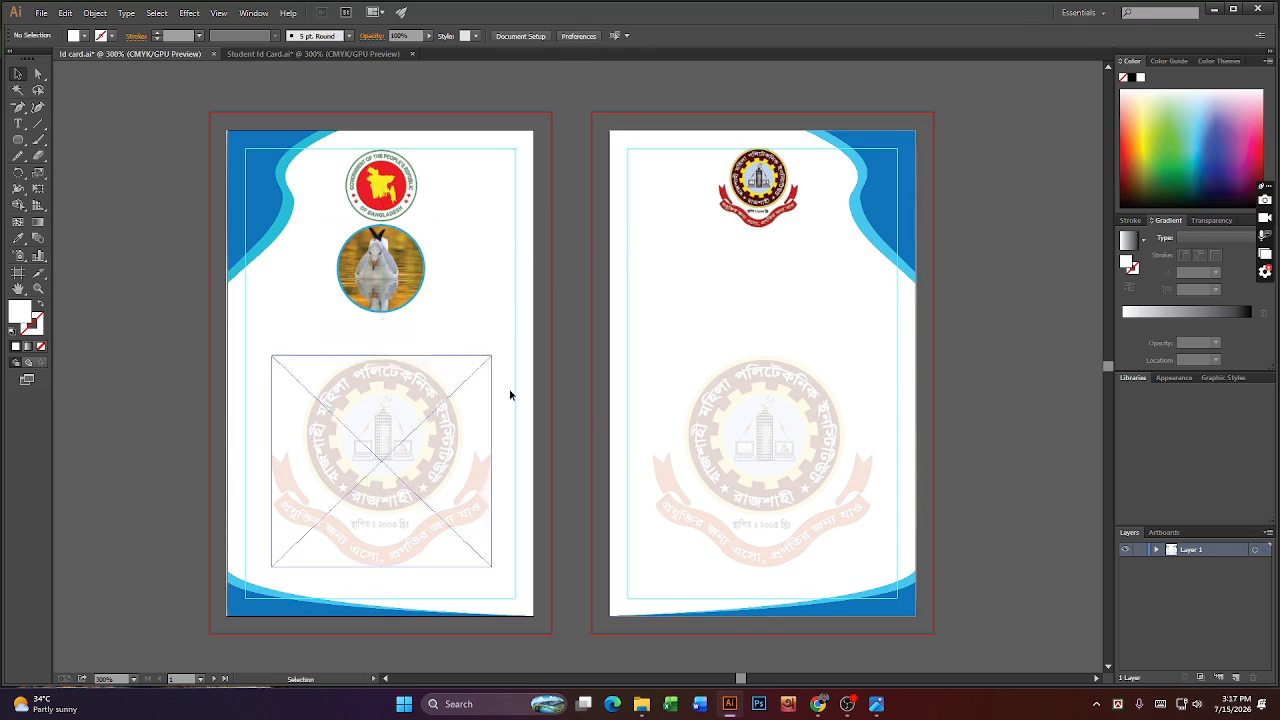
# - Apply a black stroke to the rounded rectangle below the photo
pyautogui.click(400, 337)
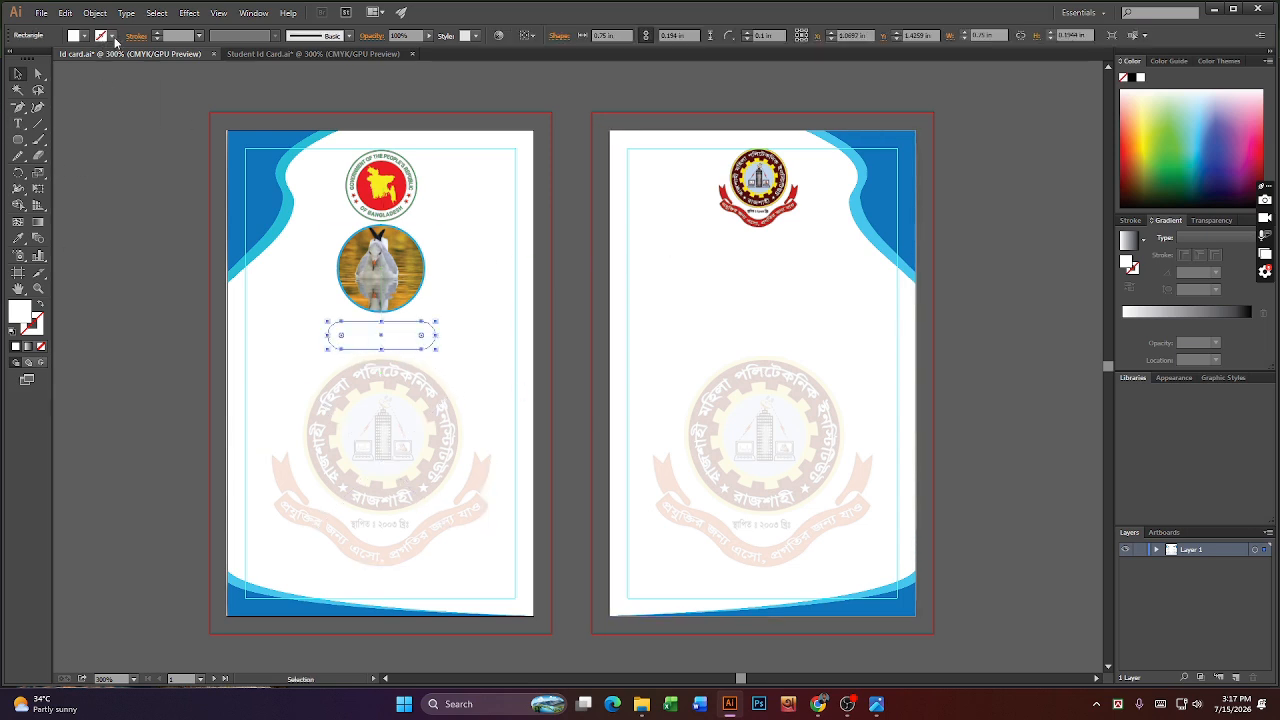
pyautogui.click(112, 36)
pyautogui.click(35, 60)
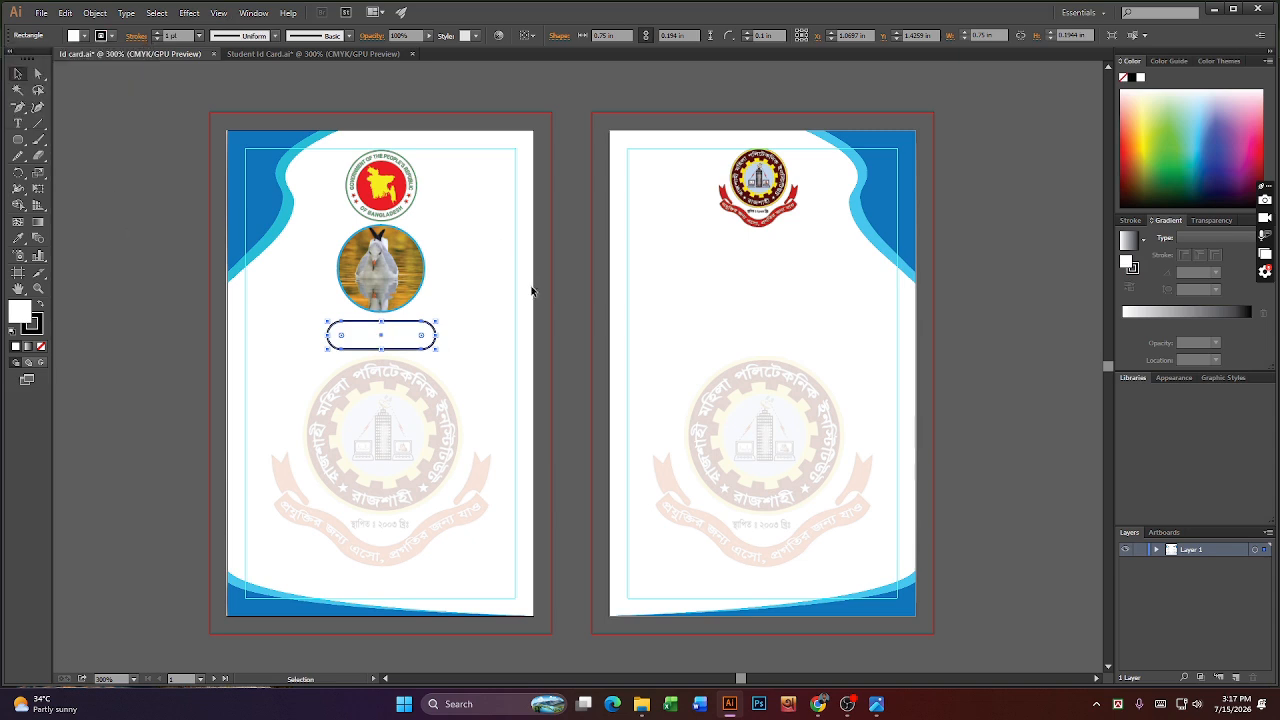
pyautogui.click(560, 106)
# - Add the text "ID CARD" as point text over the rounded rectangle
pyautogui.press('t')
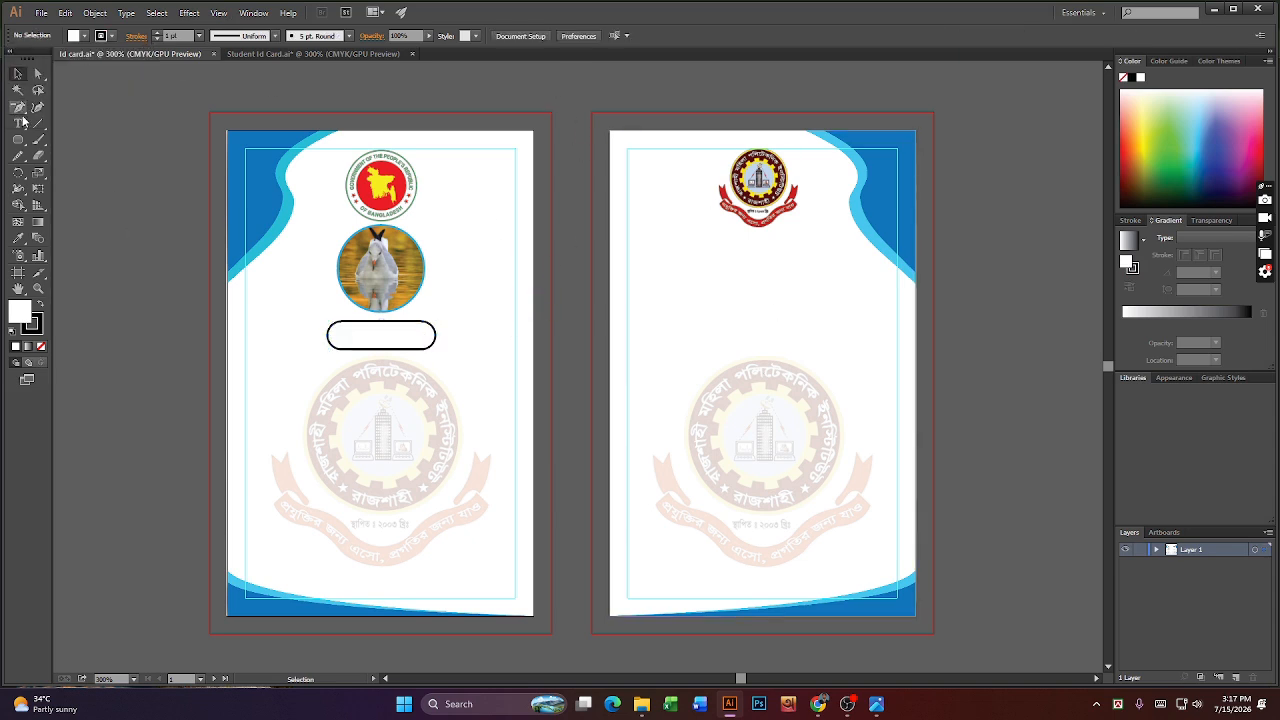
pyautogui.click(352, 331)
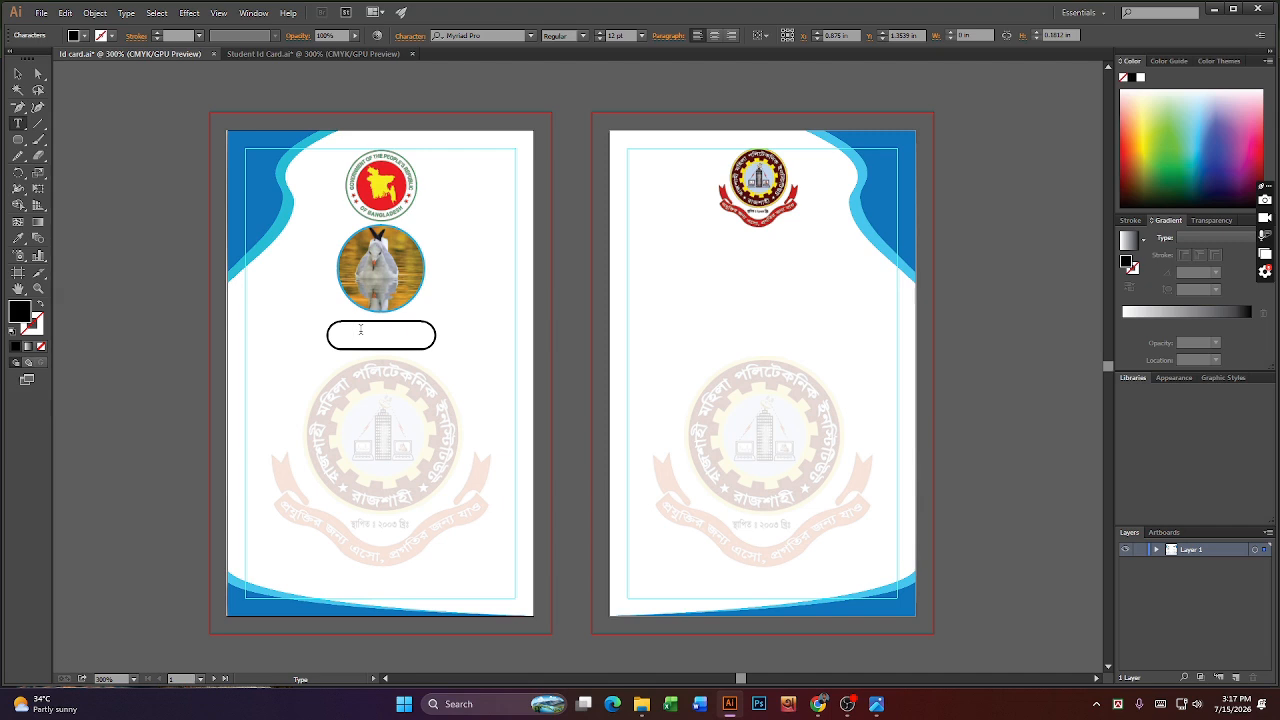
pyautogui.write('ID CARD')
pyautogui.click(17, 73)
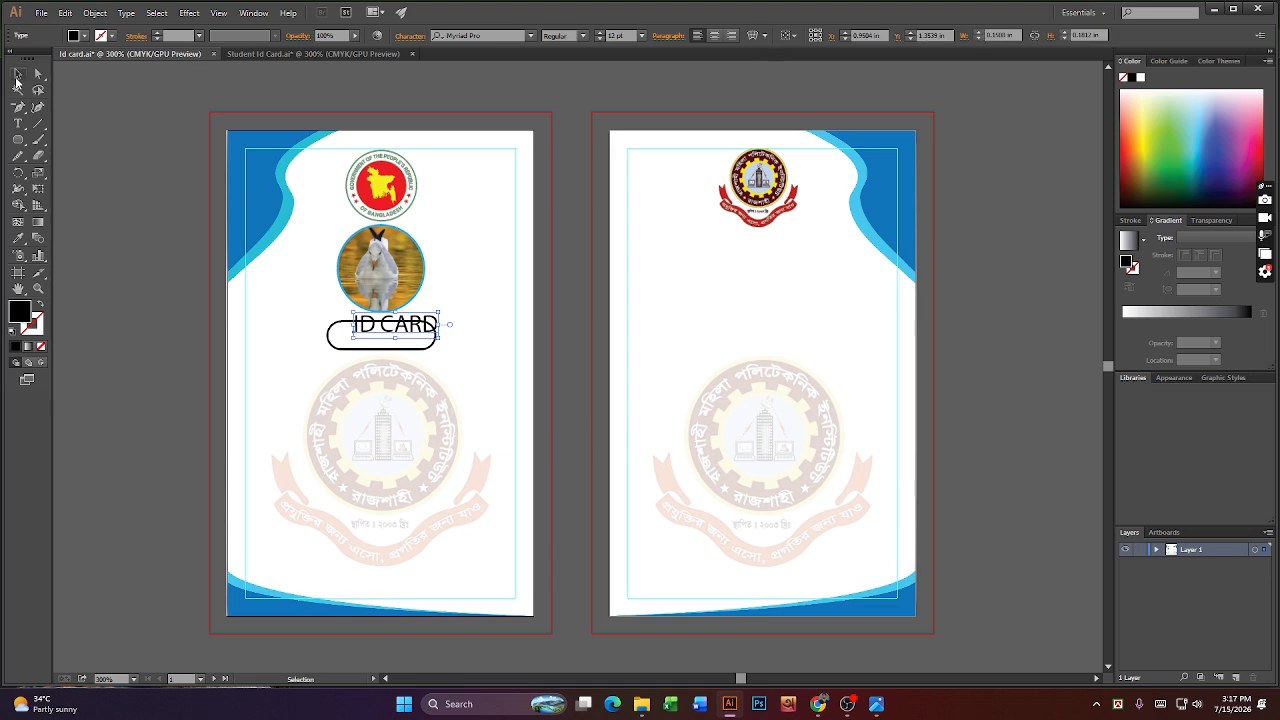
# - Nudge the ID CARD text down and to the left until it fits inside the rounded rectangle
pyautogui.press('Down')
pyautogui.press('Down')
pyautogui.press('Down')
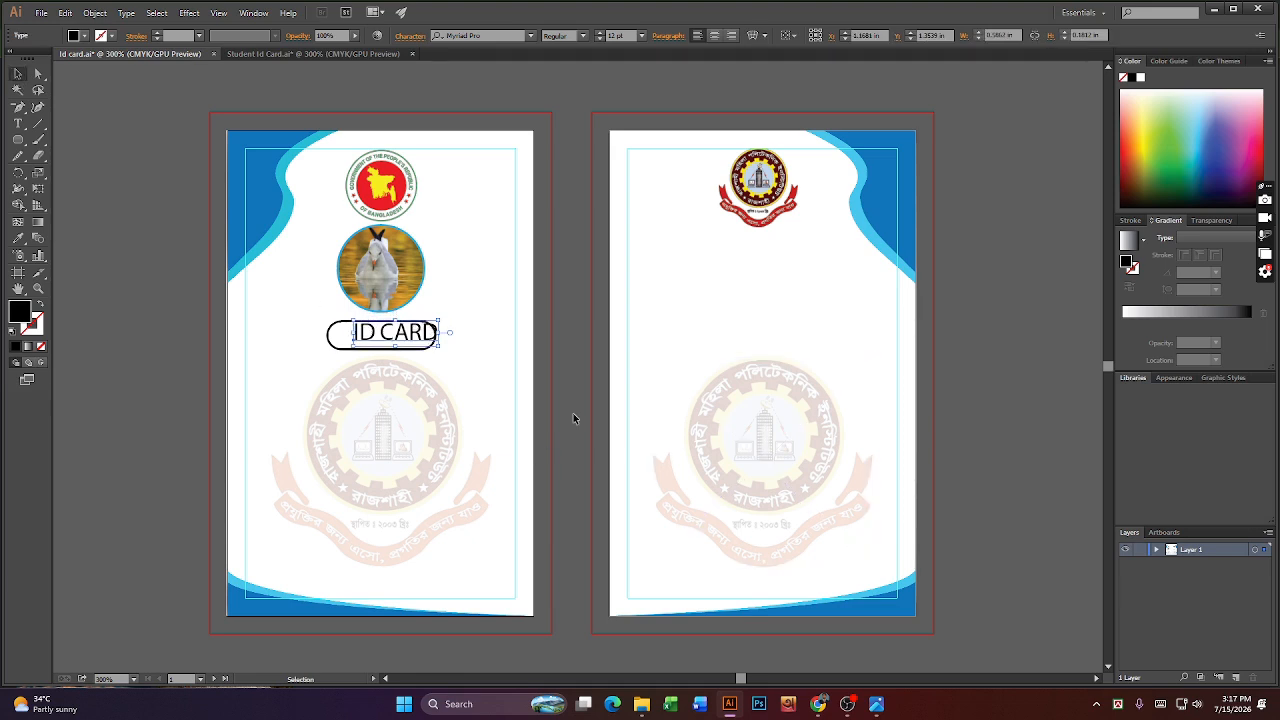
pyautogui.press('Left')
pyautogui.press('Left')
pyautogui.press('Left')
pyautogui.press('Down')
pyautogui.press('Down')
pyautogui.press('Left')
pyautogui.press('Left')
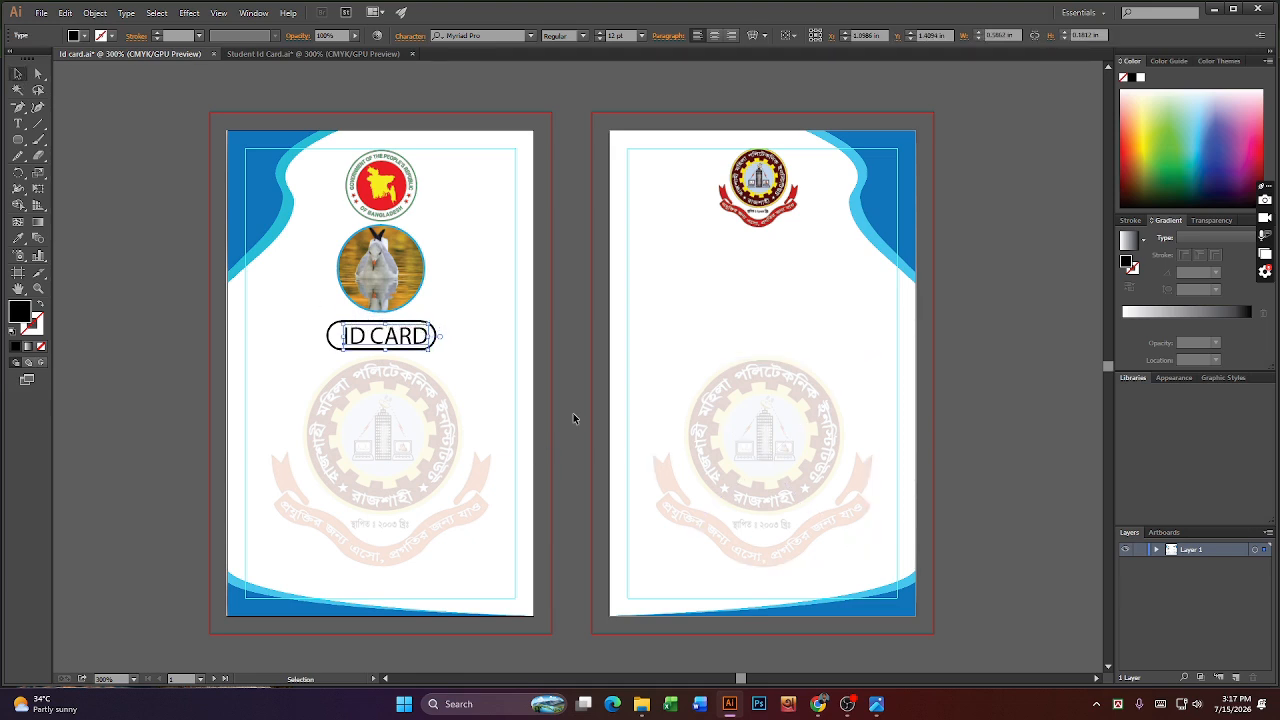
# - Set the ID CARD text's paragraph alignment to centred
pyautogui.keyDown('shift'); pyautogui.click(335, 345); pyautogui.keyUp('shift')
pyautogui.click(715, 40)
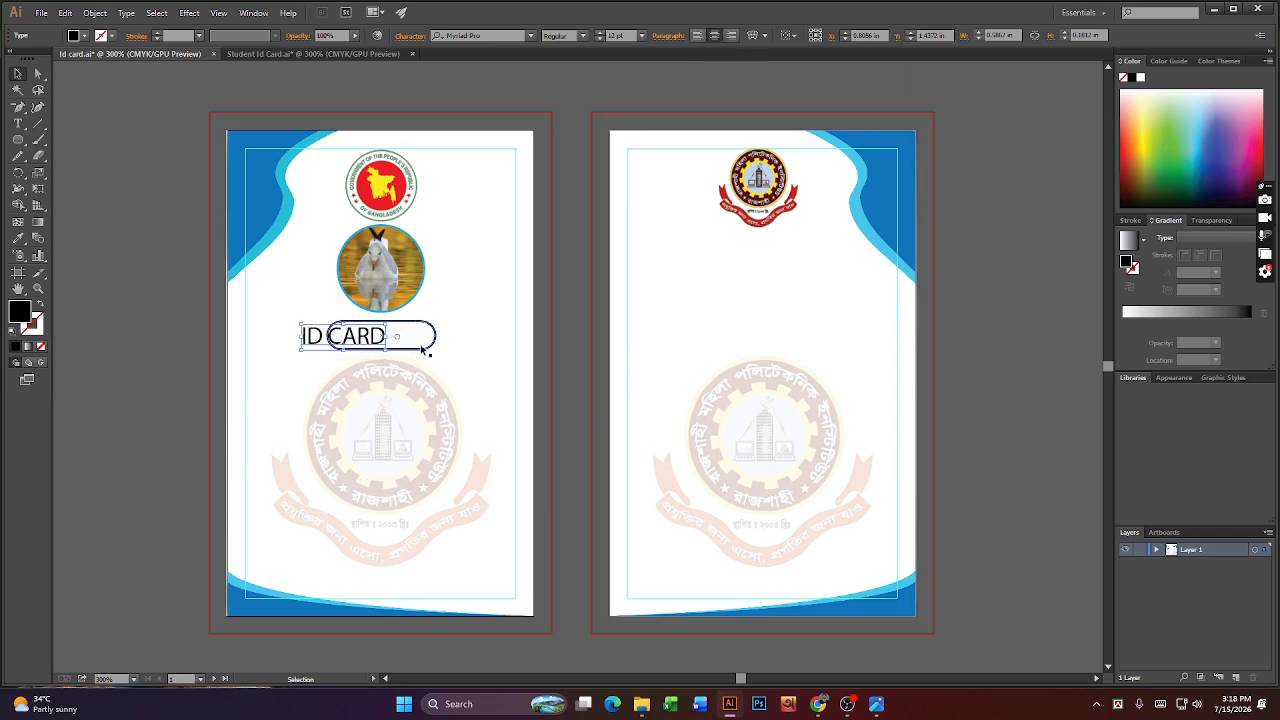
pyautogui.click(152, 350)
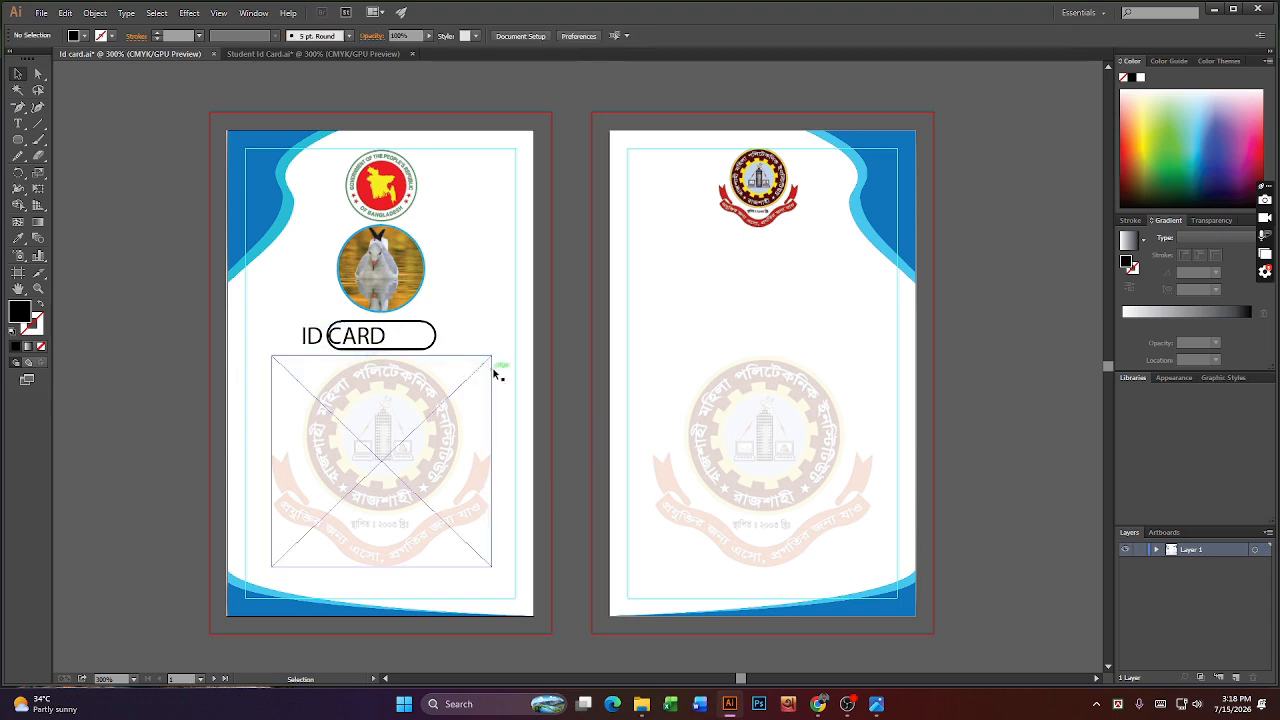
# - Align the ID CARD text and the rounded rectangle to each other by their horizontal centres
pyautogui.click(434, 340)
pyautogui.keyDown('shift'); pyautogui.click(364, 341); pyautogui.keyUp('shift')
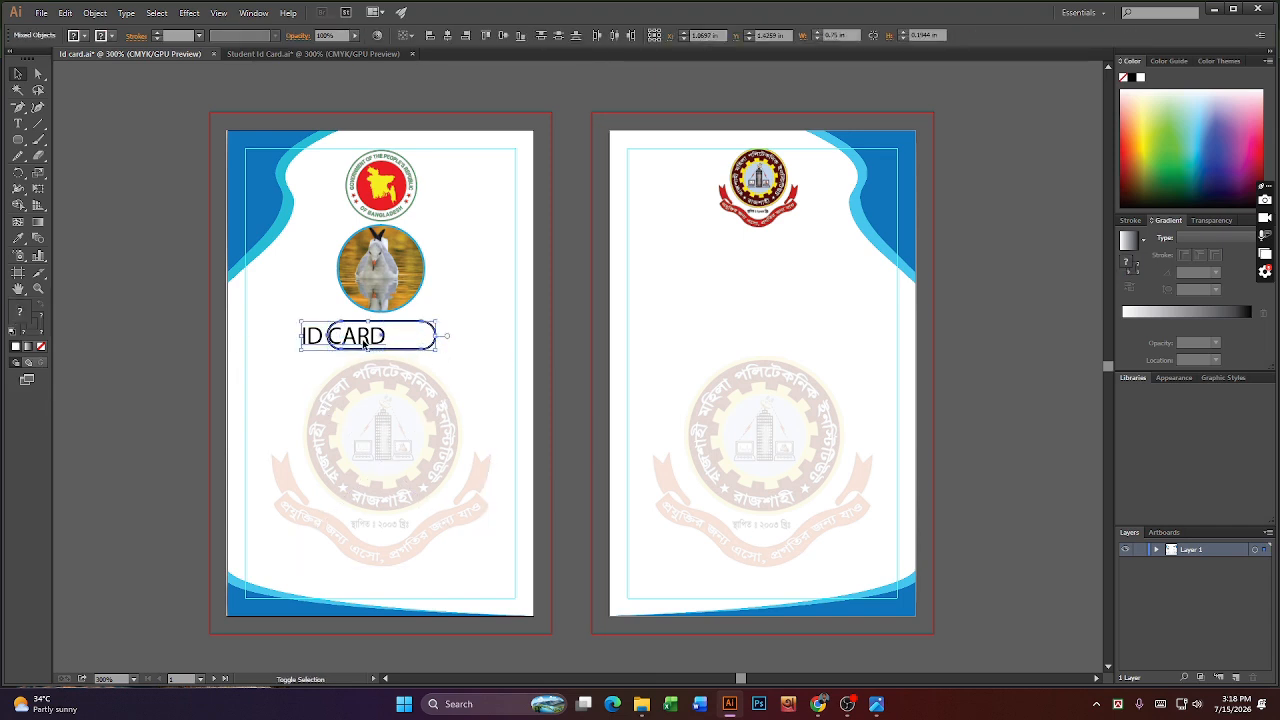
pyautogui.click(449, 35)
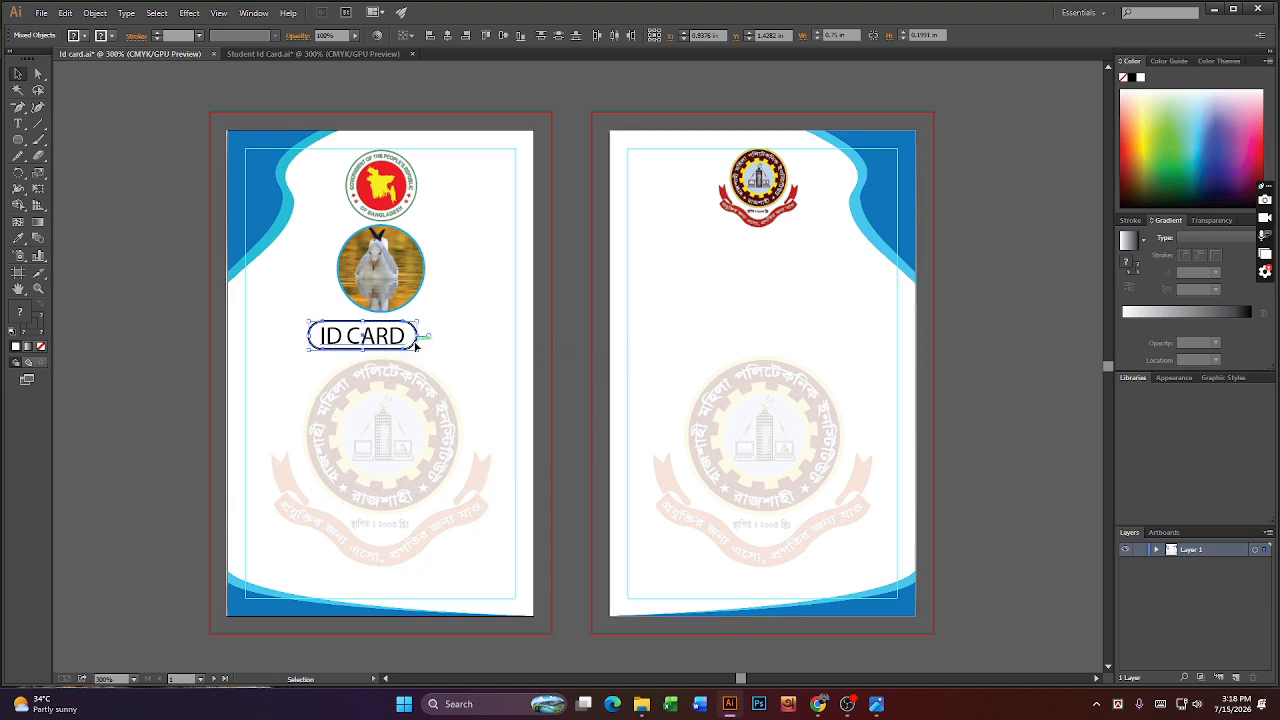
pyautogui.click(150, 334)
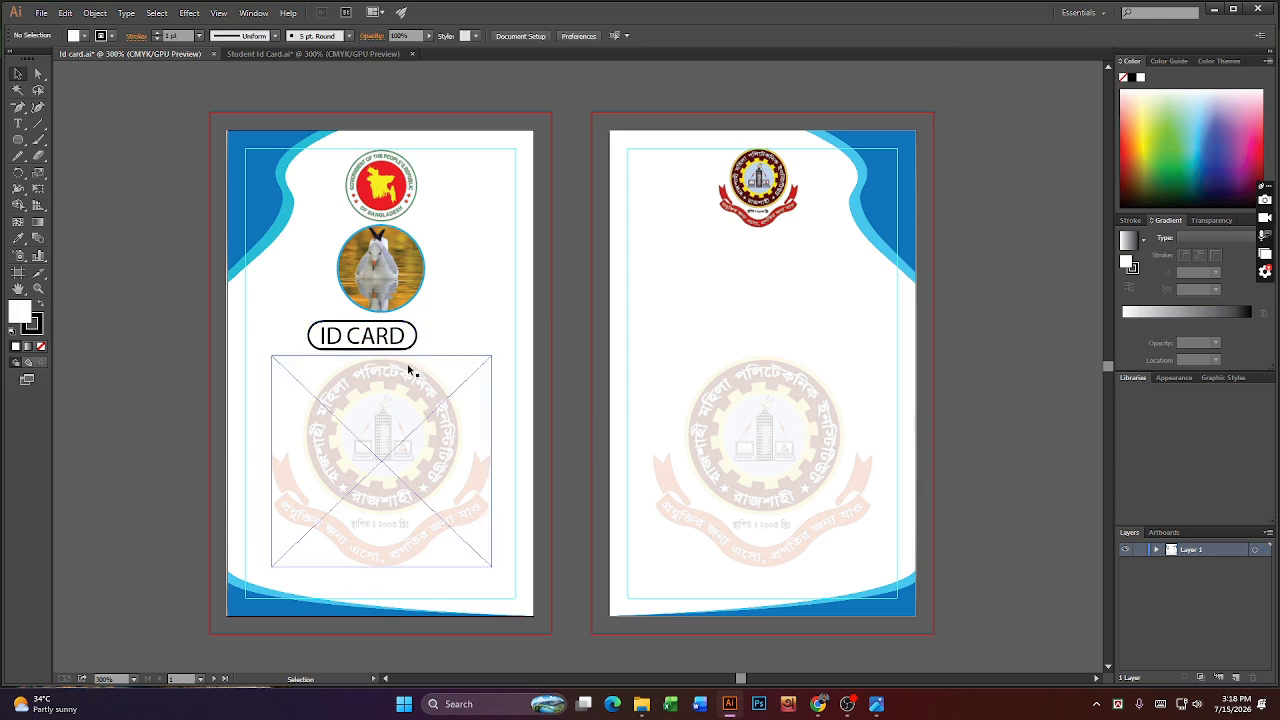
pyautogui.click(403, 350)
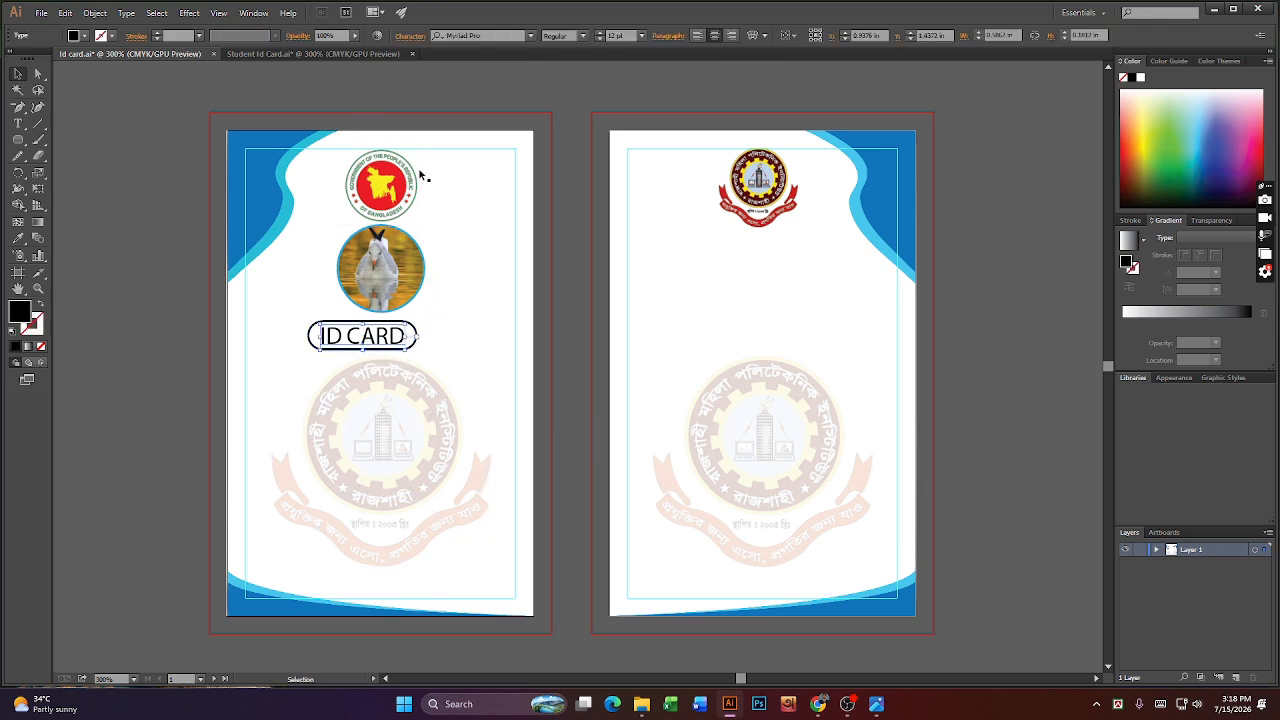
# - Set the ID CARD text's font to Perpetua Titling MT in the Bold style
pyautogui.click(532, 37)
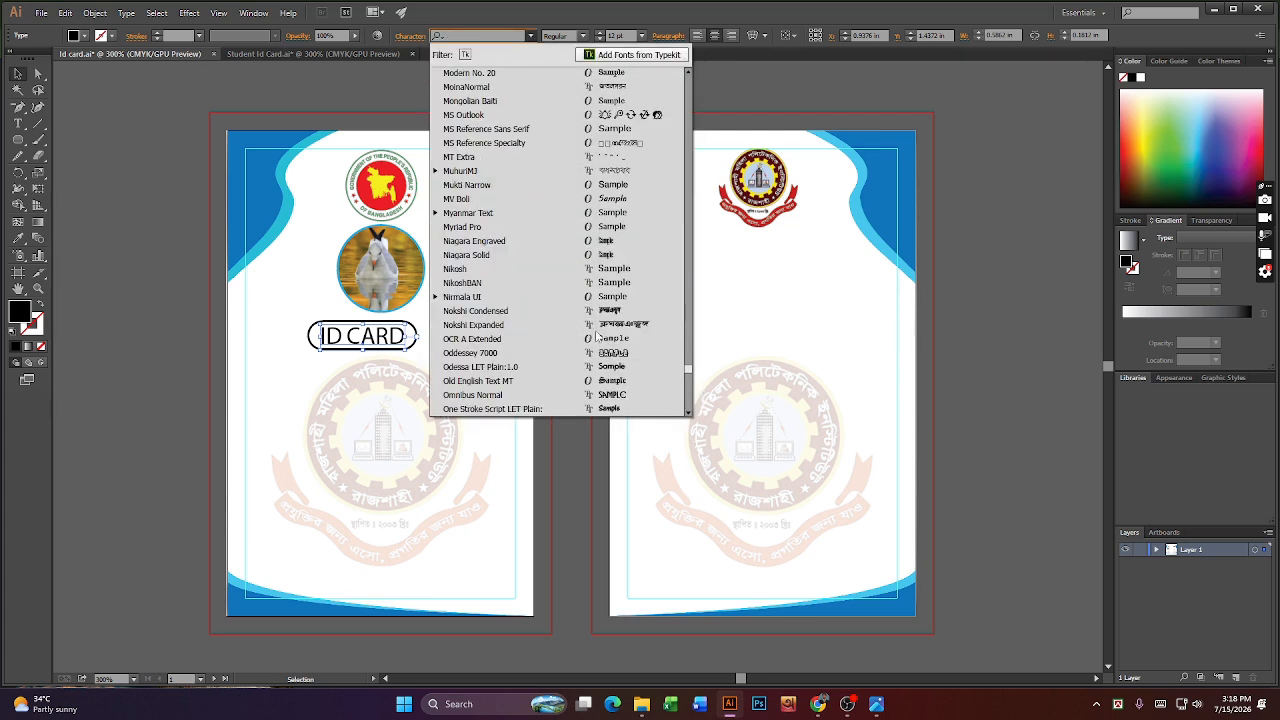
pyautogui.scroll(-4, 642, 342)
pyautogui.scroll(-6, 642, 340)
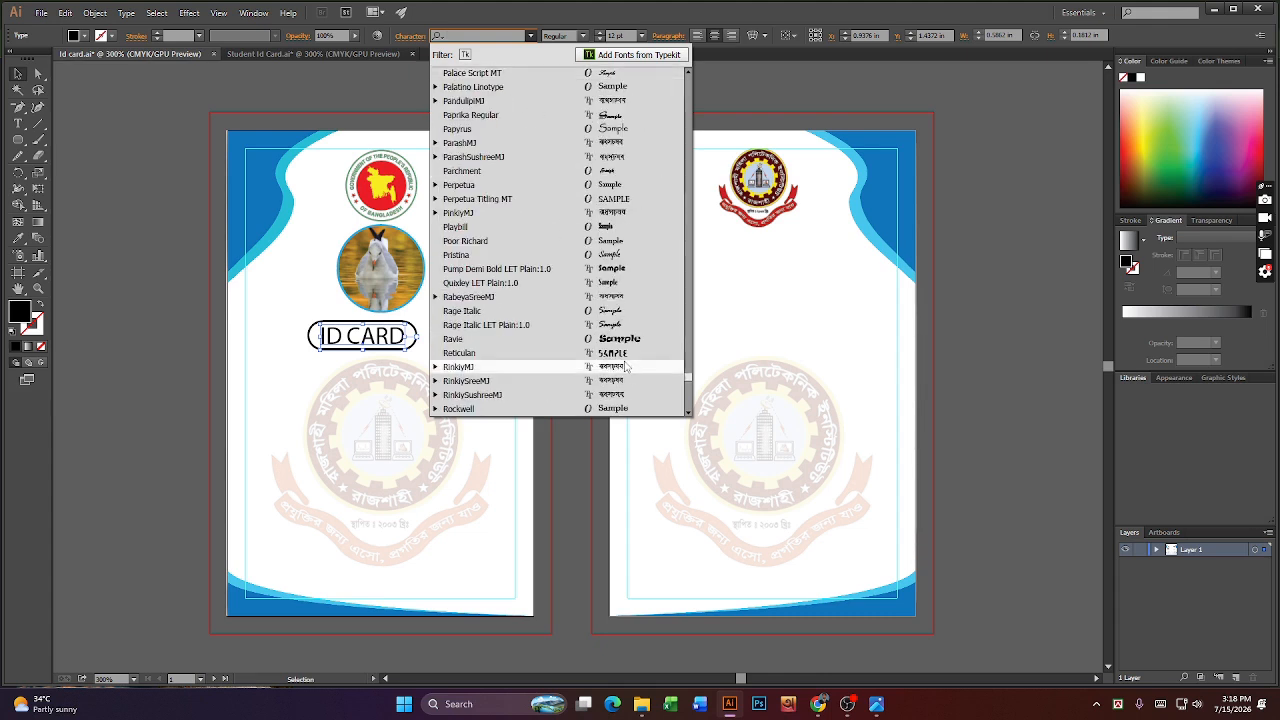
pyautogui.click(604, 201)
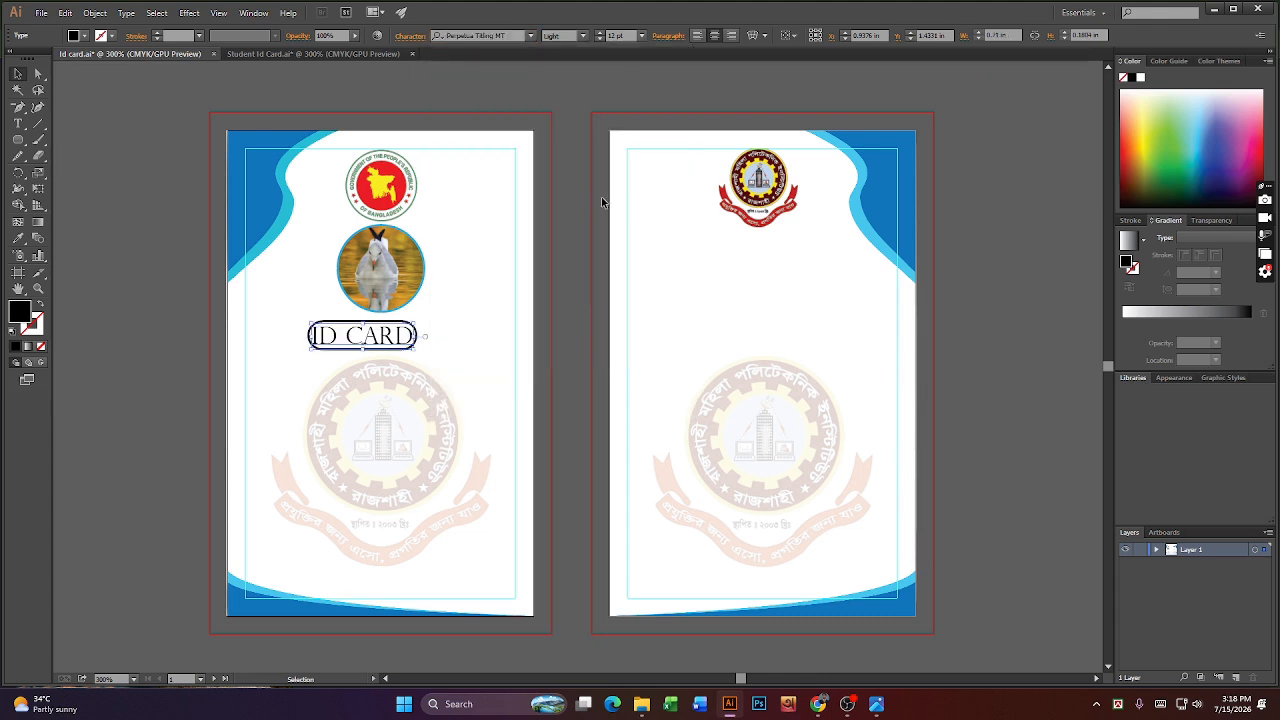
pyautogui.click(582, 36)
pyautogui.click(568, 64)
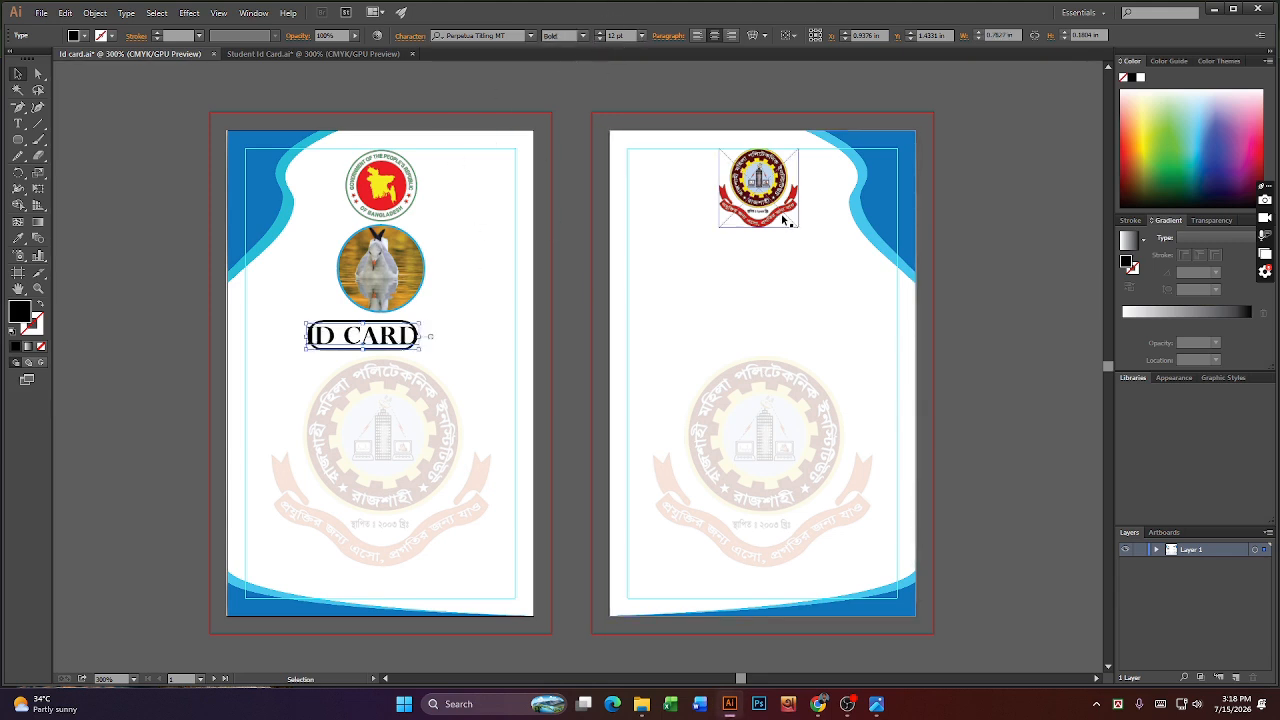
# - Reduce the ID CARD text's font size to 10.5 pt so it fits inside the rounded rectangle
pyautogui.click(626, 35)
pyautogui.write('12')
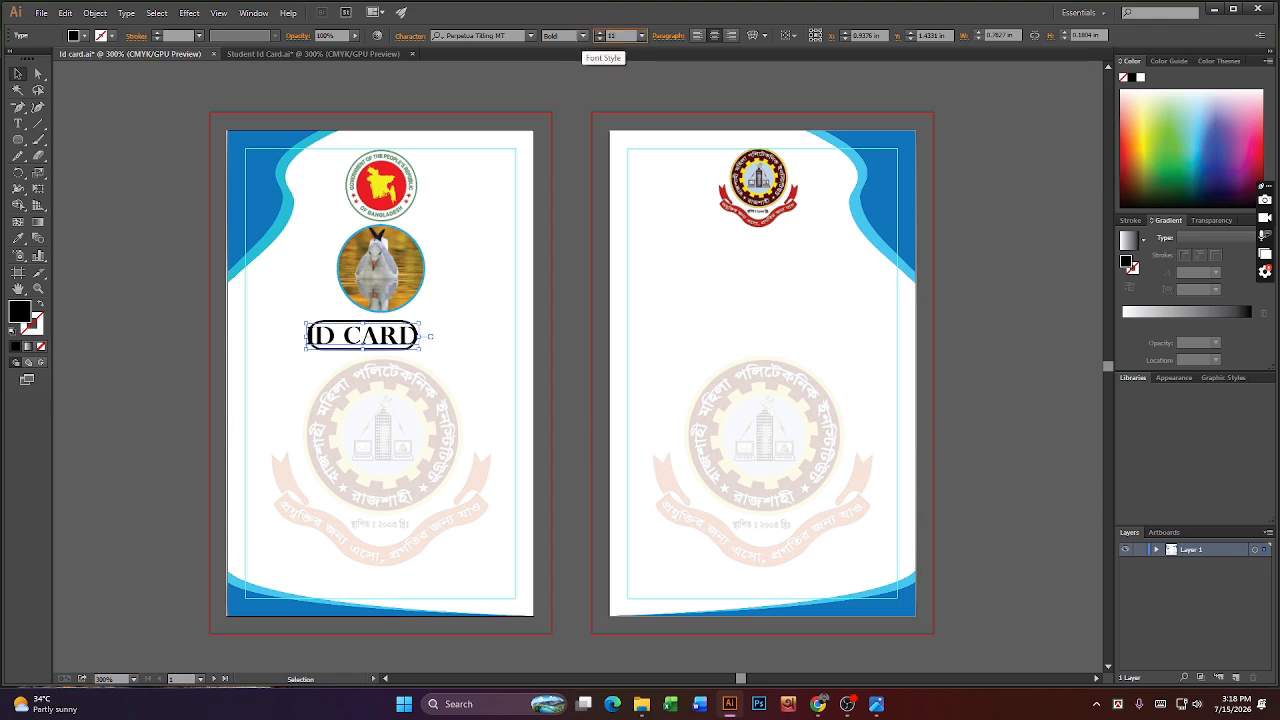
pyautogui.press('Return')
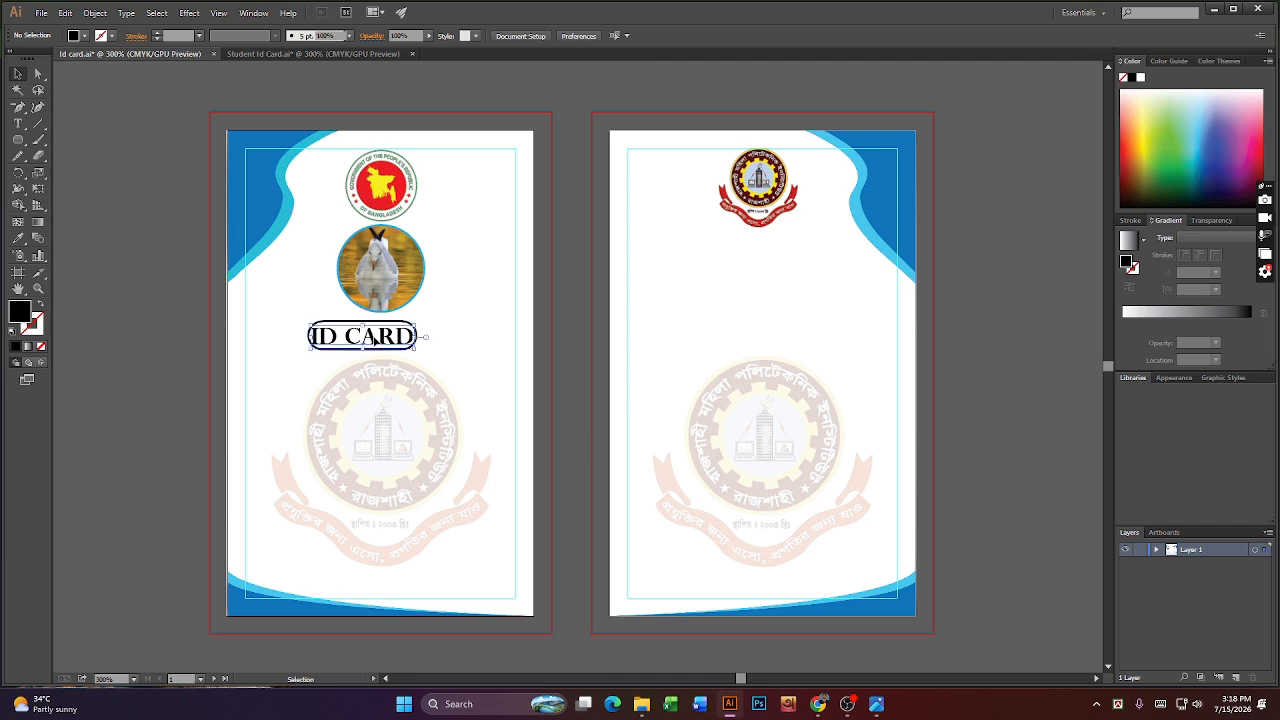
pyautogui.click(622, 37)
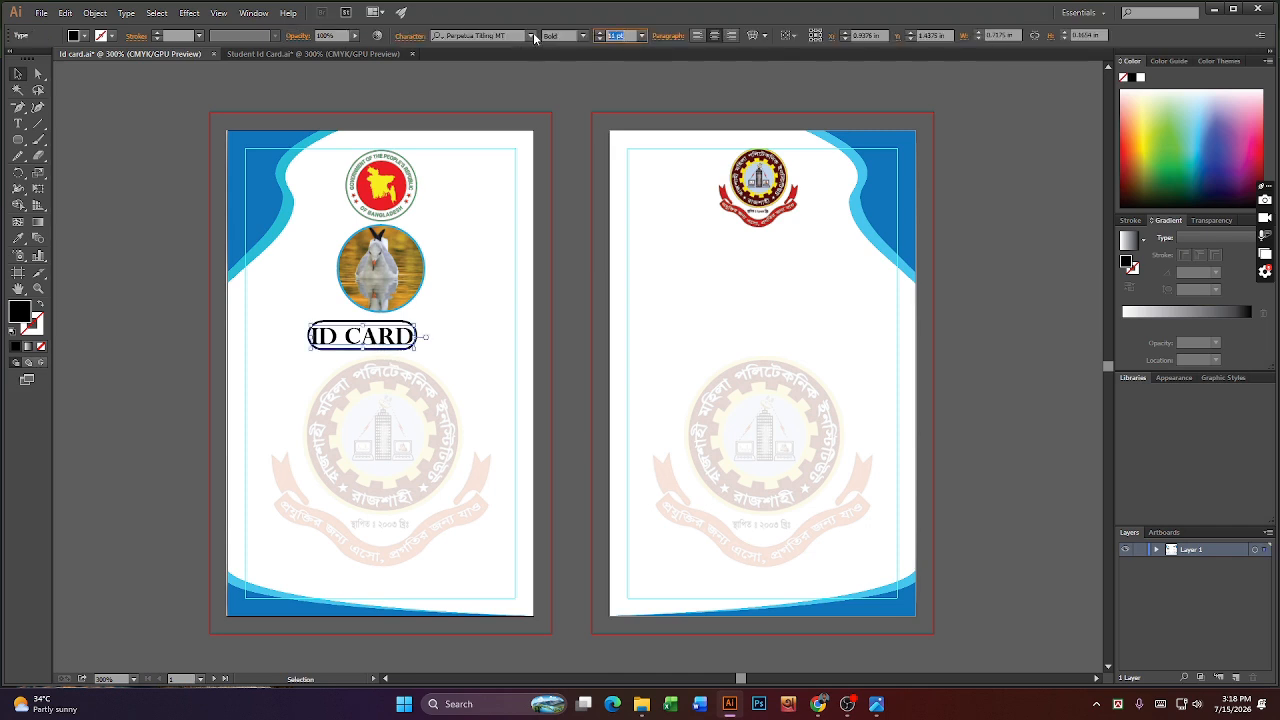
pyautogui.write('8')
pyautogui.press('Return')
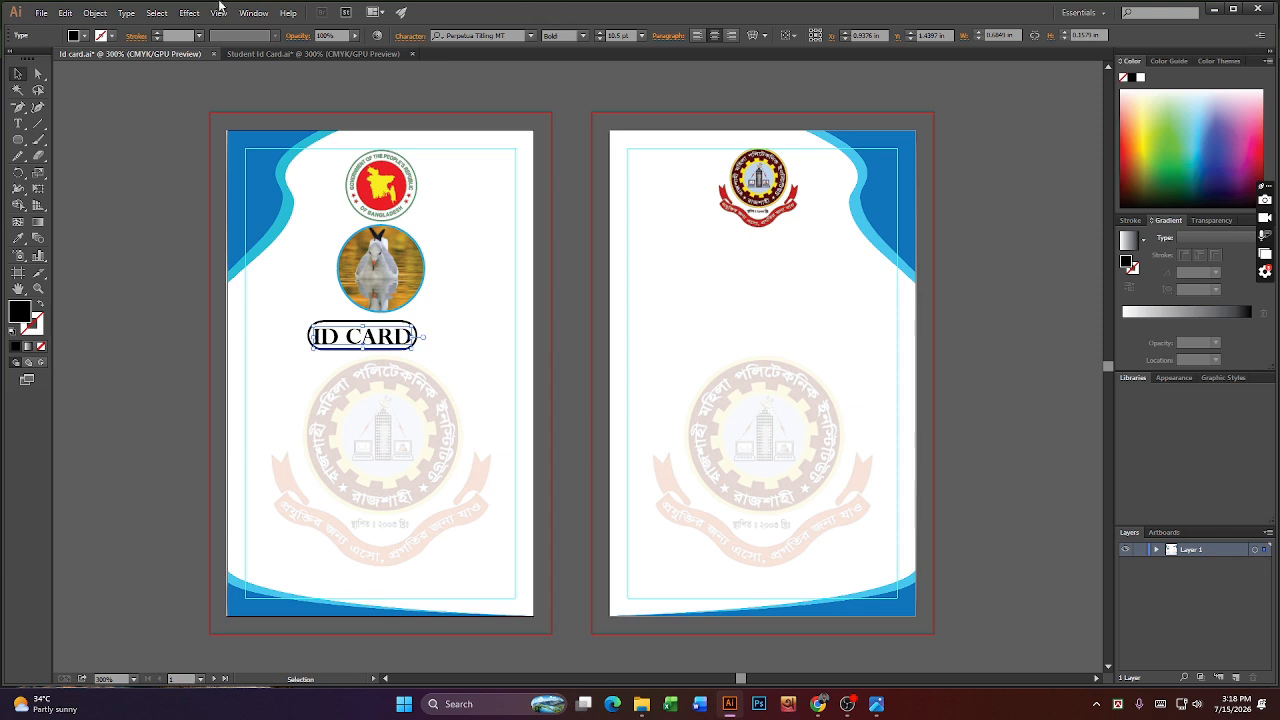
# - Group the ID CARD text with its rounded rectangle and move the group right until it is centred below the photo
pyautogui.click(158, 187)
pyautogui.click(397, 350)
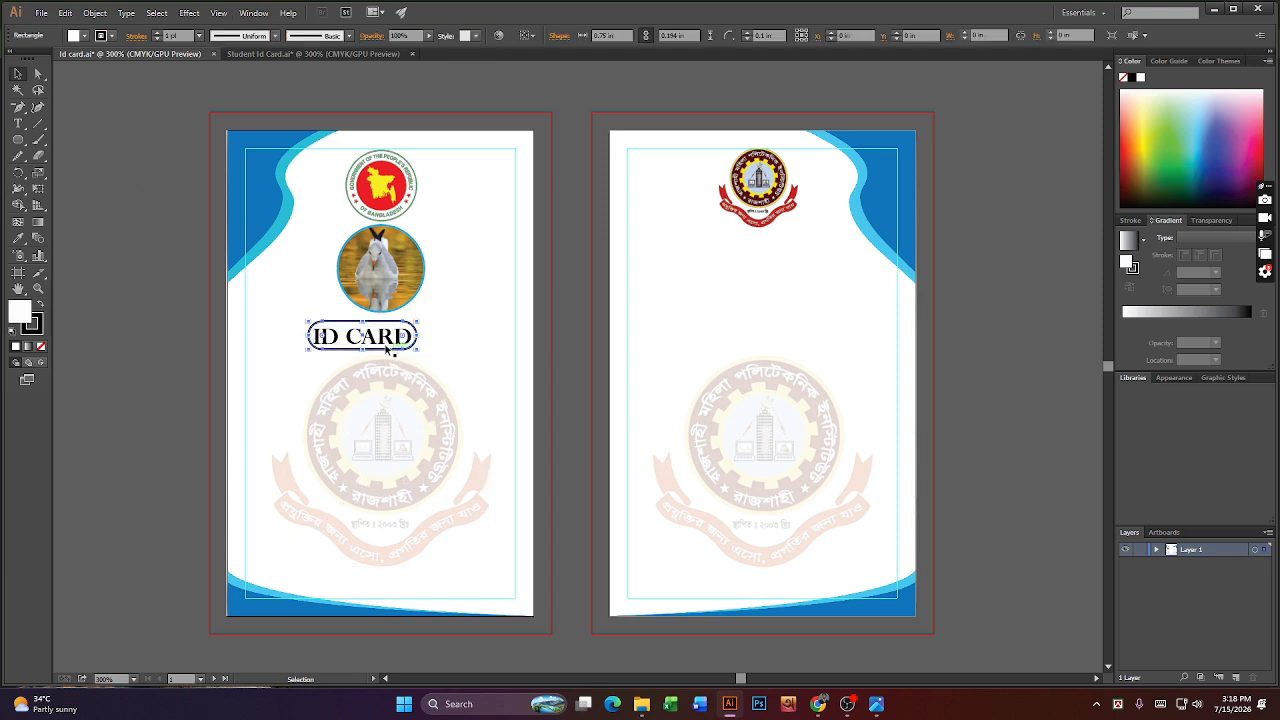
pyautogui.press('a')
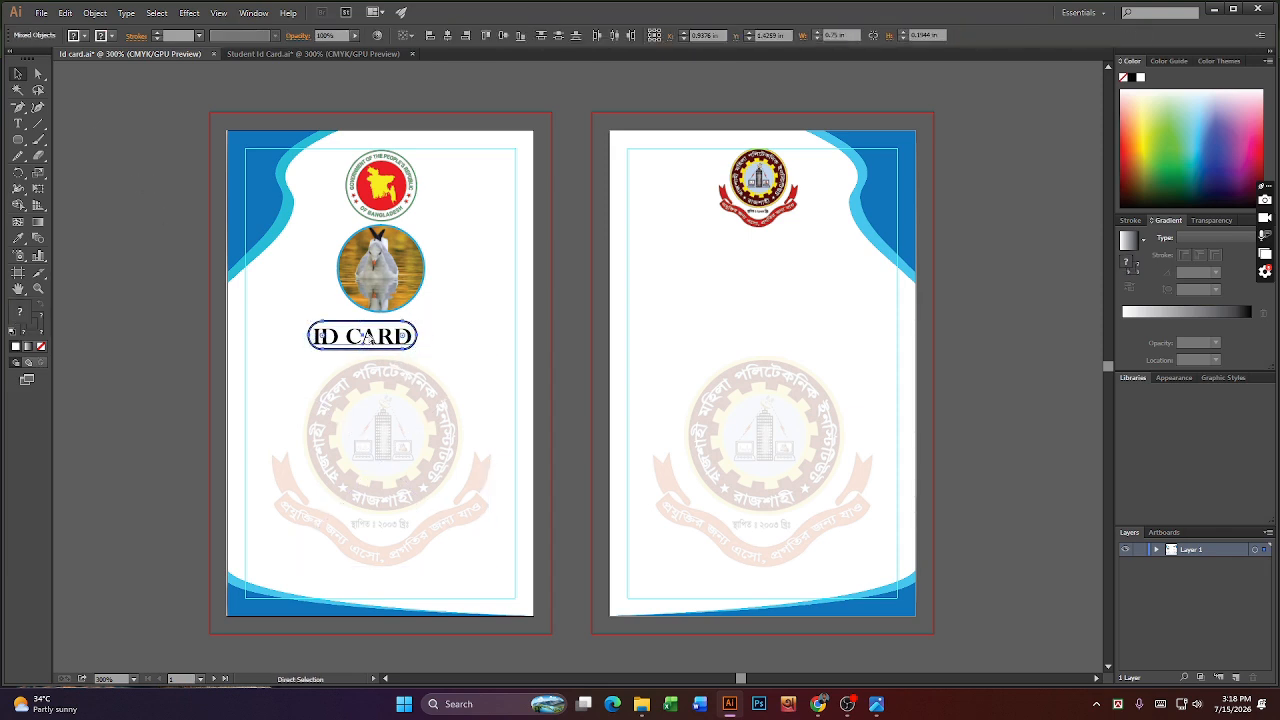
pyautogui.press('v')
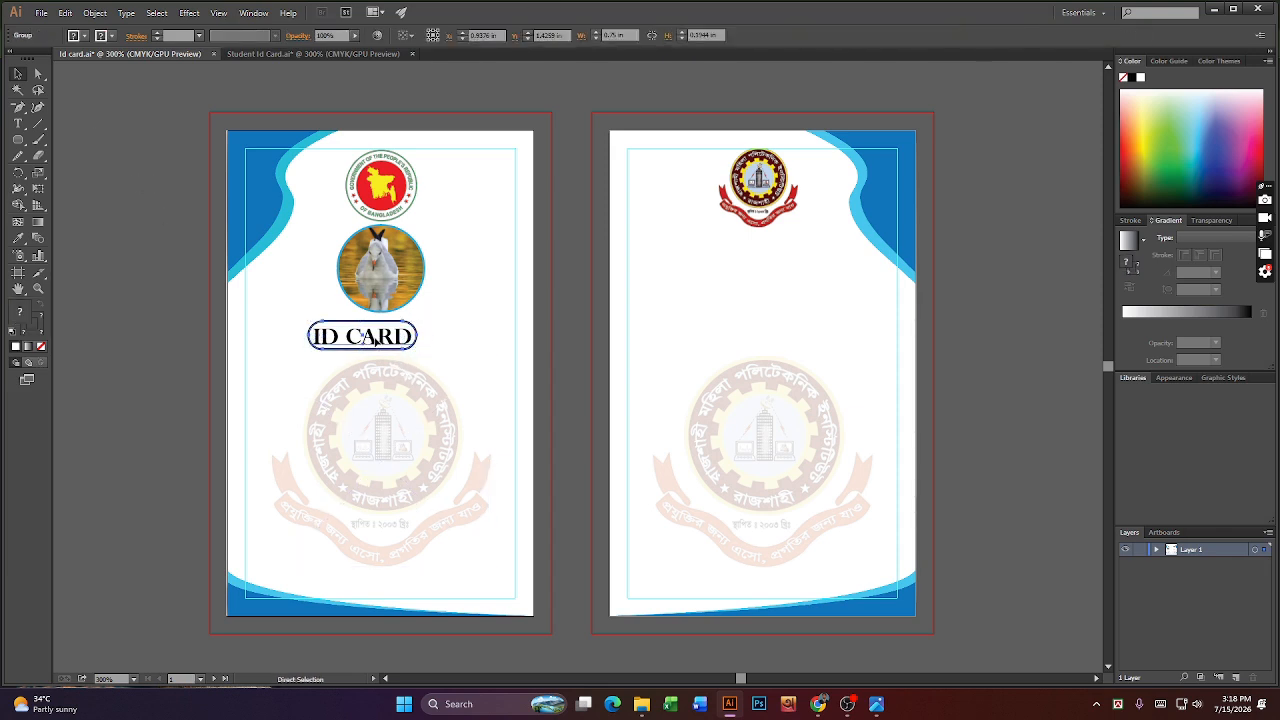
pyautogui.moveTo(395, 349); pyautogui.dragTo(408, 350)
pyautogui.click(180, 331)
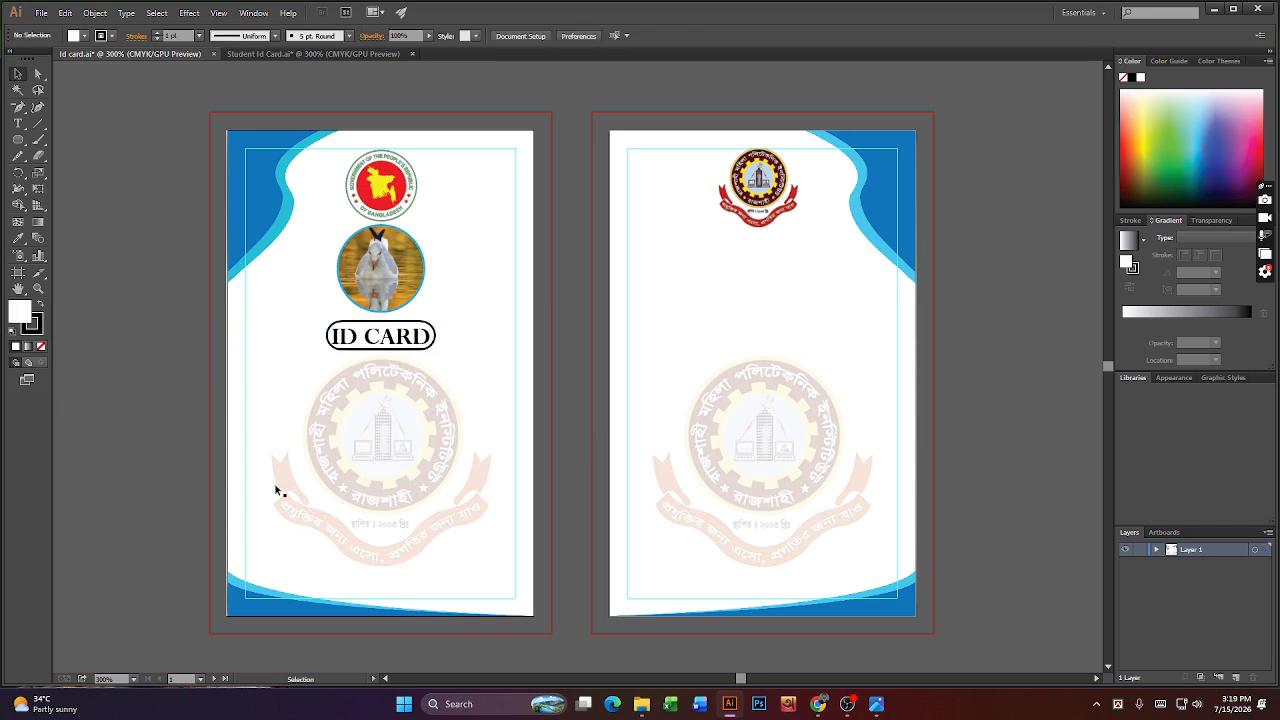
# - Lock the faded institute logo watermarks on both card sides
pyautogui.click(734, 443)
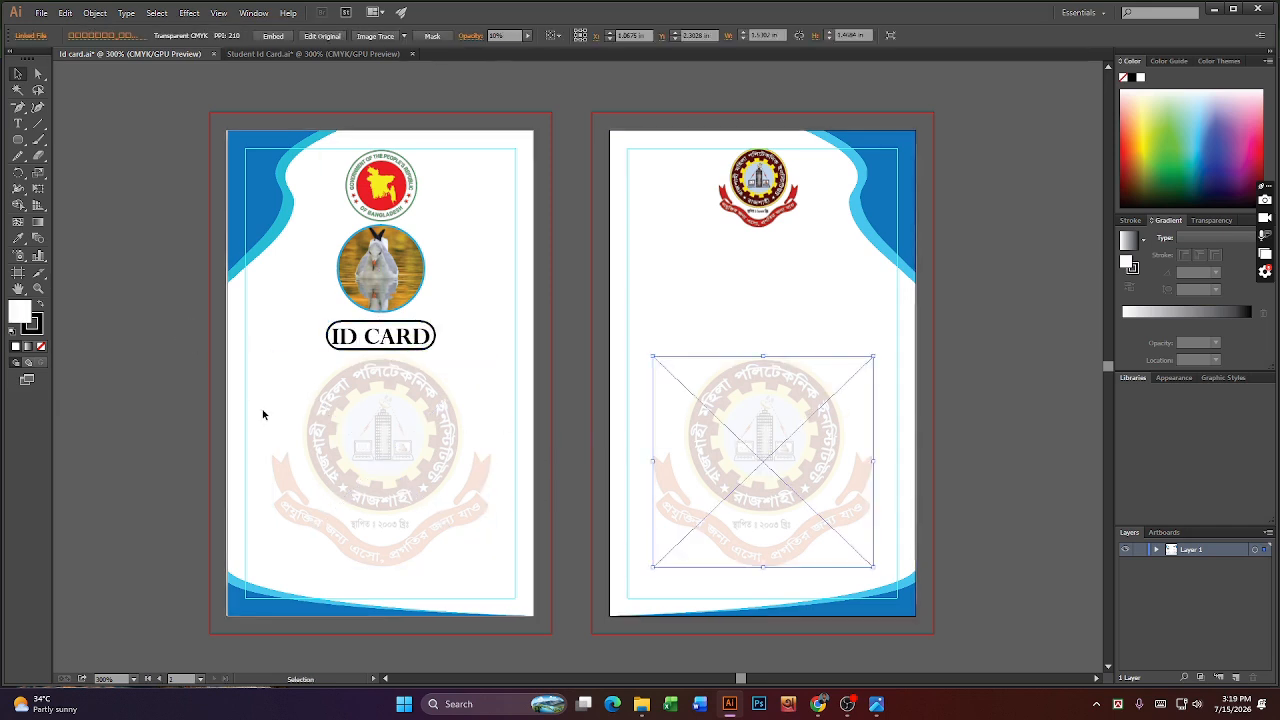
pyautogui.keyDown('shift'); pyautogui.click(322, 434); pyautogui.keyUp('shift')
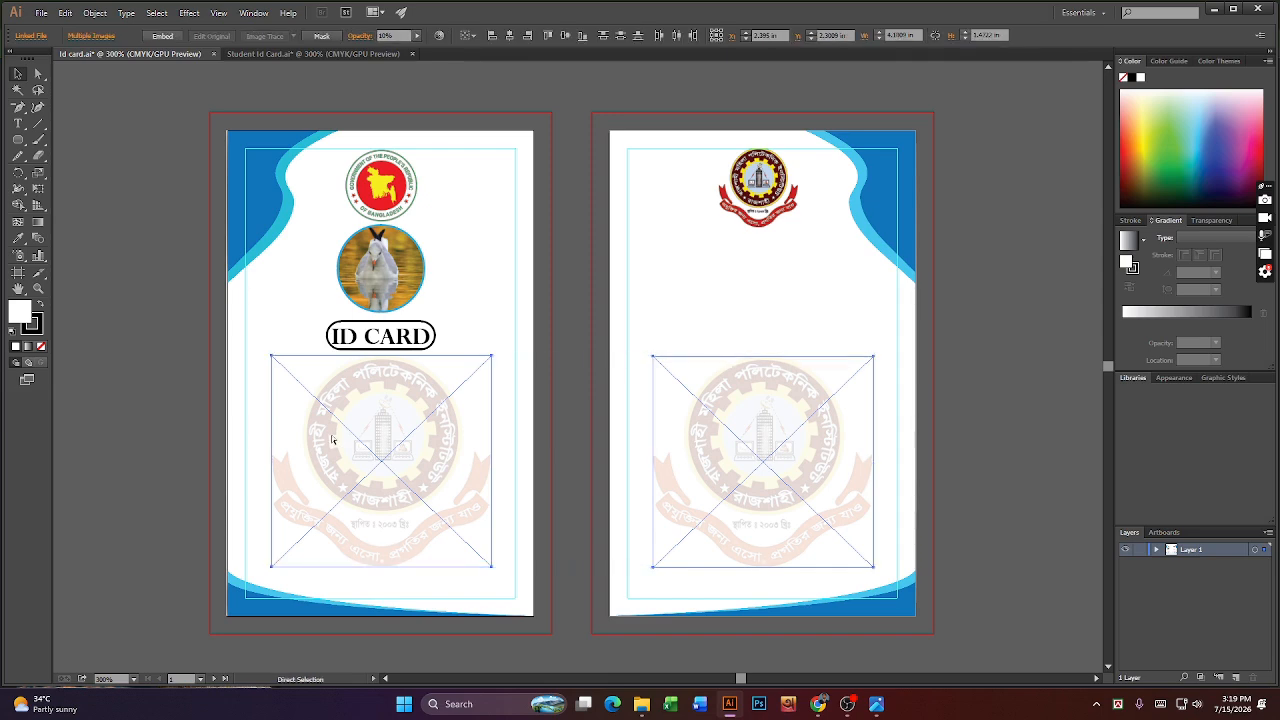
pyautogui.hotkey('ctrl', '2')
# - Examine the layout of both card sides in the reference image ID CARD.jpg and close it
pyautogui.scroll(-2, 866, 364)
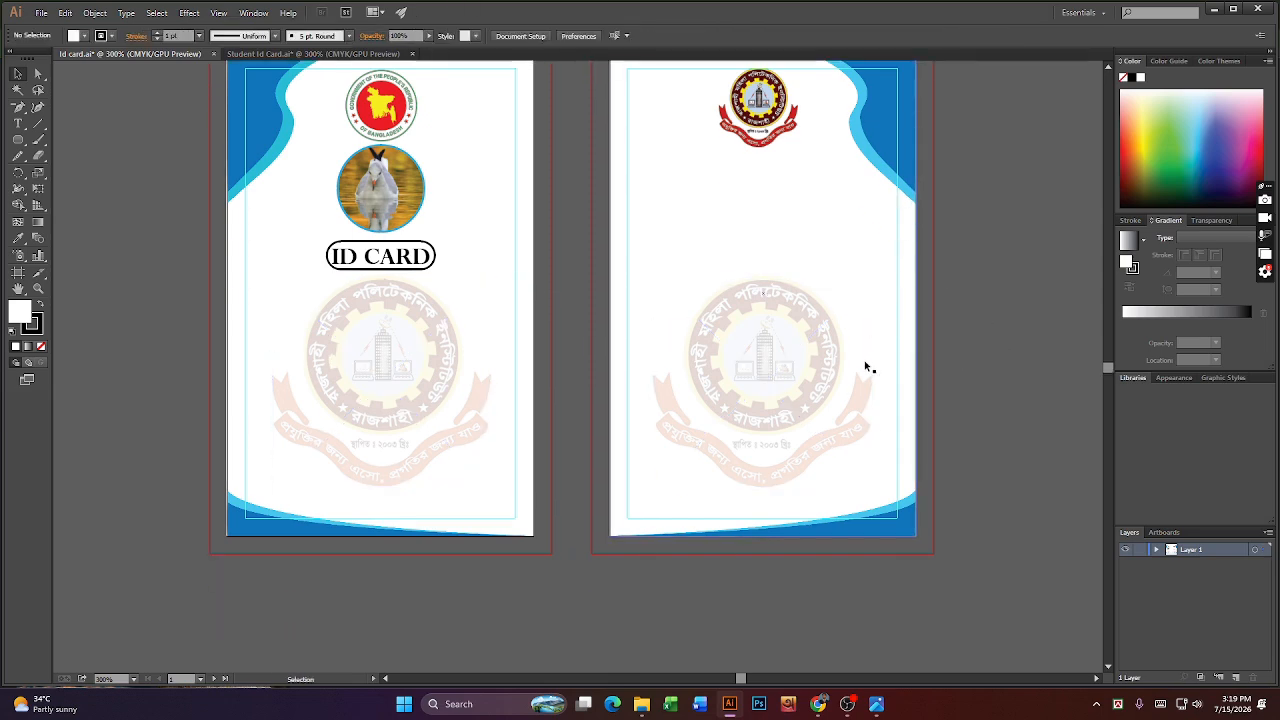
pyautogui.scroll(2, 884, 362)
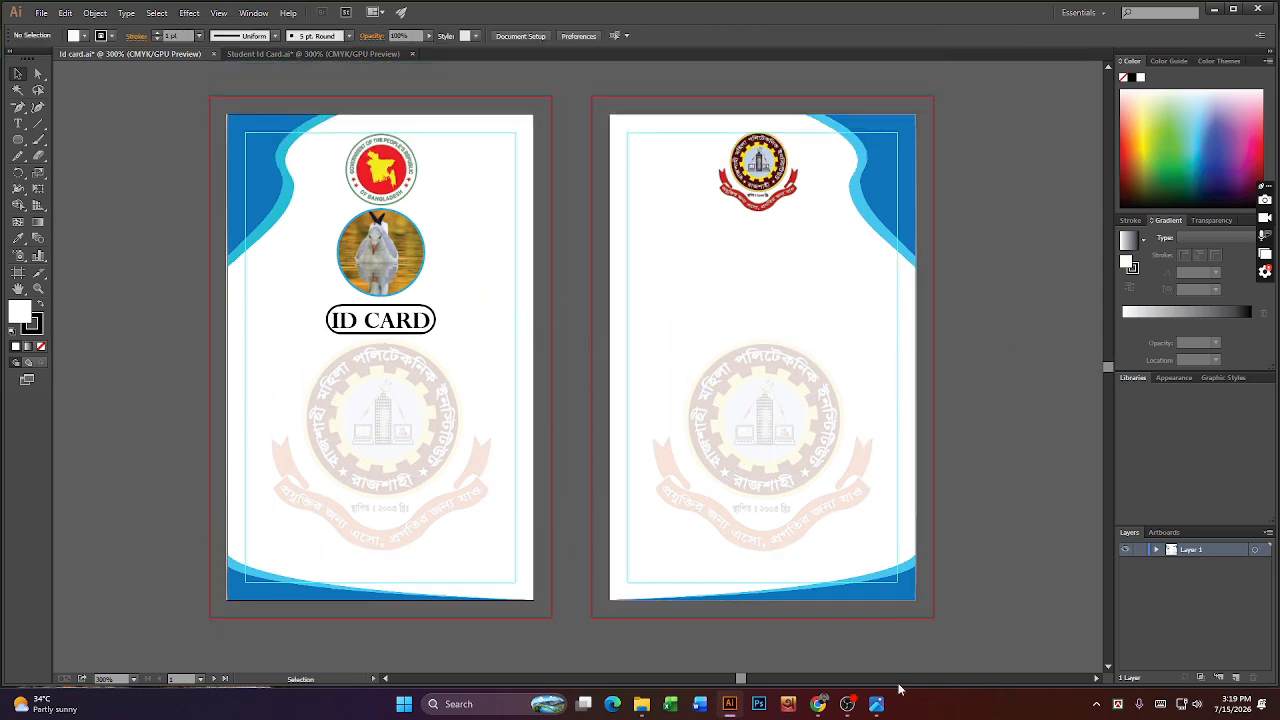
pyautogui.click(878, 706)
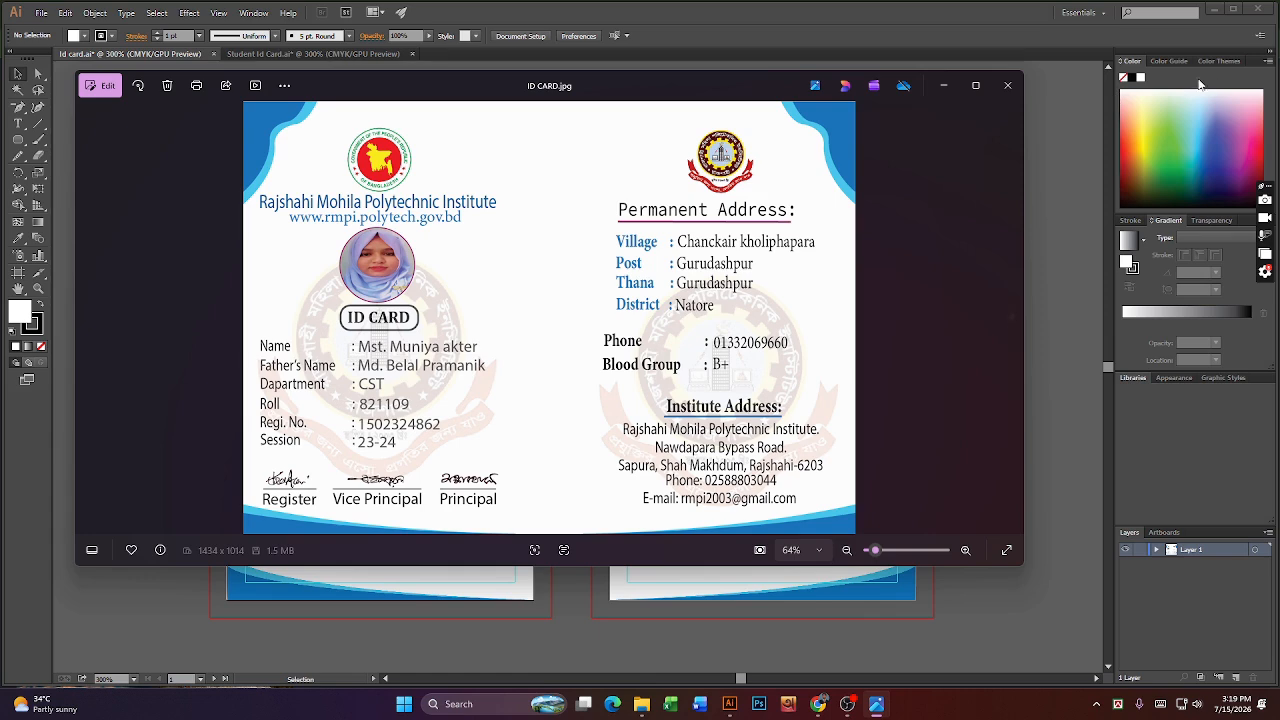
pyautogui.click(1007, 85)
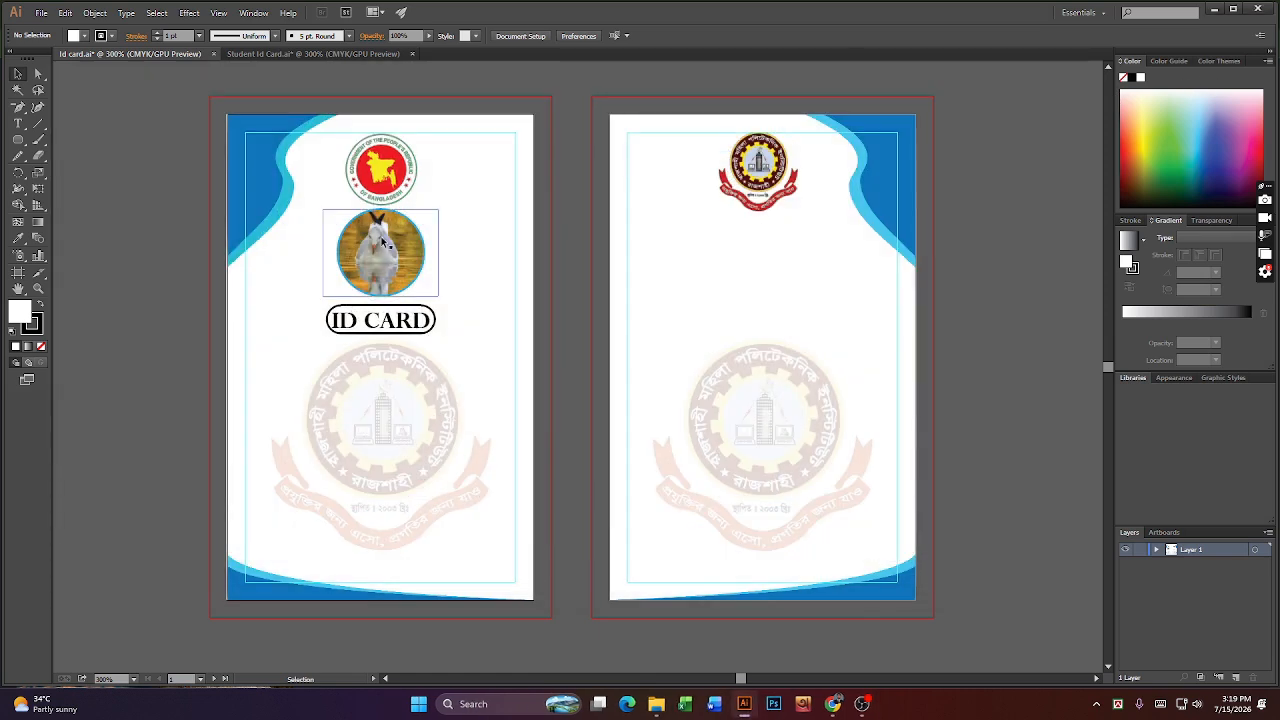
# - Move the grouped ID CARD label straight down by about 0.05 in on the front side
pyautogui.click(395, 273)
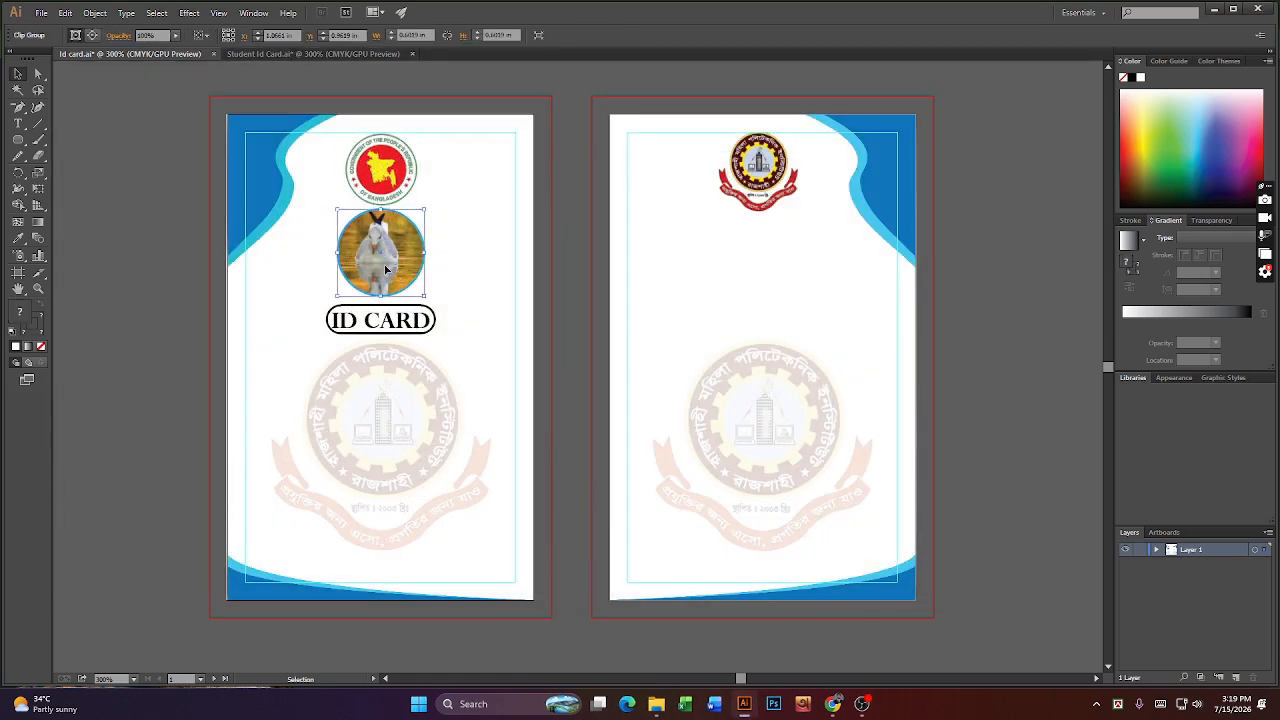
pyautogui.click(392, 330)
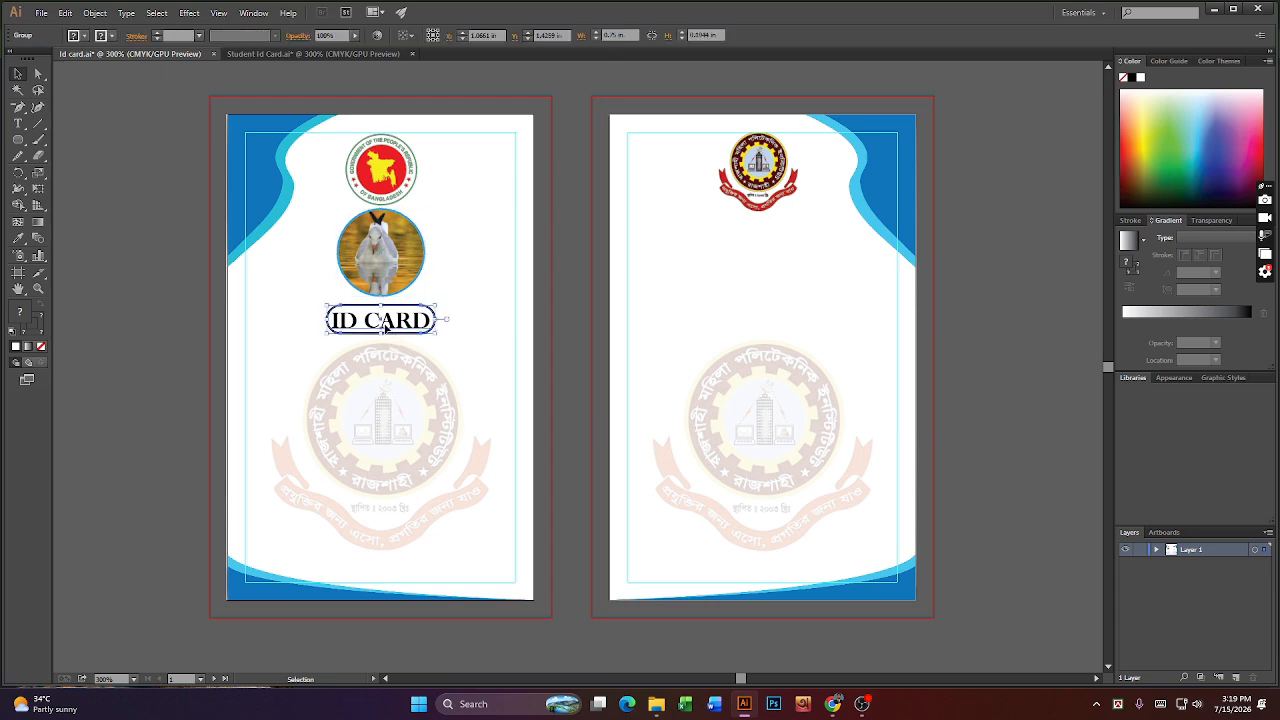
pyautogui.moveTo(385, 325); pyautogui.dragTo(385, 331)
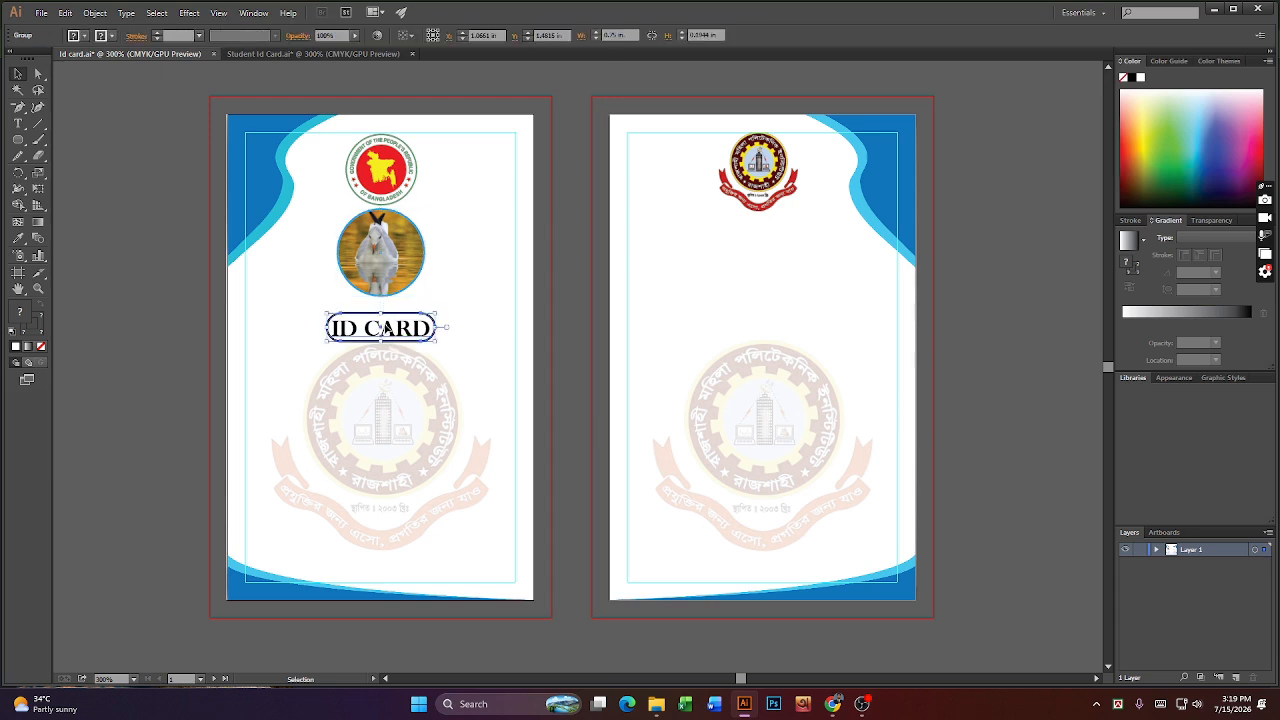
# - Nudge the circular photo down by about 0.11 in until it sits just above the ID CARD label
pyautogui.click(397, 254)
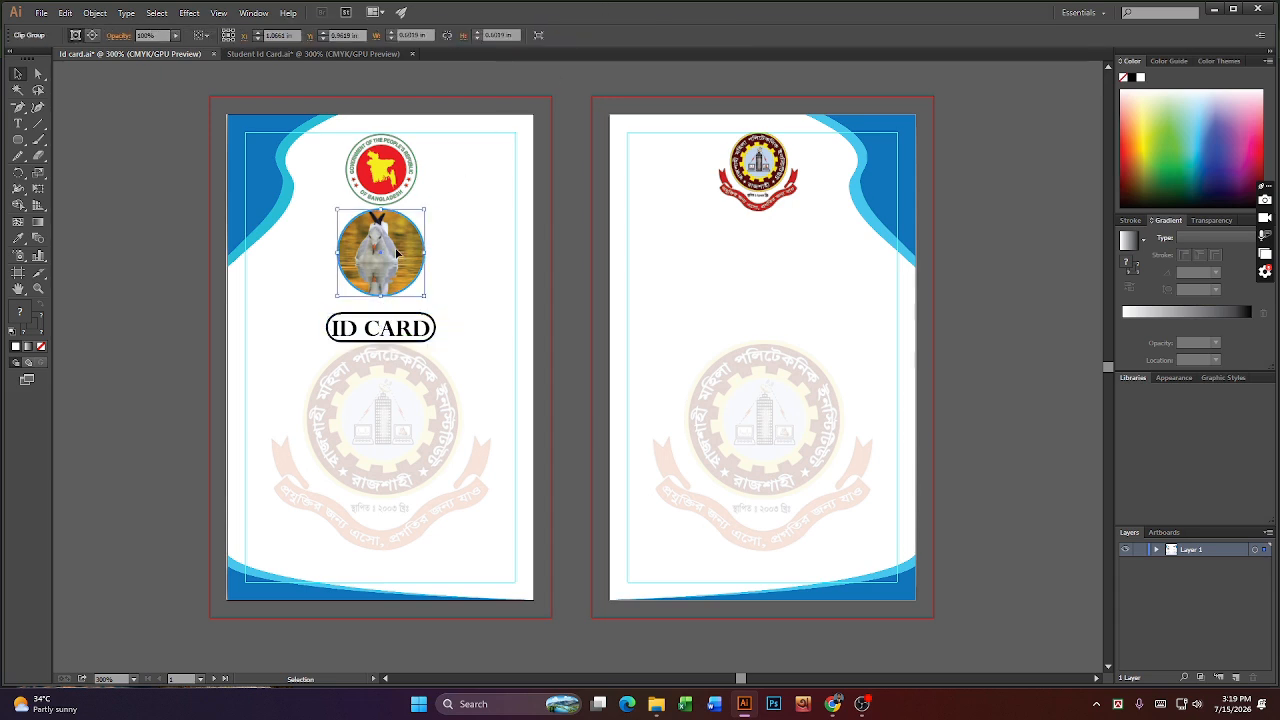
pyautogui.press('Down')
pyautogui.press('Down')
pyautogui.press('Down')
pyautogui.press('Down')
pyautogui.press('Down')
pyautogui.press('Down')
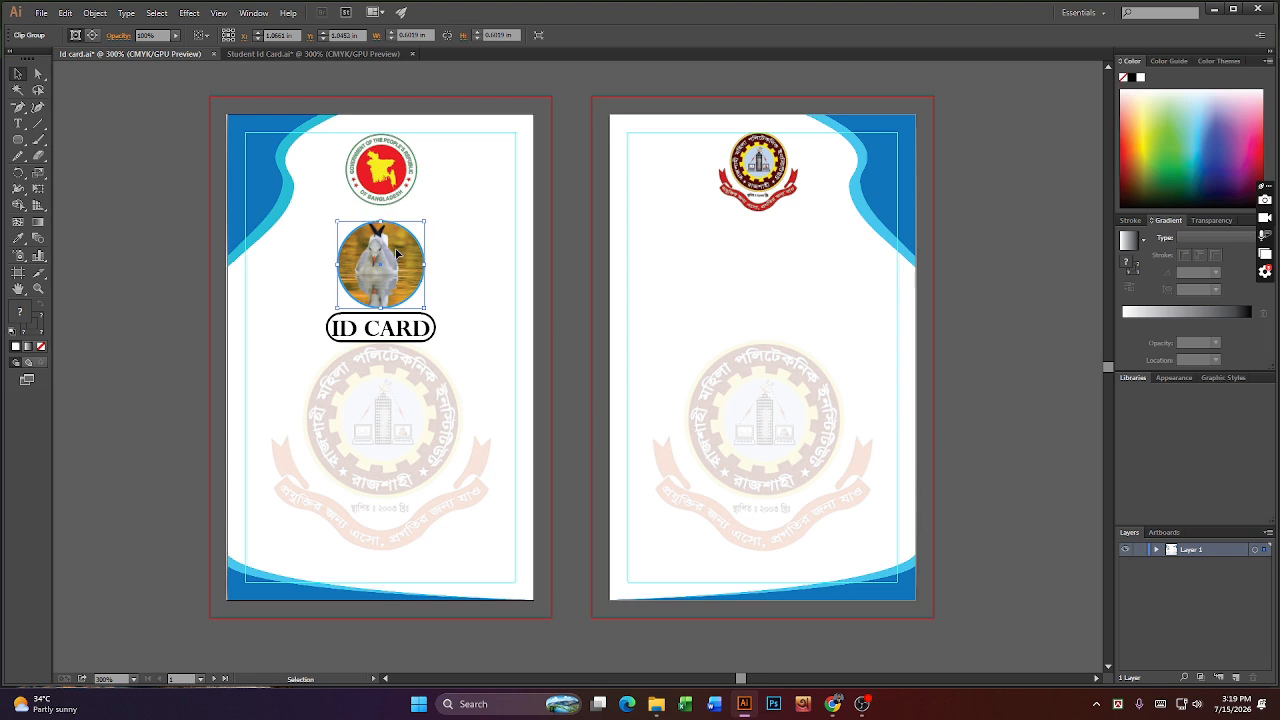
pyautogui.press('Down')
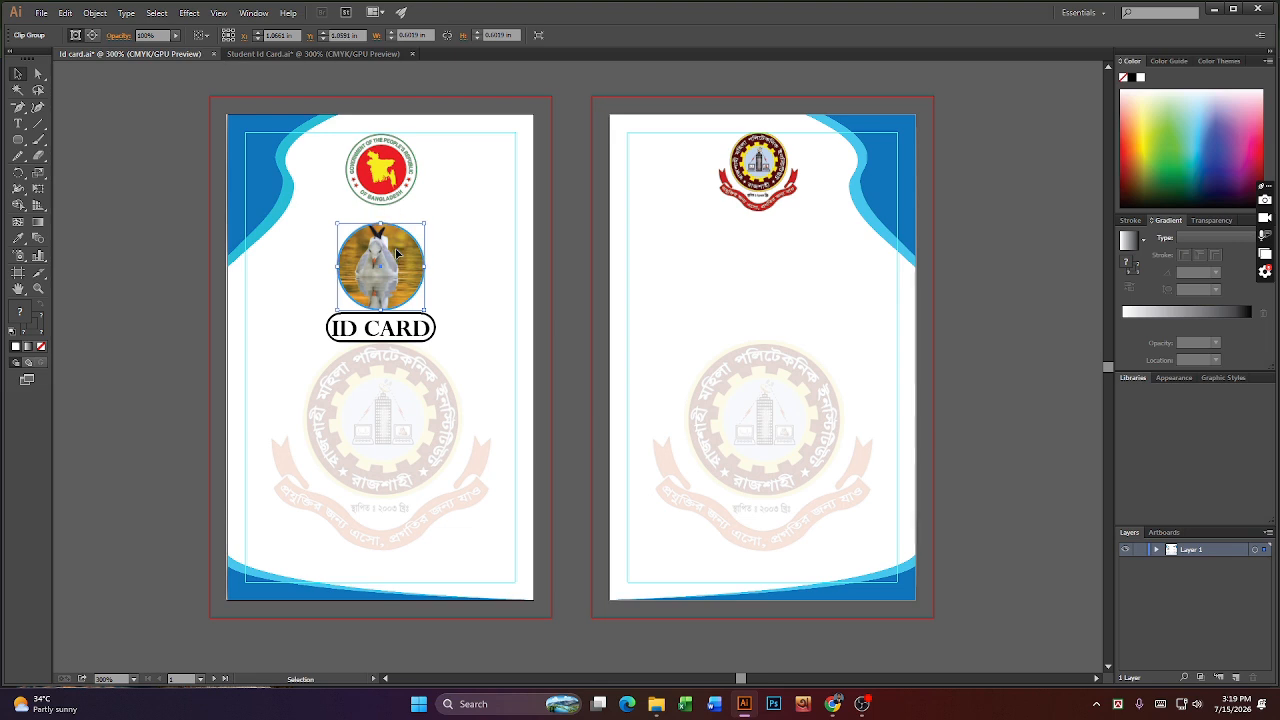
pyautogui.press('Down')
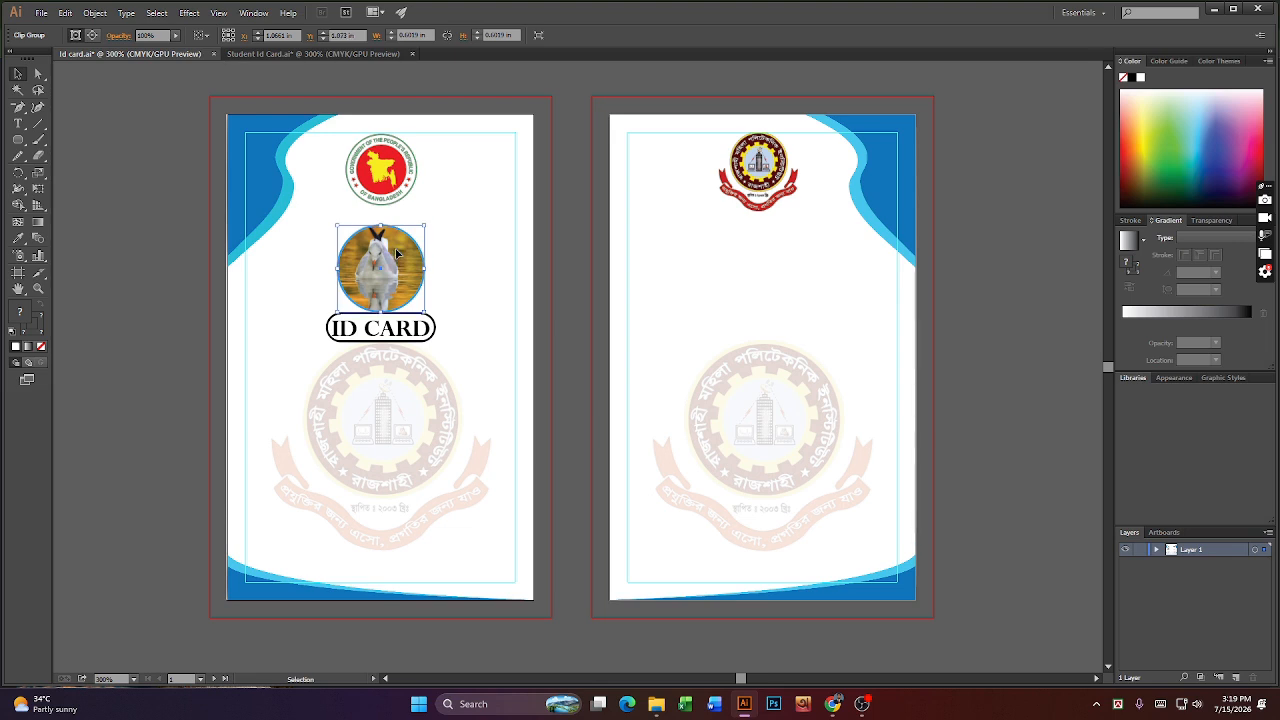
# - Nudge the government seal on the front side up by about 0.06 in, widening the gap above the photo
pyautogui.scroll(1, 397, 254)
pyautogui.click(388, 206)
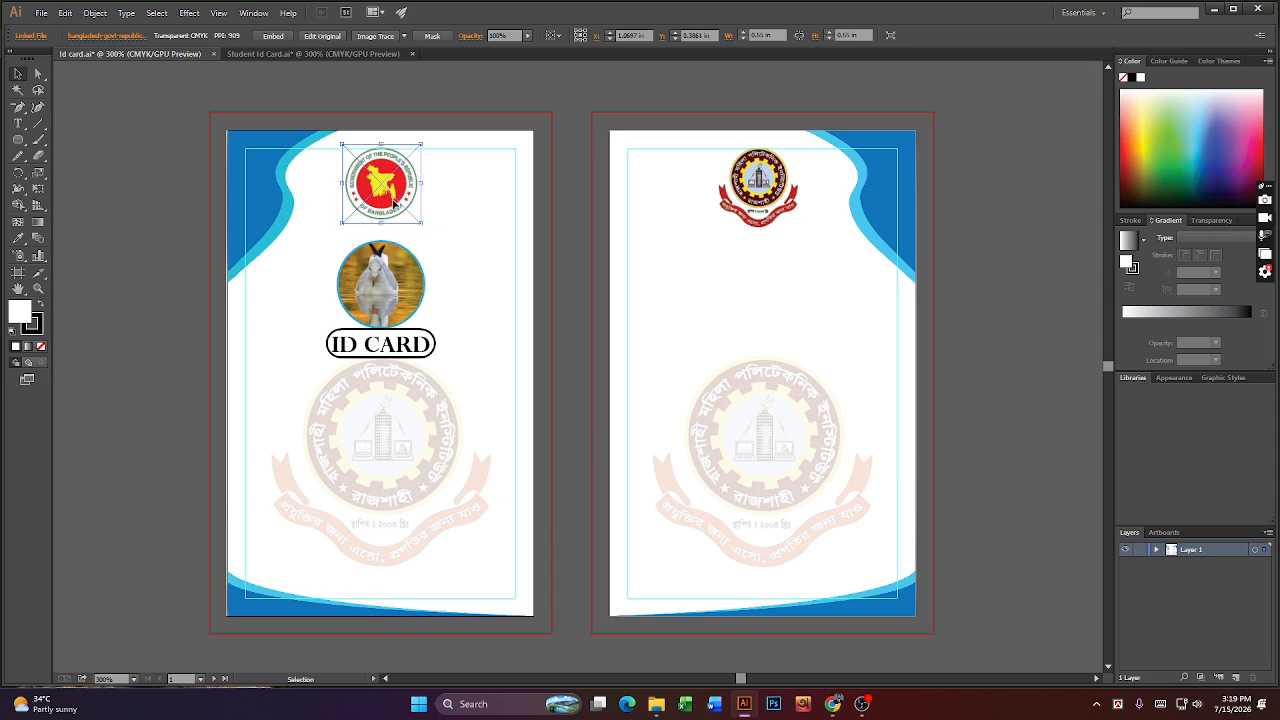
pyautogui.press('Up')
pyautogui.press('Up')
pyautogui.press('Up')
pyautogui.press('Up')
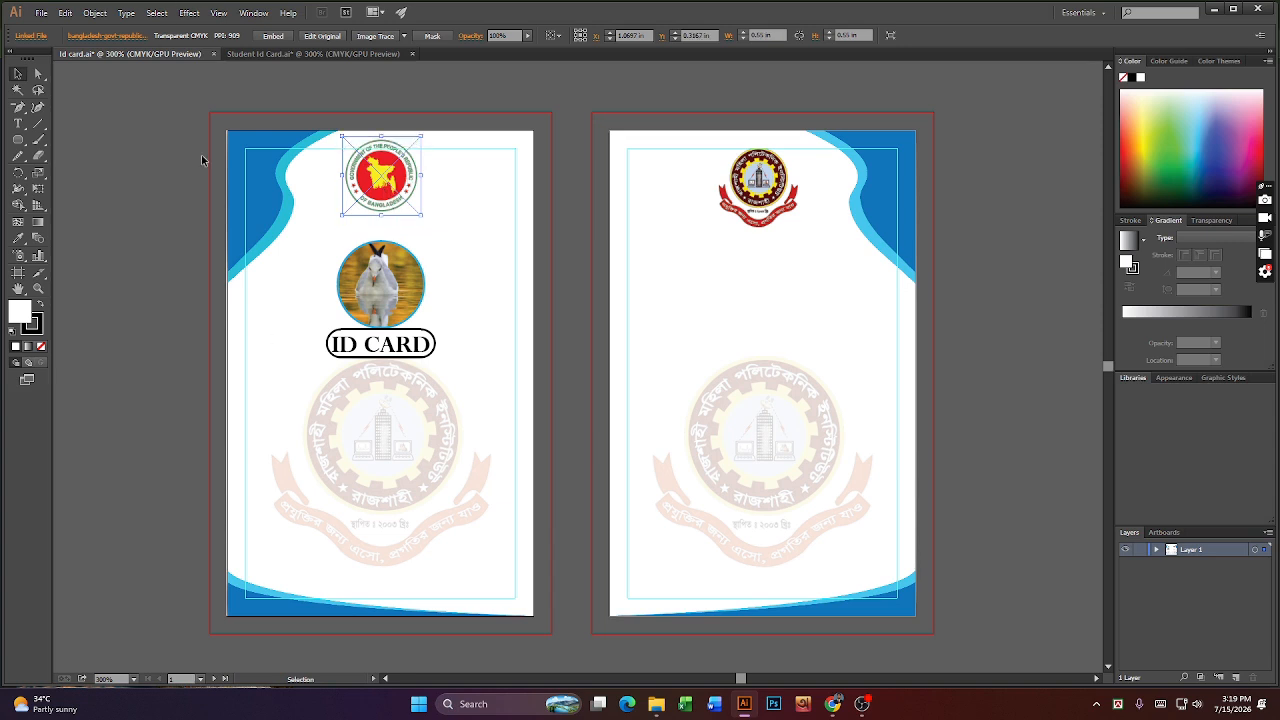
# - Clear the selection and unlock all locked objects in the document
pyautogui.click(832, 508)
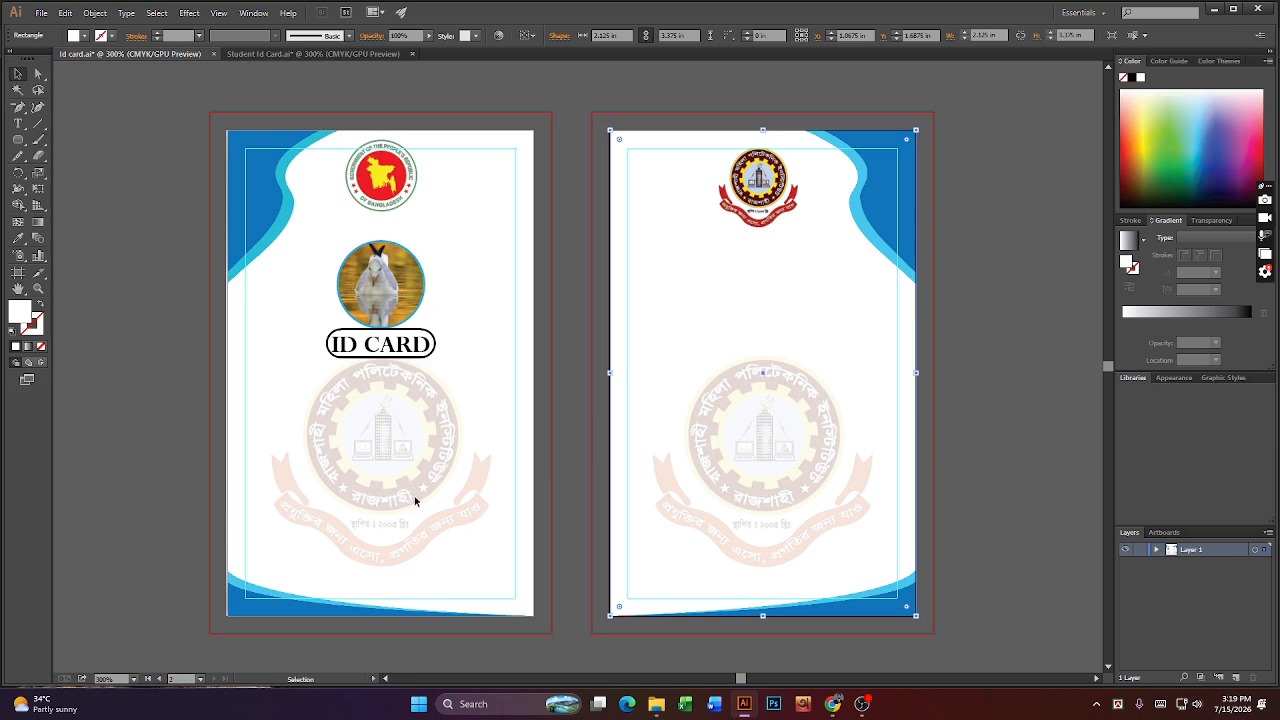
pyautogui.press('a')
pyautogui.hotkey('ctrl', 'shift', 'a')
pyautogui.press('v')
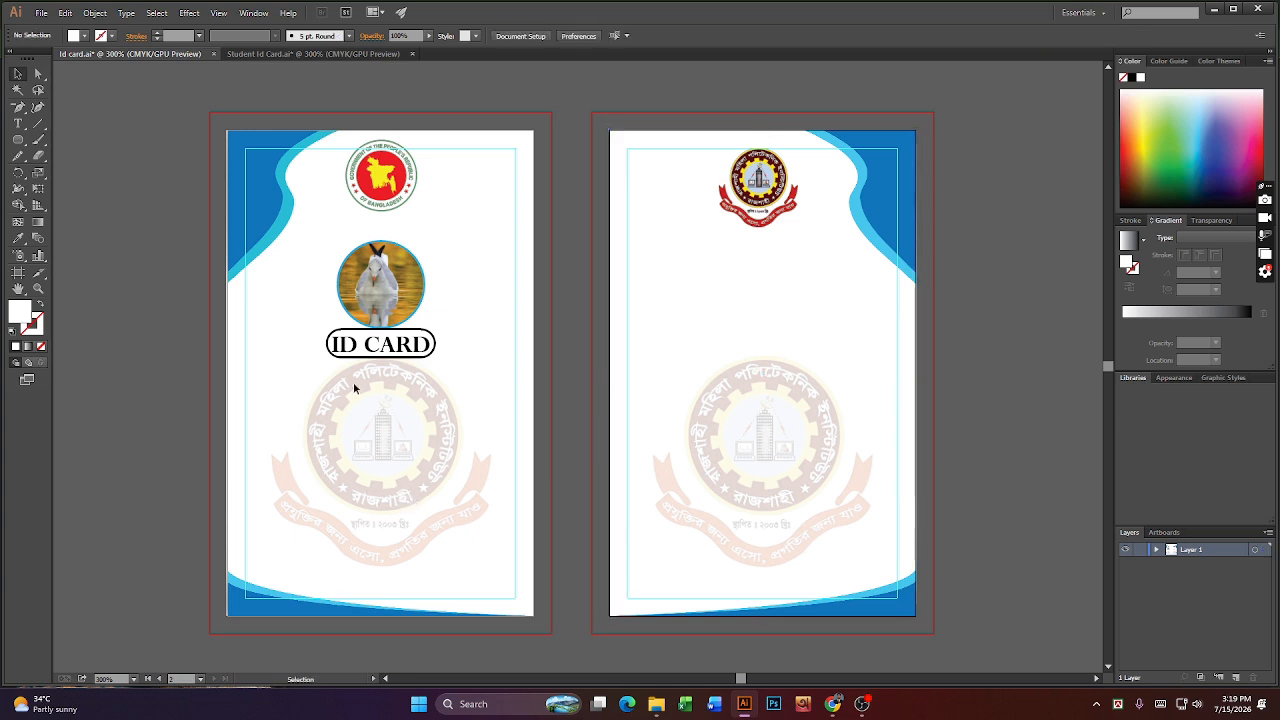
pyautogui.hotkey('ctrl', 'alt', '2')
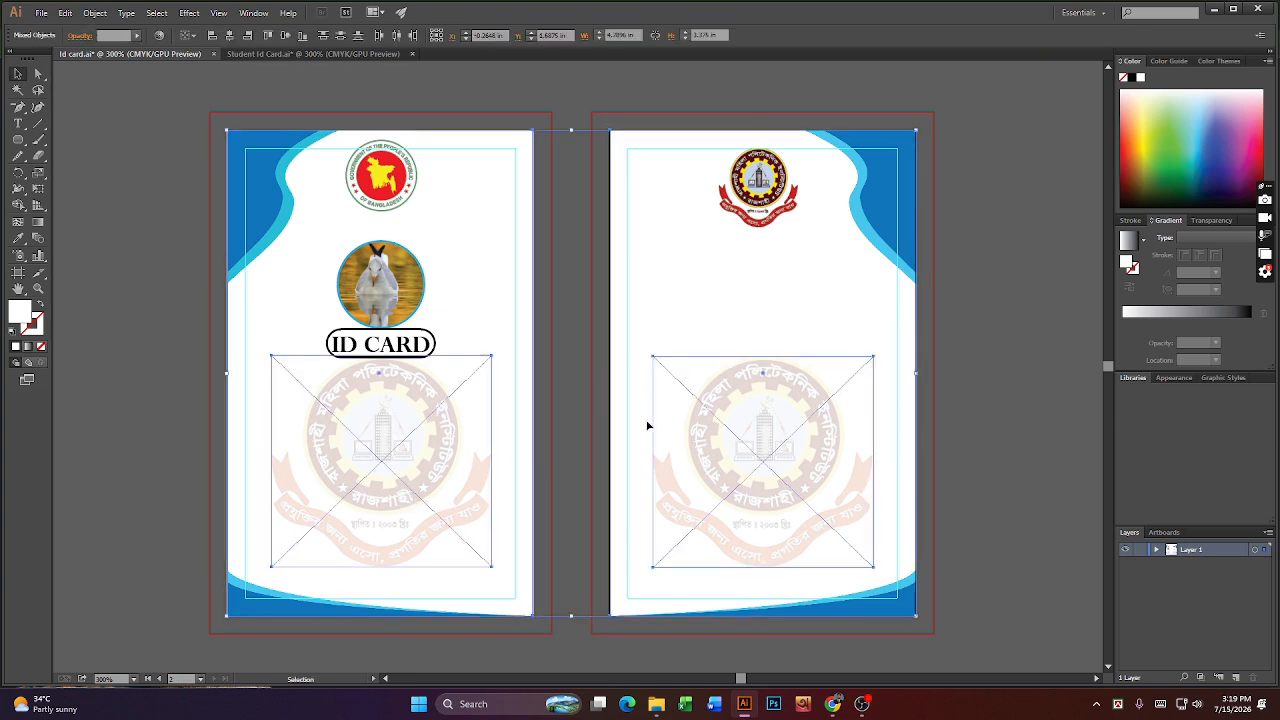
# - Select only the two faded logo watermarks and nudge them down together by about 0.13 in
pyautogui.click(652, 440)
pyautogui.keyDown('shift'); pyautogui.click(372, 436); pyautogui.keyUp('shift')
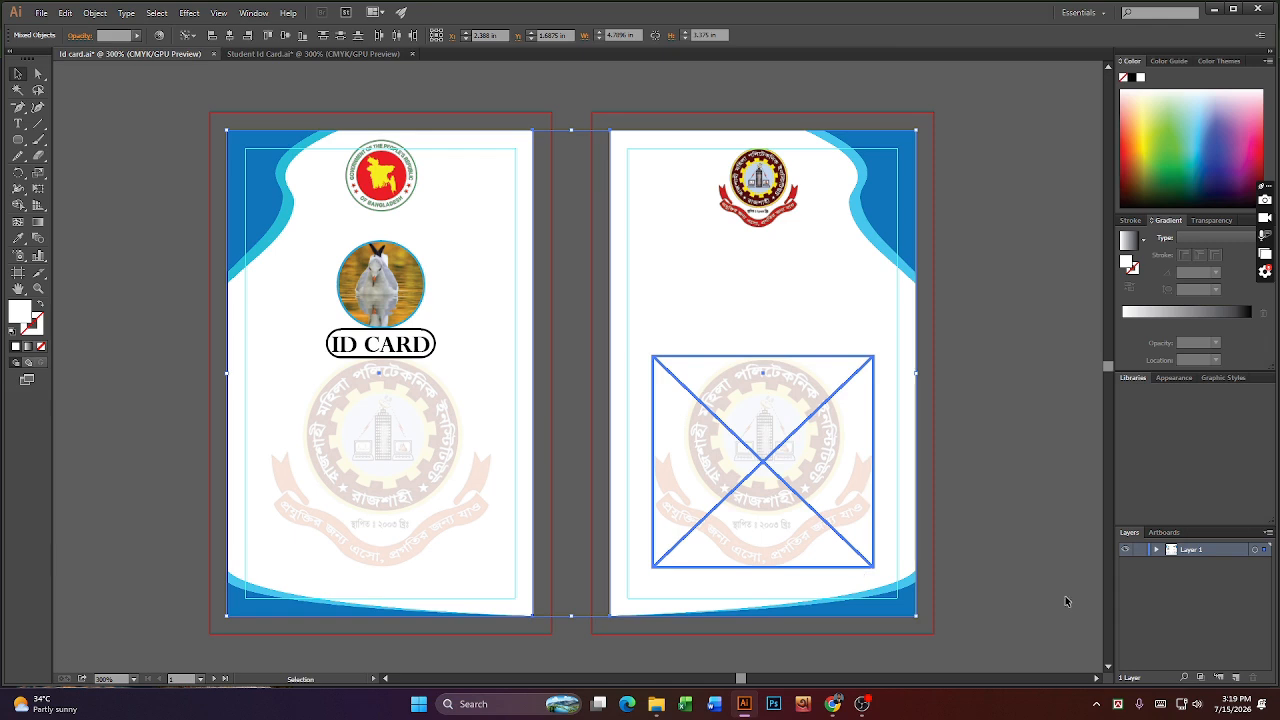
pyautogui.click(820, 500)
pyautogui.keyDown('shift'); pyautogui.click(378, 474); pyautogui.keyUp('shift')
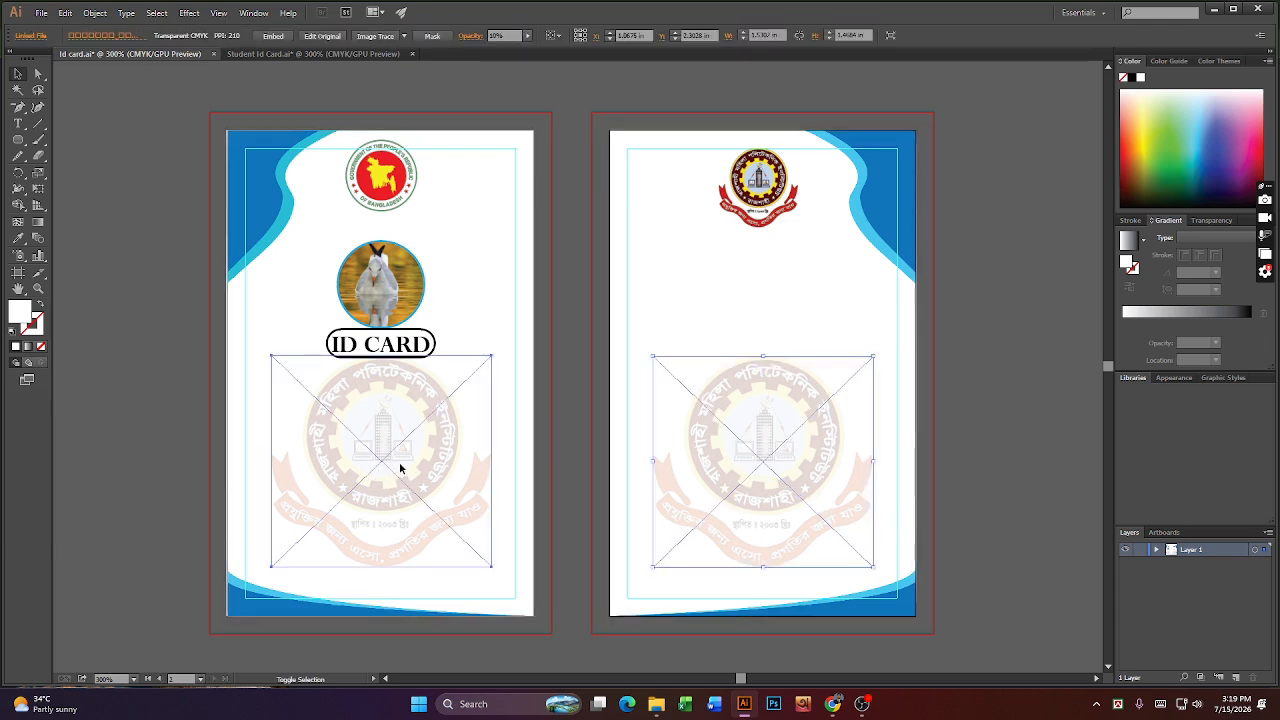
pyautogui.press('Down')
pyautogui.press('Down')
pyautogui.press('Down')
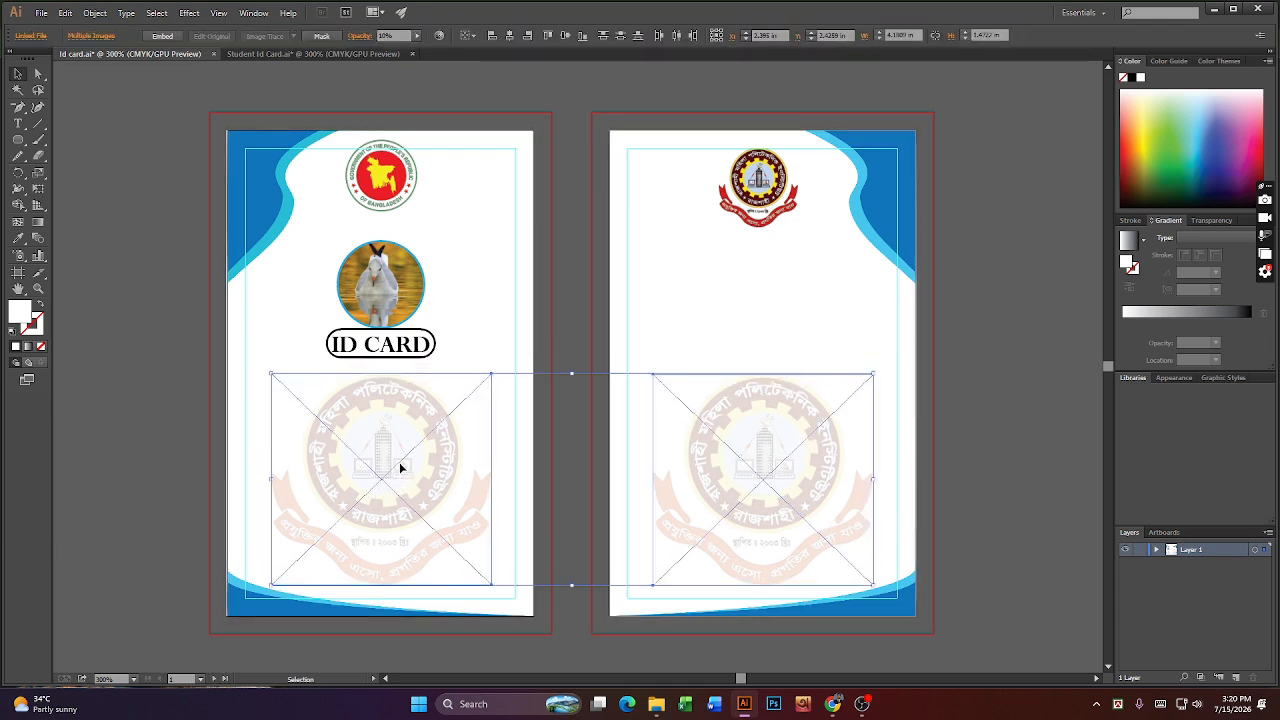
# - Nudge the ID CARD label down by about 0.1 in, into the gap between the photo and the watermark
pyautogui.click(384, 352)
pyautogui.press('Down')
pyautogui.press('Down')
pyautogui.press('Down')
pyautogui.press('Down')
pyautogui.press('Down')
pyautogui.press('Down')
pyautogui.press('Down')
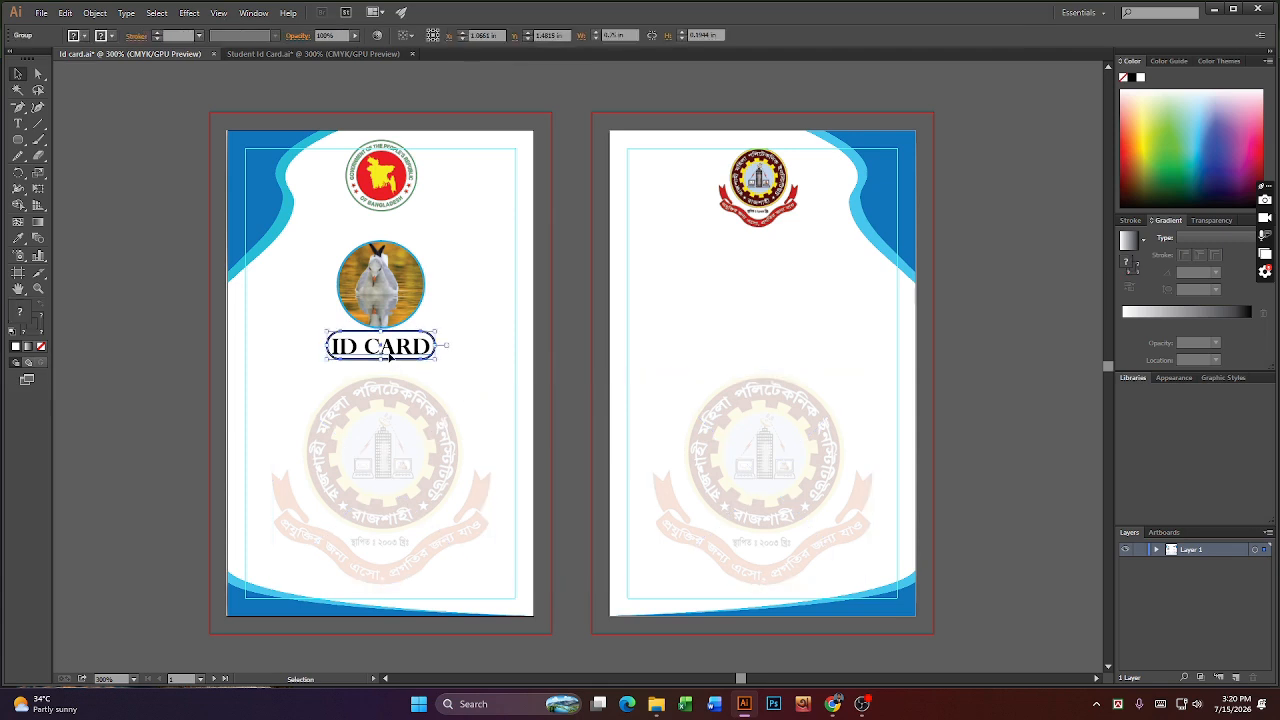
pyautogui.press('Down')
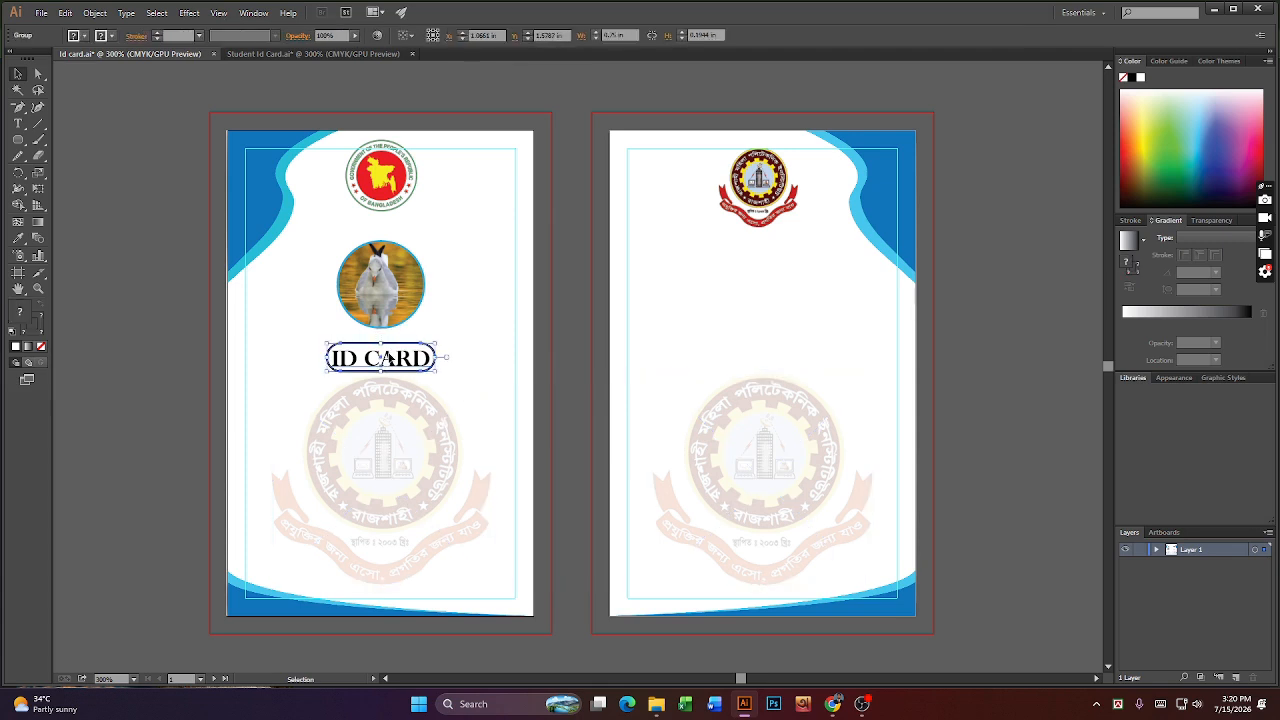
# - Nudge the photo on the front side down by about 0.09 in, just above the ID CARD label, and lock it
pyautogui.click(405, 289)
pyautogui.press('Down')
pyautogui.press('Down')
pyautogui.press('Down')
pyautogui.press('Down')
pyautogui.press('Down')
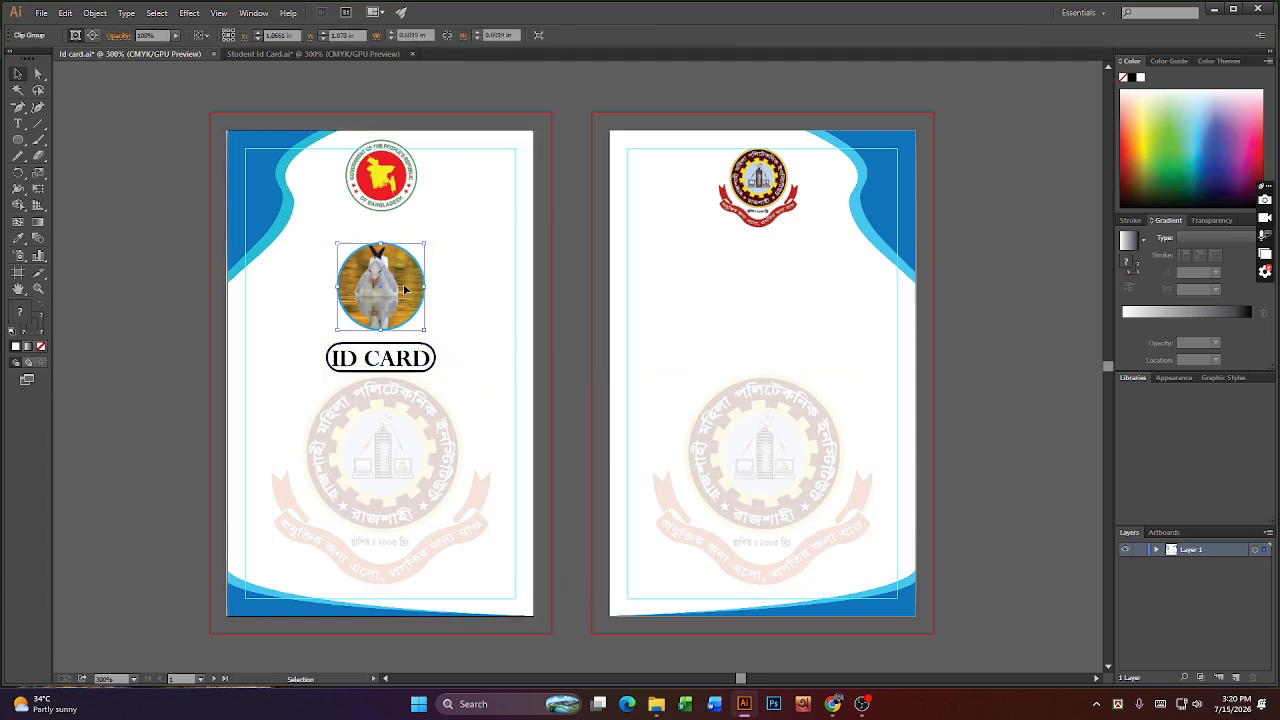
pyautogui.press('Down')
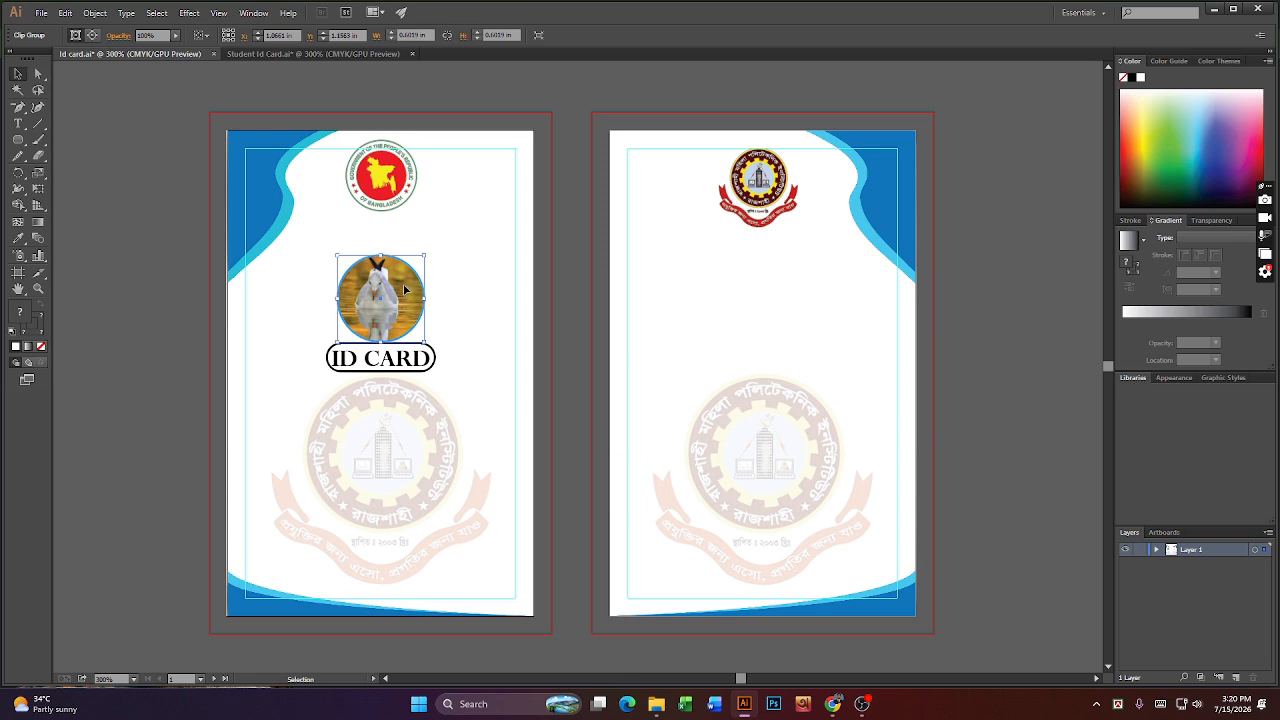
pyautogui.press('Up')
pyautogui.hotkey('ctrl', '2')
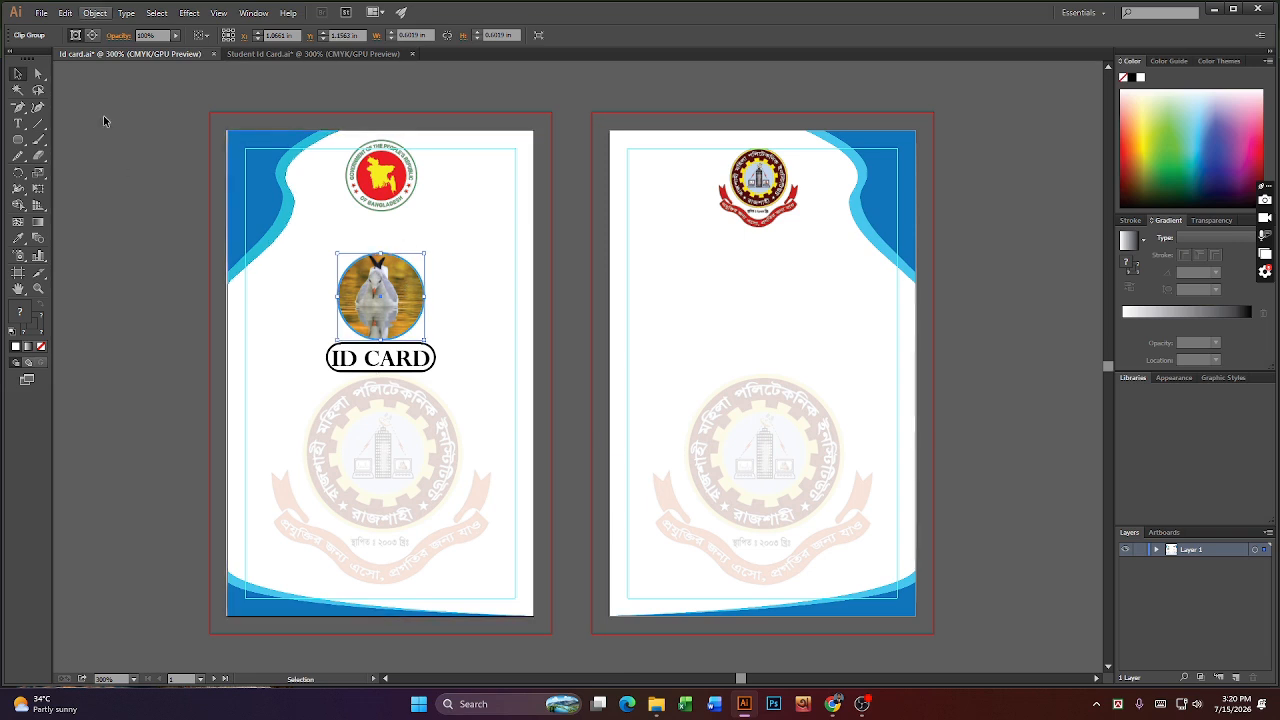
# - Add the text line "RAJSAHI GOVT. WOME'S POLYTECHNIC INSTITUTE" at the lower edge of the government seal on the front side
pyautogui.click(17, 123)
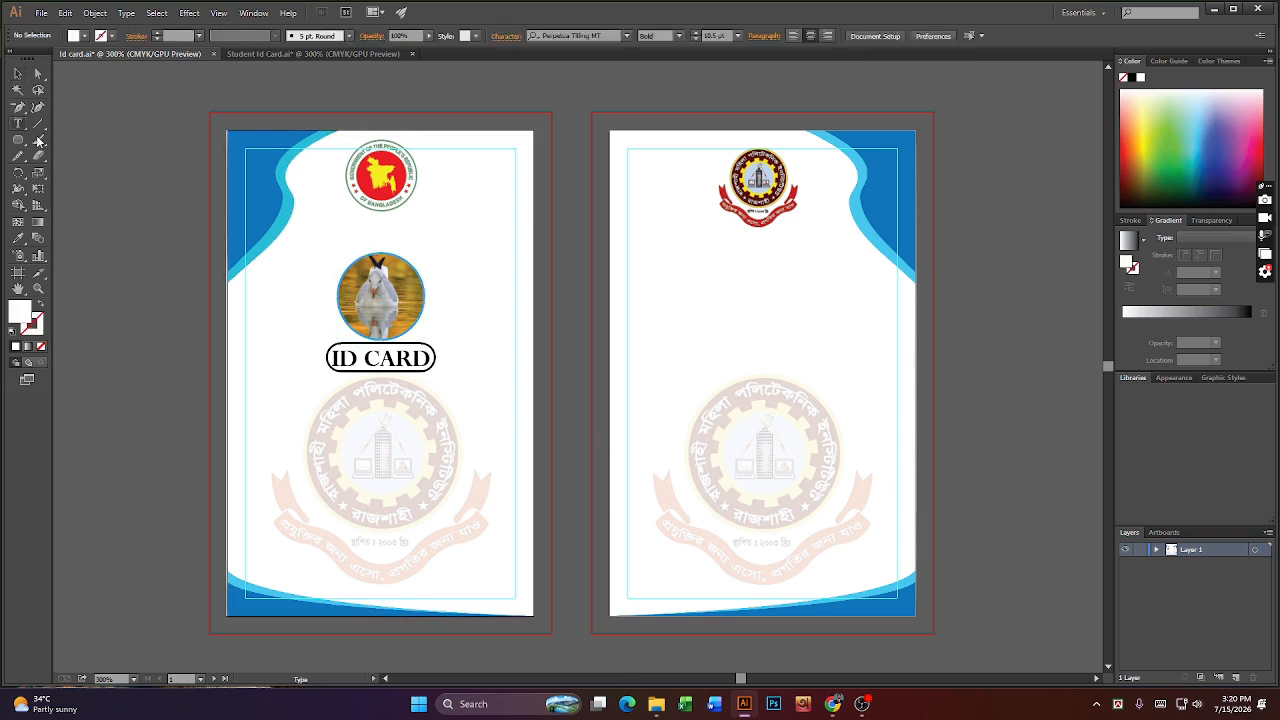
pyautogui.click(350, 210)
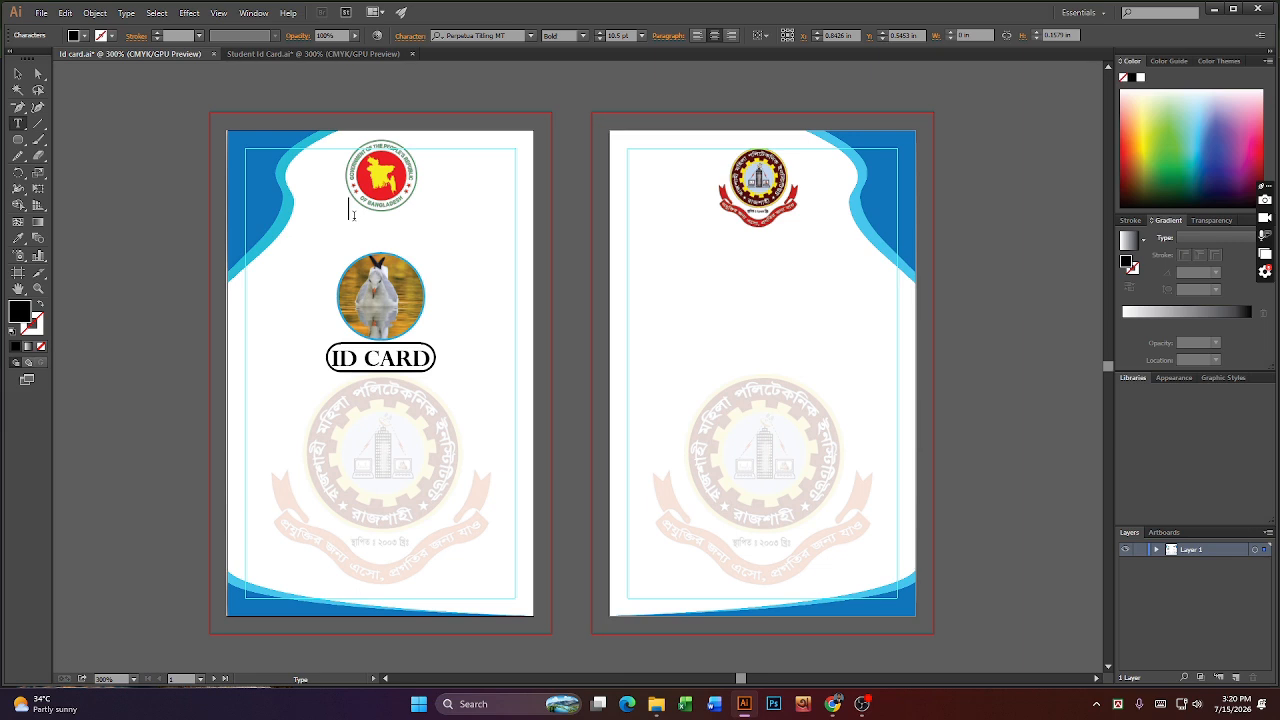
pyautogui.write('RAJSAHI GOVT. WOMES')
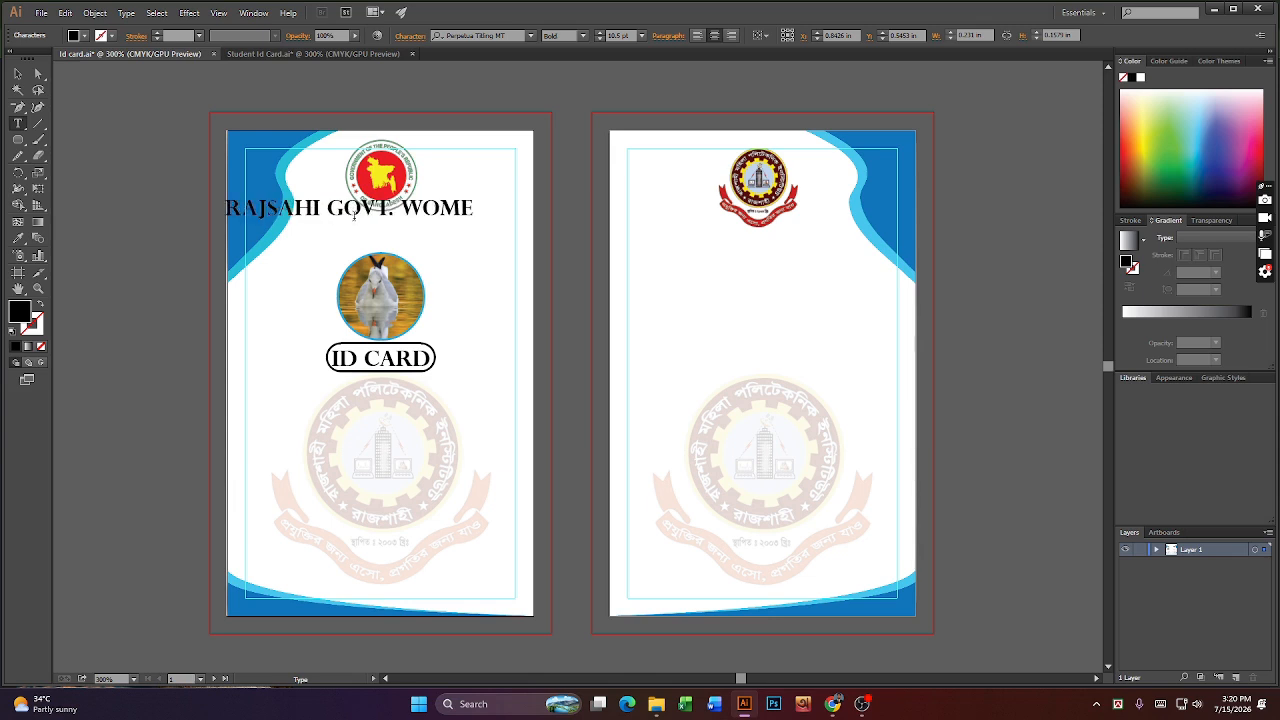
pyautogui.press('BackSpace')
pyautogui.write("'S")
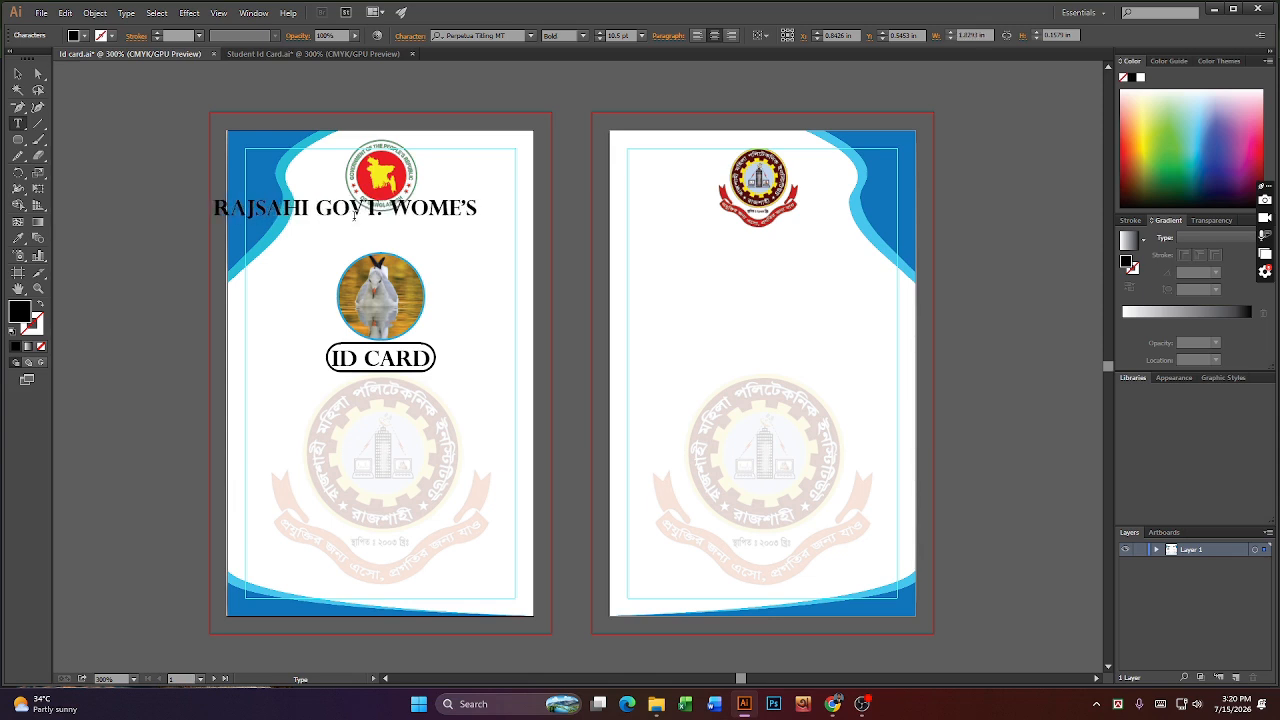
pyautogui.write(' POLYTECH')
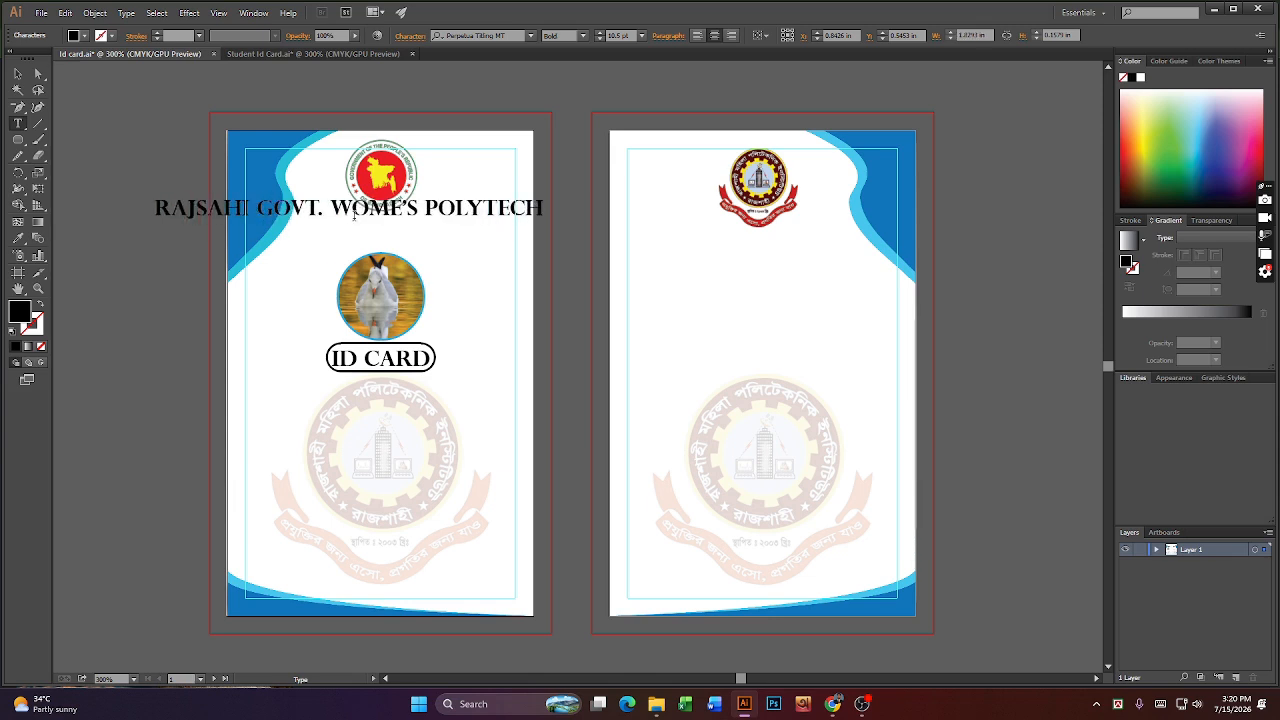
pyautogui.write('NIC INS')
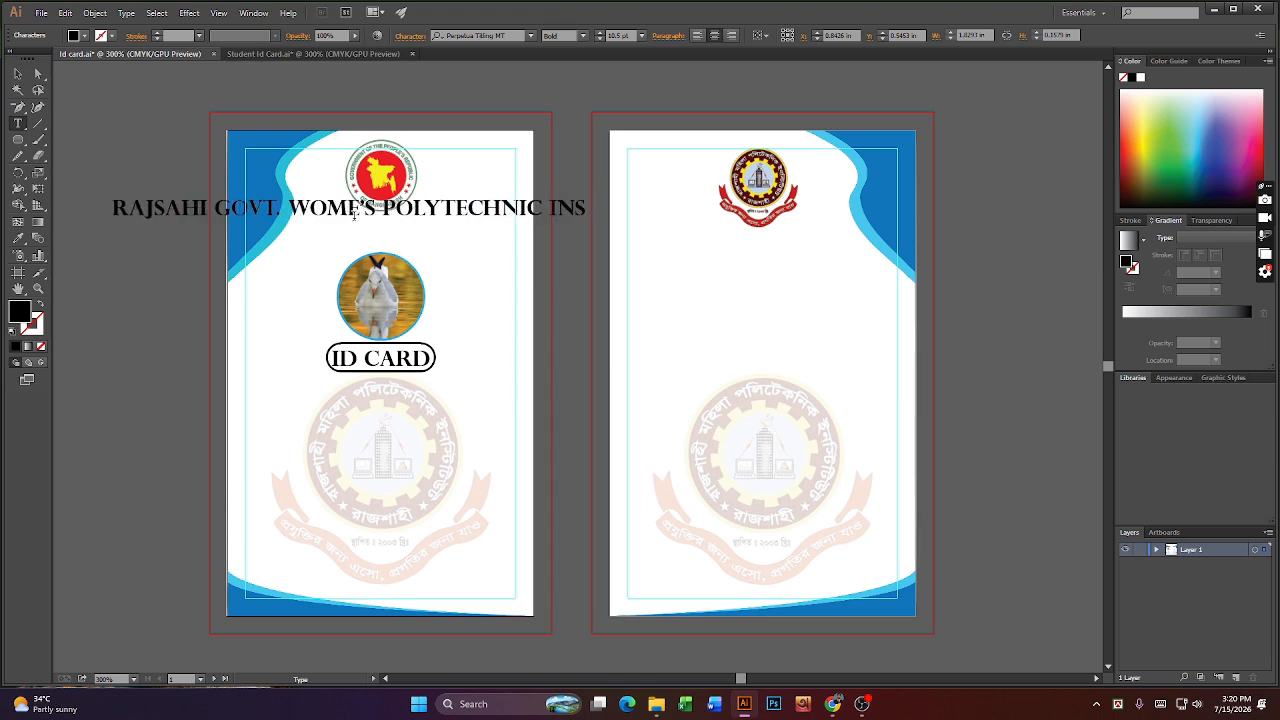
pyautogui.write('TITUTE')
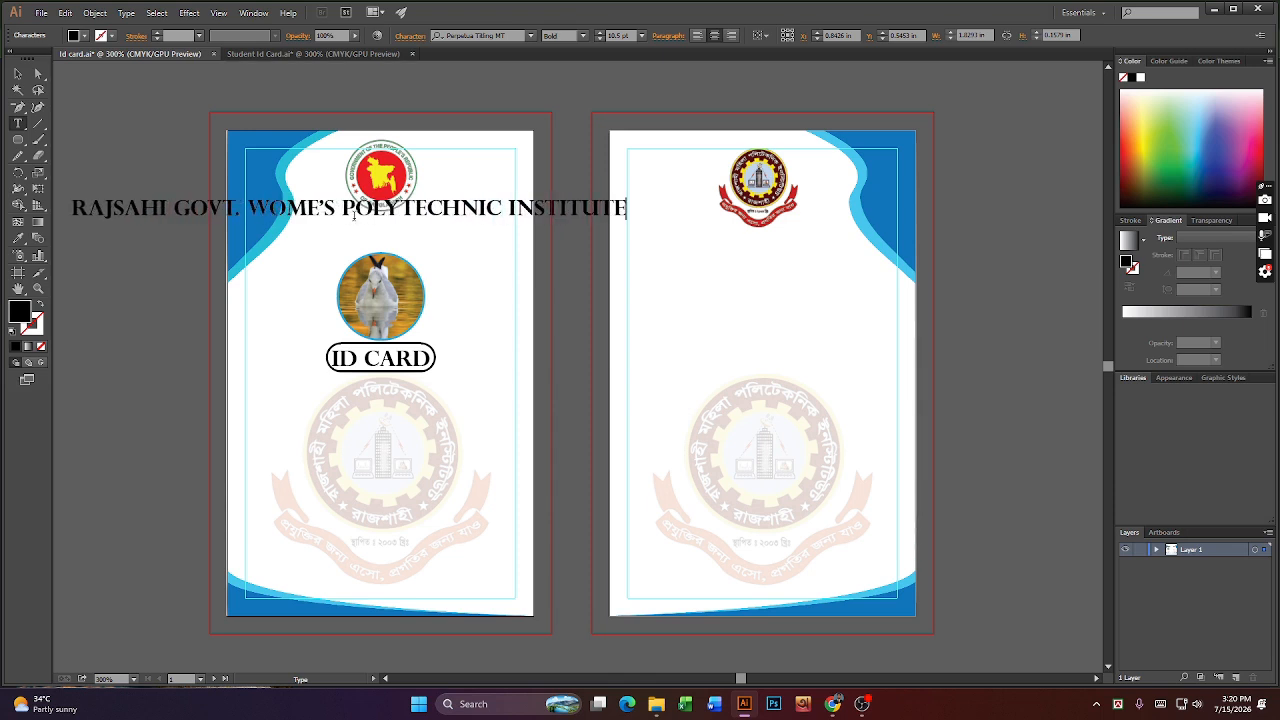
# - Set the font of the institute name to Quixley LET Plain:1.0
pyautogui.click(18, 73)
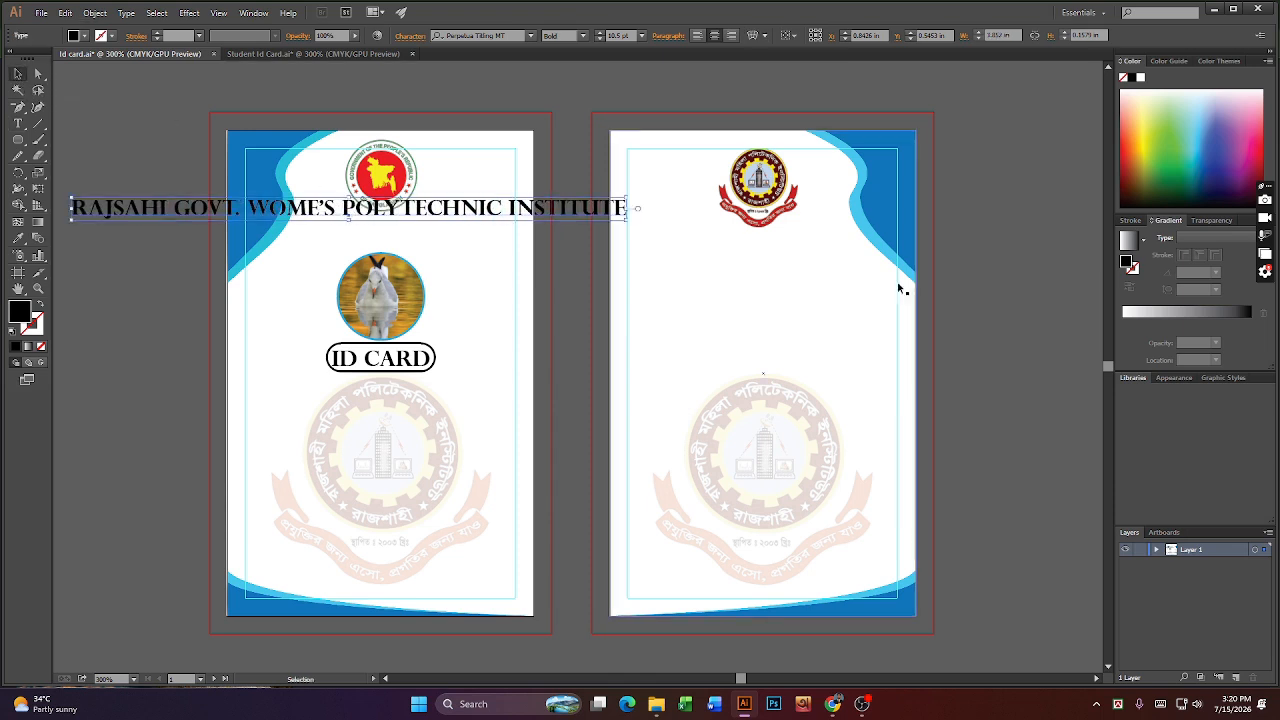
pyautogui.click(530, 36)
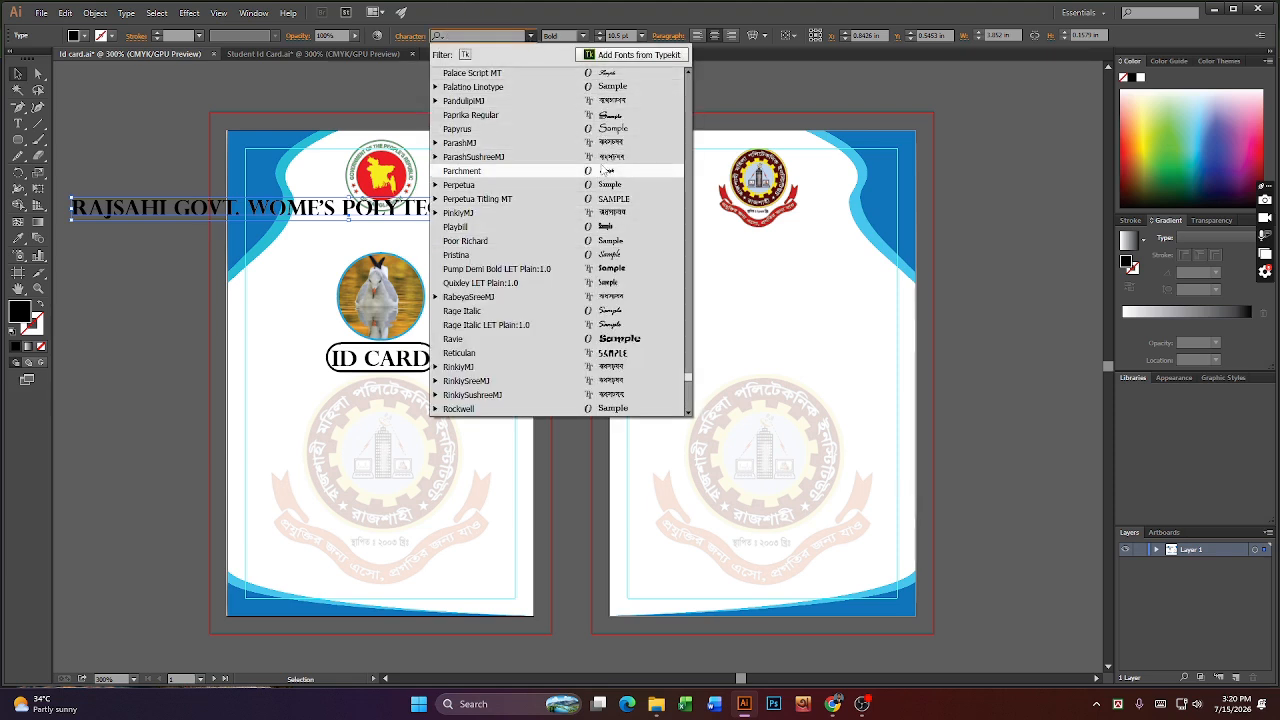
pyautogui.click(555, 283)
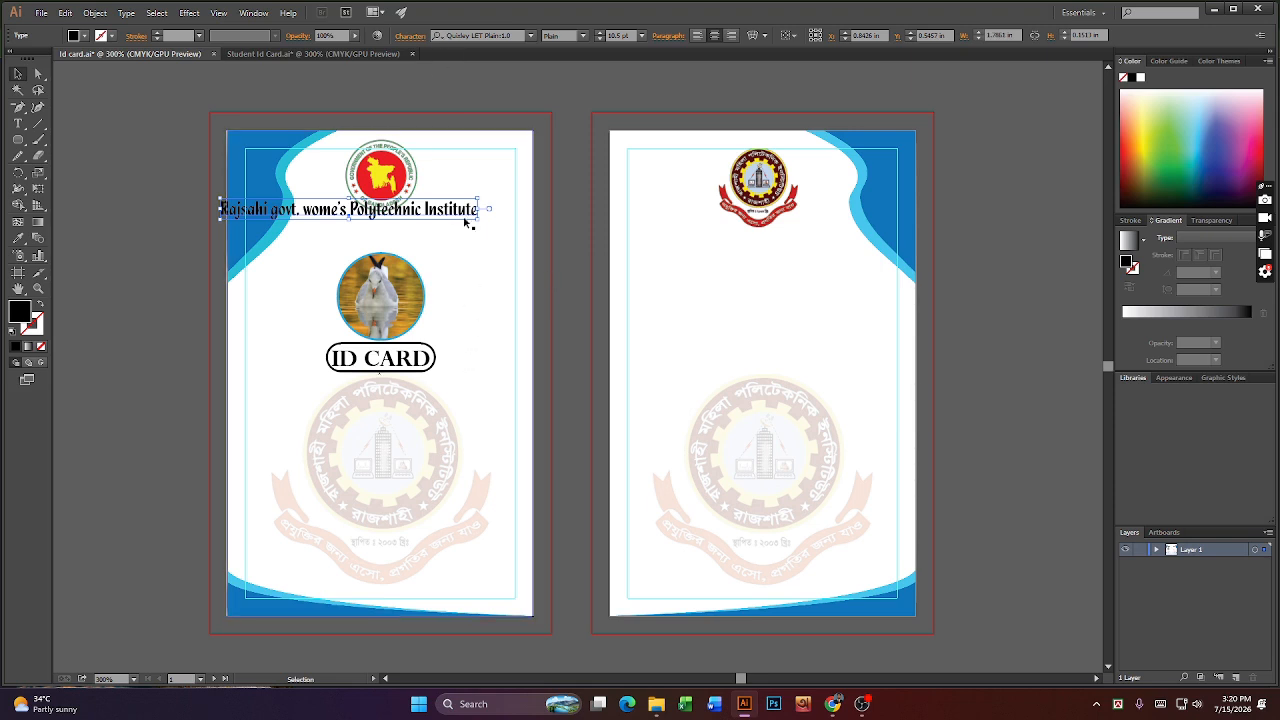
# - Try to centre the institute name horizontally with the front card's white background rectangle, and undo the alignment
pyautogui.click(500, 141)
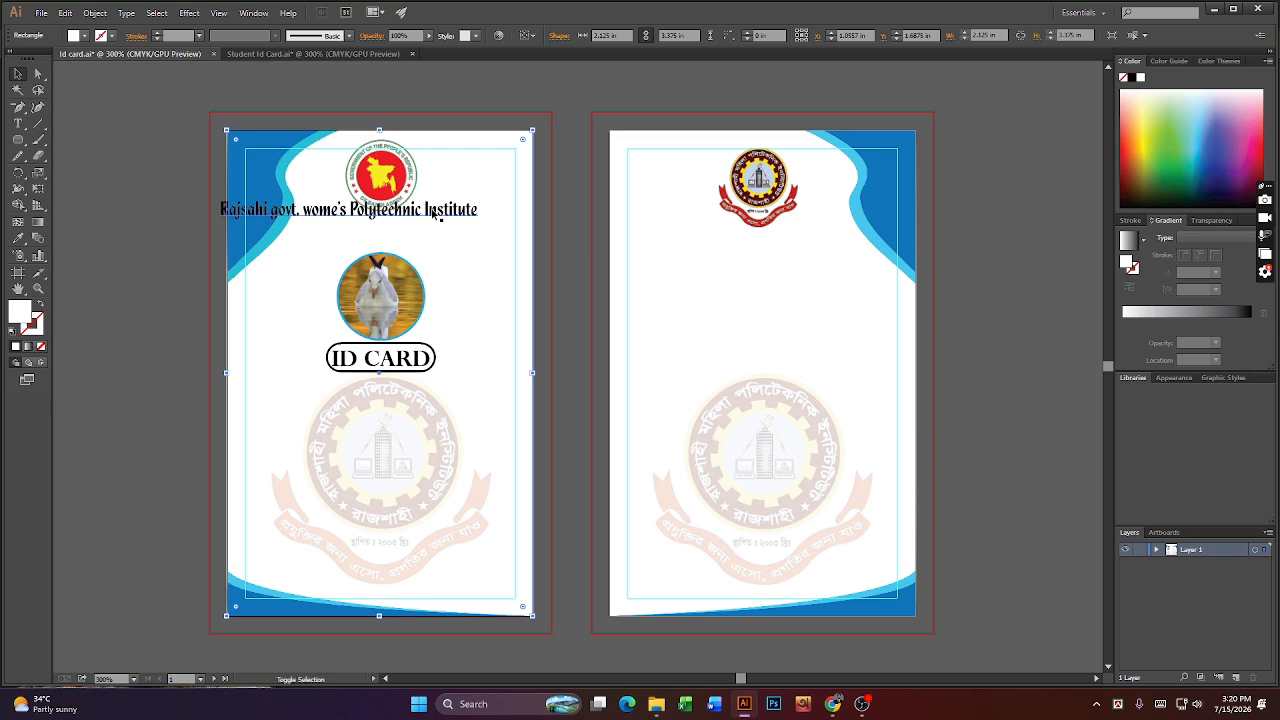
pyautogui.click(434, 213)
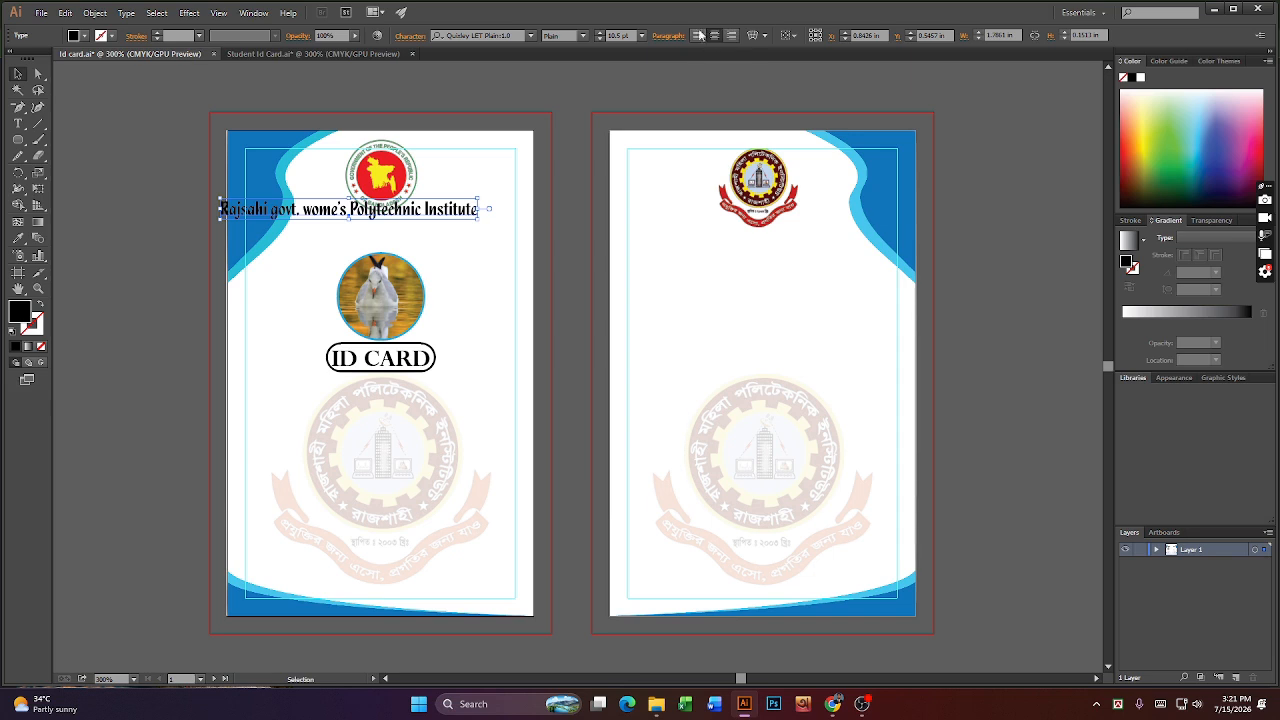
pyautogui.click(491, 140)
pyautogui.keyDown('shift'); pyautogui.click(426, 214); pyautogui.keyUp('shift')
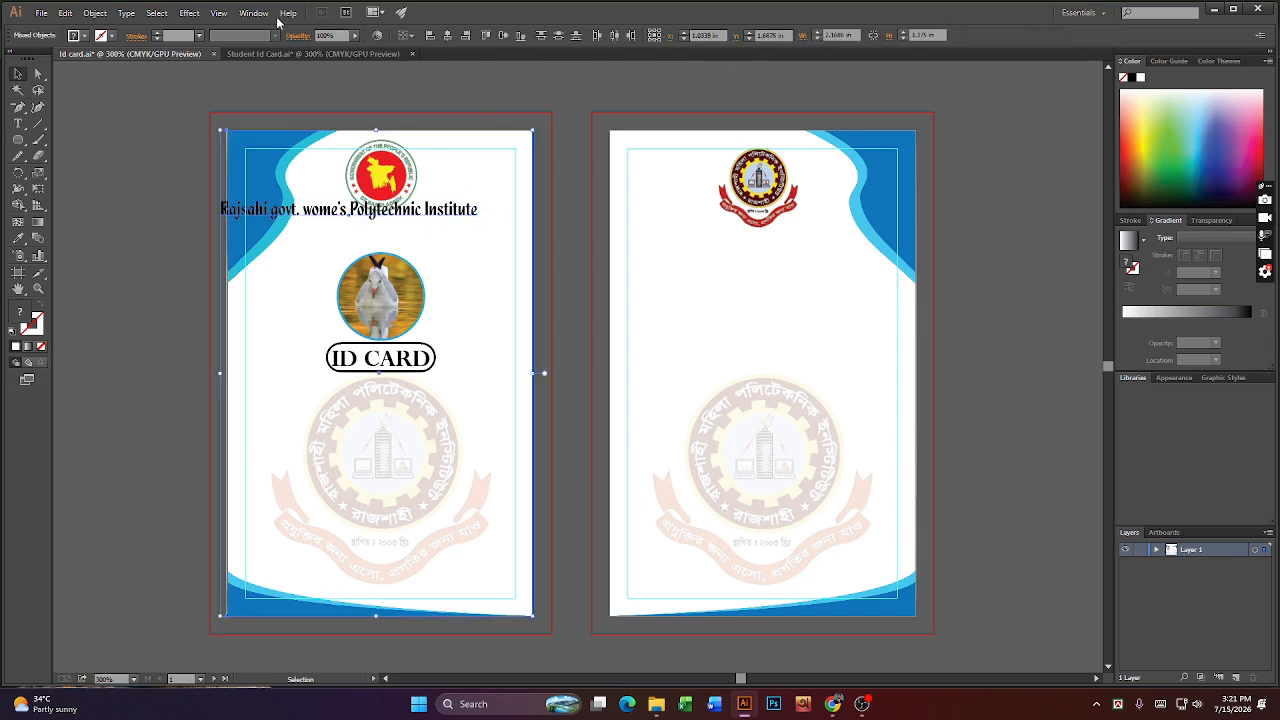
pyautogui.click(449, 35)
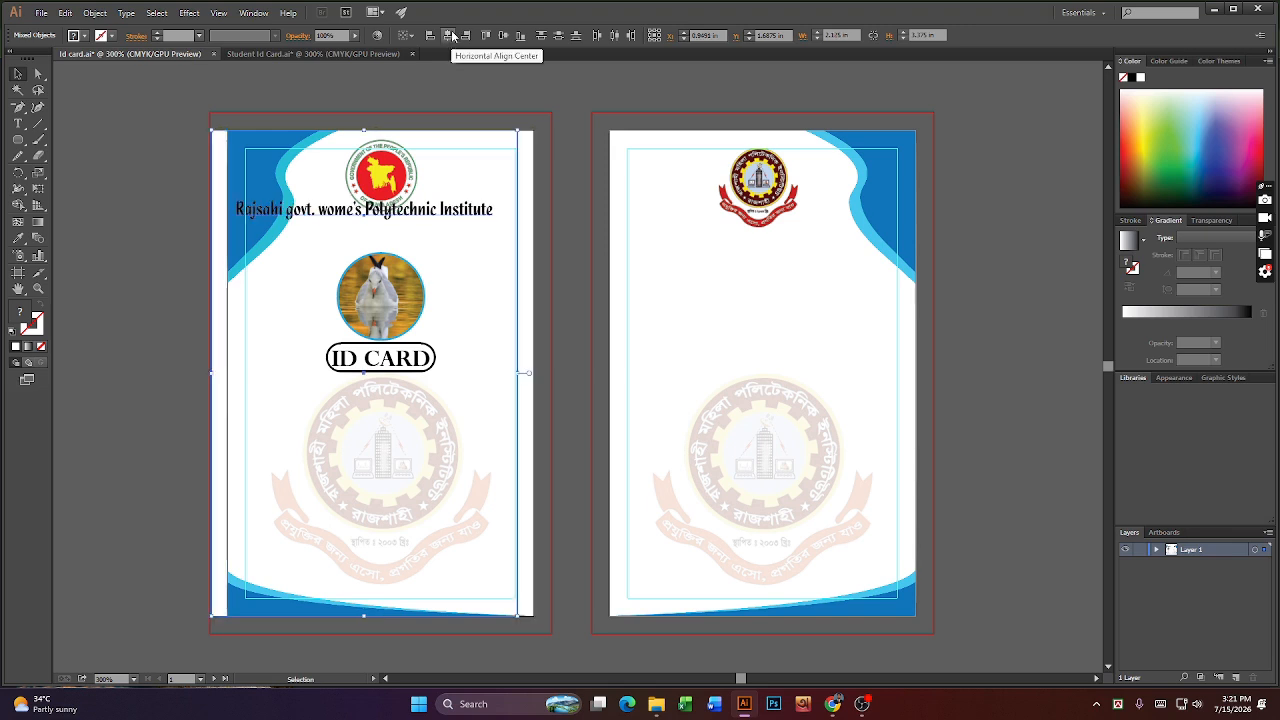
pyautogui.click(334, 78)
pyautogui.click(213, 168)
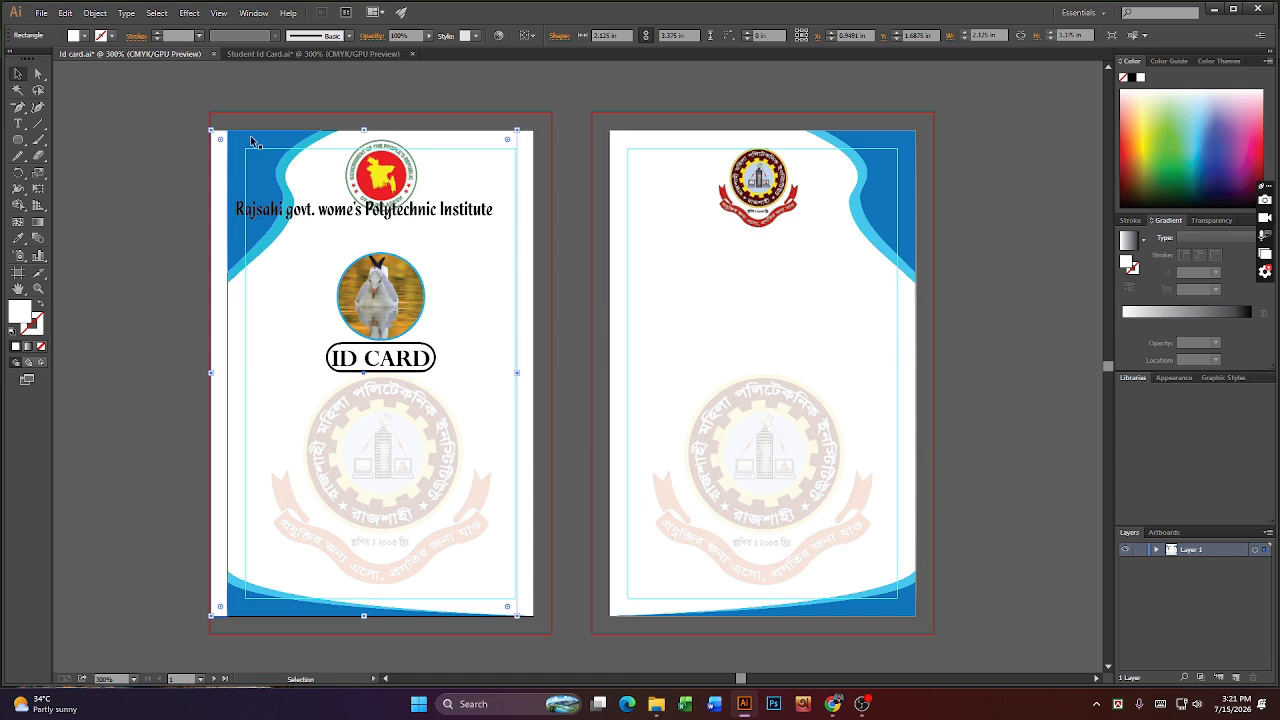
pyautogui.hotkey('ctrl', 'z')
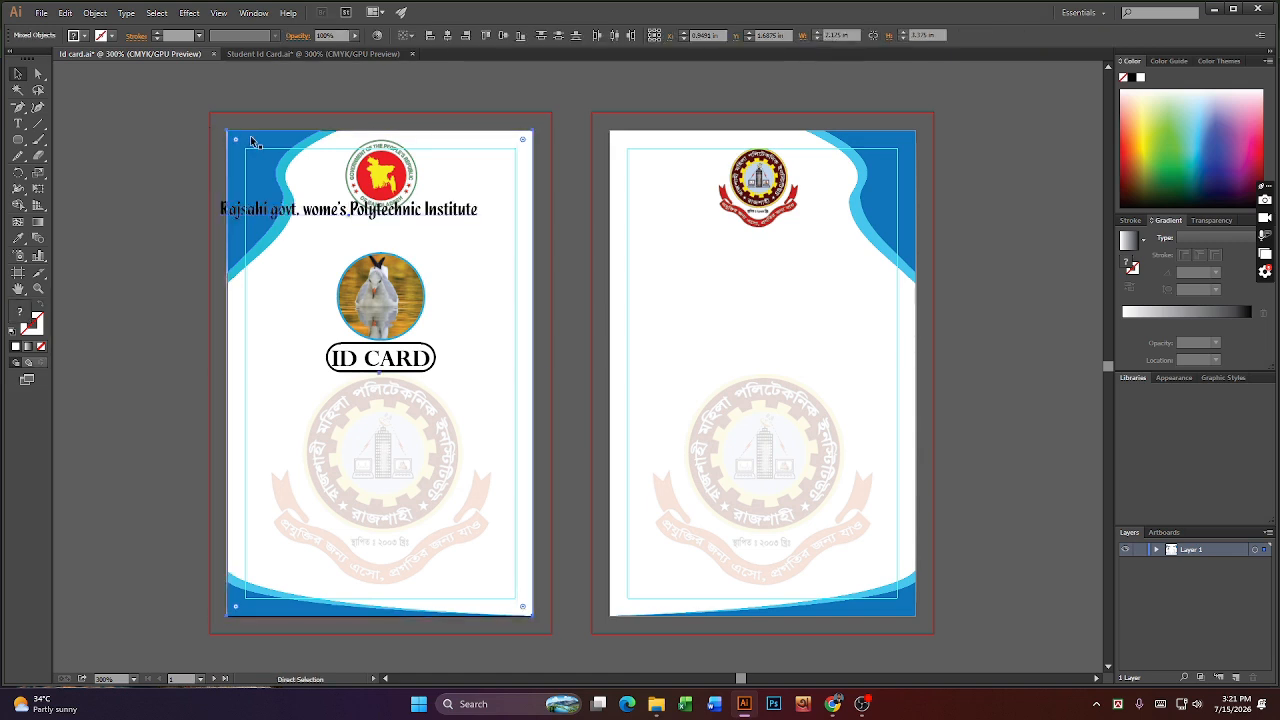
# - Place the institute name between the government seal and the photo, scaled down to about 9.21 pt and clear of the blue wave
pyautogui.moveTo(350, 213); pyautogui.dragTo(430, 229)
pyautogui.hotkey('ctrl', 'z')
pyautogui.click(194, 156)
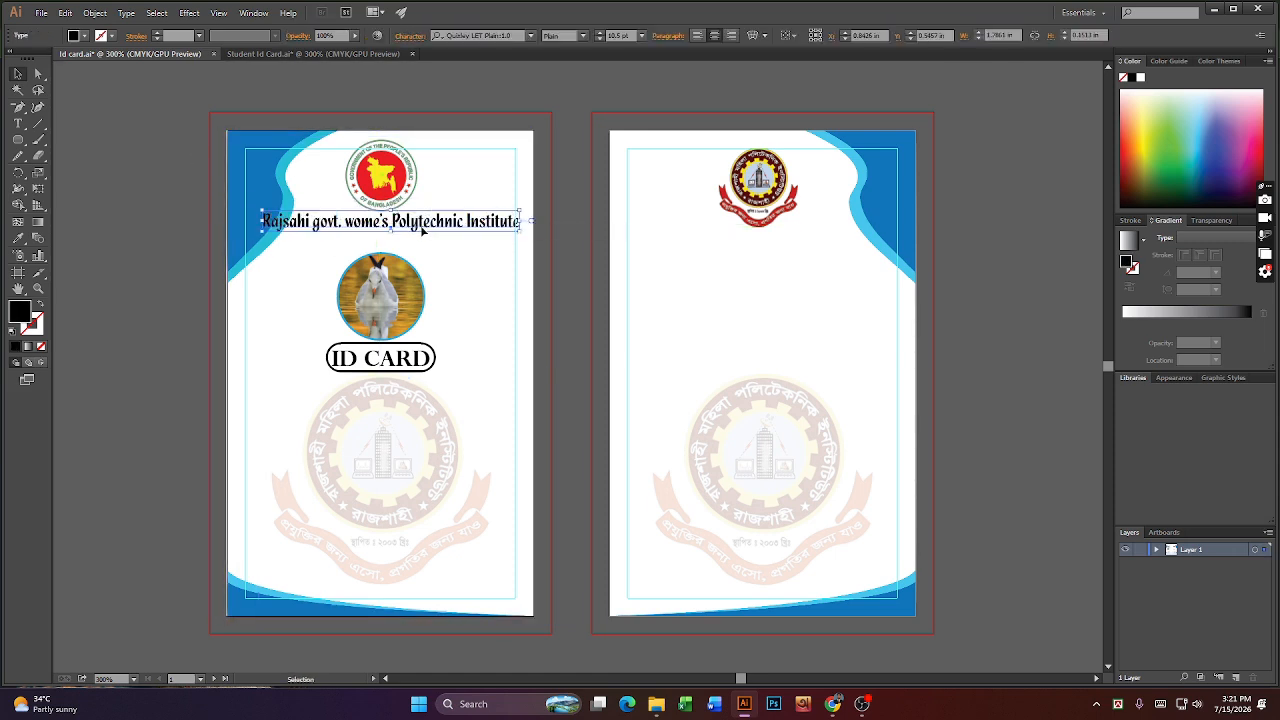
pyautogui.moveTo(520, 229); pyautogui.dragTo(504, 229)
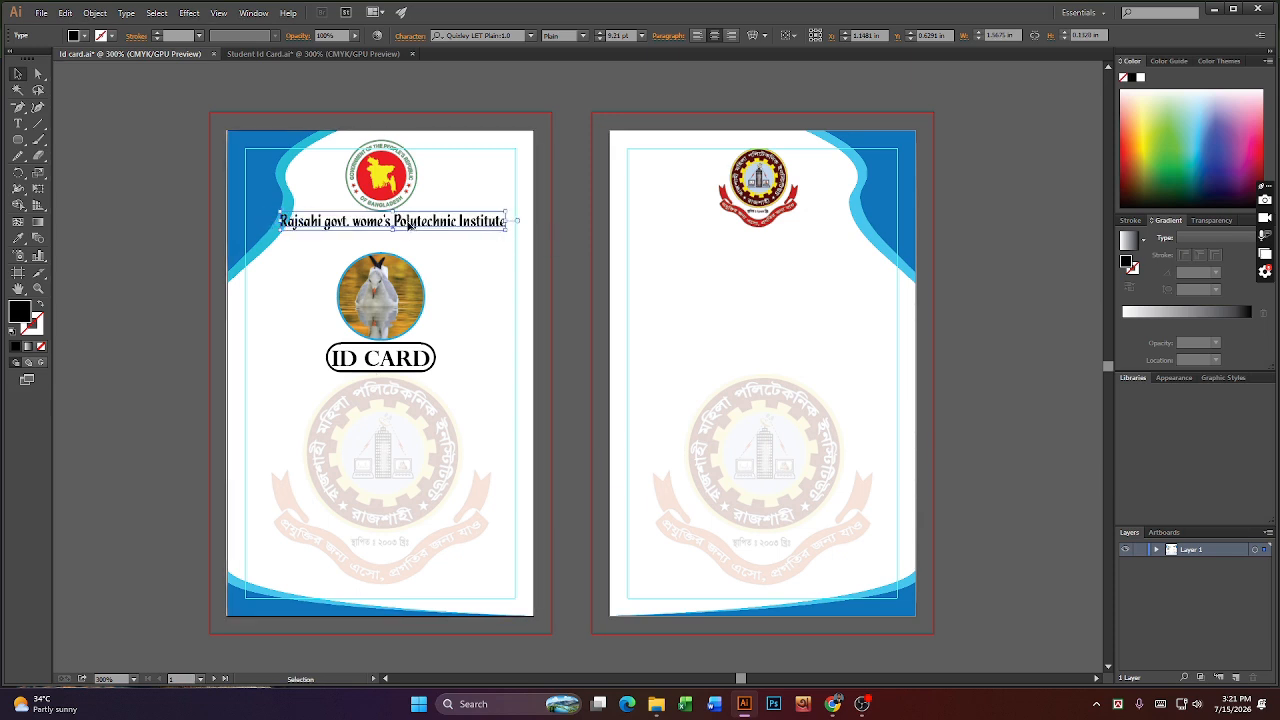
pyautogui.press('Right')
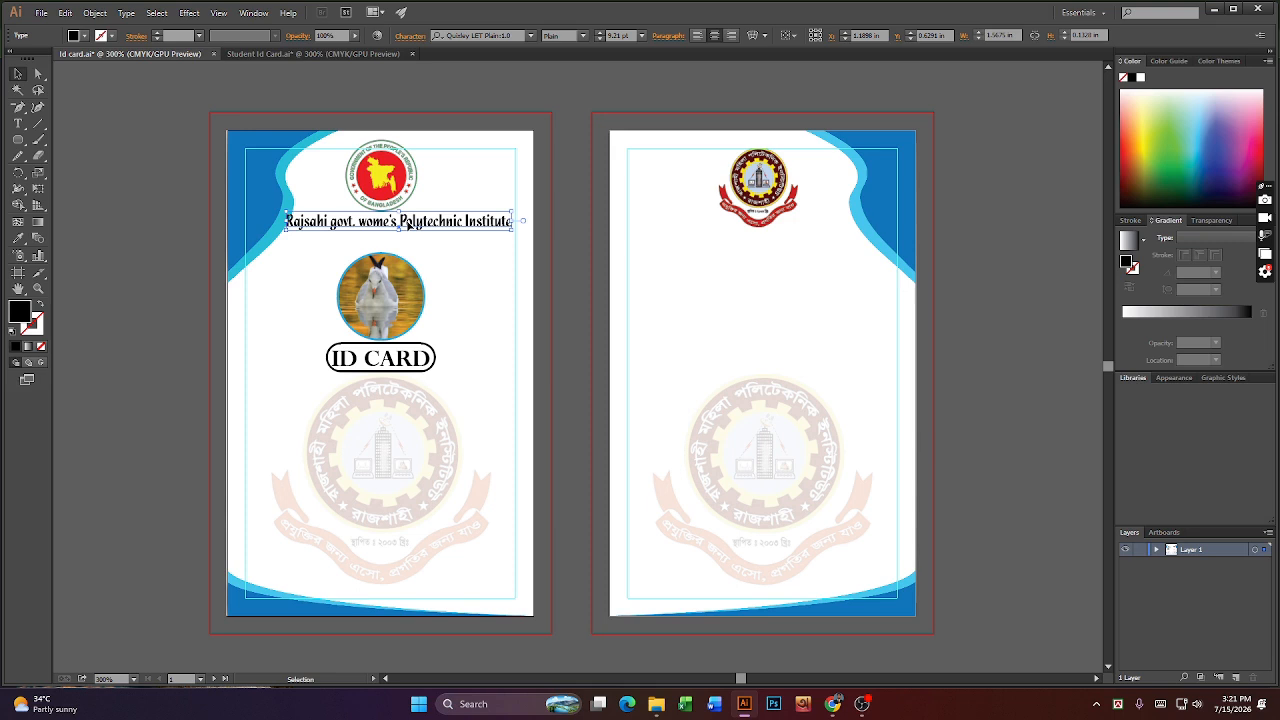
pyautogui.press('Right')
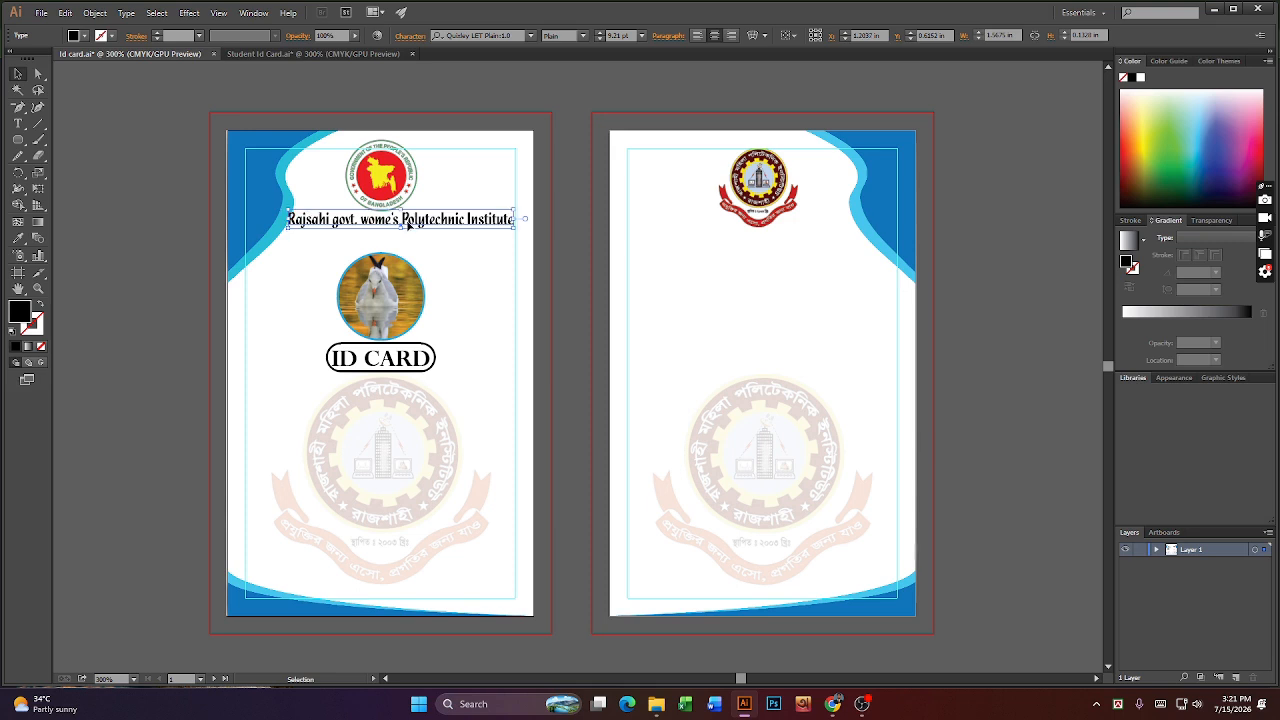
# - Capitalise the first letter of "wome's" in the institute name on the front side
pyautogui.click(220, 268)
pyautogui.click(373, 219)
pyautogui.doubleClick(373, 219)
pyautogui.press('BackSpace')
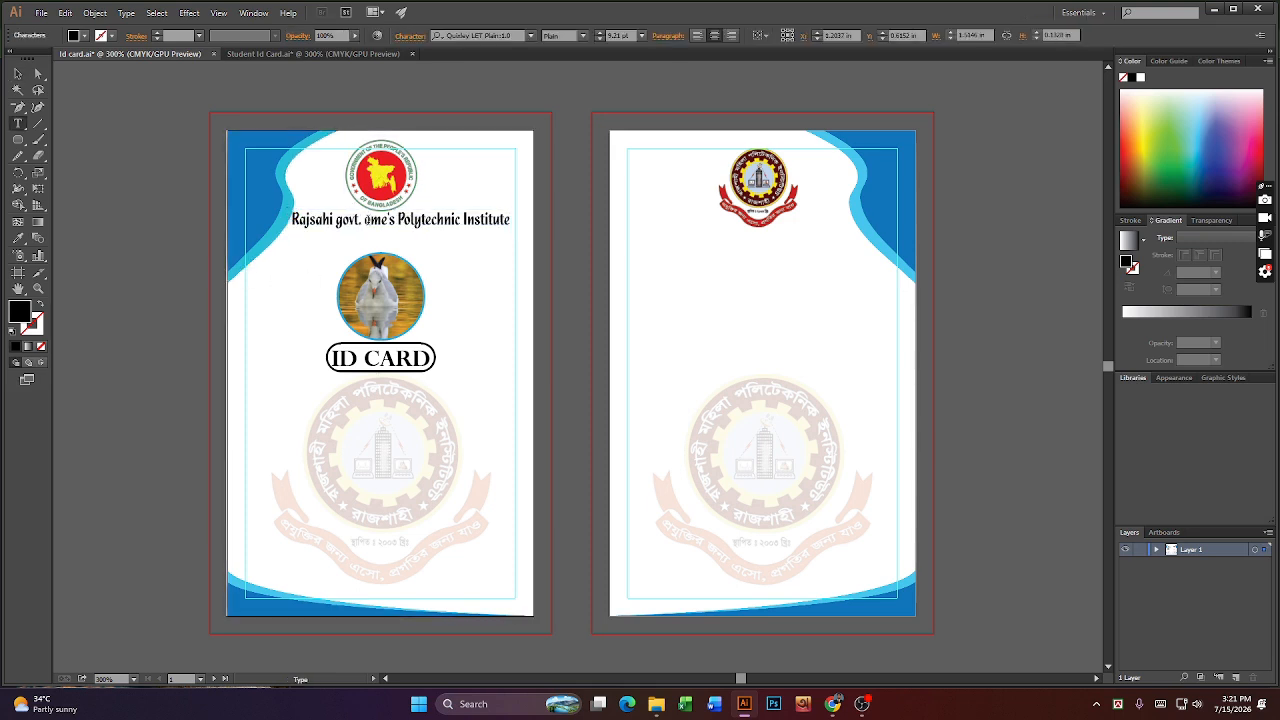
pyautogui.write('W')
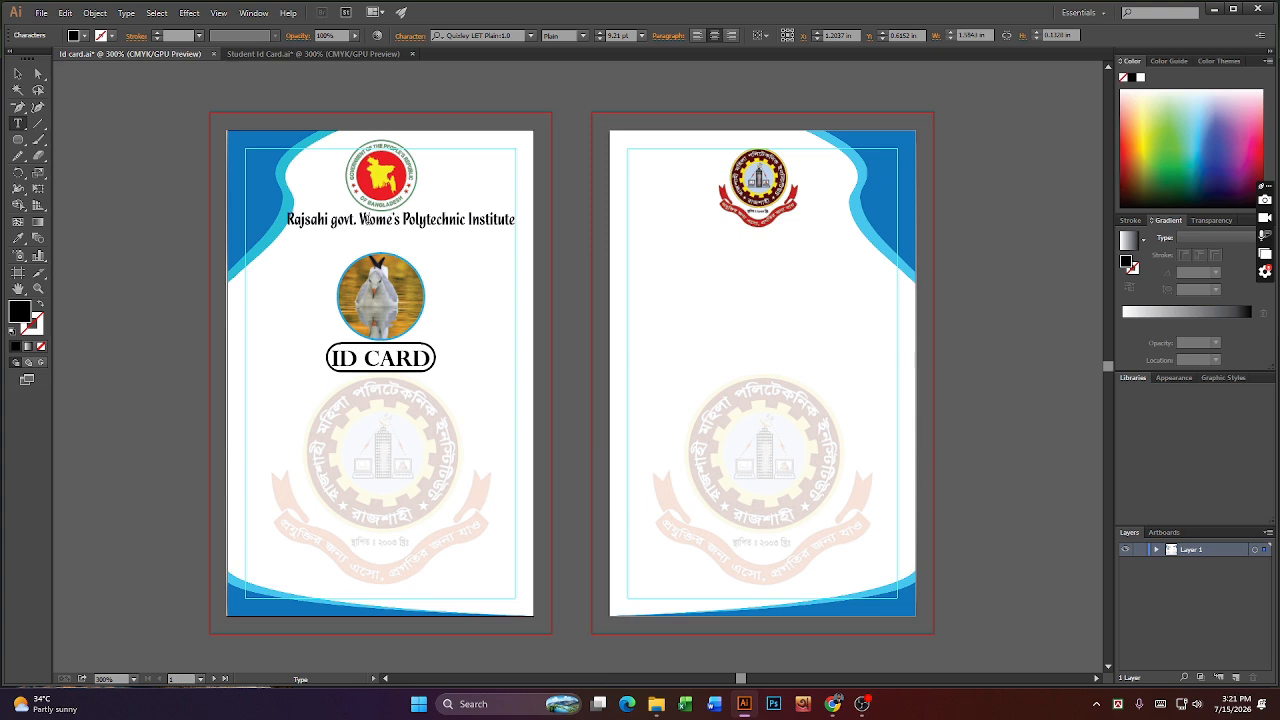
pyautogui.click(18, 75)
pyautogui.click(518, 290)
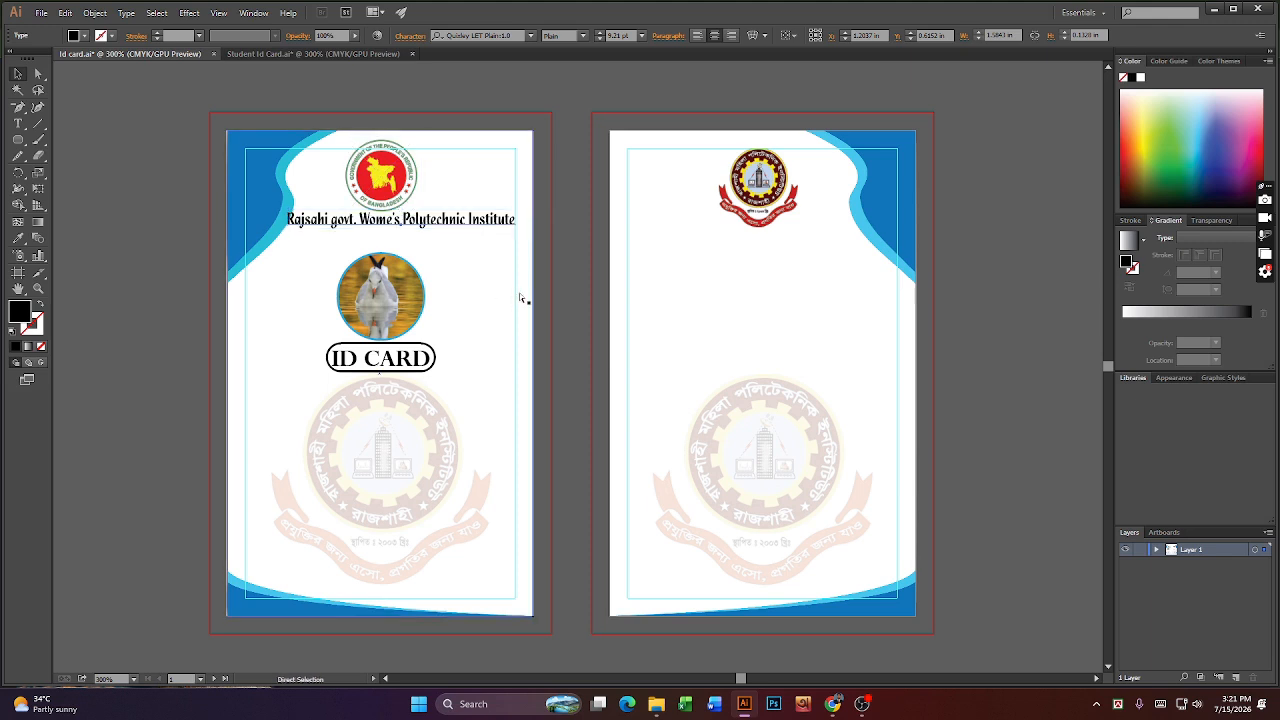
# - Correct the spelling of the first word in the institute name to "Rajshahi"
pyautogui.hotkey('ctrl', '1')
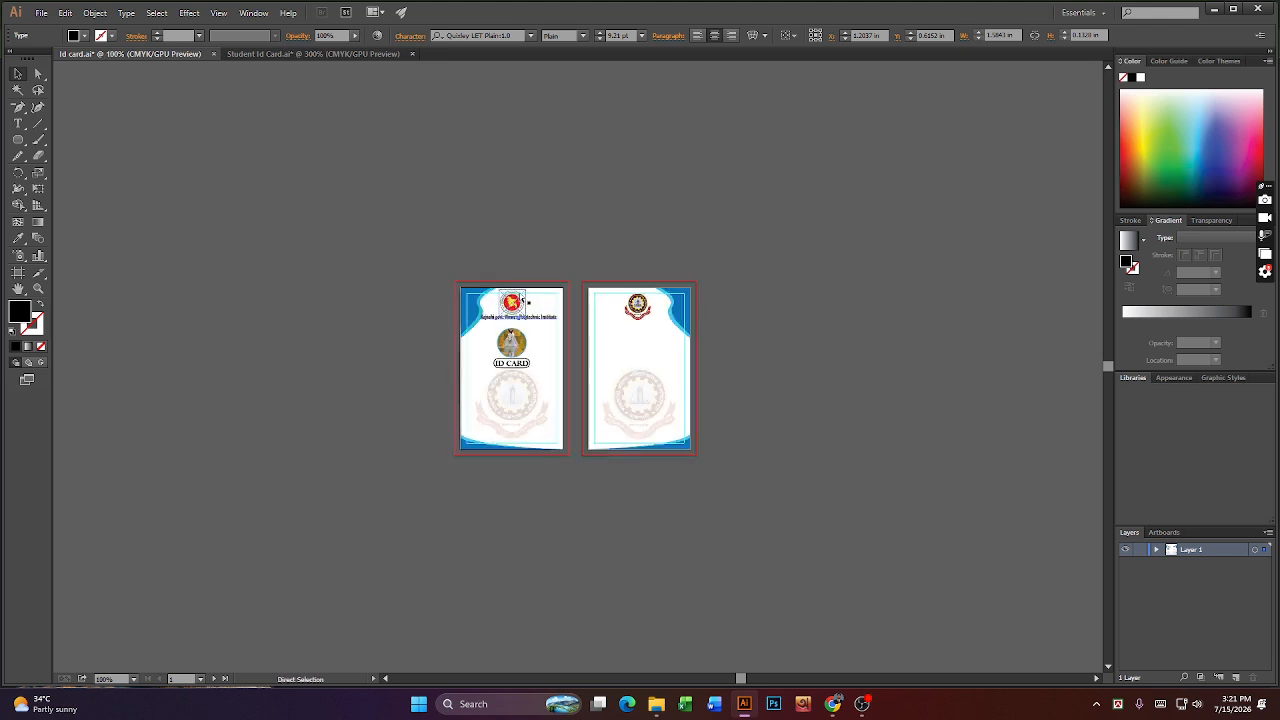
pyautogui.hotkey('ctrl', '=')
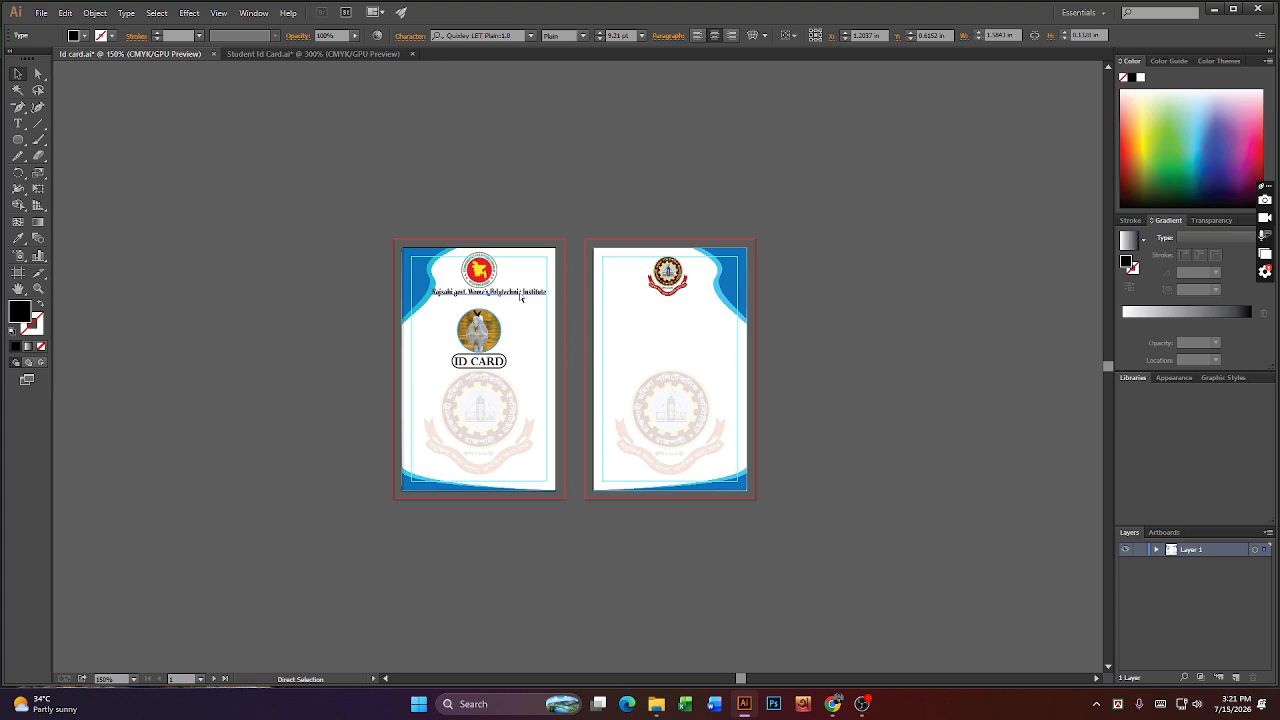
pyautogui.hotkey('ctrl', '=')
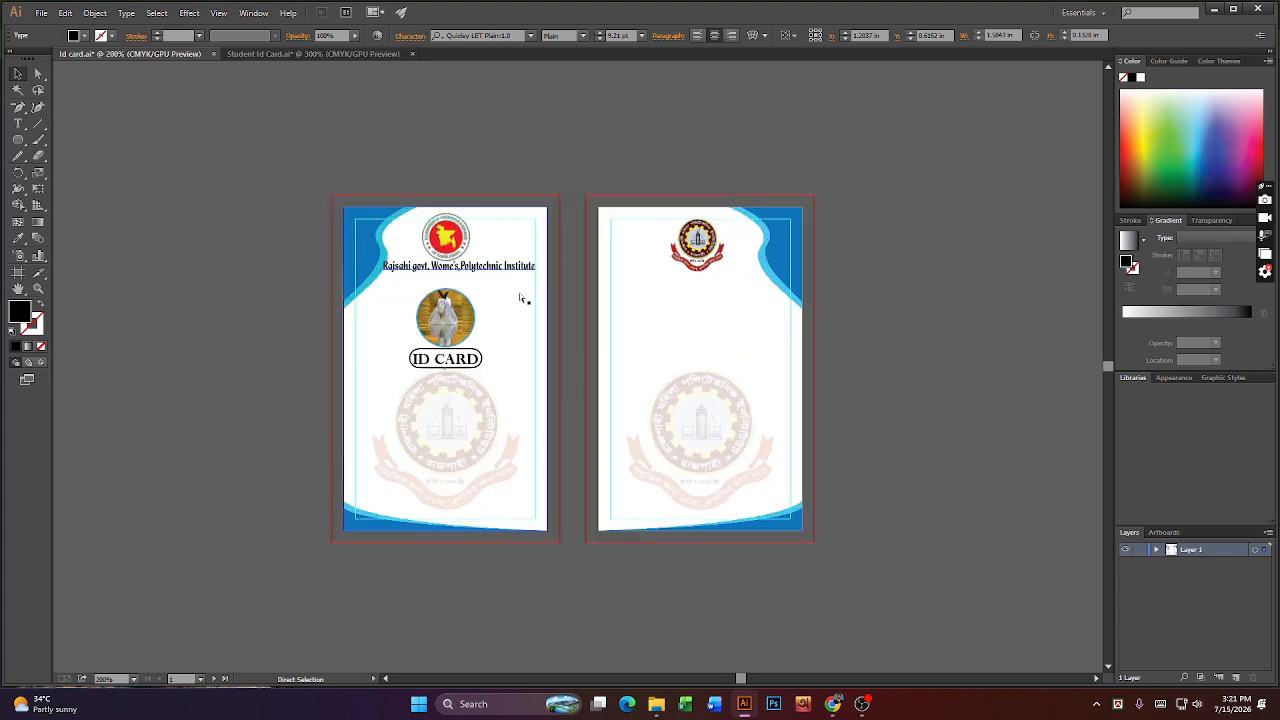
pyautogui.hotkey('ctrl', '=')
pyautogui.press('v')
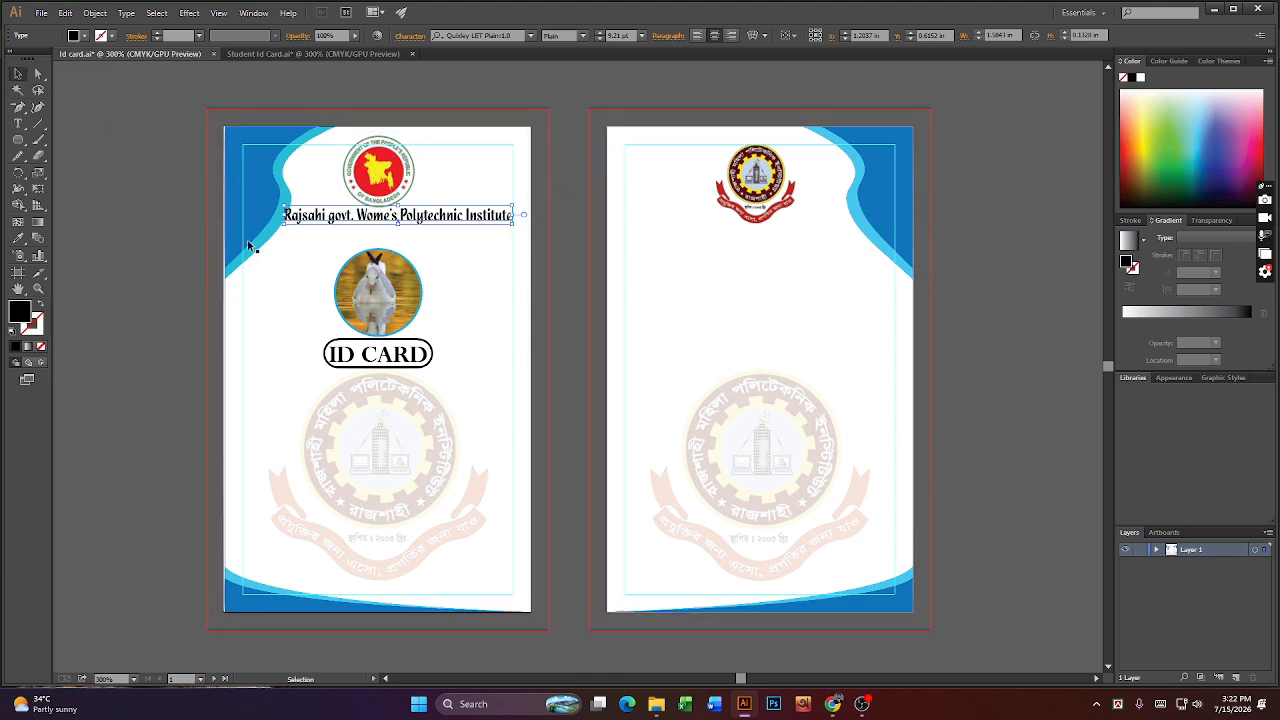
pyautogui.click(274, 222)
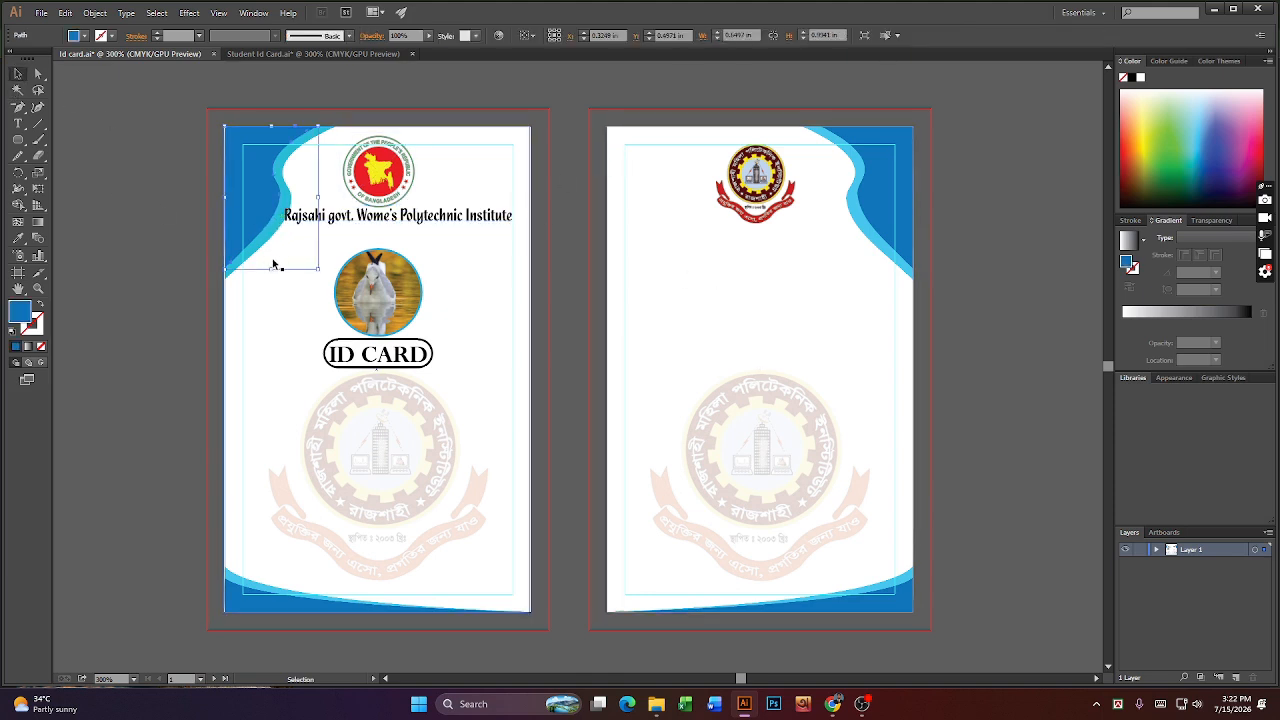
pyautogui.click(288, 218)
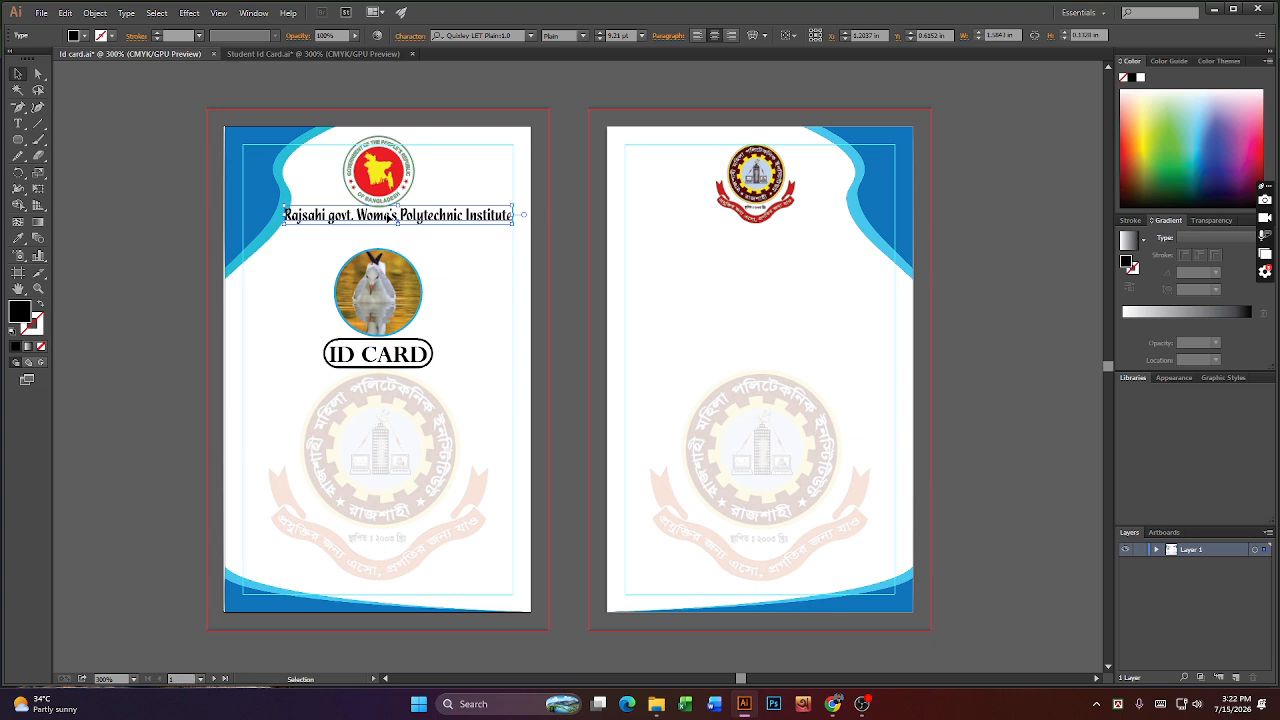
pyautogui.doubleClick(308, 215)
pyautogui.write('h')
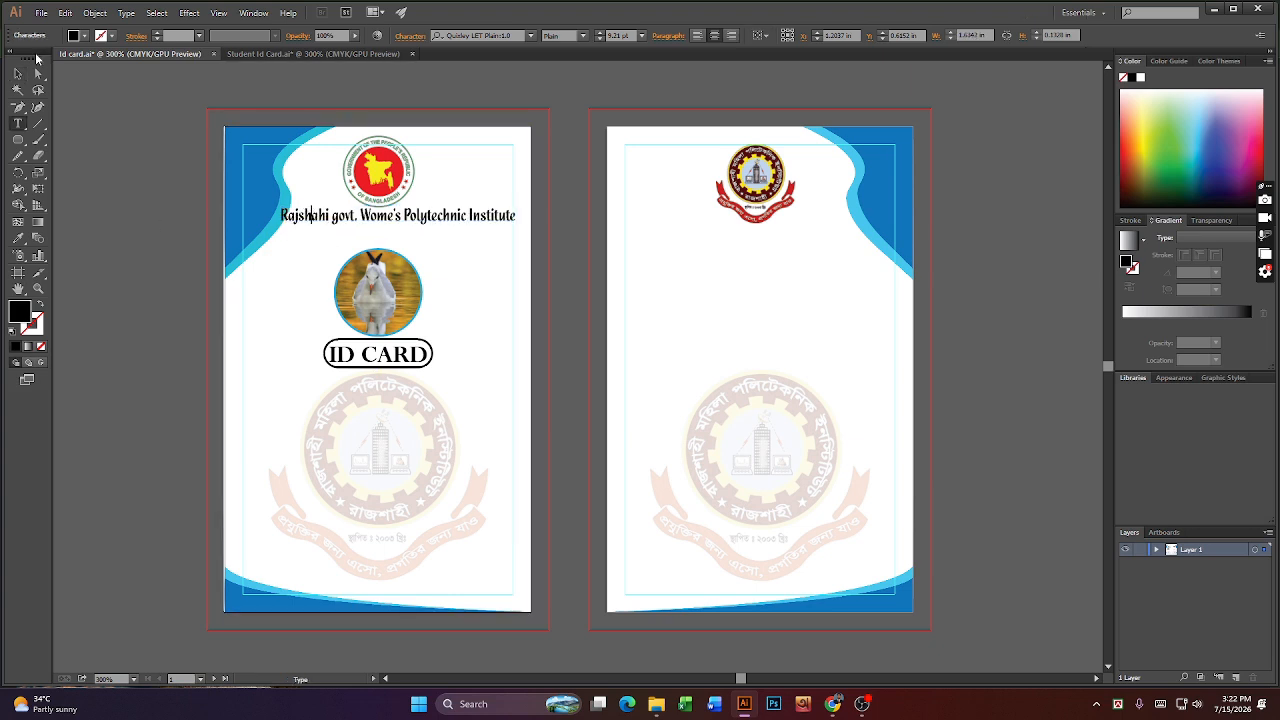
pyautogui.click(18, 73)
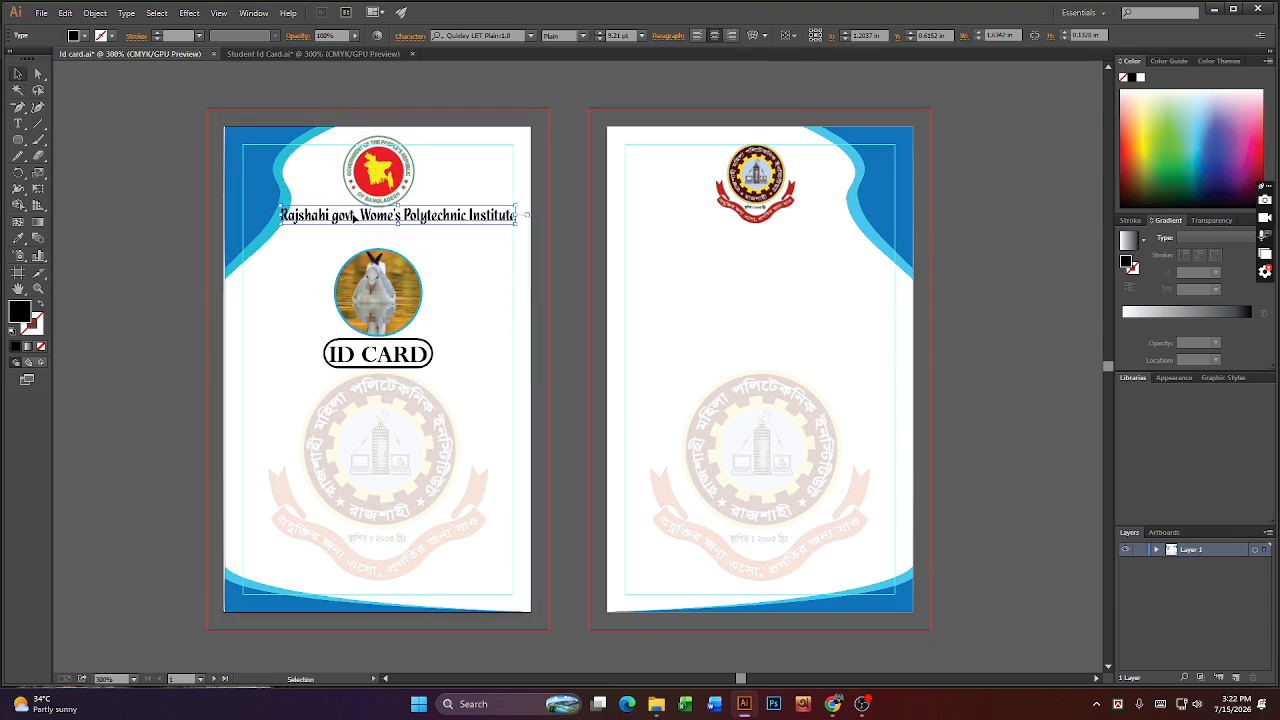
pyautogui.keyDown('alt'); pyautogui.moveTo(353, 215); pyautogui.dragTo(351, 232); pyautogui.keyUp('alt')
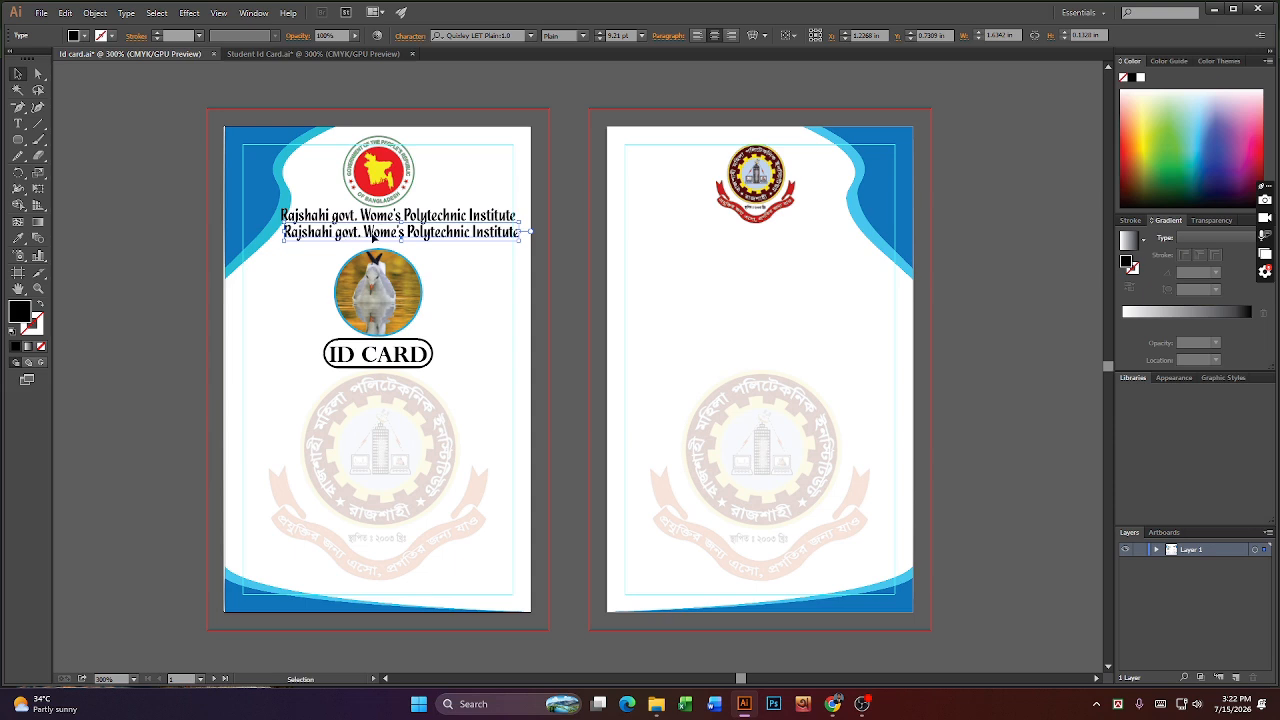
pyautogui.doubleClick(345, 234)
pyautogui.hotkey('ctrl', 'a')
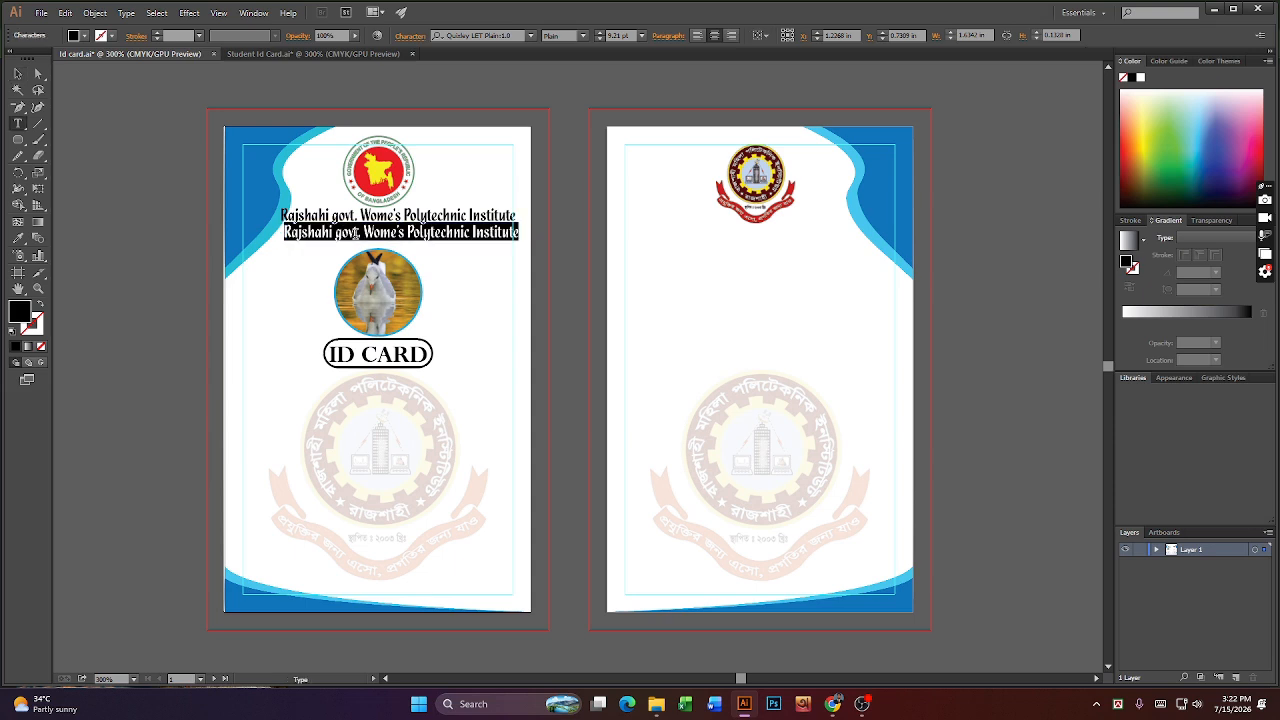
pyautogui.write('www')
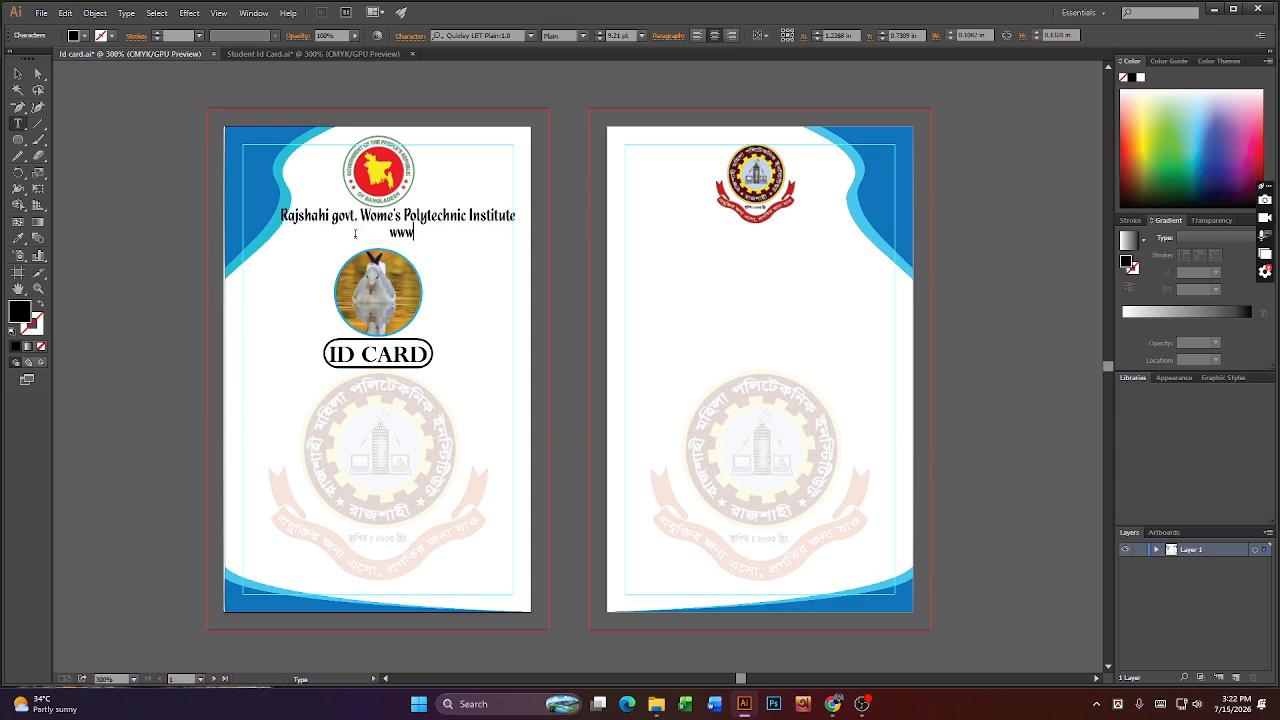
pyautogui.write('.rmpi.polytech')
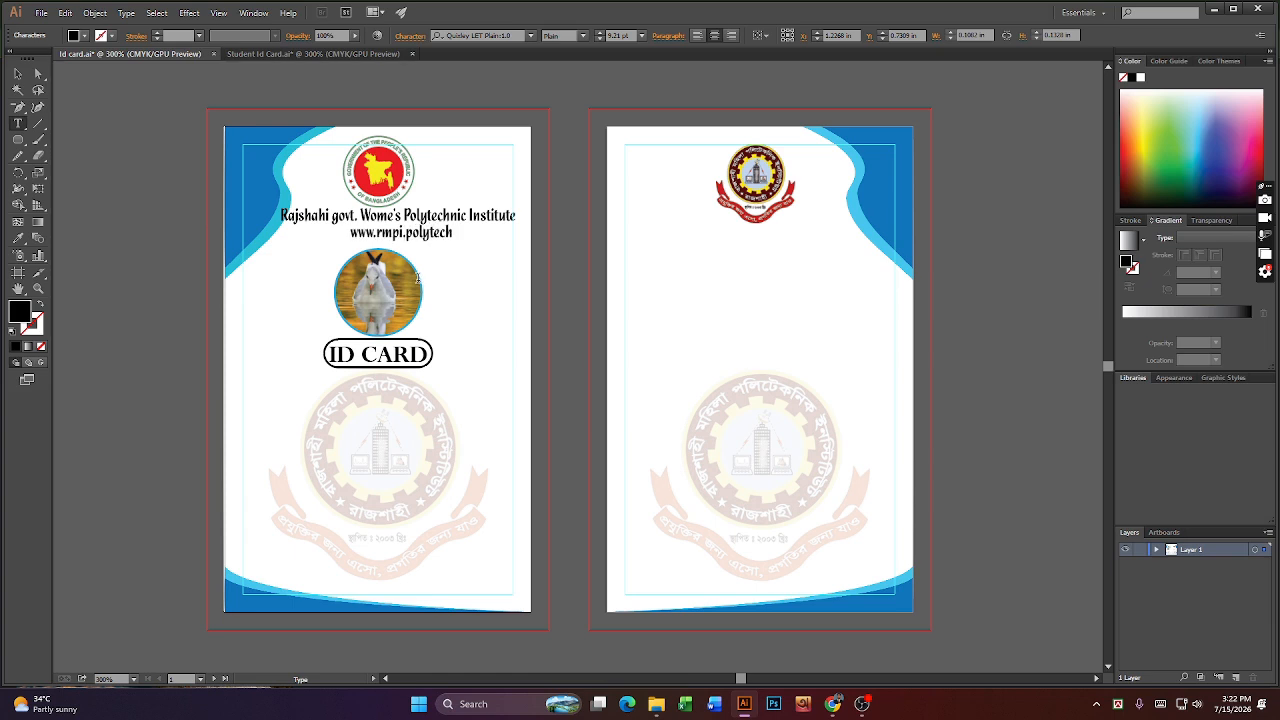
pyautogui.write('.gov')
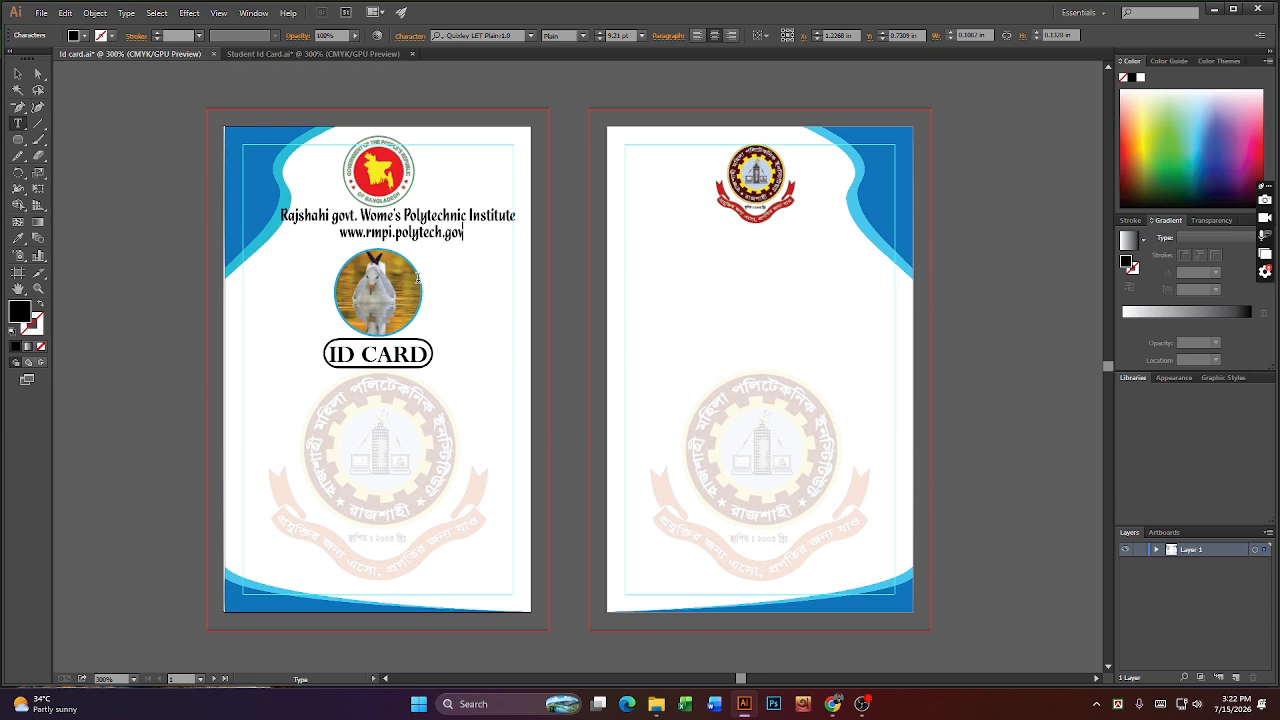
pyautogui.write('.bd')
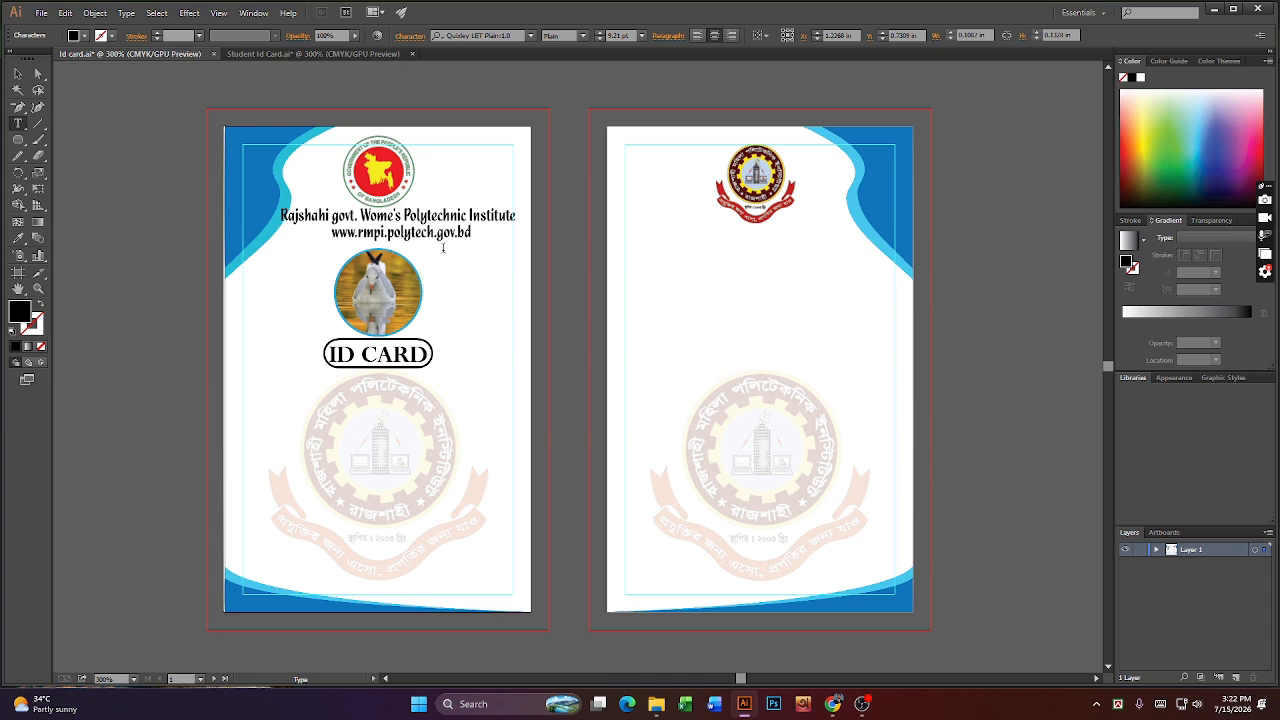
pyautogui.click(17, 74)
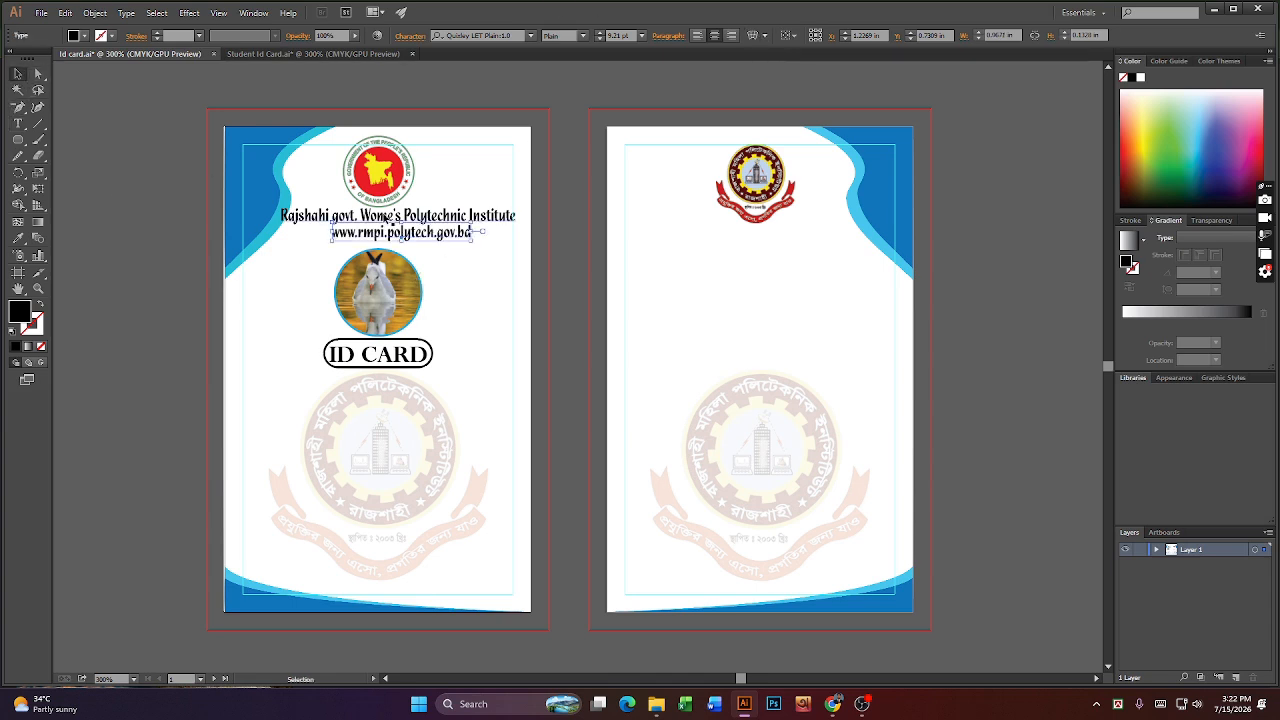
# - Colour the institute name and website lines with the dark blue sampled from the front card's upper corner shape
pyautogui.click(414, 237)
pyautogui.keyDown('shift'); pyautogui.click(424, 218); pyautogui.keyUp('shift')
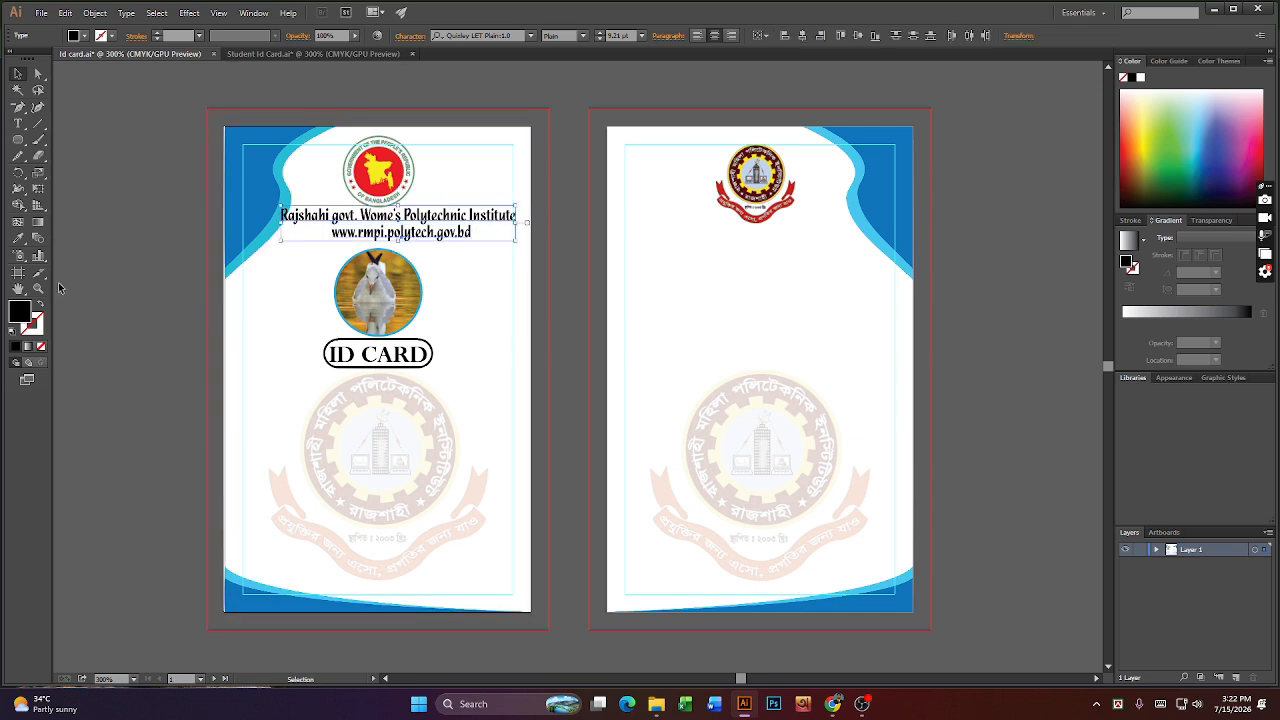
pyautogui.click(18, 238)
pyautogui.click(252, 196)
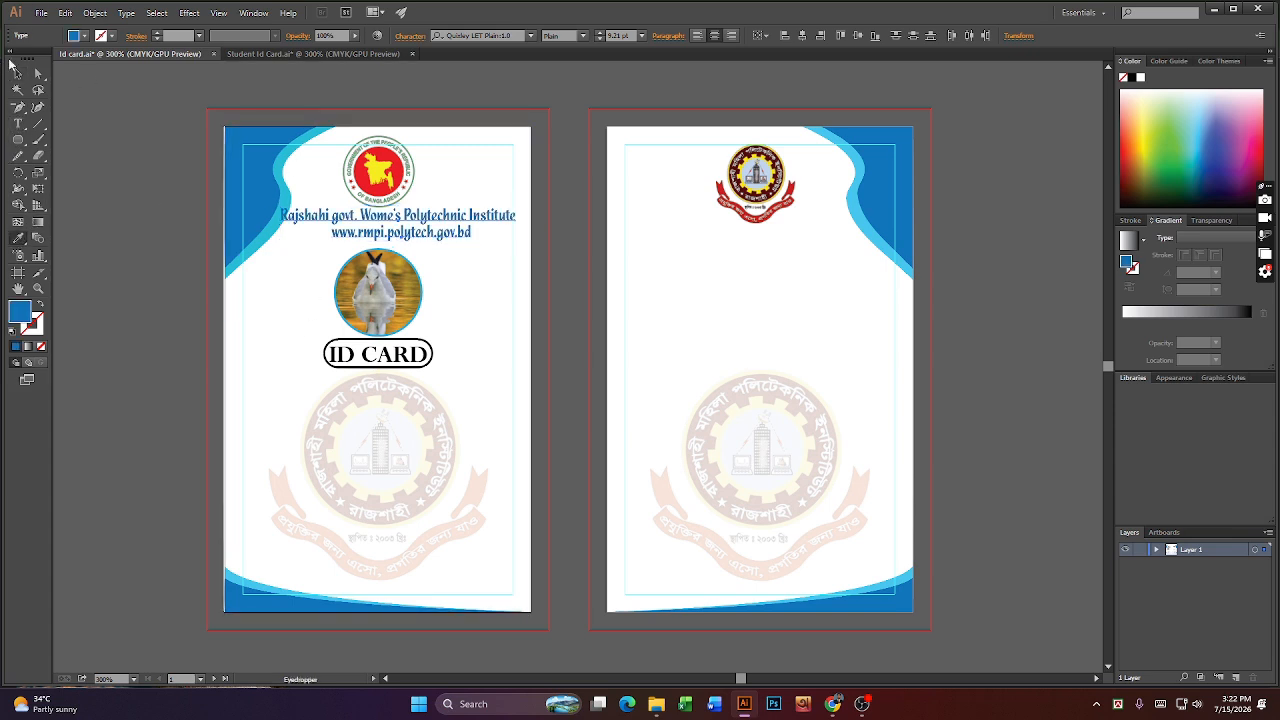
pyautogui.click(17, 73)
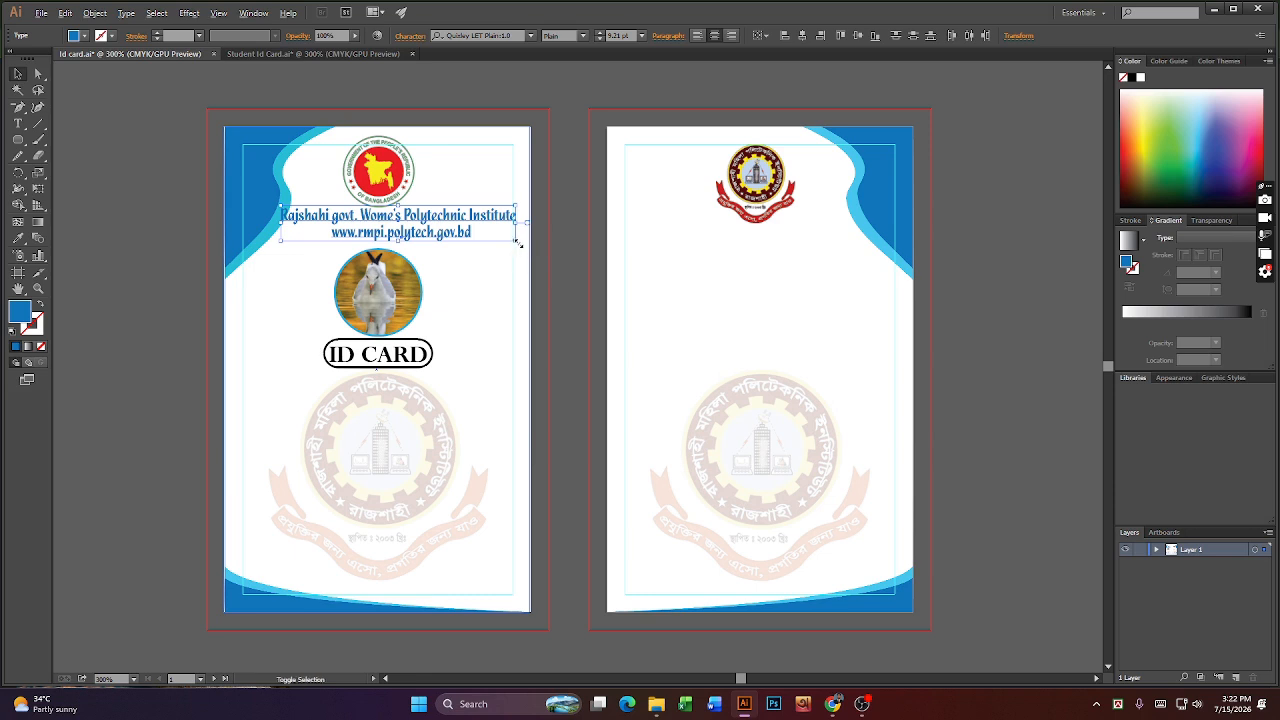
# - Scale the institute name and website down slightly to fit inside the guide, and nudge the photo and ID CARD badge up slightly
pyautogui.moveTo(516, 242); pyautogui.dragTo(512, 239)
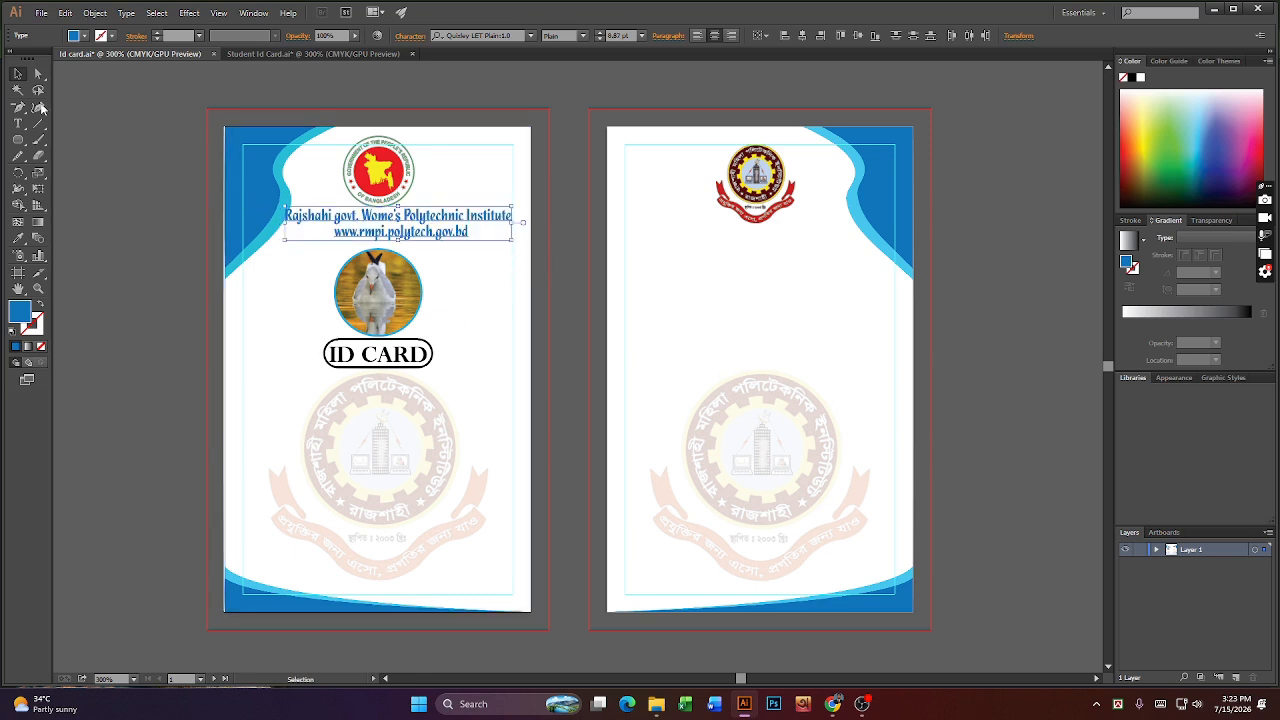
pyautogui.click(112, 123)
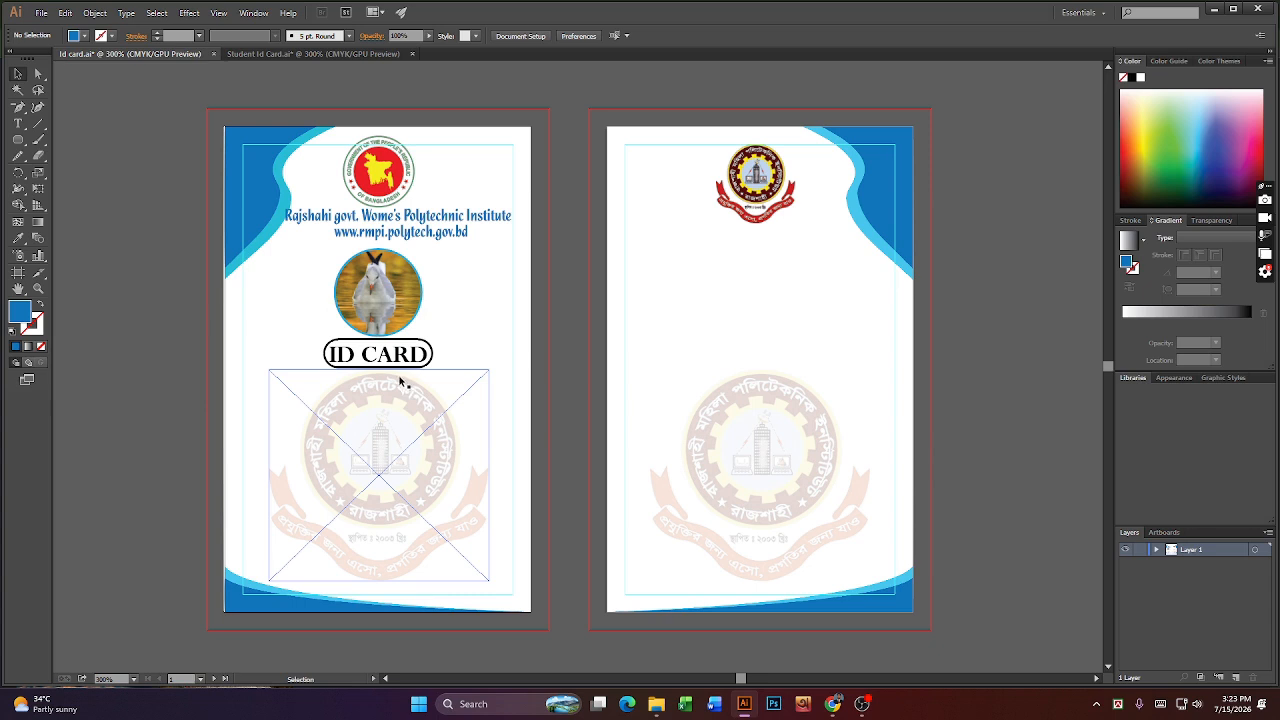
pyautogui.click(408, 304)
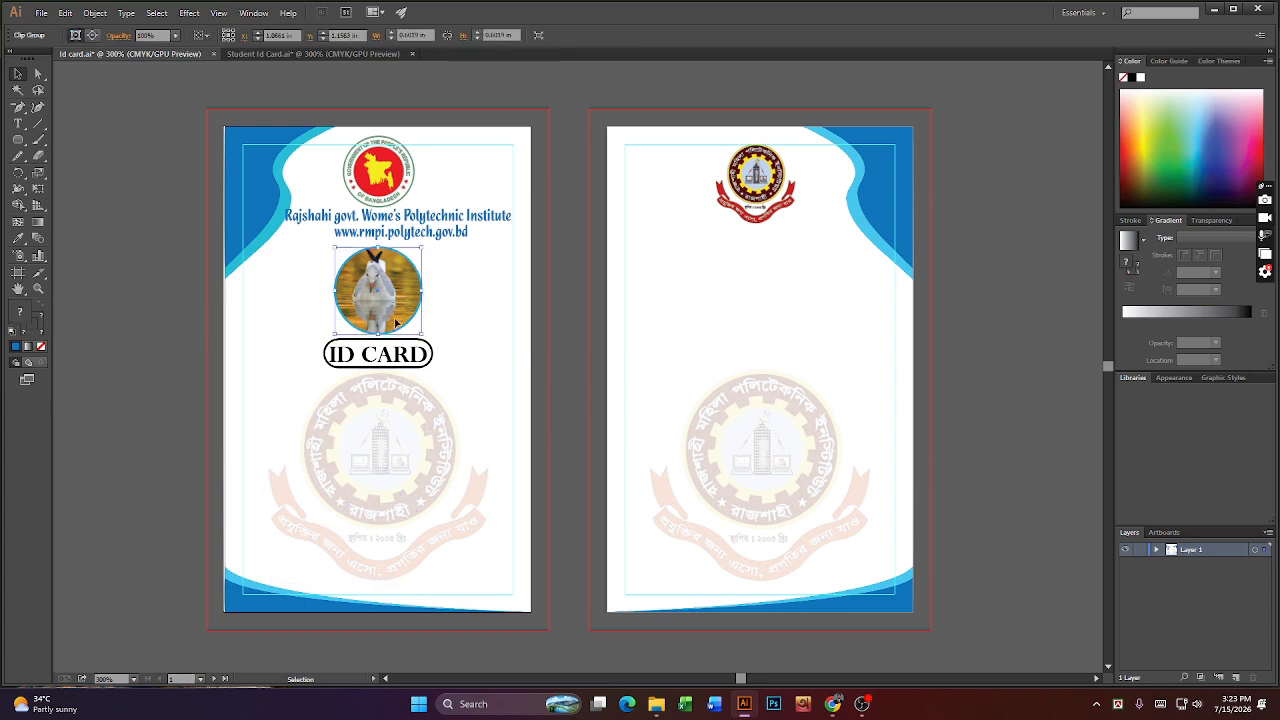
pyautogui.click(400, 350)
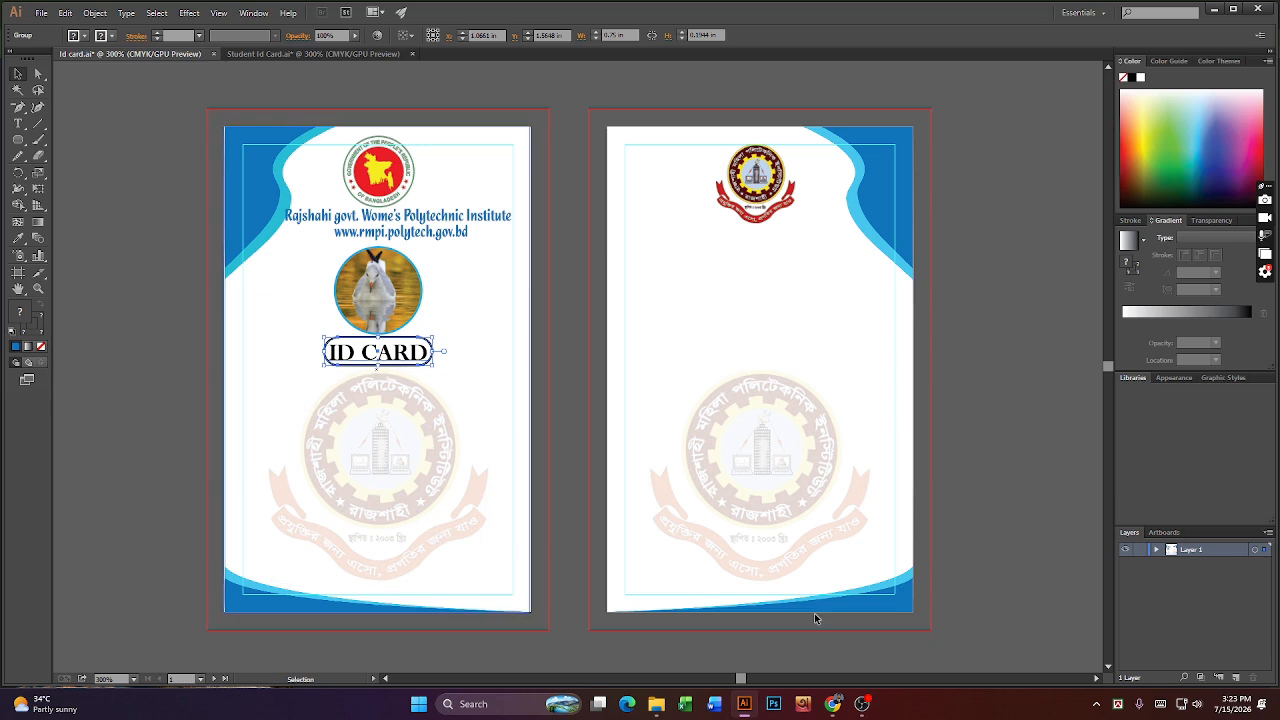
# - Add a black "Name:" label below the ID CARD badge, starting at the front card's inner left guide
pyautogui.click(18, 126)
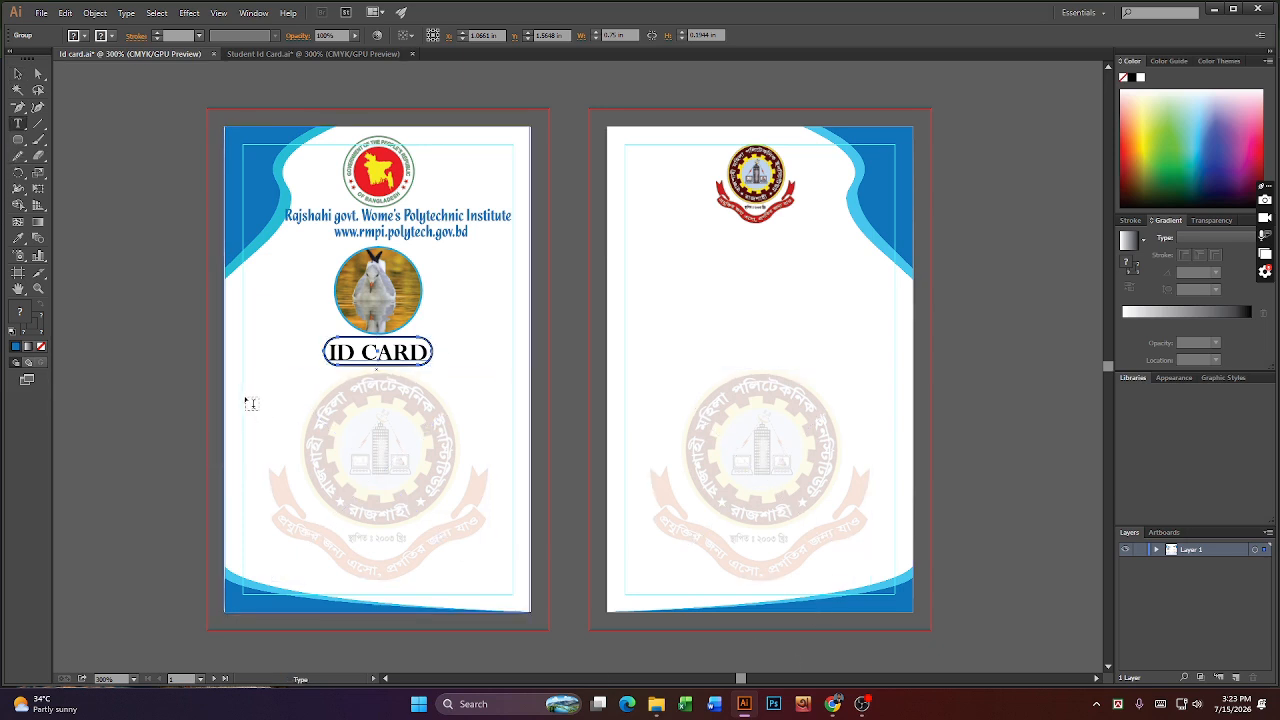
pyautogui.click(250, 386)
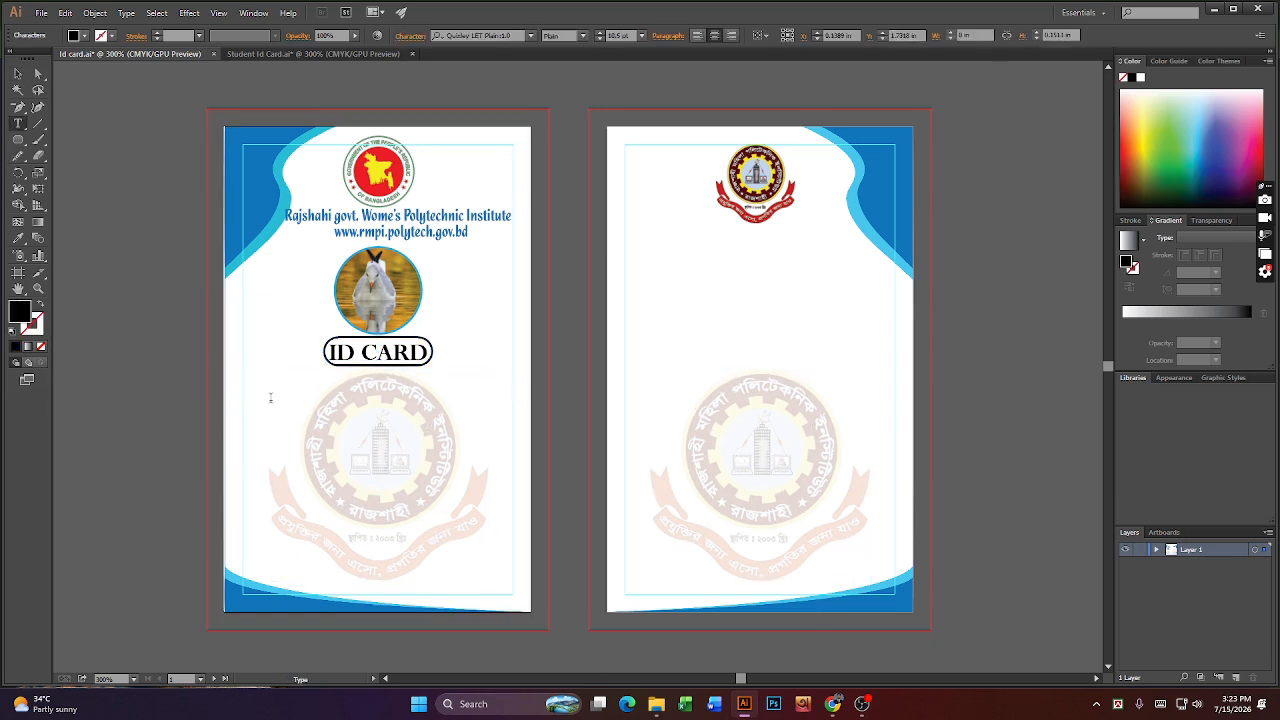
pyautogui.write('Name:')
pyautogui.click(17, 73)
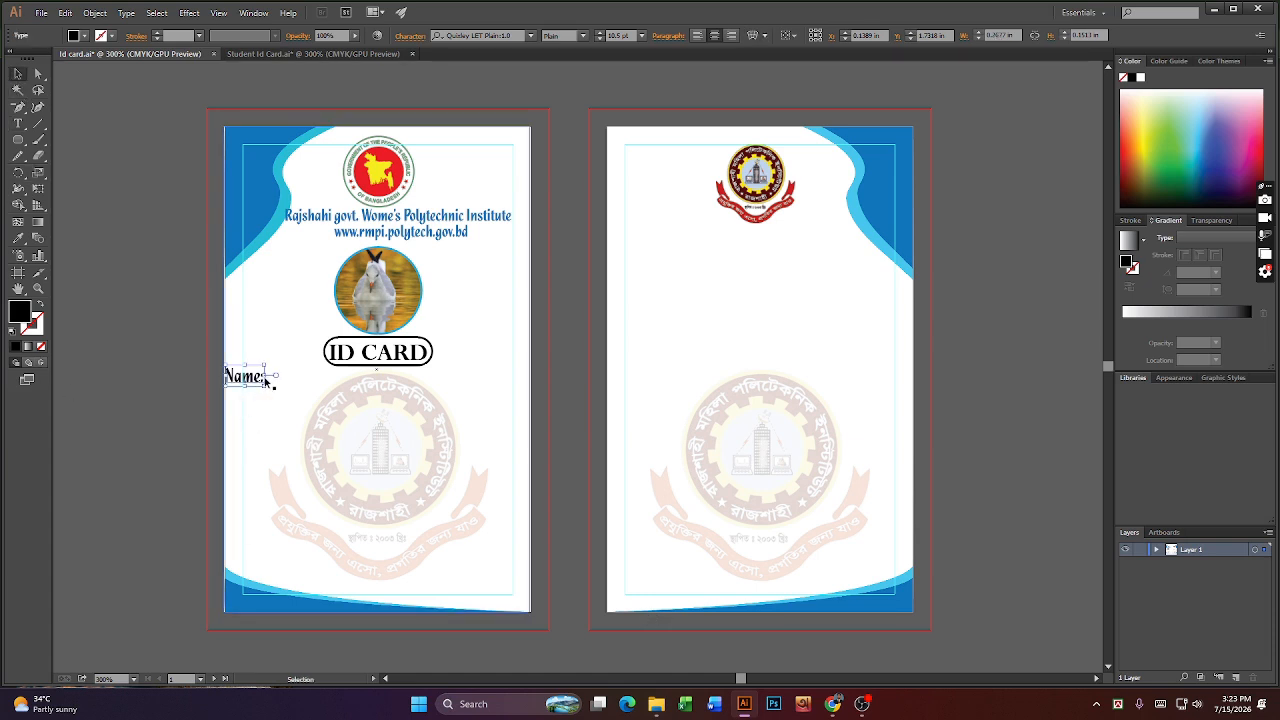
pyautogui.moveTo(255, 380)
pyautogui.mouseDown()
pyautogui.moveTo(295, 388)
pyautogui.moveTo(272, 386)
pyautogui.mouseUp()
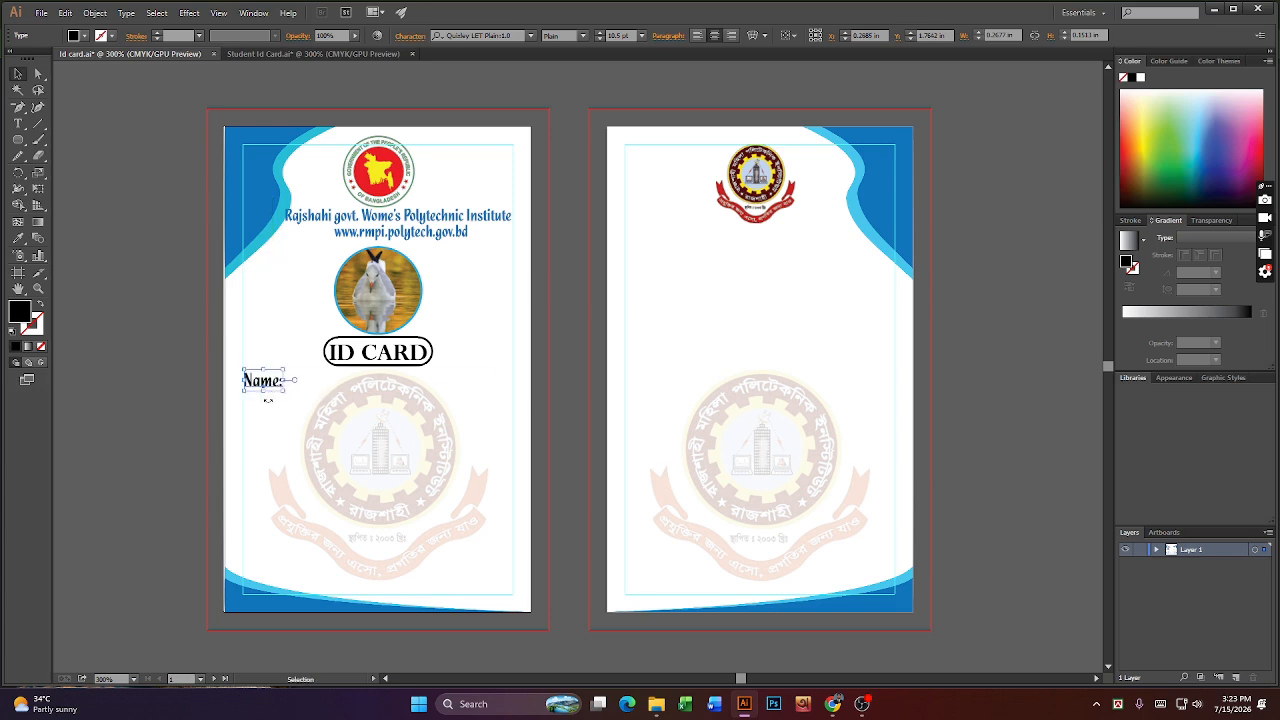
pyautogui.click(1213, 10)
pyautogui.click(1203, 13)
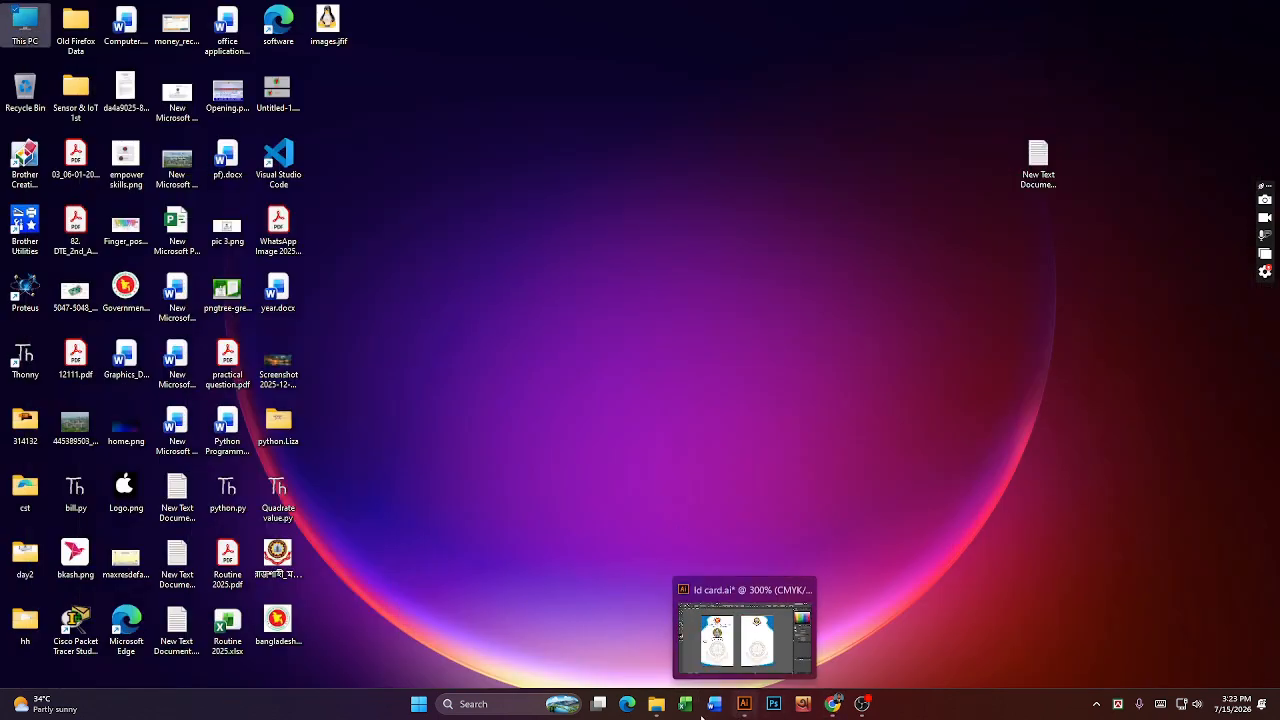
pyautogui.click(744, 704)
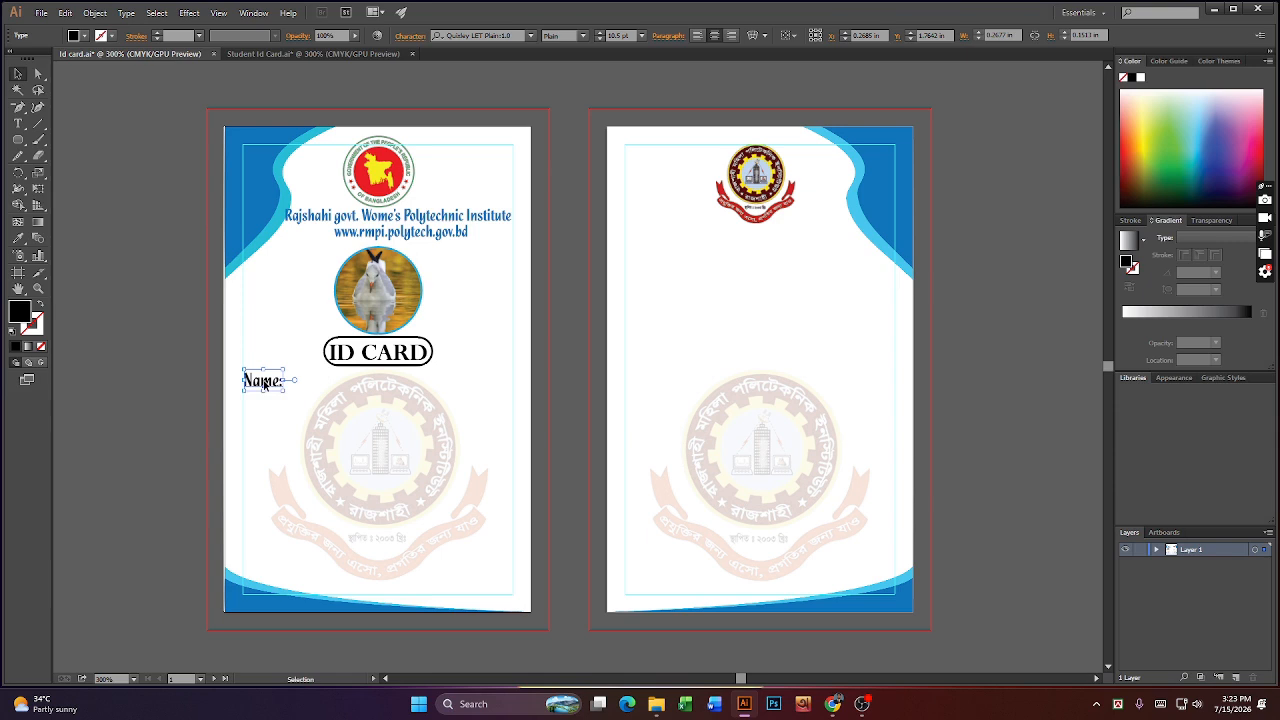
# - Duplicate the Name label below itself, change the copy to "Roll:", and stack three more copies of it underneath
pyautogui.keyDown('alt'); pyautogui.moveTo(264, 383); pyautogui.dragTo(265, 403); pyautogui.keyUp('alt')
pyautogui.press('t')
pyautogui.doubleClick(263, 400)
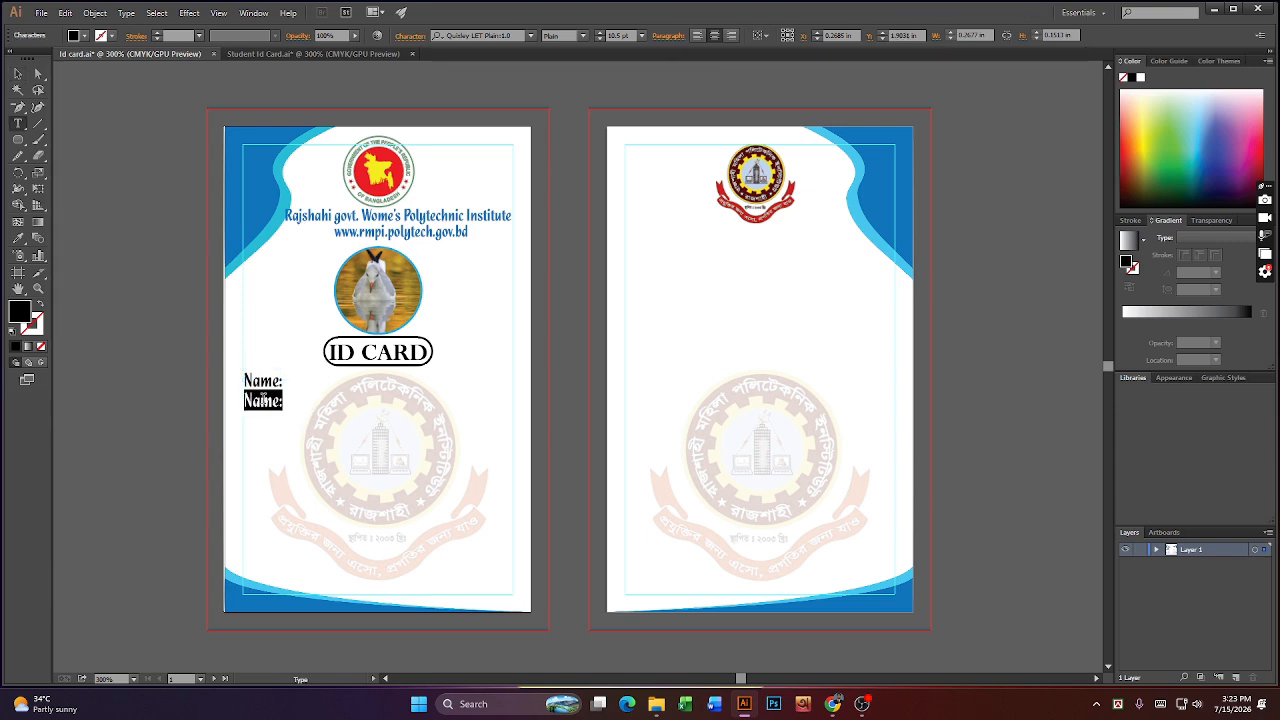
pyautogui.write('Roll:')
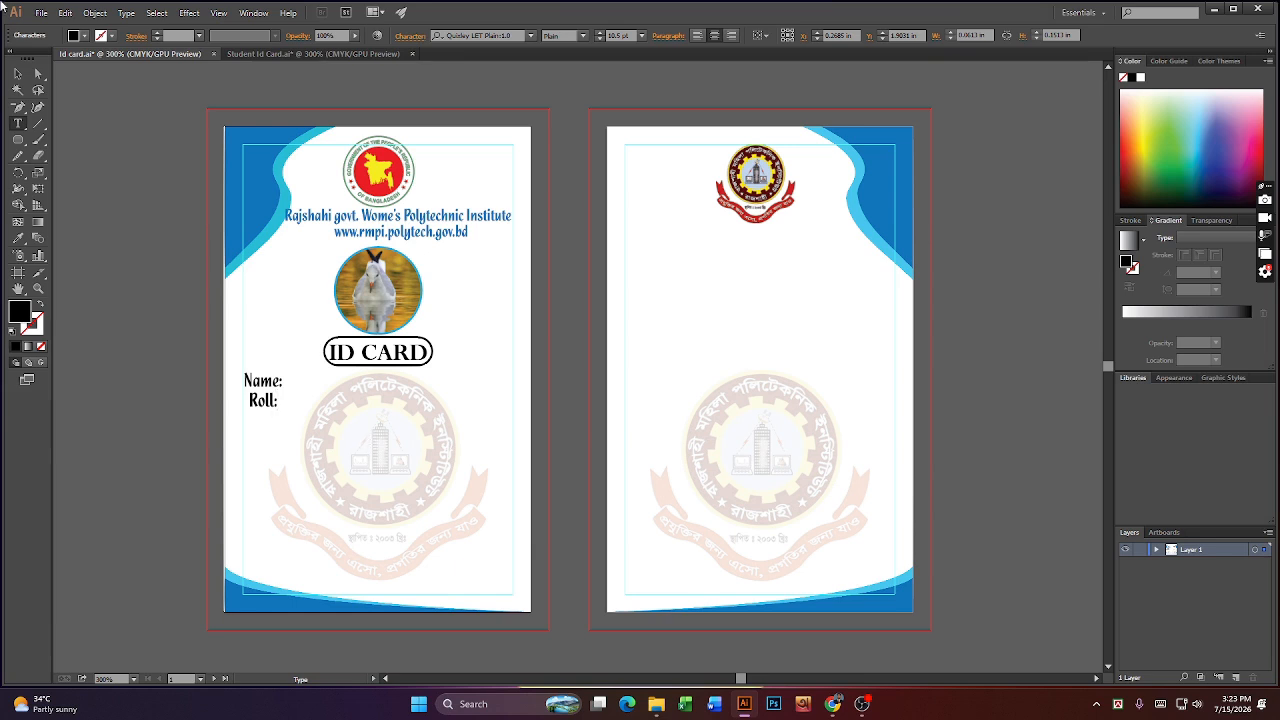
pyautogui.click(18, 74)
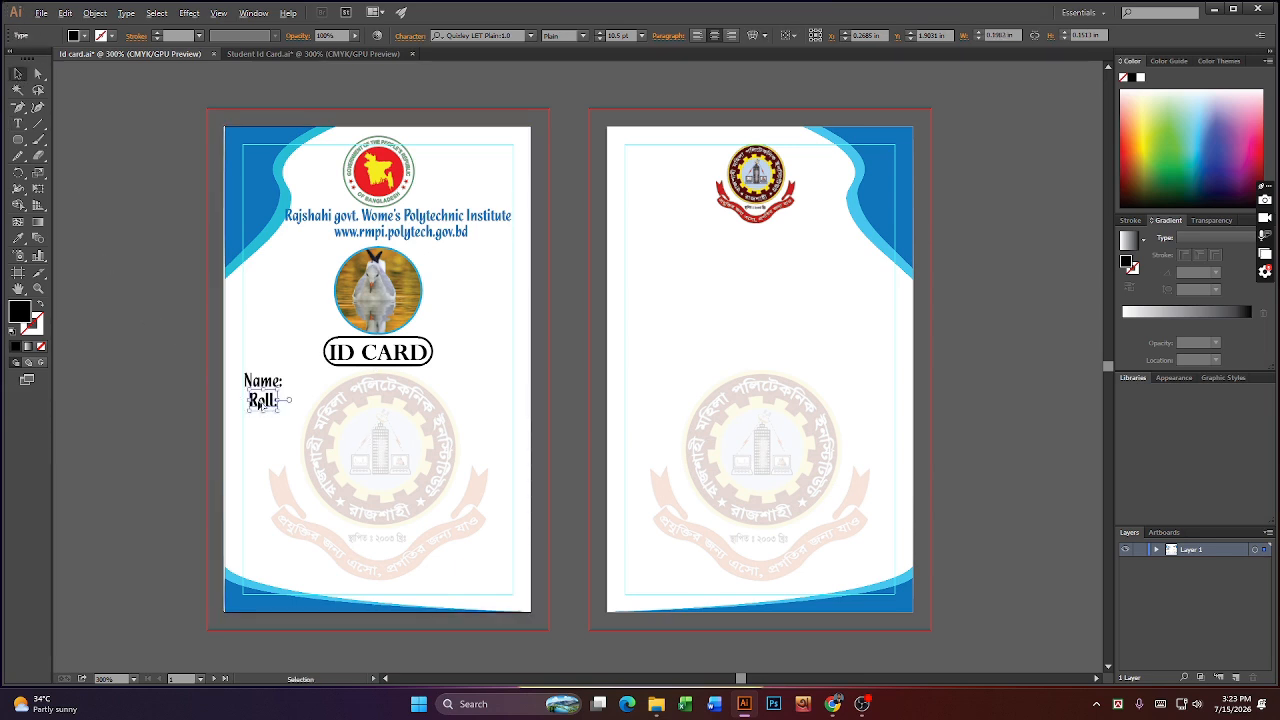
pyautogui.moveTo(262, 402); pyautogui.dragTo(256, 458)
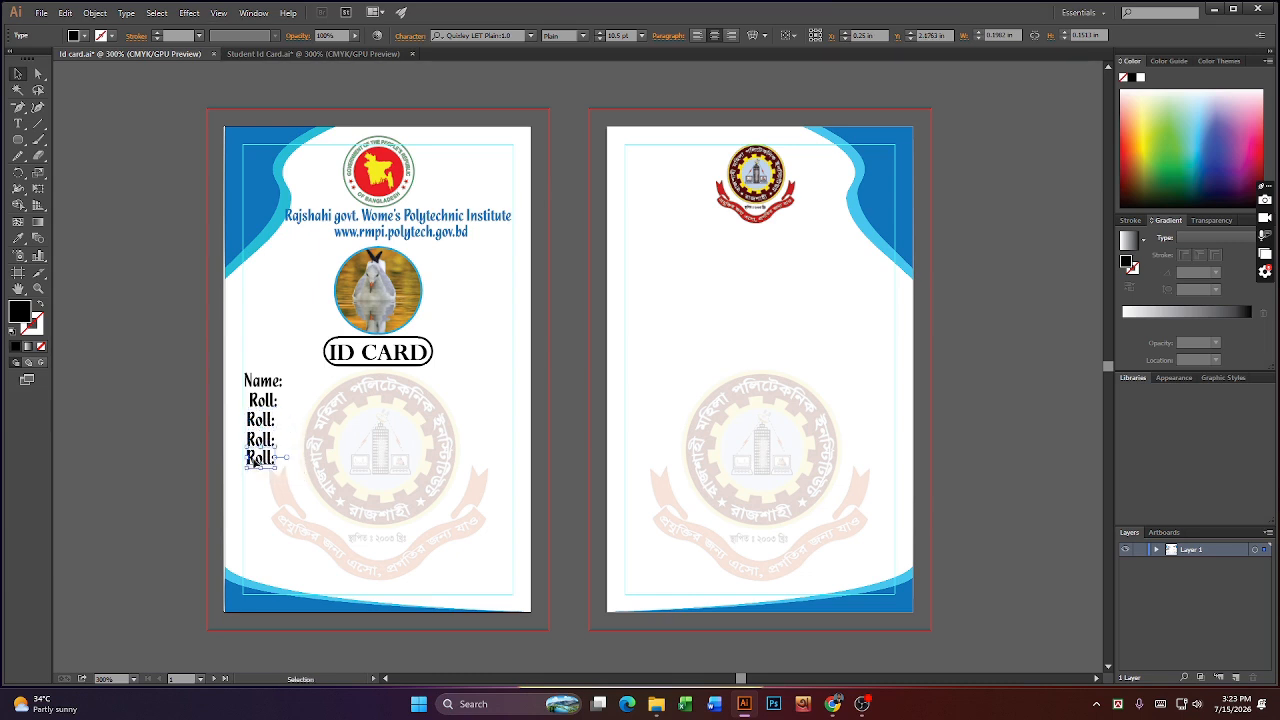
# - Change the first Roll label, directly under Name, to "Father;s Name:"
pyautogui.press('t')
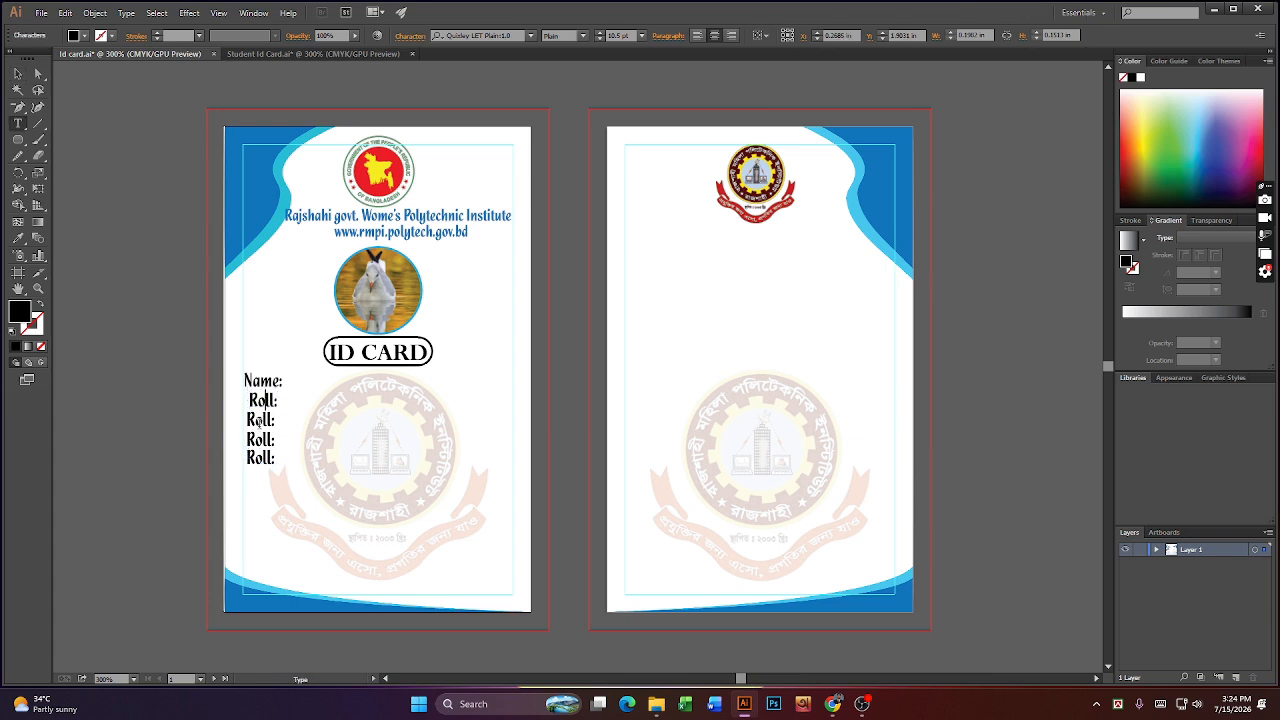
pyautogui.click(259, 422)
pyautogui.click(273, 400)
pyautogui.press('BackSpace')
pyautogui.press('BackSpace')
pyautogui.press('BackSpace')
pyautogui.press('BackSpace')
pyautogui.write('fathe')
pyautogui.press('BackSpace')
pyautogui.press('BackSpace')
pyautogui.press('BackSpace')
pyautogui.press('BackSpace')
pyautogui.press('BackSpace')
pyautogui.write('fa')
pyautogui.press('BackSpace')
pyautogui.press('BackSpace')
pyautogui.write('Father:s Name')
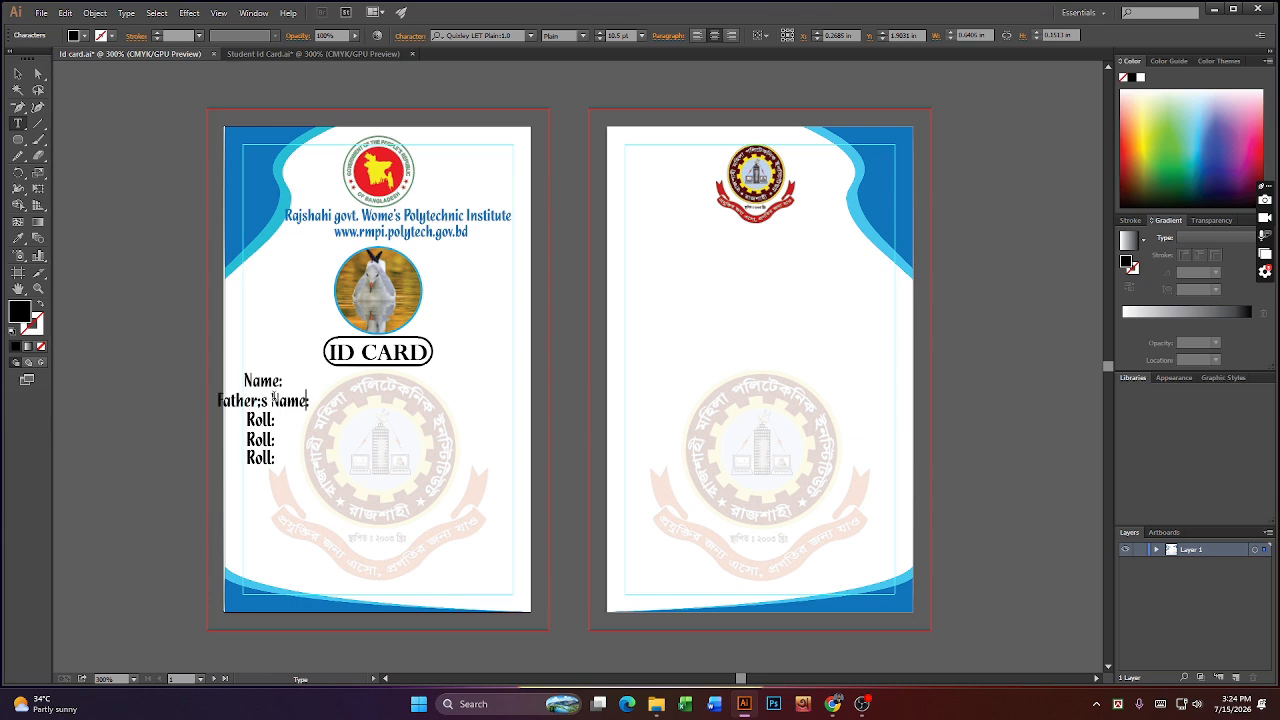
# - Change the second-to-last label in the front card's stack to "Department:"
pyautogui.click(273, 440)
pyautogui.press('BackSpace')
pyautogui.press('BackSpace')
pyautogui.press('BackSpace')
pyautogui.press('BackSpace')
pyautogui.write('Departmeny')
pyautogui.press('BackSpace')
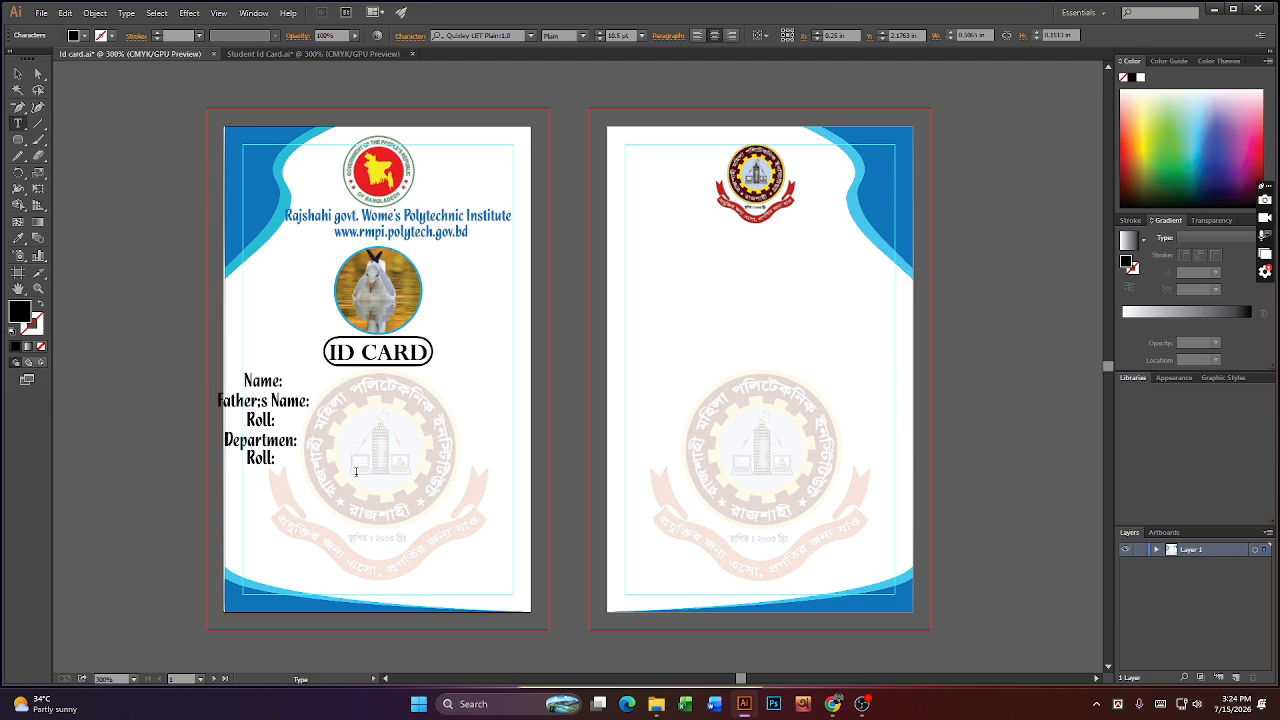
pyautogui.write('t')
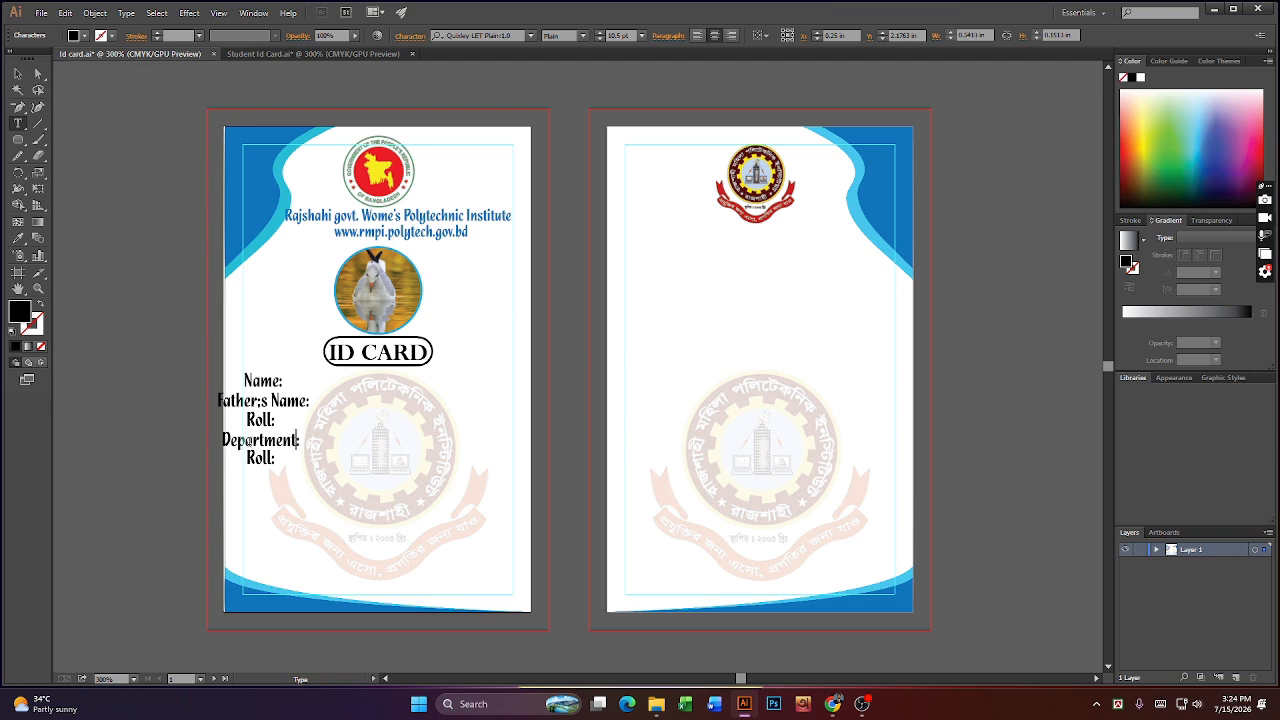
# - Change the lowest Roll label on the front card to "Session:"
pyautogui.click(277, 458)
pyautogui.press('BackSpace')
pyautogui.press('BackSpace')
pyautogui.press('BackSpace')
pyautogui.press('BackSpace')
pyautogui.write('Session')
pyautogui.press('BackSpace')
pyautogui.write('n')
pyautogui.click(18, 73)
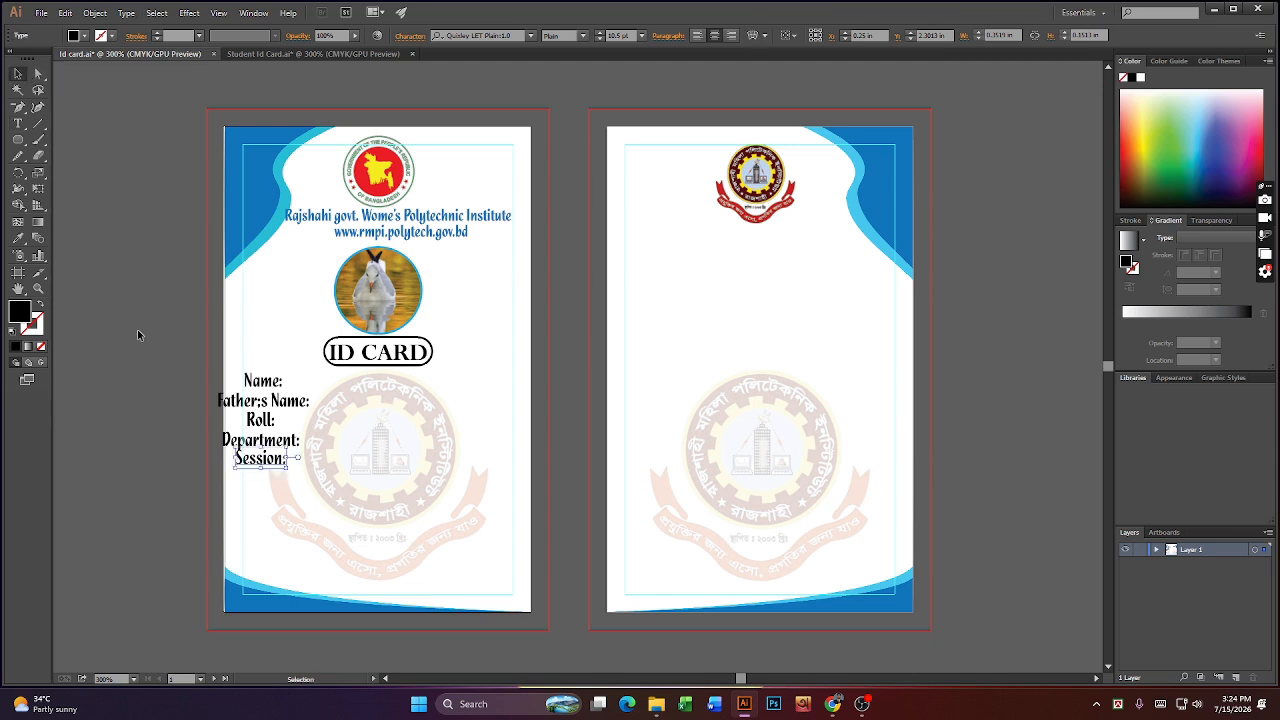
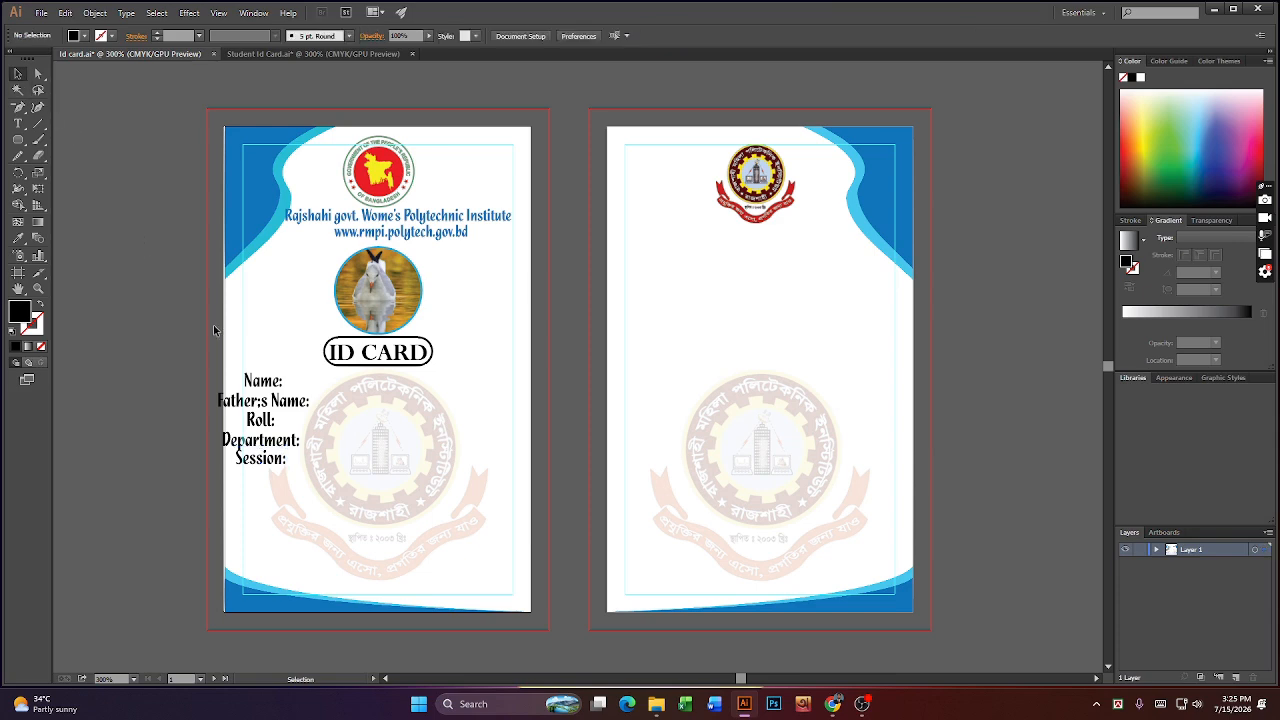
# - Open the reference image ID CARD.png from the Downloads folder to check the layout of its text fields, and minimise the viewer
pyautogui.click(262, 381)
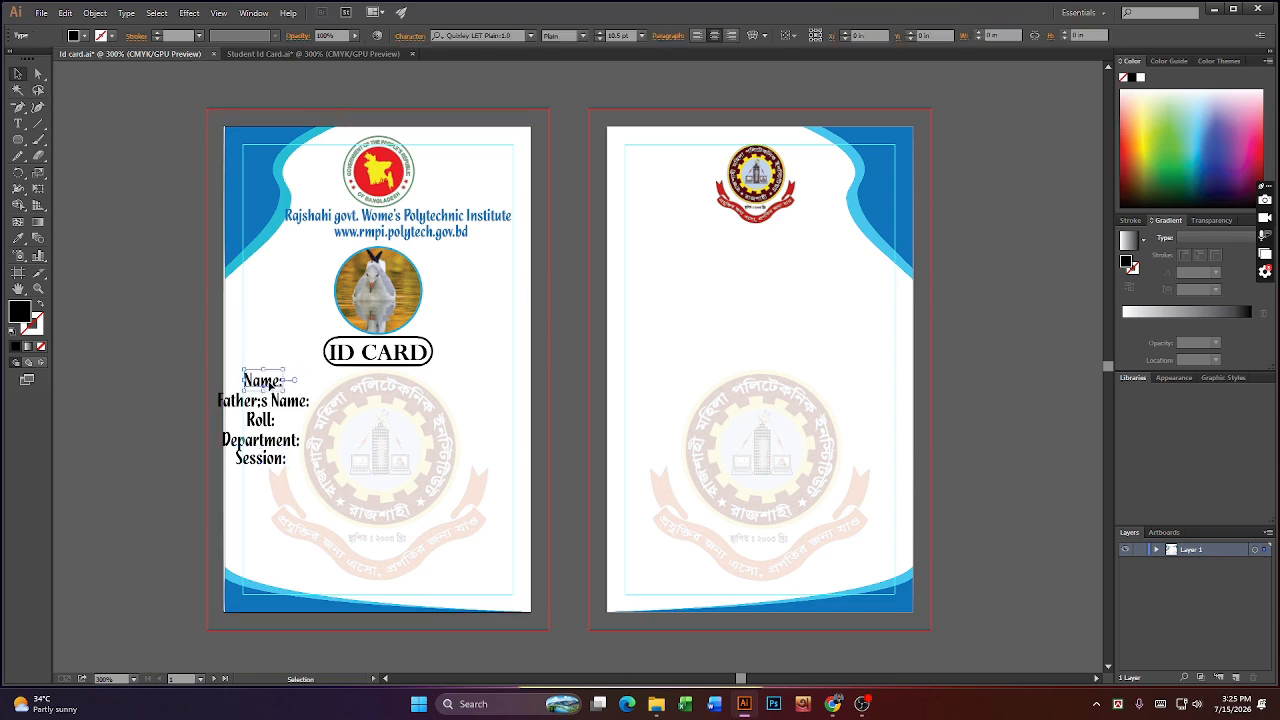
pyautogui.click(1213, 10)
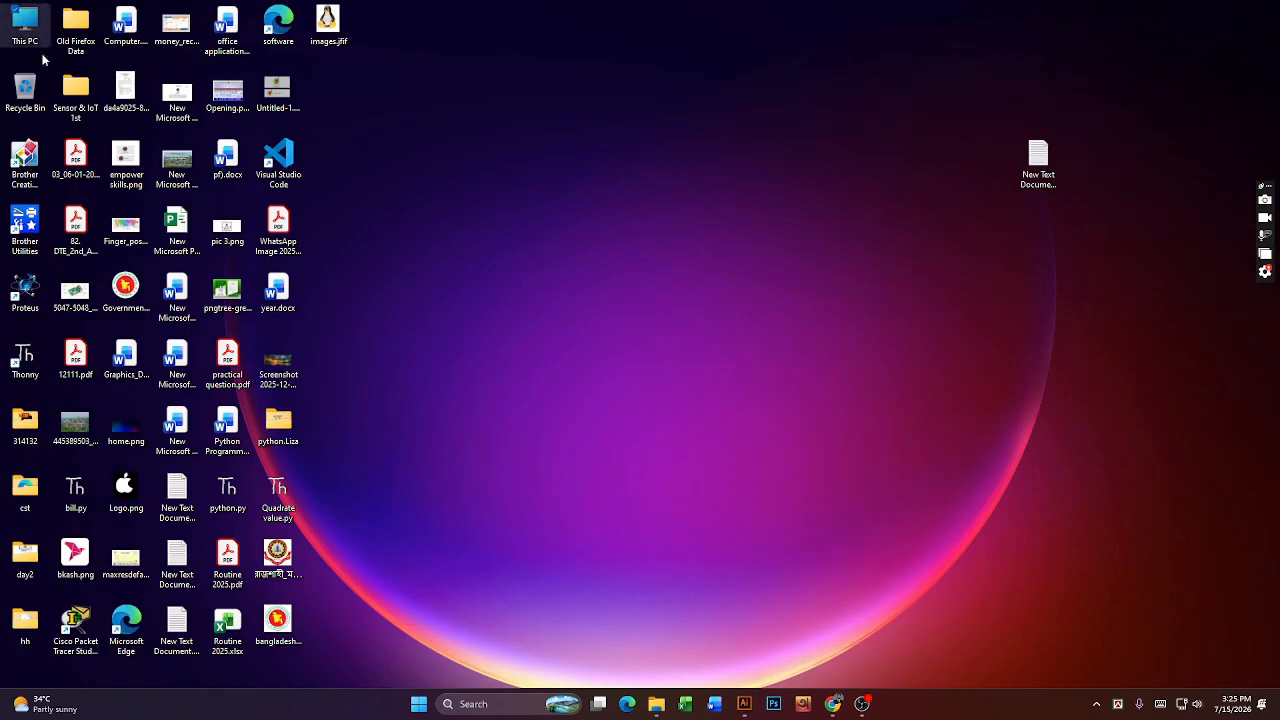
pyautogui.doubleClick(30, 37)
pyautogui.click(66, 189)
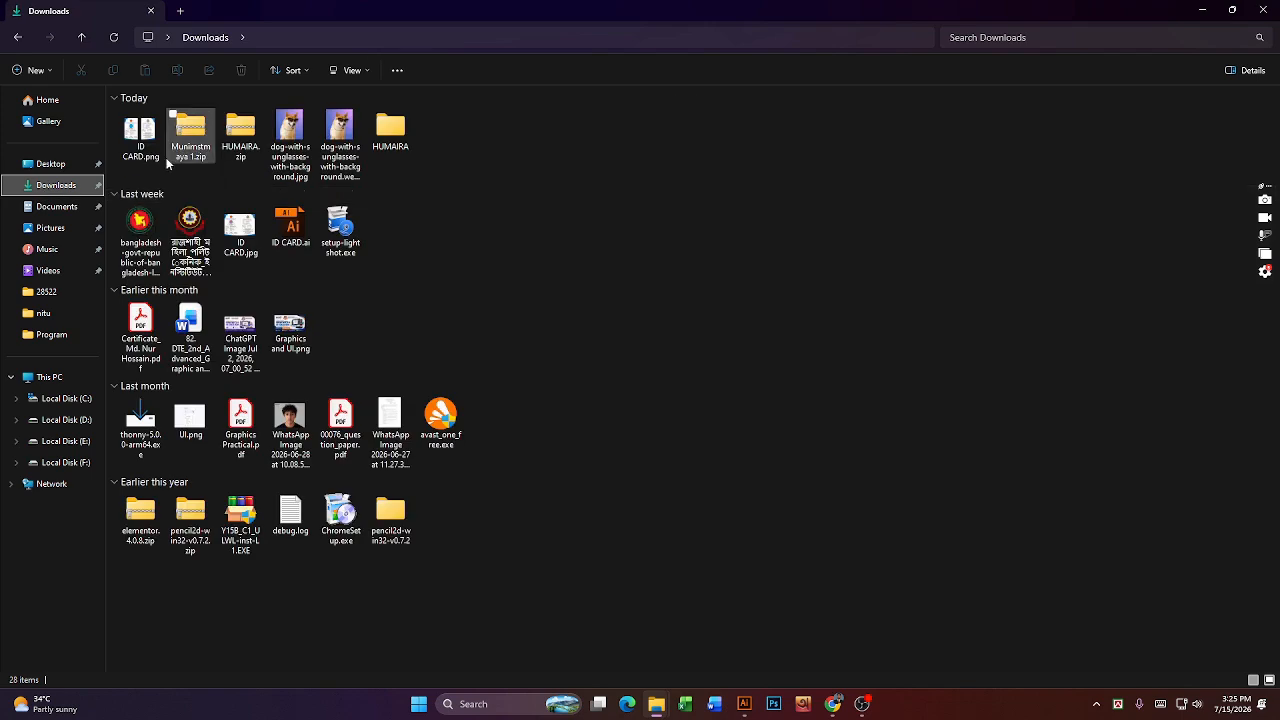
pyautogui.doubleClick(137, 127)
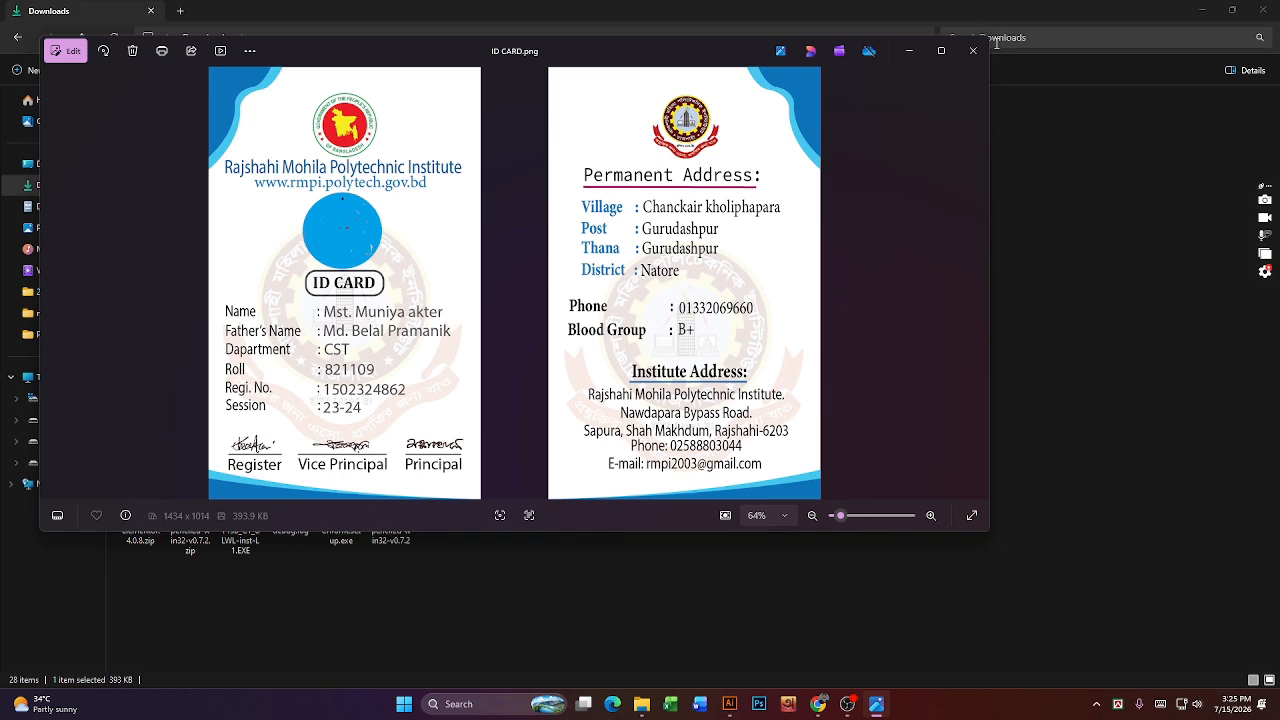
pyautogui.click(908, 52)
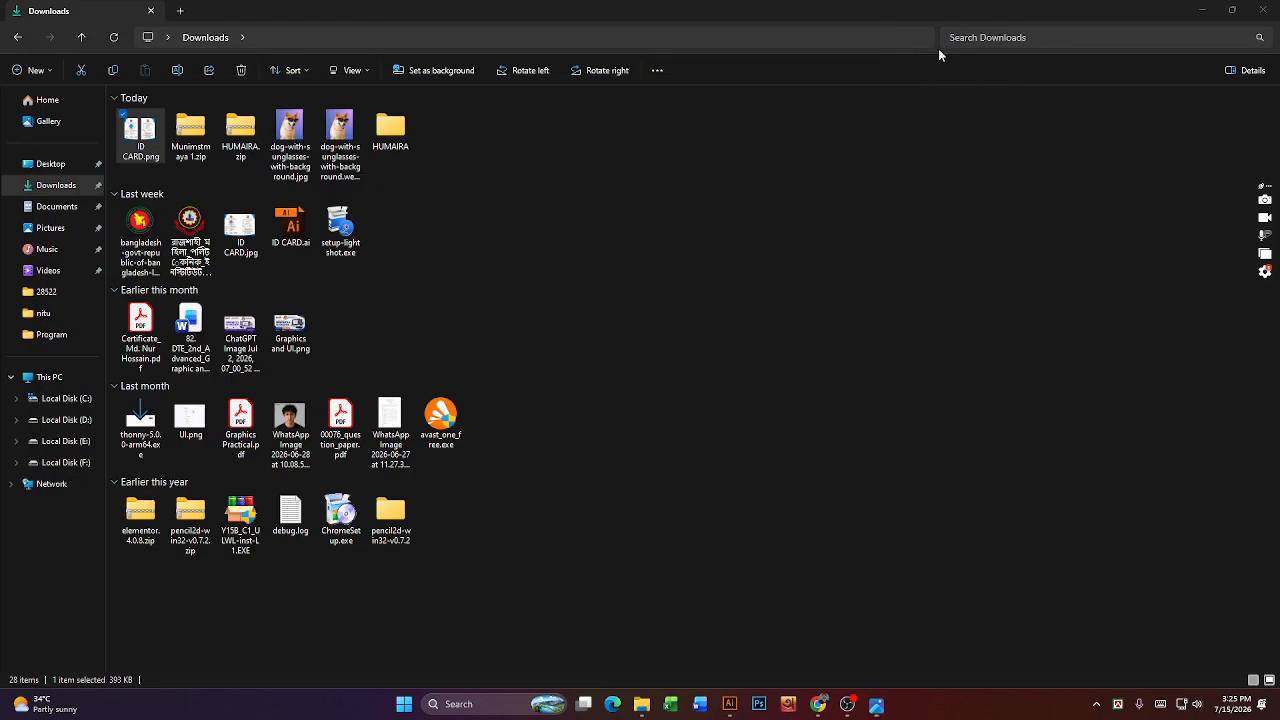
# - Switch to Illustrator, duplicate the Session label on the front card and place the copy between Roll and Department
pyautogui.click(730, 703)
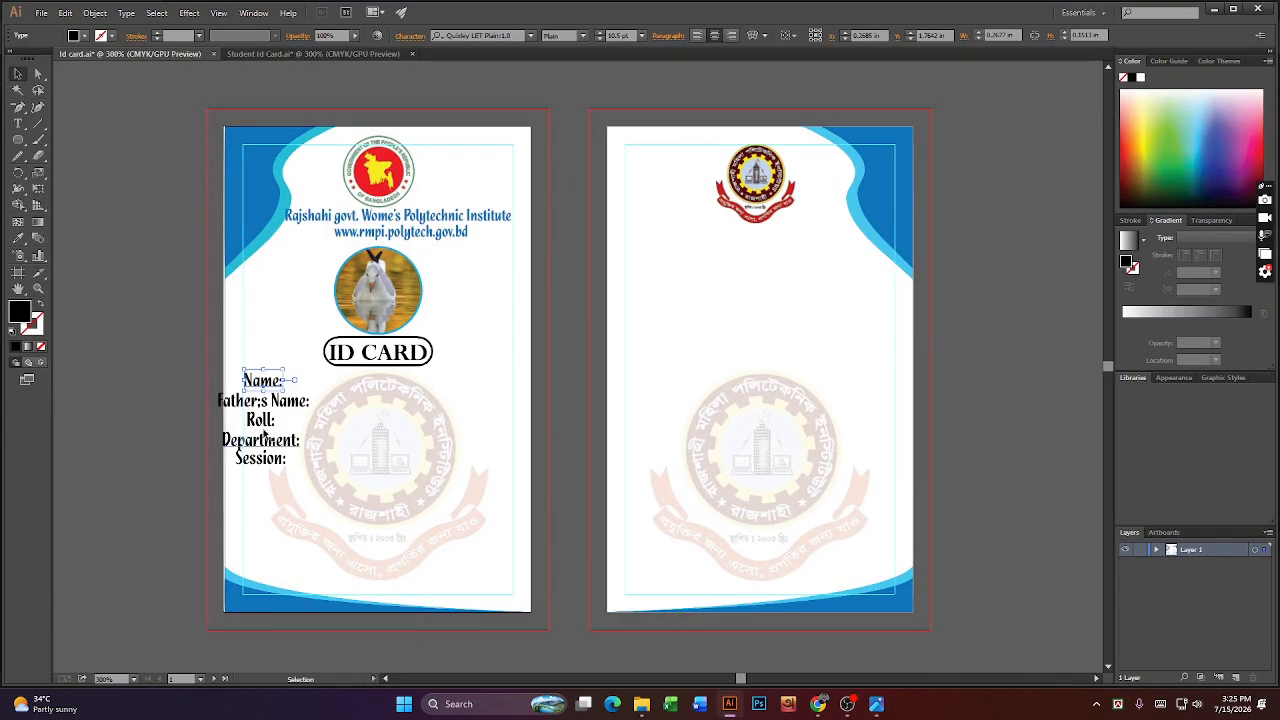
pyautogui.click(258, 421)
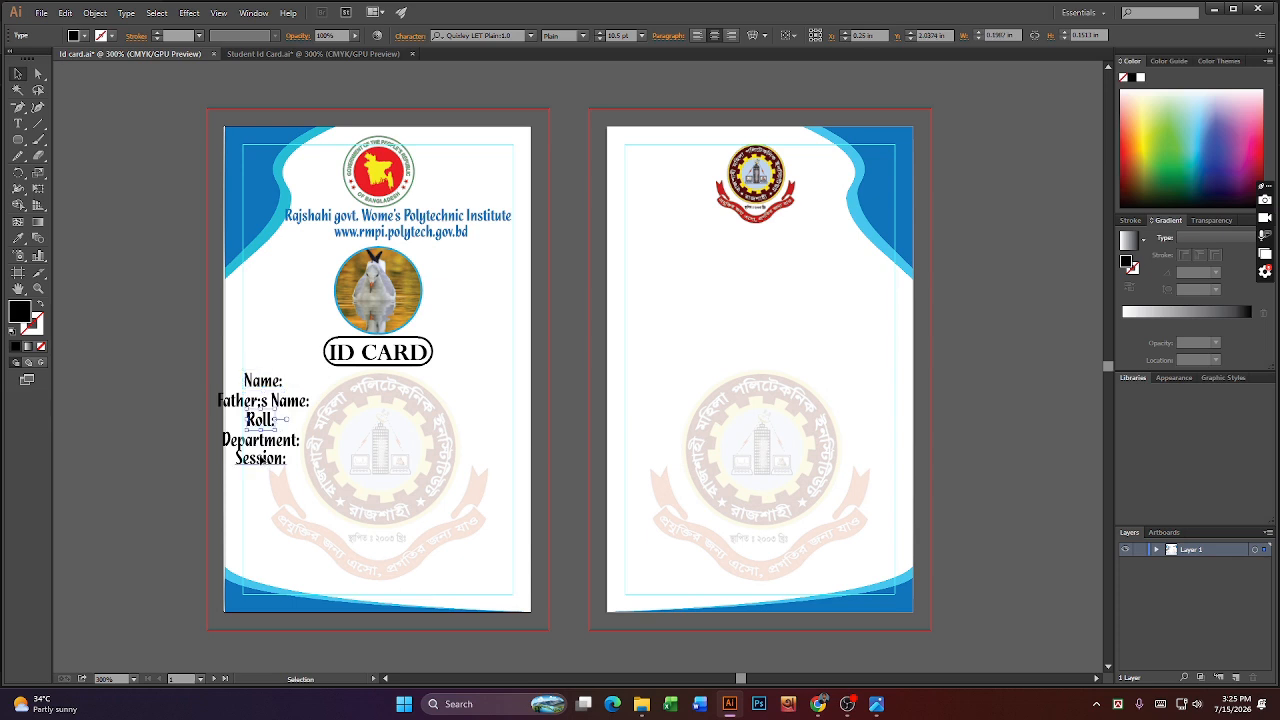
pyautogui.click(262, 458)
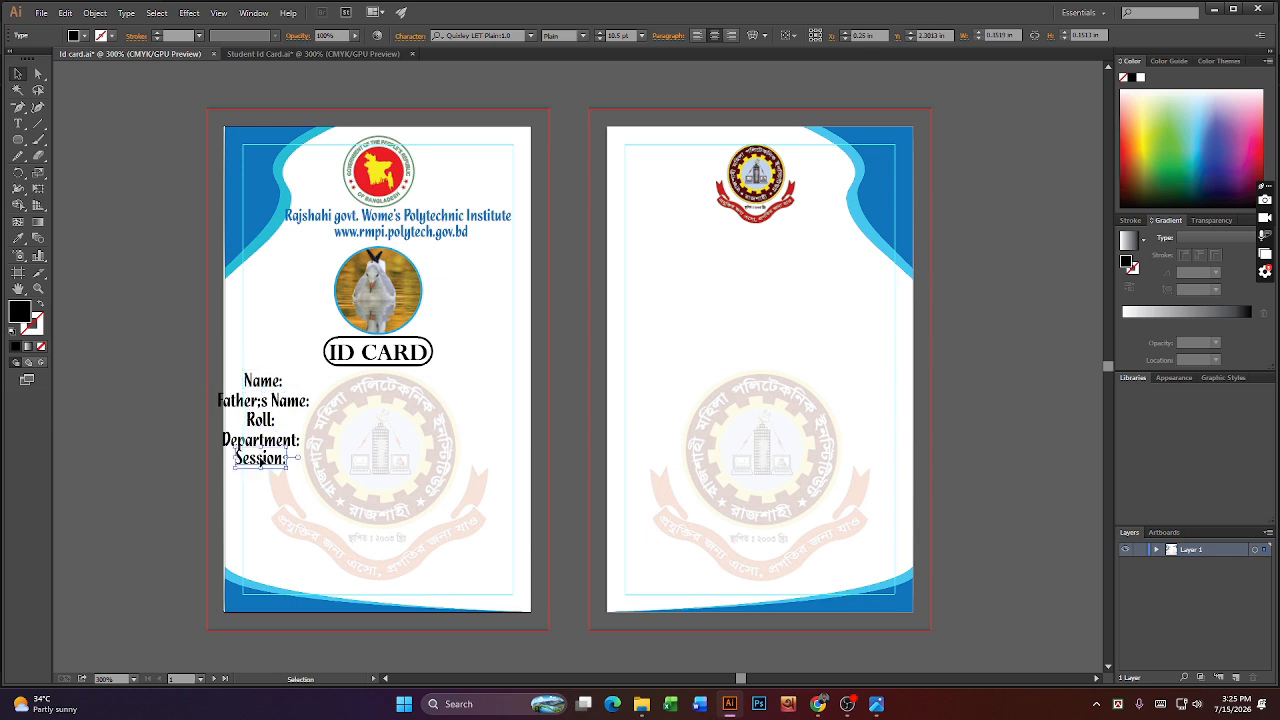
pyautogui.moveTo(240, 447); pyautogui.dragTo(240, 465)
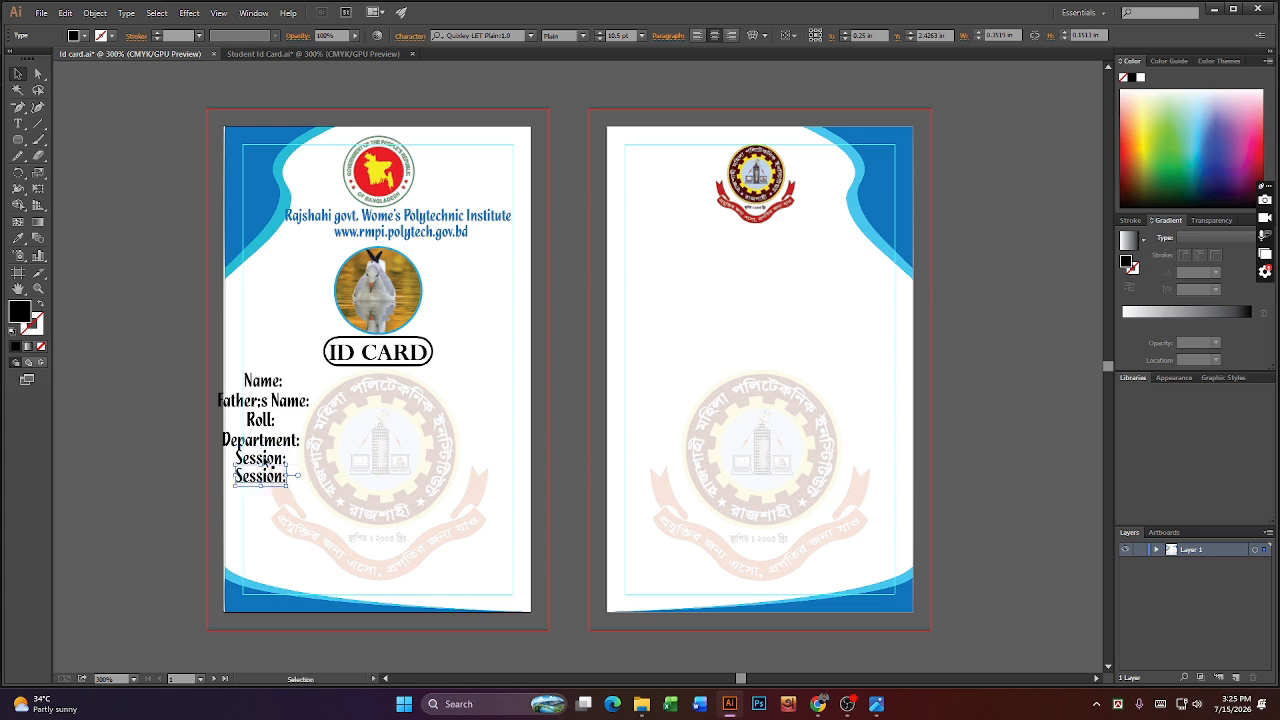
pyautogui.click(280, 421)
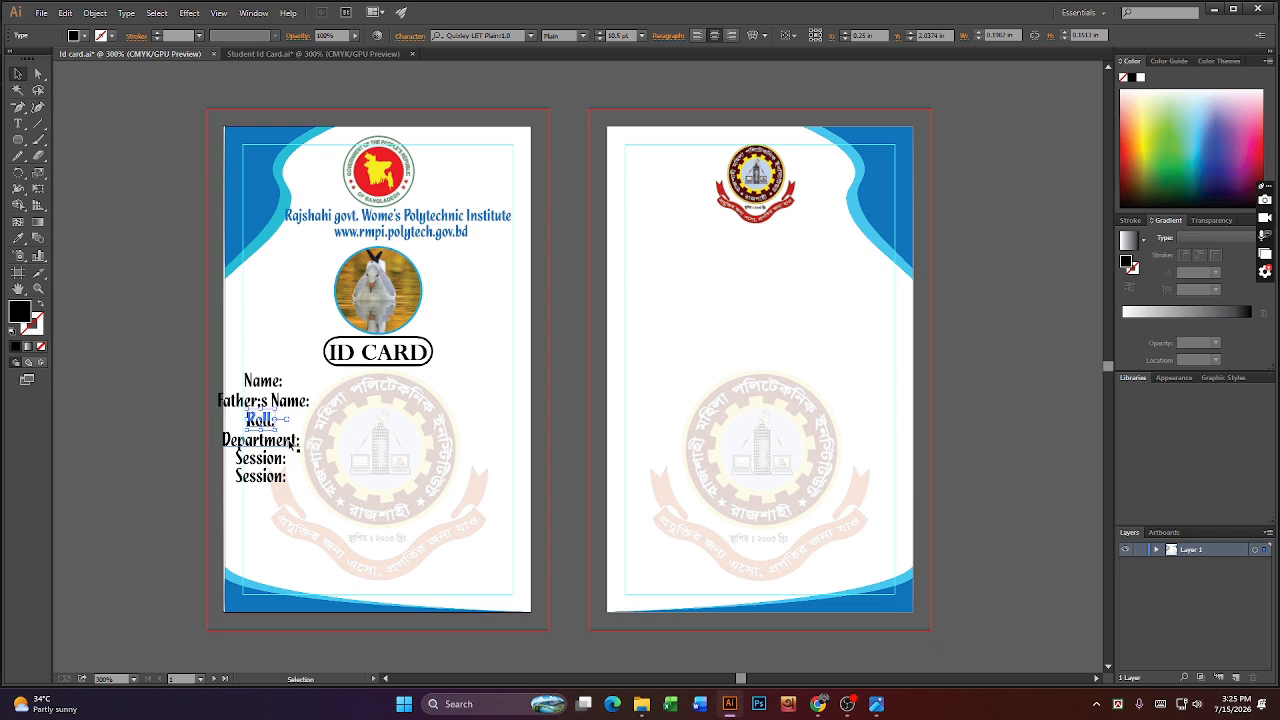
pyautogui.moveTo(266, 477); pyautogui.dragTo(257, 438)
# - Change the text of the copied Session label under Roll to "Regi. No. :"
pyautogui.press('t')
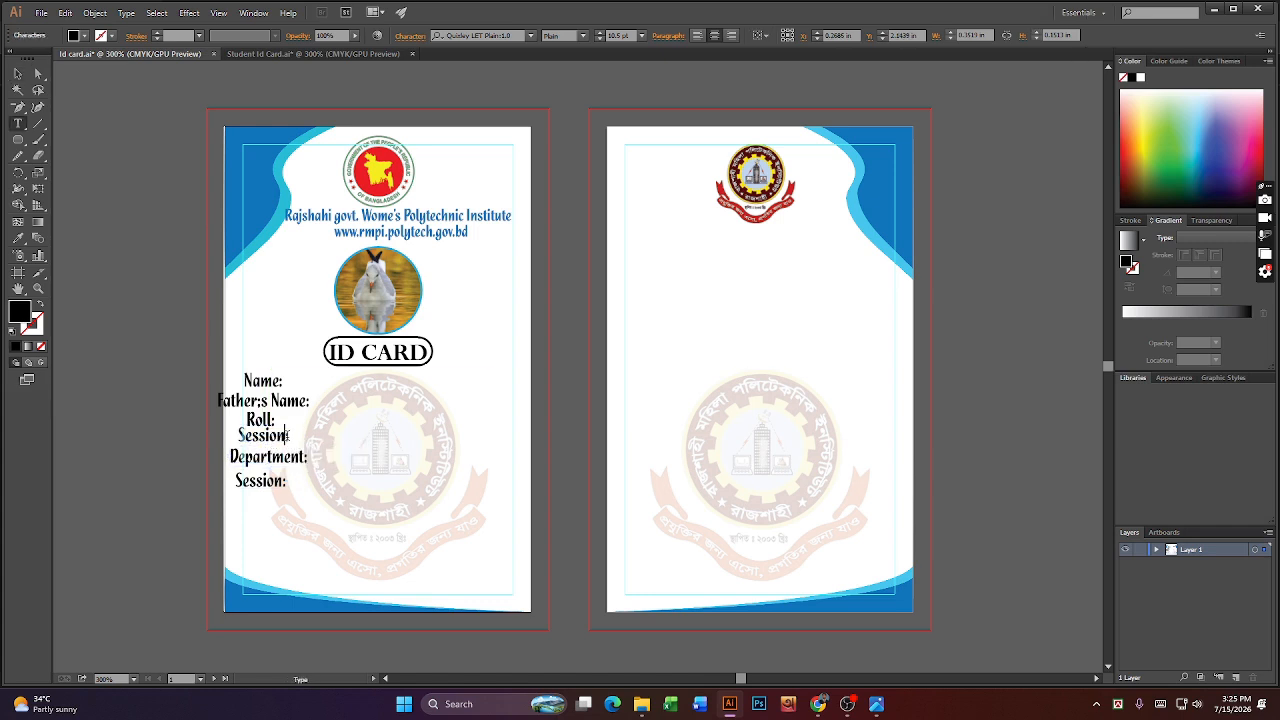
pyautogui.press('BackSpace')
pyautogui.press('BackSpace')
pyautogui.press('BackSpace')
pyautogui.press('BackSpace')
pyautogui.press('BackSpace')
pyautogui.press('BackSpace')
pyautogui.press('BackSpace')
pyautogui.write('Regi. No.')
# - Add a wide gap before the colon in the Name label and left-align its text
pyautogui.press('Tab')
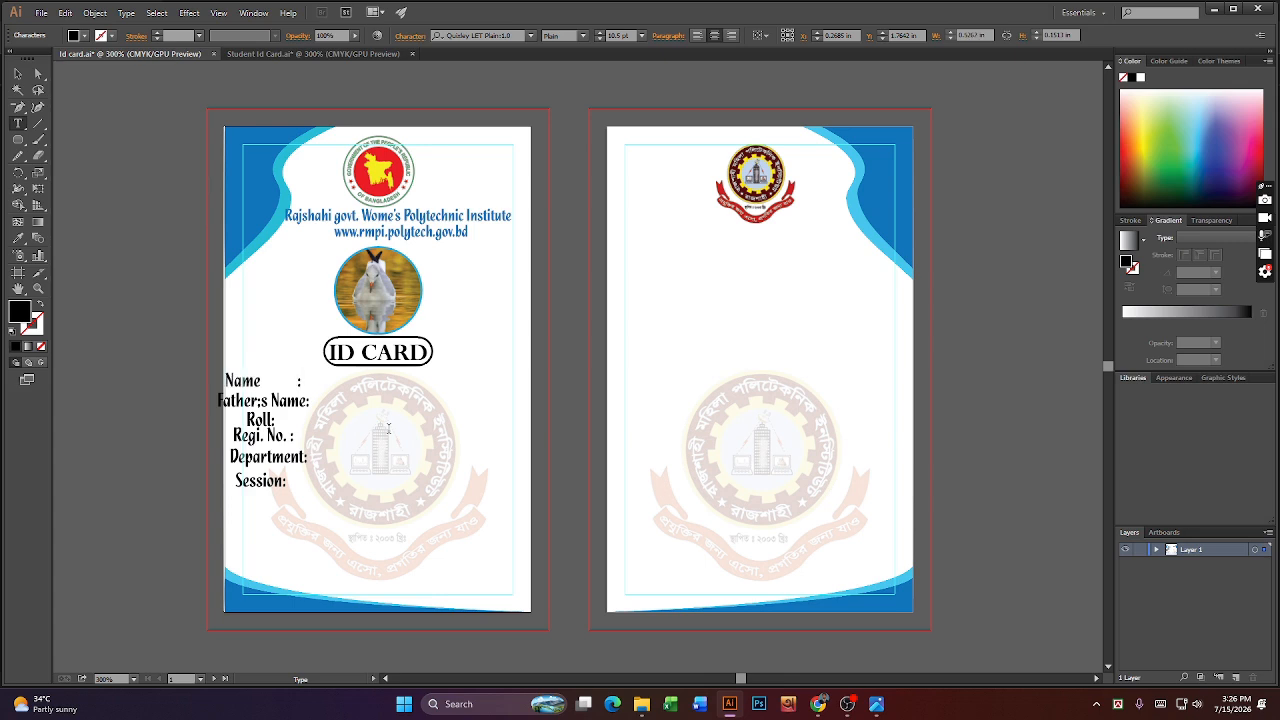
pyautogui.click(714, 35)
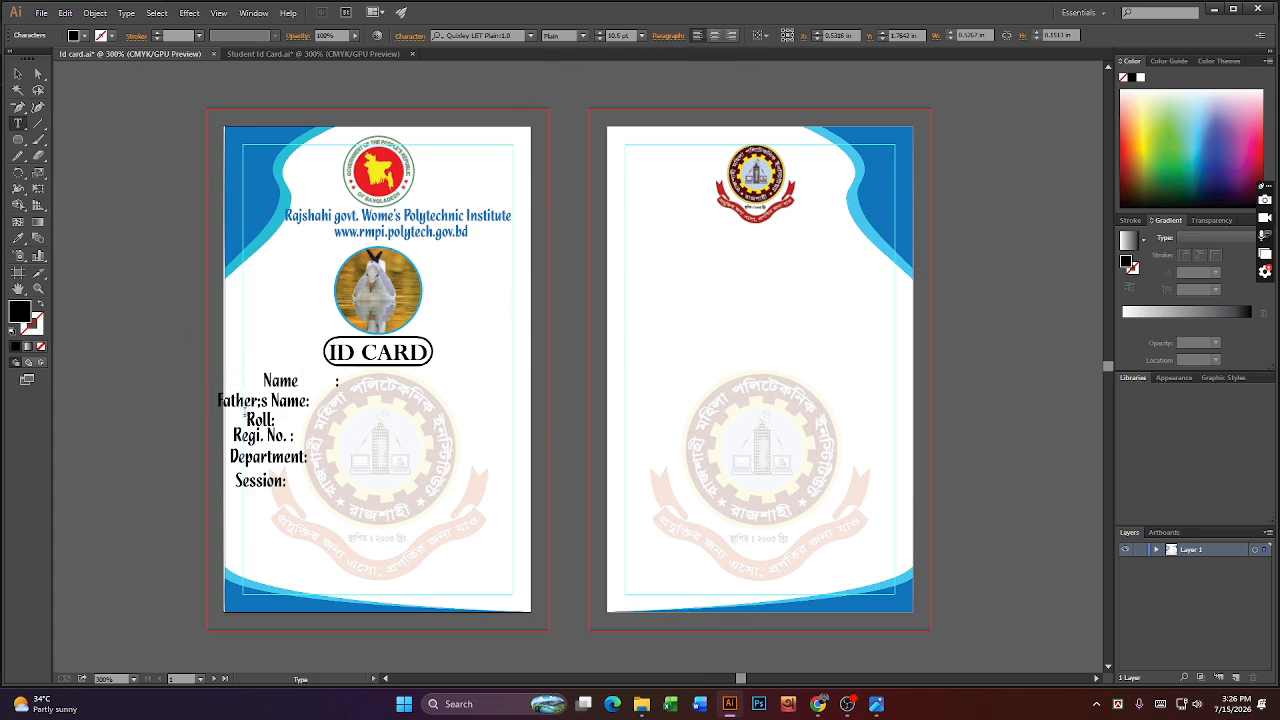
pyautogui.click(17, 73)
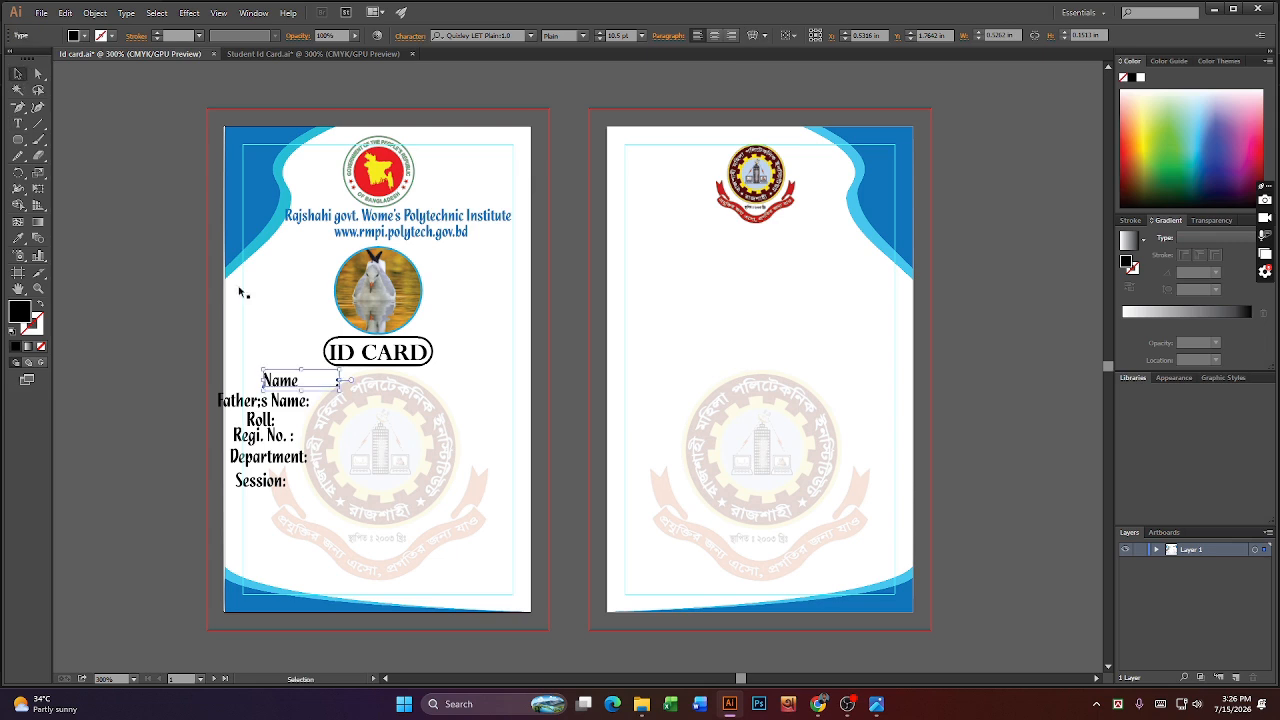
# - Lock the front card's watermark logo and left-align the "Father;s Name:" label
pyautogui.click(310, 405)
pyautogui.click(309, 408)
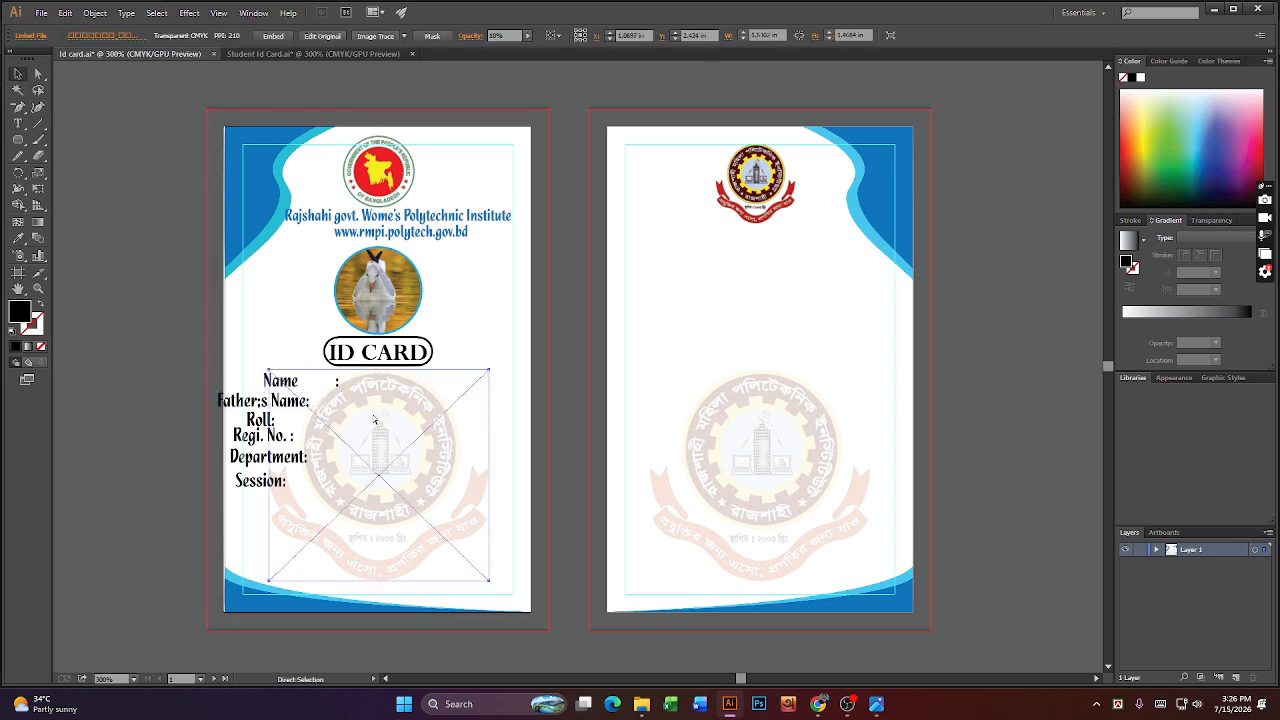
pyautogui.hotkey('ctrl', '2')
pyautogui.click(305, 408)
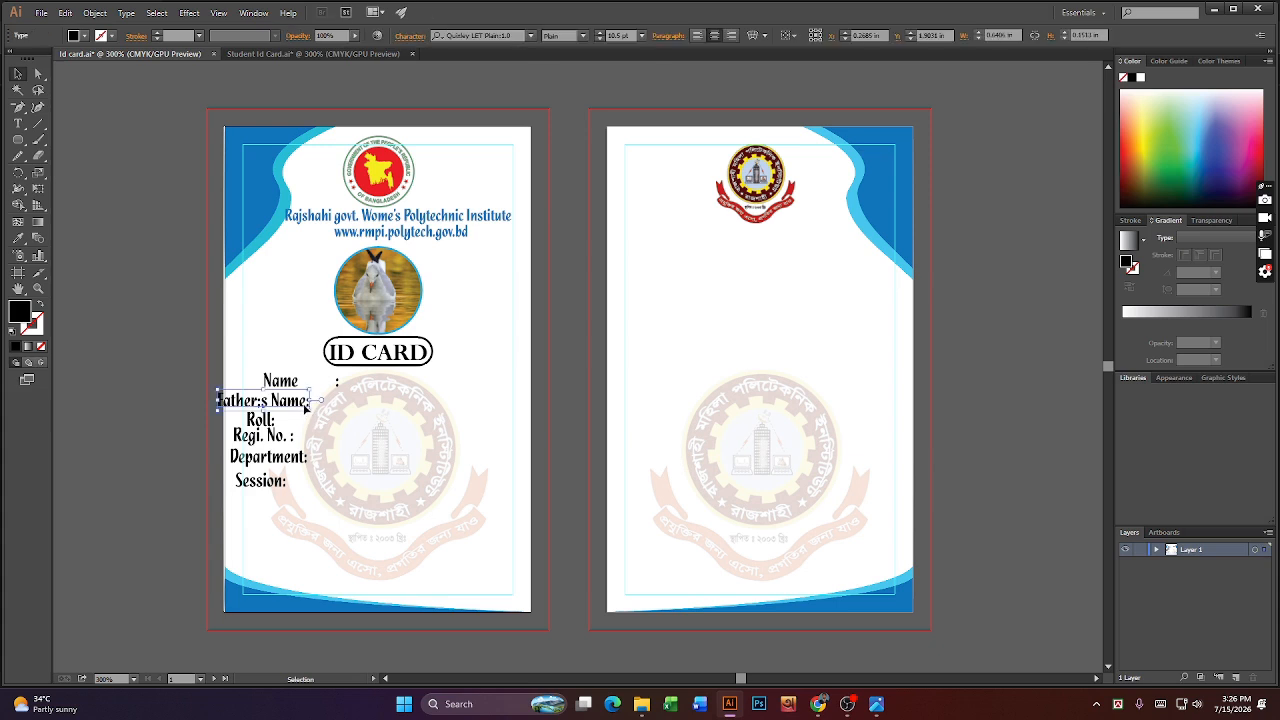
pyautogui.press('t')
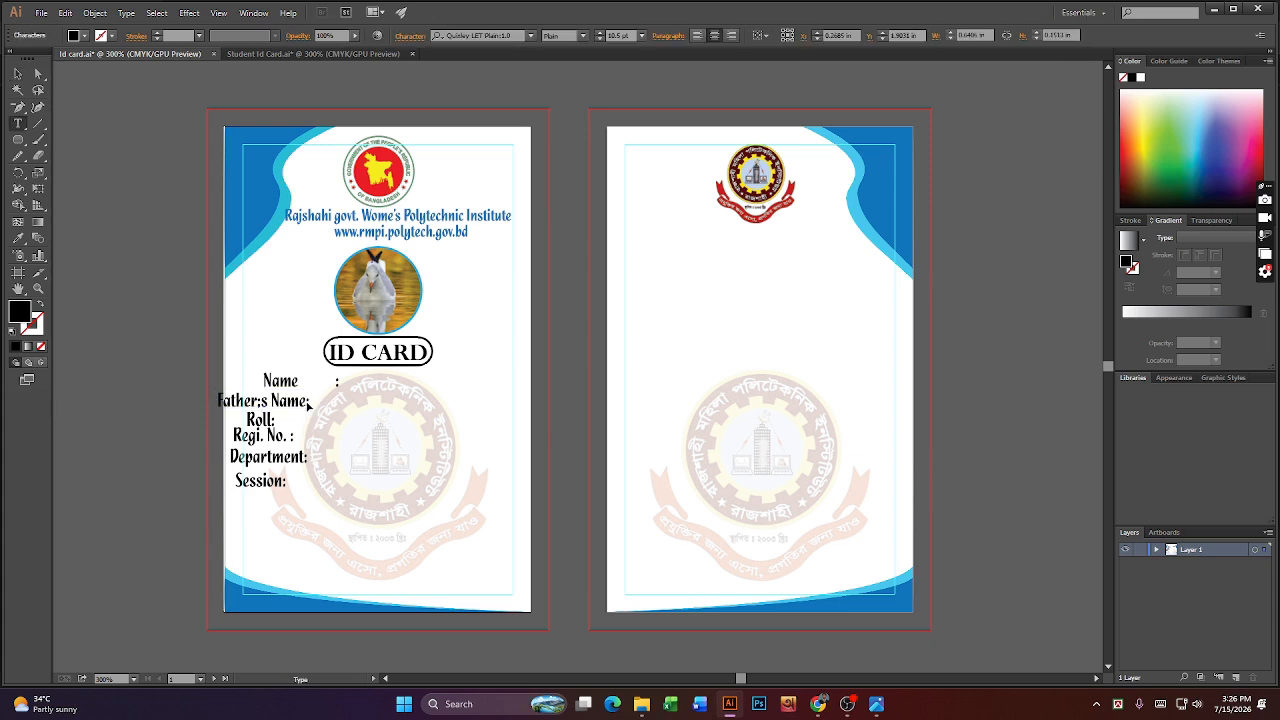
pyautogui.click(697, 36)
pyautogui.click(364, 406)
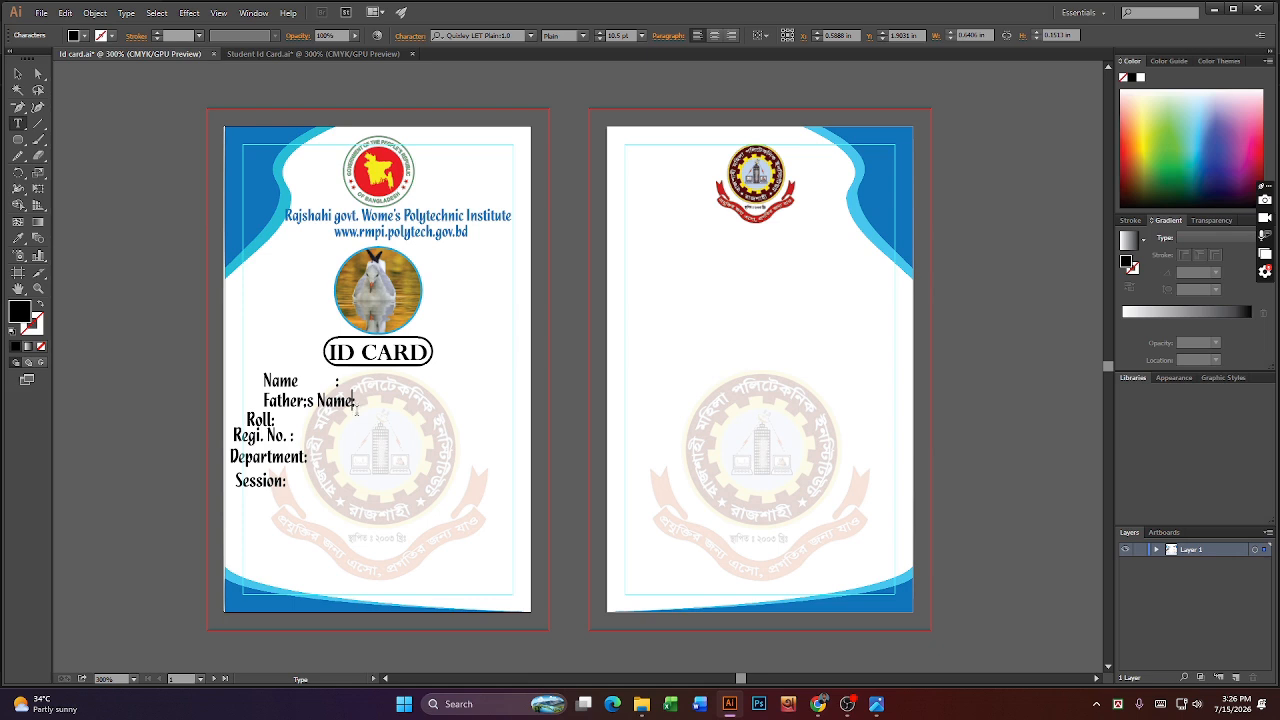
pyautogui.press('Tab')
# - Add a wide gap before the colon in the Roll label and left-align its text
pyautogui.click(270, 424)
pyautogui.moveTo(277, 436); pyautogui.dragTo(295, 457)
pyautogui.click(285, 437)
pyautogui.doubleClick(264, 420)
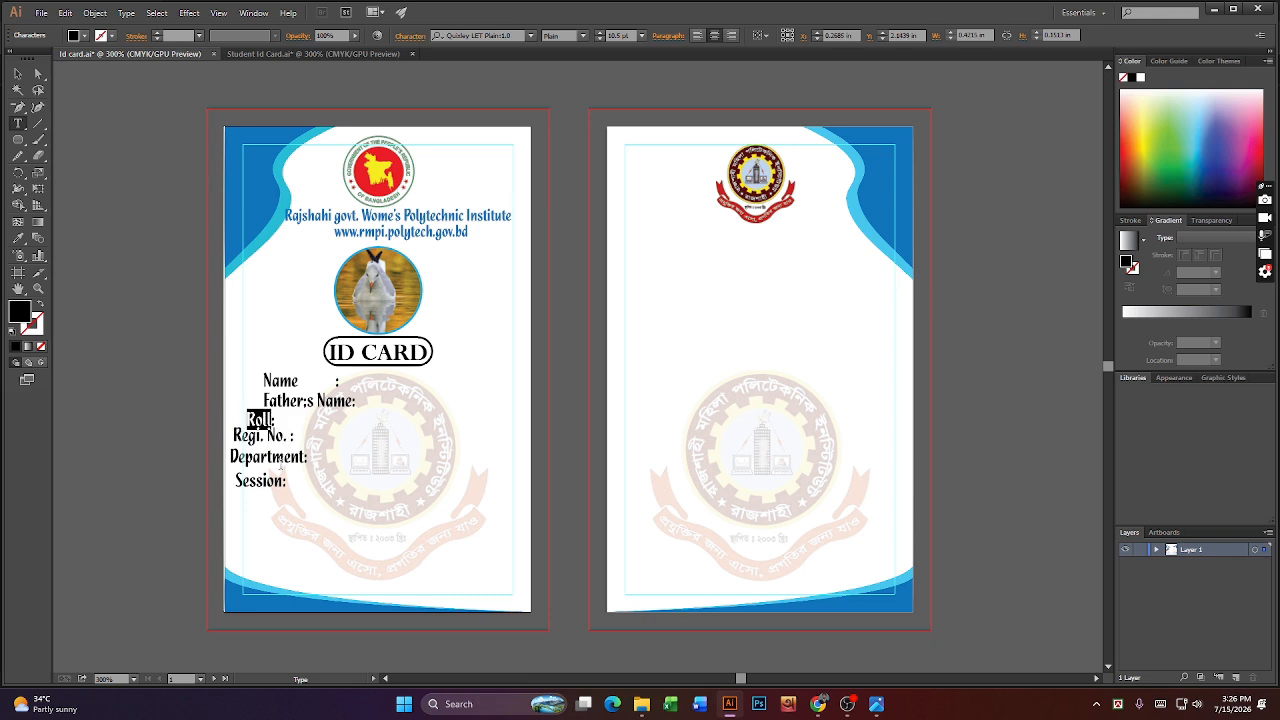
pyautogui.doubleClick(304, 457)
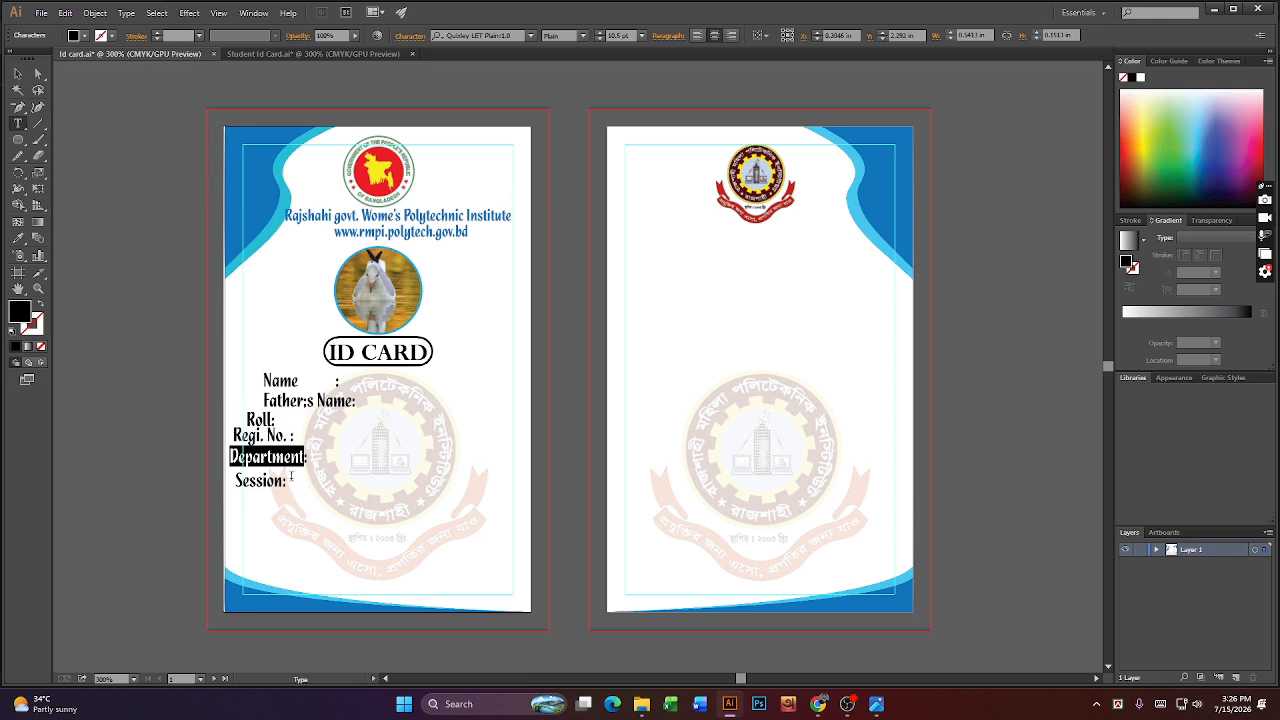
pyautogui.click(311, 457)
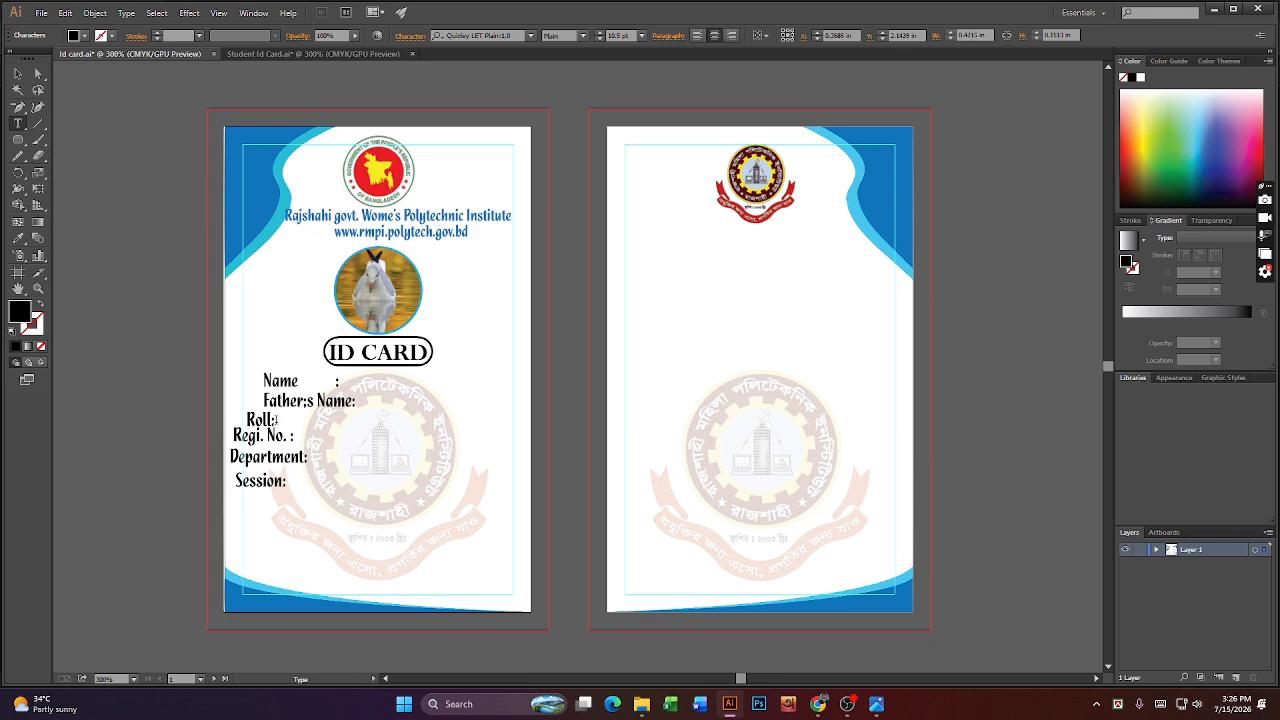
pyautogui.click(274, 420)
pyautogui.tripleClick(291, 435)
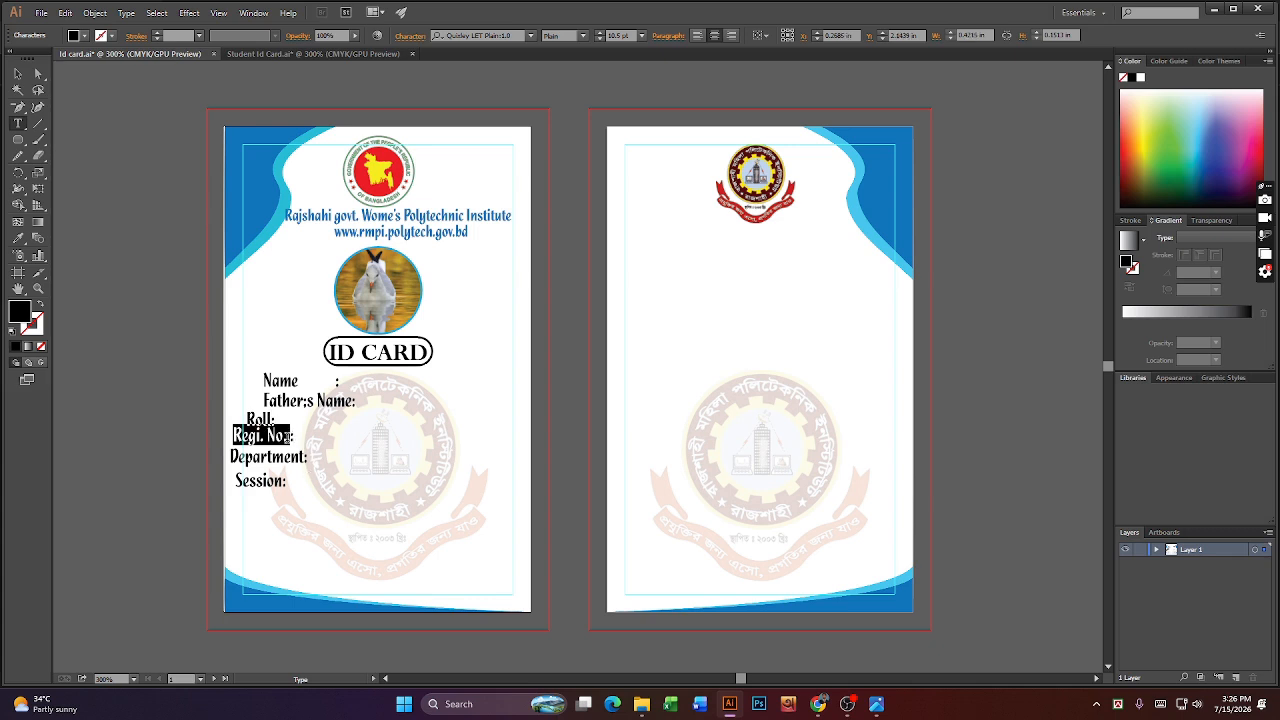
pyautogui.click(291, 436)
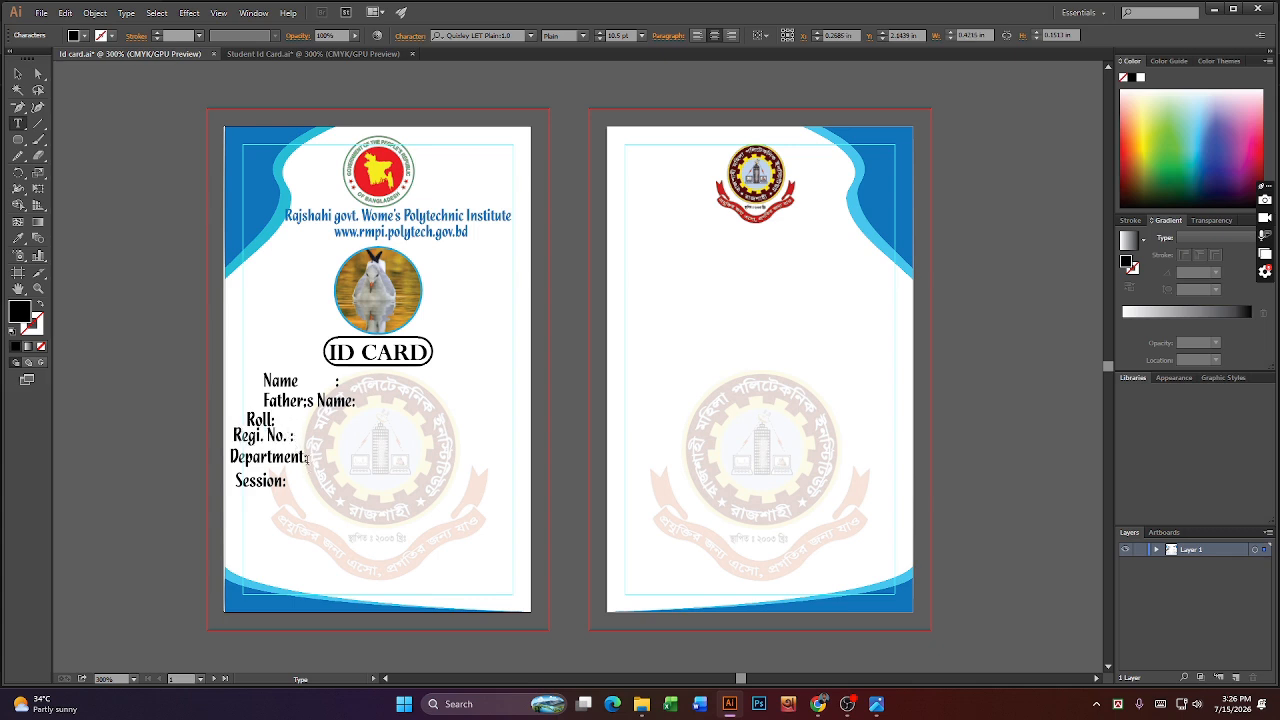
pyautogui.tripleClick(296, 456)
pyautogui.click(304, 456)
pyautogui.click(272, 421)
pyautogui.click(697, 35)
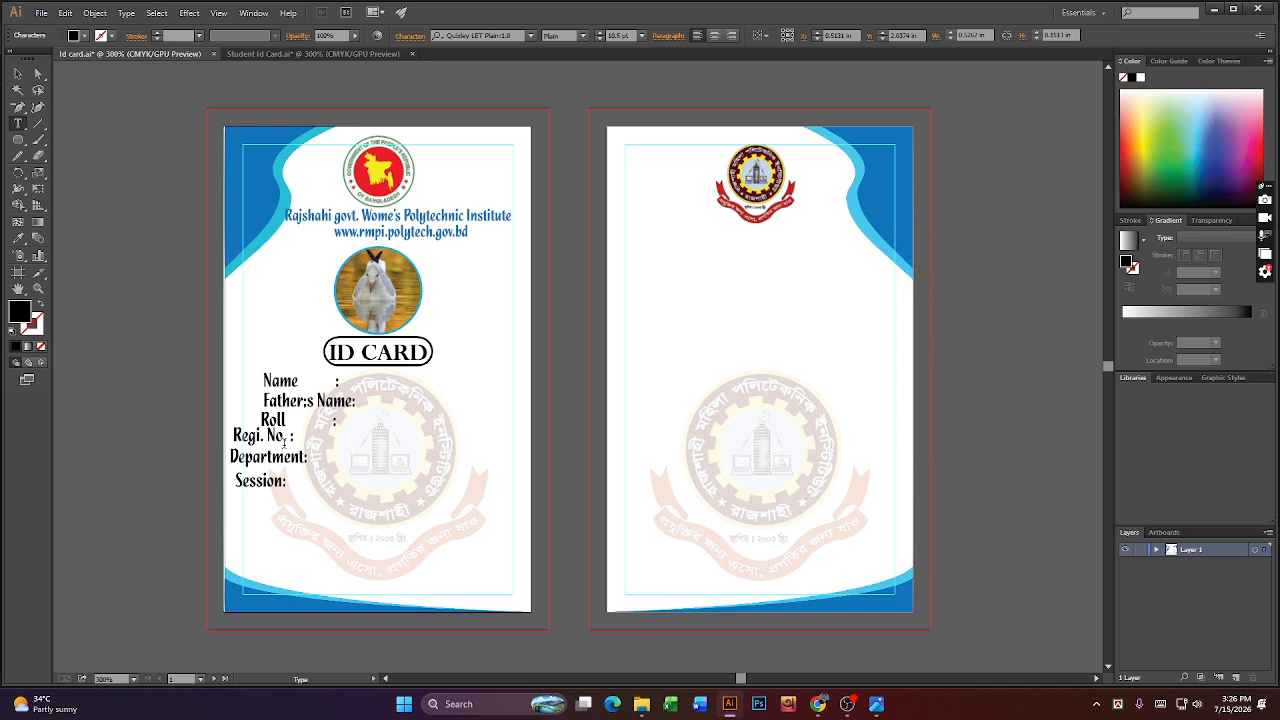
# - Left-align the Regi. No., Department and Session labels, adding a gap before the Regi. No. colon
pyautogui.click(290, 436)
pyautogui.click(698, 37)
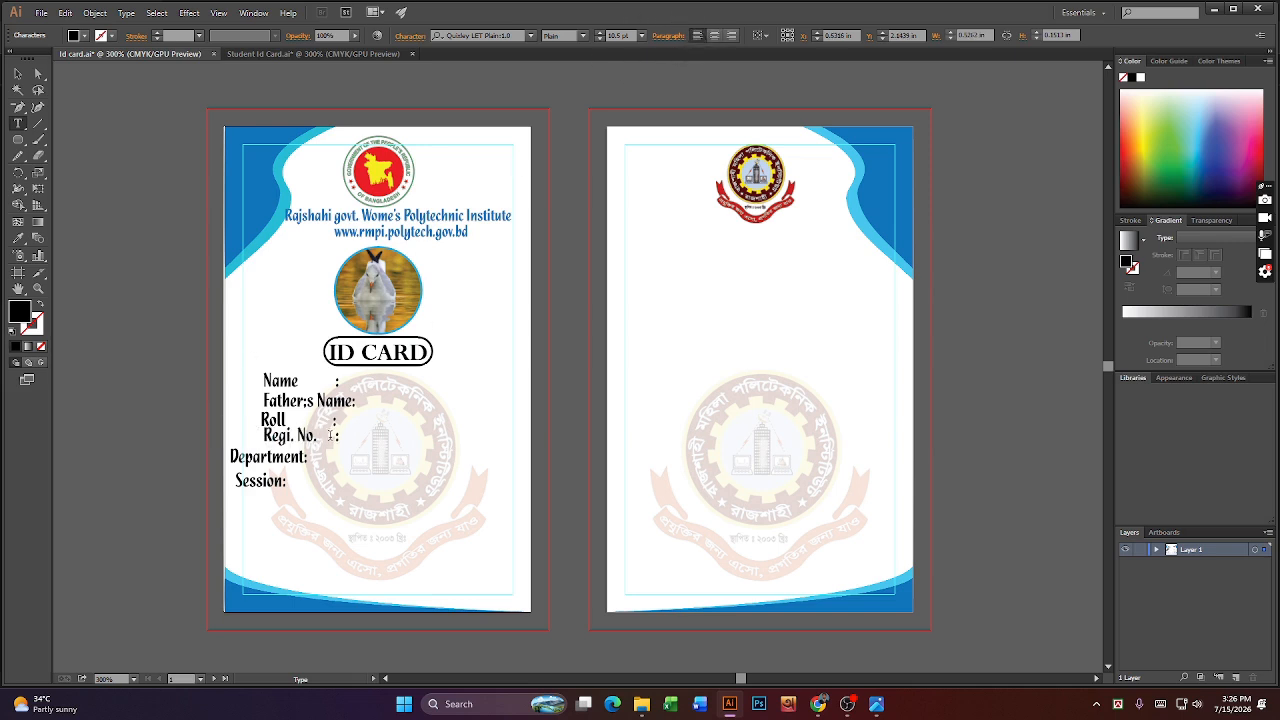
pyautogui.click(291, 456)
pyautogui.click(698, 37)
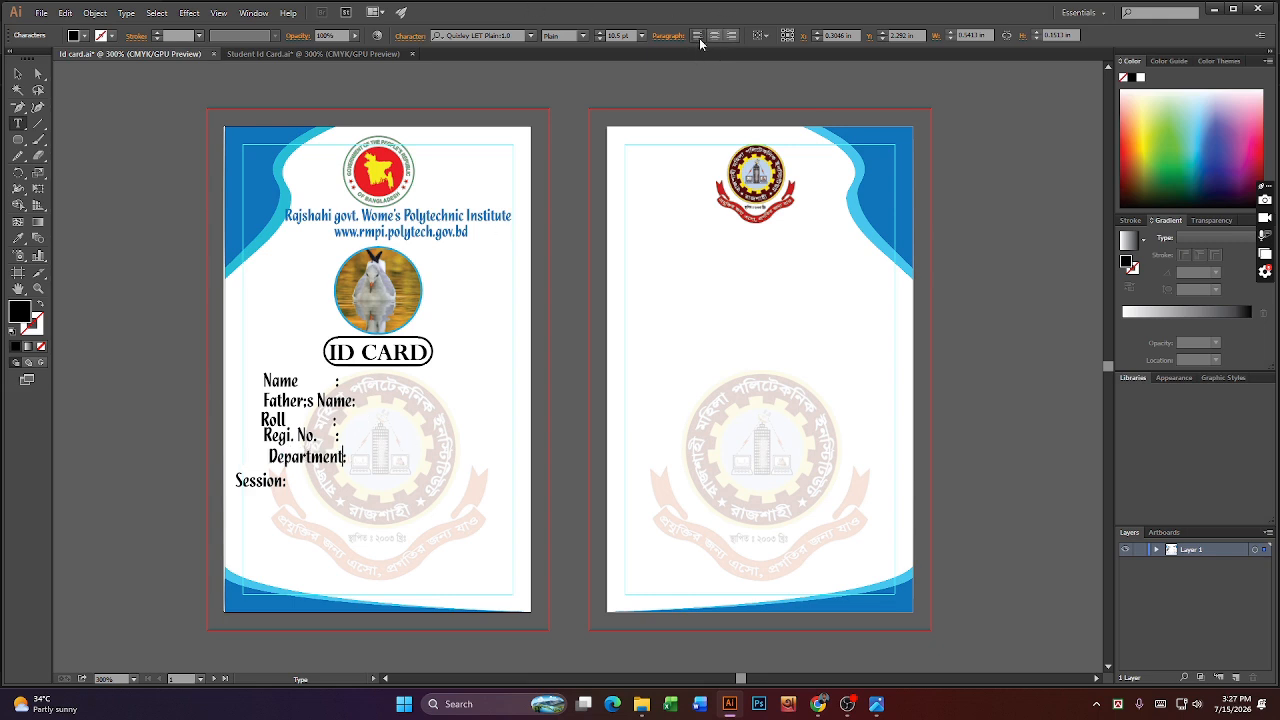
pyautogui.click(282, 480)
pyautogui.click(698, 37)
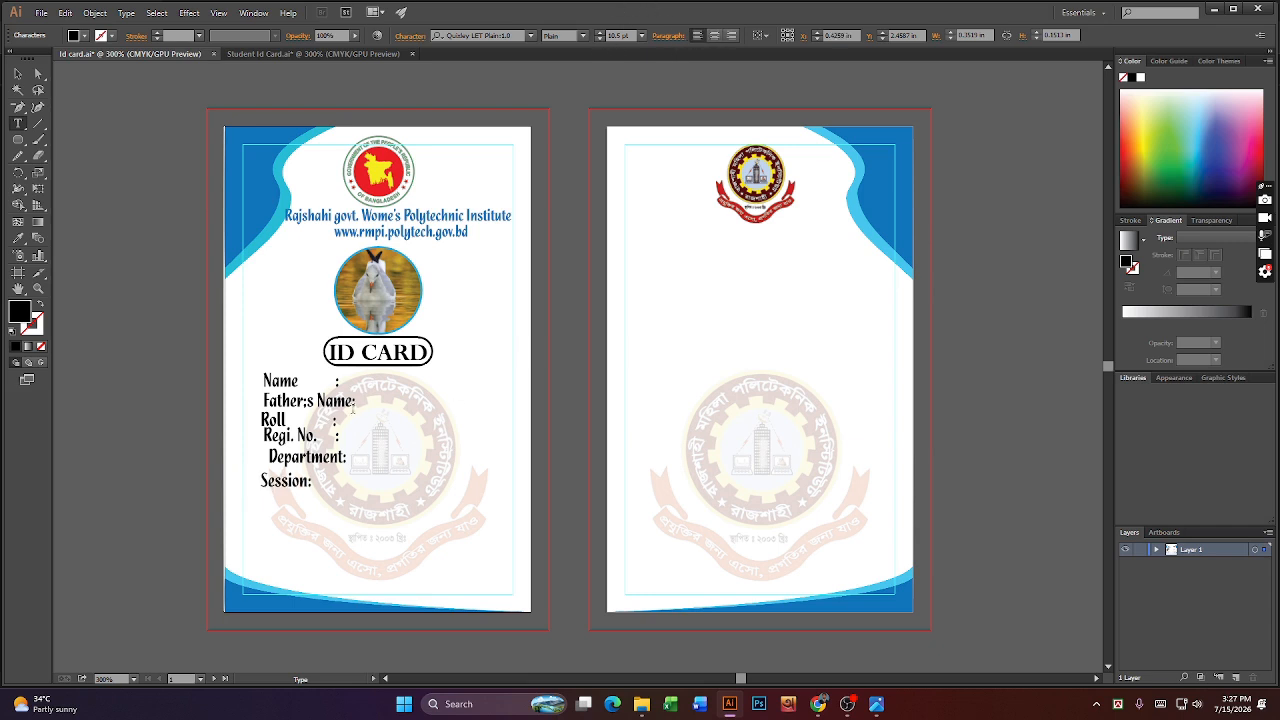
# - Move the six student detail labels so their left edges line up on the front card's left margin guide
pyautogui.click(271, 462)
pyautogui.click(18, 73)
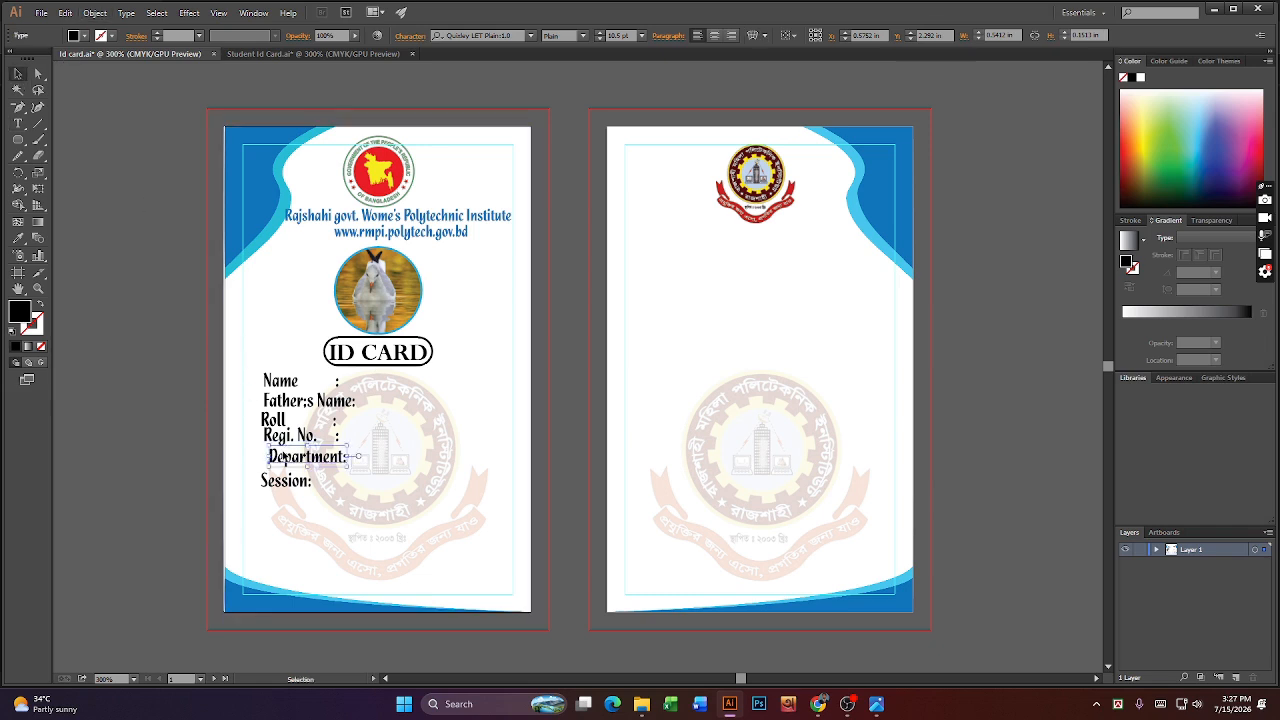
pyautogui.moveTo(284, 457); pyautogui.dragTo(247, 477)
pyautogui.moveTo(283, 437); pyautogui.dragTo(258, 476)
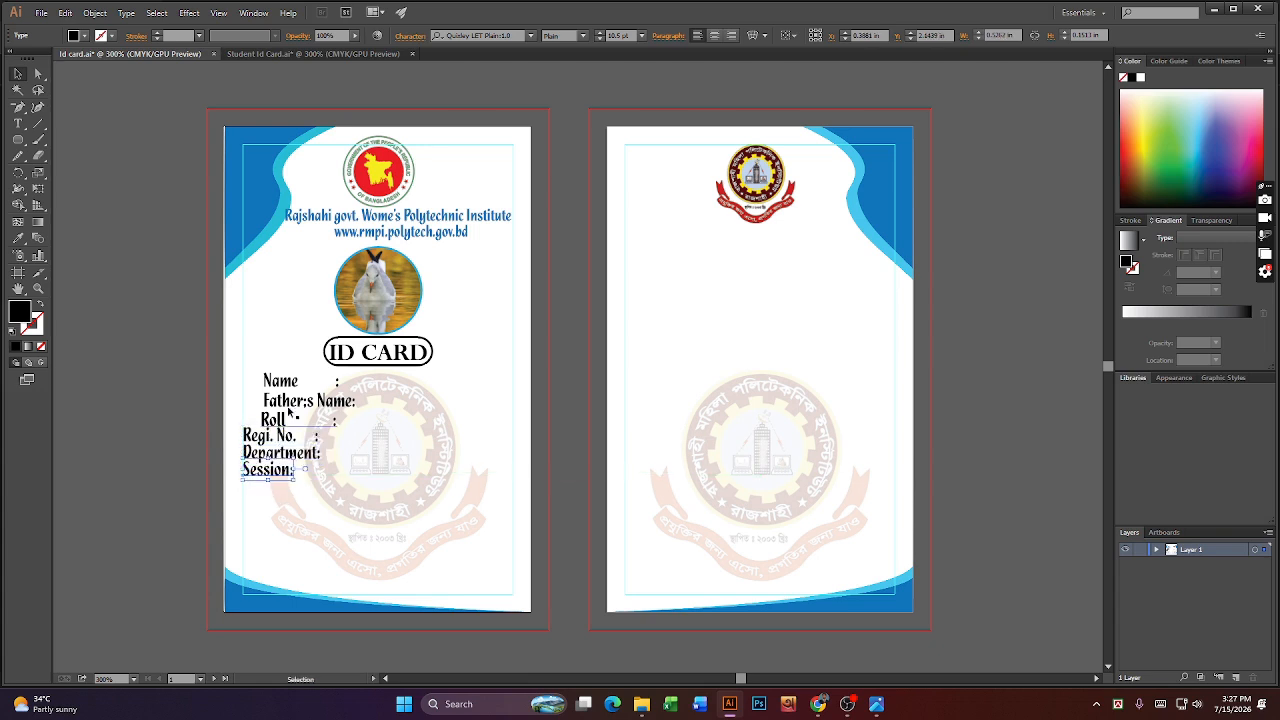
pyautogui.moveTo(269, 420); pyautogui.dragTo(270, 384)
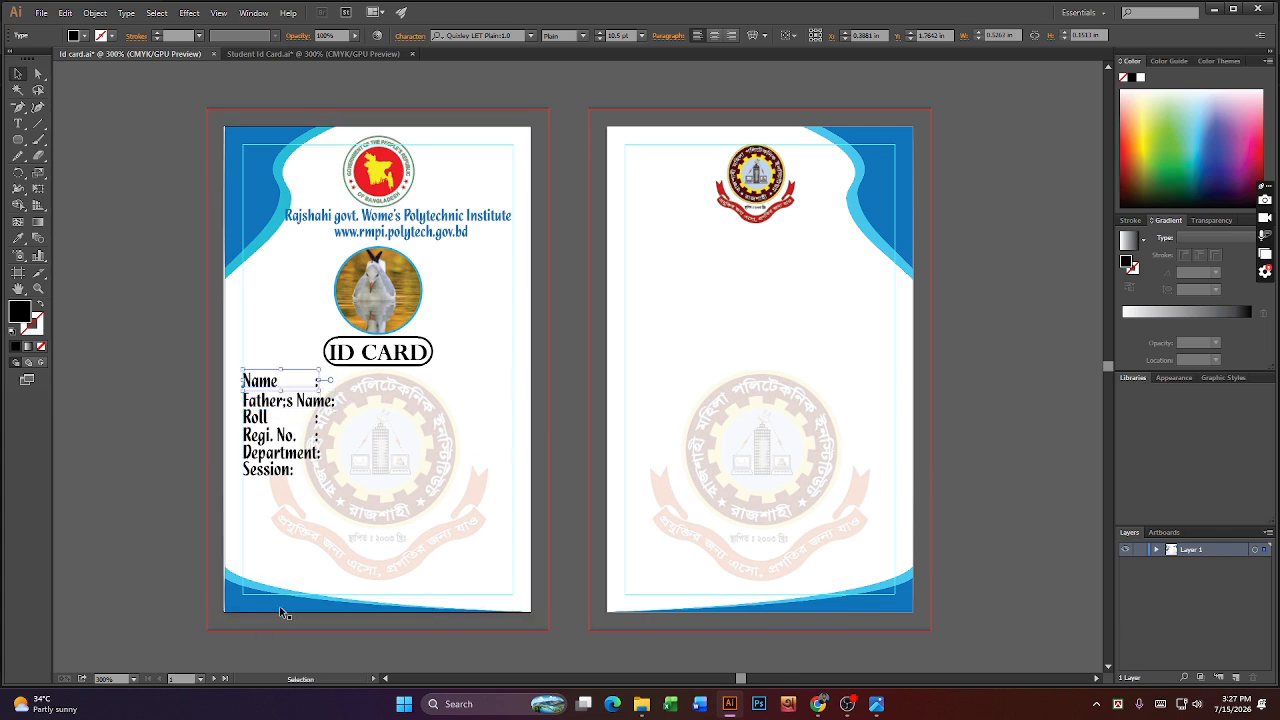
pyautogui.click(276, 652)
# - Adjust the vertical spacing of the stack by lowering the Regi. No., Department and Session labels slightly and raising "Father;s Name:"
pyautogui.moveTo(274, 470); pyautogui.dragTo(260, 423)
pyautogui.press('Up')
pyautogui.click(262, 424)
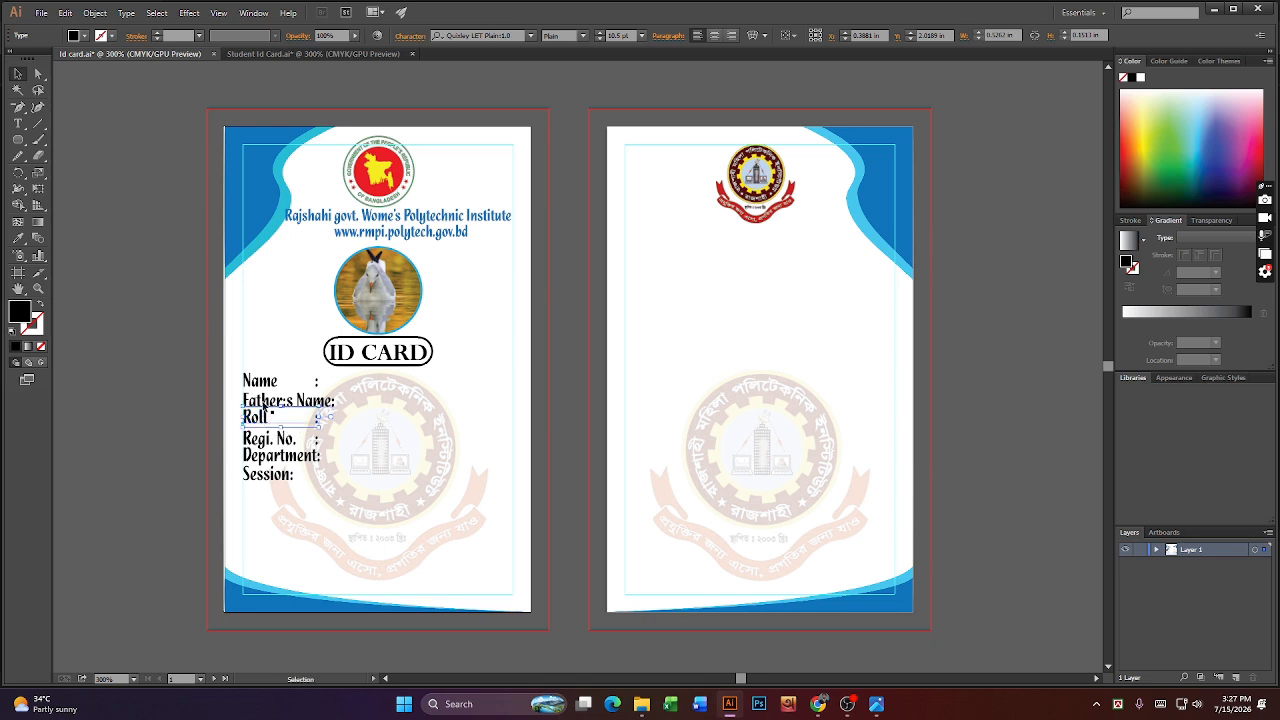
pyautogui.click(265, 405)
pyautogui.press('Up')
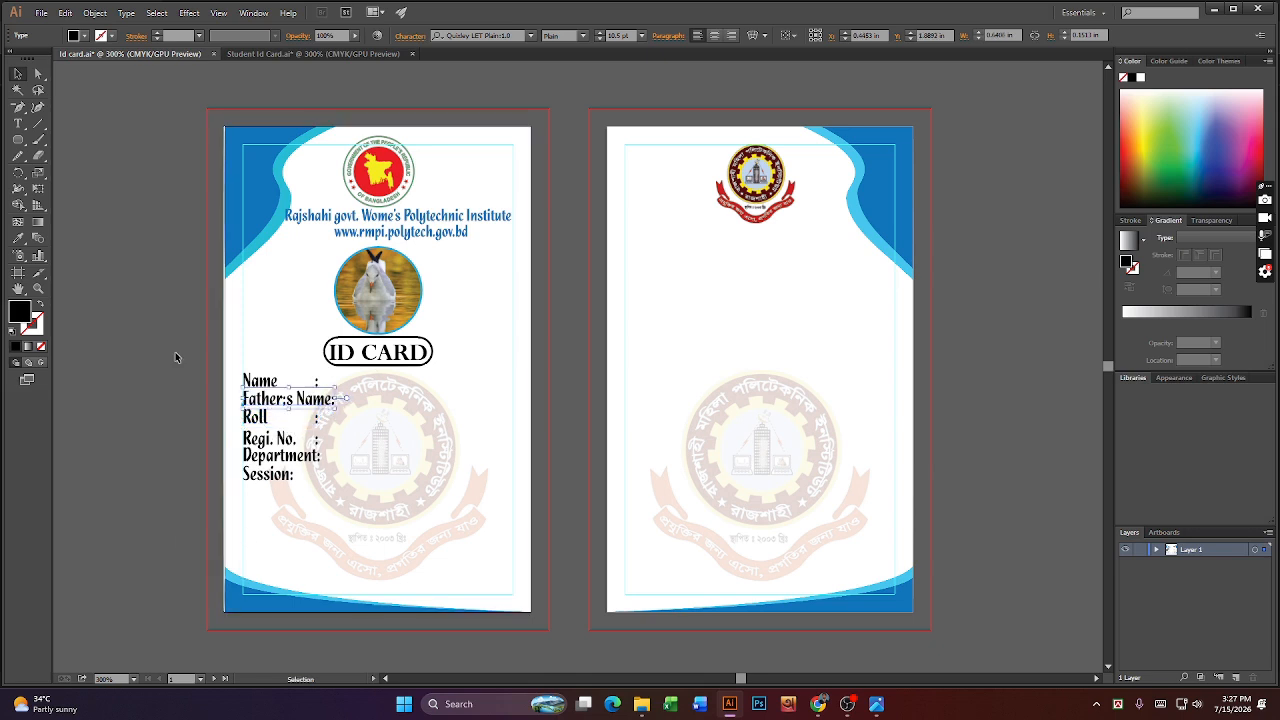
pyautogui.click(200, 487)
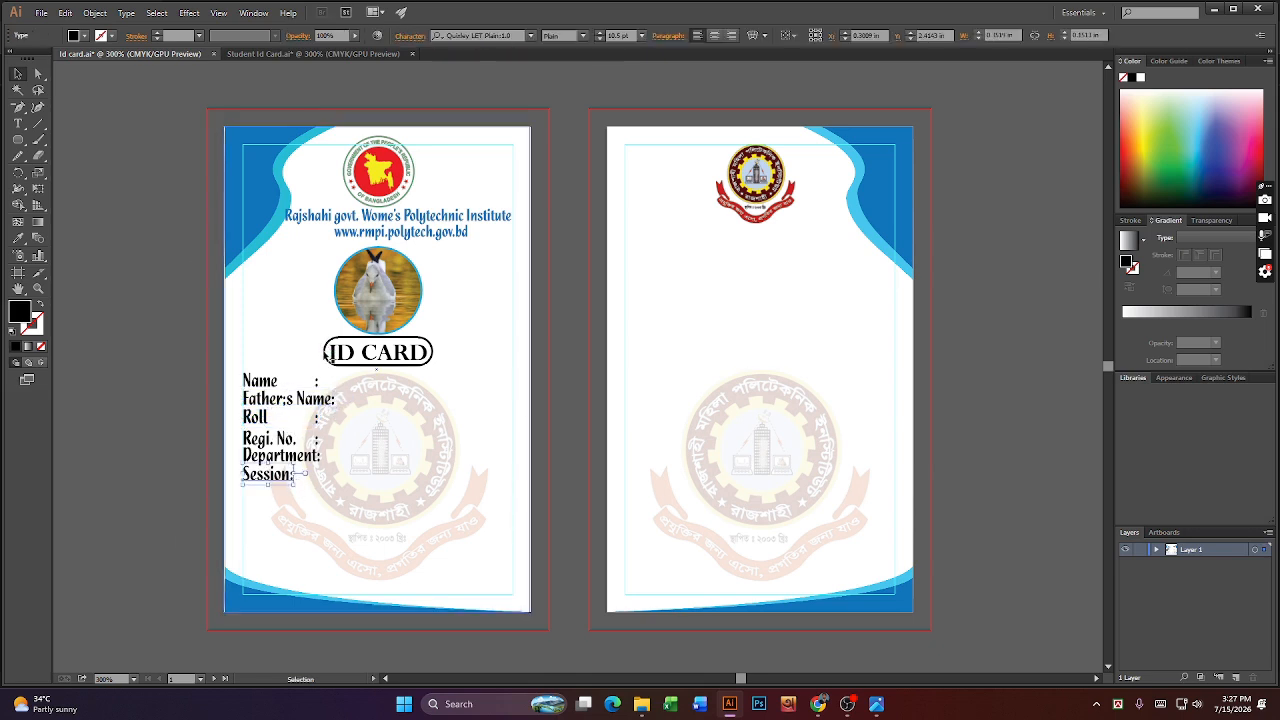
# - Adjust the gaps before the colons in the other labels so they line up in one column with the "Father;s Name:" colon
pyautogui.click(316, 383)
pyautogui.press('t')
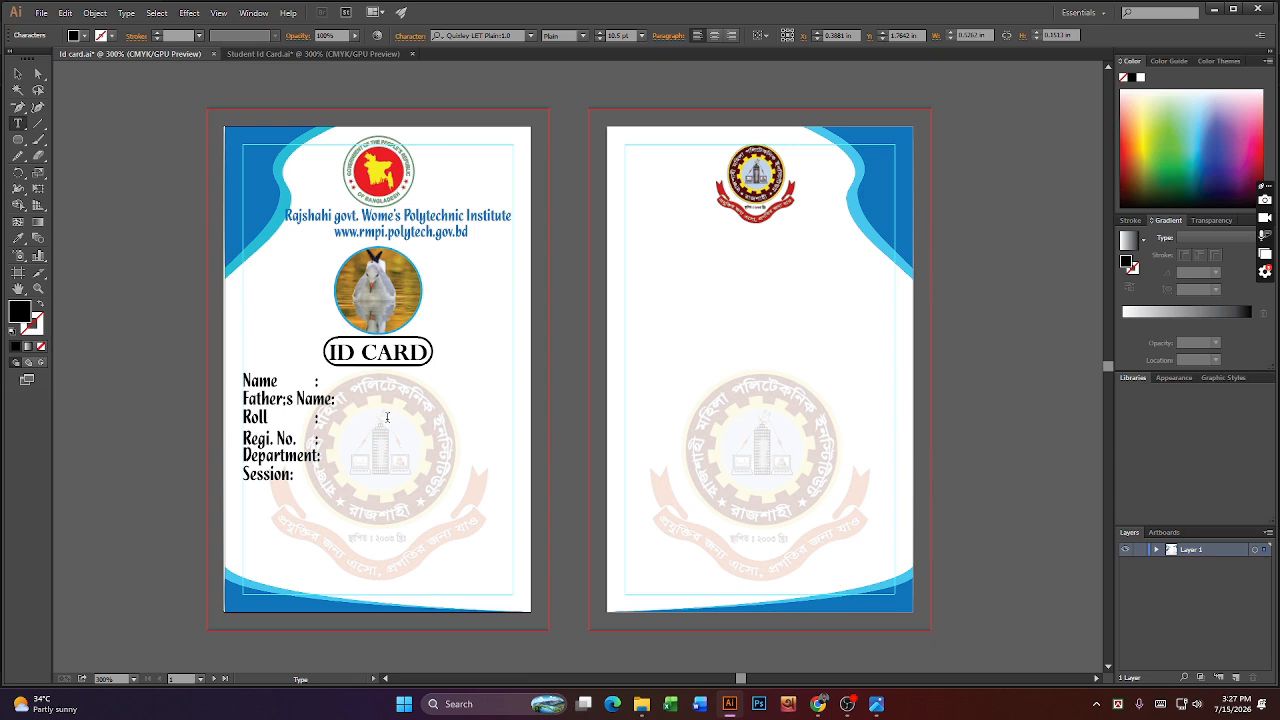
pyautogui.click(375, 388)
pyautogui.press('BackSpace')
pyautogui.press('BackSpace')
pyautogui.press('BackSpace')
pyautogui.press('BackSpace')
pyautogui.press('BackSpace')
pyautogui.press('BackSpace')
pyautogui.press('BackSpace')
pyautogui.press('BackSpace')
pyautogui.press('BackSpace')
pyautogui.press('BackSpace')
pyautogui.click(316, 418)
pyautogui.click(316, 439)
pyautogui.click(320, 456)
pyautogui.click(289, 476)
pyautogui.moveTo(326, 441); pyautogui.dragTo(336, 444)
pyautogui.moveTo(324, 477); pyautogui.dragTo(333, 477)
pyautogui.click(18, 73)
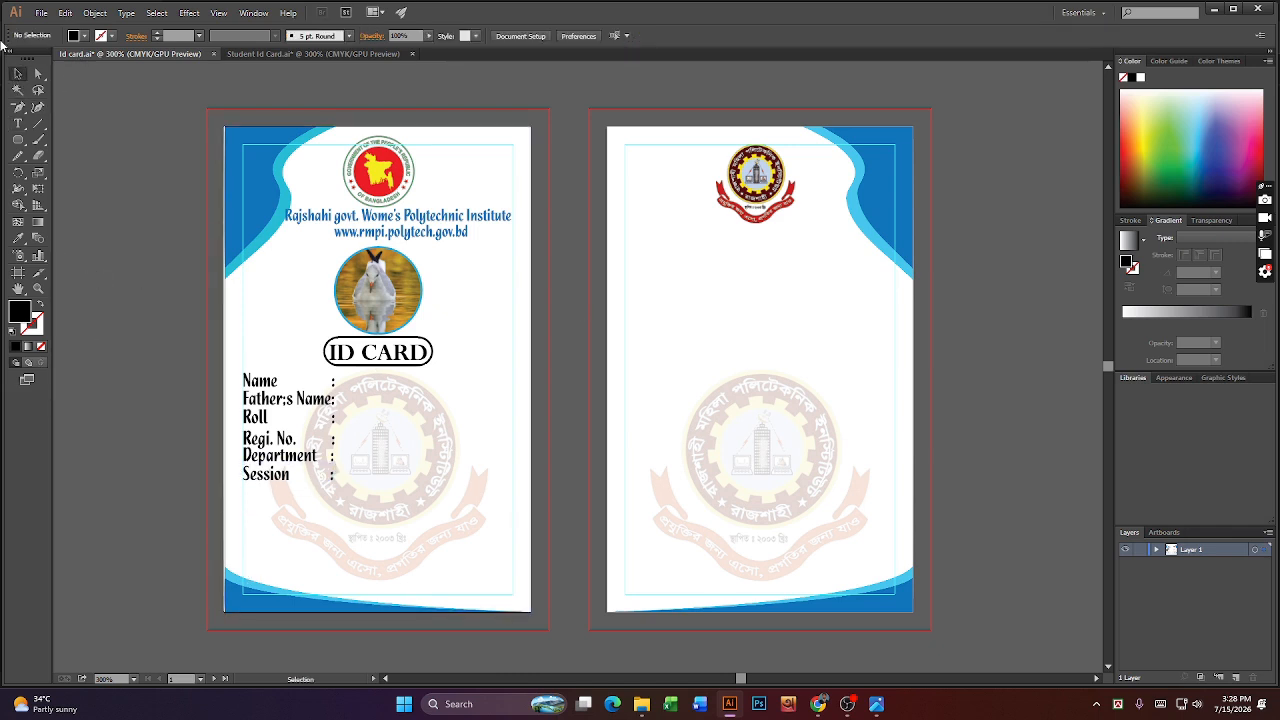
# - Add the text "Register" near the front card's lower edge and place two copies of it in the same row
pyautogui.click(18, 122)
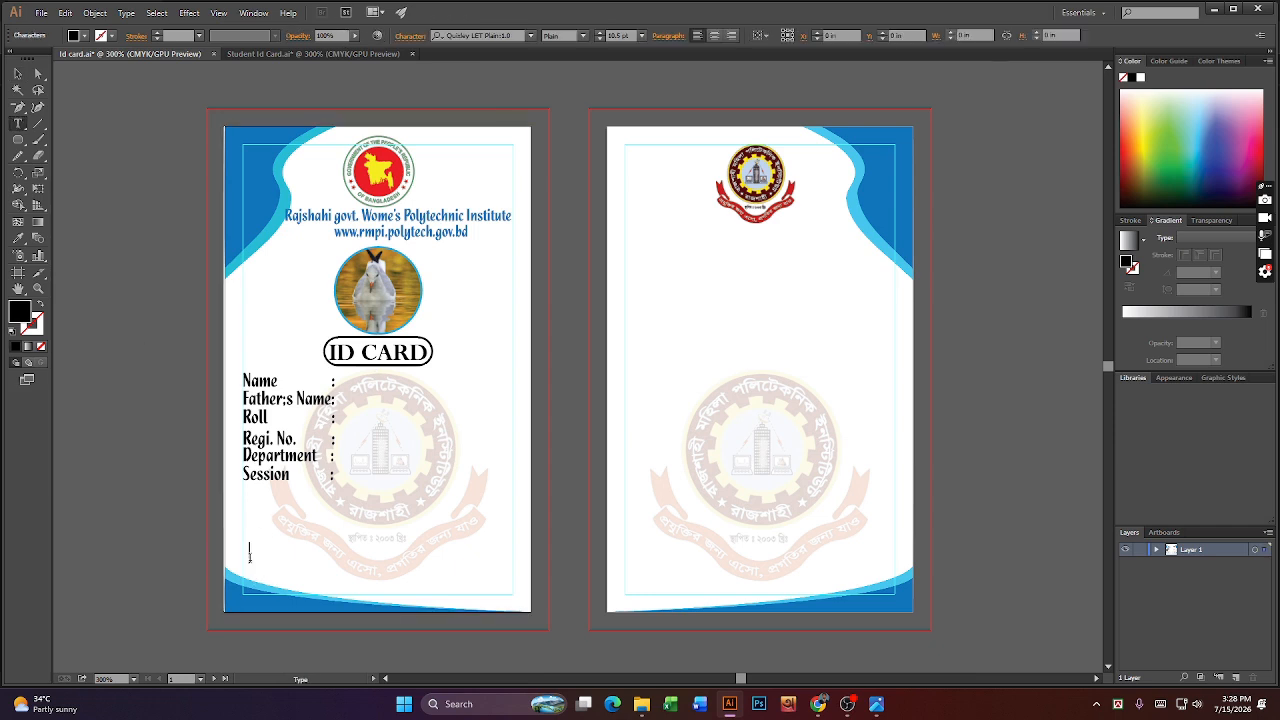
pyautogui.click(249, 552)
pyautogui.write('Rer')
pyautogui.write('gister')
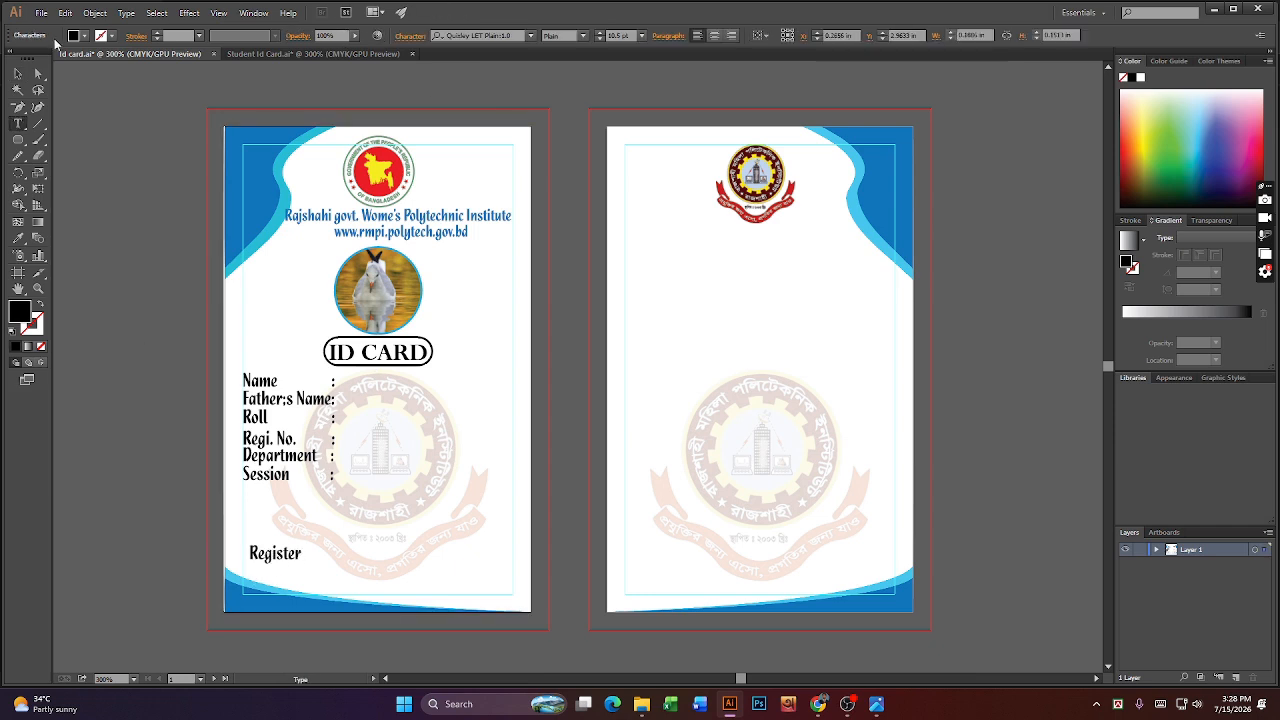
pyautogui.click(18, 73)
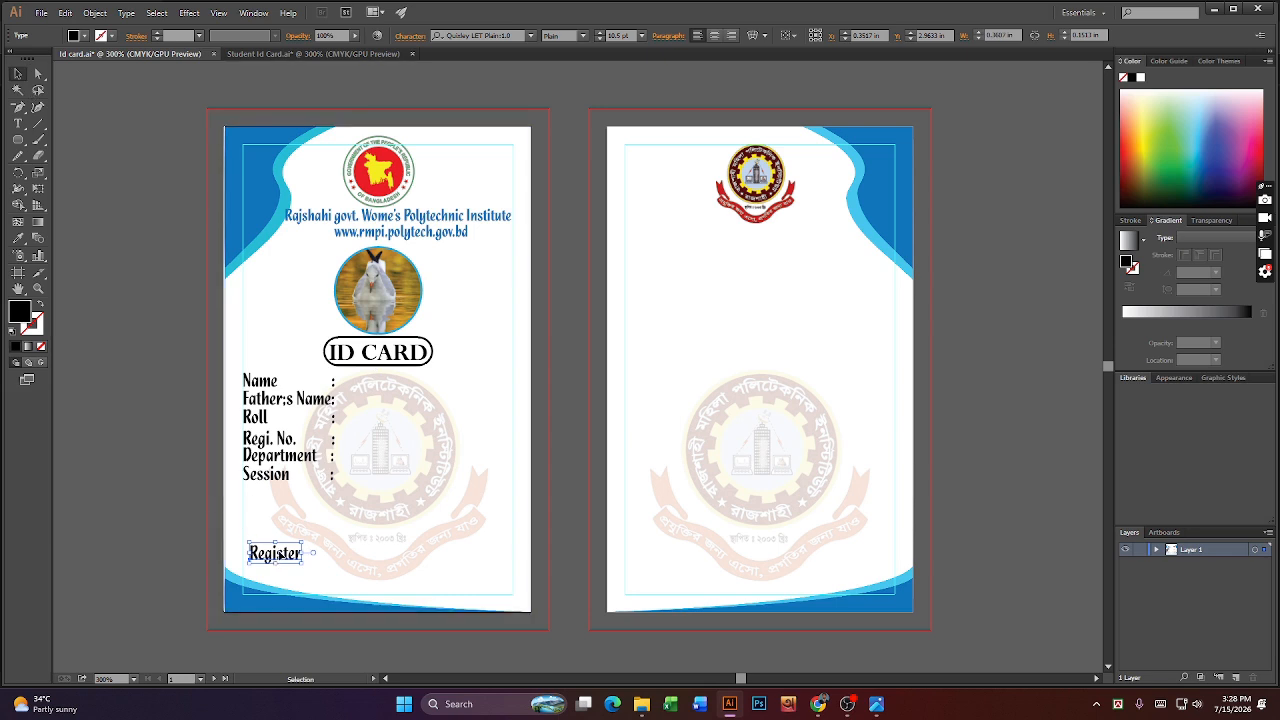
pyautogui.moveTo(277, 555); pyautogui.dragTo(362, 554)
pyautogui.moveTo(362, 558); pyautogui.dragTo(453, 558)
# - Replace the middle "Register" title on the front card with "Vice Principal", checking the wording against the reference card image
pyautogui.doubleClick(361, 555)
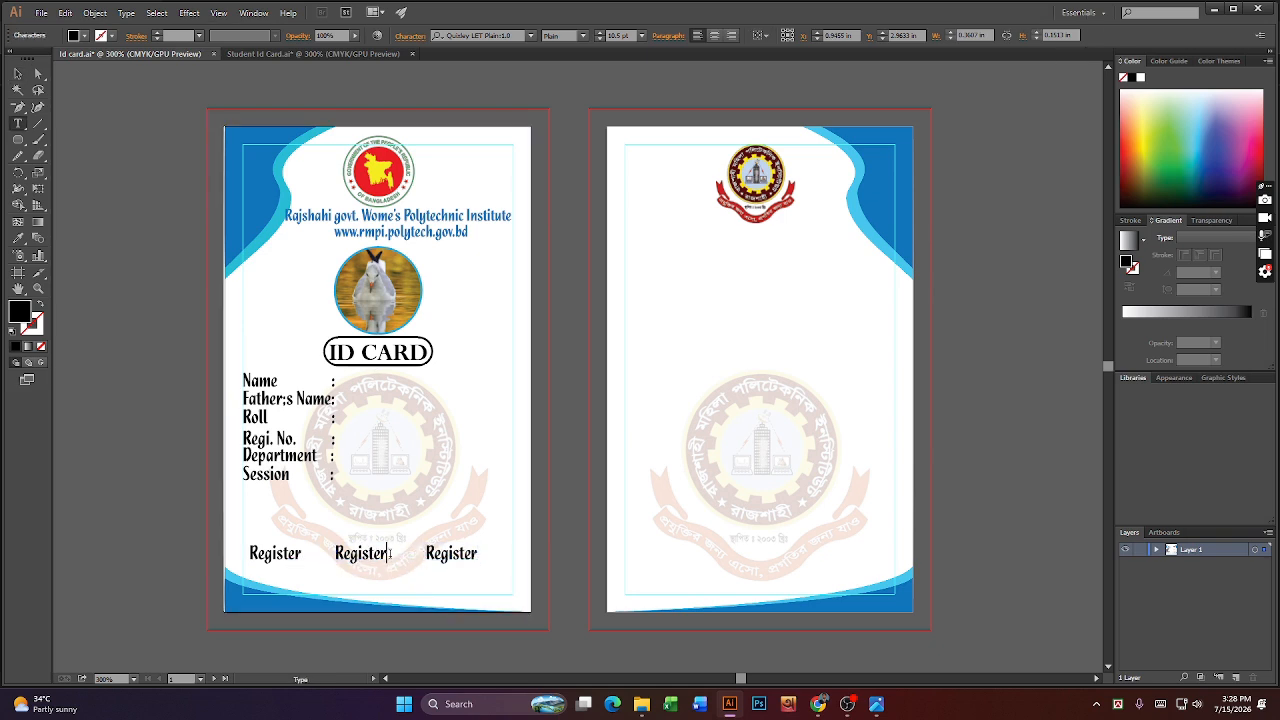
pyautogui.press('BackSpace')
pyautogui.press('BackSpace')
pyautogui.write('Pr')
pyautogui.click(876, 705)
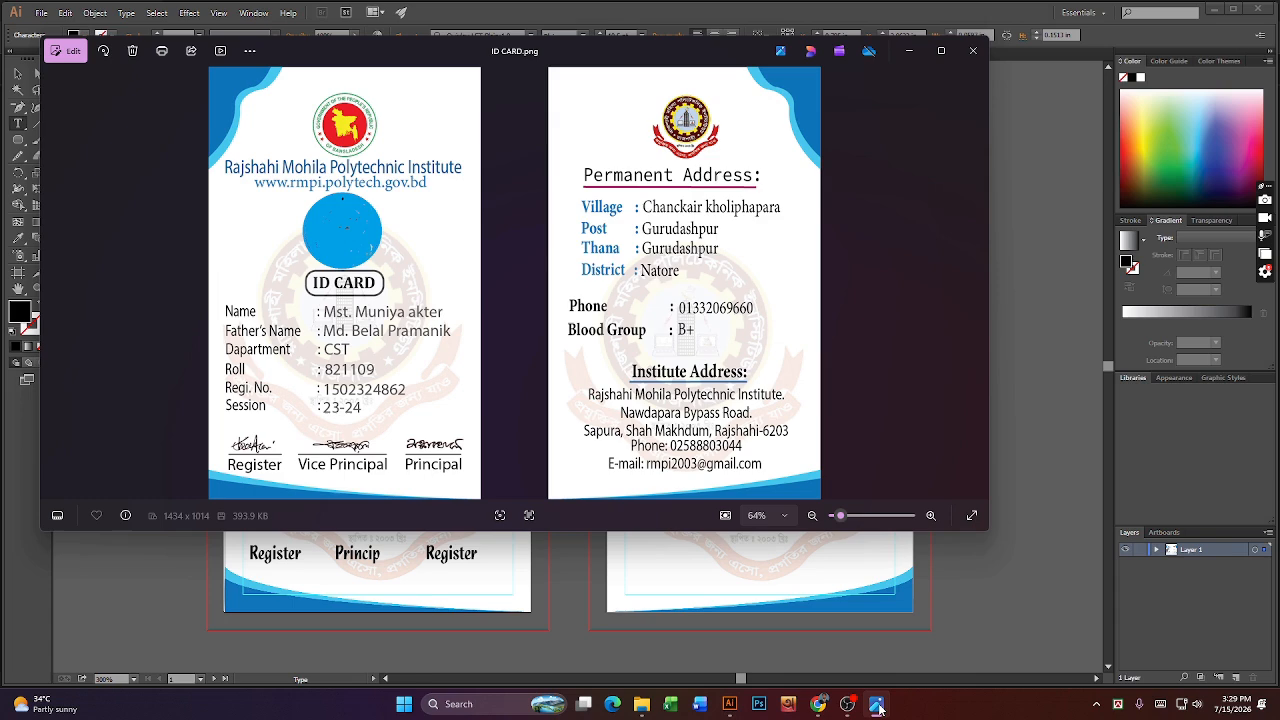
pyautogui.click(876, 705)
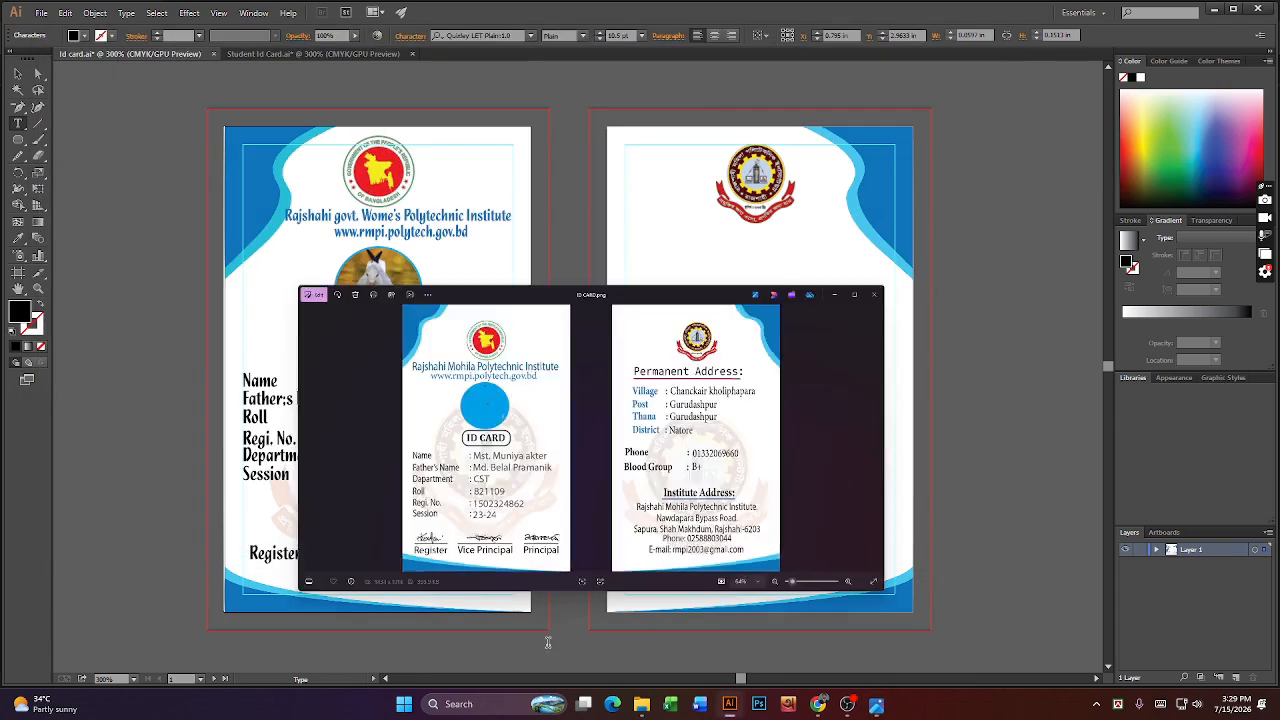
pyautogui.press('BackSpace')
pyautogui.press('BackSpace')
pyautogui.press('BackSpace')
pyautogui.press('BackSpace')
pyautogui.press('BackSpace')
pyautogui.press('BackSpace')
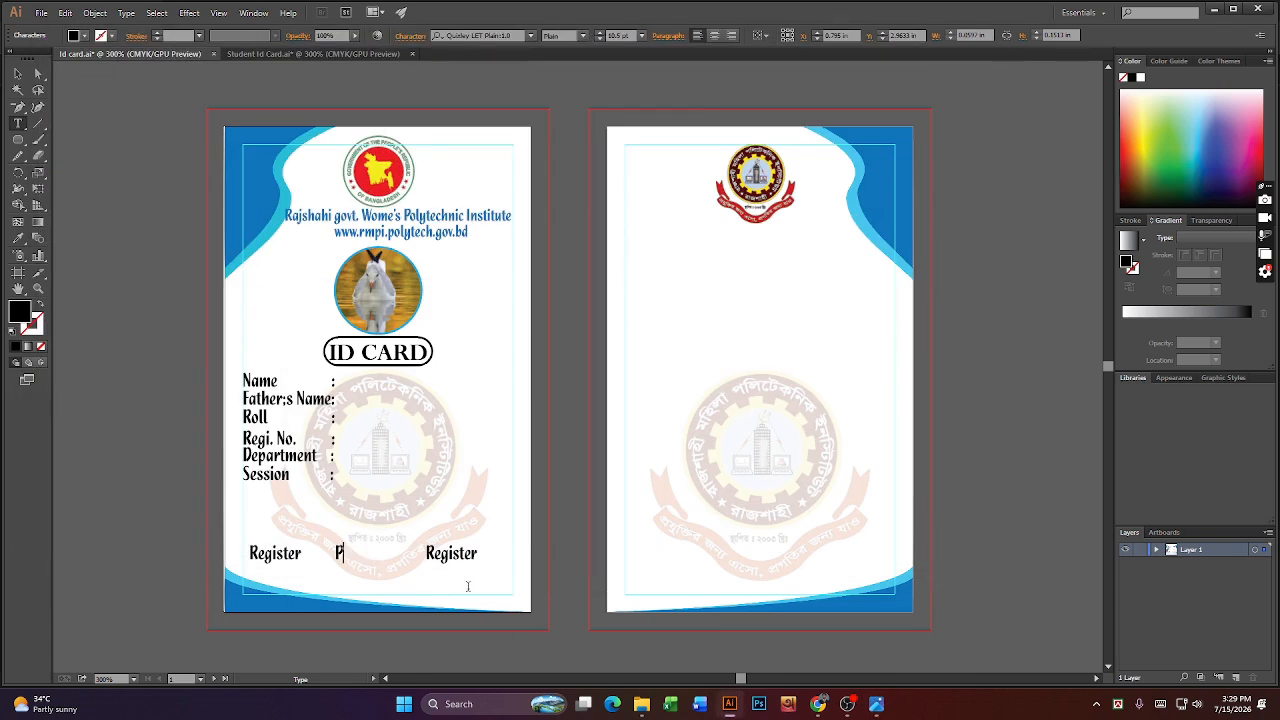
pyautogui.write('Vice Principal')
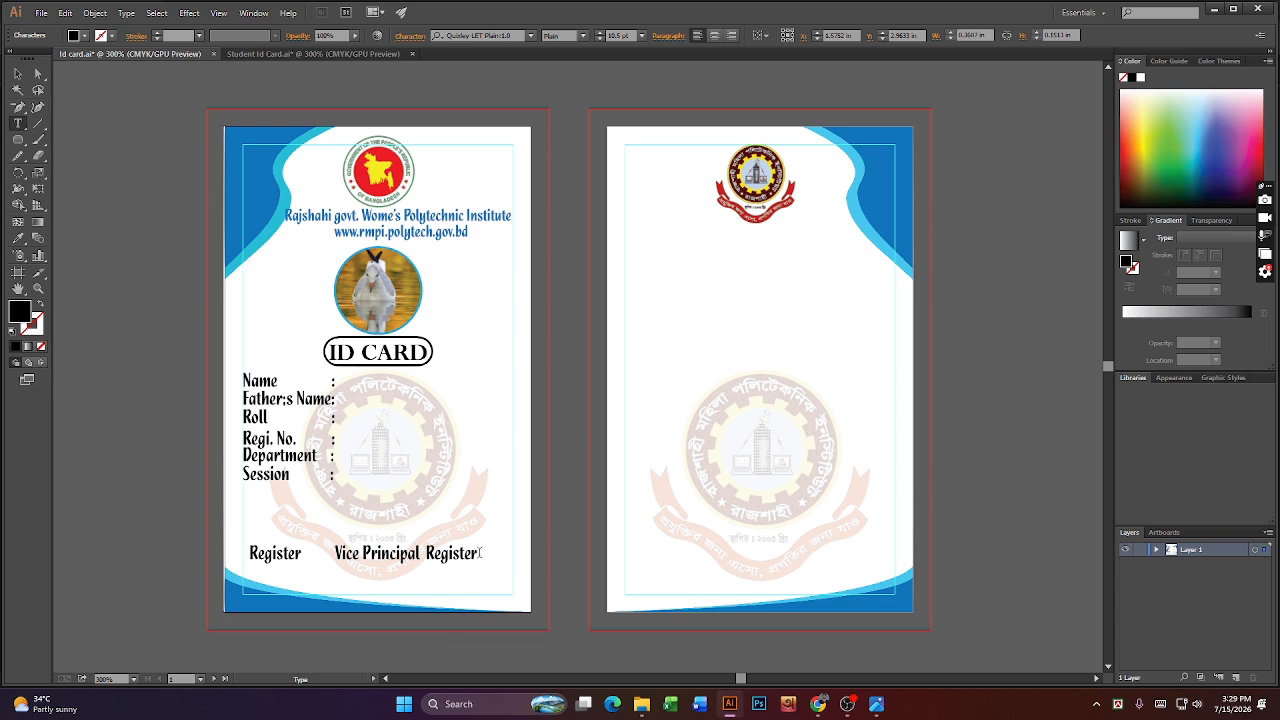
# - Replace the third "Register" title in the front card's signature row with "Principal"
pyautogui.press('BackSpace')
pyautogui.press('BackSpace')
pyautogui.write('Principal')
pyautogui.click(18, 73)
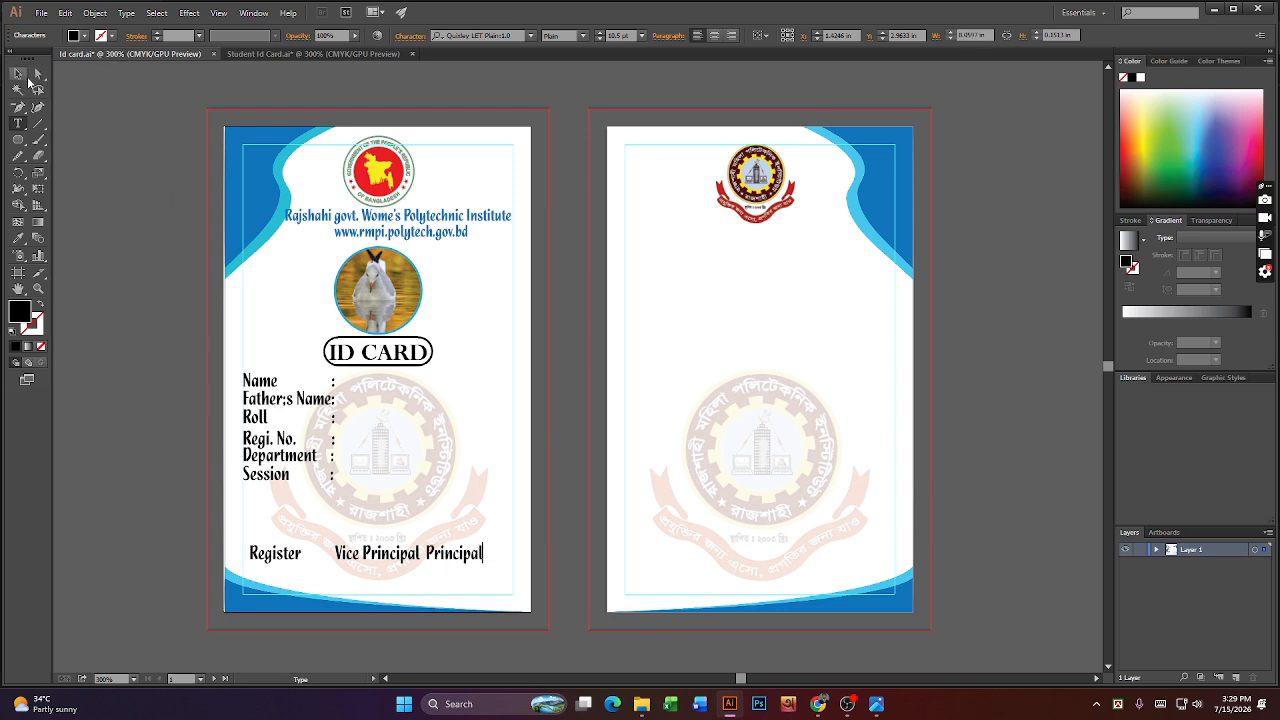
# - Spread the signature titles along their row: "Register" at the left margin guide, "Vice Principal" center-aligned in between, "Principal" at the right guide
pyautogui.click(732, 35)
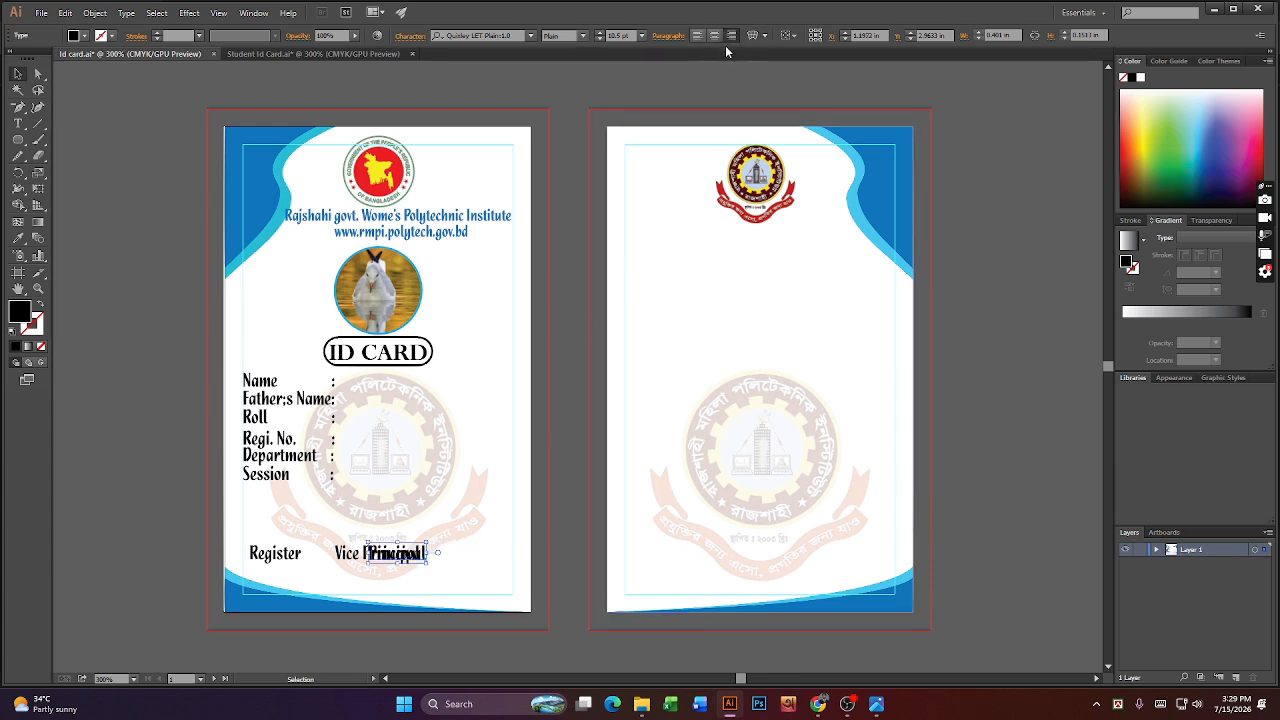
pyautogui.hotkey('ctrl', 'z')
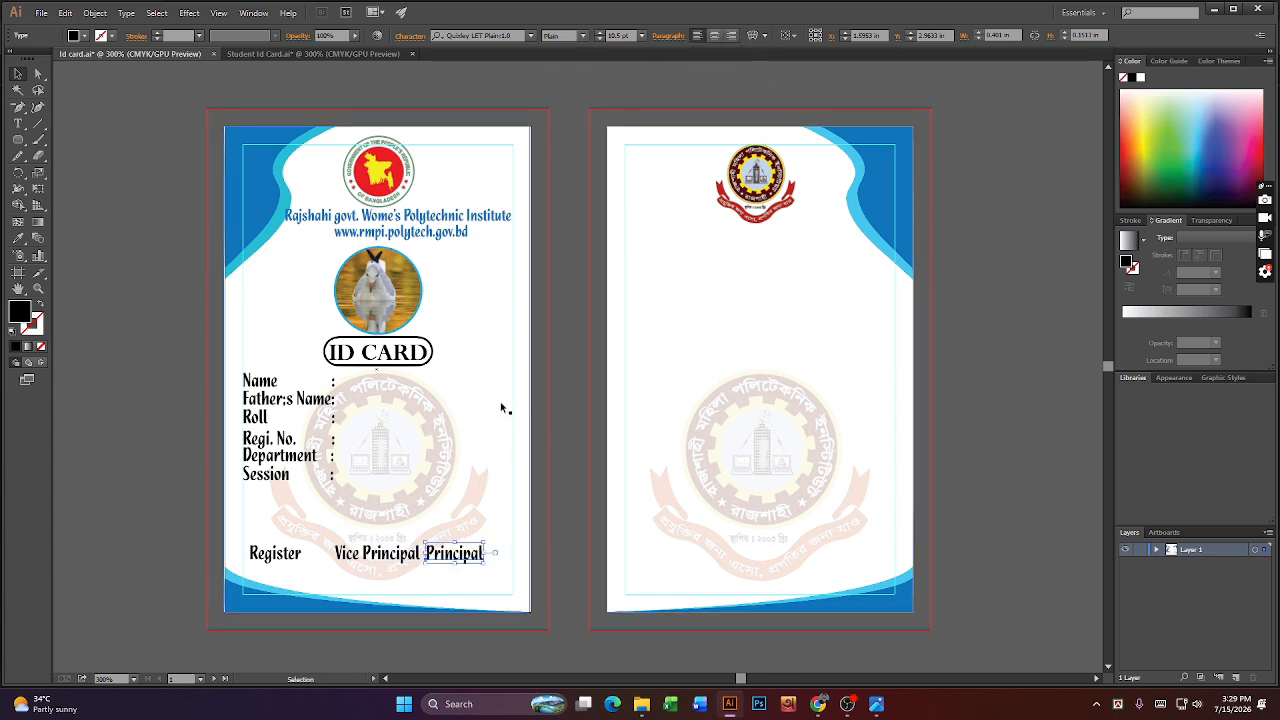
pyautogui.moveTo(463, 557); pyautogui.dragTo(495, 556)
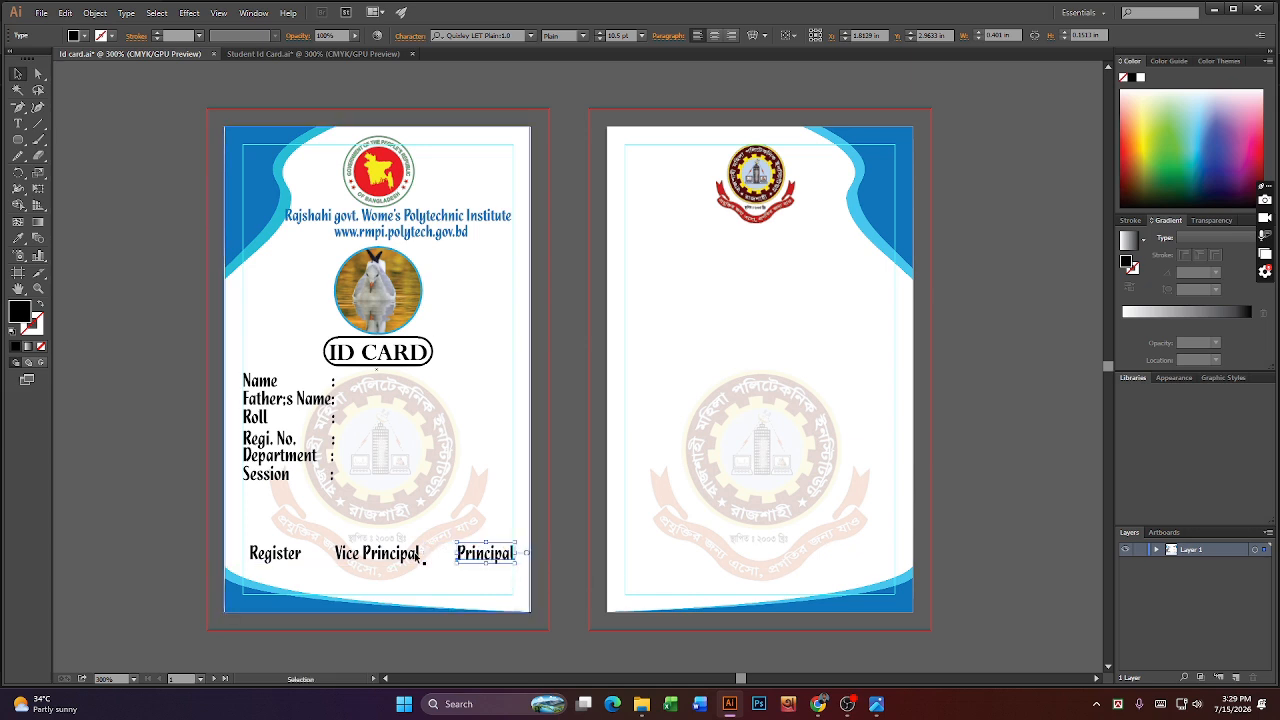
pyautogui.click(400, 558)
pyautogui.click(713, 38)
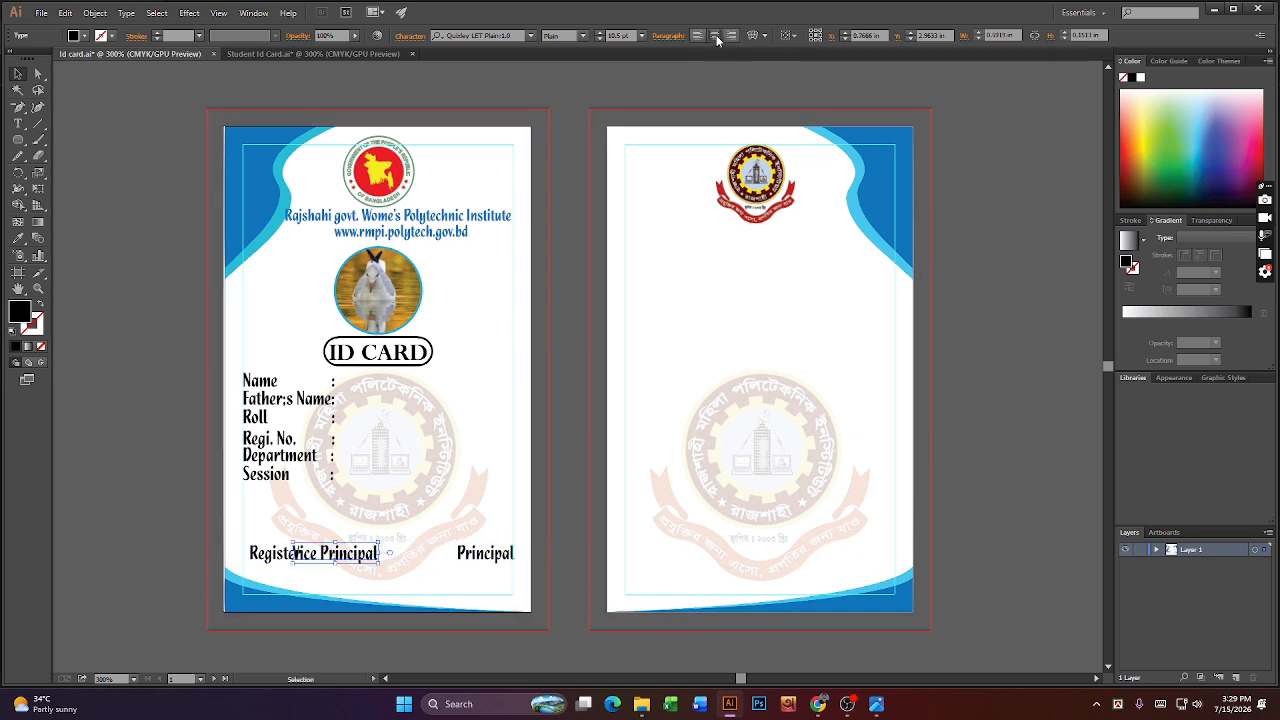
pyautogui.moveTo(341, 560); pyautogui.dragTo(373, 560)
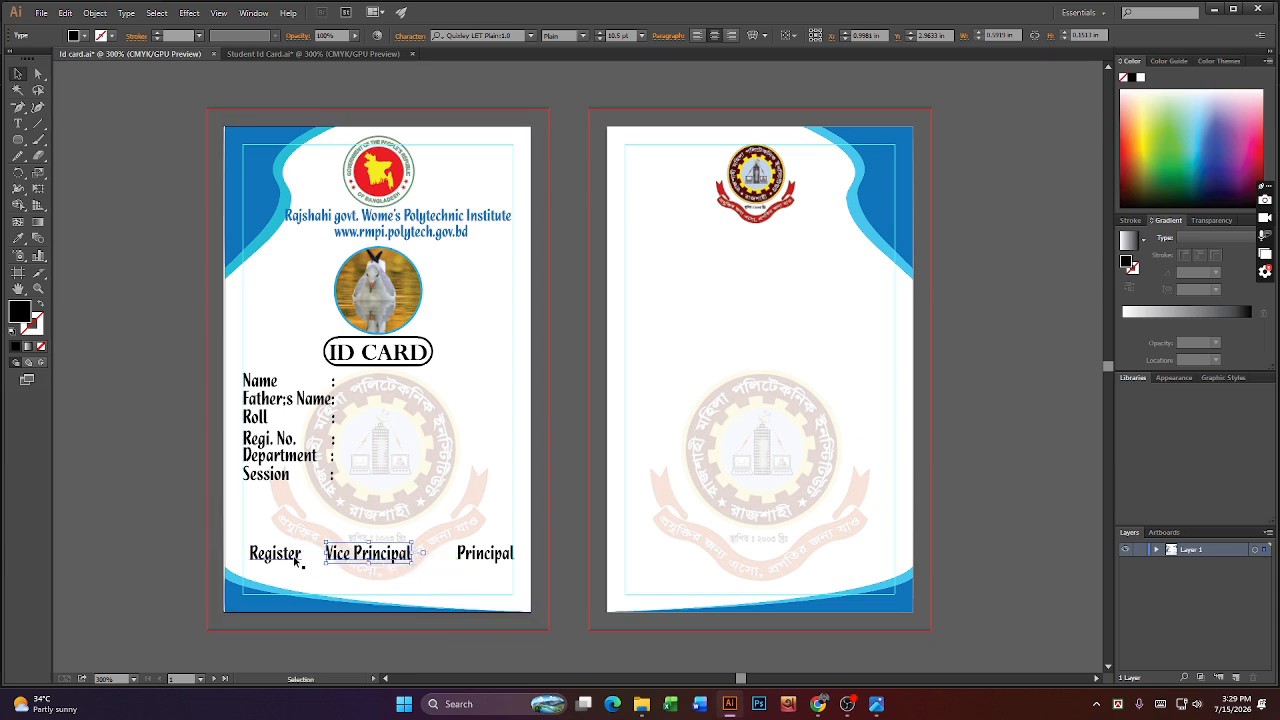
pyautogui.moveTo(278, 556); pyautogui.dragTo(264, 556)
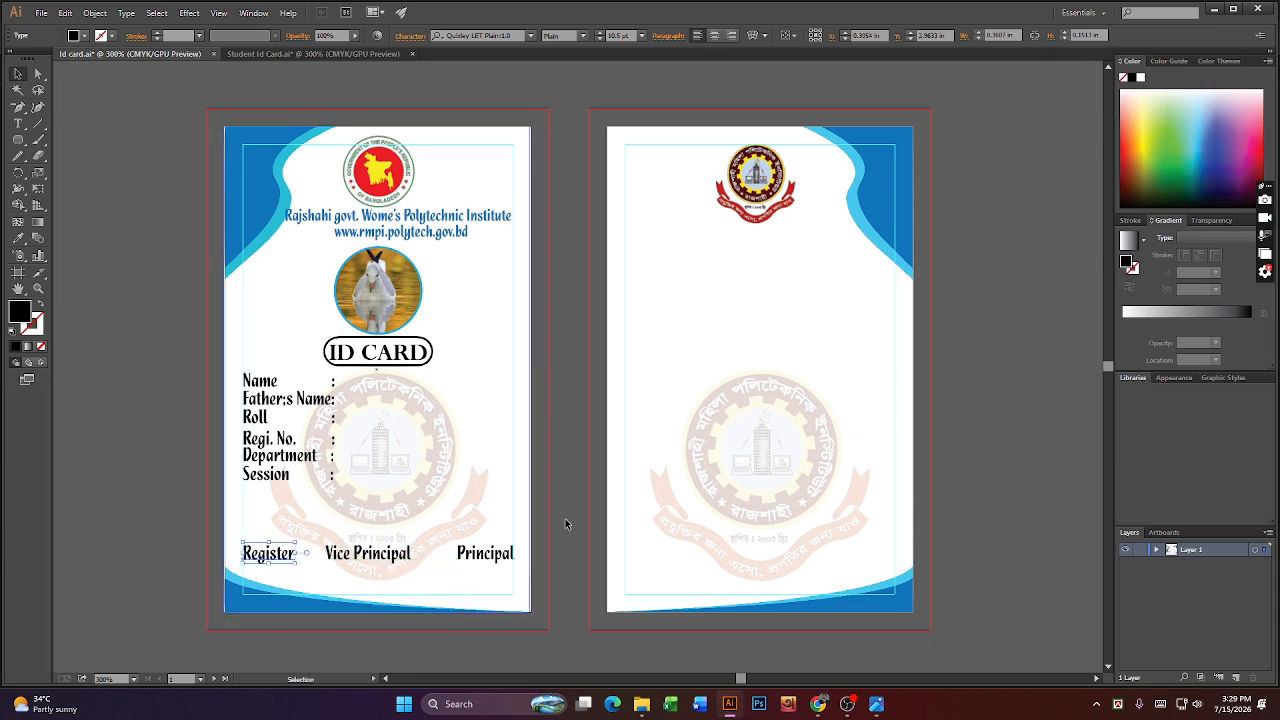
pyautogui.click(365, 555)
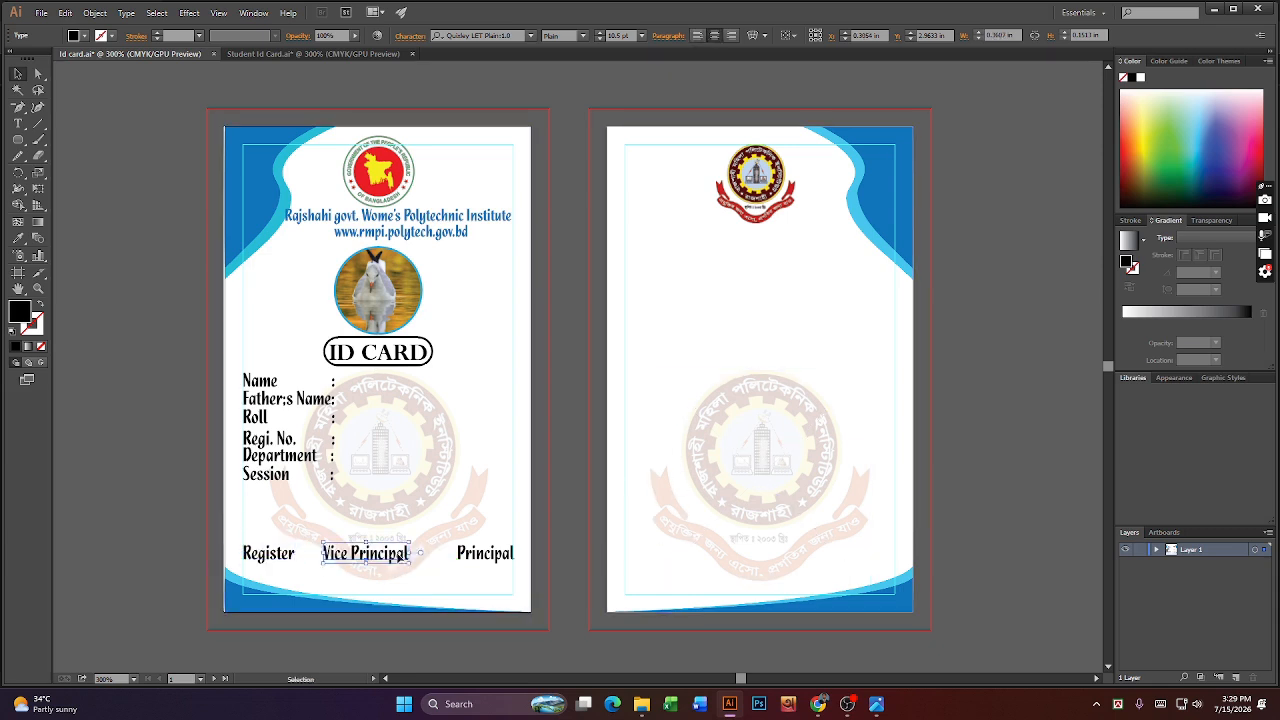
# - Try center paragraph alignment on all three signature titles together, and undo it
pyautogui.keyDown('shift'); pyautogui.click(485, 555); pyautogui.keyUp('shift')
pyautogui.keyDown('shift'); pyautogui.click(278, 553); pyautogui.keyUp('shift')
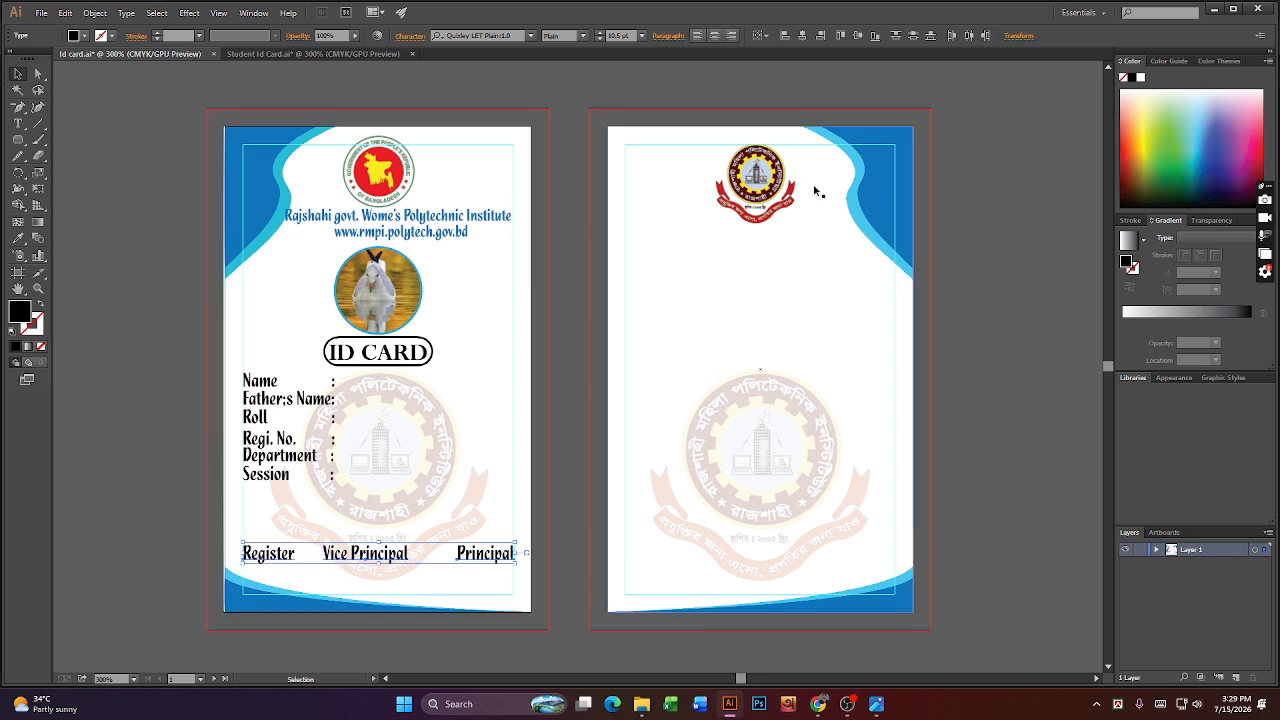
pyautogui.click(715, 36)
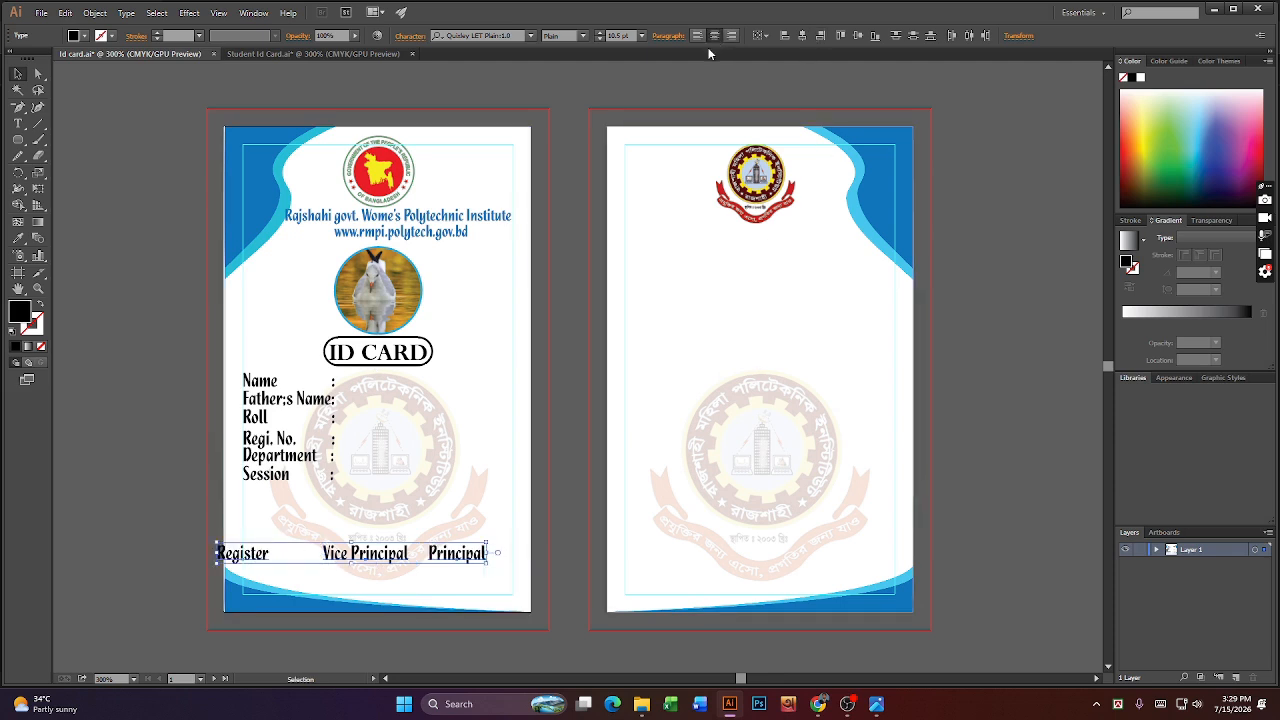
pyautogui.hotkey('ctrl', 'z')
pyautogui.click(515, 130)
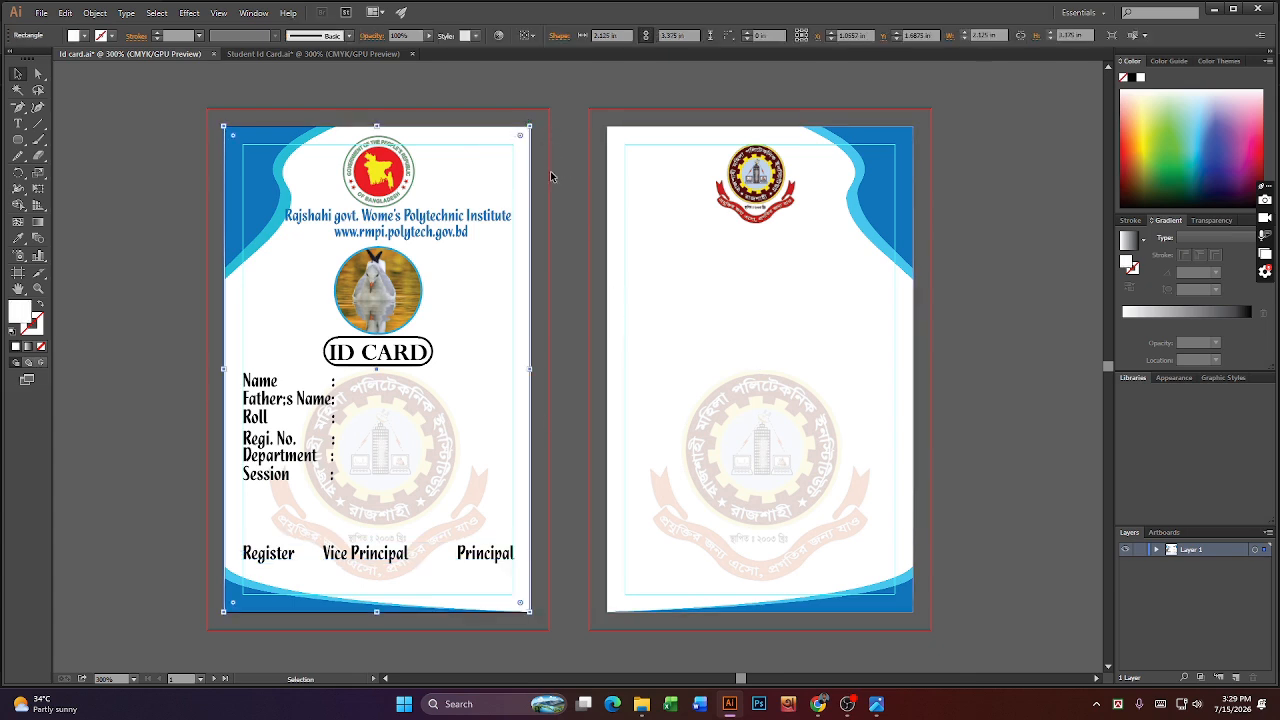
# - Nudge the three signature titles down together, slightly closer to the front card's lower margin guide
pyautogui.click(263, 555)
pyautogui.keyDown('shift'); pyautogui.click(370, 559); pyautogui.keyUp('shift')
pyautogui.keyDown('shift'); pyautogui.click(481, 559); pyautogui.keyUp('shift')
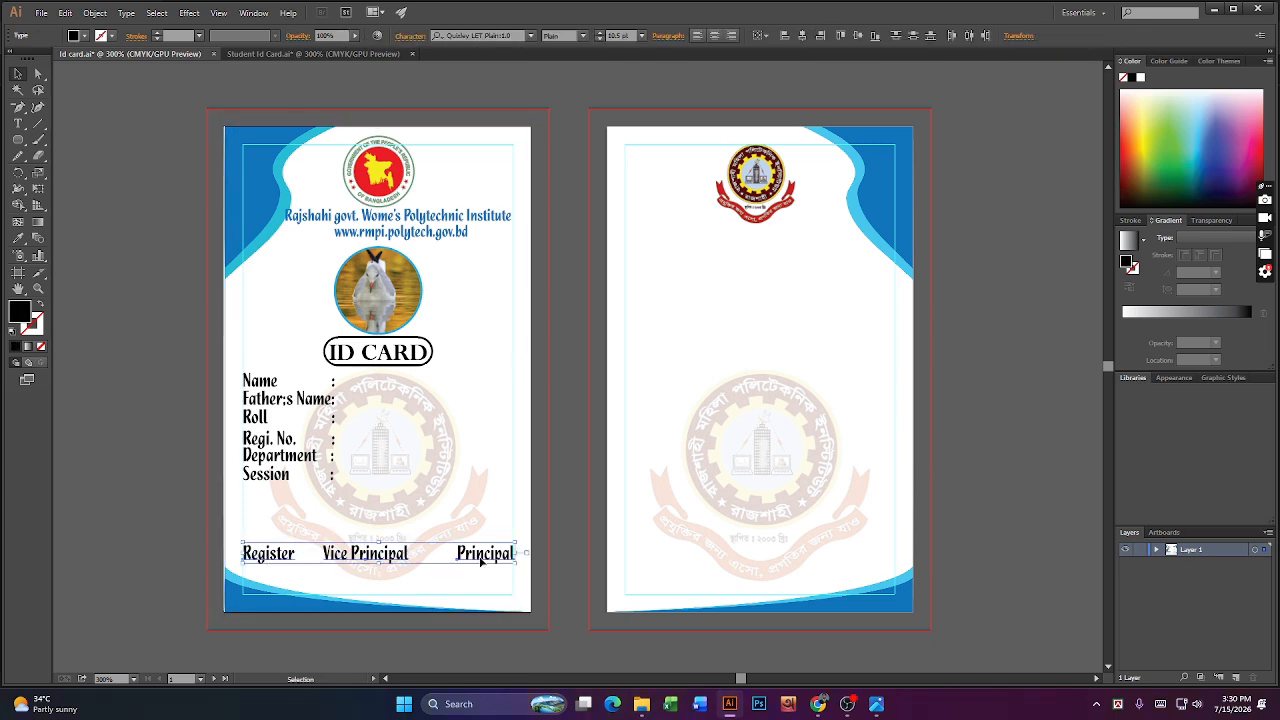
pyautogui.press('Down')
pyautogui.press('Down')
pyautogui.press('Down')
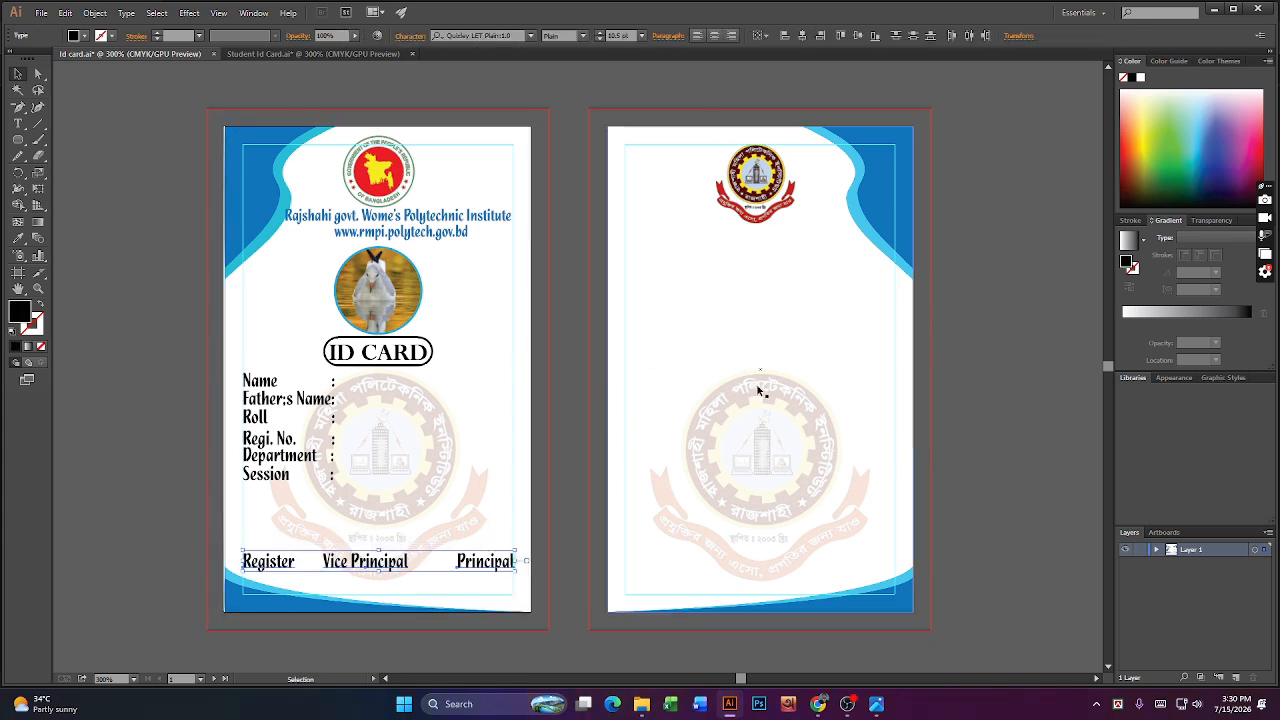
pyautogui.click(103, 151)
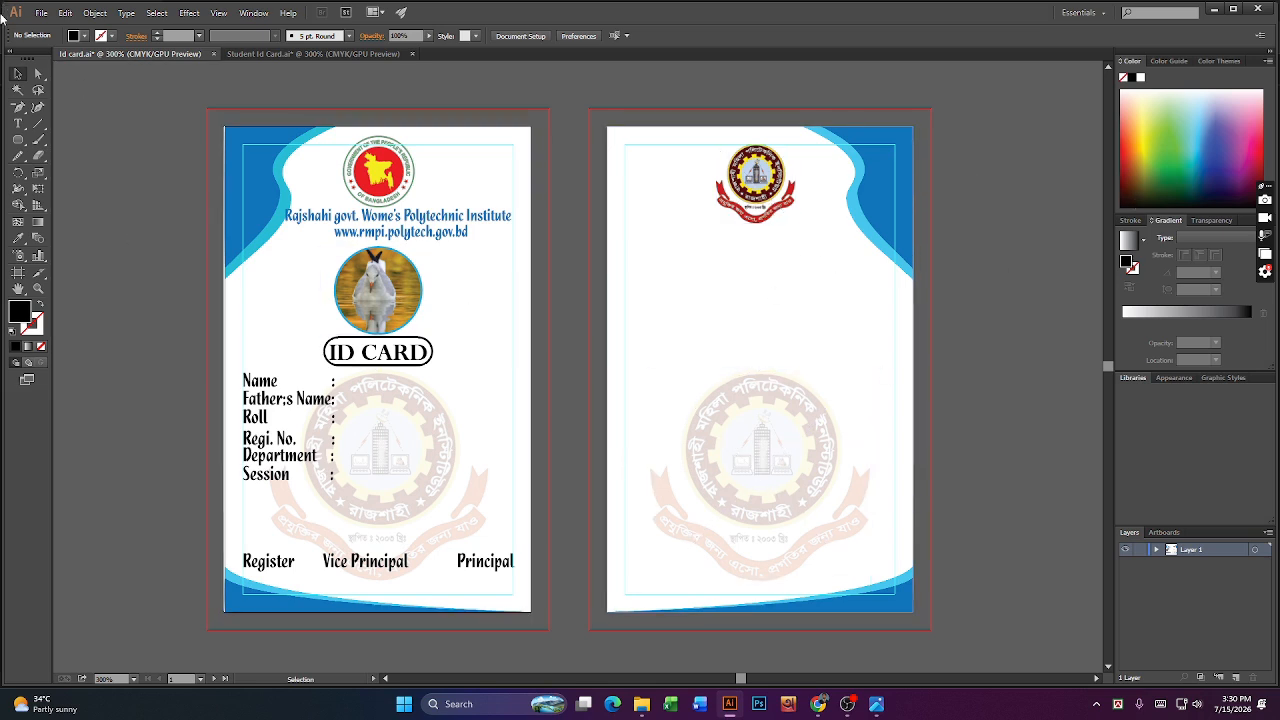
# - Try the Poor Richard font on all six student detail labels
pyautogui.click(18, 123)
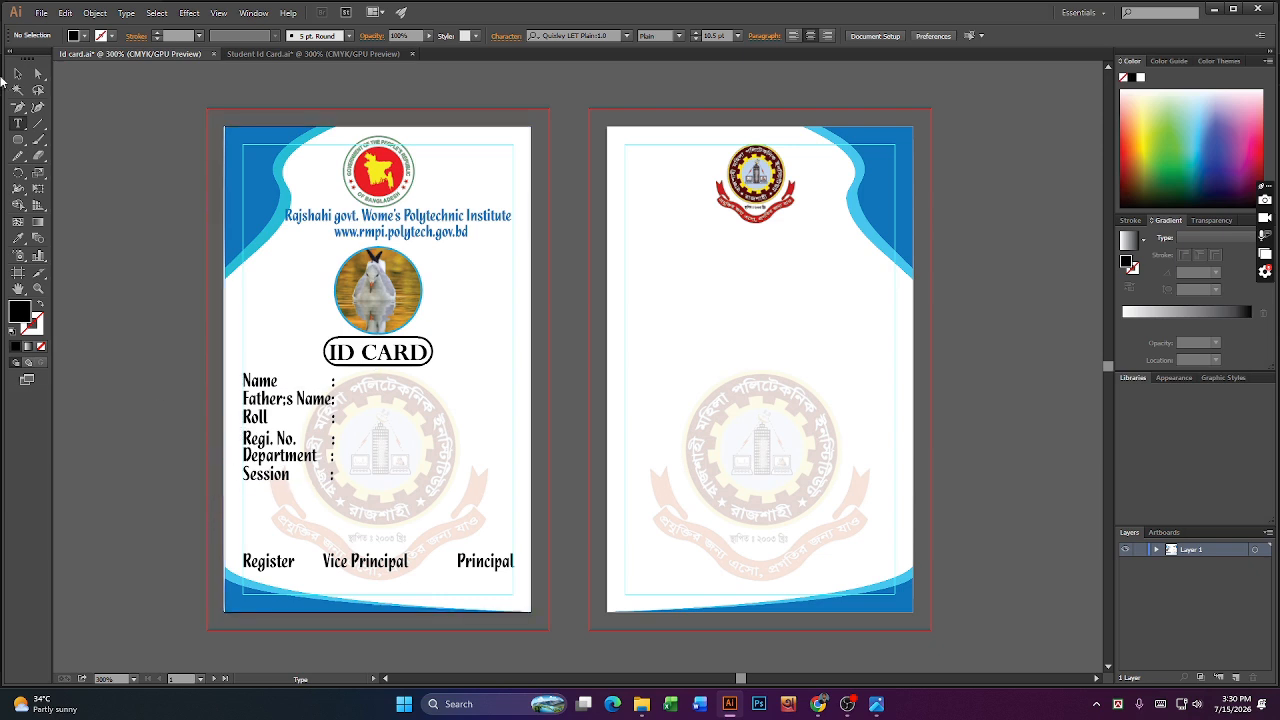
pyautogui.click(18, 73)
pyautogui.click(287, 474)
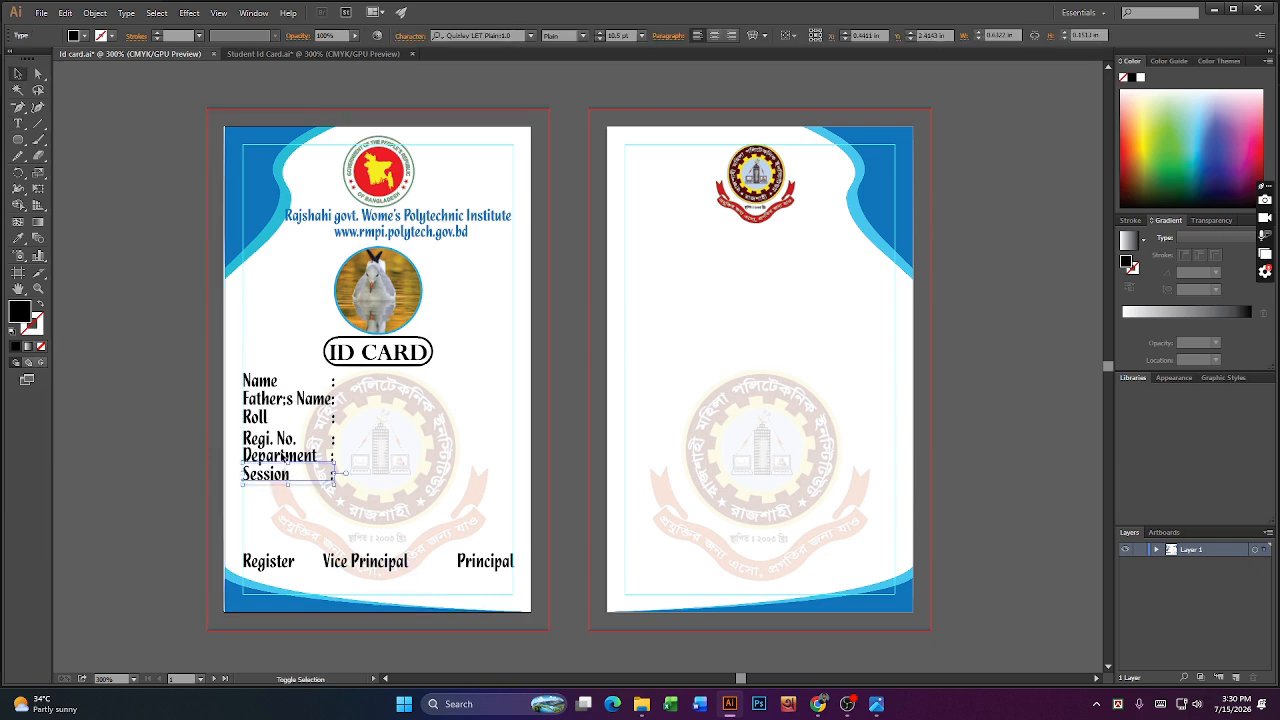
pyautogui.keyDown('shift'); pyautogui.click(283, 456); pyautogui.keyUp('shift')
pyautogui.keyDown('shift'); pyautogui.click(274, 439); pyautogui.keyUp('shift')
pyautogui.keyDown('shift'); pyautogui.click(262, 419); pyautogui.keyUp('shift')
pyautogui.keyDown('shift'); pyautogui.click(259, 400); pyautogui.keyUp('shift')
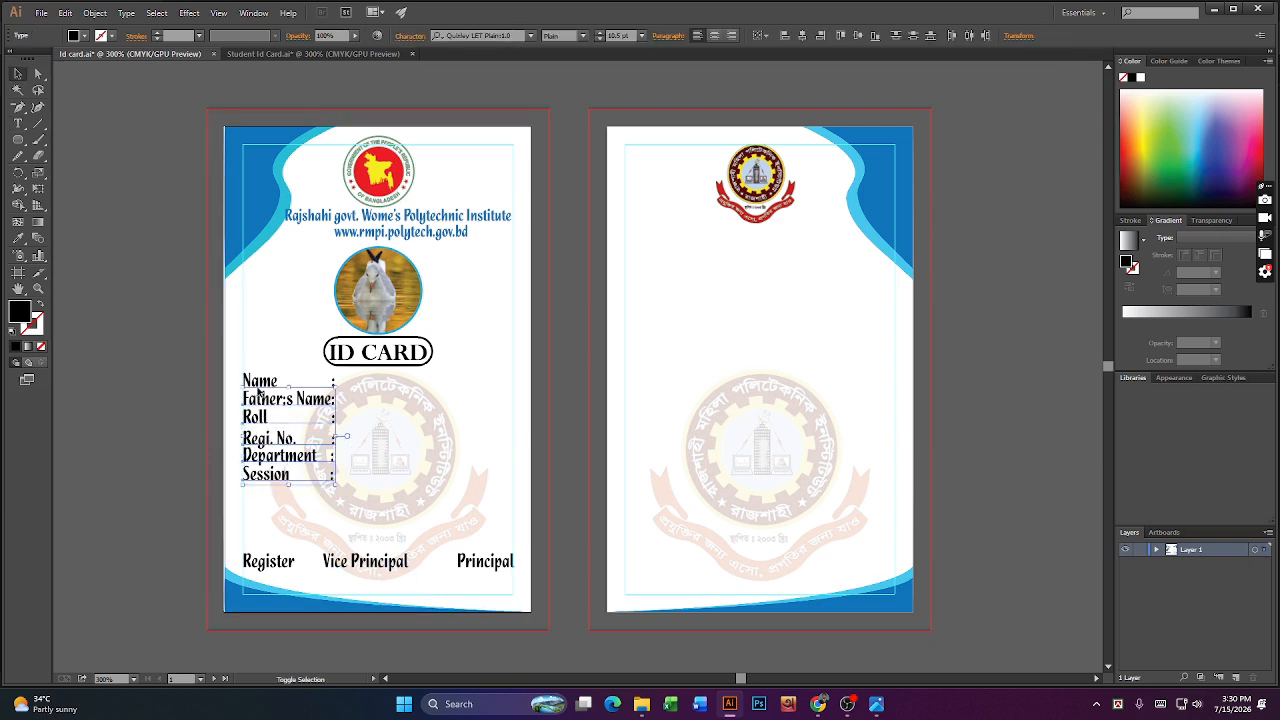
pyautogui.keyDown('shift'); pyautogui.click(259, 382); pyautogui.keyUp('shift')
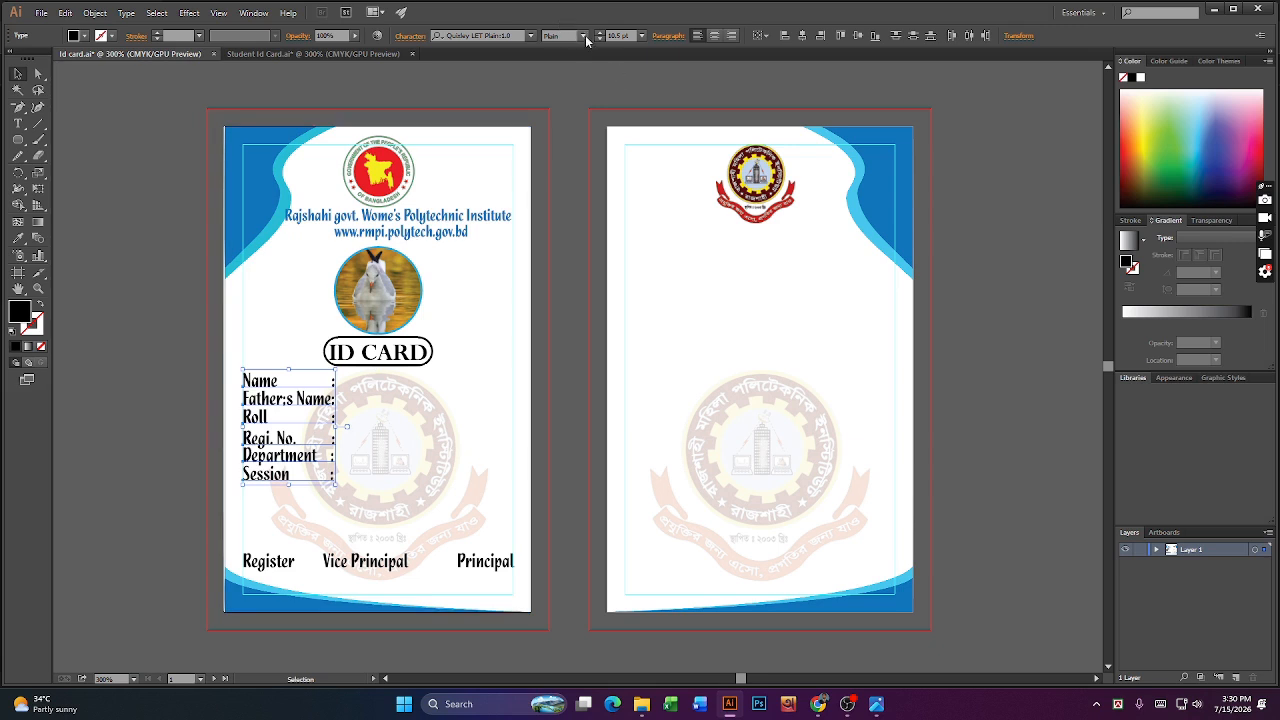
pyautogui.click(530, 36)
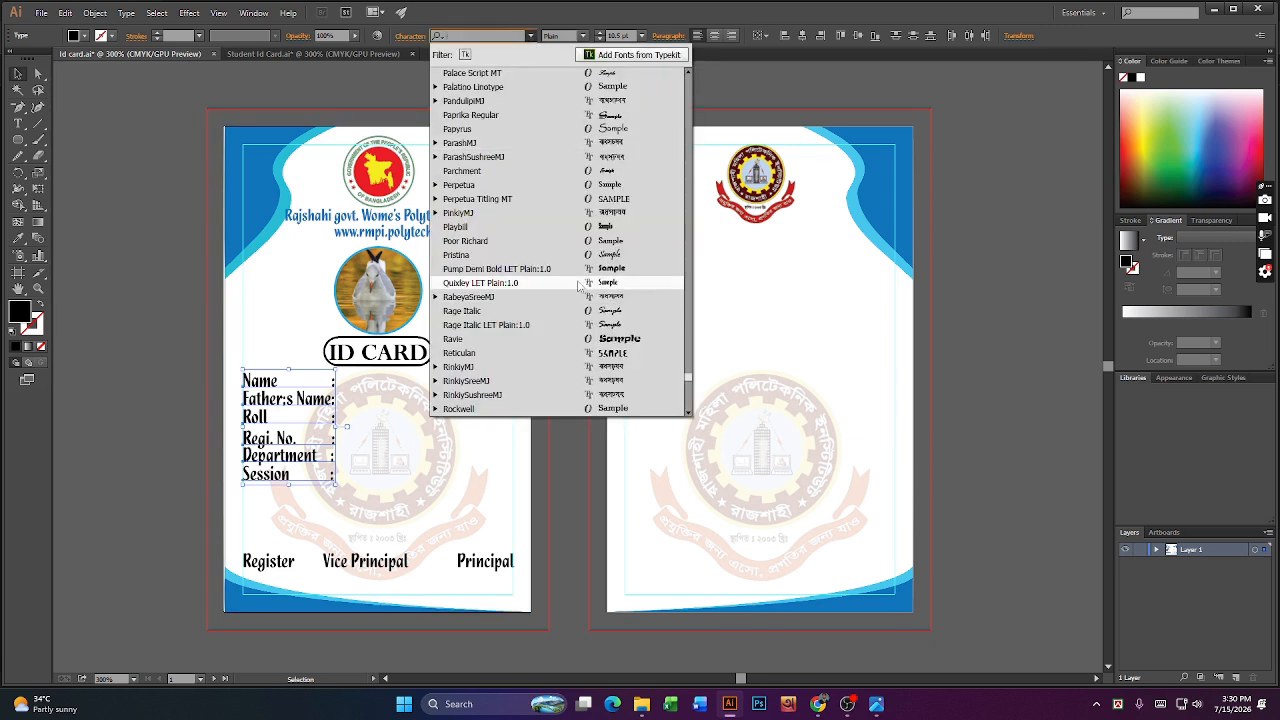
pyautogui.click(571, 241)
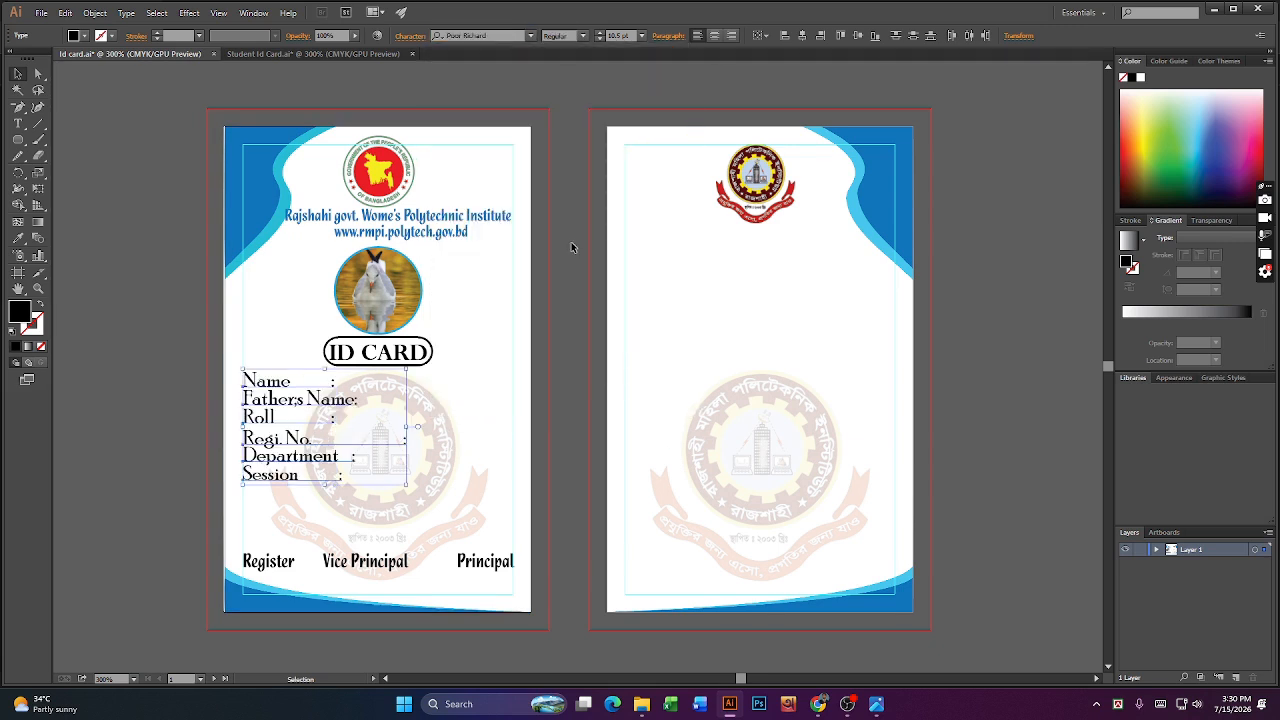
# - Try the Rockwell font on the six student detail labels, and undo both font changes
pyautogui.click(530, 36)
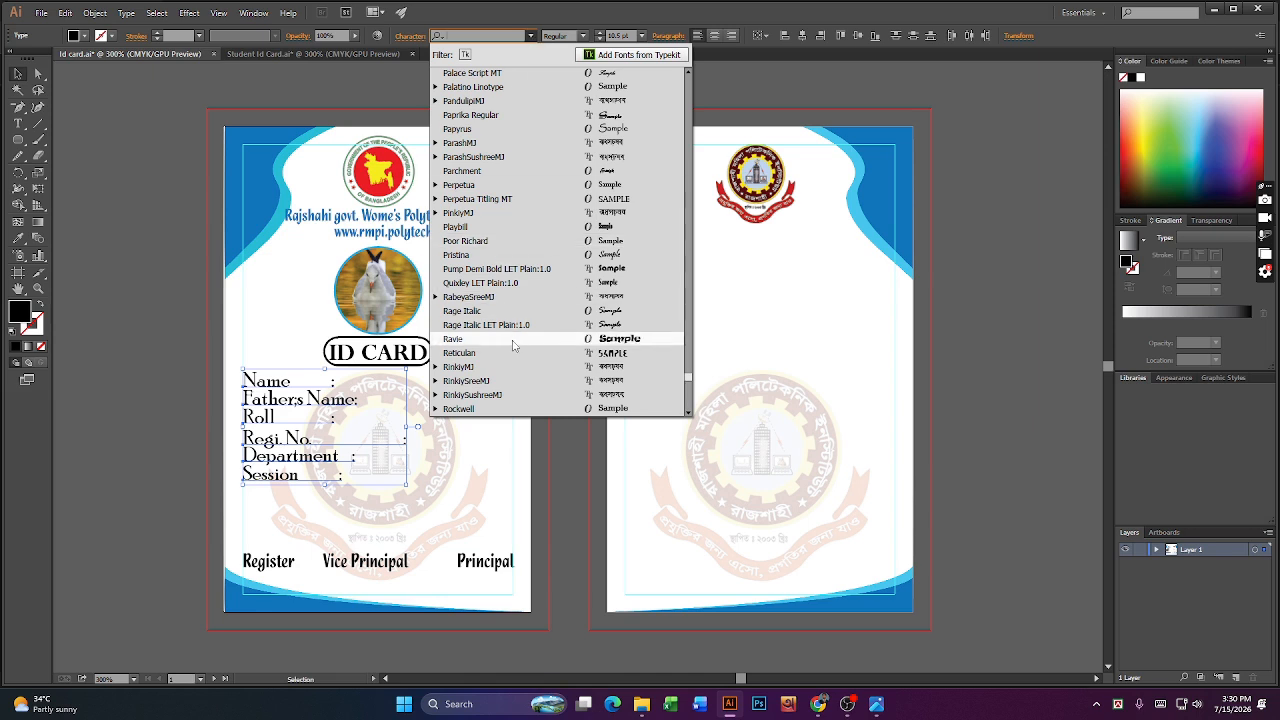
pyautogui.scroll(-2, 517, 333)
pyautogui.scroll(-1, 517, 333)
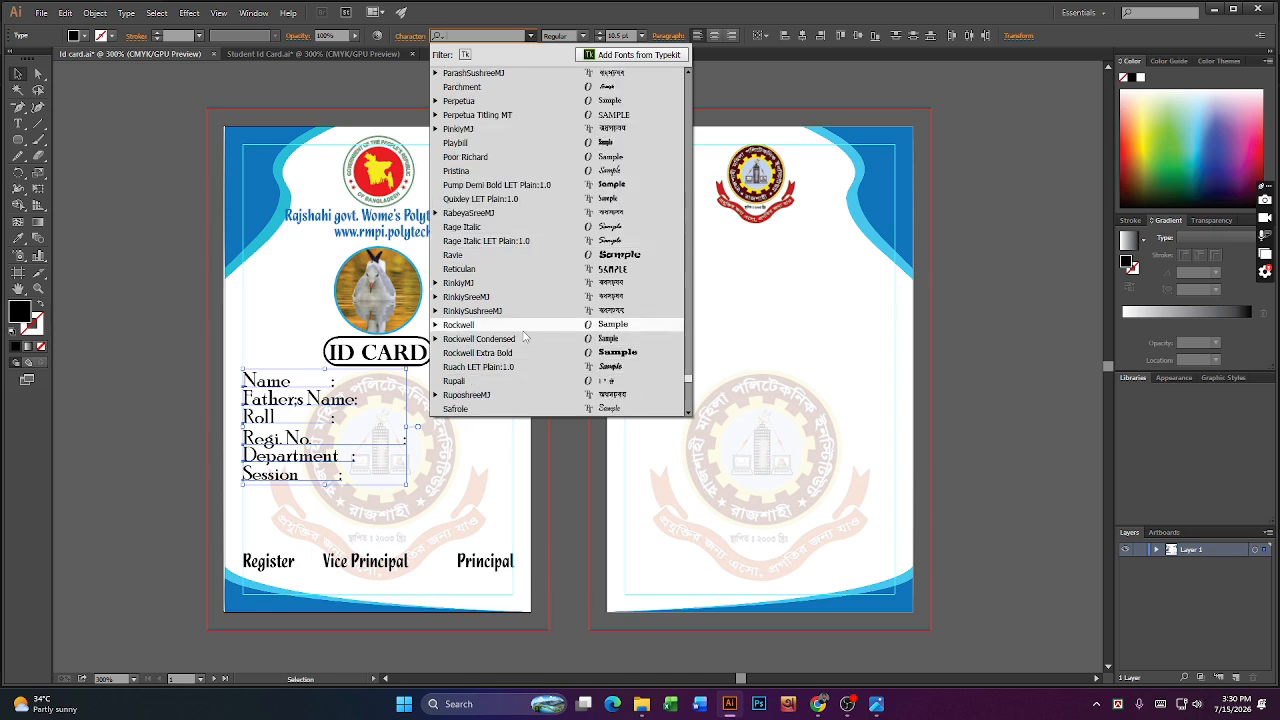
pyautogui.click(537, 326)
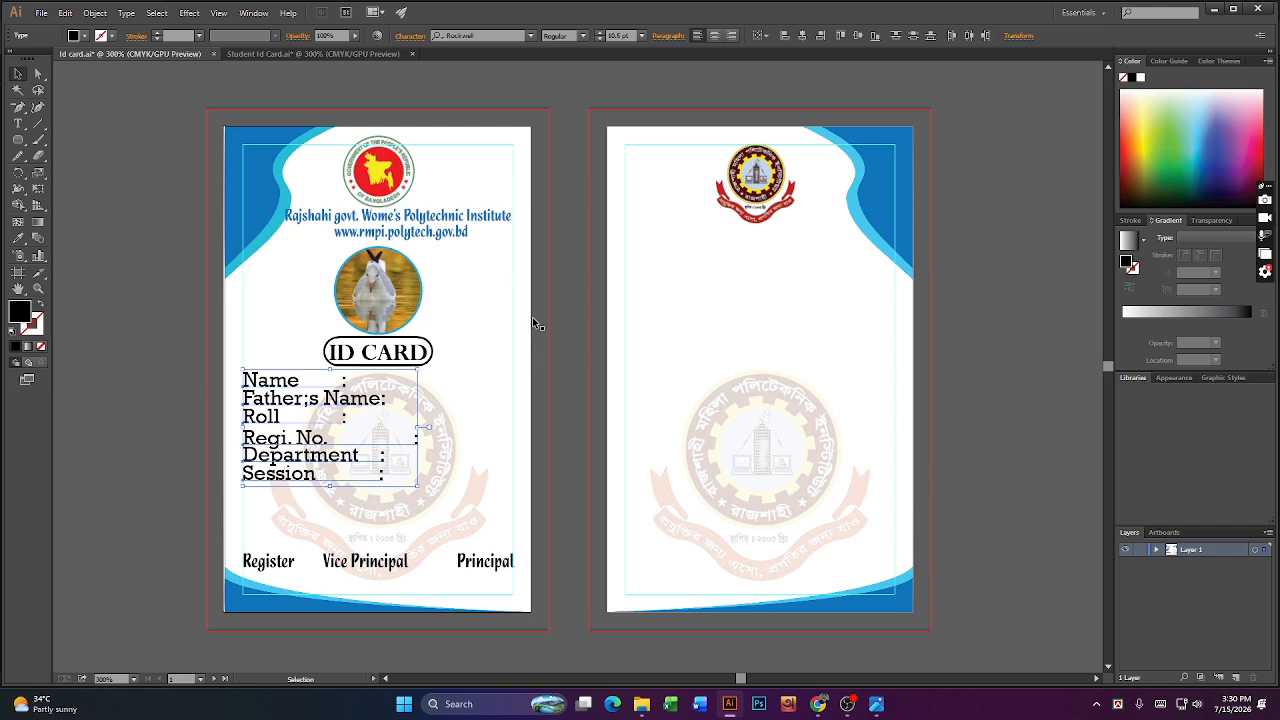
pyautogui.hotkey('ctrl', 'z')
pyautogui.hotkey('ctrl', 'z')
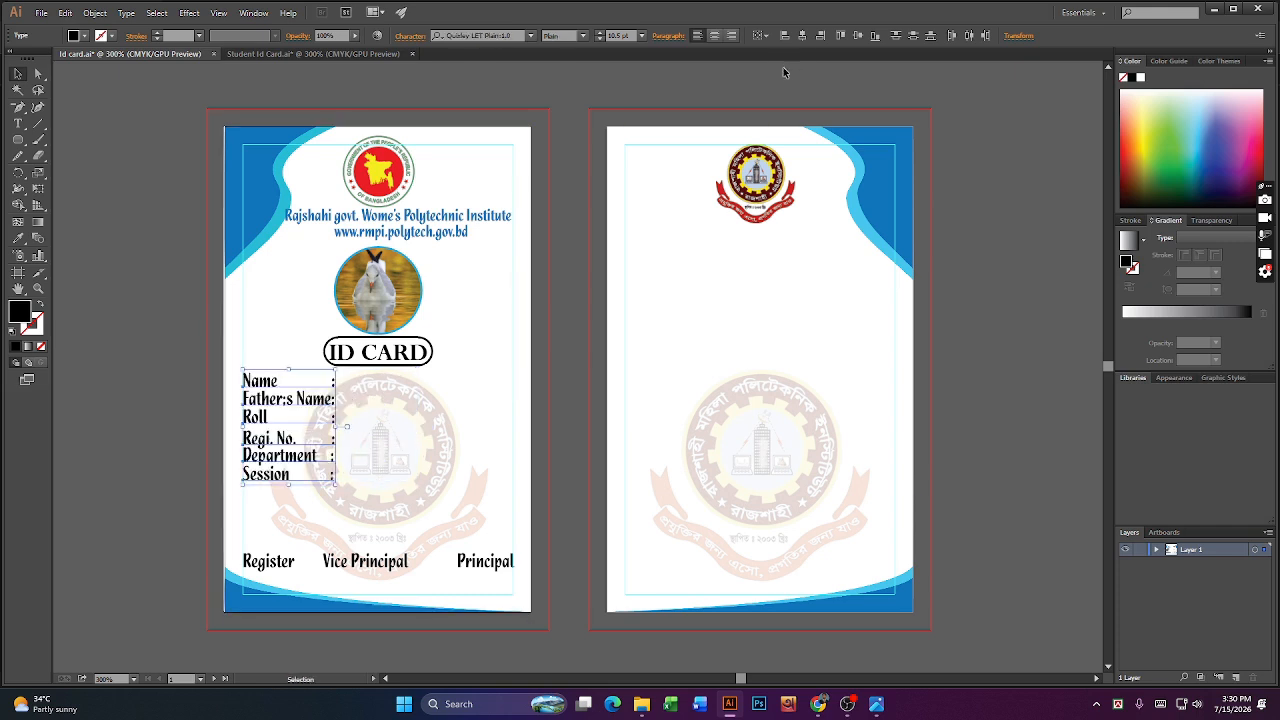
pyautogui.click(110, 100)
# - Add the left-aligned heading "Permanent Address:" to the back card, starting at the left margin guide just below the logo
pyautogui.click(17, 123)
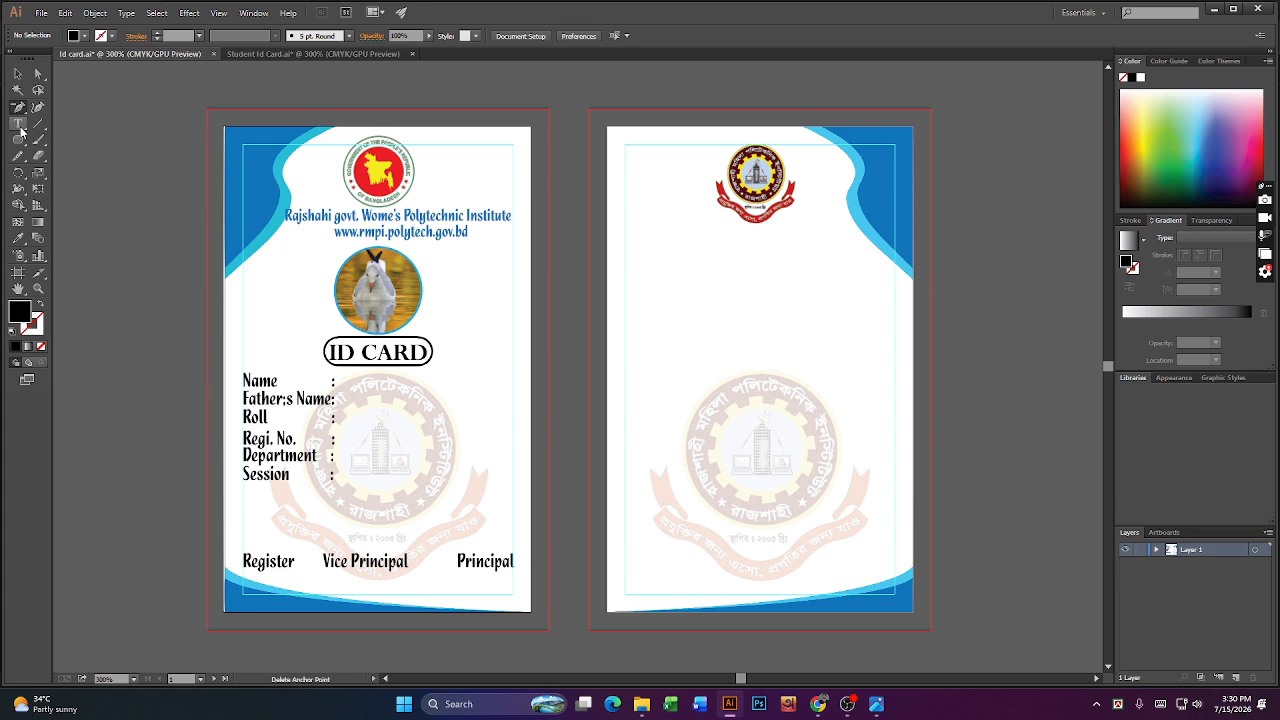
pyautogui.click(646, 229)
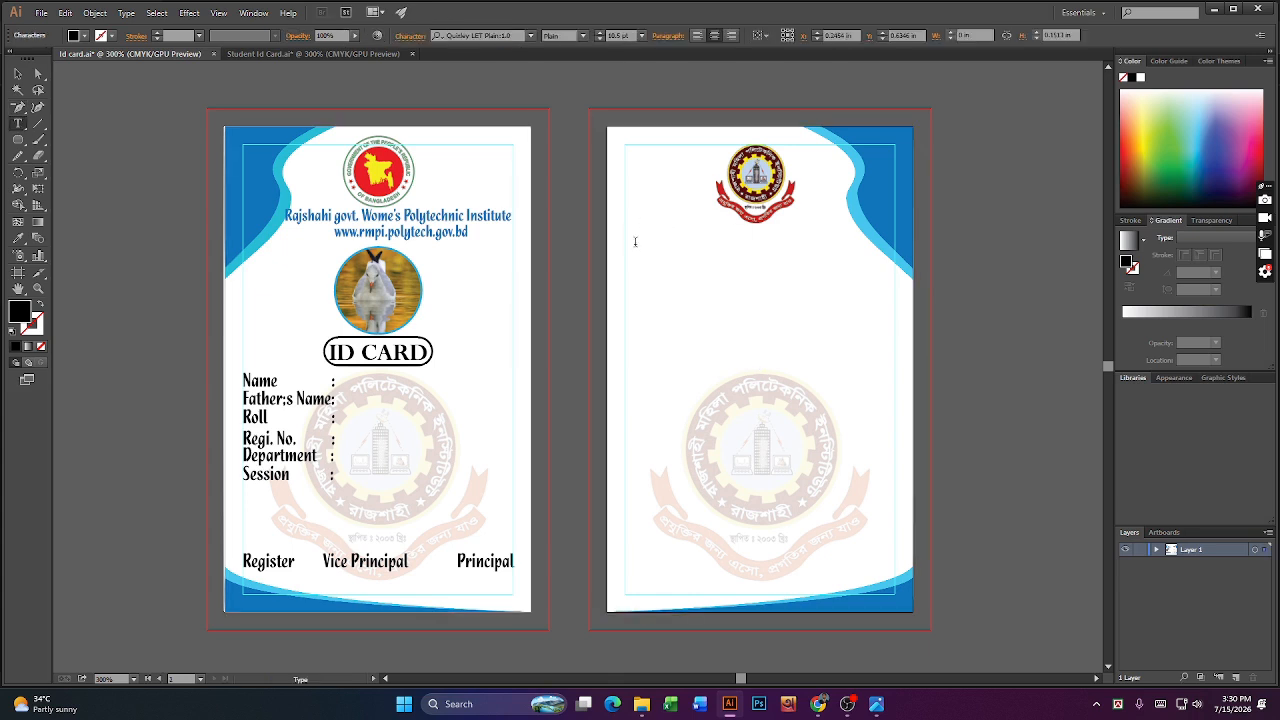
pyautogui.write('Permanent Address')
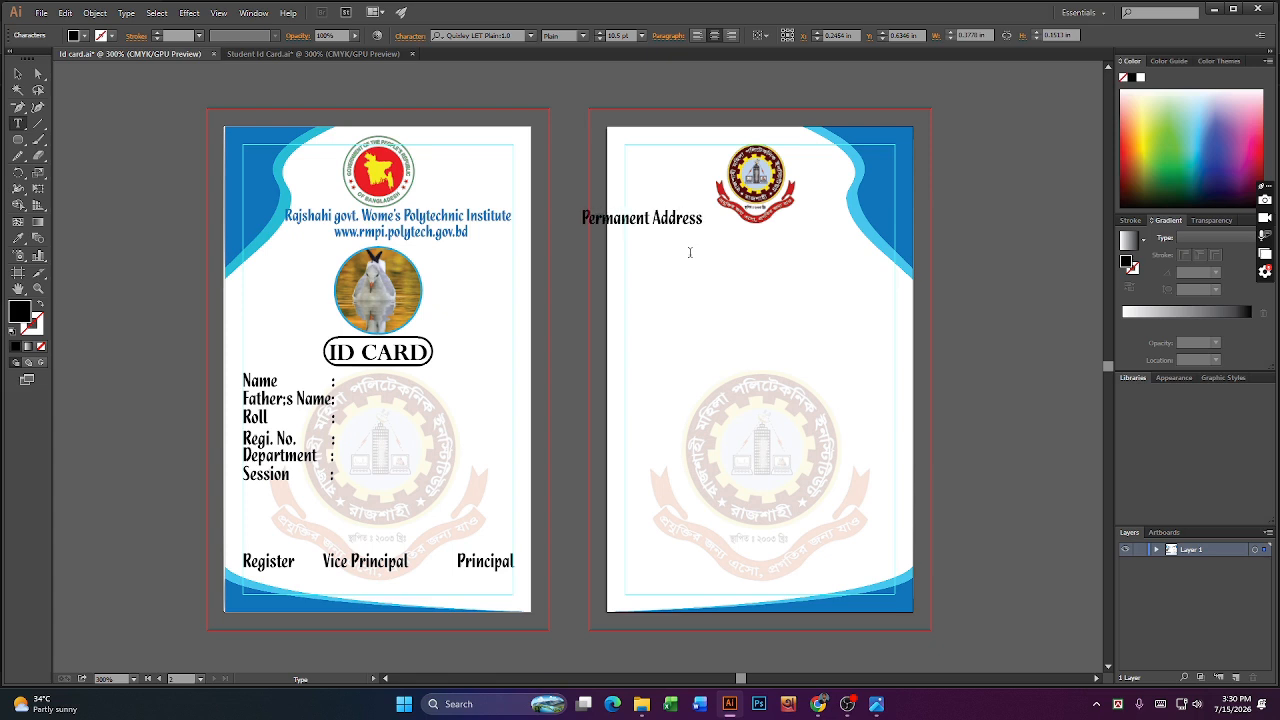
pyautogui.write(':')
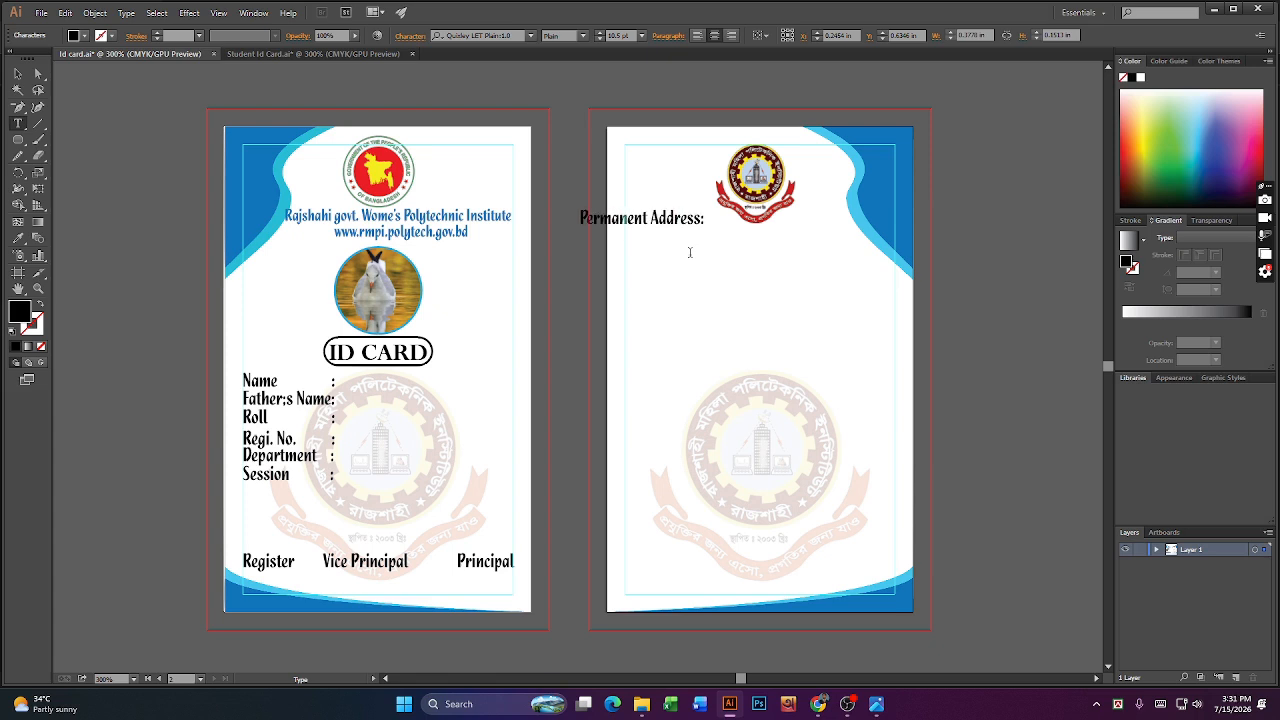
pyautogui.click(699, 35)
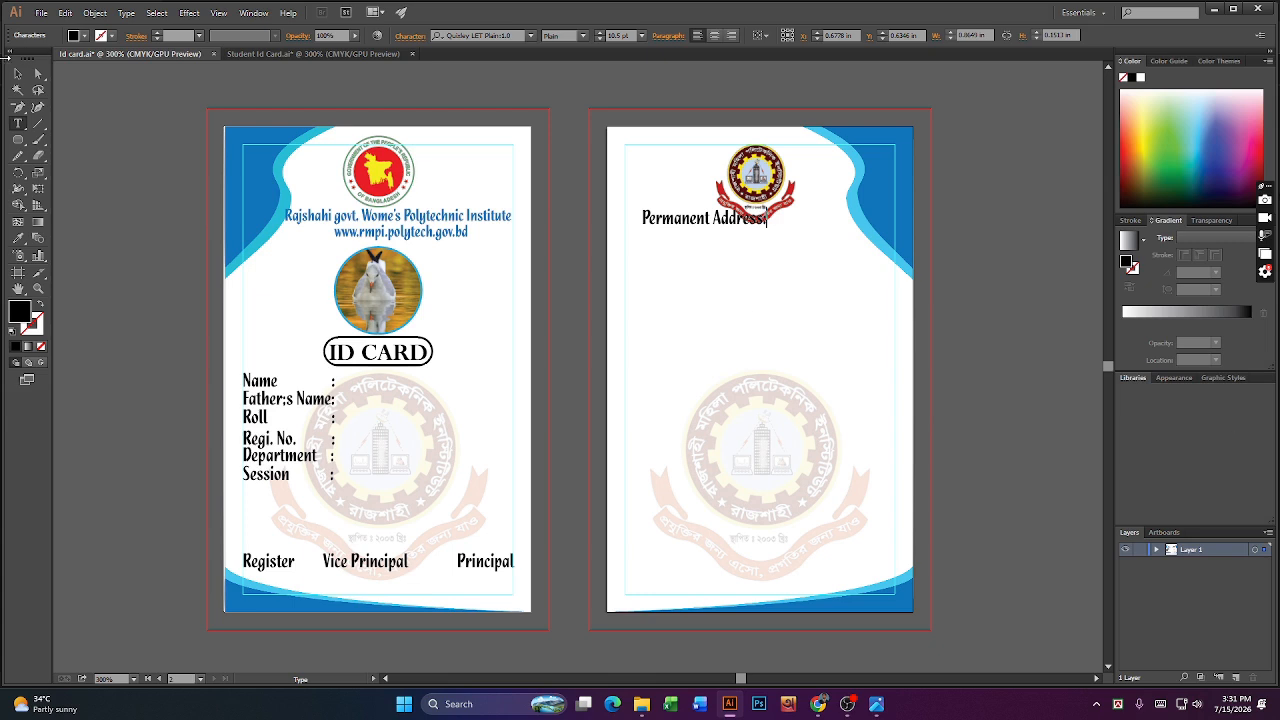
pyautogui.click(17, 73)
pyautogui.moveTo(694, 221); pyautogui.dragTo(676, 238)
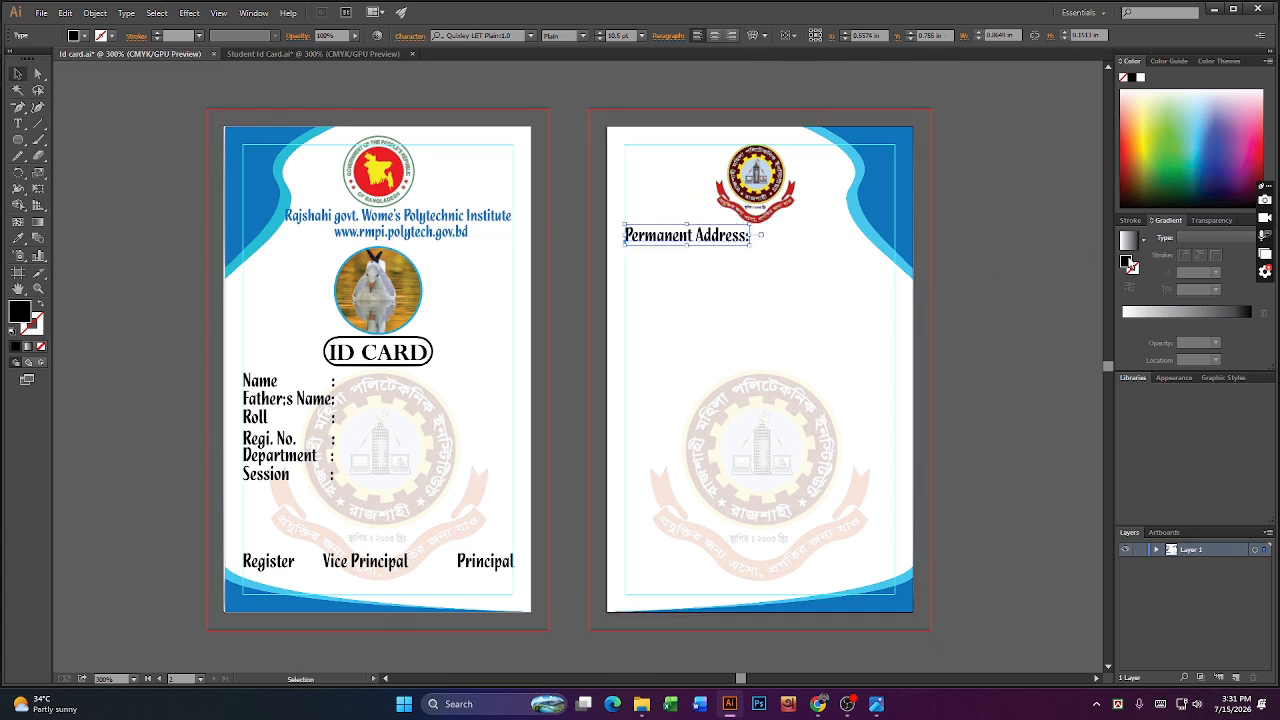
# - Draw a horizontal Pen tool line about 0.35 in wide just above the Register title on the front card
pyautogui.click(110, 165)
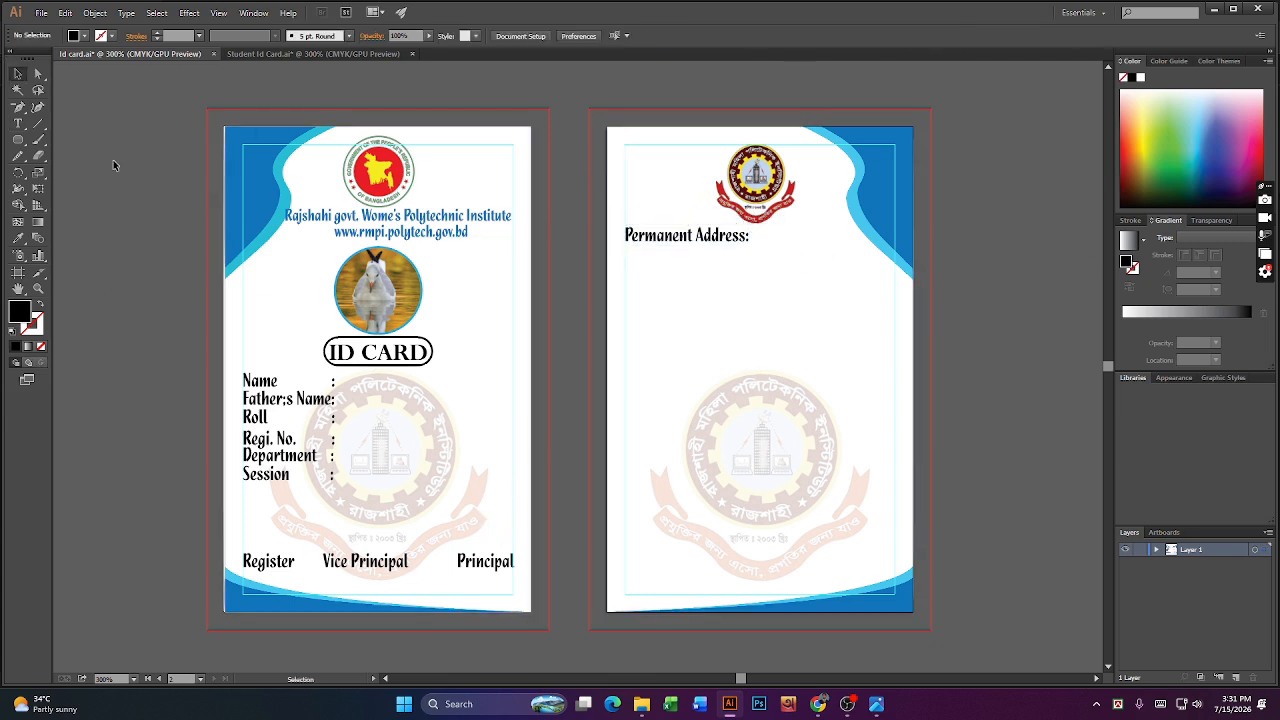
pyautogui.click(18, 123)
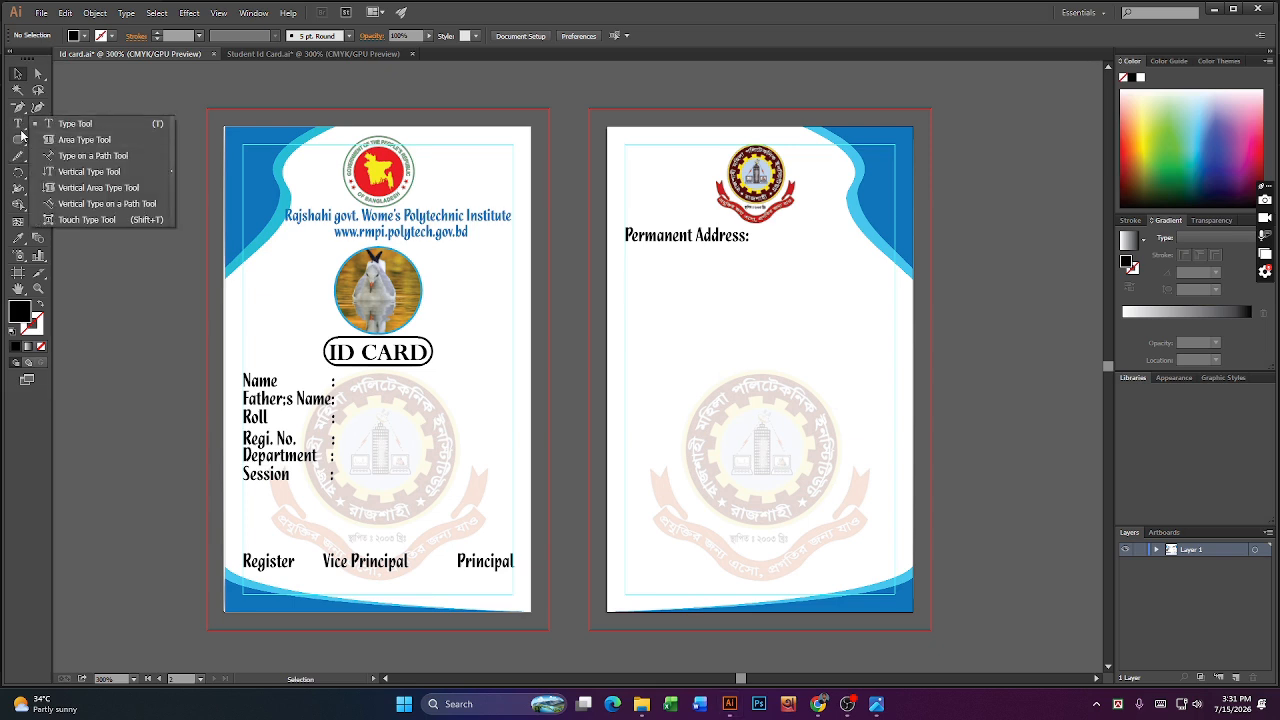
pyautogui.click(21, 114)
pyautogui.click(110, 107)
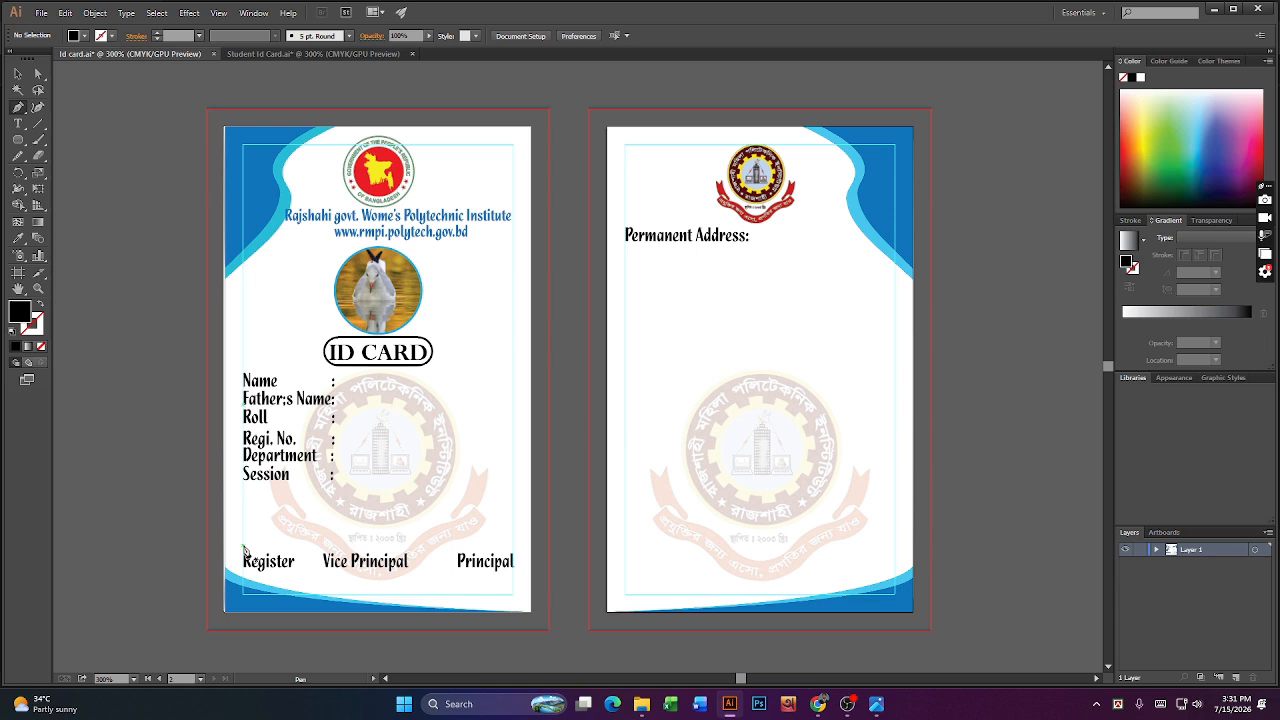
pyautogui.moveTo(243, 546); pyautogui.dragTo(297, 549)
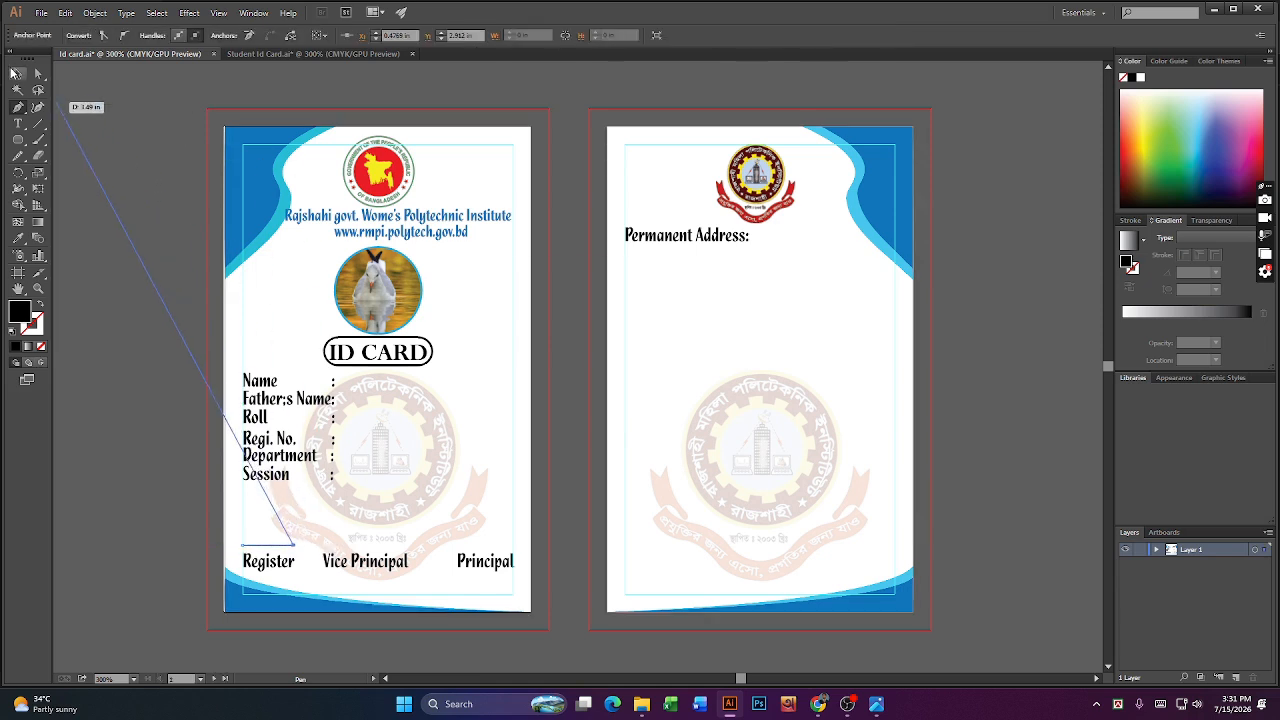
pyautogui.click(18, 73)
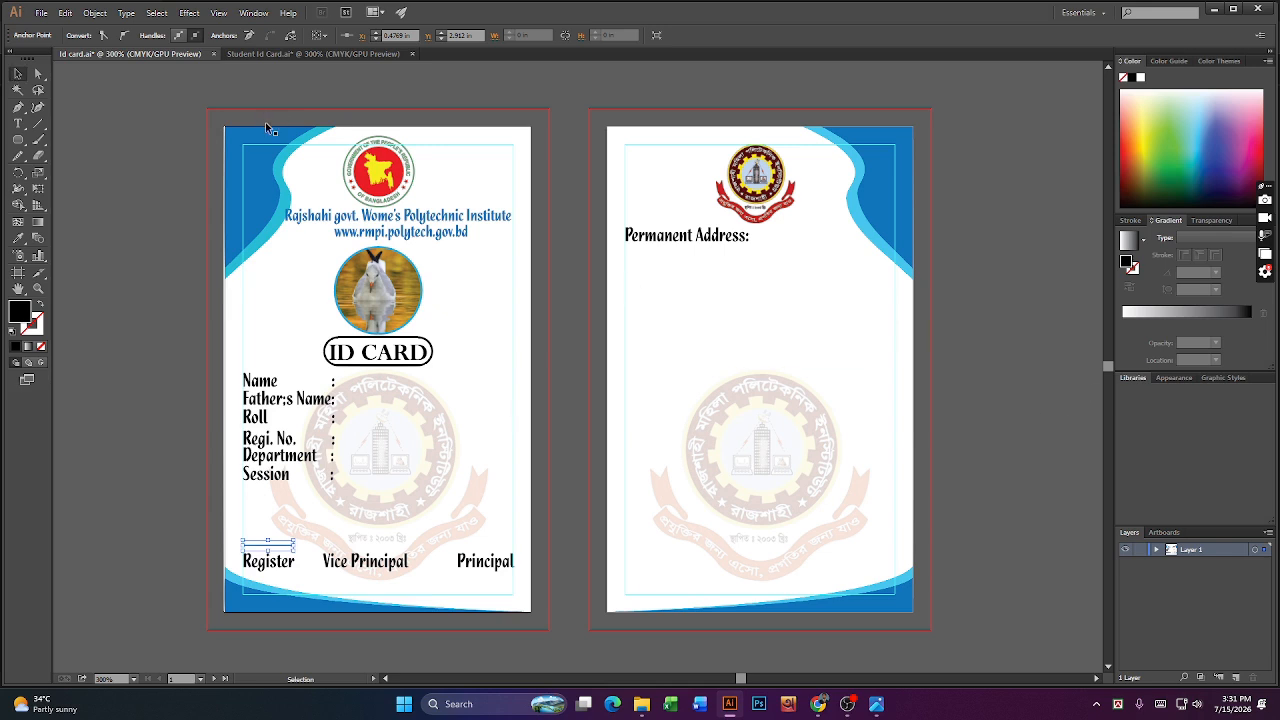
# - Try nudging the new line closer to the Register title, and undo the nudges
pyautogui.press('Down')
pyautogui.press('Down')
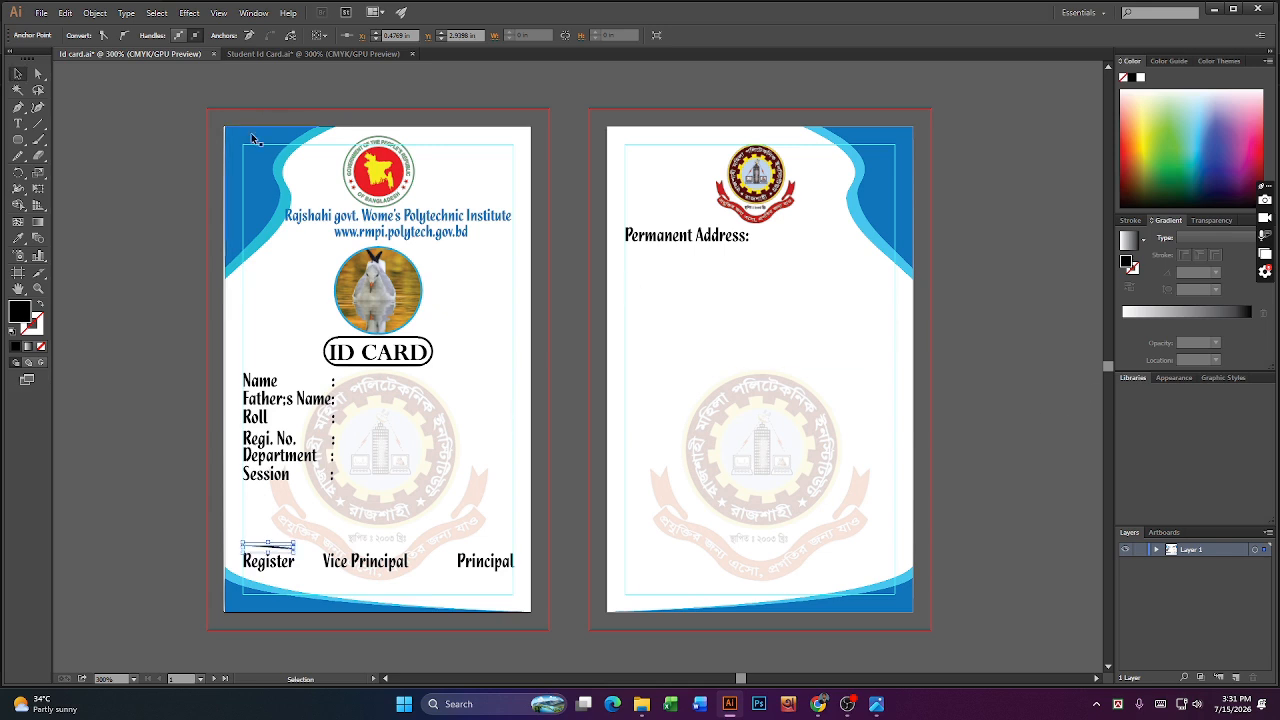
pyautogui.hotkey('ctrl', 'z')
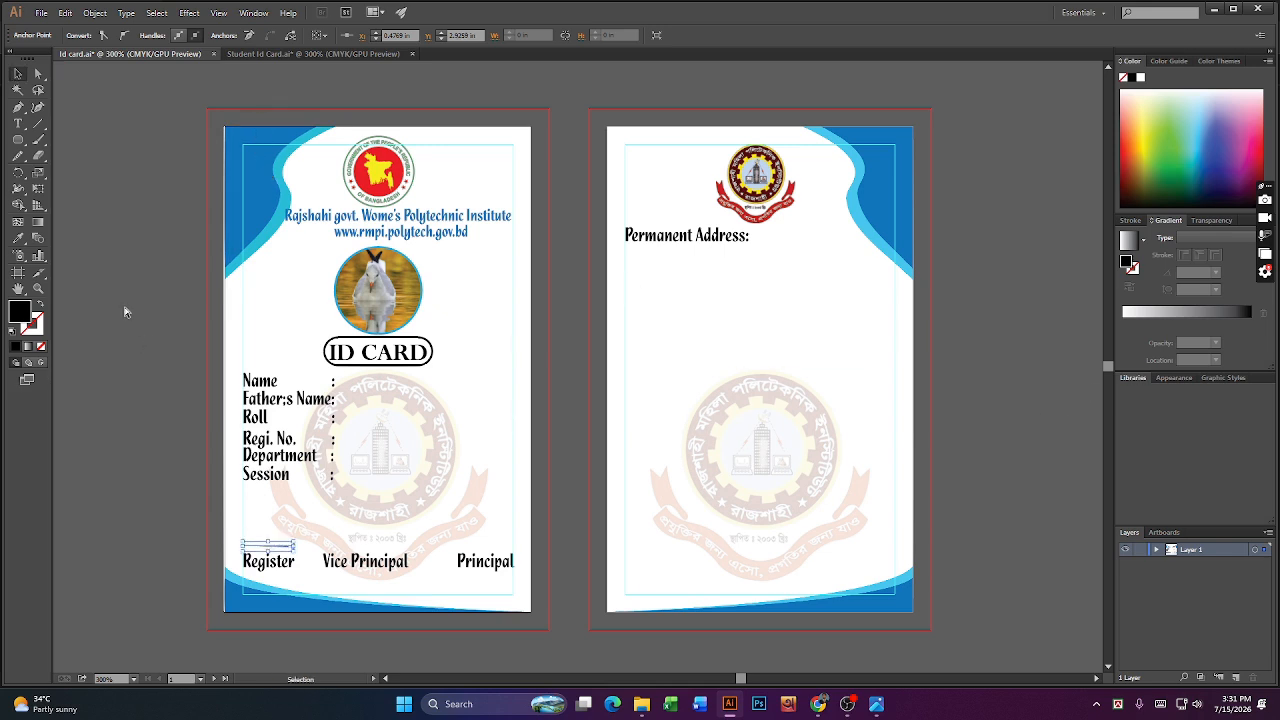
pyautogui.hotkey('ctrl', 'z')
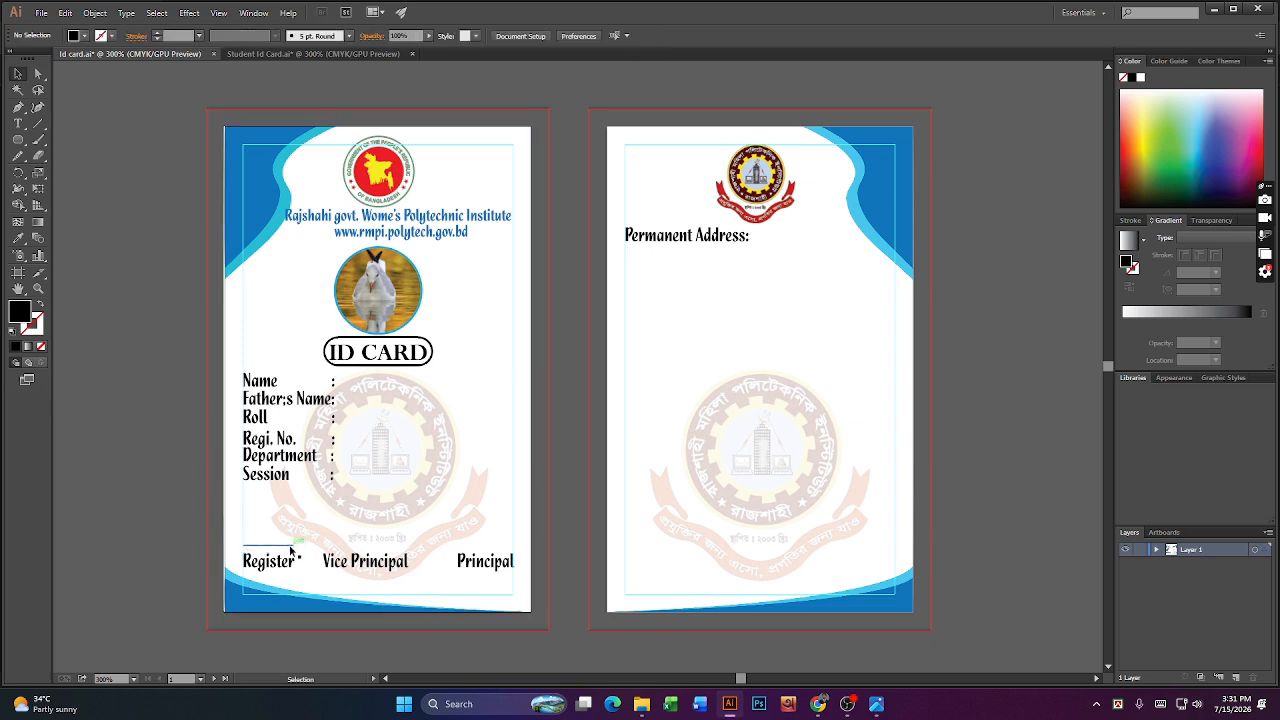
# - Give the line above the Register title a black stroke with a weight of 1.5 pt
pyautogui.click(288, 545)
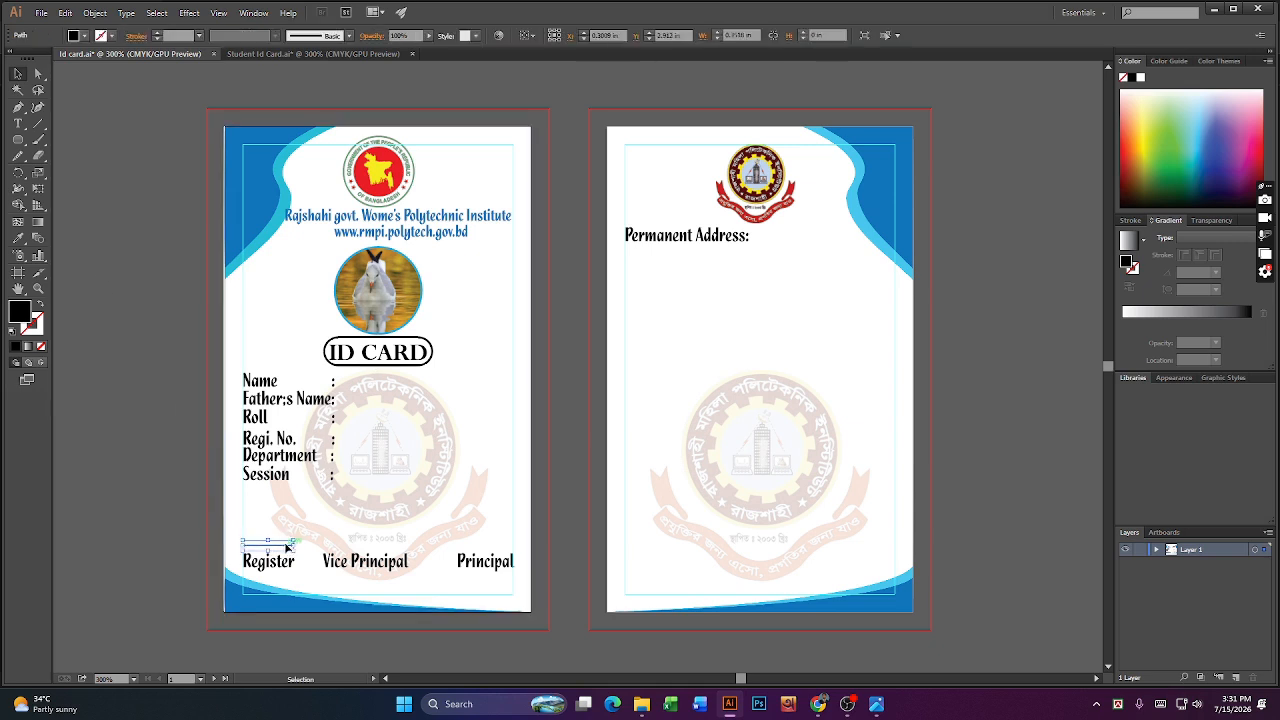
pyautogui.click(113, 36)
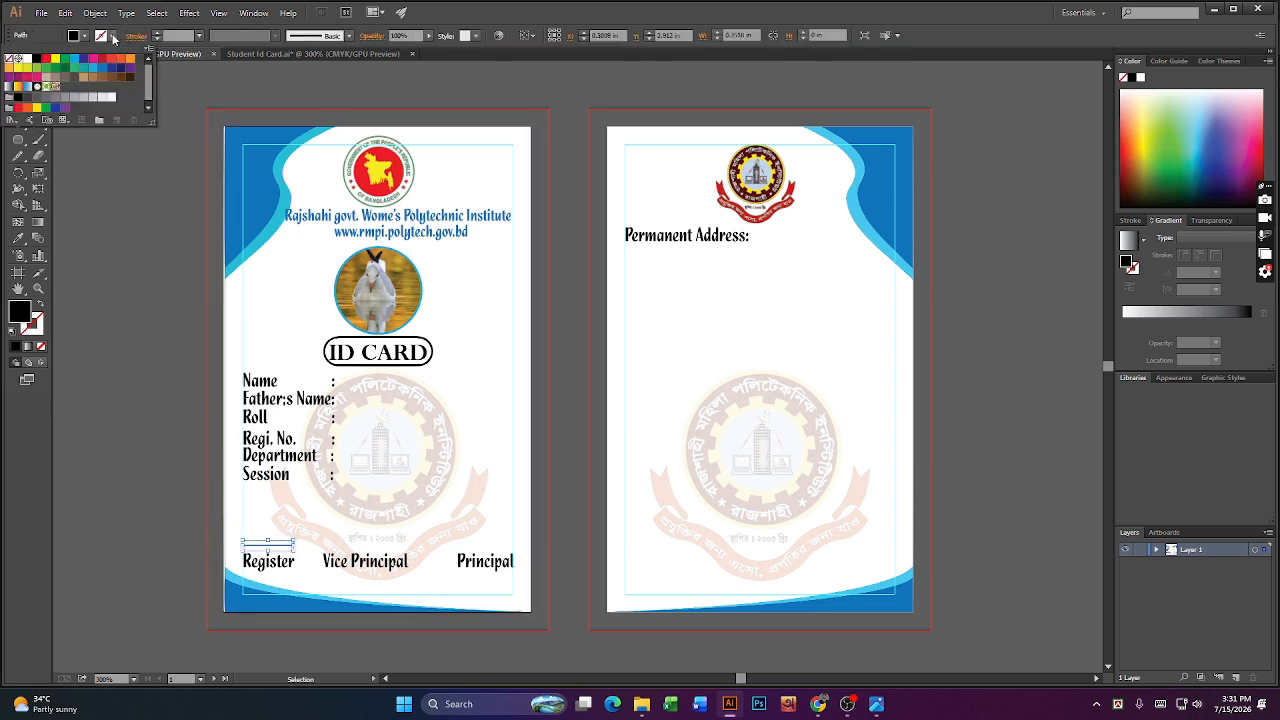
pyautogui.click(36, 58)
pyautogui.click(172, 36)
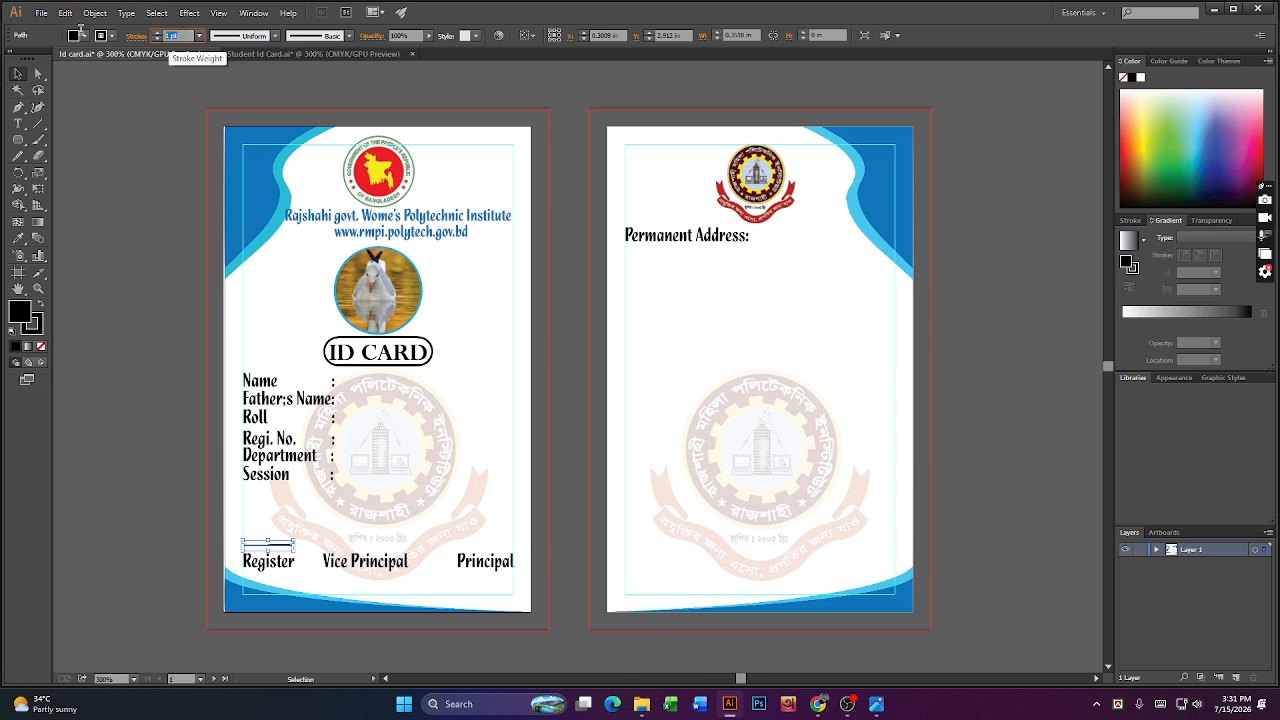
pyautogui.write('2')
pyautogui.press('Return')
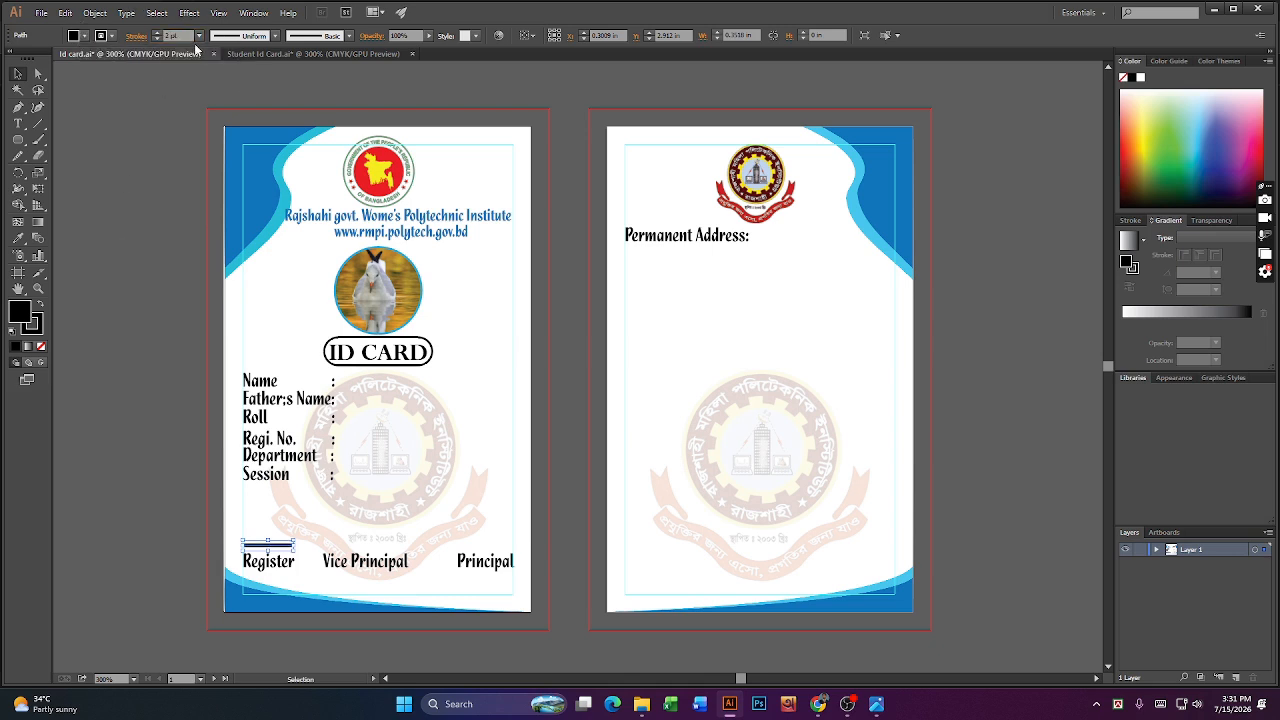
pyautogui.moveTo(189, 37); pyautogui.dragTo(144, 37)
pyautogui.write('5')
pyautogui.press('Return')
pyautogui.click(140, 252)
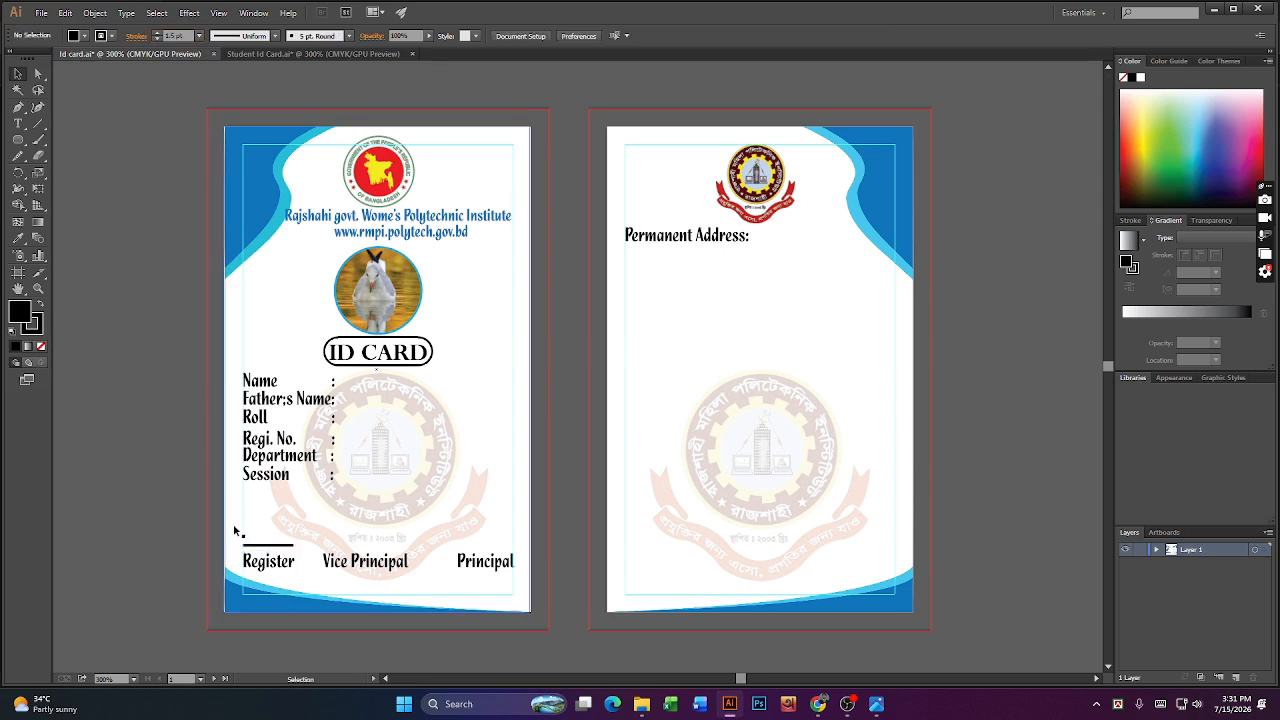
# - Duplicate the Register signature line above Vice Principal and Principal, widening the copies to suit the longer titles
pyautogui.click(268, 545)
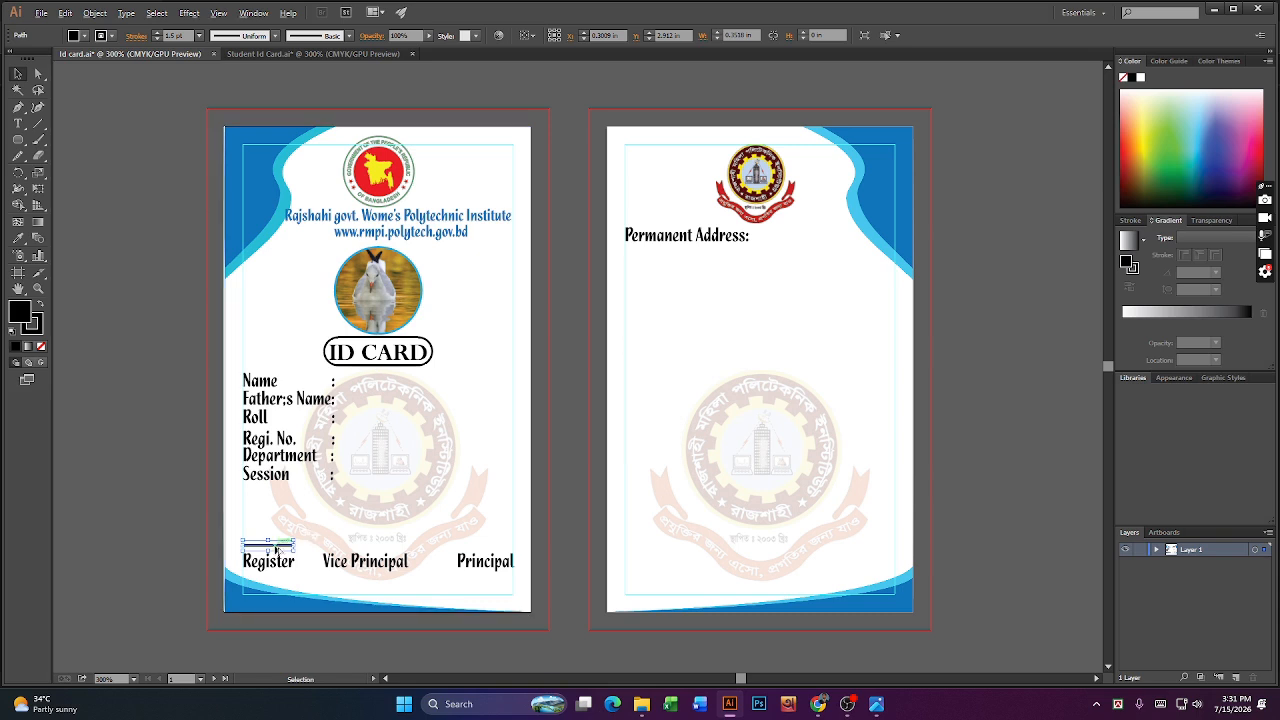
pyautogui.moveTo(280, 548); pyautogui.dragTo(482, 557)
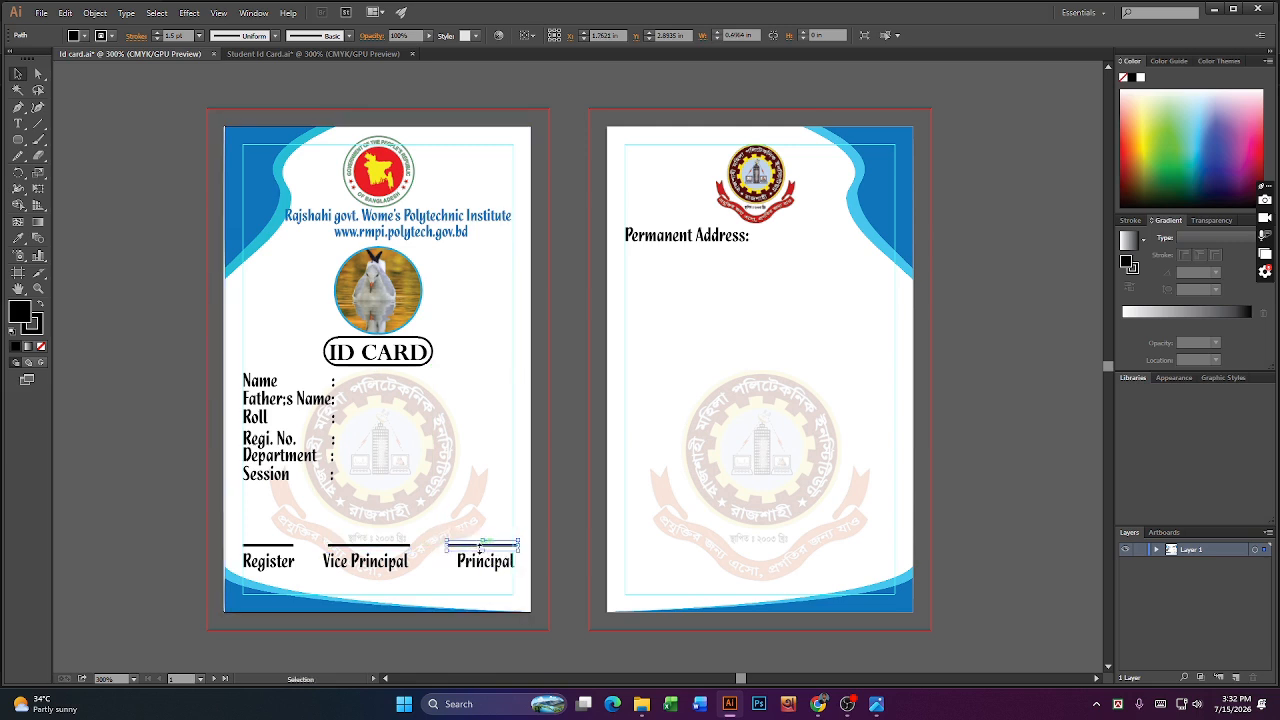
pyautogui.click(449, 627)
# - Fit the Principal line to its title's width, and shift the Vice Principal line slightly left to align with its title
pyautogui.click(479, 547)
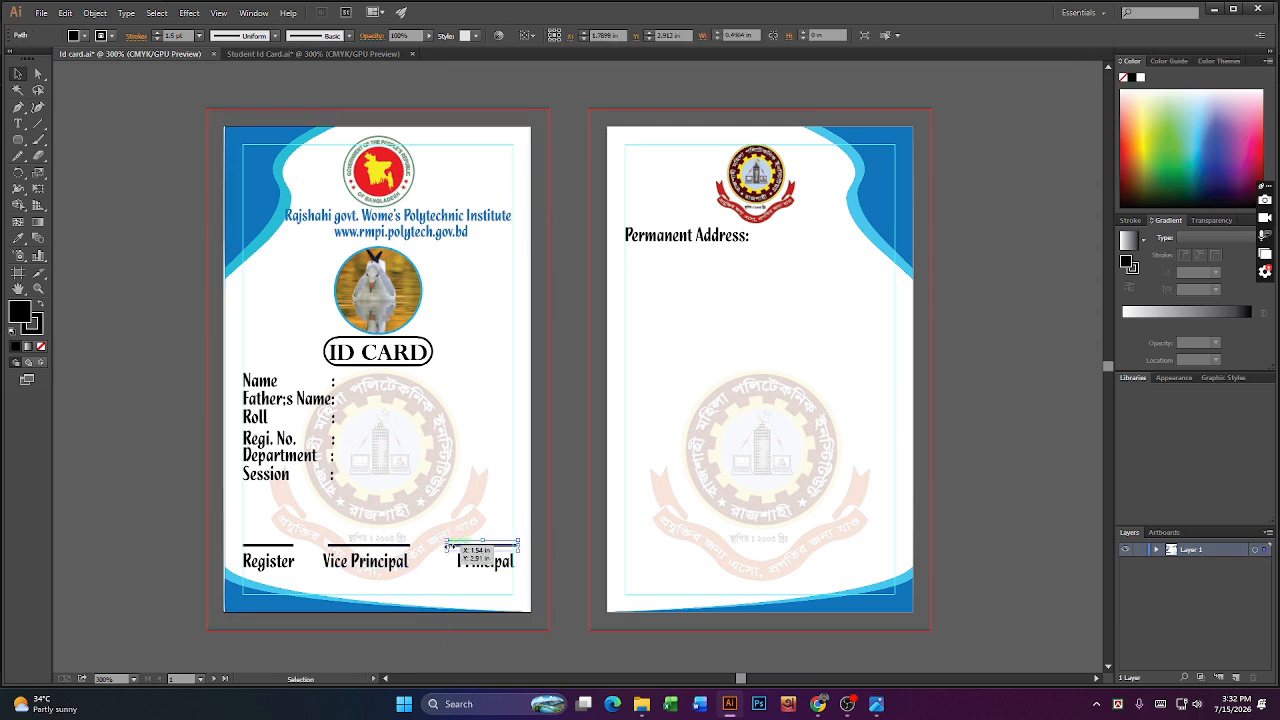
pyautogui.moveTo(449, 547); pyautogui.dragTo(453, 547)
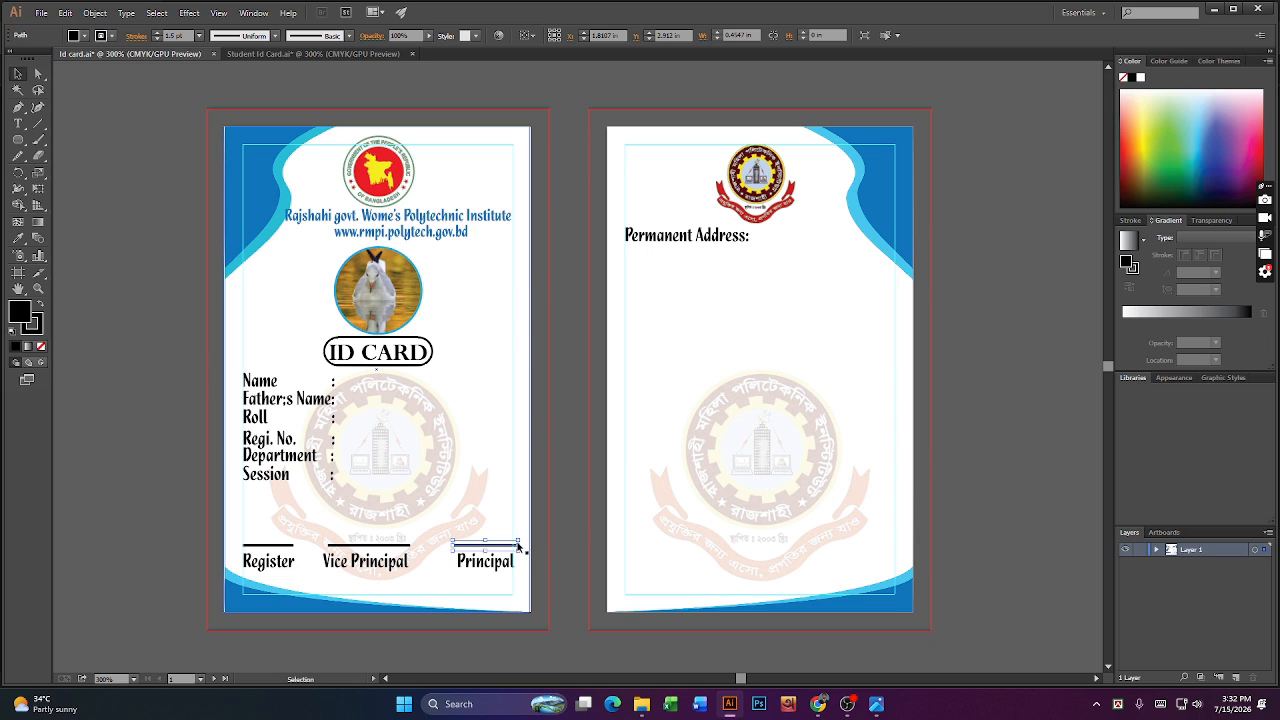
pyautogui.moveTo(518, 541); pyautogui.dragTo(456, 541)
pyautogui.click(361, 546)
pyautogui.moveTo(361, 546); pyautogui.dragTo(358, 546)
pyautogui.click(163, 254)
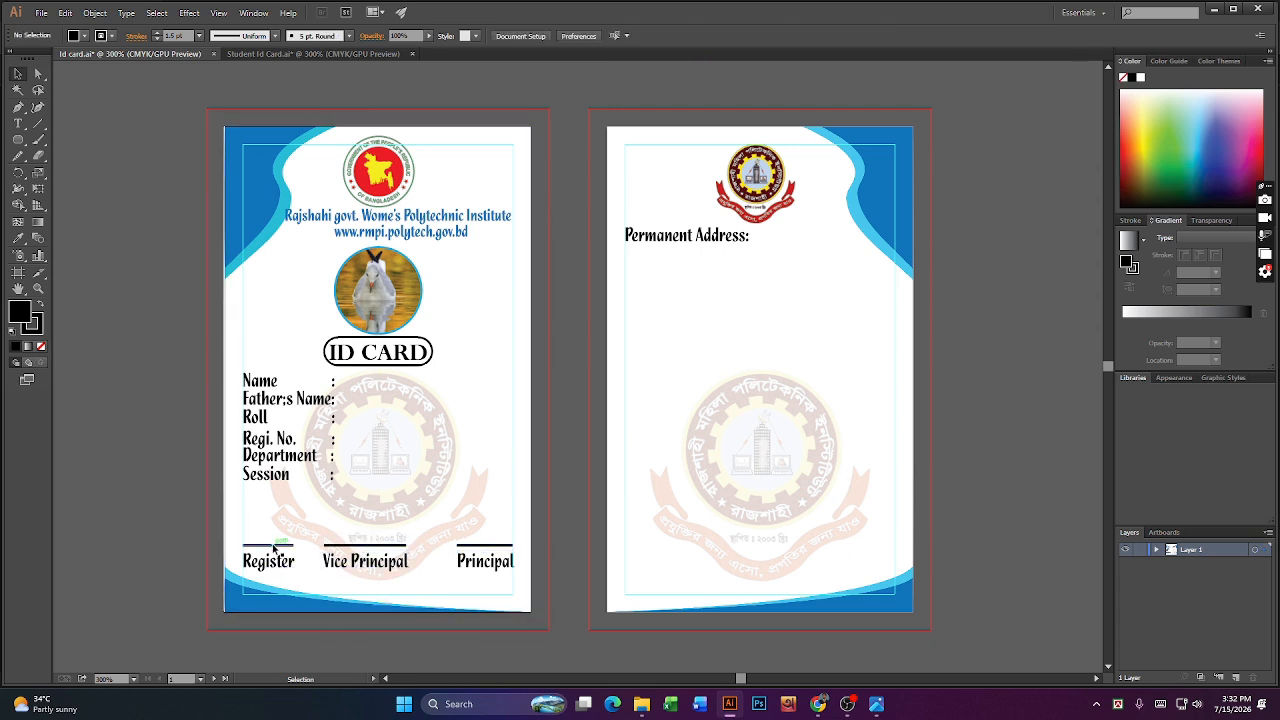
# - Nudge all three signature lines down together, slightly closer to their titles
pyautogui.click(273, 546)
pyautogui.keyDown('shift'); pyautogui.click(344, 546); pyautogui.keyUp('shift')
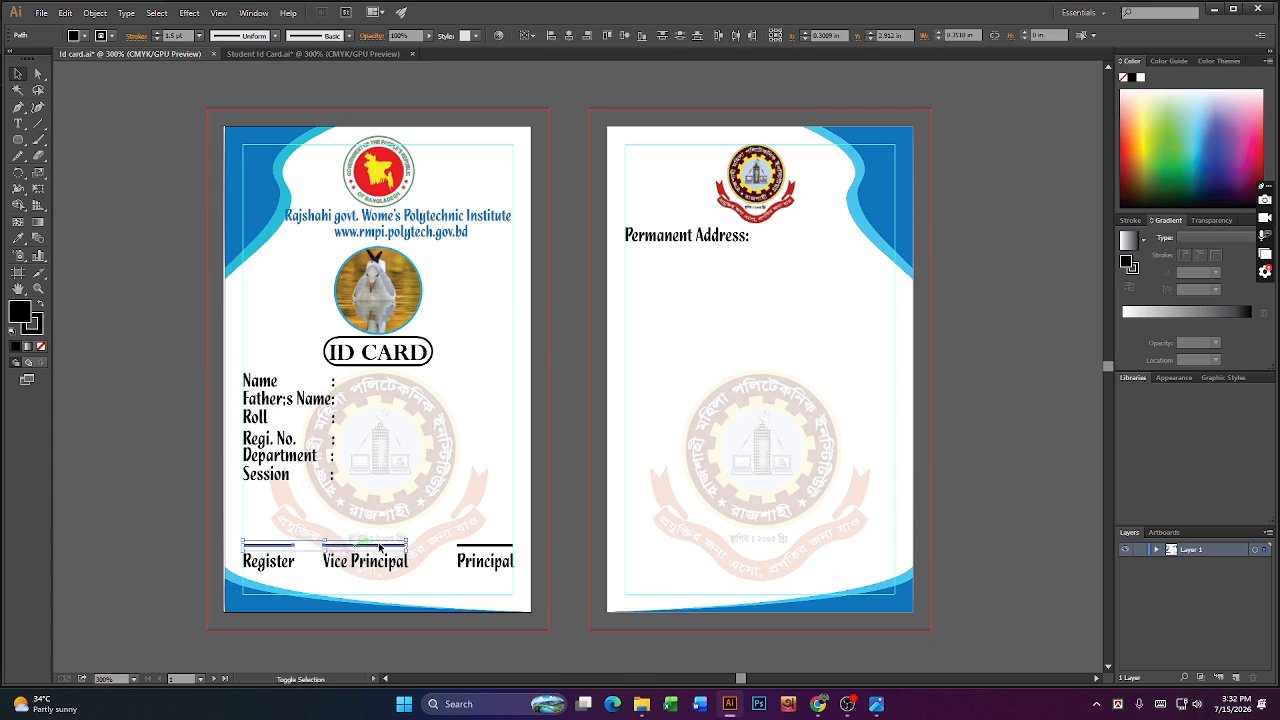
pyautogui.keyDown('shift'); pyautogui.click(495, 547); pyautogui.keyUp('shift')
pyautogui.press('Down')
pyautogui.press('Down')
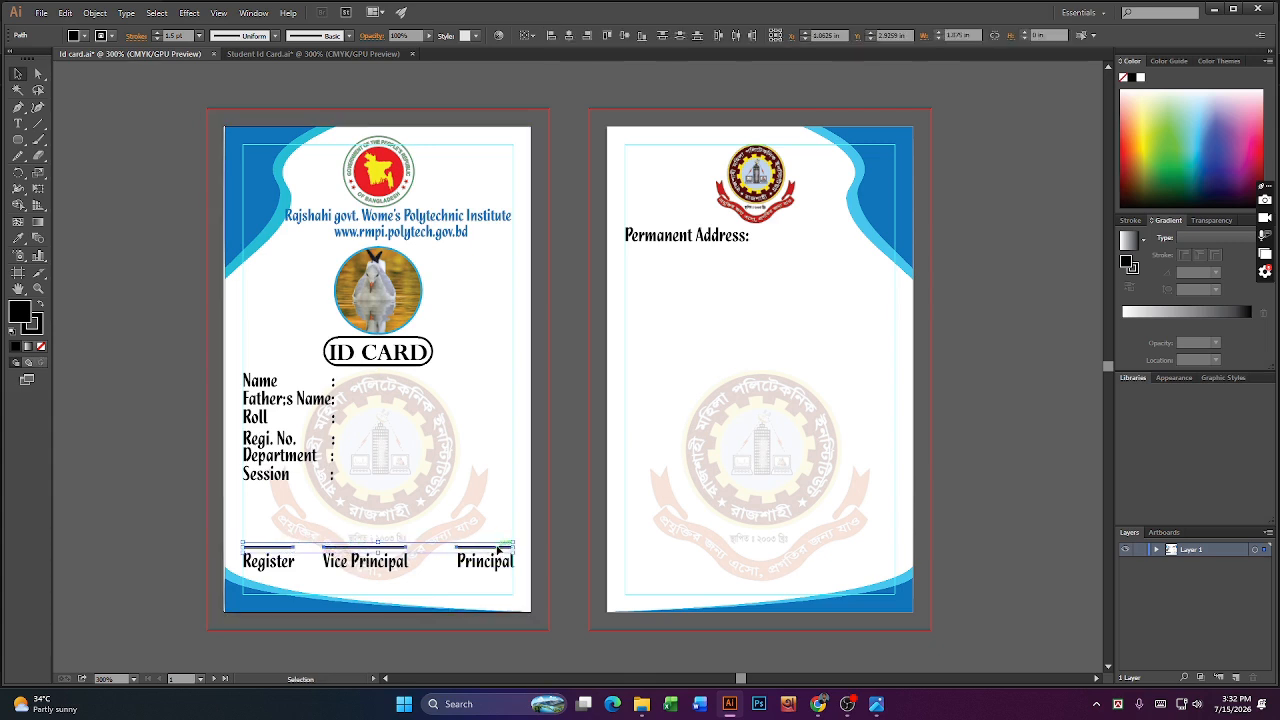
pyautogui.click(157, 123)
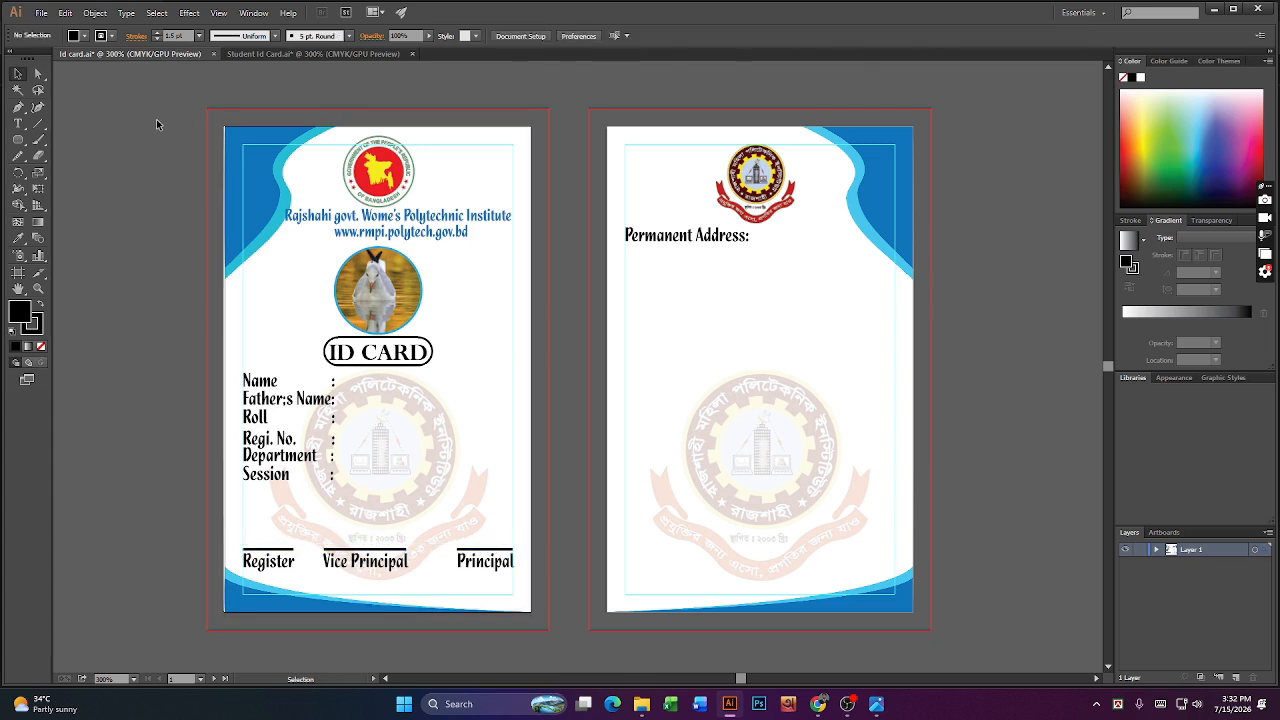
# - Change the font of the back card's "Permanent Address:" heading to Rockwell
pyautogui.click(682, 237)
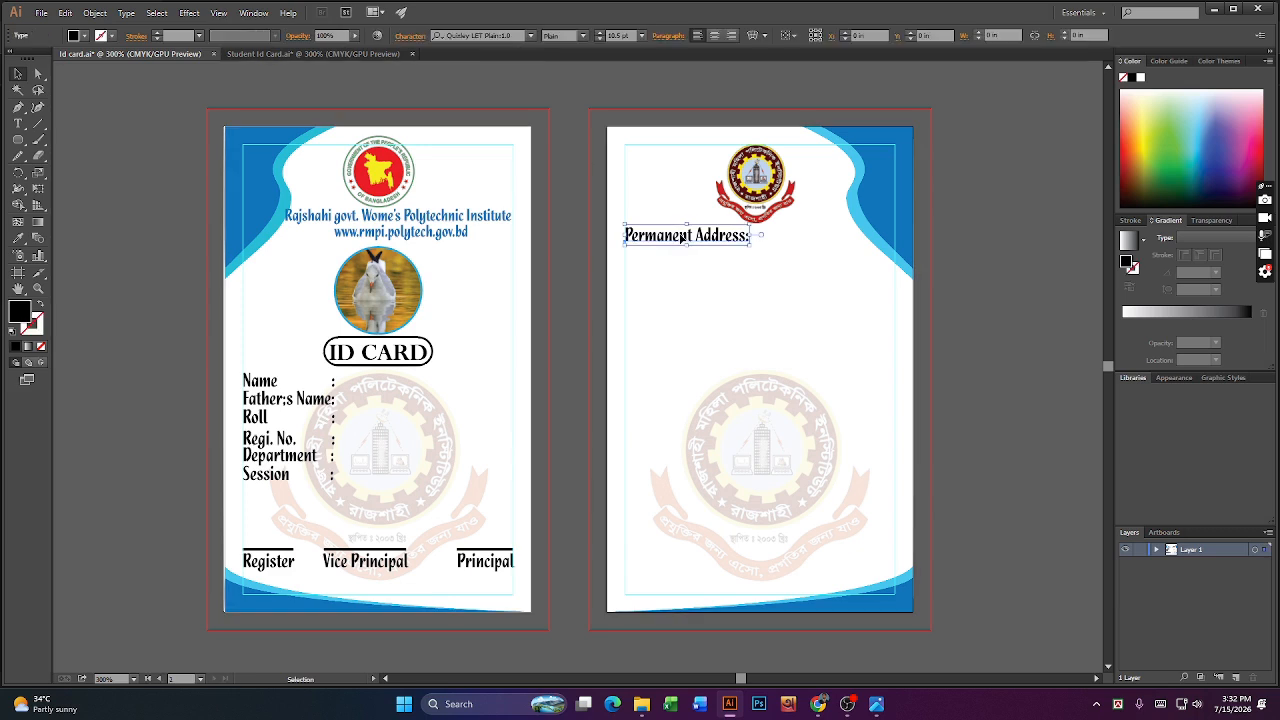
pyautogui.click(532, 37)
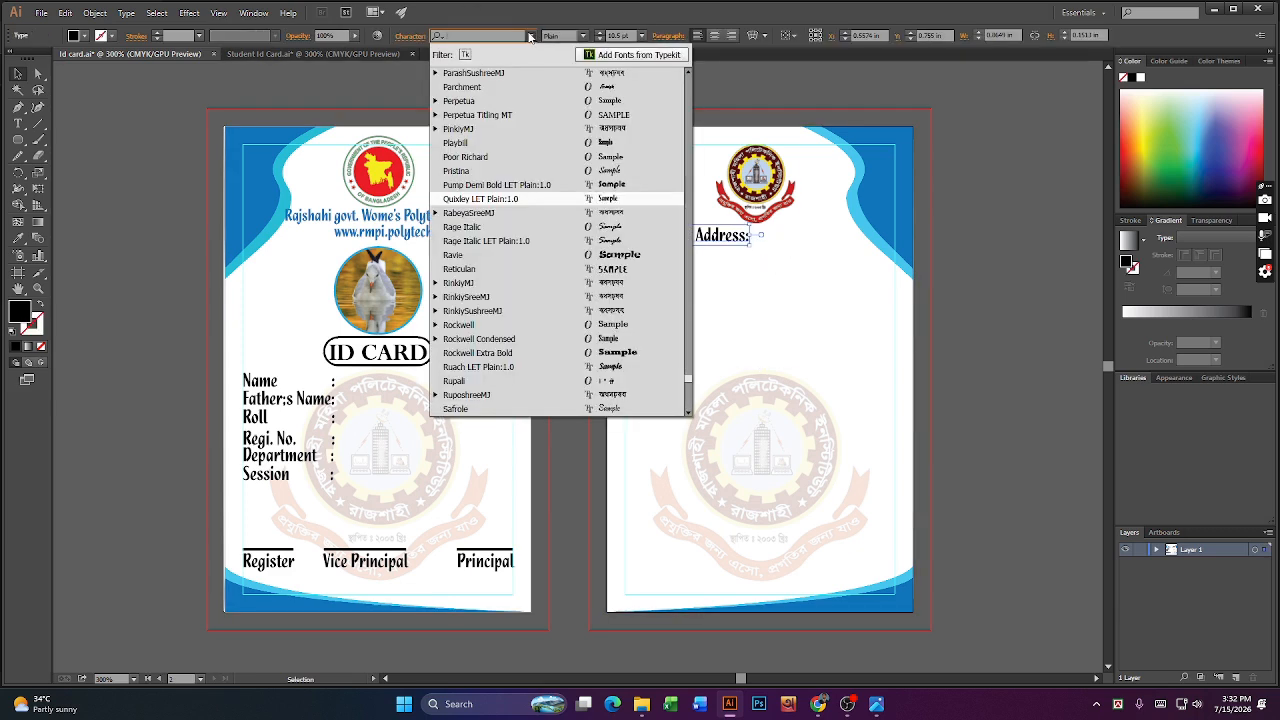
pyautogui.click(528, 324)
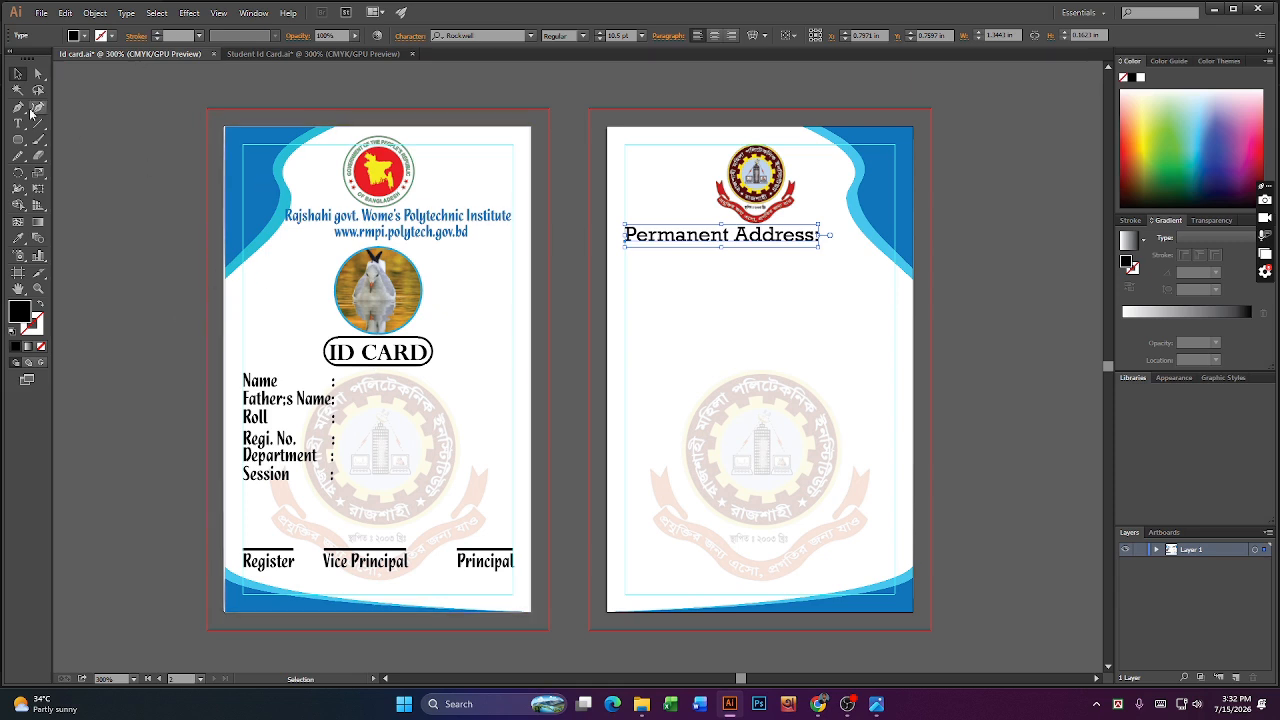
# - Underline the "Permanent Address:" heading with a straight line about 1.34 in wide, using a black 1.5 pt stroke
pyautogui.moveTo(18, 107); pyautogui.dragTo(62, 104)
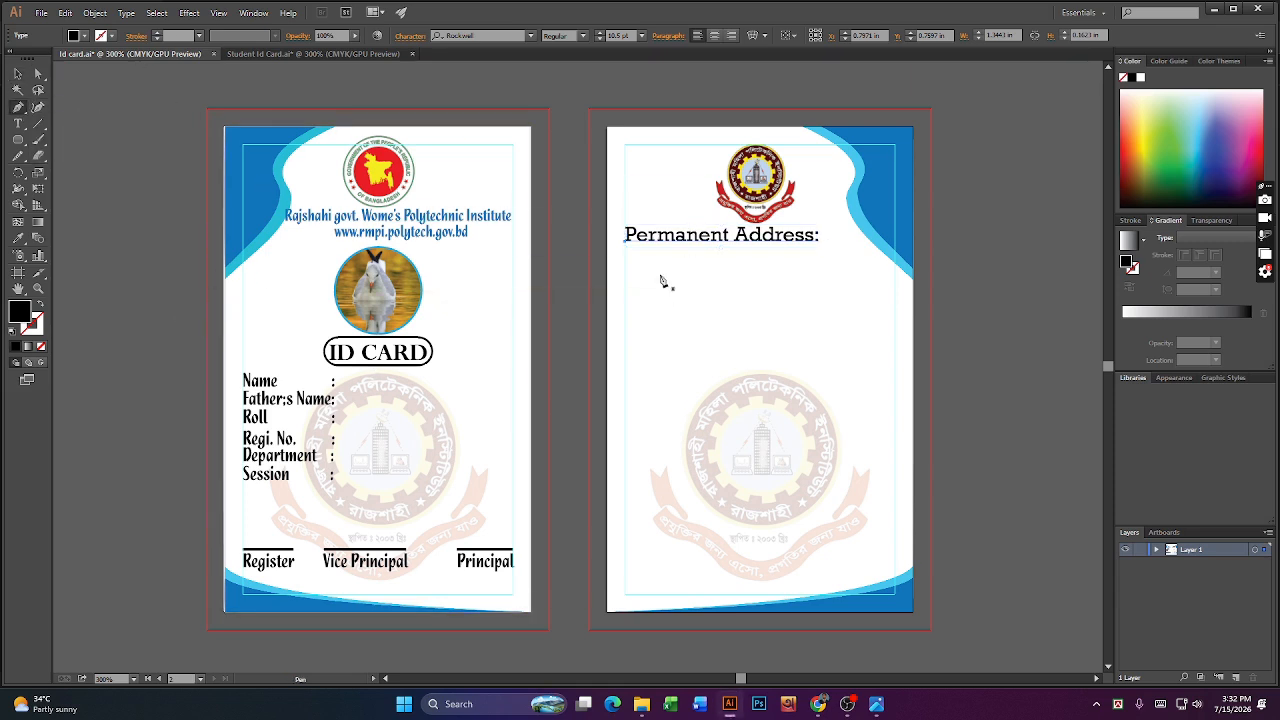
pyautogui.moveTo(627, 246); pyautogui.dragTo(645, 249)
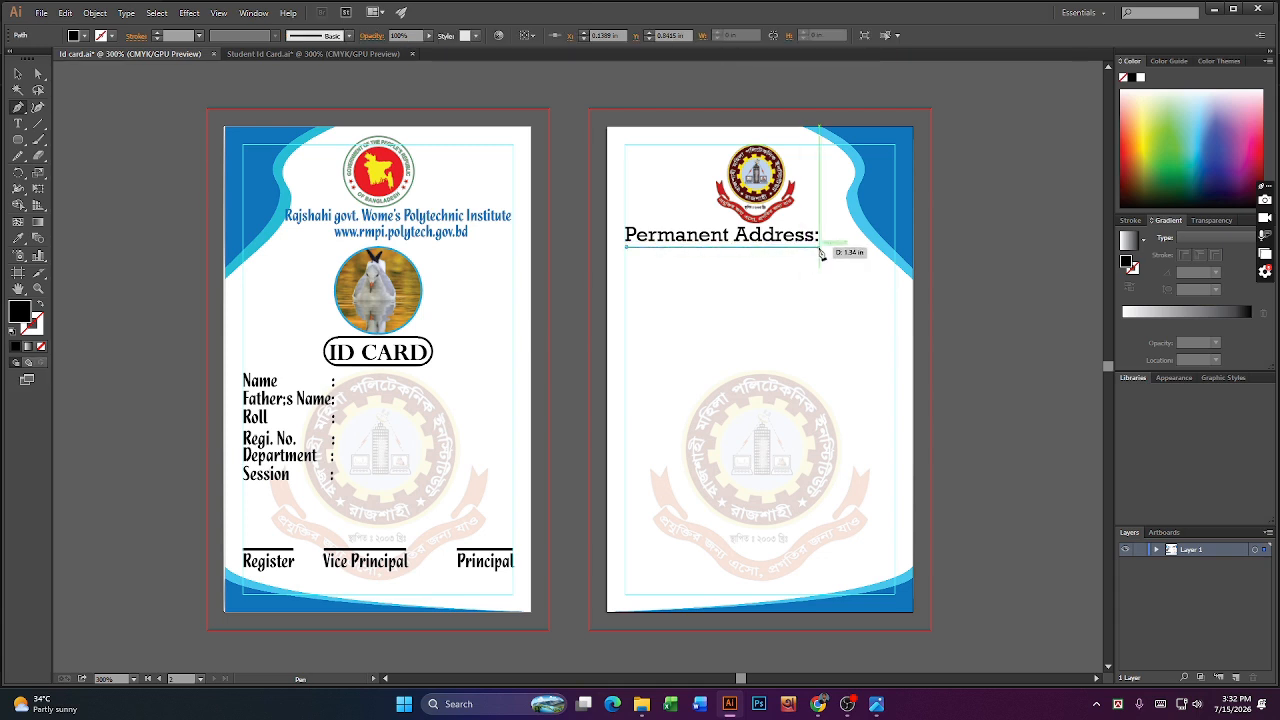
pyautogui.click(820, 249)
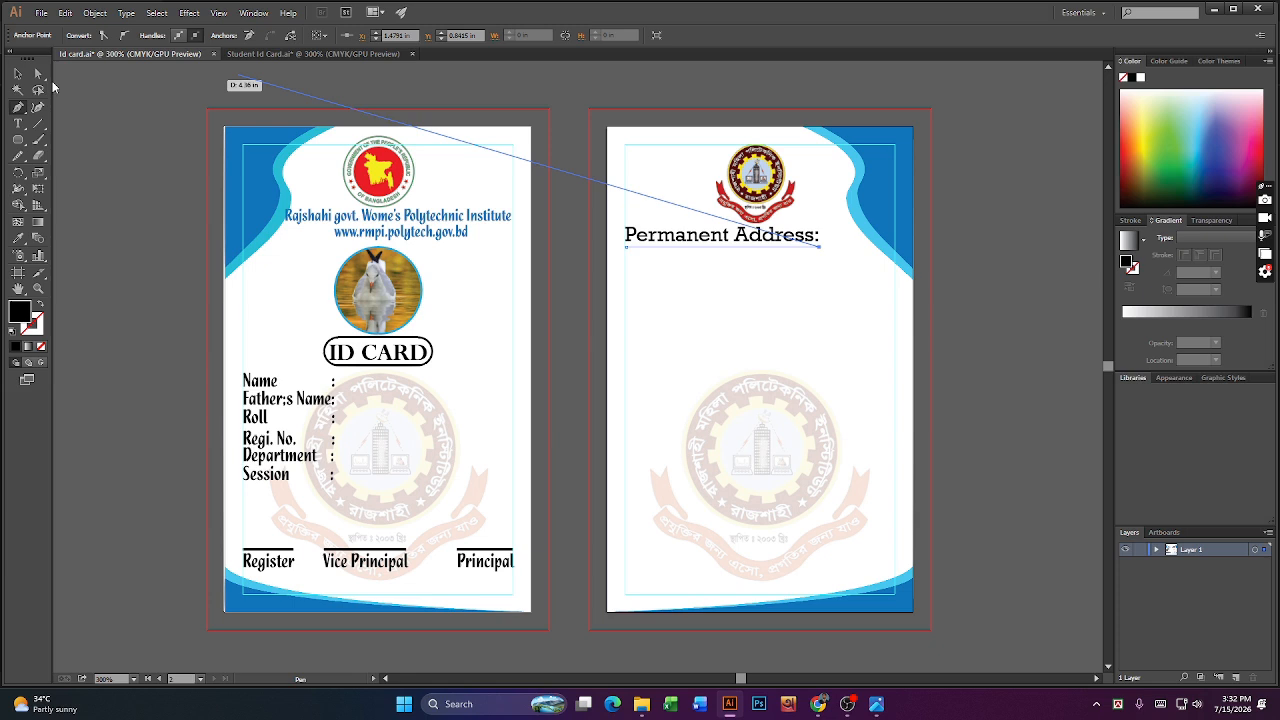
pyautogui.click(22, 73)
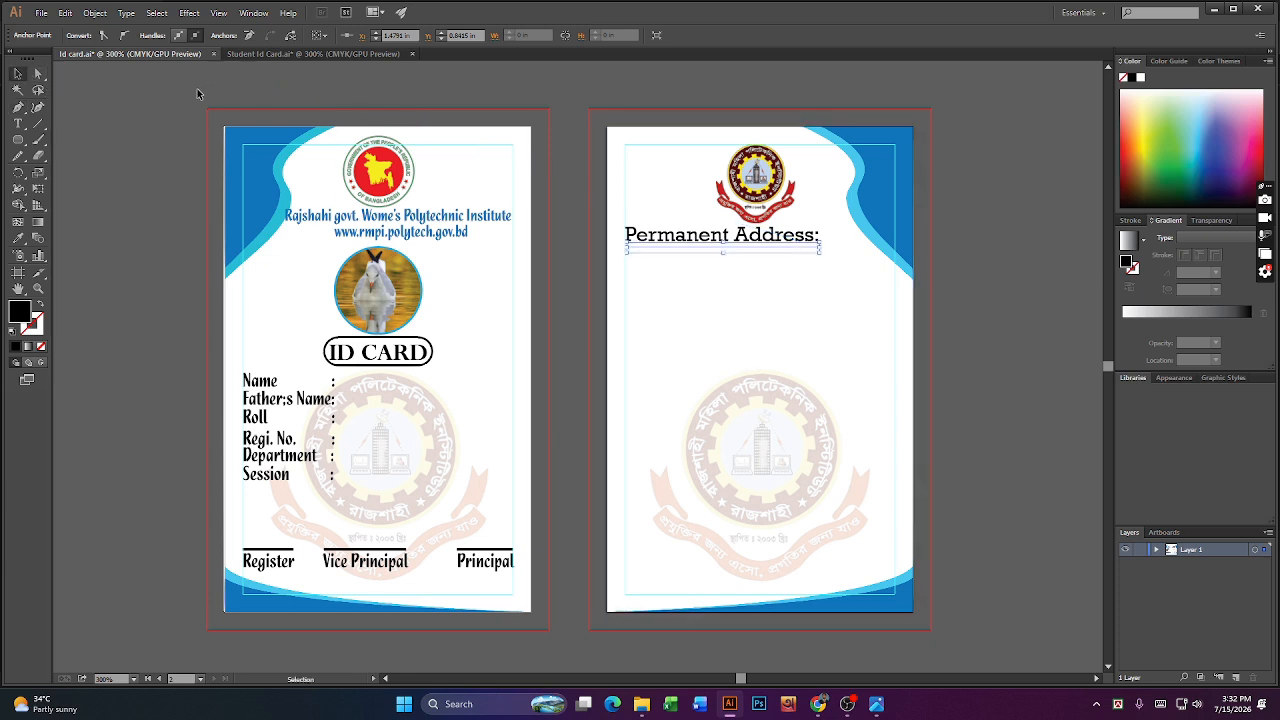
pyautogui.click(681, 248)
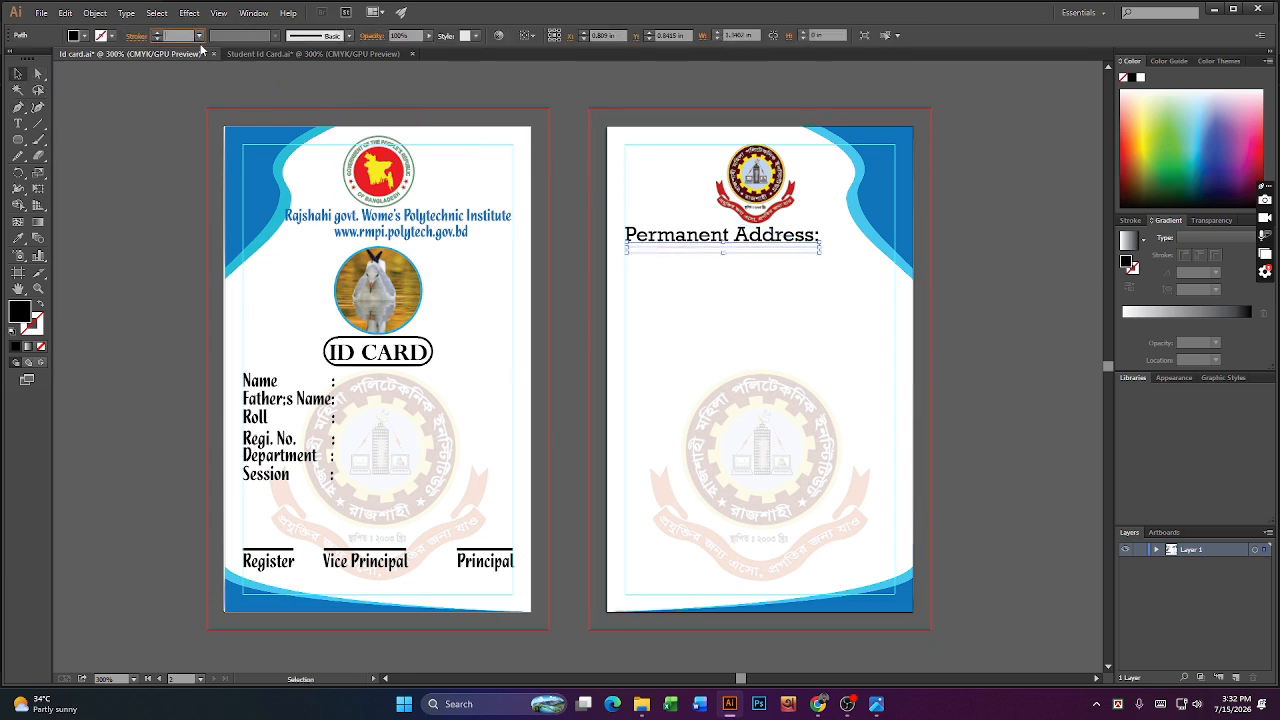
pyautogui.press('Return')
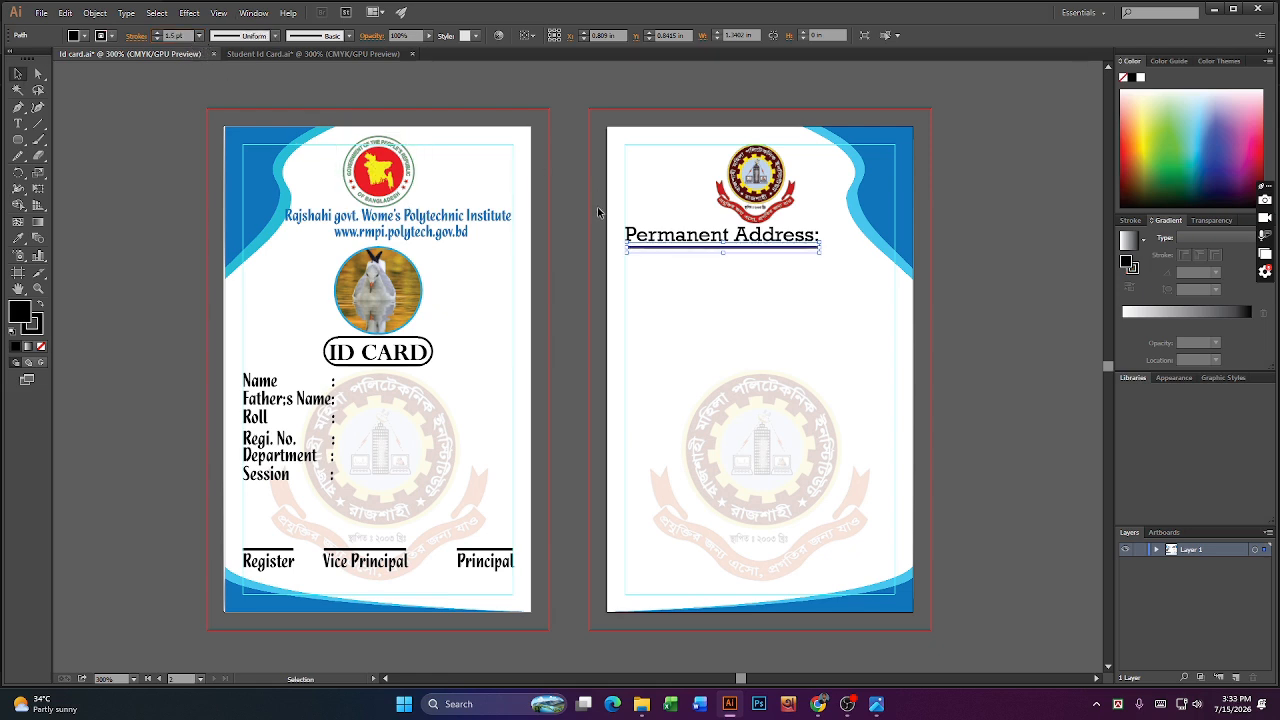
# - Apply the back card's light blue curve color to the "Permanent Address:" heading and its underline with the Eyedropper
pyautogui.keyDown('shift'); pyautogui.click(655, 236); pyautogui.keyUp('shift')
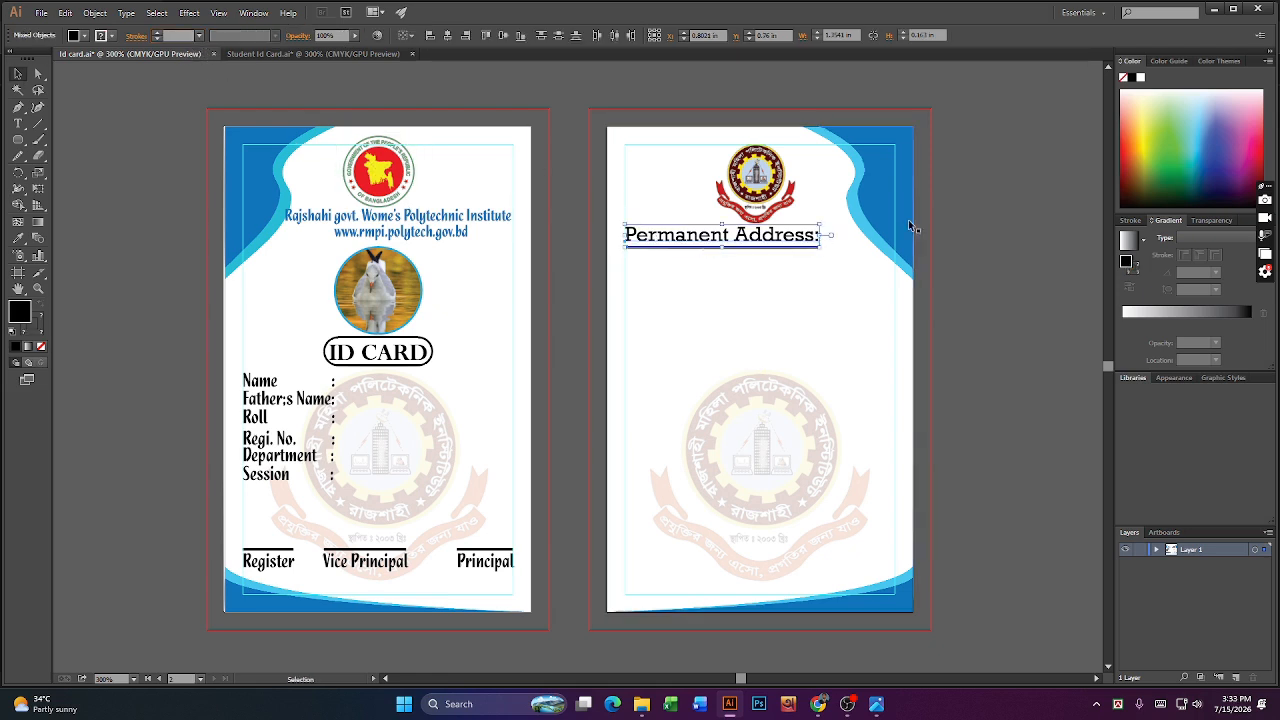
pyautogui.click(18, 238)
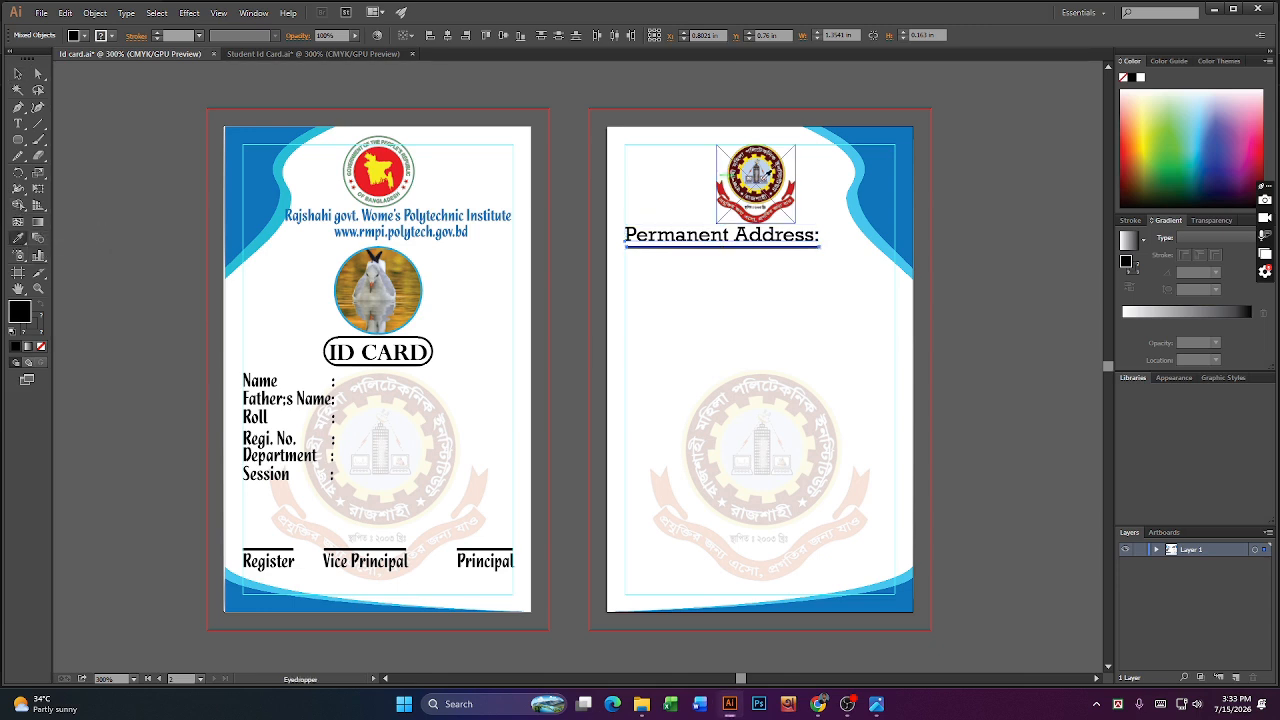
pyautogui.click(862, 220)
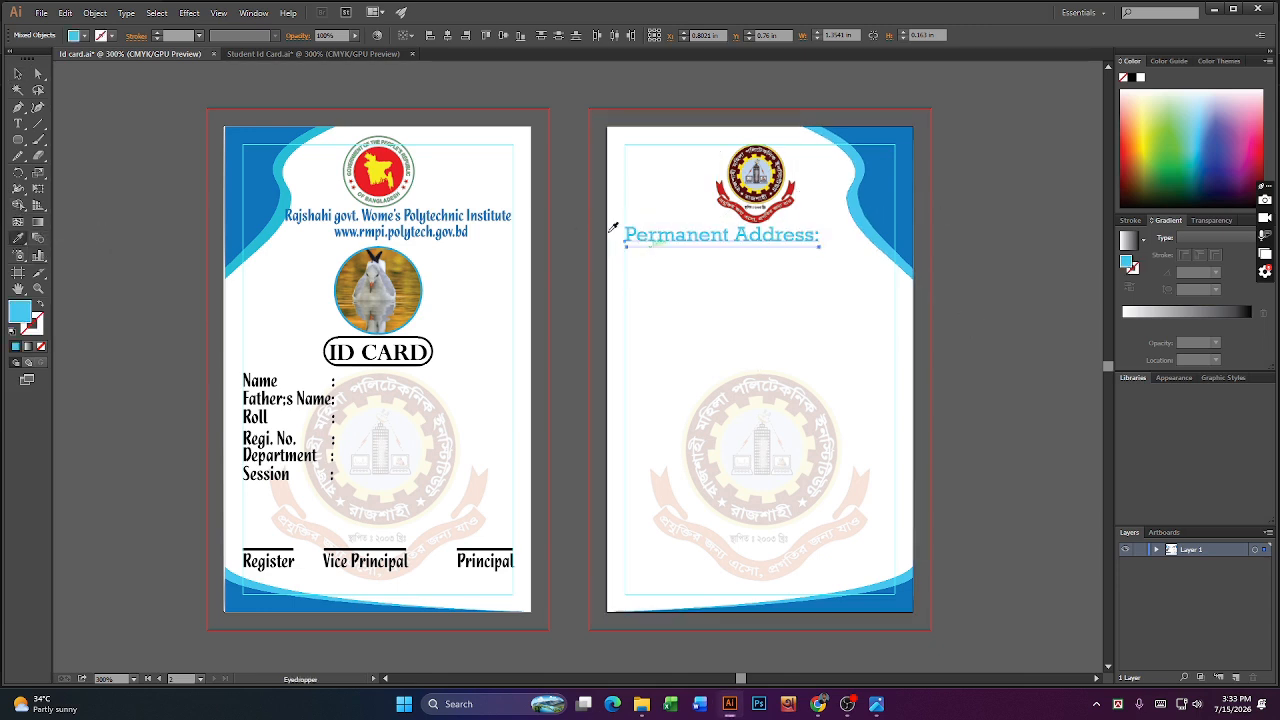
pyautogui.click(17, 75)
pyautogui.click(938, 290)
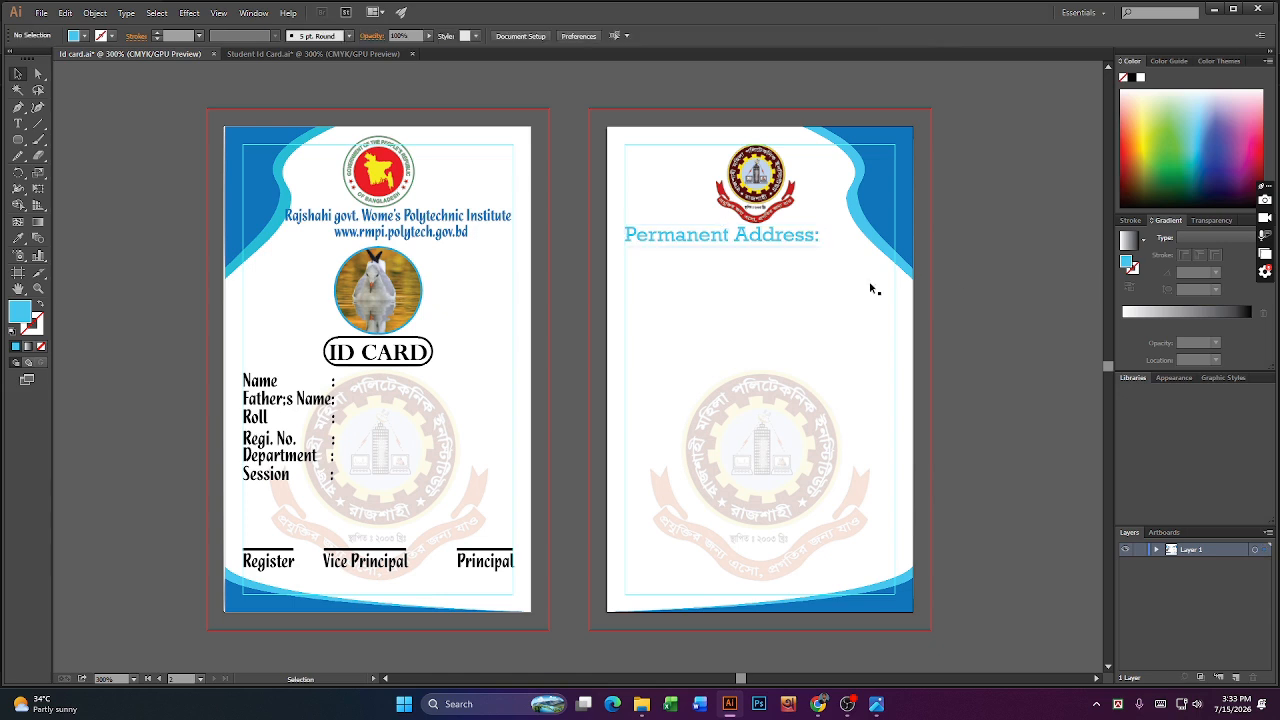
# - Try a dark blue stroke on the underline below the "Permanent Address:" heading
pyautogui.click(736, 246)
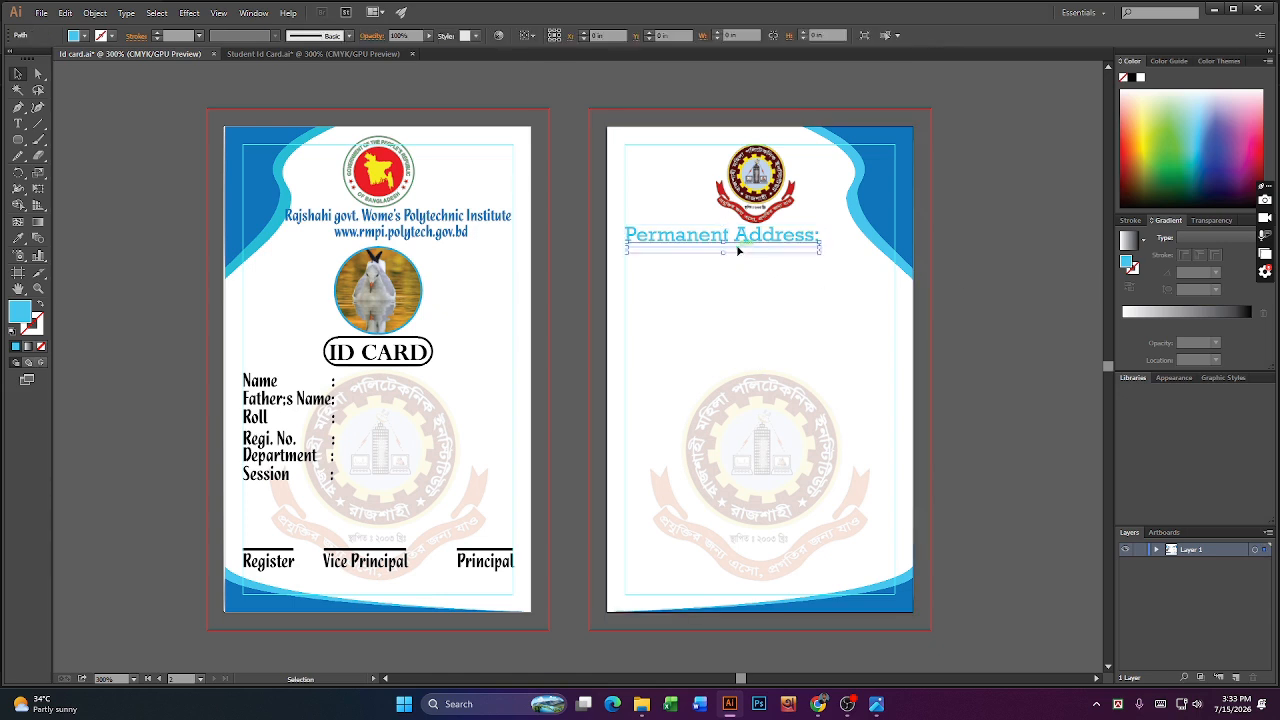
pyautogui.click(111, 35)
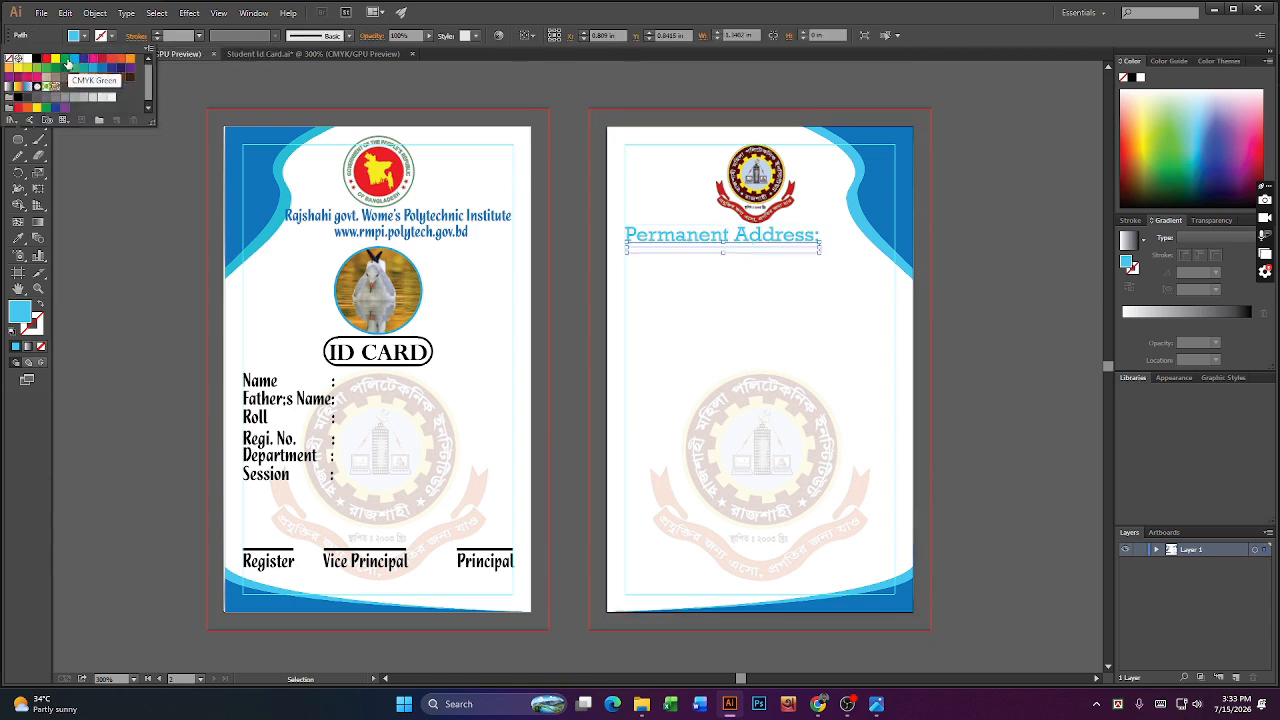
pyautogui.click(84, 58)
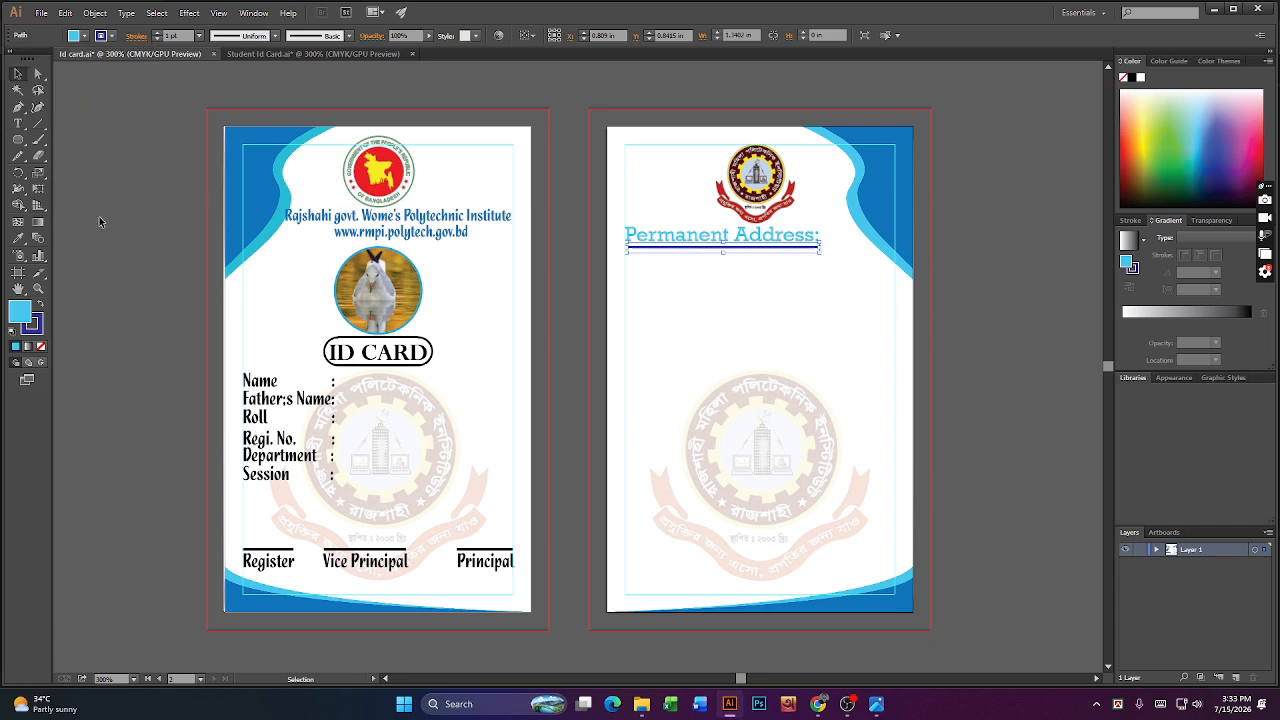
pyautogui.click(956, 184)
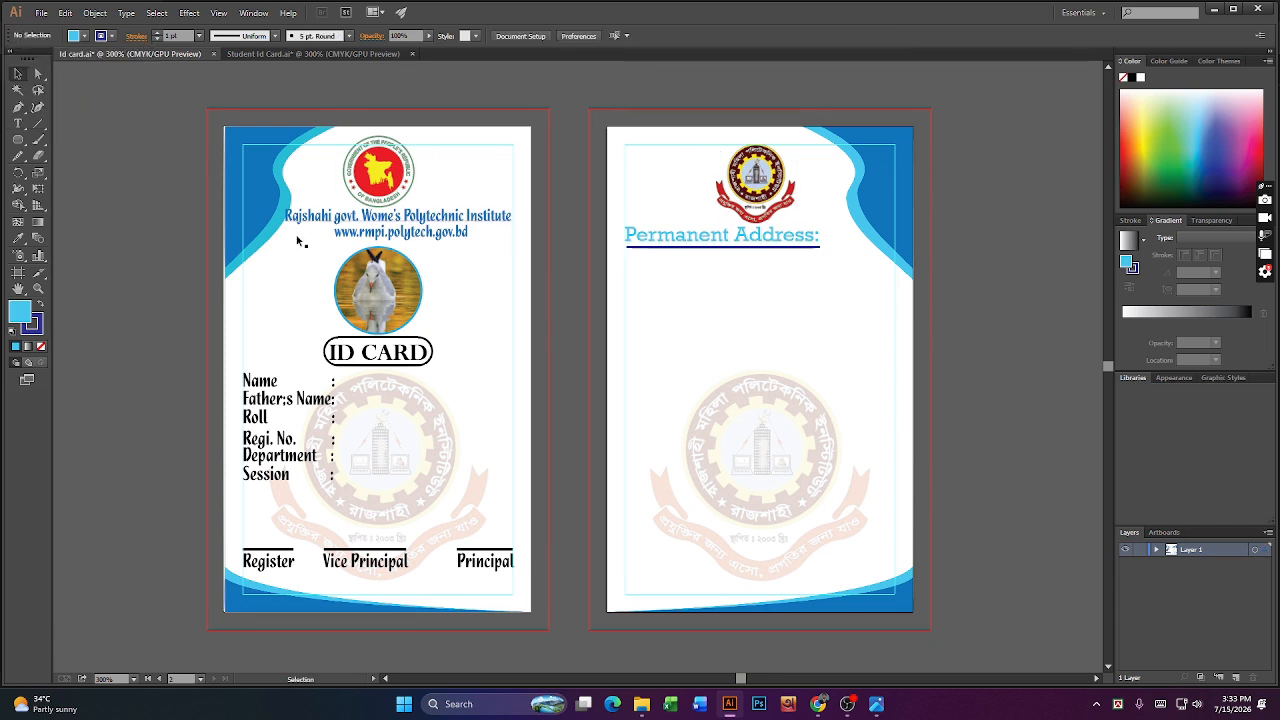
# - Set the stroke of the "Permanent Address:" underline to the cyan swatch
pyautogui.click(734, 246)
pyautogui.click(113, 37)
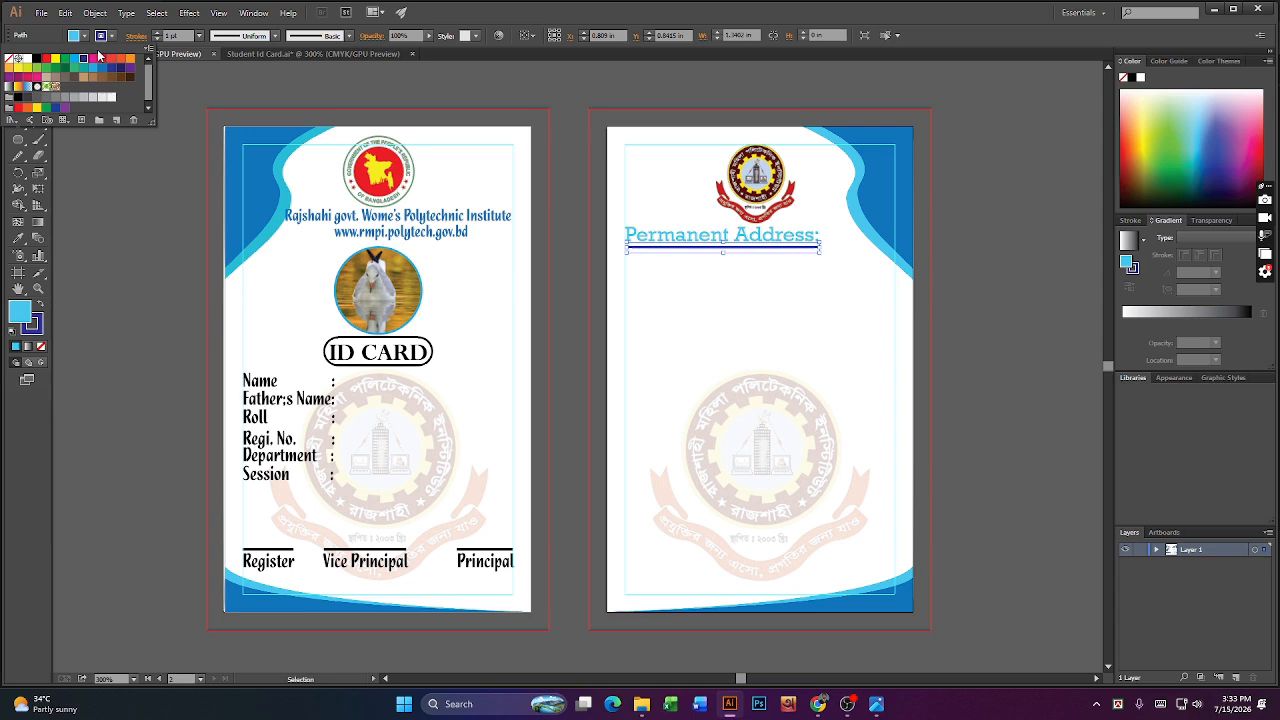
pyautogui.click(78, 60)
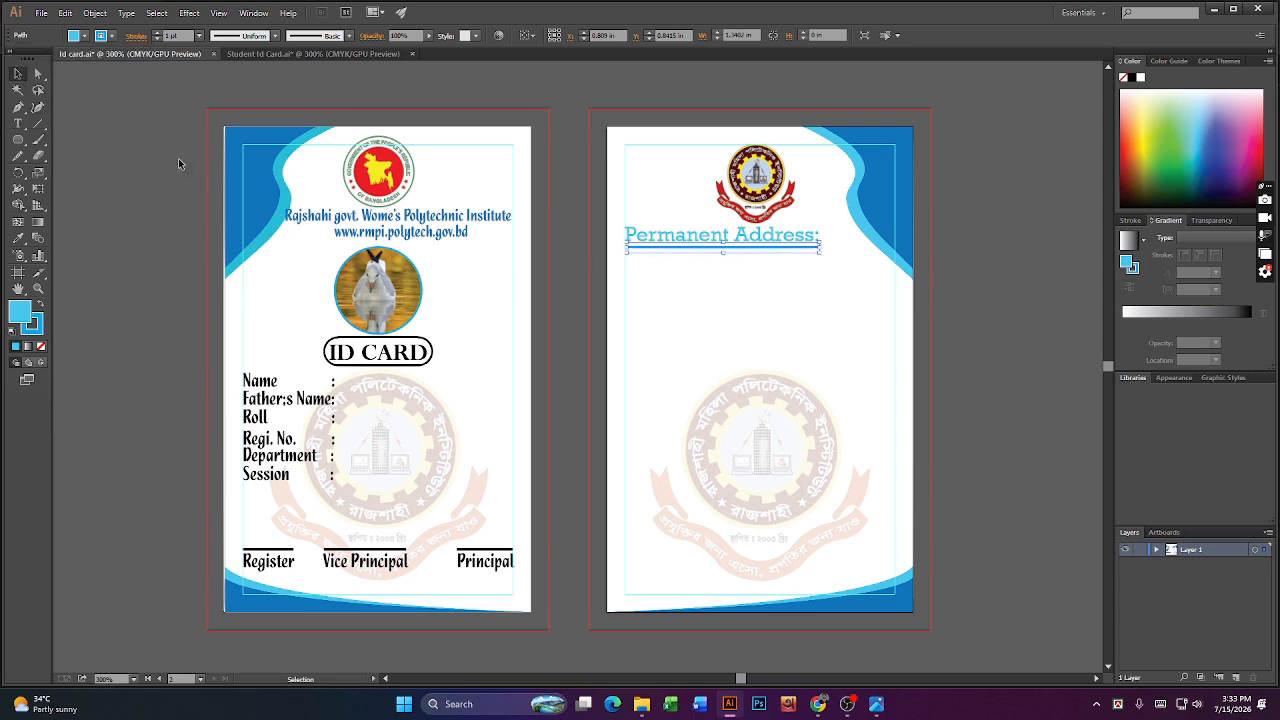
pyautogui.click(968, 217)
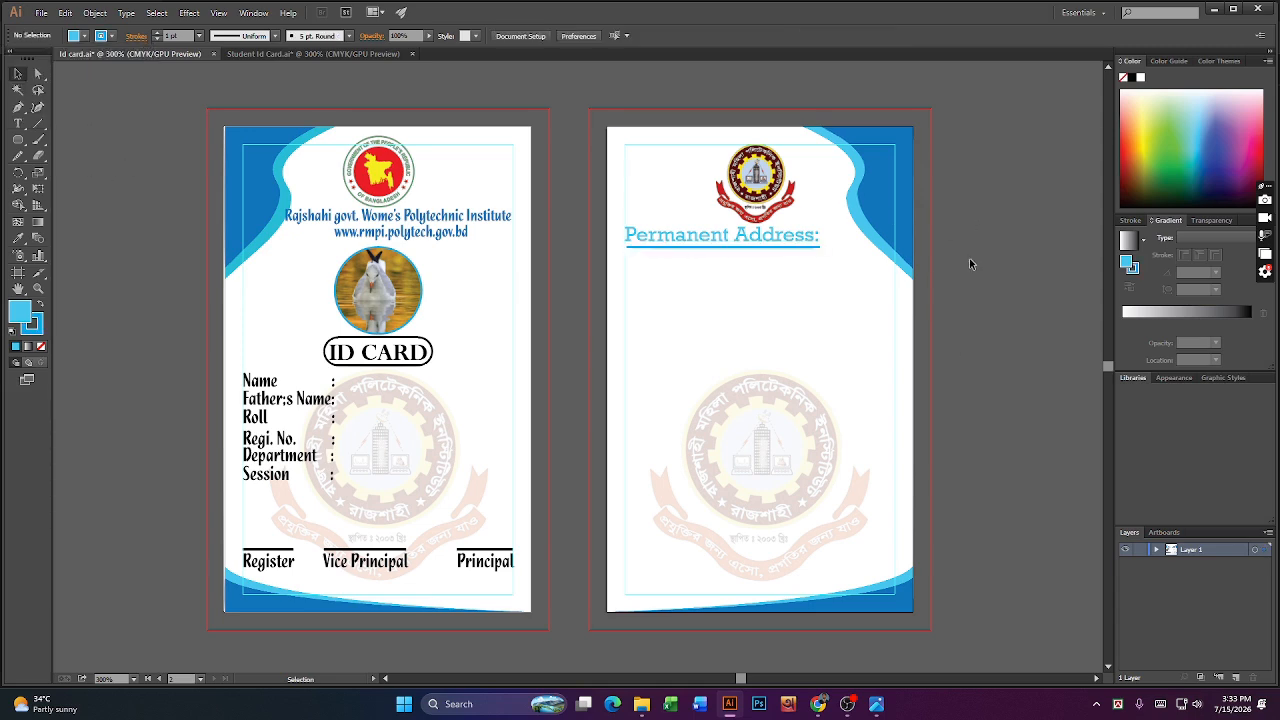
# - Check the address fields on the reference image ID CARD.png and add a "Village:" text label below the back card's "Permanent Address:" heading
pyautogui.click(876, 704)
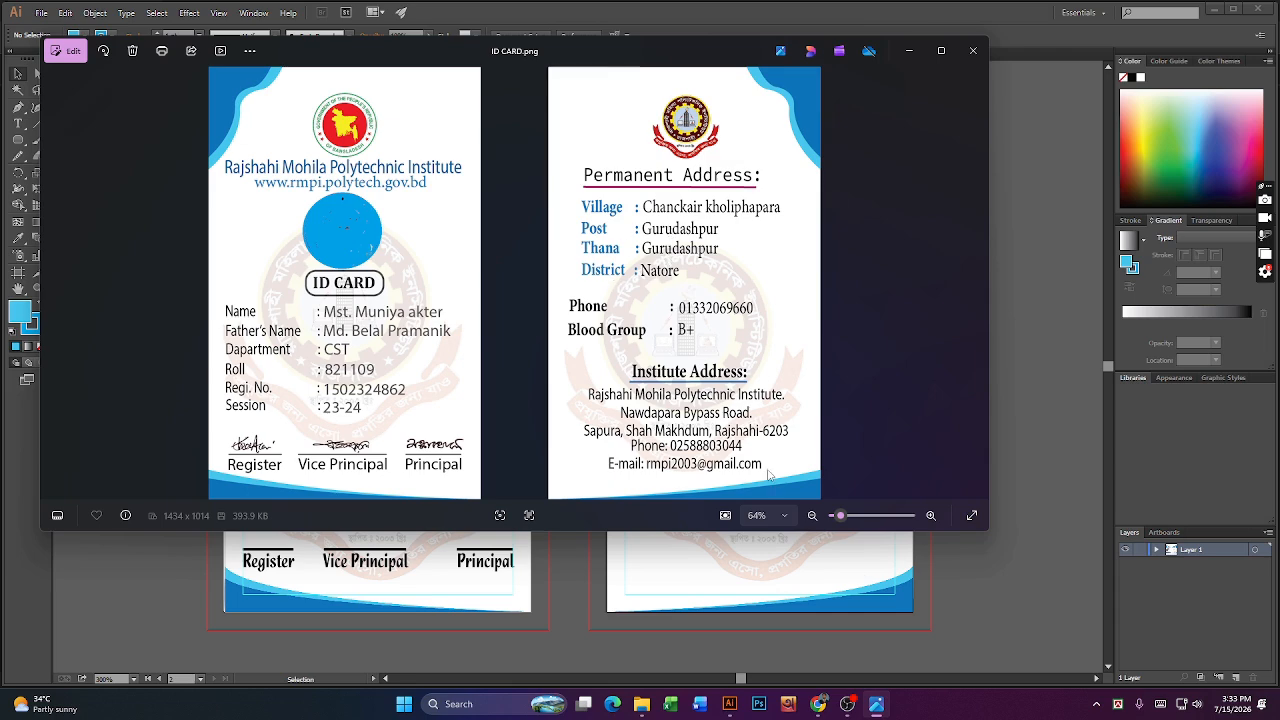
pyautogui.moveTo(874, 708)
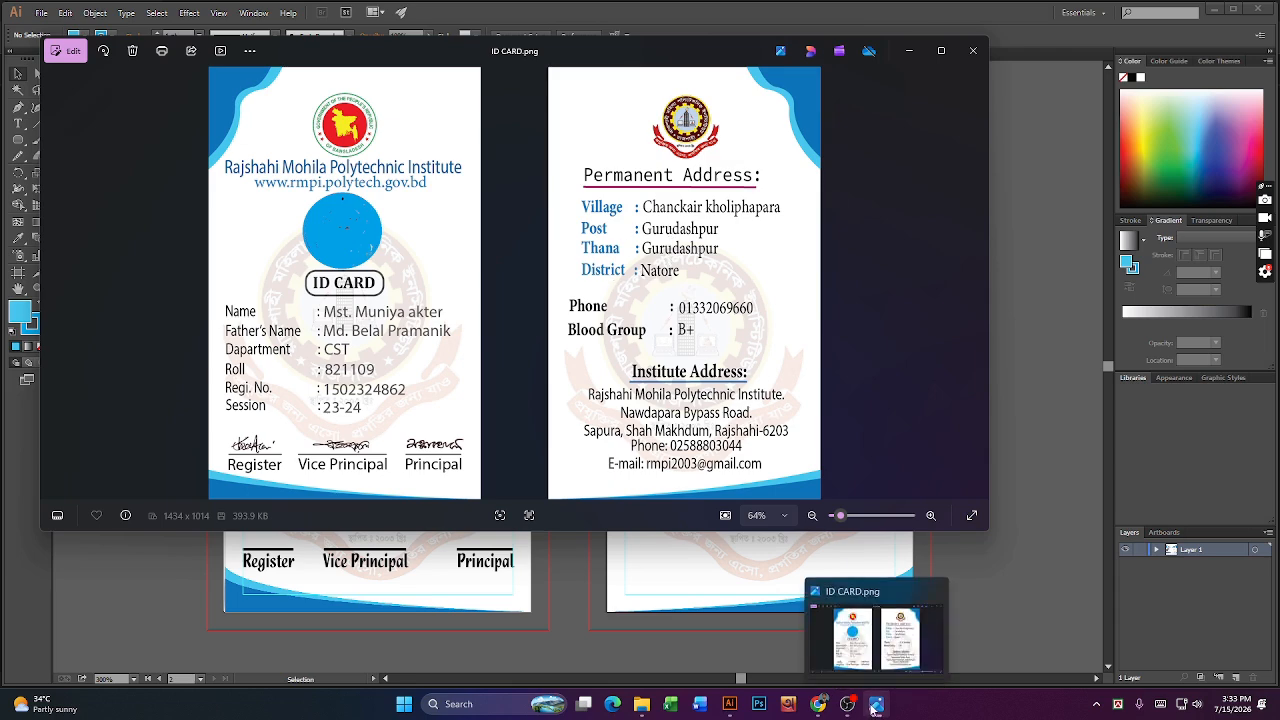
pyautogui.click(874, 708)
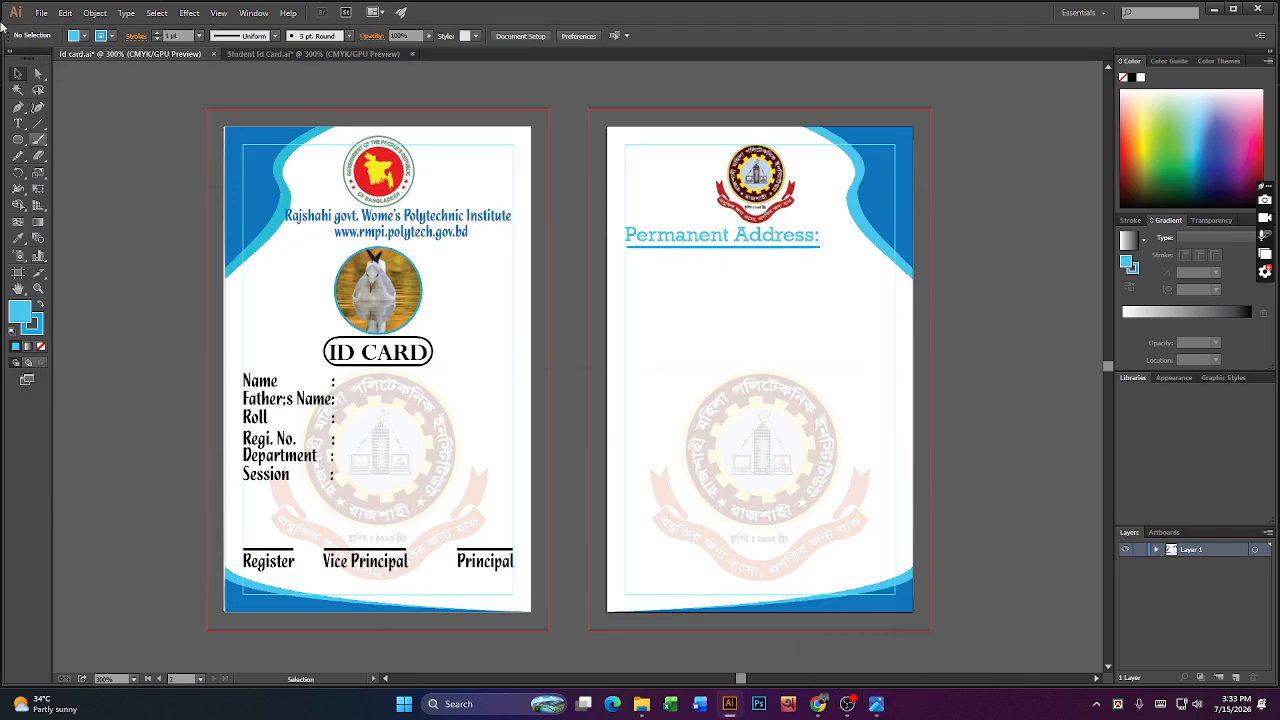
pyautogui.click(18, 123)
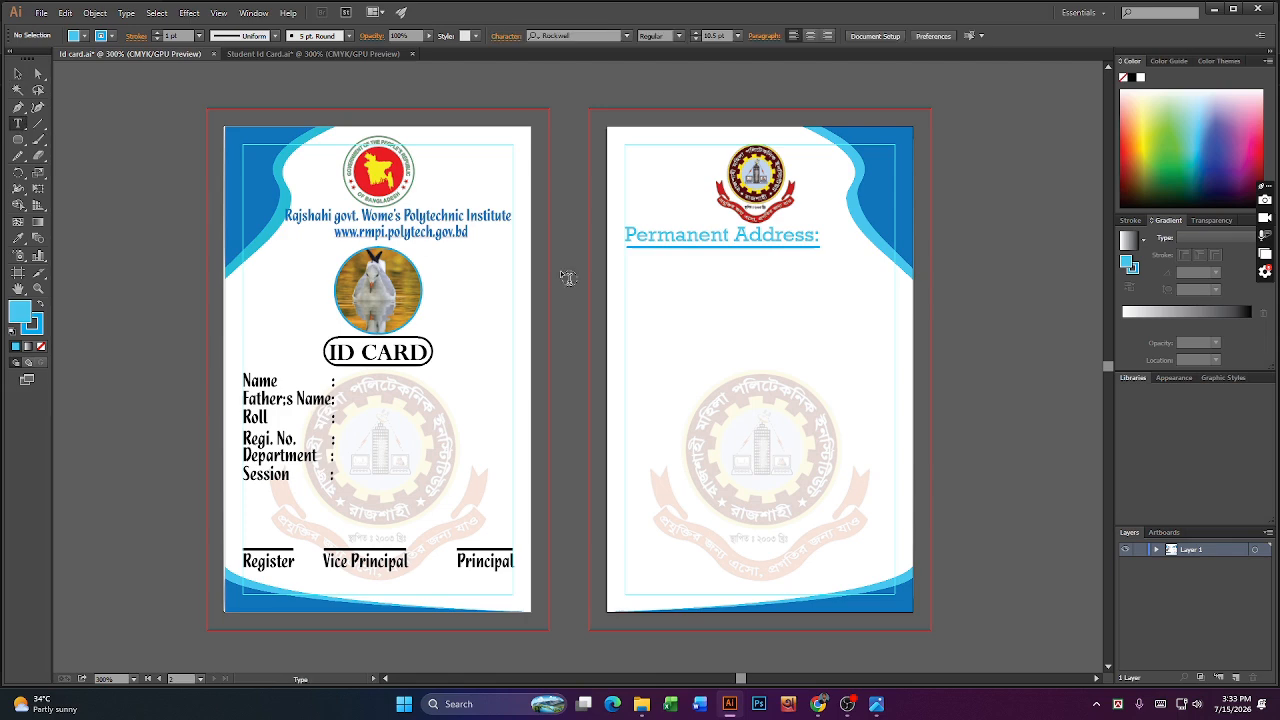
pyautogui.click(876, 706)
pyautogui.click(876, 706)
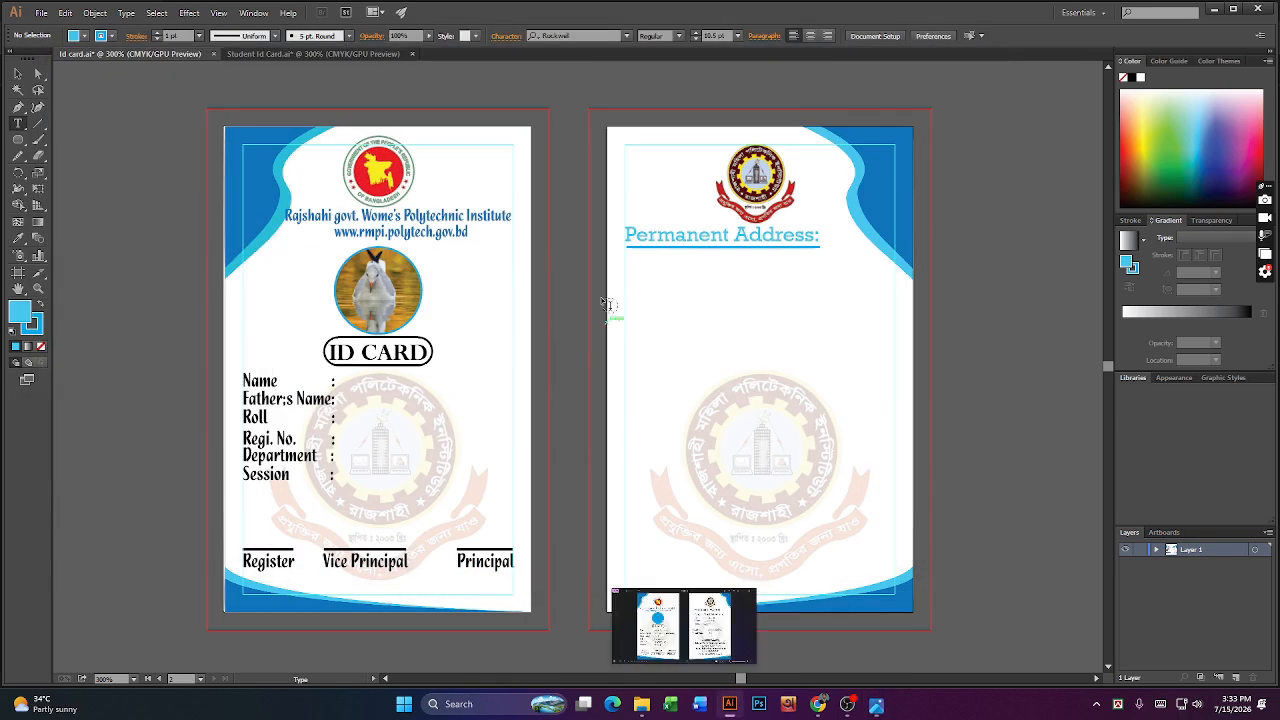
pyautogui.click(631, 258)
pyautogui.write('Village:')
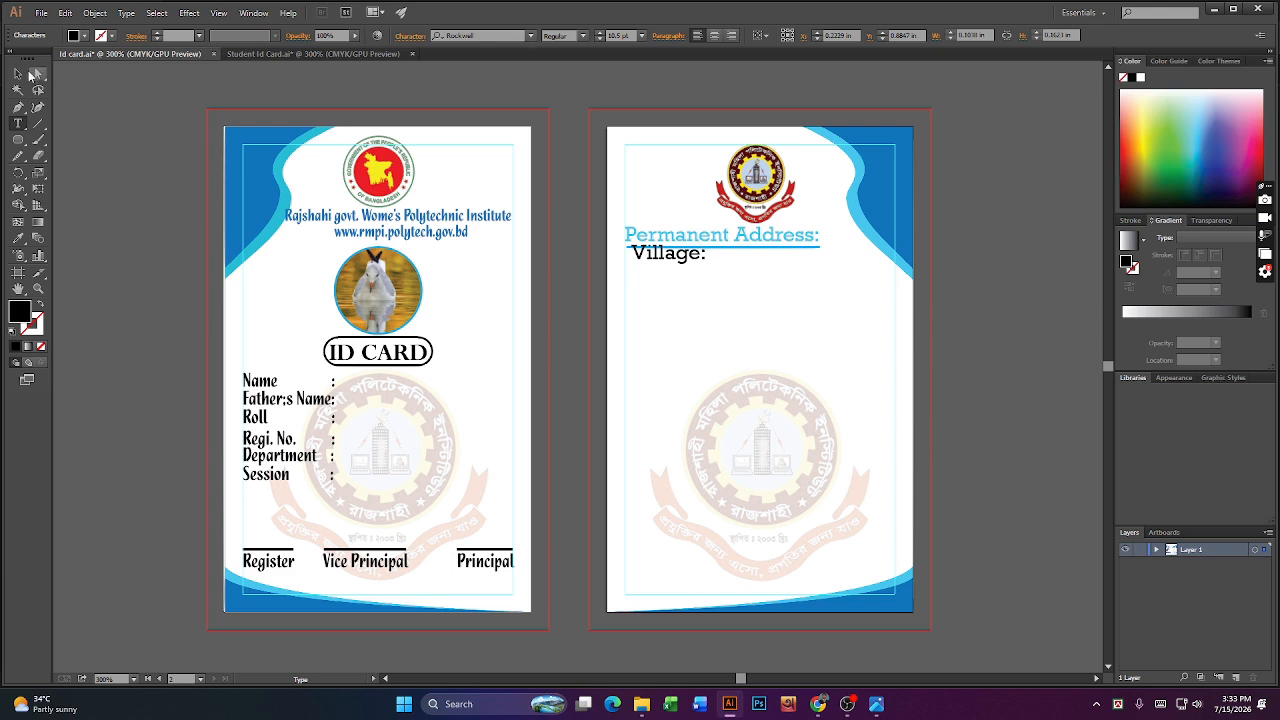
pyautogui.click(19, 74)
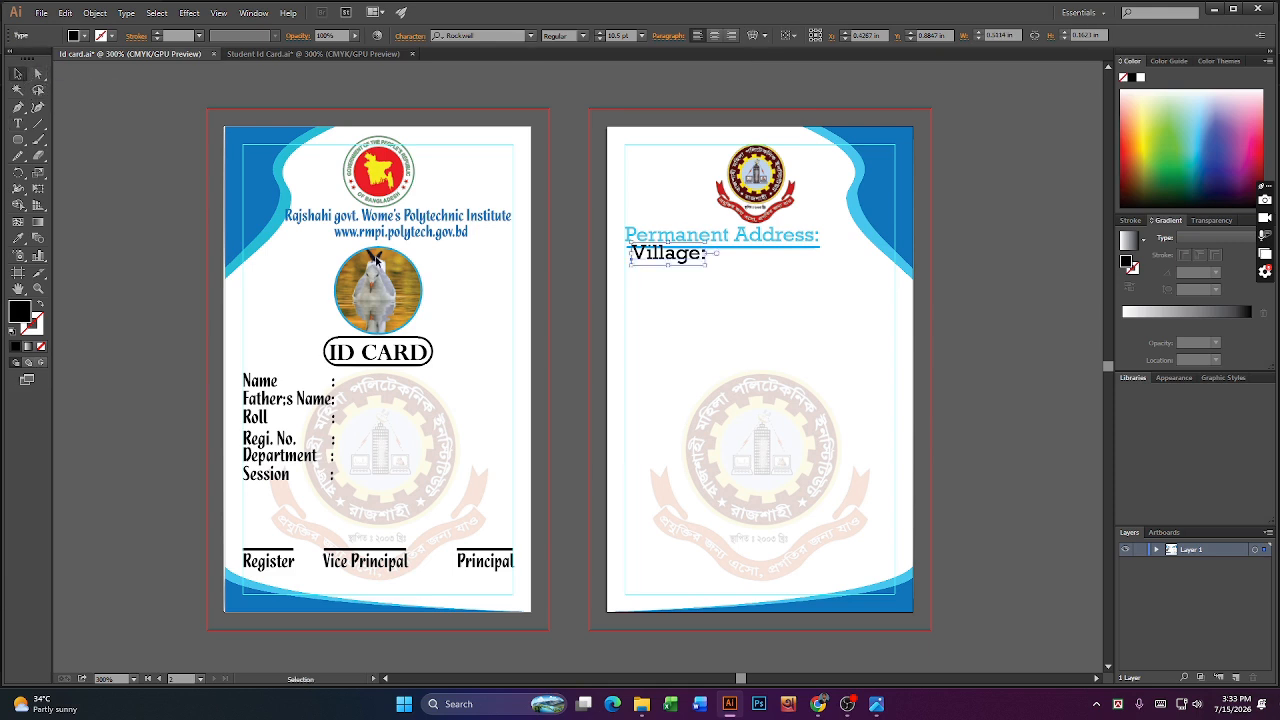
pyautogui.moveTo(666, 258); pyautogui.dragTo(665, 281)
pyautogui.press('super')
pyautogui.write('obs')
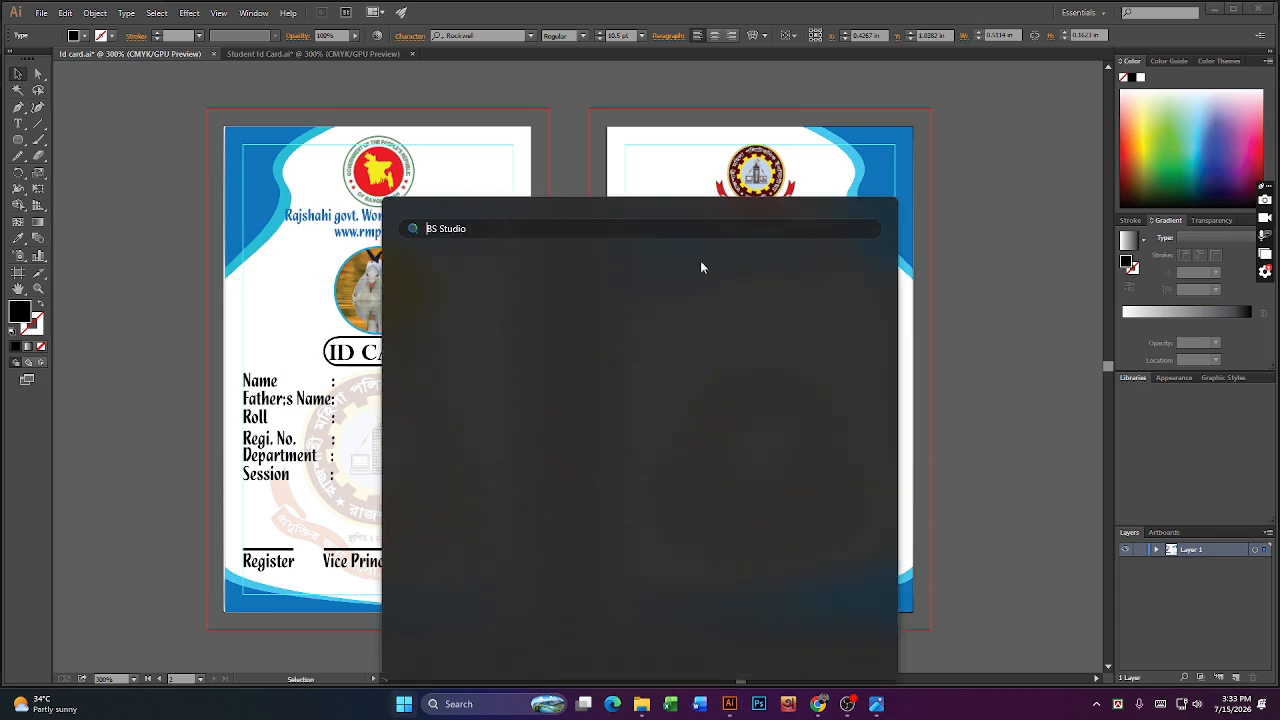
pyautogui.click(993, 293)
pyautogui.hotkey('ctrl', 'z')
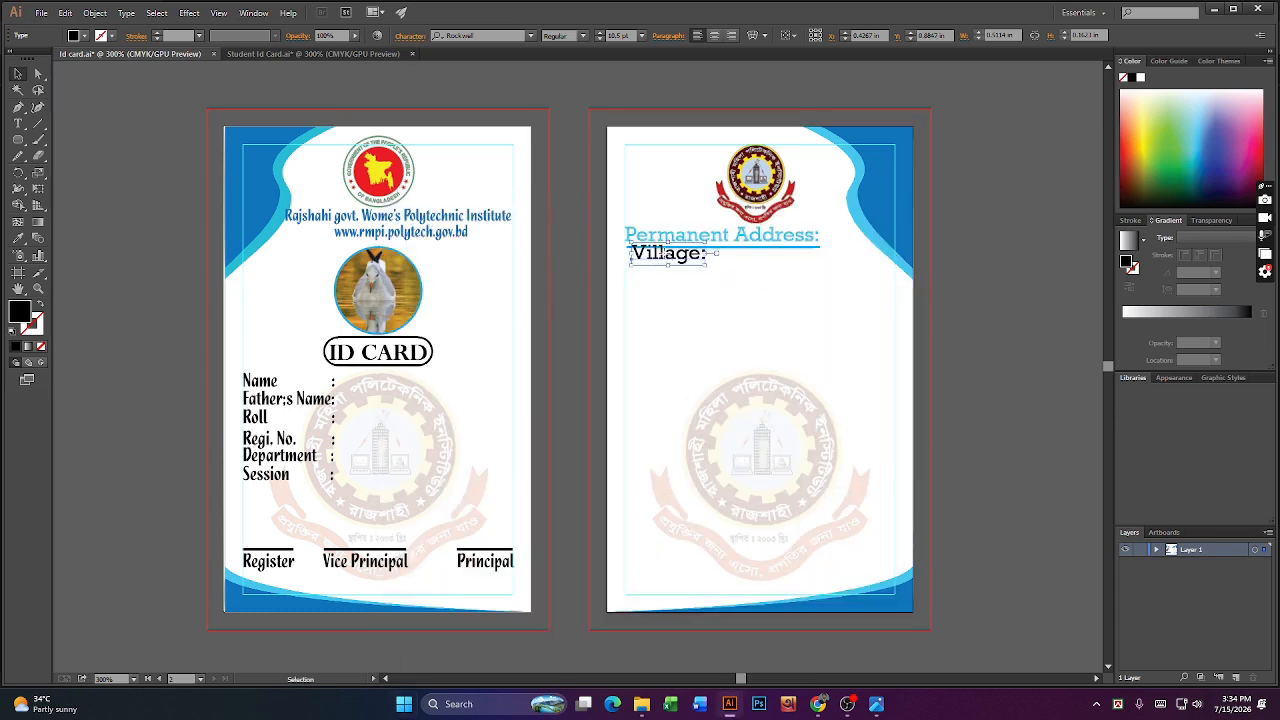
# - Stack three copies of the "Village:" label below it and change the first copy's text to "Post:"
pyautogui.moveTo(664, 256); pyautogui.dragTo(668, 328)
pyautogui.click(679, 258)
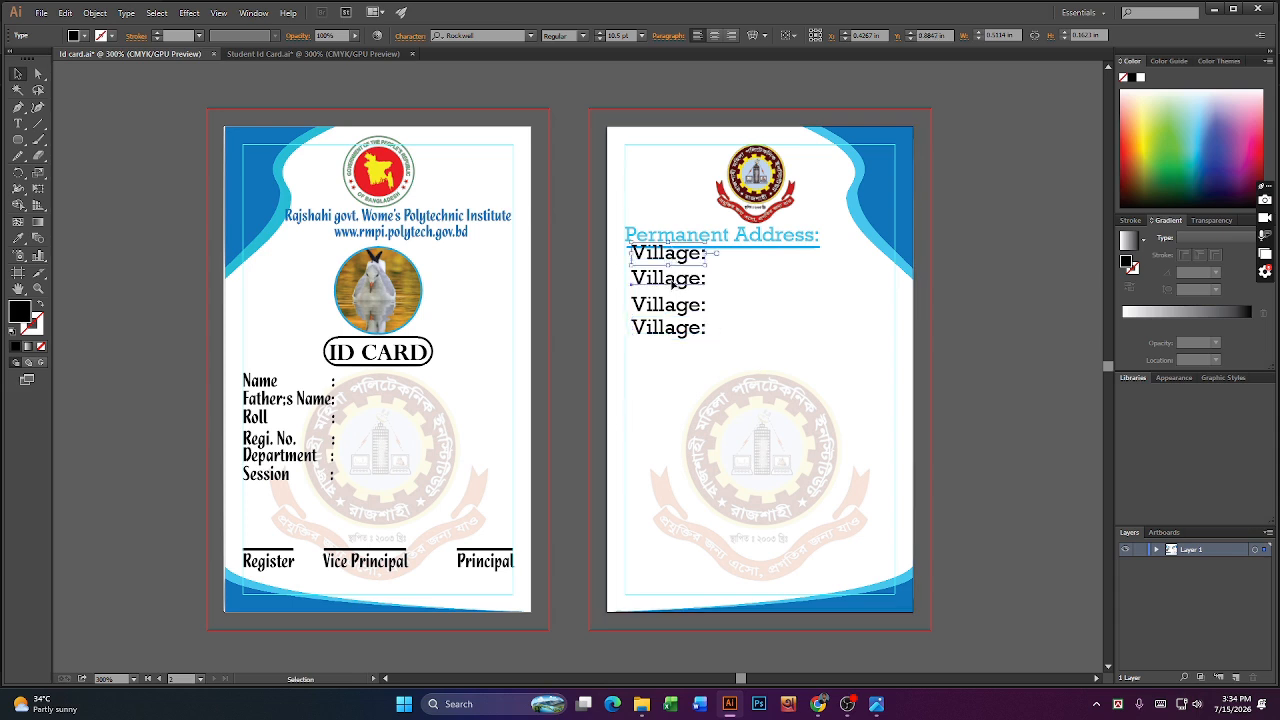
pyautogui.doubleClick(697, 280)
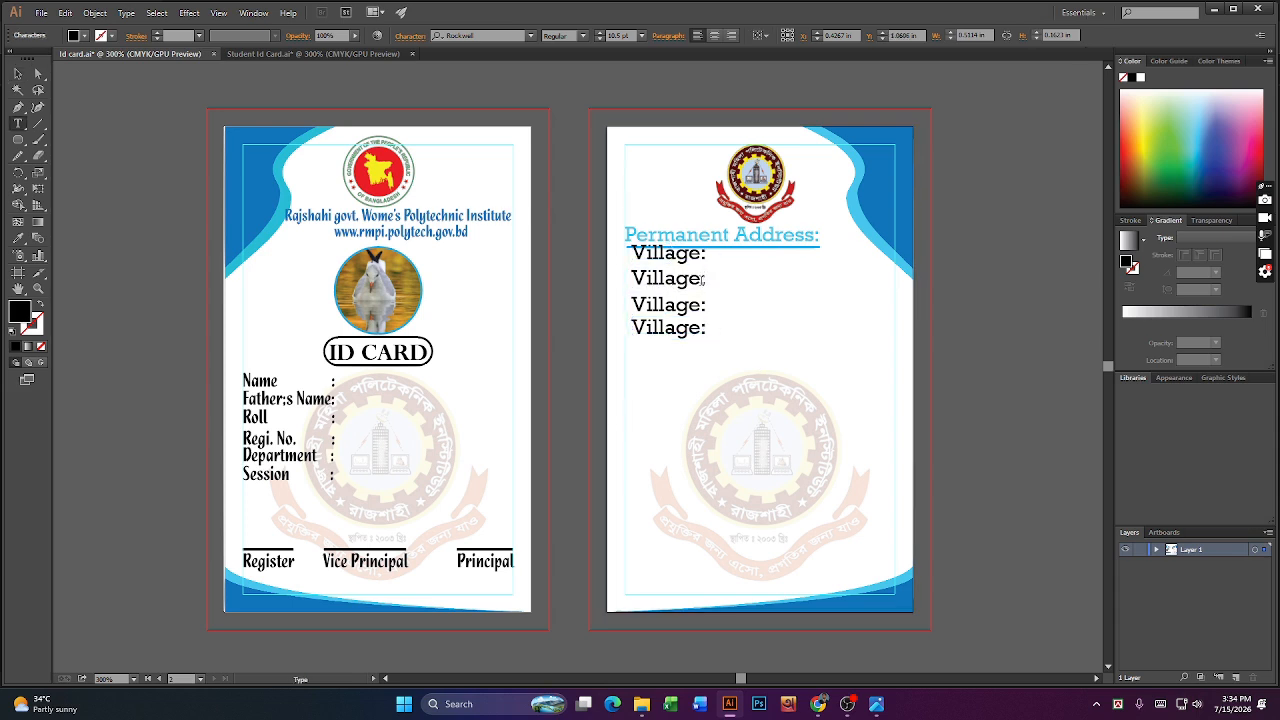
pyautogui.press('BackSpace')
pyautogui.press('BackSpace')
pyautogui.press('BackSpace')
pyautogui.press('BackSpace')
pyautogui.press('BackSpace')
pyautogui.press('BackSpace')
pyautogui.press('BackSpace')
pyautogui.write('pSO')
pyautogui.press('BackSpace')
pyautogui.press('BackSpace')
pyautogui.press('BackSpace')
pyautogui.write('p')
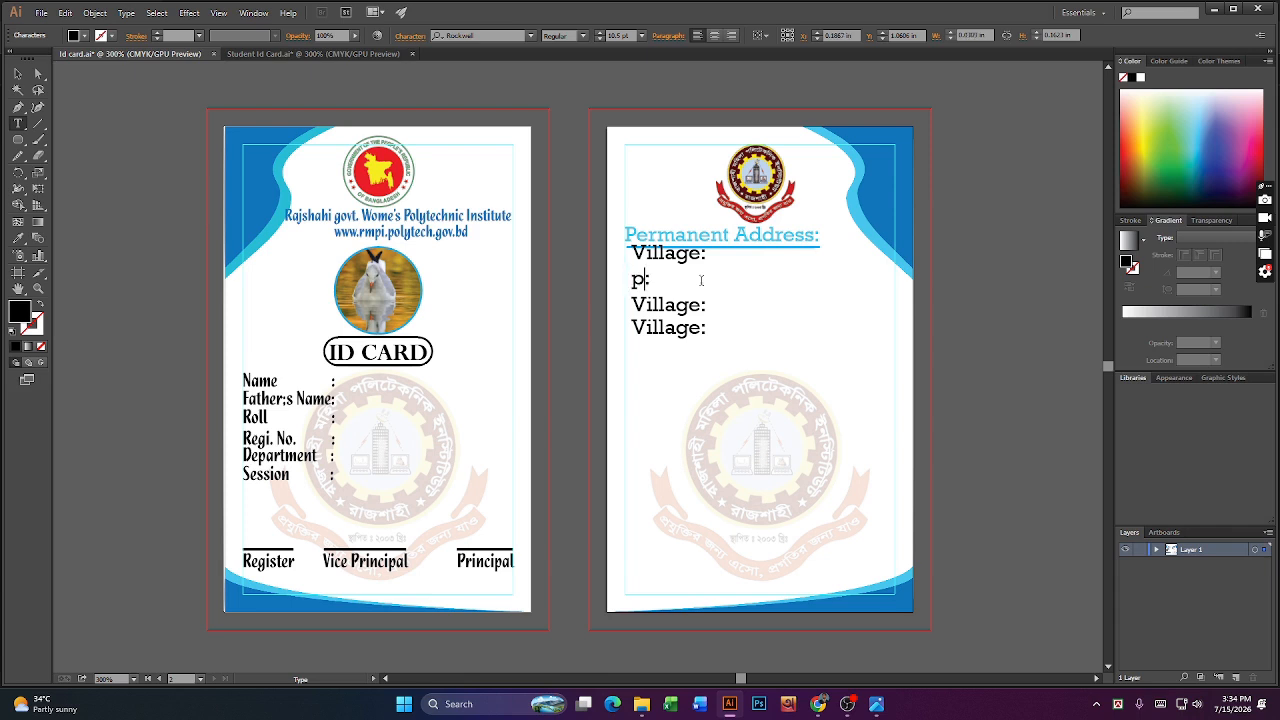
pyautogui.write('o')
pyautogui.write('ost')
pyautogui.press('BackSpace')
pyautogui.press('BackSpace')
pyautogui.press('BackSpace')
pyautogui.press('BackSpace')
pyautogui.write('Post')
# - Change the text of the third address label to "Thana:"
pyautogui.press('BackSpace')
pyautogui.press('BackSpace')
pyautogui.press('BackSpace')
pyautogui.press('BackSpace')
pyautogui.press('BackSpace')
pyautogui.press('BackSpace')
pyautogui.press('BackSpace')
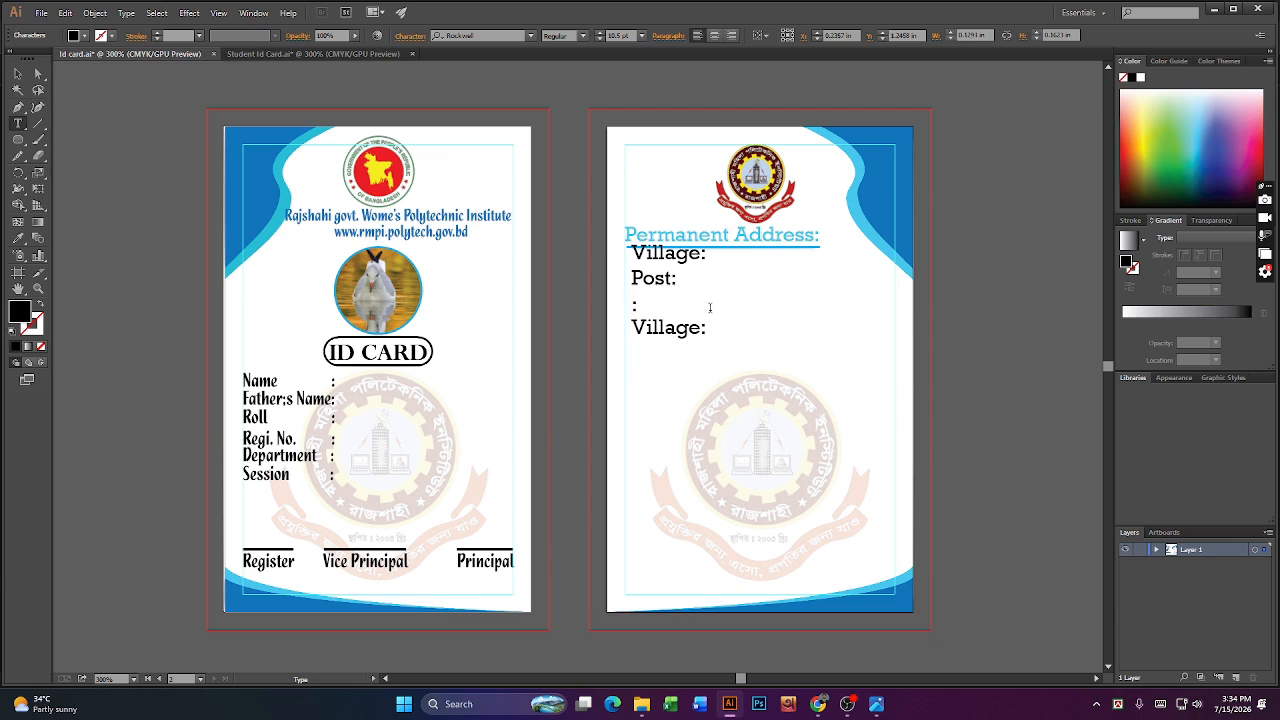
pyautogui.write('Thana')
# - Change the text of the lowest address label to "District:" and finish the text editing
pyautogui.click(703, 327)
pyautogui.press('BackSpace')
pyautogui.press('BackSpace')
pyautogui.press('BackSpace')
pyautogui.press('BackSpace')
pyautogui.press('BackSpace')
pyautogui.press('BackSpace')
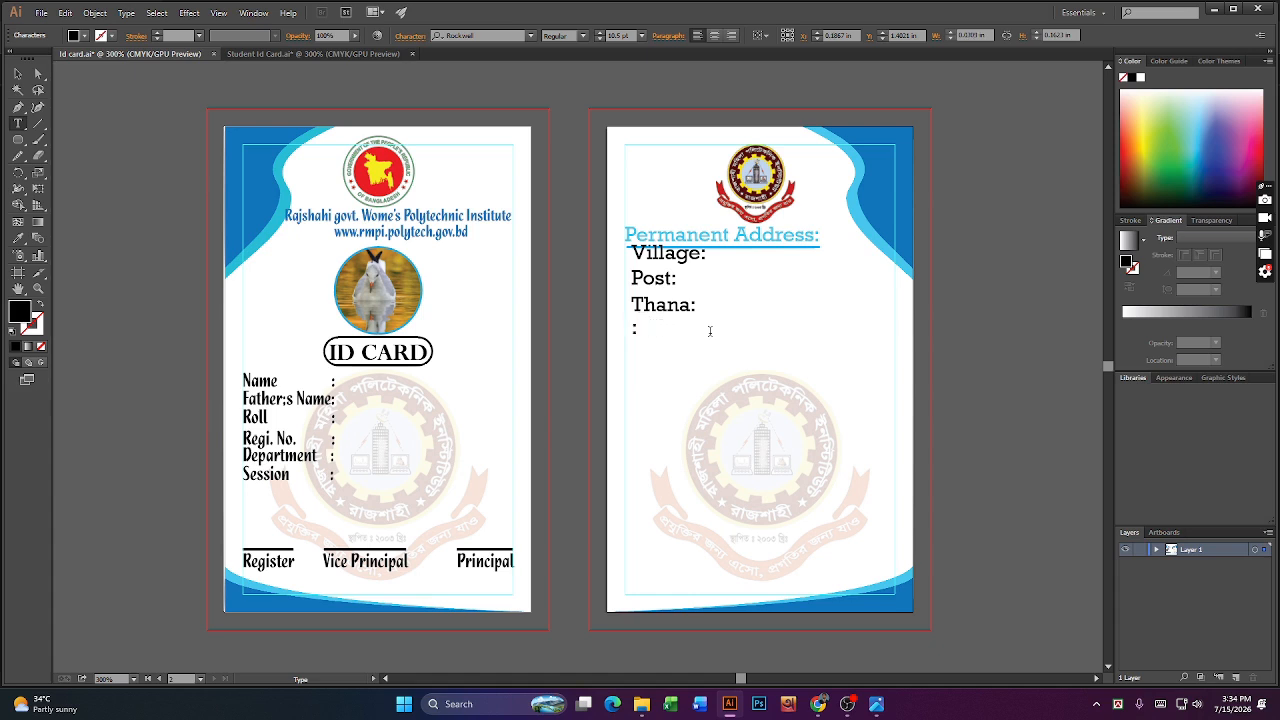
pyautogui.write('District')
pyautogui.press('Home')
pyautogui.press('Escape')
# - Nudge the "Village:" label down away from the heading's underline and slightly to the left
pyautogui.click(677, 256)
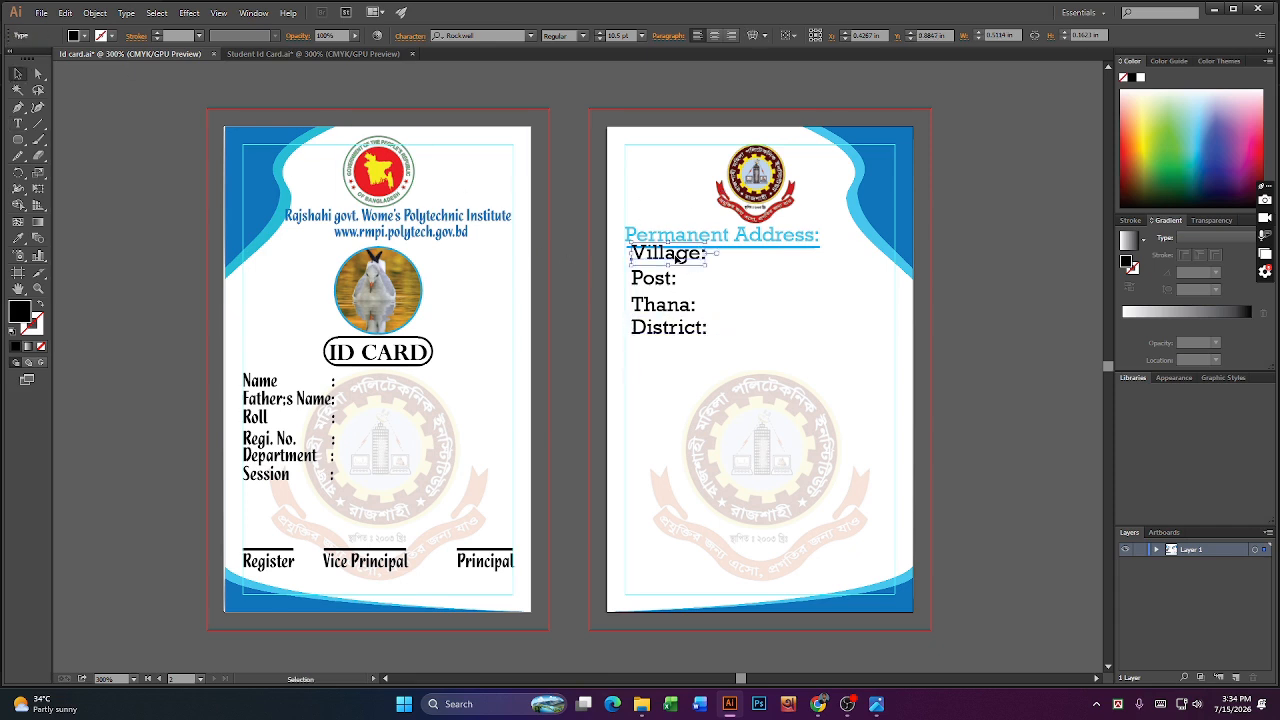
pyautogui.press('Down')
pyautogui.press('Down')
pyautogui.press('Down')
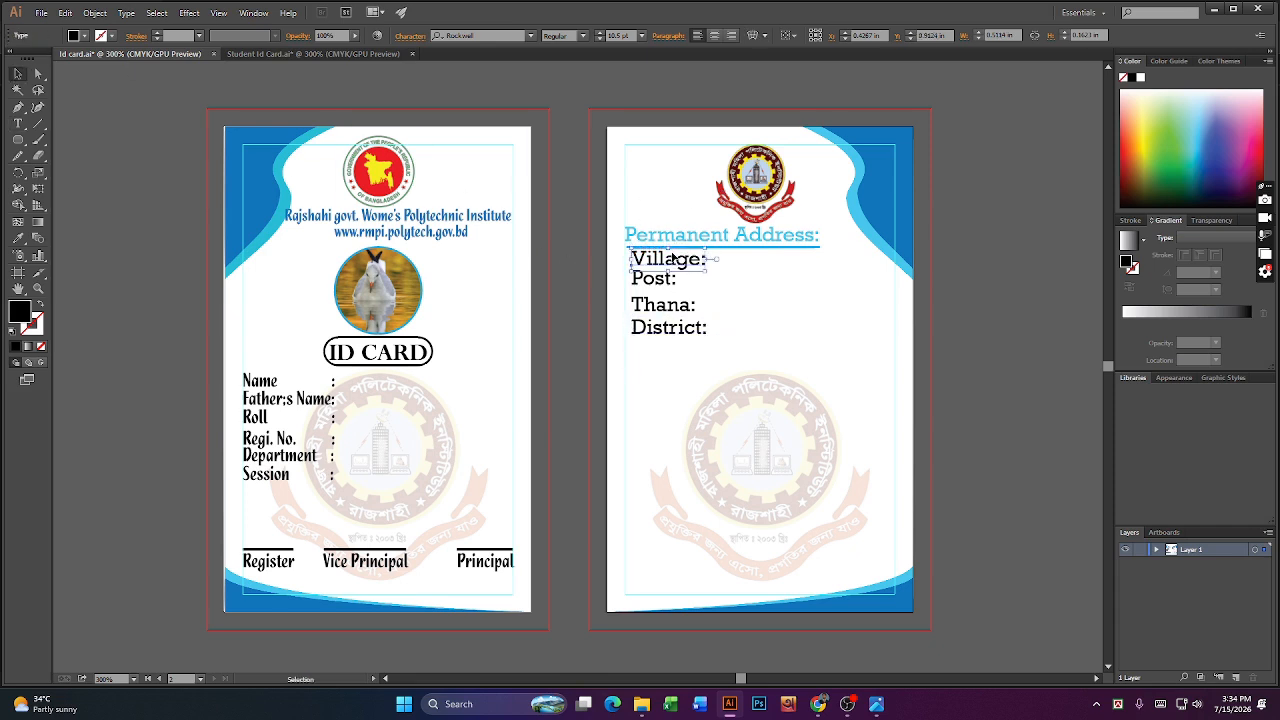
pyautogui.press('Left')
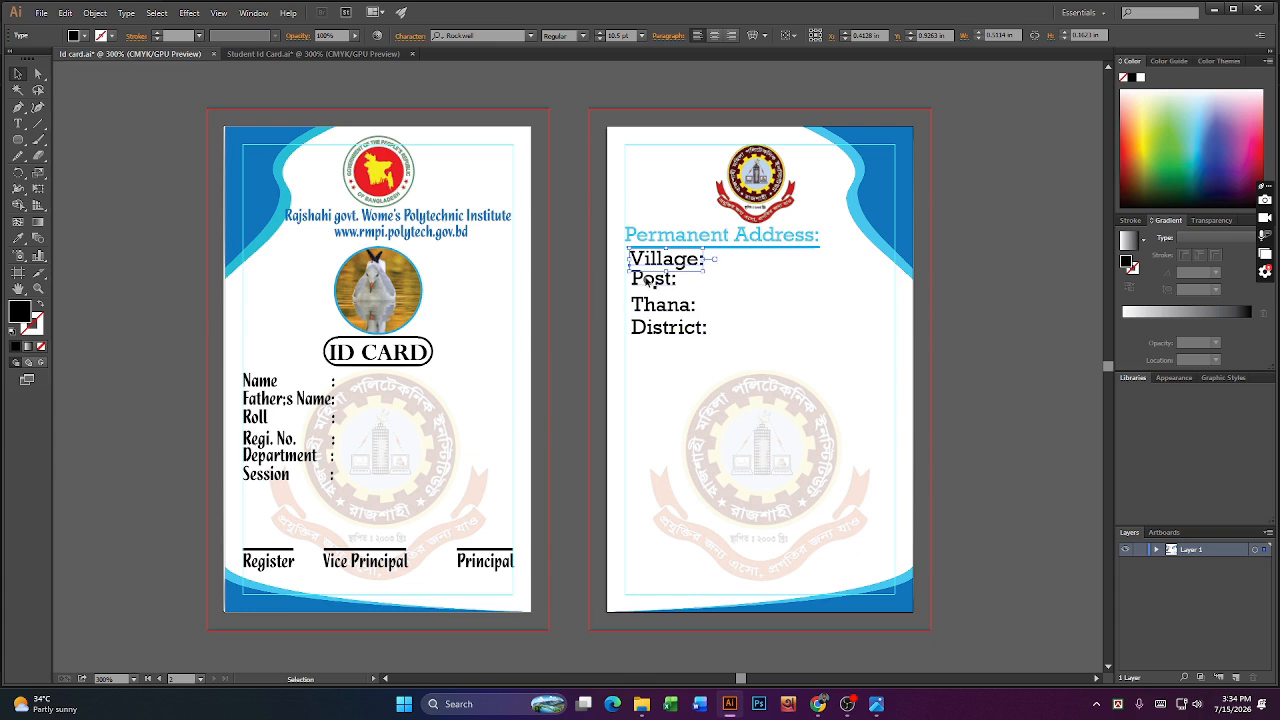
# - Nudge all four address labels together further down from the heading and slightly to the right
pyautogui.click(650, 282)
pyautogui.click(652, 305)
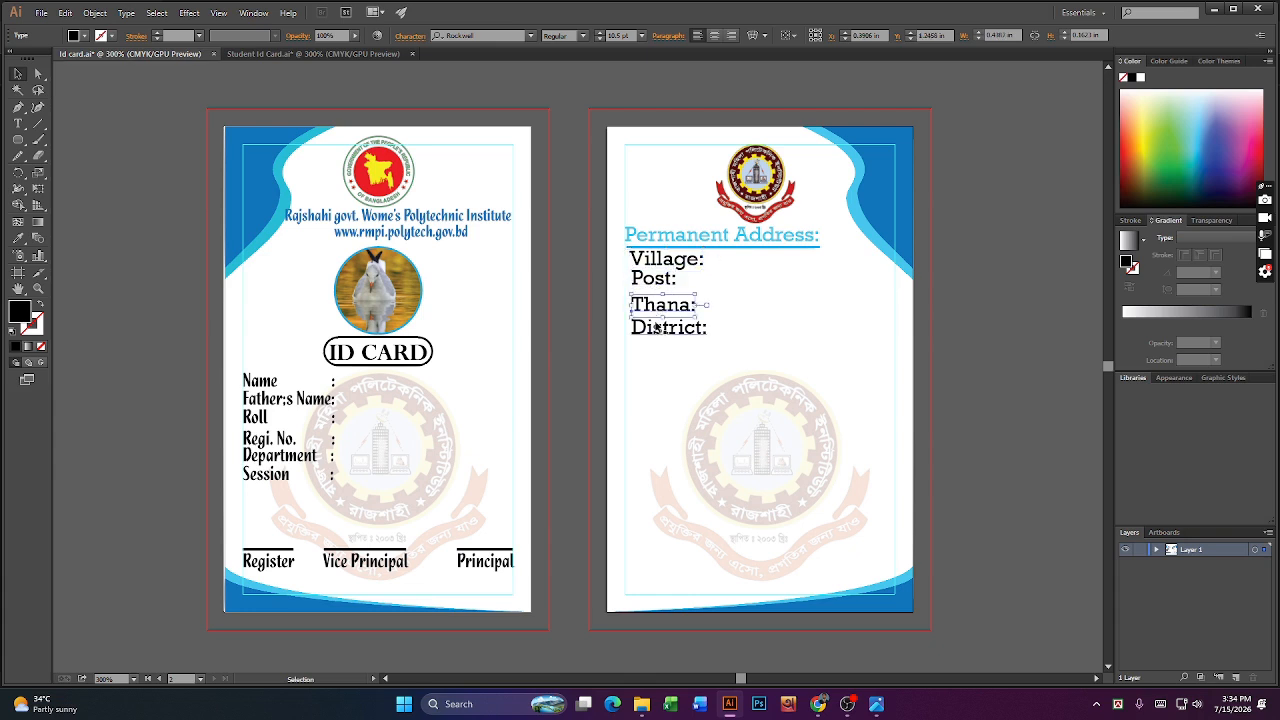
pyautogui.keyDown('shift'); pyautogui.click(656, 329); pyautogui.keyUp('shift')
pyautogui.keyDown('shift'); pyautogui.click(650, 306); pyautogui.keyUp('shift')
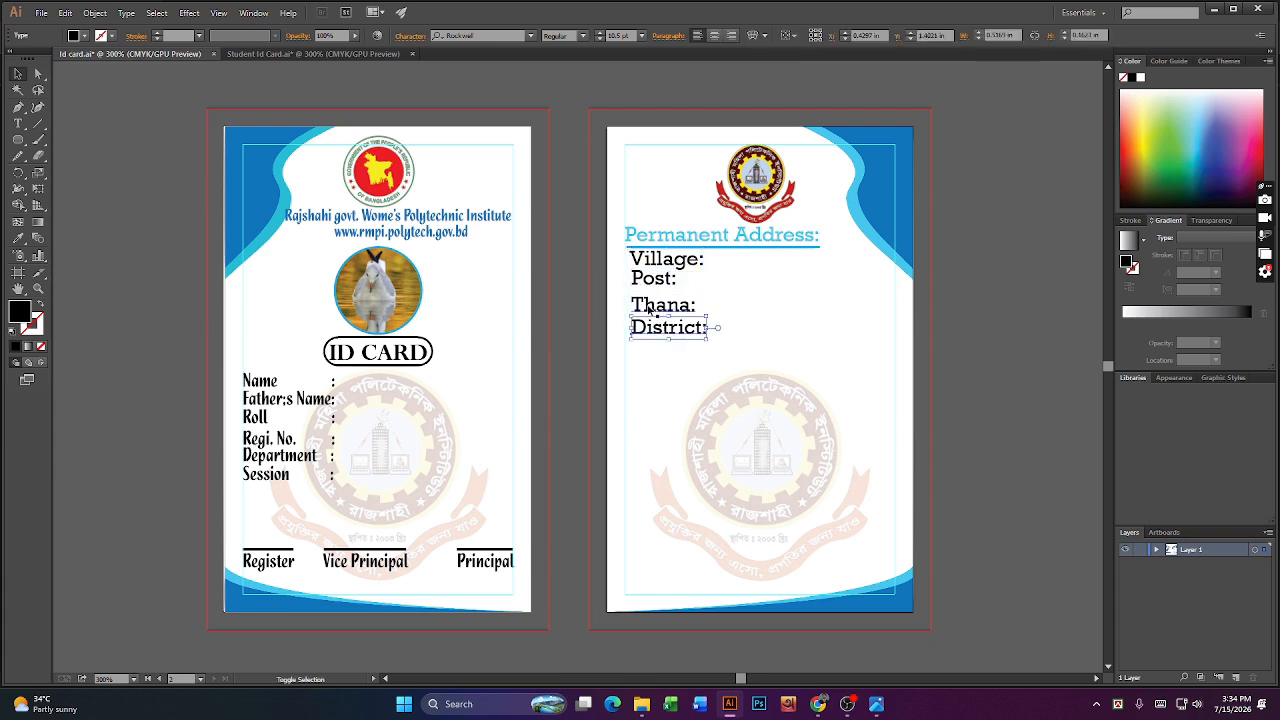
pyautogui.keyDown('shift'); pyautogui.click(650, 304); pyautogui.keyUp('shift')
pyautogui.keyDown('shift'); pyautogui.click(645, 275); pyautogui.keyUp('shift')
pyautogui.keyDown('shift'); pyautogui.click(648, 260); pyautogui.keyUp('shift')
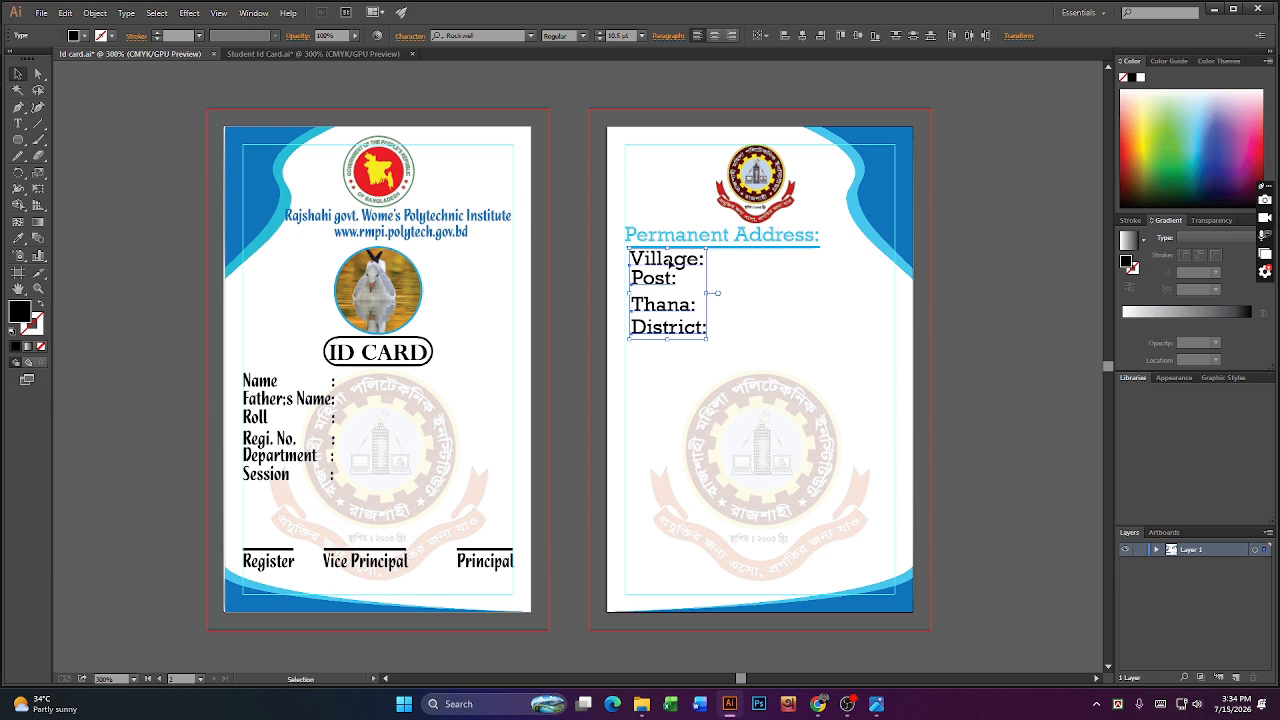
pyautogui.press('Down')
pyautogui.press('Down')
pyautogui.press('Down')
pyautogui.press('Down')
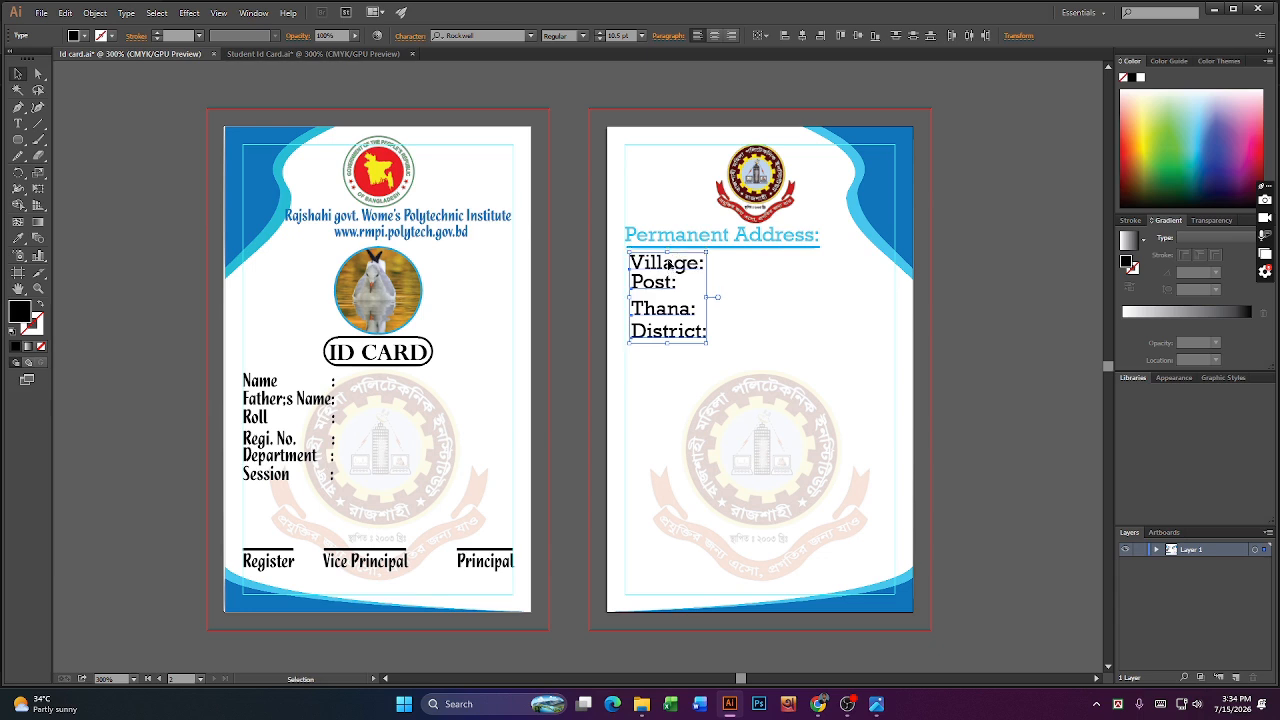
pyautogui.press('Right')
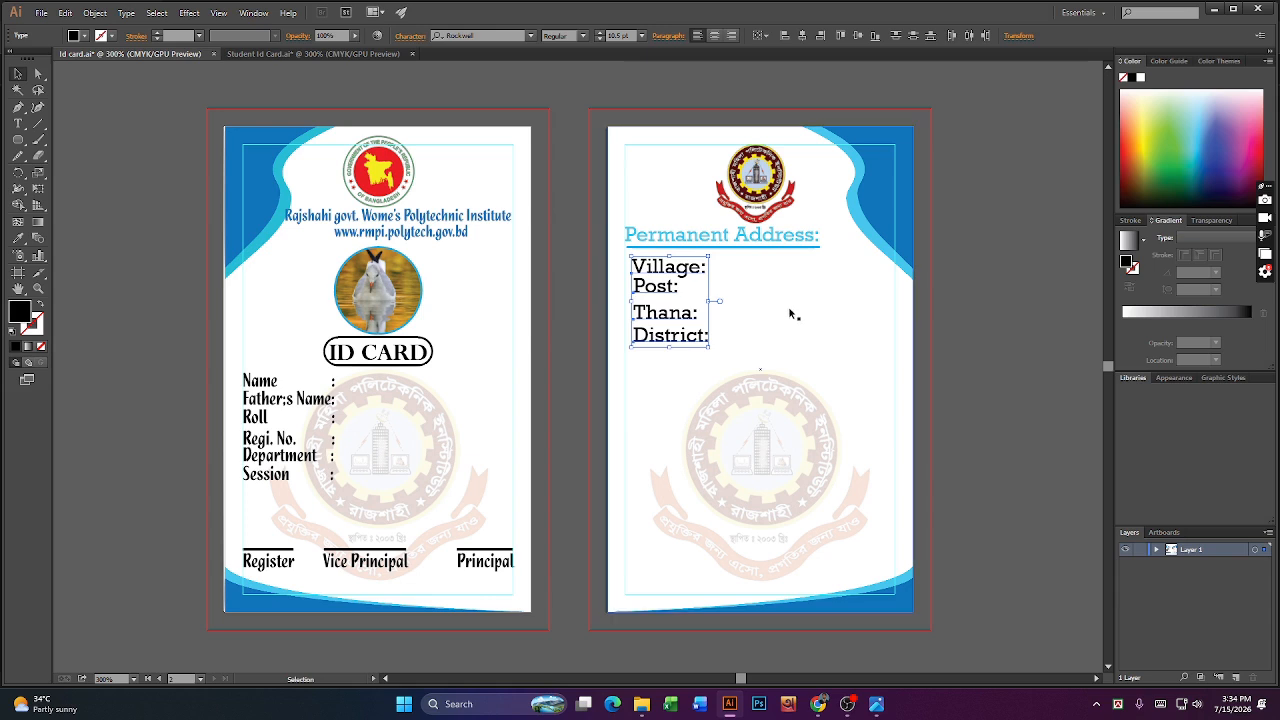
# - Insert spaces before the colons of the Village, Post, Thana and District labels so the colons line up in one column
pyautogui.click(851, 303)
pyautogui.click(703, 268)
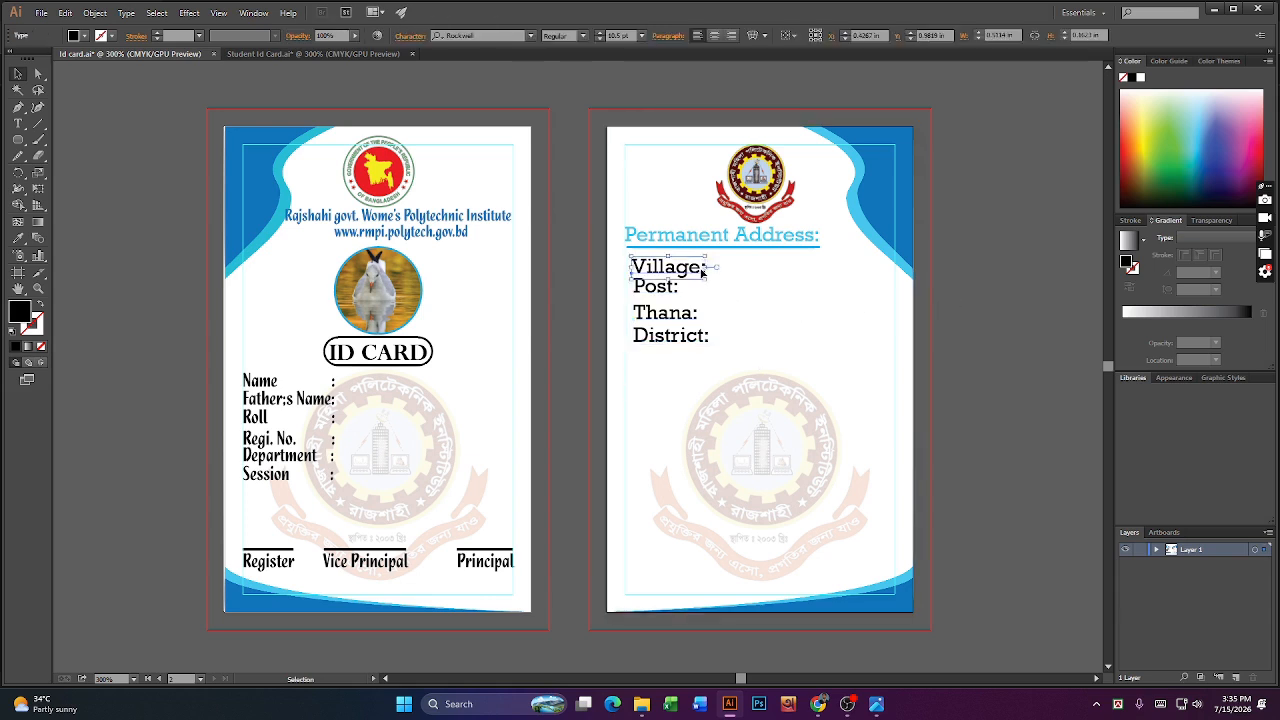
pyautogui.doubleClick(703, 268)
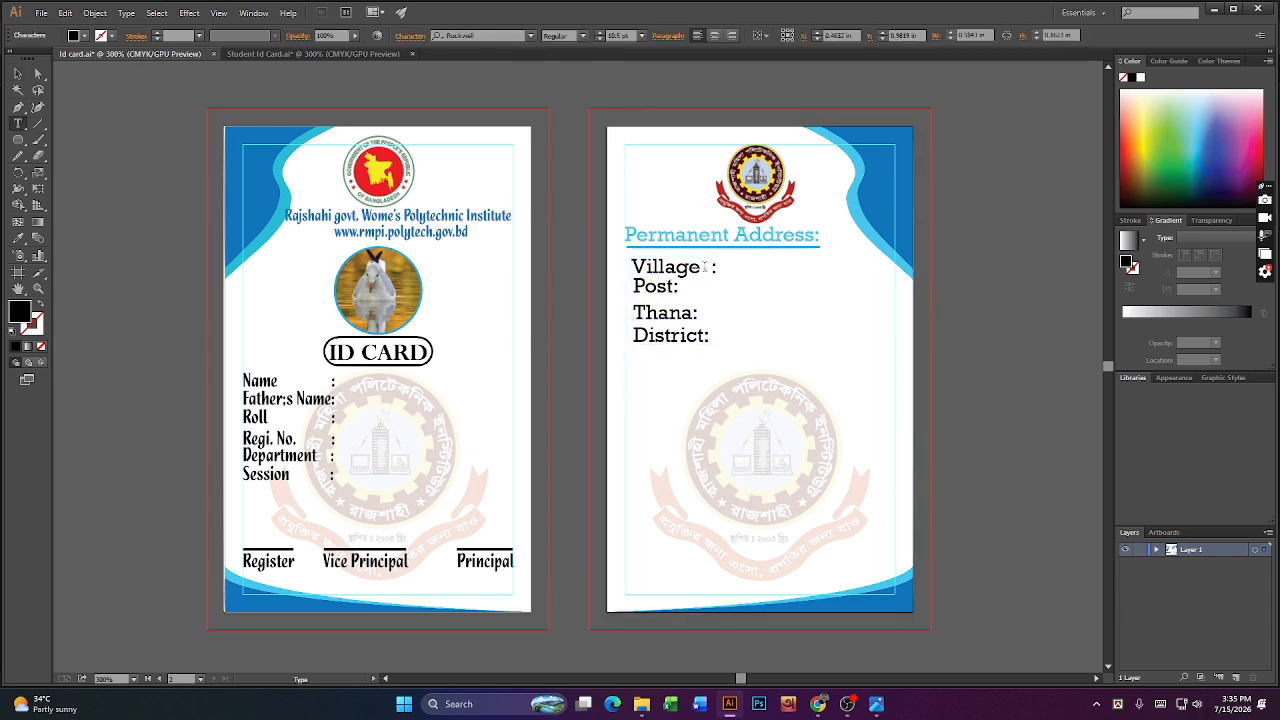
pyautogui.click(722, 318)
pyautogui.write('b')
pyautogui.press('BackSpace')
pyautogui.press('BackSpace')
pyautogui.click(712, 288)
pyautogui.write(':')
pyautogui.write(':')
# - Compare the address labels with the back side of the reference card in ID CARD.png
pyautogui.click(875, 705)
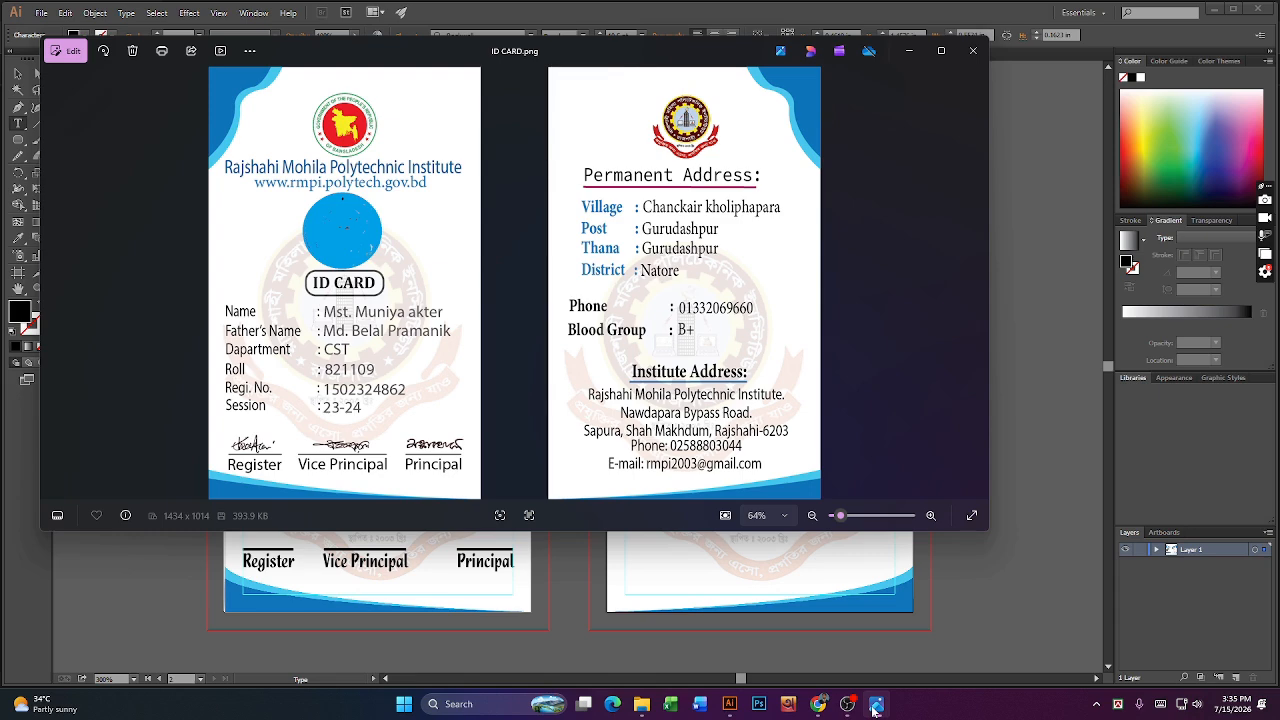
pyautogui.click(875, 705)
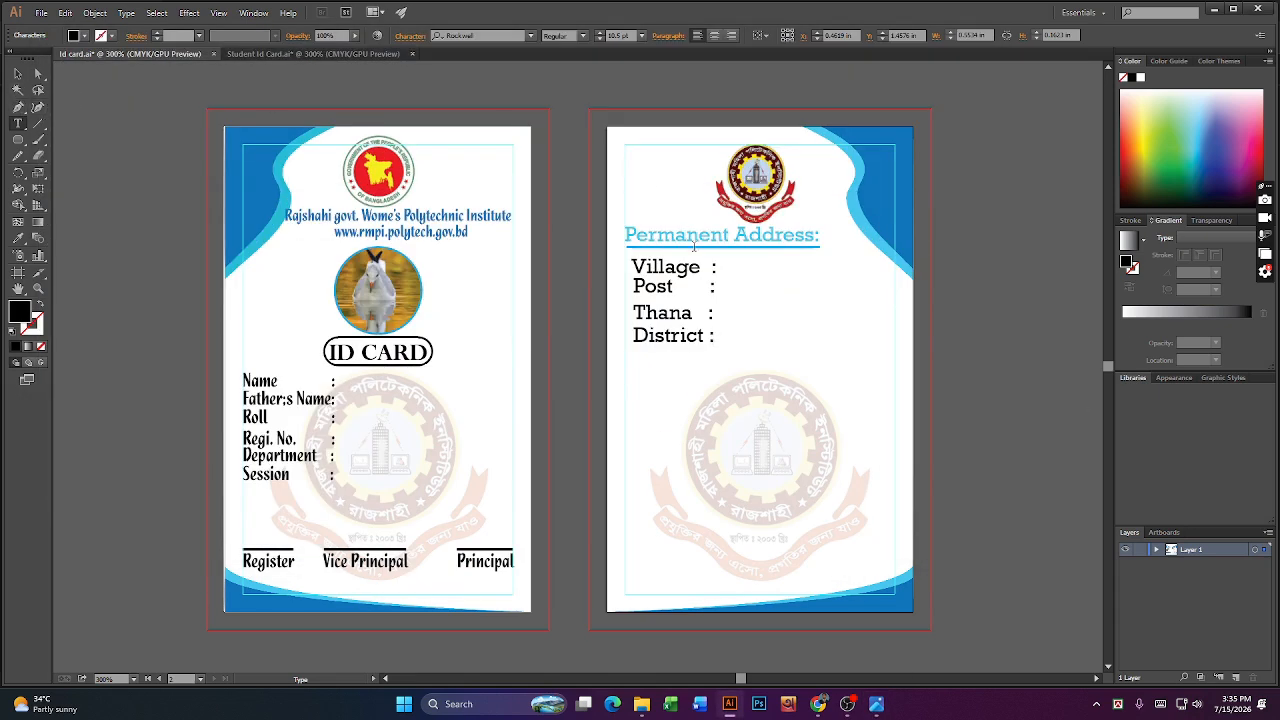
pyautogui.press('Escape')
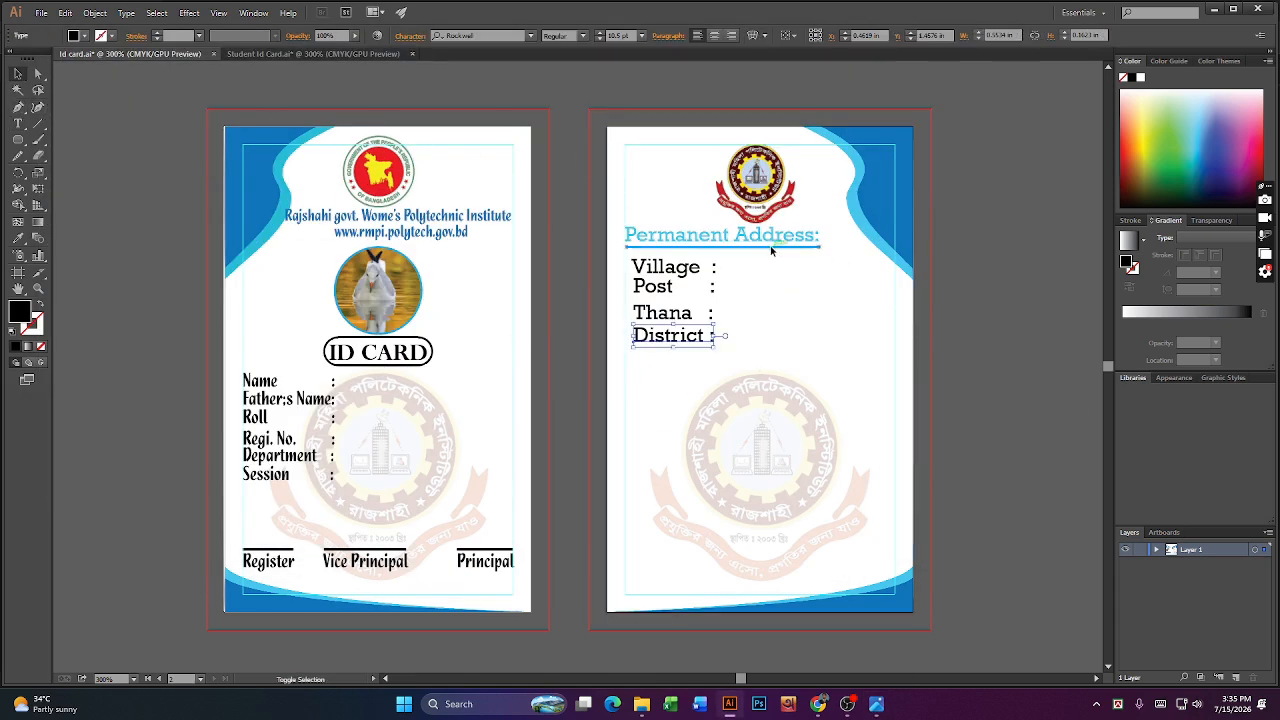
pyautogui.keyDown('shift'); pyautogui.click(771, 248); pyautogui.keyUp('shift')
pyautogui.click(978, 296)
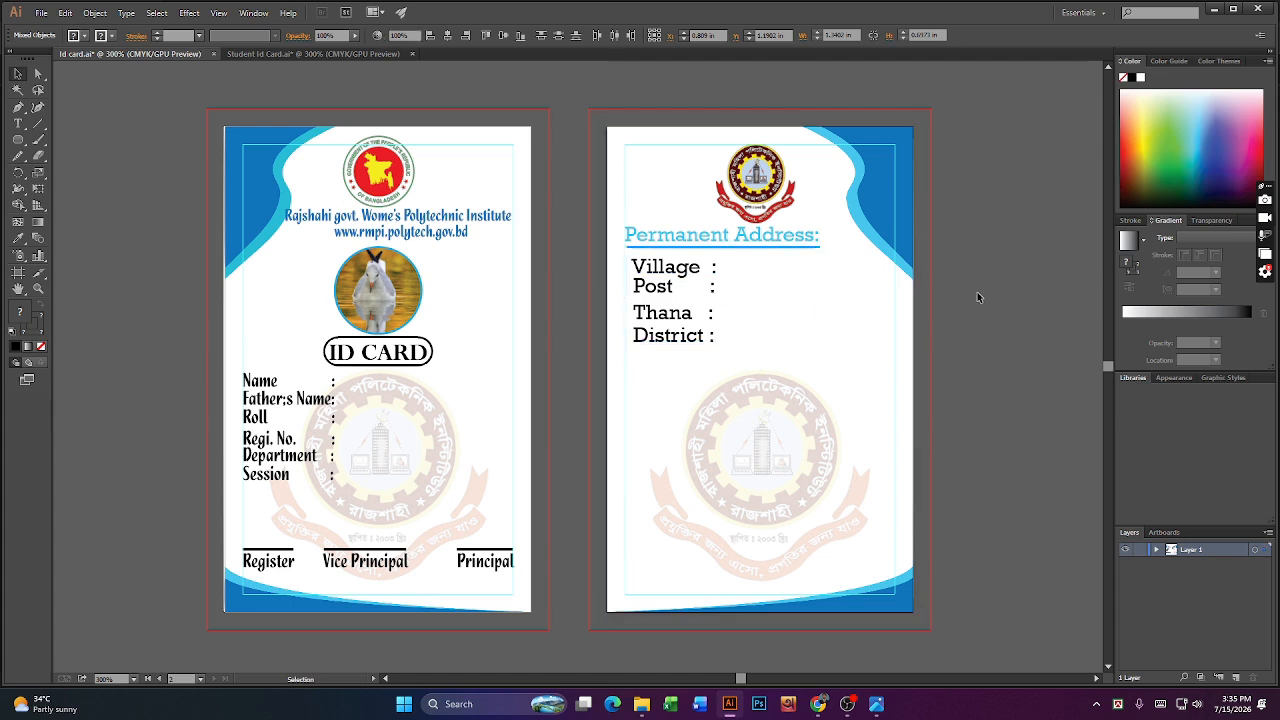
# - Duplicate the "Permanent Address:" heading with its underline onto the watermark in the lower half of the back side
pyautogui.click(715, 248)
pyautogui.keyDown('shift'); pyautogui.click(712, 235); pyautogui.keyUp('shift')
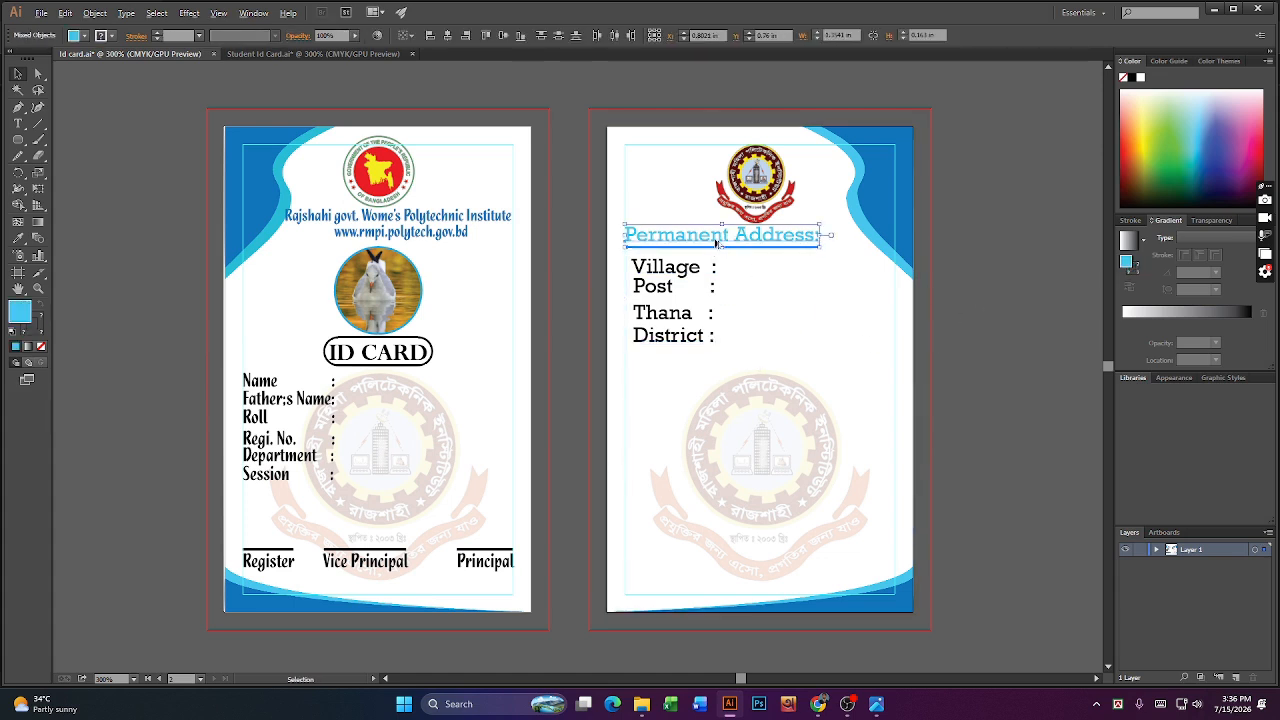
pyautogui.moveTo(716, 241); pyautogui.dragTo(762, 441)
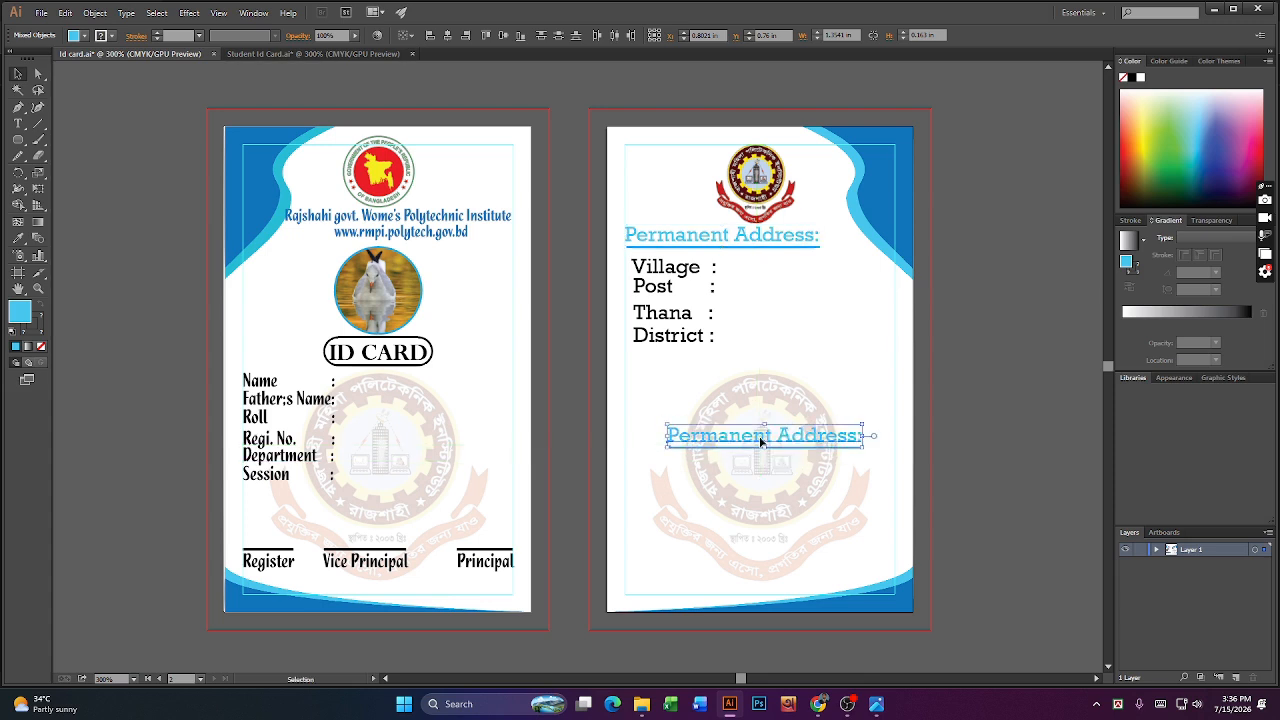
# - Replace the text of the copied heading with "Institute Address"
pyautogui.doubleClick(764, 436)
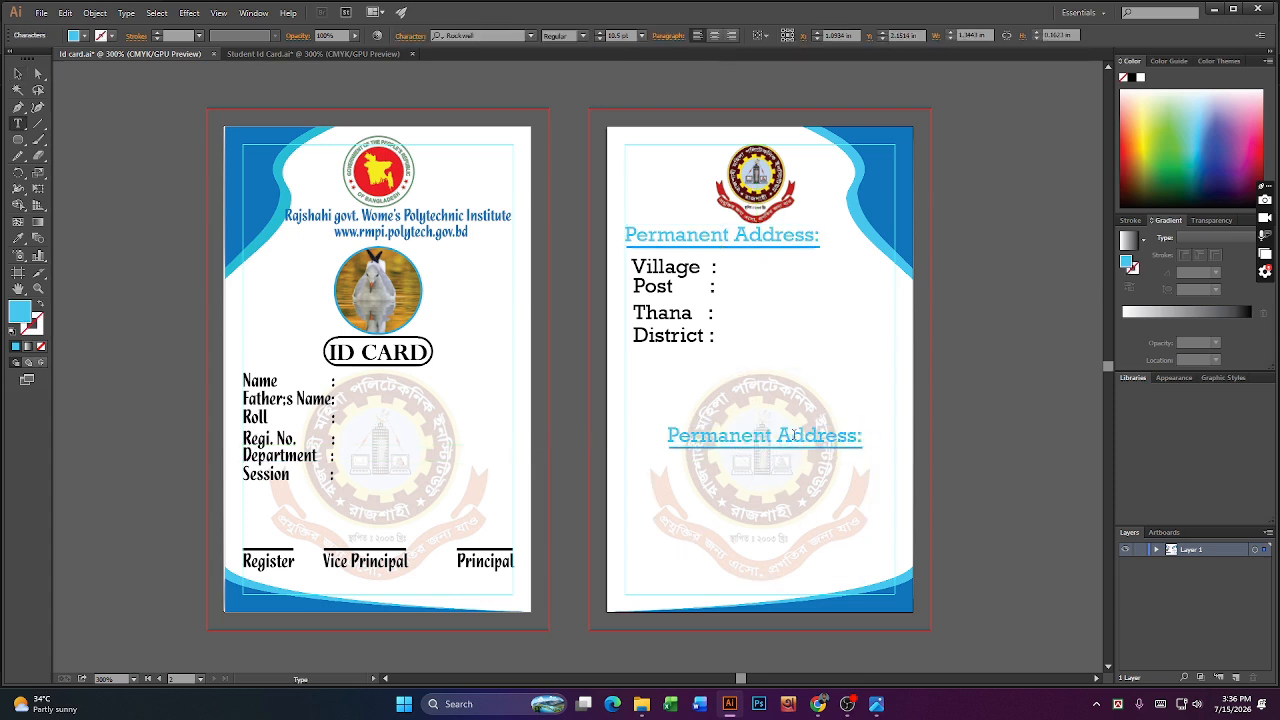
pyautogui.click(857, 437)
pyautogui.press('BackSpace')
pyautogui.press('BackSpace')
pyautogui.press('BackSpace')
pyautogui.press('BackSpace')
pyautogui.press('BackSpace')
pyautogui.press('BackSpace')
pyautogui.press('BackSpace')
pyautogui.press('BackSpace')
pyautogui.press('BackSpace')
pyautogui.press('BackSpace')
pyautogui.press('BackSpace')
pyautogui.press('BackSpace')
pyautogui.press('BackSpace')
pyautogui.press('BackSpace')
pyautogui.press('BackSpace')
pyautogui.press('BackSpace')
pyautogui.press('BackSpace')
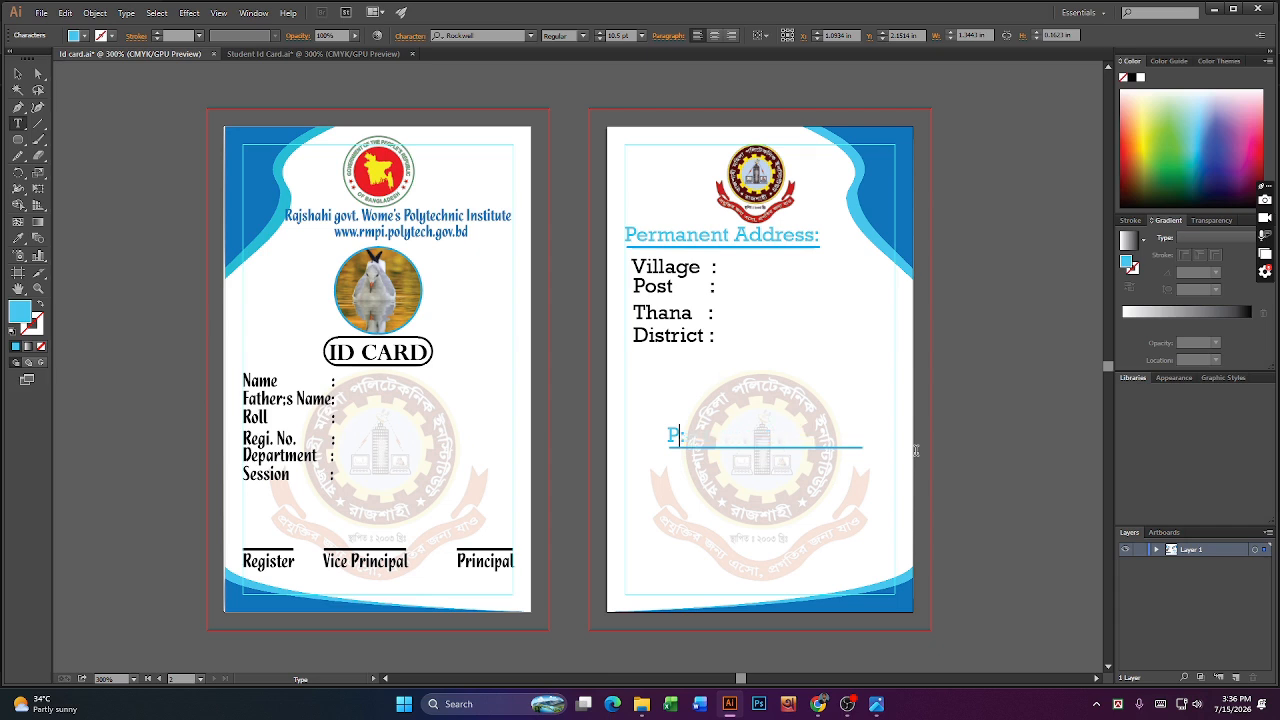
pyautogui.write('Institute A')
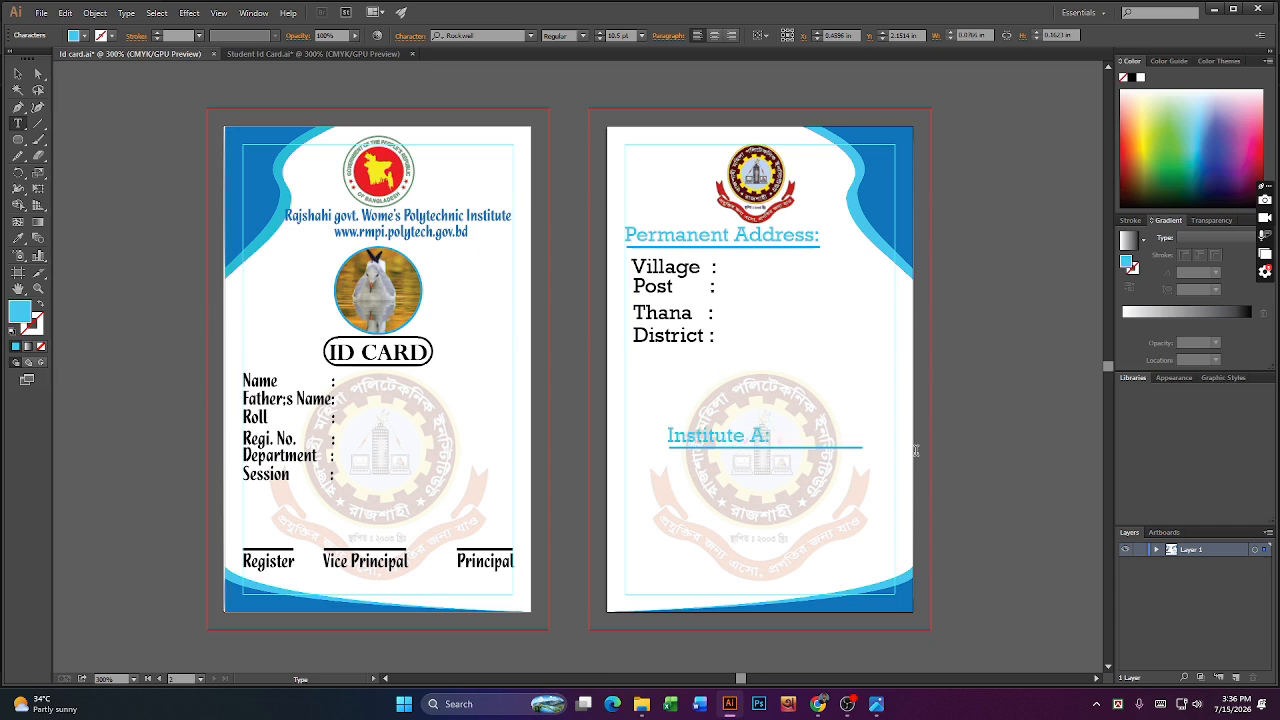
pyautogui.write('ddress')
pyautogui.press('Right')
# - Recolor the whole "Institute Address" heading text to dark gray
pyautogui.hotkey('ctrl', 'a')
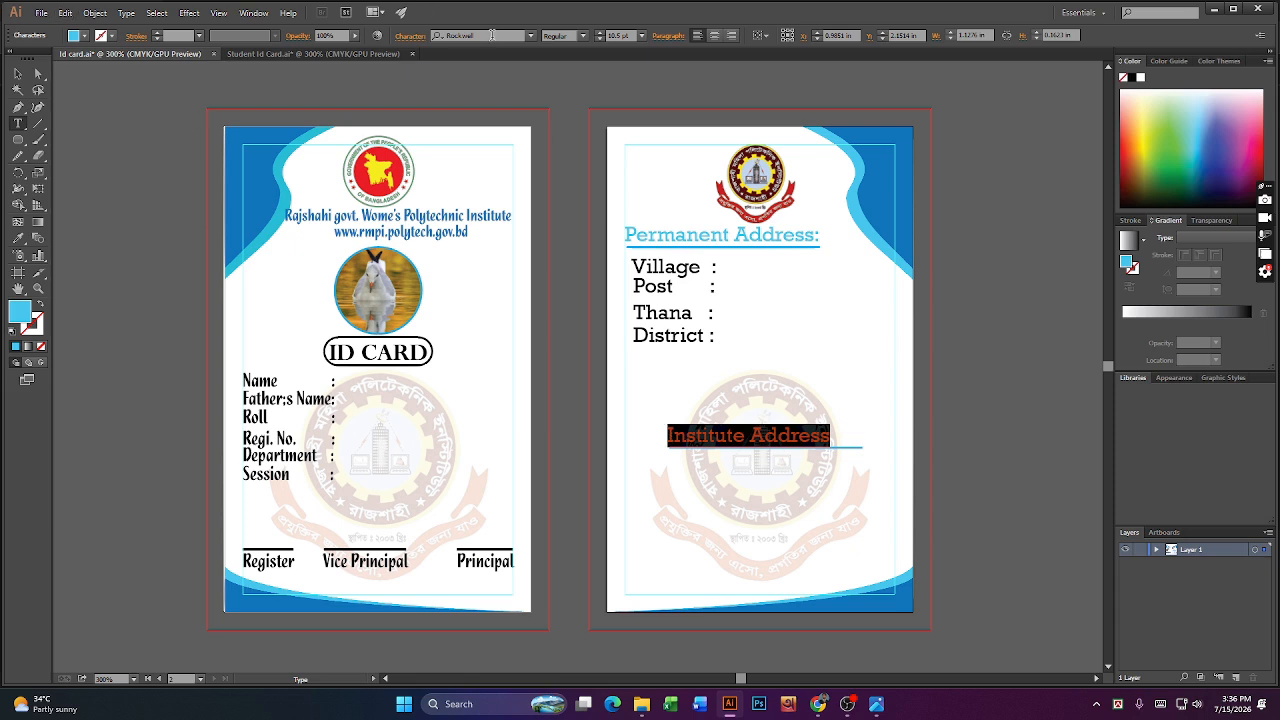
pyautogui.click(85, 36)
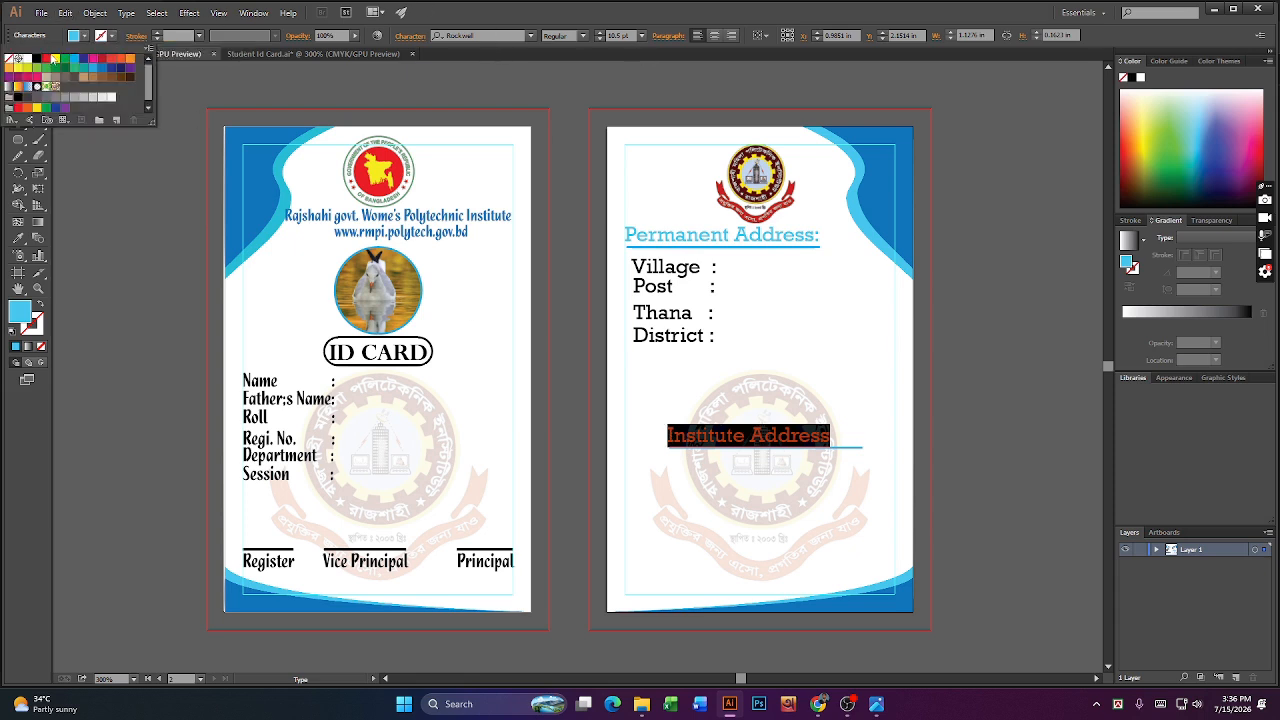
pyautogui.click(37, 59)
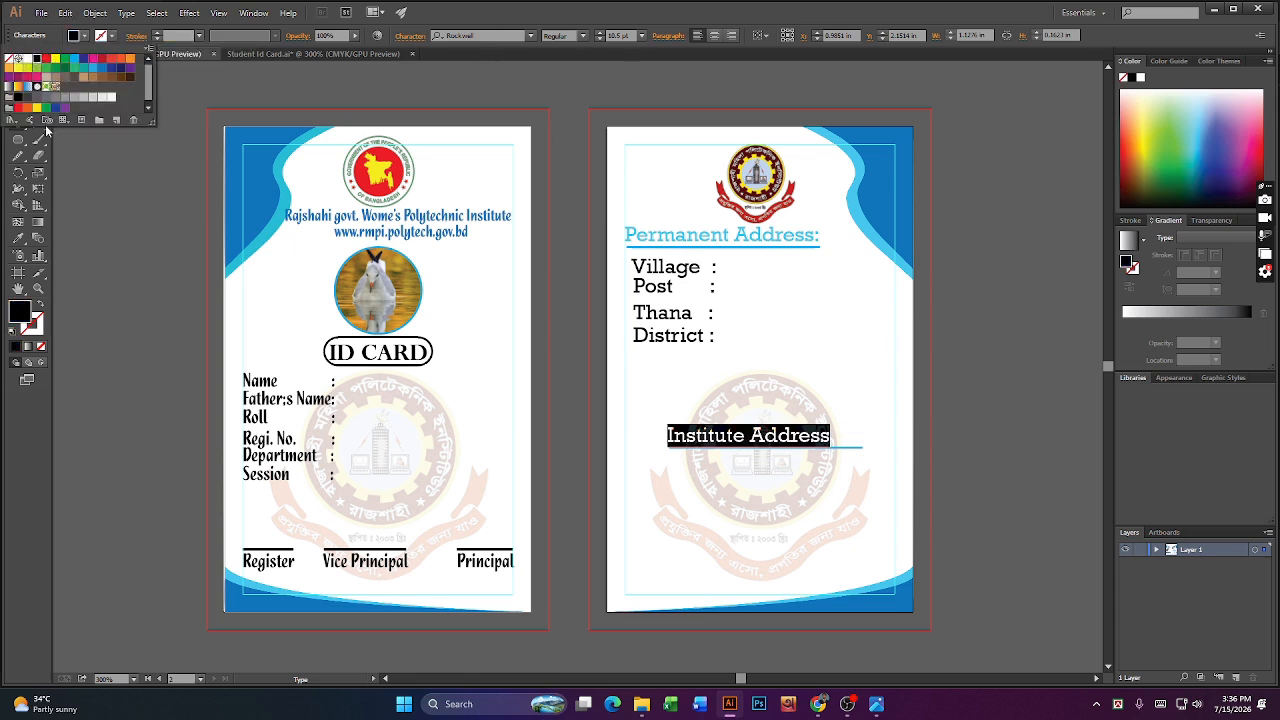
pyautogui.click(28, 99)
pyautogui.click(160, 271)
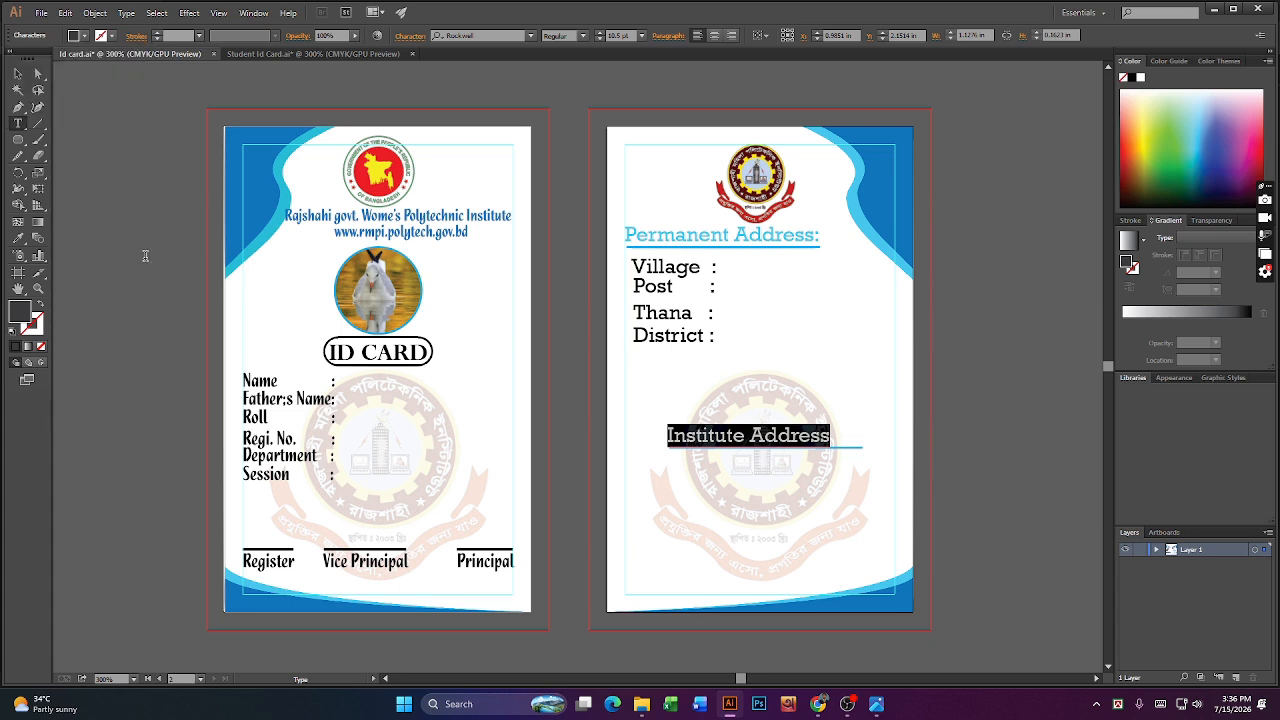
# - Set the stroke of the line under "Institute Address" to the same dark gray as the heading text
pyautogui.click(17, 73)
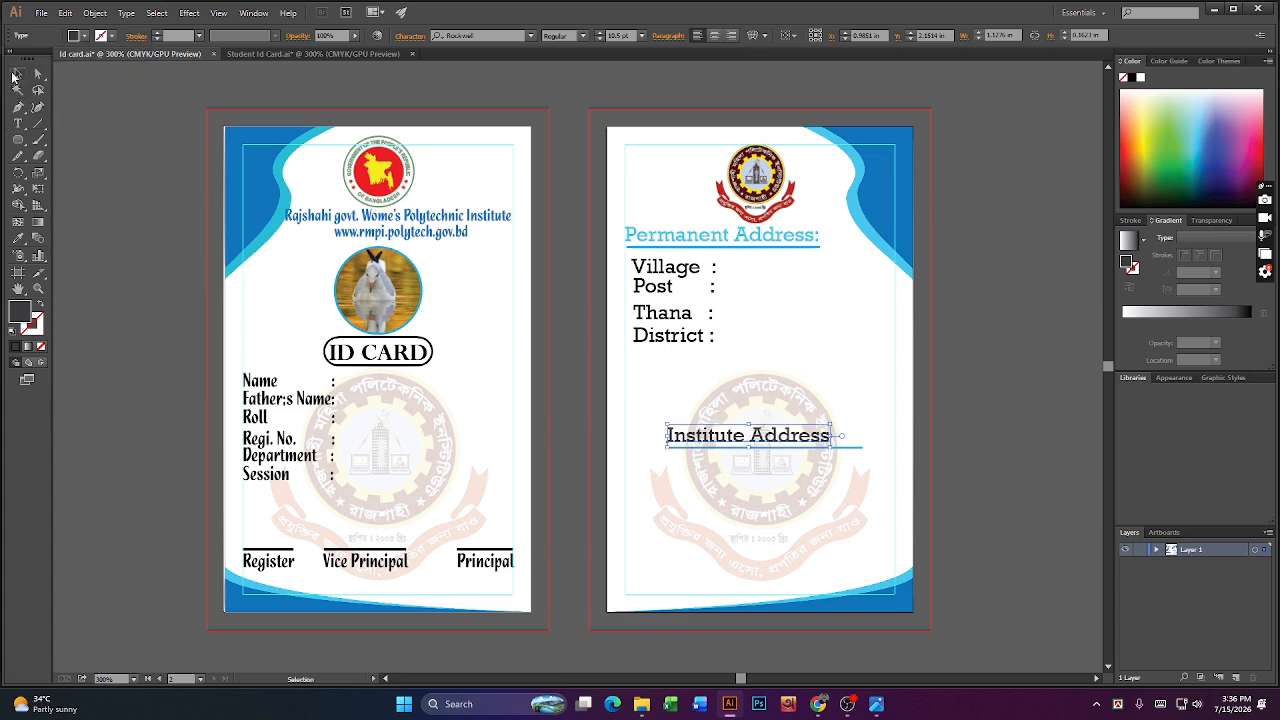
pyautogui.click(705, 448)
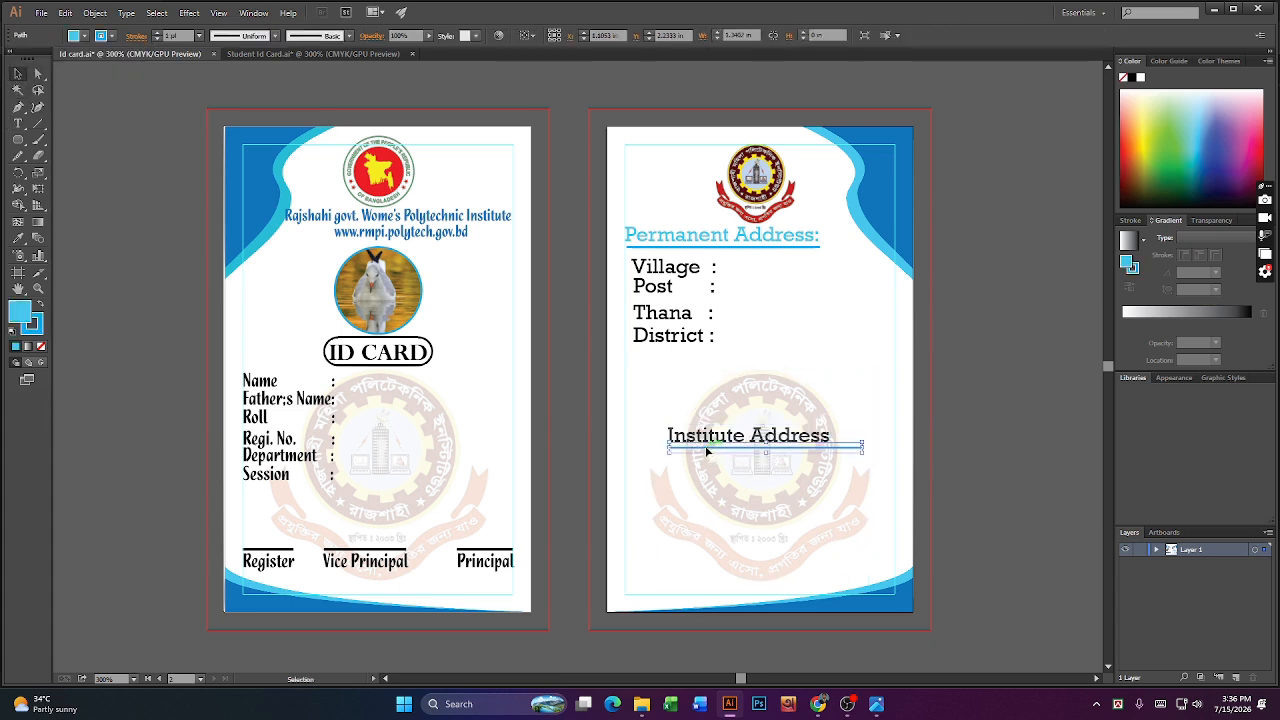
pyautogui.click(112, 36)
pyautogui.click(28, 99)
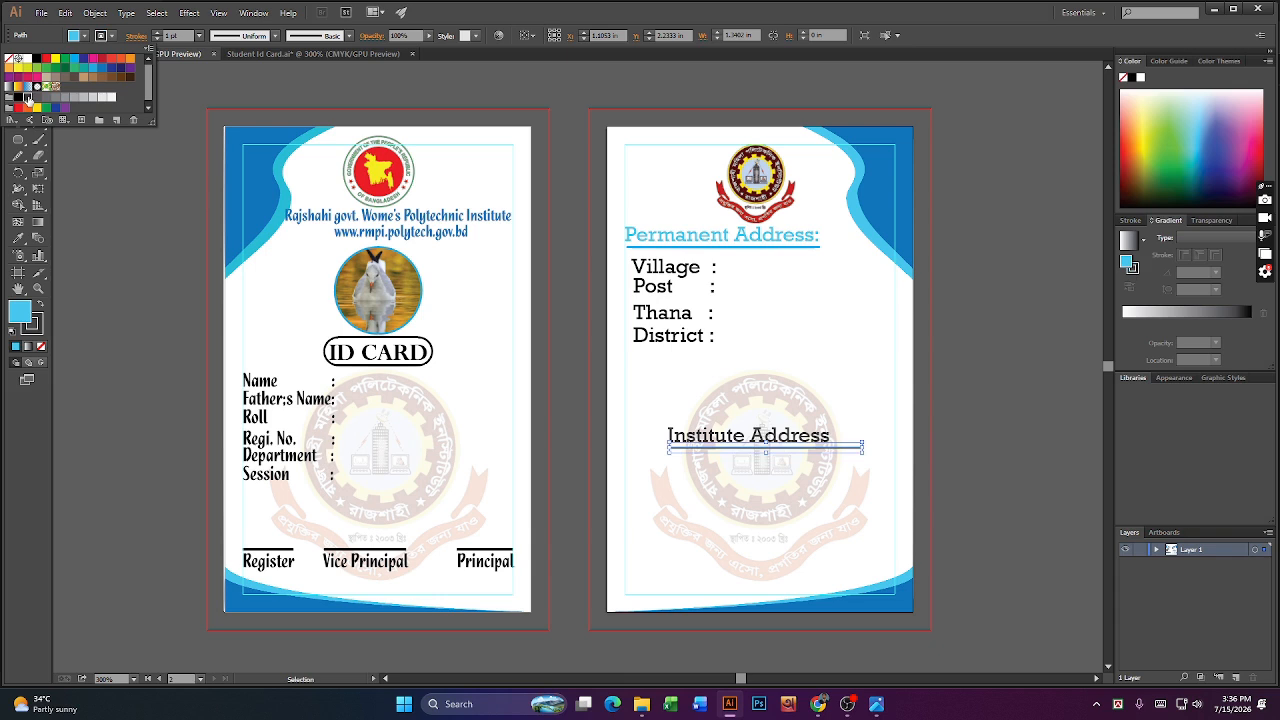
pyautogui.click(88, 201)
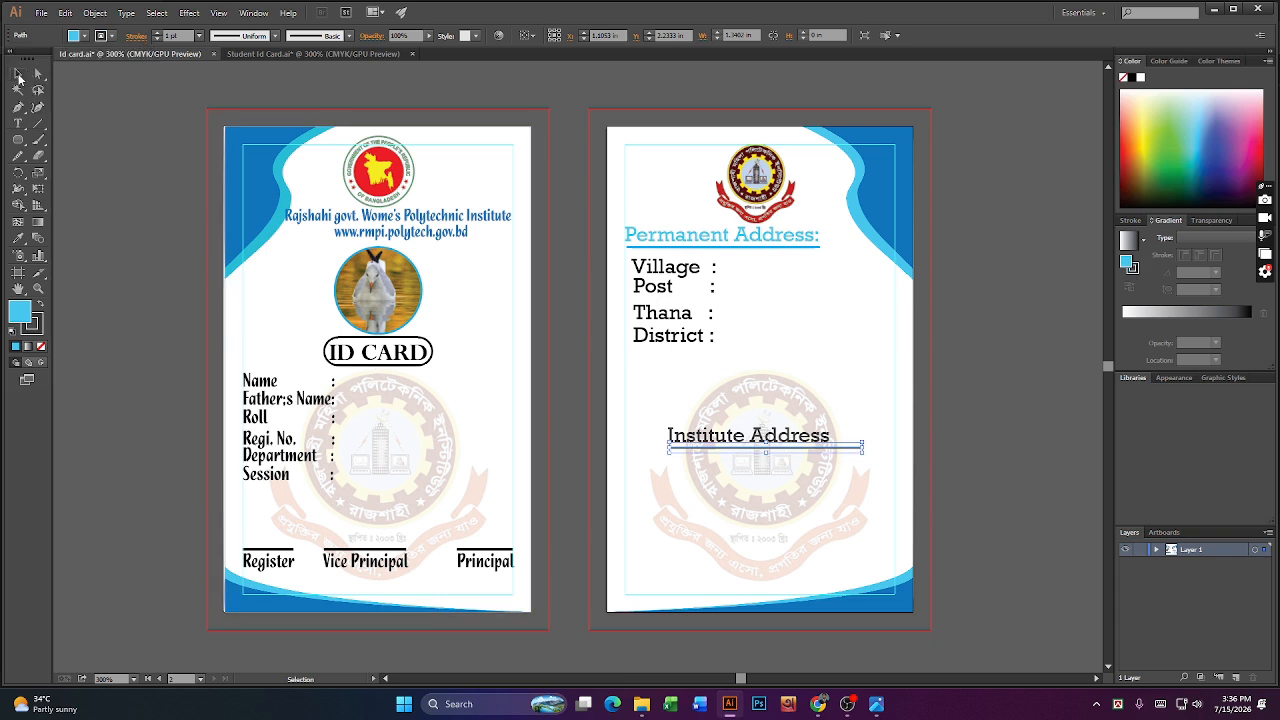
# - Shorten the underline from its right end so it matches the width of the "Institute Address" heading
pyautogui.click(935, 437)
pyautogui.click(825, 444)
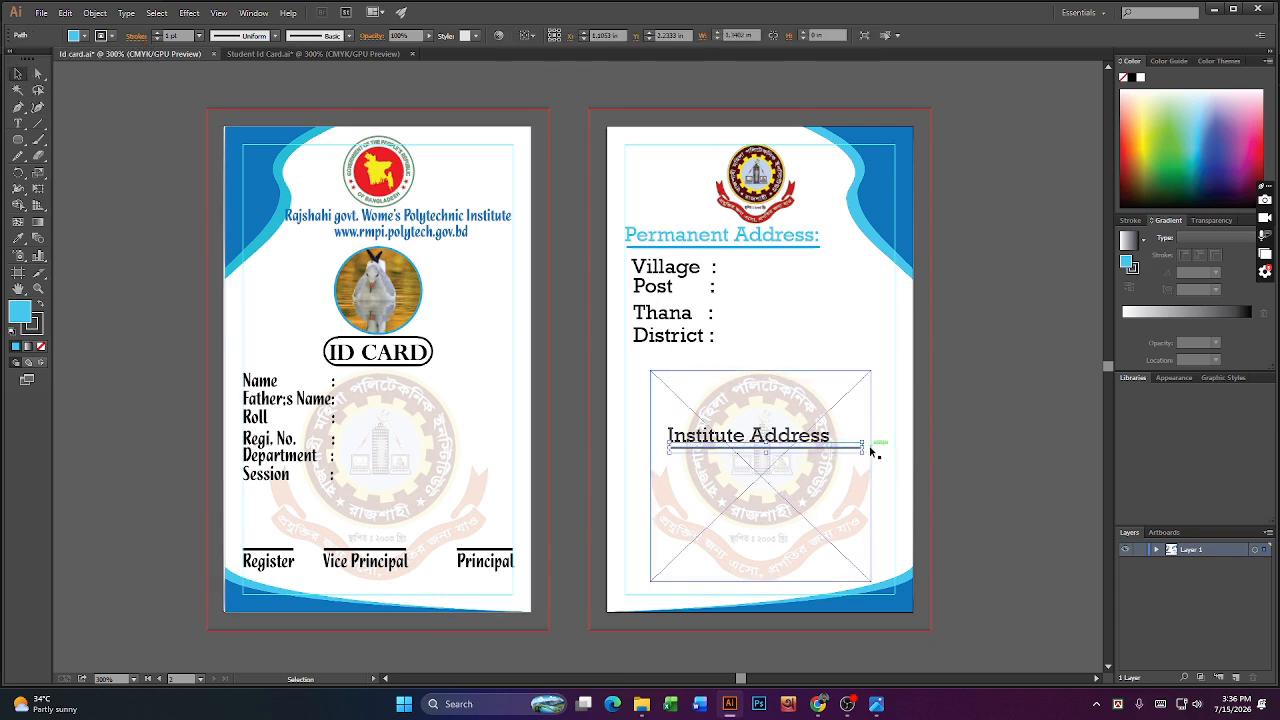
pyautogui.moveTo(862, 447); pyautogui.dragTo(831, 447)
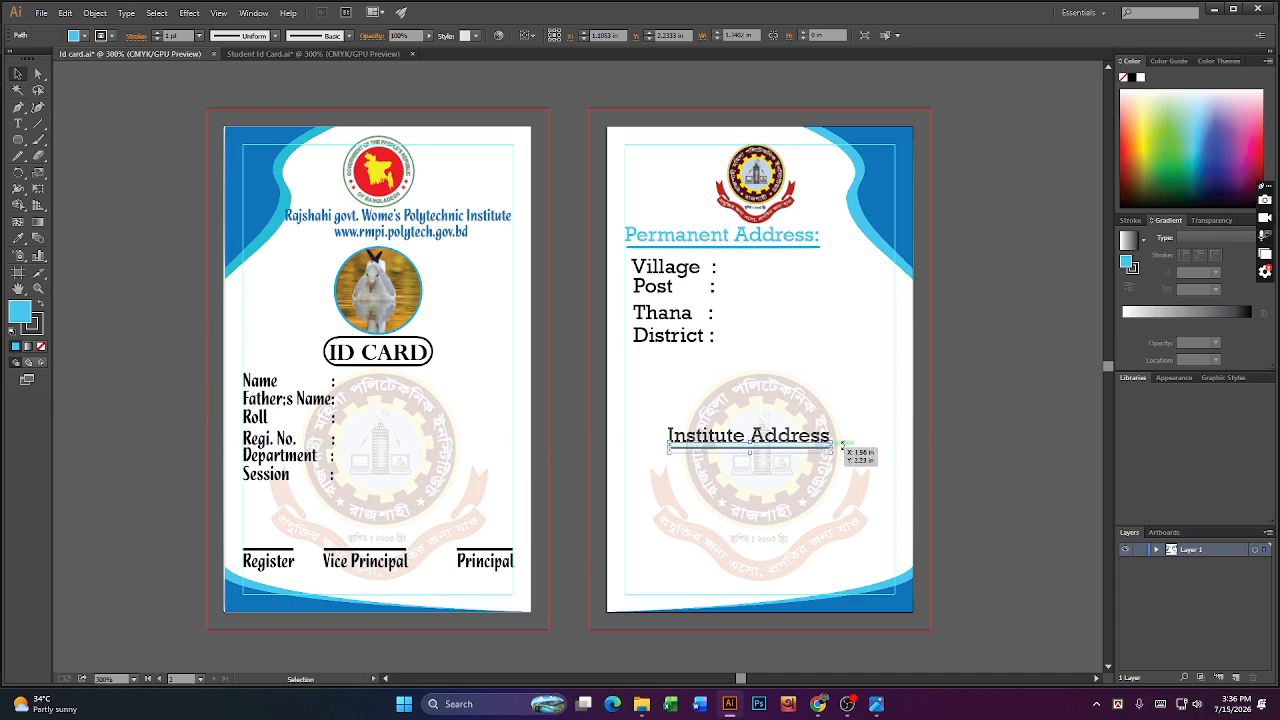
pyautogui.click(970, 425)
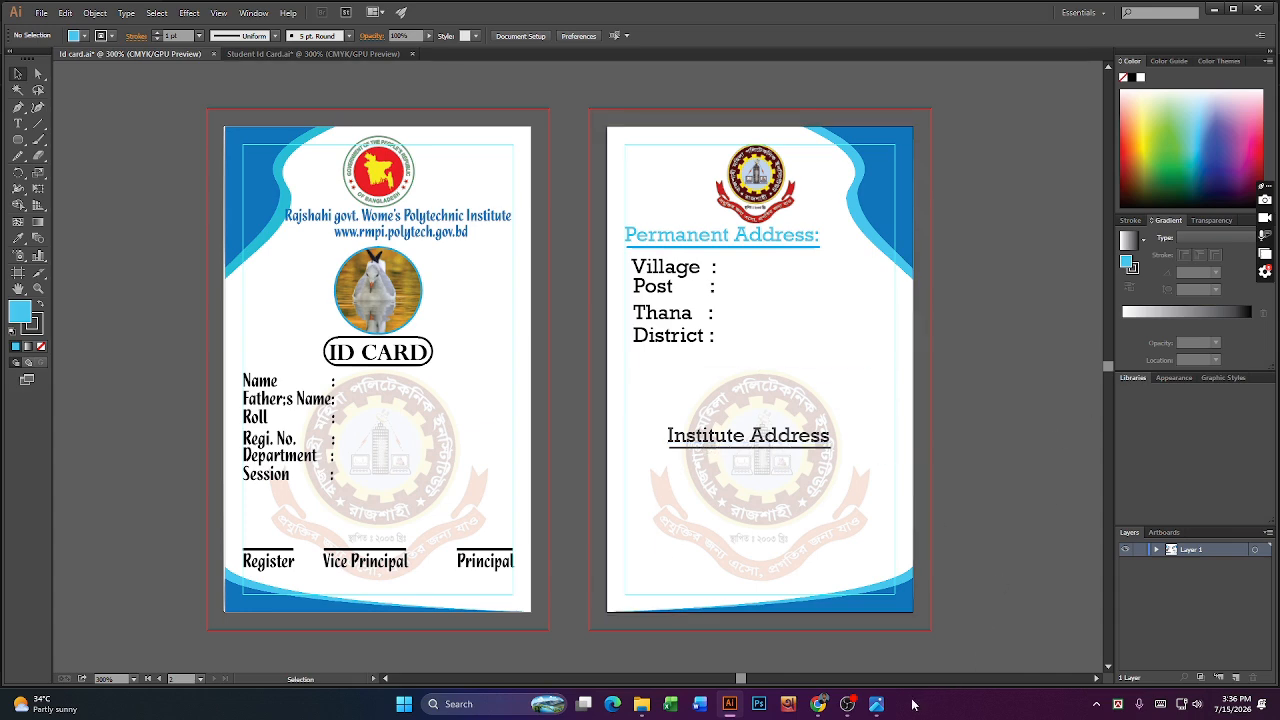
# - Check the institute address block in ID CARD.png, and lock the watermark logo on the card's back side
pyautogui.click(877, 705)
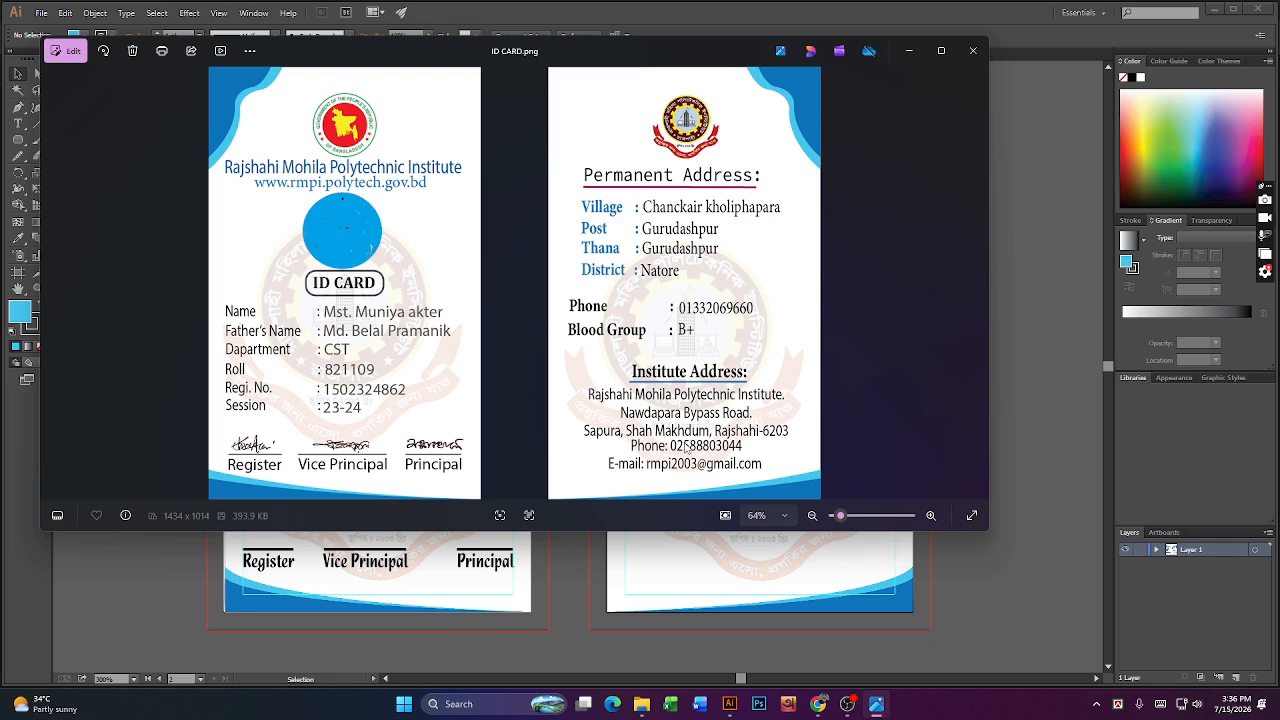
pyautogui.click(1008, 528)
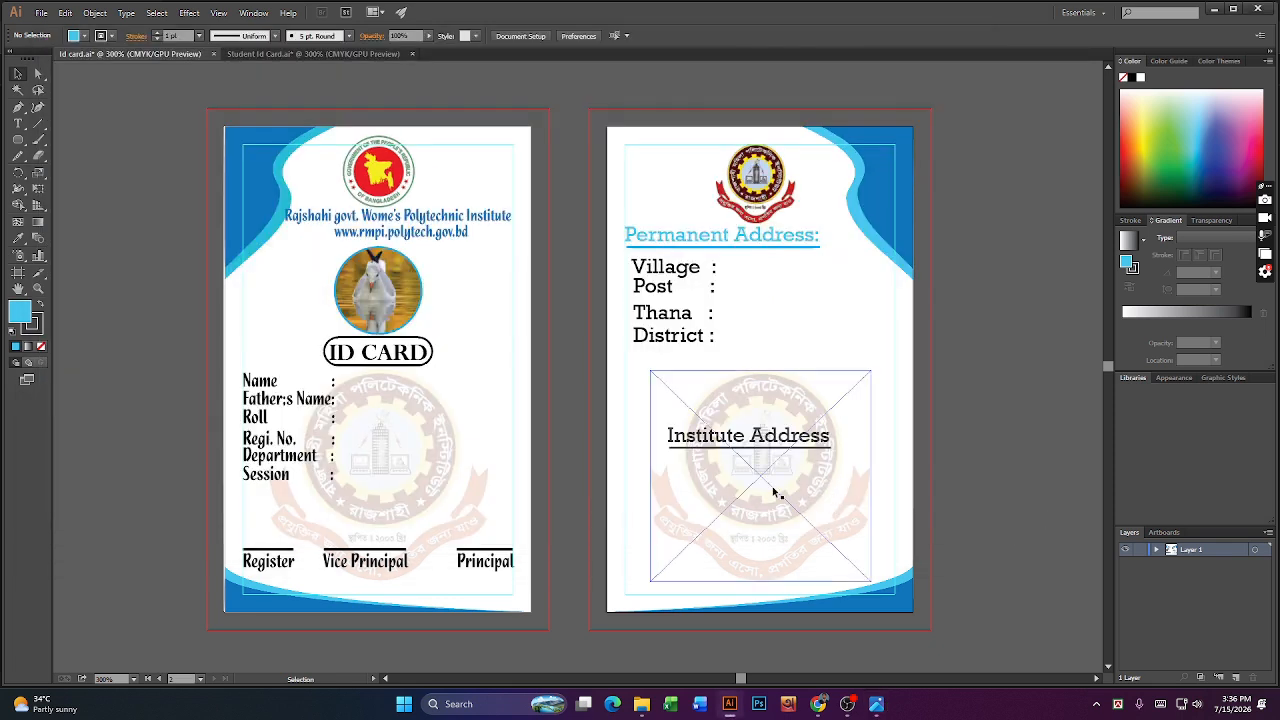
pyautogui.click(17, 123)
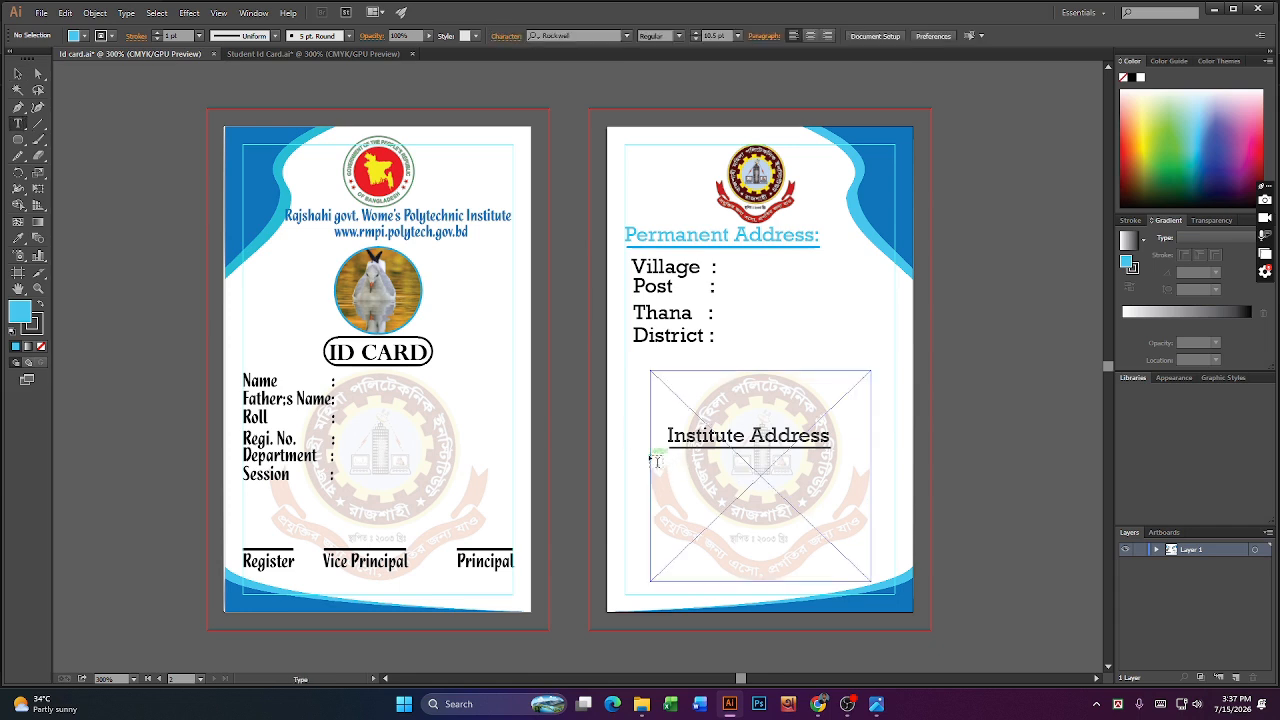
pyautogui.click(17, 74)
pyautogui.click(712, 453)
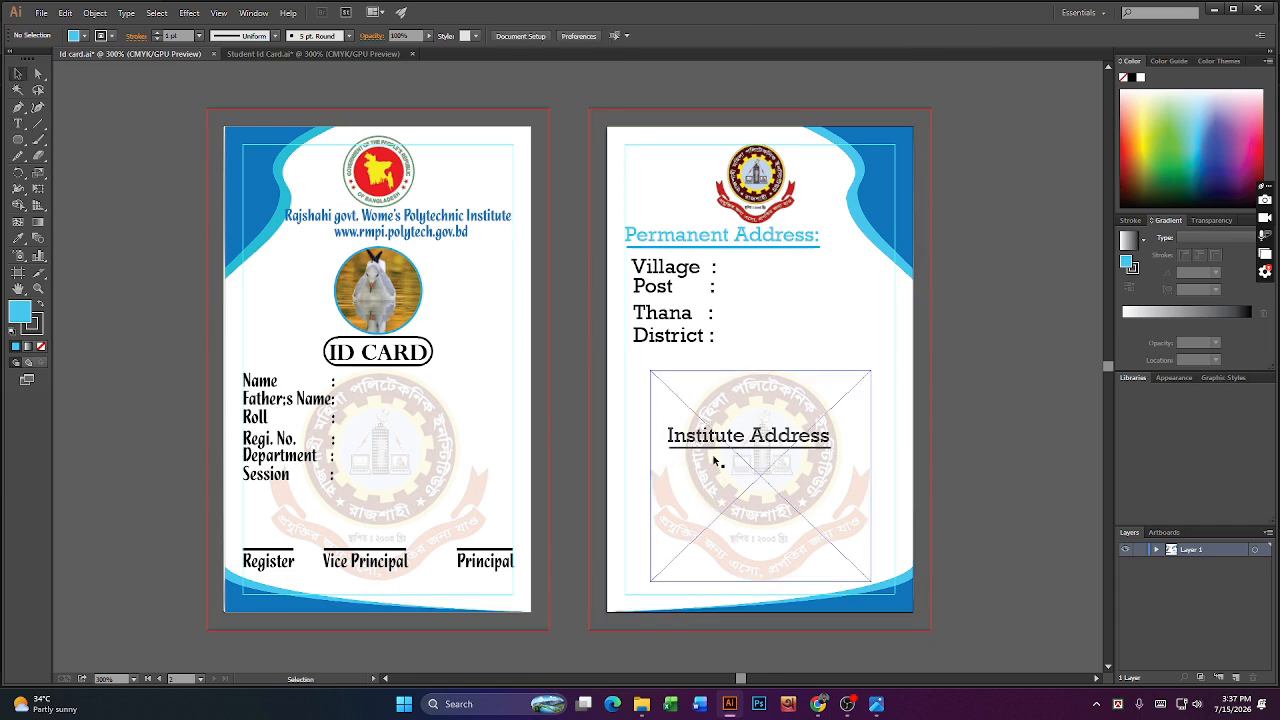
pyautogui.hotkey('ctrl', '2')
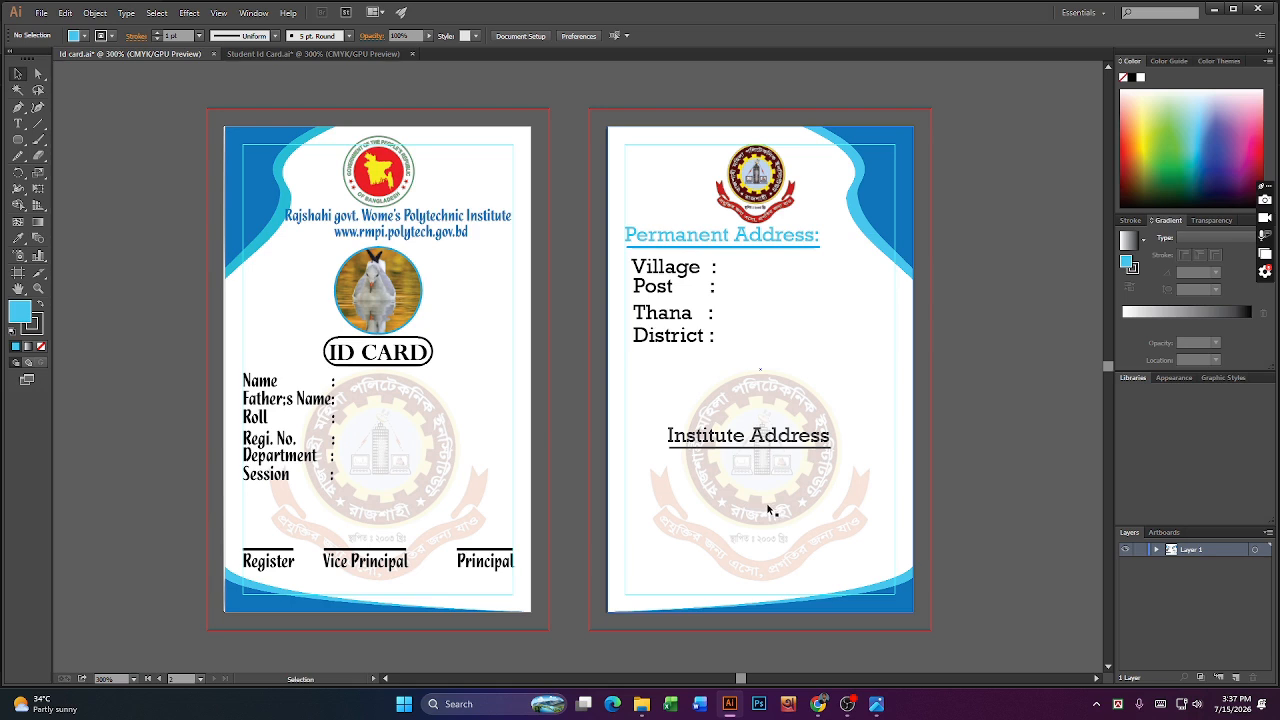
# - Add the text line "Rajshahi Govt. Women's Polytechnic Institute" below the "Institute Address" heading
pyautogui.click(26, 127)
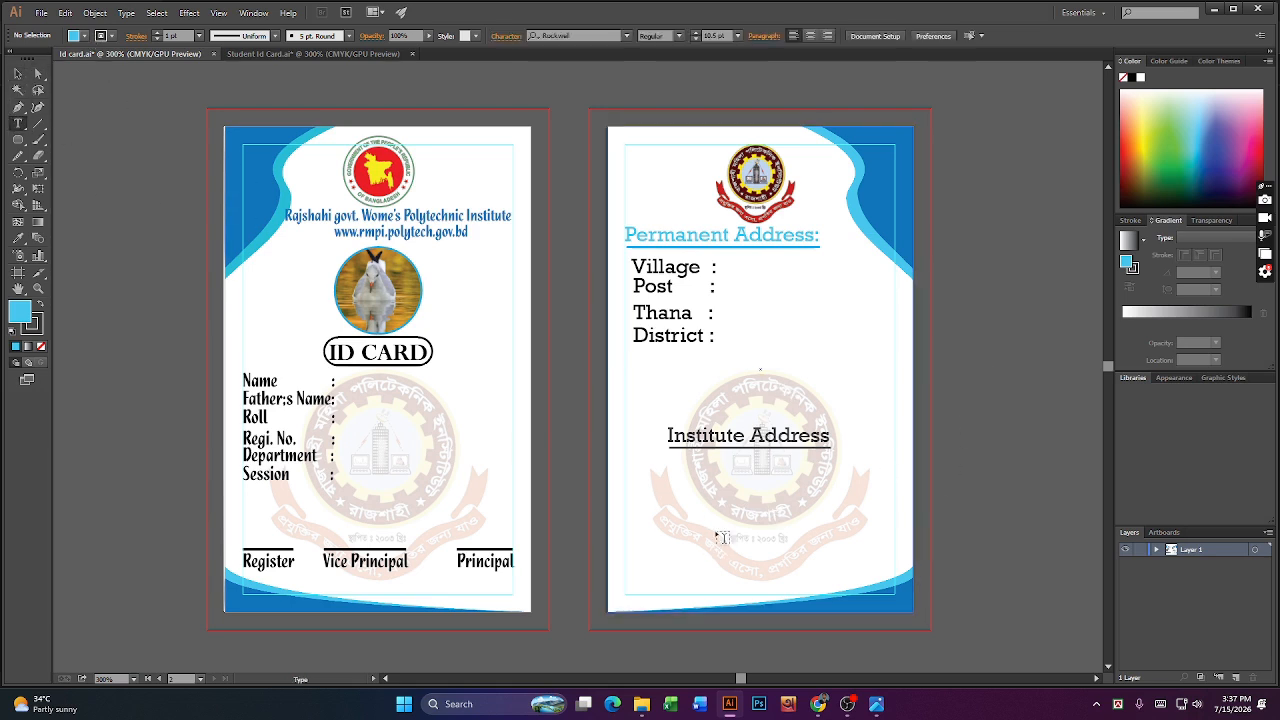
pyautogui.click(661, 466)
pyautogui.write('Ra')
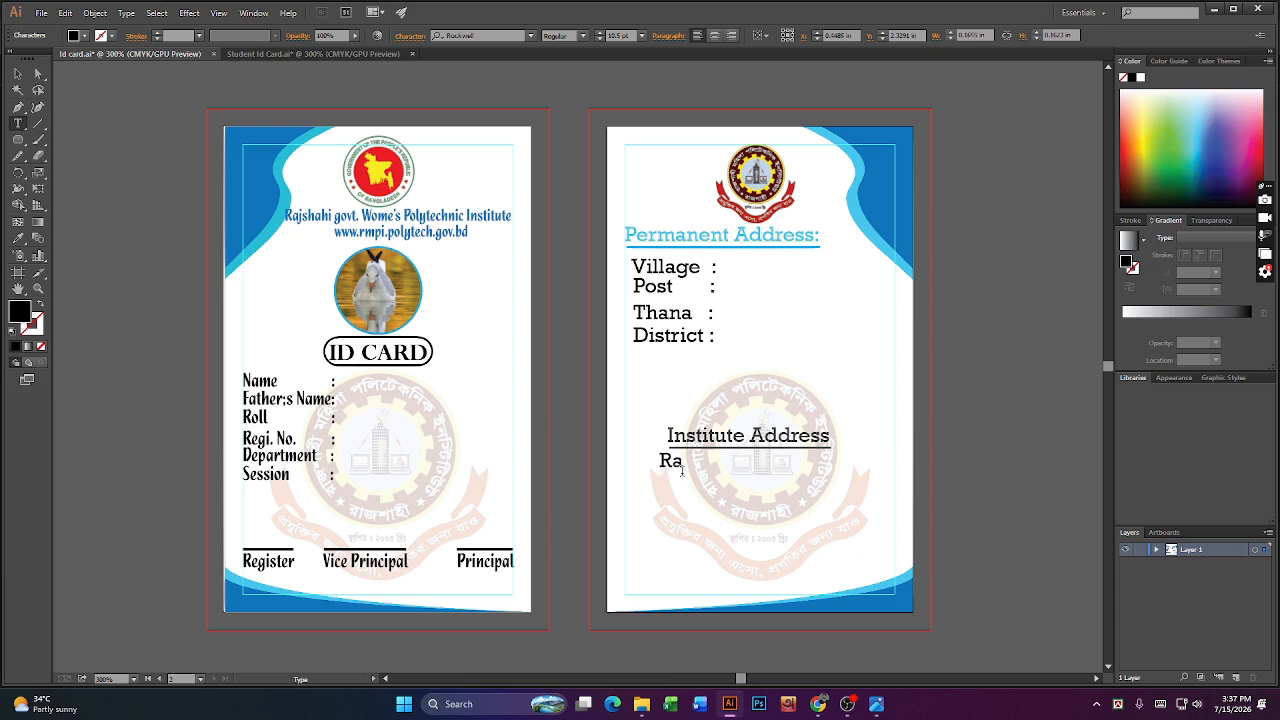
pyautogui.write('jsa')
pyautogui.write('g')
pyautogui.press('BackSpace')
pyautogui.write('hahi Go')
pyautogui.press('BackSpace')
pyautogui.write('ovt')
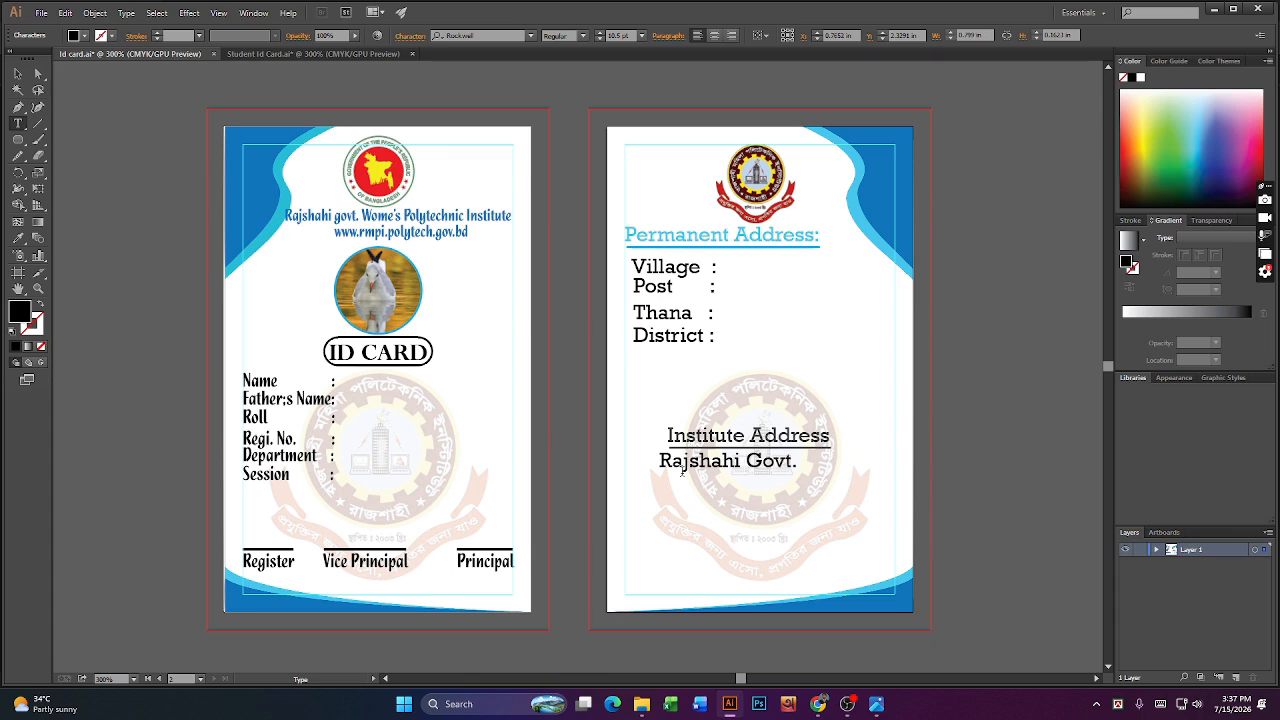
pyautogui.write('. Wome')
pyautogui.write('n')
pyautogui.write("'s")
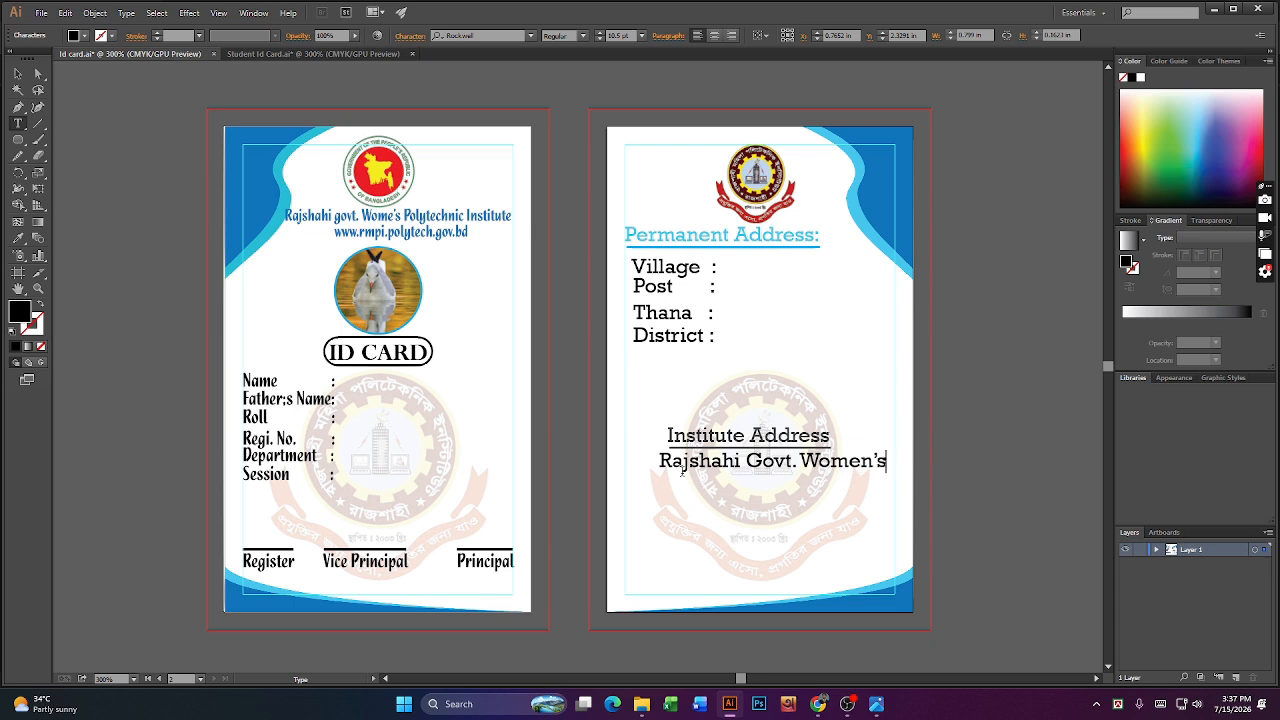
pyautogui.write(' Polytechnic I')
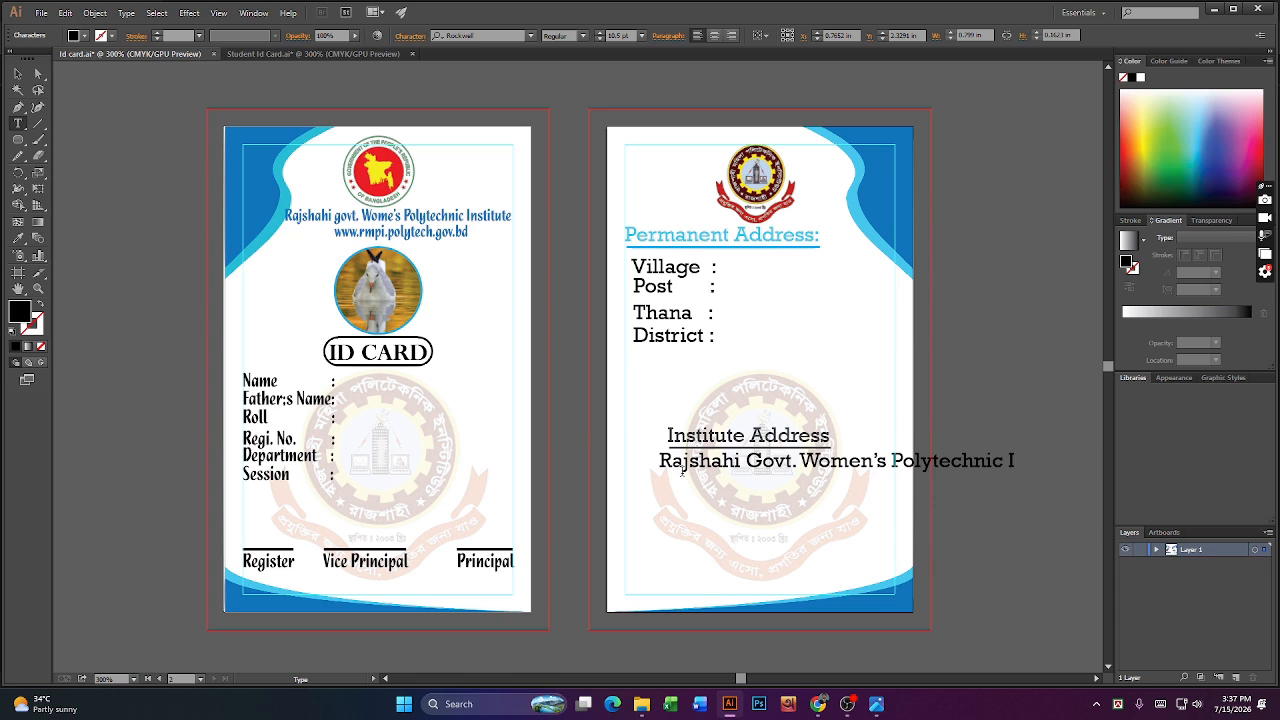
pyautogui.write('nstitute')
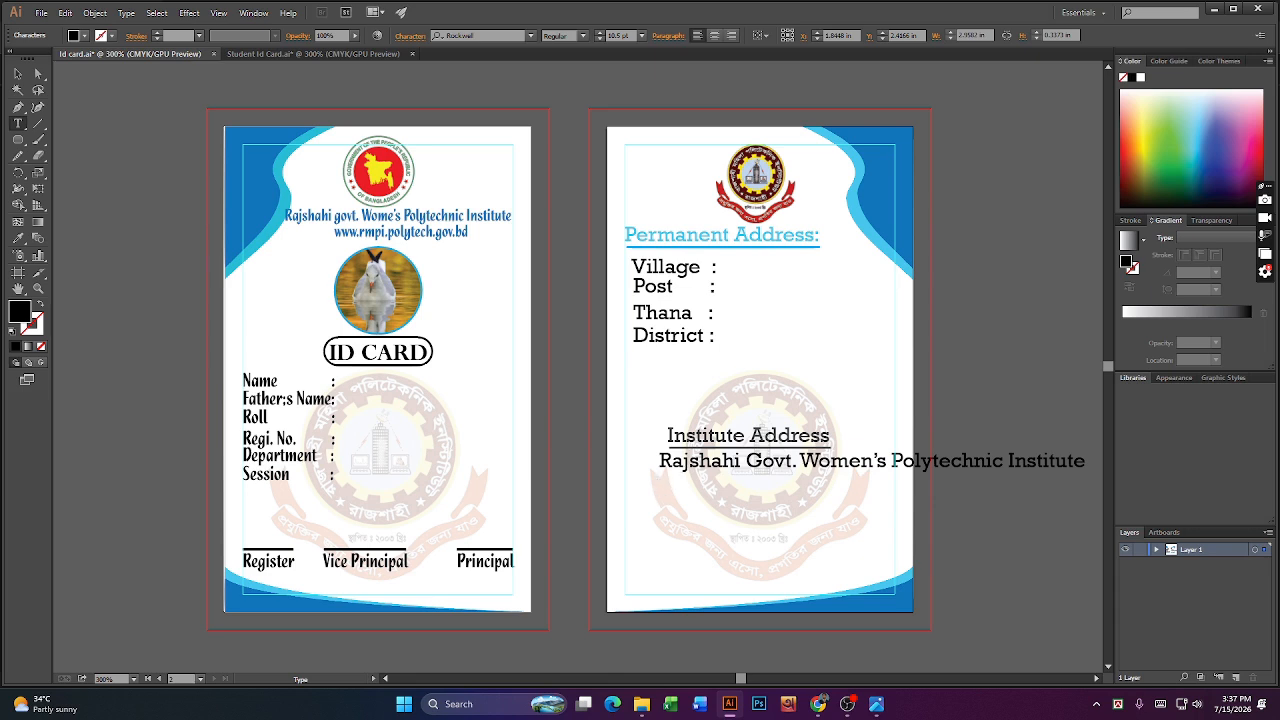
# - Consult ID CARD.png and add the institute's street name as a second line under the institute name
pyautogui.click(877, 705)
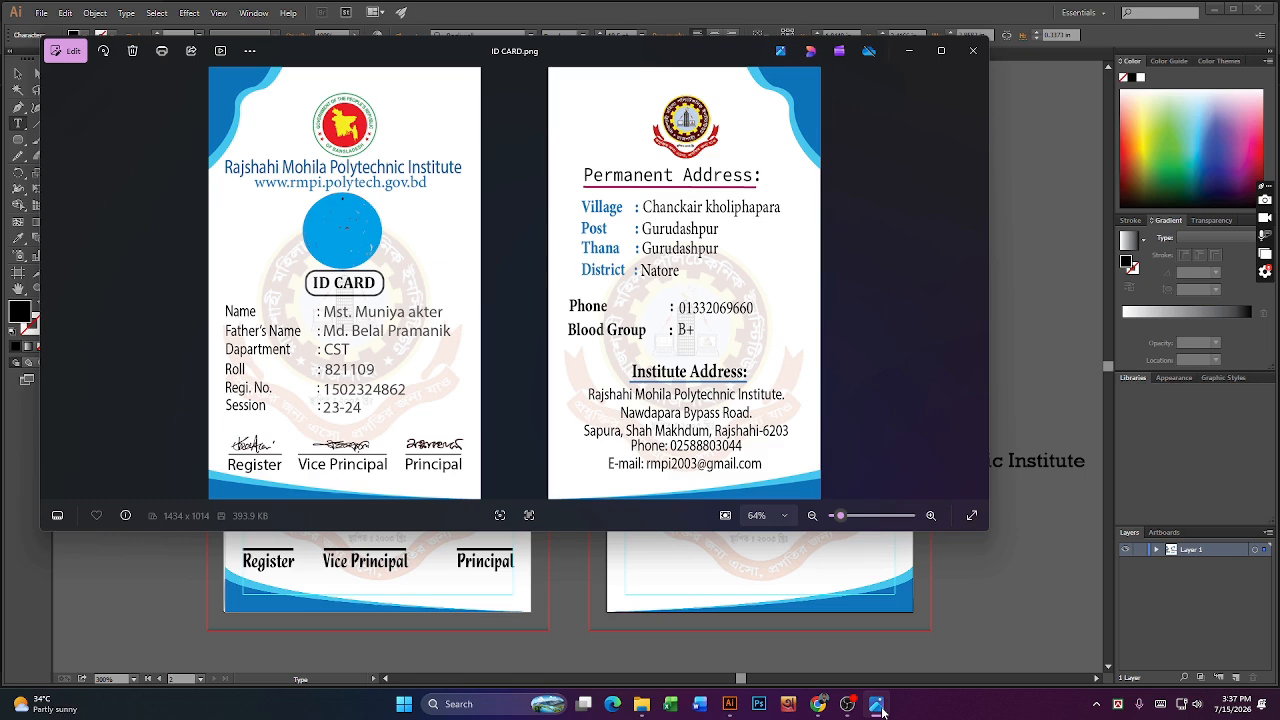
pyautogui.click(880, 706)
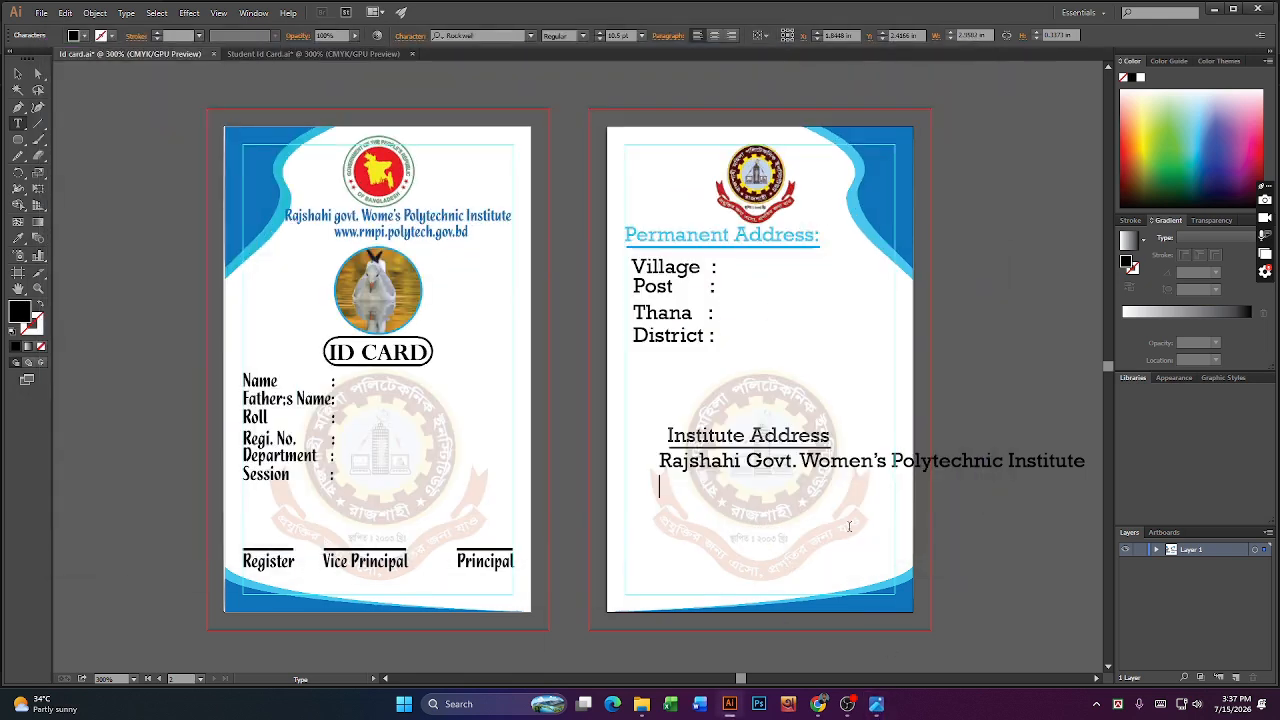
pyautogui.write('Nowdara Bypa')
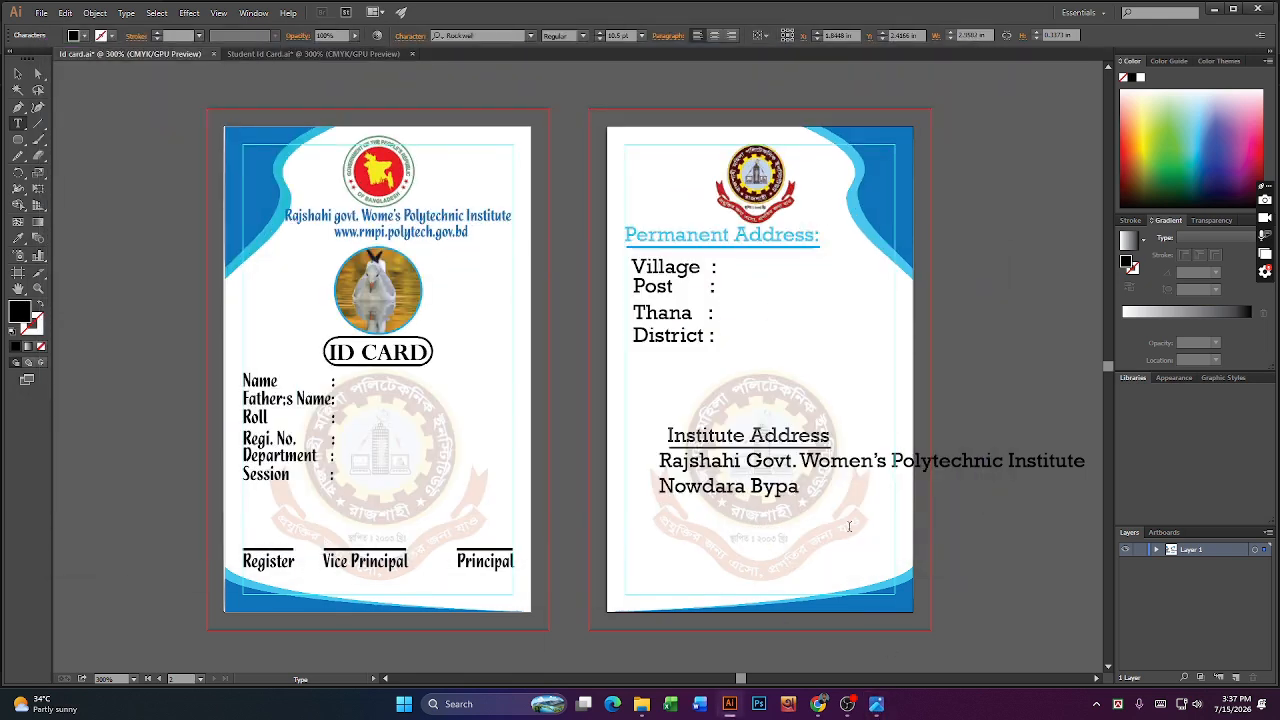
pyautogui.write('ssP')
pyautogui.press('BackSpace')
pyautogui.write('road')
pyautogui.press('BackSpace')
pyautogui.press('BackSpace')
pyautogui.press('BackSpace')
pyautogui.press('BackSpace')
pyautogui.write('Road')
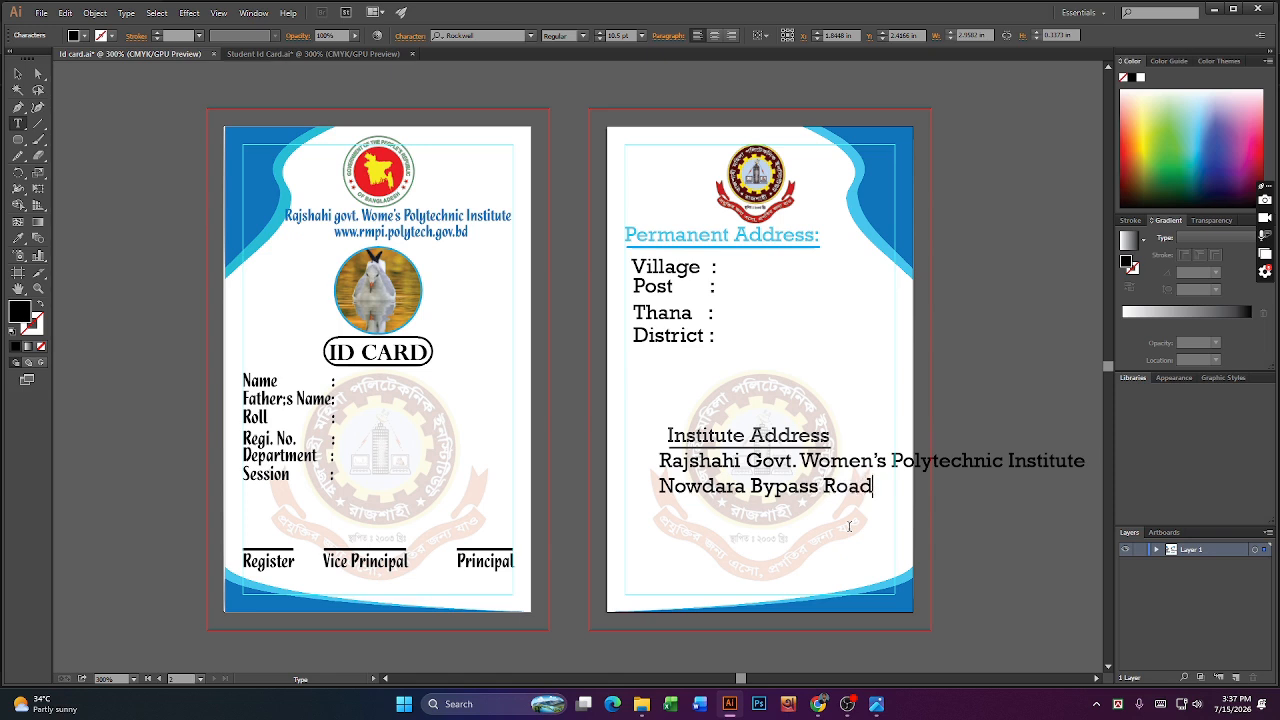